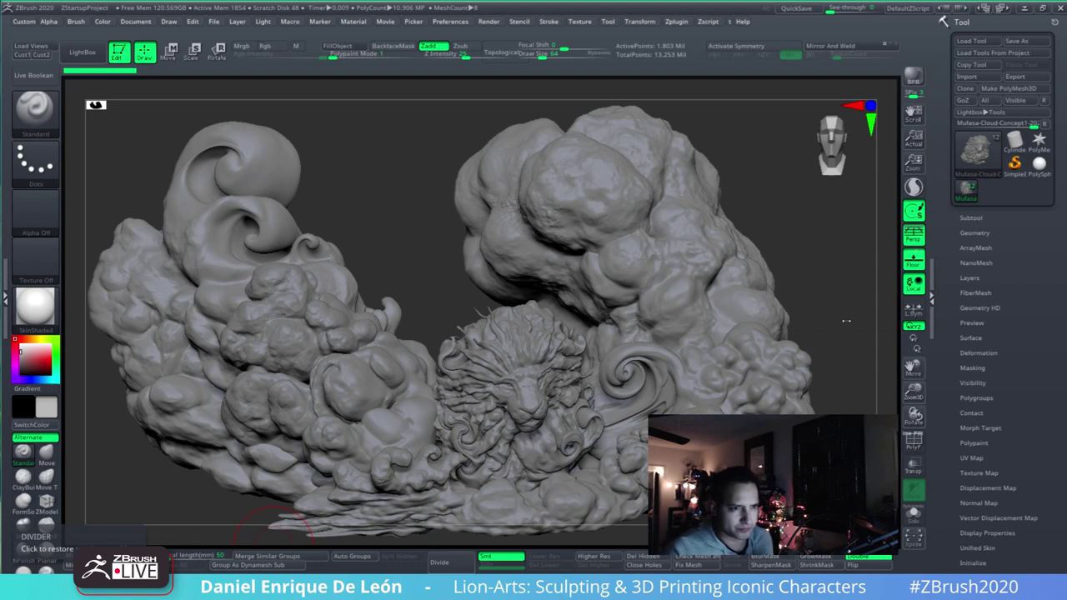
- Turn off the floor grid and perspective view for the lion and cloud sculpture
left_click_drag(817, 236, 816, 233)
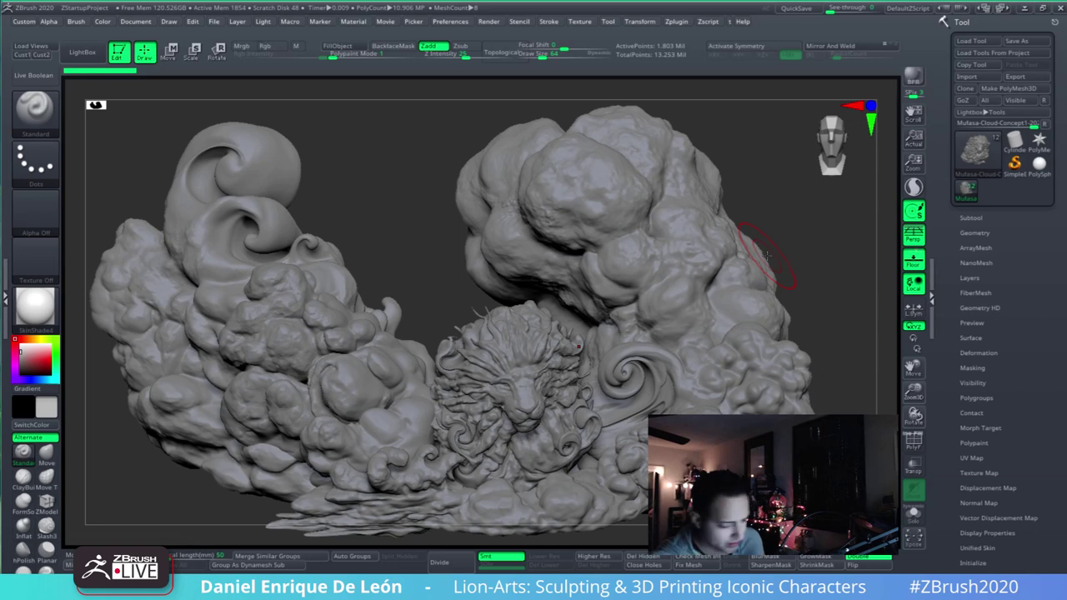
mouse_move(819, 272)
left_mouse_down()
mouse_move(829, 268)
mouse_move(819, 216)
mouse_move(817, 229)
left_mouse_up()
mouse_move(583, 510)
left_mouse_down()
mouse_move(667, 505)
mouse_move(590, 503)
left_mouse_up()
left_click_drag(646, 306, 698, 314)
left_click(914, 261)
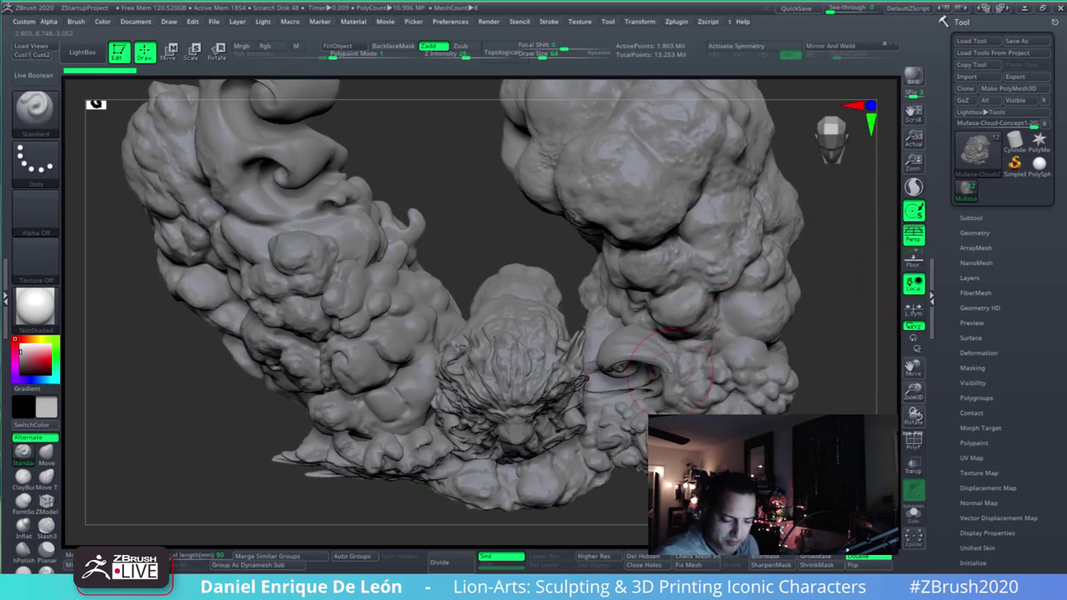
right_click_drag(695, 450, 704, 371)
mouse_move(703, 373)
left_mouse_down()
mouse_move(719, 316)
mouse_move(703, 345)
left_mouse_up()
left_click(914, 235)
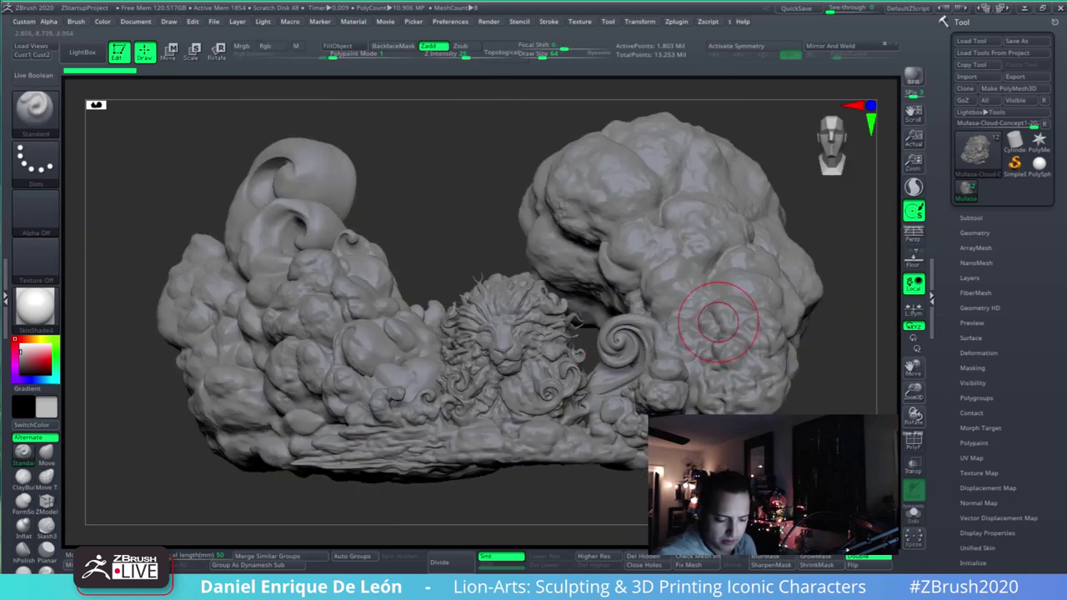
right_click_drag(722, 329, 744, 330, "shift")
right_click_drag(757, 394, 752, 344, "alt")
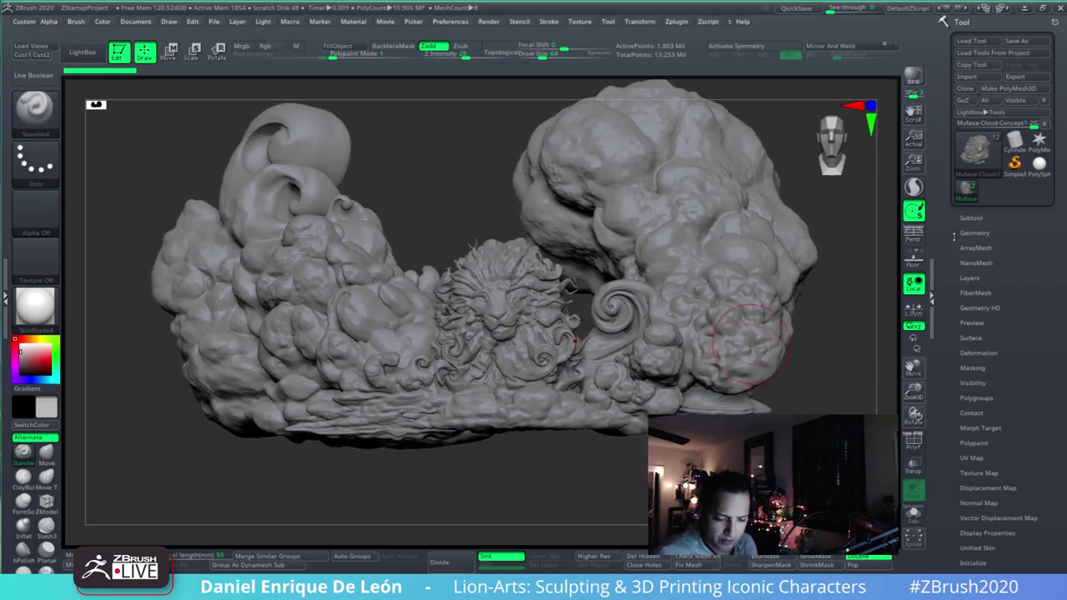
- Expand the sculpture's subtool list and turn on Polyframe display to color the active subtool
left_click_drag(980, 234, 980, 230)
left_click(982, 217)
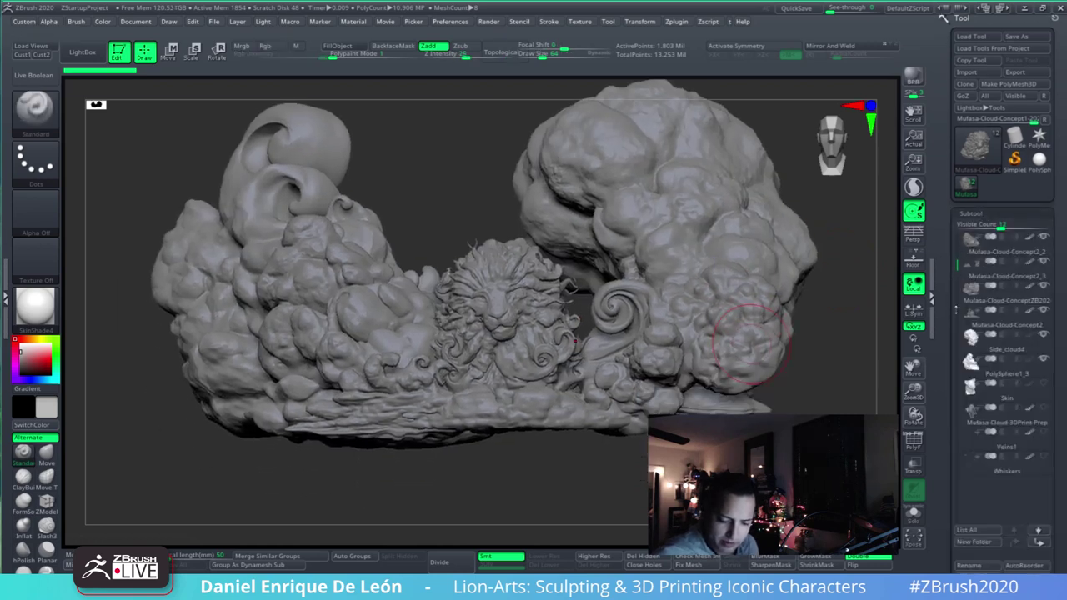
mouse_move(967, 256)
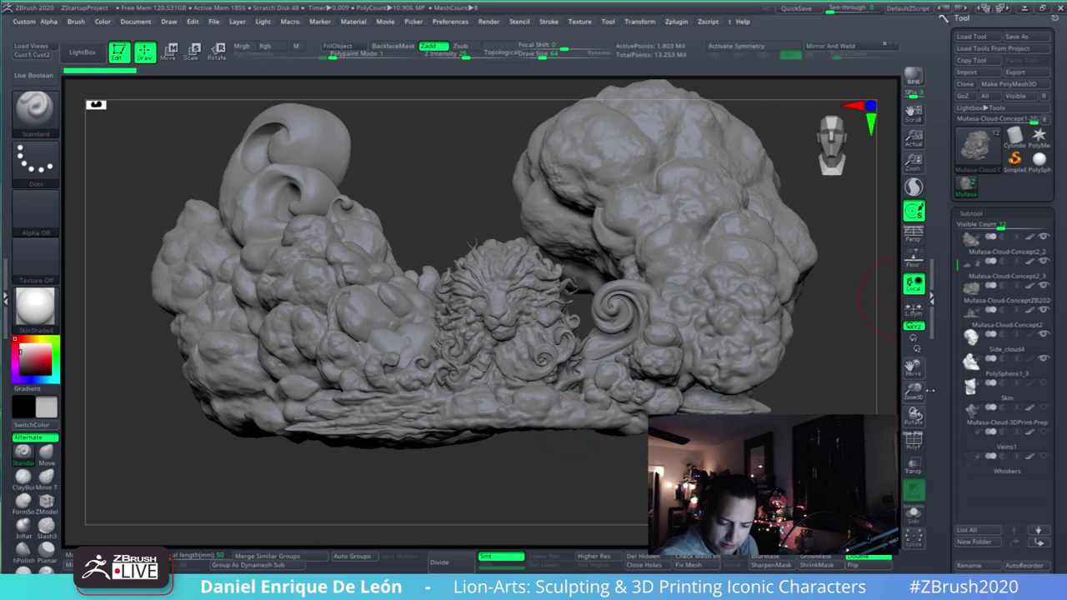
left_click(913, 443)
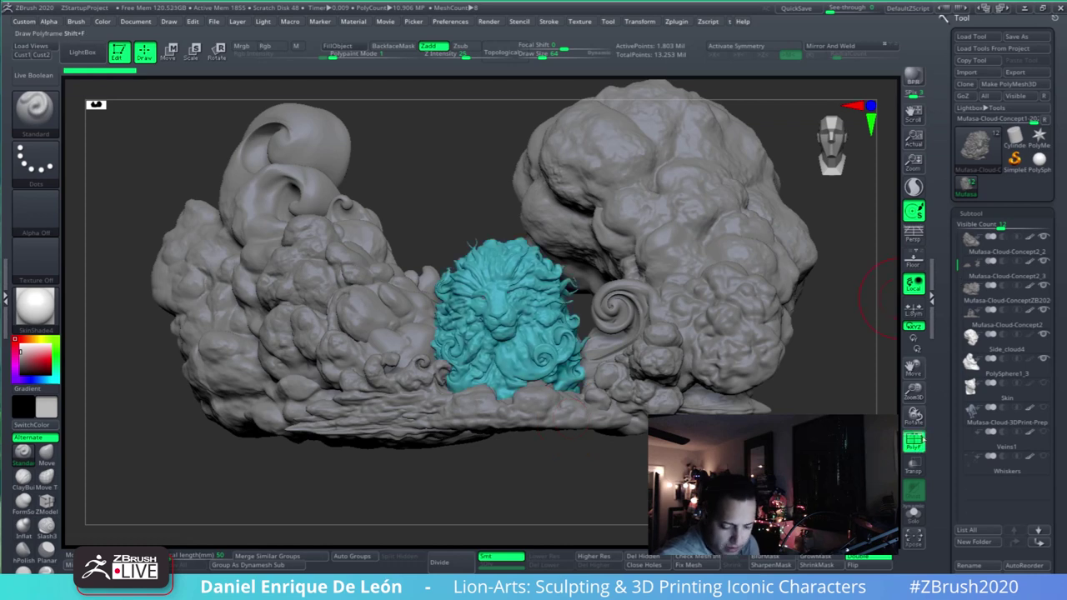
- Check which clouds belong to Mufasa-Cloud-Concept2_2, the ZB2020 concept, Concept2_3 and Side_cloud4, and make PolySphere1_3 the active subtool
left_click(972, 242)
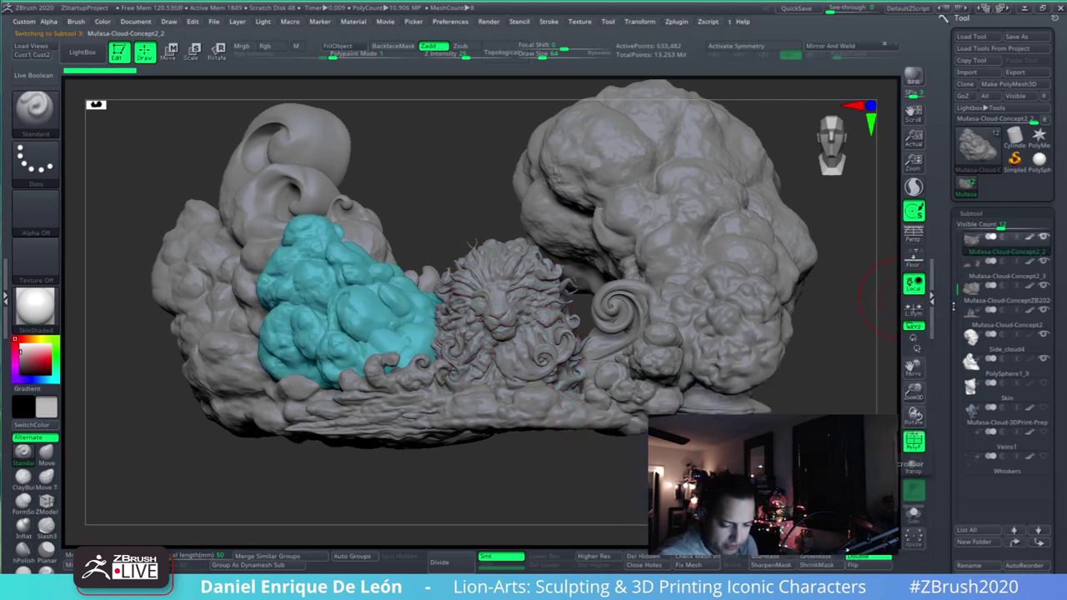
left_click(975, 296)
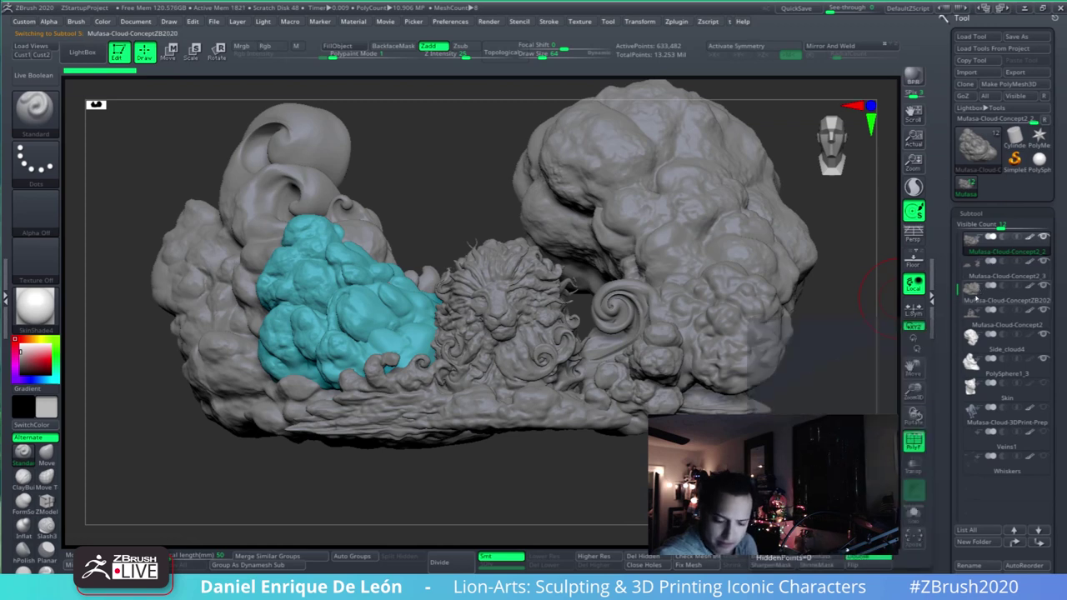
left_click(976, 300)
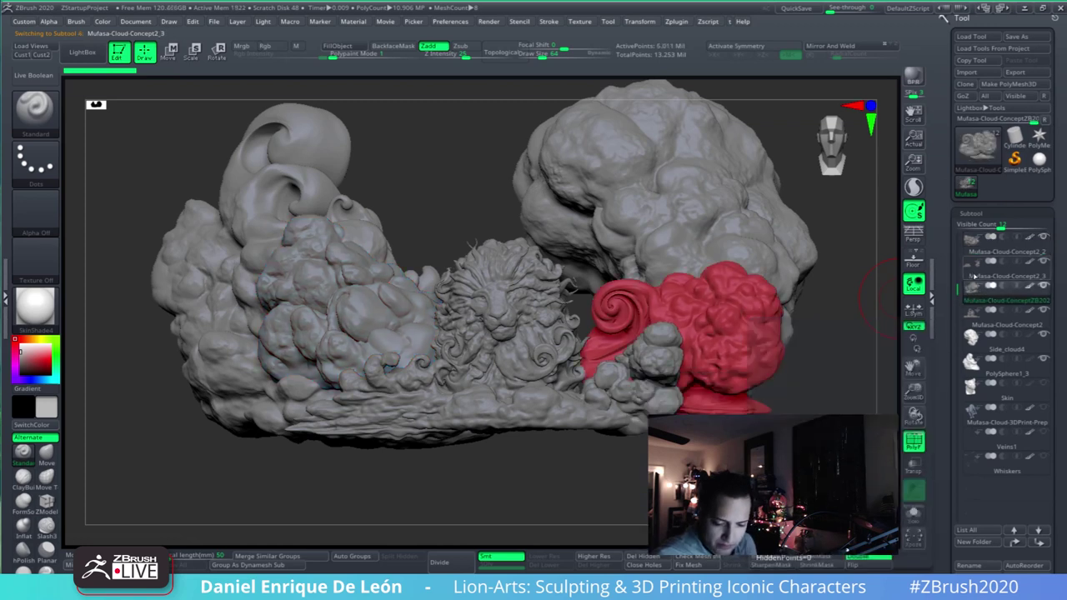
left_click(973, 275)
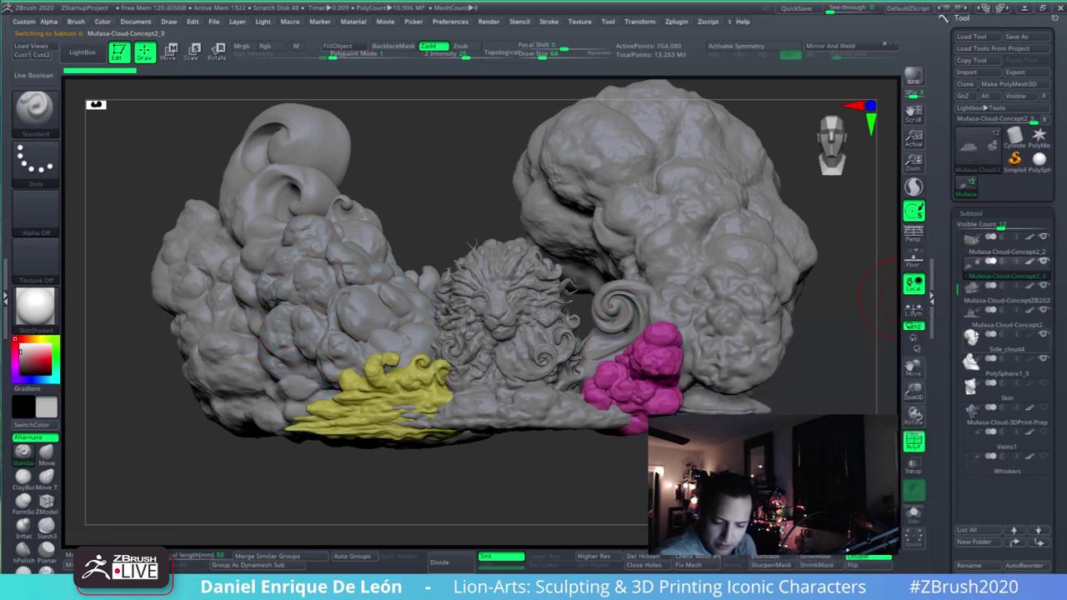
left_click(973, 349)
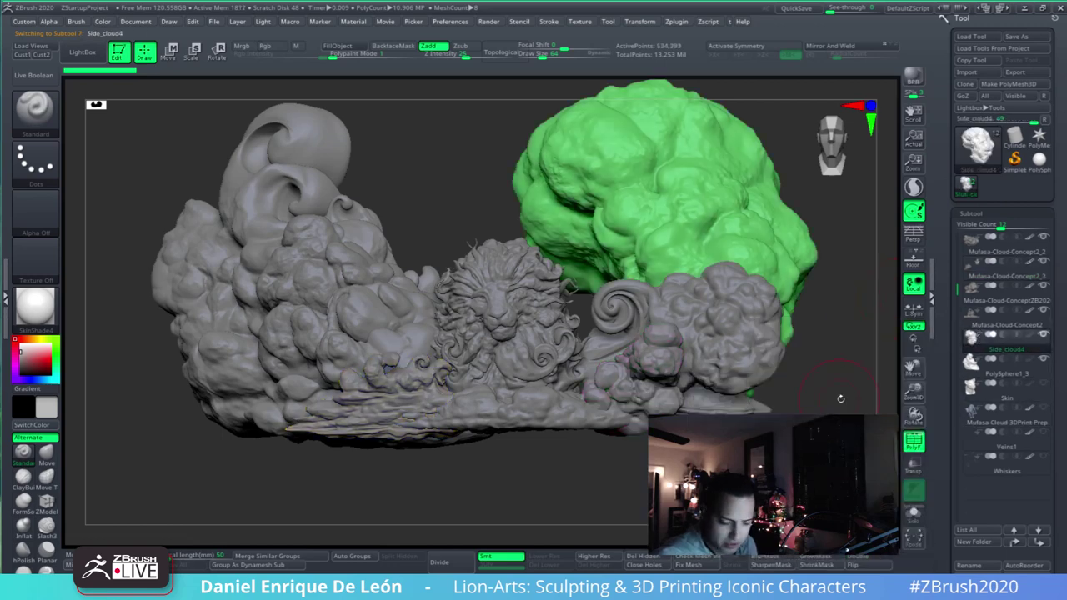
left_click(971, 363)
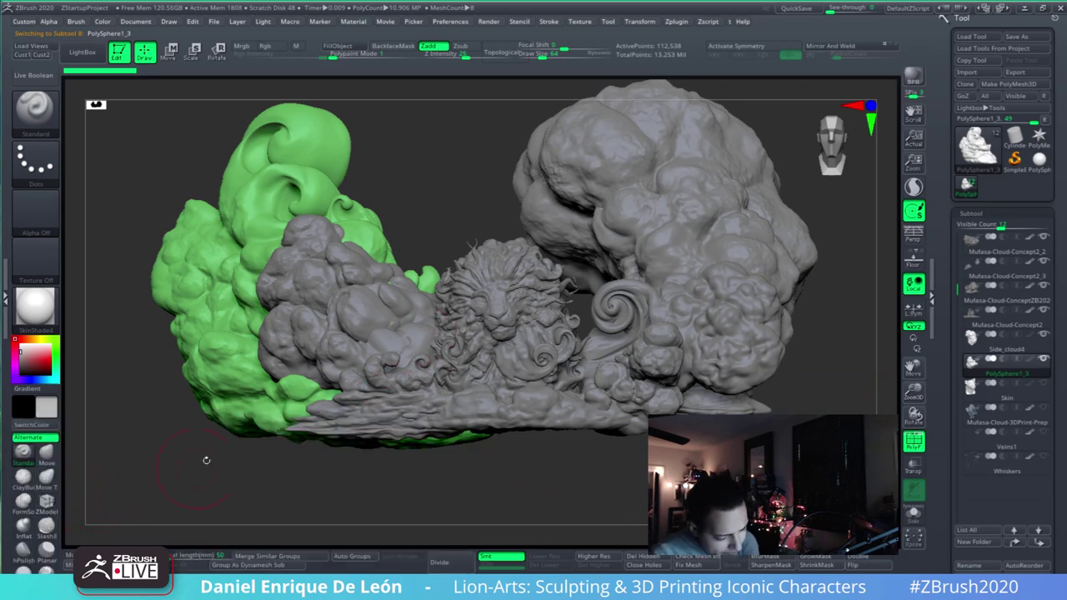
key("F1")
left_click(42, 486)
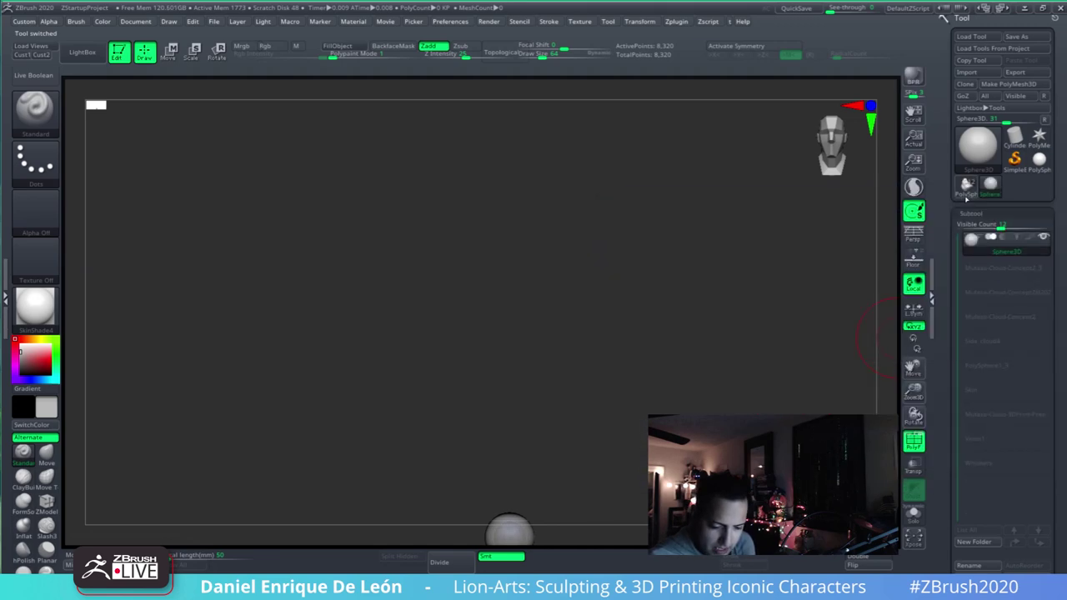
key("F1")
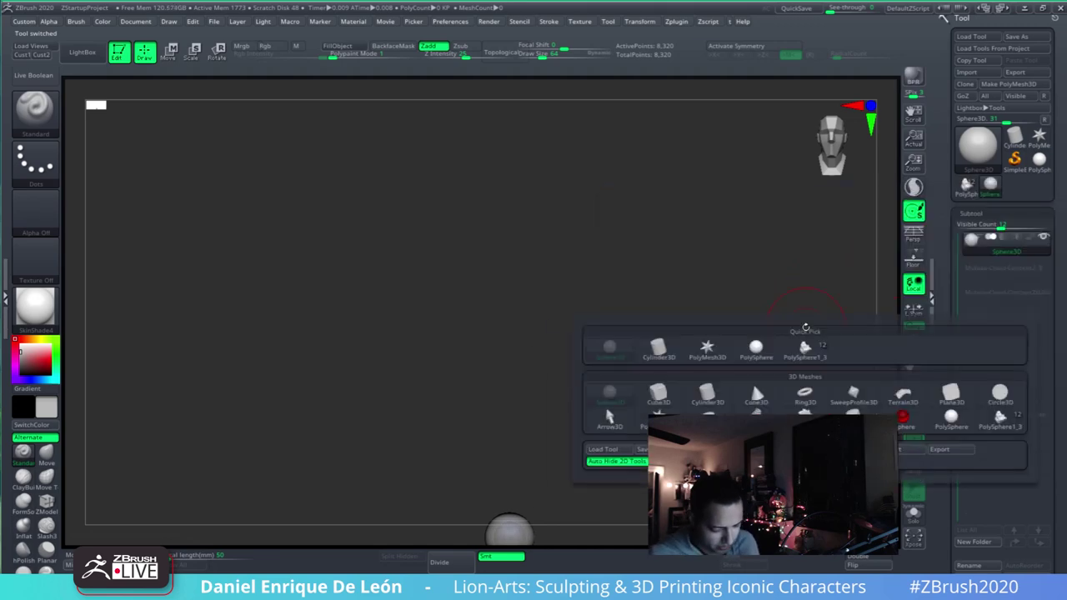
key("Escape")
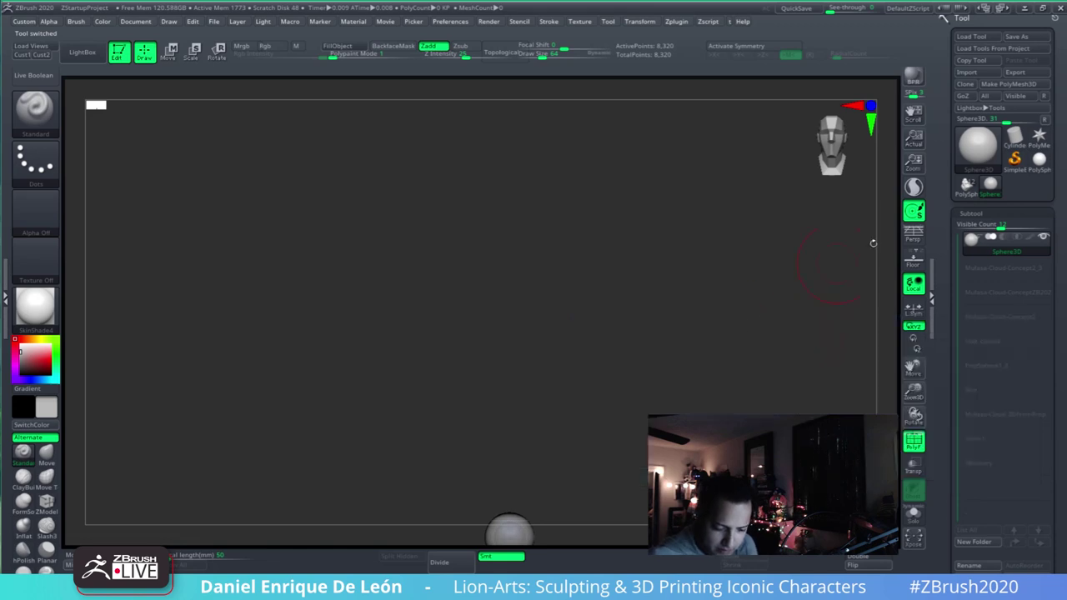
left_click(967, 186)
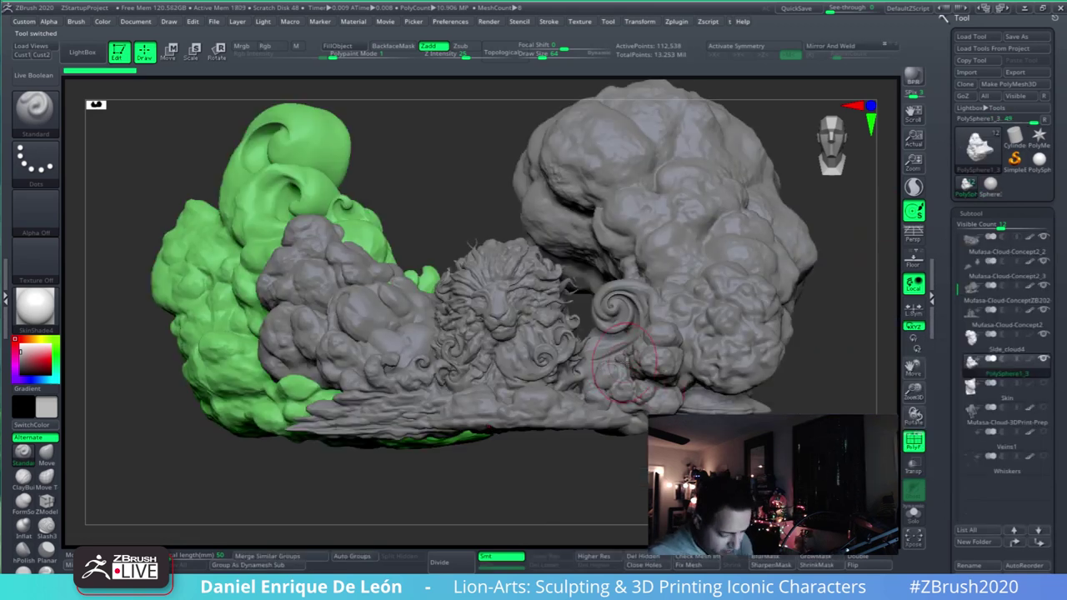
- Disable the Enable RightClick Popup option in the interface navigation preferences
right_click_drag(625, 361, 630, 355)
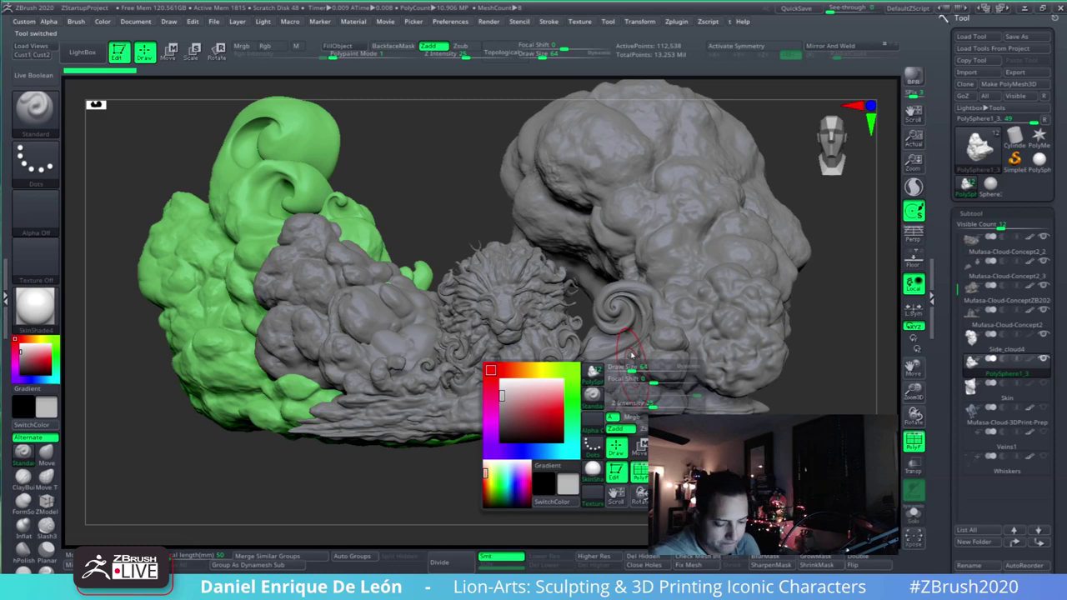
left_click(459, 23)
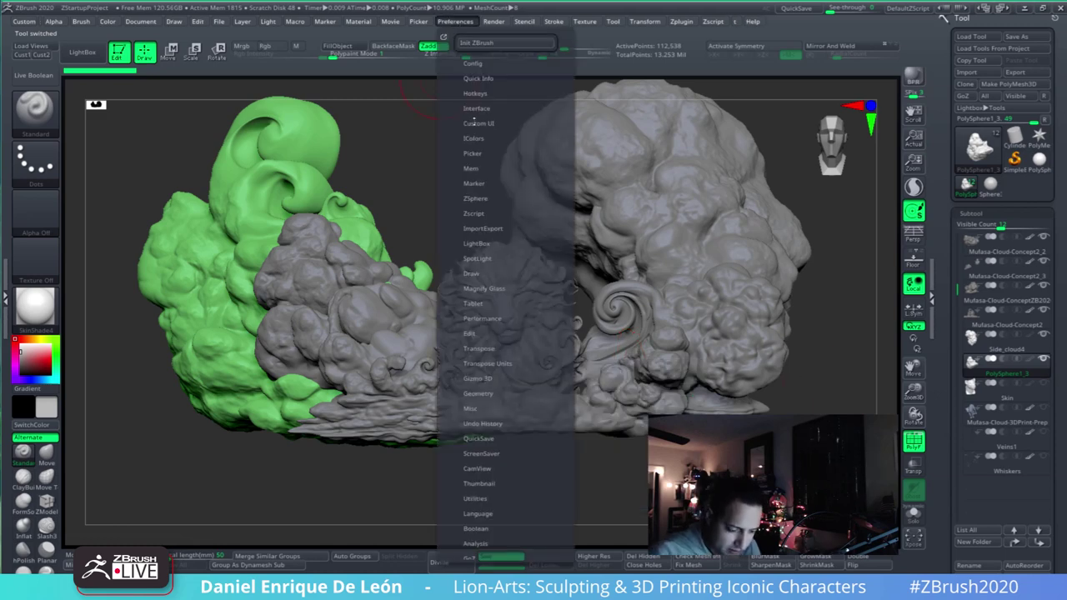
left_click(491, 108)
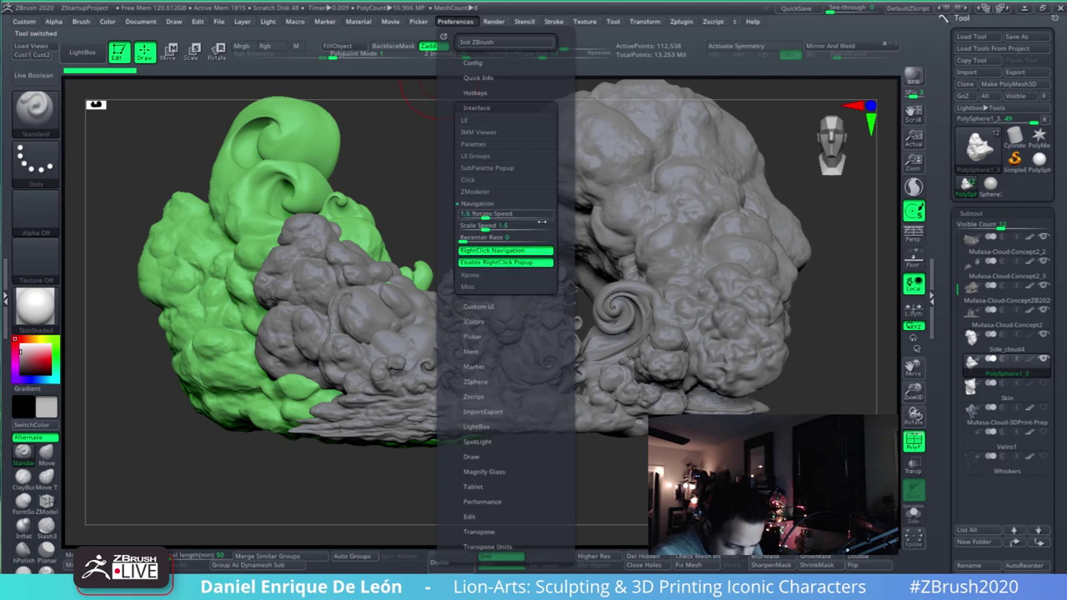
left_click(534, 264)
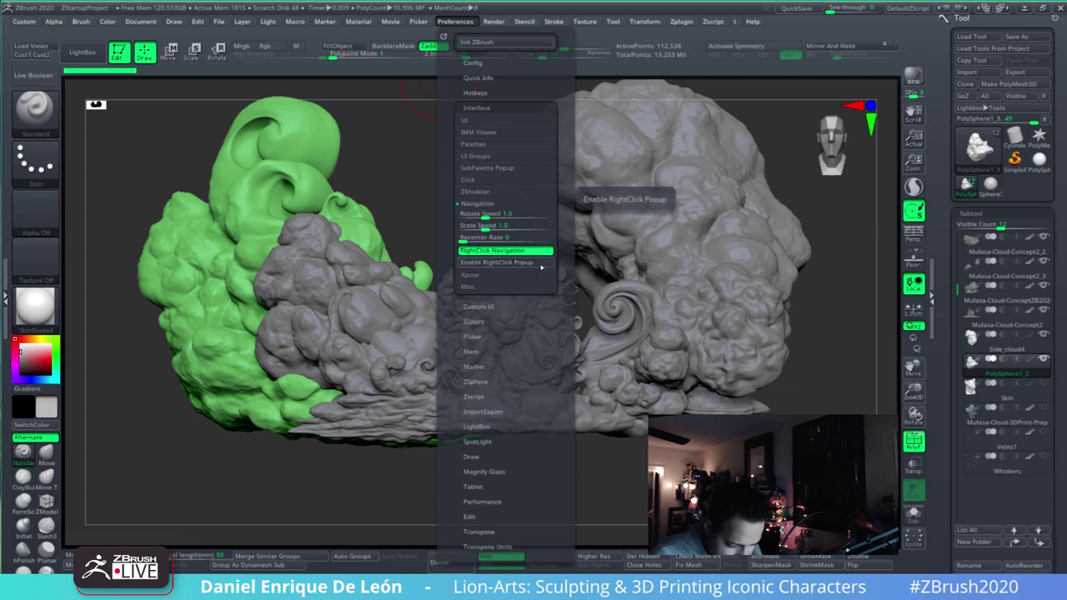
- Store the current interface configuration as the startup default and dismiss the confirmation
left_click(459, 22)
left_click(479, 64)
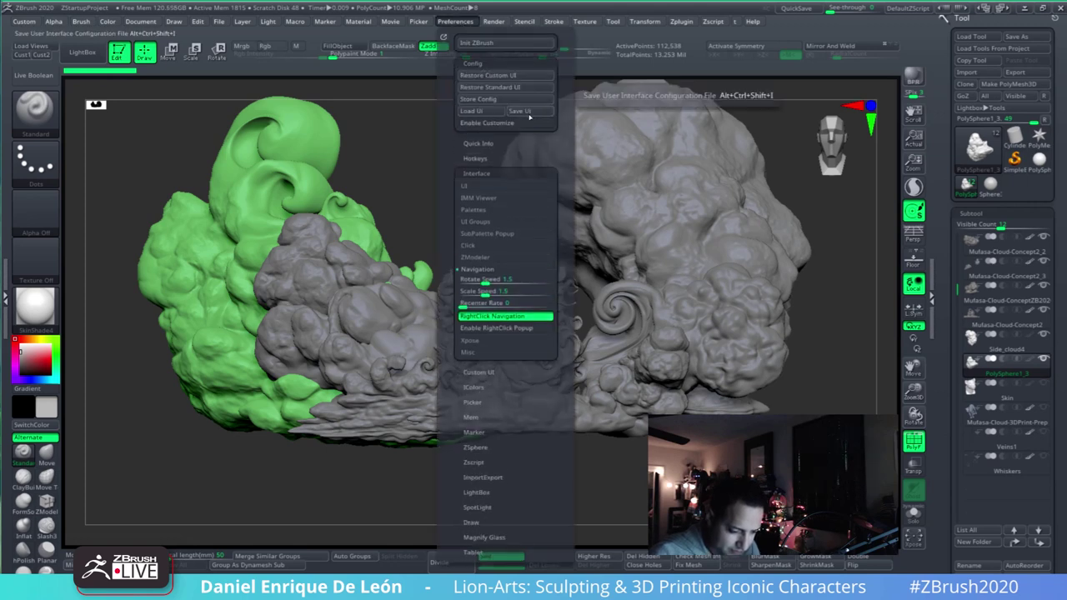
left_click(522, 98)
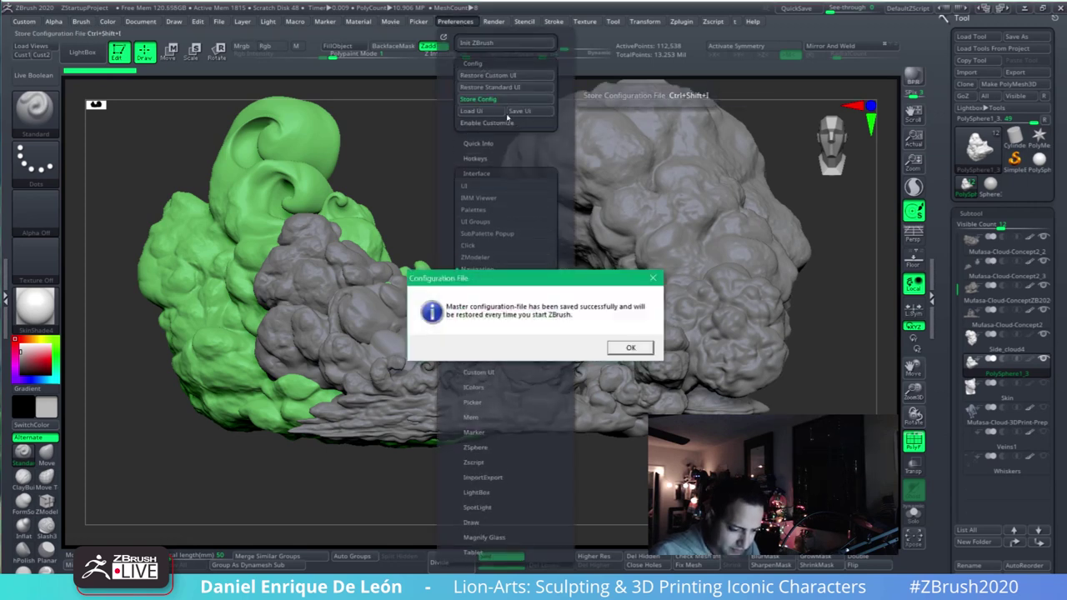
left_click(631, 348)
- Switch to the Move Topological brush for reshaping the PolySphere1_3 cloud
left_click_drag(500, 488, 529, 488)
left_click_drag(738, 428, 757, 449)
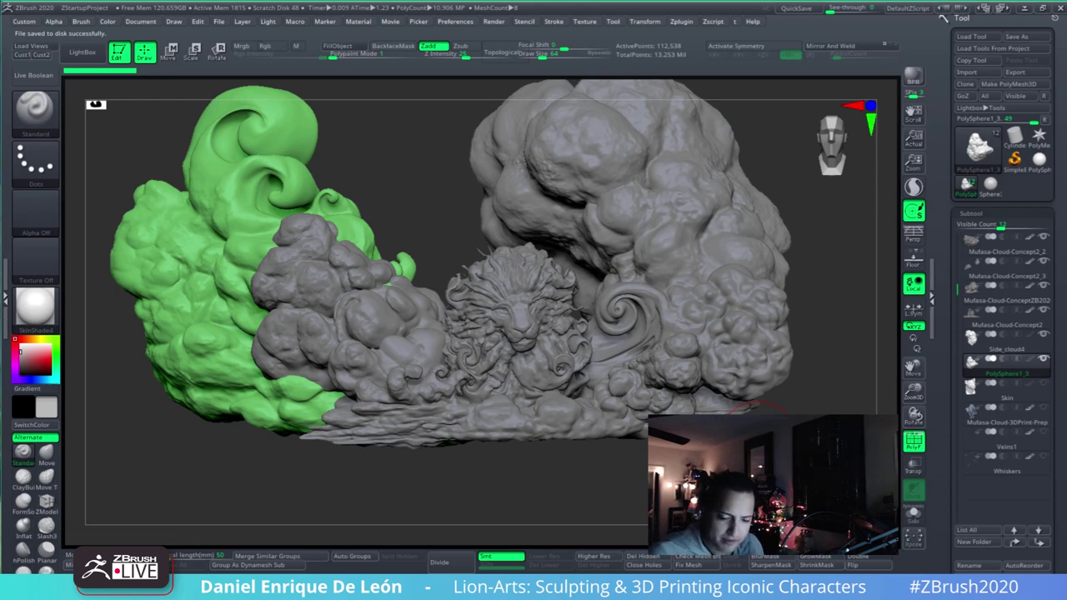
left_click_drag(821, 429, 787, 415)
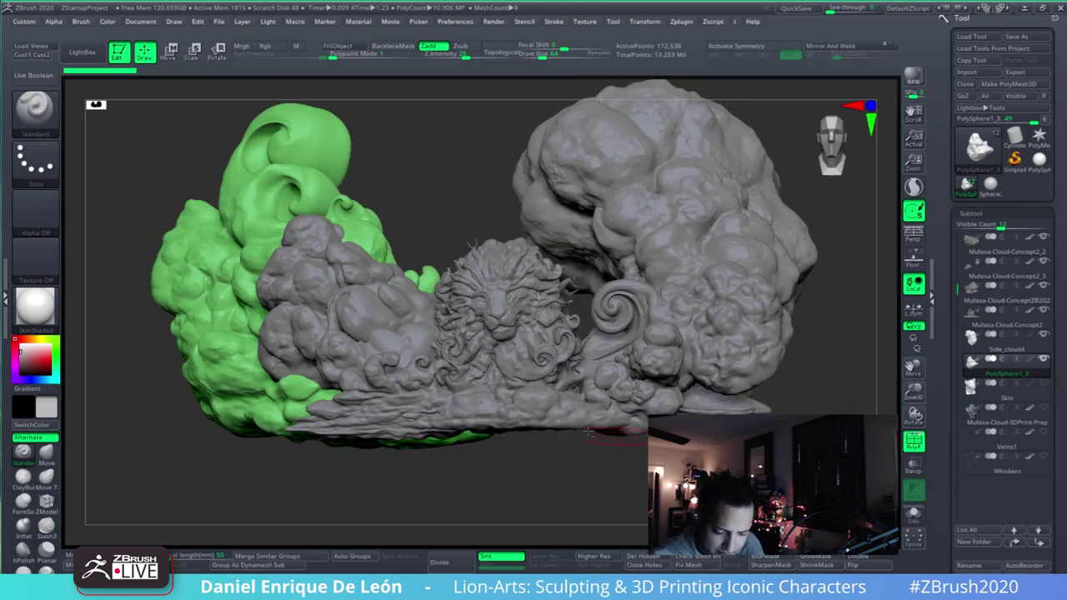
mouse_move(481, 450)
left_mouse_down("alt")
mouse_move(507, 446)
mouse_move(575, 358)
mouse_move(612, 354)
mouse_move(630, 372)
mouse_move(637, 415)
left_mouse_up("alt")
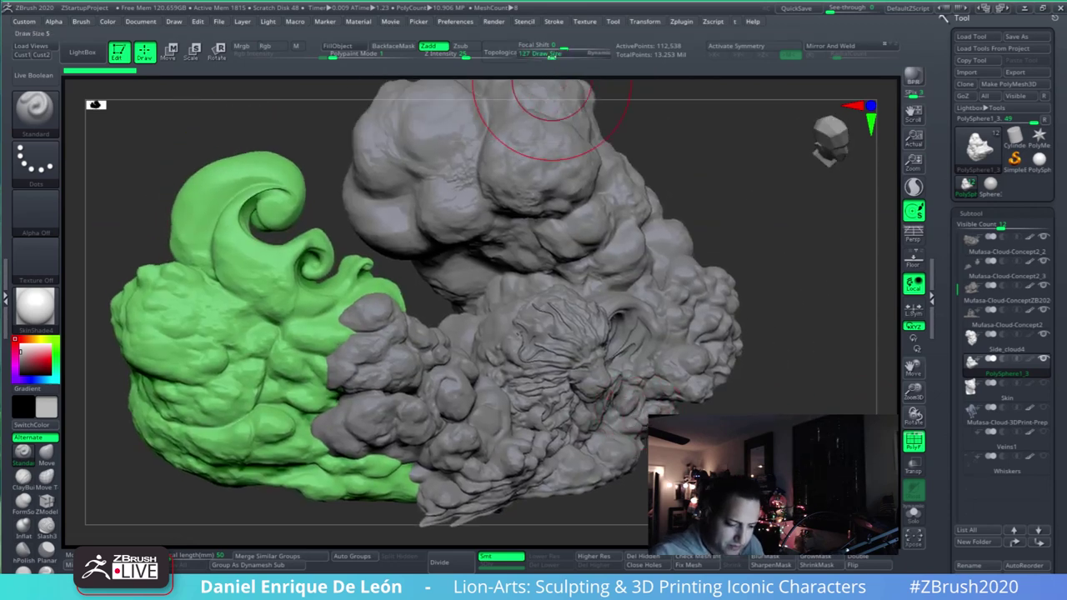
left_click(545, 56)
left_click(46, 476)
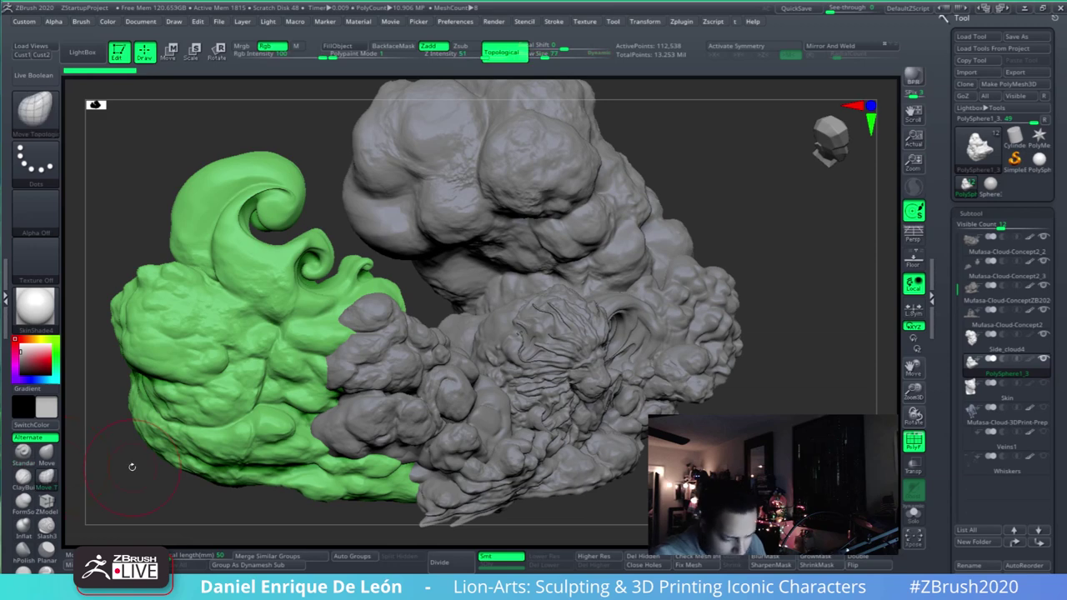
- Turn off the brush's Rgb channel, enlarge its draw size and pull the inner edge of the PolySphere1_3 cloud's underside outward
mouse_move(587, 463)
left_mouse_down()
mouse_move(570, 306)
mouse_move(575, 332)
left_mouse_up()
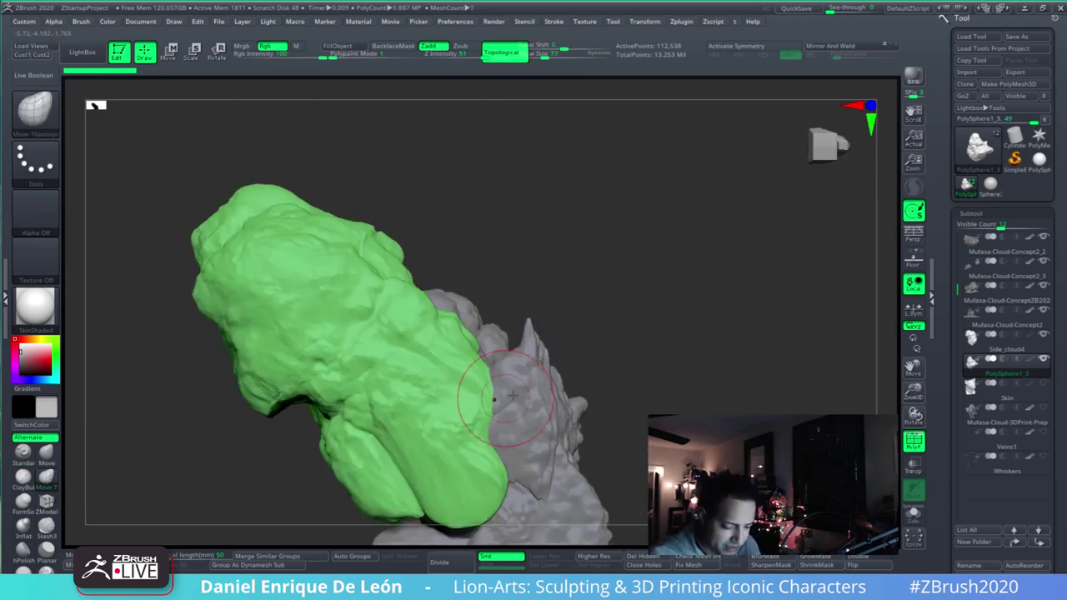
right_click_drag(504, 390, 573, 347, "alt")
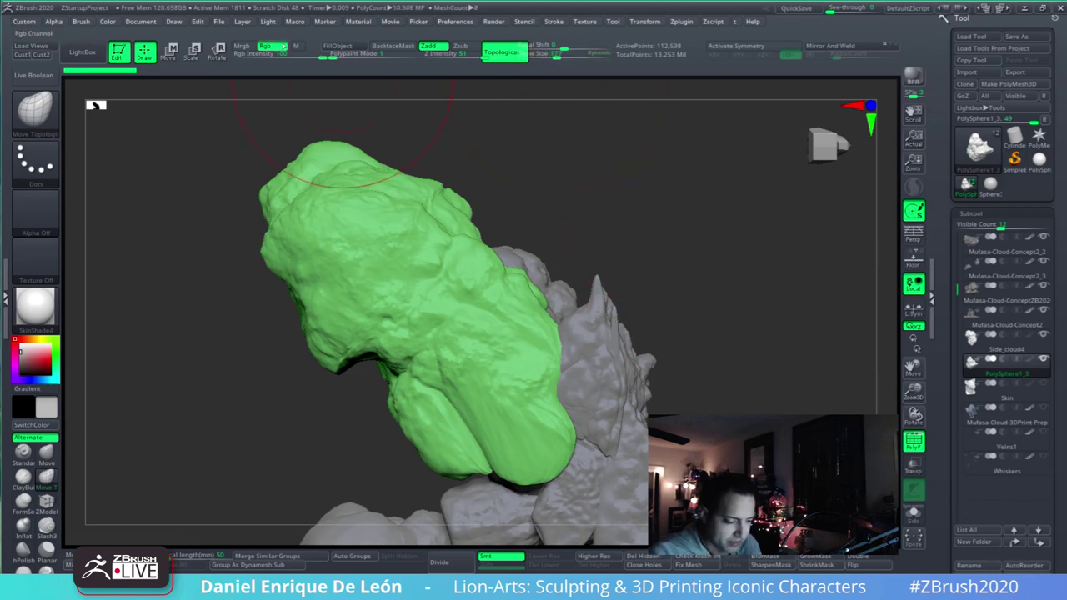
mouse_move(512, 316)
left_mouse_down()
mouse_move(531, 305)
mouse_move(520, 266)
mouse_move(452, 203)
left_mouse_up()
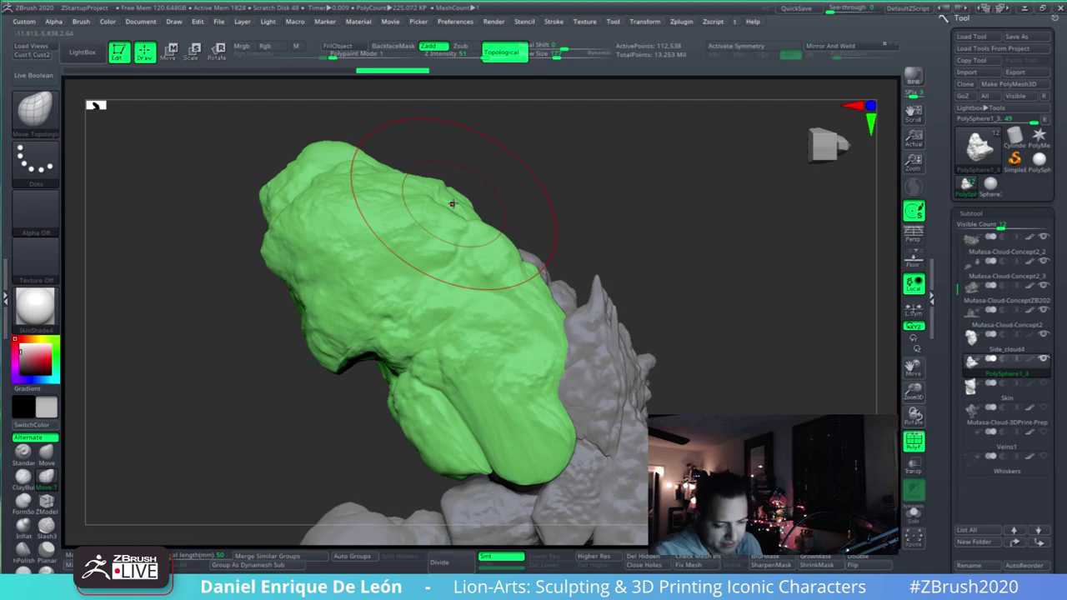
left_click_drag(560, 375, 573, 378)
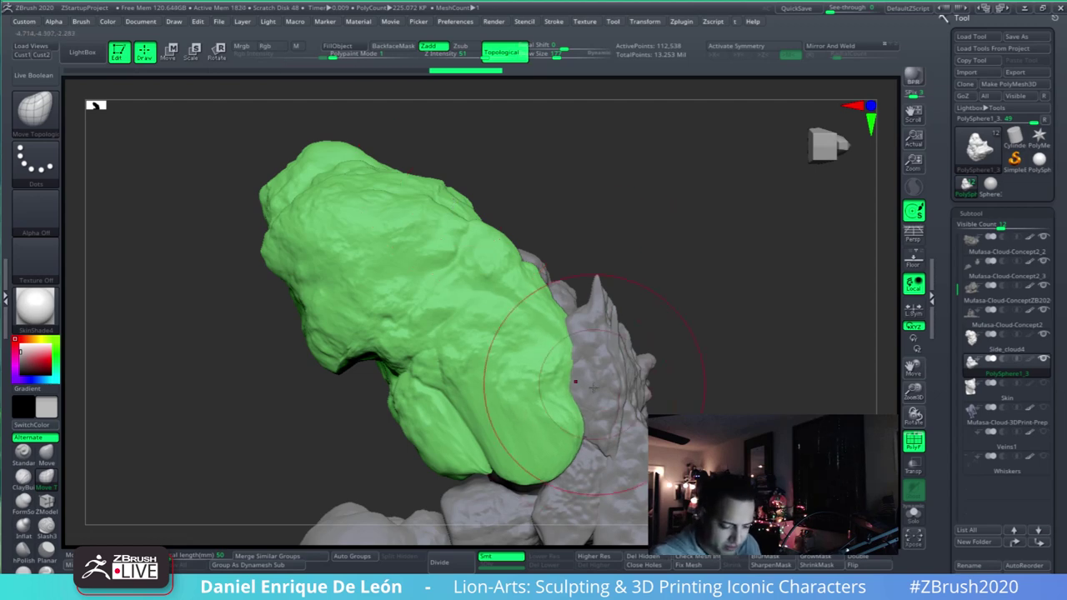
- Push the protruding underside of the PolySphere1_3 cloud up against the flat base with Move Topological strokes
mouse_move(616, 356)
right_mouse_down()
mouse_move(600, 275)
mouse_move(587, 313)
right_mouse_up()
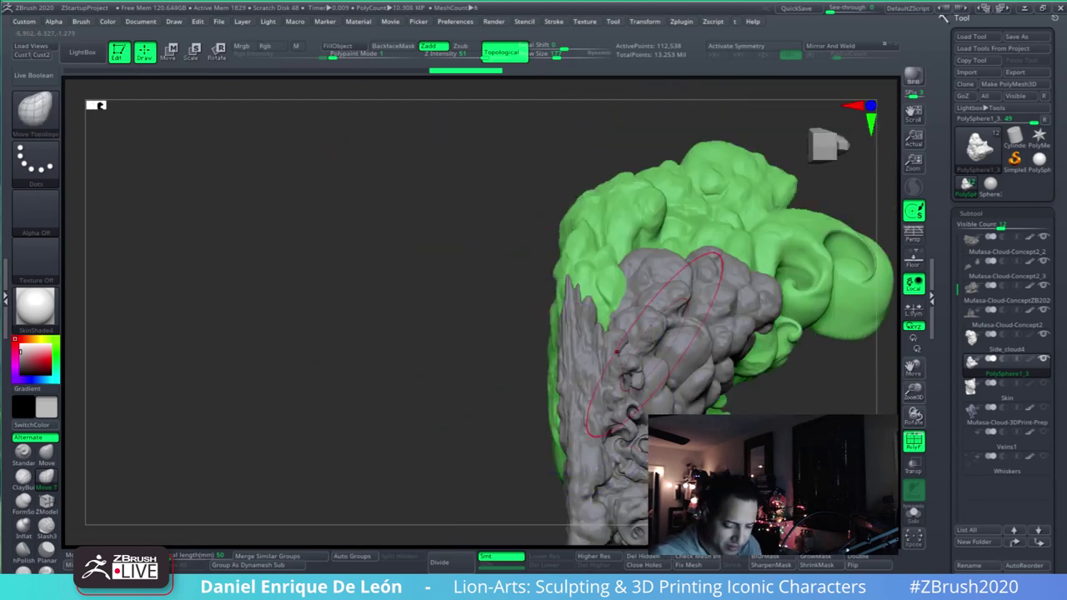
right_click_drag(657, 310, 542, 250, "alt")
left_click_drag(430, 335, 435, 332)
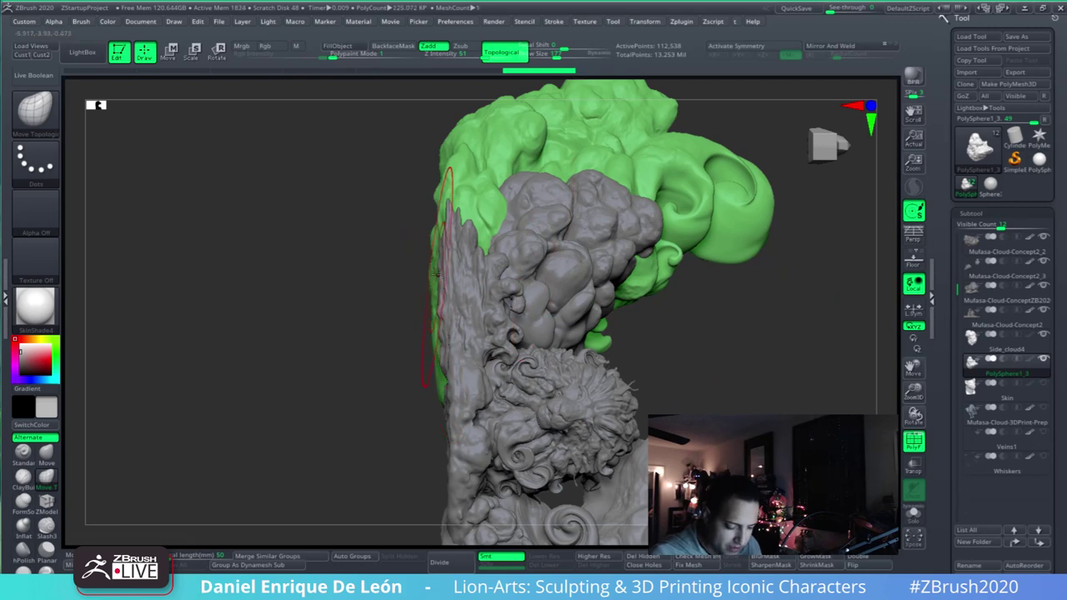
mouse_move(435, 255)
left_mouse_down()
mouse_move(444, 251)
mouse_move(435, 279)
left_mouse_up()
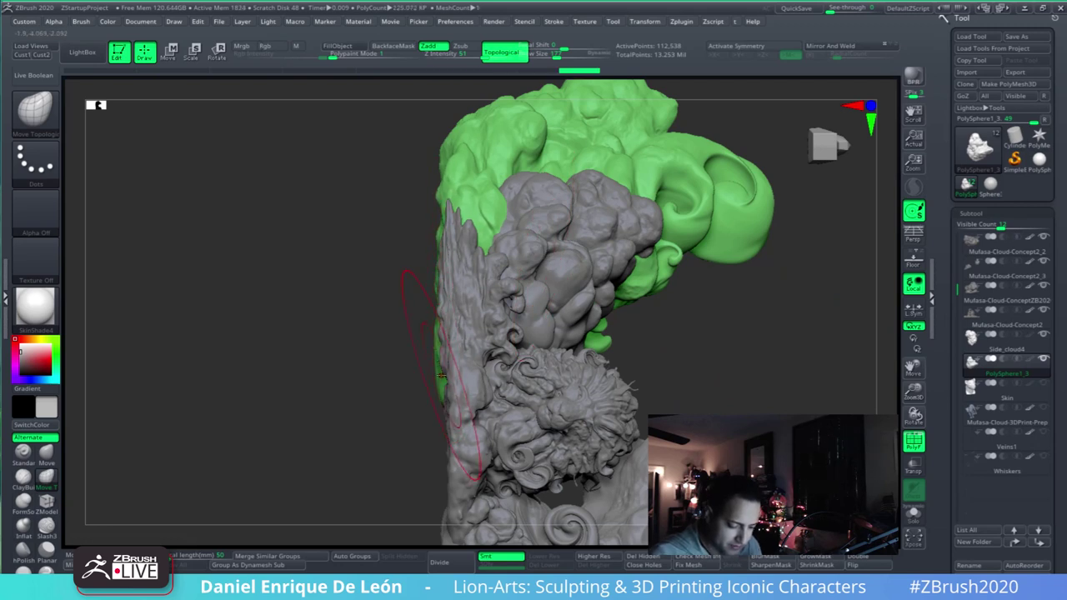
left_click_drag(441, 375, 455, 353)
mouse_move(498, 265)
right_mouse_down()
mouse_move(526, 208)
mouse_move(492, 255)
right_mouse_up()
left_click_drag(491, 254, 480, 411)
right_click_drag(631, 362, 680, 359)
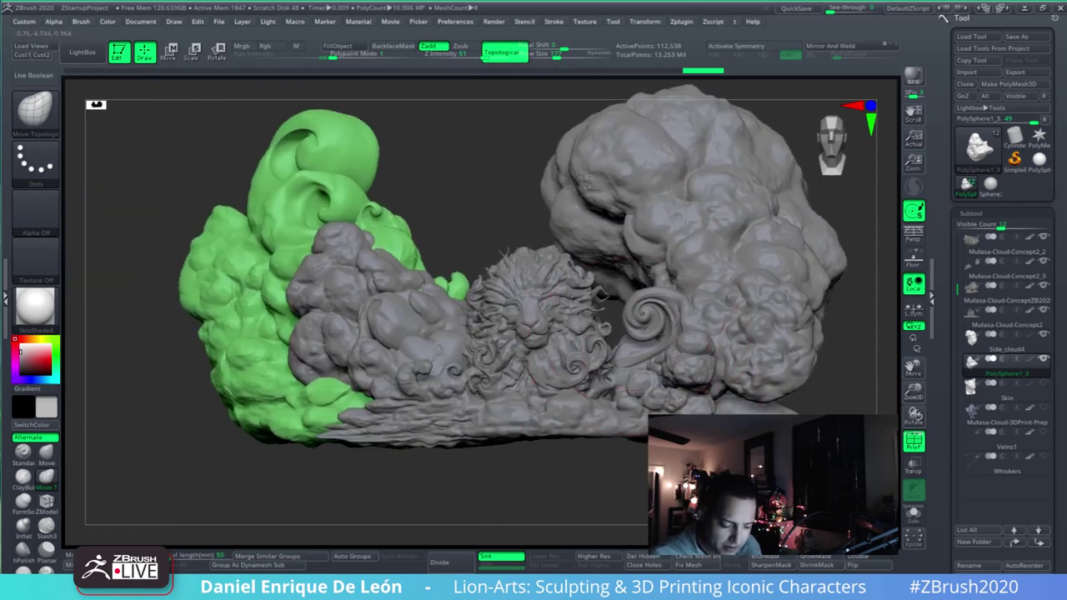
mouse_move(500, 321)
right_mouse_down()
mouse_move(532, 337)
mouse_move(527, 367)
right_mouse_up()
mouse_move(451, 353)
left_mouse_down()
mouse_move(434, 366)
mouse_move(637, 384)
left_mouse_up()
mouse_move(636, 384)
right_mouse_down()
mouse_move(675, 409)
mouse_move(686, 361)
right_mouse_up()
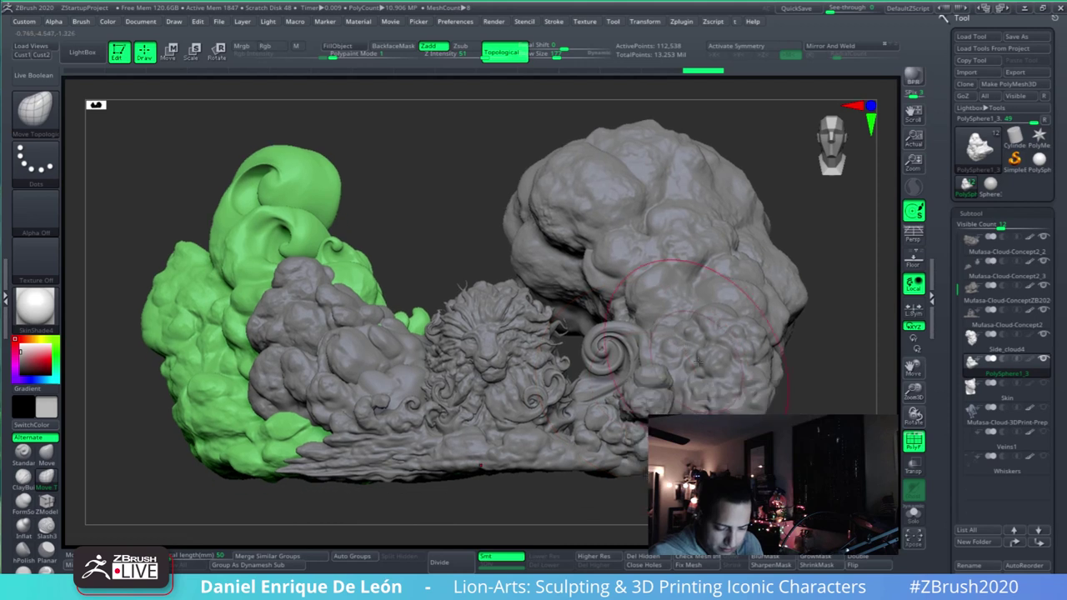
right_click_drag(432, 353, 531, 391)
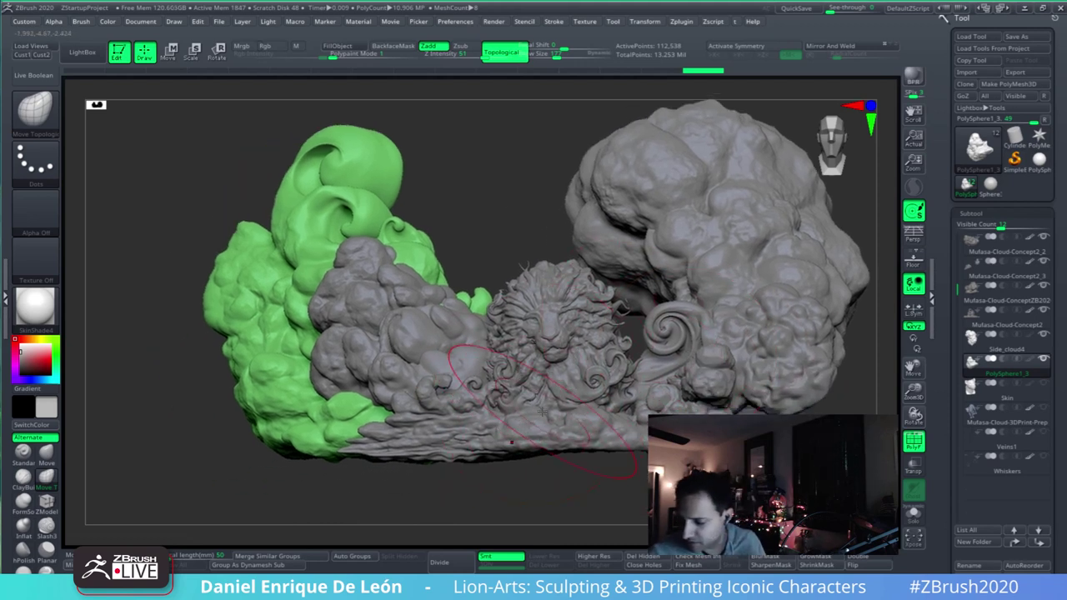
right_click_drag(575, 346, 488, 383)
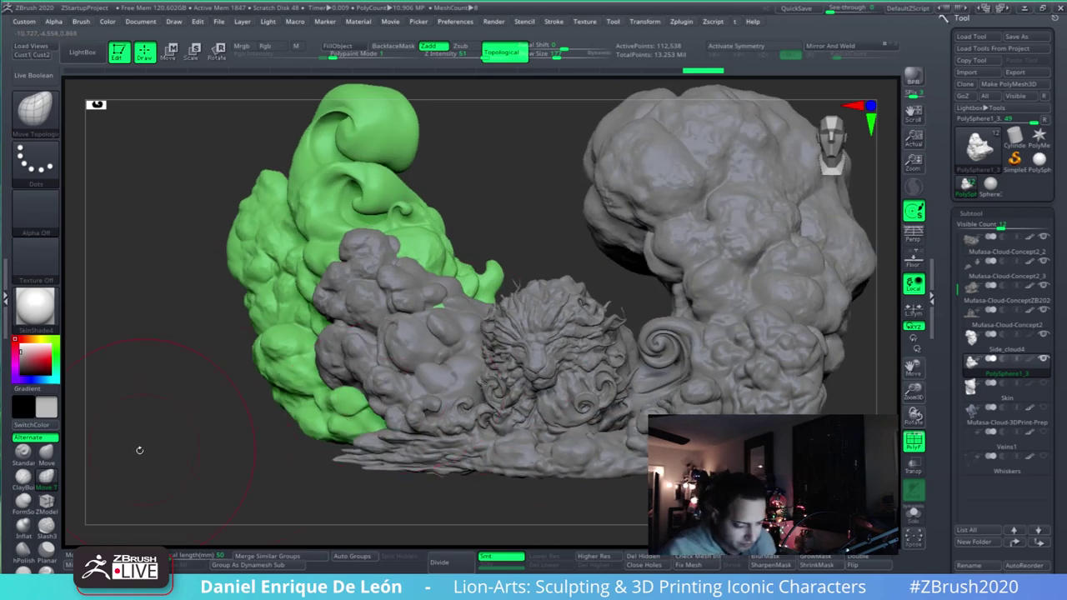
- Switch to the Standard brush with a draw size of 55 and the Spray stroke
left_click(23, 455)
left_click_drag(565, 53, 541, 57)
mouse_move(406, 400)
right_mouse_down("alt")
mouse_move(429, 365)
mouse_move(65, 183)
right_mouse_up("alt")
left_click(52, 166)
left_click(52, 167)
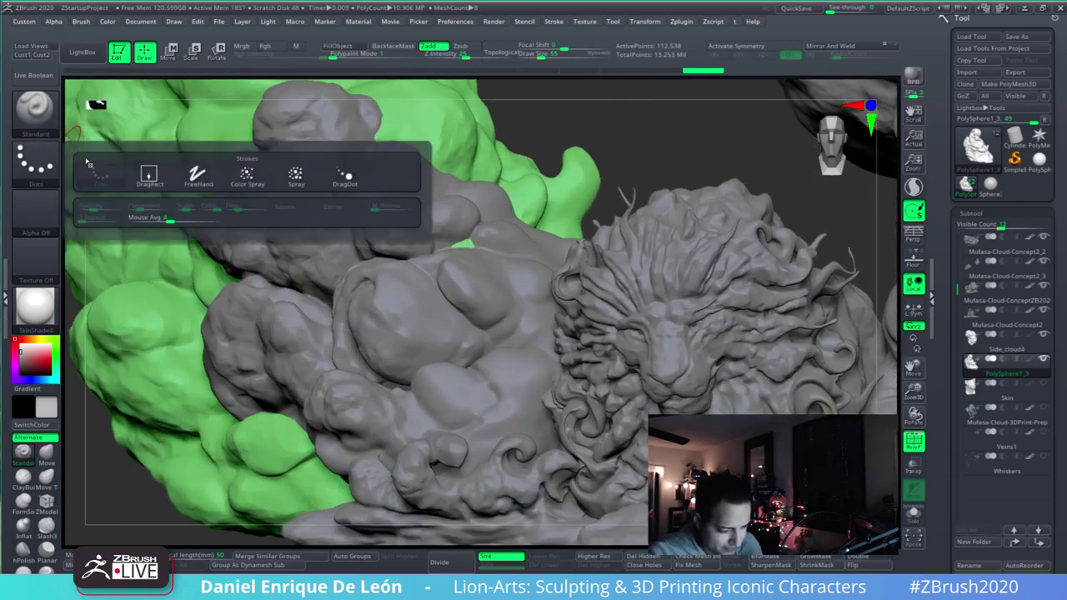
left_click(295, 175)
- Assign Alpha 07 to the brush, raise its Z Intensity to 31 and set it to carve inward with Zsub
left_click(35, 210)
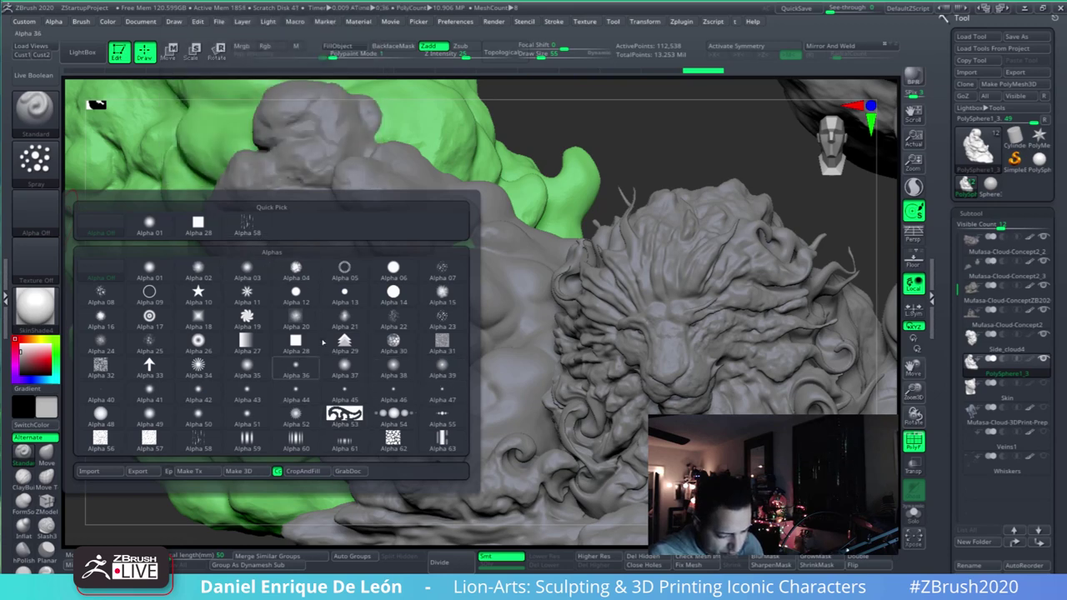
left_click(442, 271)
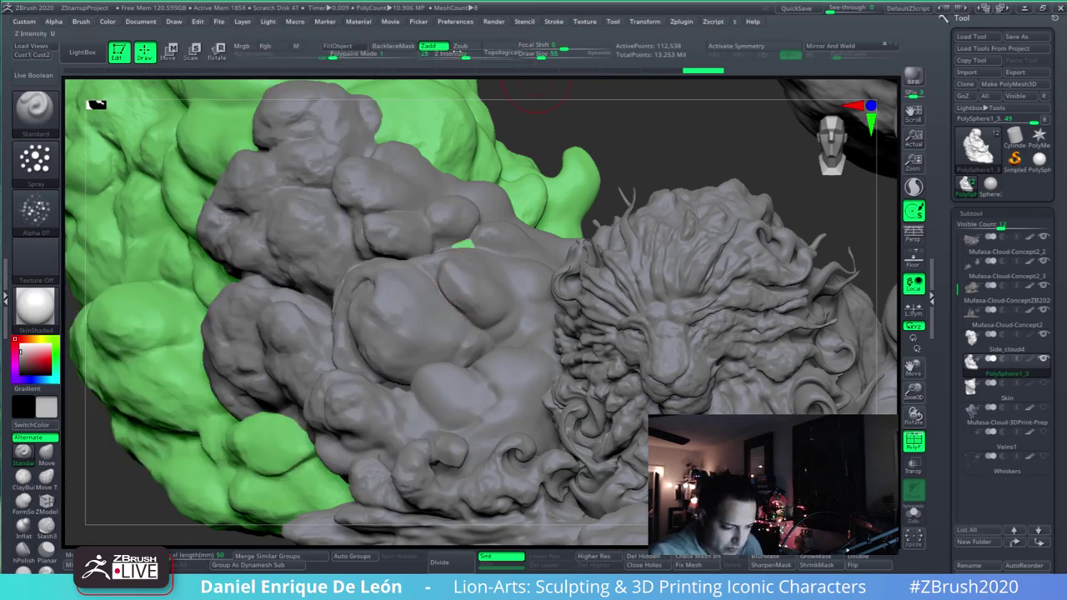
left_click(461, 45)
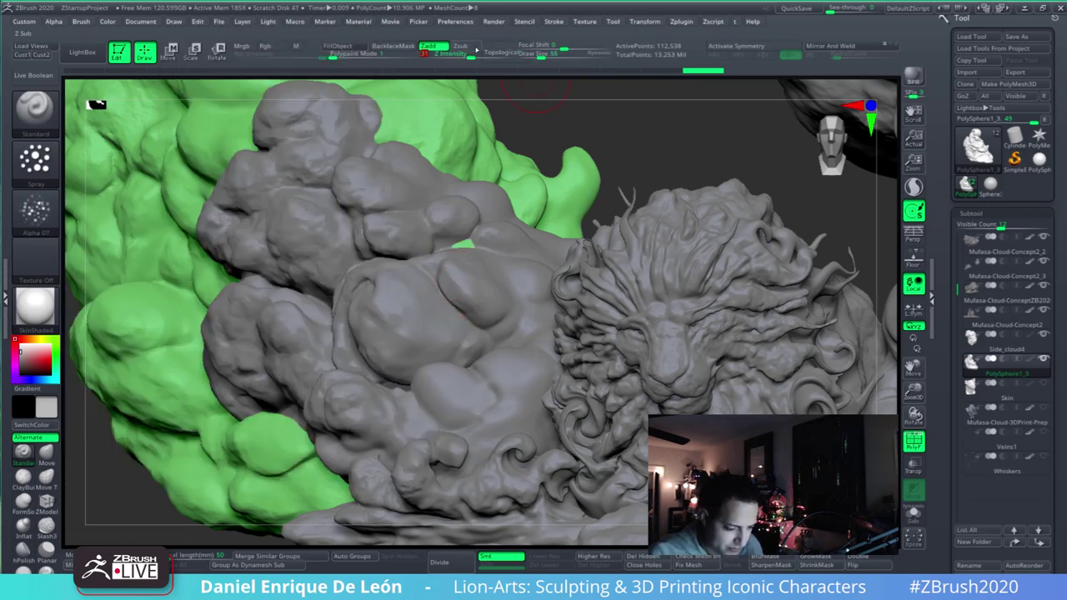
- Enable the Surface option in the modify settings of Alpha 07
left_click(83, 21)
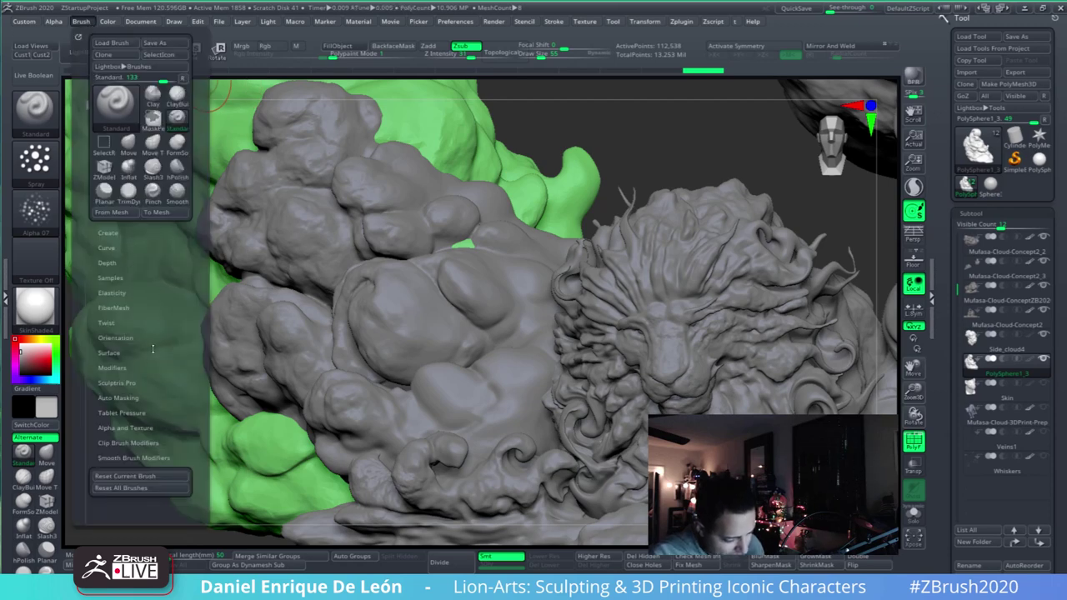
left_click(59, 23)
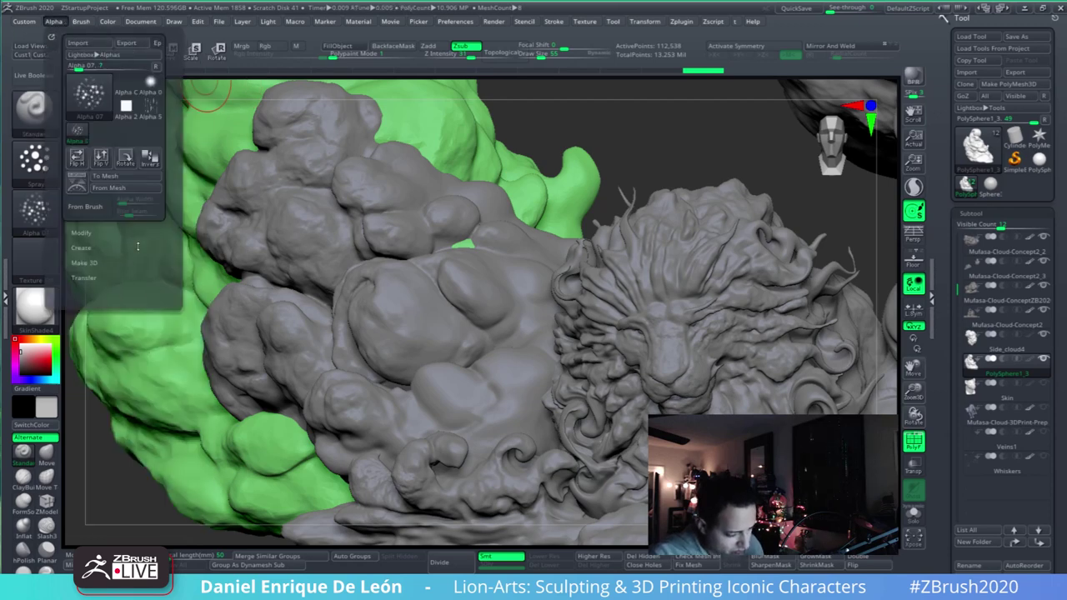
left_click(134, 234)
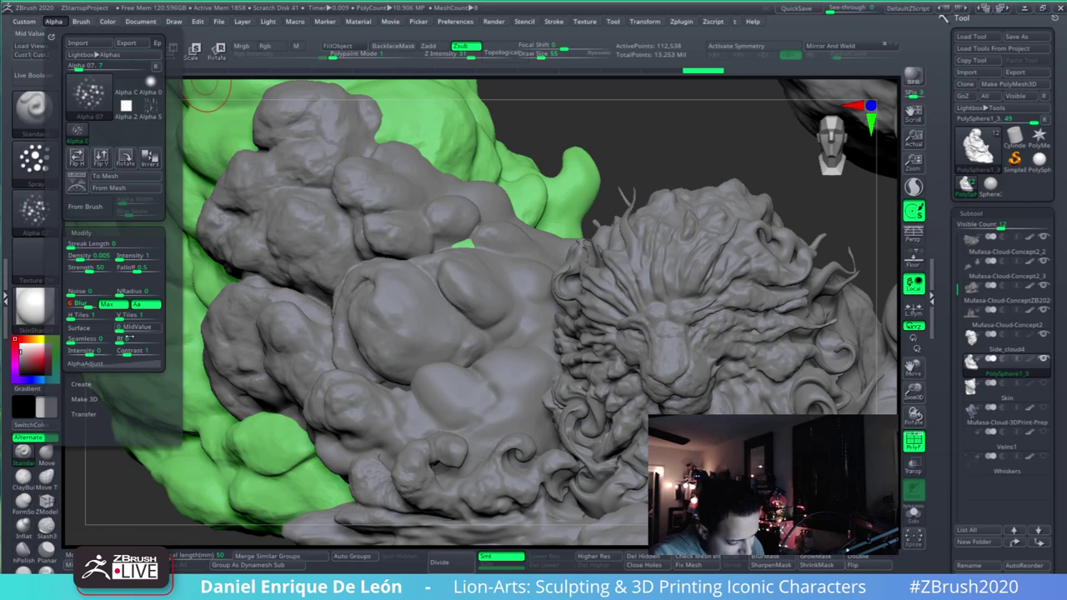
left_click(90, 328)
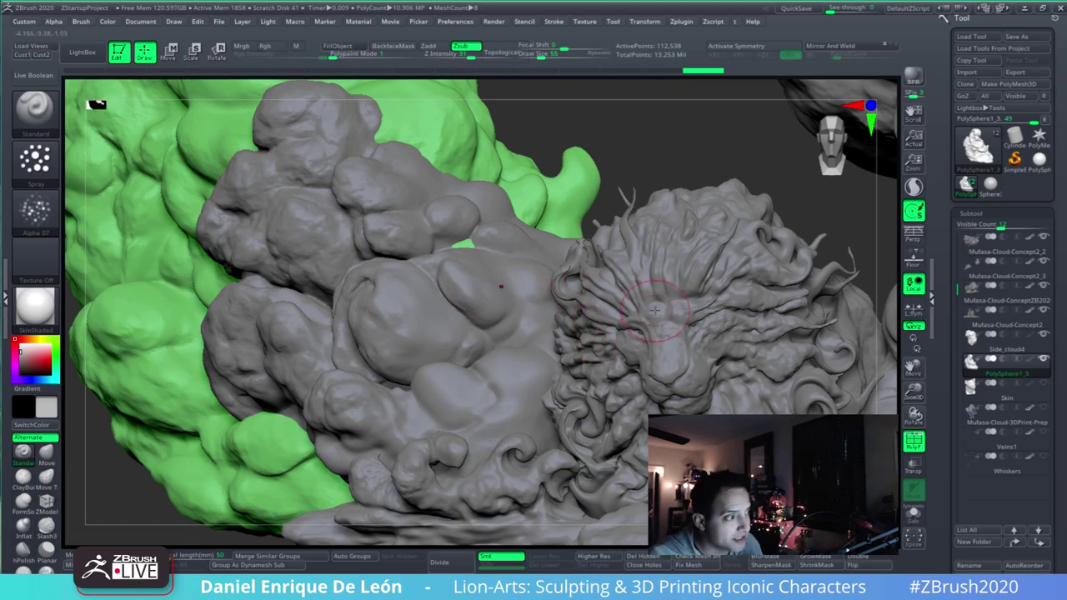
- Make the Mufasa-Cloud-Concept2_2 cloud the active subtool and increase the brush draw size to 89
right_click_drag(698, 305, 767, 303)
right_click_drag(575, 302, 581, 279)
left_click(530, 337, "alt")
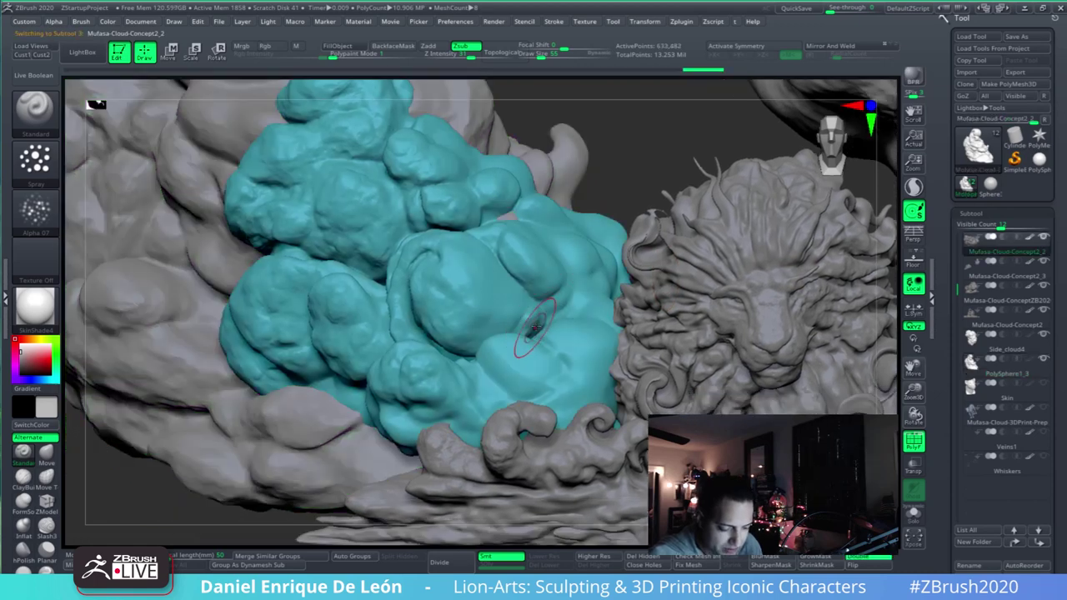
right_click_drag(654, 147, 615, 143)
left_click_drag(546, 57, 550, 57)
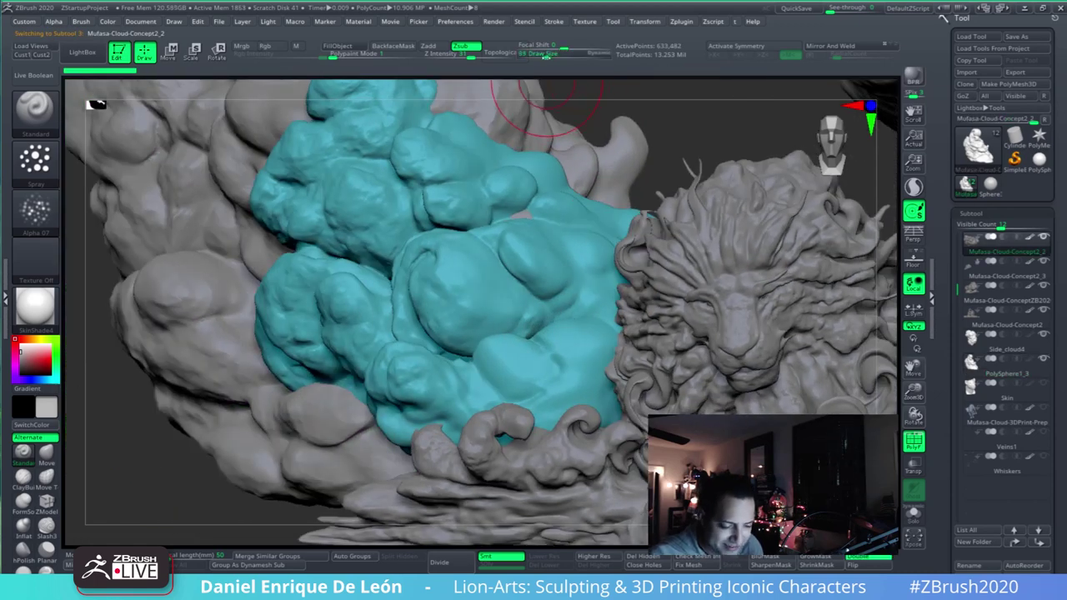
- Spray the alpha texture onto the large central bulge of the Mufasa-Cloud-Concept2_2 cloud and smooth it down
right_click_drag(518, 282, 491, 292)
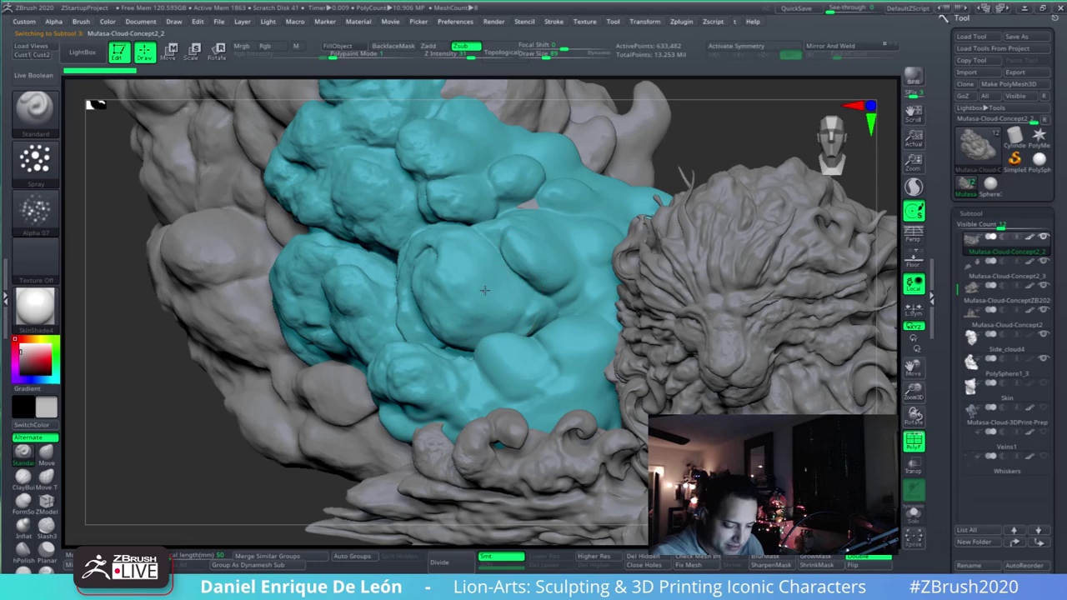
key("shift")
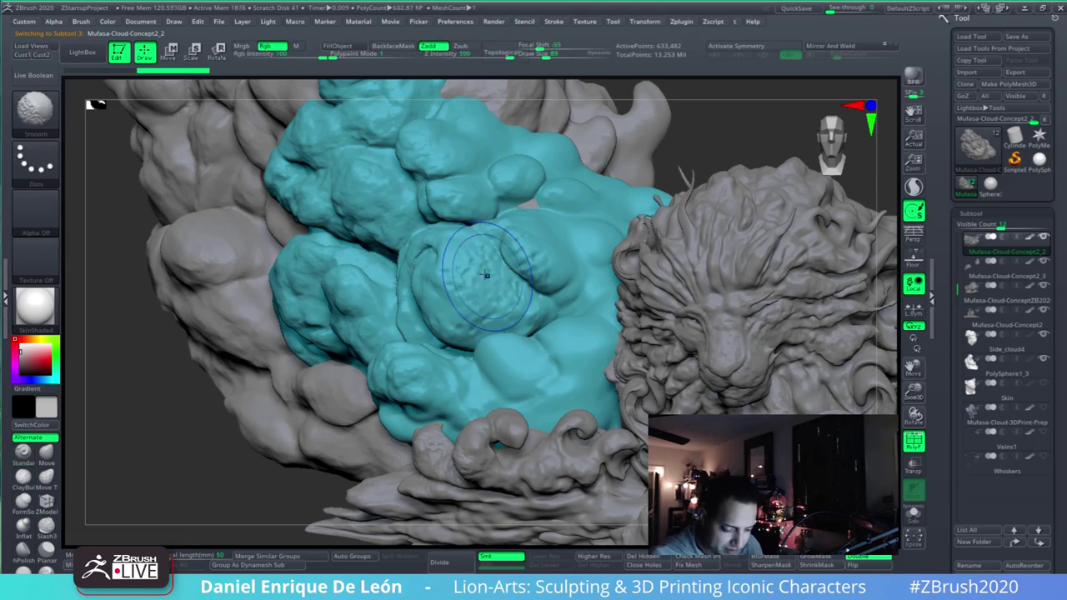
left_click_drag(513, 284, 518, 291, "shift")
- Examine the Mufasa-Cloud-Concept2_2 cloud and its transition to the lion's mane from several angles and distances
mouse_move(685, 258)
right_mouse_down("ctrl")
mouse_move(689, 360)
mouse_move(727, 345)
mouse_move(733, 291)
mouse_move(726, 362)
mouse_move(686, 314)
right_mouse_up("ctrl")
mouse_move(510, 349)
right_mouse_down()
mouse_move(532, 392)
mouse_move(594, 390)
right_mouse_up()
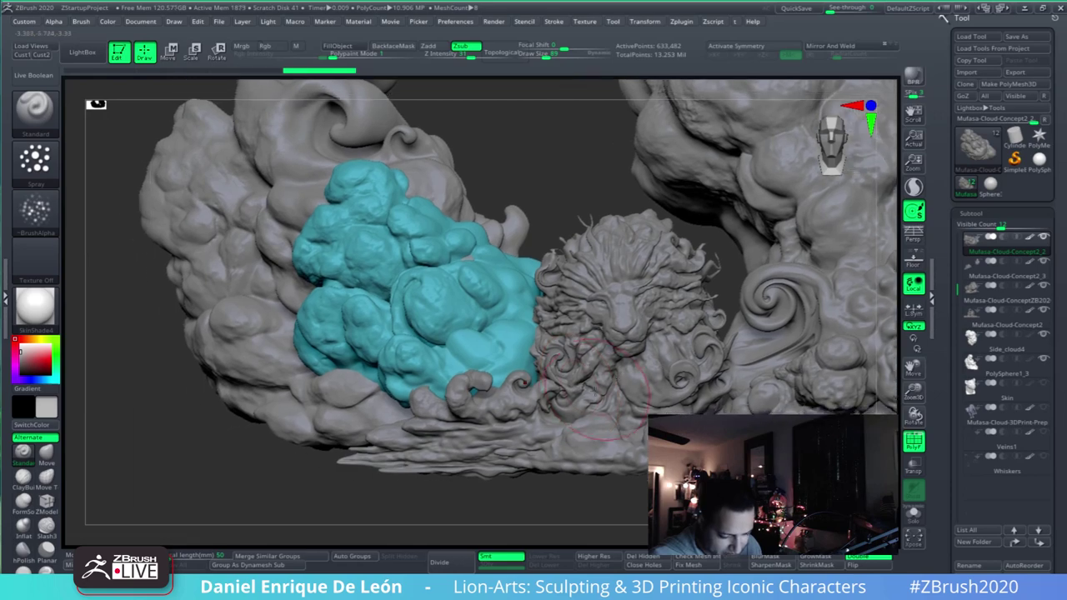
right_click_drag(543, 348, 483, 342)
mouse_move(498, 292)
right_mouse_down("alt")
mouse_move(505, 326)
mouse_move(621, 390)
mouse_move(707, 337)
right_mouse_up("alt")
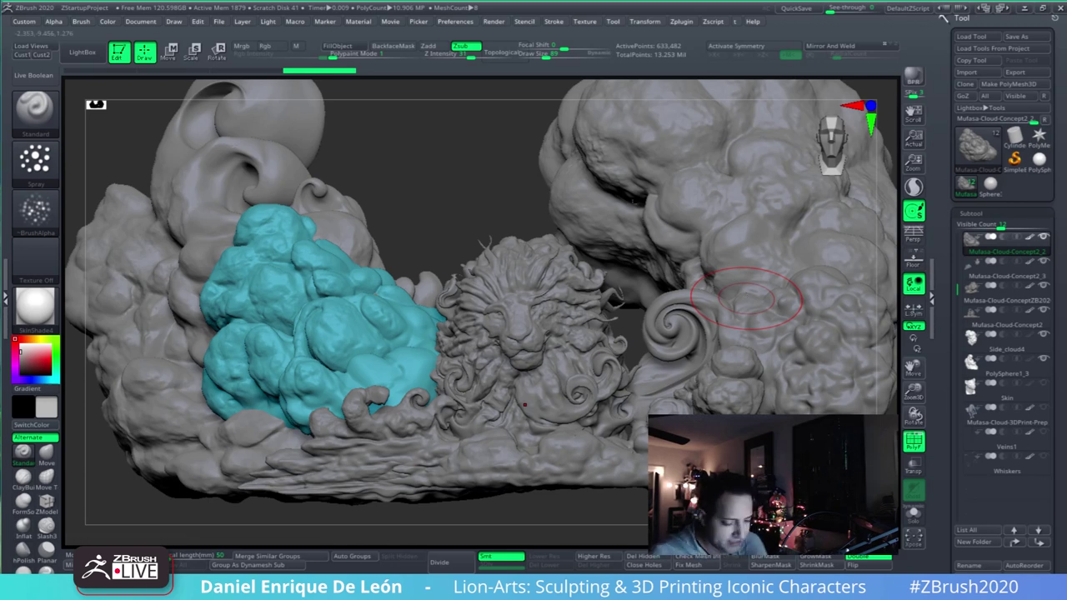
right_click_drag(385, 322, 479, 395)
right_click_drag(471, 315, 481, 377, "ctrl")
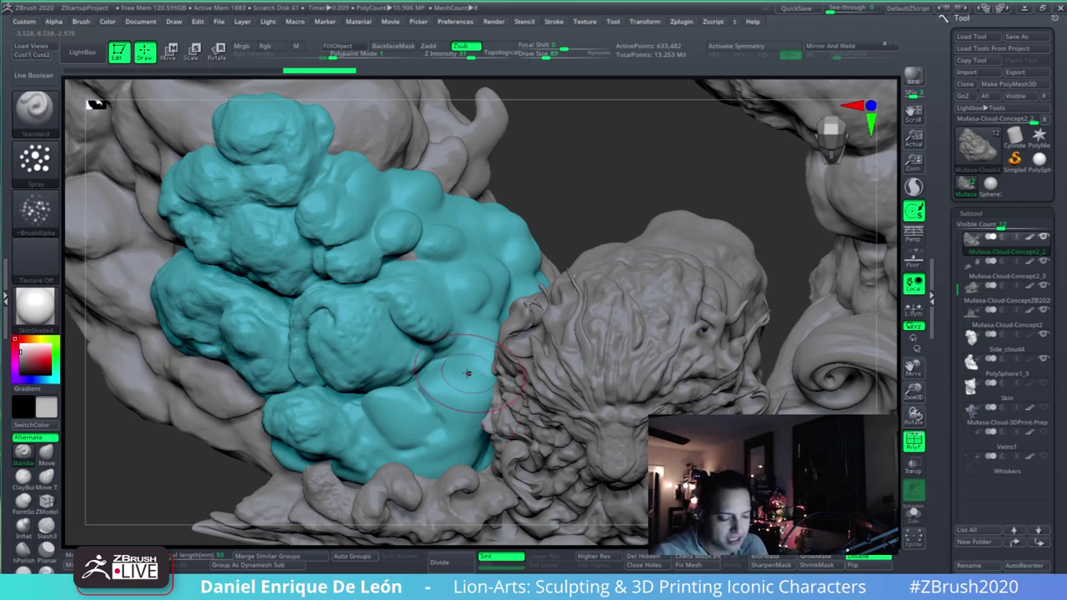
mouse_move(454, 376)
right_mouse_down()
mouse_move(462, 357)
mouse_move(738, 333)
right_mouse_up()
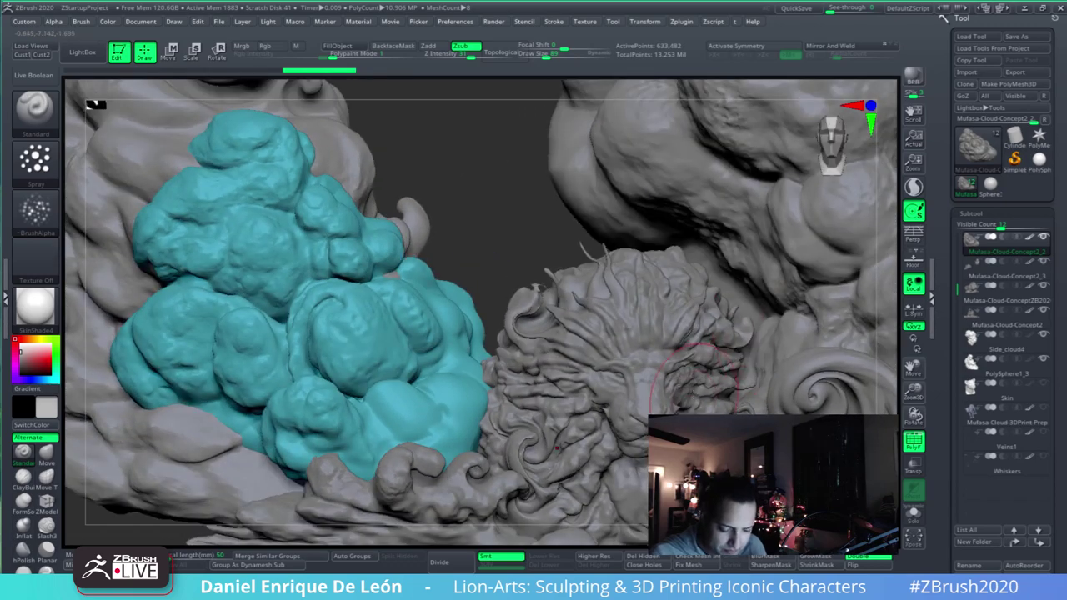
right_click_drag(705, 373, 679, 399)
right_click_drag(565, 399, 575, 358)
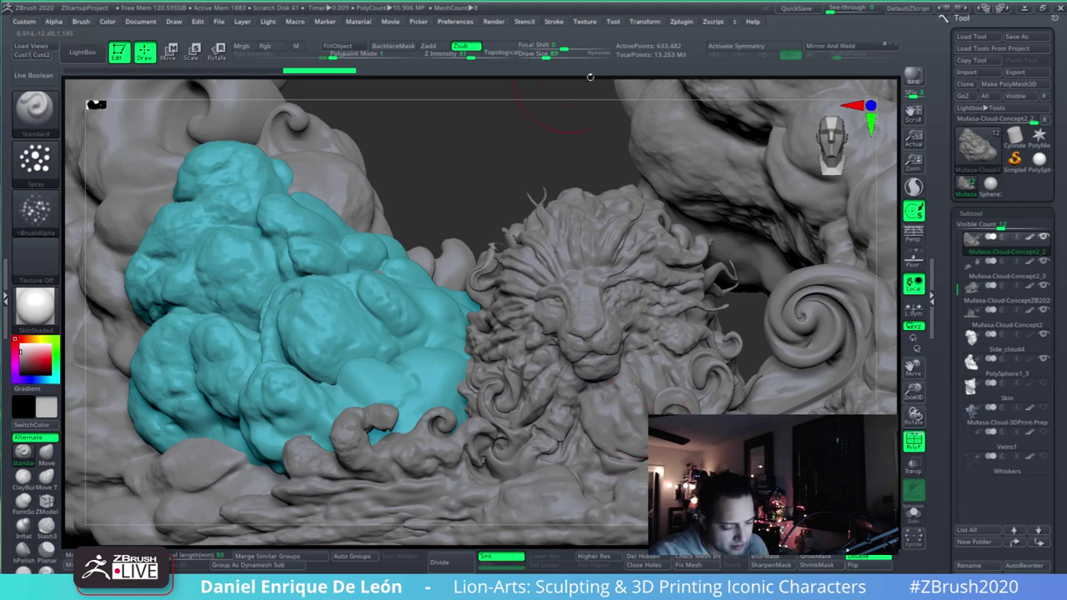
right_click_drag(429, 315, 404, 346)
right_click_drag(725, 353, 682, 286, "alt")
right_click_drag(409, 357, 424, 362)
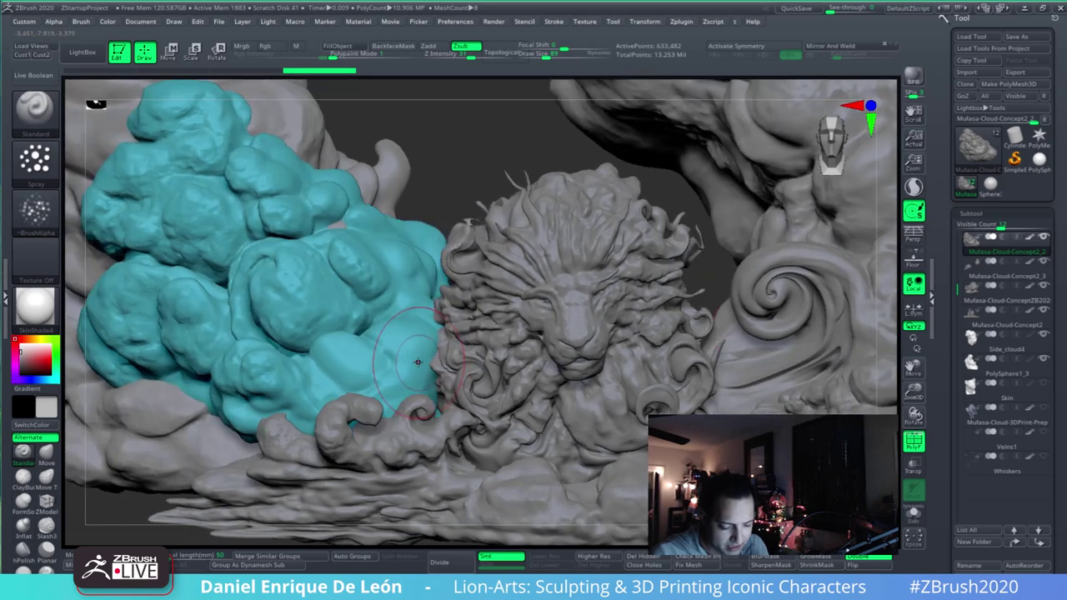
right_click_drag(722, 379, 704, 308)
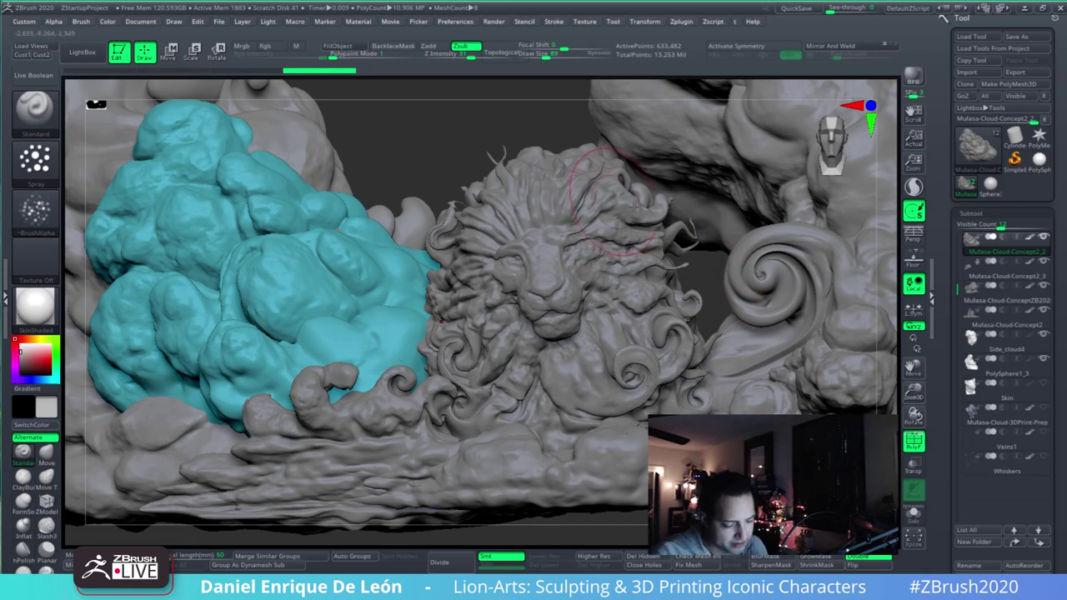
mouse_move(385, 330)
right_mouse_down()
mouse_move(381, 305)
mouse_move(403, 301)
mouse_move(403, 319)
right_mouse_up()
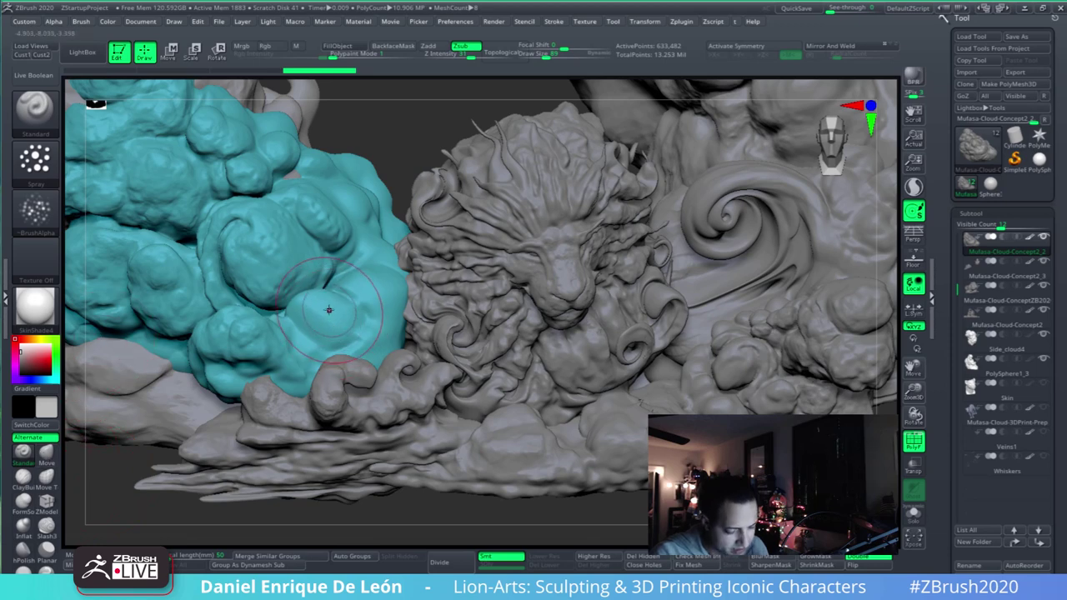
- Spray the alpha texture over the lower bulge beside the lion's mane and the central bulge, and smooth it into soft irregularities
mouse_move(332, 319)
left_mouse_down()
mouse_move(345, 317)
mouse_move(331, 350)
mouse_move(329, 305)
mouse_move(321, 367)
mouse_move(319, 336)
left_mouse_up()
left_click_drag(374, 302, 363, 332)
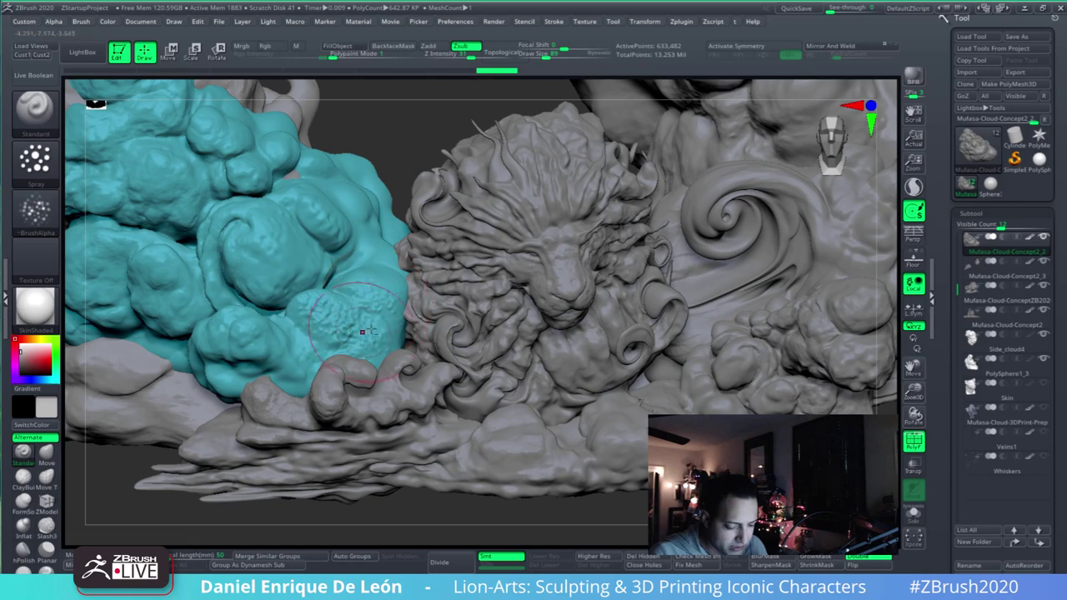
left_click_drag(292, 264, 303, 267)
right_click_drag(322, 261, 287, 264)
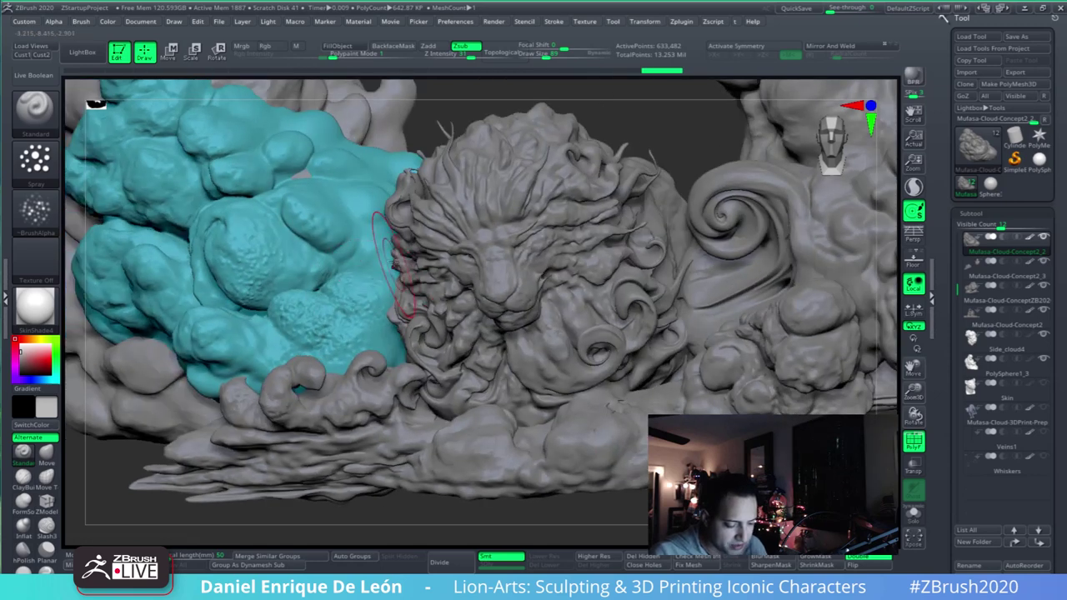
mouse_move(271, 267)
left_mouse_down("shift")
mouse_move(288, 321)
mouse_move(341, 337)
left_mouse_up("shift")
left_click_drag(356, 299, 296, 318, "shift")
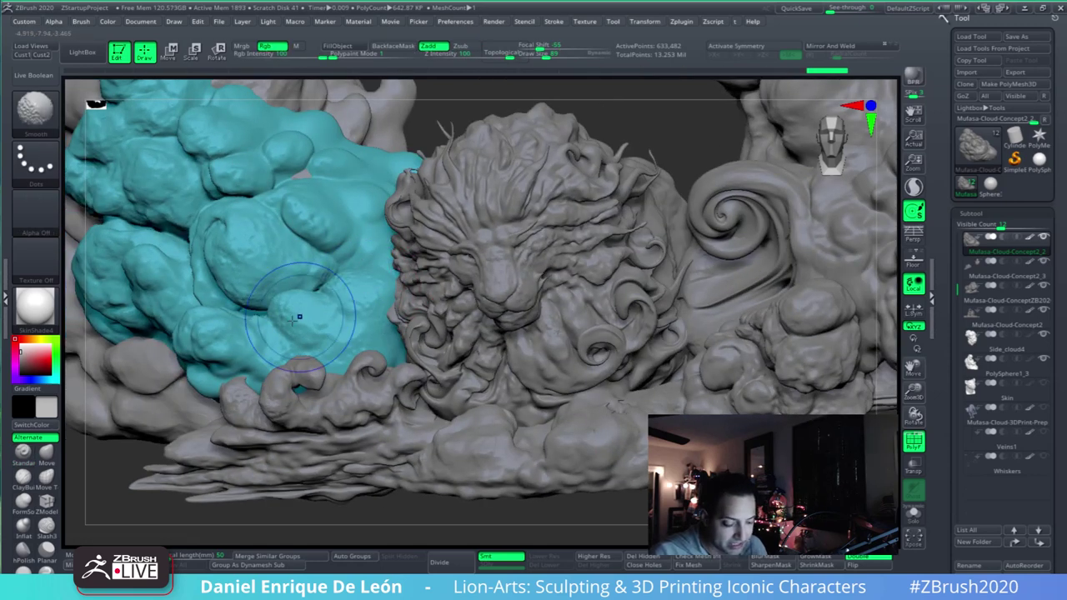
left_click_drag(363, 289, 374, 287, "shift")
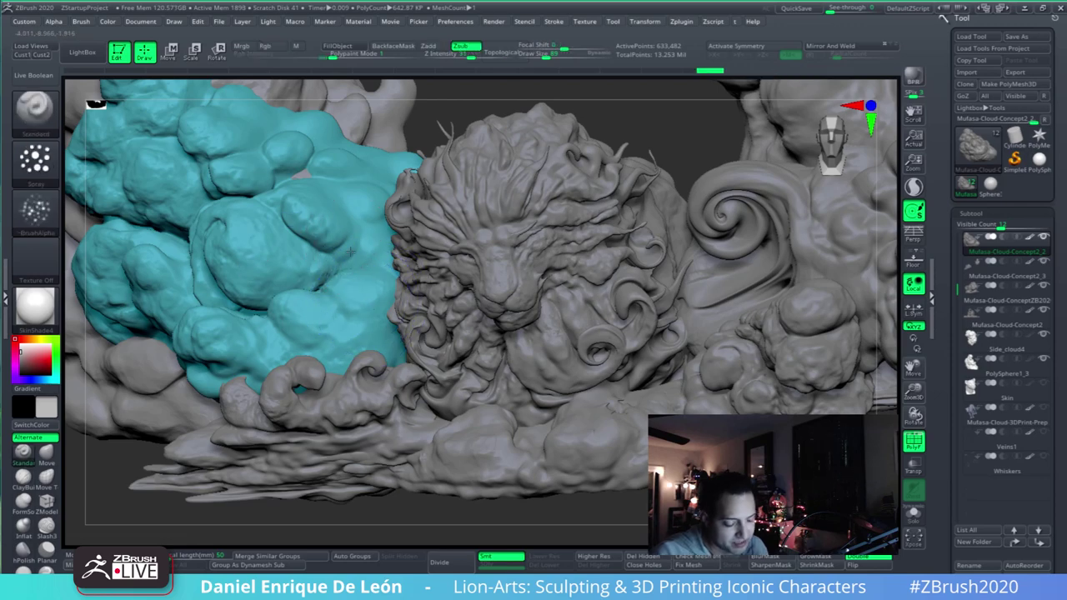
- Texture and smooth the cloud surface next to the upper mane and the lower bulge beside the lion's face
mouse_move(302, 208)
right_mouse_down()
mouse_move(324, 224)
mouse_move(348, 221)
mouse_move(338, 269)
right_mouse_up()
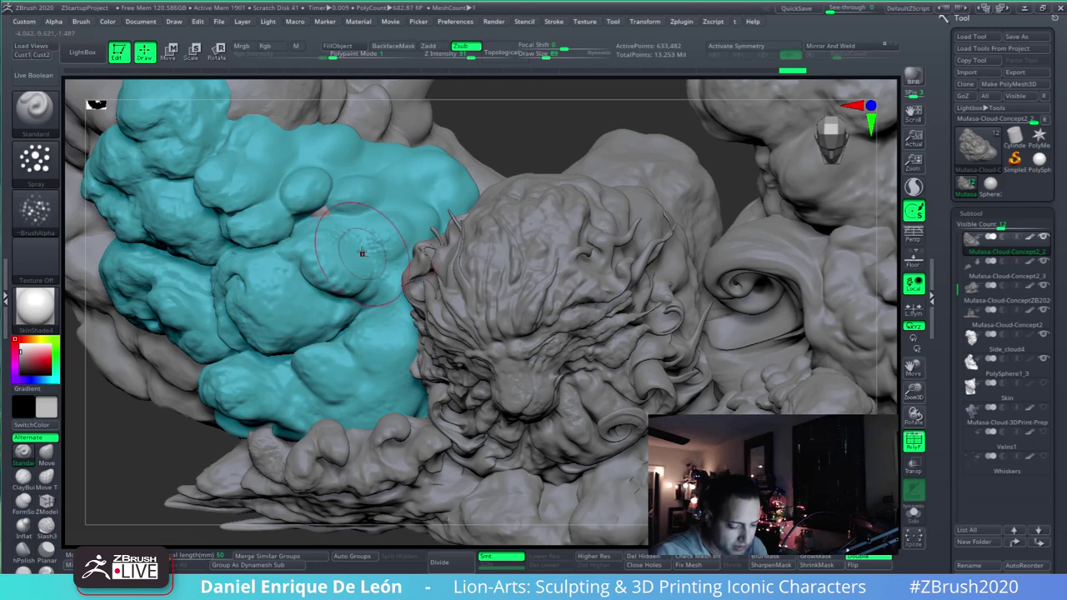
key("shift")
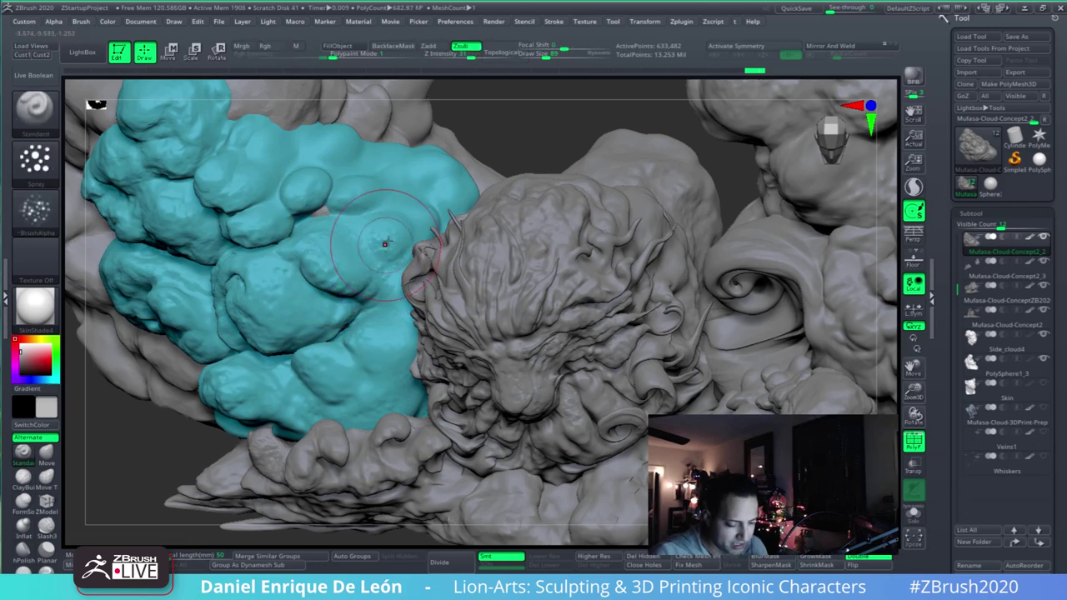
right_click_drag(352, 272, 445, 253)
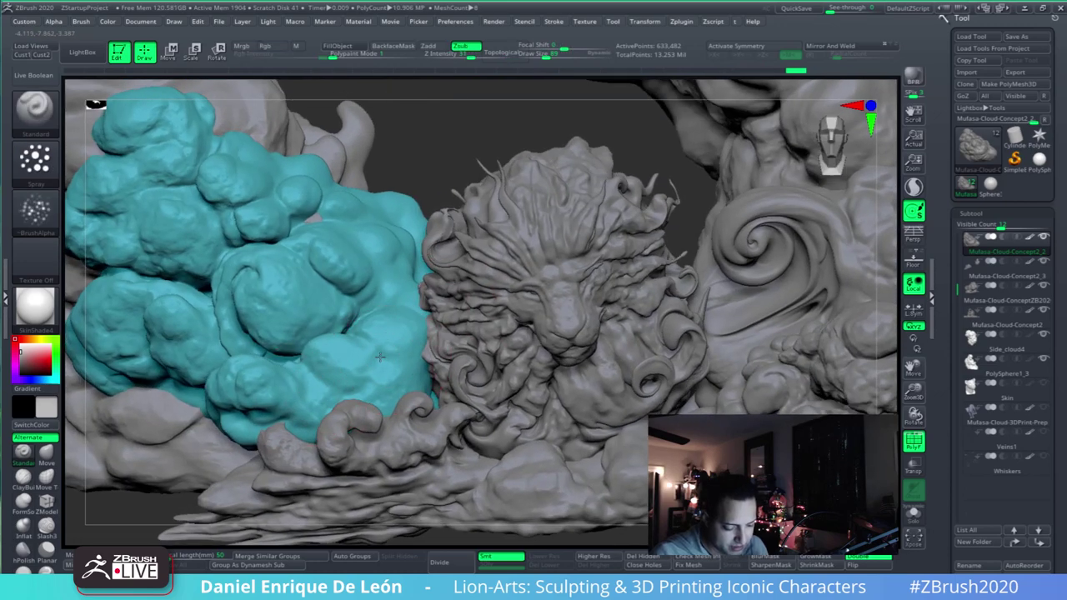
mouse_move(367, 375)
right_mouse_down()
mouse_move(391, 346)
mouse_move(504, 300)
mouse_move(400, 367)
mouse_move(379, 357)
right_mouse_up()
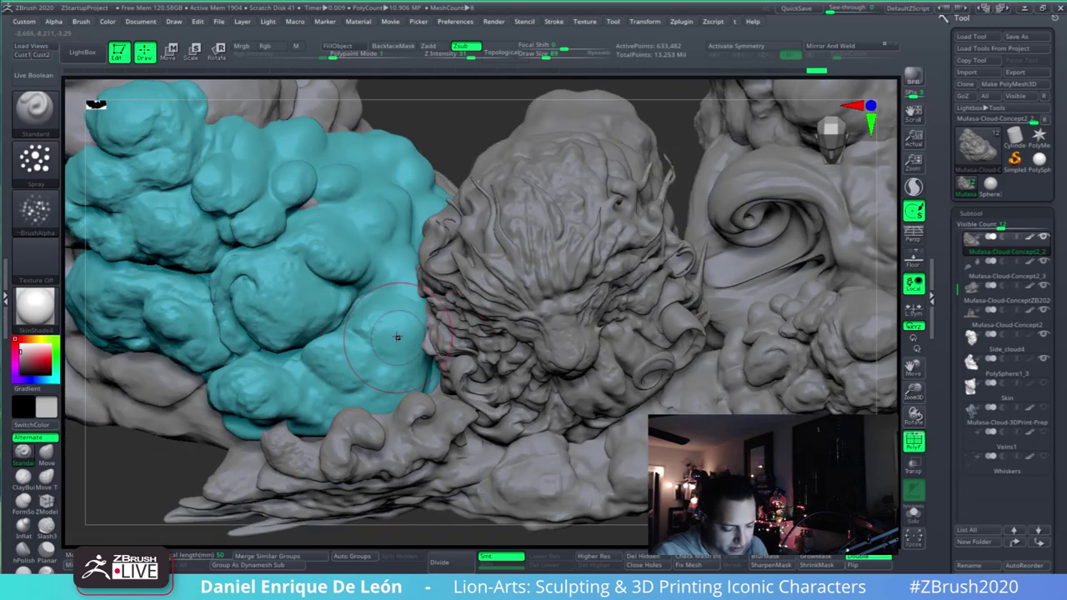
key("shift")
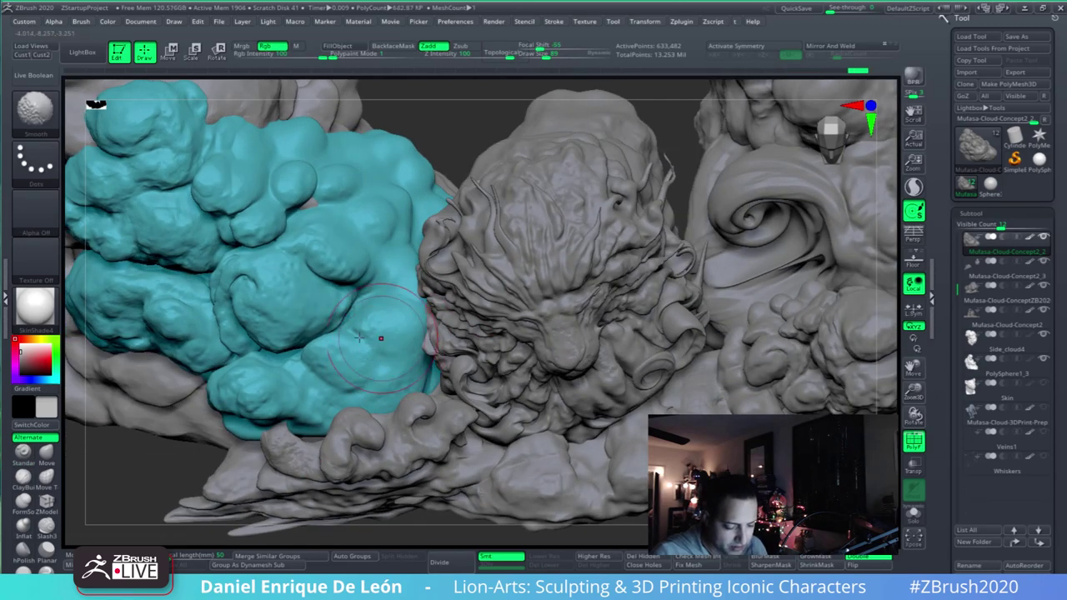
- Reshape the upper bulges and mane-side edge of the Mufasa-Cloud-Concept2_2 cloud with the Move brush
mouse_move(369, 383)
right_mouse_down()
mouse_move(270, 433)
mouse_move(250, 392)
right_mouse_up()
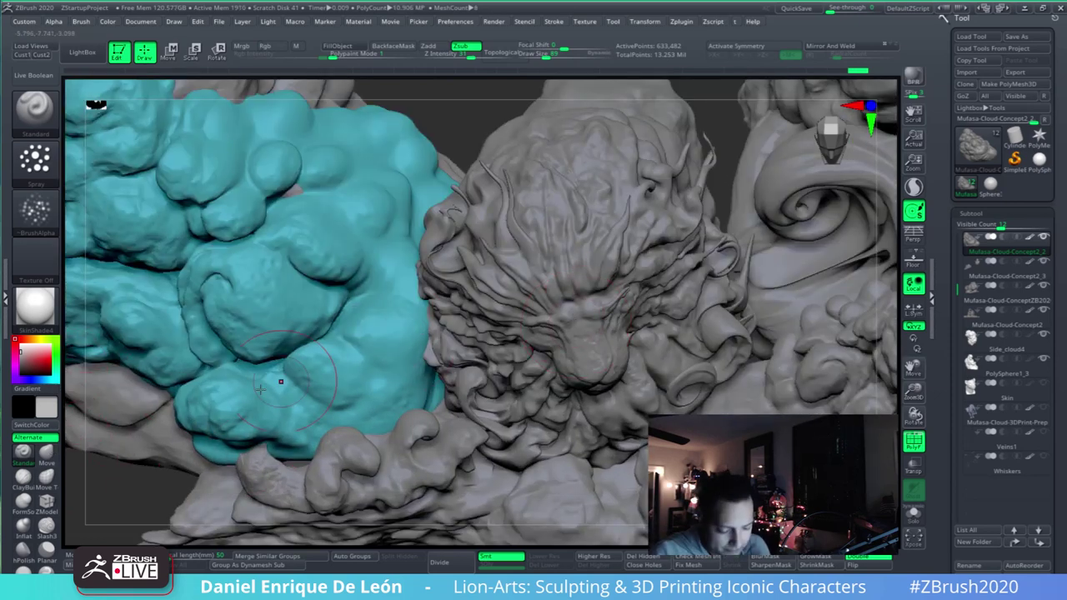
left_click(46, 453)
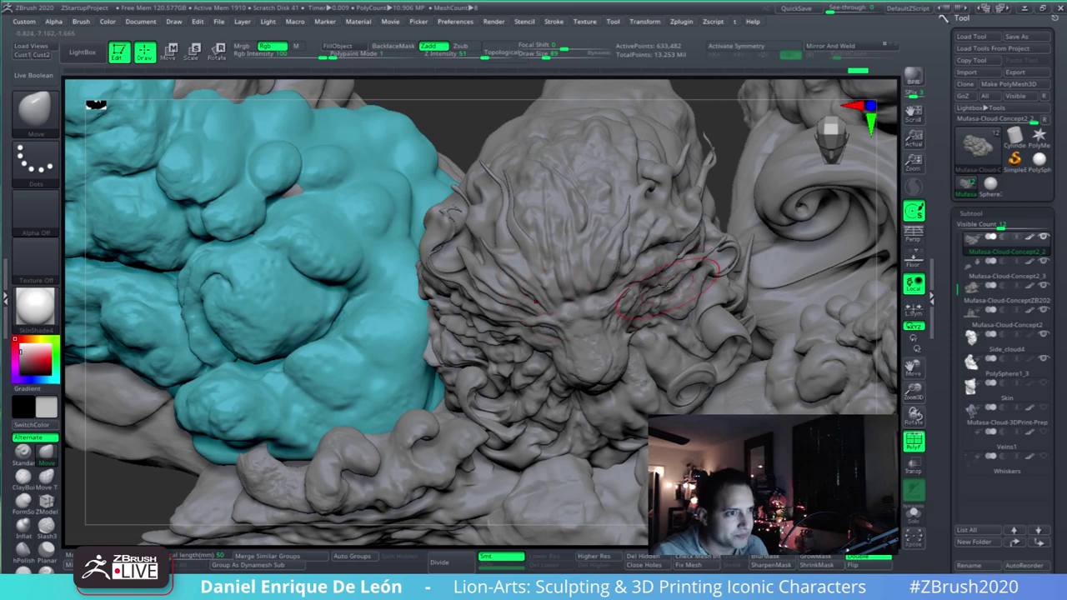
right_click_drag(403, 305, 430, 288)
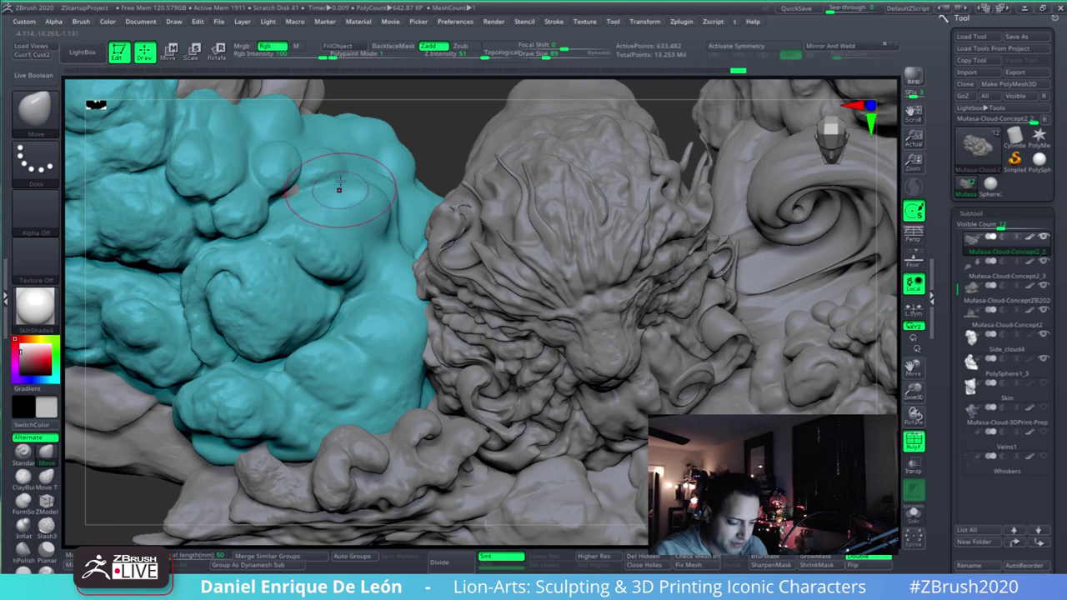
right_click_drag(338, 186, 299, 200)
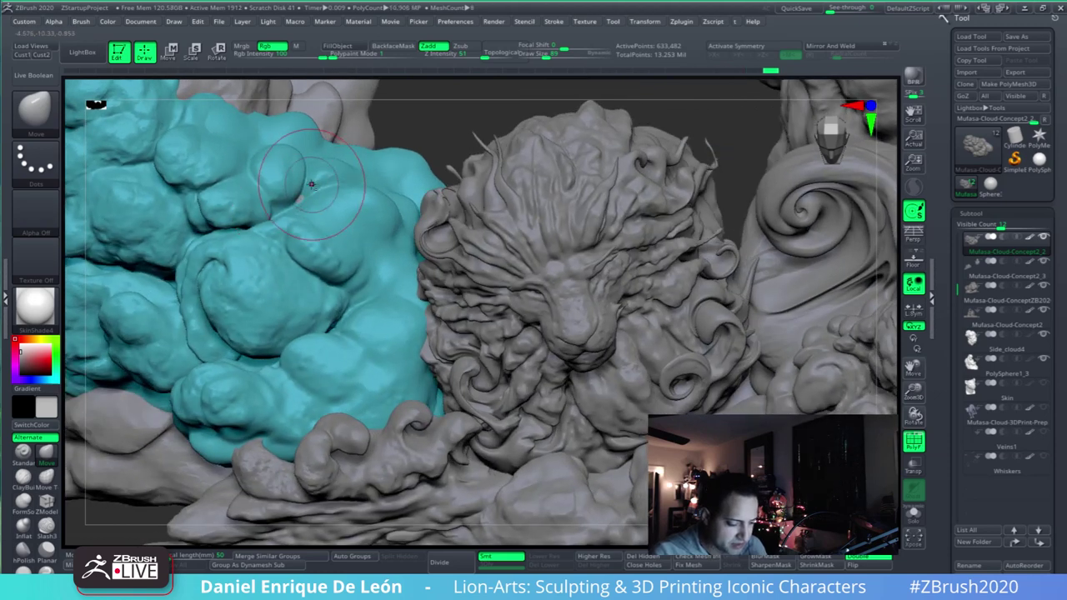
mouse_move(348, 208)
right_mouse_down()
mouse_move(279, 160)
mouse_move(268, 185)
mouse_move(304, 170)
mouse_move(430, 300)
right_mouse_up()
mouse_move(470, 340)
right_mouse_down()
mouse_move(459, 381)
mouse_move(563, 362)
right_mouse_up()
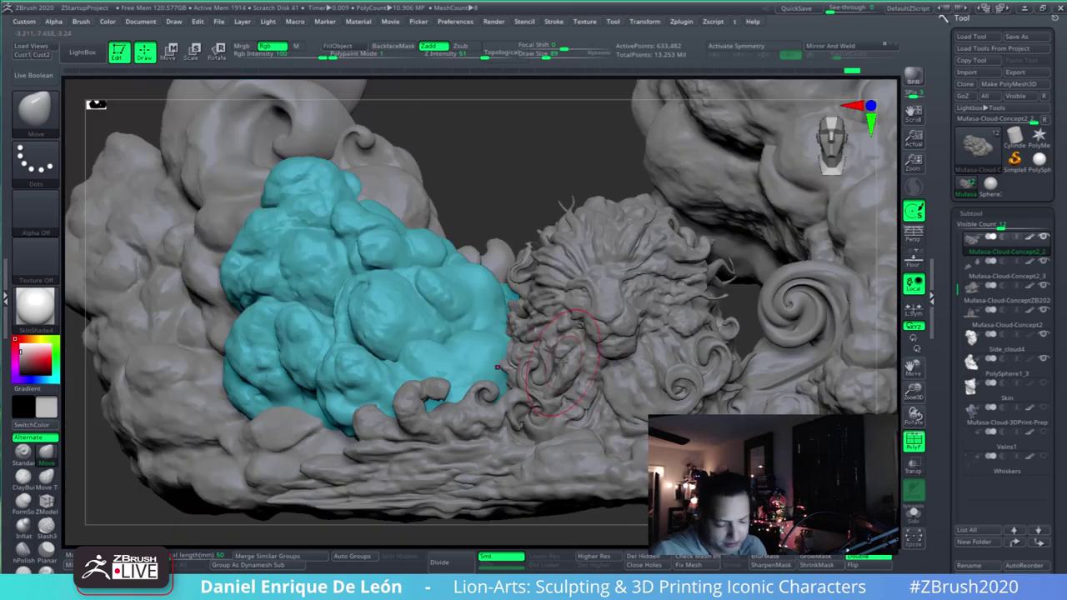
right_click_drag(501, 348, 445, 329, "alt")
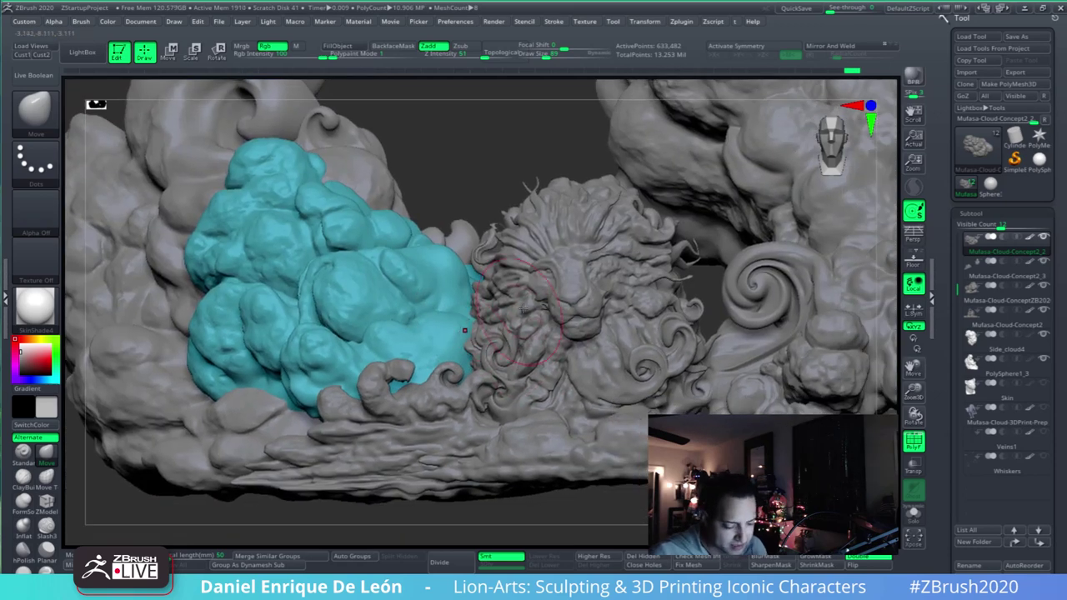
- Examine the upper bulges of the Mufasa-Cloud-Concept2_2 cloud and how they meet the swirling cloud behind them
left_click(23, 454)
mouse_move(313, 246)
left_mouse_down()
mouse_move(298, 290)
mouse_move(333, 280)
left_mouse_up()
right_click_drag(403, 239, 498, 319, "alt")
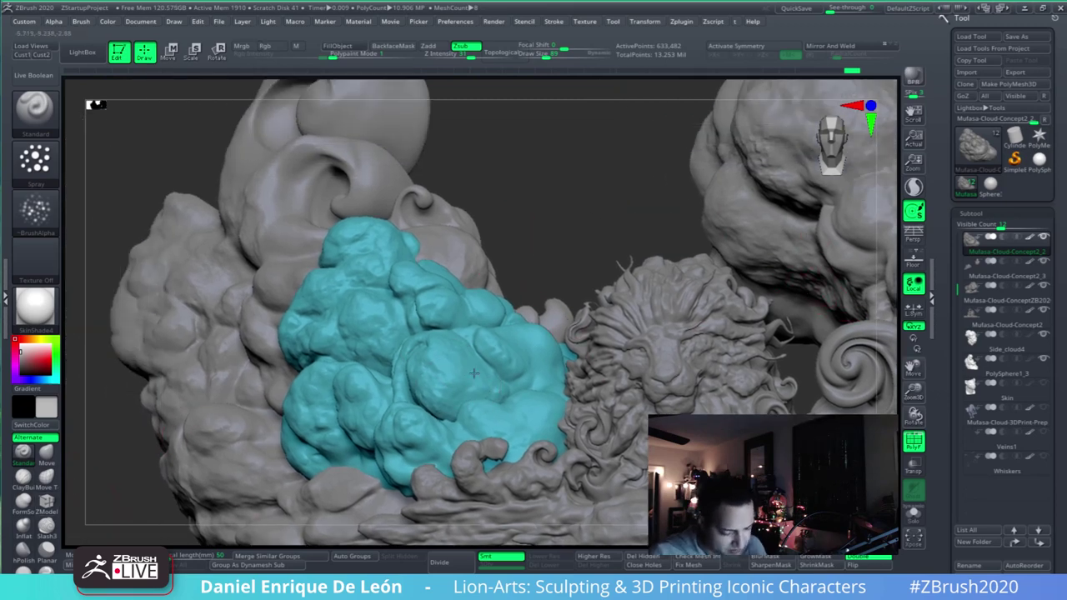
right_click_drag(417, 395, 550, 321)
right_click_drag(479, 354, 617, 388, "alt")
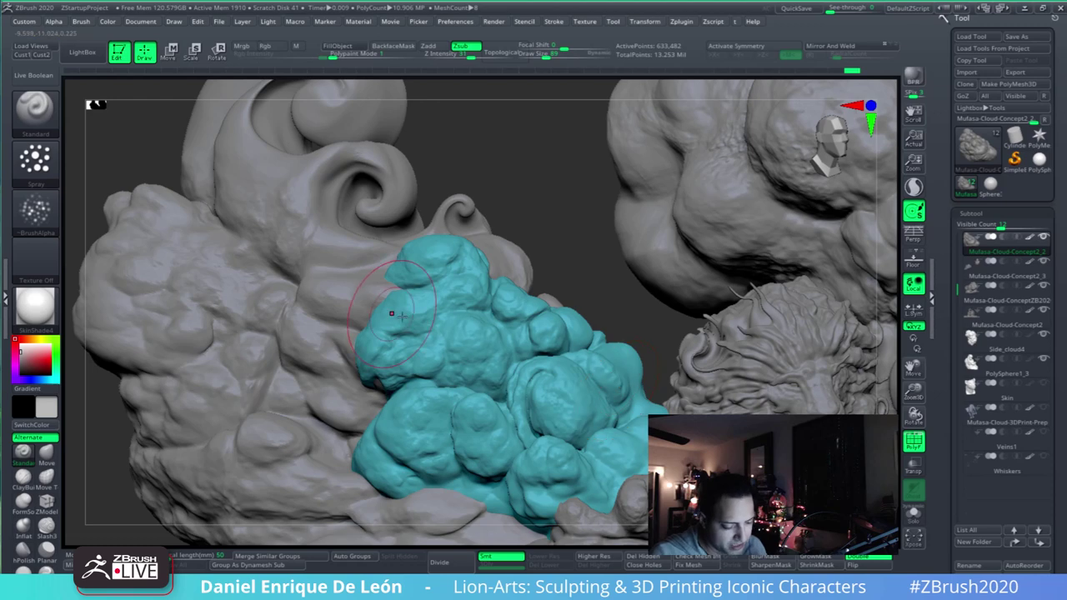
right_click_drag(396, 314, 321, 285)
right_click_drag(89, 401, 129, 417, "alt")
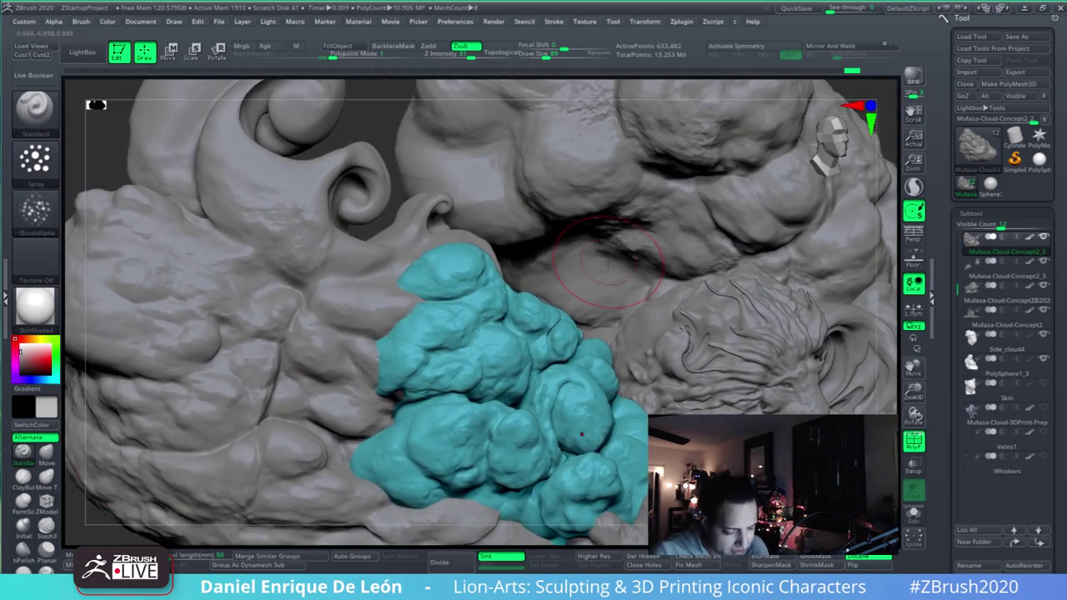
- Choose the Move brush with a draw size of 103 and make the swirling PolySphere1_3 cloud the active subtool
key("b")
key("m")
key("v")
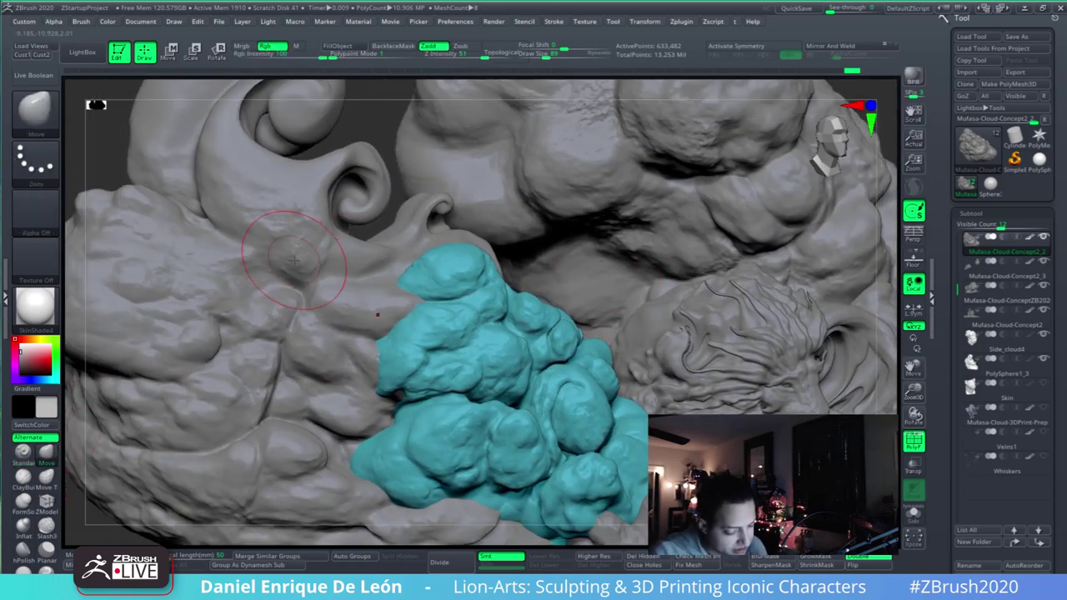
right_click_drag(294, 260, 416, 227)
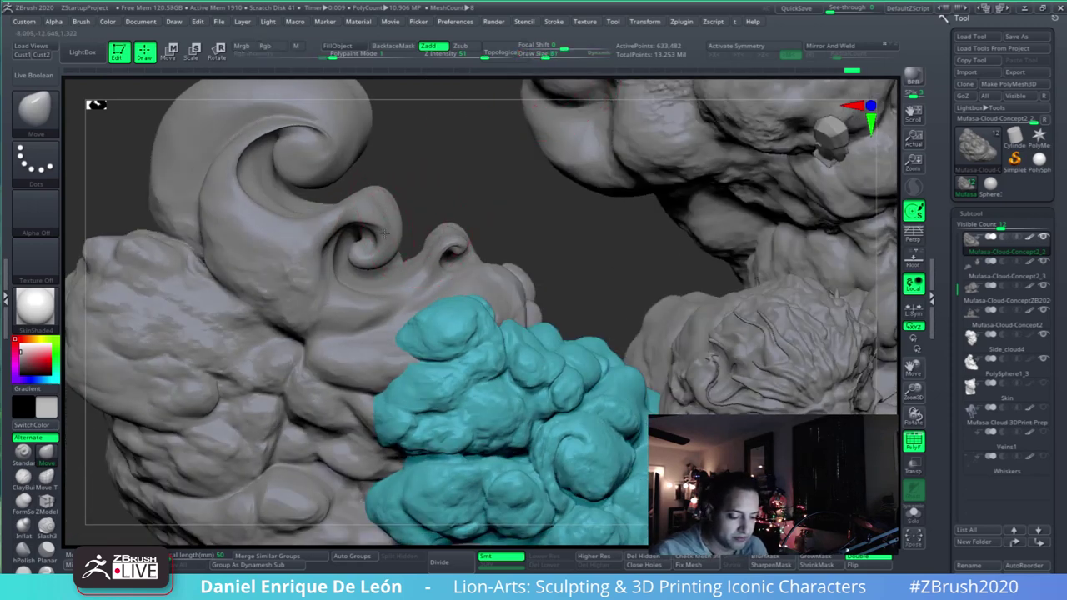
right_click_drag(387, 232, 464, 240)
left_click_drag(546, 58, 548, 57)
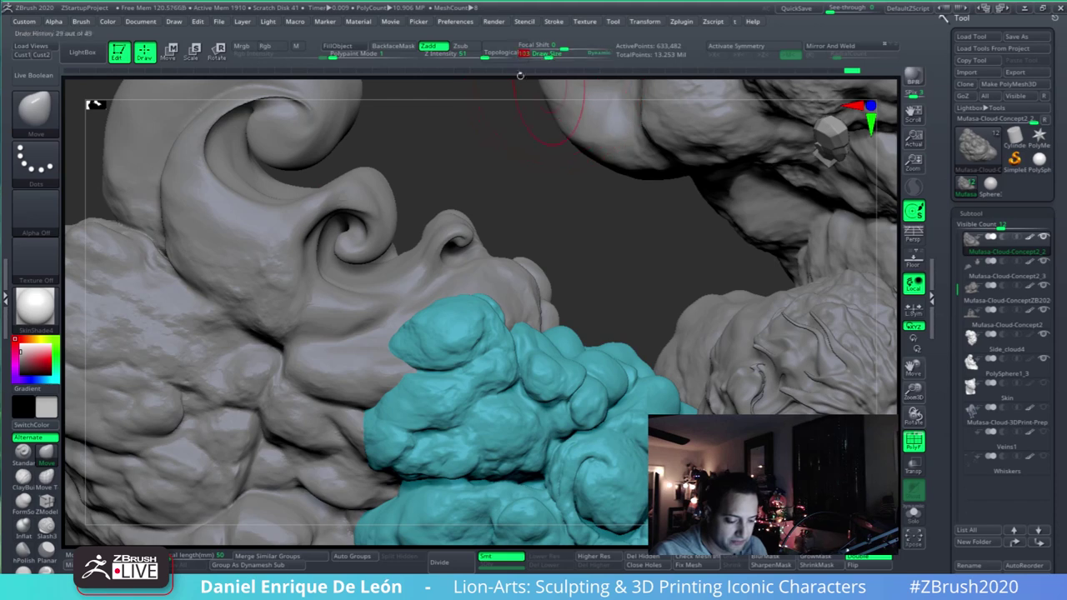
right_click_drag(405, 235, 359, 244)
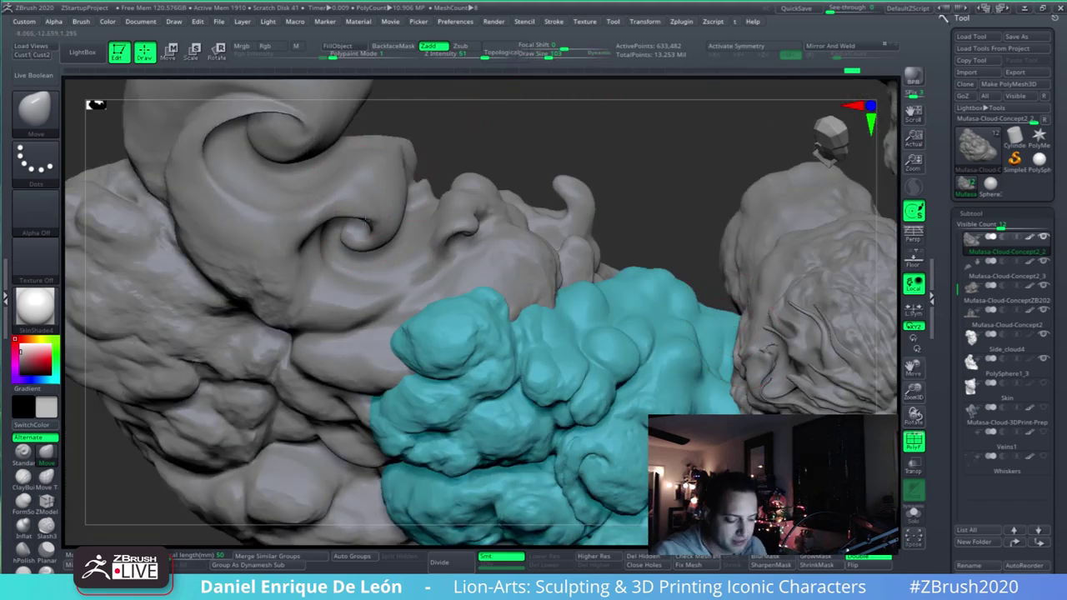
left_click_drag(424, 95, 424, 122)
left_click(377, 199, "alt")
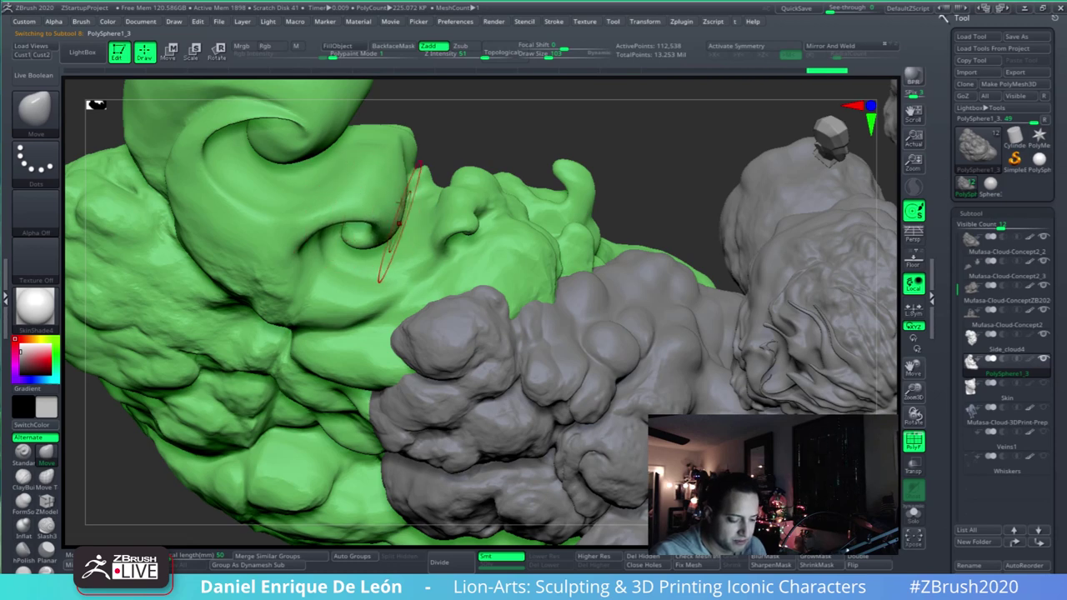
- Reshape the creased area of the PolySphere1_3 cloud below its curls and soften it
right_click_drag(417, 225, 503, 336)
right_click_drag(373, 179, 382, 175, "alt")
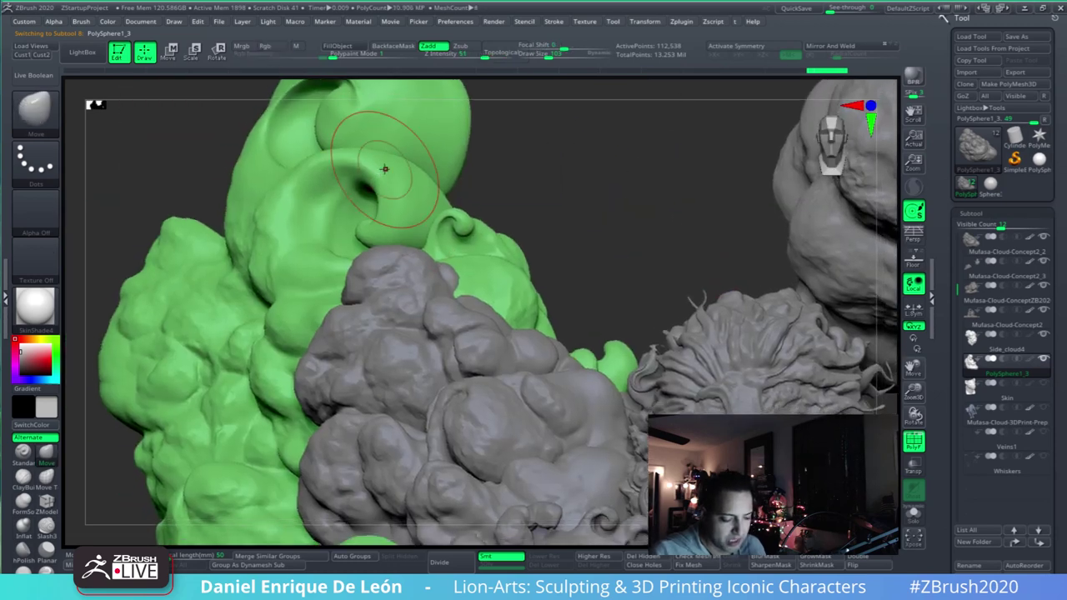
mouse_move(473, 288)
right_mouse_down()
mouse_move(454, 297)
mouse_move(505, 306)
mouse_move(540, 341)
right_mouse_up()
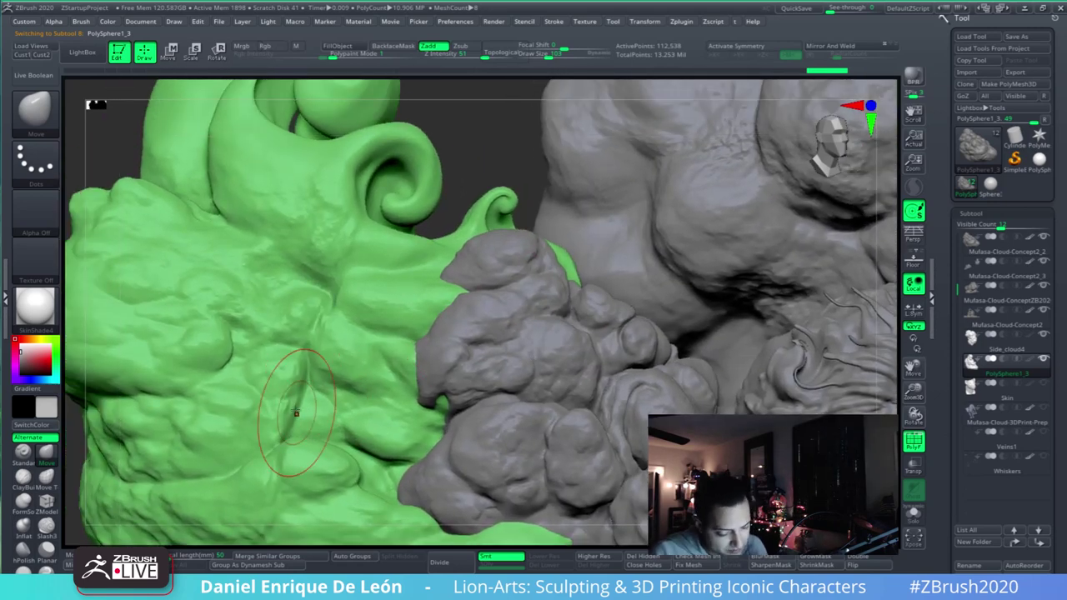
mouse_move(286, 390)
left_mouse_down()
mouse_move(321, 382)
mouse_move(351, 353)
left_mouse_up()
right_click_drag(351, 352, 321, 357)
left_click_drag(319, 392, 346, 380)
- Examine the silhouette and outer underside of the PolySphere1_3 cloud against the whole sculpture
mouse_move(621, 283)
right_mouse_down()
mouse_move(610, 279)
mouse_move(667, 385)
mouse_move(767, 395)
mouse_move(492, 377)
right_mouse_up()
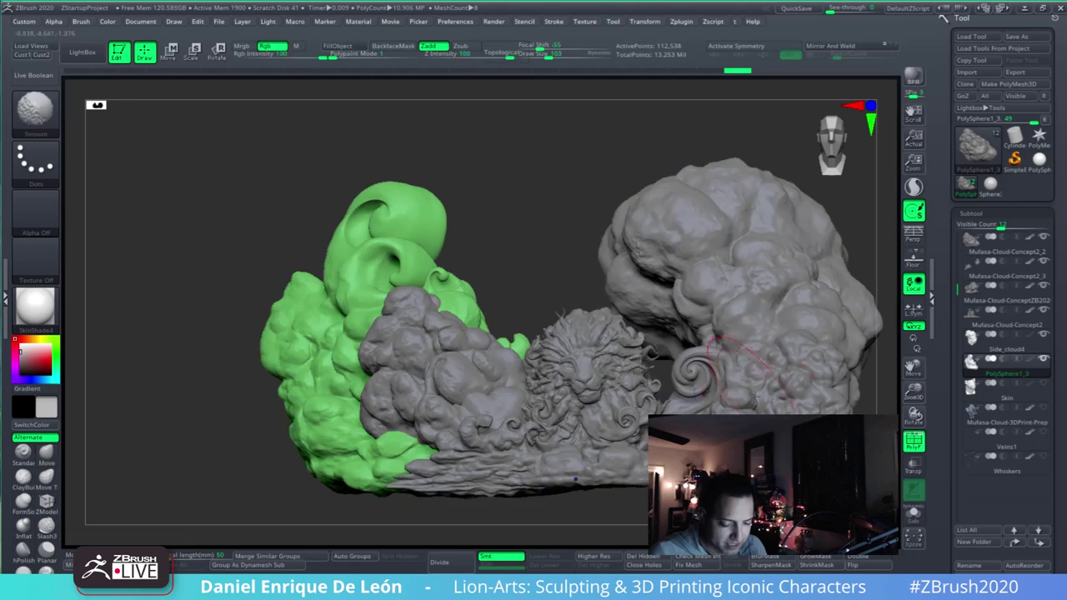
right_click_drag(662, 353, 535, 328)
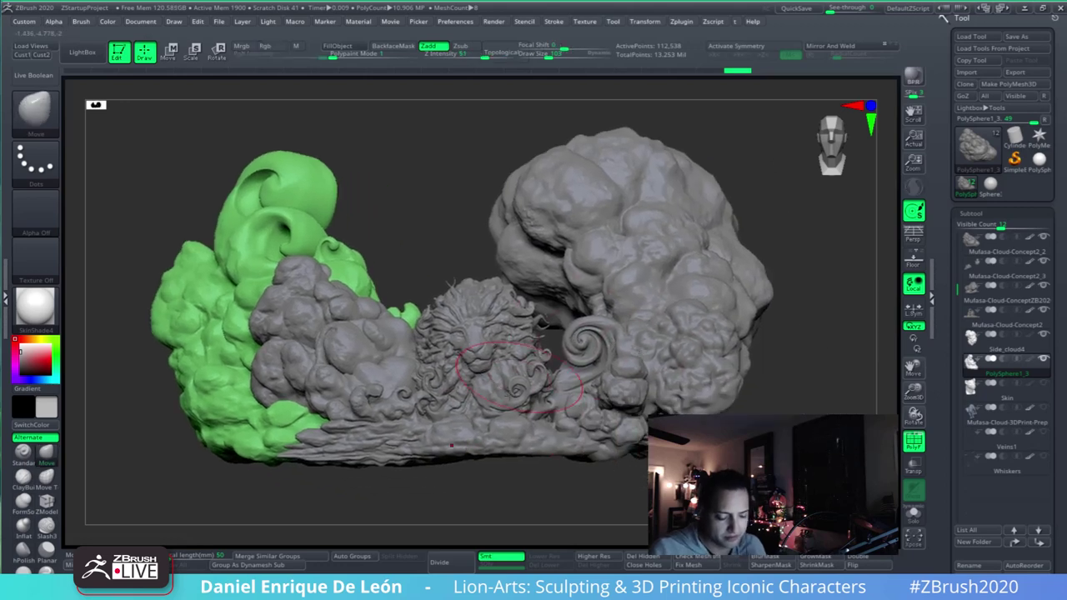
right_click_drag(681, 317, 632, 368)
right_click_drag(607, 414, 659, 314, "alt")
mouse_move(572, 333)
right_mouse_down()
mouse_move(493, 339)
mouse_move(515, 332)
mouse_move(527, 368)
mouse_move(537, 322)
mouse_move(532, 349)
right_mouse_up()
mouse_move(467, 364)
right_mouse_down()
mouse_move(449, 377)
mouse_move(493, 373)
mouse_move(520, 355)
mouse_move(448, 426)
right_mouse_up()
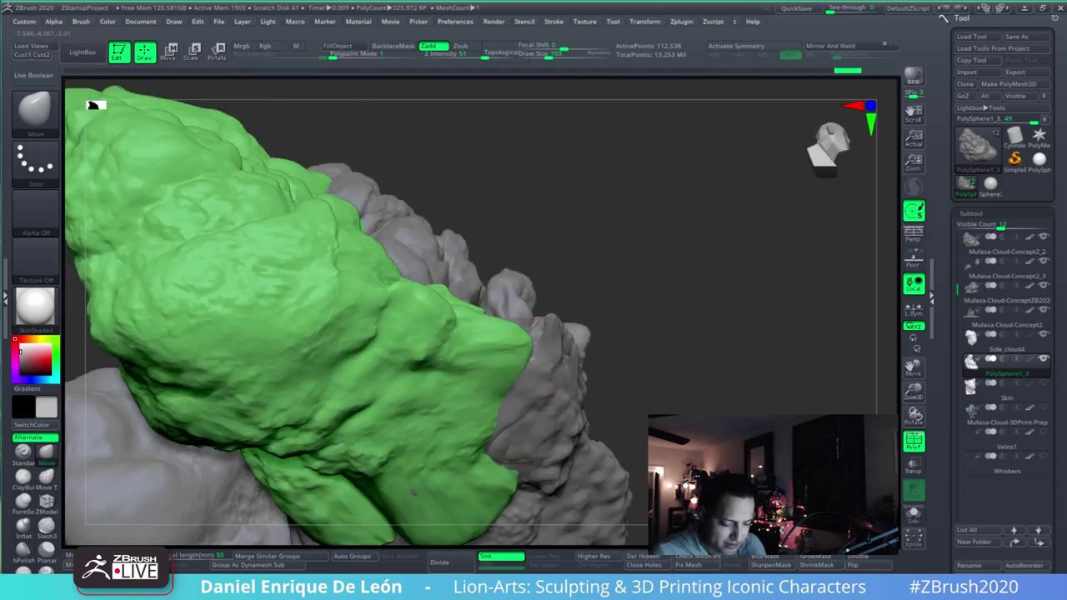
mouse_move(413, 492)
right_mouse_down()
mouse_move(649, 336)
mouse_move(762, 333)
mouse_move(696, 342)
mouse_move(711, 397)
mouse_move(692, 358)
mouse_move(721, 342)
right_mouse_up()
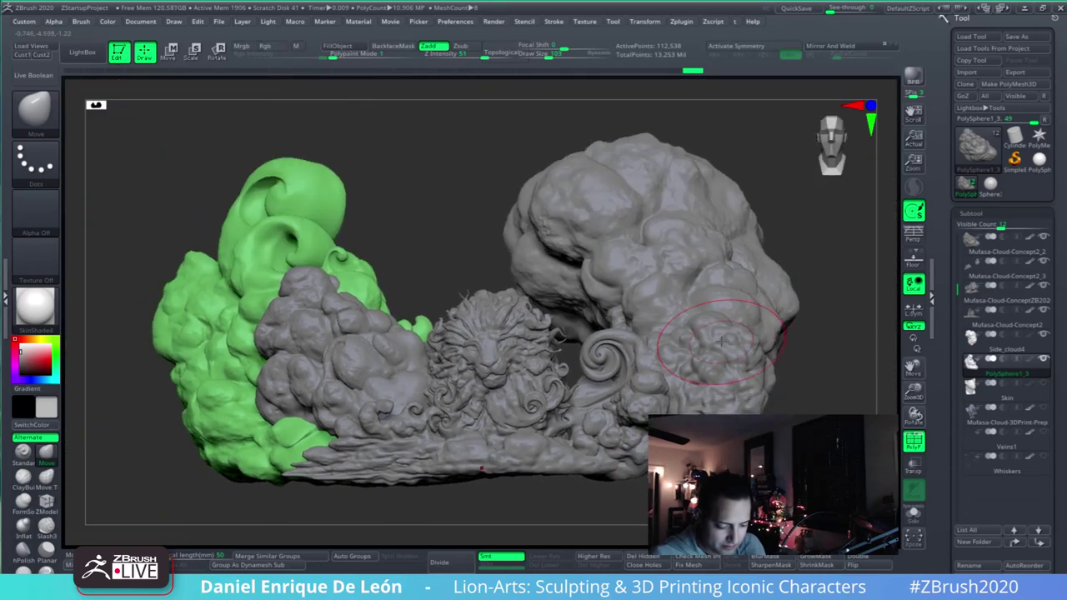
- Reposition the gizmo pivot on the PolySphere1_3 cloud, rotate the cloud around it, and undo the last transform
left_click(219, 48)
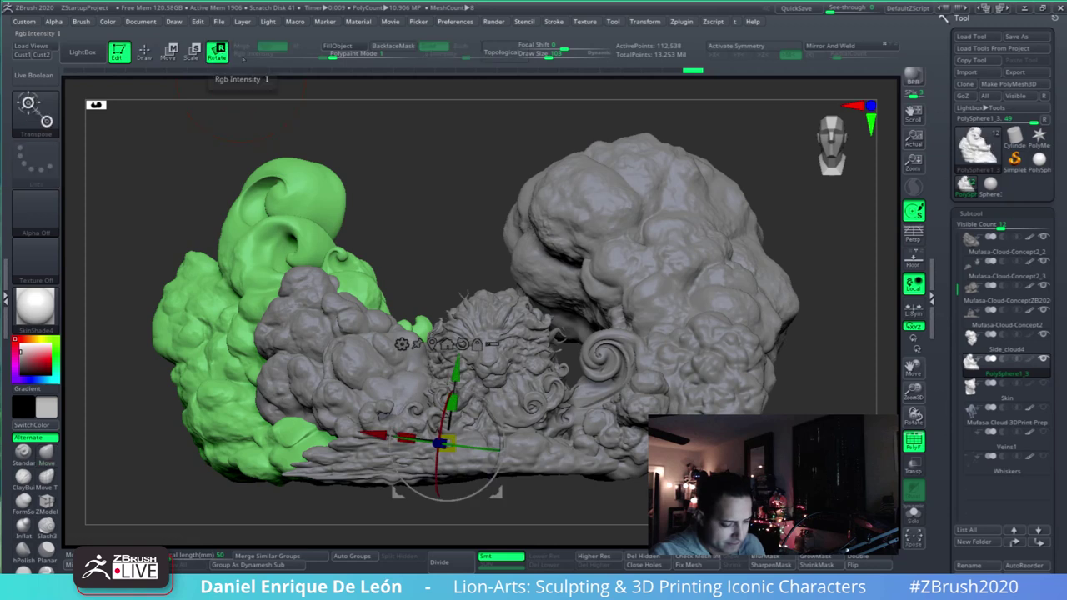
left_click(432, 344, "alt")
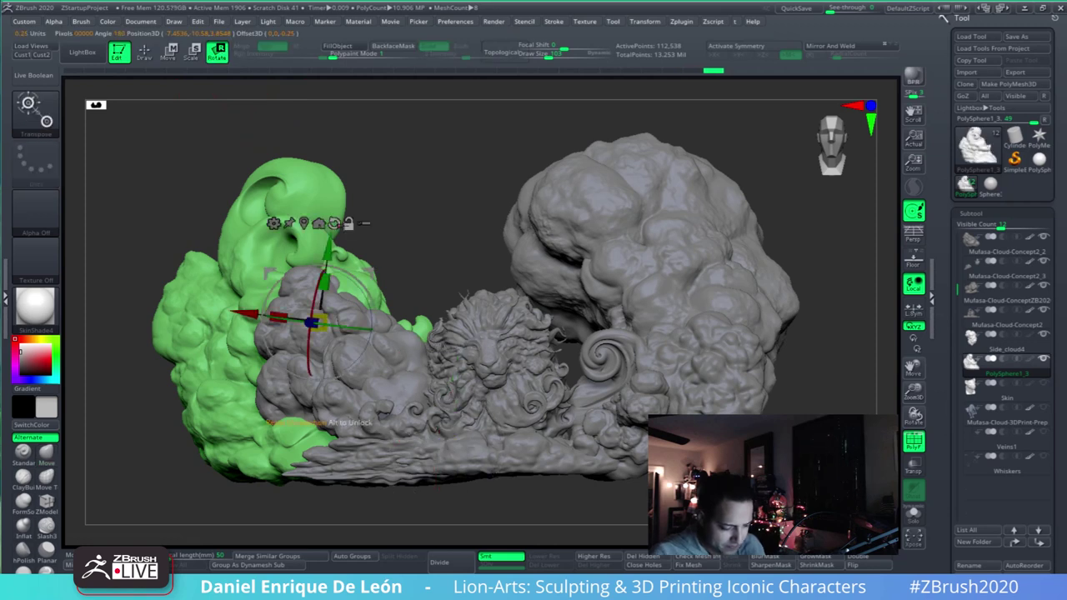
left_click(336, 224, "alt")
left_click_drag(376, 276, 409, 397, "alt")
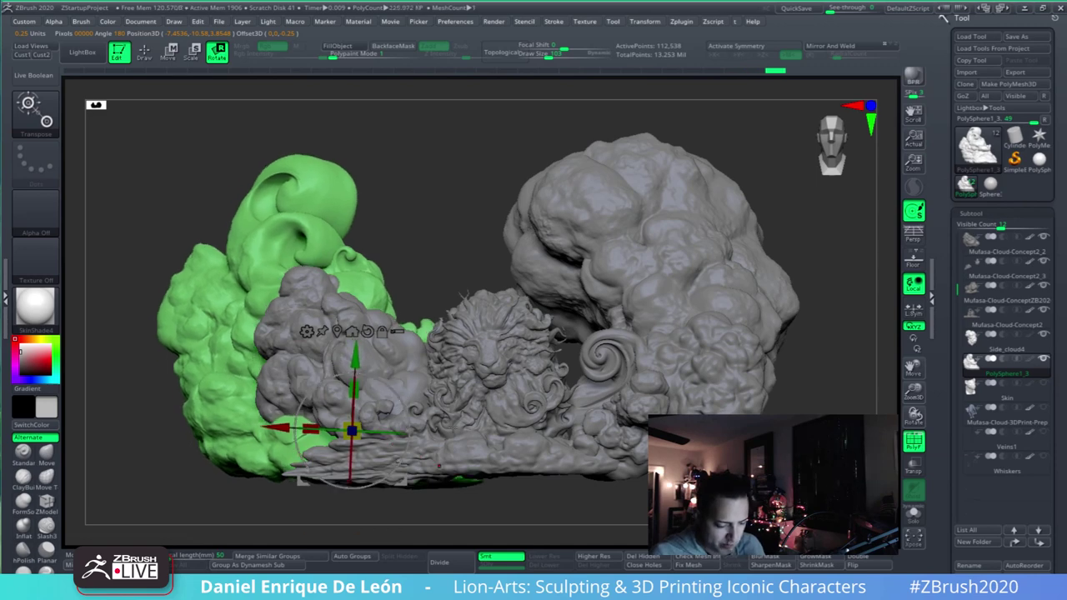
key("ctrl+z")
mouse_move(552, 242)
left_mouse_down()
mouse_move(570, 356)
mouse_move(624, 353)
left_mouse_up()
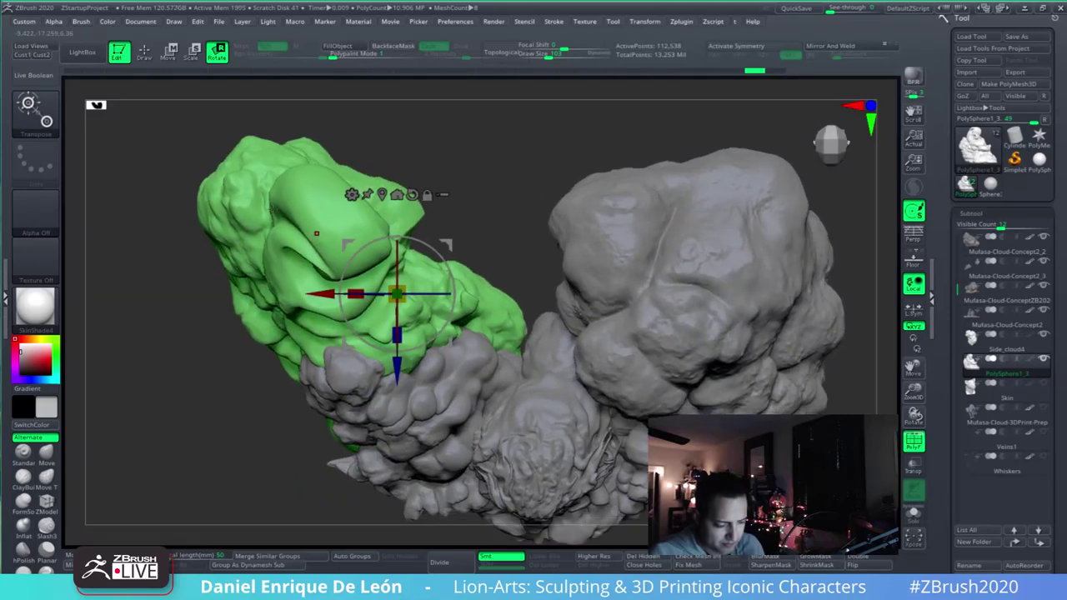
- Pull the outer contour of the PolySphere1_3 cloud slightly outward from above, using the Move brush enlarged to about 190
key("q")
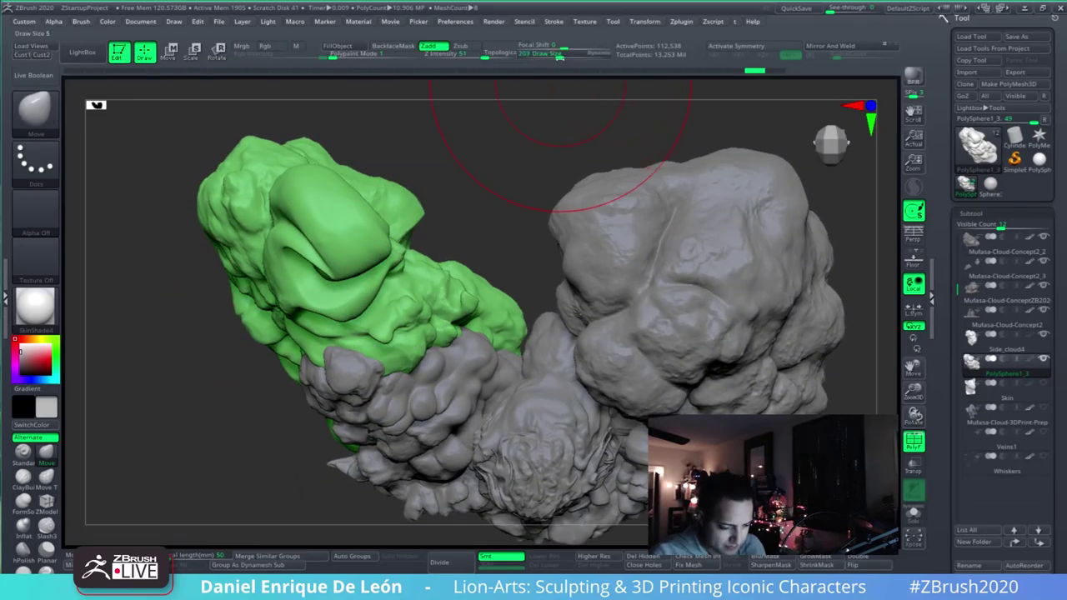
left_click_drag(287, 287, 267, 304)
left_click_drag(268, 243, 257, 248)
left_click_drag(263, 244, 254, 246)
right_click_drag(377, 264, 400, 133)
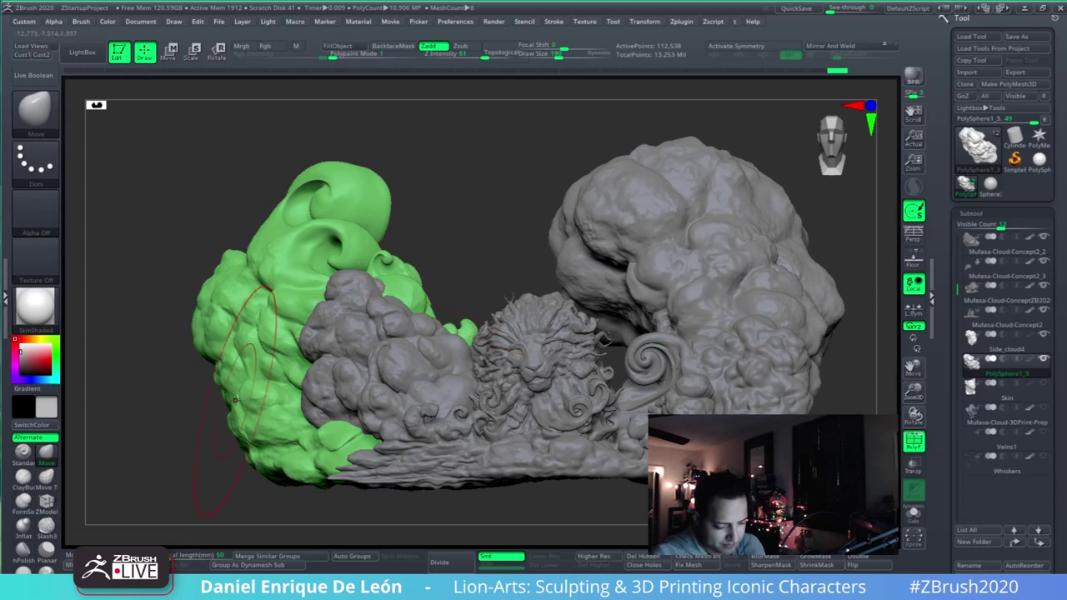
- Reshape the lower bulge of the PolySphere1_3 cloud near the base from its outer side with the Move brush
mouse_move(271, 419)
right_mouse_down()
mouse_move(289, 423)
mouse_move(377, 377)
mouse_move(386, 358)
mouse_move(483, 342)
mouse_move(416, 354)
right_mouse_up()
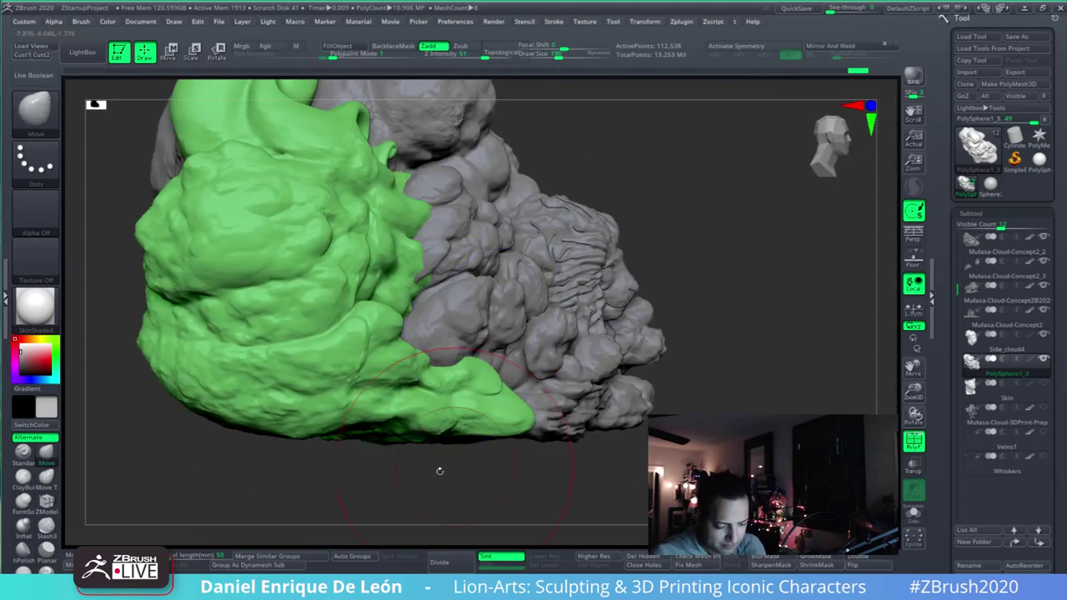
mouse_move(379, 352)
left_mouse_down()
mouse_move(392, 353)
mouse_move(386, 387)
mouse_move(407, 399)
left_mouse_up()
mouse_move(557, 343)
right_mouse_down("alt")
mouse_move(507, 380)
mouse_move(634, 378)
mouse_move(552, 394)
right_mouse_up("alt")
mouse_move(618, 364)
right_mouse_down()
mouse_move(634, 394)
mouse_move(621, 354)
right_mouse_up()
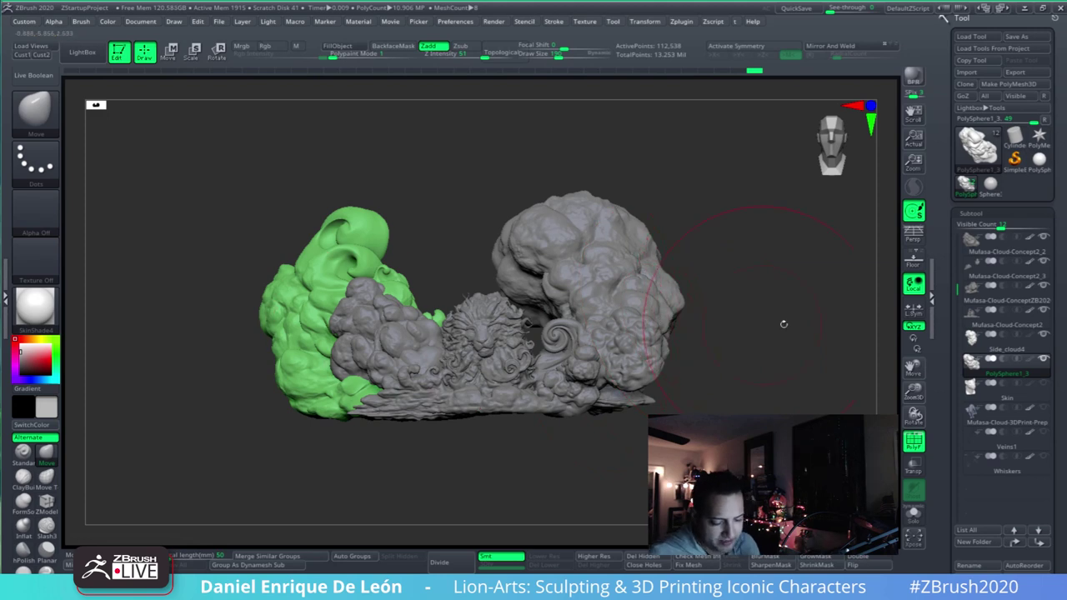
right_click_drag(491, 308, 577, 352, "alt")
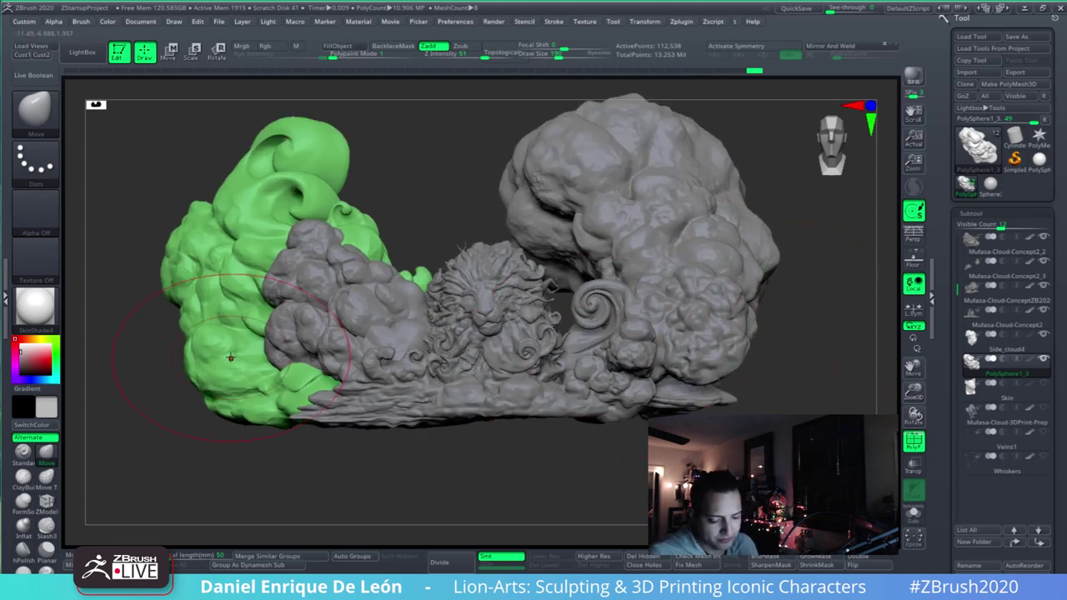
- Examine the whole sculpture from the side, above and front, comparing the cloud masses around the lion head
mouse_move(709, 303)
right_mouse_down()
mouse_move(588, 350)
mouse_move(600, 442)
right_mouse_up()
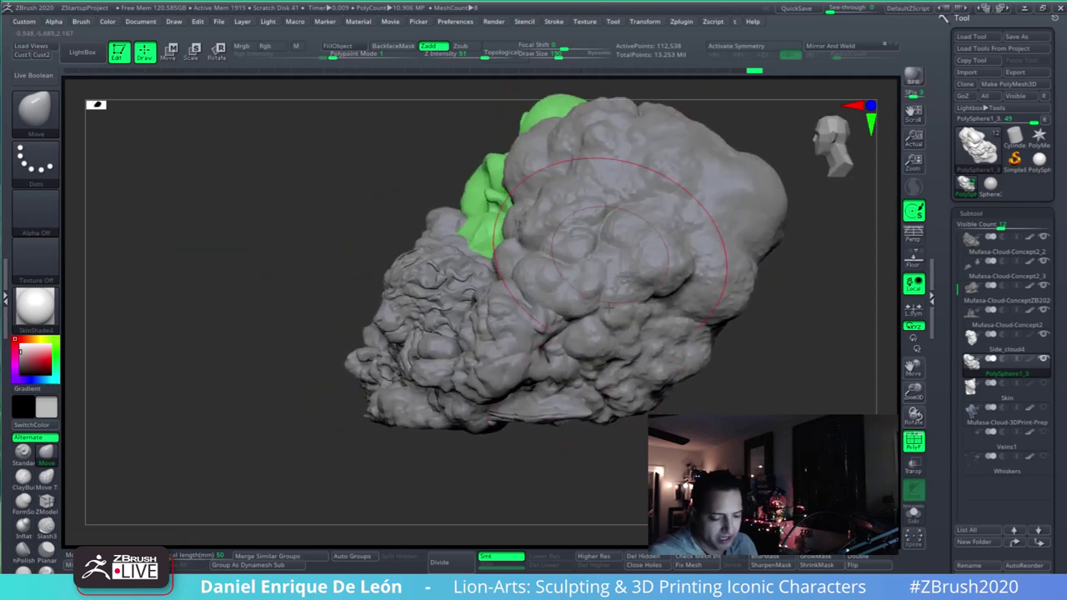
right_click_drag(615, 354, 623, 397, "alt")
mouse_move(584, 346)
right_mouse_down()
mouse_move(652, 339)
mouse_move(441, 239)
right_mouse_up()
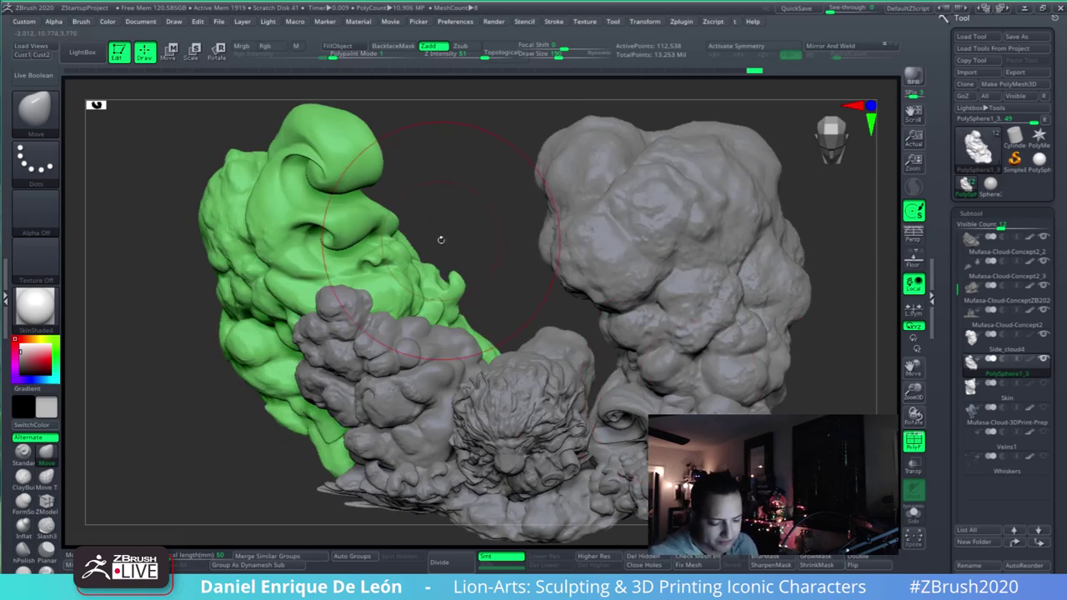
right_click_drag(664, 336, 694, 327)
right_click_drag(674, 270, 503, 209)
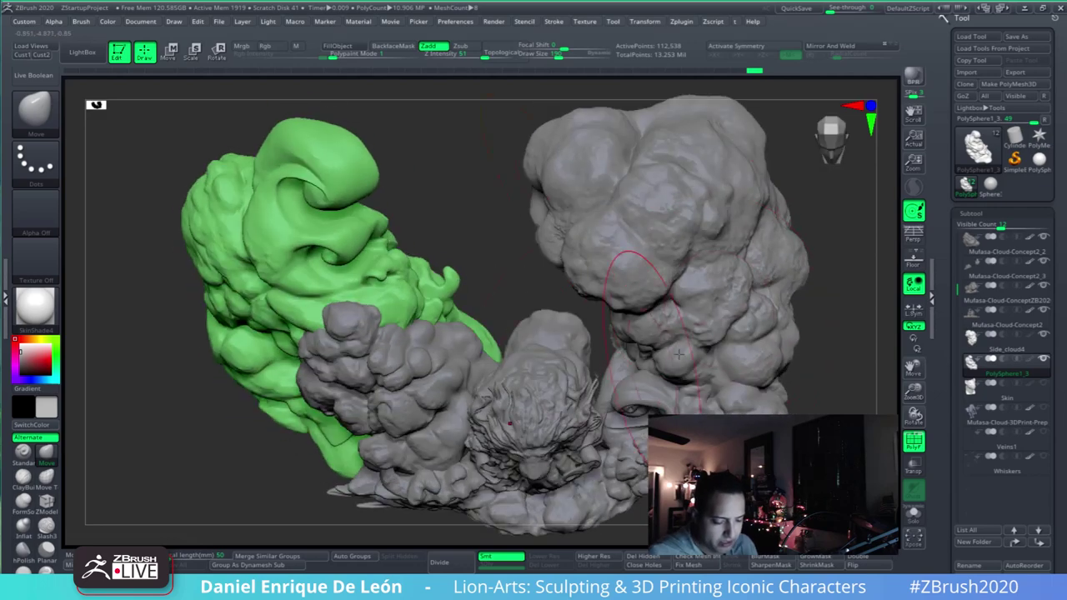
right_click_drag(702, 343, 694, 271)
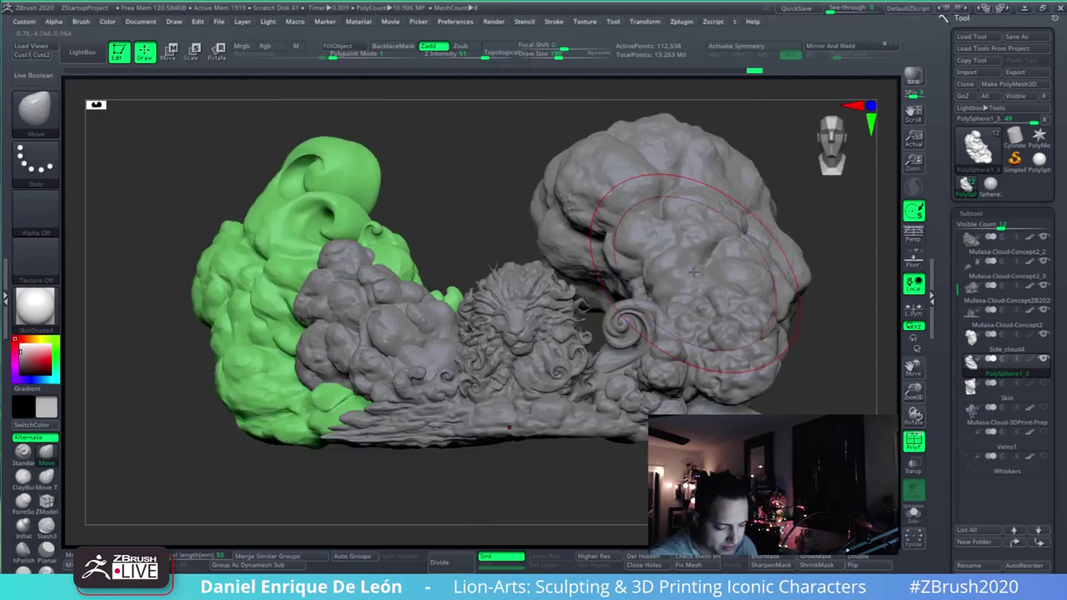
mouse_move(682, 320)
right_mouse_down()
mouse_move(654, 348)
mouse_move(538, 329)
right_mouse_up()
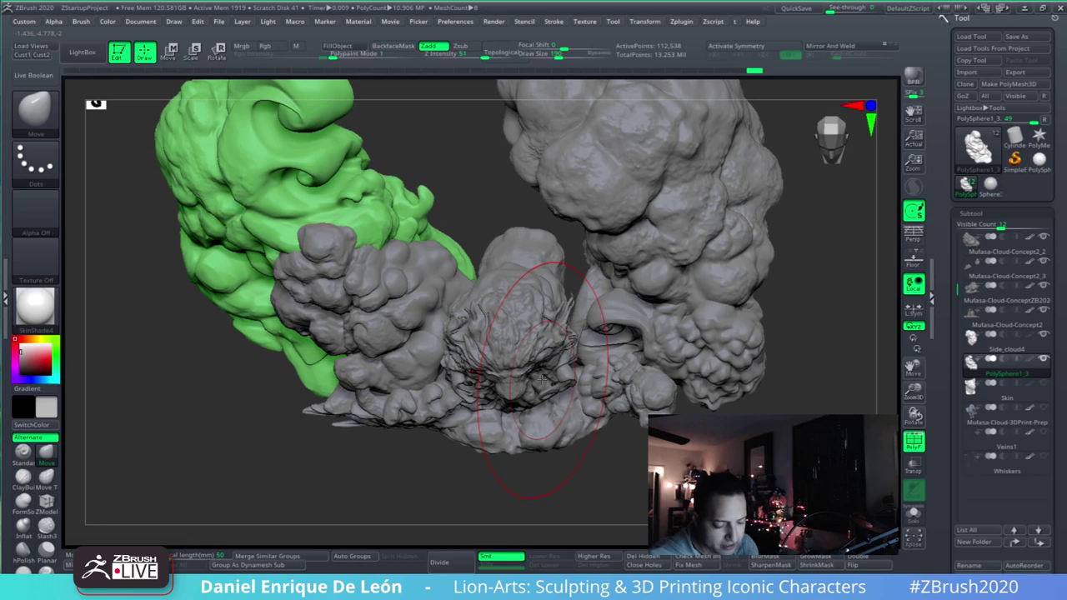
mouse_move(632, 366)
right_mouse_down()
mouse_move(588, 359)
mouse_move(594, 334)
mouse_move(672, 393)
mouse_move(695, 389)
mouse_move(660, 410)
right_mouse_up()
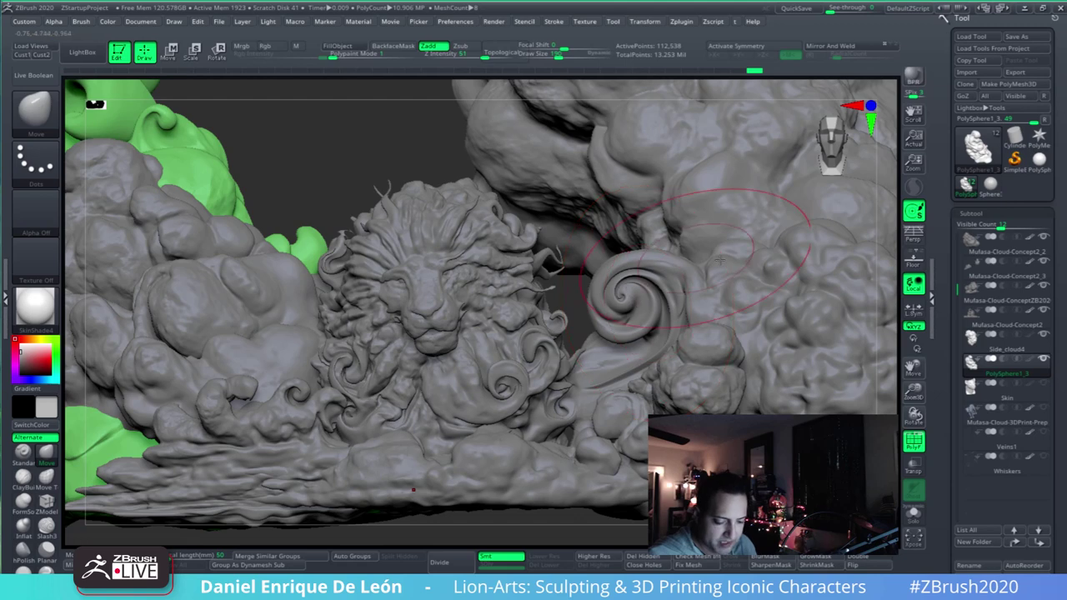
- Examine the lion head and the cloud masses on both sides of it from the front and slightly angled views
right_click_drag(666, 300, 616, 327, "alt")
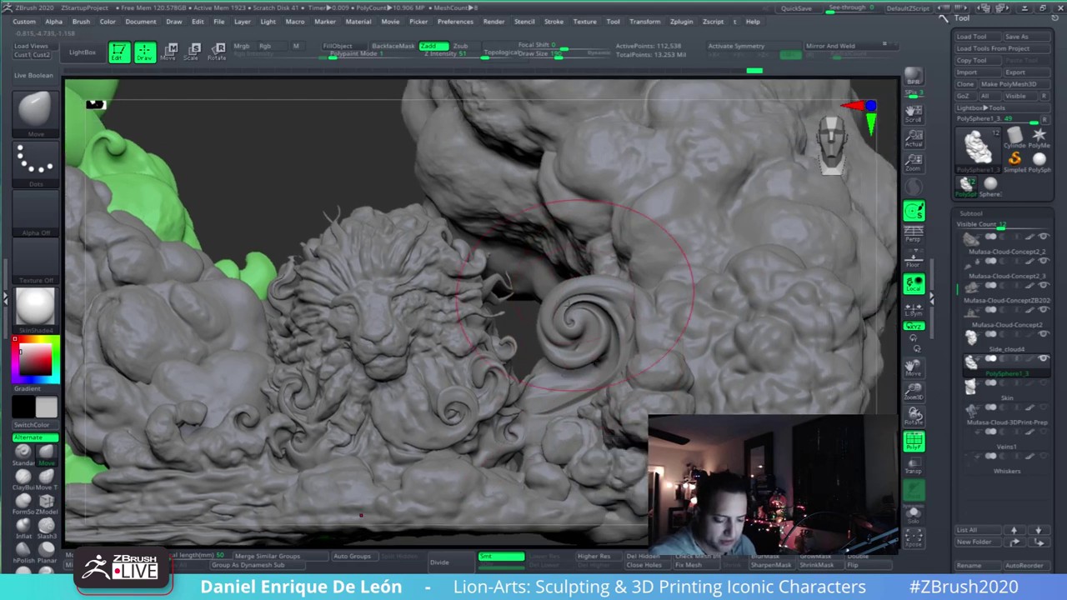
mouse_move(730, 295)
right_mouse_down("alt")
mouse_move(702, 375)
mouse_move(752, 325)
mouse_move(709, 354)
right_mouse_up("alt")
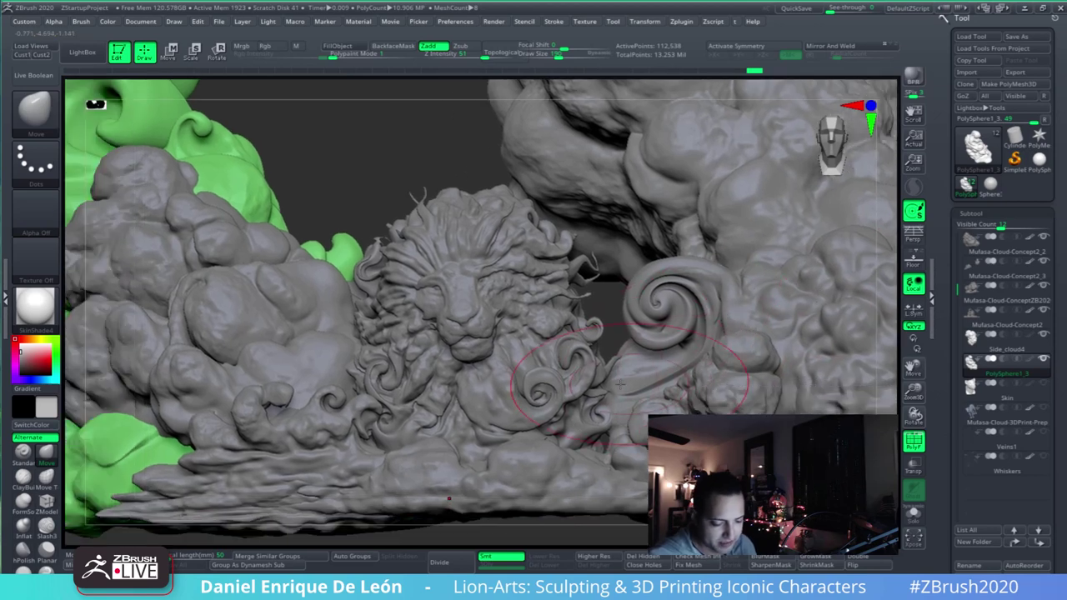
right_click_drag(619, 384, 809, 381)
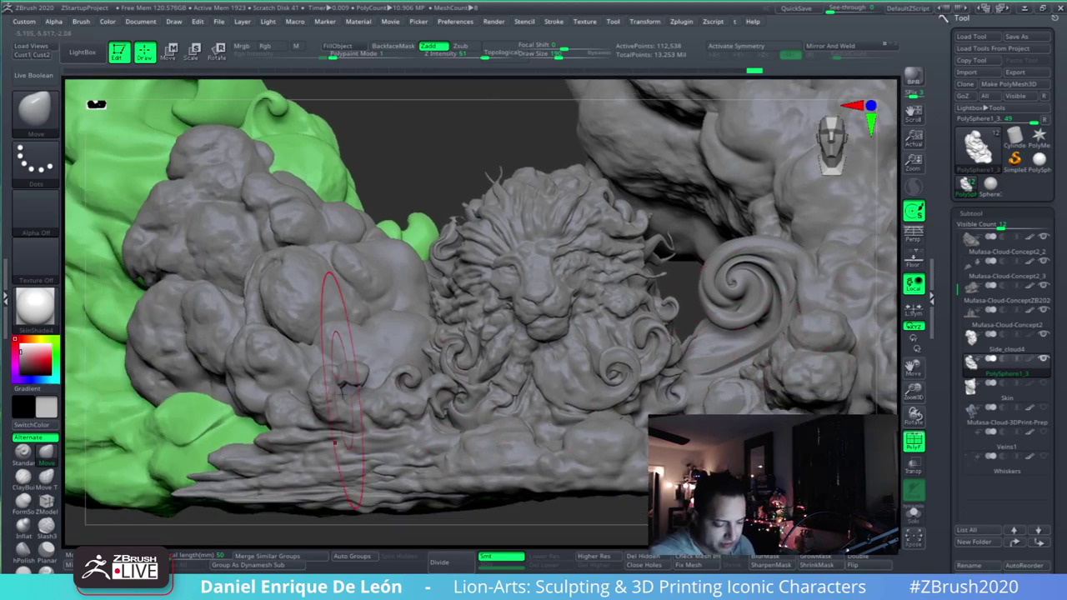
mouse_move(345, 388)
right_mouse_down()
mouse_move(396, 401)
mouse_move(321, 400)
right_mouse_up()
right_click_drag(546, 360, 392, 387)
right_click_drag(559, 405, 436, 407)
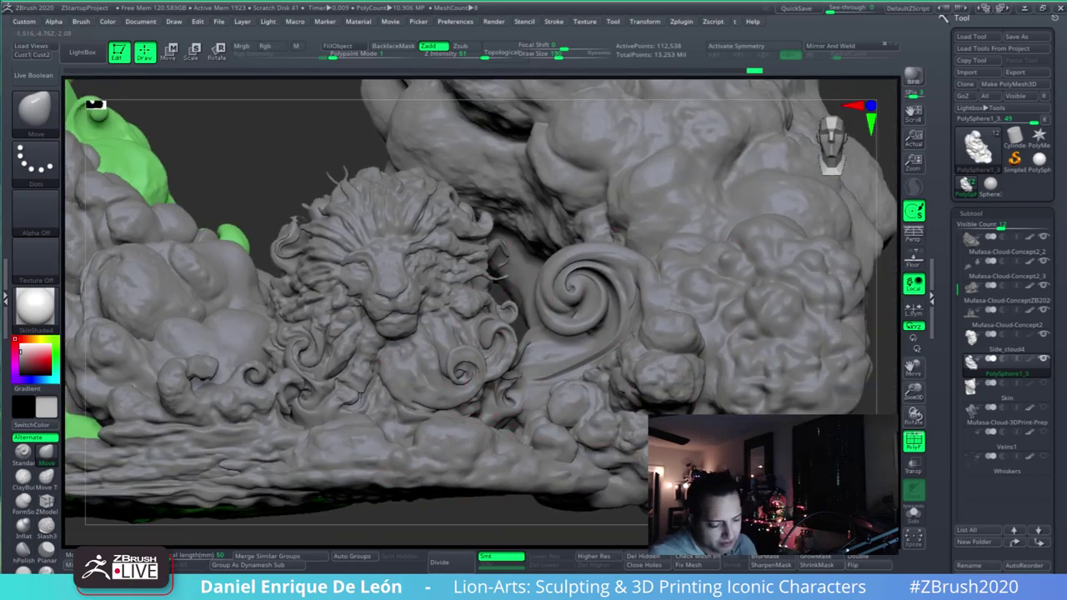
right_click_drag(517, 375, 708, 375, "alt")
right_click_drag(490, 373, 509, 378)
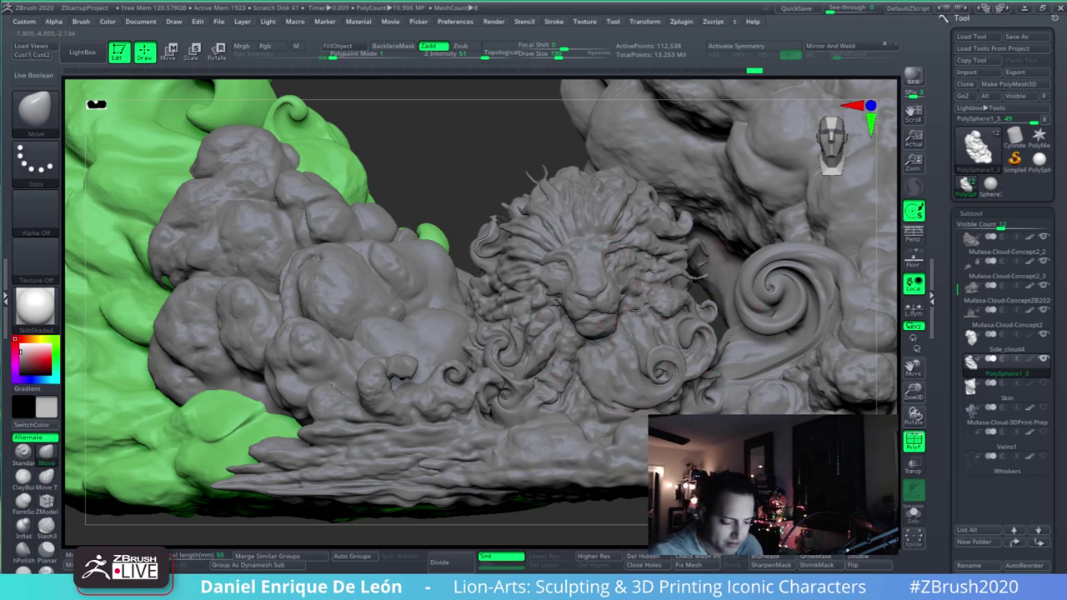
right_click_drag(635, 310, 727, 312, "alt")
right_click_drag(517, 313, 624, 325, "alt")
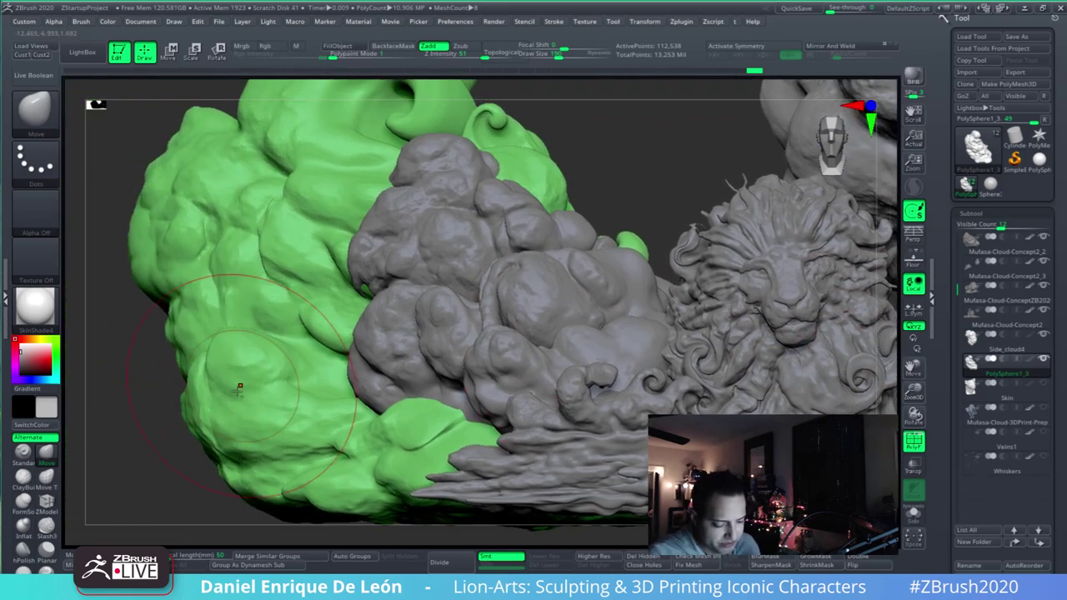
- Reshape the outer side contour of the PolySphere1_3 cloud near its lower bulges with the Move brush
mouse_move(228, 309)
right_mouse_down("alt")
mouse_move(400, 294)
mouse_move(491, 303)
right_mouse_up("alt")
mouse_move(407, 377)
right_mouse_down("alt")
mouse_move(634, 346)
mouse_move(494, 375)
right_mouse_up("alt")
left_click_drag(490, 377, 454, 372)
mouse_move(462, 370)
right_mouse_down()
mouse_move(477, 350)
mouse_move(457, 343)
right_mouse_up()
left_click_drag(227, 204, 214, 204)
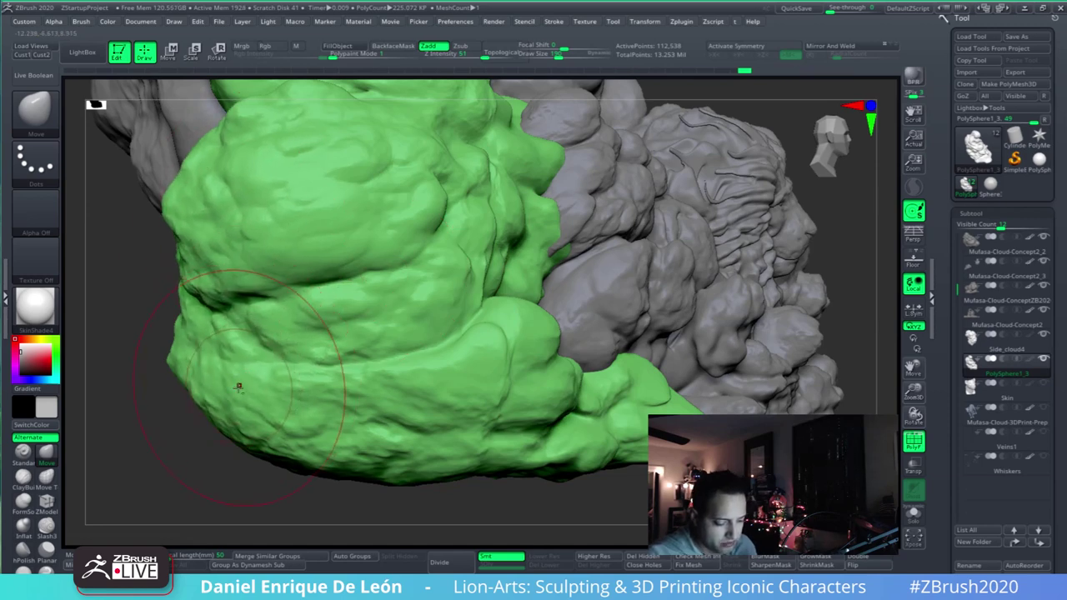
- Push the crease between the large rear bulges of the PolySphere1_3 cloud downward with the Move brush
right_click_drag(240, 350, 356, 360)
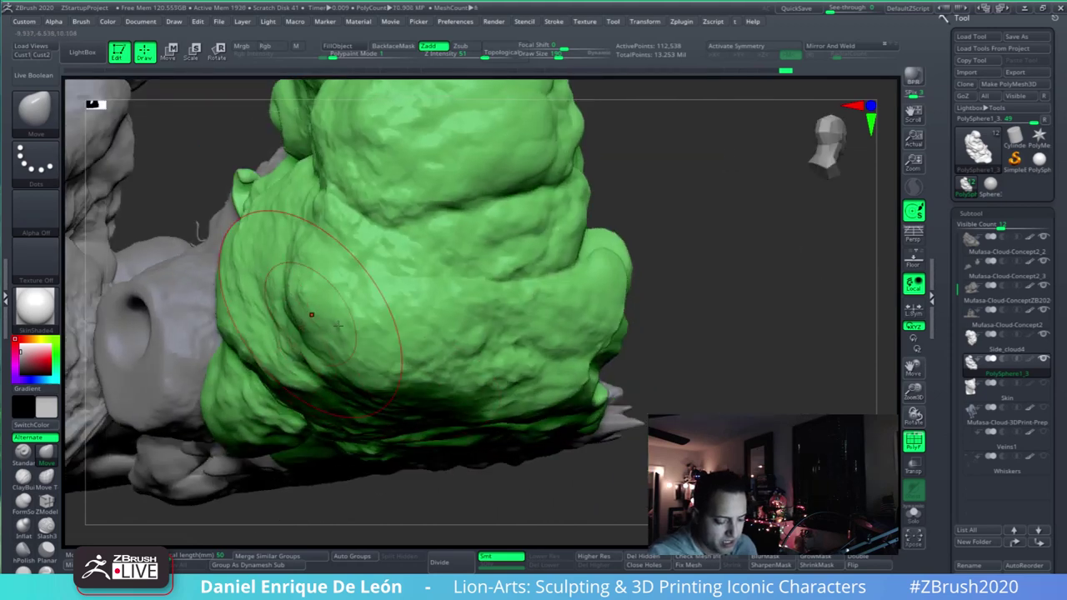
right_click_drag(338, 325, 468, 263)
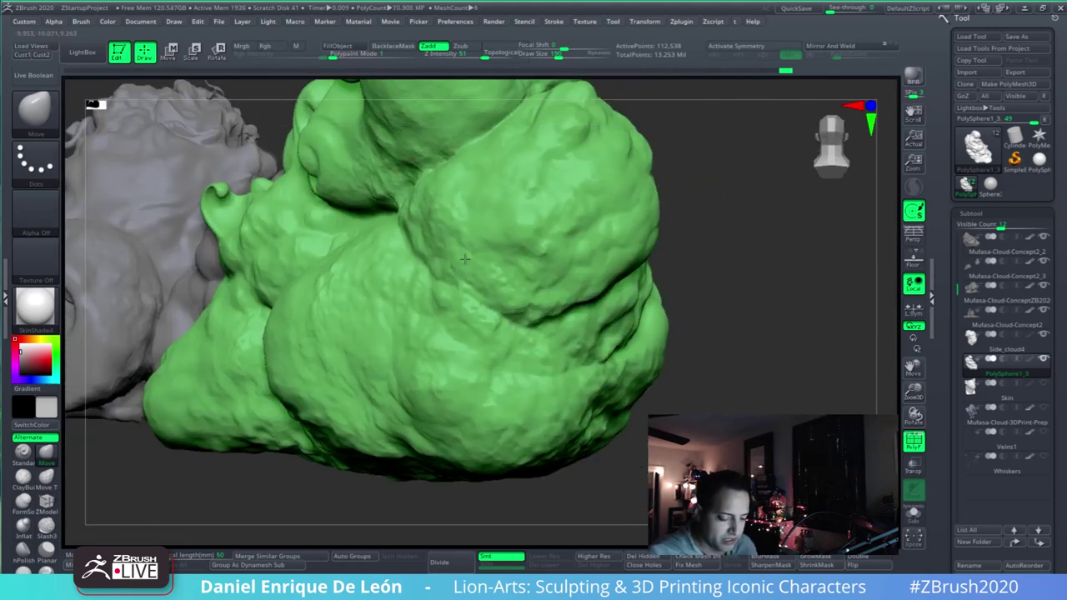
left_click_drag(465, 258, 429, 295)
right_click_drag(439, 320, 509, 180)
- Reduce the brush size to 112 and smooth the lower rear lobe of the PolySphere1_3 cloud
left_click_drag(554, 56, 549, 56)
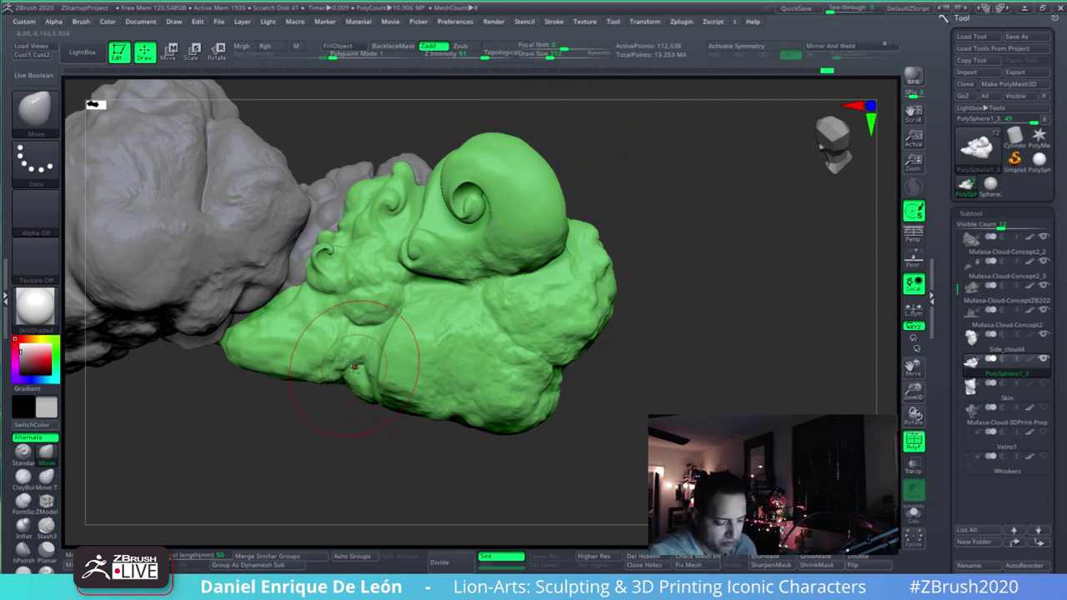
right_click_drag(269, 358, 572, 128)
left_click_drag(553, 56, 550, 56)
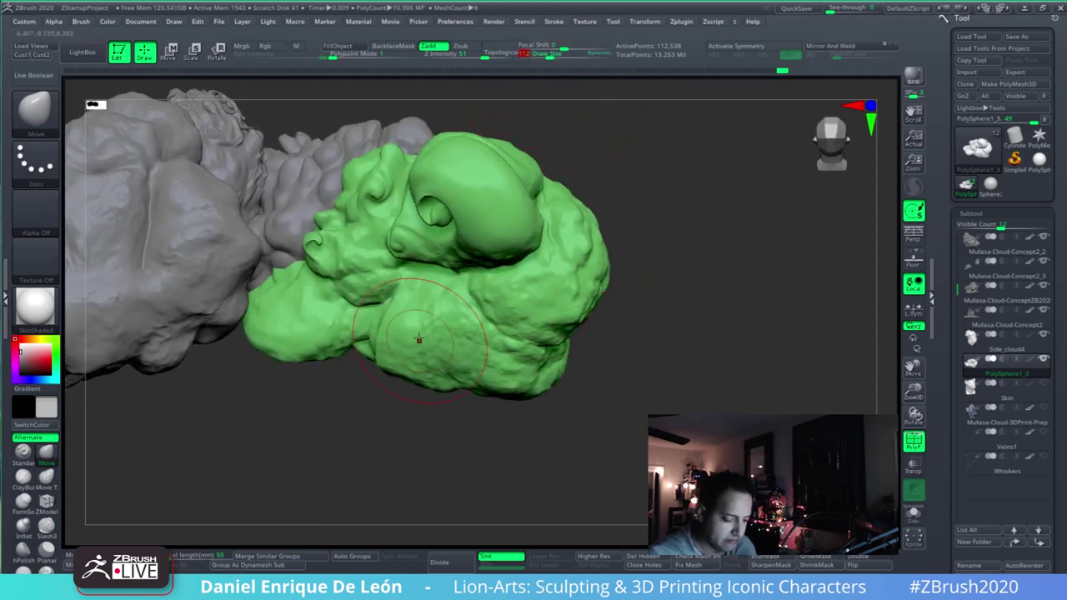
mouse_move(424, 339)
right_mouse_down()
mouse_move(422, 309)
mouse_move(428, 317)
mouse_move(503, 281)
mouse_move(520, 304)
mouse_move(506, 331)
mouse_move(457, 323)
mouse_move(380, 350)
right_mouse_up()
key("shift")
left_click_drag(378, 353, 429, 347)
mouse_move(430, 346)
right_mouse_down()
mouse_move(487, 311)
mouse_move(499, 326)
mouse_move(510, 315)
right_mouse_up()
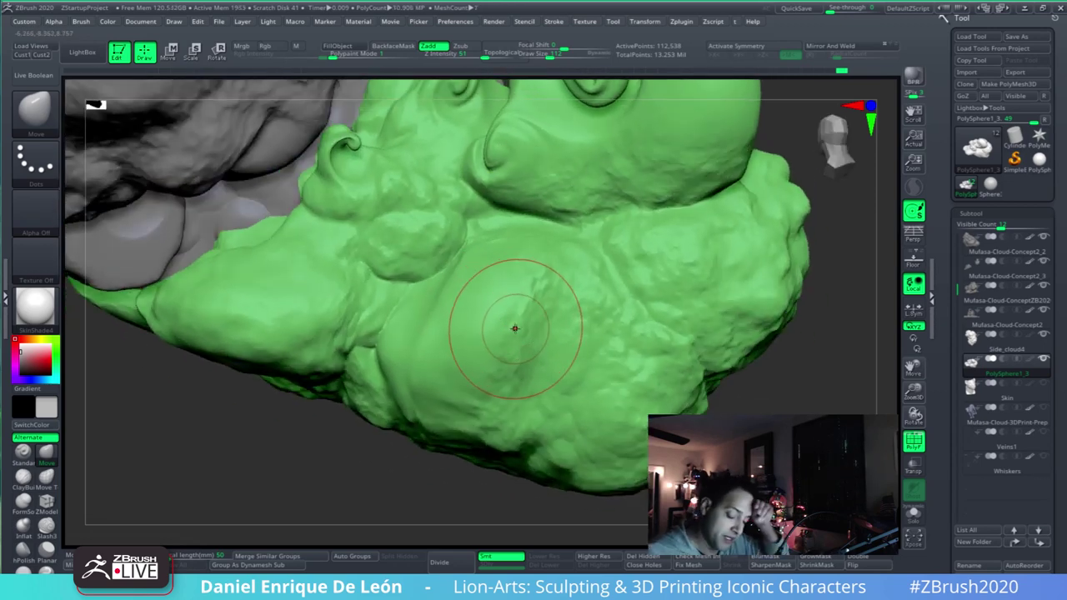
- Make the wispy Mufasa-Cloud-Concept2_3 subtool active and pull its lower front edge outward with the Move brush
right_click_drag(528, 312, 477, 381)
right_click_drag(725, 367, 616, 353)
mouse_move(694, 349)
right_mouse_down("alt")
mouse_move(652, 356)
mouse_move(662, 335)
mouse_move(634, 325)
mouse_move(659, 315)
right_mouse_up("alt")
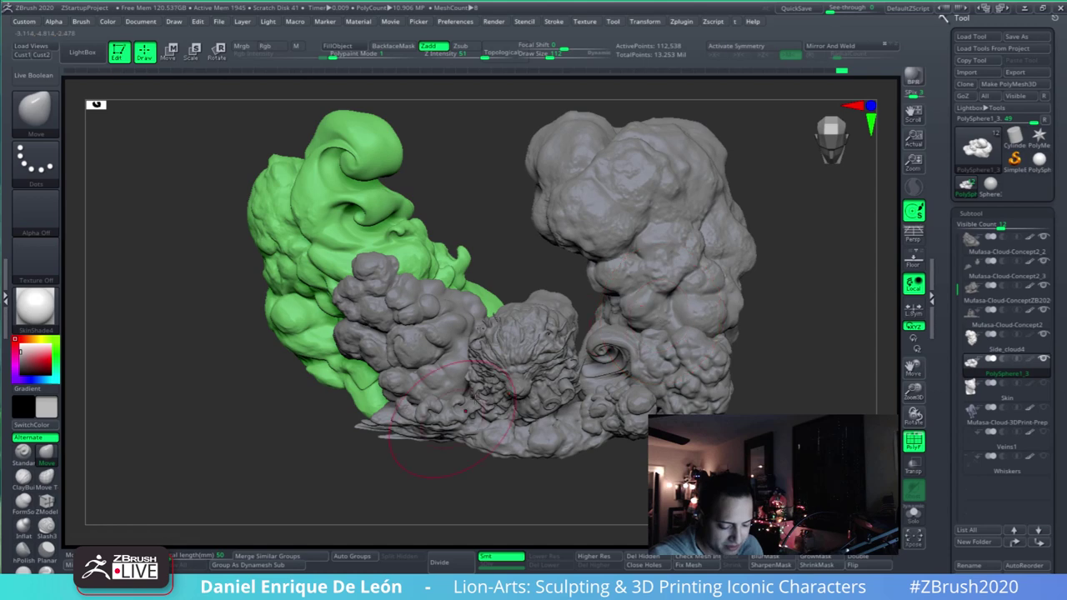
right_click_drag(465, 410, 544, 406)
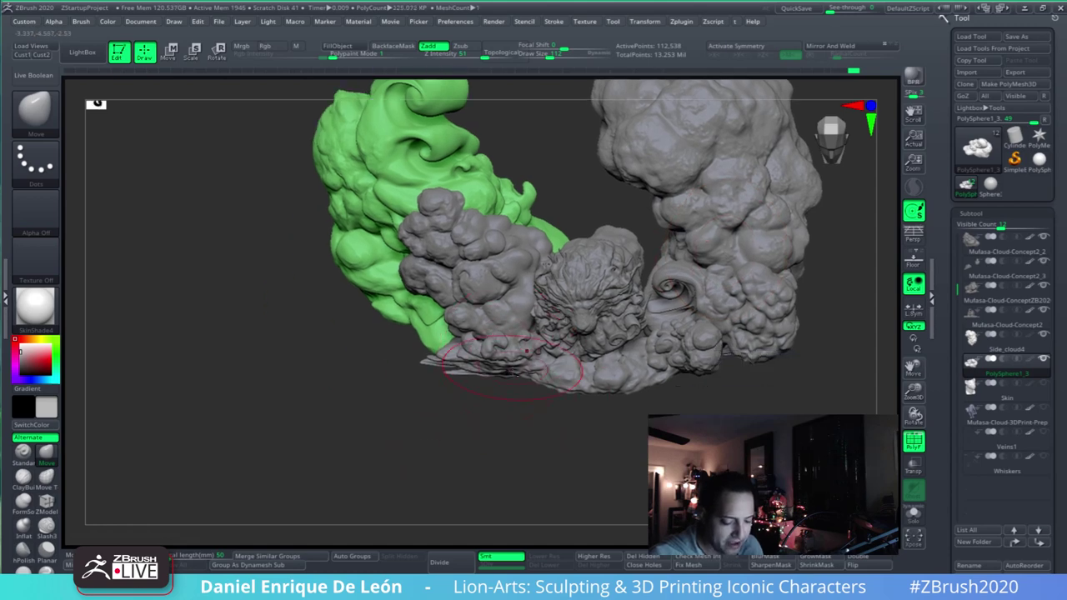
left_click(540, 365, "alt")
right_click_drag(522, 473, 568, 482)
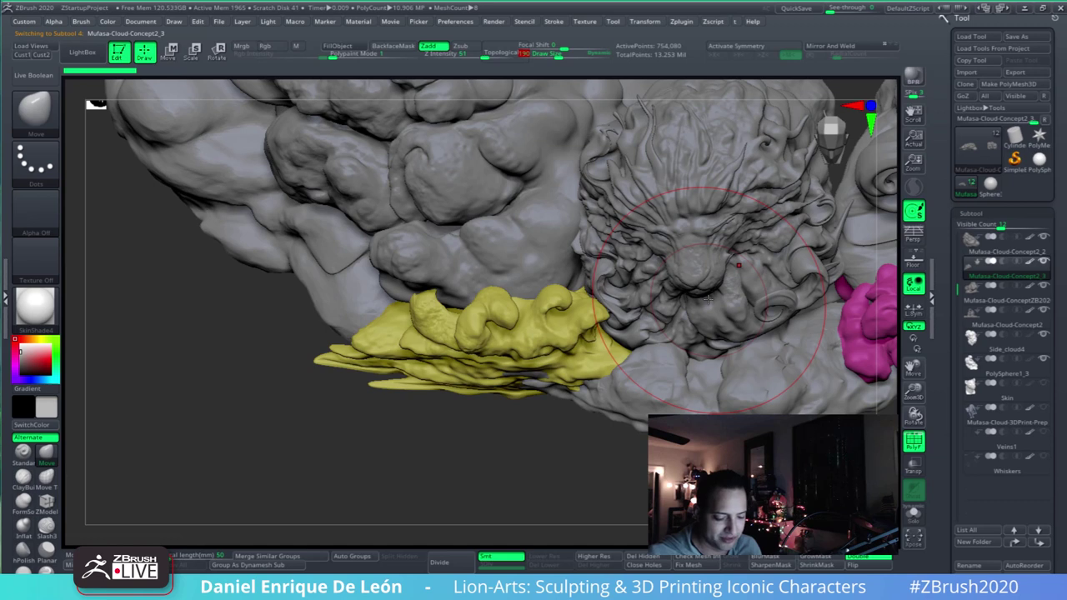
left_click_drag(534, 380, 546, 391)
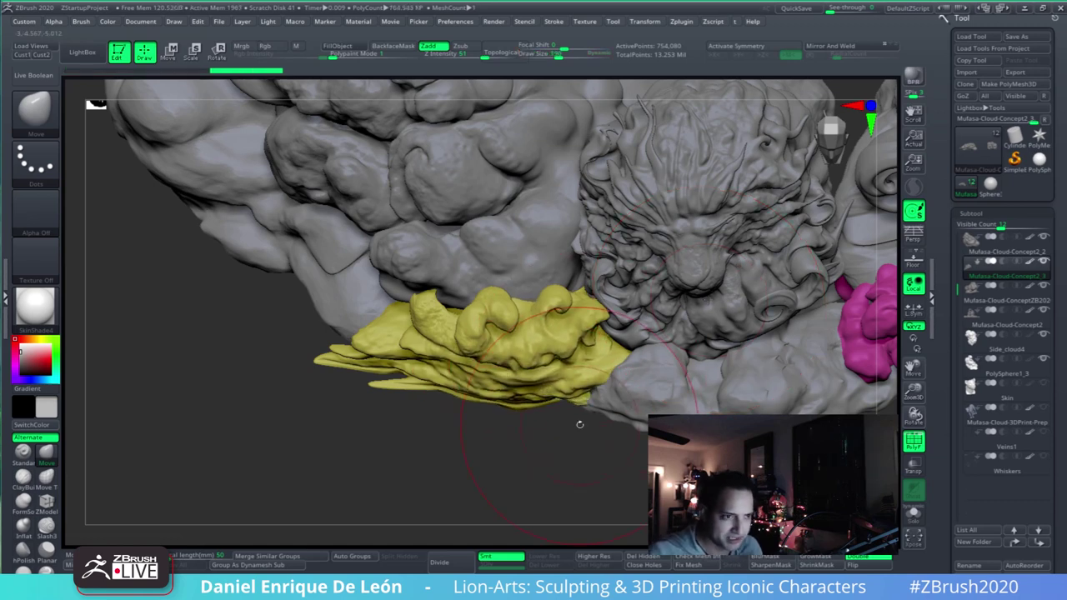
- Reshape the underside and pointed tip of the yellow wispy cloud from below with the Move brush
mouse_move(579, 424)
left_mouse_down()
mouse_move(614, 383)
mouse_move(575, 400)
mouse_move(535, 452)
mouse_move(579, 366)
mouse_move(678, 359)
left_mouse_up()
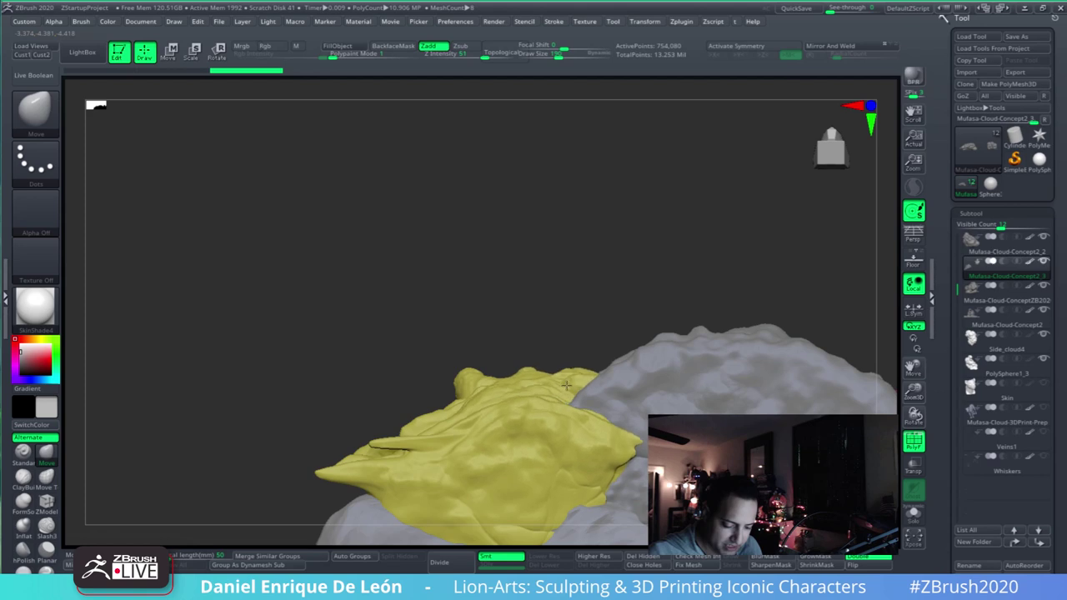
left_click_drag(586, 391, 595, 368)
left_click_drag(538, 320, 558, 182, "alt")
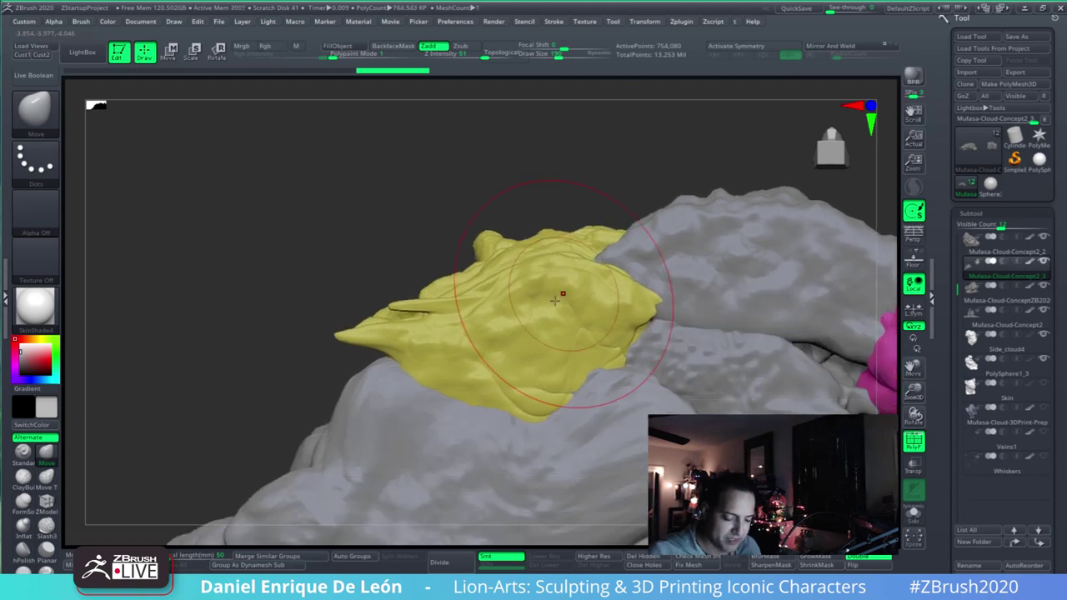
left_click_drag(371, 331, 374, 350)
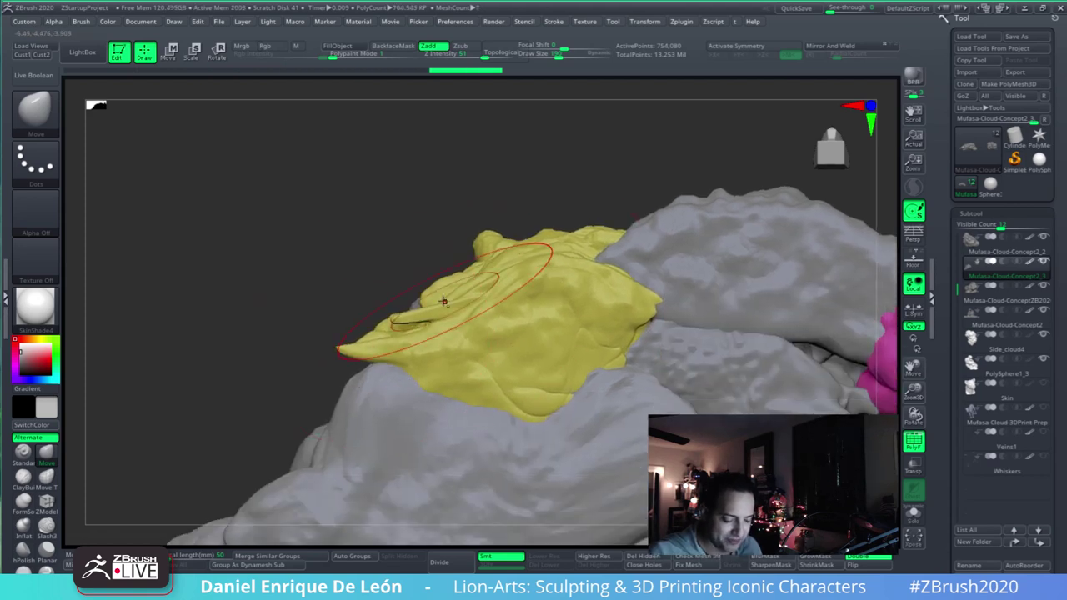
left_click_drag(446, 305, 461, 333)
- Reduce the Move brush size to about 122 and nudge the wispy cloud's outer tip inward from above
right_click_drag(455, 295, 462, 374)
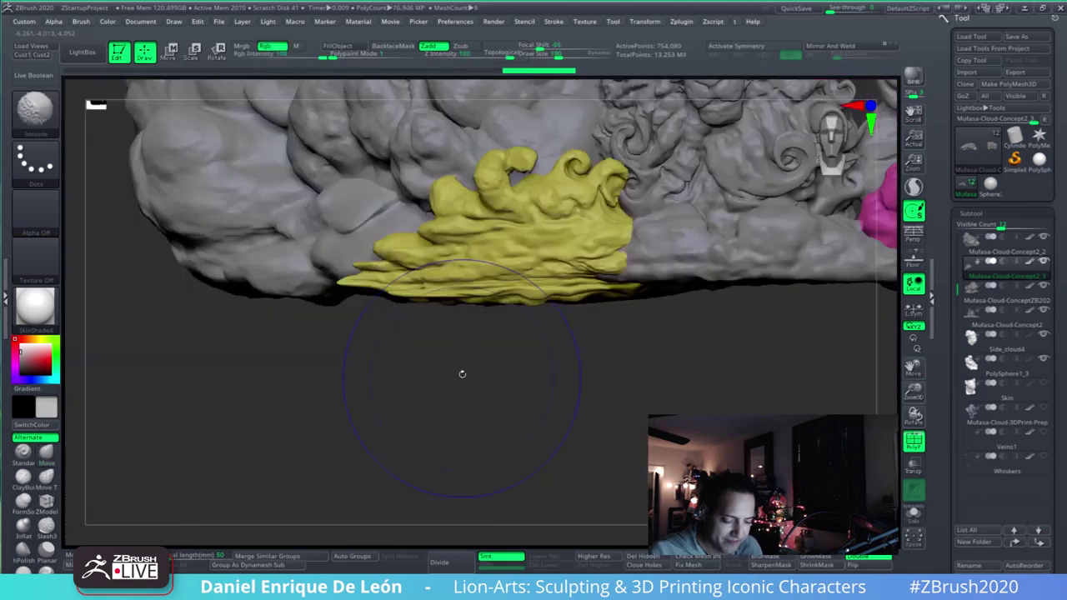
left_click_drag(667, 231, 532, 373, "alt")
right_click_drag(472, 368, 464, 421)
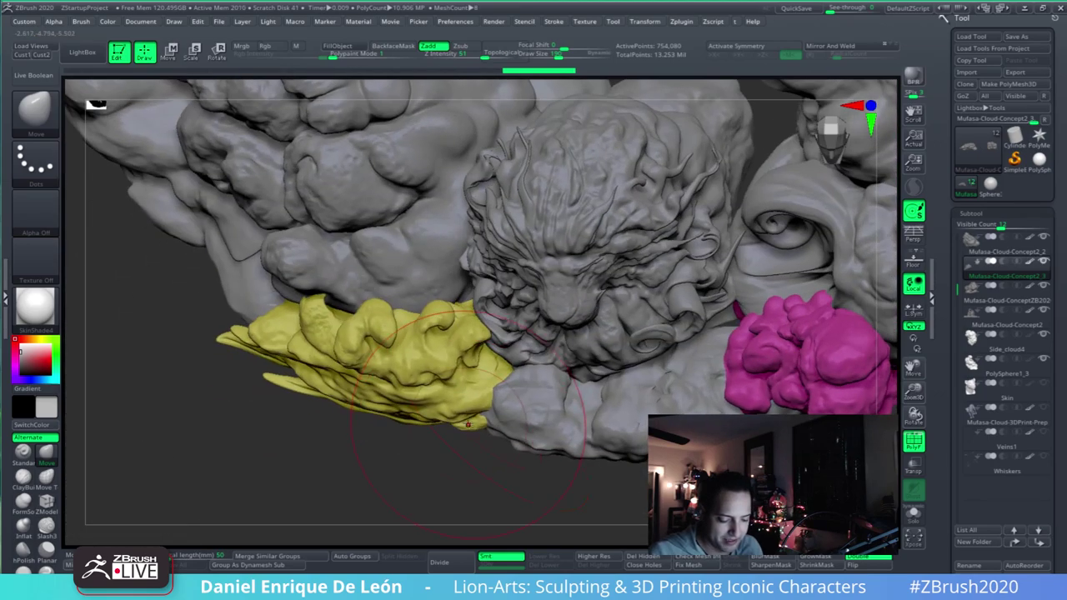
mouse_move(461, 392)
left_mouse_down("alt")
mouse_move(467, 374)
mouse_move(443, 362)
left_mouse_up("alt")
right_click_drag(441, 364, 442, 400)
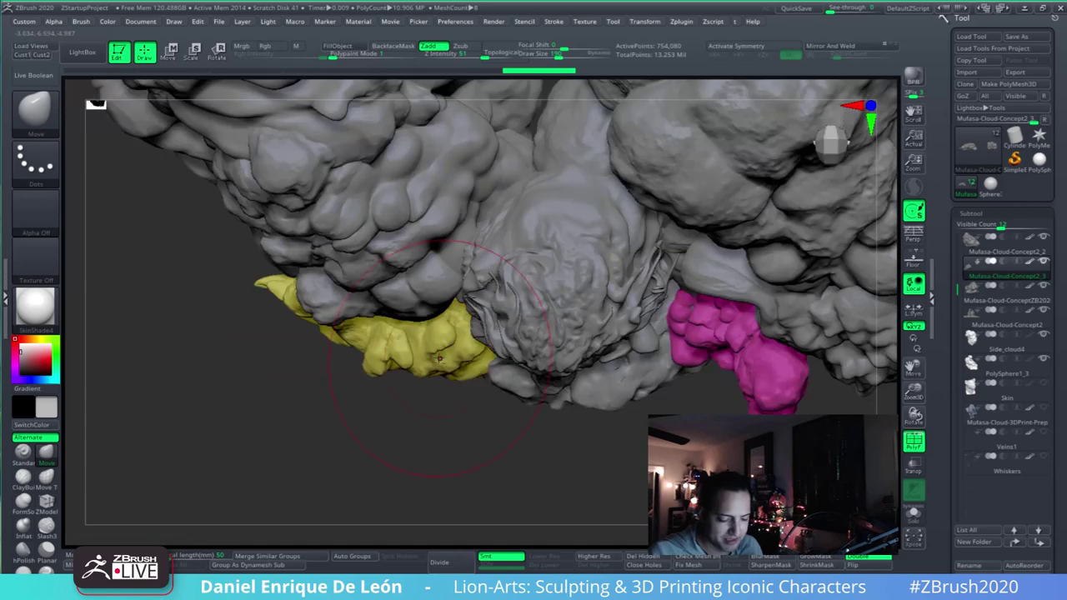
right_click_drag(588, 341, 584, 377, "alt")
left_click(548, 54)
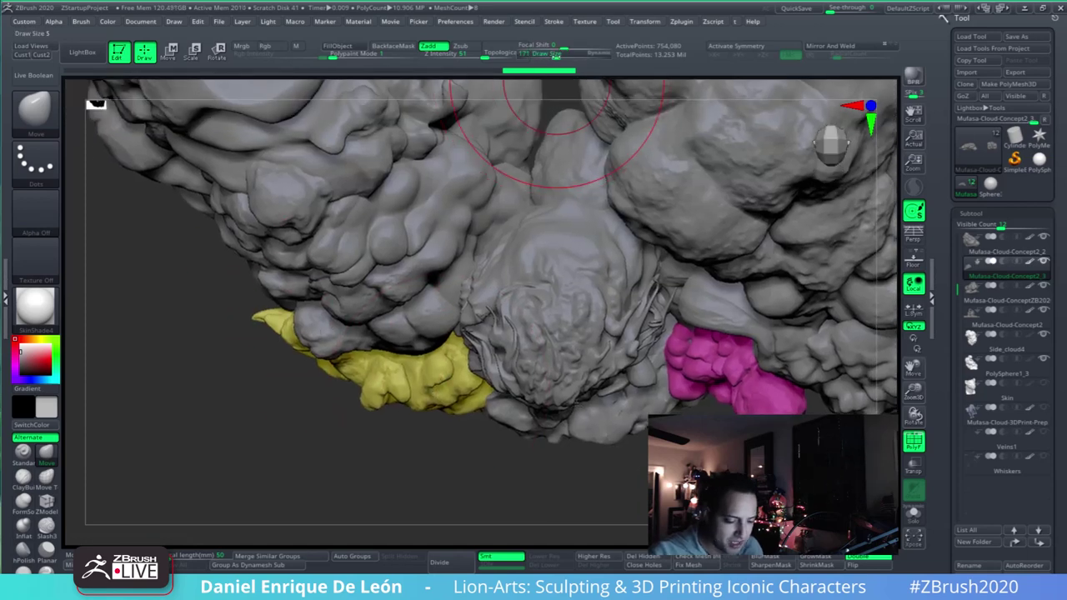
left_click_drag(275, 332, 284, 316)
- Examine the reshaped wispy cloud against the lion head and the neighbouring clouds from the front and side
right_click_drag(577, 334, 597, 320, "alt")
right_click_drag(649, 412, 650, 310)
right_click_drag(635, 393, 572, 450, "alt")
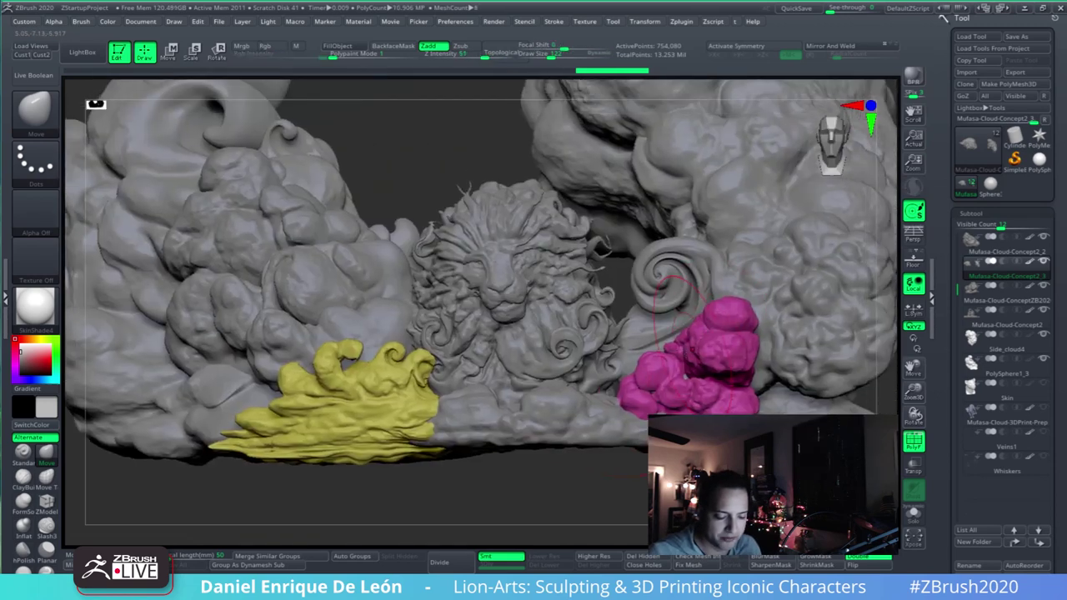
right_click_drag(697, 402, 697, 419, "alt")
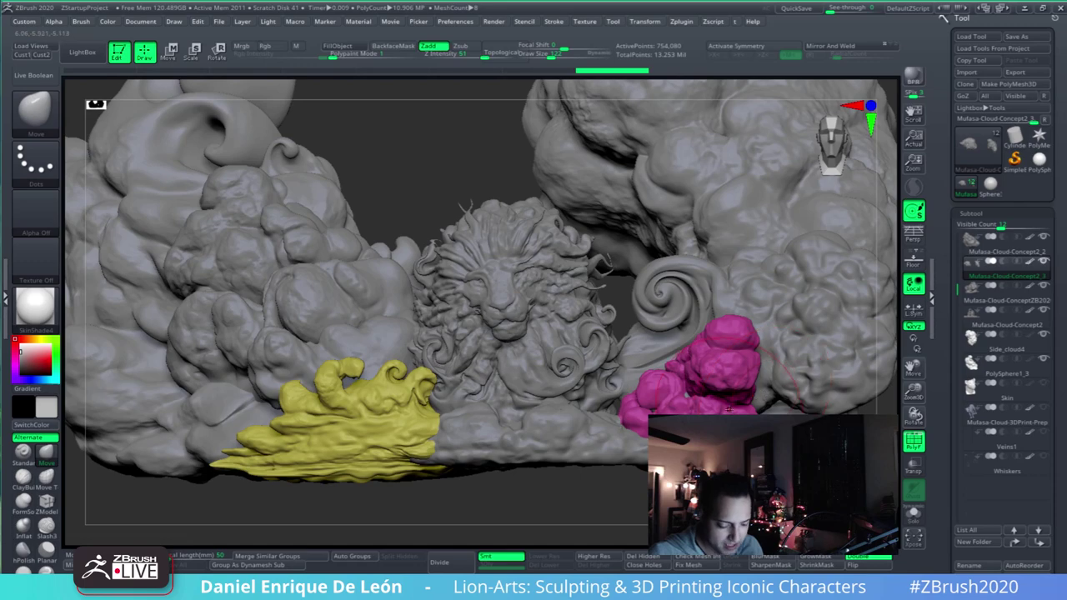
mouse_move(363, 448)
right_mouse_down()
mouse_move(487, 433)
mouse_move(534, 443)
mouse_move(554, 480)
mouse_move(567, 440)
right_mouse_up()
right_click_drag(648, 386, 621, 367)
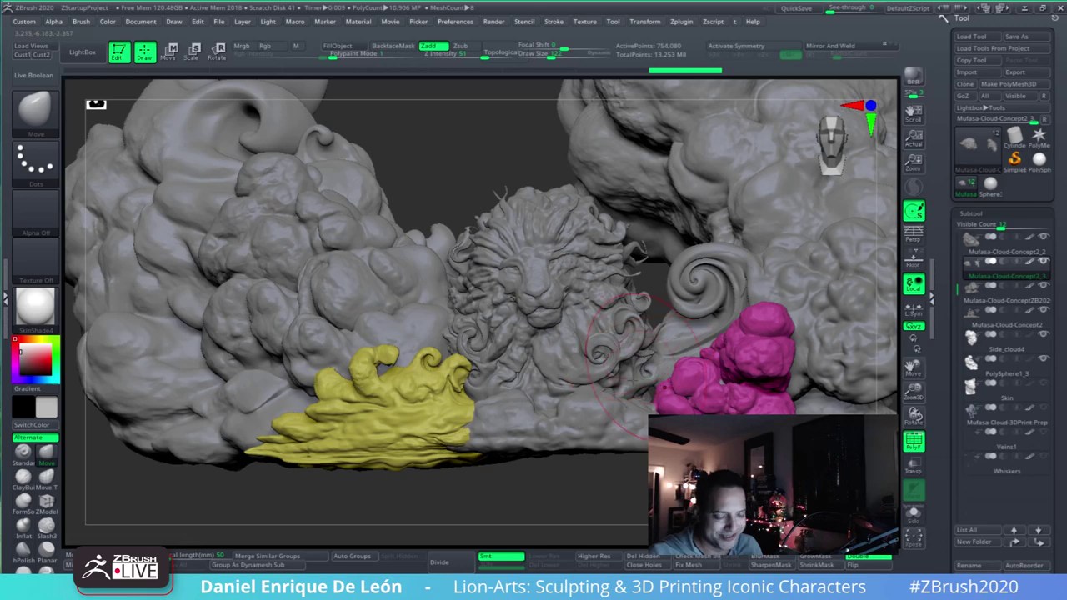
right_click_drag(658, 406, 469, 432)
- Make the PolySphere1_3 cloud active and adjust its low lobe beside the wispy cloud with the Move brush
left_click(393, 446, "alt")
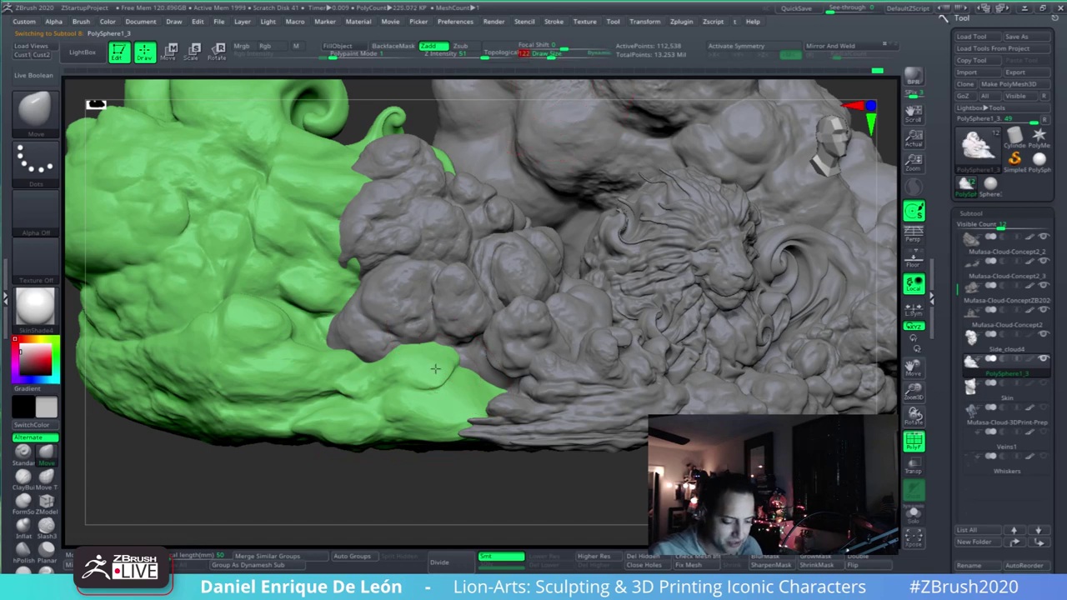
left_click_drag(450, 379, 448, 371)
mouse_move(430, 384)
right_mouse_down()
mouse_move(467, 354)
mouse_move(477, 373)
right_mouse_up()
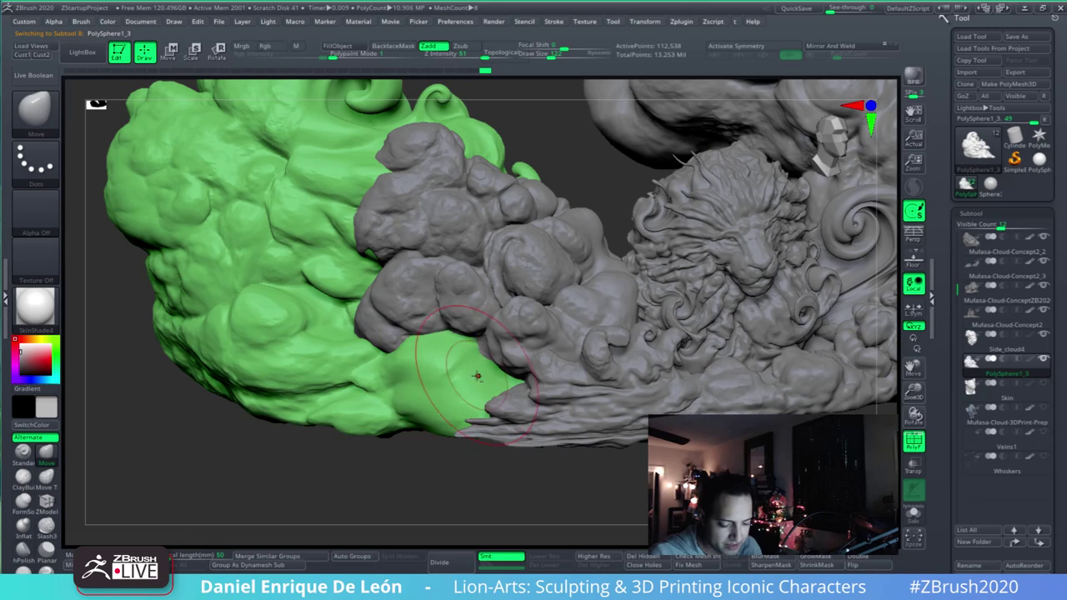
- Switch to the Slash3 brush with Rgb off, Z Intensity 45 and Draw Size 58
left_click(46, 525)
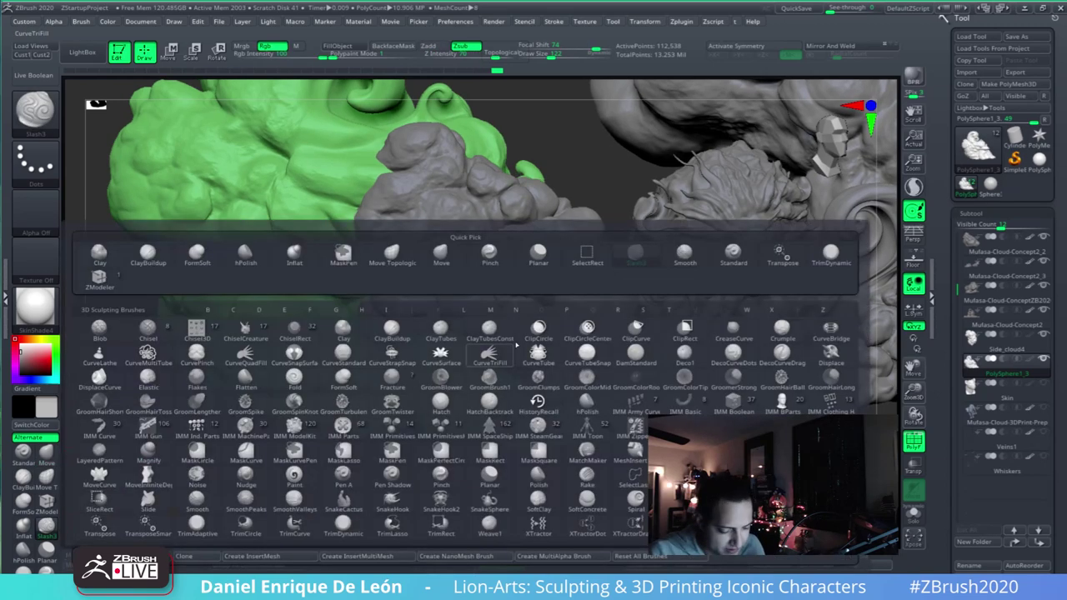
left_click(278, 47)
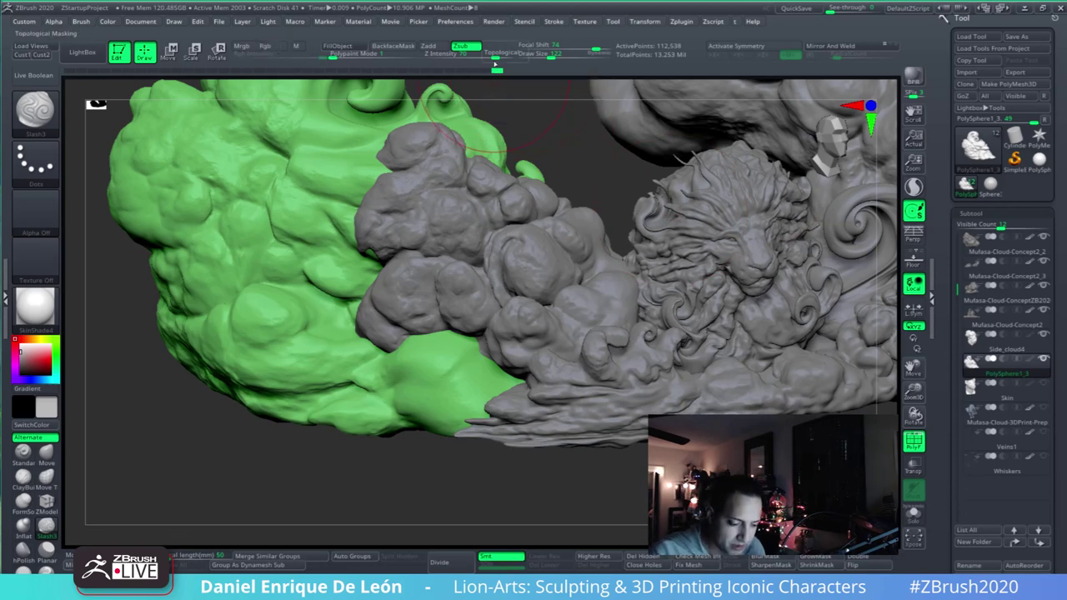
left_click_drag(490, 56, 481, 57)
left_click_drag(551, 56, 541, 56)
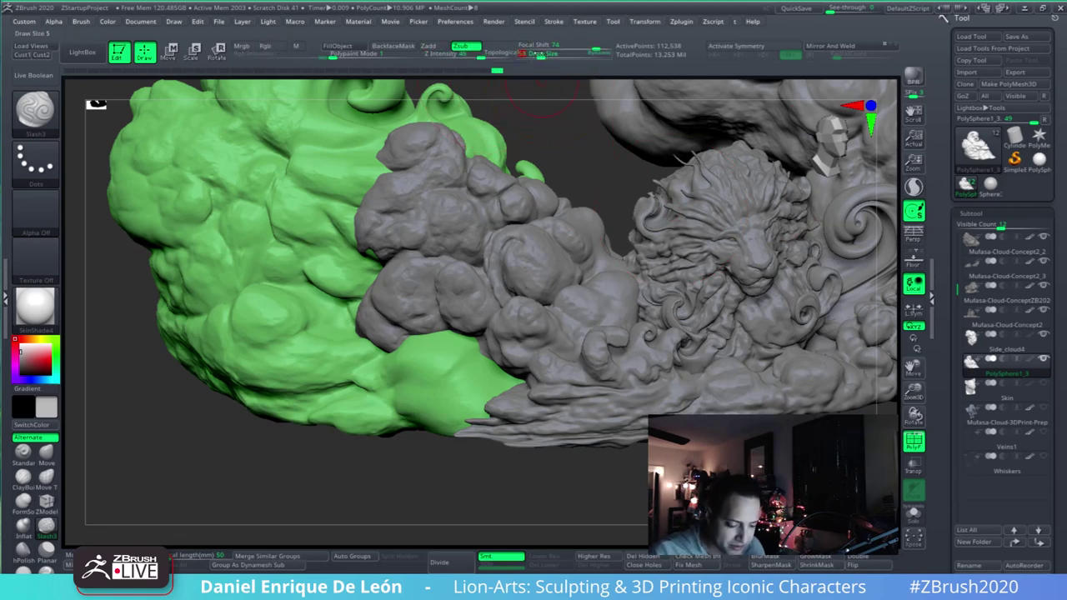
- Carve soft grooves across the PolySphere1_3 cloud's low lobe beside the wispy cloud with the Slash3 brush
right_click_drag(507, 363, 542, 374, "alt")
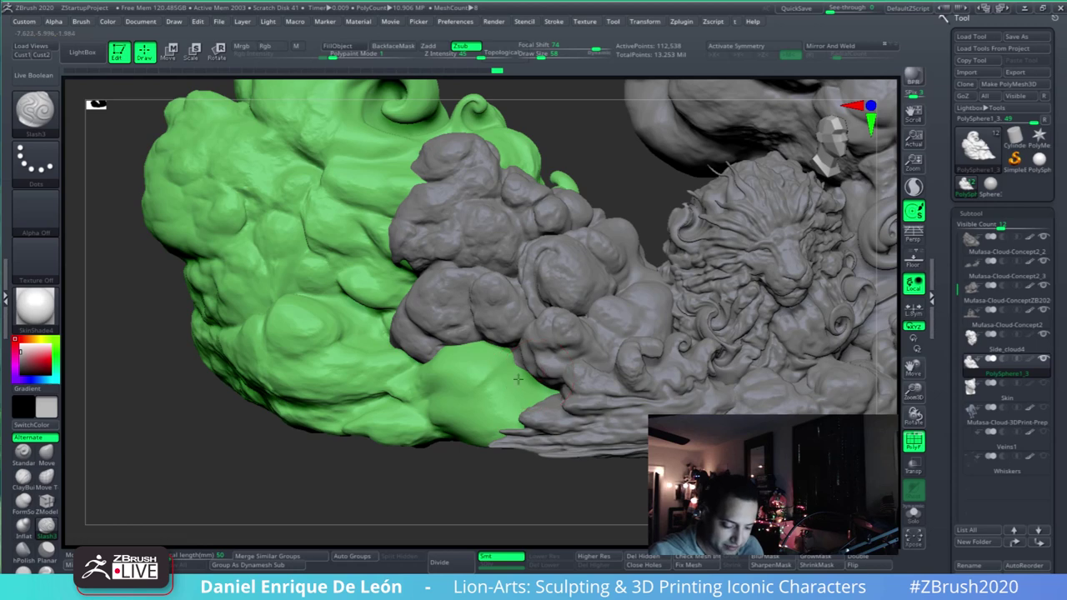
mouse_move(487, 399)
left_mouse_down()
mouse_move(454, 402)
mouse_move(473, 403)
mouse_move(510, 376)
mouse_move(466, 397)
mouse_move(483, 388)
left_mouse_up()
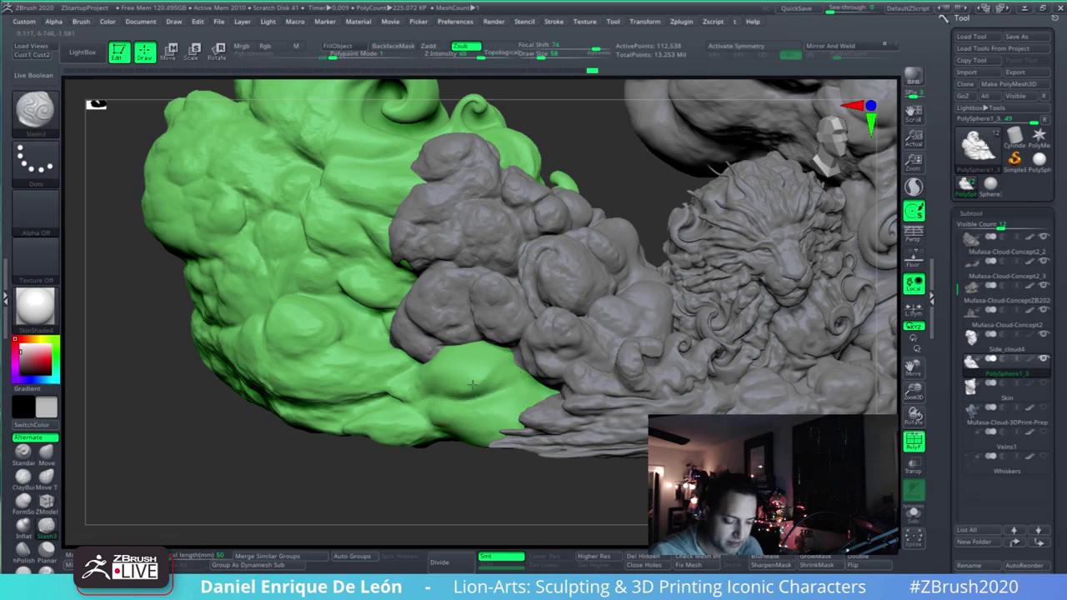
right_click_drag(417, 396, 436, 398)
left_click_drag(434, 395, 521, 378)
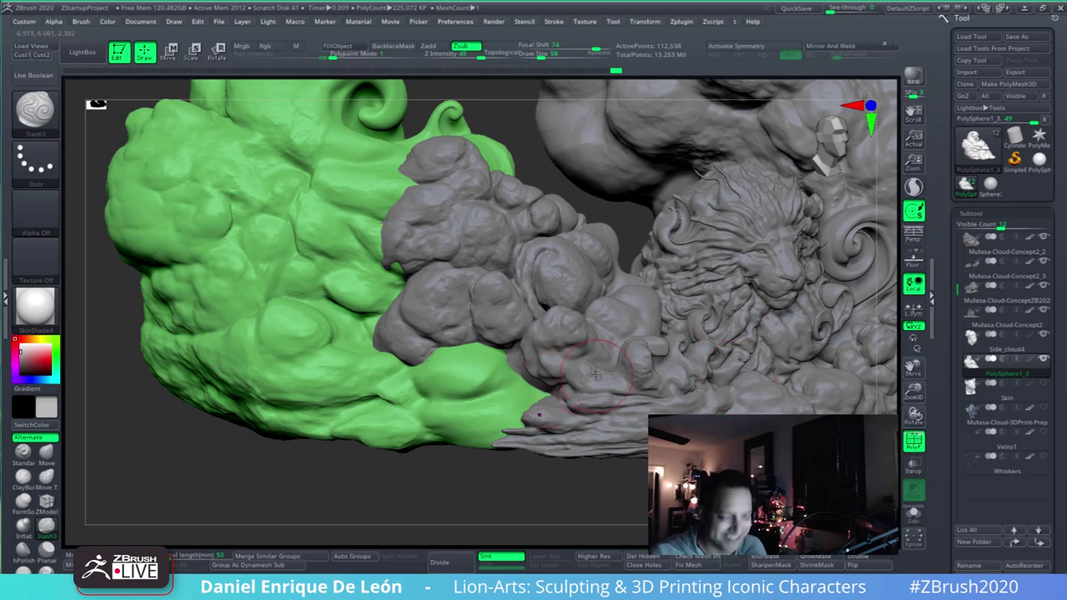
mouse_move(581, 379)
right_mouse_down()
mouse_move(562, 406)
mouse_move(526, 409)
right_mouse_up()
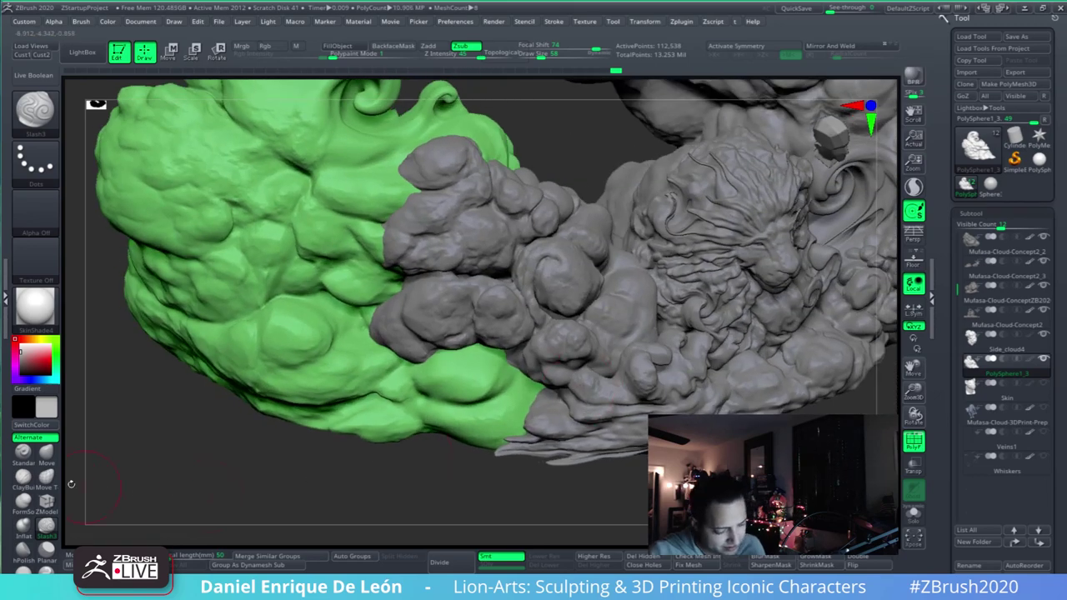
- Reshape the PolySphere1_3 cloud's low lobe beside the wispy cloud with the Move Topological brush at Draw Size 112, smoothing its surface
left_click(47, 477)
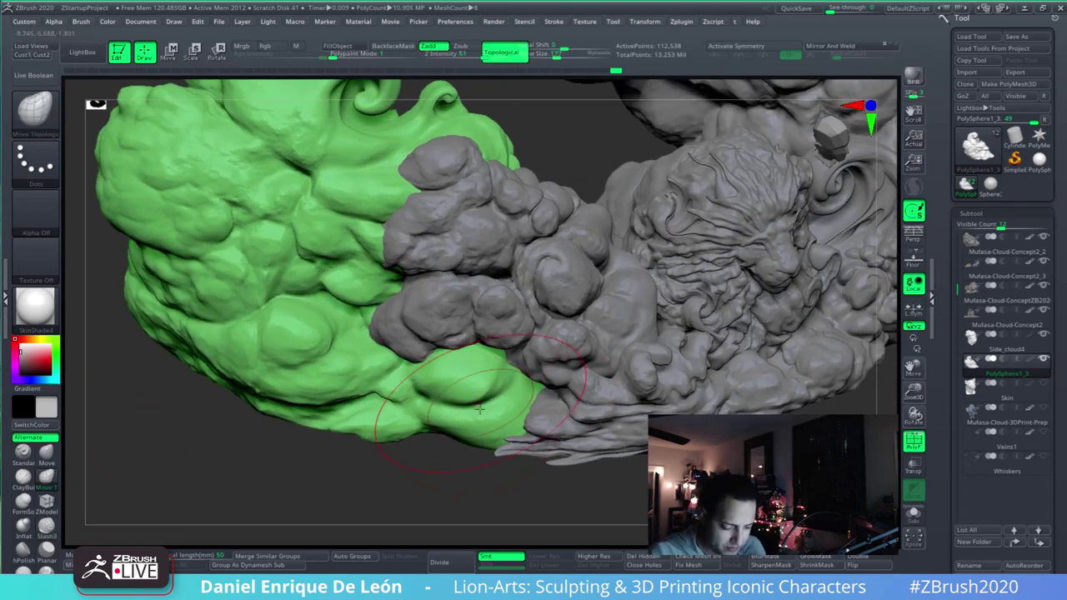
mouse_move(485, 417)
right_mouse_down()
mouse_move(570, 415)
mouse_move(629, 333)
right_mouse_up()
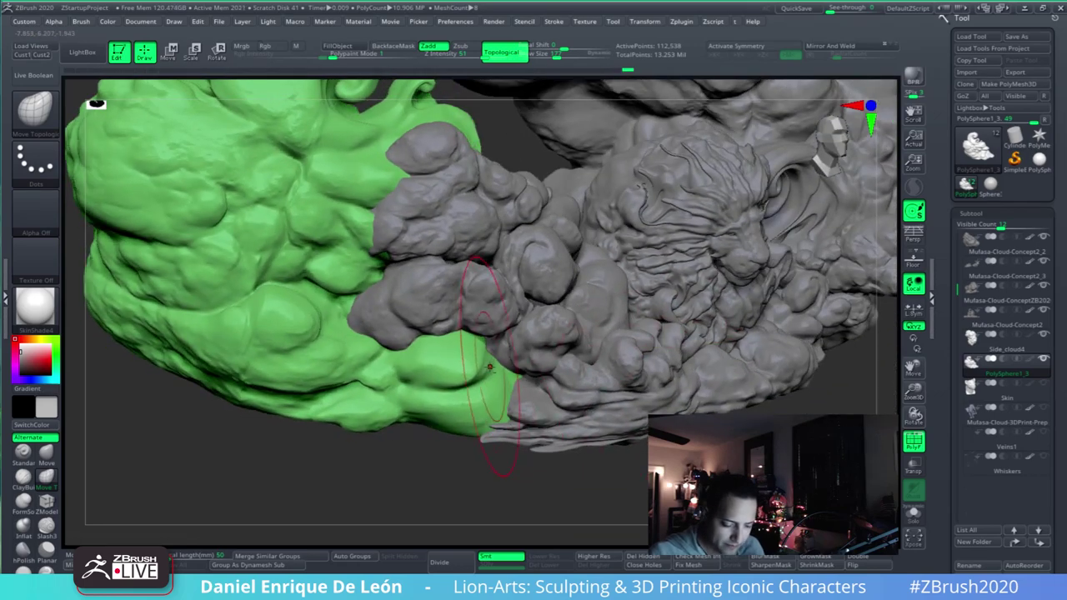
left_click(549, 57)
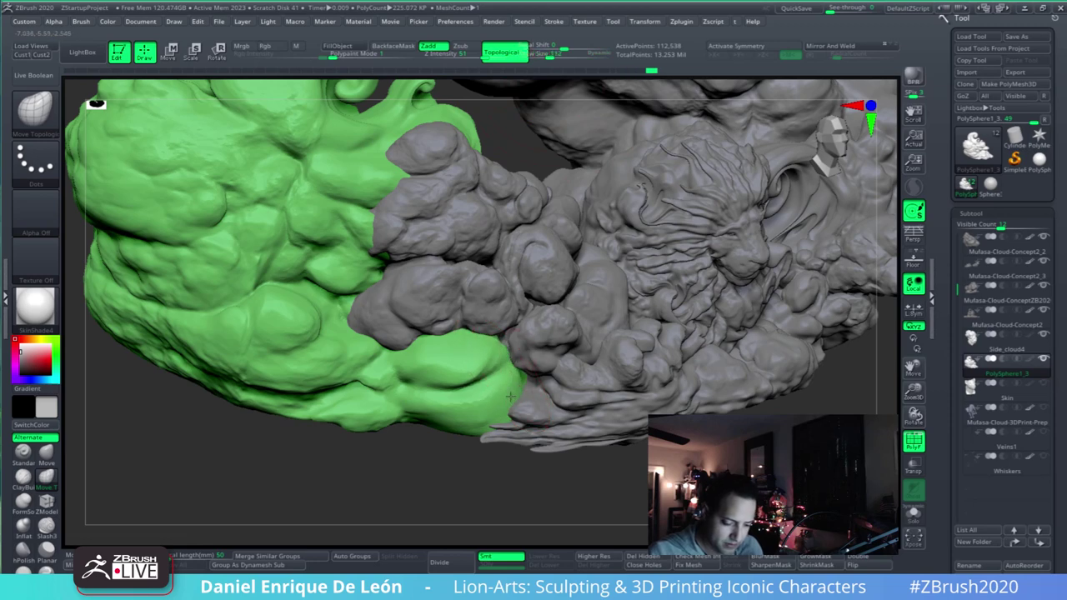
mouse_move(510, 396)
right_mouse_down()
mouse_move(508, 383)
mouse_move(523, 379)
mouse_move(518, 386)
right_mouse_up()
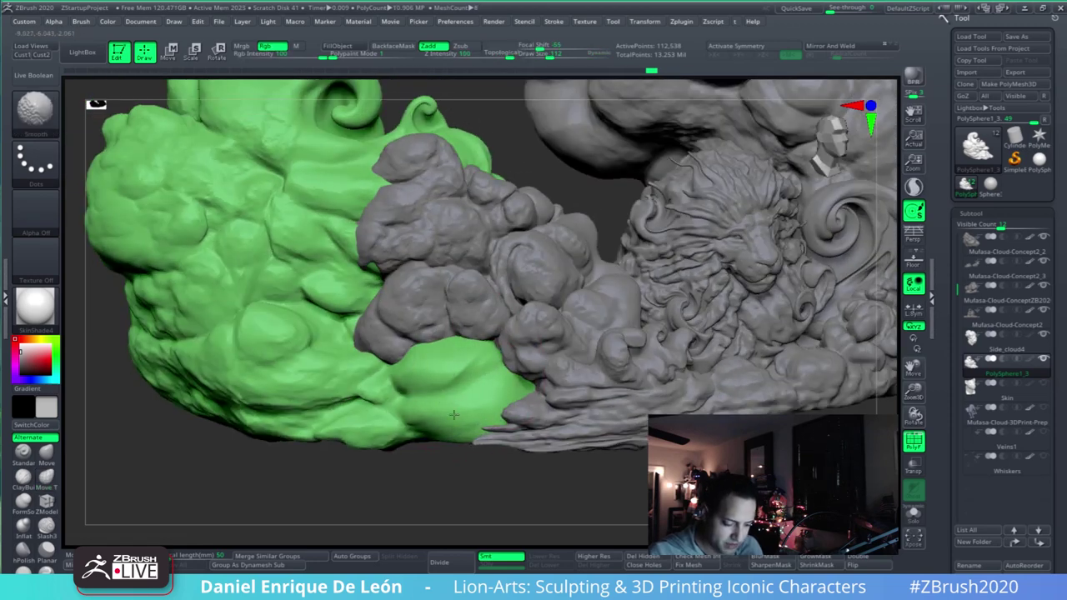
mouse_move(454, 414)
right_mouse_down()
mouse_move(467, 398)
mouse_move(450, 355)
mouse_move(547, 397)
mouse_move(380, 425)
mouse_move(386, 367)
right_mouse_up()
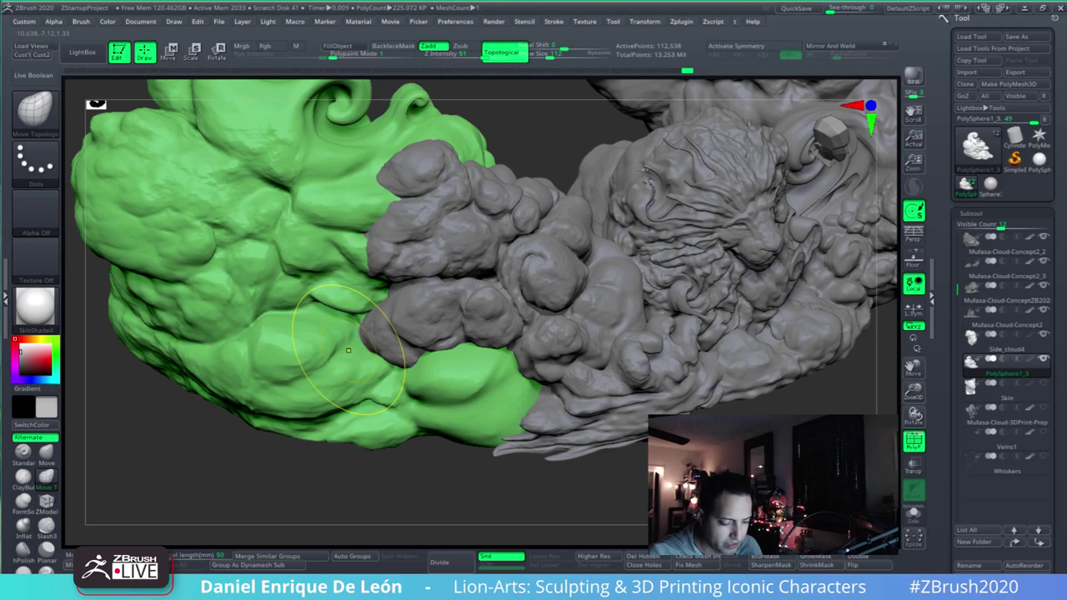
- Pull out a rounded puff above the low lobe, against the grey clouds' edge, with the Move Topological brush and smooth it
mouse_move(348, 350)
right_mouse_down()
mouse_move(424, 287)
mouse_move(433, 332)
mouse_move(435, 323)
mouse_move(410, 342)
right_mouse_up()
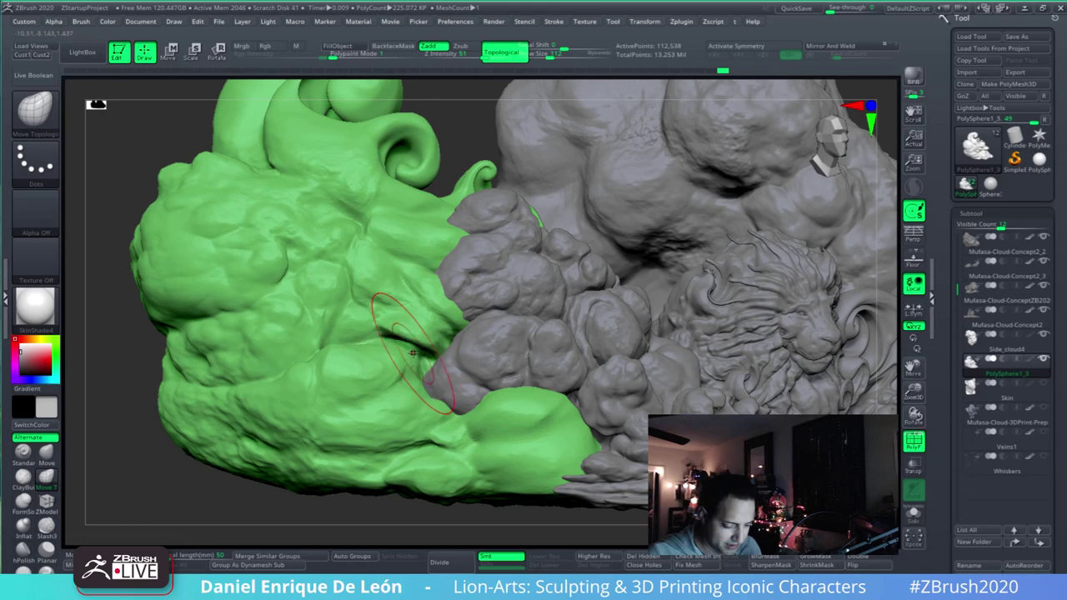
right_click_drag(433, 344, 385, 350)
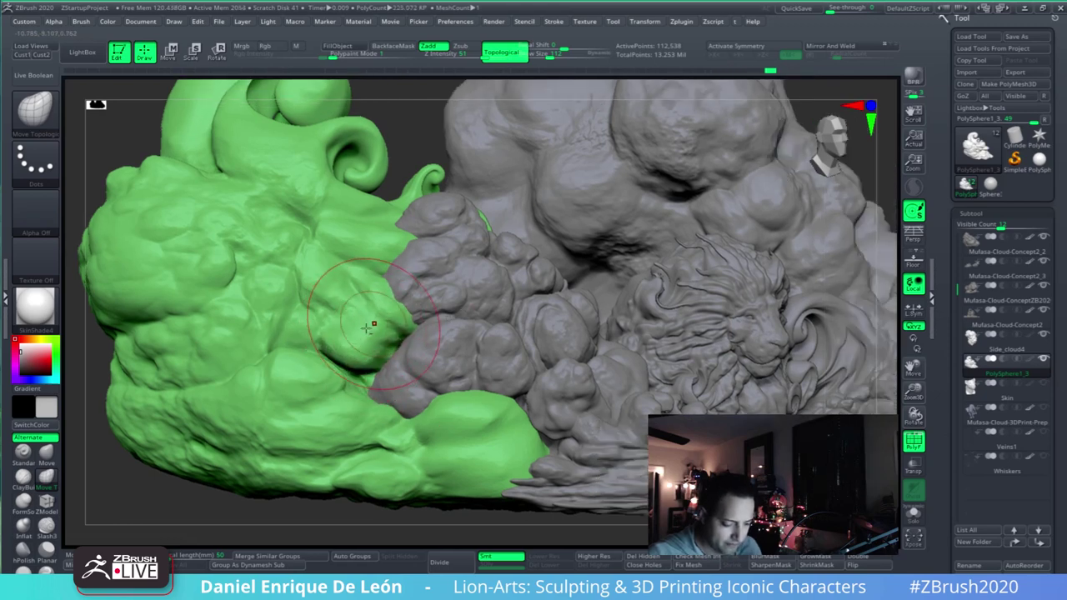
right_click_drag(360, 328, 434, 327)
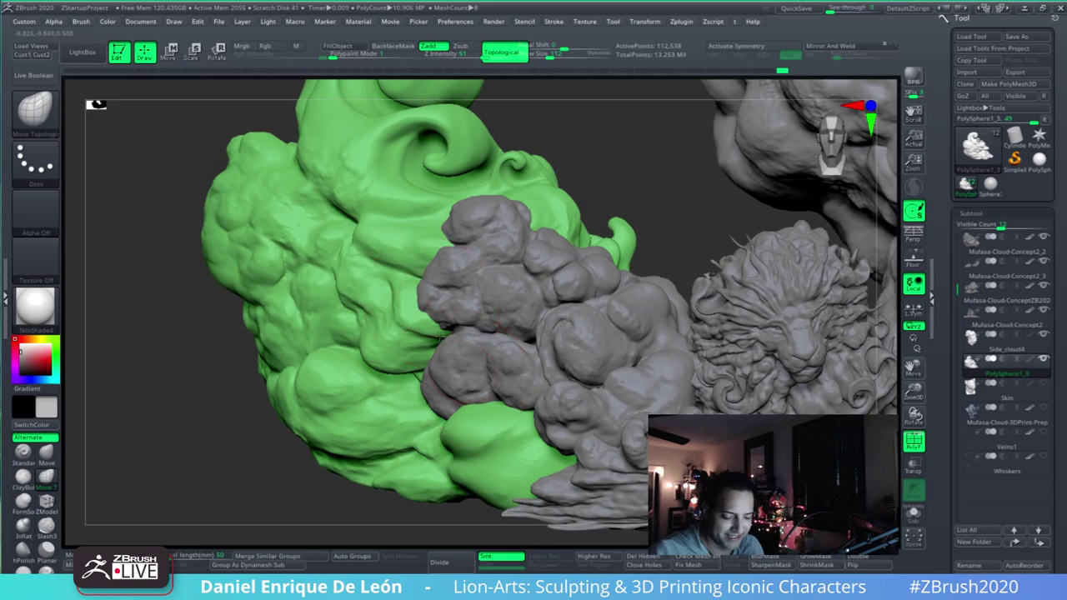
mouse_move(554, 316)
right_mouse_down()
mouse_move(416, 360)
mouse_move(373, 348)
right_mouse_up()
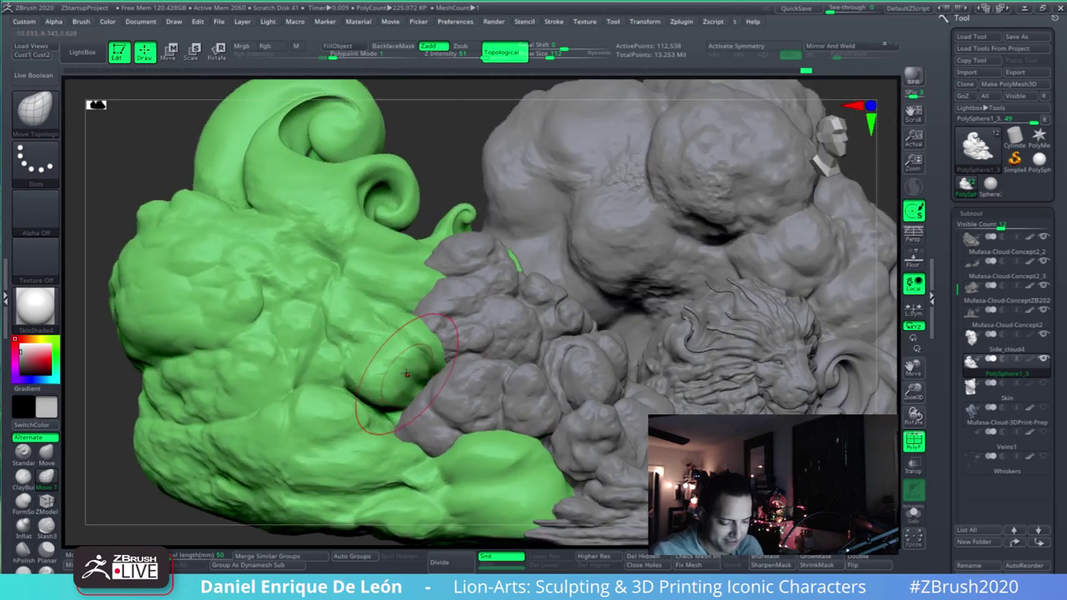
mouse_move(490, 417)
right_mouse_down("ctrl")
mouse_move(667, 291)
mouse_move(704, 345)
mouse_move(615, 339)
mouse_move(625, 311)
mouse_move(637, 336)
right_mouse_up("ctrl")
mouse_move(408, 300)
right_mouse_down("alt")
mouse_move(421, 310)
mouse_move(417, 350)
mouse_move(445, 352)
mouse_move(434, 368)
mouse_move(372, 337)
right_mouse_up("alt")
key("shift")
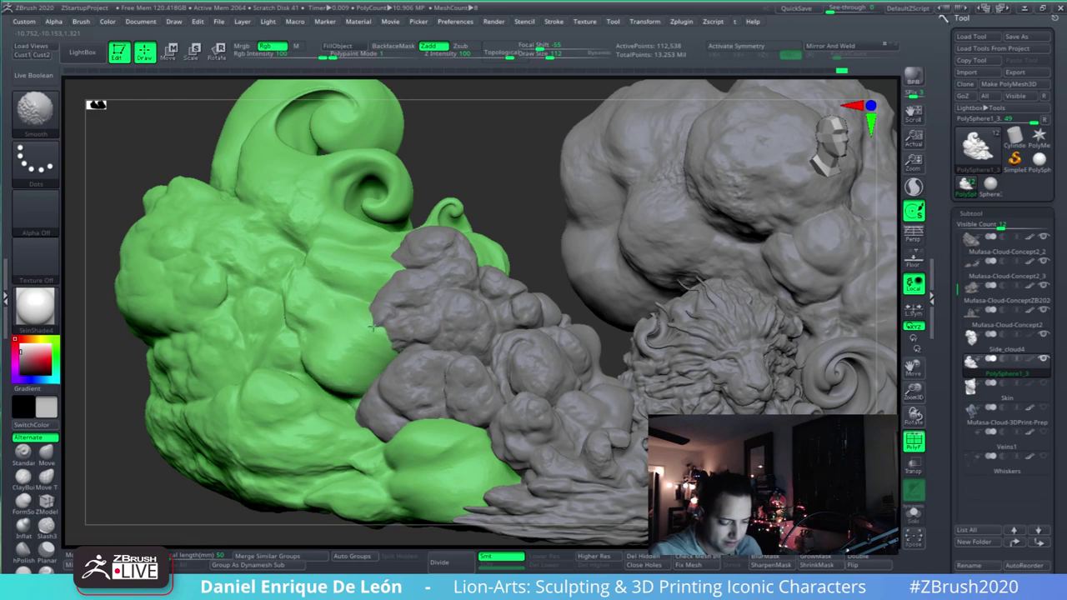
right_click_drag(421, 318, 398, 320)
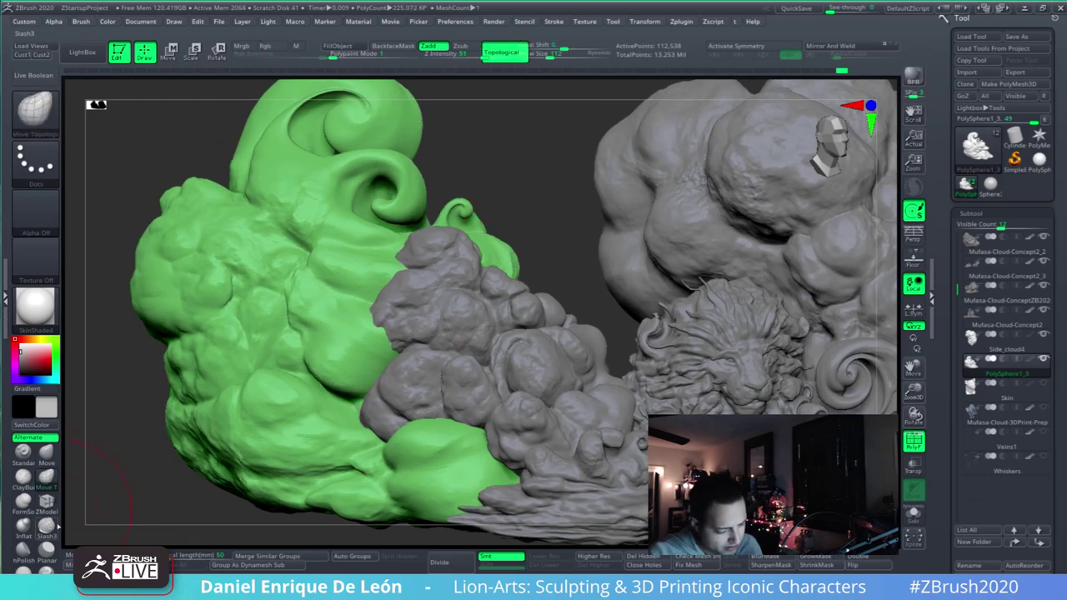
- Carve creases around the new rounded puff with the Slash3 brush and soften them with smoothing
left_click(47, 525)
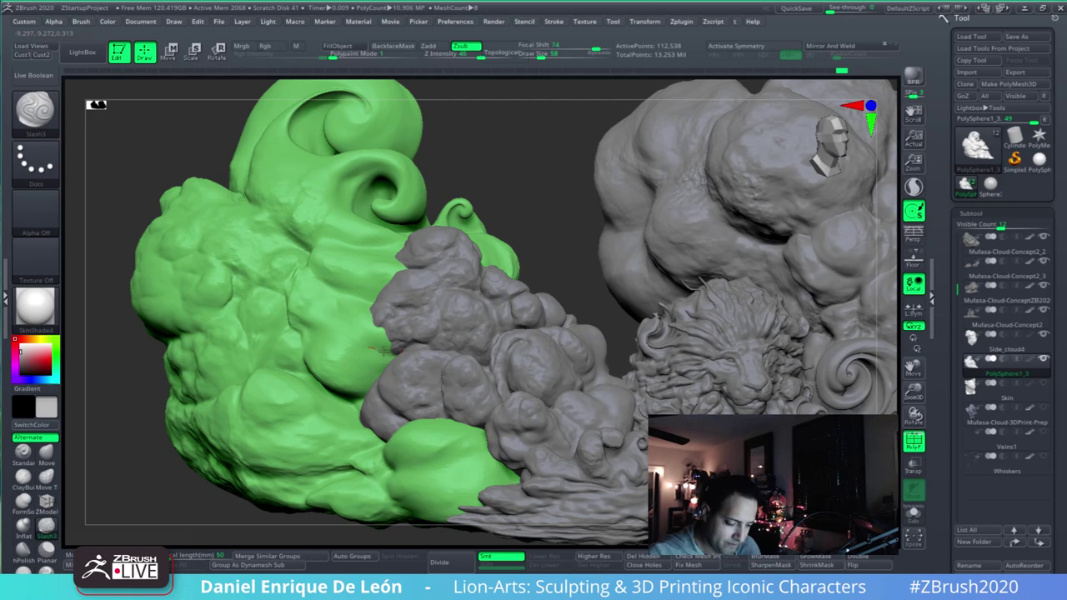
right_click_drag(398, 354, 388, 346)
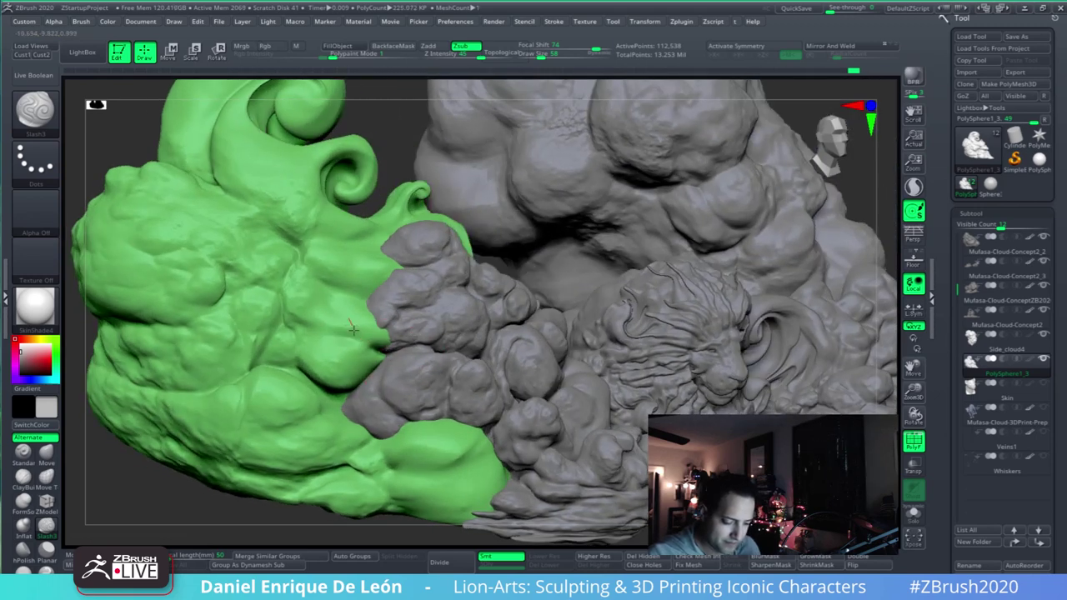
key("shift")
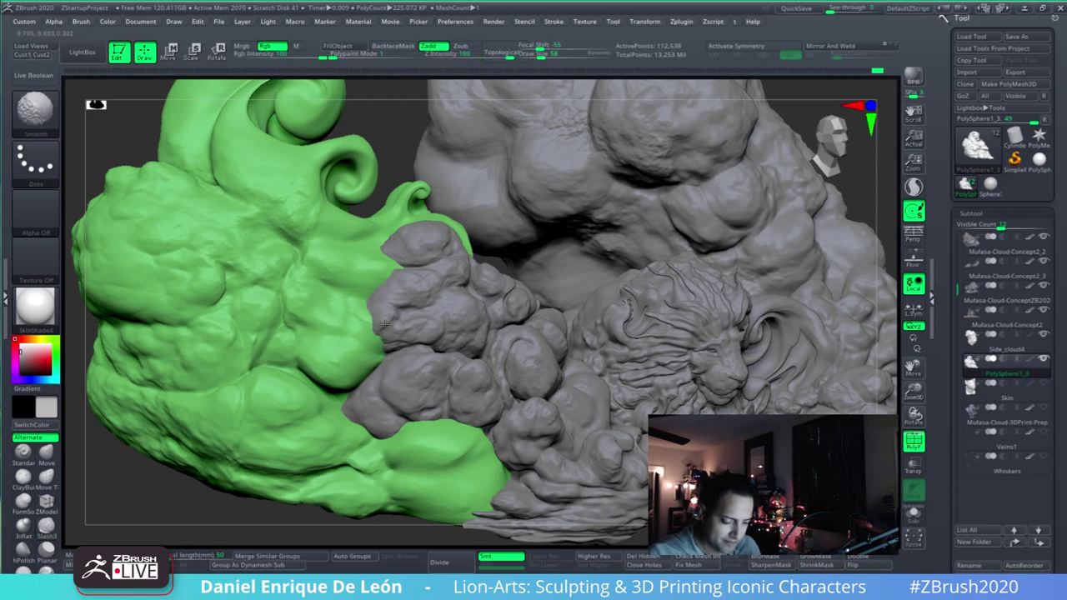
mouse_move(385, 323)
right_mouse_down()
mouse_move(402, 309)
mouse_move(386, 329)
right_mouse_up()
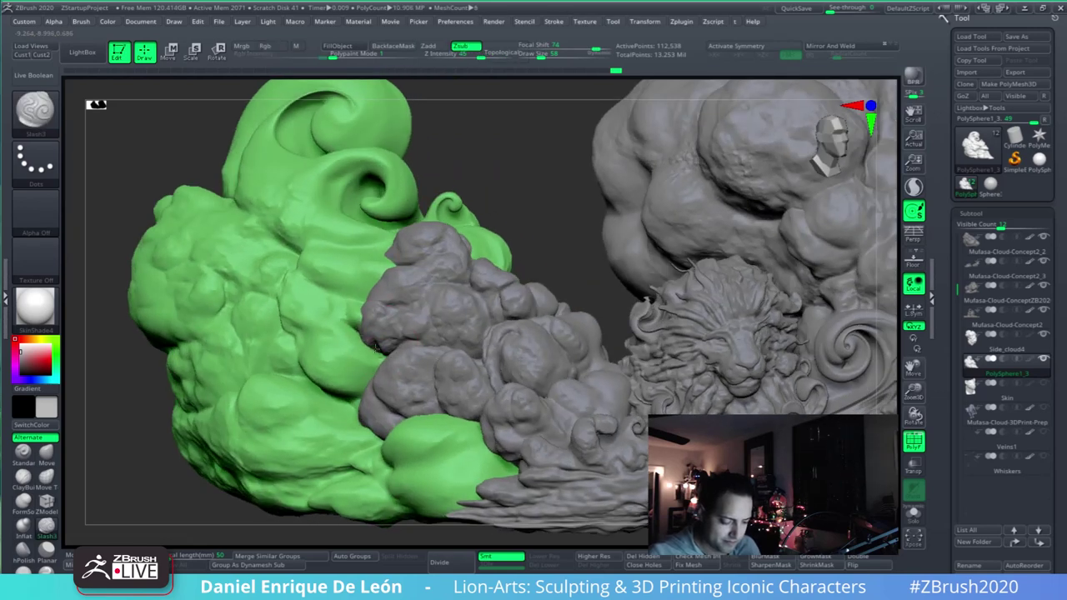
key("shift")
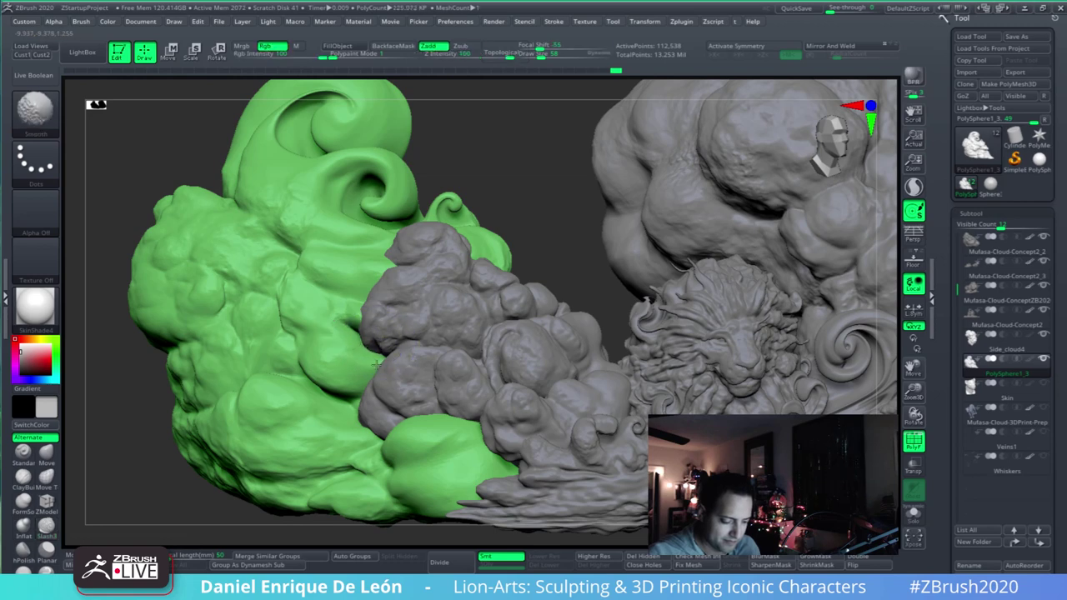
left_click_drag(335, 334, 335, 385, "shift")
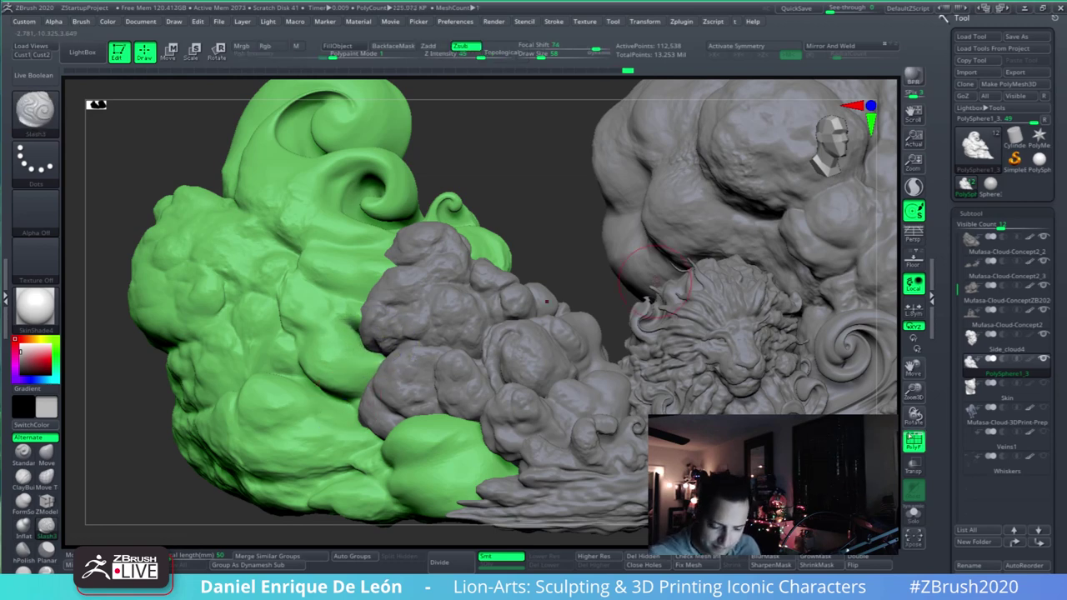
- Examine the PolySphere1_3 cloud's polygon wireframe and its silhouette against the lion head from several angles
left_click(908, 437)
left_click(909, 436)
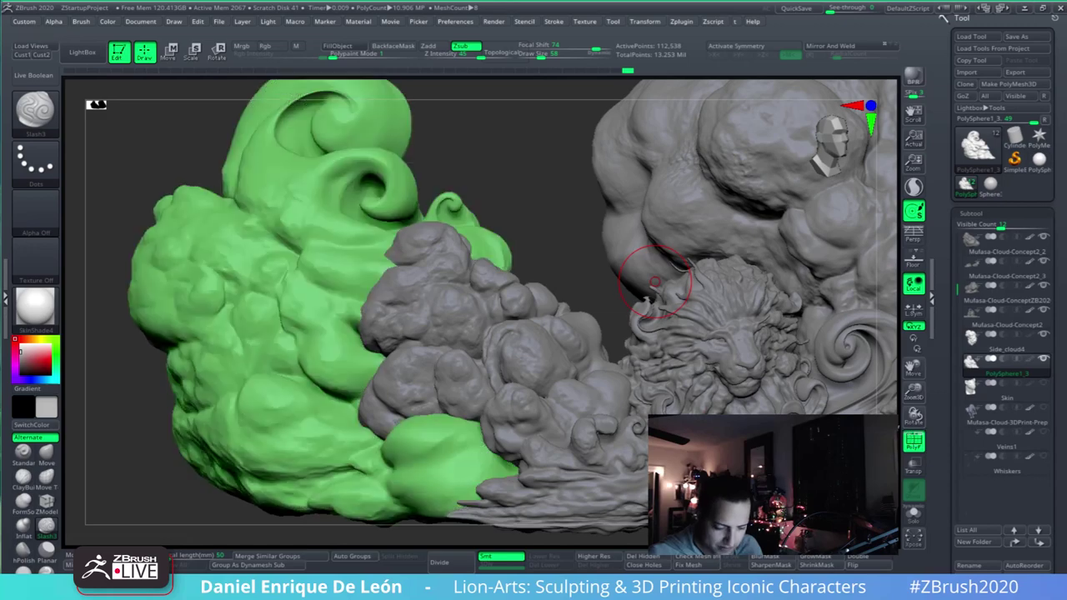
mouse_move(451, 389)
right_mouse_down()
mouse_move(446, 431)
mouse_move(522, 357)
mouse_move(570, 240)
right_mouse_up()
mouse_move(605, 407)
right_mouse_down()
mouse_move(658, 312)
mouse_move(581, 332)
mouse_move(635, 262)
right_mouse_up()
right_click_drag(458, 369, 461, 371, "ctrl")
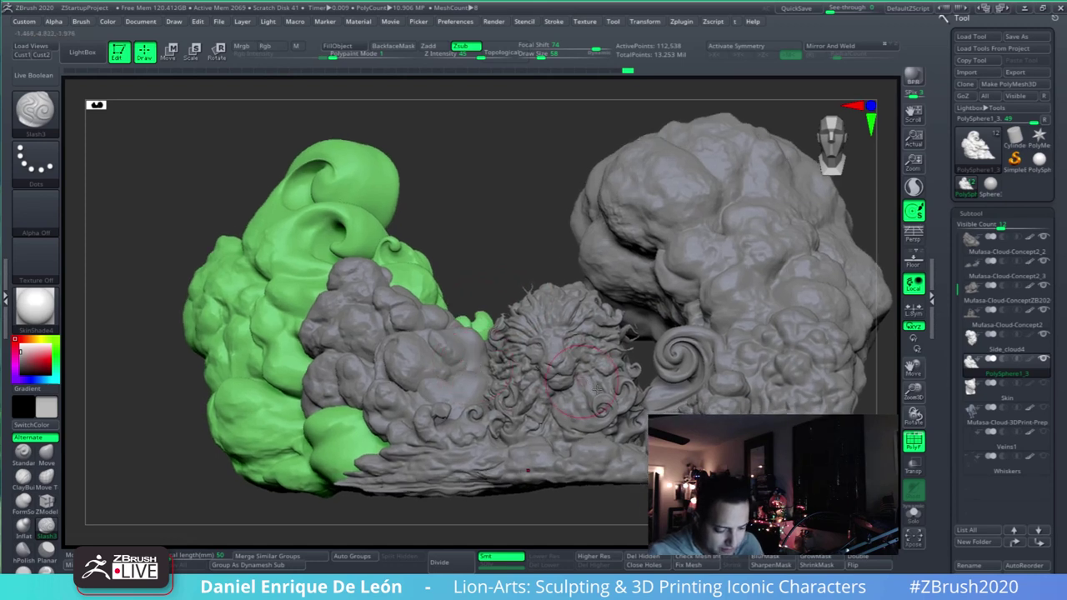
mouse_move(588, 370)
right_mouse_down()
mouse_move(602, 386)
mouse_move(611, 368)
right_mouse_up()
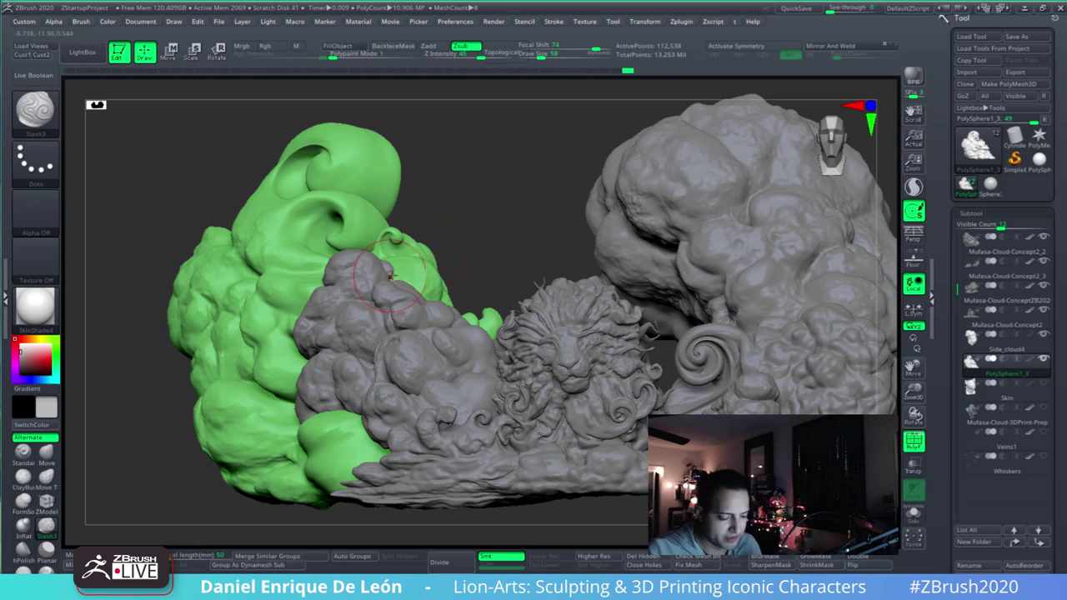
mouse_move(416, 265)
right_mouse_down()
mouse_move(410, 282)
mouse_move(430, 285)
right_mouse_up()
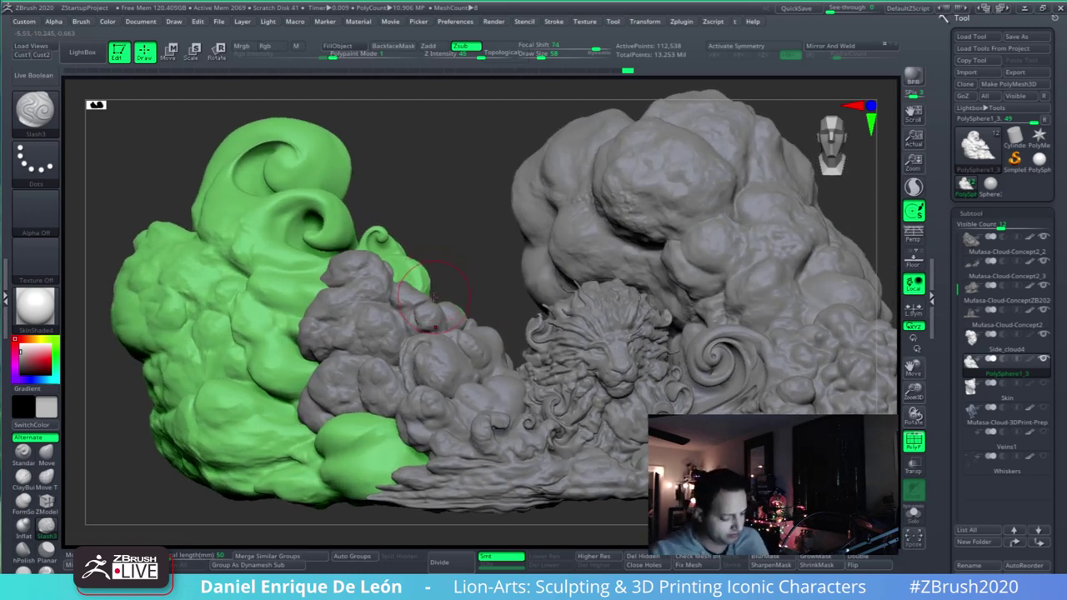
right_click_drag(417, 337, 411, 342)
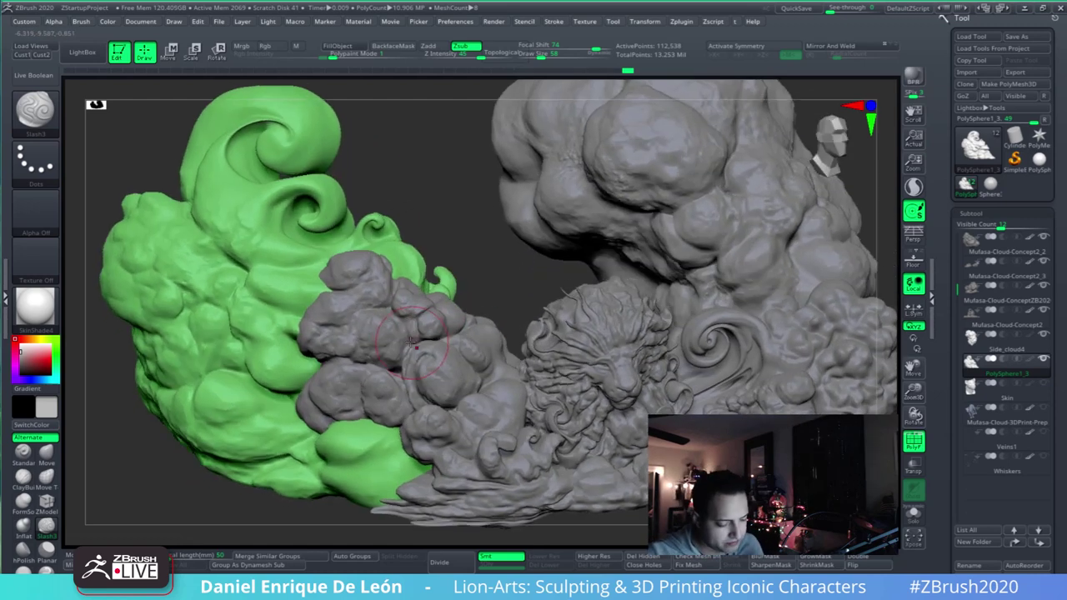
- Smooth the front of the PolySphere1_3 cloud's low lobe where it meets the wispy cloud
right_click_drag(369, 463, 381, 450, "alt")
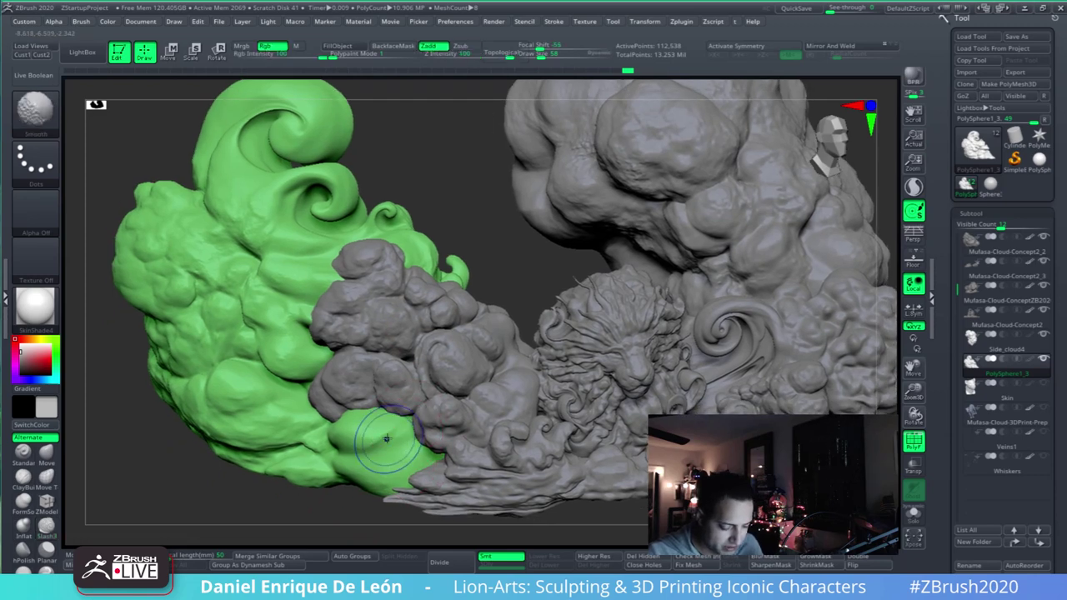
mouse_move(386, 437)
left_mouse_down("shift")
mouse_move(374, 444)
mouse_move(396, 463)
left_mouse_up("shift")
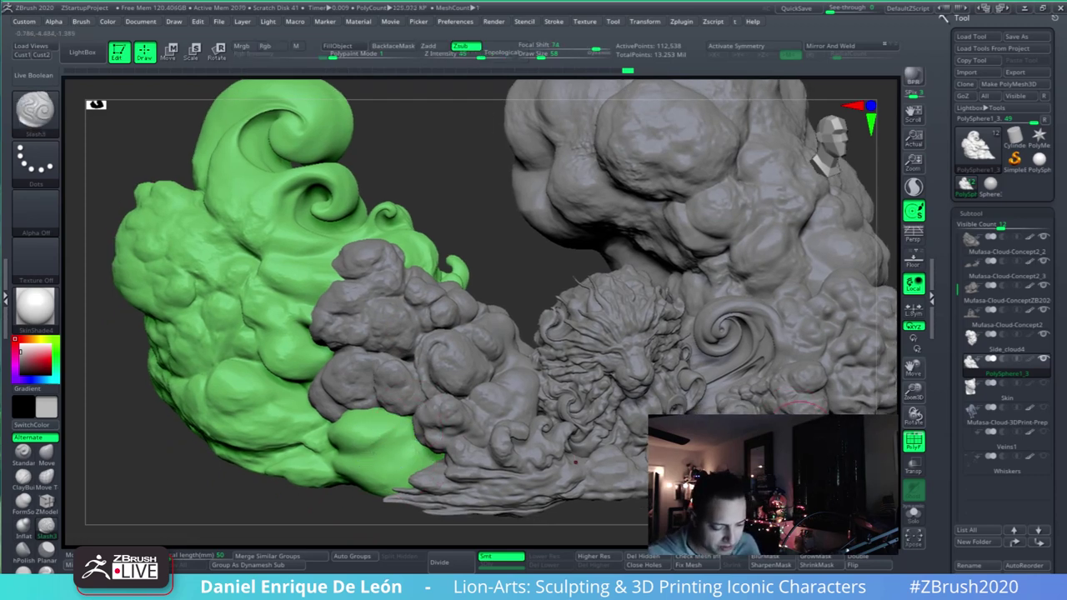
- Set the ZRemesher Curves Strength to 0 and AdaptiveSize to 31 for the PolySphere1_3 cloud
scroll(1048, 232, "down", 5)
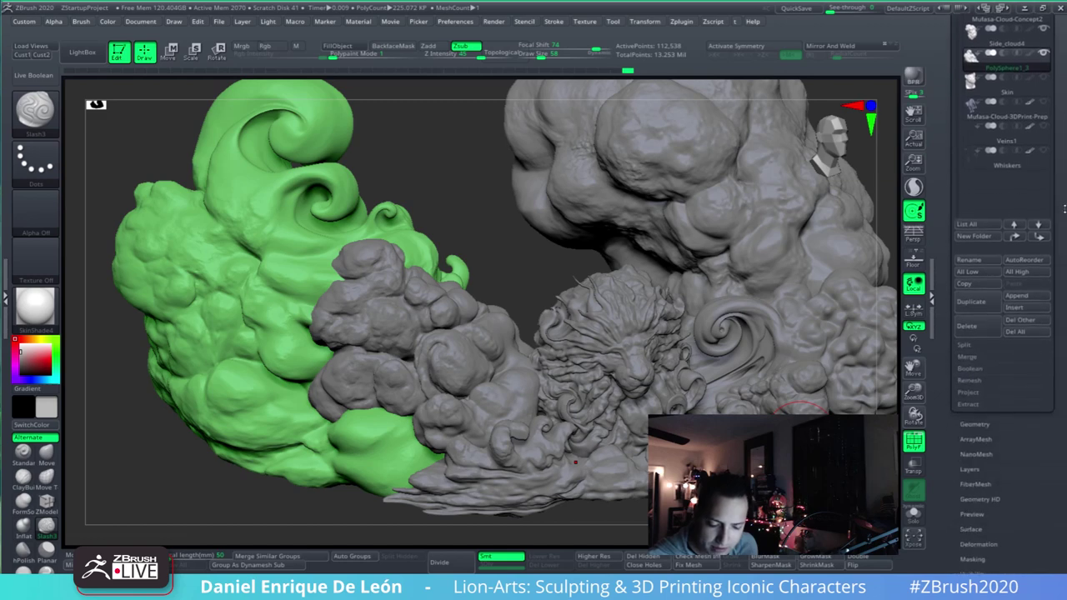
left_click(976, 410)
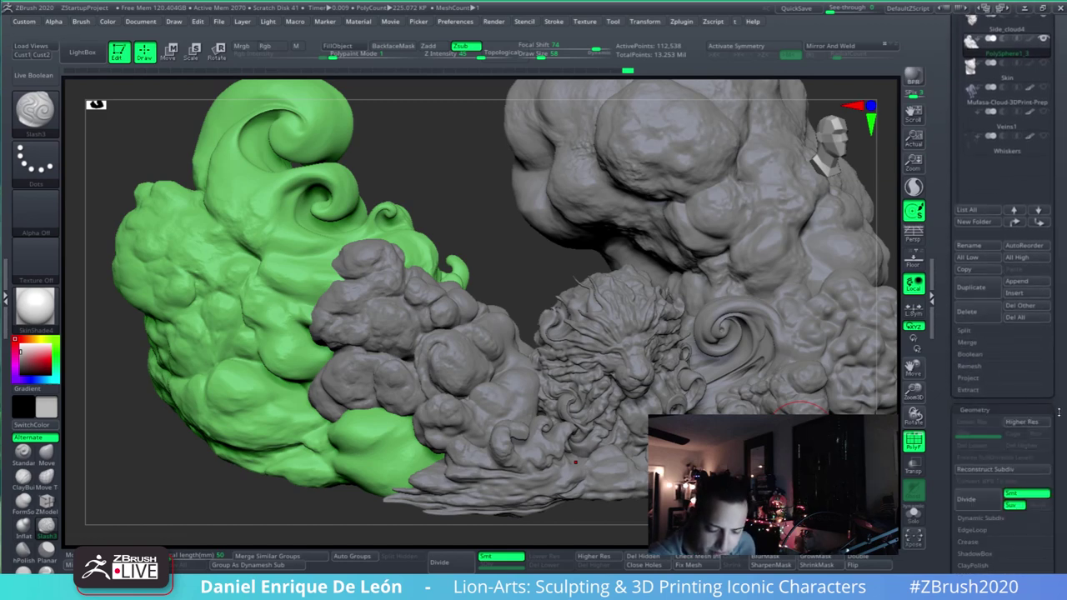
scroll(1058, 412, "down", 5)
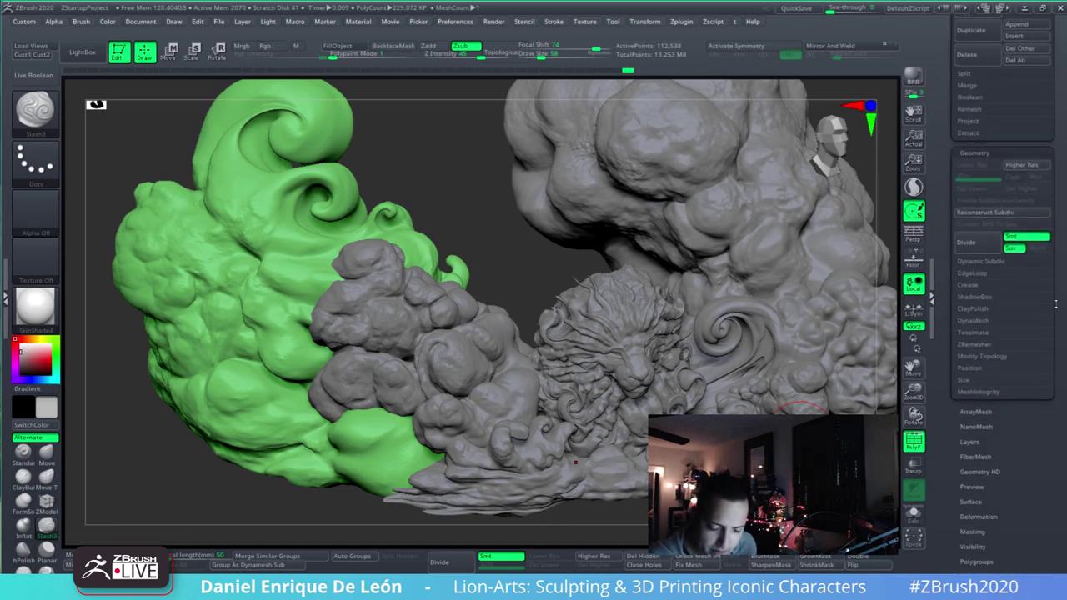
left_click(999, 345)
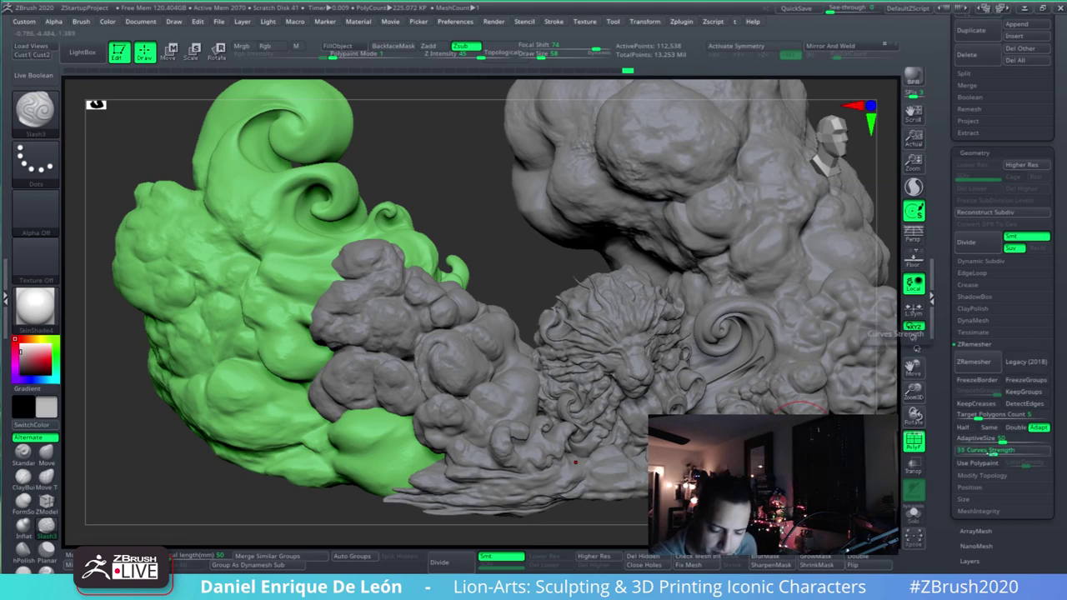
left_click(1003, 453)
type("0")
left_click(1001, 442)
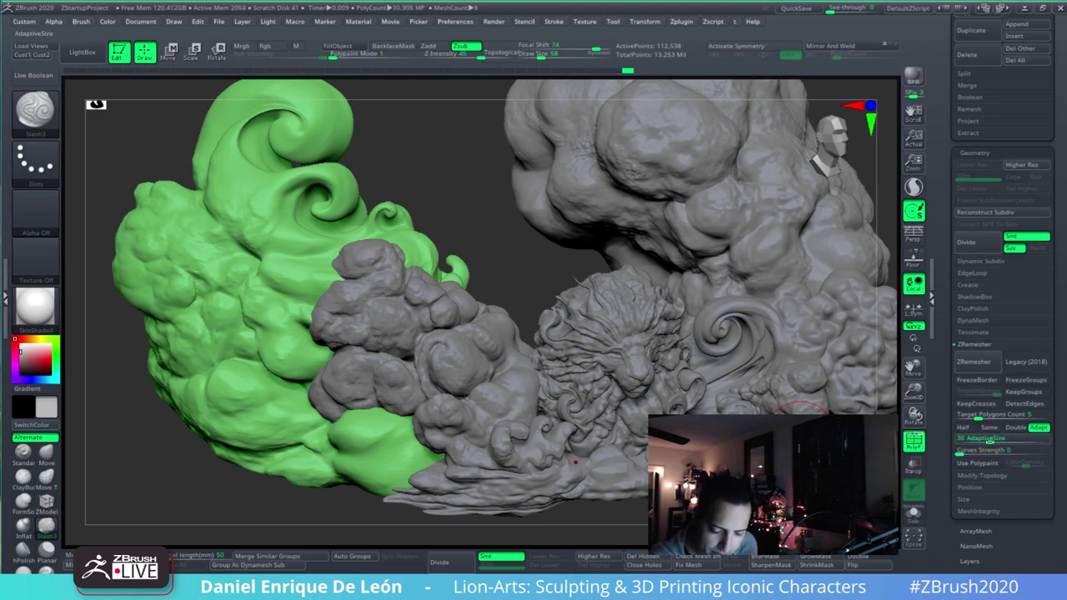
left_click_drag(989, 442, 986, 441)
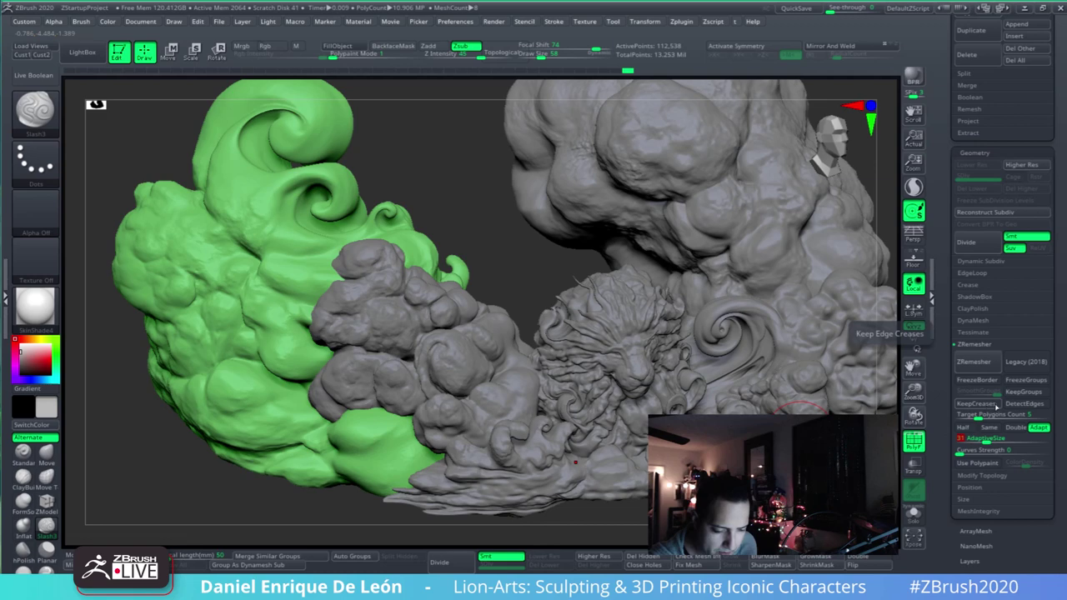
- ZRemesh the PolySphere1_3 cloud with Target Polygons Count 25 and DetectEdges enabled
left_click(995, 414)
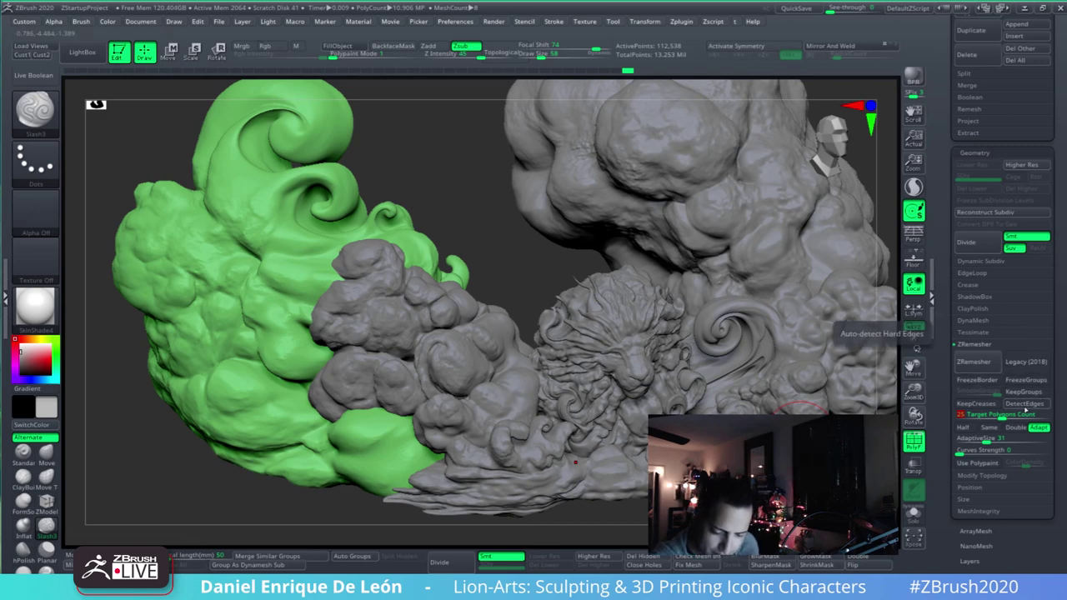
left_click(1031, 405)
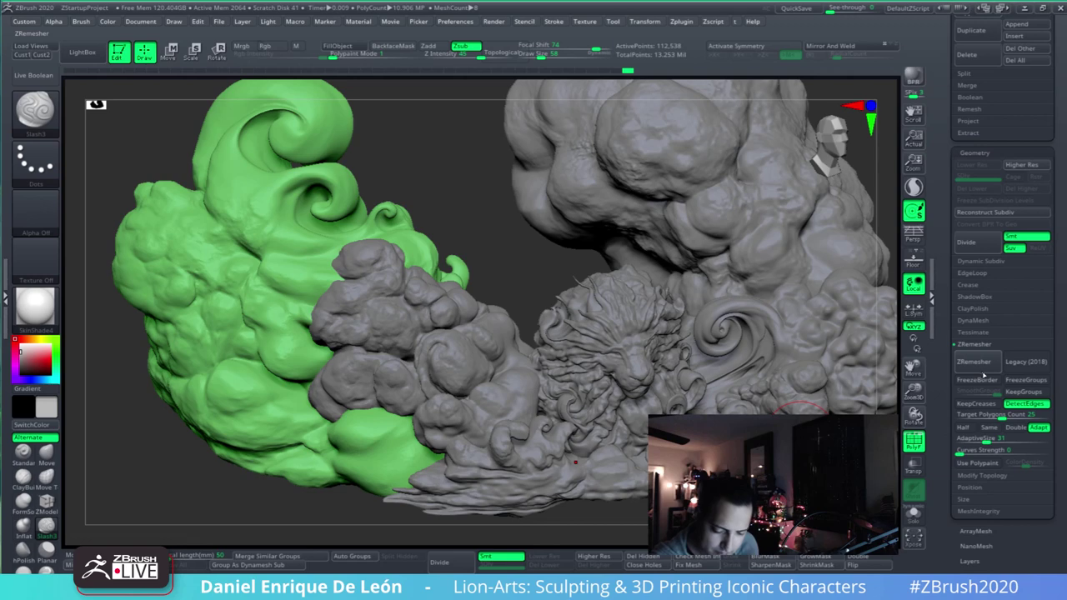
left_click(981, 368)
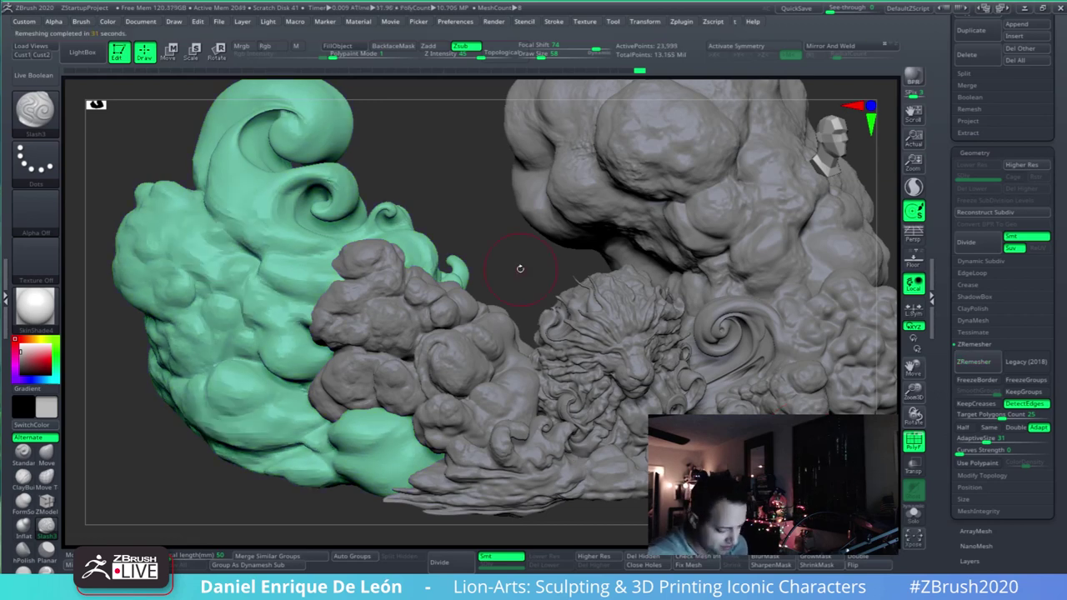
left_click_drag(520, 269, 543, 281)
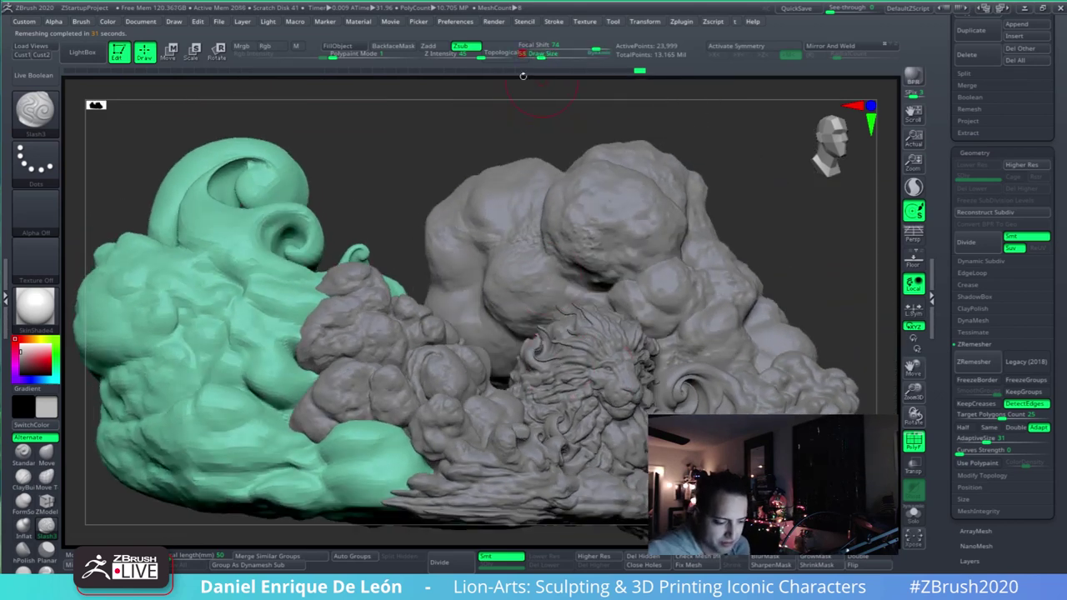
right_click_drag(465, 314, 506, 288, "alt")
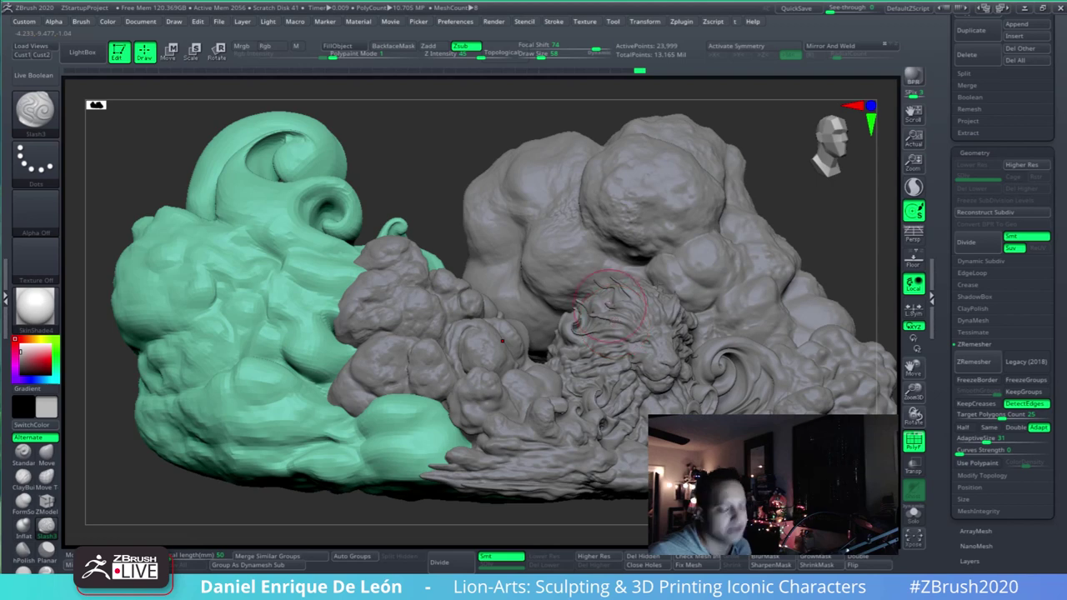
- Duplicate the remeshed PolySphere1_3 cloud and undo the ZRemesh on the original subtool
right_click_drag(610, 310, 542, 311)
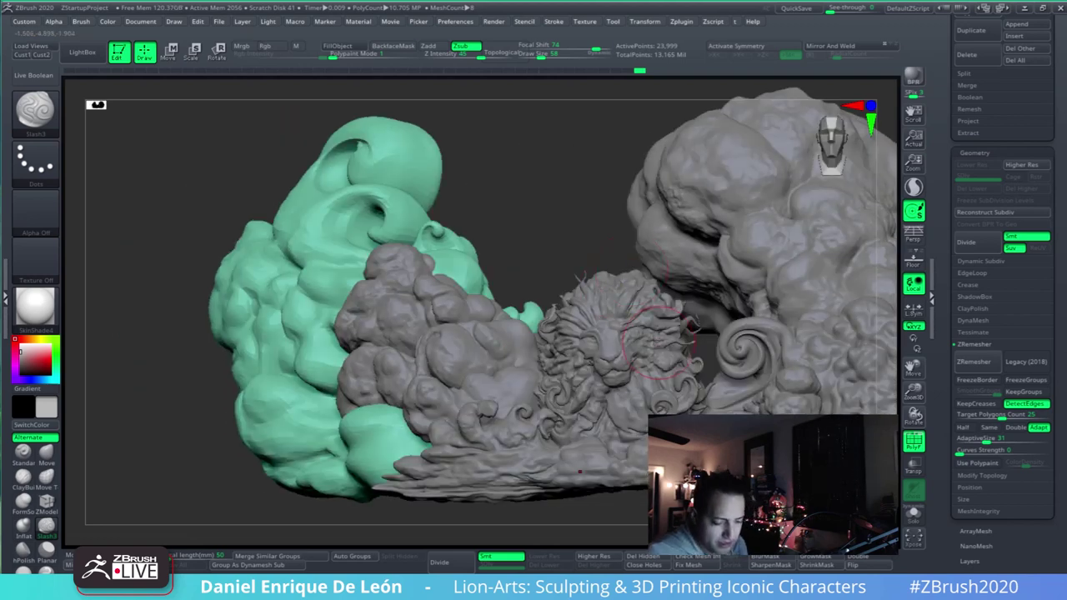
right_click_drag(658, 341, 636, 320)
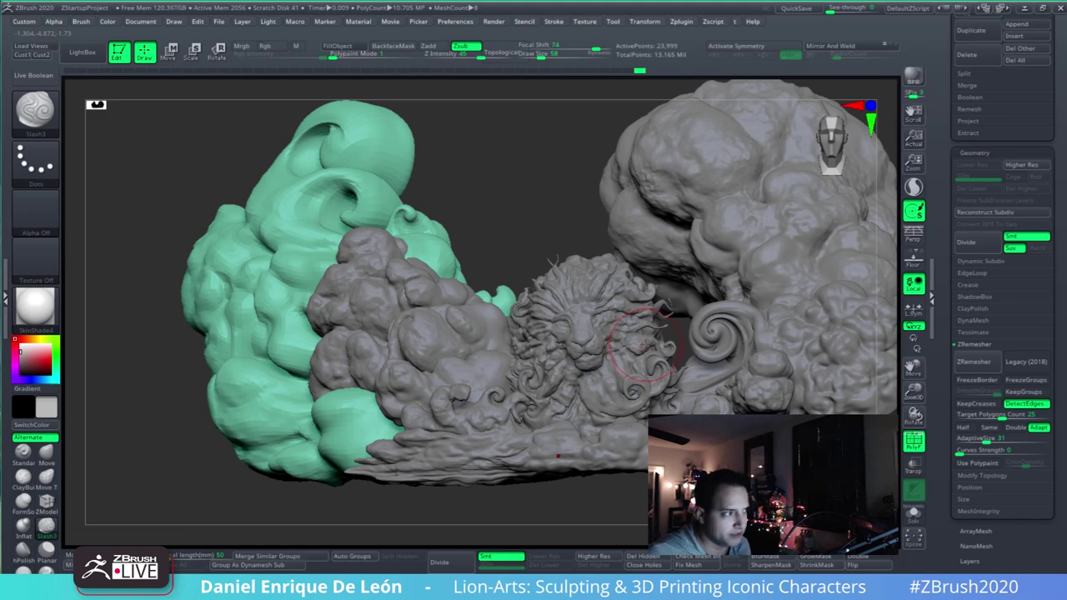
mouse_move(476, 340)
right_mouse_down()
mouse_move(577, 349)
mouse_move(626, 290)
mouse_move(610, 305)
mouse_move(666, 321)
right_mouse_up()
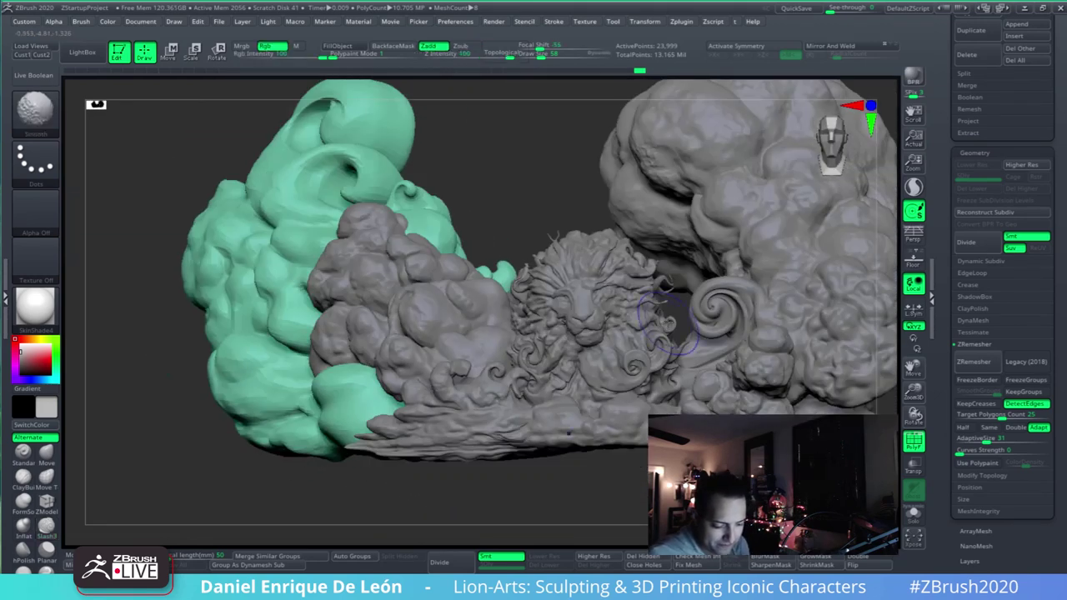
left_click_drag(1059, 234, 1066, 369)
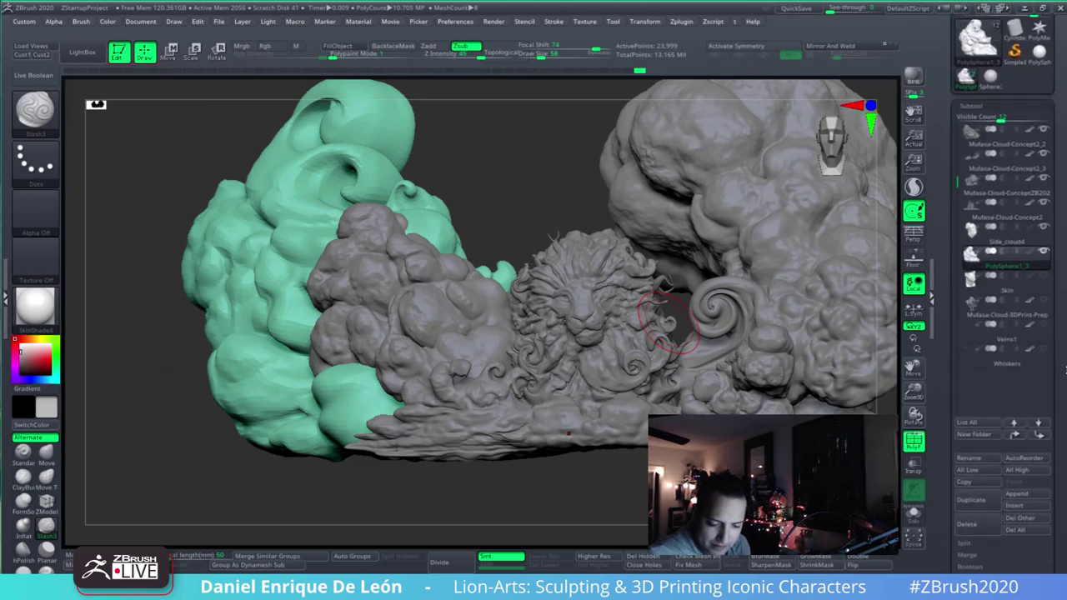
left_click(971, 499)
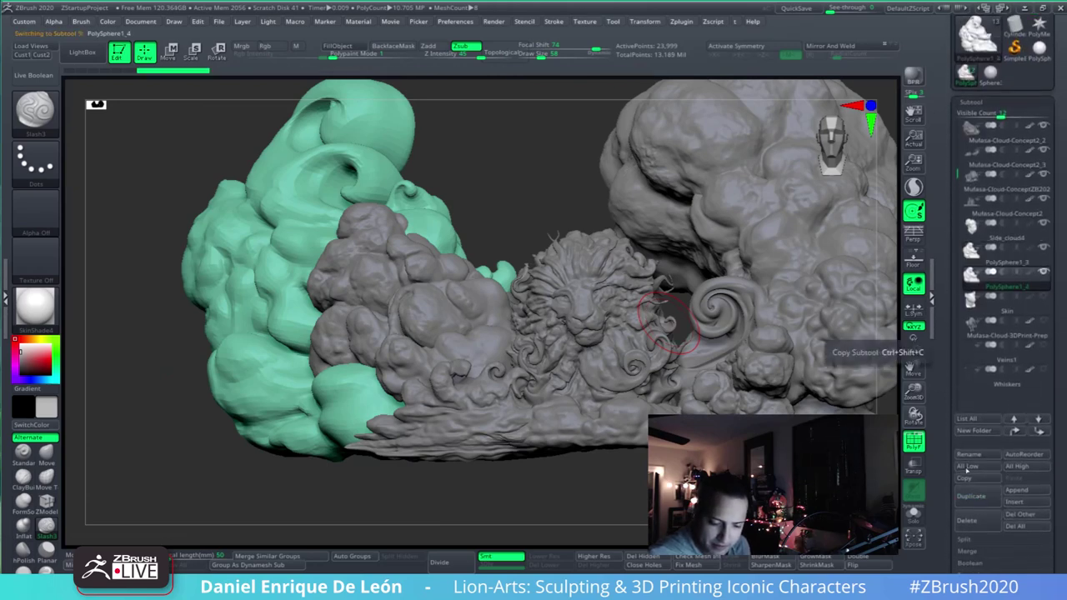
left_click(996, 260)
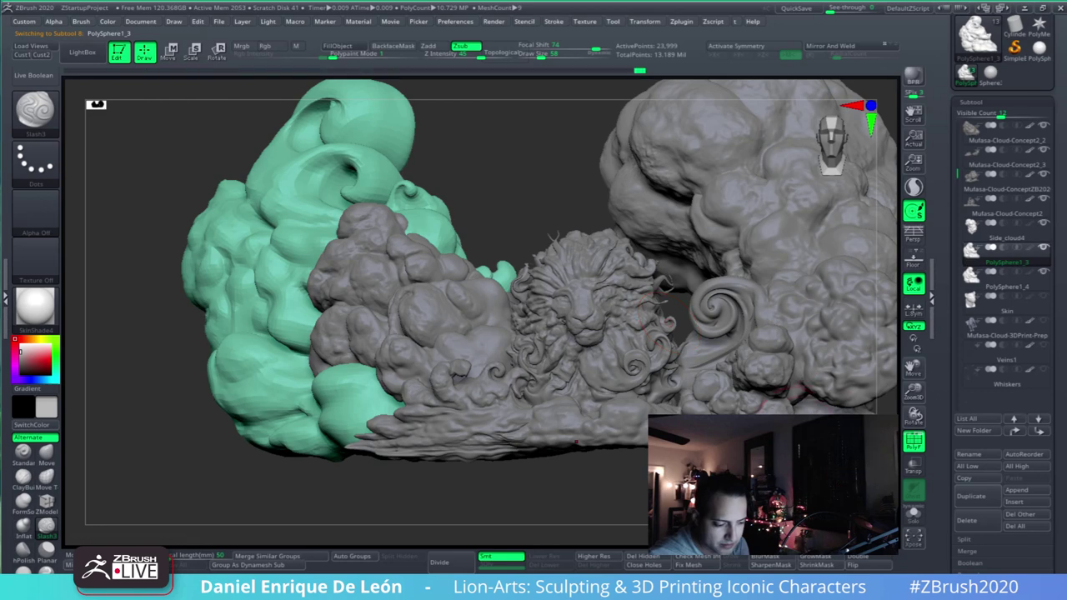
key("ctrl+z")
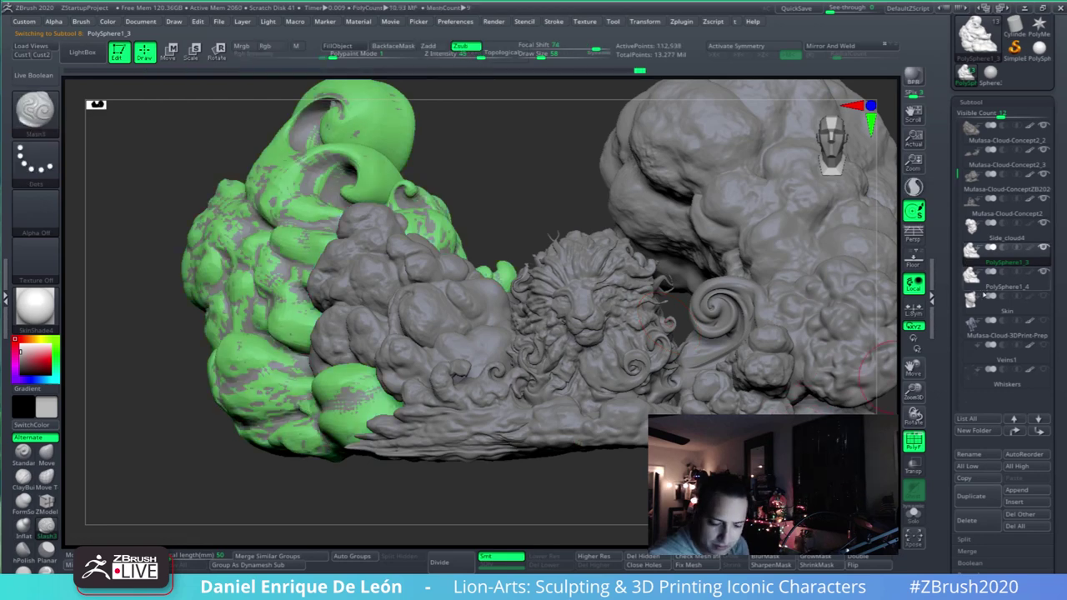
- Select the duplicated PolySphere1_4 cloud and divide it once to subdivision level 2
left_click(973, 284)
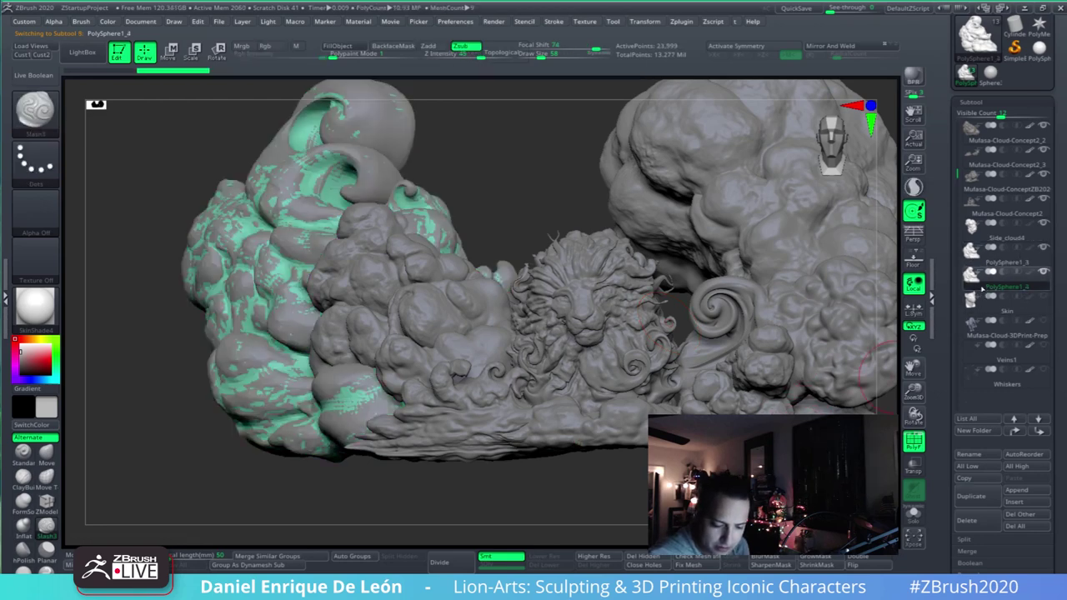
left_click(460, 564)
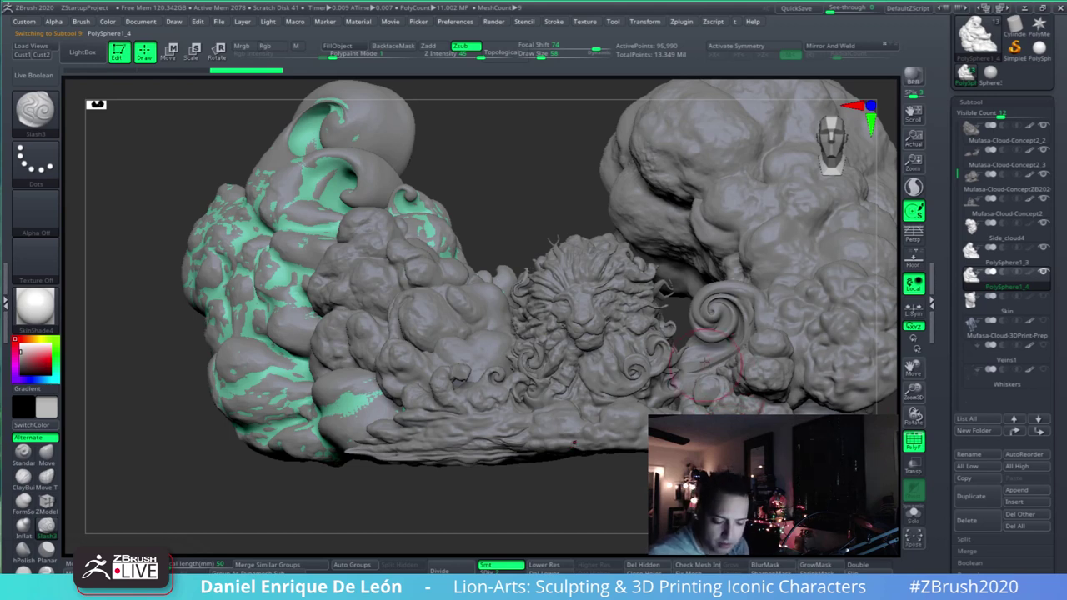
right_click_drag(705, 385, 715, 391, "alt")
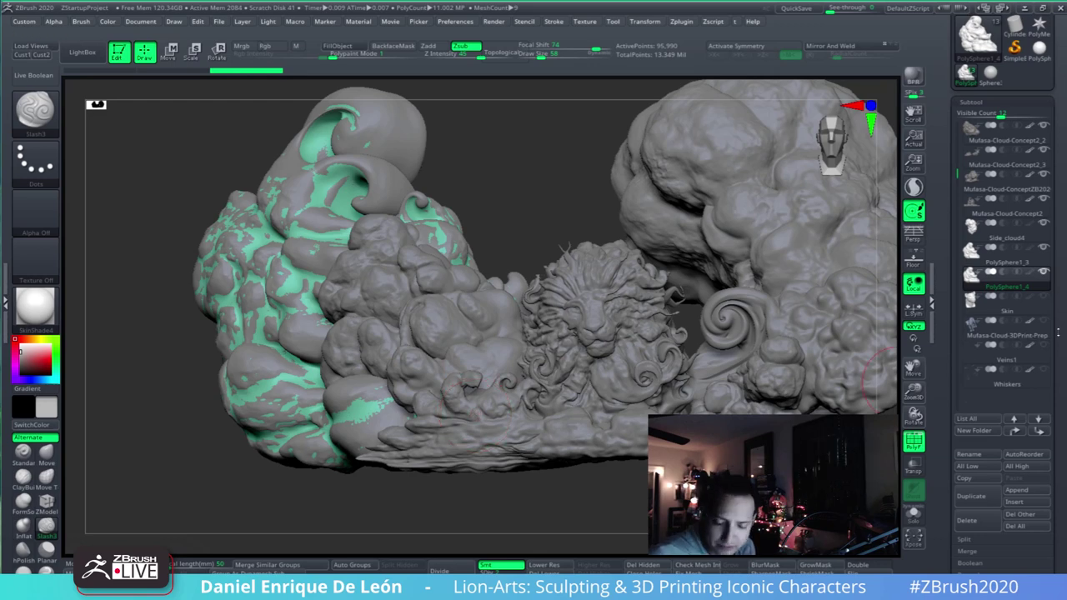
scroll(1000, 350, "up", 1)
left_click_drag(1060, 352, 1060, 359)
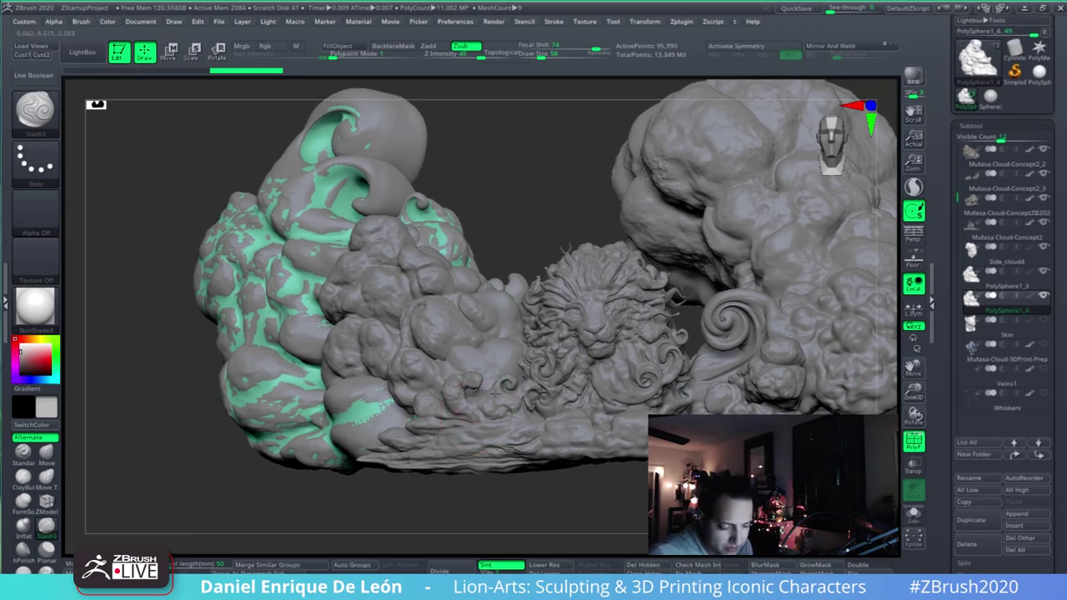
mouse_move(450, 405)
right_mouse_down("alt")
mouse_move(537, 405)
mouse_move(580, 391)
mouse_move(584, 457)
right_mouse_up("alt")
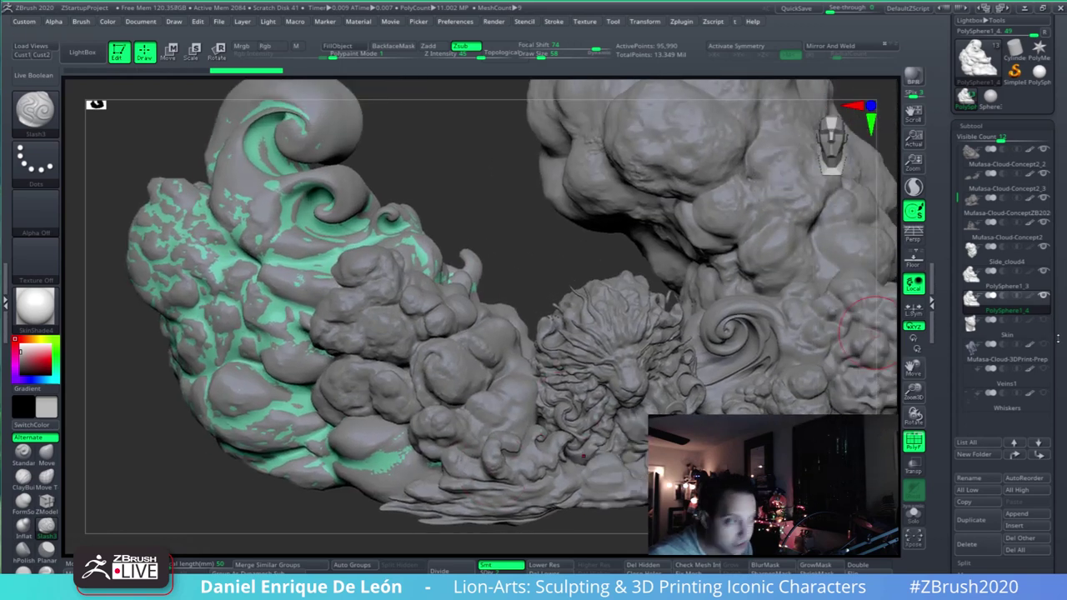
mouse_move(1050, 349)
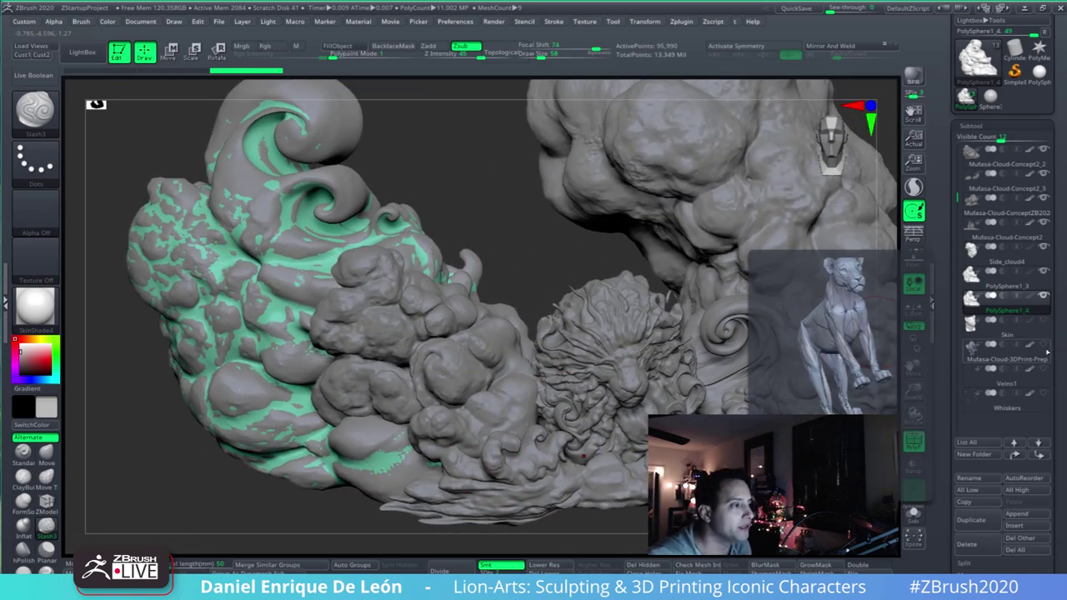
scroll(1048, 341, "down", 3)
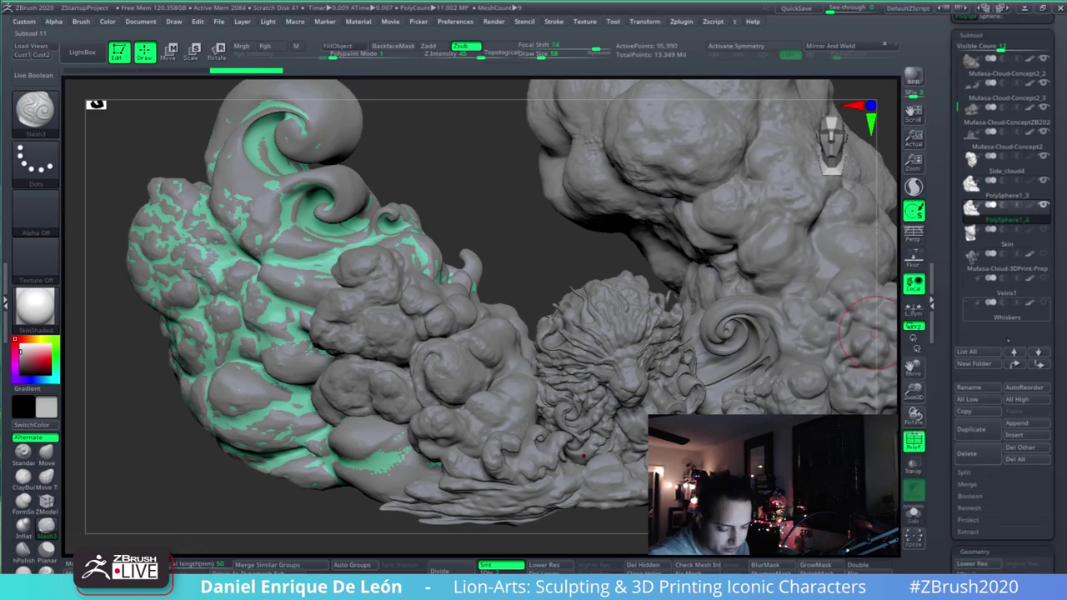
scroll(1057, 333, "down", 6)
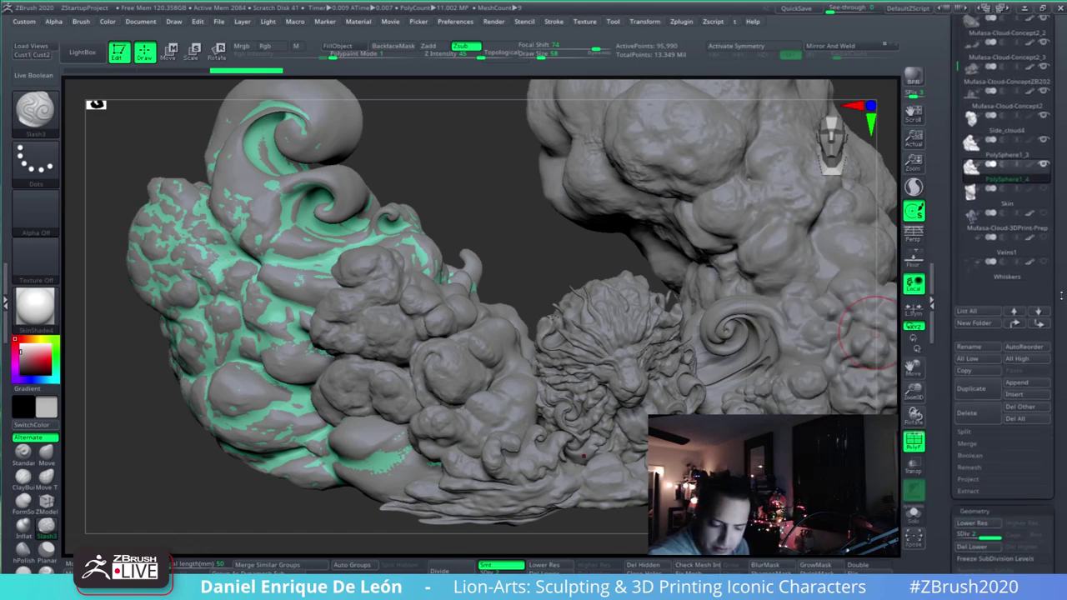
scroll(1061, 244, "down", 5)
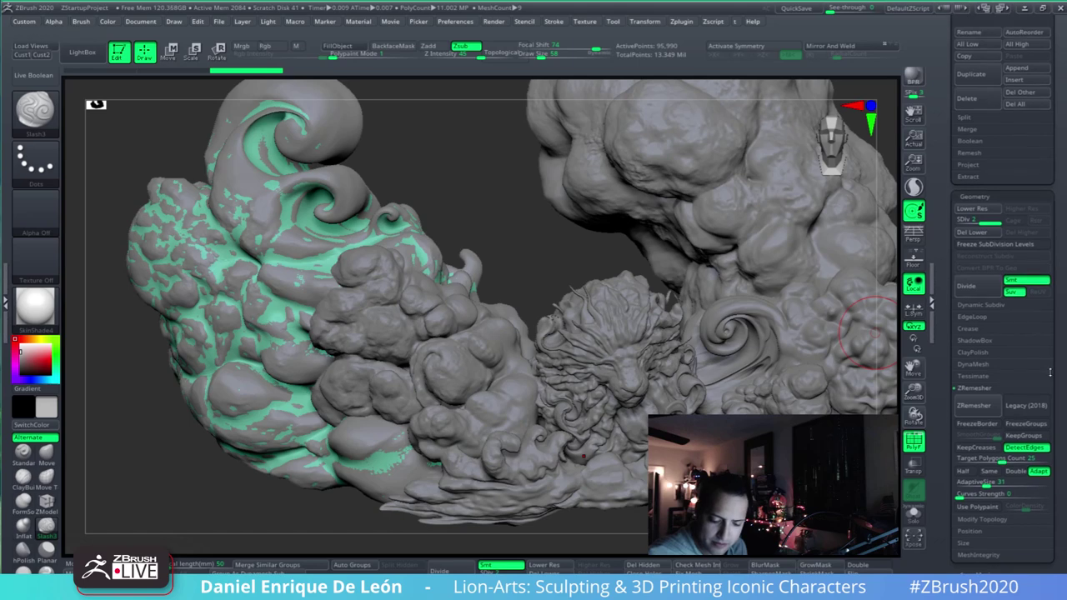
scroll(1060, 387, "down", 1)
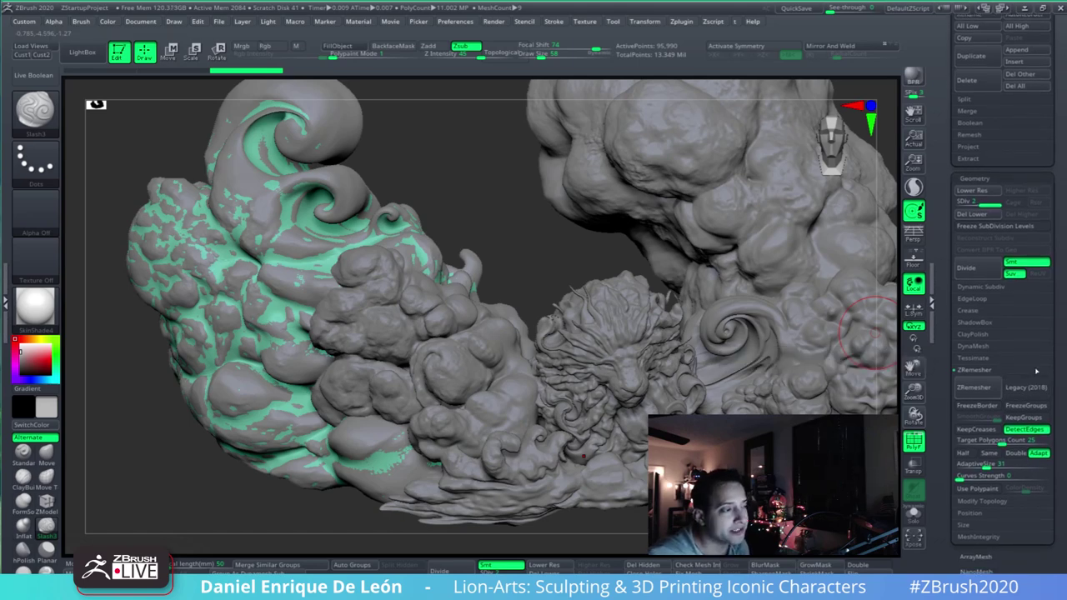
scroll(1061, 367, "down", 2)
scroll(1060, 367, "down", 3)
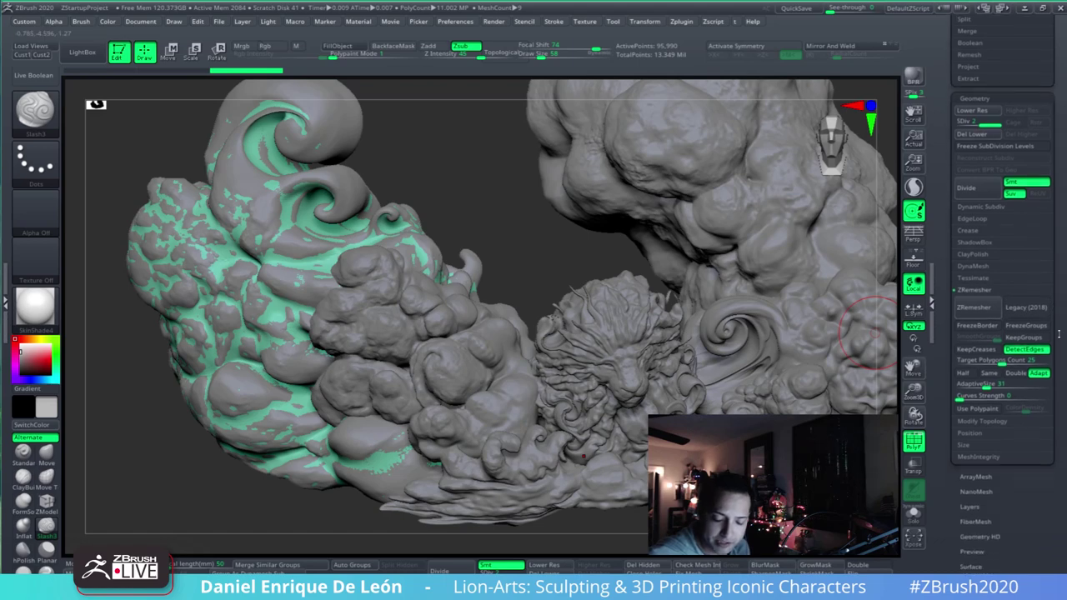
scroll(1060, 327, "up", 1)
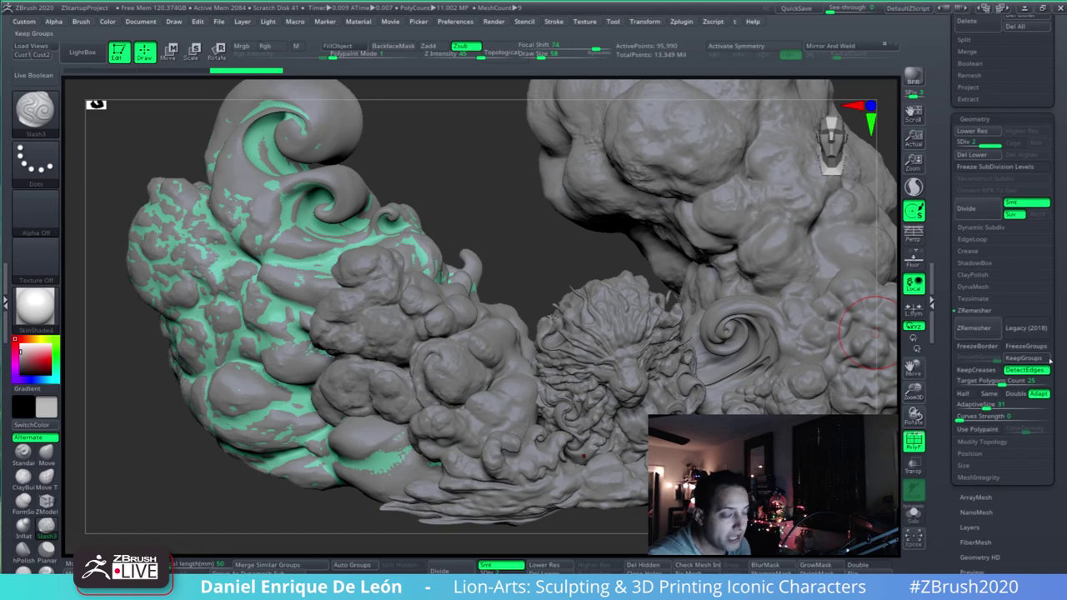
scroll(1062, 351, "down", 3)
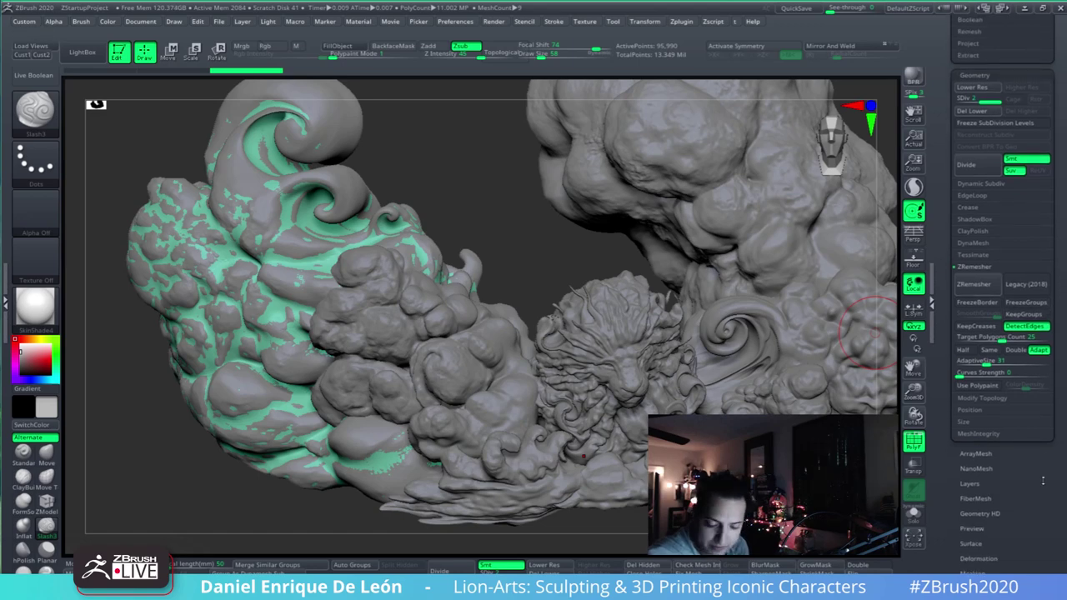
scroll(1048, 465, "down", 1)
scroll(1049, 464, "up", 10)
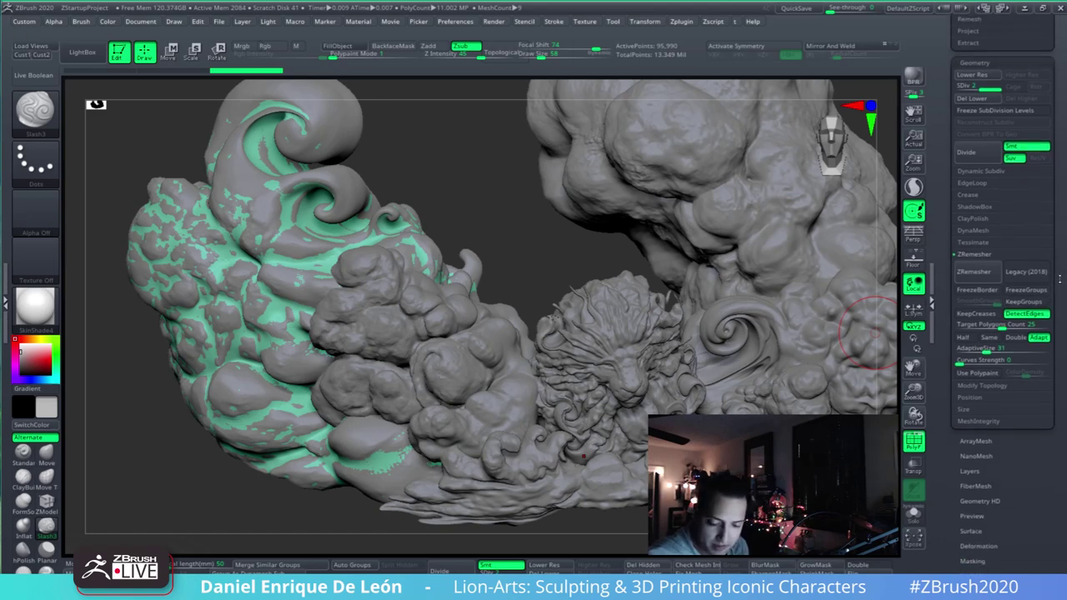
scroll(1064, 411, "up", 1)
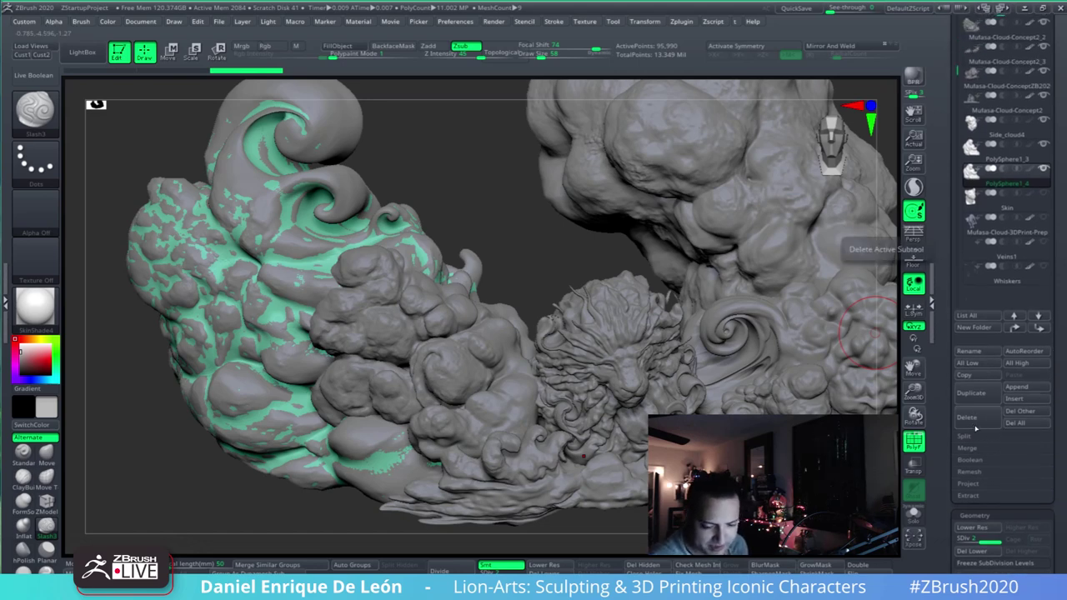
scroll(1057, 341, "down", 1)
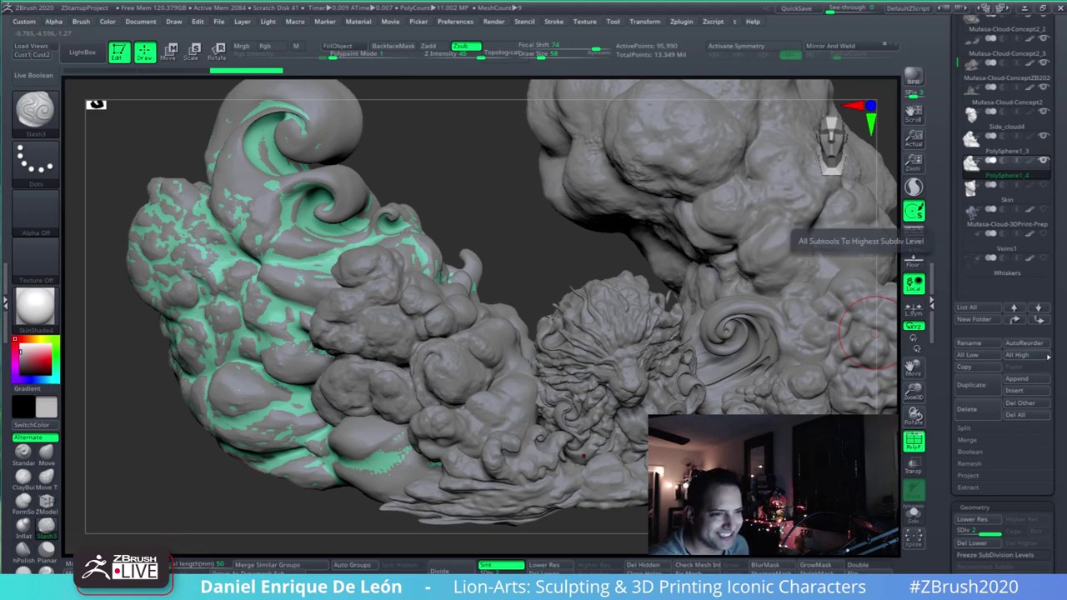
left_click_drag(1052, 374, 1061, 313)
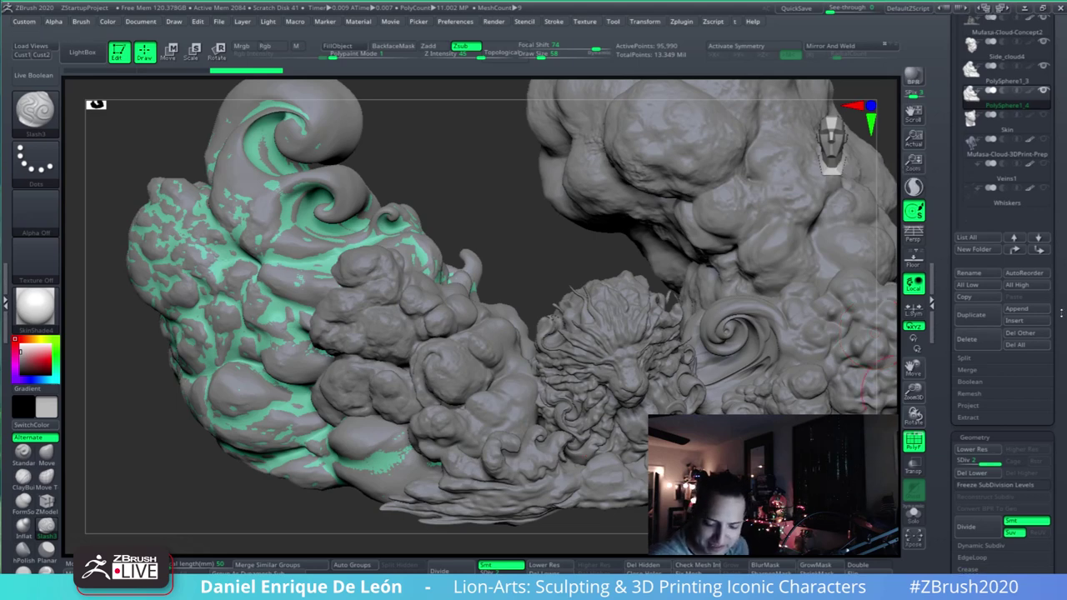
scroll(1061, 312, "down", 1)
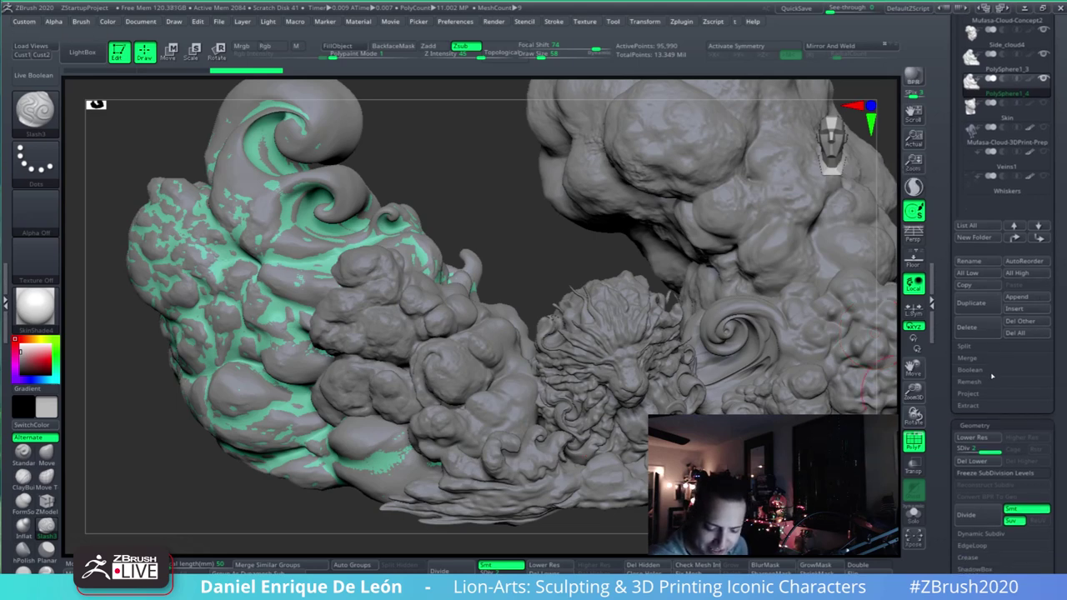
scroll(1060, 295, "up", 1)
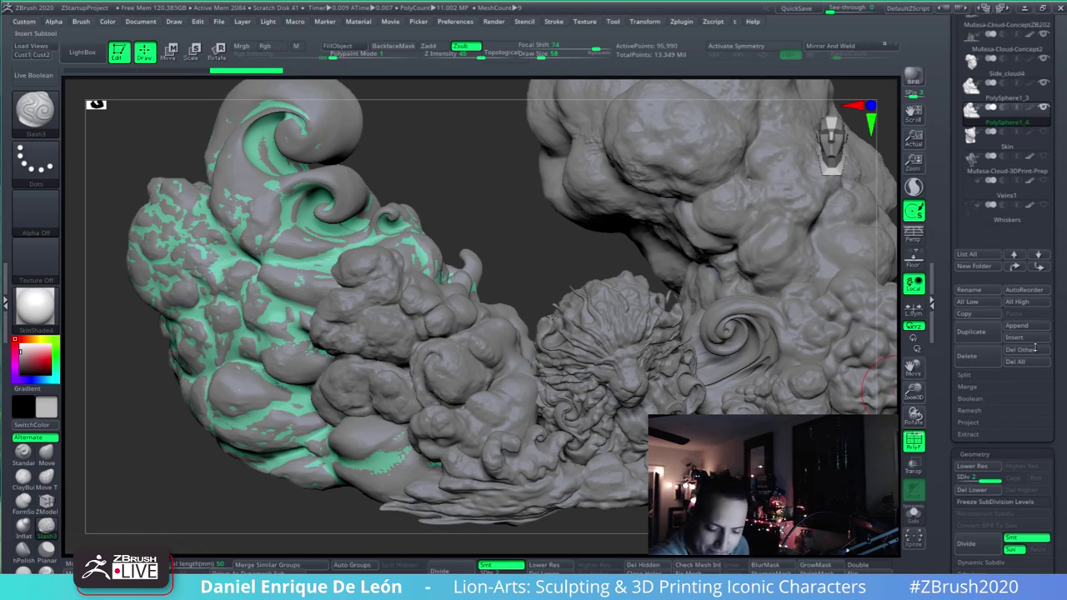
- Configure the subtool projection with Color off, Mean 13 and PA Blur 8
left_click_drag(1061, 282, 1045, 190)
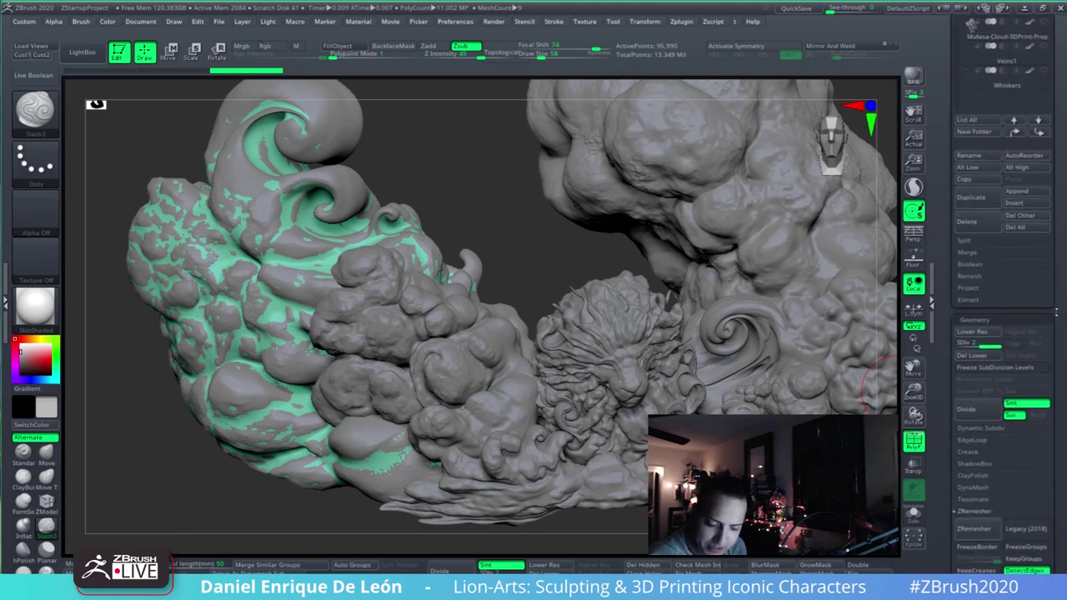
left_click(967, 287)
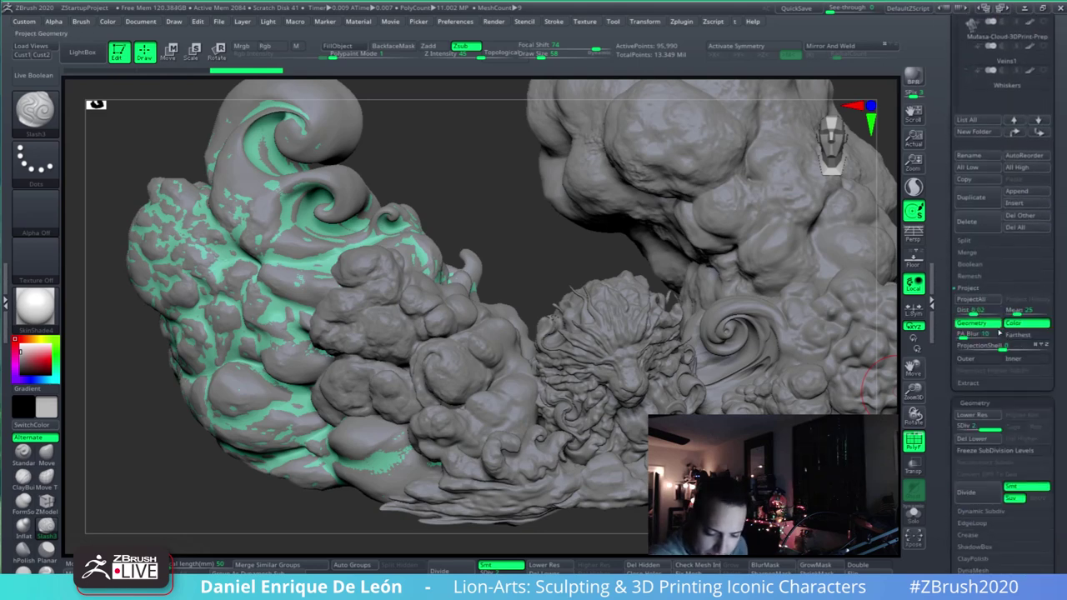
left_click(1026, 323)
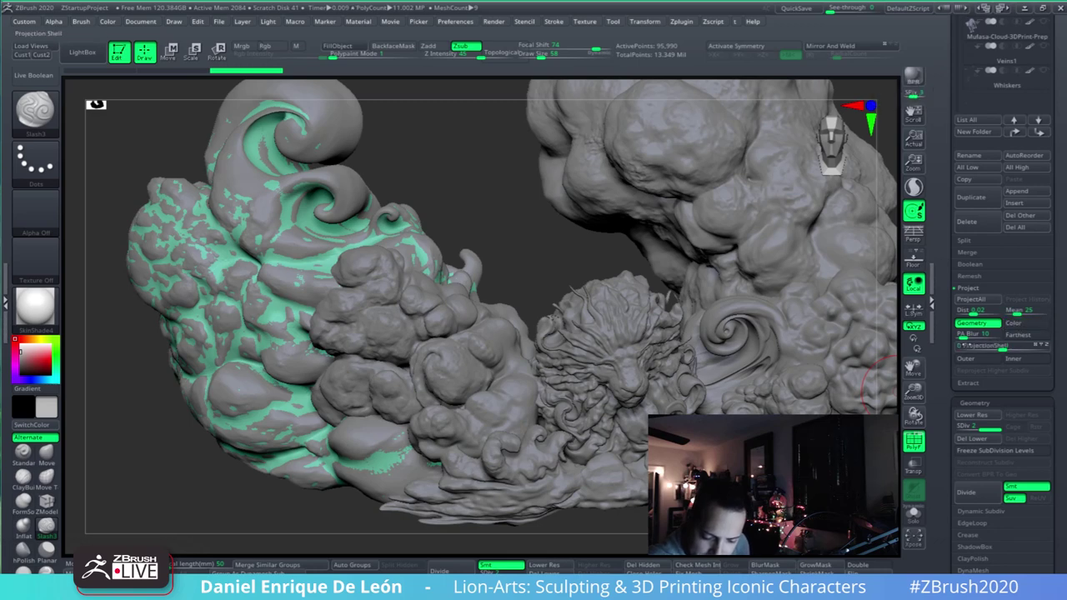
left_click(1012, 314)
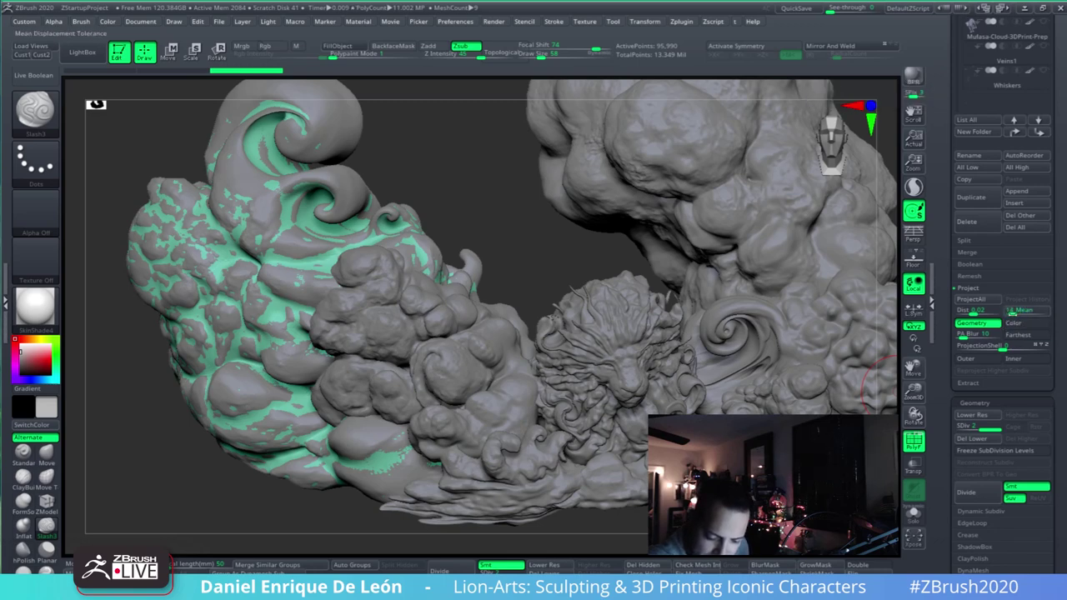
left_click(1012, 314)
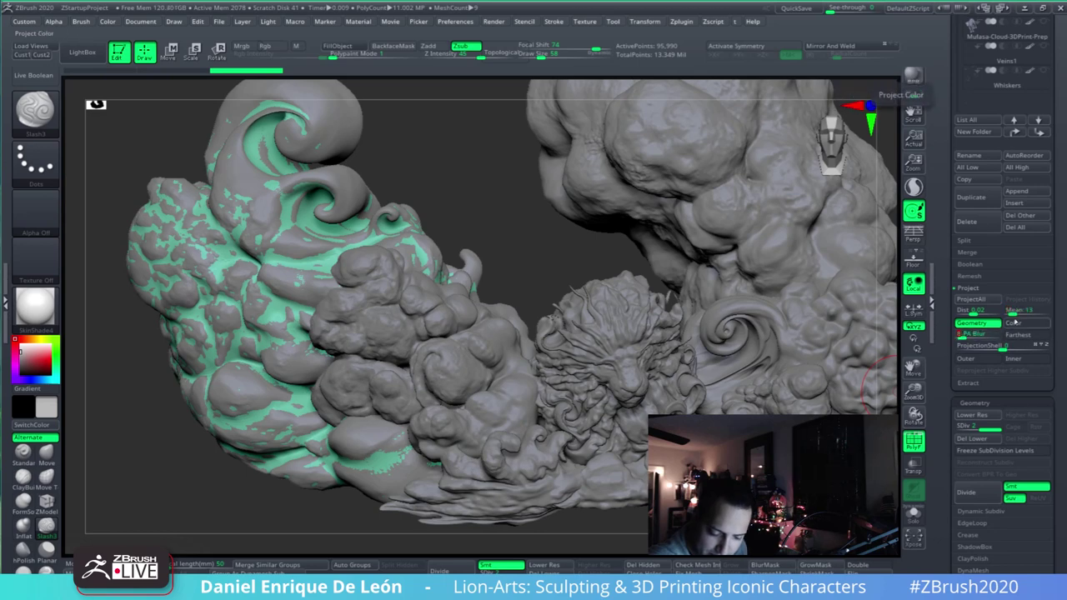
- Hide every subtool except the PolySphere1_3 and PolySphere1_4 clouds
left_click_drag(1062, 226, 1054, 375)
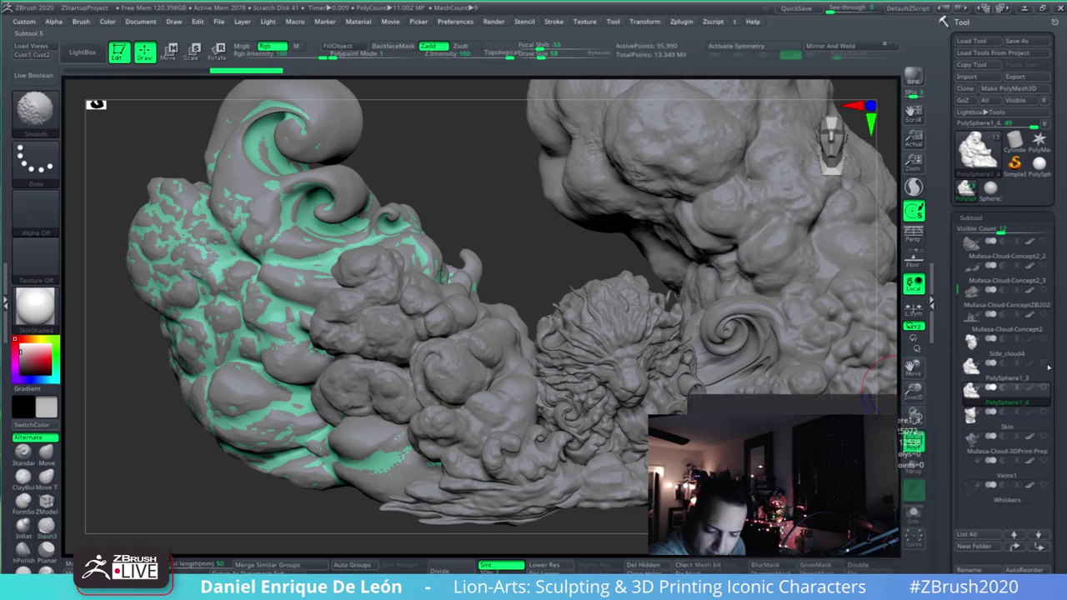
left_click(1043, 366, "shift")
left_click(1044, 368, "shift")
scroll(1057, 333, "down", 5)
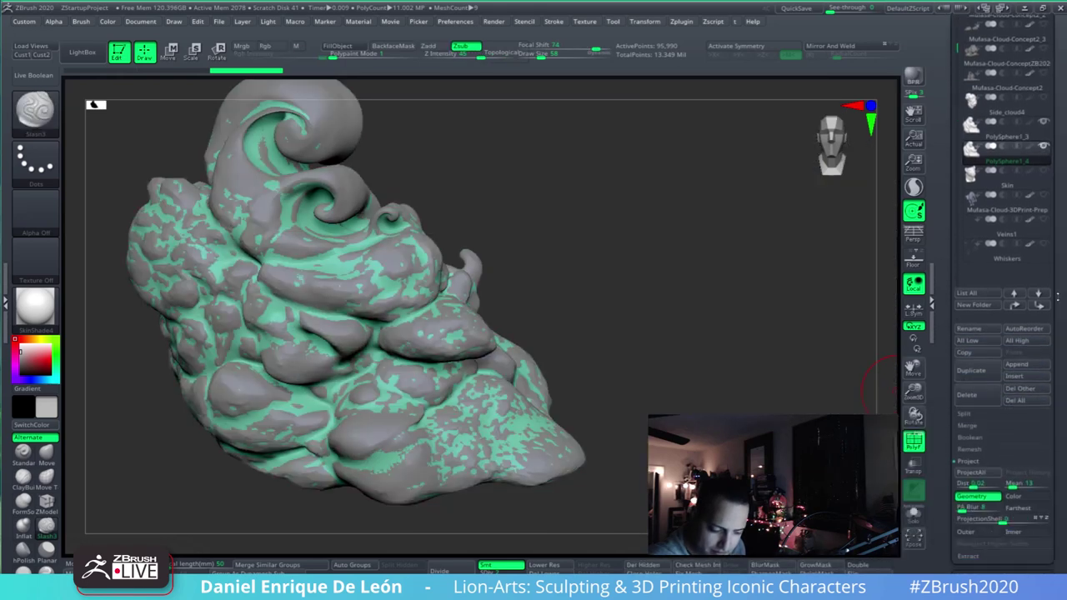
- Inspect the PolySphere1_4 cloud alone in Solo mode, returning to the view with both clouds shown
scroll(1057, 279, "up", 5)
left_click(915, 517)
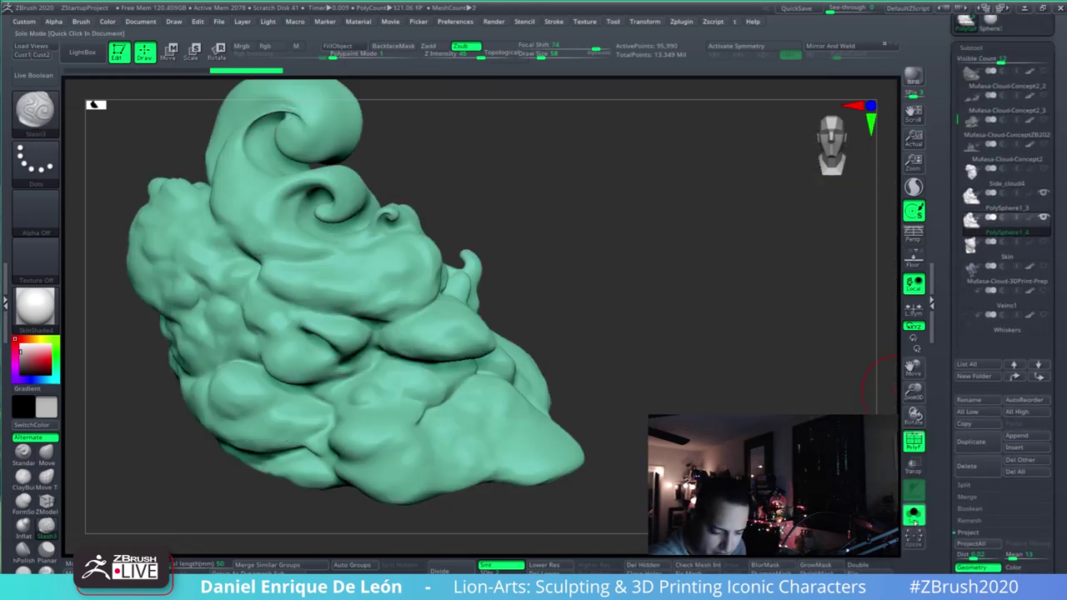
left_click(914, 517)
scroll(1000, 333, "down", 5)
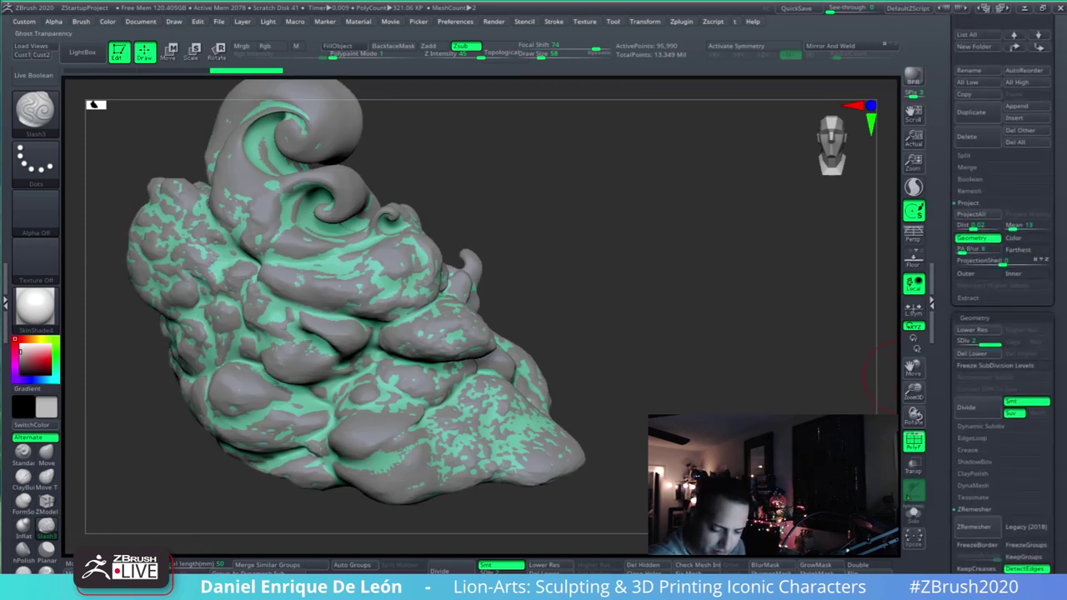
- Project the PolySphere1_3 cloud's sculpted detail onto the divided PolySphere1_4 duplicate with ProjectAll
left_click(914, 515)
left_click(914, 514)
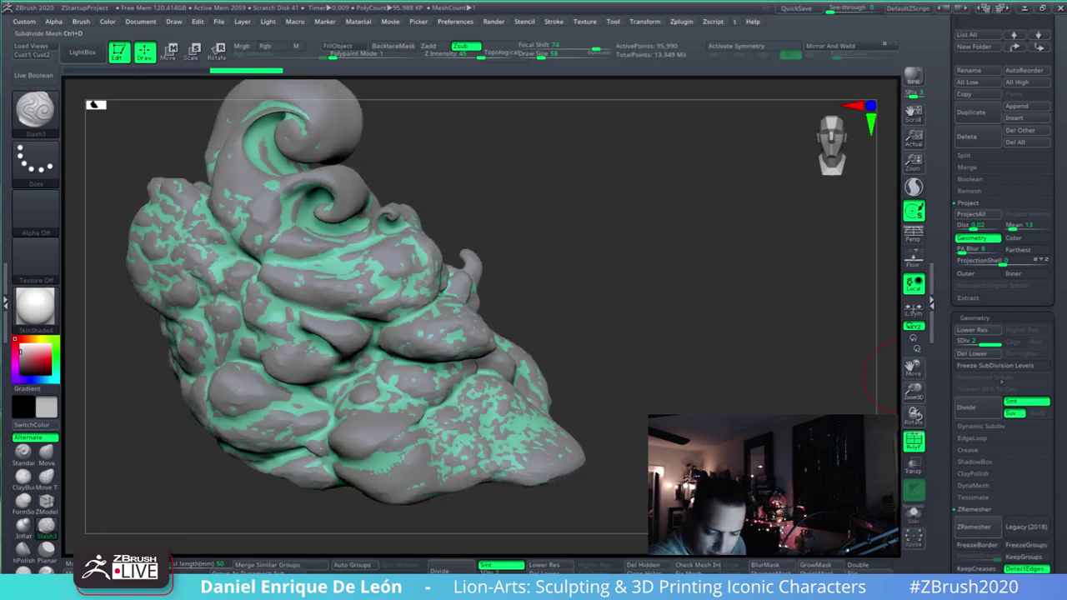
scroll(1017, 341, "down", 1)
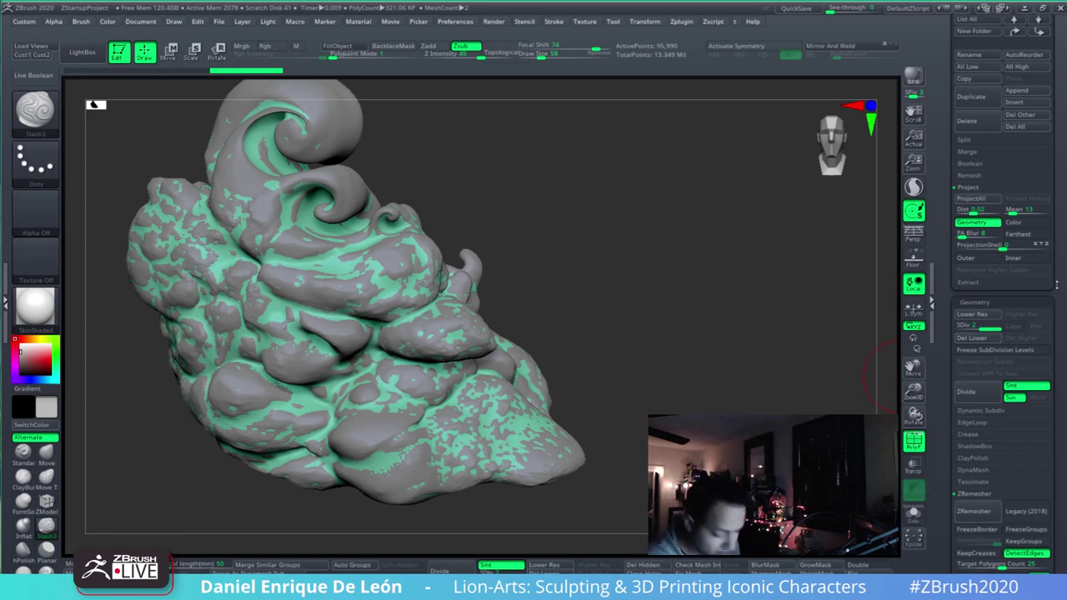
left_click_drag(1065, 286, 1056, 318)
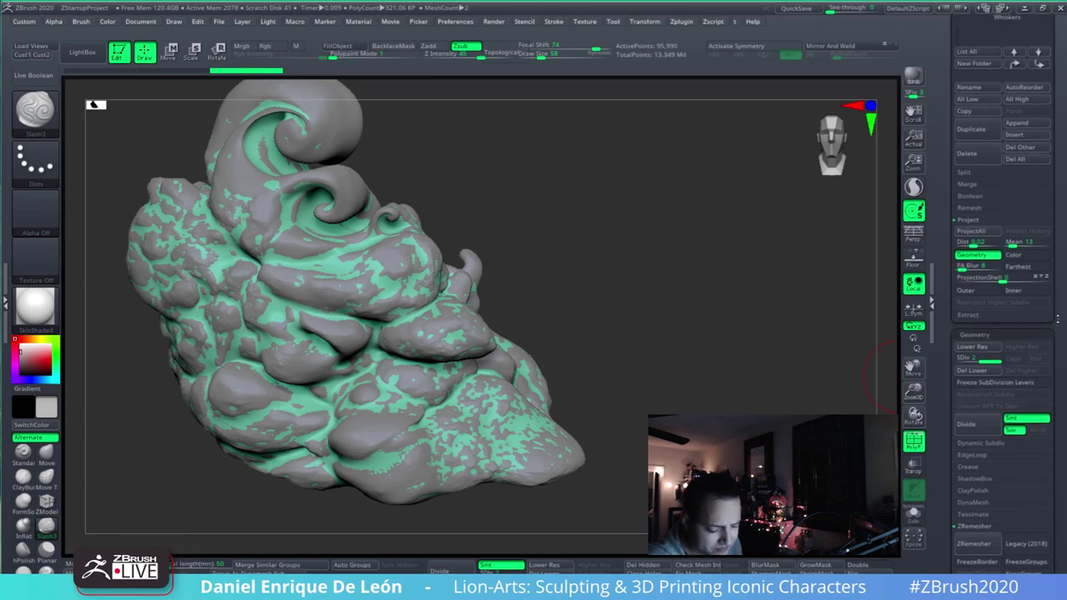
scroll(1060, 317, "down", 5)
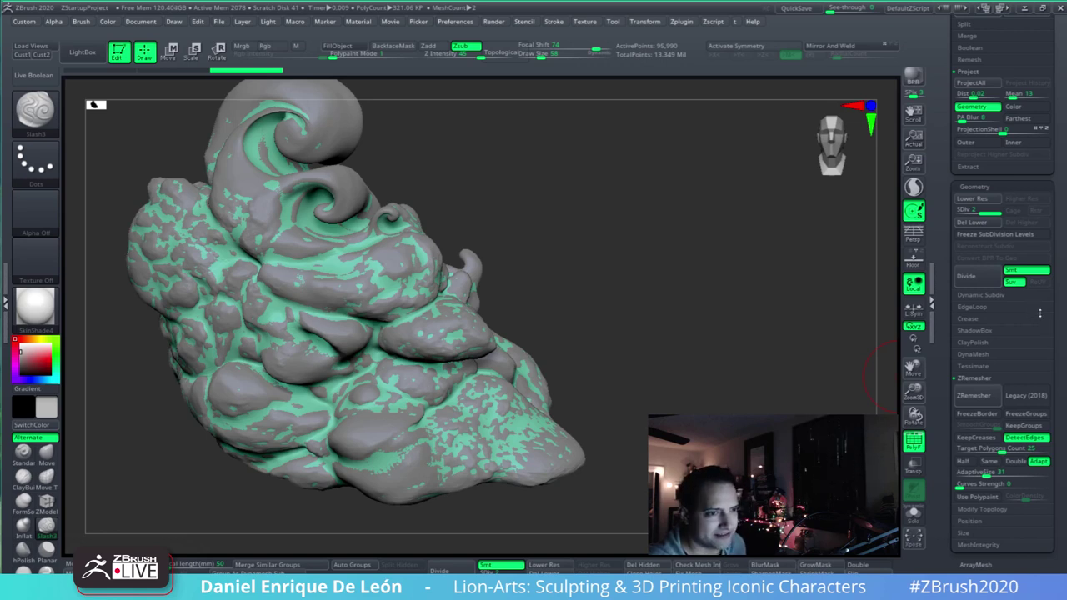
scroll(1047, 307, "down", 1)
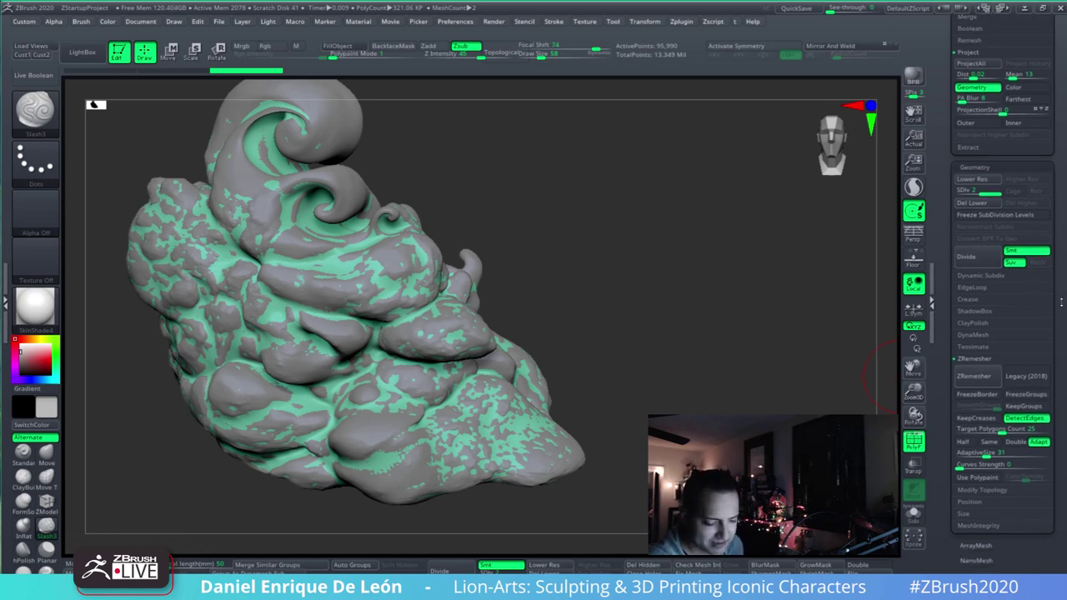
mouse_move(820, 385)
left_mouse_down()
mouse_move(833, 411)
mouse_move(818, 433)
mouse_move(864, 309)
left_mouse_up()
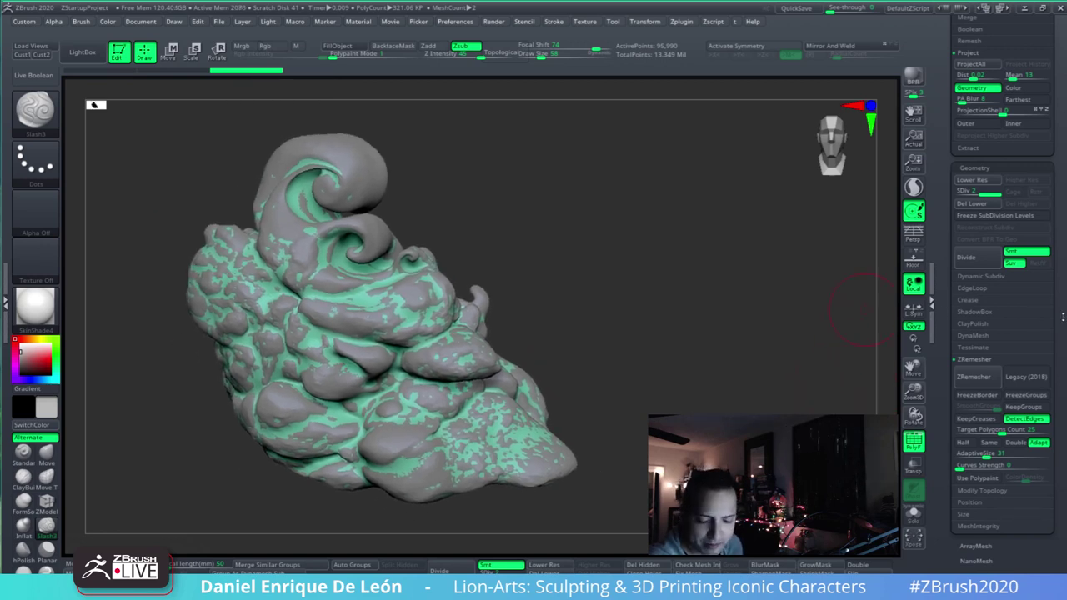
left_click_drag(1063, 317, 1061, 300)
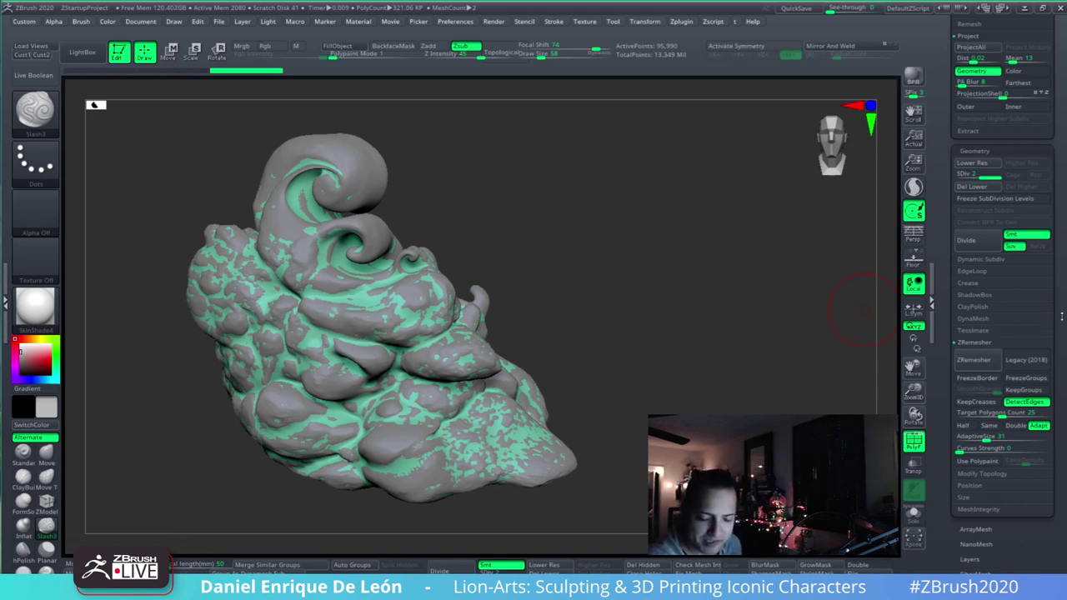
scroll(1037, 390, "up", 6)
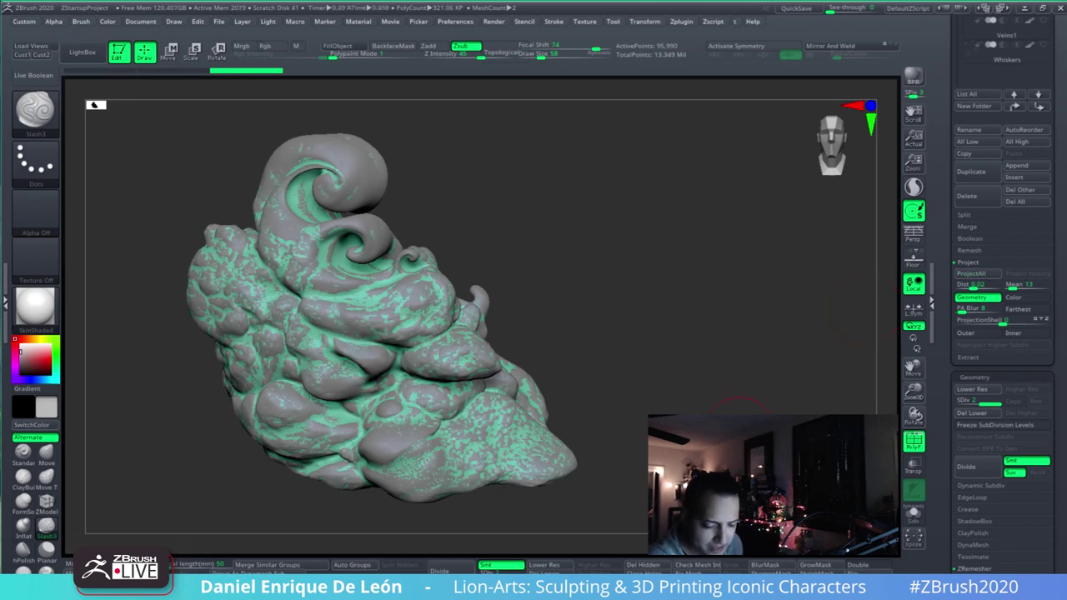
- Check the projected PolySphere1_4 cloud alone in Solo mode, then return to the view with both clouds shown
left_click(913, 514)
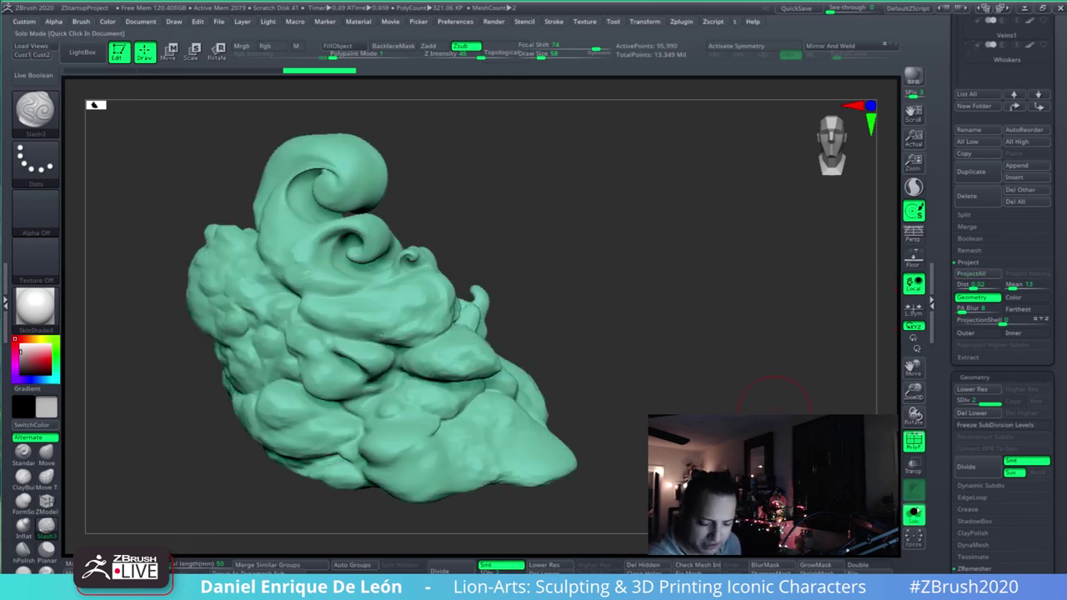
right_click_drag(492, 396, 638, 373, "alt")
mouse_move(565, 361)
right_mouse_down("ctrl")
mouse_move(588, 371)
mouse_move(572, 375)
mouse_move(600, 415)
mouse_move(654, 383)
mouse_move(658, 400)
mouse_move(636, 391)
mouse_move(615, 440)
mouse_move(603, 393)
right_mouse_up("ctrl")
left_click(922, 509)
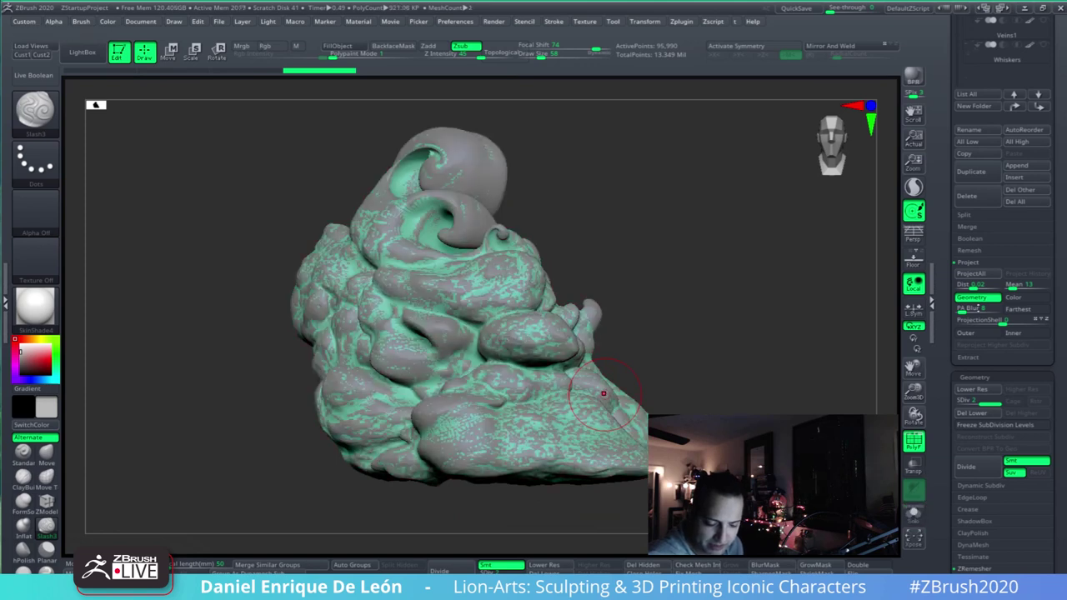
- Hide the original PolySphere1_3 cloud, select it and delete it from the subtools
scroll(1042, 327, "up", 5)
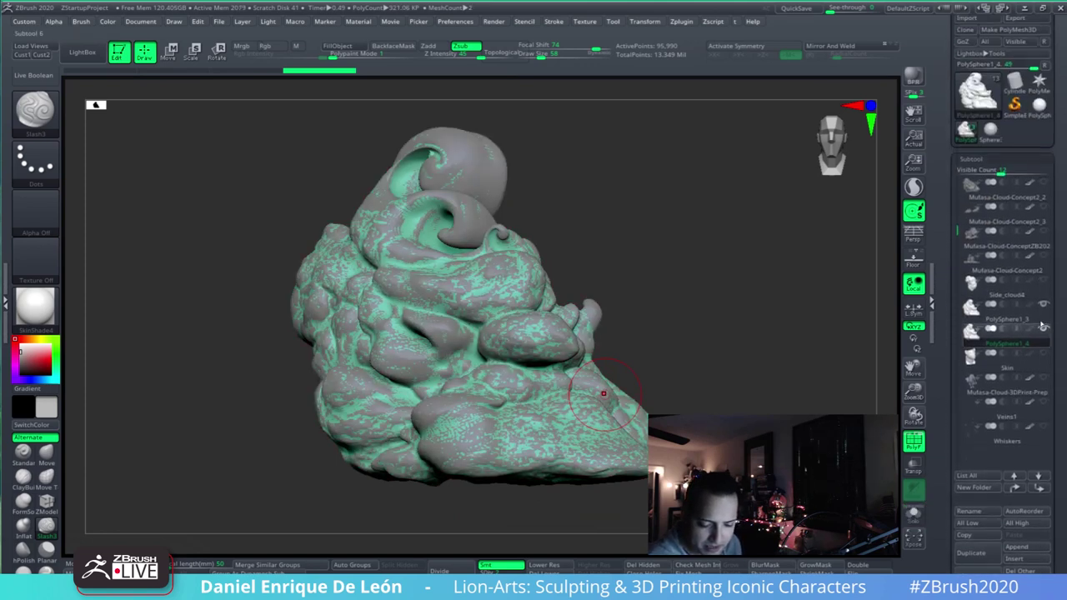
left_click(1047, 307)
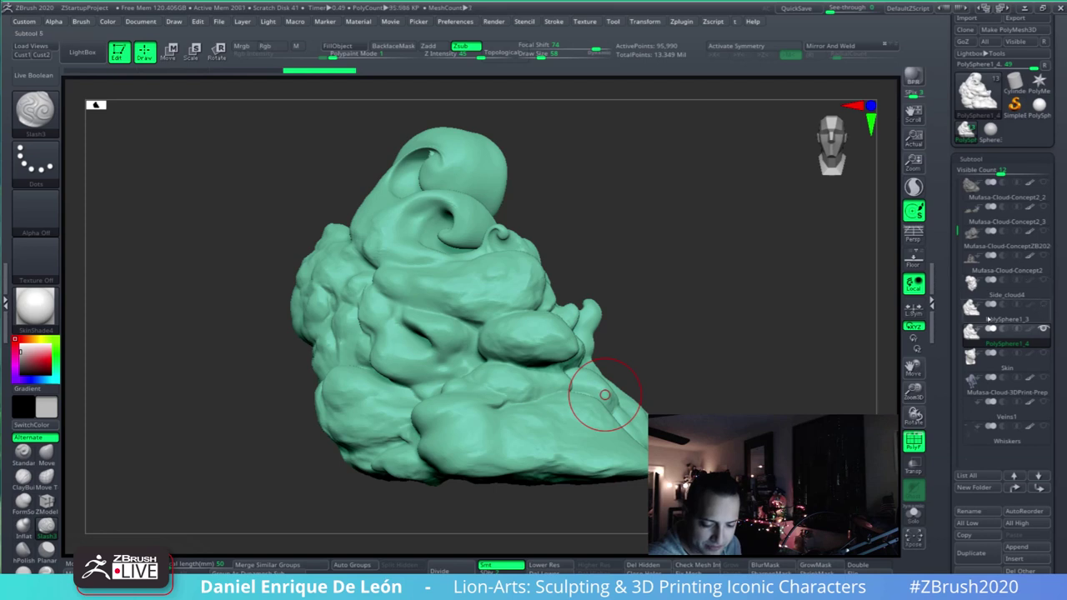
left_click(605, 394, "alt")
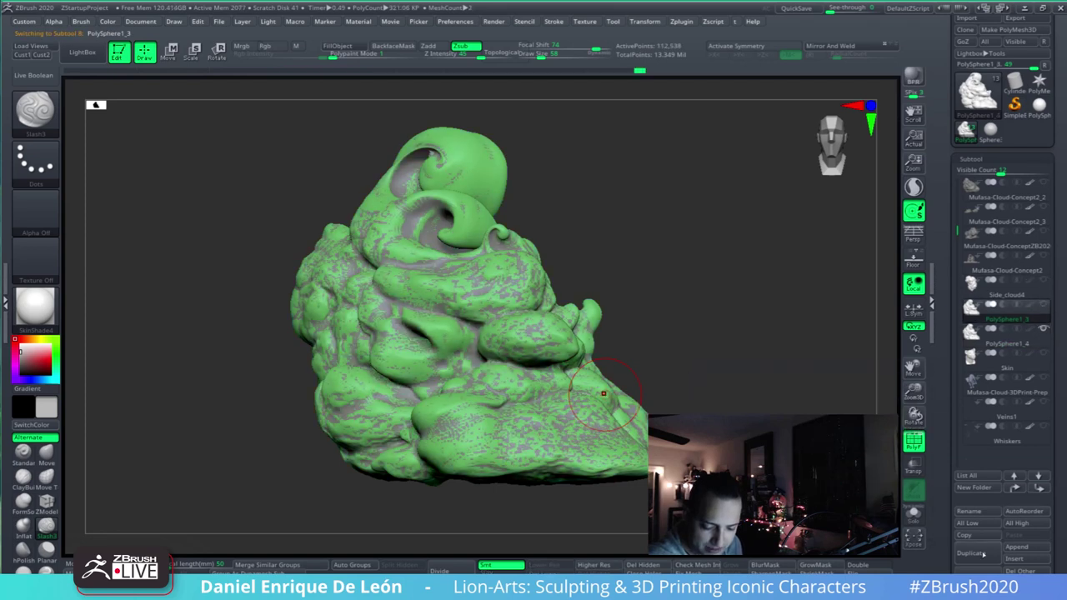
key("shift+f")
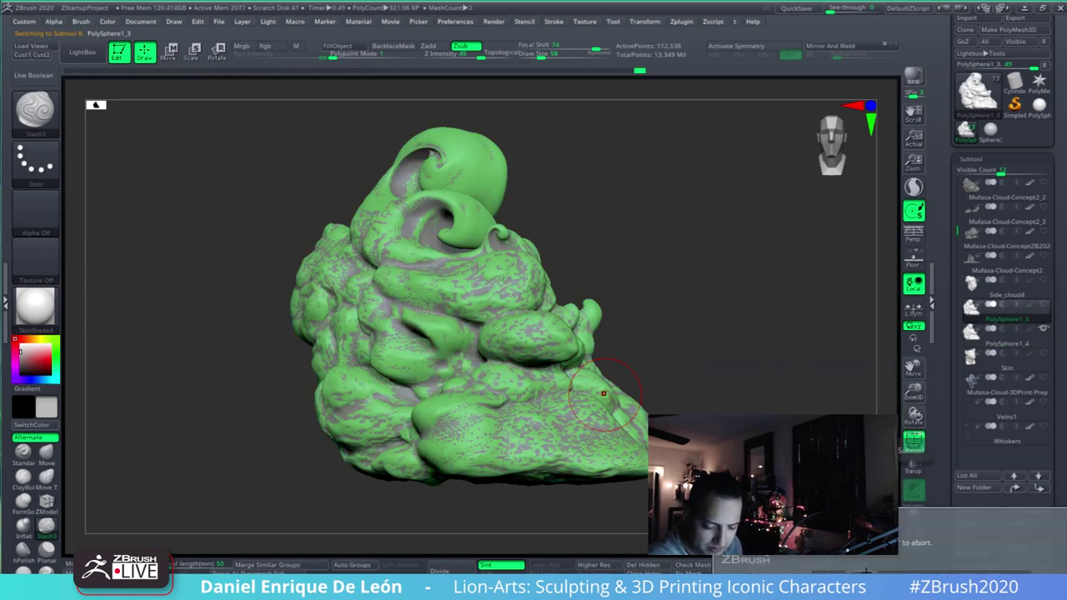
left_click(603, 394, "alt")
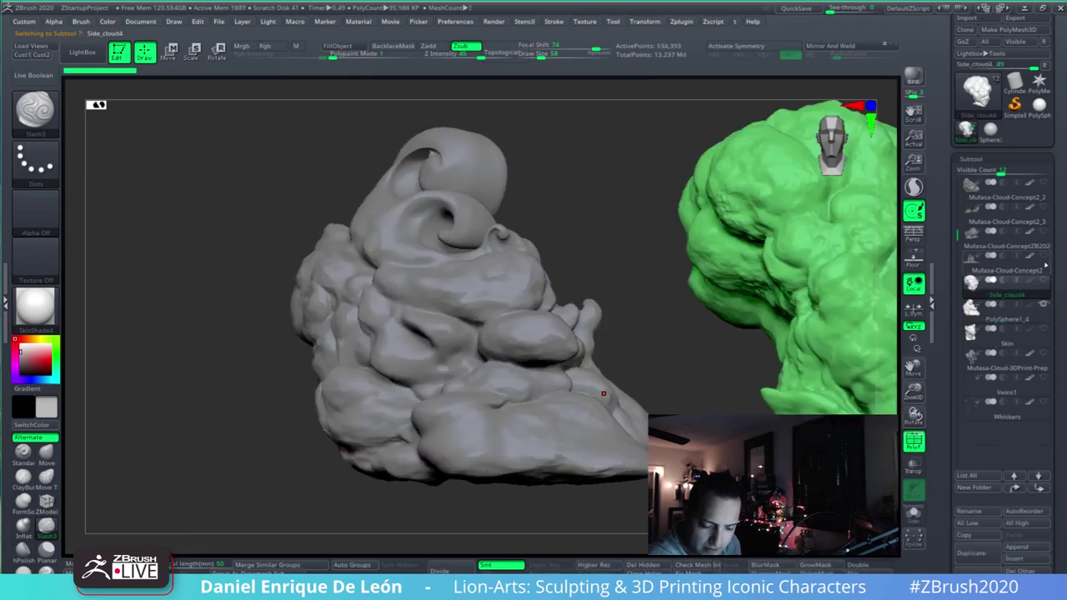
- Turn visibility back on for Side_cloud4 and the Mufasa-Cloud-Concept subtools, including the lion head
left_click(1043, 207)
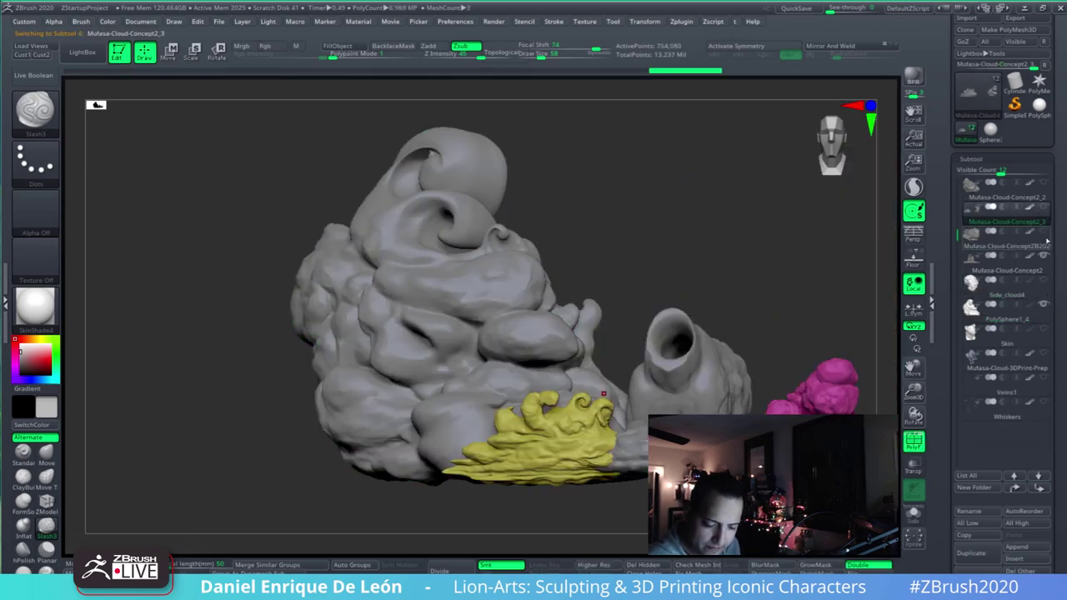
left_click(1043, 197)
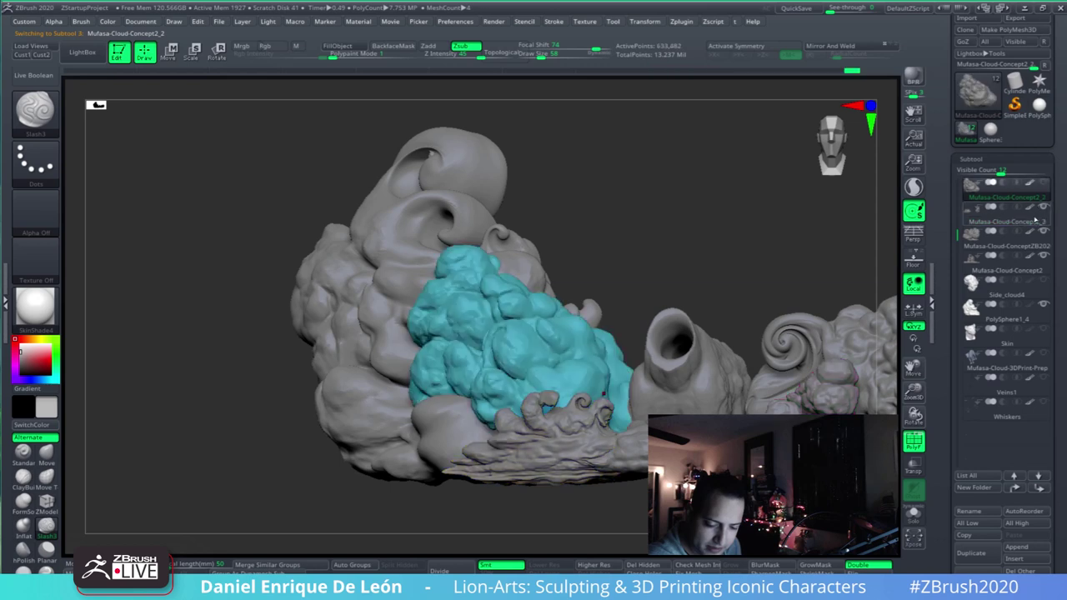
left_click(1043, 303)
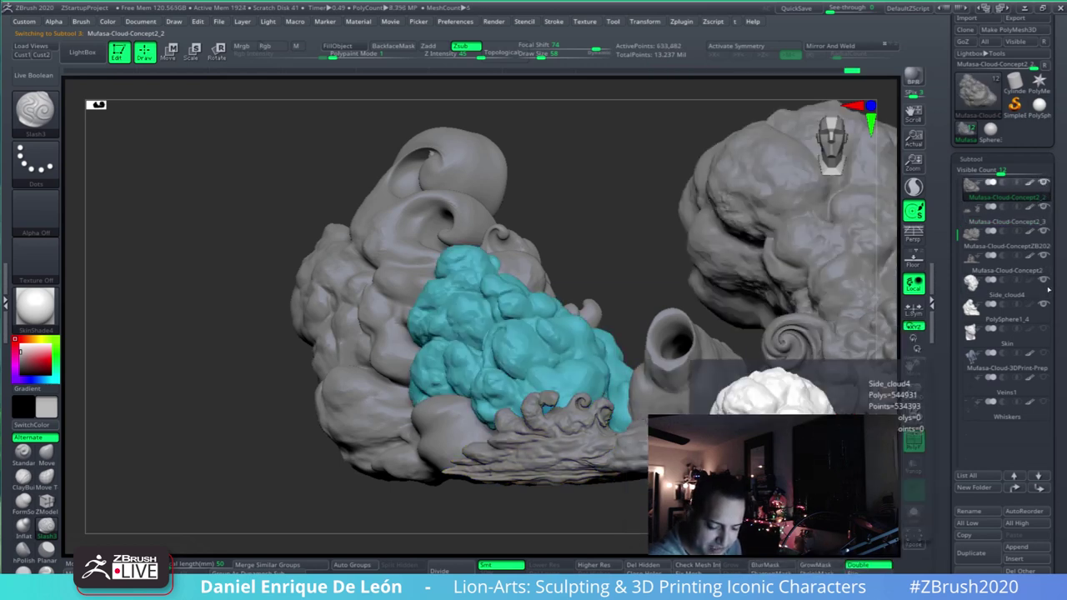
scroll(1008, 250, "up", 2)
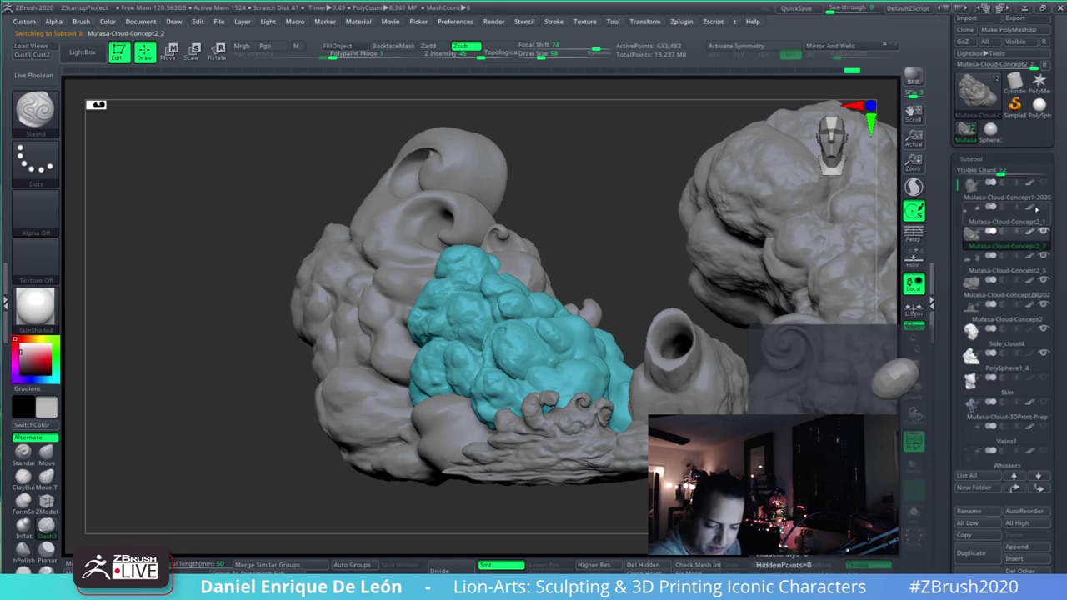
left_click(1040, 193)
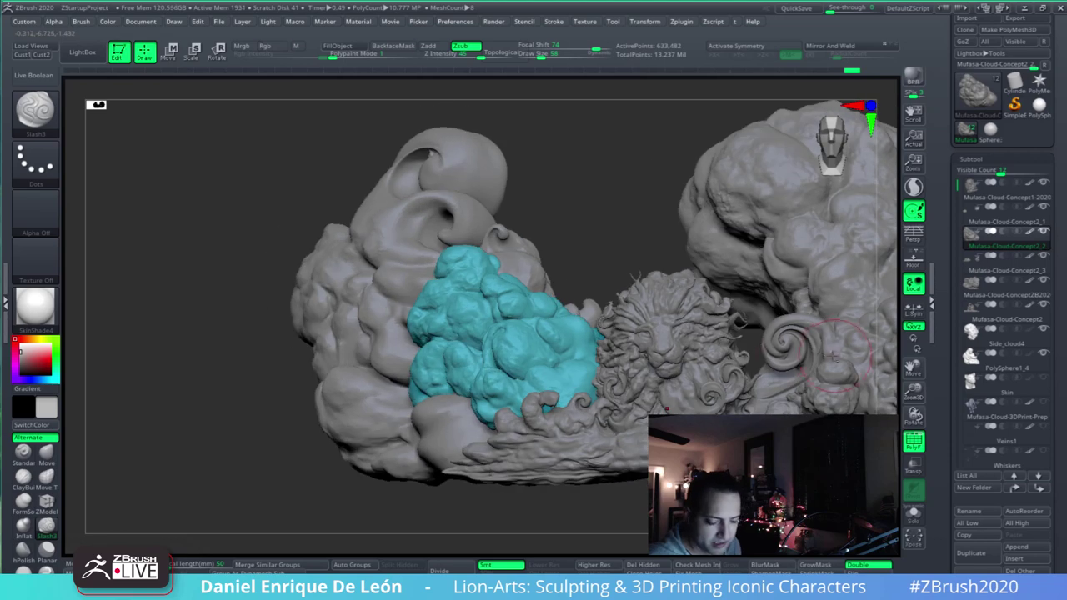
- Examine the assembled scene around the lion head, selecting the Side_cloud4 and Mufasa-Cloud-Concept2 subtools one after another to identify their pieces
right_click_drag(833, 357, 714, 385, "alt")
right_click_drag(748, 343, 771, 375)
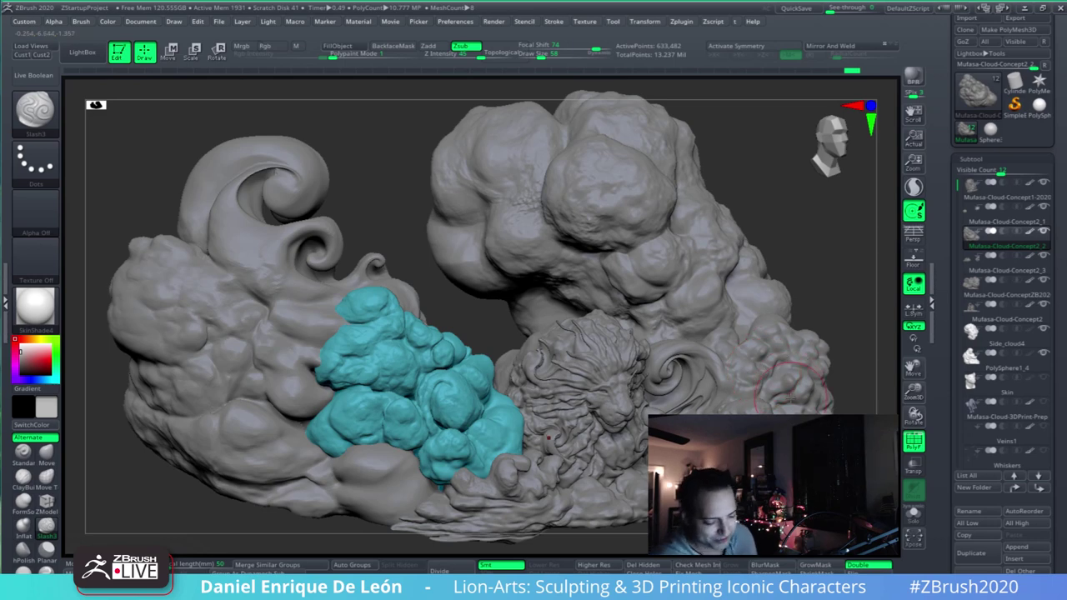
mouse_move(767, 379)
right_mouse_down()
mouse_move(796, 399)
mouse_move(762, 366)
right_mouse_up()
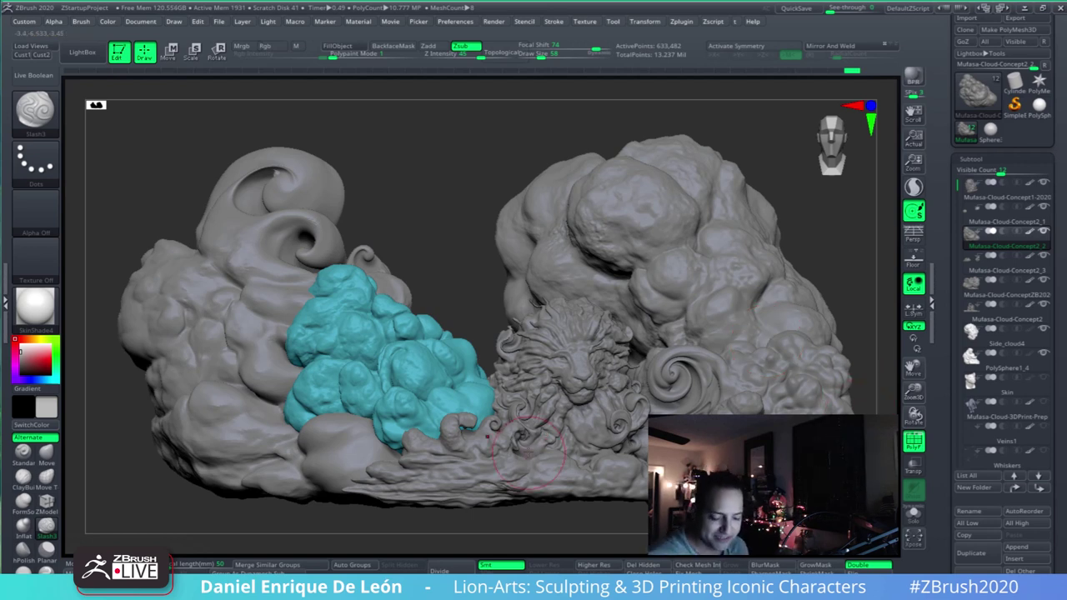
right_click_drag(526, 450, 737, 379)
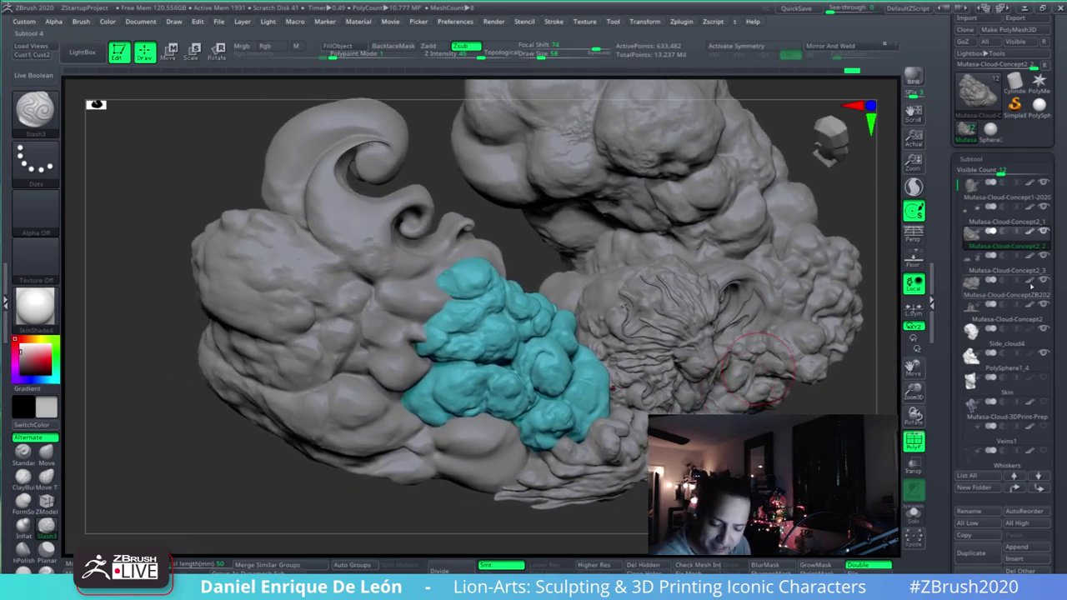
mouse_move(992, 342)
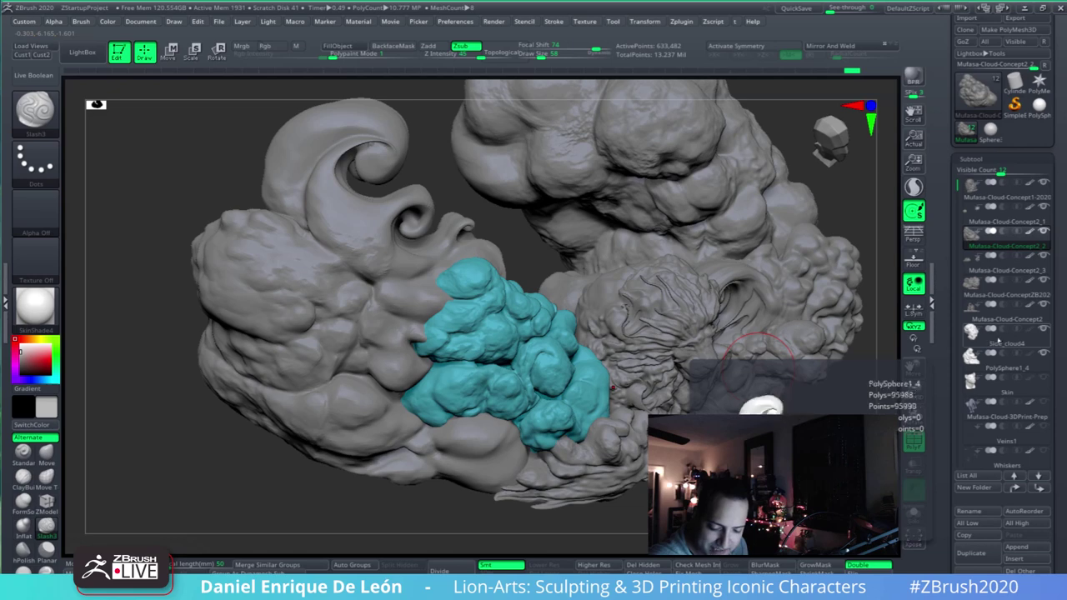
mouse_move(977, 301)
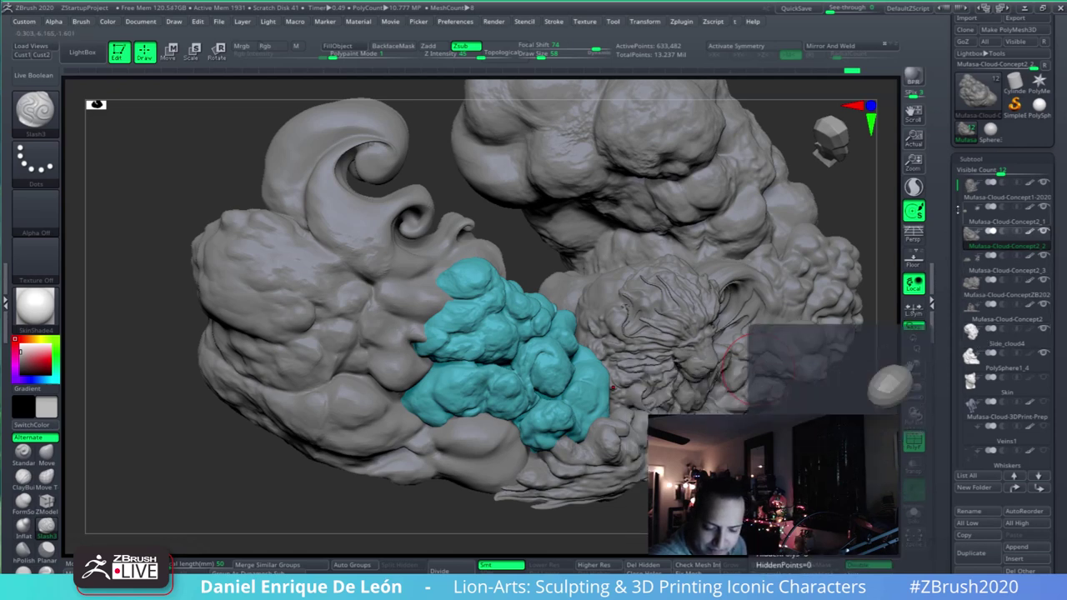
left_click_drag(957, 199, 953, 231)
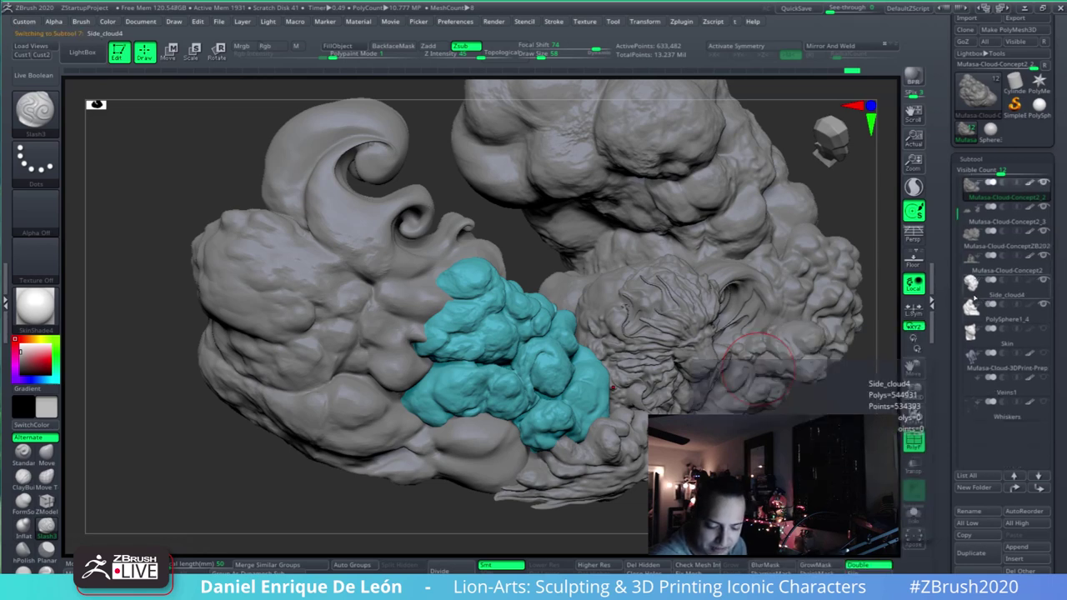
left_click(973, 282)
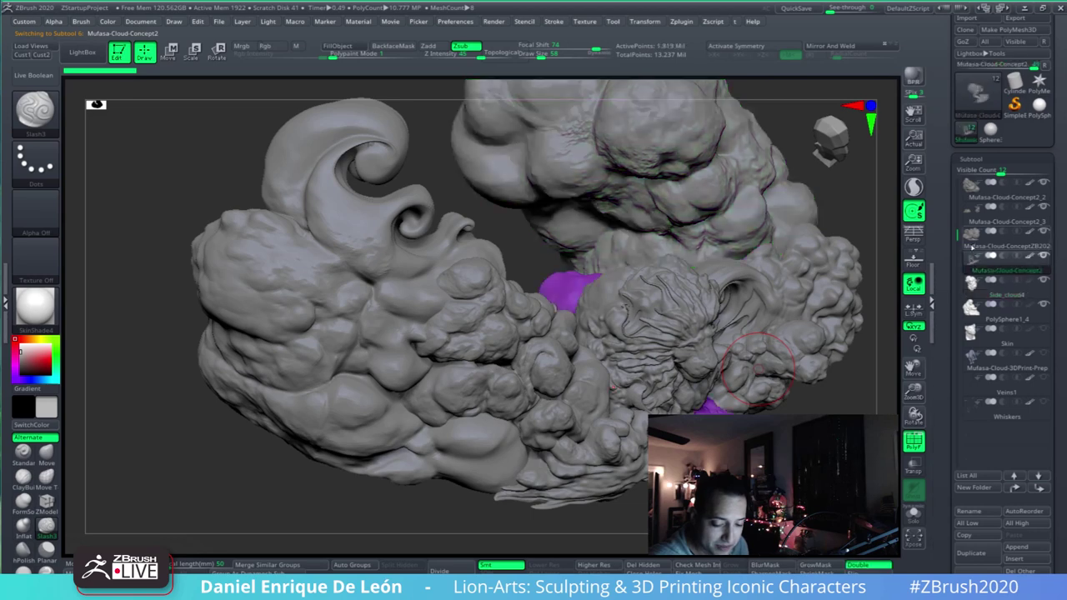
left_click(971, 241)
left_click(969, 215)
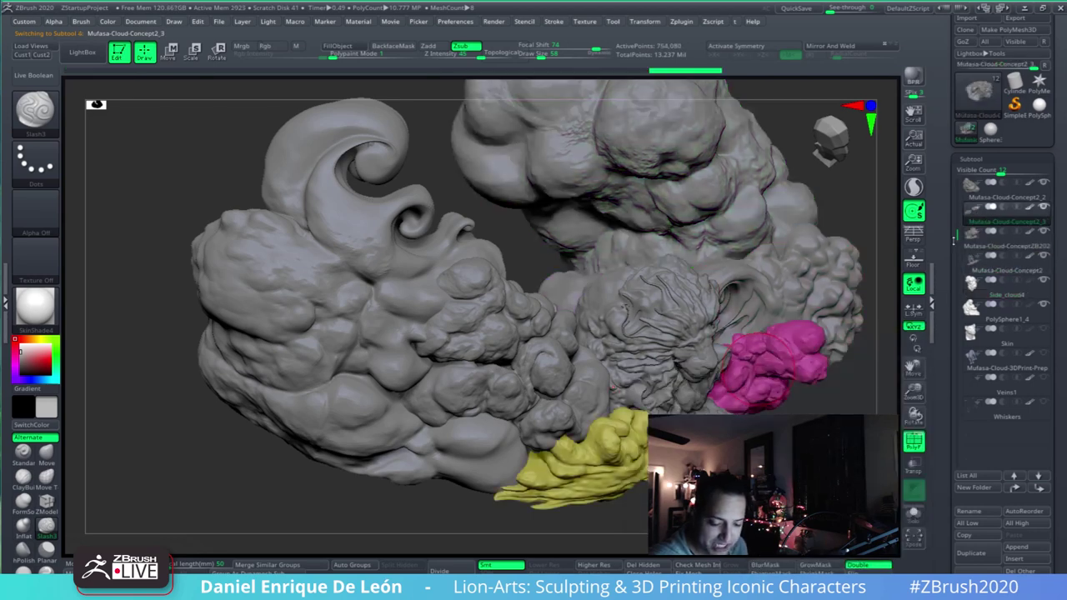
scroll(983, 257, "up", 1)
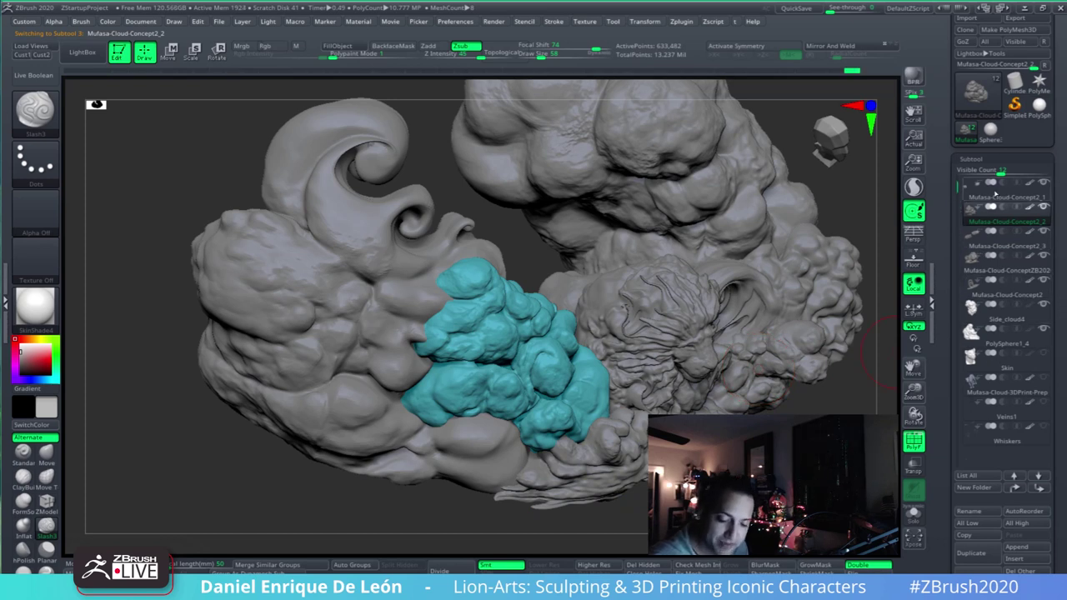
left_click(985, 204)
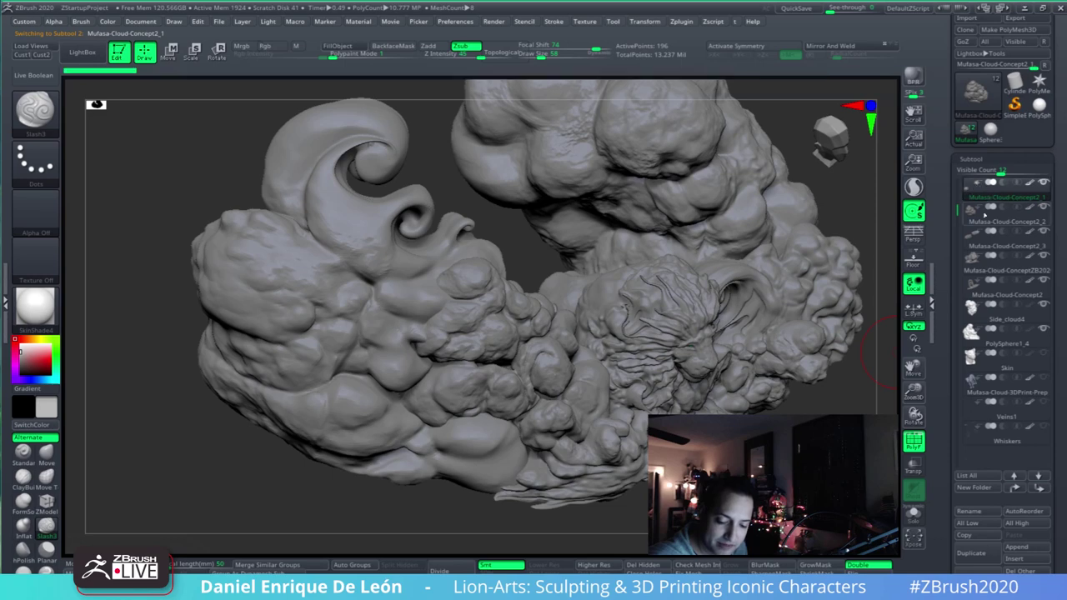
- Select the PolySphere1_4 cloud on the model and switch to the Standard brush with the Spray stroke
left_click_drag(854, 362, 728, 380)
left_click(316, 411, "alt")
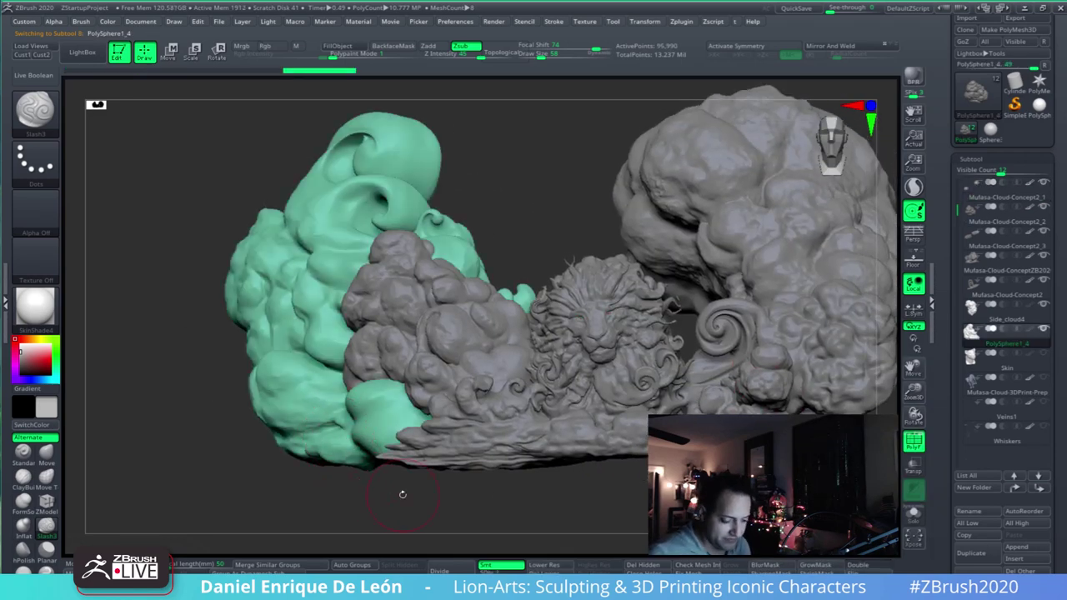
right_click_drag(387, 381, 454, 384, "alt")
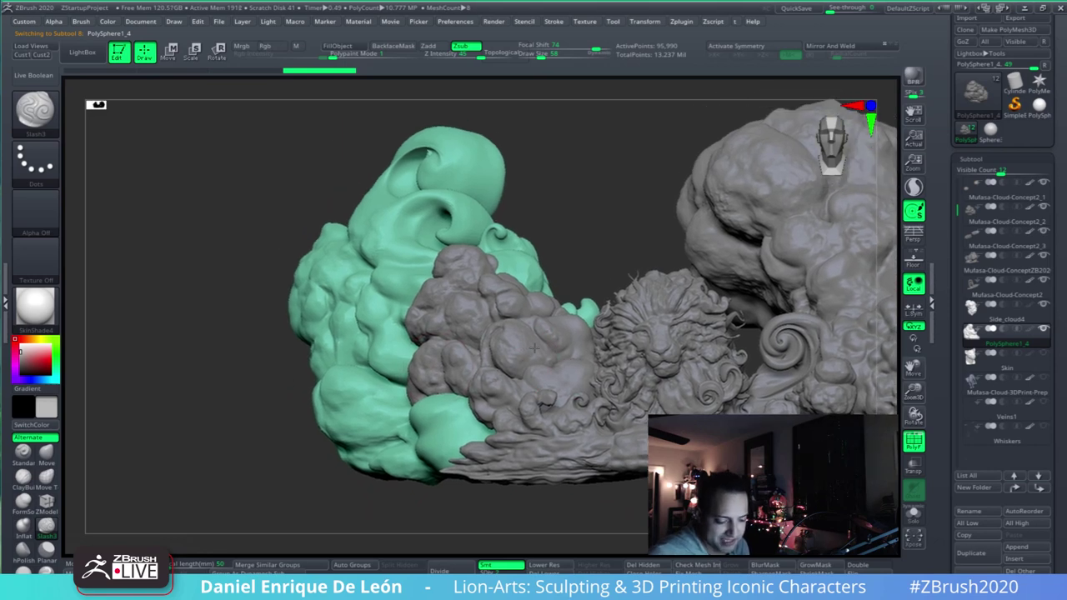
right_click_drag(517, 363, 596, 368)
right_click_drag(456, 323, 600, 373, "alt")
left_click(22, 451)
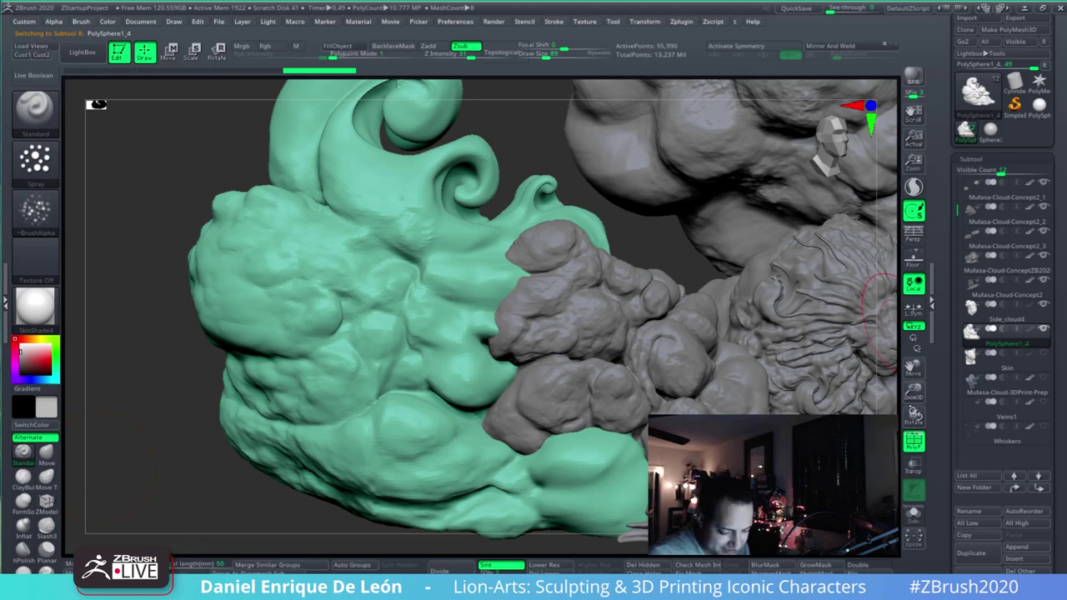
- Check the cloud's polyframe and divide its mesh twice to subdivision level 4
key("shift+f")
key("shift+f")
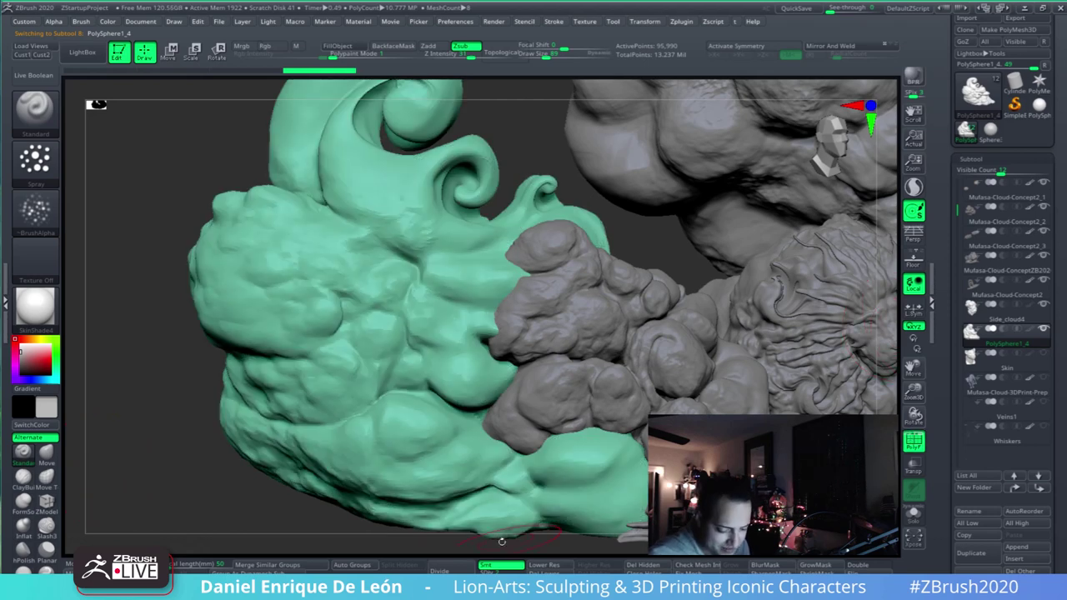
left_click(468, 571)
left_click(467, 571)
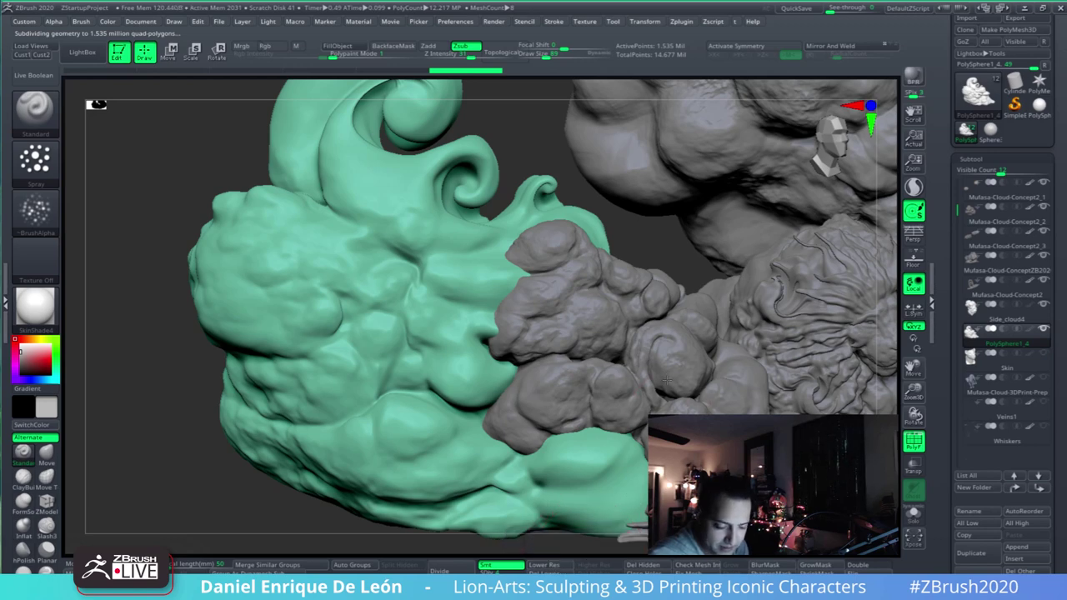
- With the Move Topological brush at draw size 143, pull the PolySphere1_4 cloud's inner edge toward the smaller cloud in front of it
right_click_drag(666, 380, 679, 317)
right_click_drag(647, 355, 642, 323)
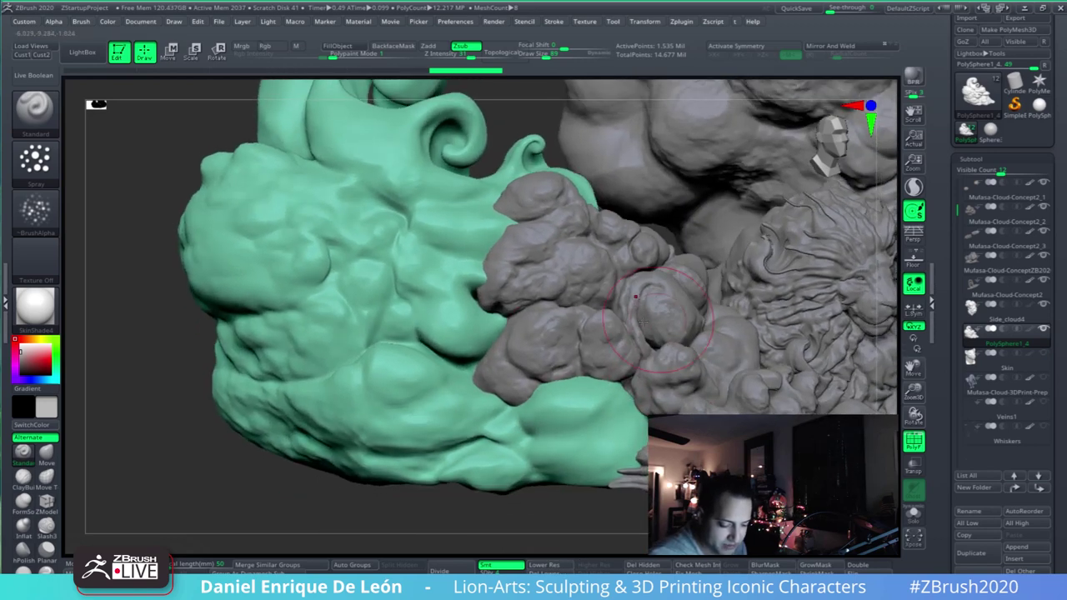
left_click(46, 476)
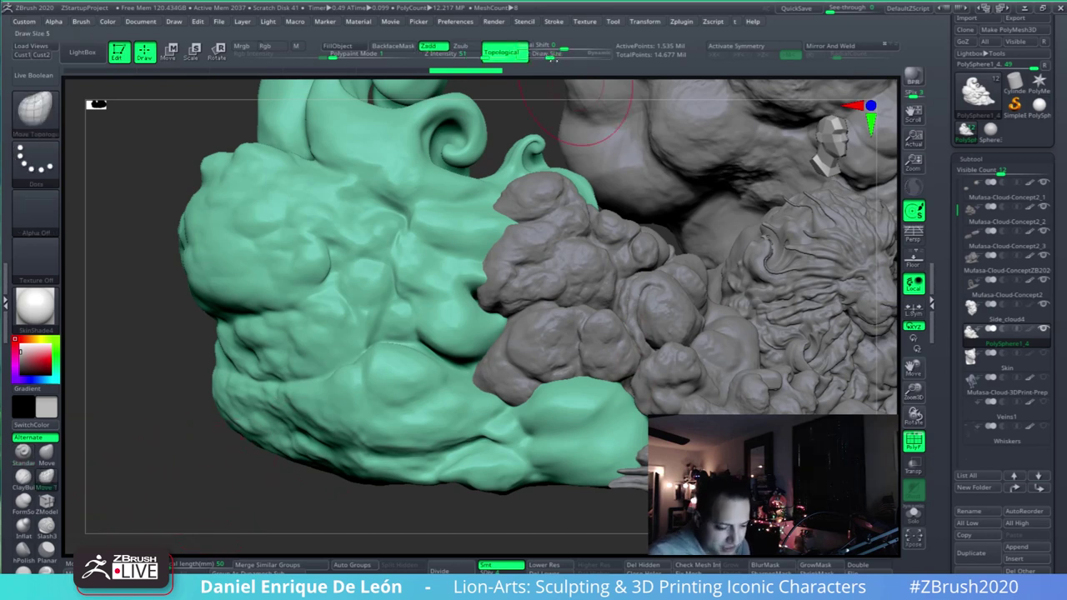
left_click_drag(550, 58, 557, 58)
left_click_drag(491, 325, 488, 344)
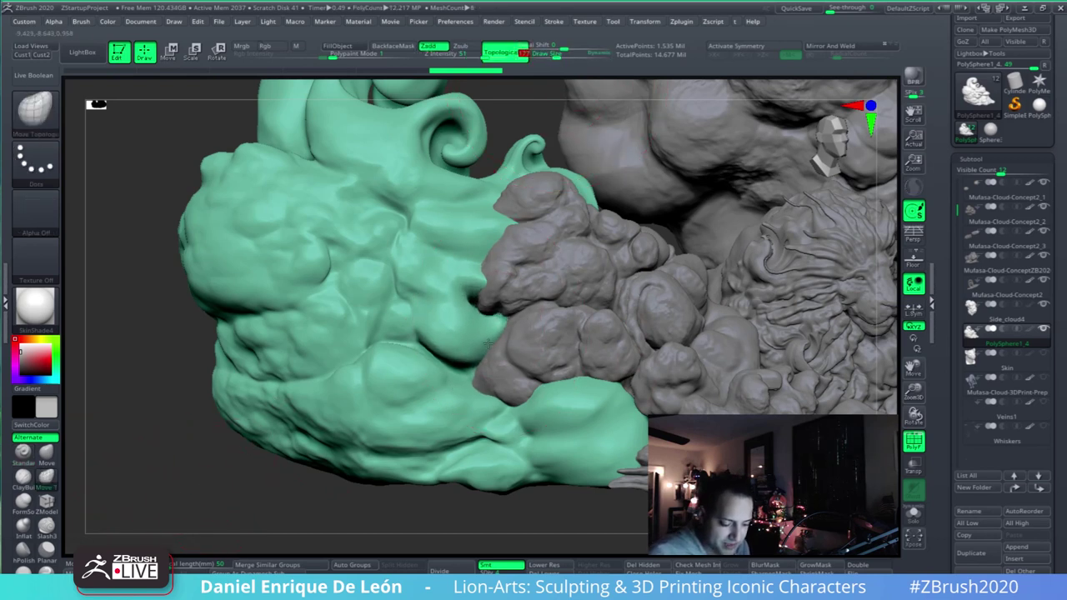
left_click_drag(556, 57, 552, 57)
mouse_move(460, 298)
left_mouse_down()
mouse_move(476, 314)
mouse_move(498, 308)
left_mouse_up()
left_click_drag(553, 57, 552, 57)
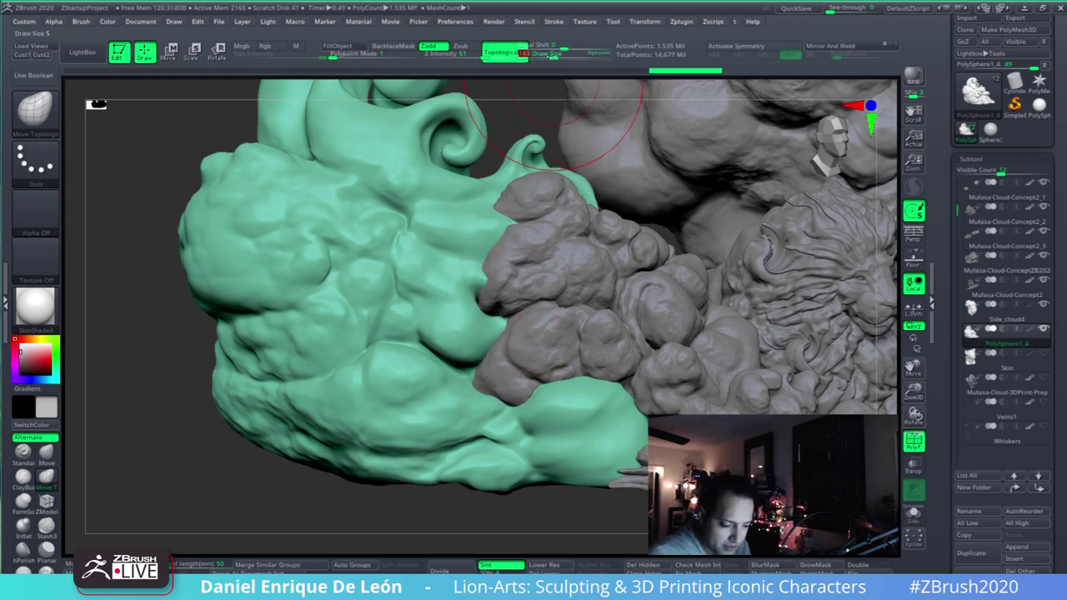
left_click_drag(464, 377, 500, 362)
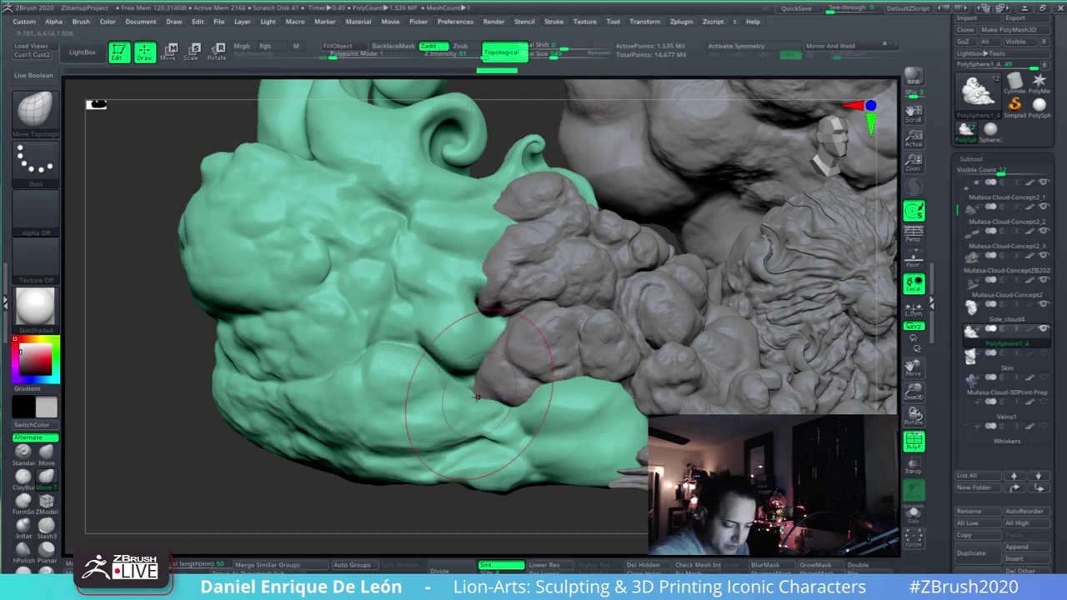
left_click_drag(471, 399, 504, 404)
- Smooth and nudge the bulges across the front of the PolySphere1_4 cloud
right_click_drag(516, 400, 508, 426)
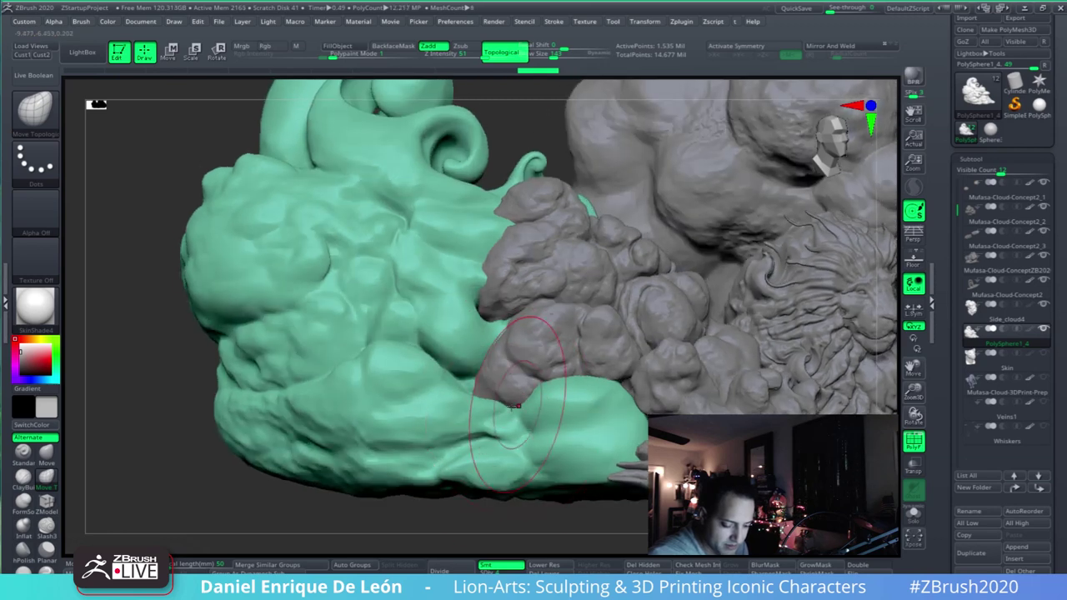
mouse_move(423, 383)
left_mouse_down("shift")
mouse_move(419, 402)
mouse_move(425, 380)
left_mouse_up("shift")
right_click_drag(527, 365, 505, 377)
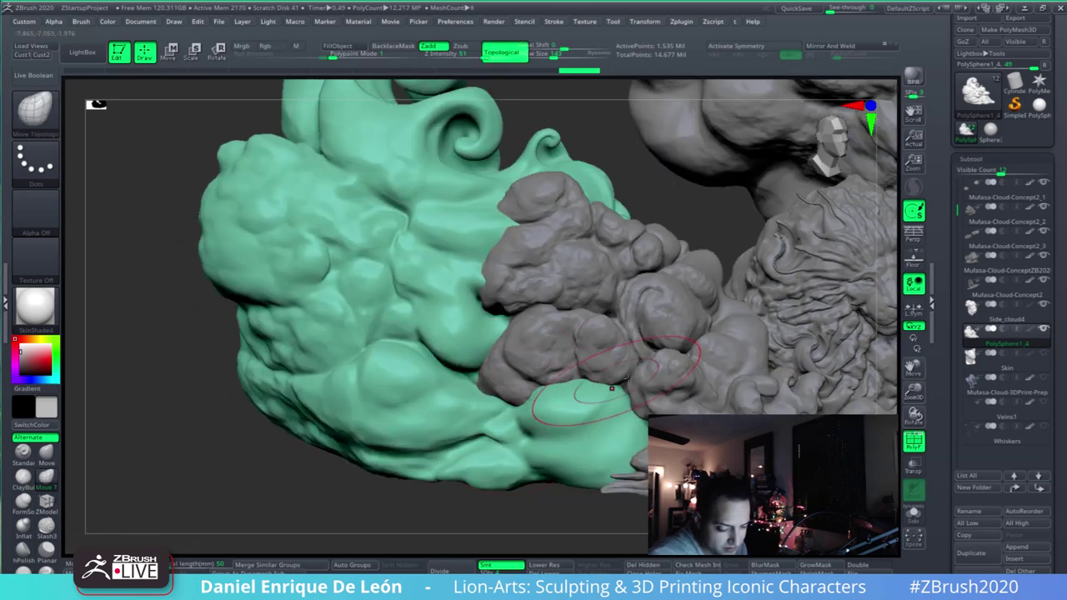
mouse_move(626, 380)
right_mouse_down()
mouse_move(620, 392)
mouse_move(616, 377)
right_mouse_up()
mouse_move(323, 282)
left_mouse_down()
mouse_move(358, 278)
mouse_move(333, 280)
left_mouse_up()
- Examine the whole composition from several angles, comparing the clouds on both sides of the lion head
mouse_move(425, 310)
right_mouse_down()
mouse_move(488, 295)
mouse_move(510, 302)
right_mouse_up()
mouse_move(634, 380)
right_mouse_down("ctrl")
mouse_move(649, 277)
mouse_move(534, 283)
right_mouse_up("ctrl")
mouse_move(700, 288)
right_mouse_down("alt")
mouse_move(500, 304)
mouse_move(504, 400)
right_mouse_up("alt")
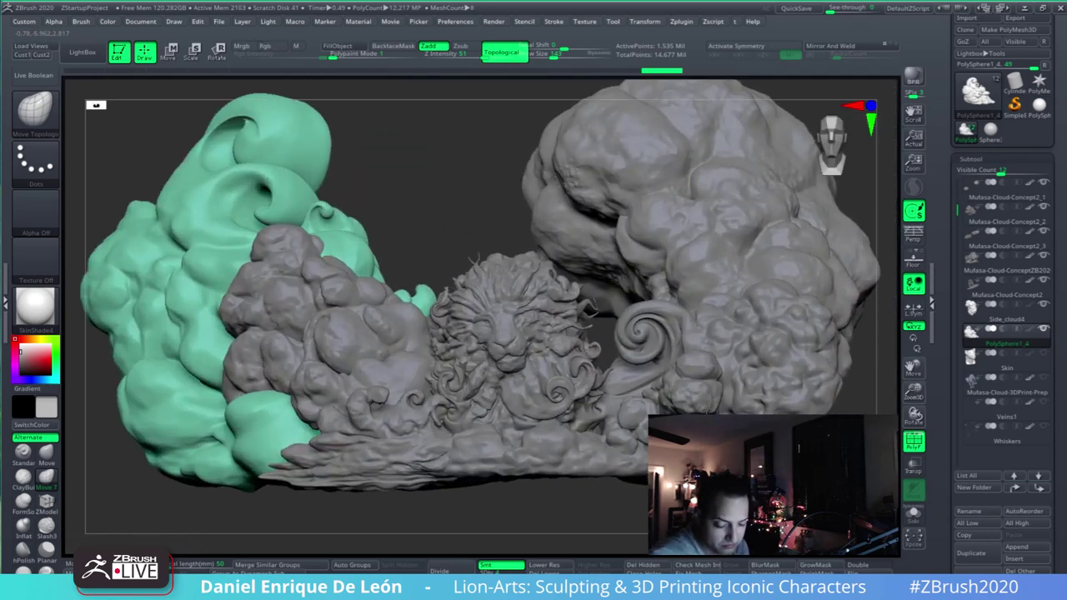
mouse_move(782, 346)
right_mouse_down("ctrl")
mouse_move(783, 362)
mouse_move(770, 360)
mouse_move(775, 350)
right_mouse_up("ctrl")
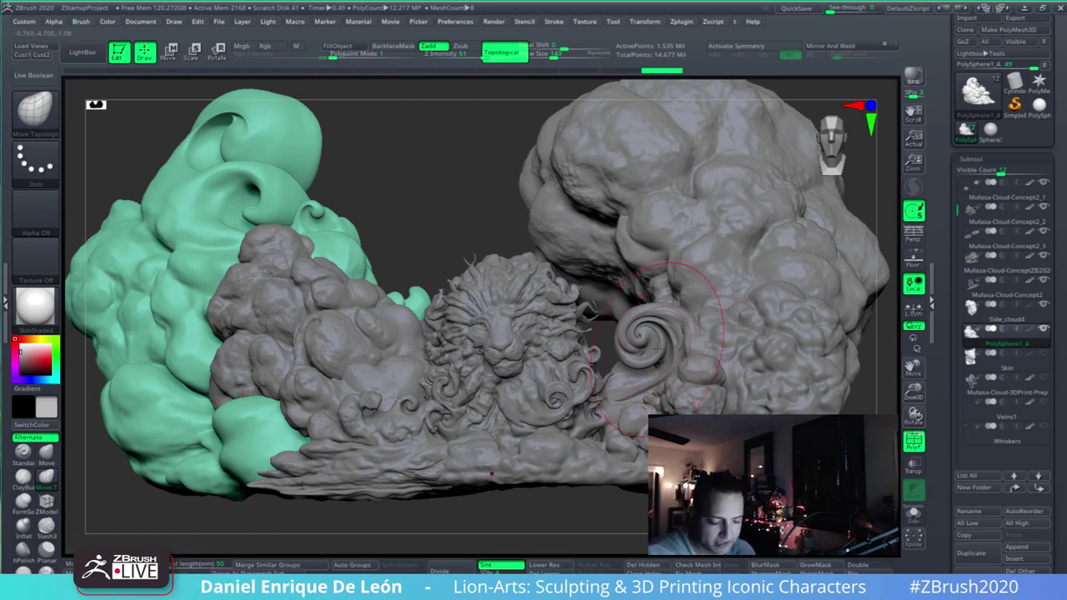
mouse_move(656, 348)
right_mouse_down("alt")
mouse_move(717, 343)
mouse_move(722, 296)
right_mouse_up("alt")
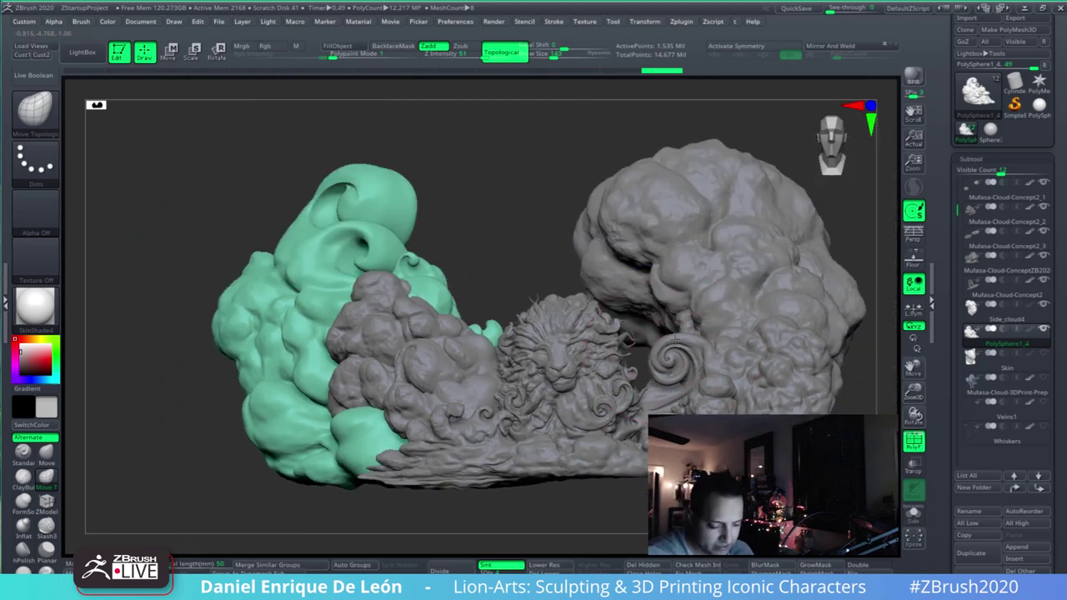
mouse_move(359, 267)
right_mouse_down("alt")
mouse_move(402, 250)
mouse_move(502, 306)
mouse_move(512, 281)
right_mouse_up("alt")
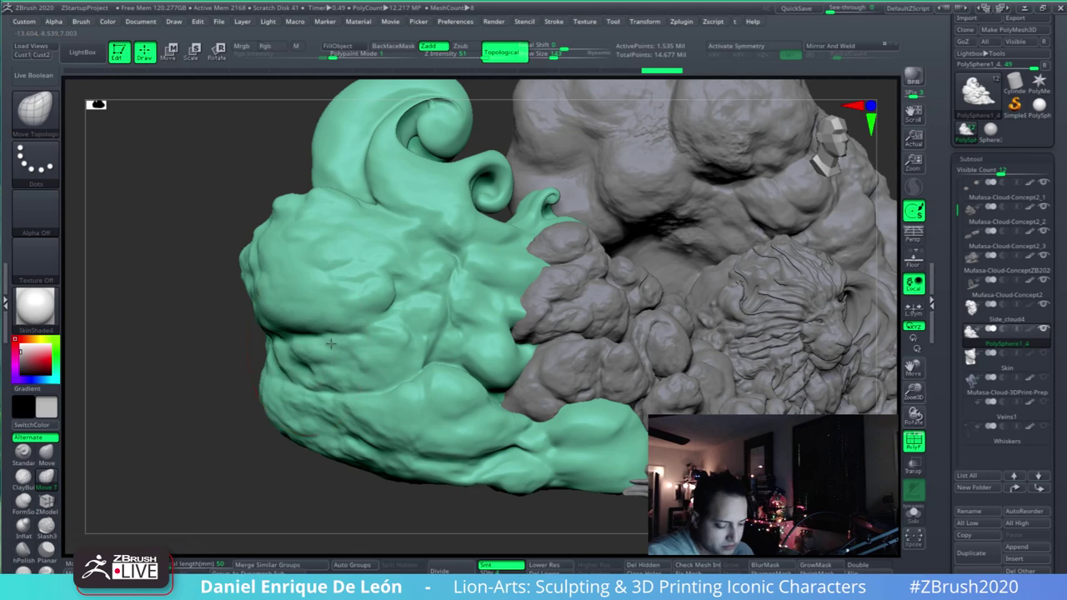
right_click_drag(621, 302, 502, 292)
right_click_drag(709, 340, 538, 342, "alt")
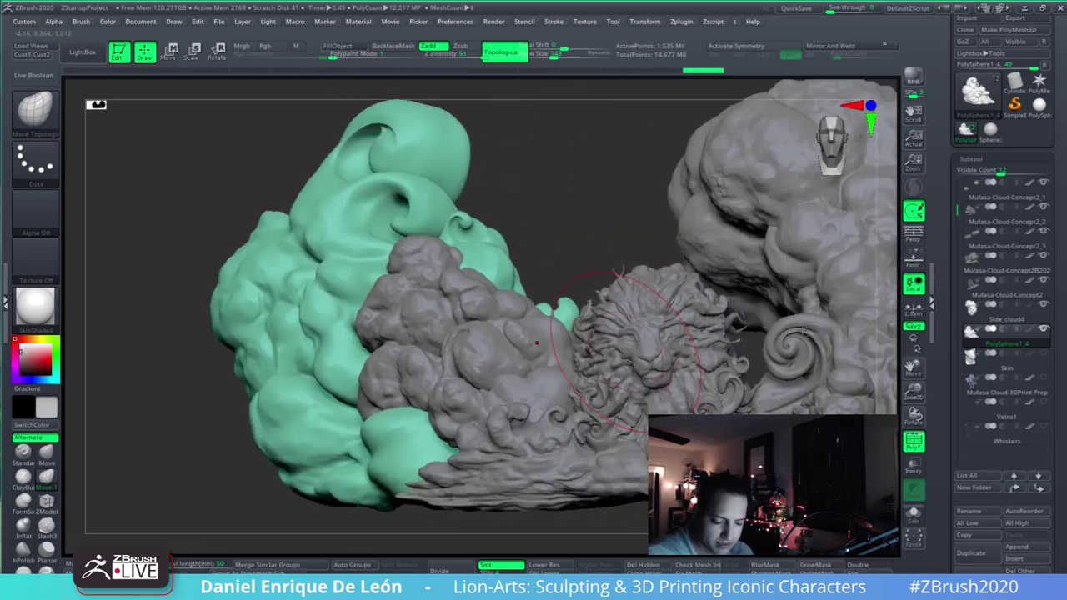
right_click_drag(823, 328, 743, 336, "alt")
mouse_move(455, 398)
right_mouse_down("alt")
mouse_move(493, 405)
mouse_move(411, 417)
mouse_move(614, 454)
mouse_move(583, 391)
right_mouse_up("alt")
- Switch to the Standard brush with the Spray stroke and select the Mufasa-Cloud-Concept2_2 cloud beside the lion head
left_click(30, 451)
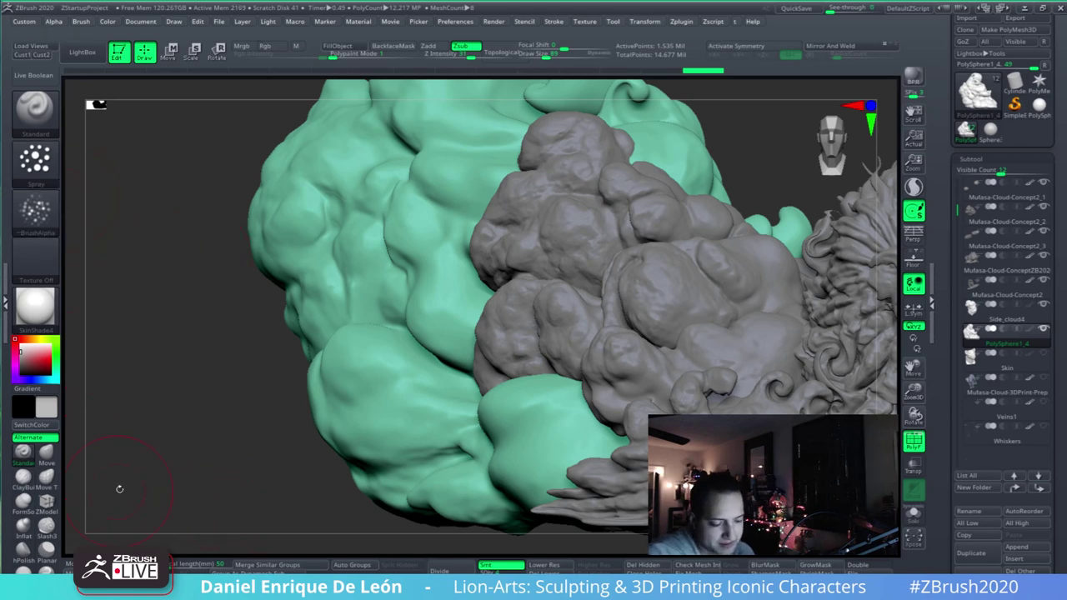
left_click(36, 158)
left_click(149, 177)
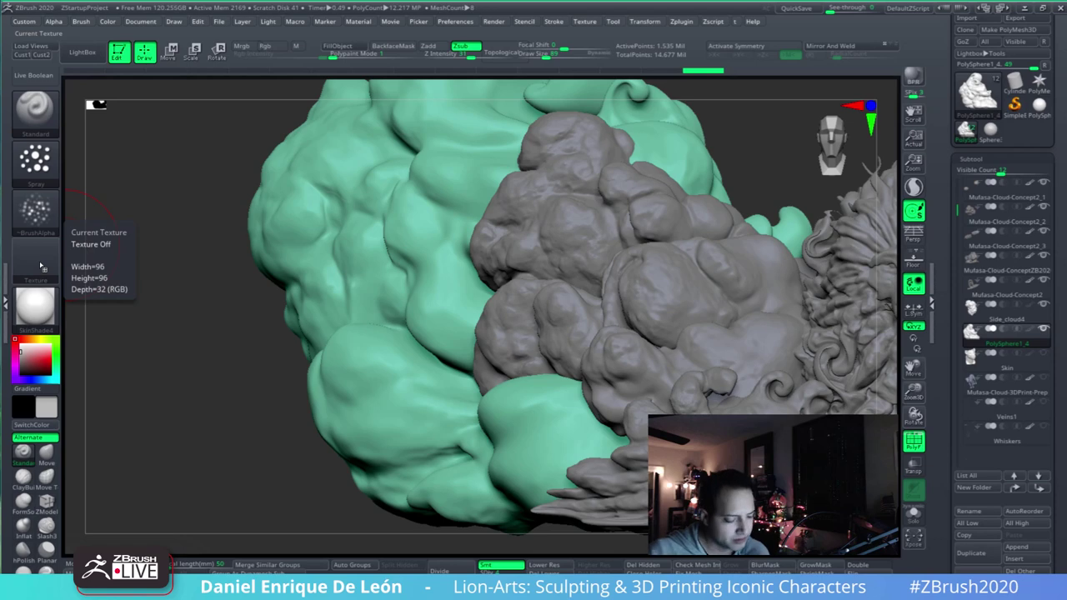
mouse_move(760, 365)
right_mouse_down("alt")
mouse_move(567, 373)
mouse_move(701, 374)
mouse_move(653, 374)
right_mouse_up("alt")
left_click_drag(796, 402, 775, 383)
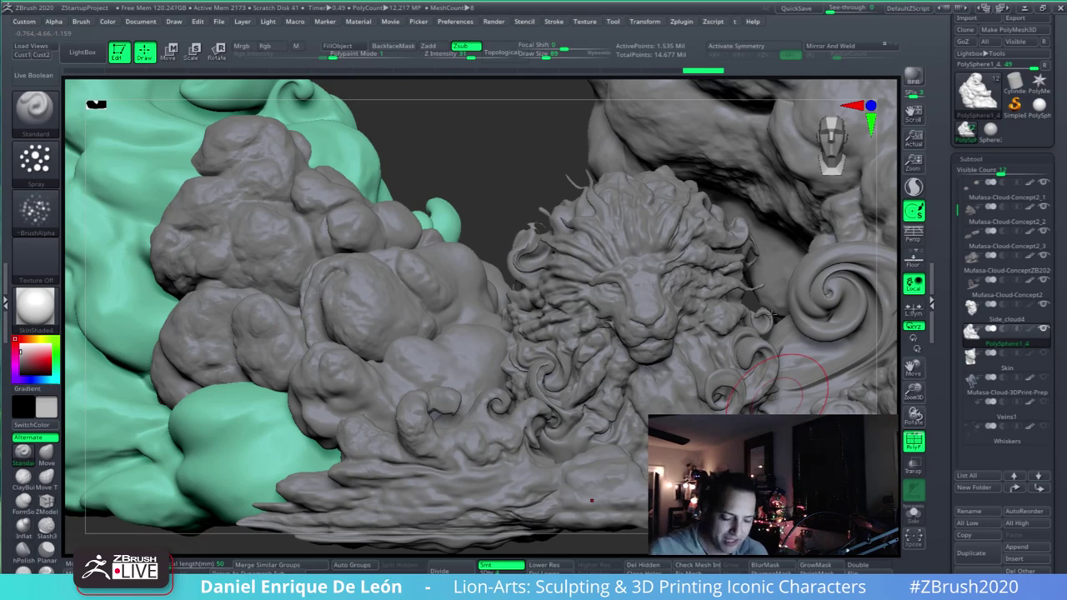
left_click(470, 360, "alt")
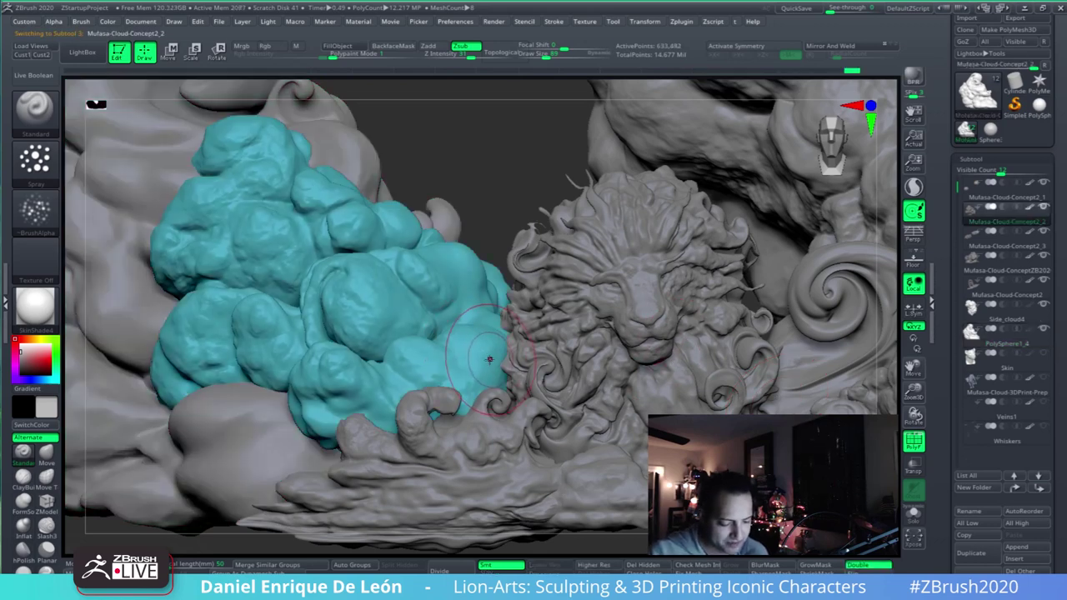
- Undo the latest test strokes on the part of the Mufasa-Cloud-Concept2_2 cloud nearest the lion's mane
mouse_move(497, 359)
right_mouse_down()
mouse_move(481, 341)
mouse_move(503, 348)
right_mouse_up()
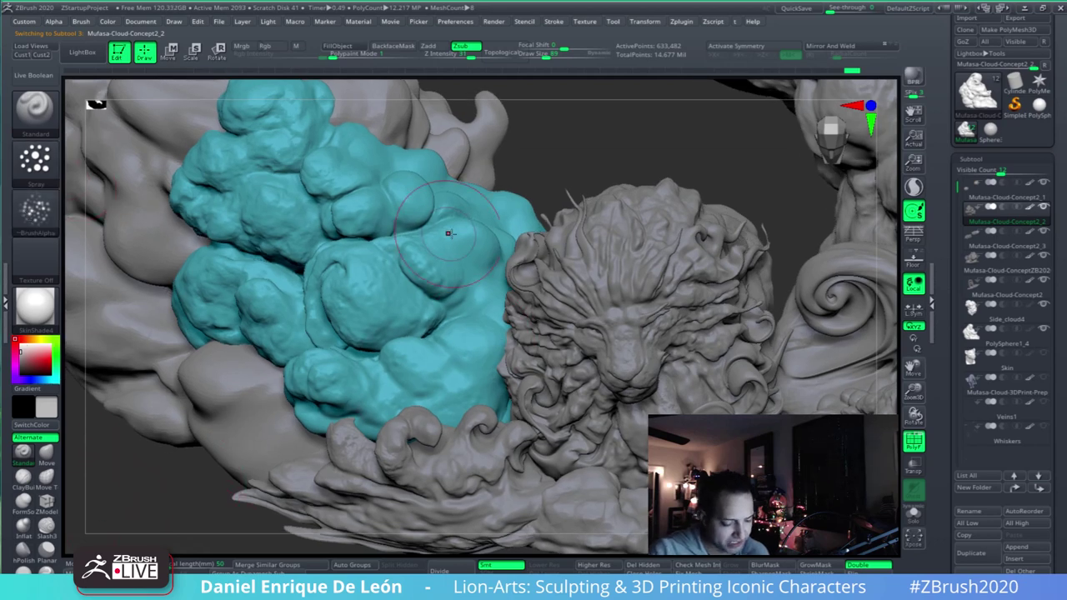
right_click_drag(448, 230, 469, 238)
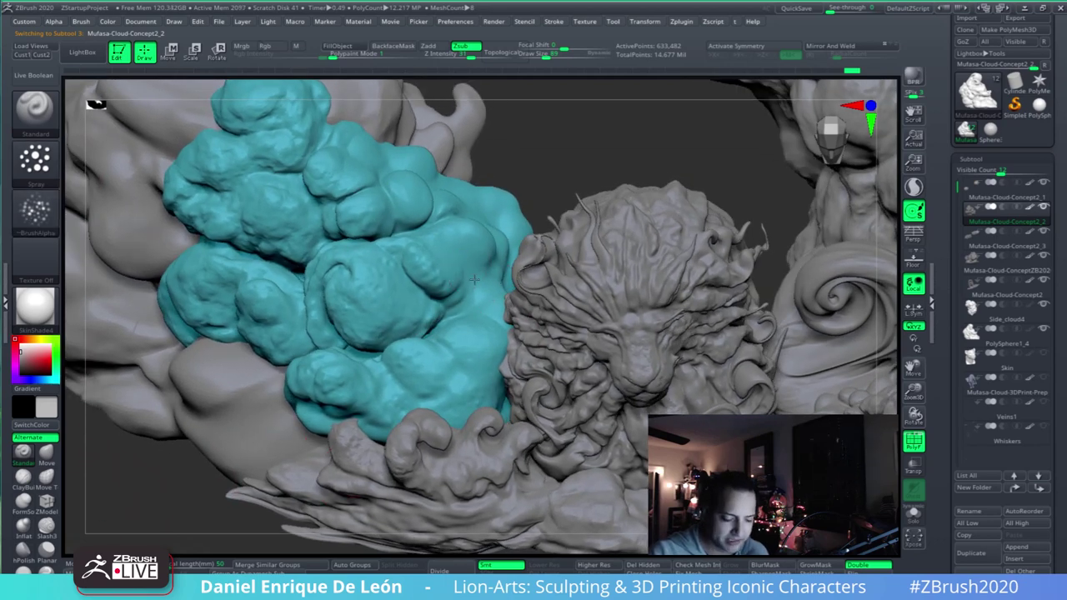
right_click_drag(378, 432, 391, 439)
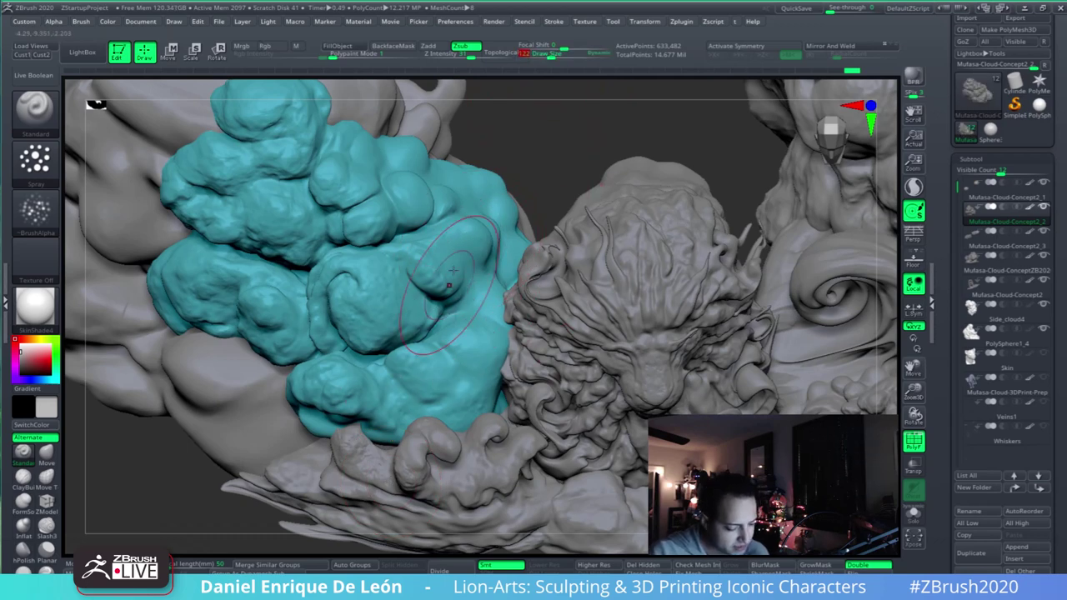
key("ctrl+z")
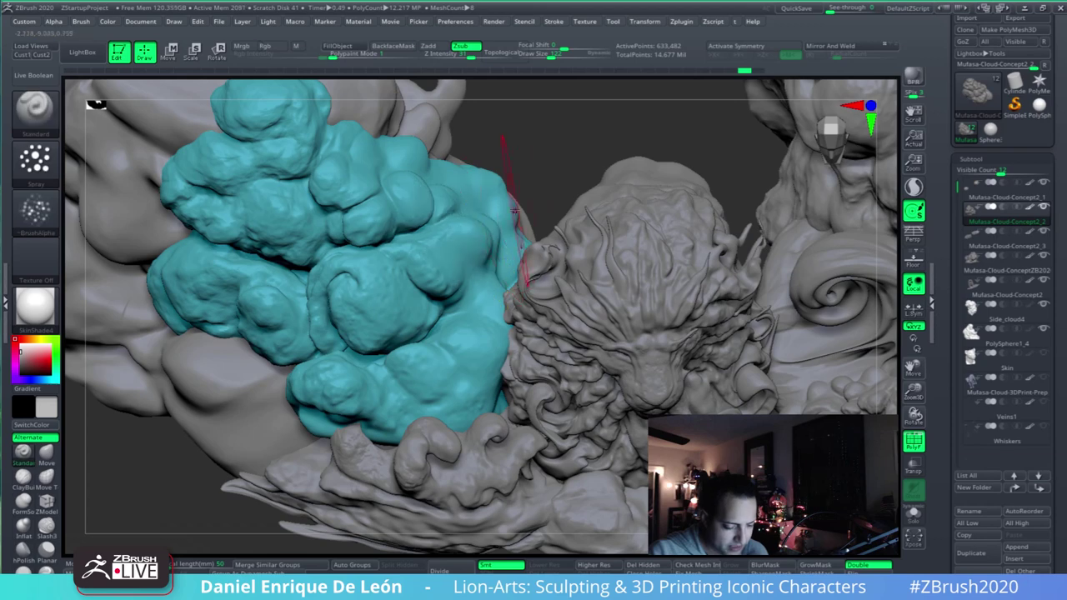
key("ctrl+z")
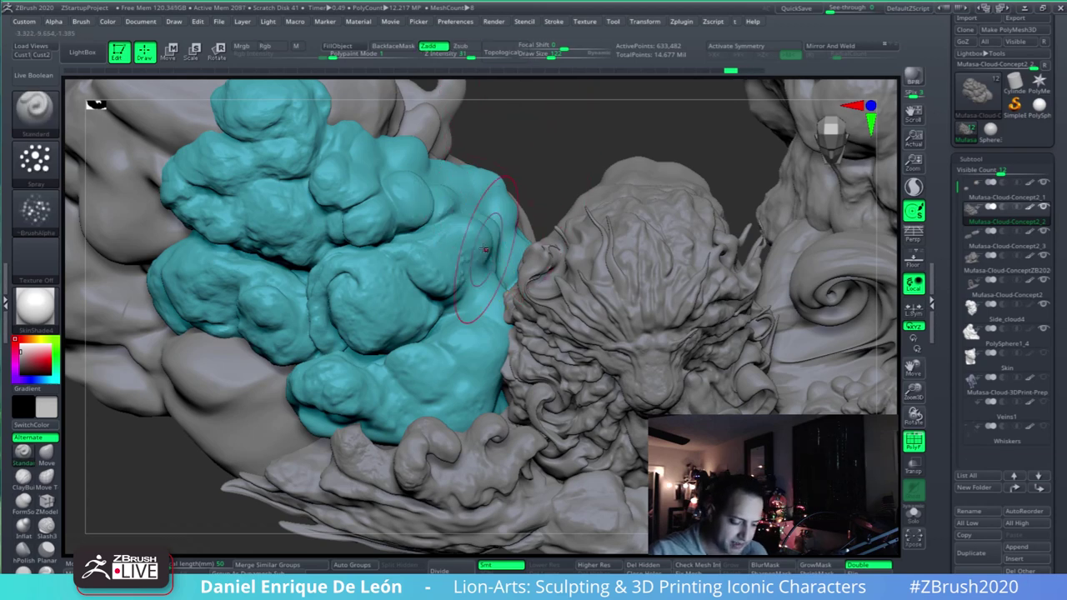
- Build up additive spray texture on the cloud's upper bulges near the mane, smooth it, and set the draw size to 148
left_click_drag(457, 195, 493, 219)
left_click_drag(554, 159, 495, 174)
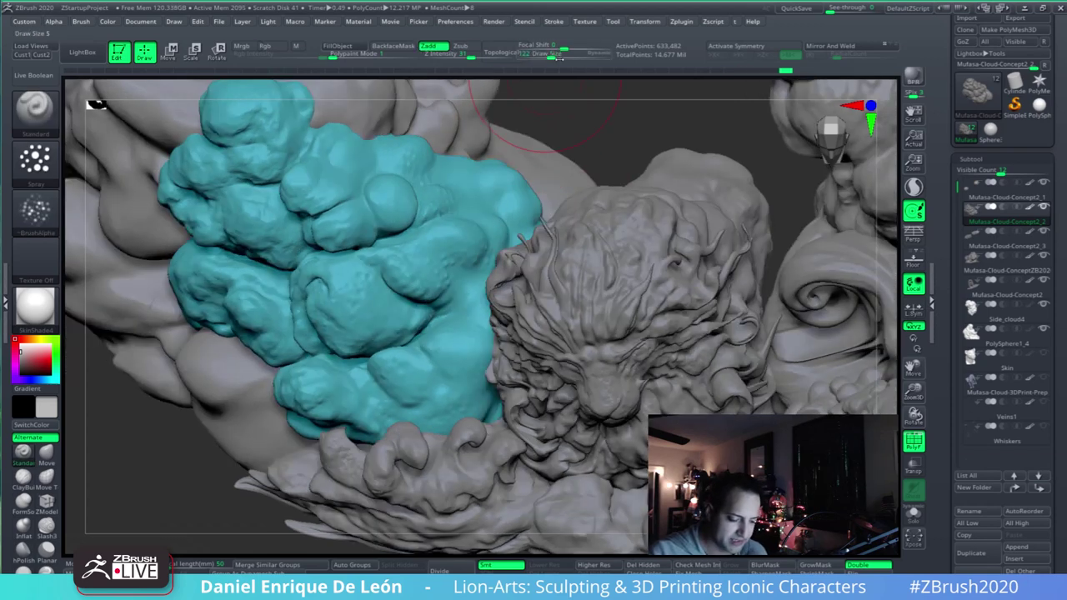
left_click(561, 54)
left_click_drag(396, 200, 369, 172)
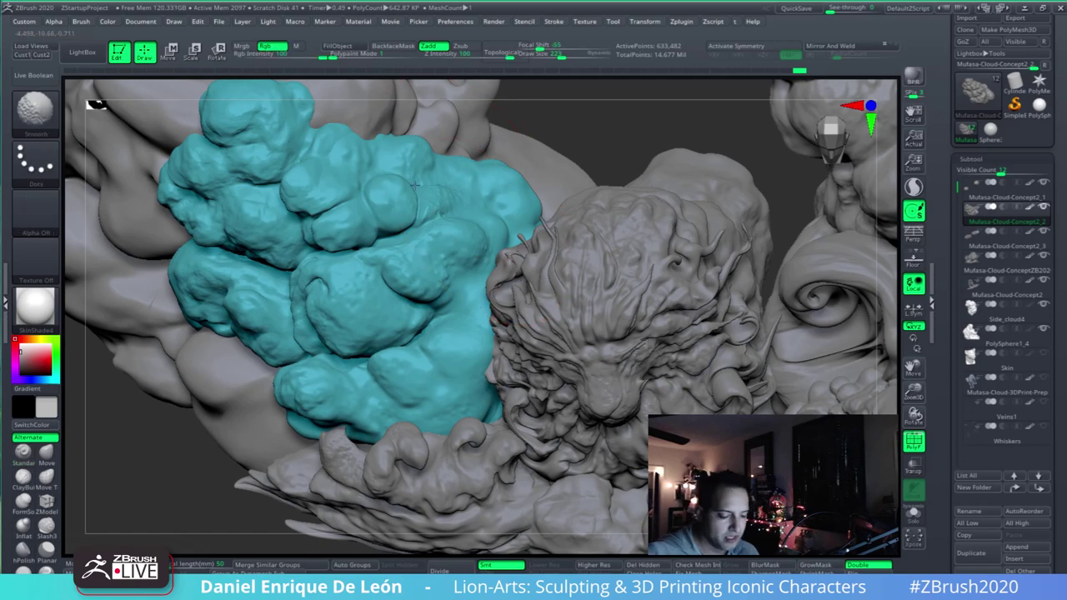
left_click_drag(453, 207, 440, 246, "shift")
right_click_drag(462, 302, 485, 262)
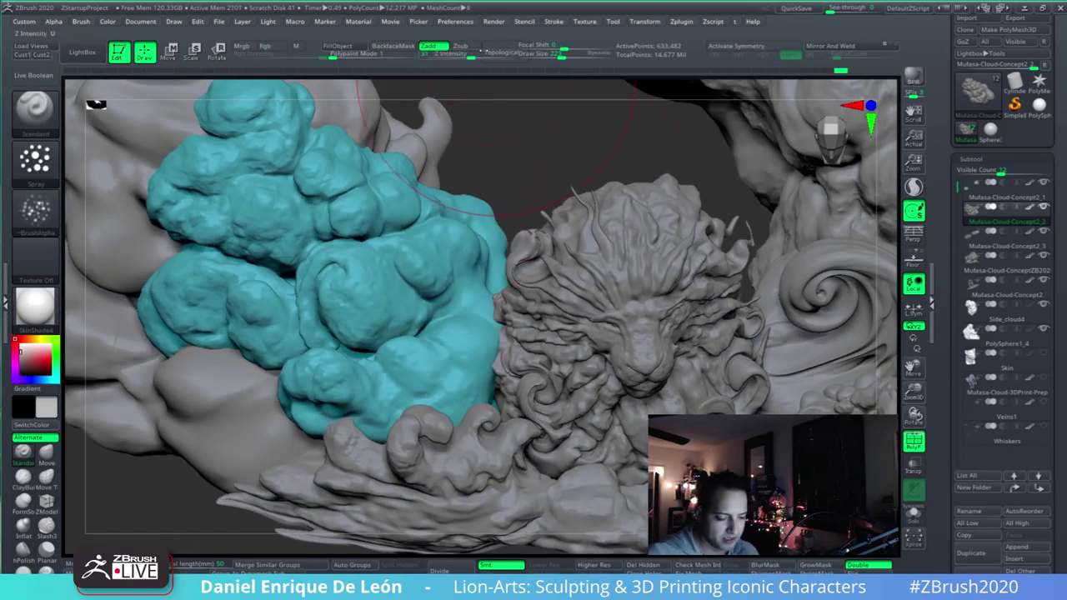
left_click(554, 55)
- Select the Mufasa-Cloud-ConceptZB2020 cloud on the lion's other side, pick the Move Topological brush and check the cloud's polyframe
mouse_move(472, 320)
right_mouse_down()
mouse_move(700, 354)
mouse_move(654, 271)
mouse_move(647, 315)
right_mouse_up()
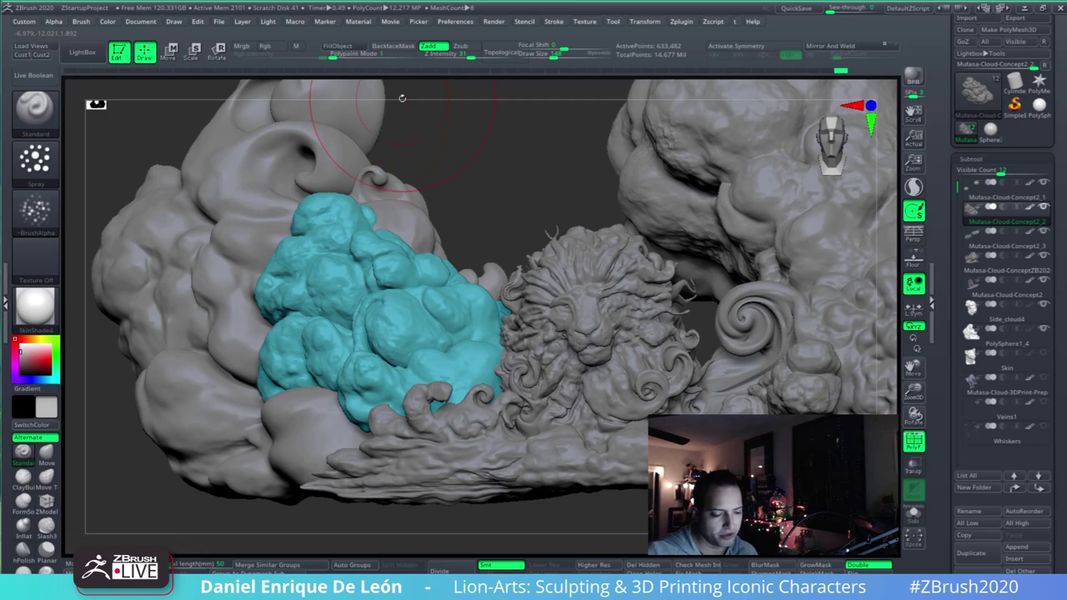
right_click_drag(821, 293, 692, 334, "alt")
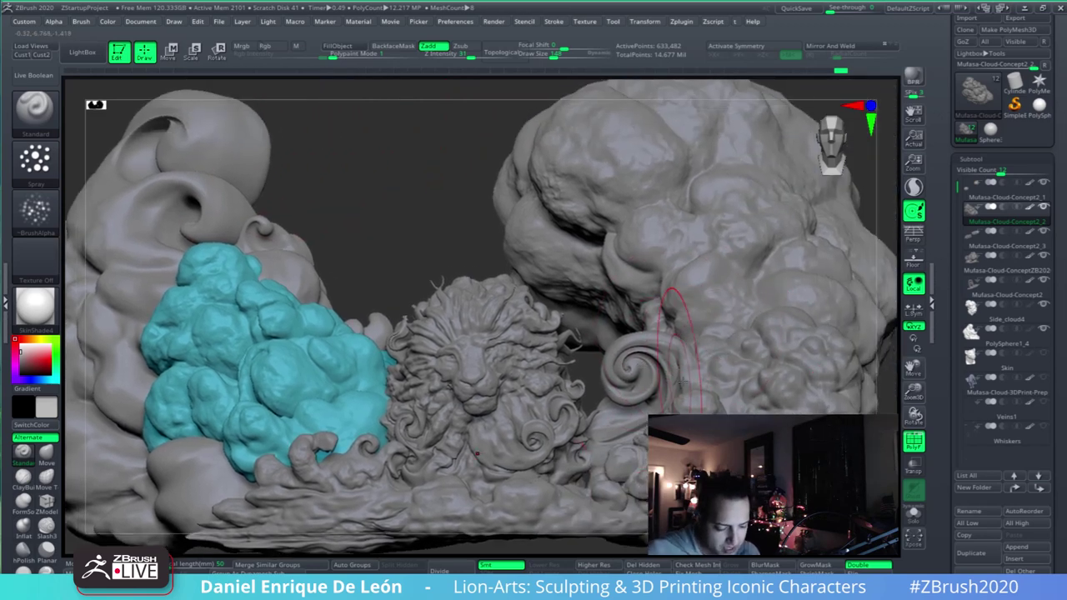
mouse_move(755, 364)
right_mouse_down("alt")
mouse_move(777, 303)
mouse_move(896, 321)
right_mouse_up("alt")
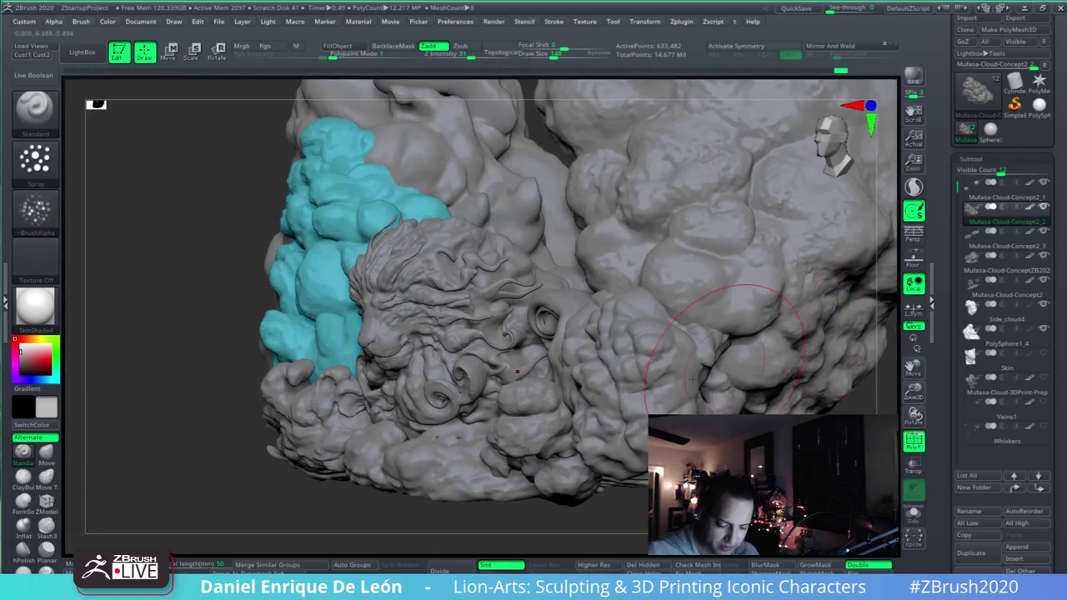
mouse_move(730, 298)
right_mouse_down()
mouse_move(675, 321)
mouse_move(655, 348)
mouse_move(650, 399)
mouse_move(592, 323)
mouse_move(531, 192)
mouse_move(518, 308)
right_mouse_up()
left_click(531, 191, "alt")
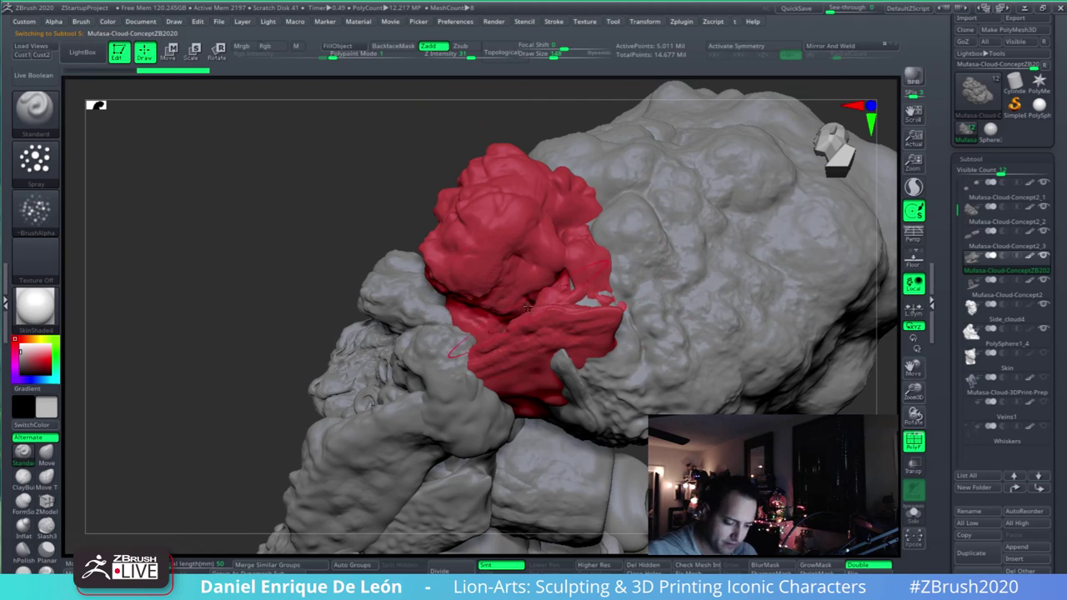
left_click(46, 477)
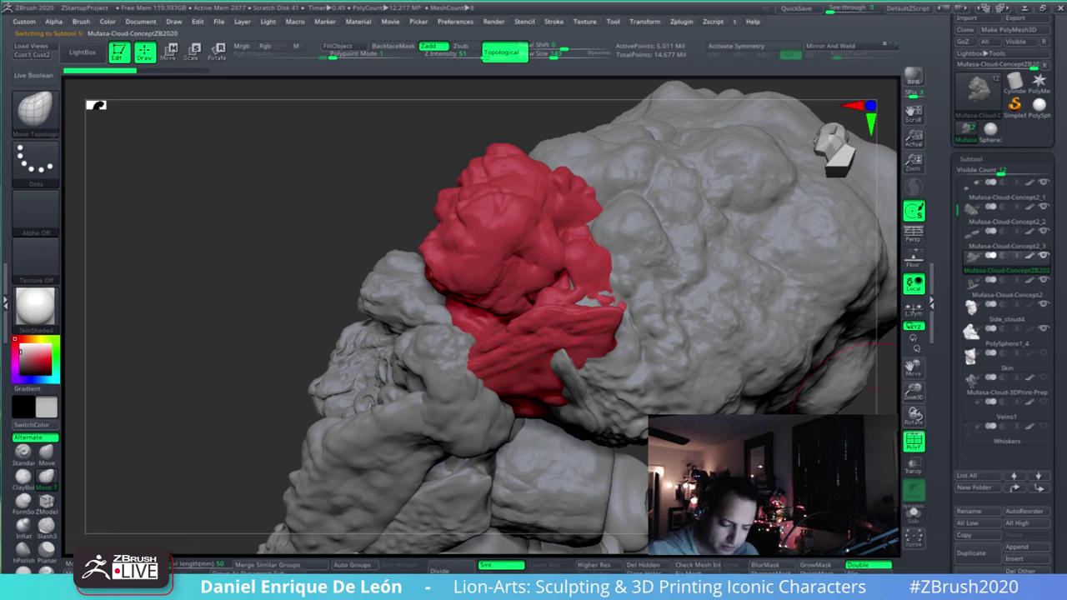
left_click(909, 436)
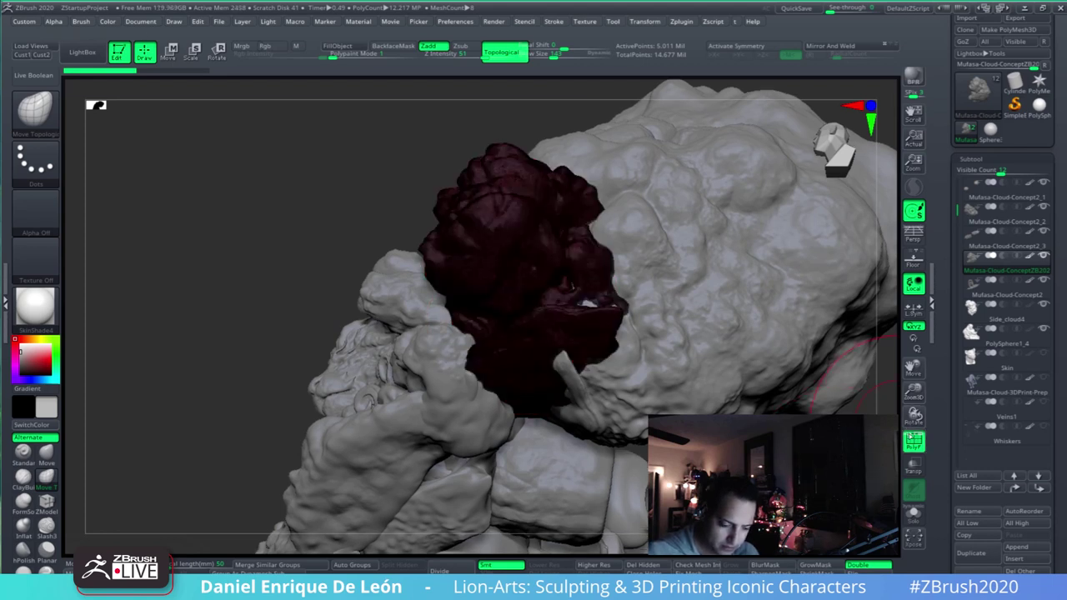
left_click(909, 435)
- Duplicate the Mufasa-Cloud-ConceptZB2020 subtool and hide every subtool except the duplicate
right_click_drag(646, 239, 644, 355)
left_click_drag(645, 355, 634, 327)
right_click_drag(634, 327, 648, 338, "alt")
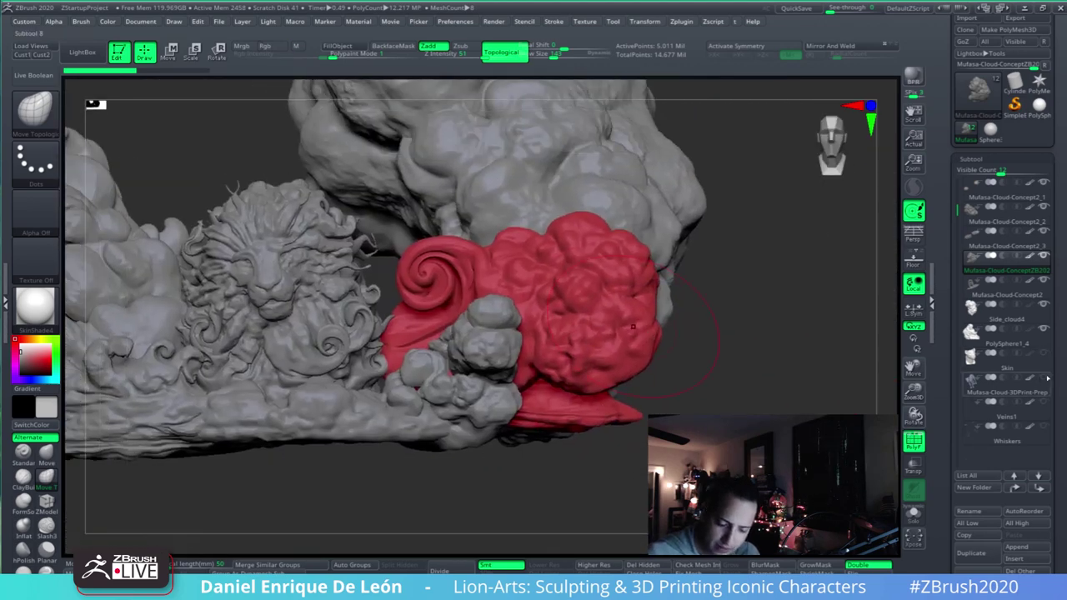
left_click_drag(1058, 546, 1059, 271)
scroll(1059, 269, "down", 6)
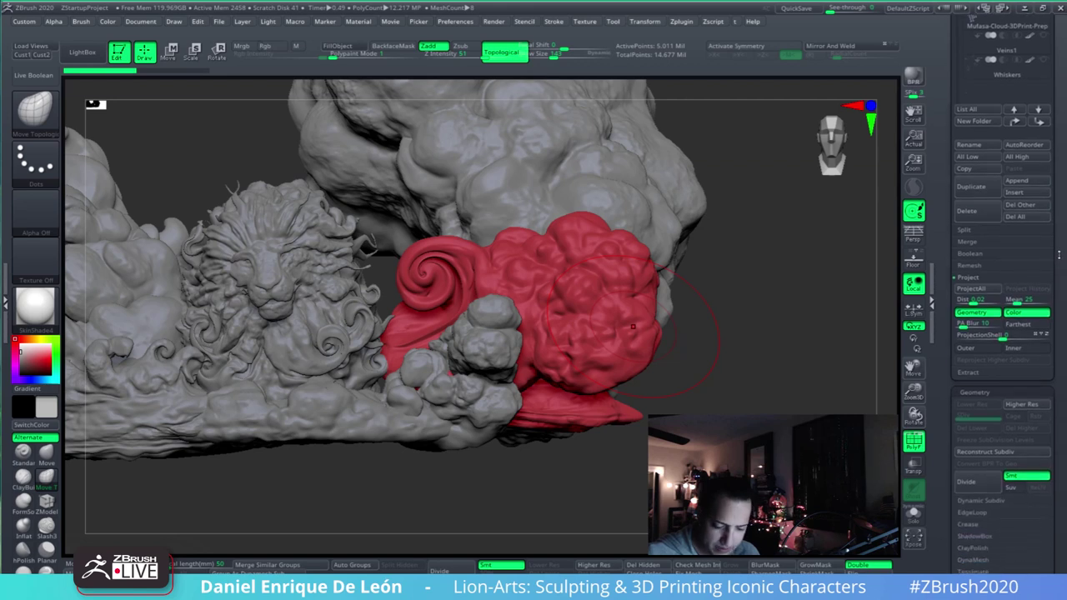
scroll(1057, 247, "up", 6)
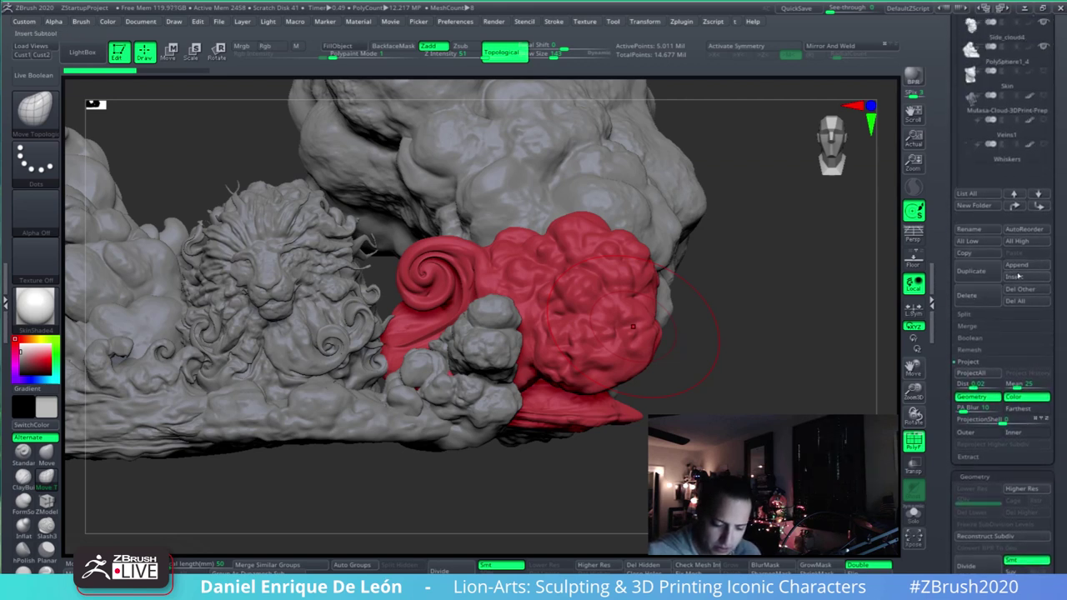
left_click(974, 272)
scroll(1056, 259, "up", 10)
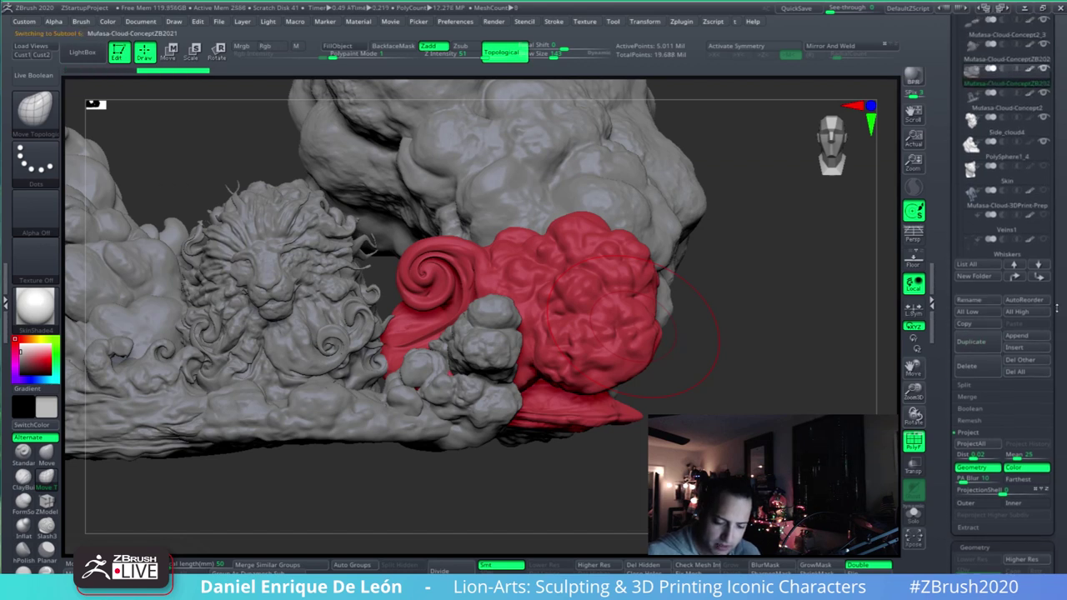
left_click(1041, 216, "shift")
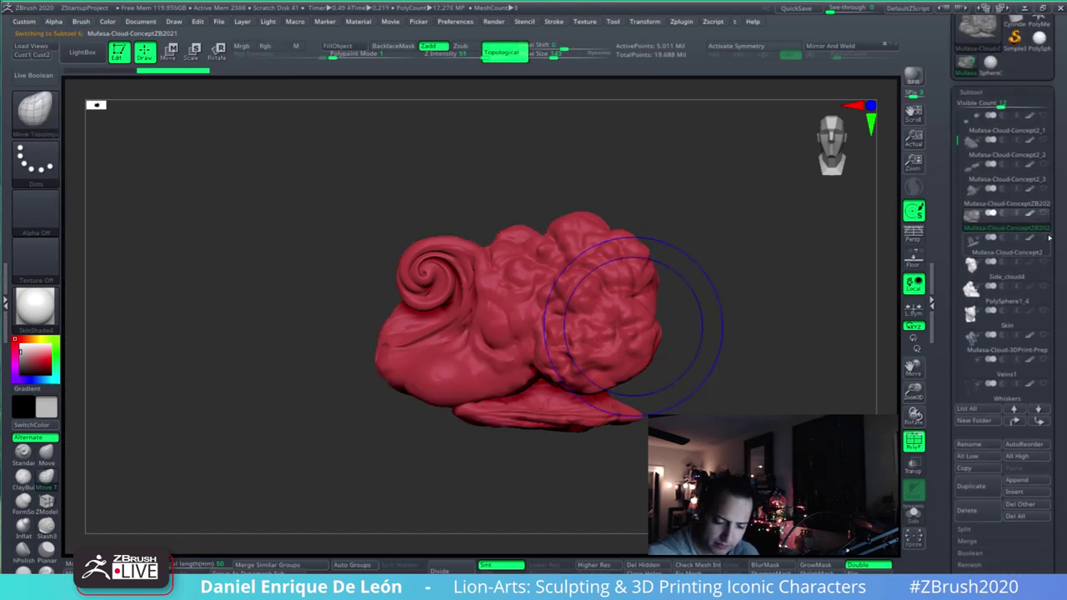
- Show the original spiral cloud alongside its duplicate and ZRemesh the duplicate with a target polygon count of 5 and Adapt on
left_click(1045, 240)
left_click(1045, 238)
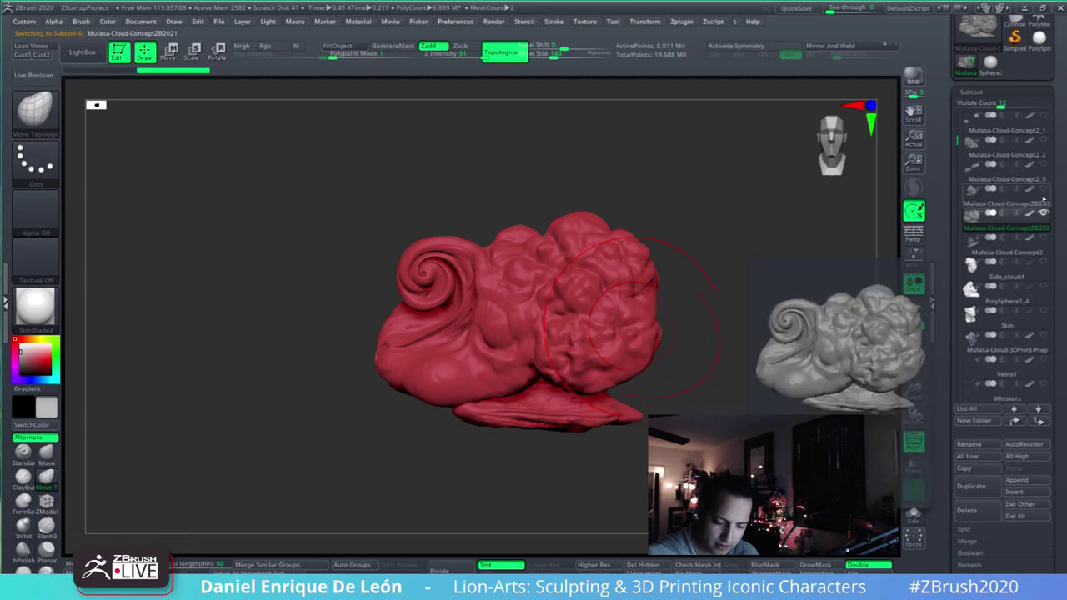
scroll(1058, 340, "down", 3)
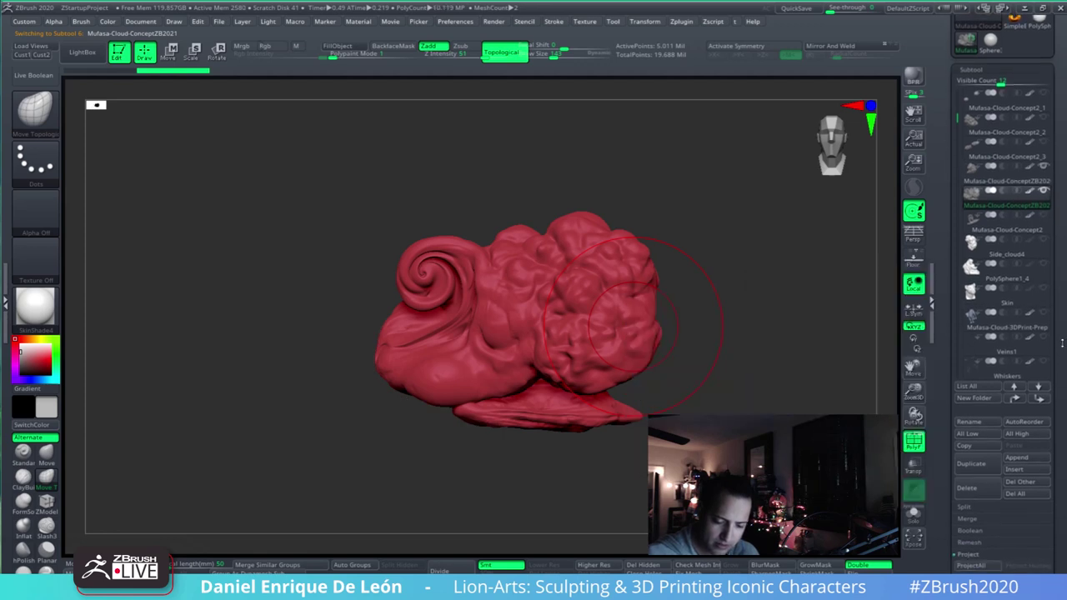
scroll(1062, 314, "down", 10)
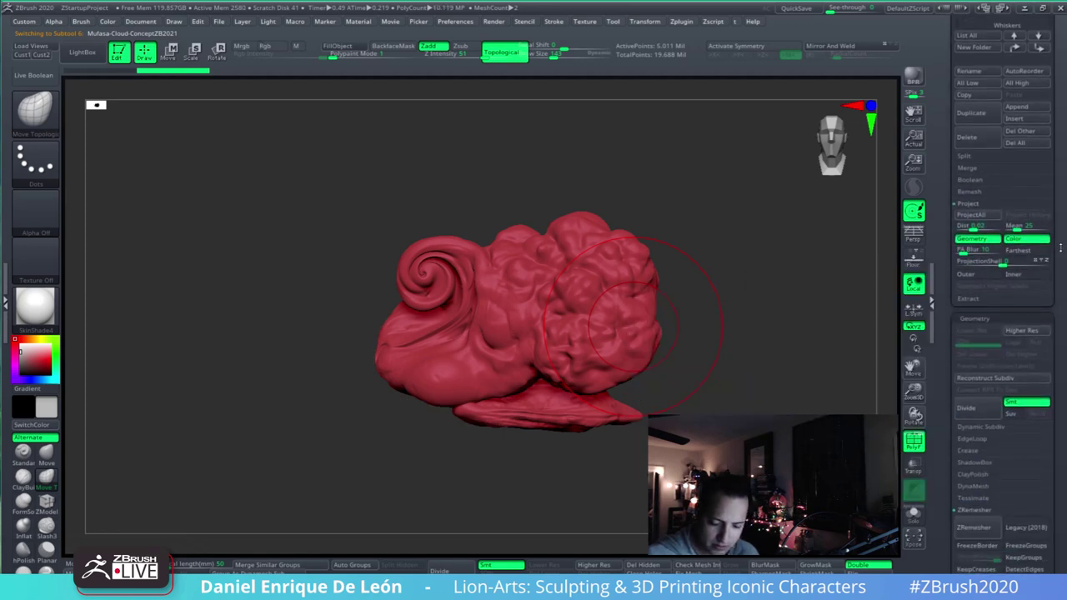
left_click(963, 426)
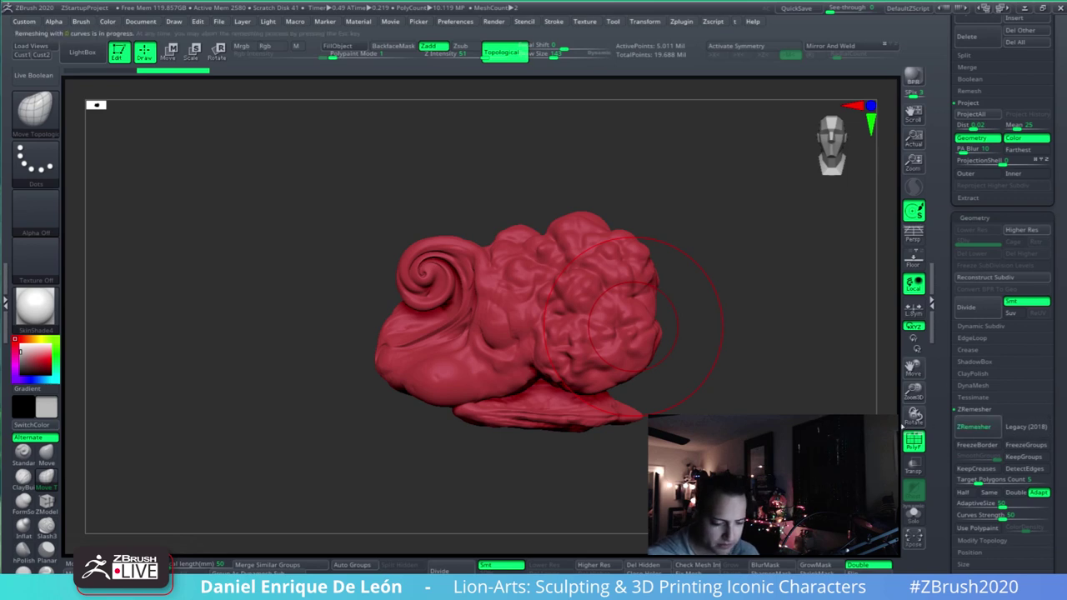
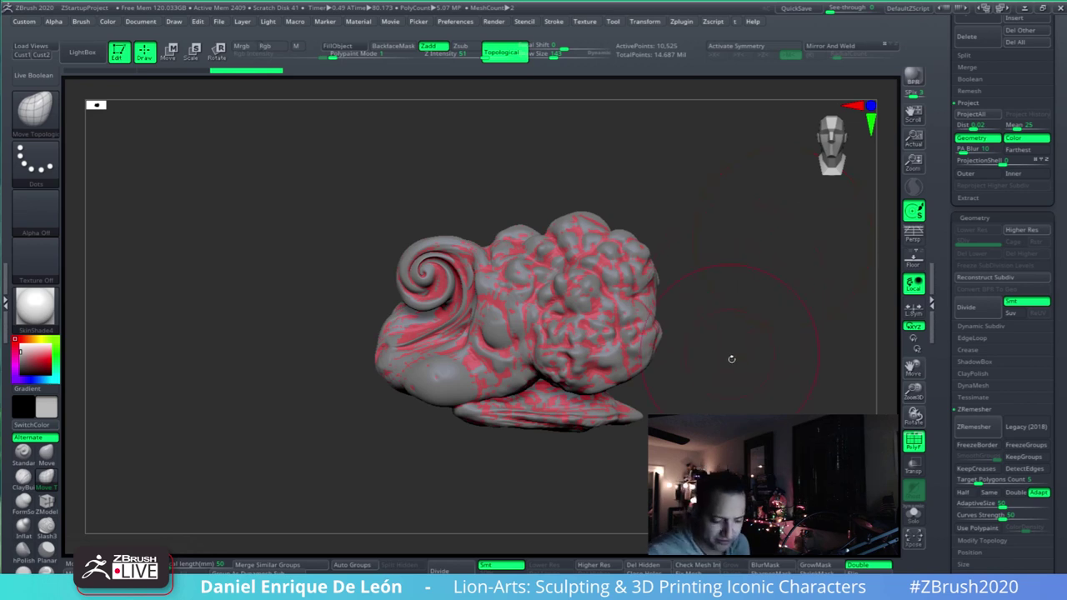
- Examine the remeshed cloud's form and surface from several angles, both against the original and isolated in Solo mode
key("ctrl+z")
left_click_drag(718, 298, 706, 315, "alt")
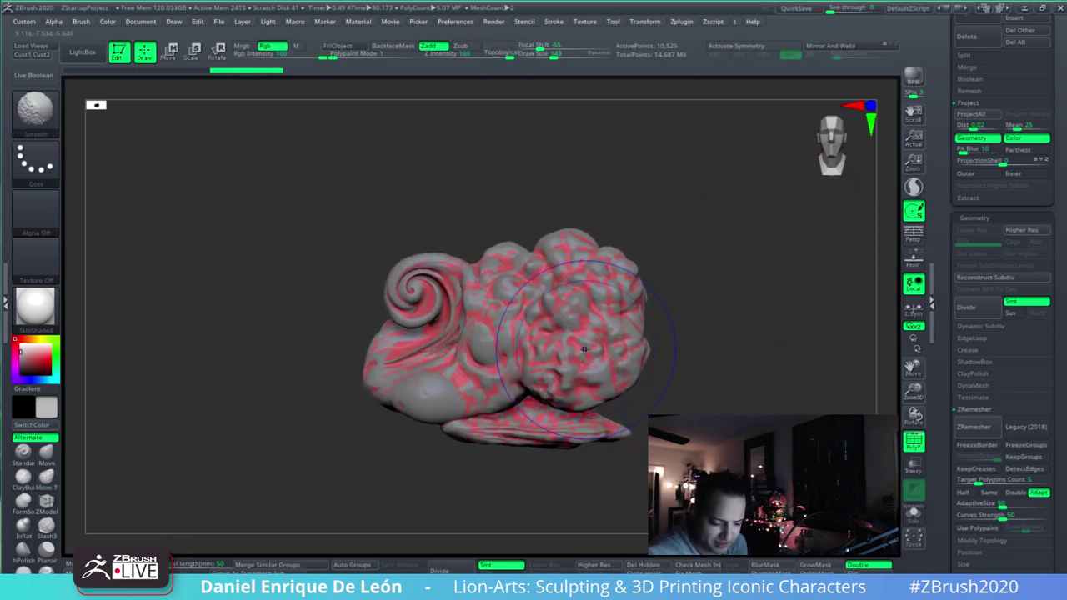
left_click_drag(1059, 382, 1059, 321)
scroll(1058, 320, "down", 5)
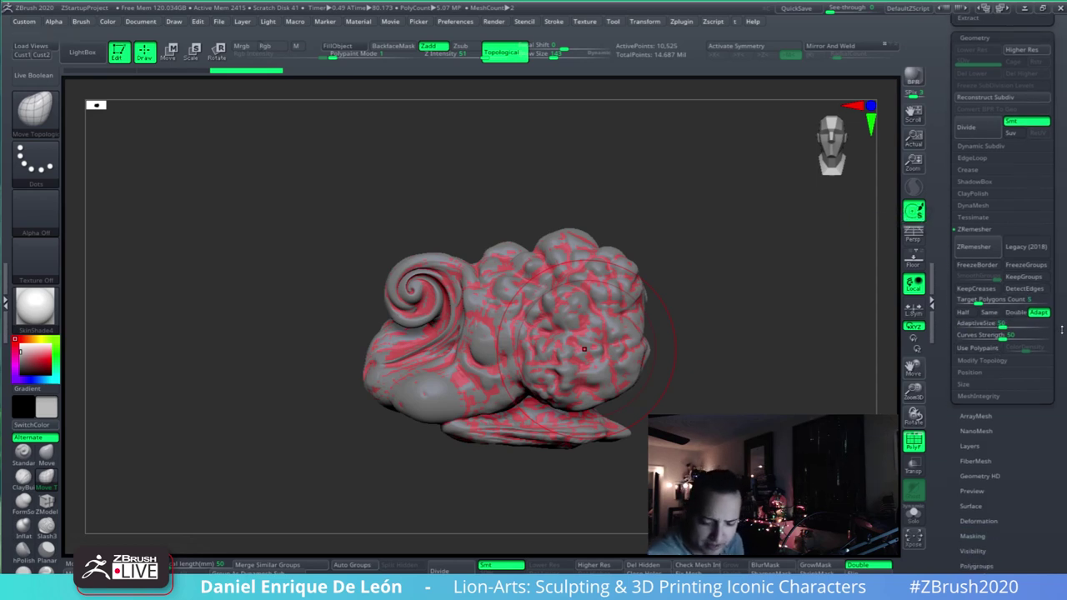
scroll(1054, 323, "down", 1)
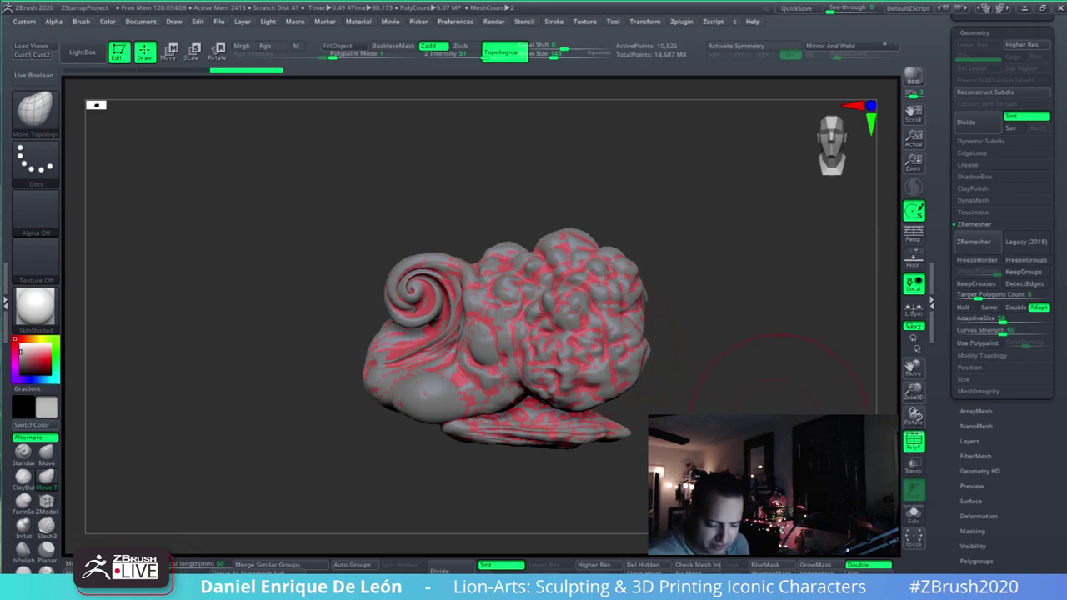
left_click_drag(745, 421, 794, 430)
left_click(914, 515)
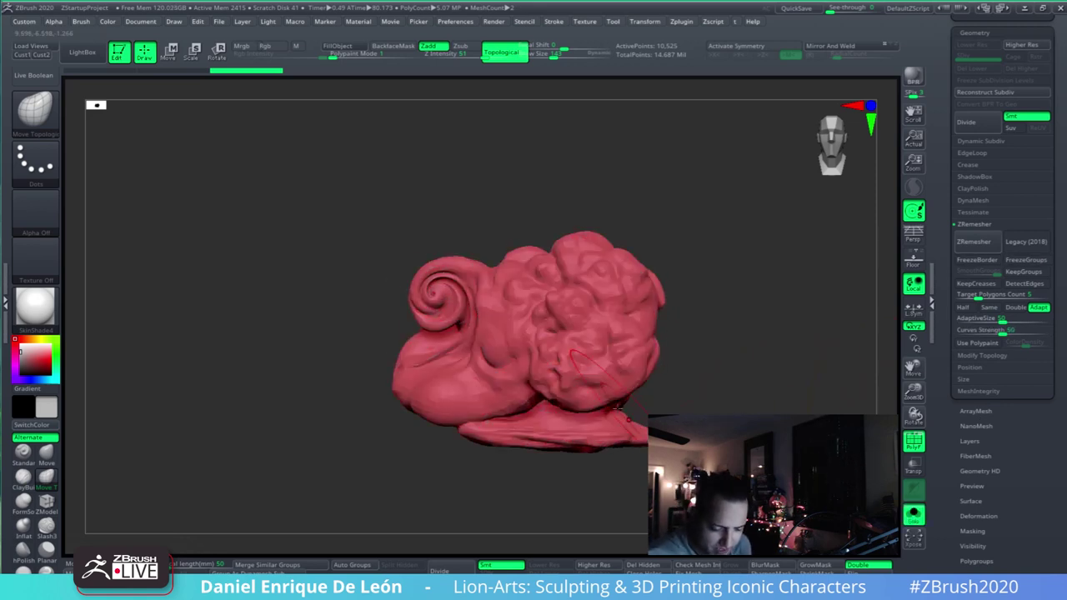
mouse_move(750, 358)
left_mouse_down()
mouse_move(613, 375)
mouse_move(697, 381)
mouse_move(659, 357)
left_mouse_up()
mouse_move(658, 357)
right_mouse_down()
mouse_move(646, 408)
mouse_move(500, 409)
mouse_move(658, 349)
right_mouse_up()
mouse_move(659, 349)
left_mouse_down("shift")
mouse_move(597, 304)
mouse_move(580, 270)
mouse_move(624, 285)
mouse_move(646, 312)
left_mouse_up("shift")
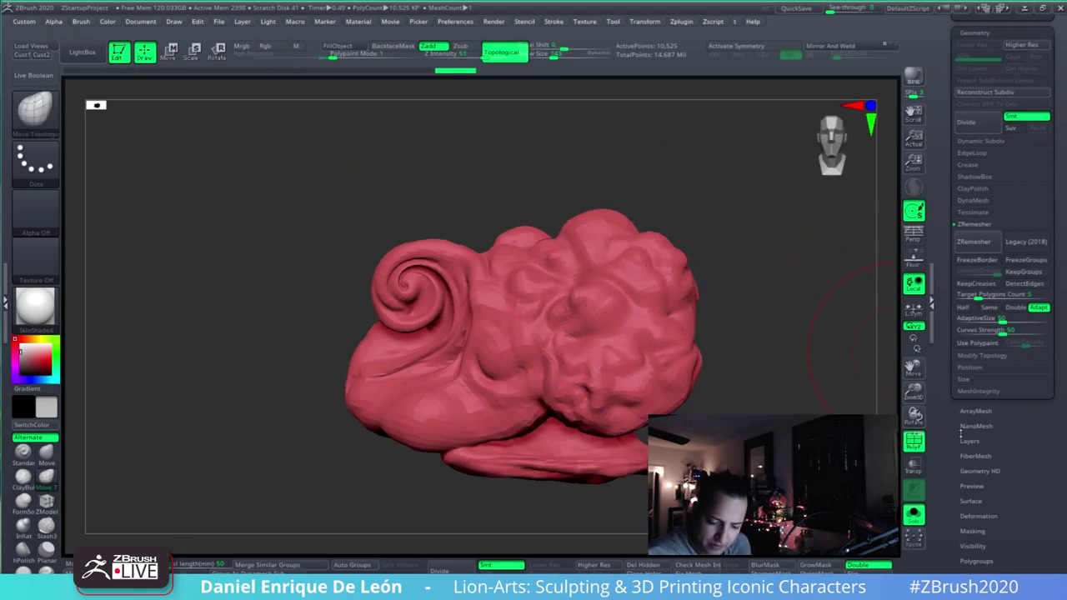
left_click_drag(875, 341, 893, 346, "alt")
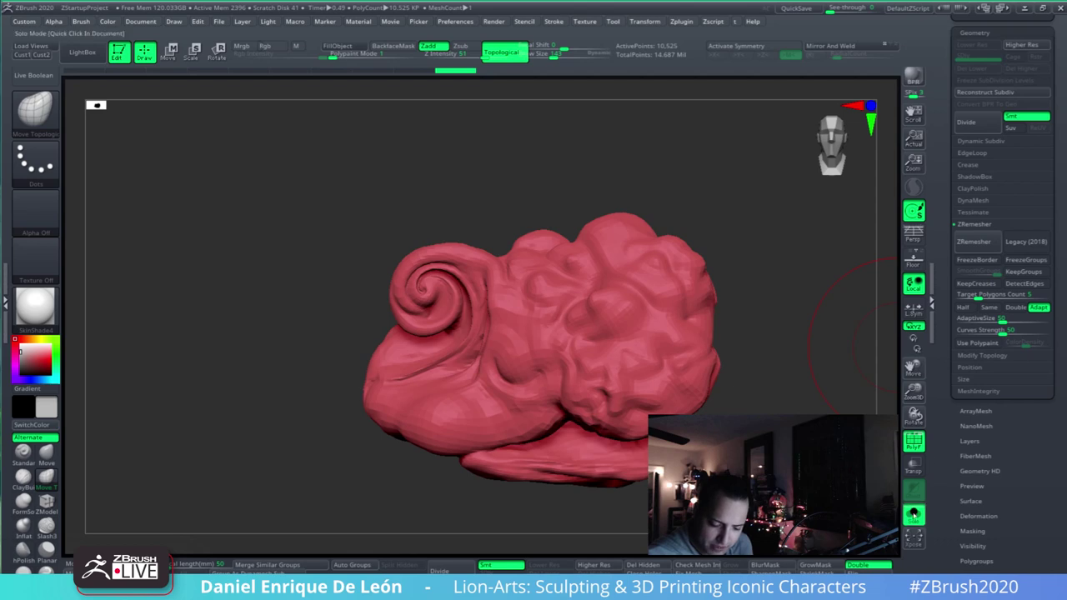
left_click(913, 515)
- Project the original cloud's detail onto the remeshed duplicate with ProjectAll, declining the polypaint projection
left_click_drag(1059, 203, 1064, 323)
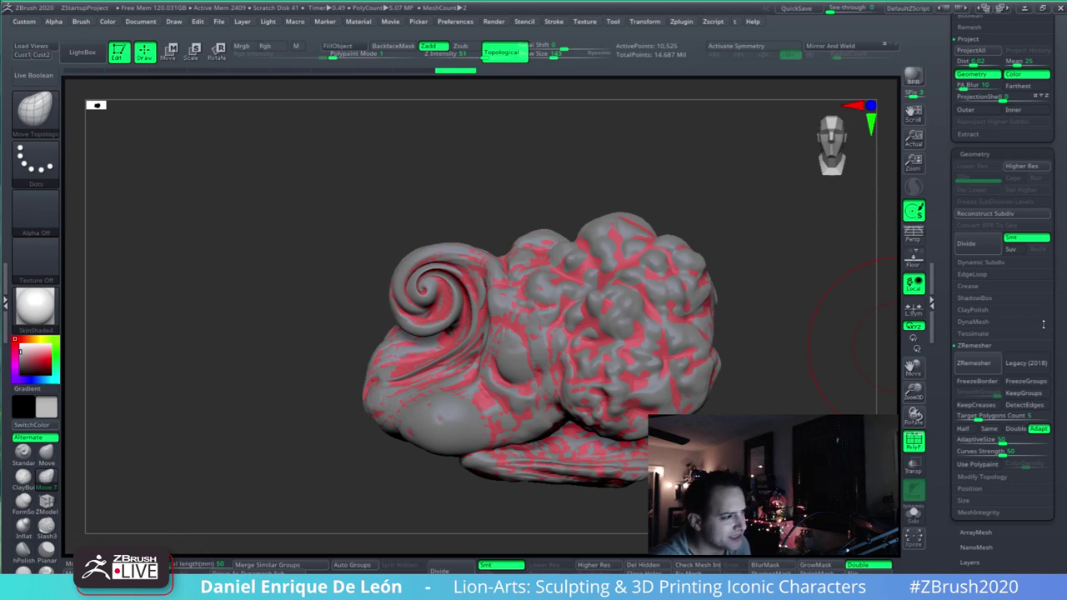
scroll(1051, 330, "down", 1)
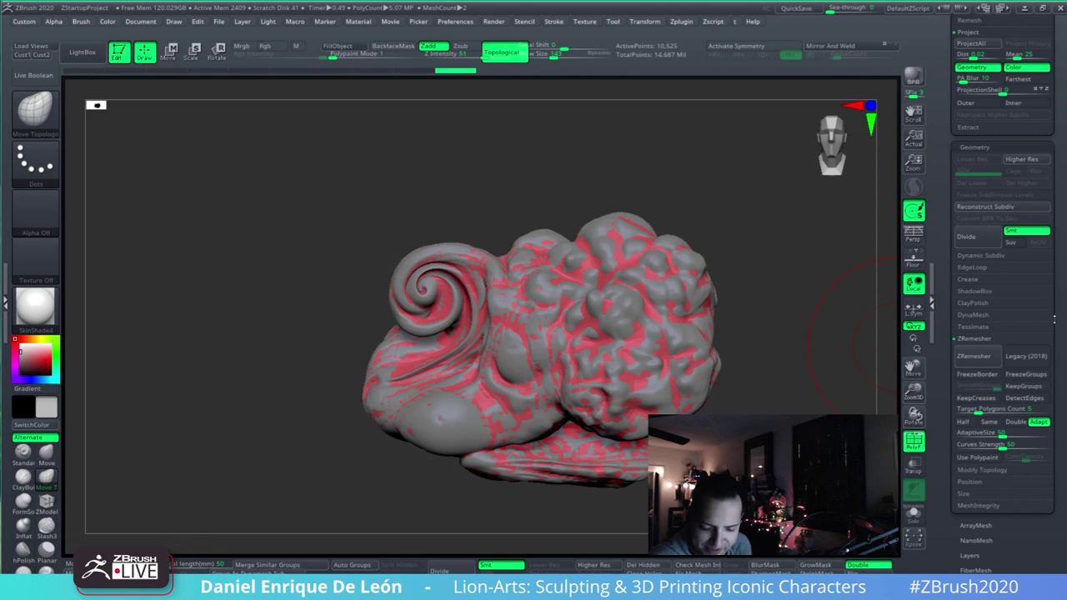
scroll(1052, 321, "up", 2)
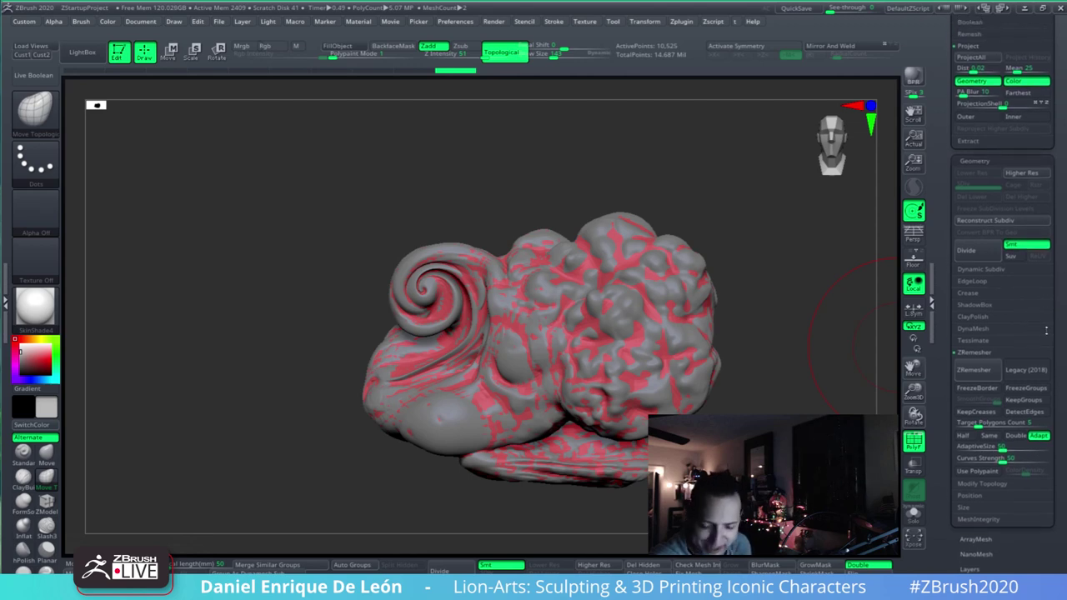
left_click_drag(1059, 338, 1057, 349)
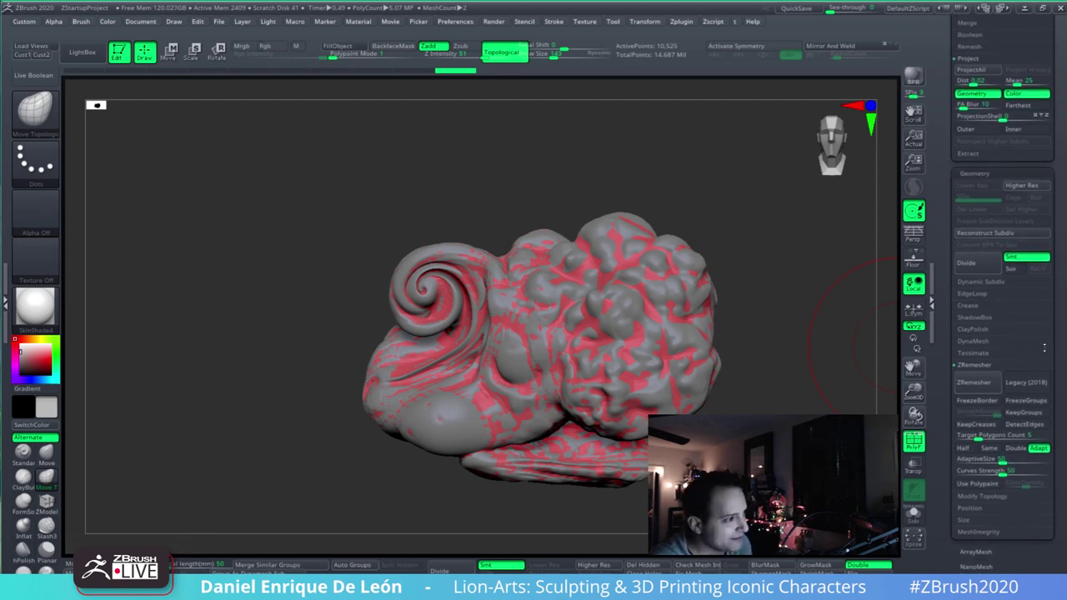
scroll(1051, 364, "up", 2)
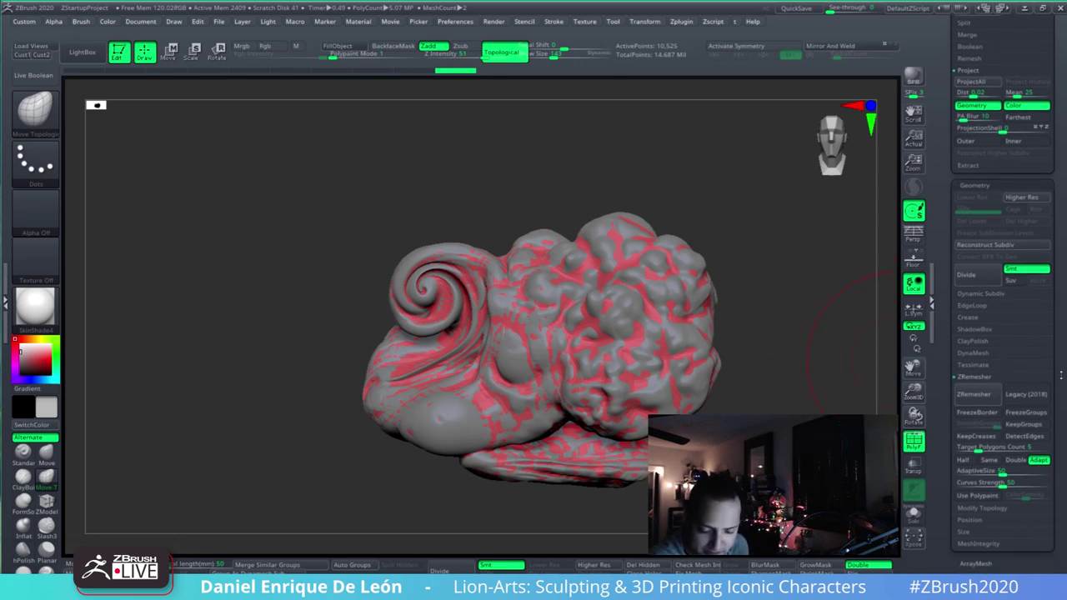
scroll(1061, 375, "down", 10)
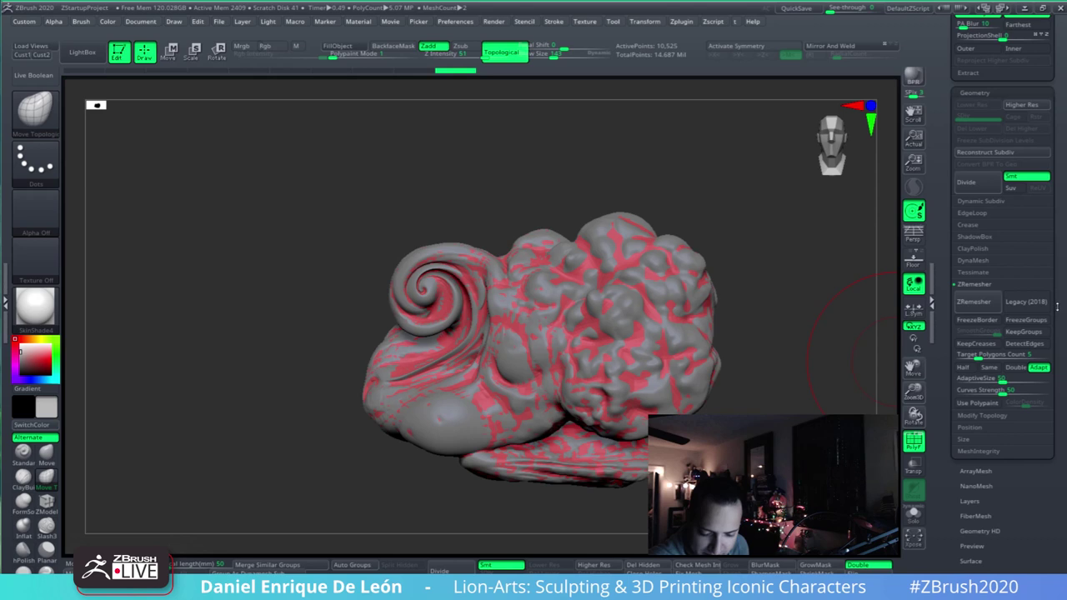
left_click_drag(1057, 307, 1058, 342)
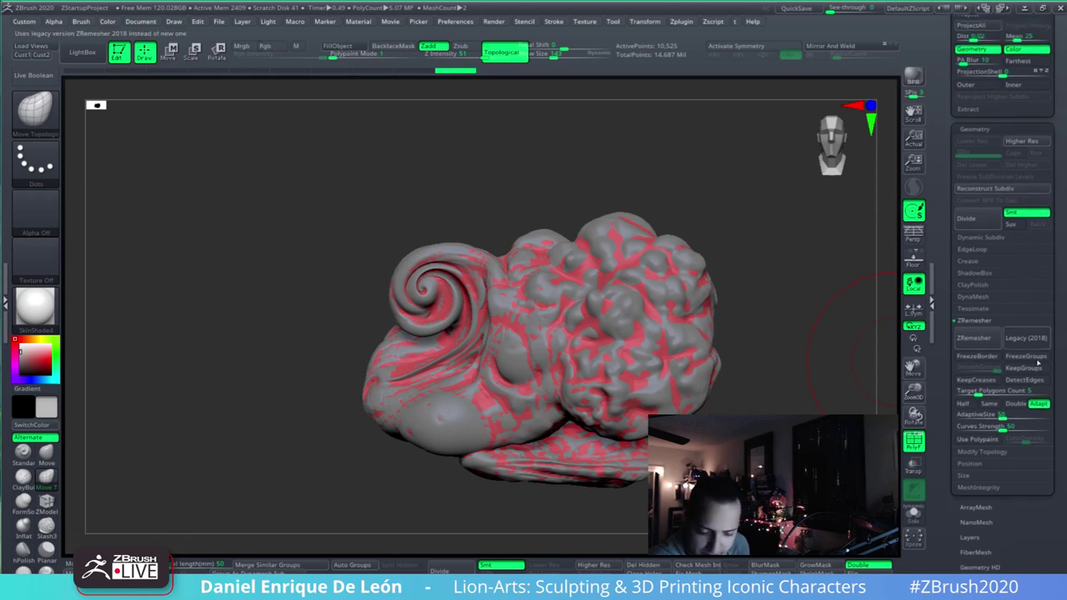
scroll(977, 319, "up", 20)
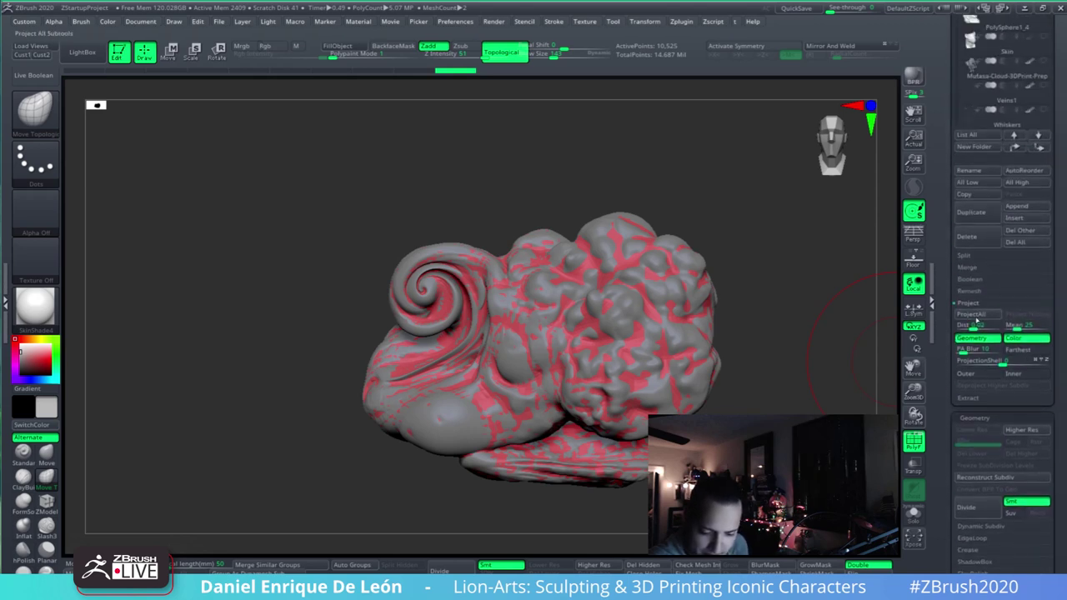
left_click(975, 316)
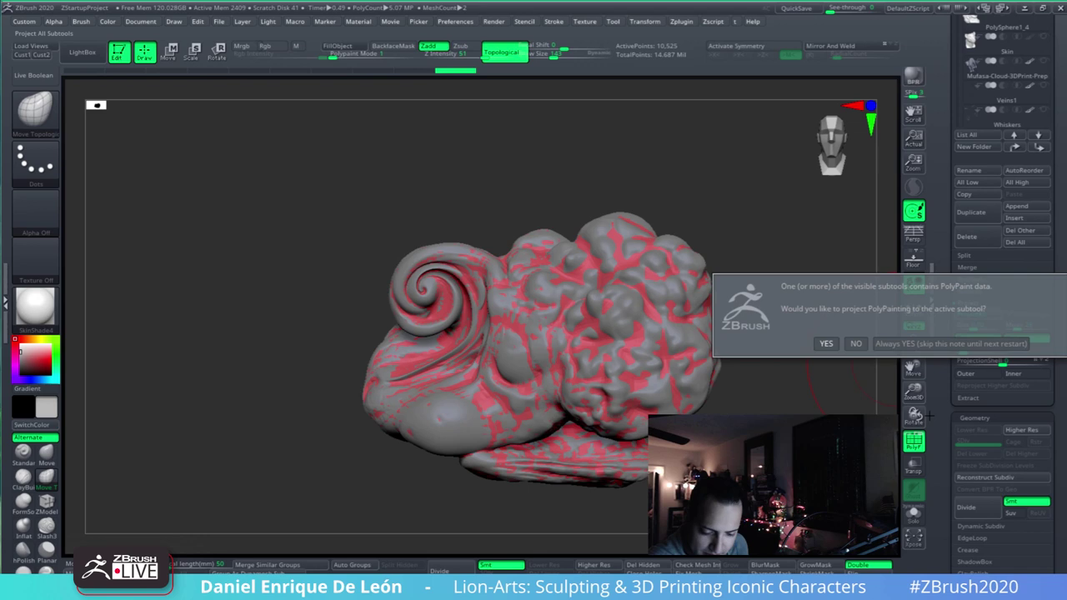
left_click(856, 343)
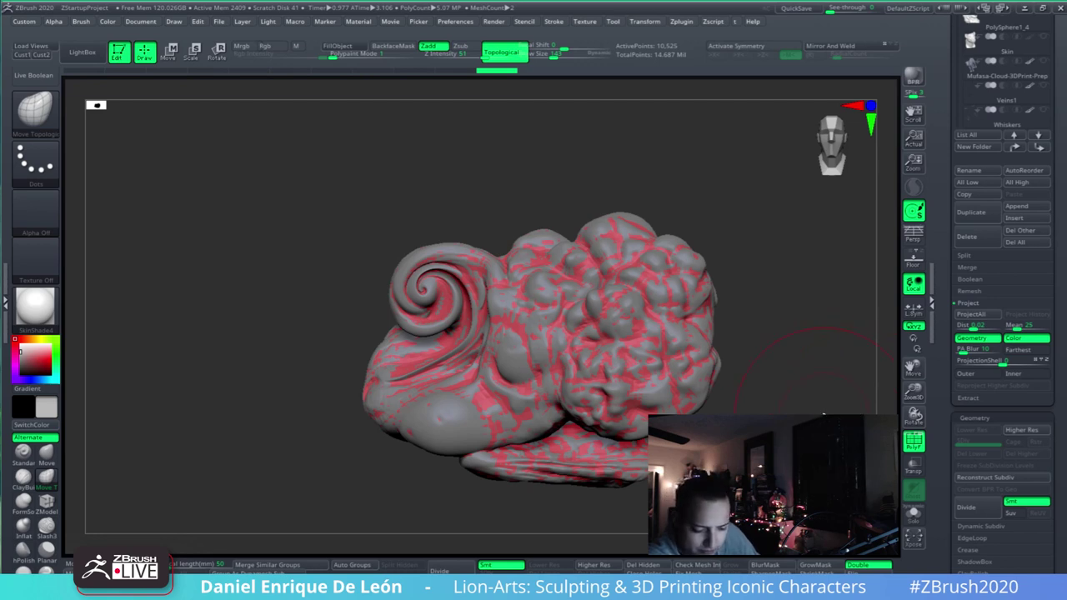
- Subdivide the remeshed cloud to level 3 and reproject the original's detail onto it without polypaint
left_click_drag(824, 414, 829, 409)
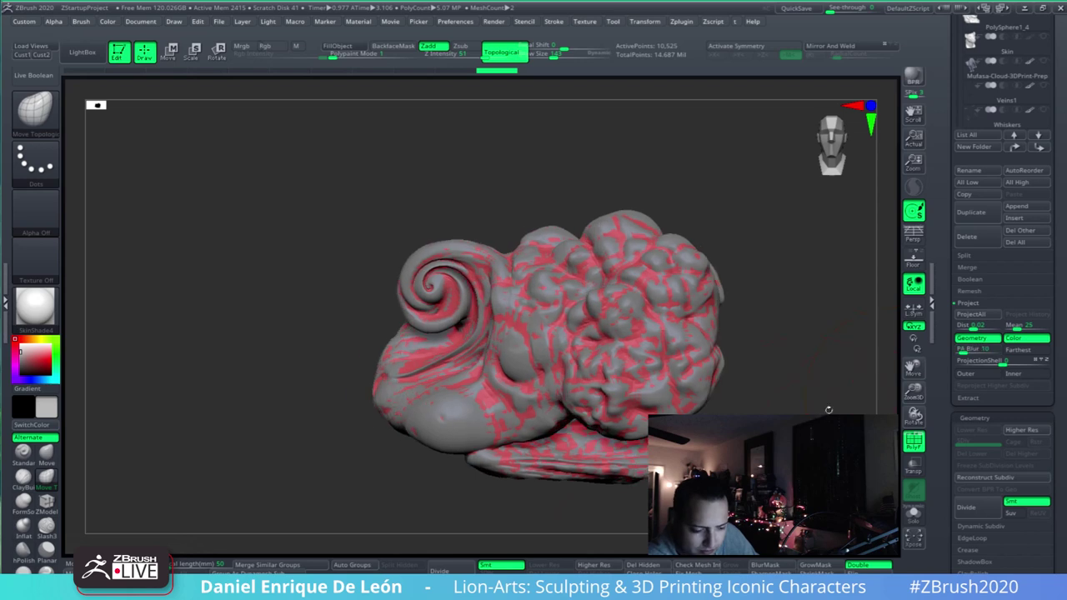
key("ctrl+d")
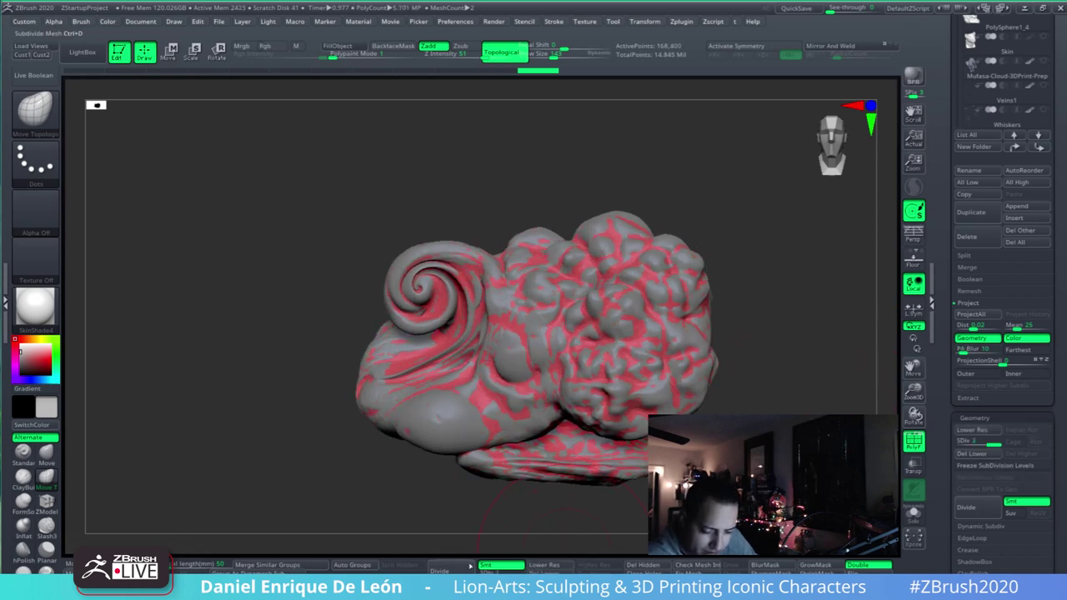
left_click(971, 314)
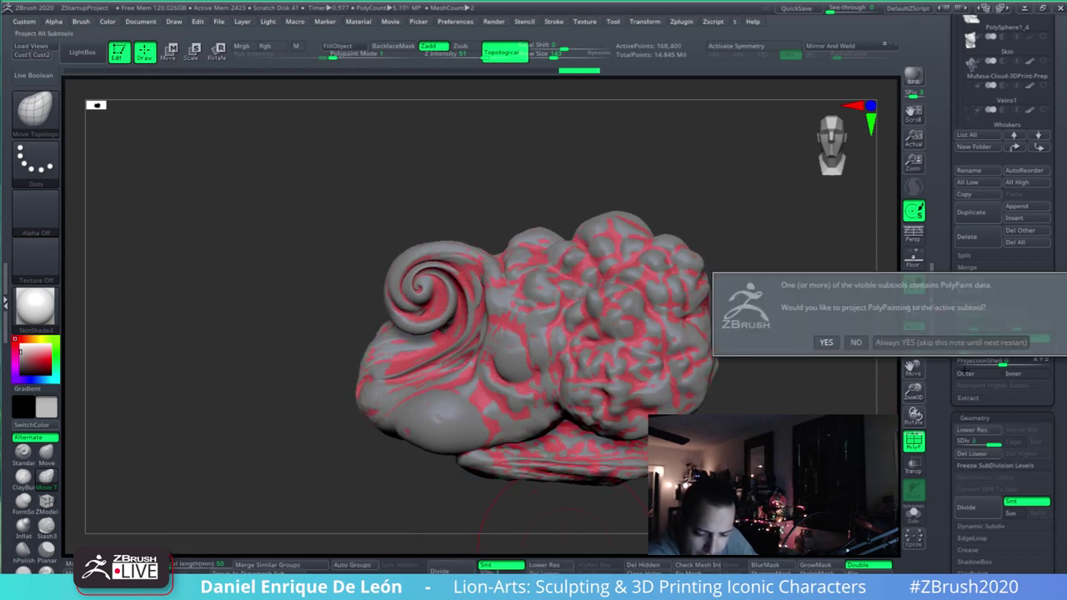
left_click(855, 343)
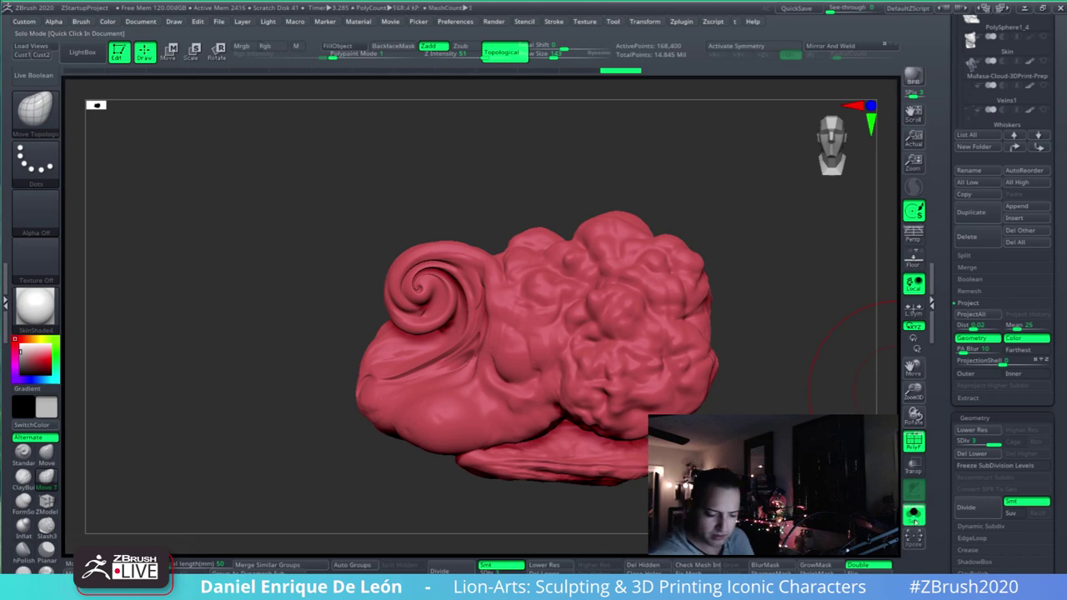
- Select the original high-resolution Mufasa-Cloud-ConceptZB2020 subtool and delete it, keeping the remeshed duplicate
scroll(1052, 275, "up", 5)
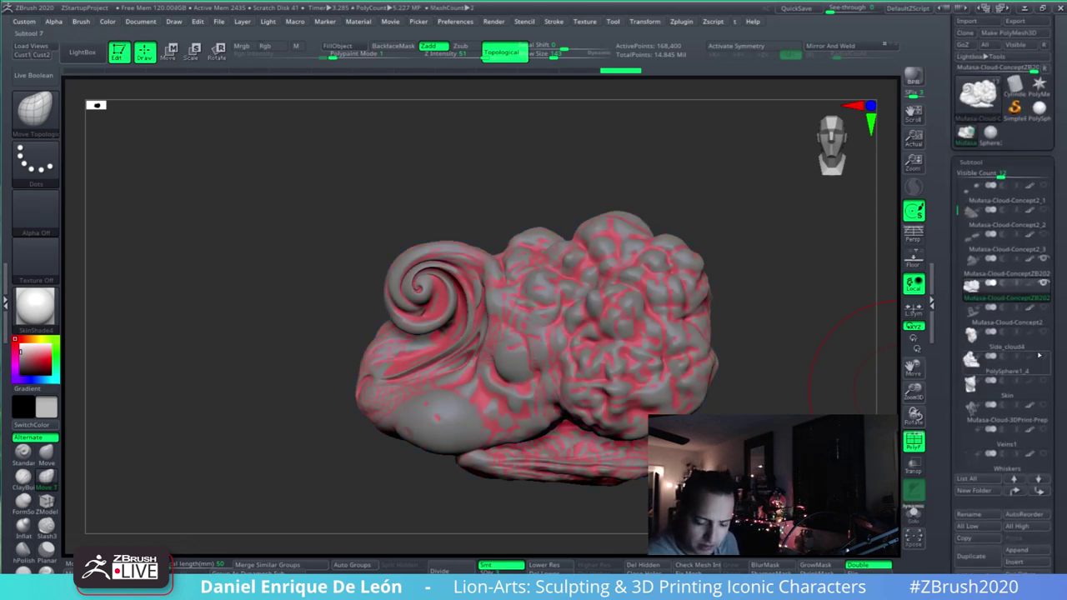
left_click(1043, 260)
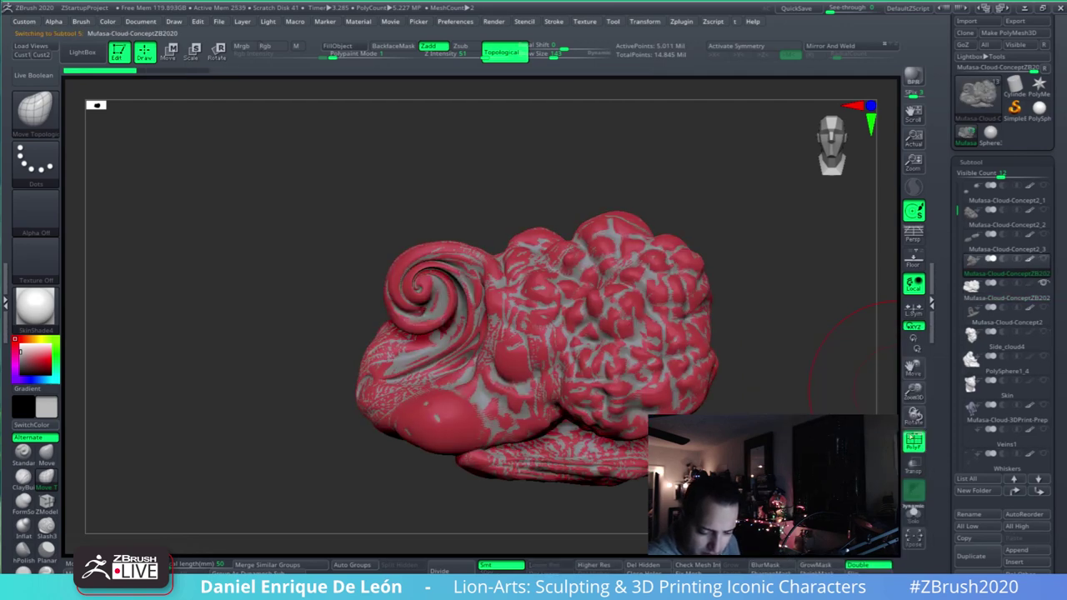
scroll(1010, 330, "down", 8)
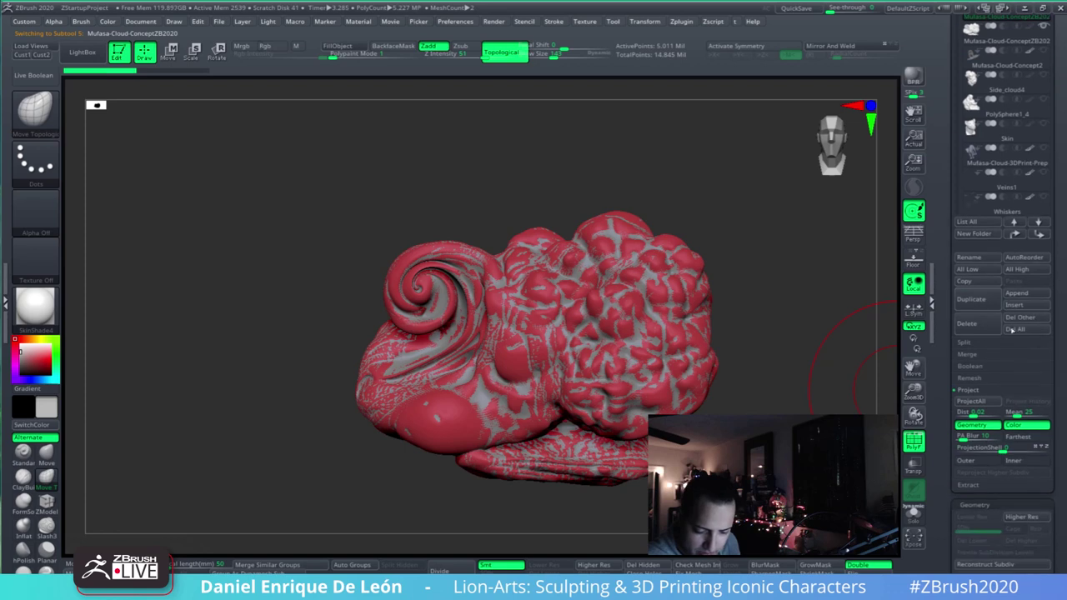
left_click(968, 325)
left_click(862, 355)
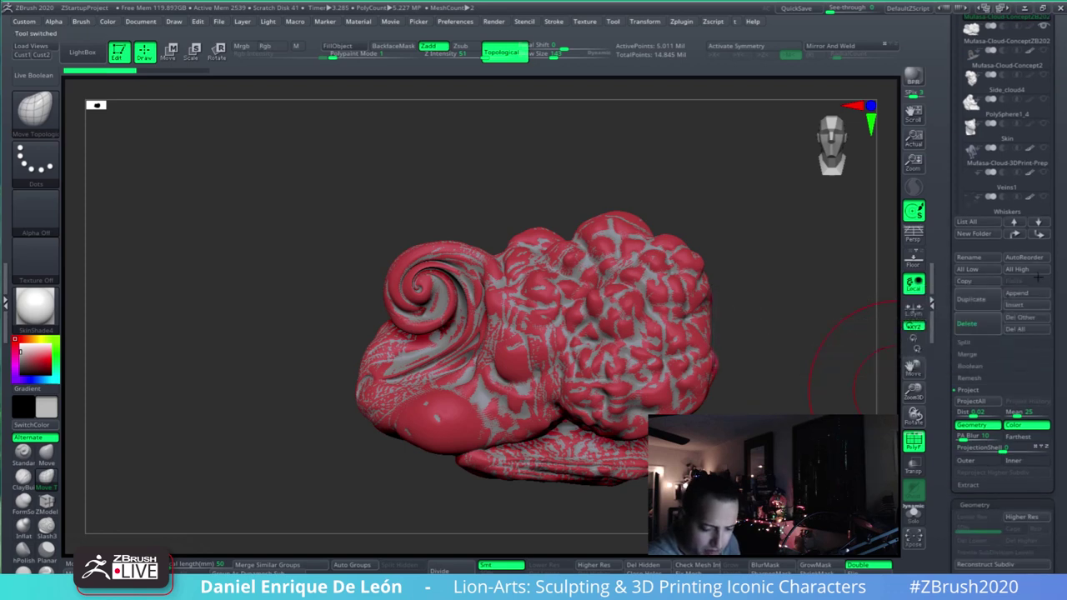
- Show the Side_cloud4, Mufasa-Cloud-Concept2, Concept2_3, Concept2_2 and Concept2_1 subtools around the remeshed cloud
scroll(1063, 258, "up", 8)
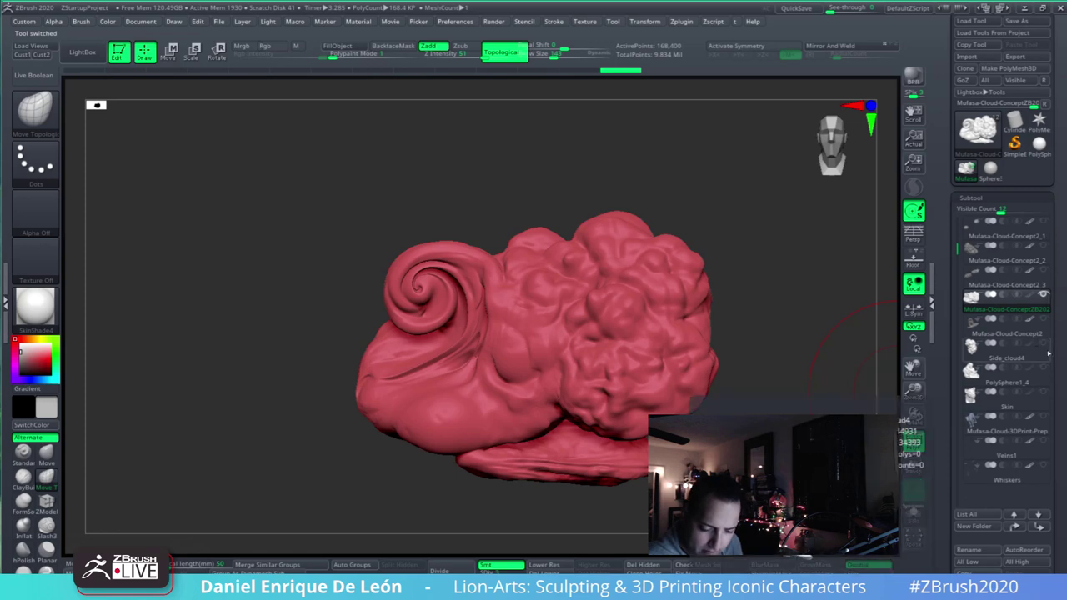
left_click(1044, 344)
left_click(1043, 320)
left_click(1043, 270)
left_click(1043, 246)
left_click(1043, 222)
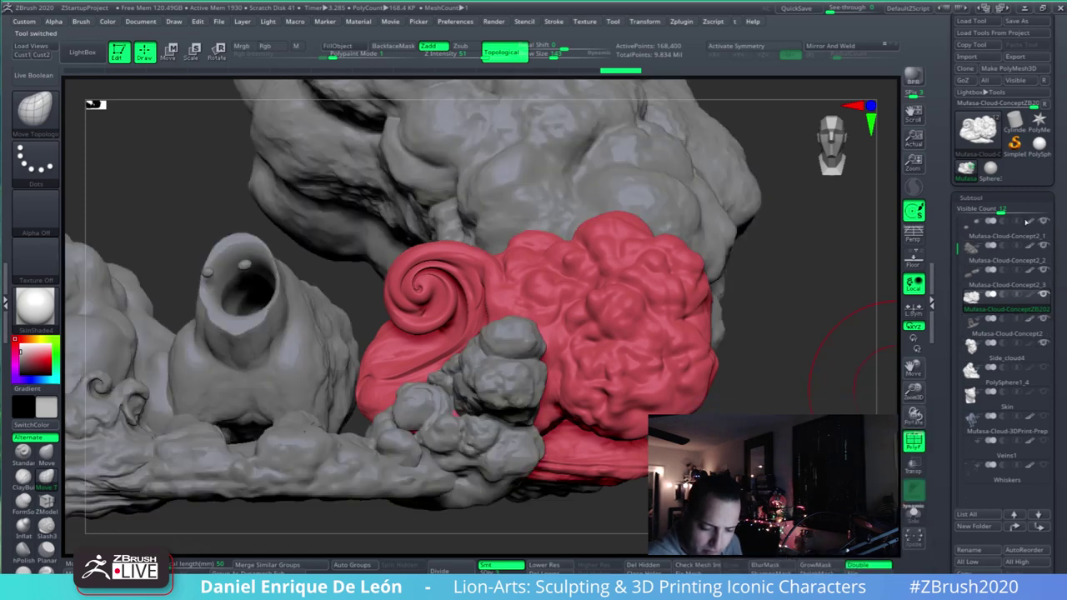
- Show the Mufasa-Cloud-Concept1-2020 lion head and the PolySphere1_4 subtool, with the whole composition framed
left_click_drag(957, 248, 957, 223)
left_click(1044, 222)
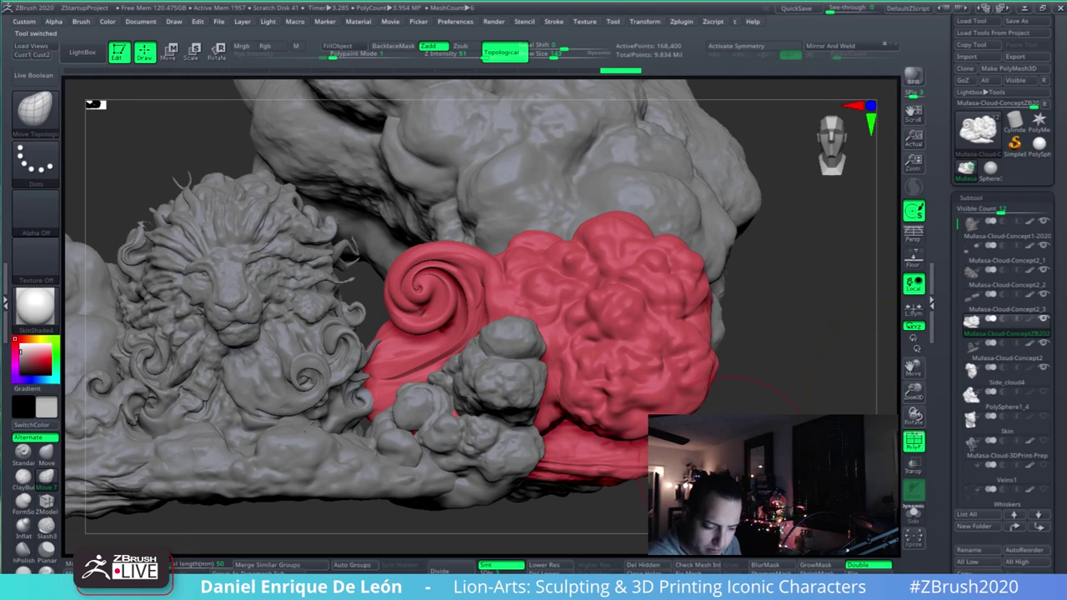
key("f")
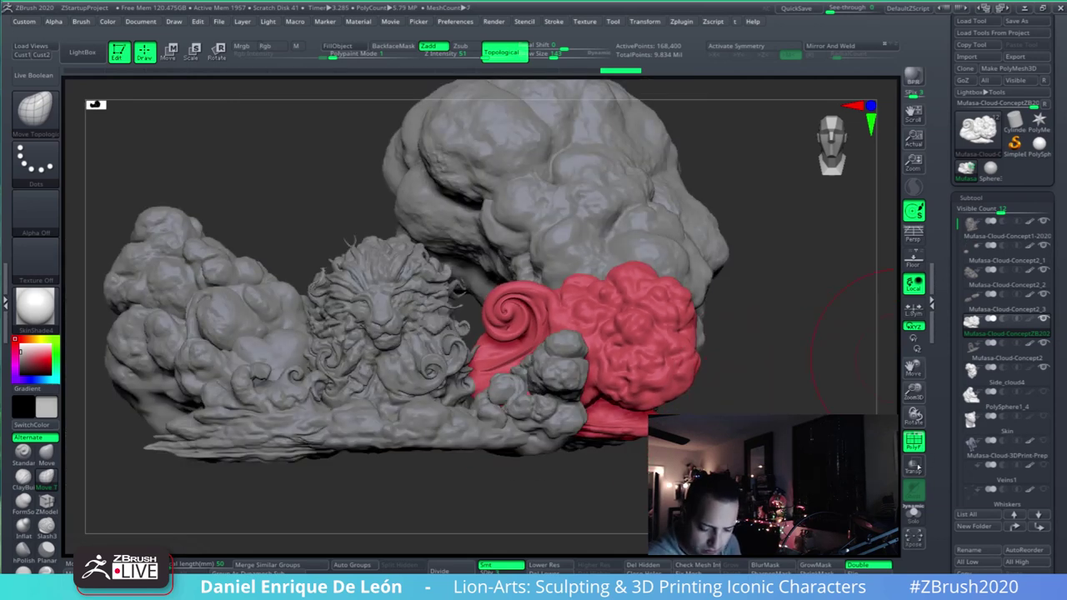
left_click_drag(860, 288, 881, 310, "alt")
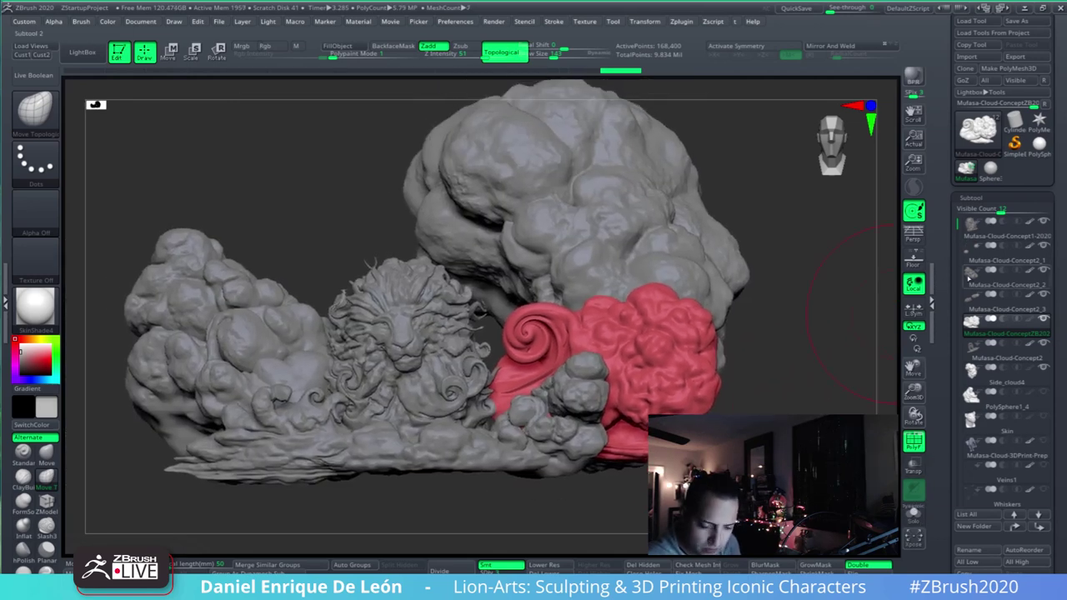
left_click(1044, 393)
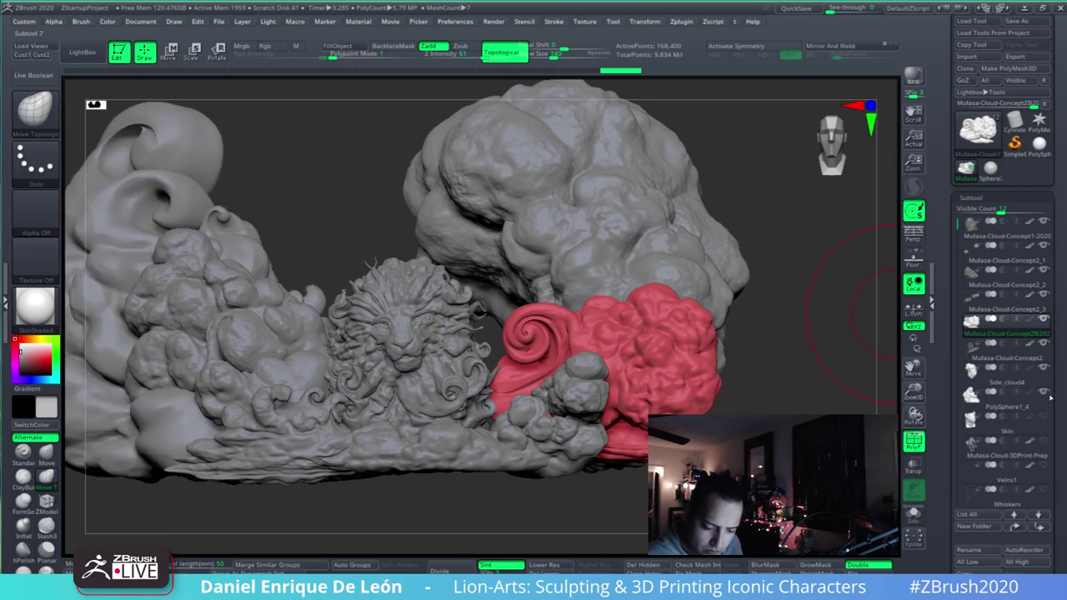
- Select the Mufasa-Cloud-Concept2_3 subtool, display its polygroup colours without the wireframe, and isolate it
left_click_drag(780, 403, 791, 416, "alt")
mouse_move(745, 367)
left_mouse_down()
mouse_move(779, 377)
mouse_move(757, 379)
mouse_move(800, 353)
left_mouse_up()
right_click_drag(636, 385, 741, 397, "ctrl")
right_click_drag(658, 406, 693, 395, "alt")
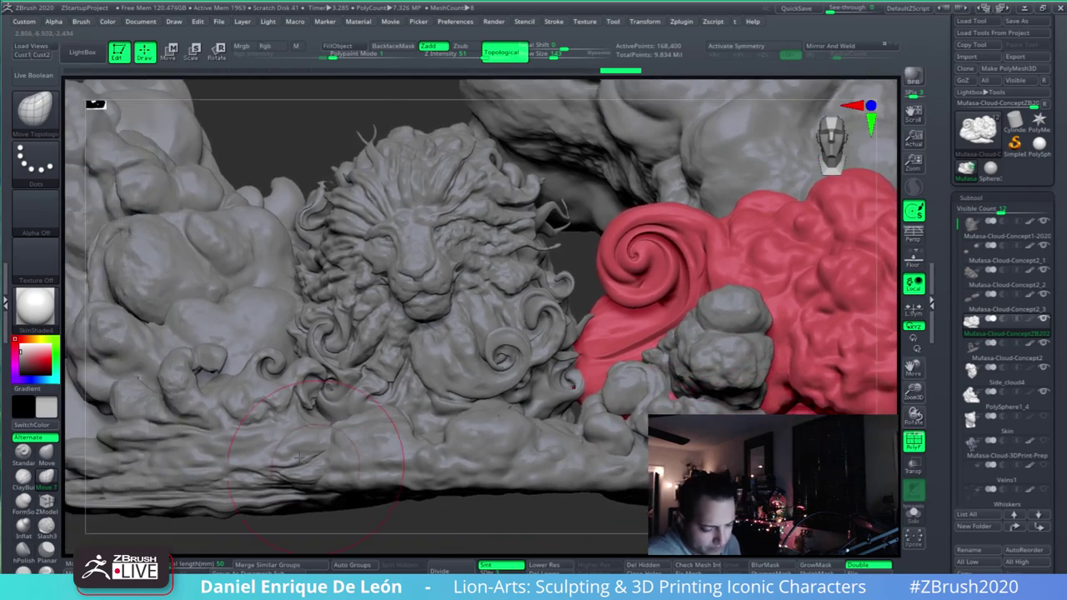
left_click(282, 455, "alt")
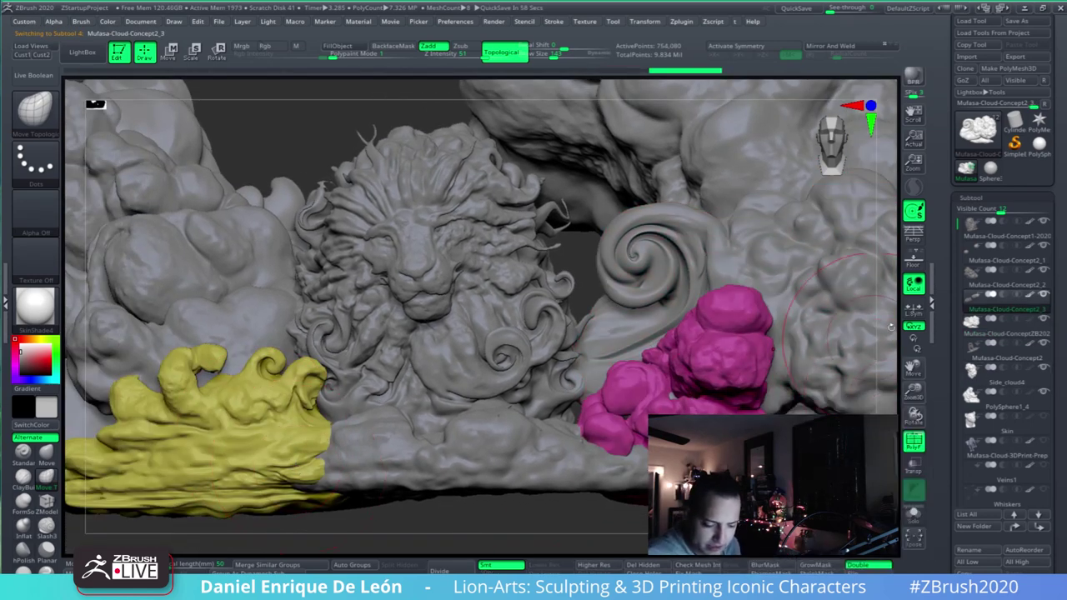
key("shift+f")
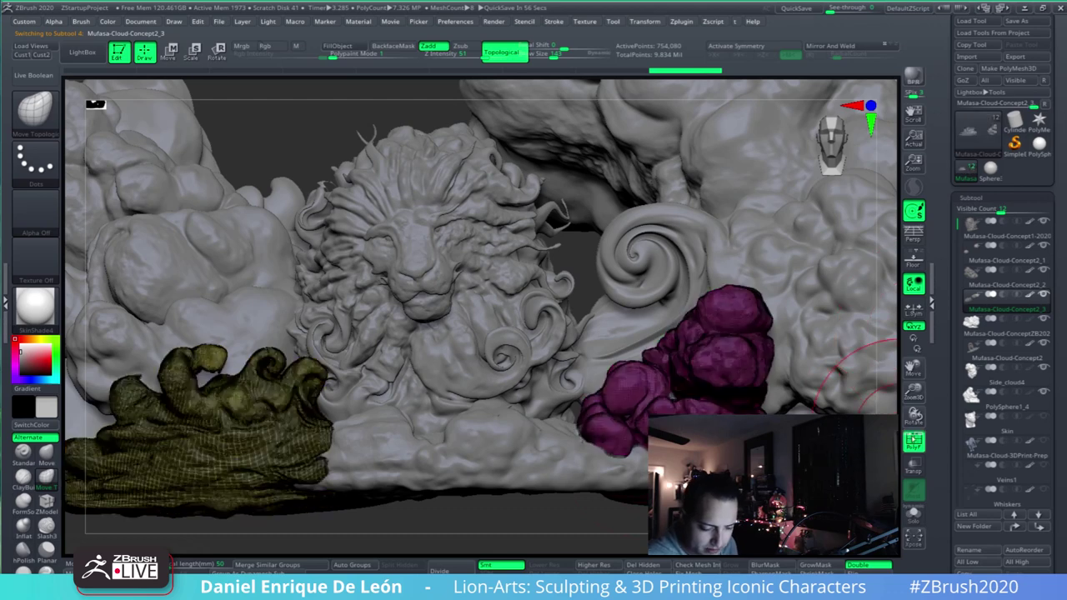
left_click(914, 440)
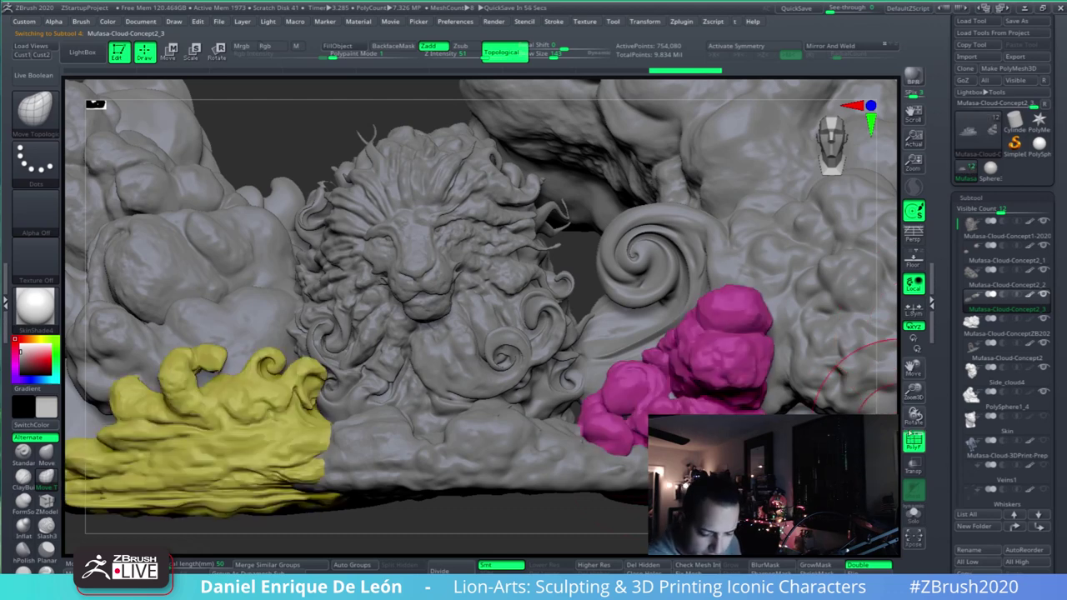
left_click(914, 514)
left_click_drag(841, 483, 836, 425, "alt")
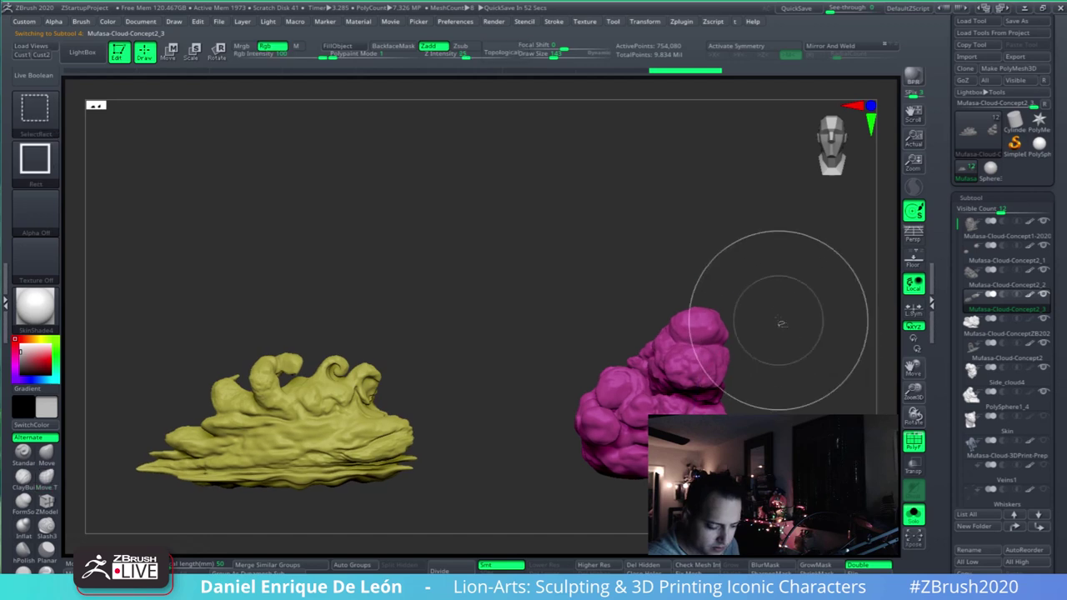
- Isolate the yellow wispy ground cloud polygroup and split the hidden pink lumpy cloud into its own subtool
left_click_drag(836, 244, 532, 511, "ctrl+shift")
left_click(818, 403, "ctrl+shift")
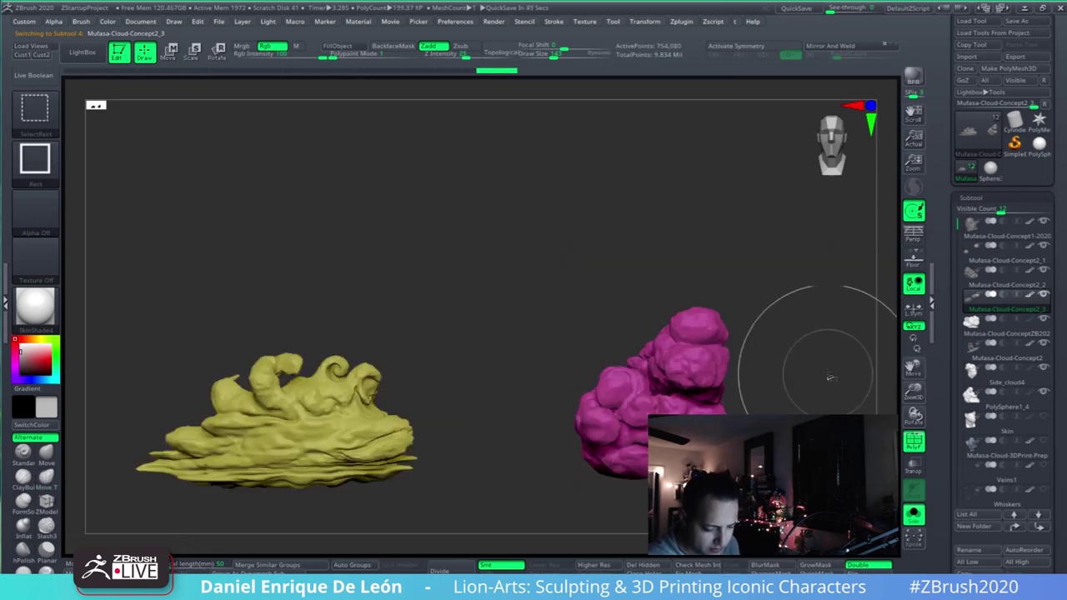
left_click_drag(812, 271, 541, 527, "ctrl+shift")
left_click(816, 414, "ctrl+shift")
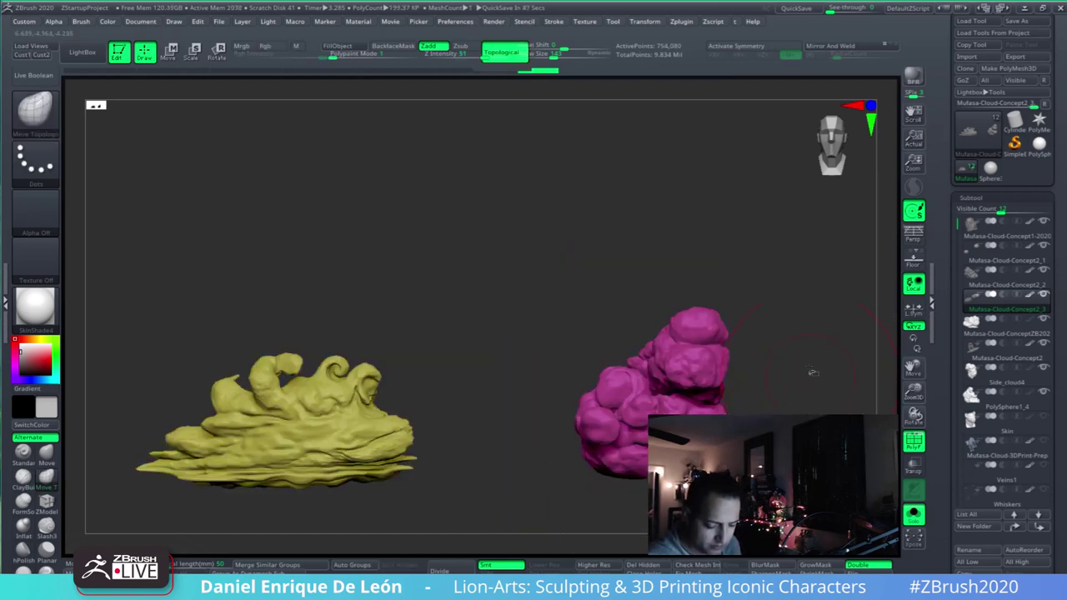
left_click_drag(824, 246, 543, 511, "ctrl+shift")
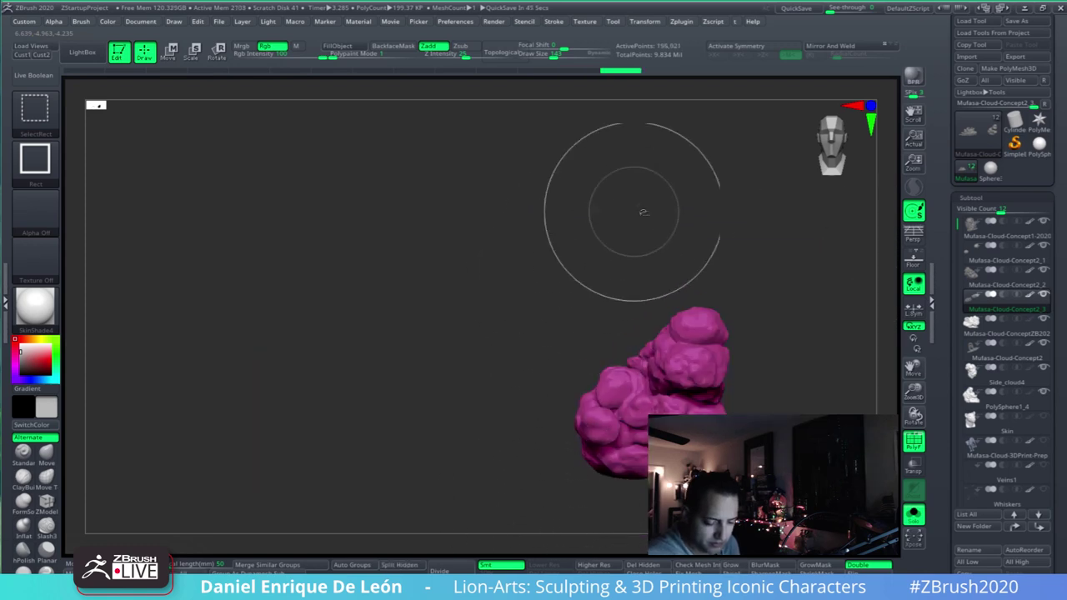
left_click_drag(645, 216, 803, 332)
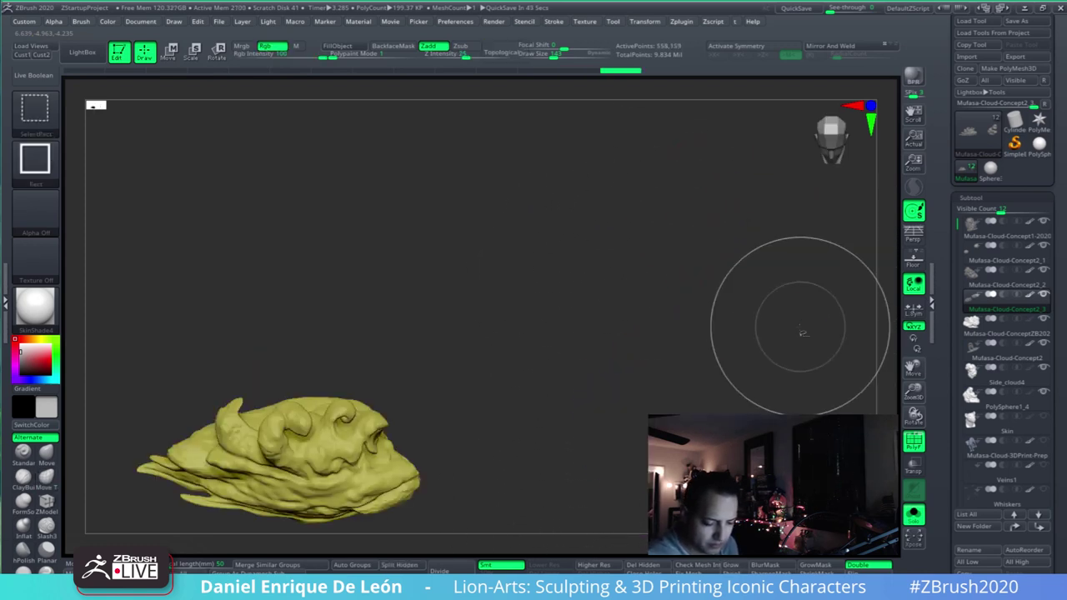
left_click_drag(762, 405, 776, 356)
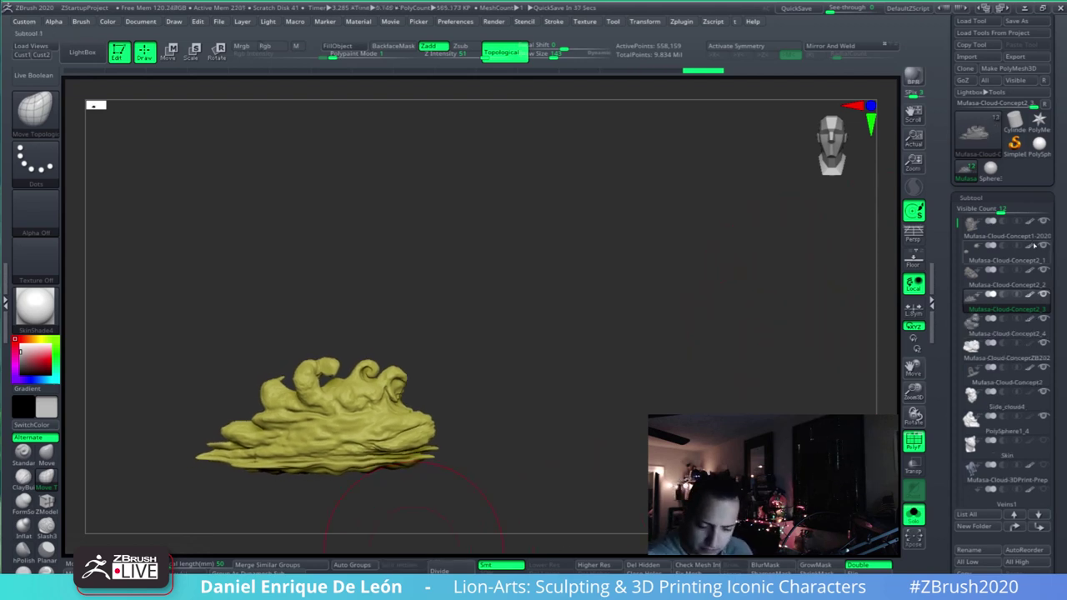
- Show the surrounding subtools again and duplicate the yellow ground cloud subtool
left_click(913, 514)
left_click_drag(773, 413, 758, 406, "alt")
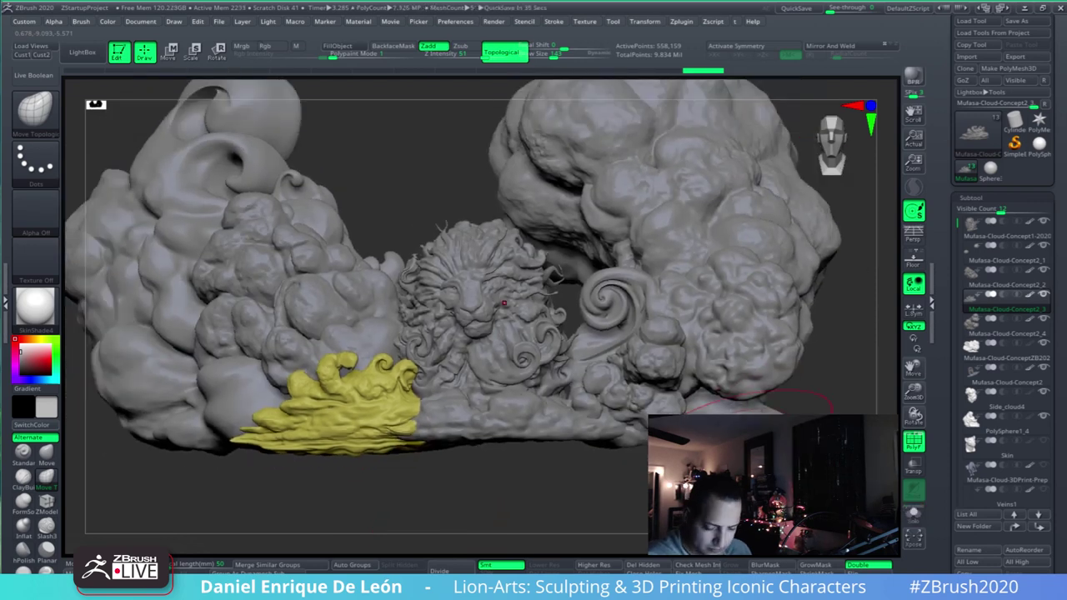
left_click_drag(1061, 414, 1061, 355)
scroll(1061, 354, "down", 3)
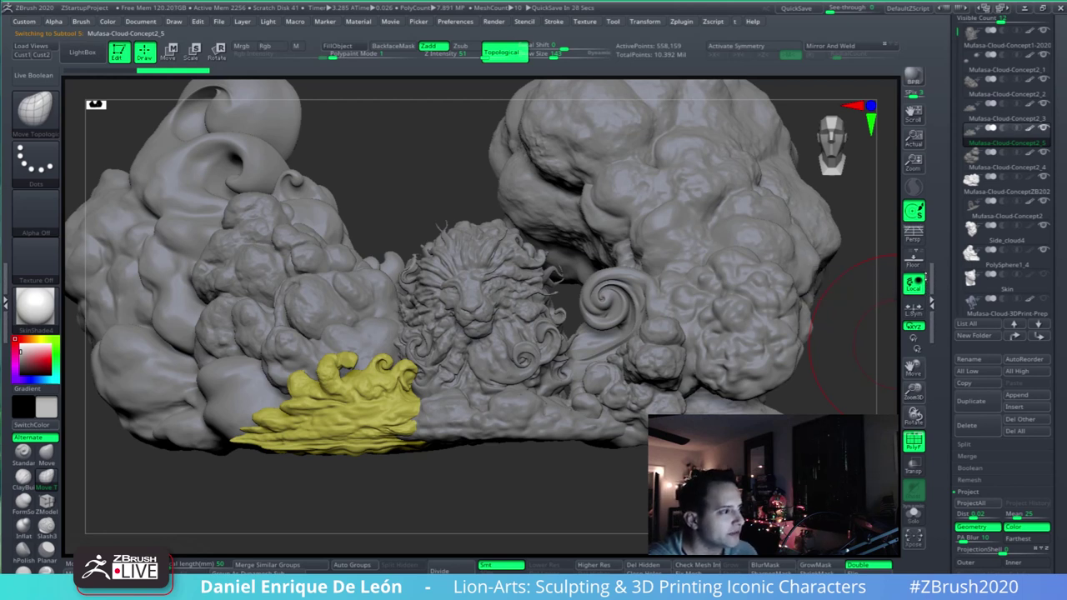
- Flip the duplicated ground cloud to the opposite side of the lion head, beneath the large spiral
left_click_drag(866, 258, 861, 305, "alt")
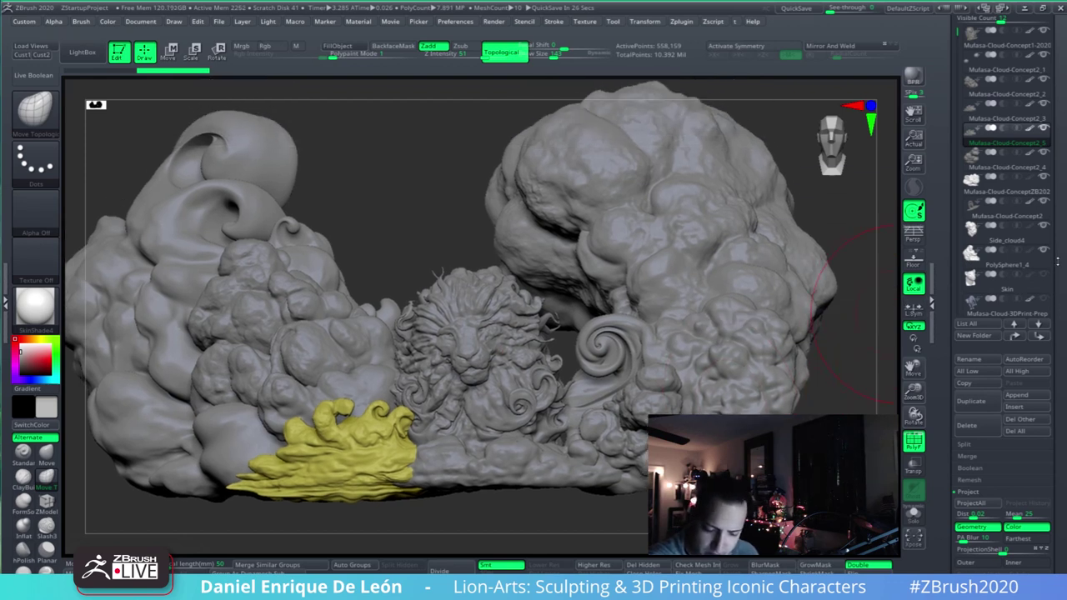
left_click_drag(1057, 262, 1057, 341)
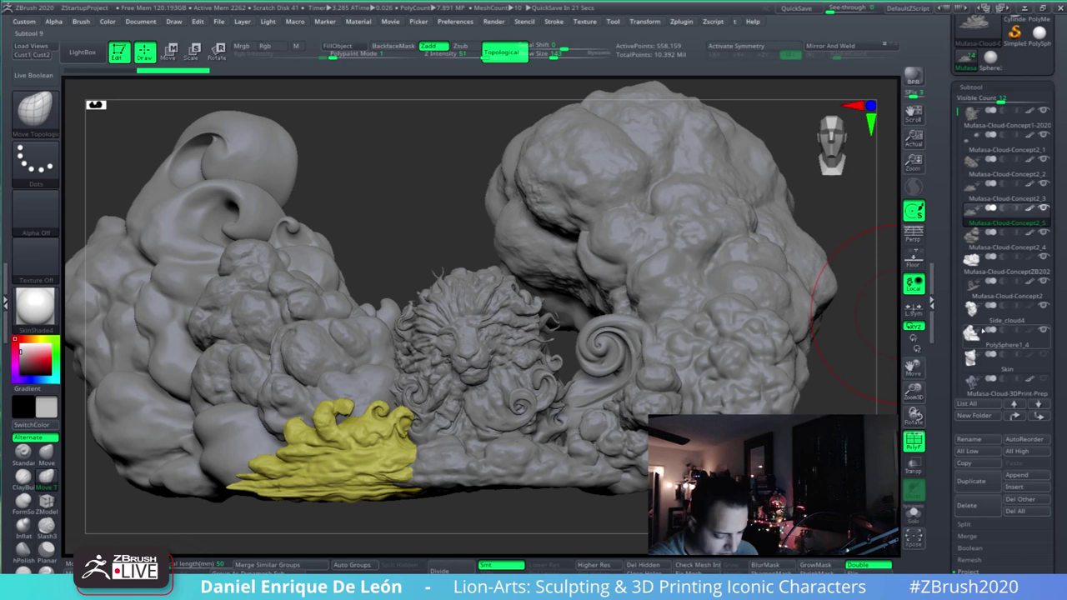
left_click_drag(1061, 436, 1066, 324)
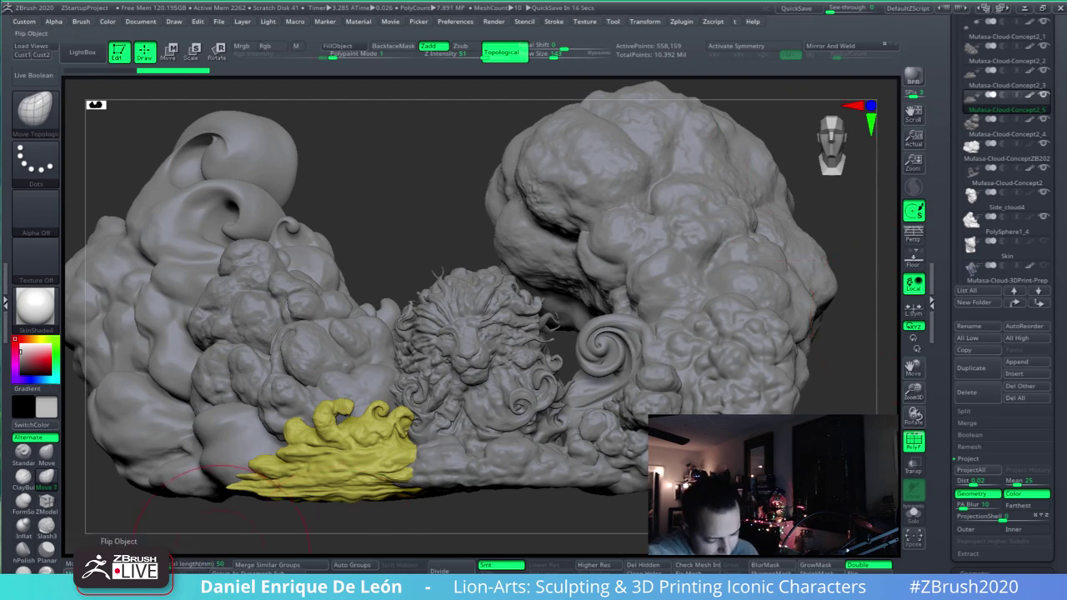
left_click(118, 565)
right_click_drag(696, 400, 705, 375, "alt")
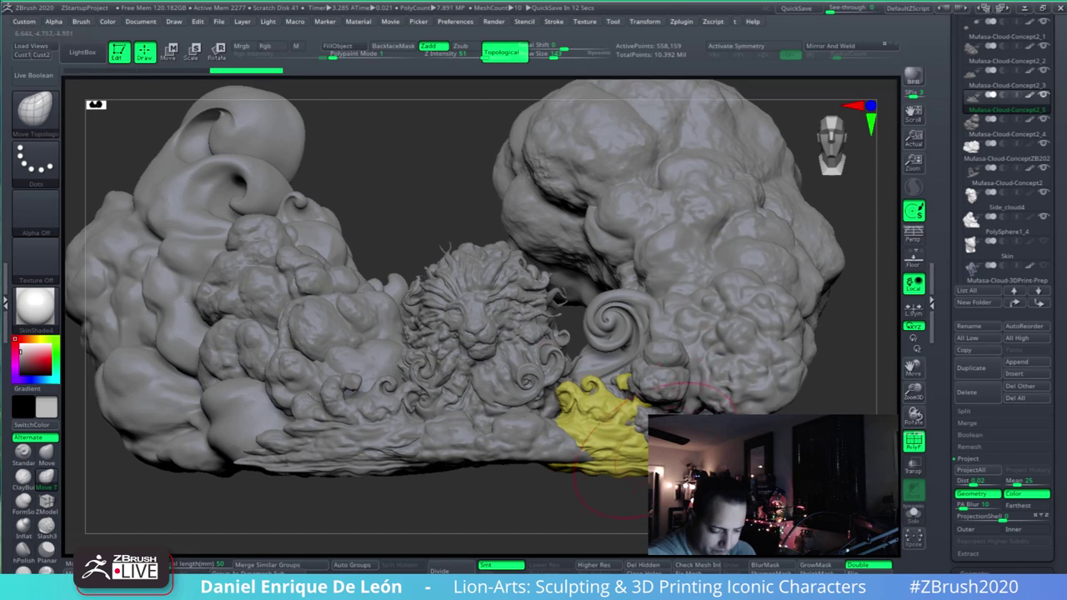
- Center the transform gizmo on the flipped ground cloud and move it forward, in front of the boulder-like clouds beneath the spiral
key("w")
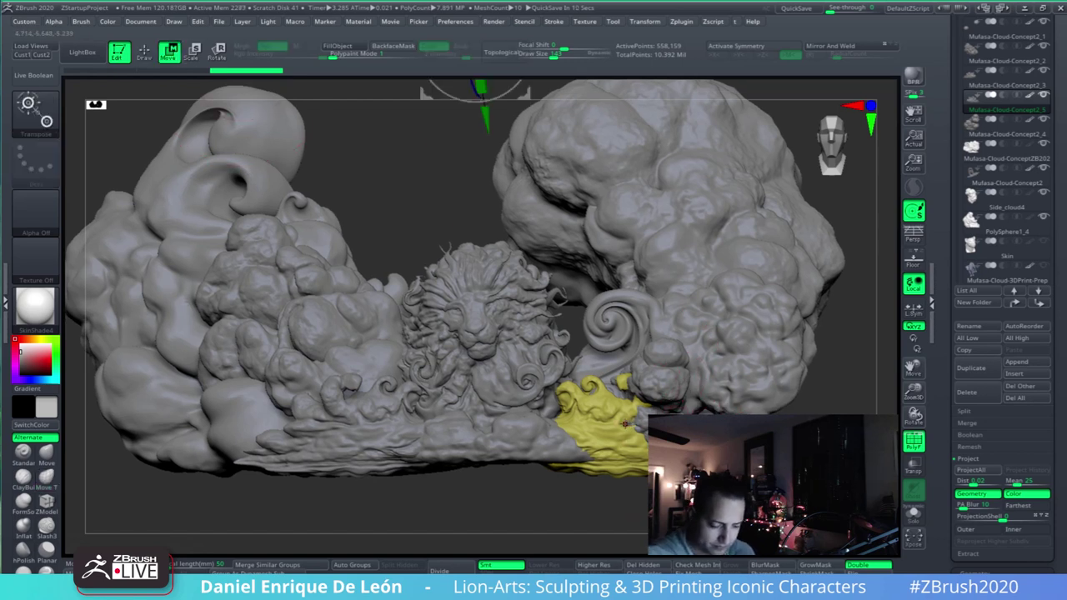
left_click(646, 371, "alt")
left_click(613, 423, "alt")
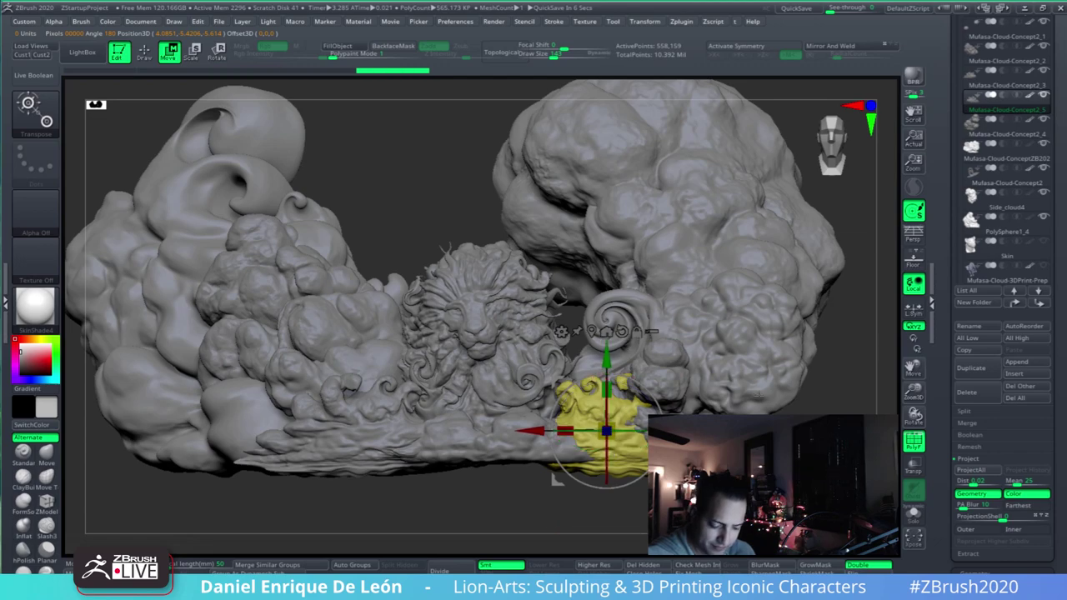
left_click_drag(662, 373, 612, 249)
left_click_drag(602, 407, 608, 429)
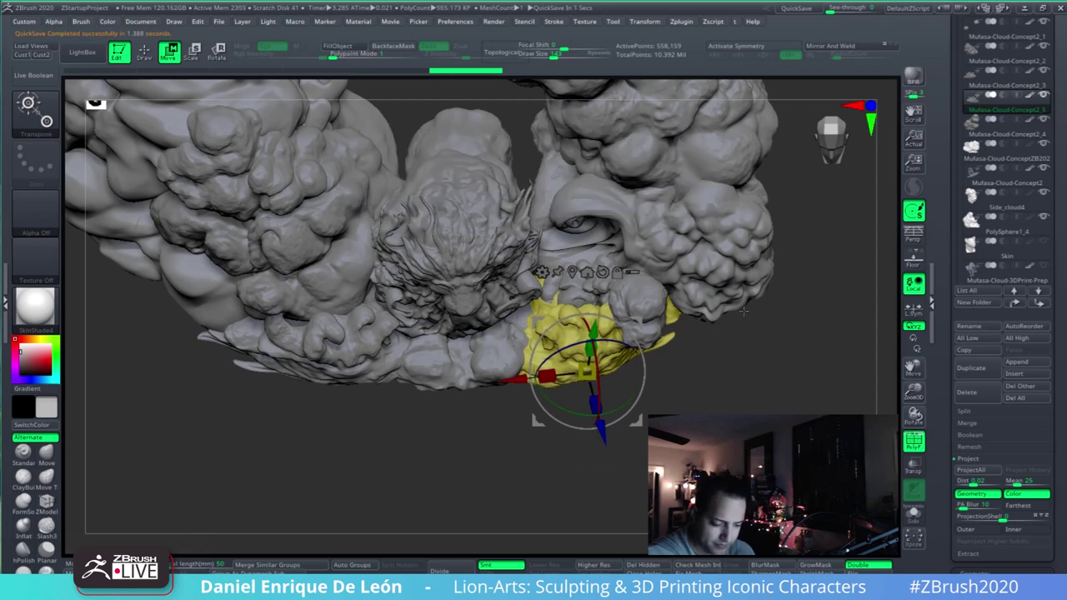
left_click_drag(743, 311, 724, 354, "shift")
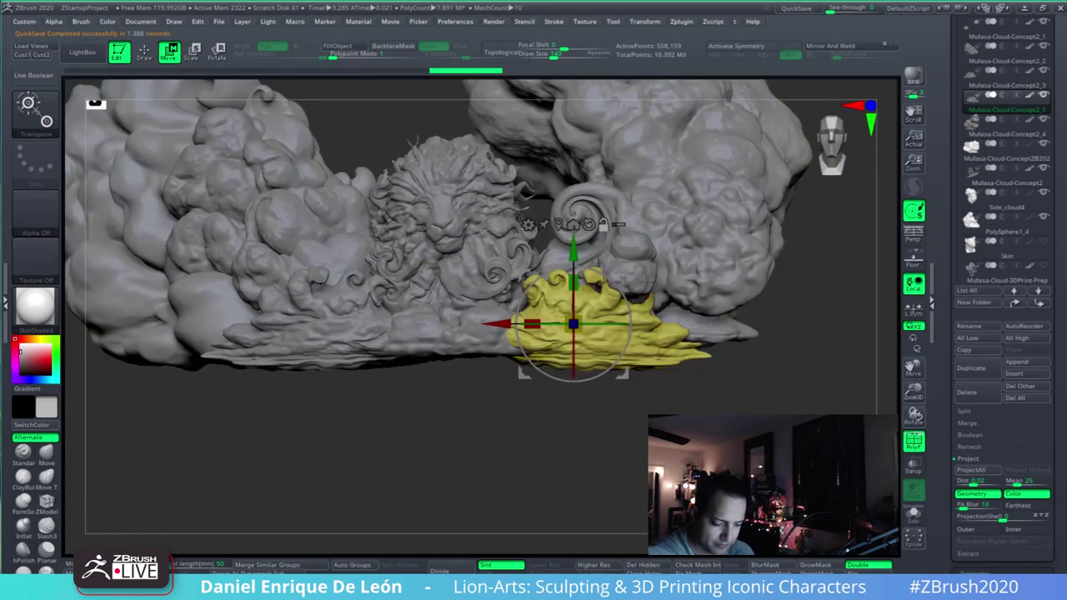
mouse_move(693, 260)
left_mouse_down("alt")
mouse_move(709, 283)
mouse_move(692, 327)
left_mouse_up("alt")
left_click_drag(679, 280, 689, 293, "alt")
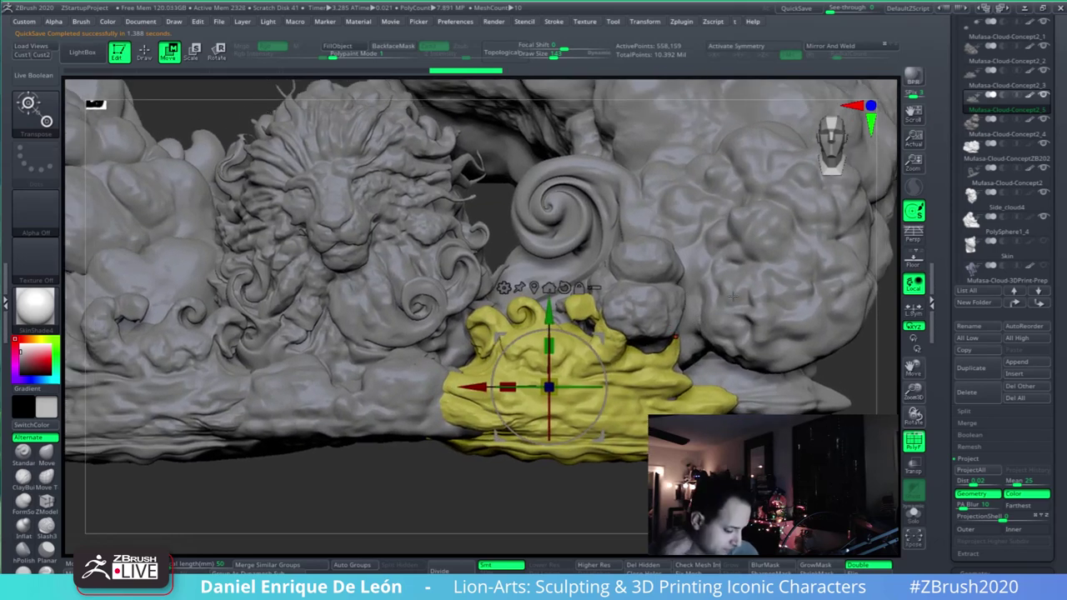
left_click(217, 52)
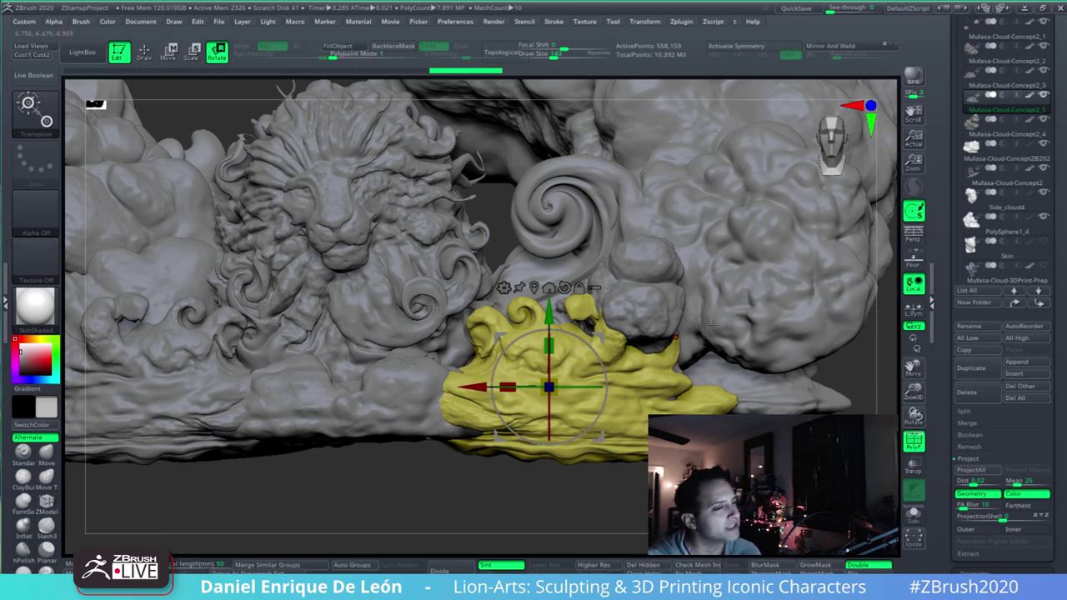
right_click_drag(717, 346, 682, 356)
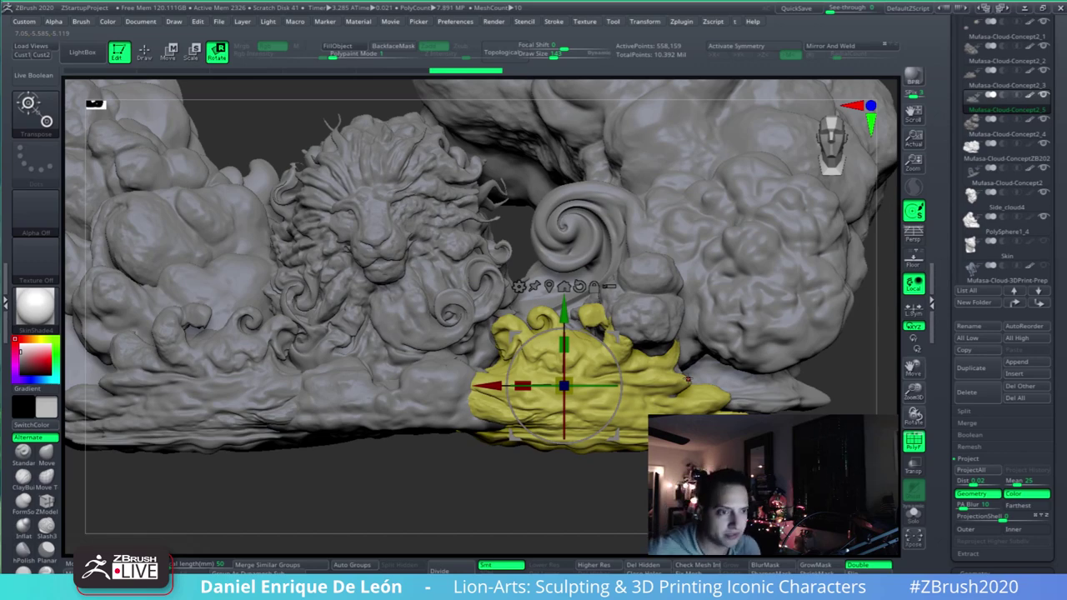
right_click_drag(710, 303, 714, 280)
left_click_drag(714, 282, 707, 297)
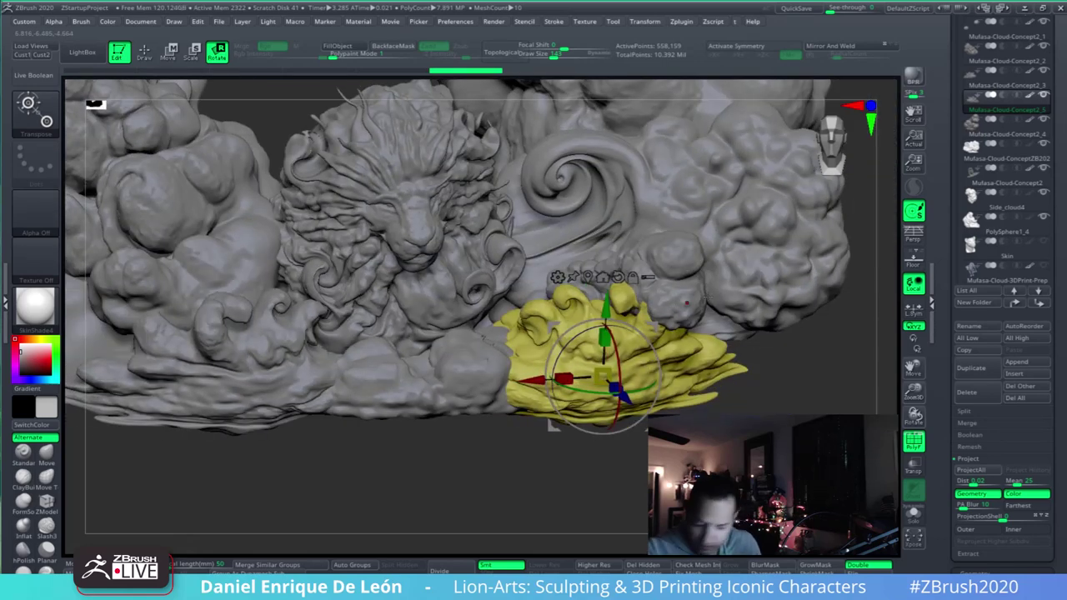
- Return to sculpting the flipped cloud with the Move Topological brush at a draw size of 58
key("q")
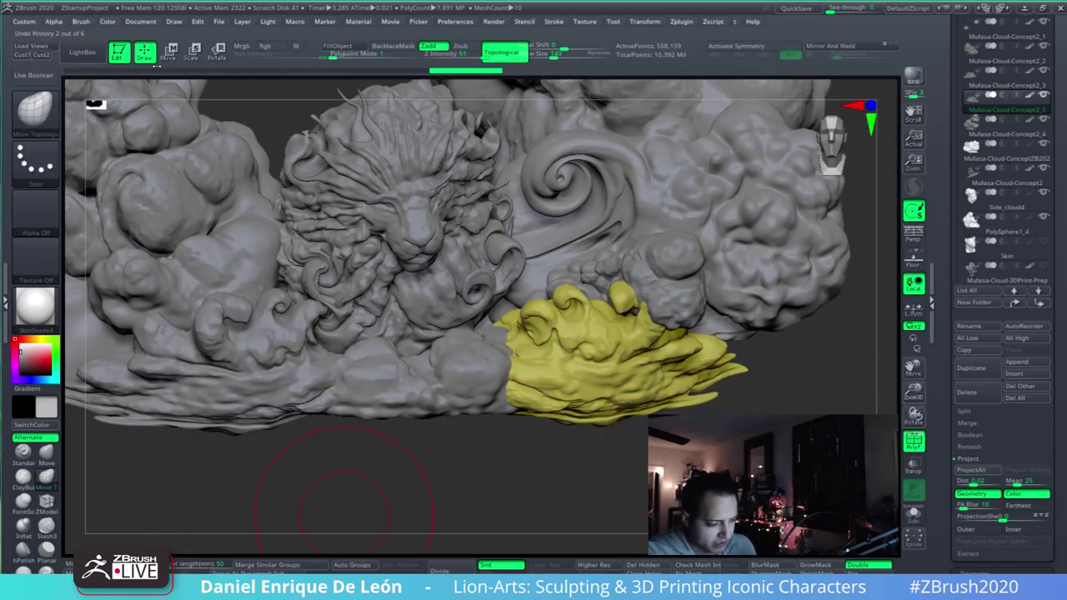
left_click_drag(550, 56, 538, 55)
mouse_move(541, 332)
right_mouse_down()
mouse_move(540, 305)
mouse_move(565, 373)
right_mouse_up()
left_click_drag(539, 56, 541, 56)
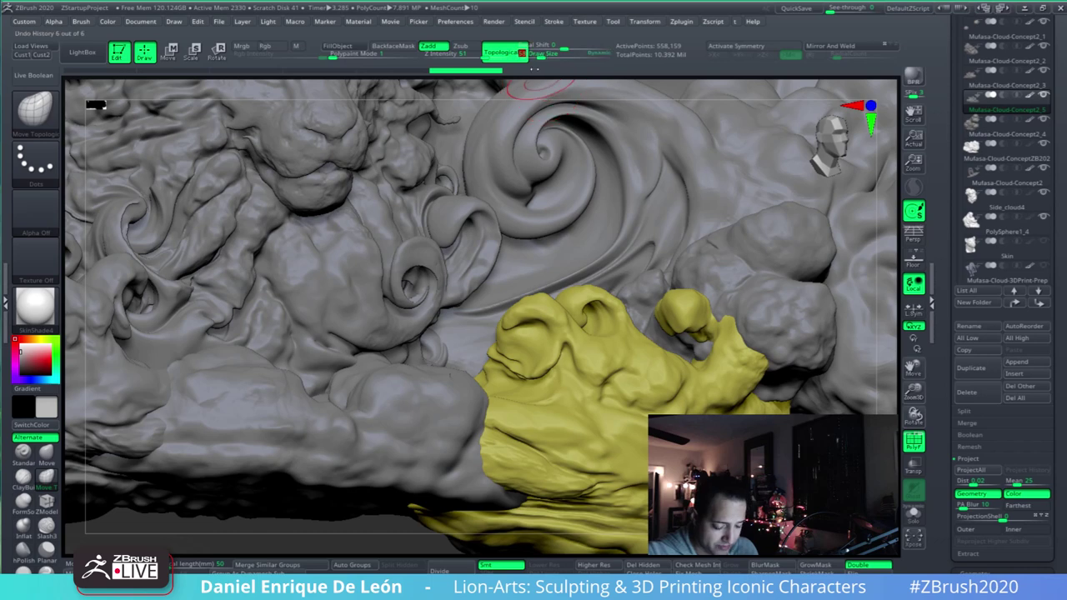
right_click_drag(530, 331, 512, 332)
left_click_drag(510, 330, 631, 440)
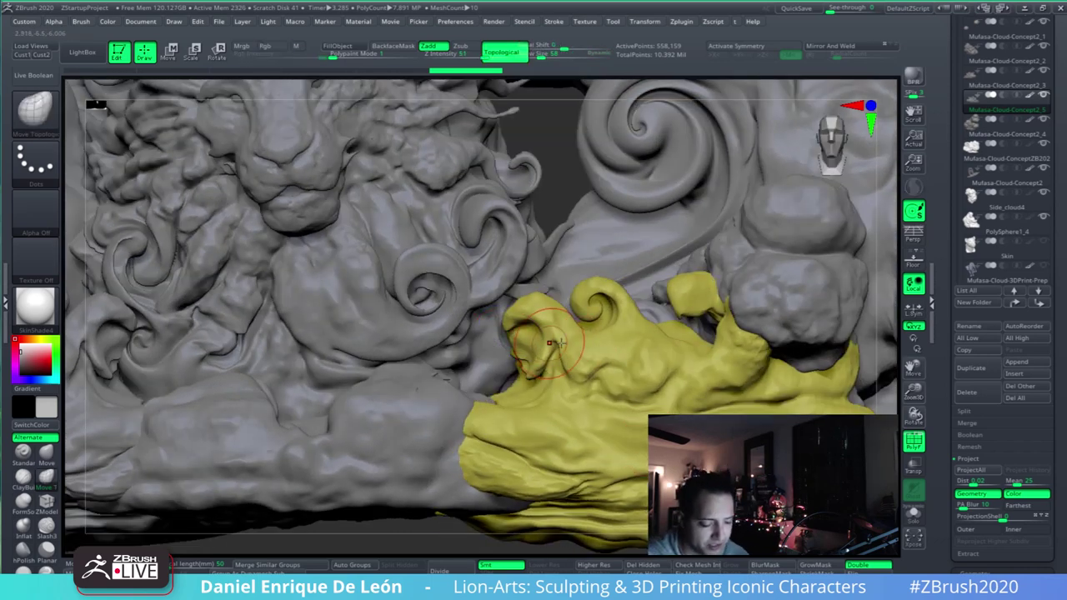
right_click_drag(536, 335, 555, 350)
key("shift")
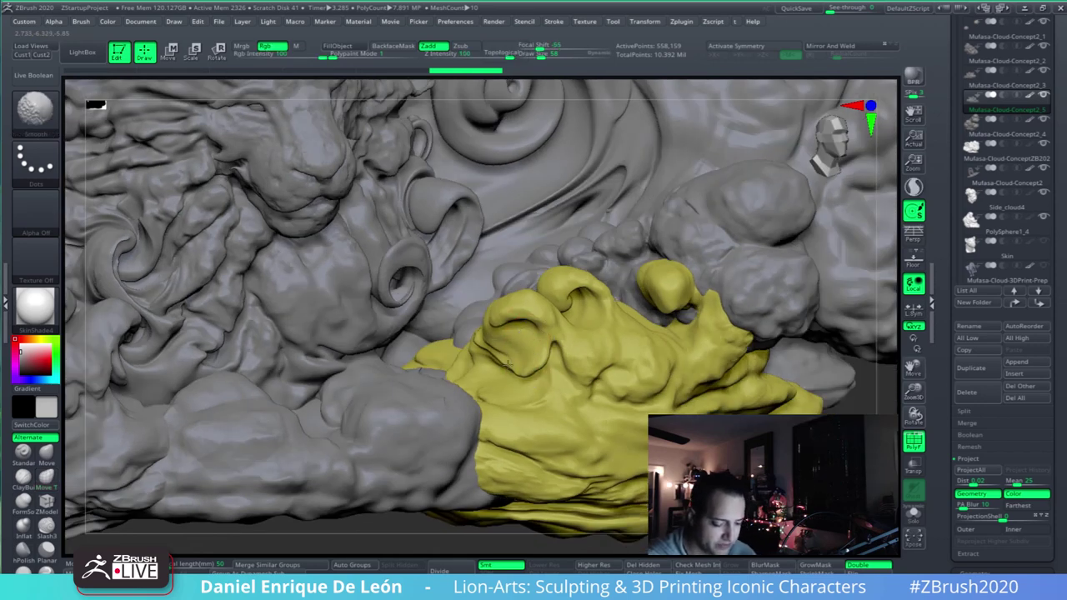
- ZRemesh the flipped ground cloud with adaptive density and a target polygon count of 5
right_click_drag(812, 370, 759, 354)
scroll(1054, 366, "down", 8)
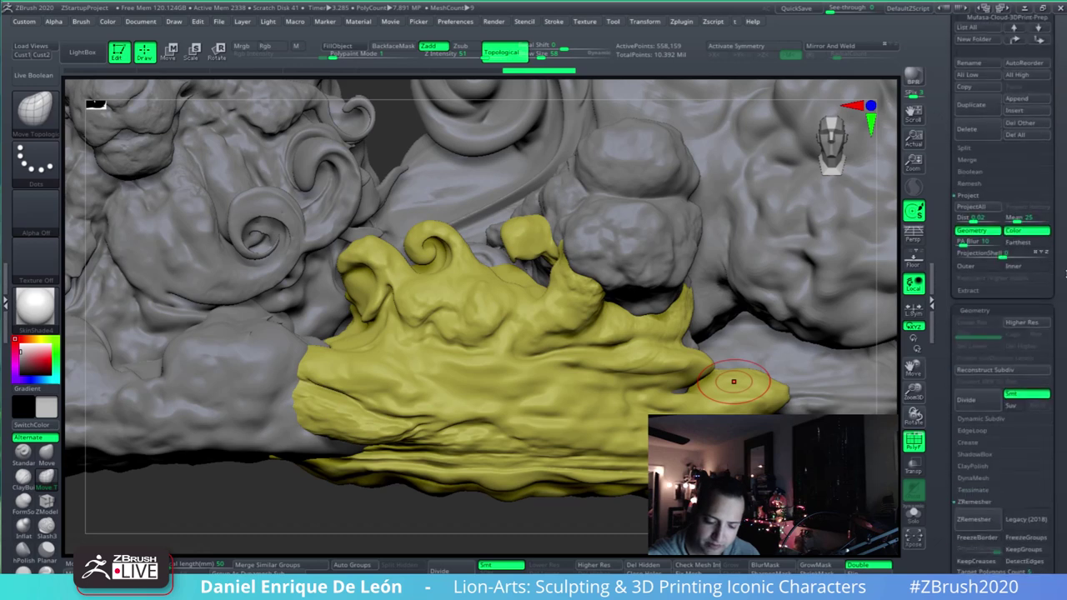
left_click(973, 400)
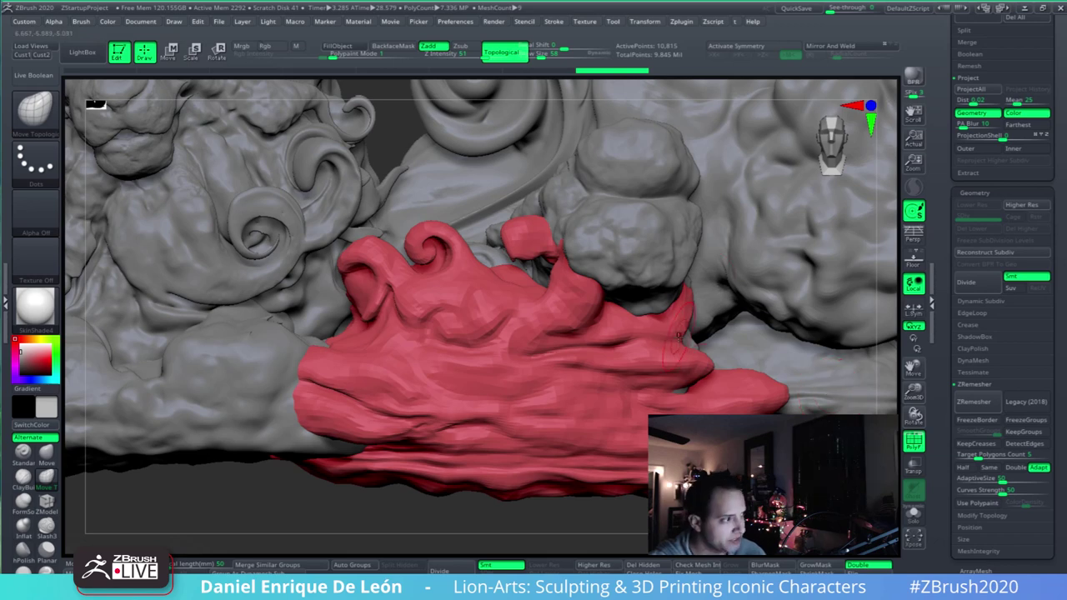
- Pull the curl nearest the lion into a smoother overhanging wave with Move Topological and smooth its inner side
right_click_drag(681, 338, 676, 347)
mouse_move(443, 381)
right_mouse_down("alt")
mouse_move(534, 395)
mouse_move(505, 286)
mouse_move(468, 293)
right_mouse_up("alt")
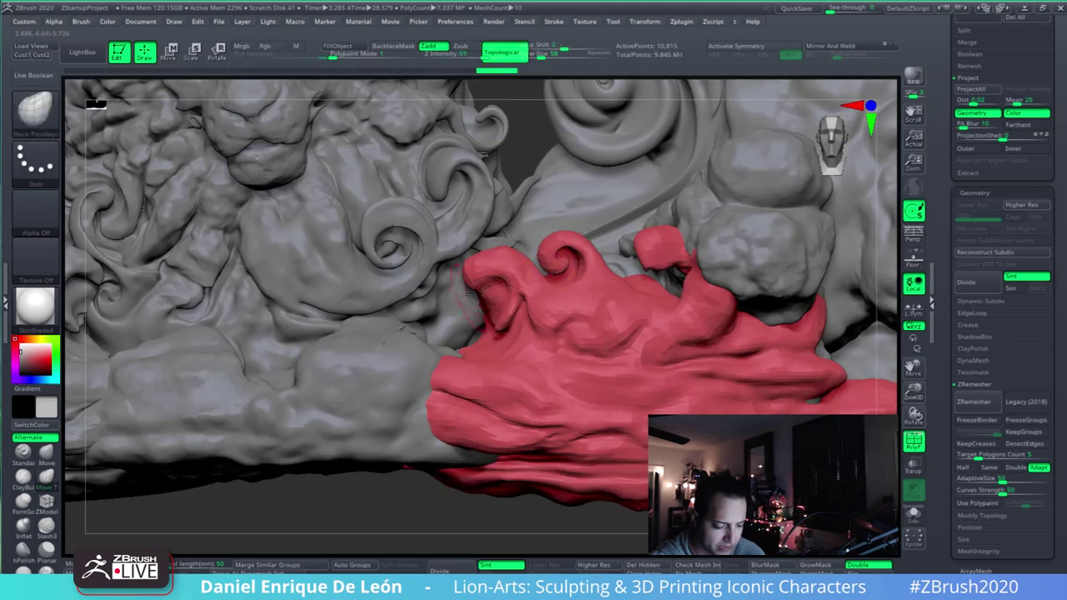
mouse_move(478, 277)
left_mouse_down()
mouse_move(468, 288)
mouse_move(500, 325)
left_mouse_up()
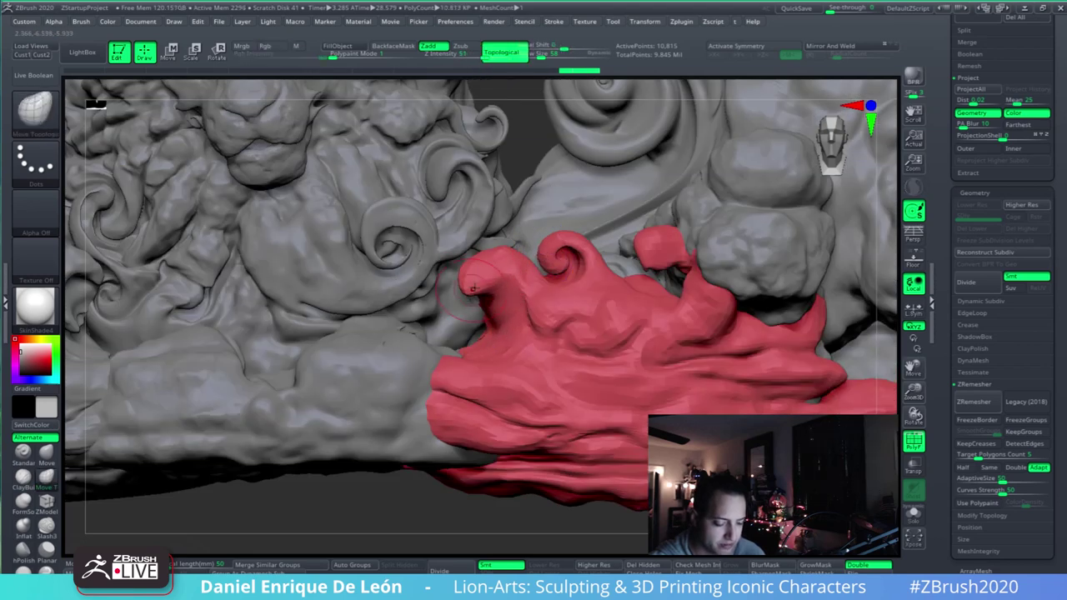
mouse_move(473, 288)
right_mouse_down()
mouse_move(496, 310)
mouse_move(548, 292)
right_mouse_up()
left_click_drag(479, 281, 472, 288)
mouse_move(472, 288)
right_mouse_down()
mouse_move(445, 300)
mouse_move(465, 308)
mouse_move(493, 293)
right_mouse_up()
mouse_move(490, 254)
left_mouse_down()
mouse_move(476, 250)
mouse_move(492, 246)
left_mouse_up()
left_click_drag(495, 288, 503, 325, "shift")
right_click_drag(767, 392, 780, 441, "ctrl")
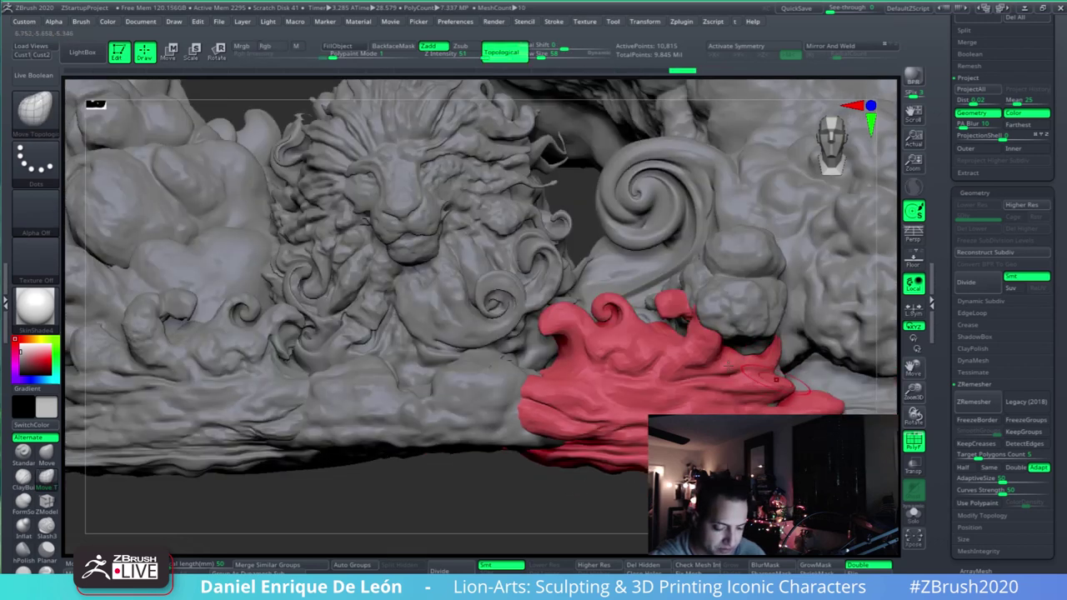
- Isolate the remeshed cloud and reshape the tip of its arched tendril into a rounder, longer hook
right_click_drag(808, 405, 740, 400, "alt")
left_click(914, 513)
mouse_move(667, 300)
left_mouse_down()
mouse_move(658, 361)
mouse_move(617, 295)
mouse_move(618, 271)
left_mouse_up()
mouse_move(619, 271)
right_mouse_down("ctrl")
mouse_move(632, 288)
mouse_move(594, 327)
mouse_move(585, 275)
right_mouse_up("ctrl")
mouse_move(586, 273)
left_mouse_down()
mouse_move(571, 254)
mouse_move(546, 250)
mouse_move(572, 232)
mouse_move(531, 204)
left_mouse_up()
left_click_drag(633, 274, 586, 279)
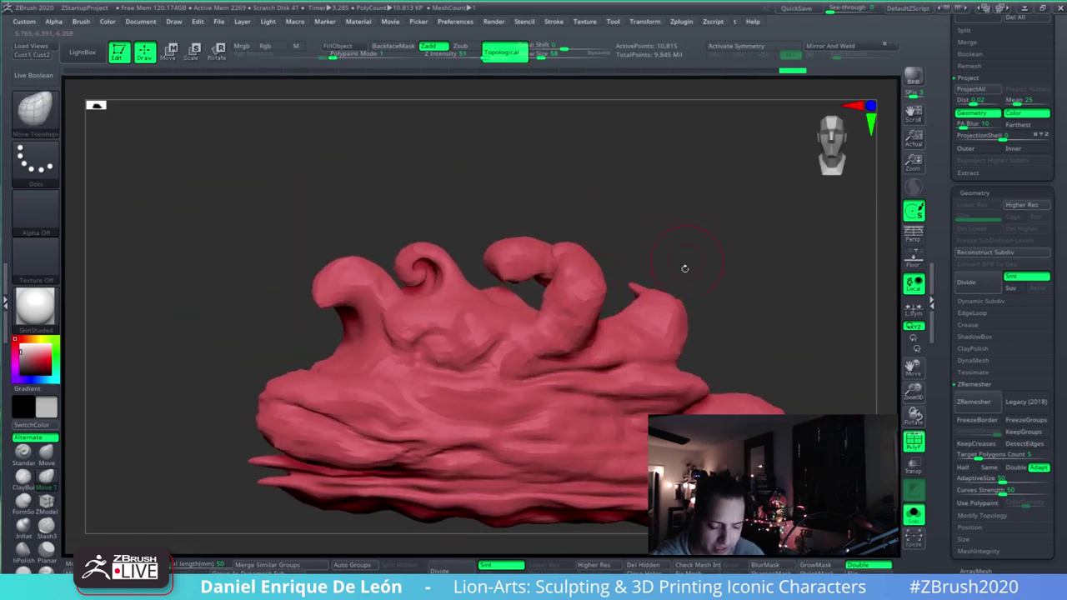
left_click_drag(685, 268, 594, 313)
right_click_drag(542, 359, 534, 300)
left_click_drag(528, 313, 483, 342)
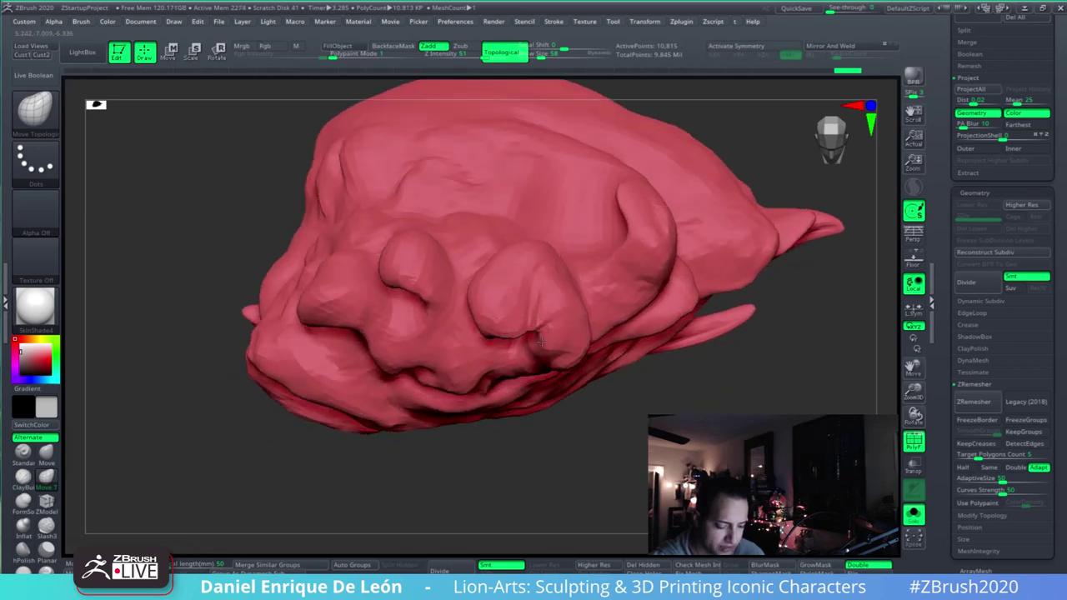
right_click_drag(542, 342, 548, 231)
right_click_drag(542, 361, 538, 290, "alt")
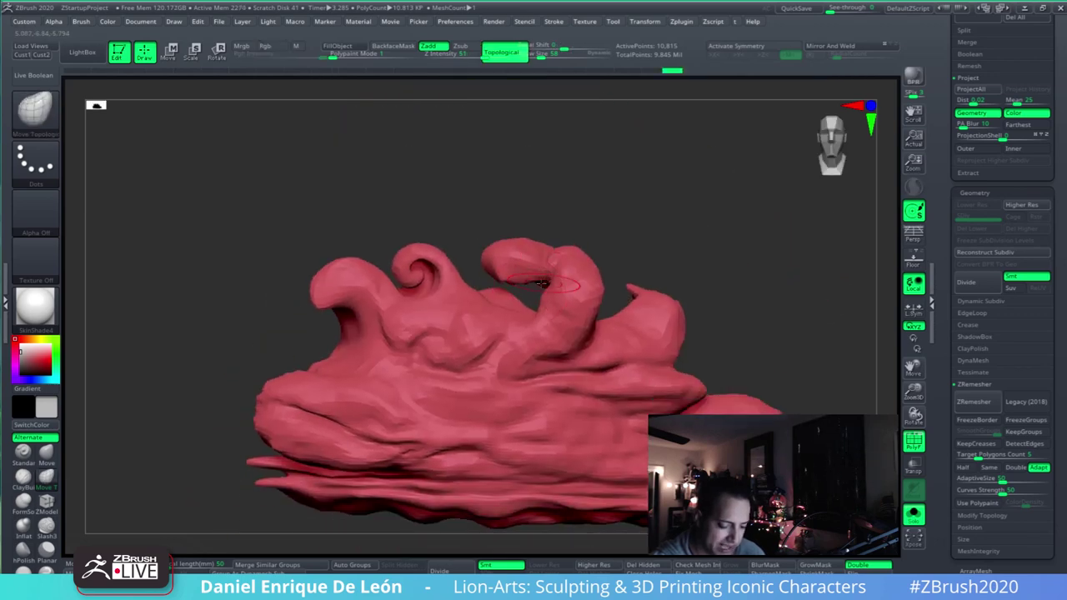
- Smooth the underside and inner bend of the arched tendril
left_click_drag(502, 281, 521, 280, "shift")
right_click_drag(546, 292, 537, 250)
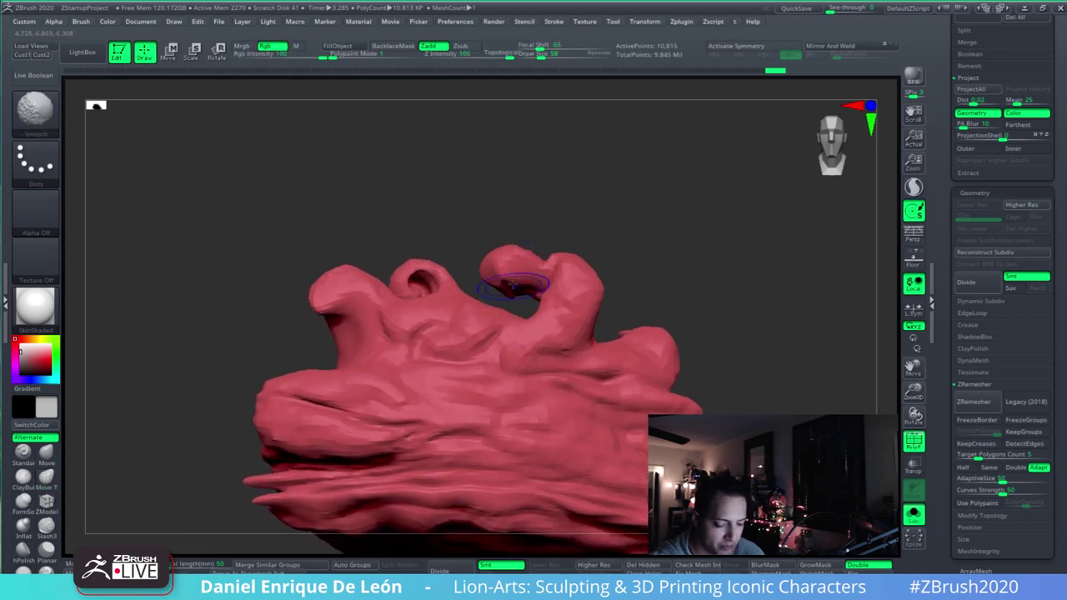
left_click_drag(513, 286, 556, 275, "shift")
right_click_drag(542, 287, 575, 292)
left_click_drag(545, 288, 540, 308, "shift")
right_click_drag(554, 305, 531, 317)
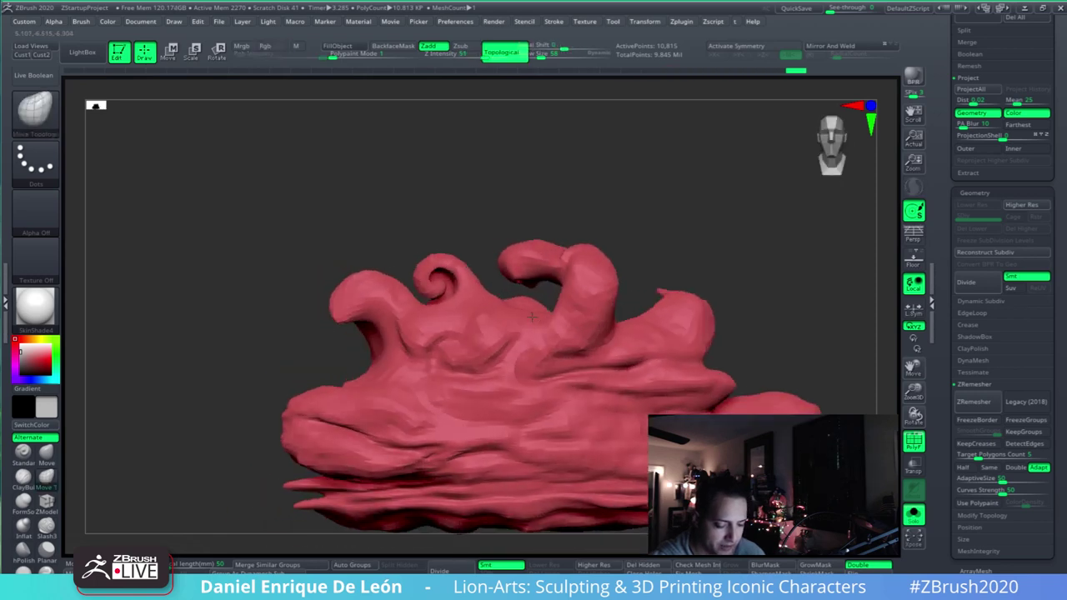
- Show the lion head and surrounding clouds again around the reshaped ground cloud
left_click_drag(532, 317, 575, 323)
left_click(914, 514)
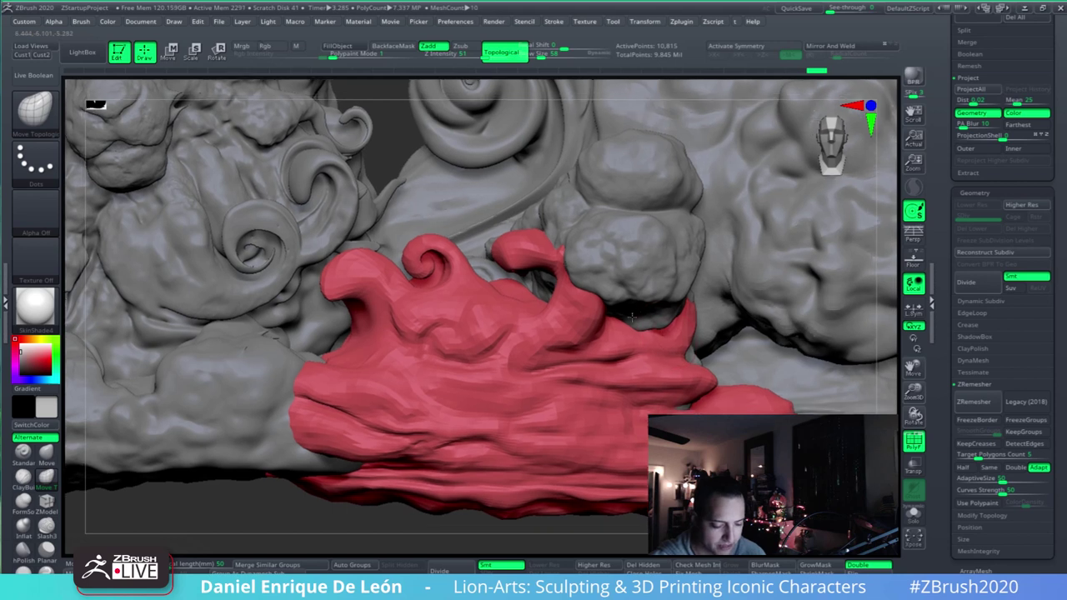
right_click_drag(632, 318, 600, 302, "alt")
left_click_drag(666, 333, 671, 346)
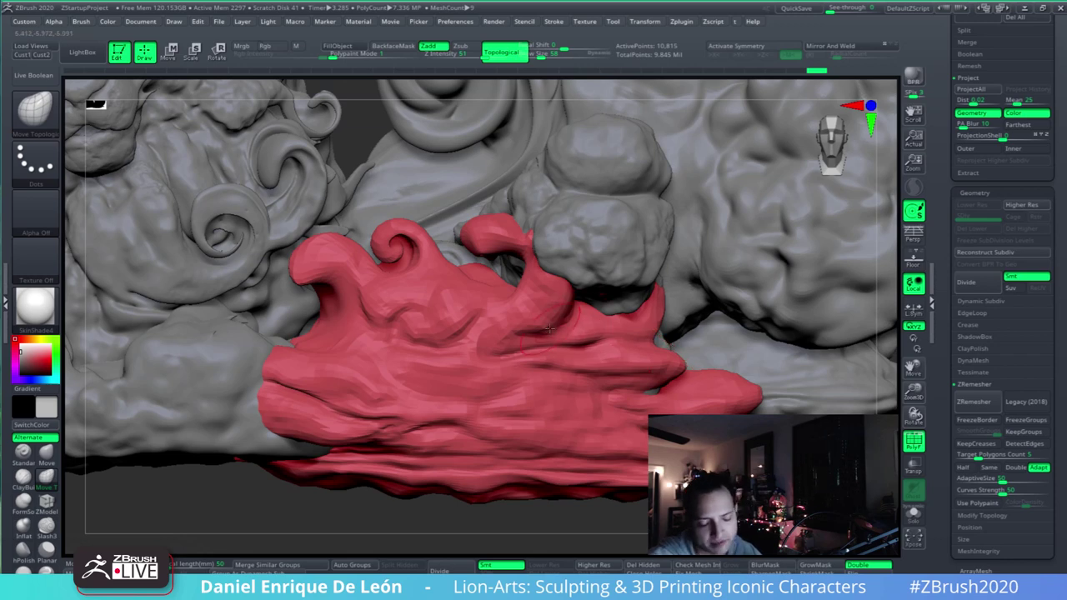
- Subdivide the red wave-shaped cloud piece at the base twice
right_click_drag(549, 328, 576, 361)
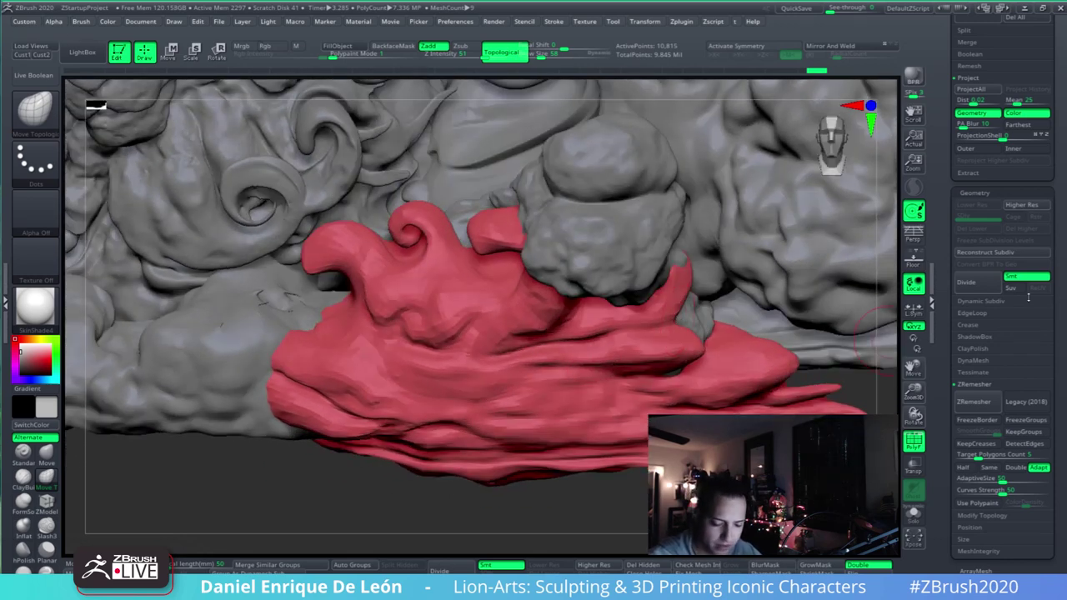
scroll(1060, 305, "down", 10)
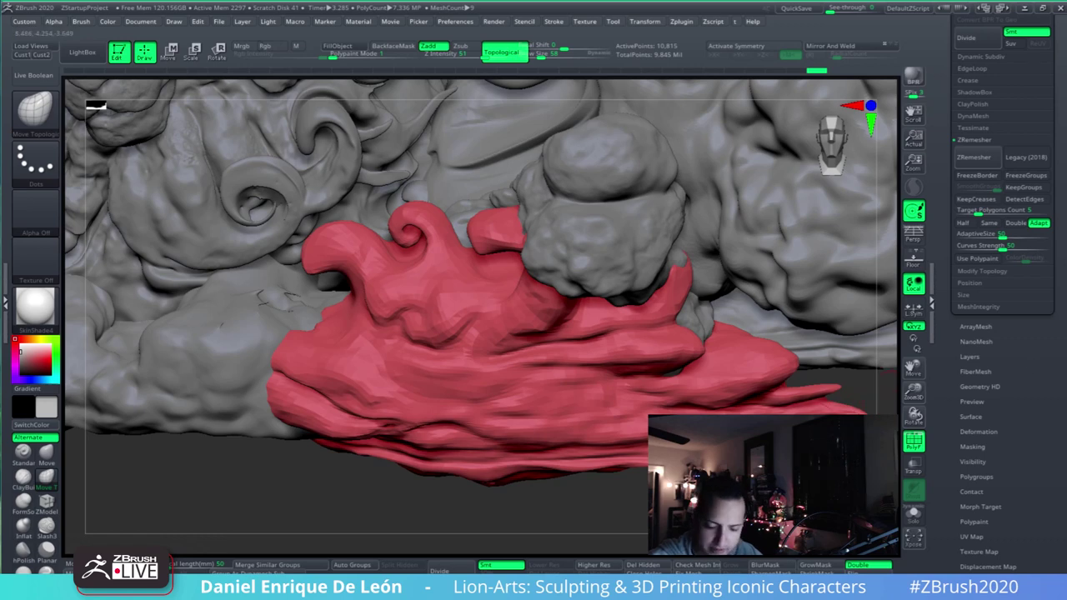
left_click_drag(400, 517, 417, 467, "alt")
left_click(447, 570)
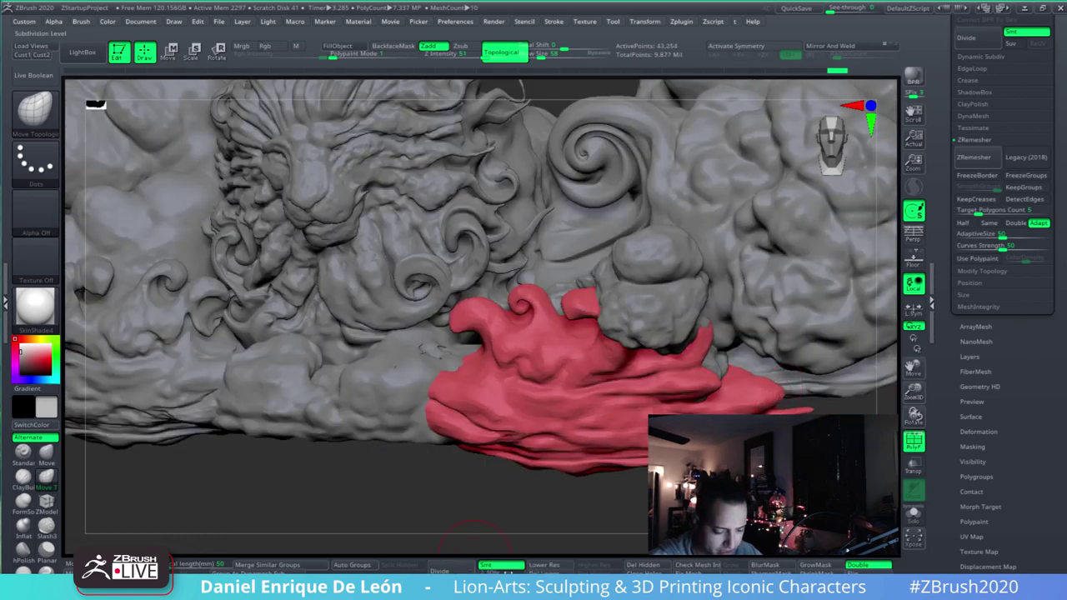
left_click(459, 568)
- With Move Topological at draw size 112, reshape the red piece's underside rim, pulling it towards the neighbouring clouds
mouse_move(658, 417)
right_mouse_down()
mouse_move(656, 377)
mouse_move(733, 390)
right_mouse_up()
mouse_move(642, 375)
right_mouse_down("alt")
mouse_move(705, 400)
mouse_move(695, 401)
mouse_move(690, 364)
mouse_move(662, 337)
right_mouse_up("alt")
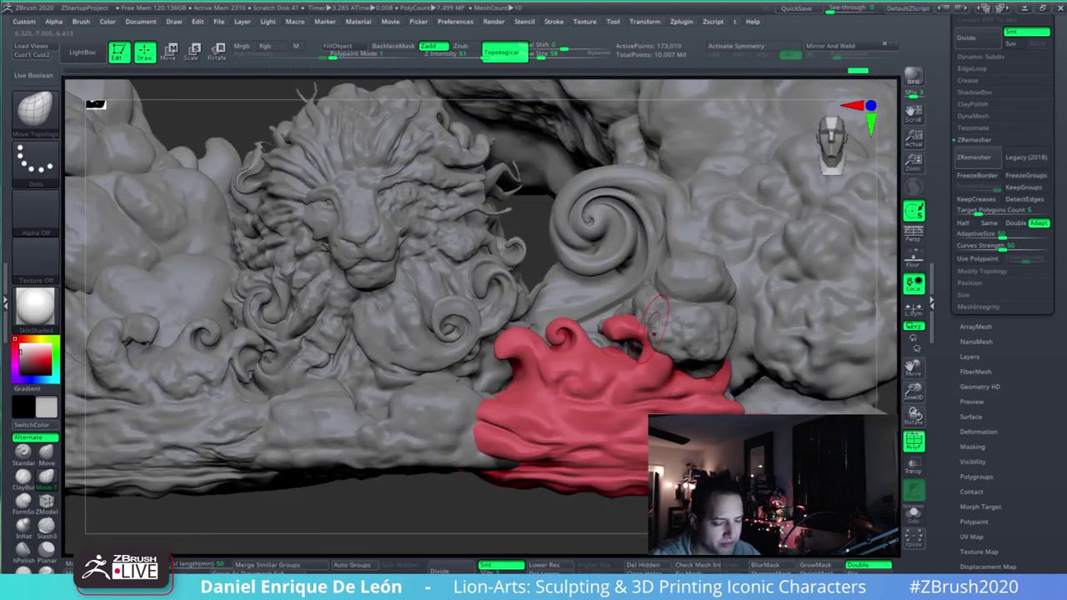
right_click_drag(658, 327, 712, 227)
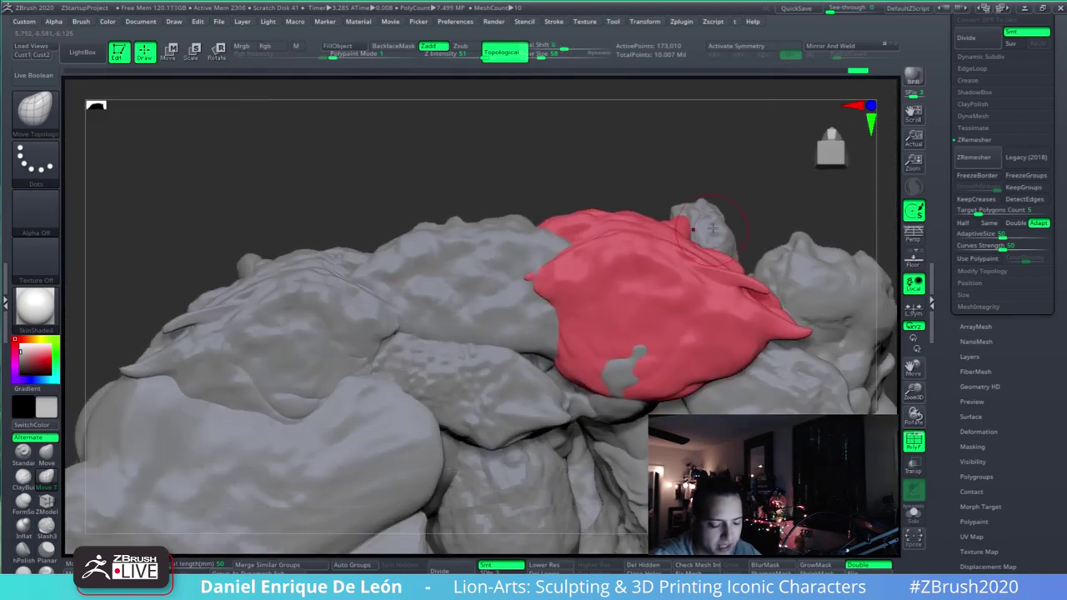
left_click(550, 55)
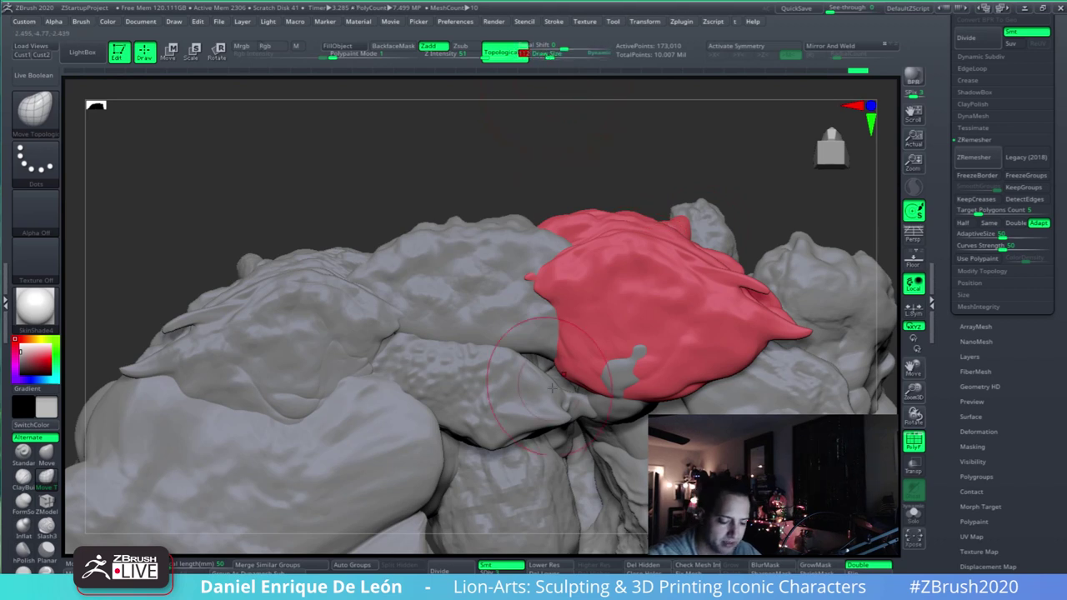
left_click_drag(563, 345, 540, 338)
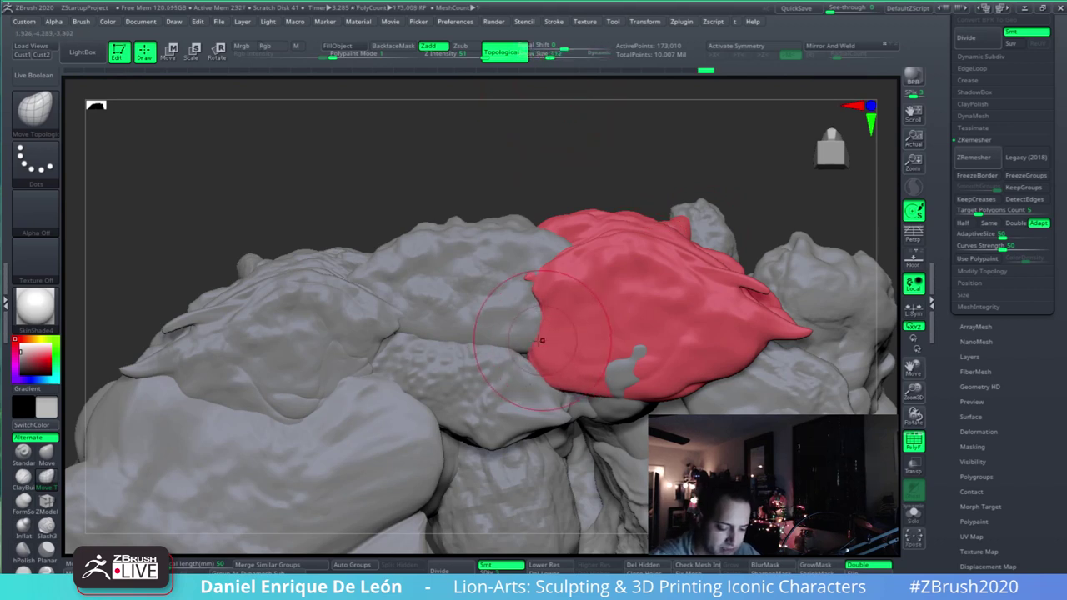
mouse_move(542, 340)
right_mouse_down()
mouse_move(626, 240)
mouse_move(621, 250)
right_mouse_up()
left_click_drag(588, 343, 597, 339)
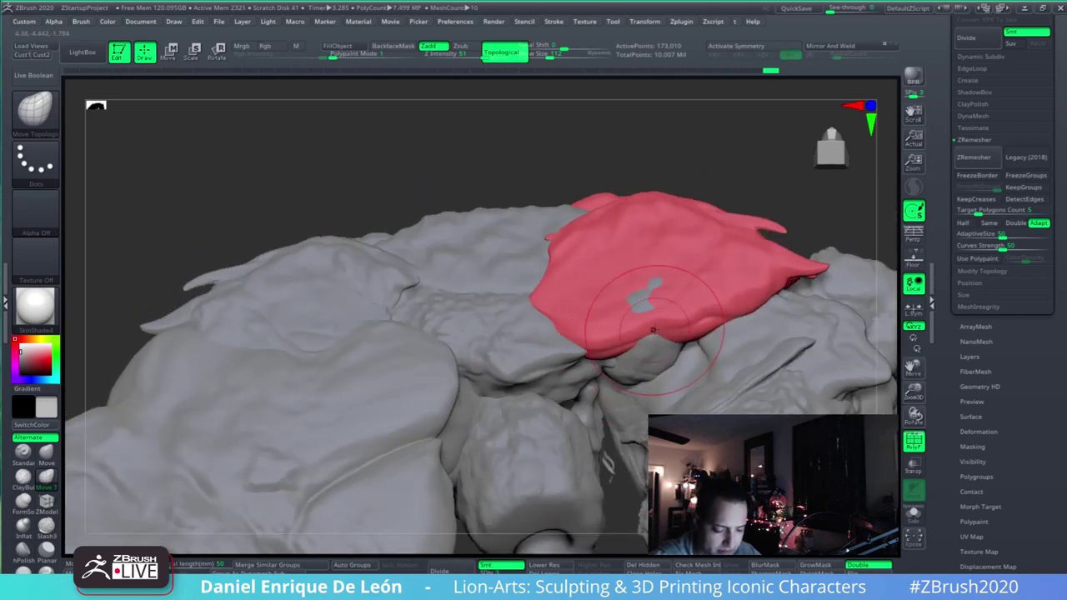
right_click_drag(652, 330, 586, 364)
mouse_move(681, 321)
right_mouse_down()
mouse_move(694, 303)
mouse_move(661, 315)
mouse_move(640, 403)
right_mouse_up()
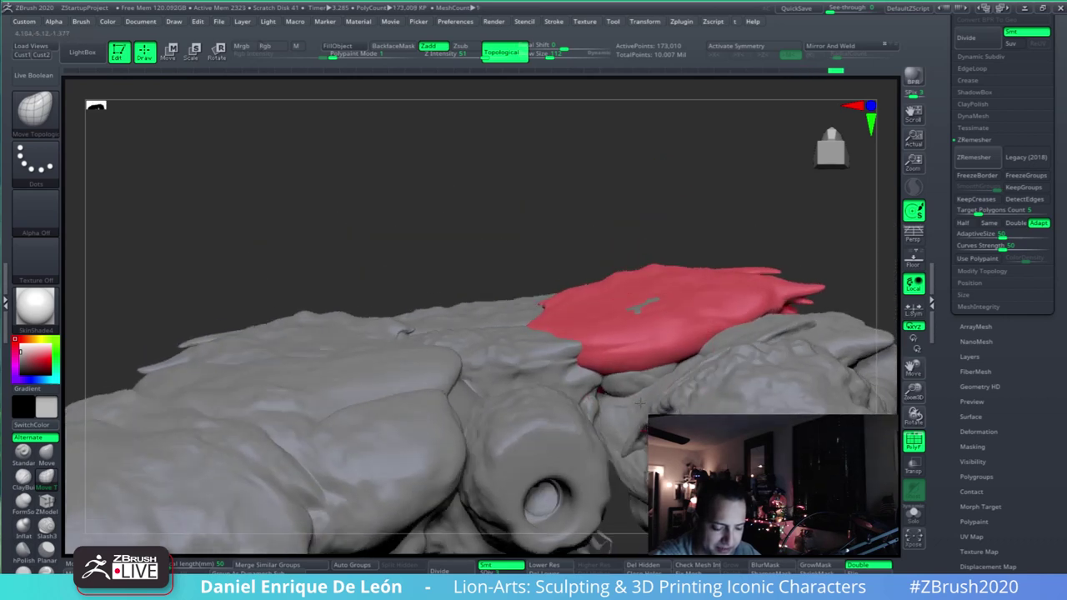
mouse_move(666, 357)
left_mouse_down()
mouse_move(672, 369)
mouse_move(597, 365)
left_mouse_up()
right_click_drag(605, 345, 512, 286)
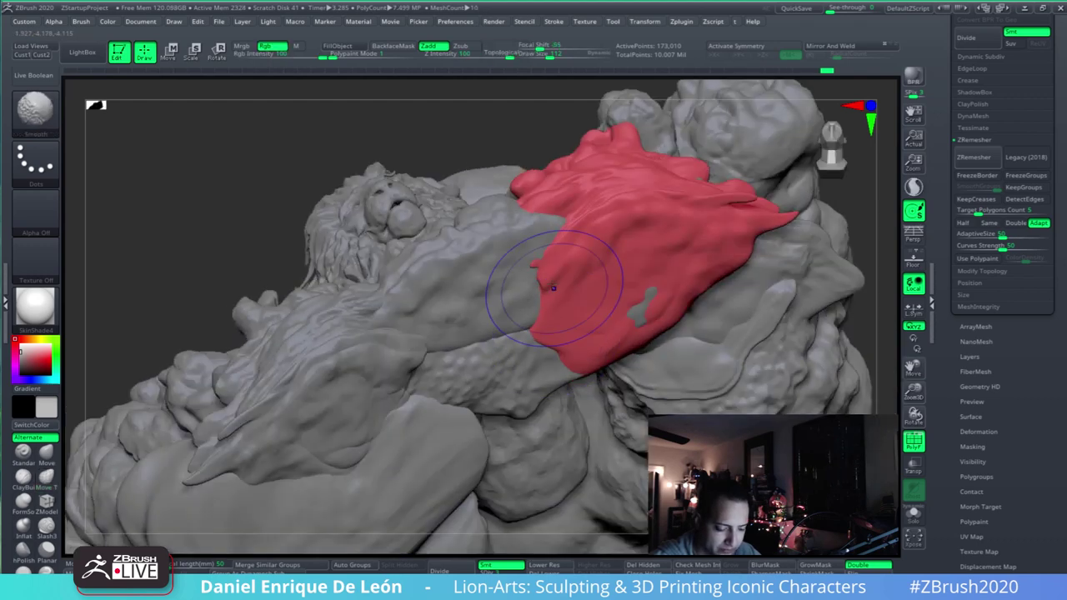
- Rotate the red cloud piece slightly counter-clockwise in the front view so its tapered tail tilts upwards
right_click_drag(497, 208, 642, 317, "shift")
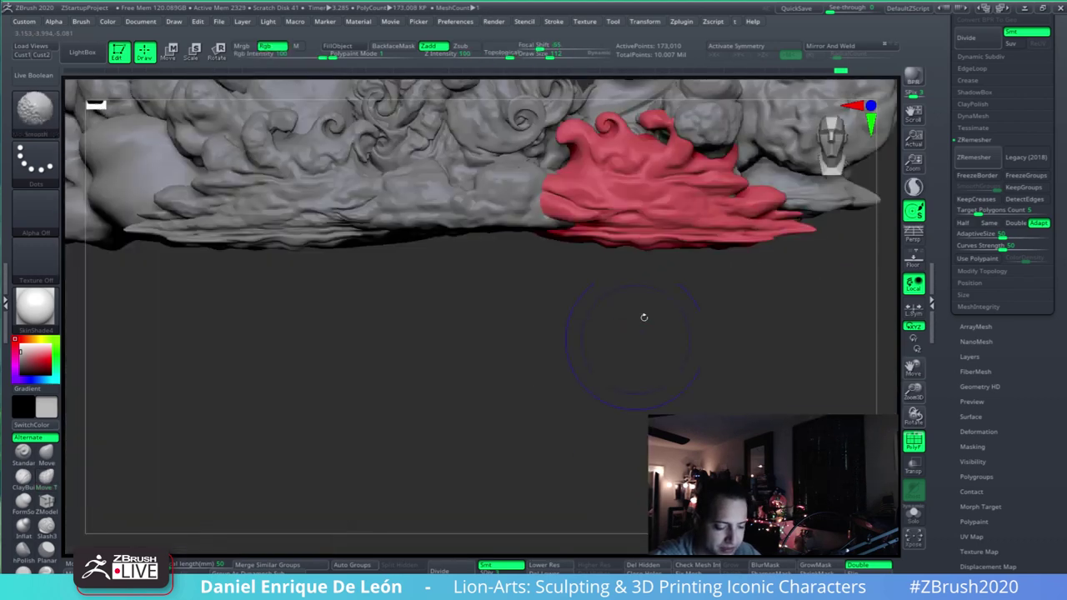
right_click_drag(781, 189, 780, 324, "alt")
right_click_drag(646, 307, 633, 386, "alt")
key("r")
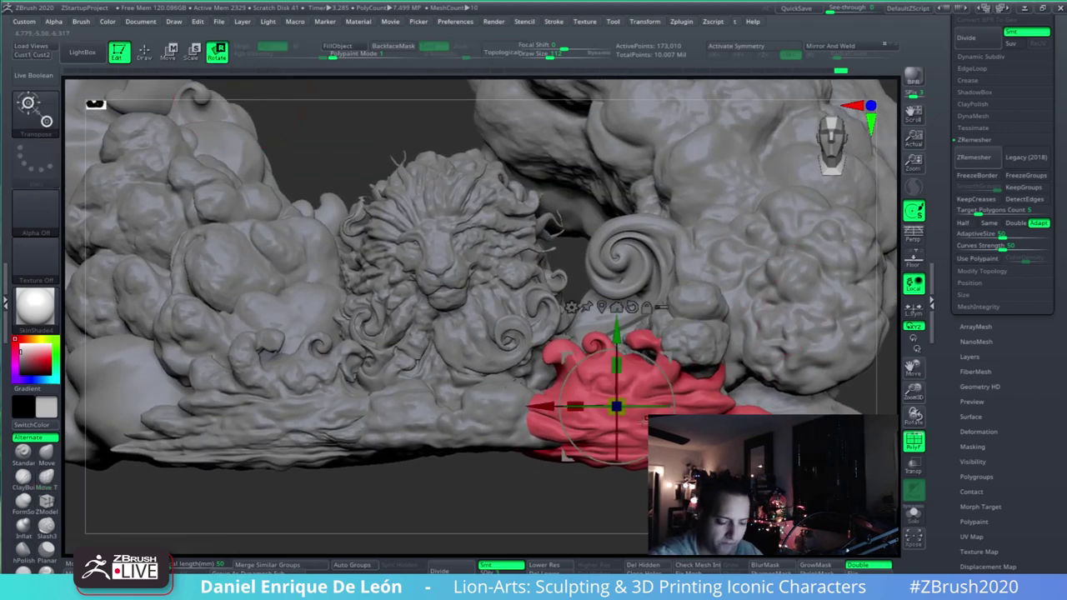
right_click_drag(672, 367, 652, 338, "alt")
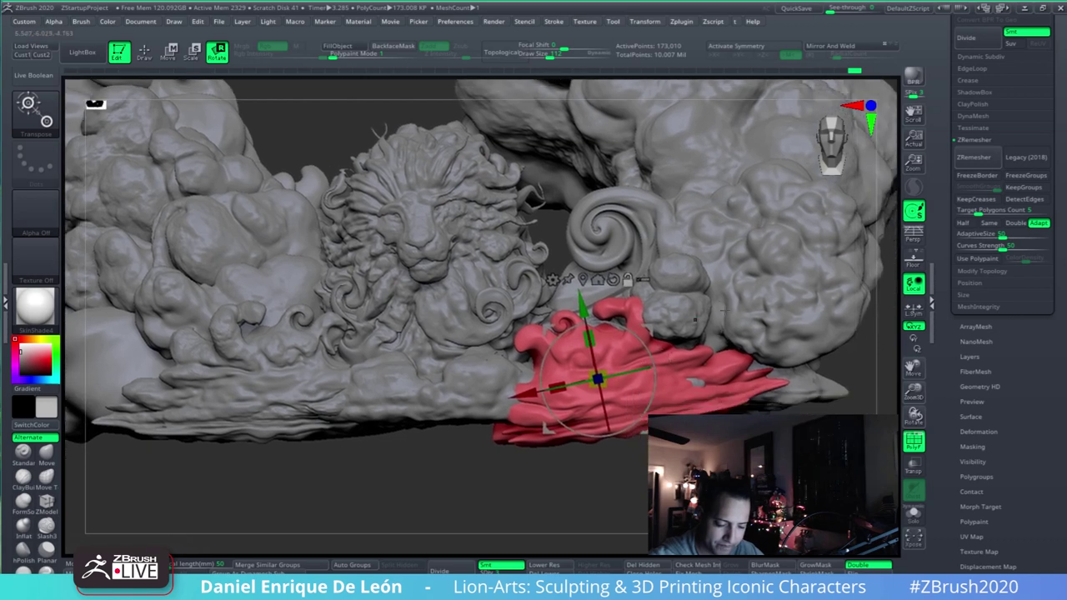
- Try Bend Curve on the red cloud piece, then go down one subdivision level and delete its other levels
left_click(552, 279)
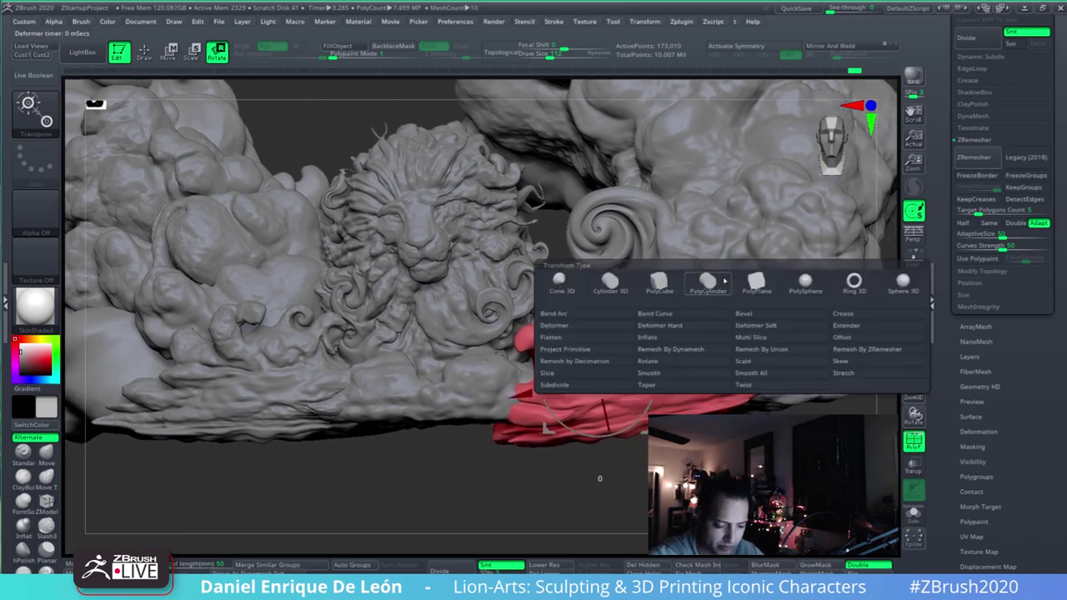
left_click(722, 312)
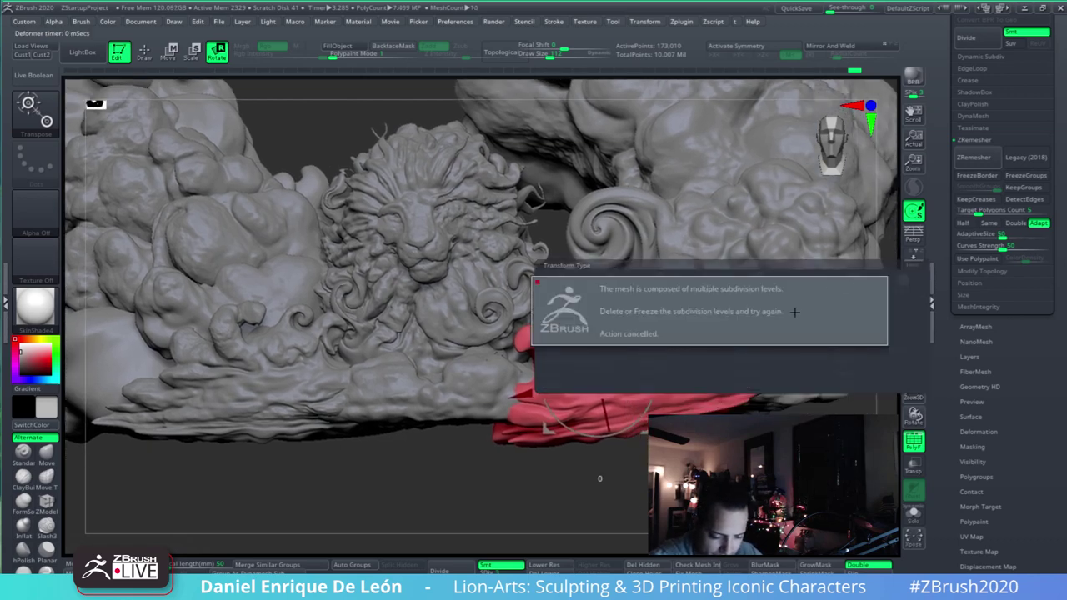
key("shift+d")
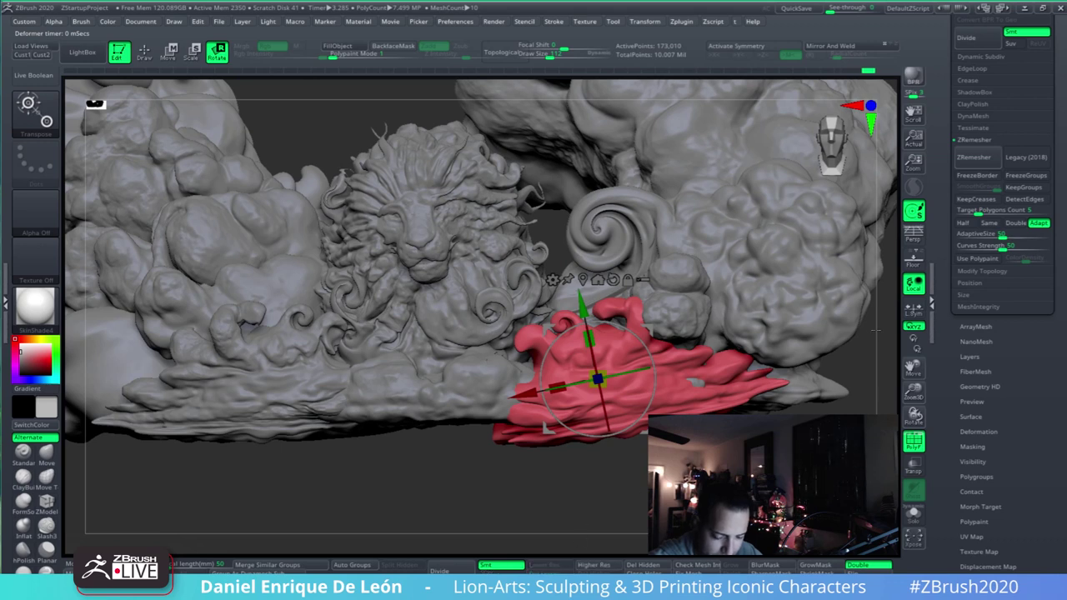
key("d")
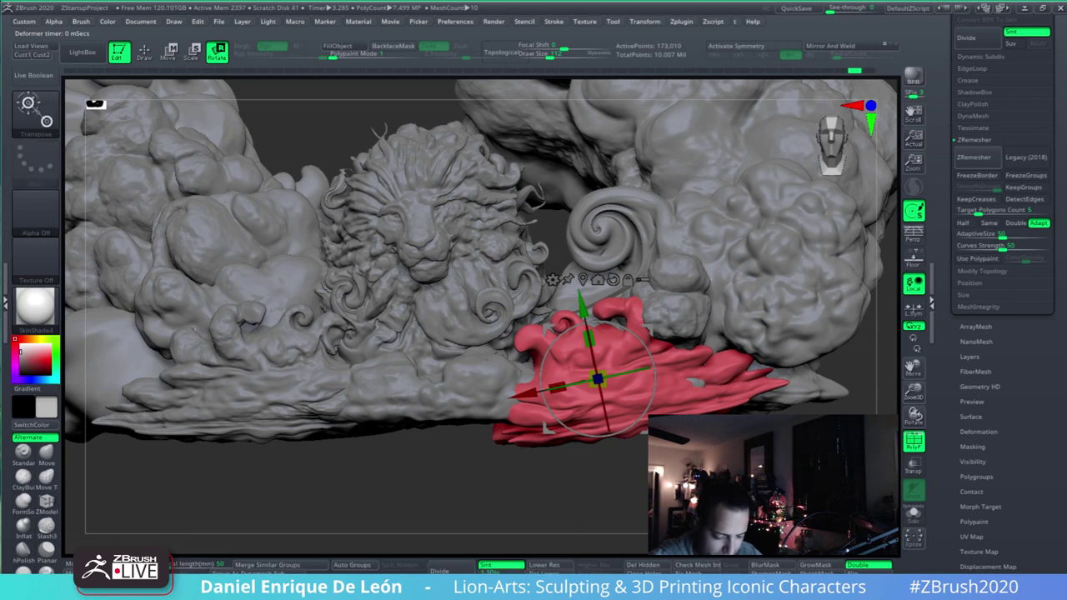
key("shift+d")
left_click(593, 573)
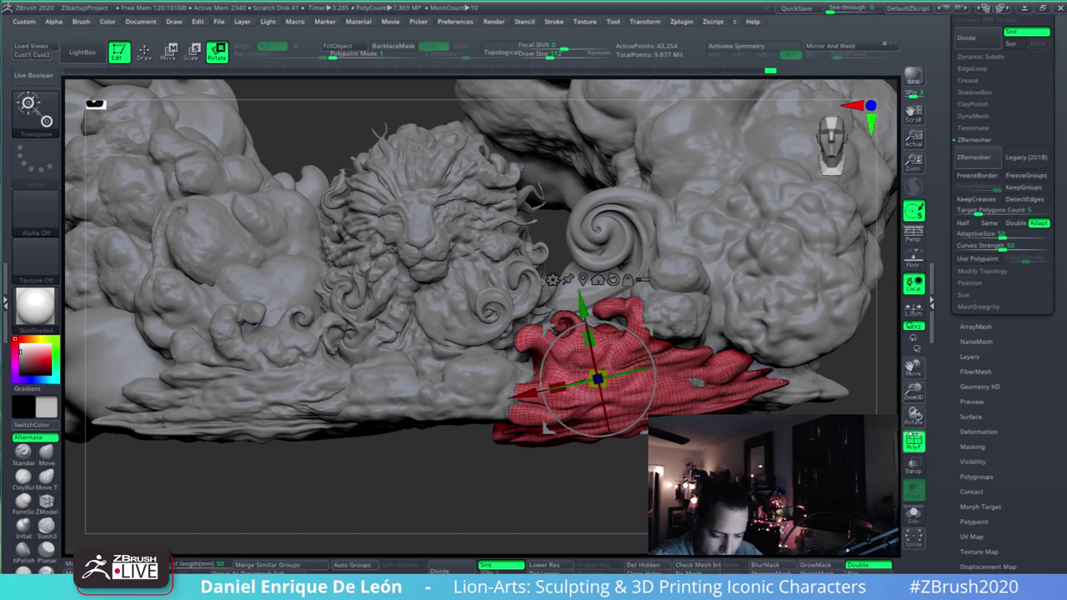
- Turn off the polyframe display and apply the Bend Curve deformer to the wave-shaped cloud piece
left_click(913, 441)
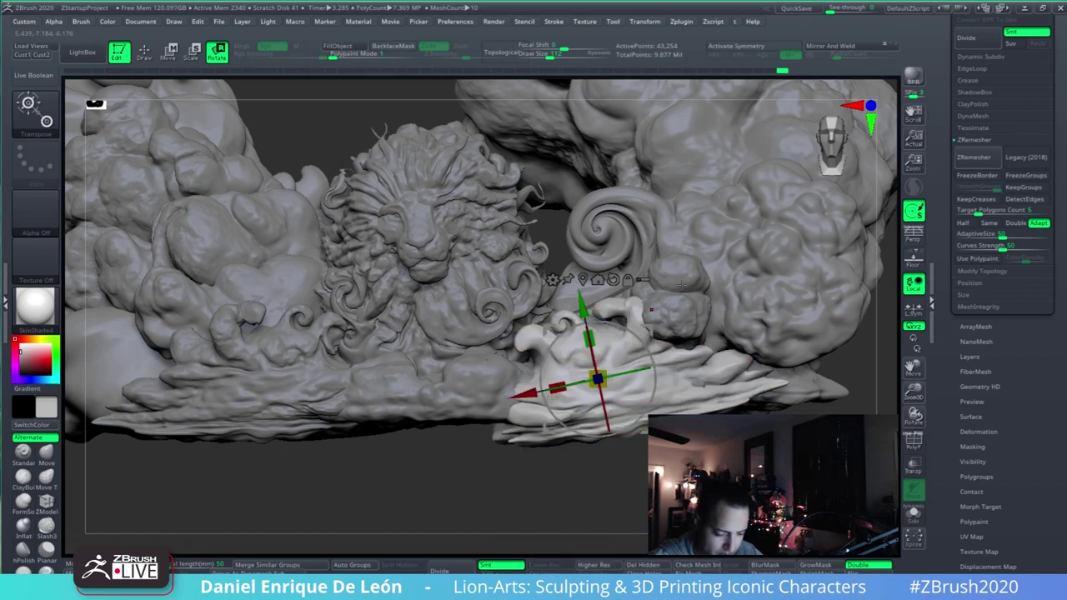
left_click(552, 279)
left_click(654, 316)
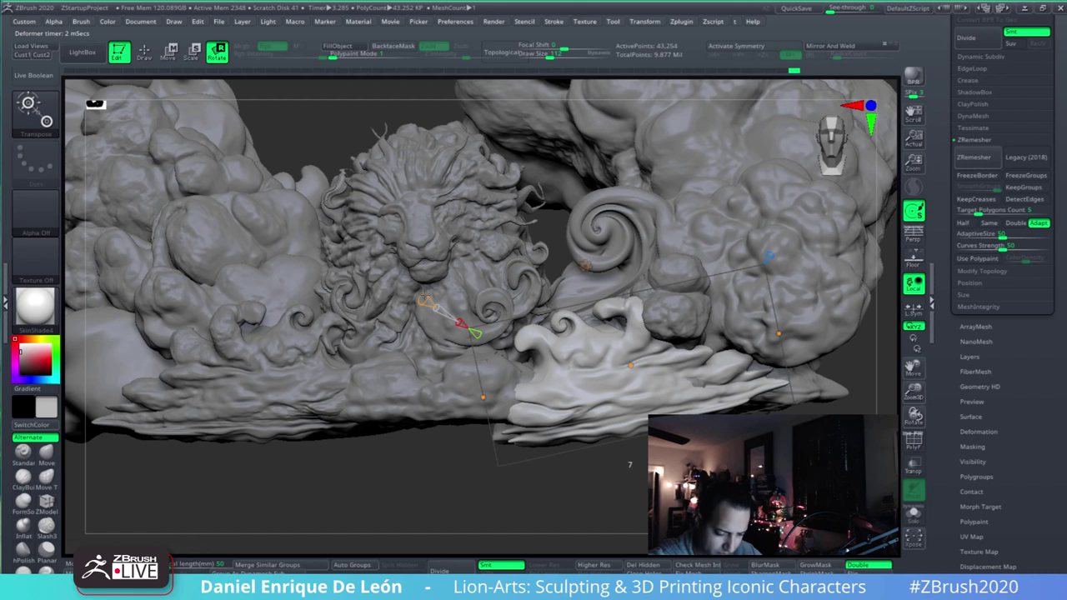
- Shift the bend curve's control points so the wave piece's inner end extends towards the lion and its middle follows
left_click_drag(482, 397, 473, 383)
left_click_drag(630, 365, 634, 372)
left_click_drag(706, 351, 699, 348)
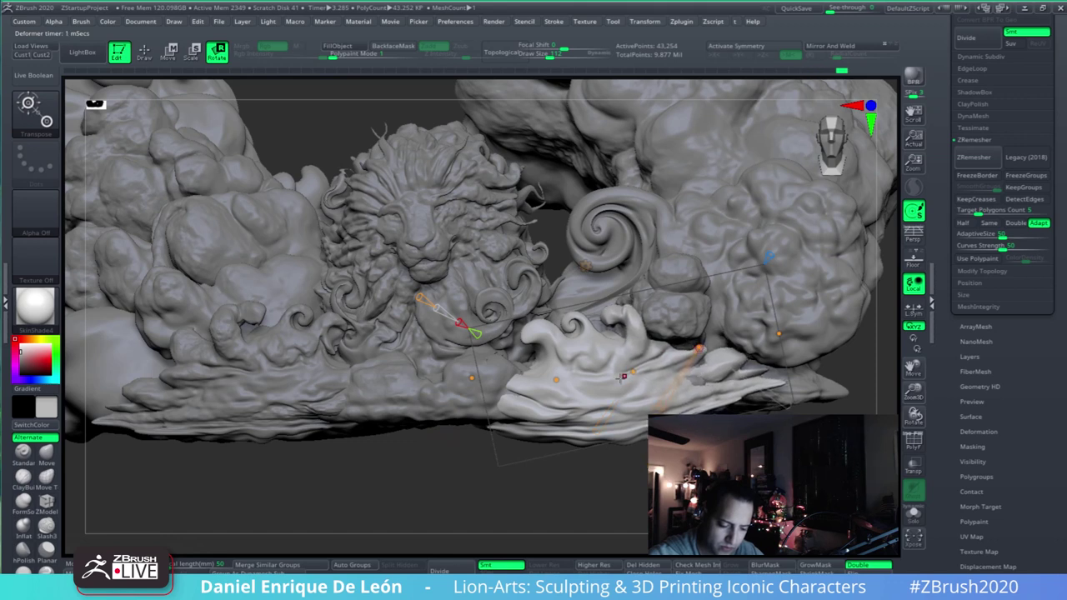
left_click_drag(627, 375, 625, 369)
left_click_drag(554, 381, 548, 384)
left_click_drag(472, 379, 462, 371)
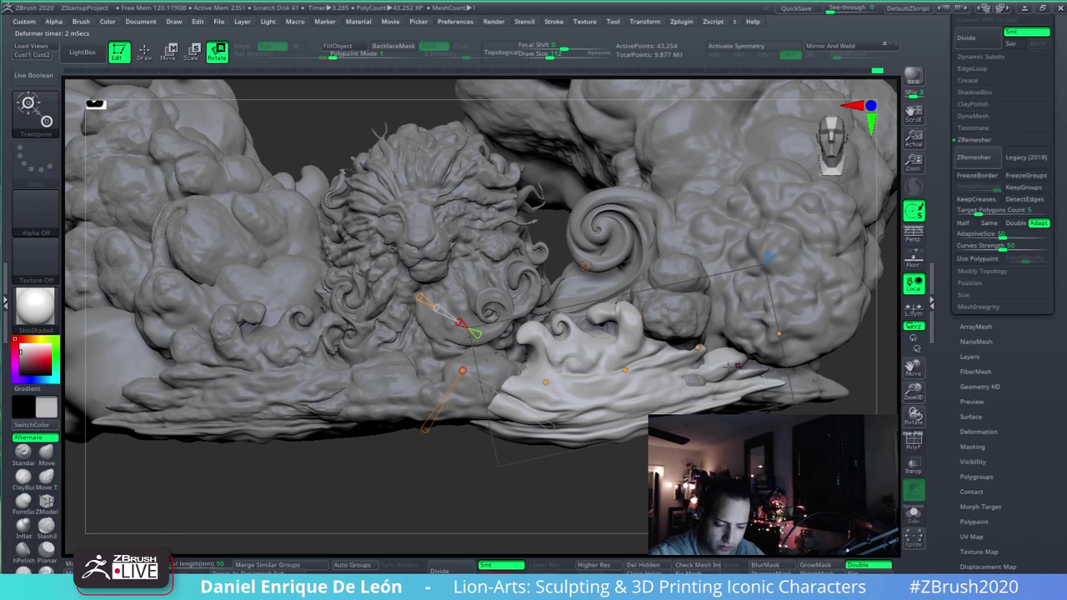
- Lower the two bend curve points at the wave piece's tapered outer end to bring its tail down
left_click_drag(777, 334, 771, 341)
left_click_drag(697, 348, 690, 347)
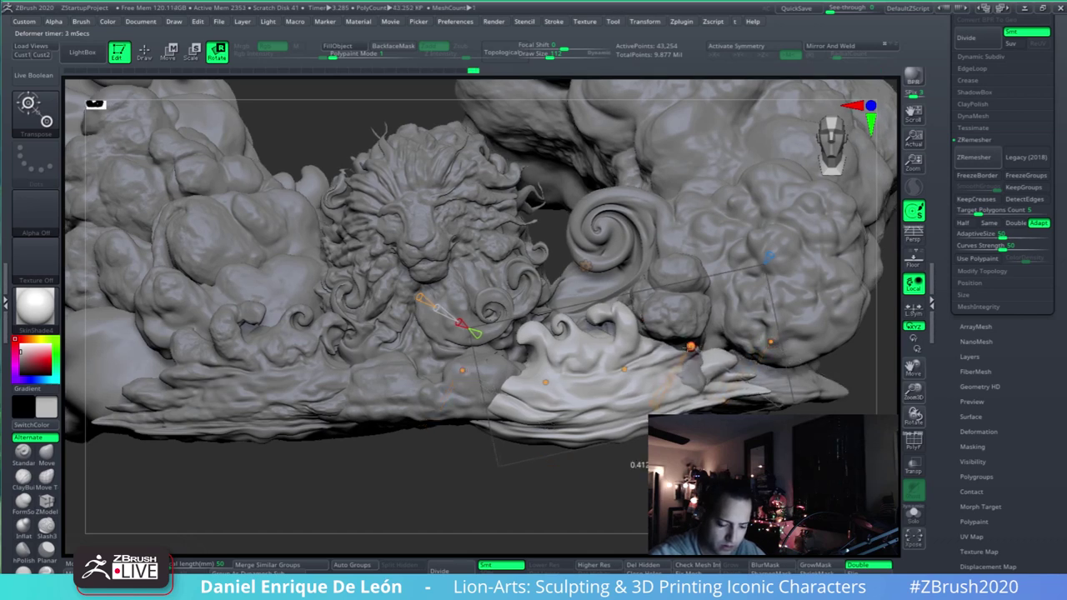
left_click_drag(771, 342, 771, 350)
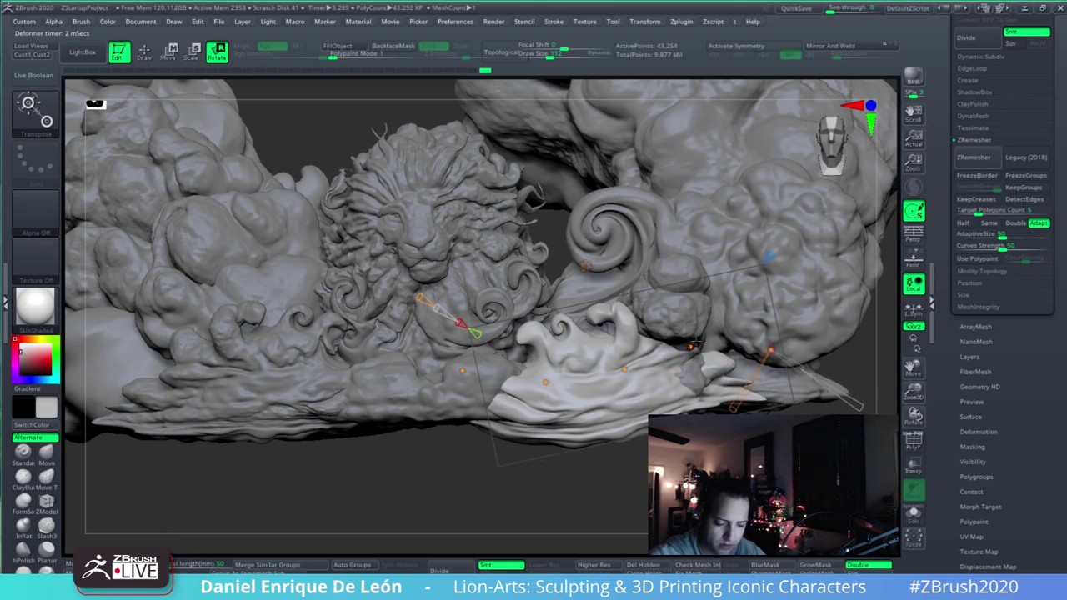
left_click_drag(689, 344, 691, 357)
left_click_drag(769, 350, 768, 359)
- From above, pull the bend curve's two middle points slightly forward and nudge the end point nearest the lion outward
left_click_drag(869, 387, 868, 508)
left_click_drag(687, 422, 659, 348)
left_click_drag(616, 295, 617, 306)
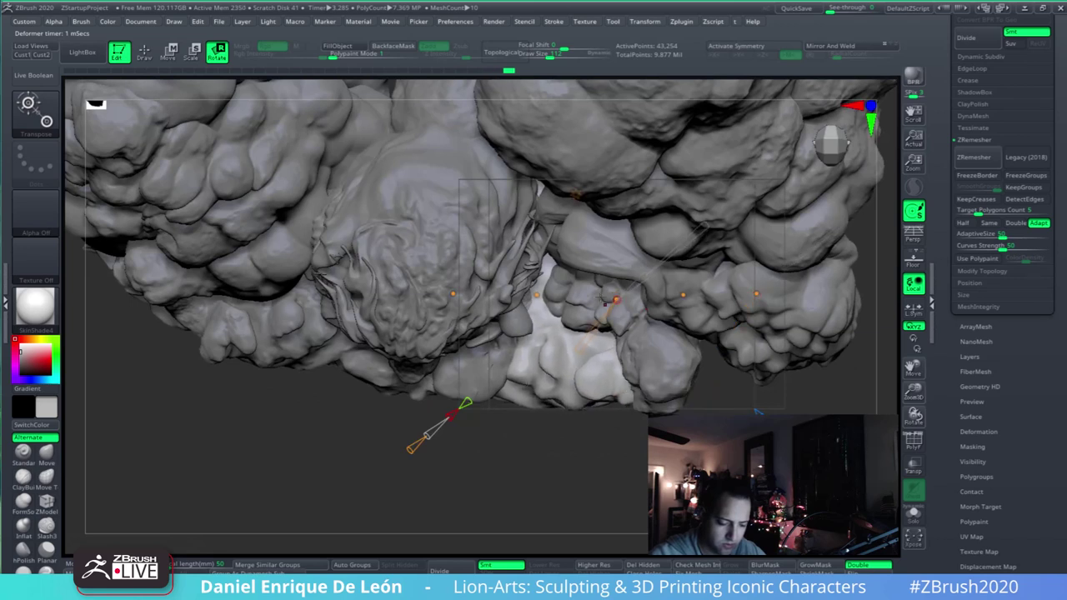
left_click_drag(537, 295, 535, 301)
left_click(451, 295)
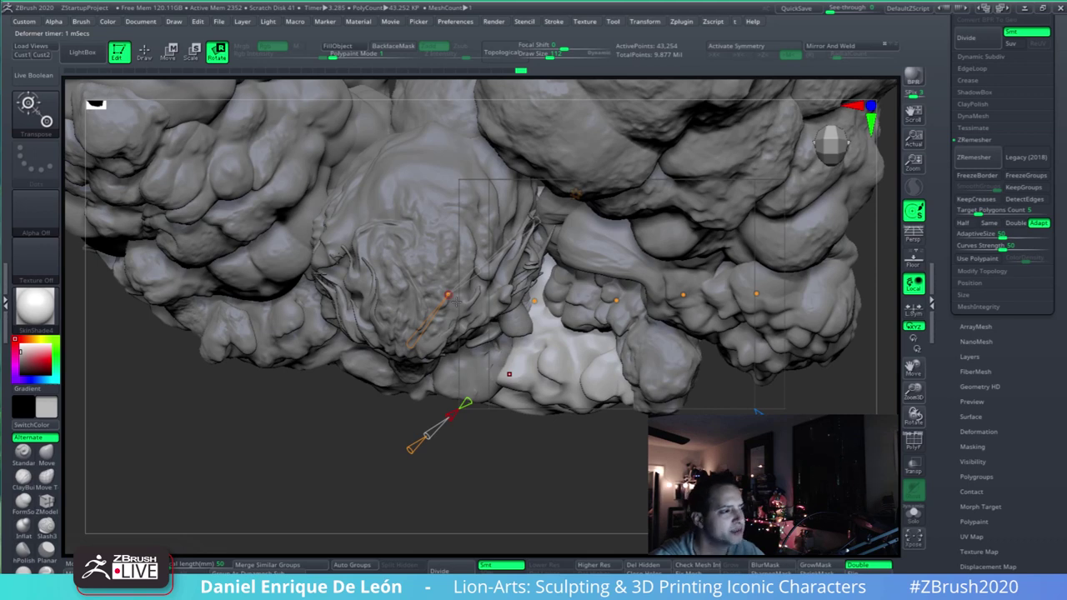
left_click_drag(756, 410, 759, 287)
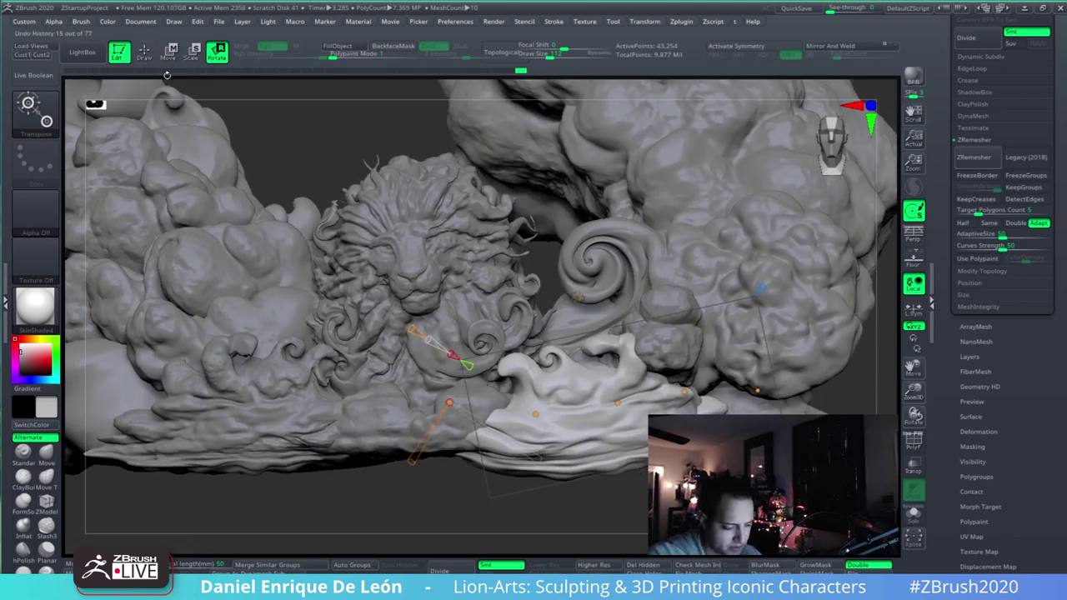
- Raise the bend curve point near the lion, shift both middle points towards it, and push the outer-end points back
left_click_drag(535, 414, 536, 406)
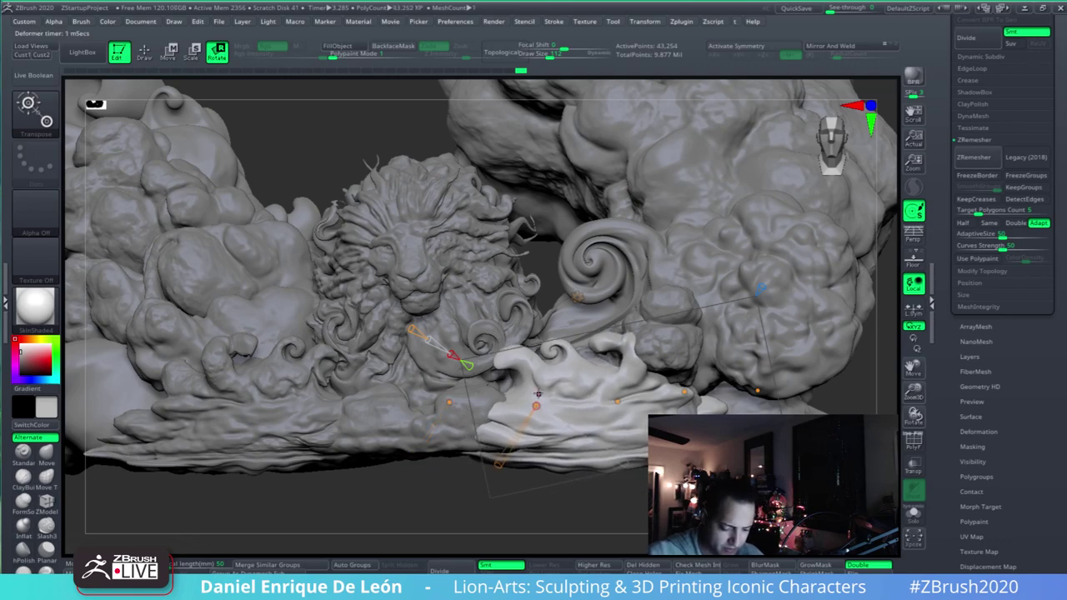
left_click_drag(624, 335, 592, 434)
left_click_drag(618, 316, 614, 317)
left_click_drag(536, 315, 531, 316)
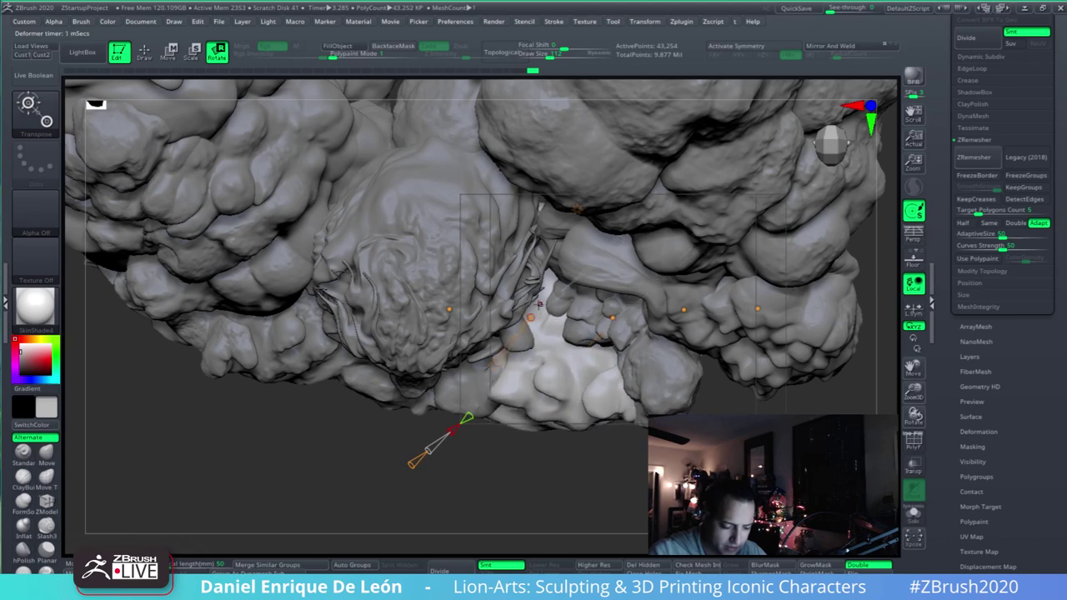
left_click_drag(684, 309, 680, 305)
left_click_drag(757, 309, 748, 297)
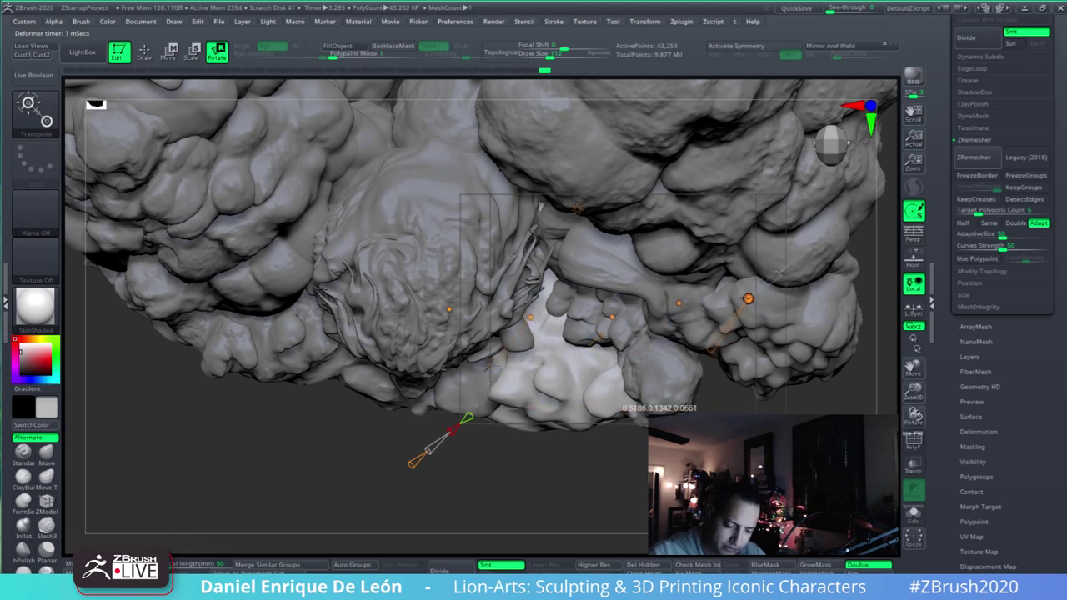
- Inspect the bent wave piece from above and the front, and leave the deformer for Draw mode
right_click_drag(796, 346, 764, 352)
right_click_drag(814, 315, 801, 353)
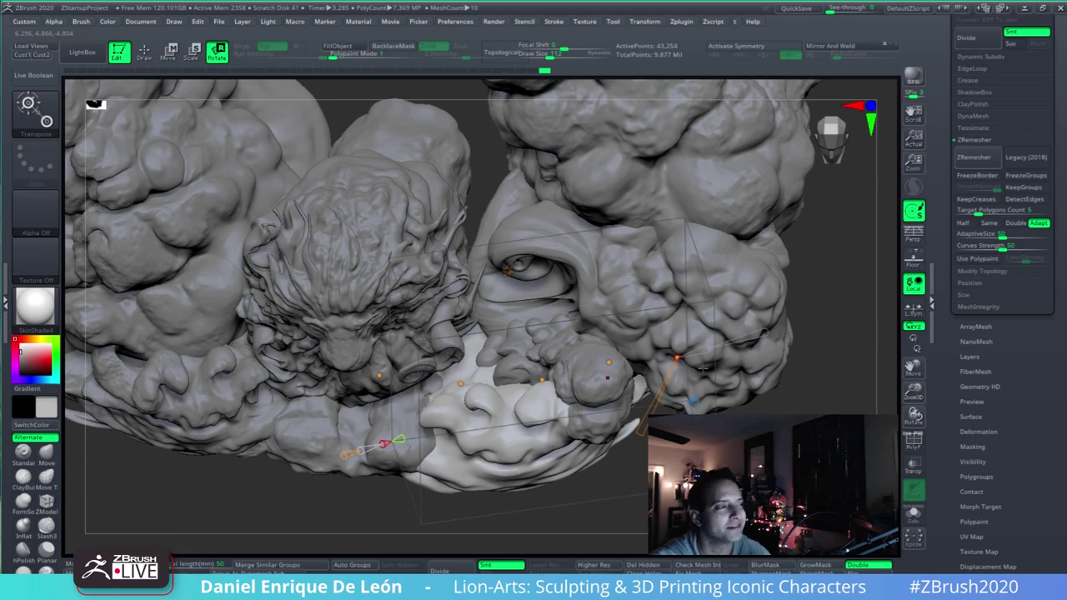
right_click_drag(691, 343, 701, 295)
right_click_drag(730, 238, 795, 263)
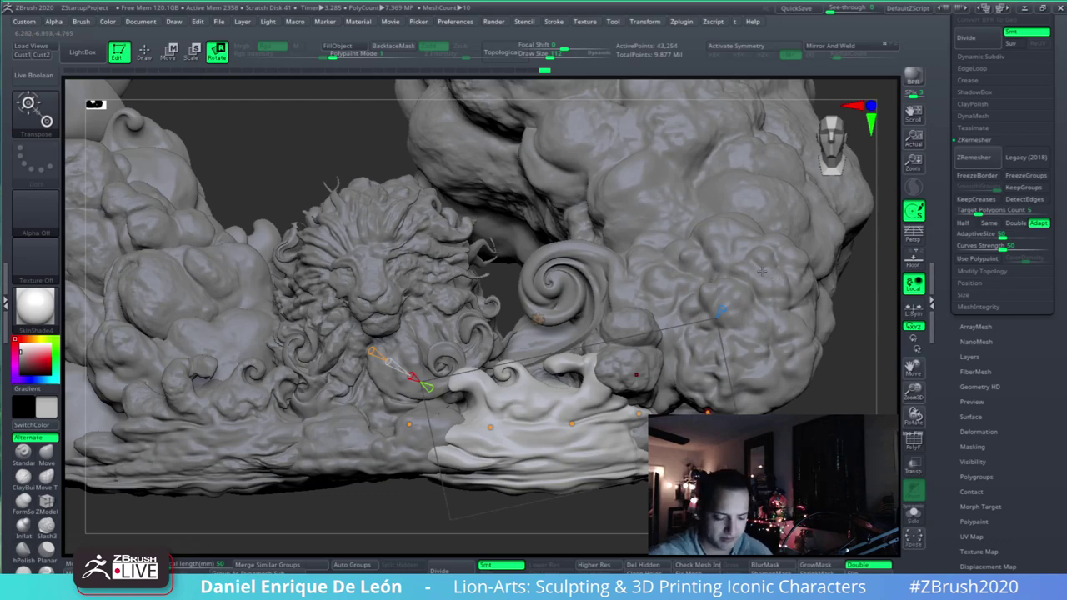
right_click_drag(762, 271, 607, 480)
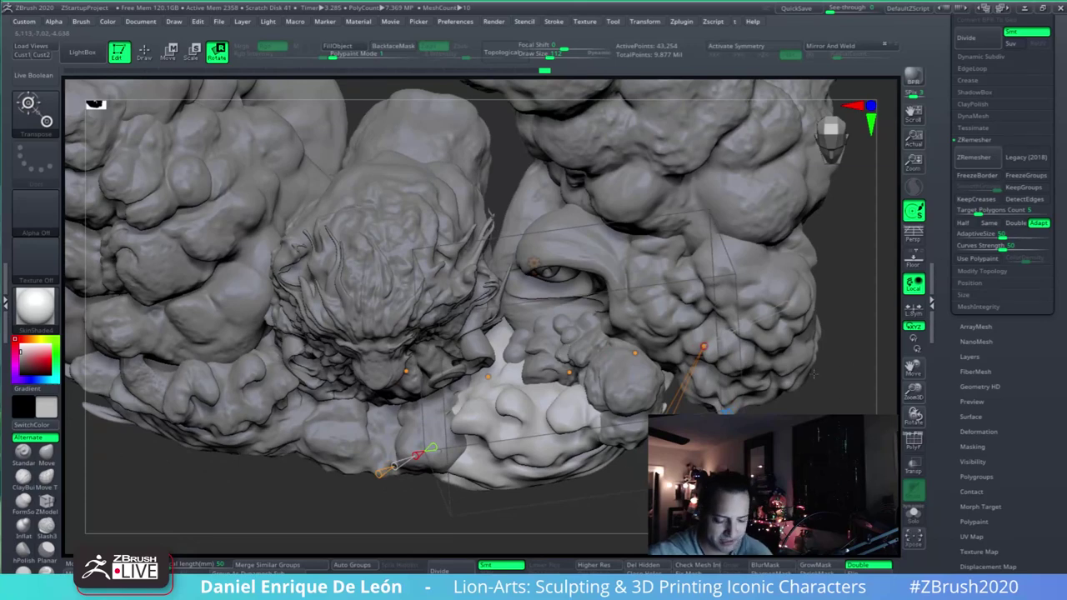
mouse_move(813, 374)
right_mouse_down()
mouse_move(796, 259)
mouse_move(820, 242)
right_mouse_up()
right_click_drag(534, 263, 599, 265, "alt")
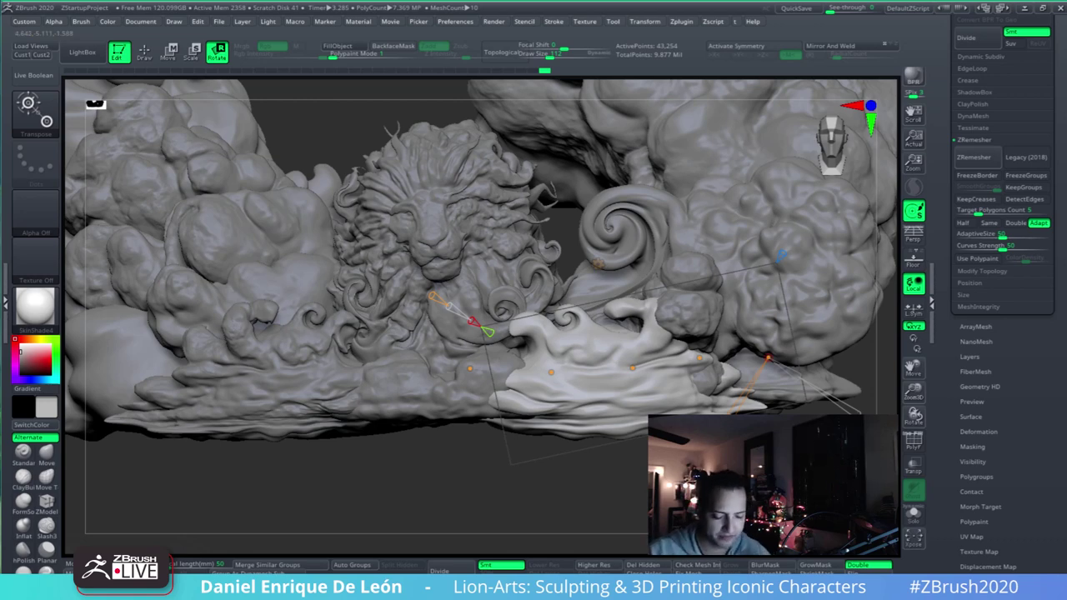
mouse_move(848, 391)
right_mouse_down("ctrl")
mouse_move(856, 317)
mouse_move(846, 366)
mouse_move(840, 327)
right_mouse_up("ctrl")
left_click(144, 53)
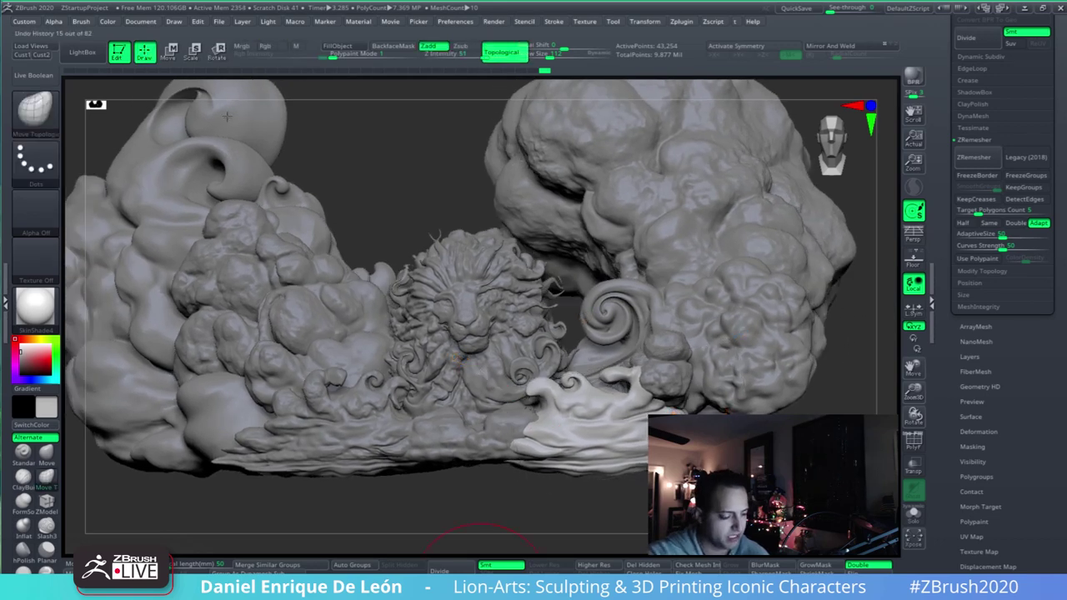
- Enlarge the Move Topological brush to size 137 and, from above, push the wave piece's inner edge back towards the lion
left_click_drag(557, 60, 570, 58)
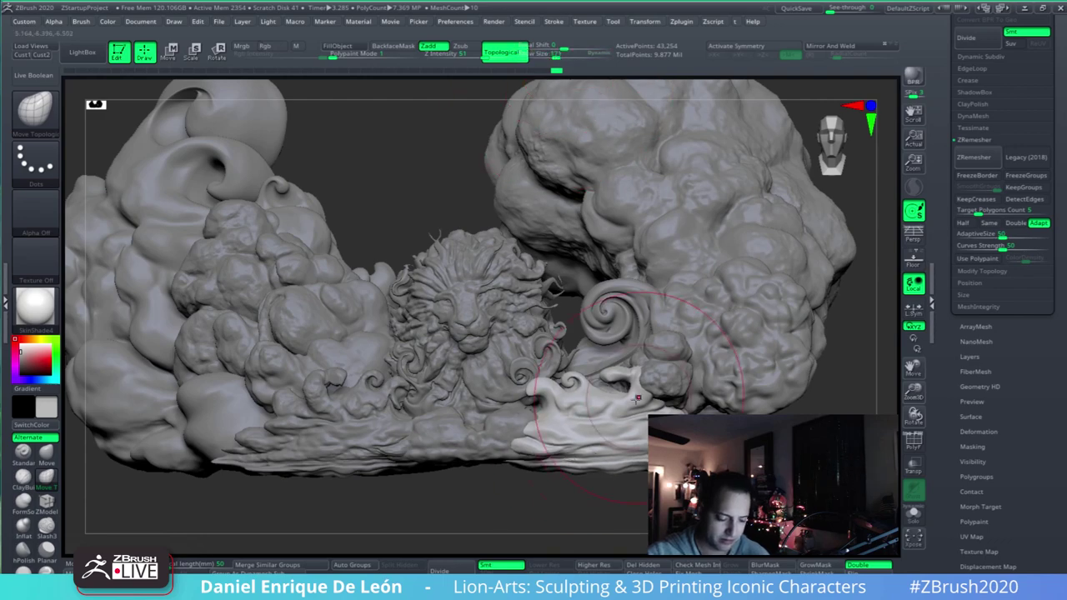
mouse_move(572, 446)
right_mouse_down()
mouse_move(584, 385)
mouse_move(491, 250)
right_mouse_up()
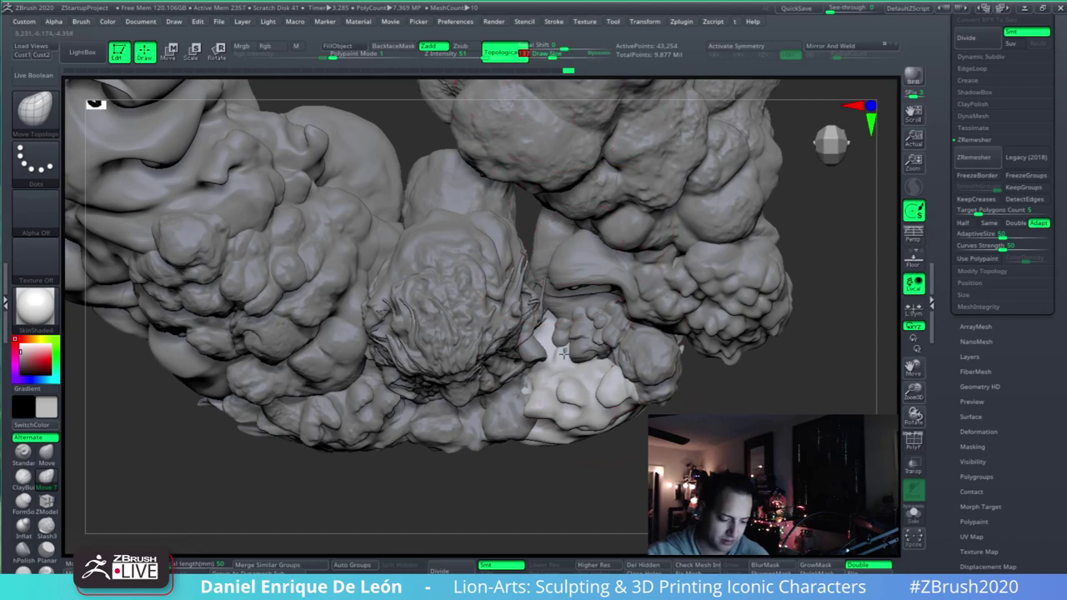
left_click_drag(553, 360, 553, 341)
mouse_move(552, 340)
right_mouse_down()
mouse_move(590, 364)
mouse_move(596, 333)
mouse_move(596, 350)
right_mouse_up()
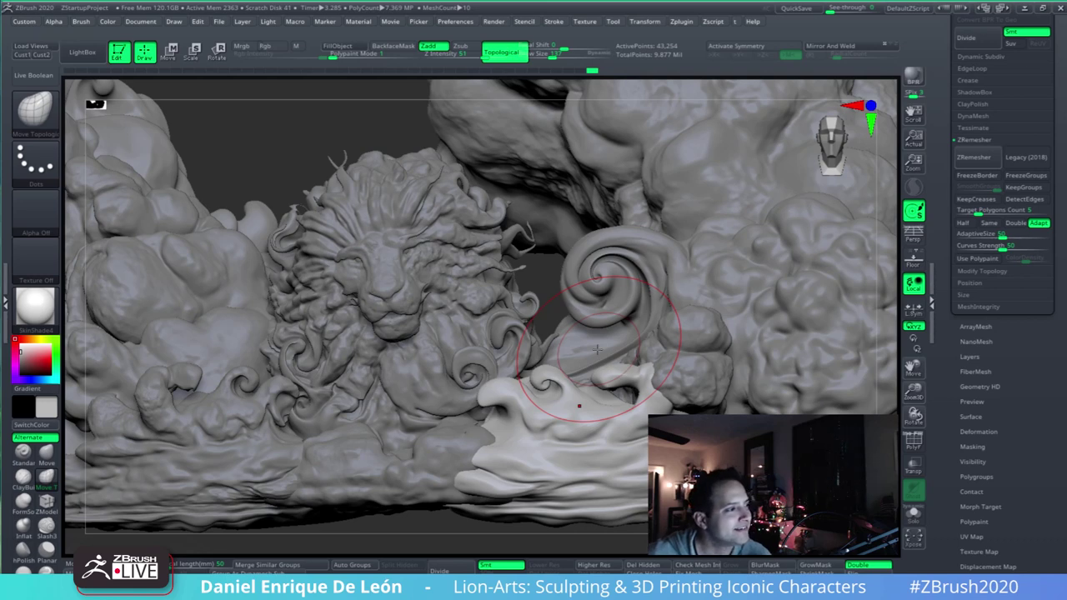
- Nudge the wave piece's small upper curl and the surface below it upward with Move Topological
right_click_drag(620, 389, 609, 318, "alt")
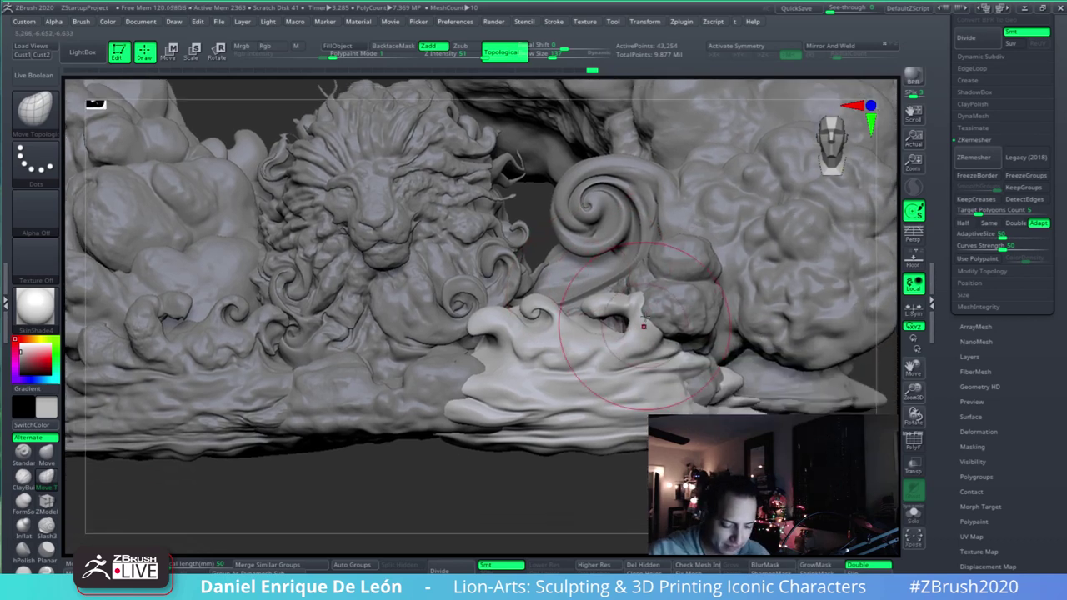
left_click_drag(540, 322, 550, 309)
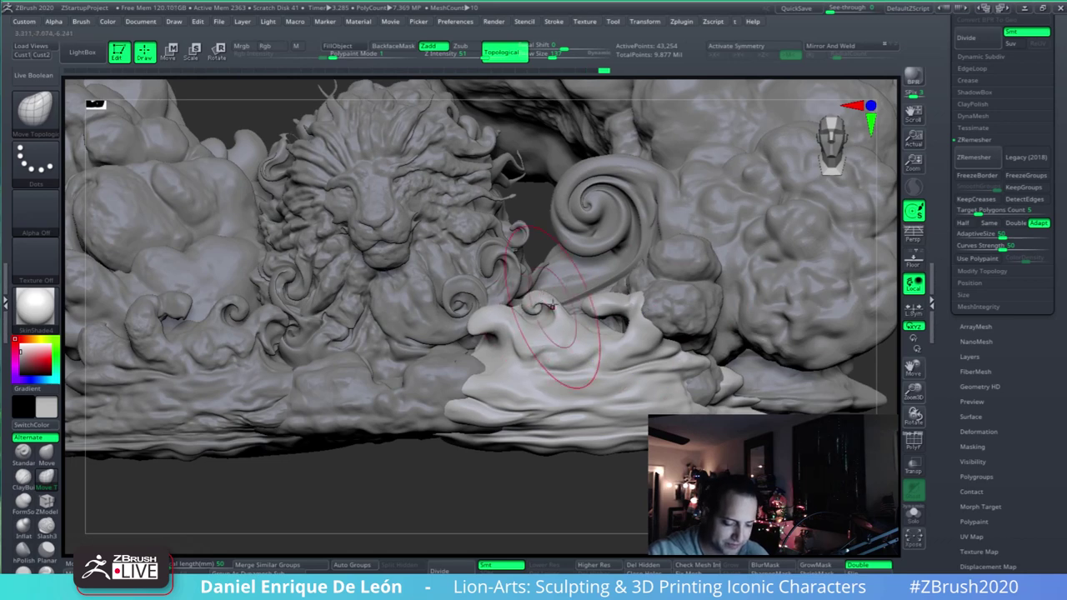
mouse_move(540, 375)
left_mouse_down()
mouse_move(516, 359)
mouse_move(492, 392)
mouse_move(500, 343)
mouse_move(532, 355)
left_mouse_up()
right_click_drag(629, 326, 567, 350)
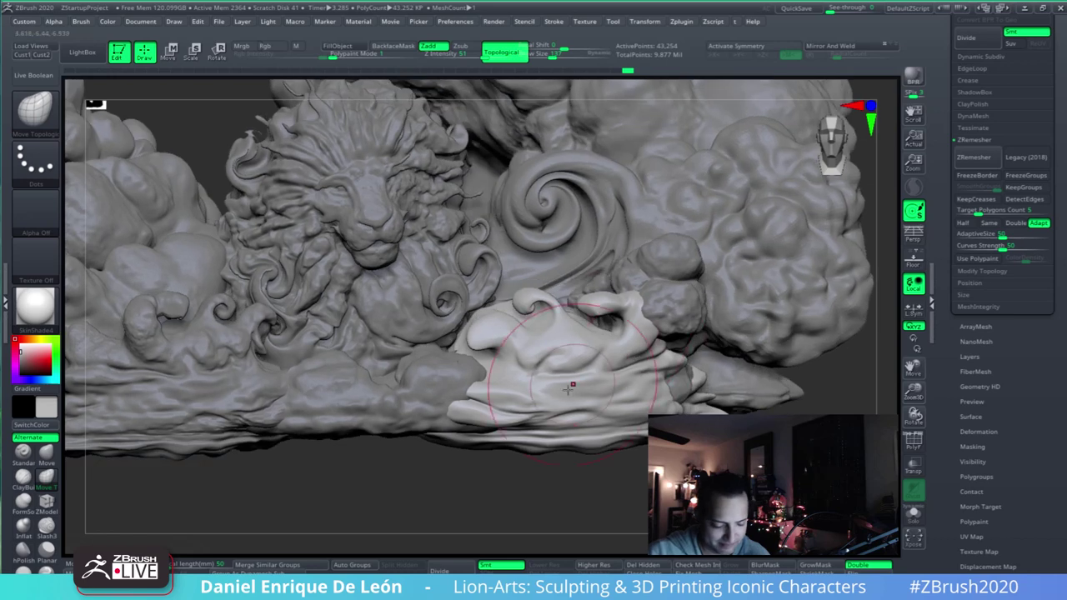
- Smooth the folds on the lower front of the wave piece
key("shift")
left_click_drag(544, 413, 516, 409, "shift")
mouse_move(536, 373)
right_mouse_down()
mouse_move(487, 376)
mouse_move(510, 385)
right_mouse_up()
mouse_move(527, 411)
left_mouse_down("shift")
mouse_move(542, 408)
mouse_move(523, 407)
left_mouse_up("shift")
left_click_drag(250, 503, 268, 506, "alt")
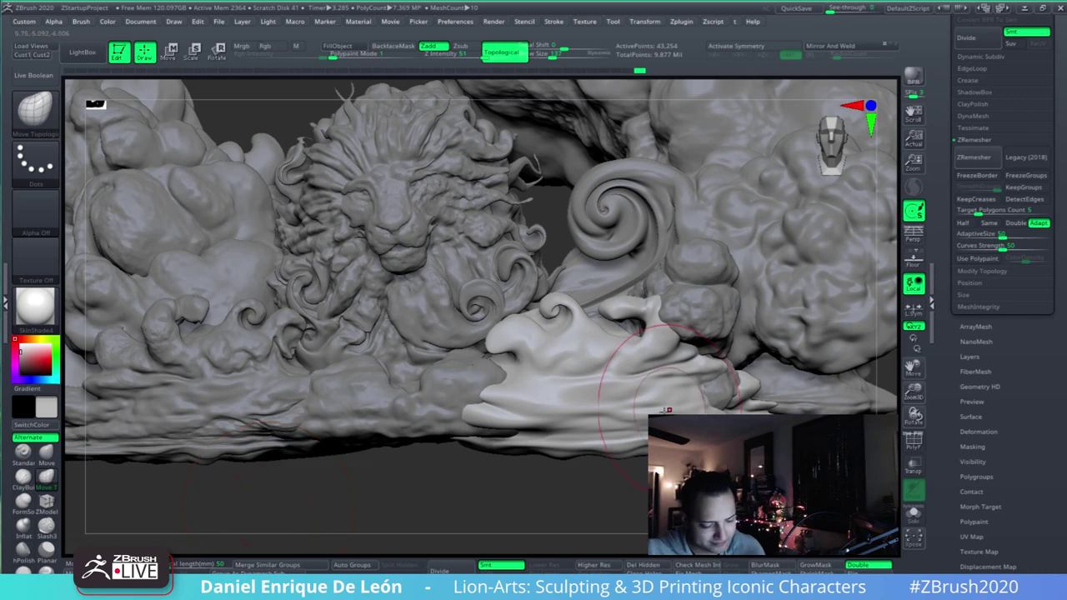
right_click_drag(615, 398, 594, 404, "alt")
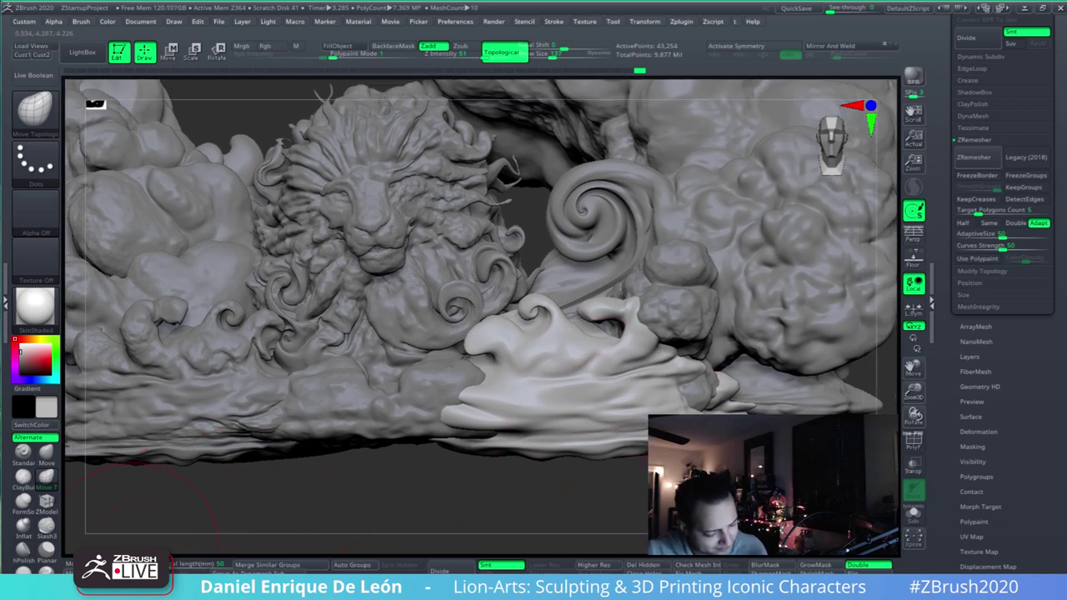
- Carve into the front of the wave piece with the Slash3 brush at draw size 48
left_click(47, 527)
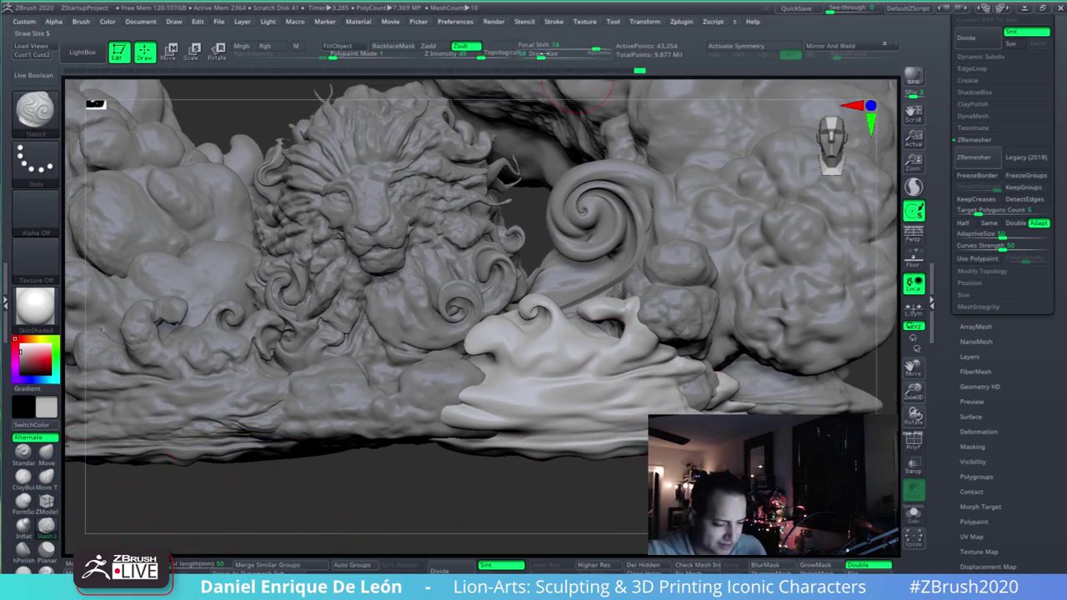
left_click(538, 56)
right_click_drag(678, 379, 677, 456, "alt")
mouse_move(629, 367)
right_mouse_down()
mouse_move(617, 405)
mouse_move(688, 404)
mouse_move(674, 362)
right_mouse_up()
right_click_drag(610, 382, 676, 397)
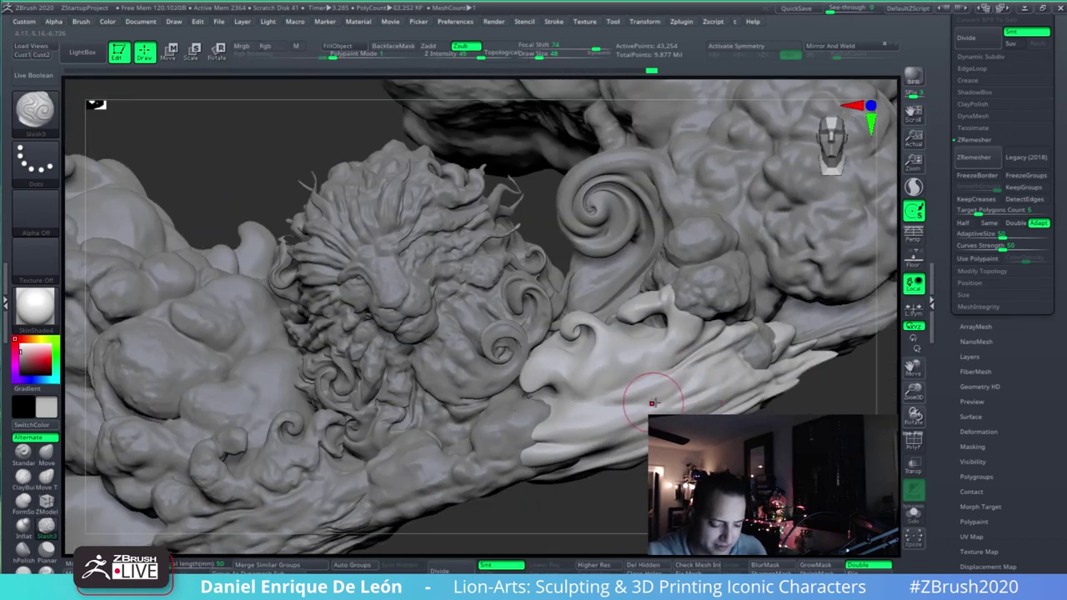
right_click_drag(616, 403, 641, 401)
- Switch to the Standard brush with a FreeHand stroke and no alpha
left_click(24, 453)
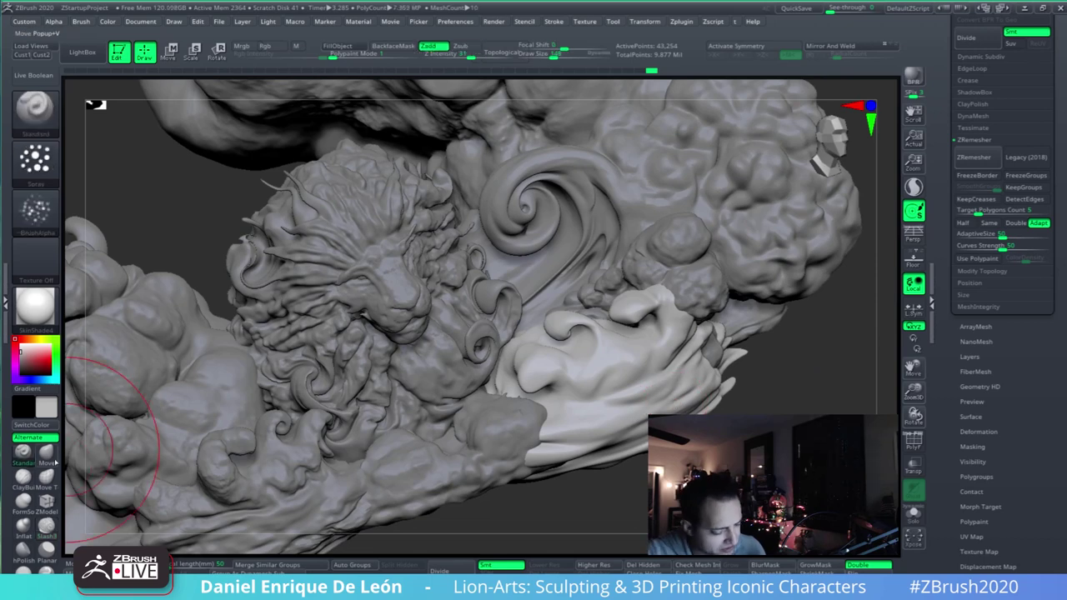
right_click_drag(709, 382, 456, 386)
left_click(45, 166)
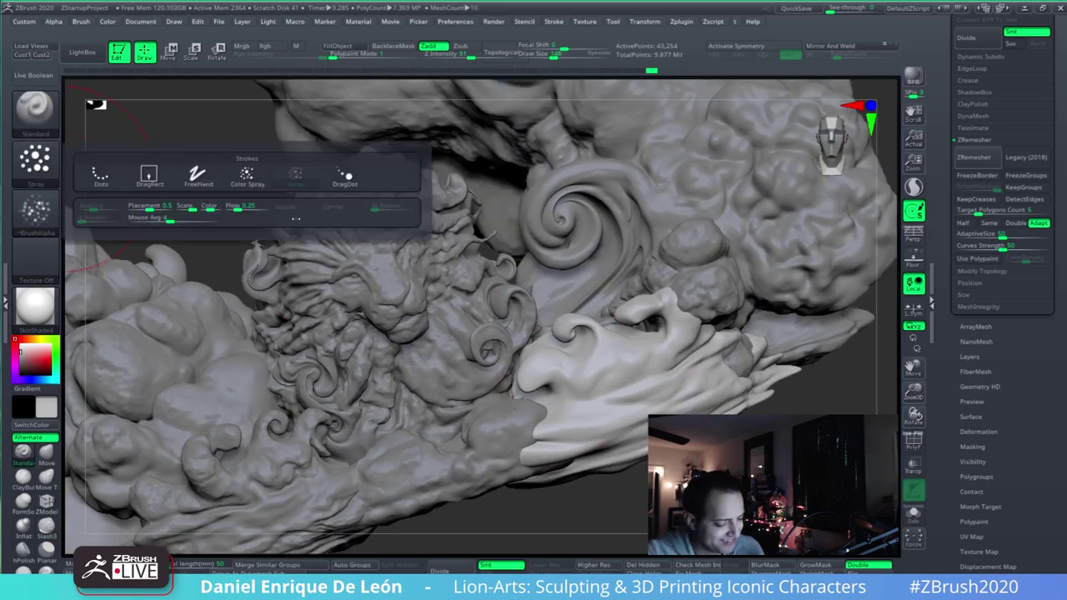
left_click(198, 176)
left_click(35, 210)
left_click(101, 233)
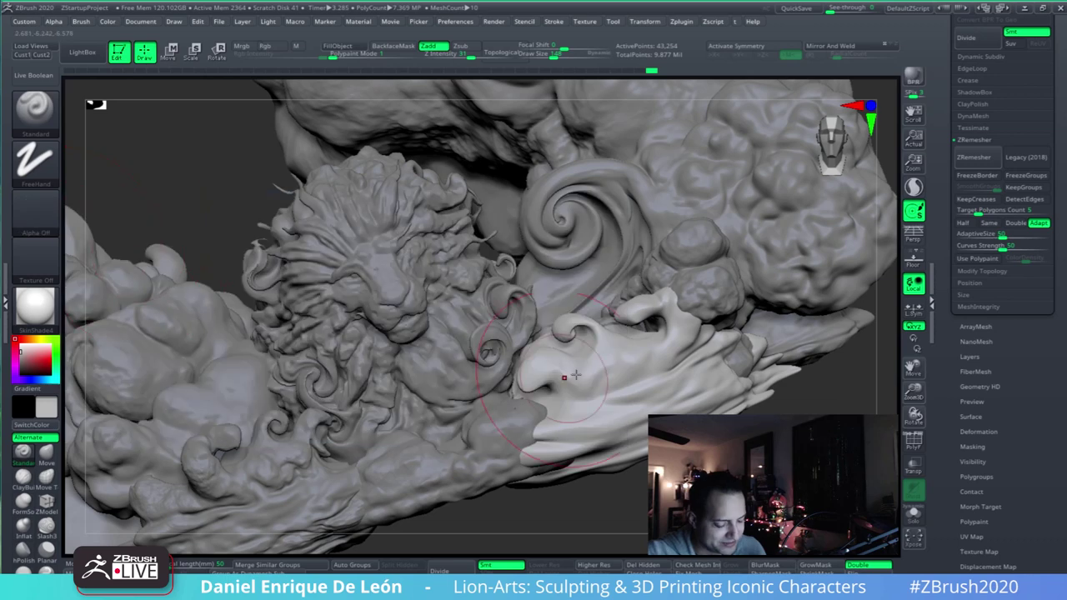
- Reduce the draw size to 62 and smooth the broad front face of the wave piece
key("bracketleft")
key("bracketleft")
key("bracketleft")
left_click_drag(546, 55, 542, 55)
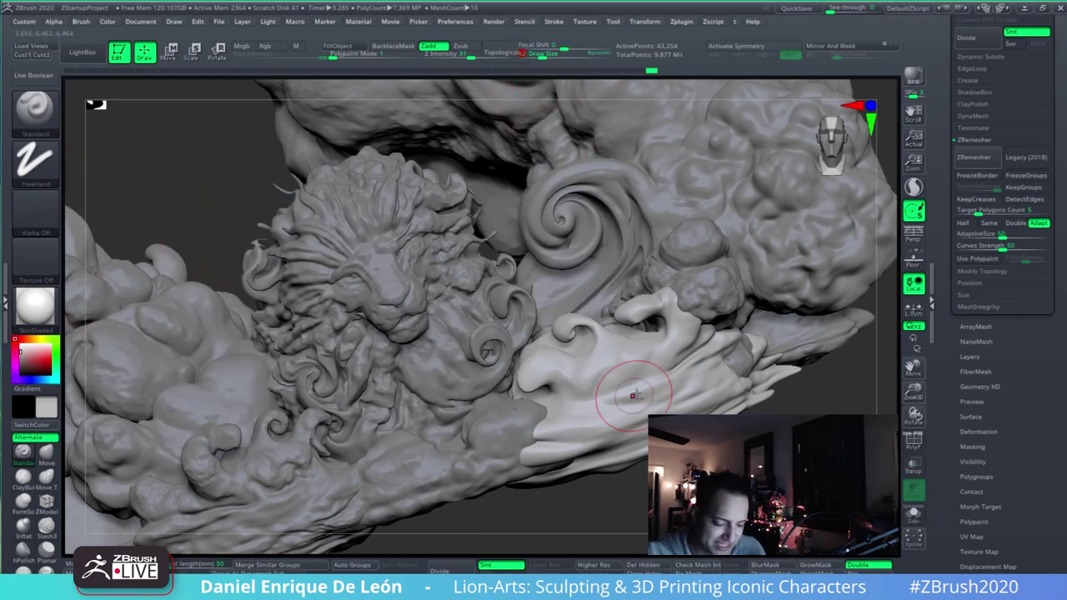
mouse_move(634, 396)
right_mouse_down()
mouse_move(676, 307)
mouse_move(642, 345)
right_mouse_up()
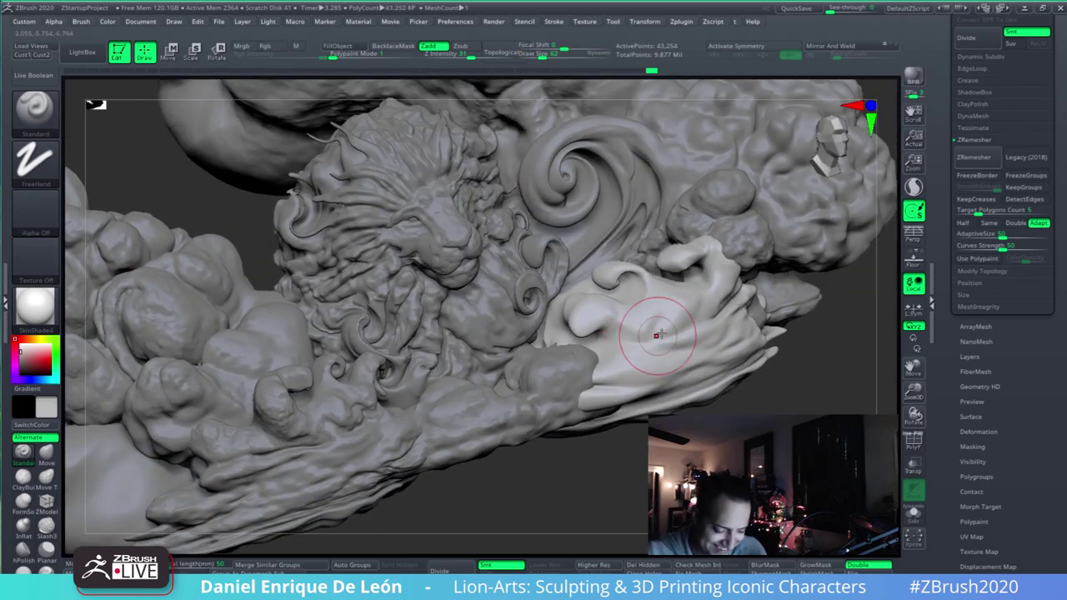
key("shift")
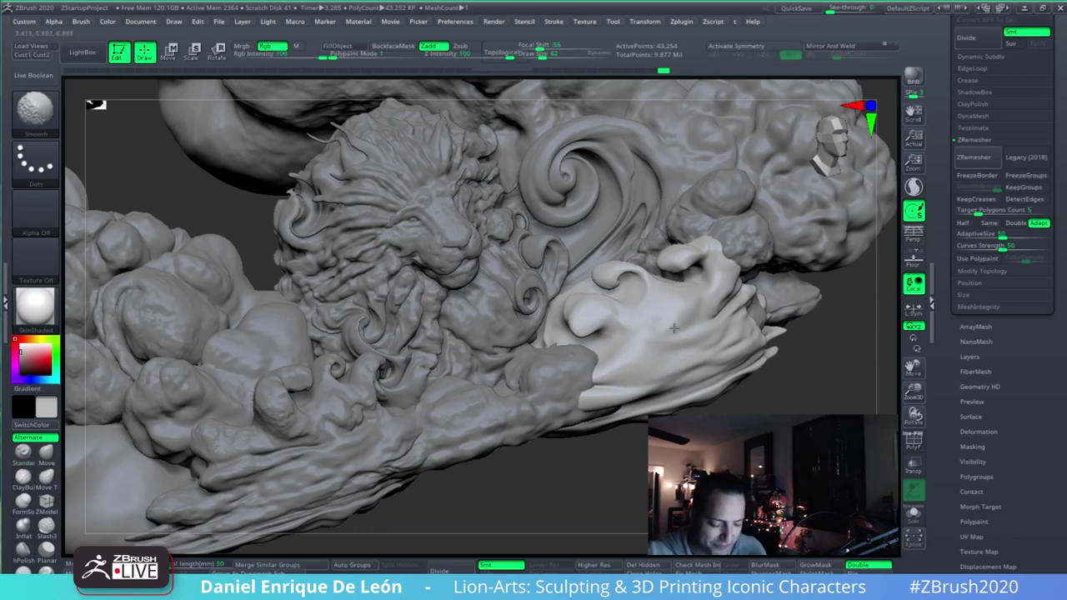
right_click_drag(725, 350, 678, 342)
left_click_drag(662, 330, 682, 314, "shift")
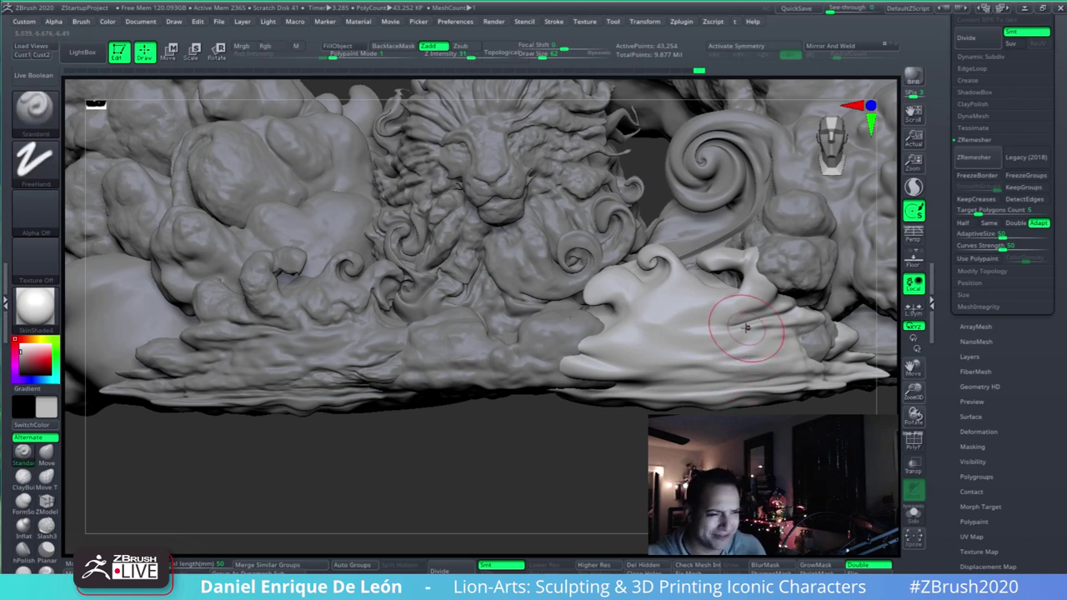
left_click_drag(666, 326, 660, 317, "shift")
right_click_drag(676, 323, 632, 325)
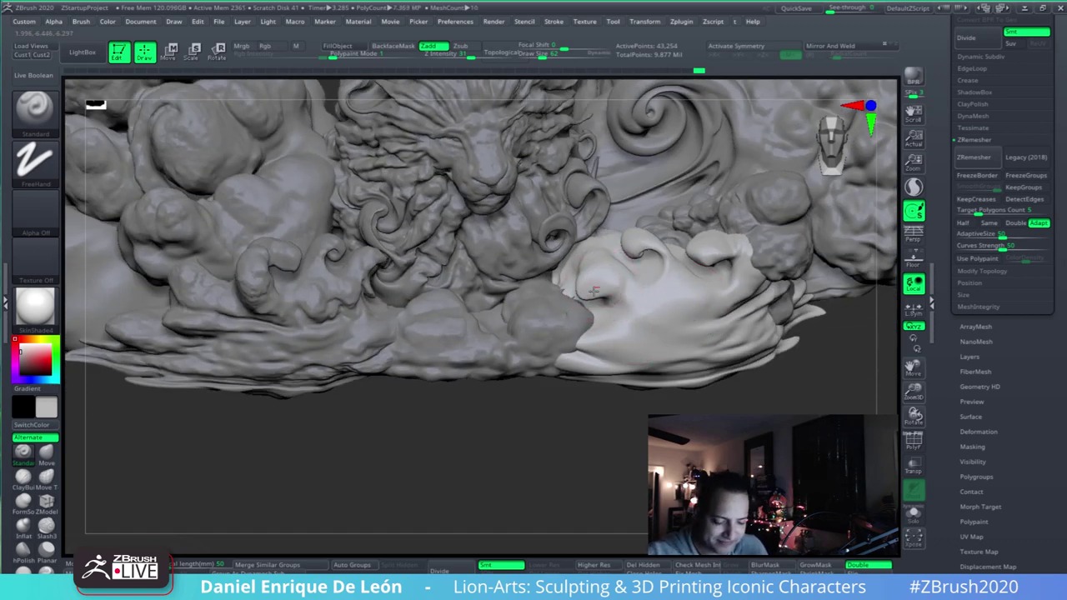
- Build up the rounded lobe of the wave piece nearest the lion with the Standard brush
left_click_drag(600, 286, 623, 293)
right_click_drag(605, 243, 629, 228, "shift")
mouse_move(723, 311)
right_mouse_down("alt")
mouse_move(712, 370)
mouse_move(422, 467)
right_mouse_up("alt")
- Try a curved groove down the wave piece's front with the Slash3 brush at draw size 48
left_click(47, 525)
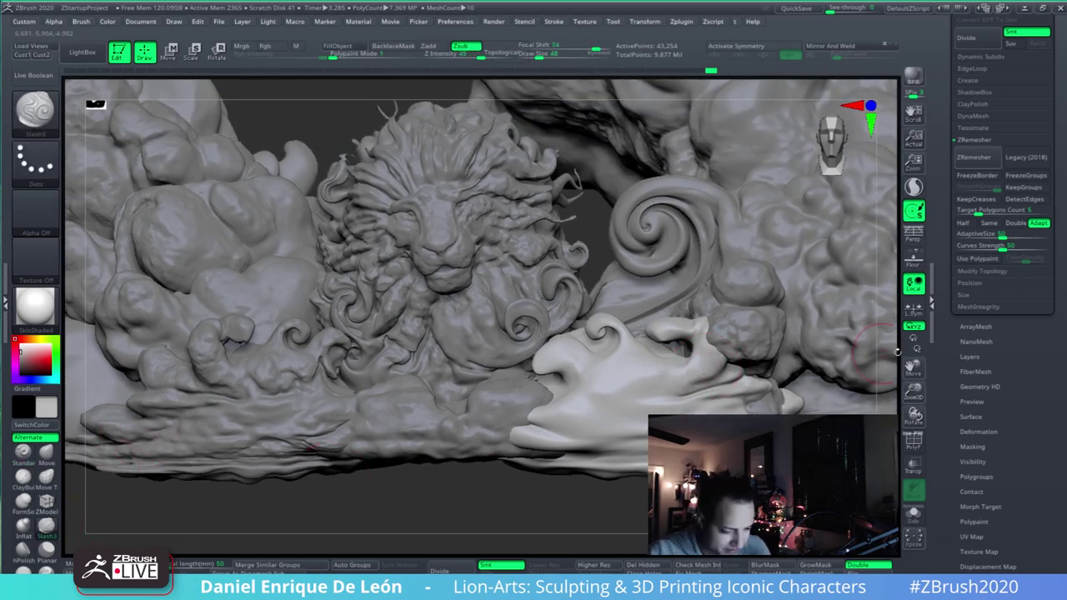
left_click_drag(539, 56, 544, 56)
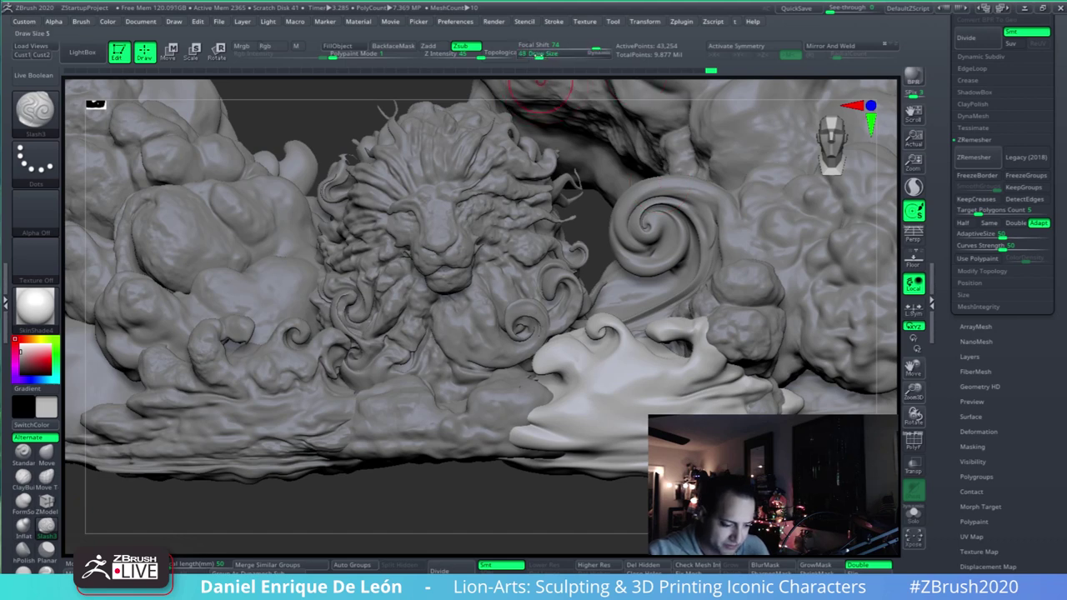
right_click_drag(592, 387, 613, 377)
mouse_move(575, 410)
left_mouse_down()
mouse_move(600, 372)
mouse_move(577, 403)
mouse_move(542, 415)
left_mouse_up()
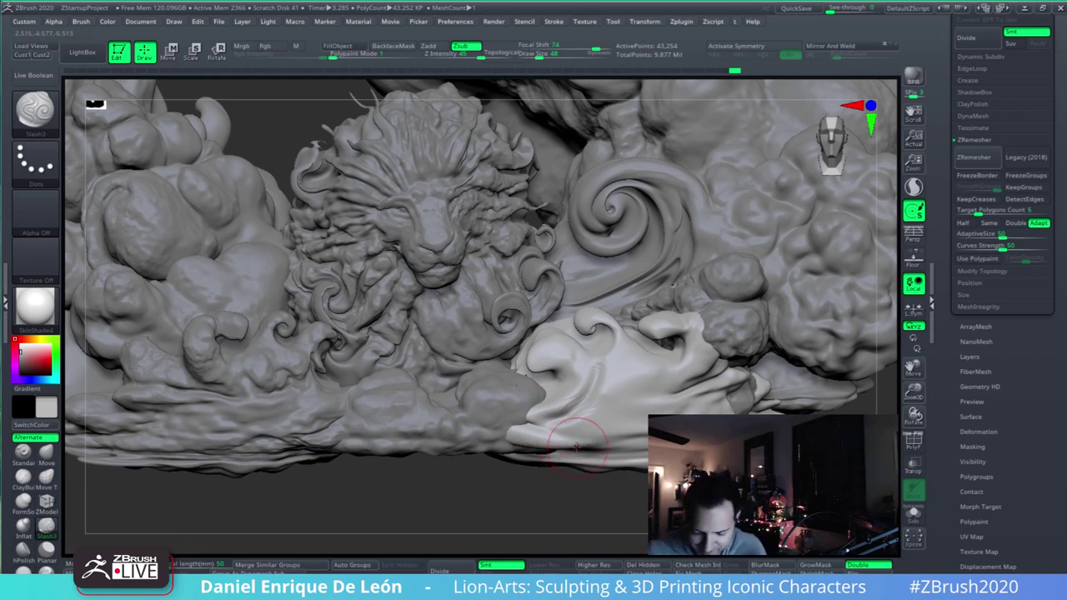
- Smooth out the curved groove on the front of the wave piece
right_click_drag(603, 380, 595, 393)
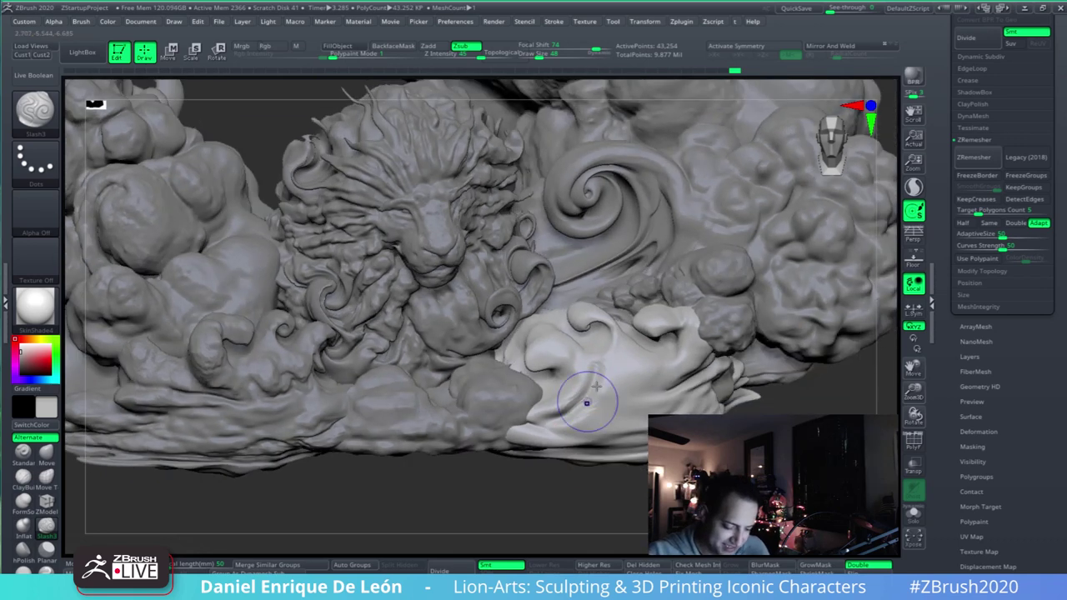
key("shift")
left_click_drag(606, 377, 592, 402, "shift")
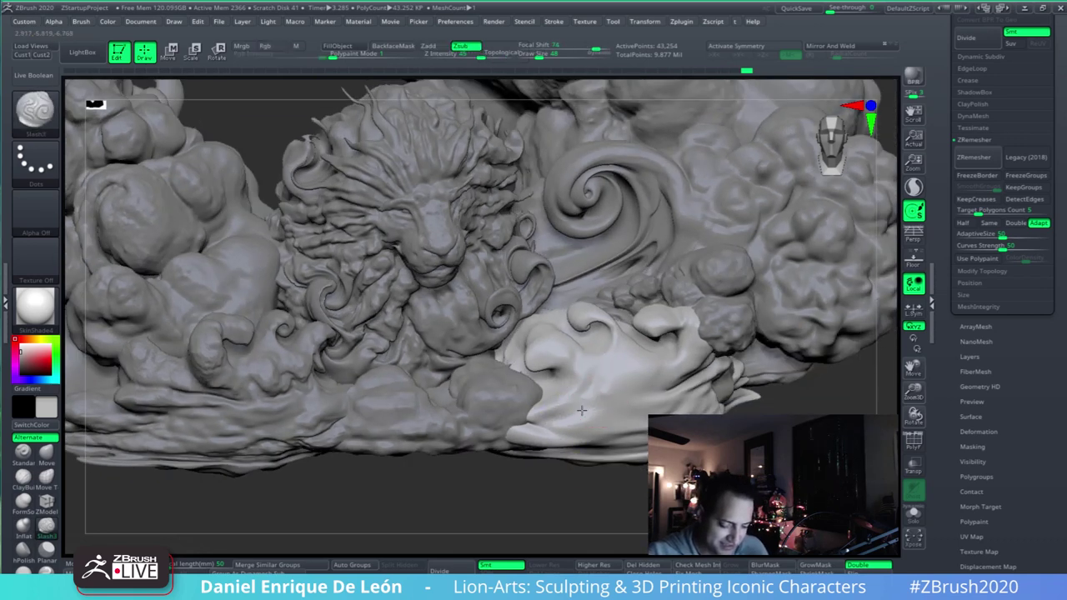
right_click_drag(581, 409, 577, 404)
left_click_drag(575, 408, 595, 390, "shift")
- Try the Slash3 groove below the small curl again, and smooth it back into the surface
key("alt")
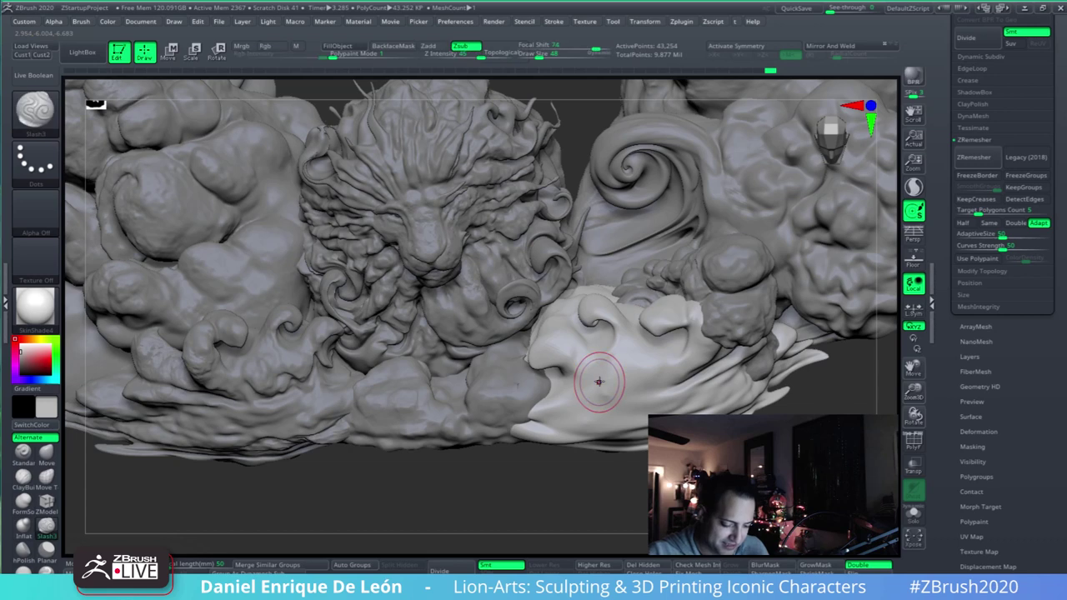
key("shift")
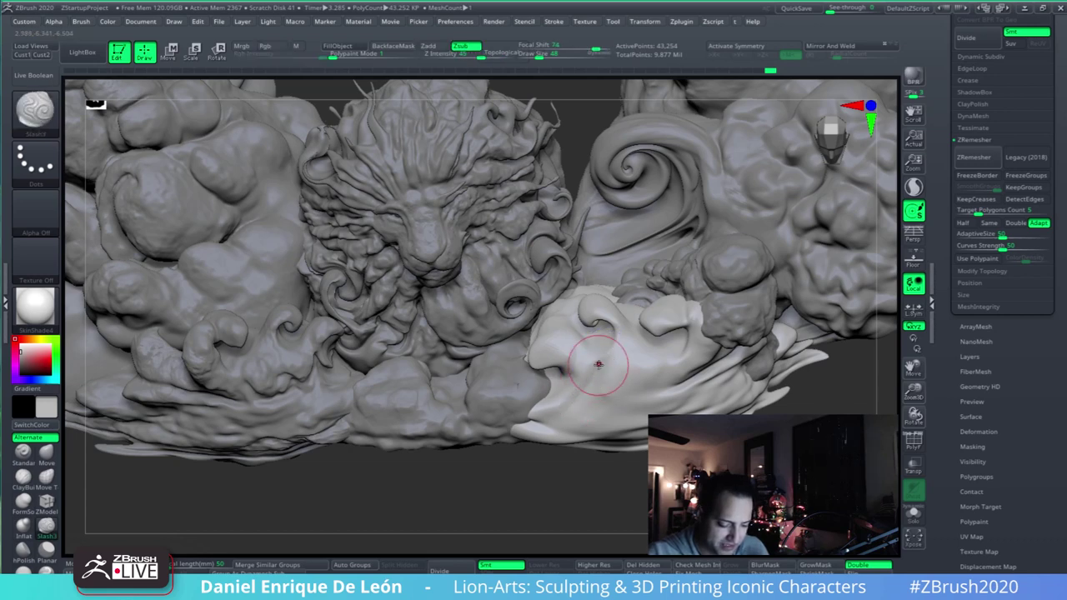
right_click_drag(573, 406, 595, 374)
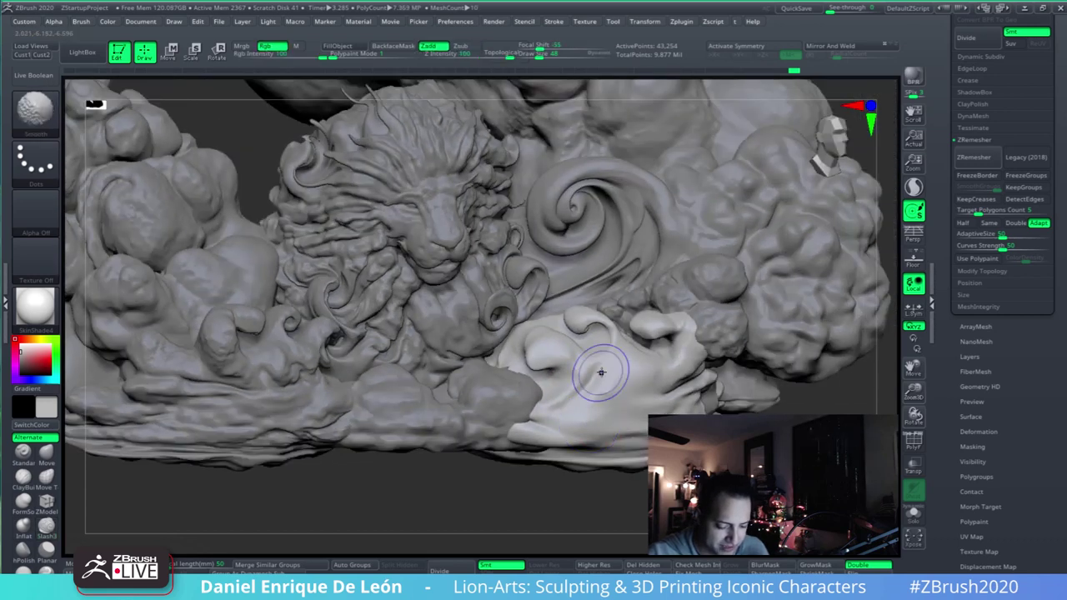
mouse_move(559, 425)
right_mouse_down()
mouse_move(591, 372)
mouse_move(375, 467)
mouse_move(148, 527)
right_mouse_up()
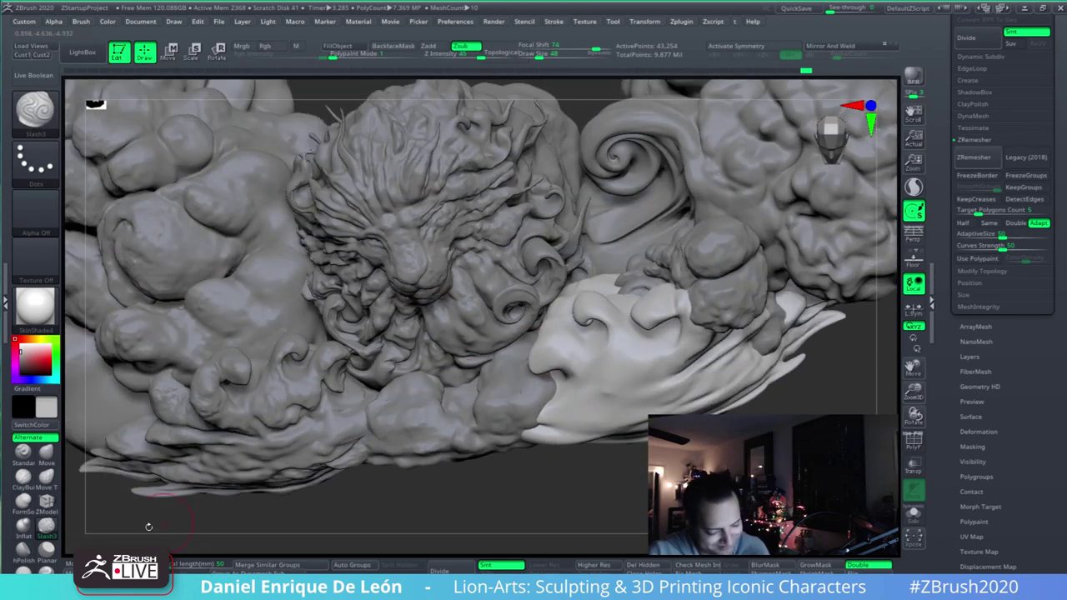
- Reshape the wave piece's rounded lobe facing the lion with Move Topological, reducing the draw size to 85
left_click(46, 476)
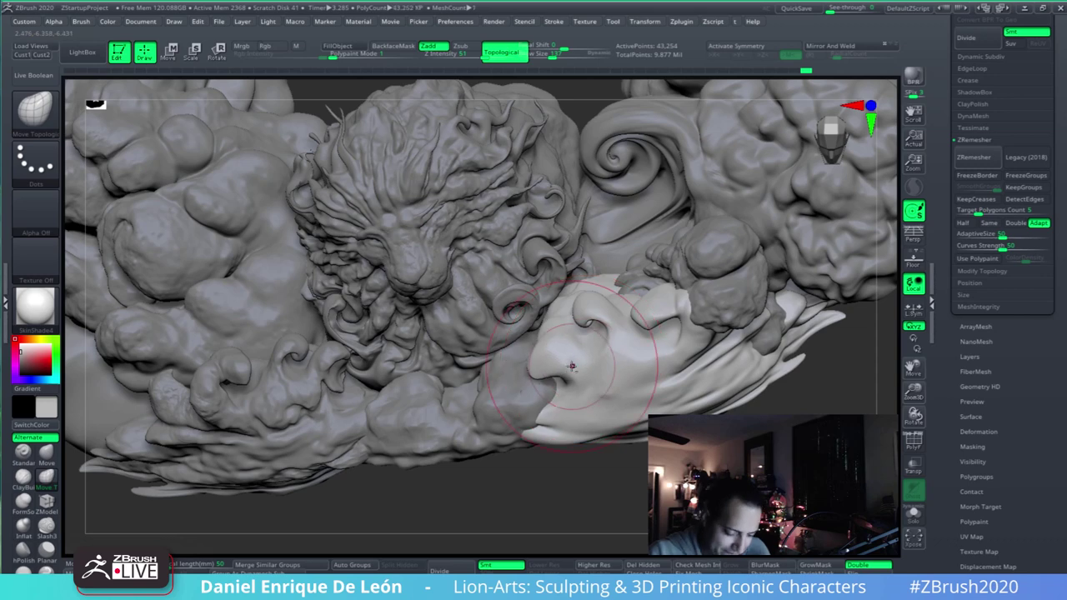
left_click_drag(608, 218, 608, 109)
left_click_drag(563, 56, 546, 56)
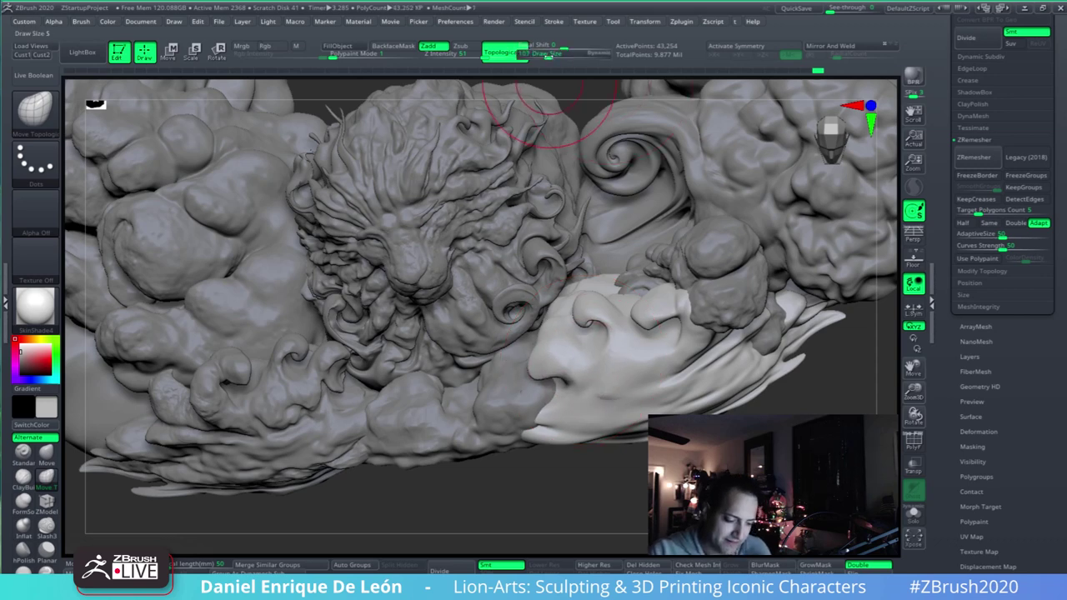
right_click_drag(613, 500, 608, 398)
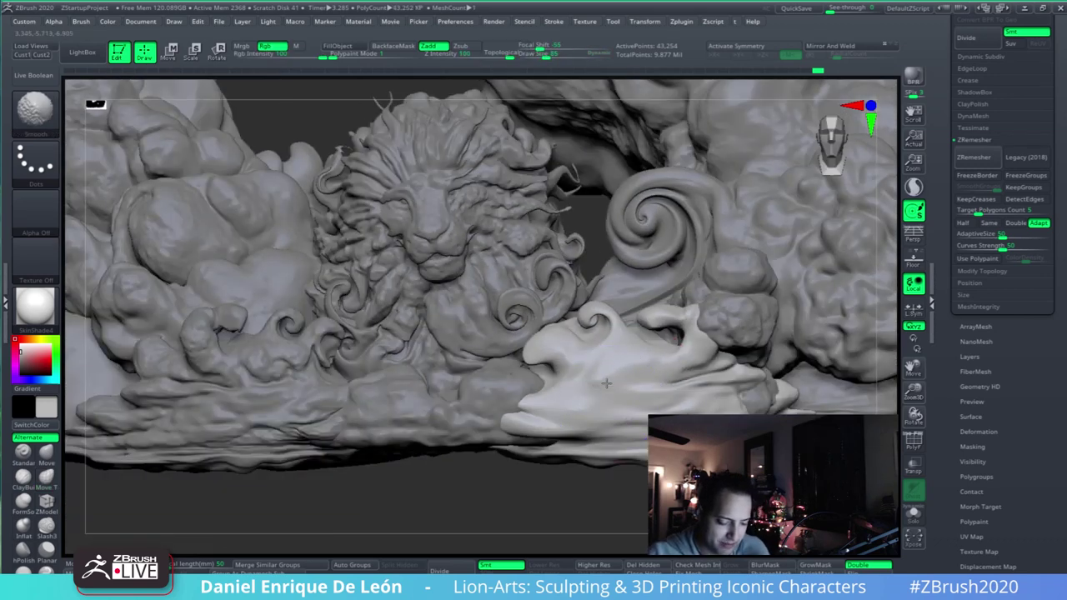
- Carve a curved groove with Slash3 at draw size 45 from below the small curl down towards the wave piece's base
left_click(47, 527)
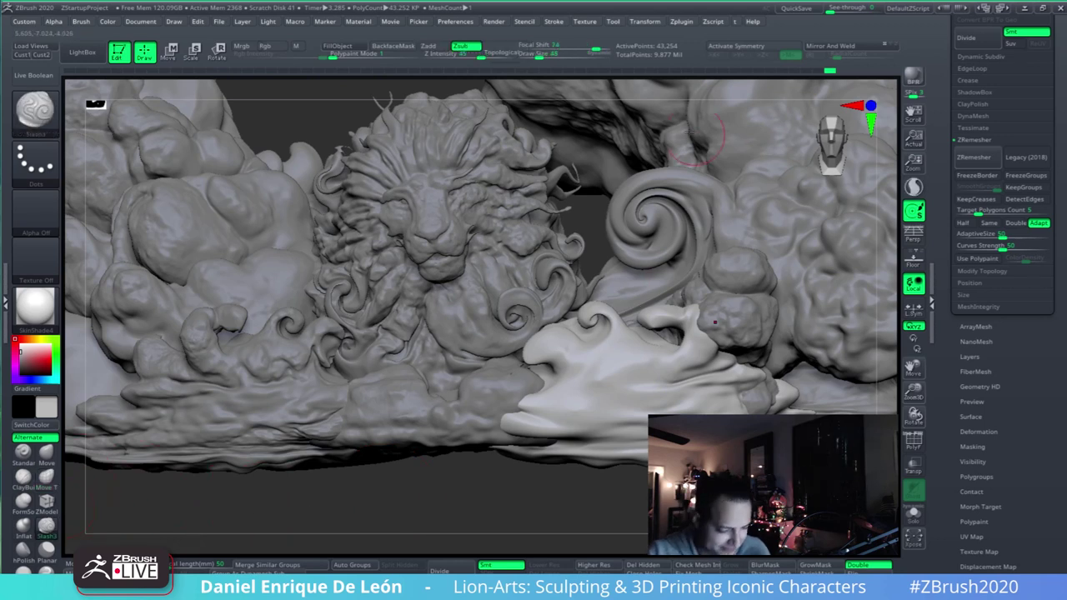
left_click_drag(542, 56, 539, 56)
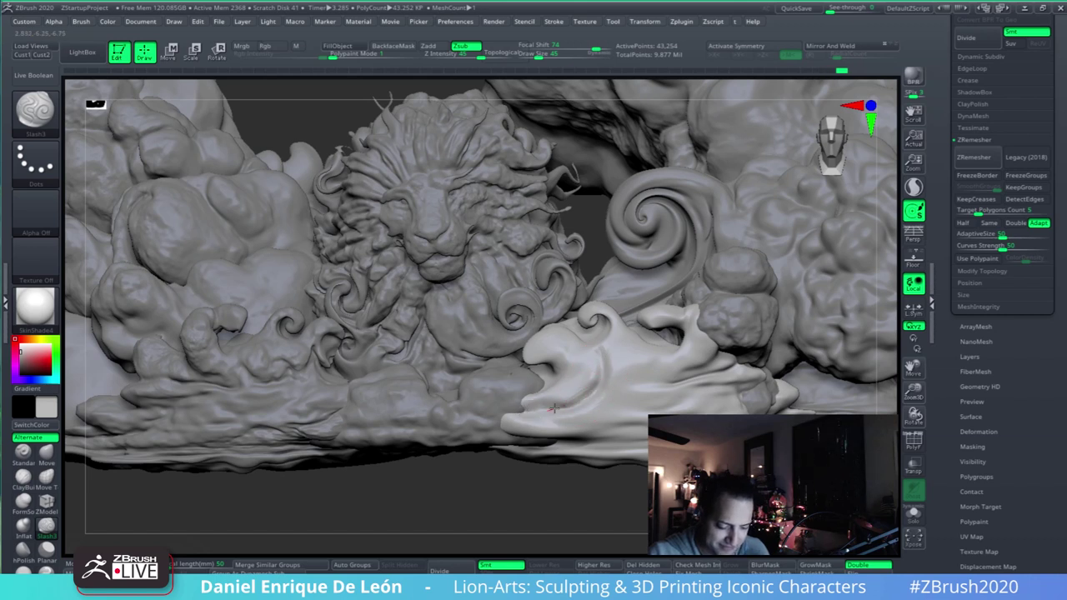
- Select the low cloud piece between the lion and the wave, and check its mesh briefly with PolyFrame
left_click(497, 399, "alt")
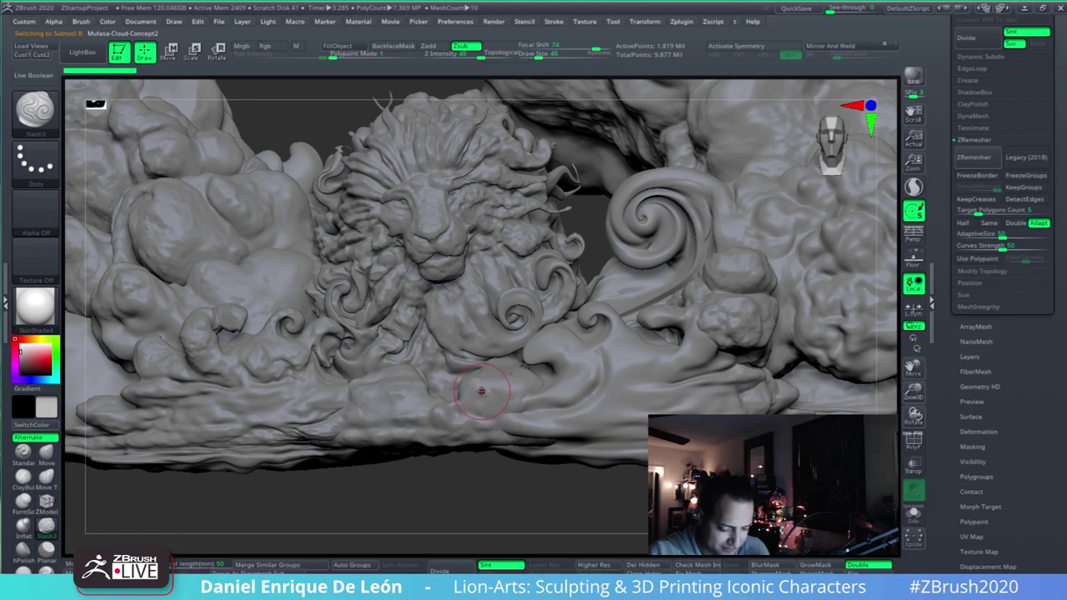
left_click(917, 450)
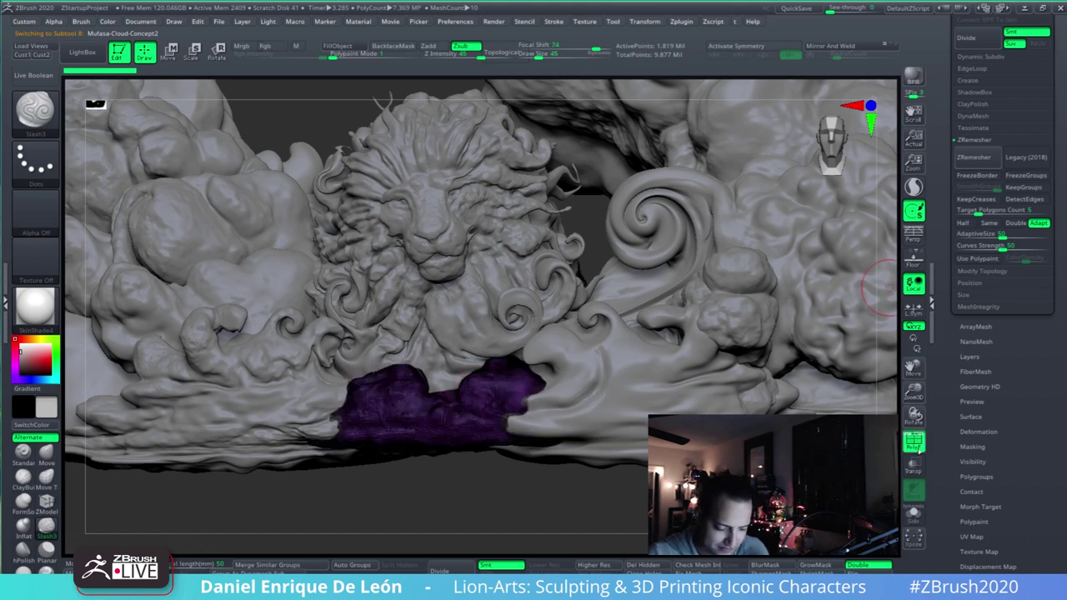
left_click(912, 441)
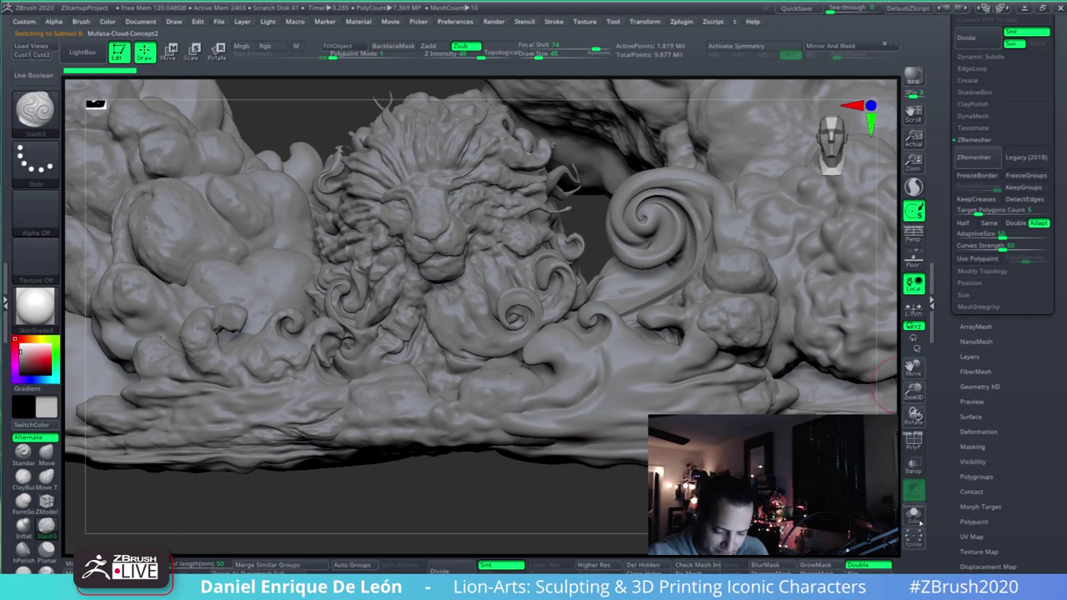
- Isolate the low cloud piece between the lion and the wave to inspect it, and show the whole sculpture again
left_click(919, 521)
left_click_drag(812, 362, 618, 371)
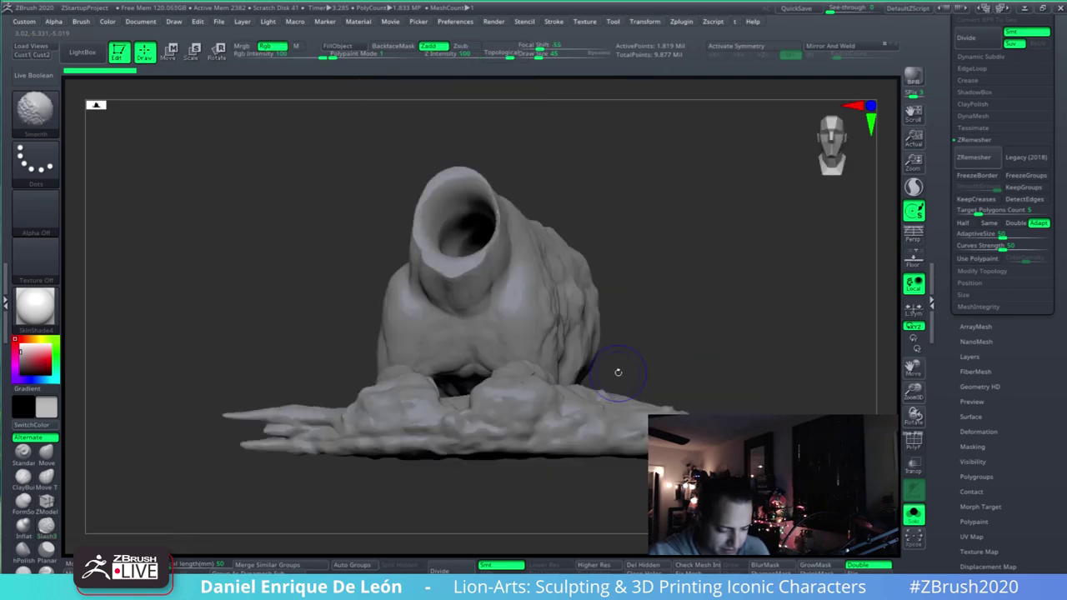
left_click(913, 514)
right_click_drag(627, 385, 612, 431)
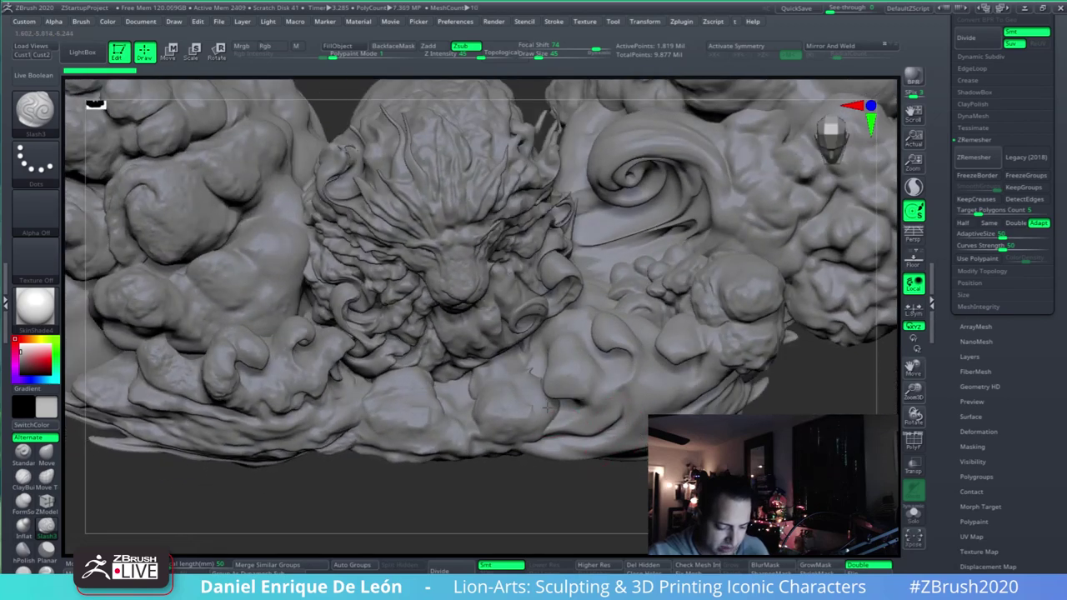
- Adjust the low cloud piece with Move Topological where it meets the wave piece's lobe
right_click_drag(548, 408, 650, 389)
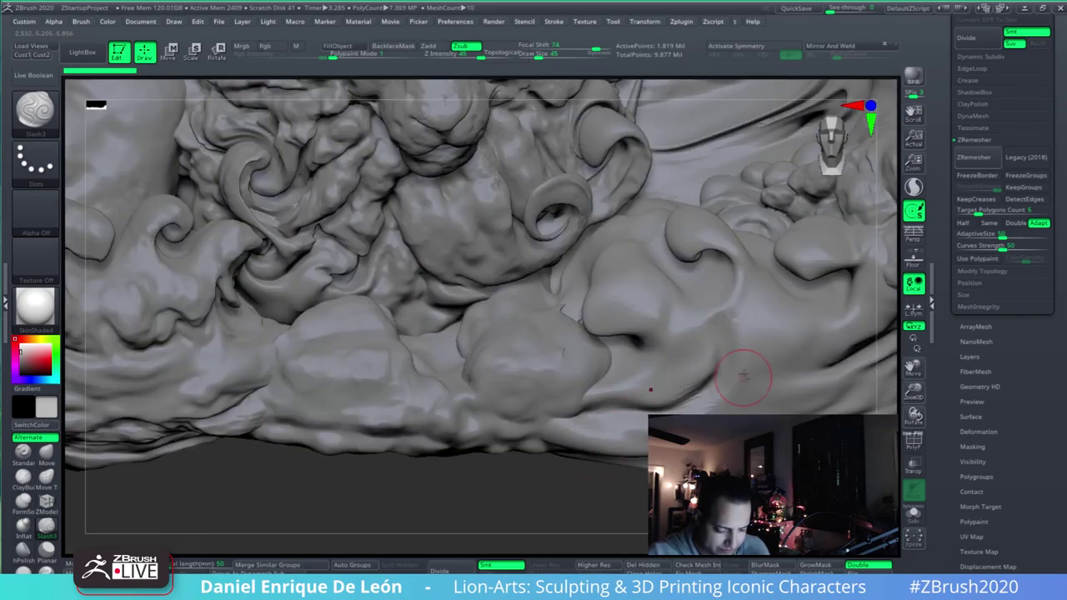
mouse_move(744, 377)
right_mouse_down()
mouse_move(473, 469)
mouse_move(442, 466)
right_mouse_up()
left_click(47, 478)
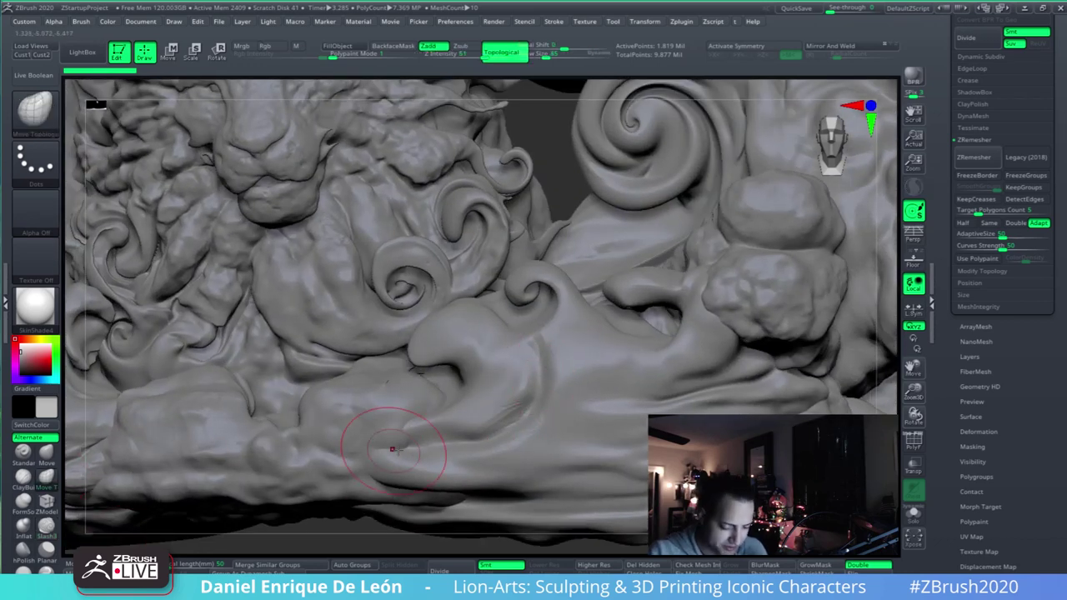
left_click_drag(414, 426, 447, 403)
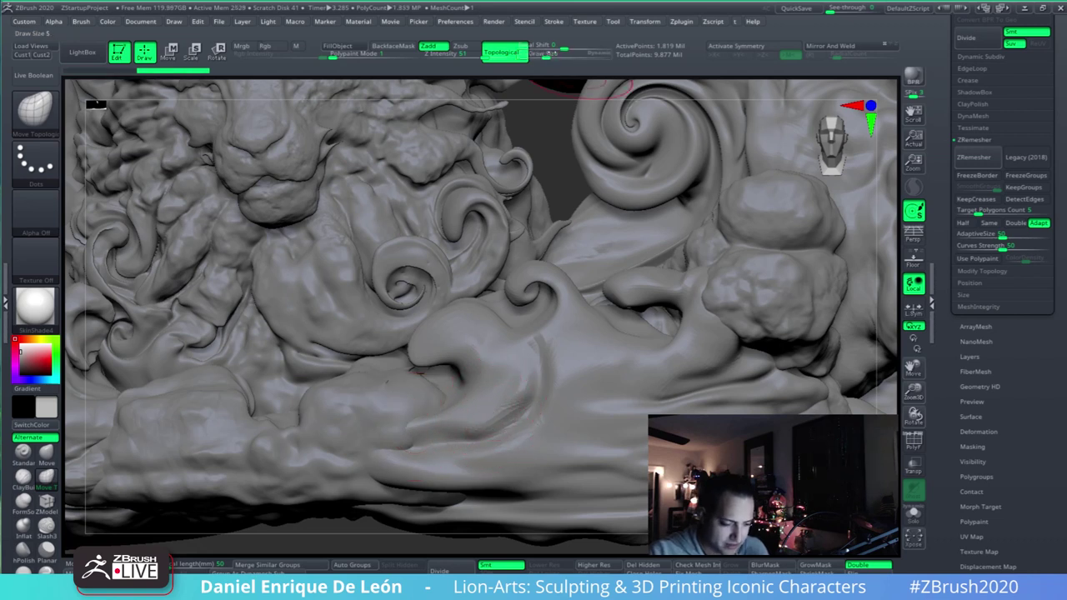
- Select the wave piece and reshape its lower tips facing the low cloud piece with Move Topological at draw size 132
left_click(551, 55)
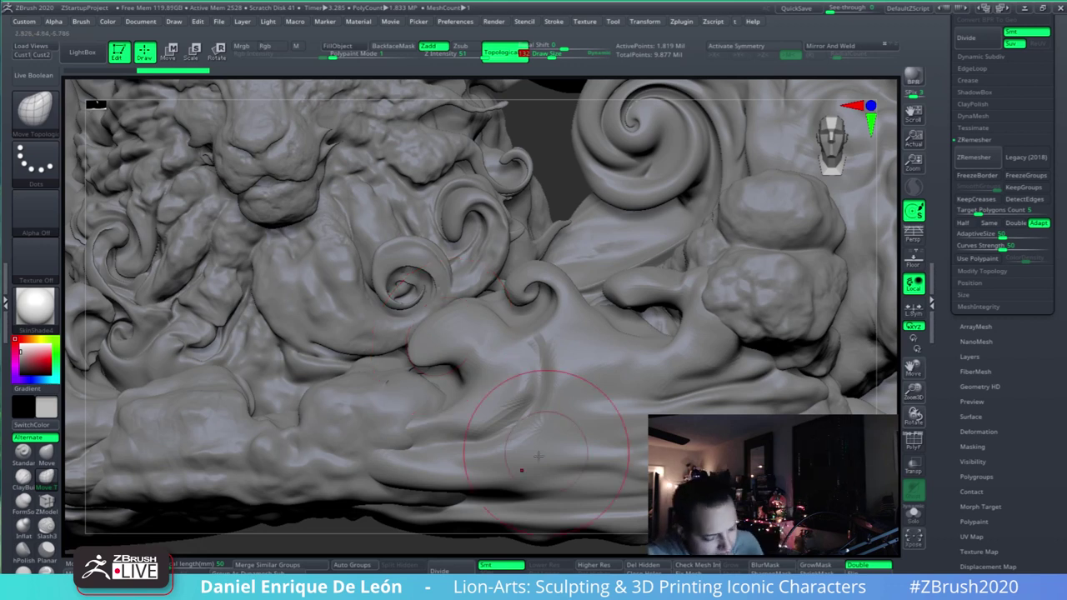
left_click(636, 393, "alt")
left_click_drag(427, 436, 435, 430)
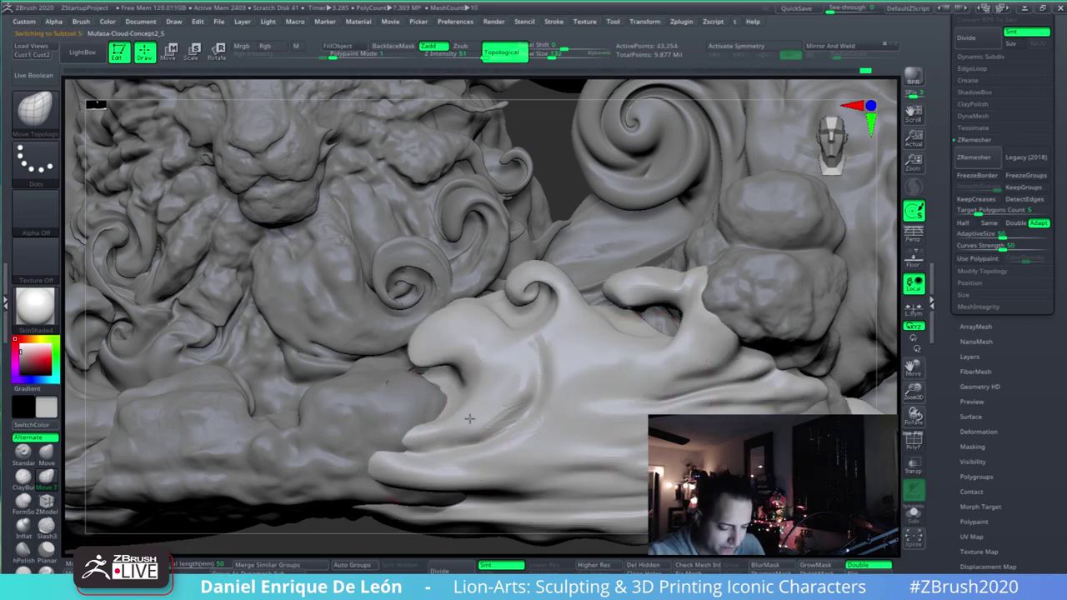
mouse_move(509, 409)
right_mouse_down()
mouse_move(458, 439)
mouse_move(500, 366)
mouse_move(489, 333)
mouse_move(493, 410)
mouse_move(444, 479)
mouse_move(572, 374)
mouse_move(547, 365)
mouse_move(554, 340)
mouse_move(516, 327)
right_mouse_up()
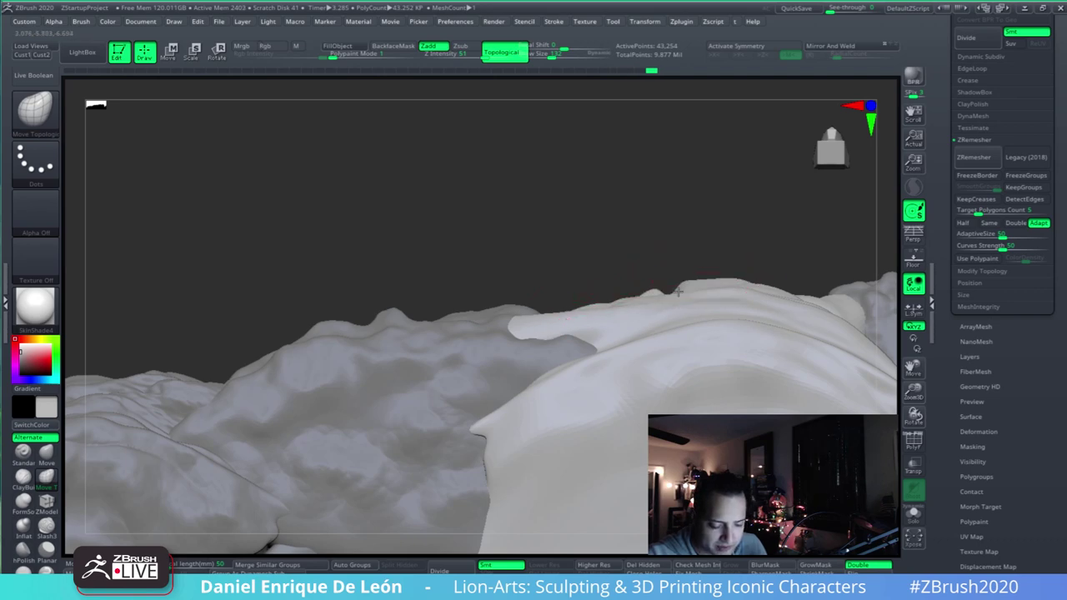
right_click_drag(697, 276, 659, 382)
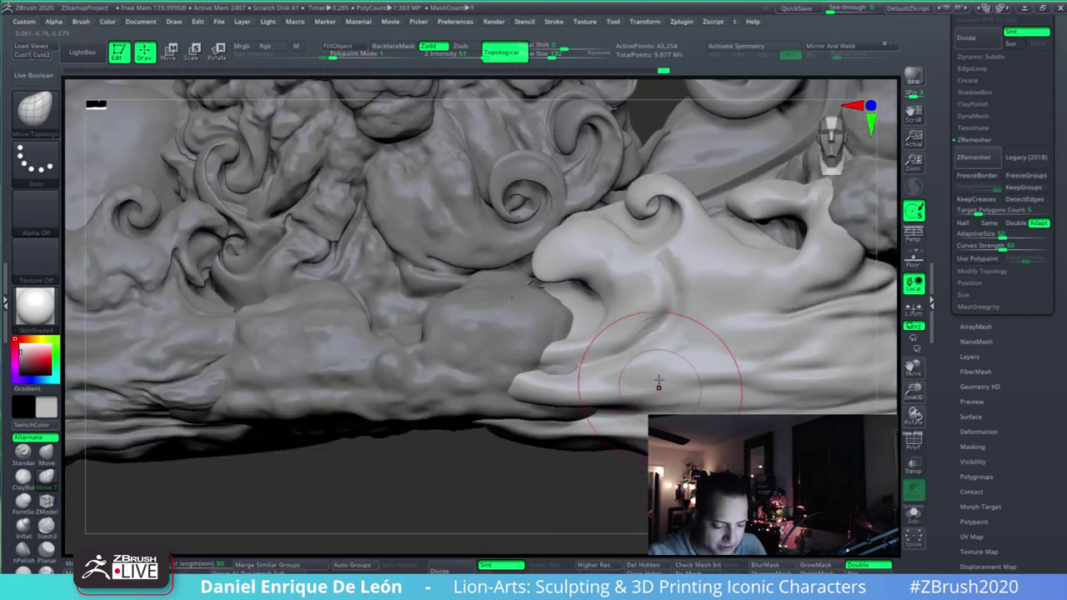
mouse_move(525, 408)
right_mouse_down()
mouse_move(515, 390)
mouse_move(643, 370)
right_mouse_up()
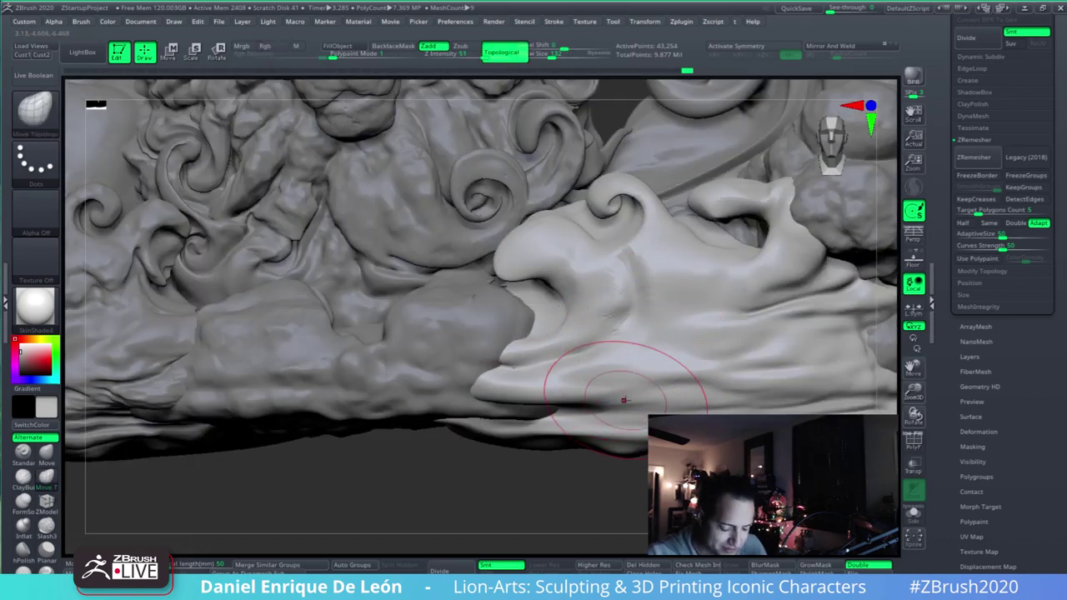
mouse_move(624, 320)
right_mouse_down("alt")
mouse_move(640, 353)
mouse_move(619, 333)
mouse_move(556, 383)
right_mouse_up("alt")
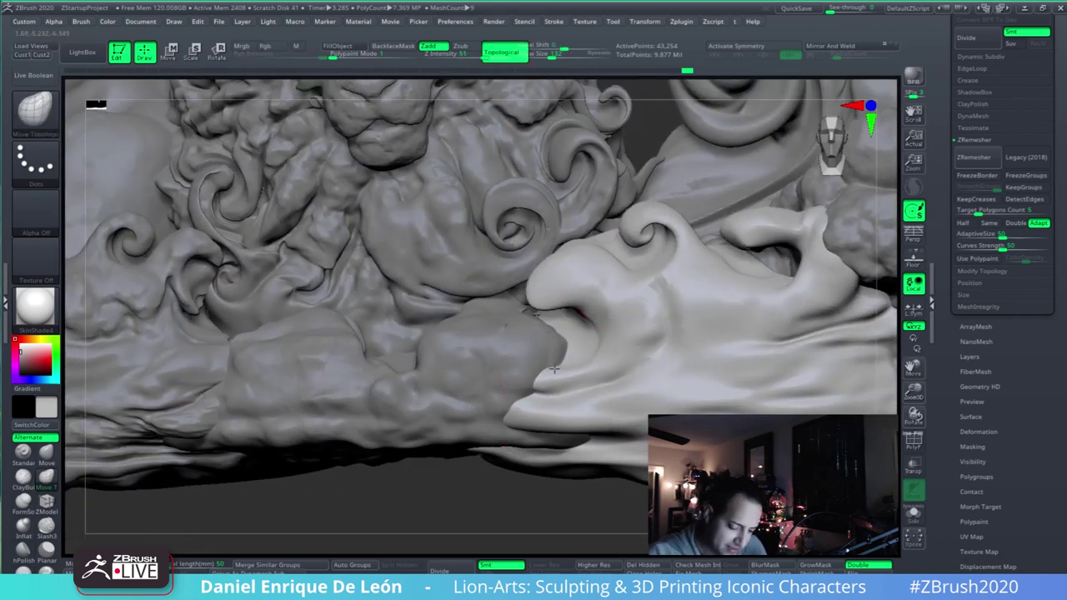
right_click_drag(607, 412, 585, 392)
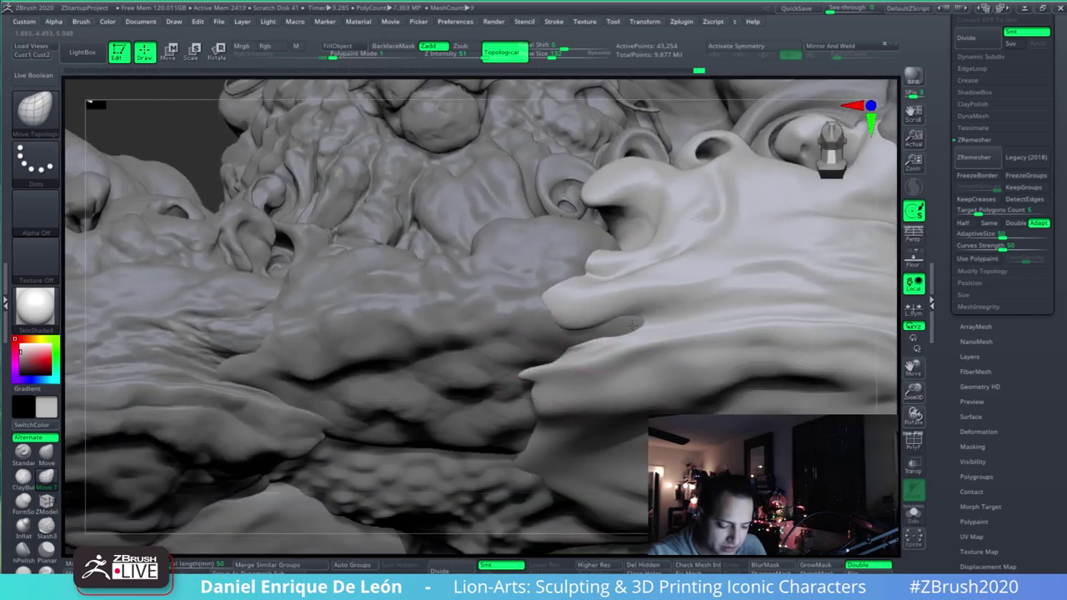
- Smooth the wave piece's lowest tip, and pull the lower tips further over the low cloud piece with Move Topological
key("shift")
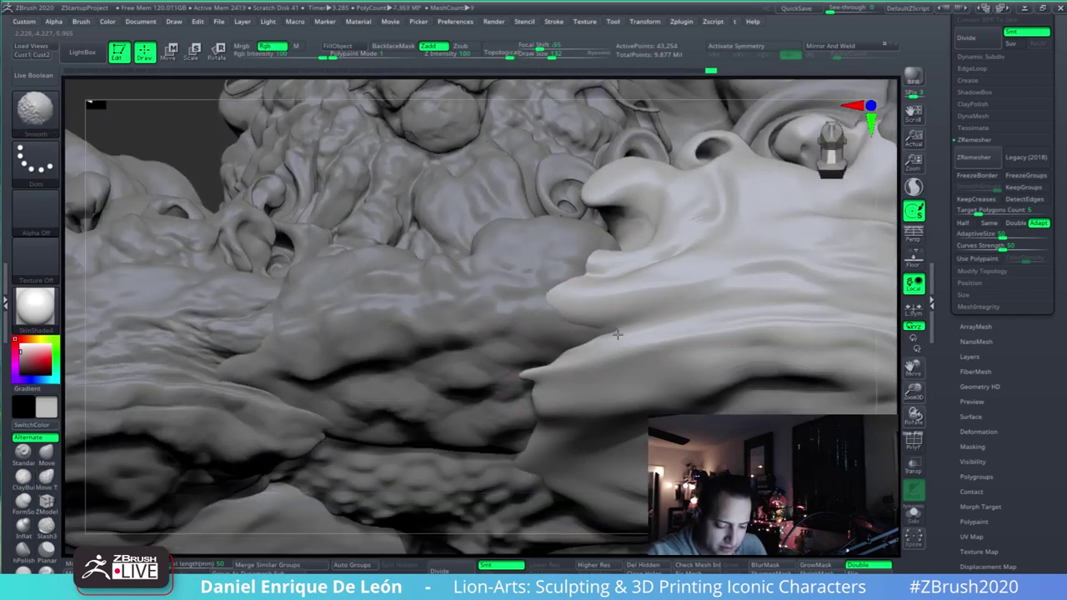
right_click_drag(595, 364, 624, 367)
key("shift")
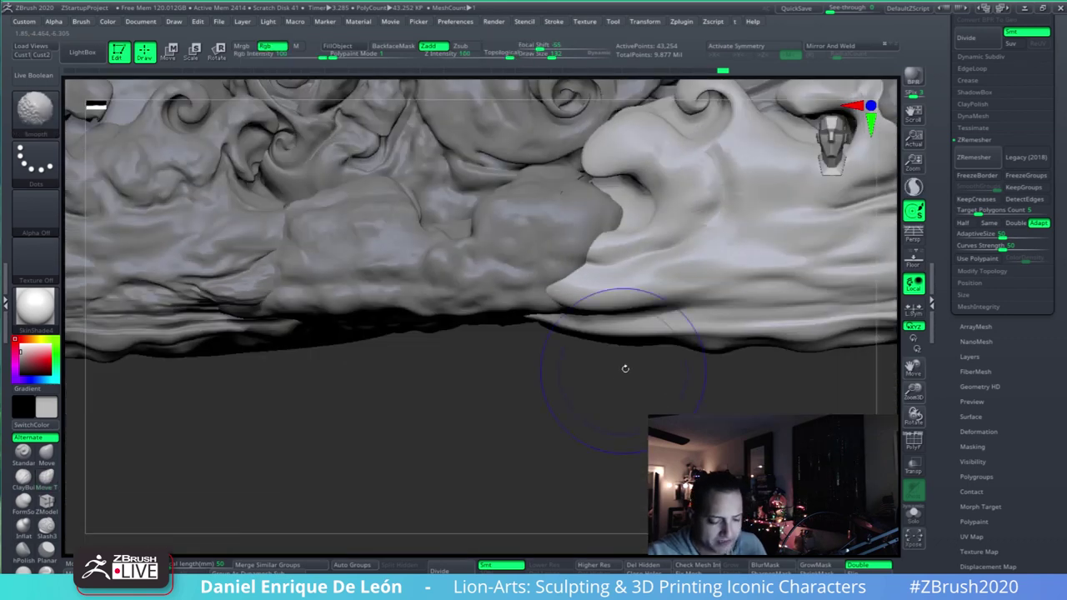
right_click_drag(671, 259, 631, 393)
left_click_drag(617, 375, 601, 379)
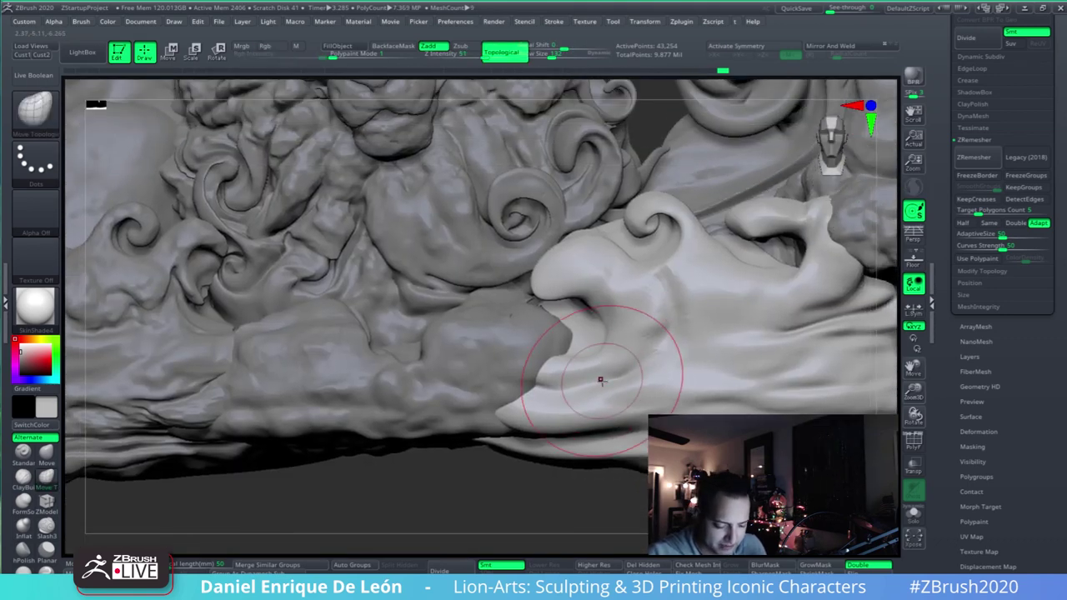
mouse_move(560, 409)
left_mouse_down()
mouse_move(535, 390)
mouse_move(537, 424)
mouse_move(547, 421)
left_mouse_up()
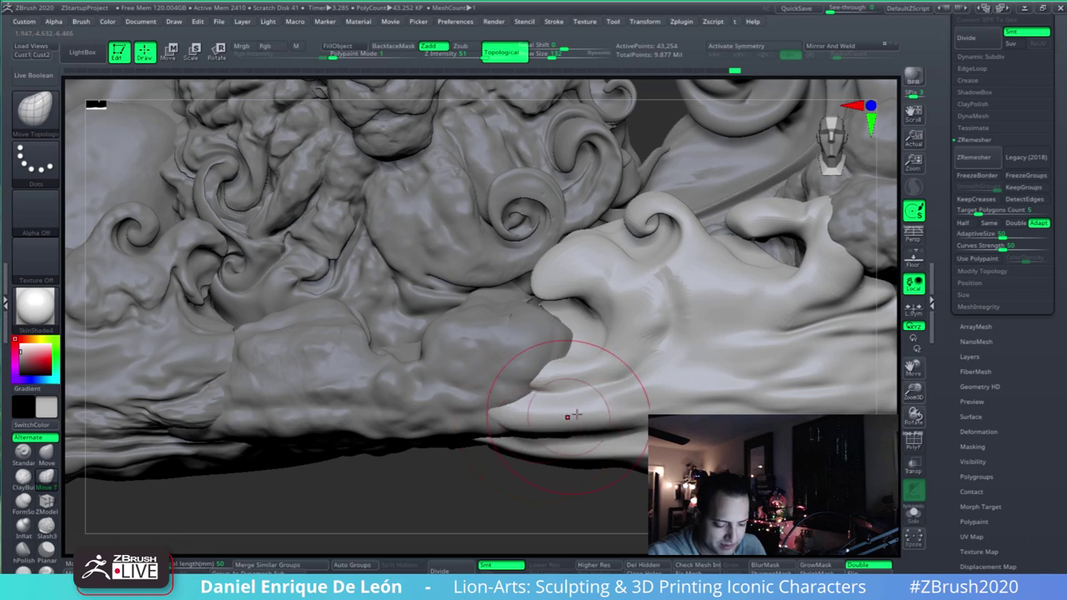
right_click_drag(732, 367, 710, 386, "alt")
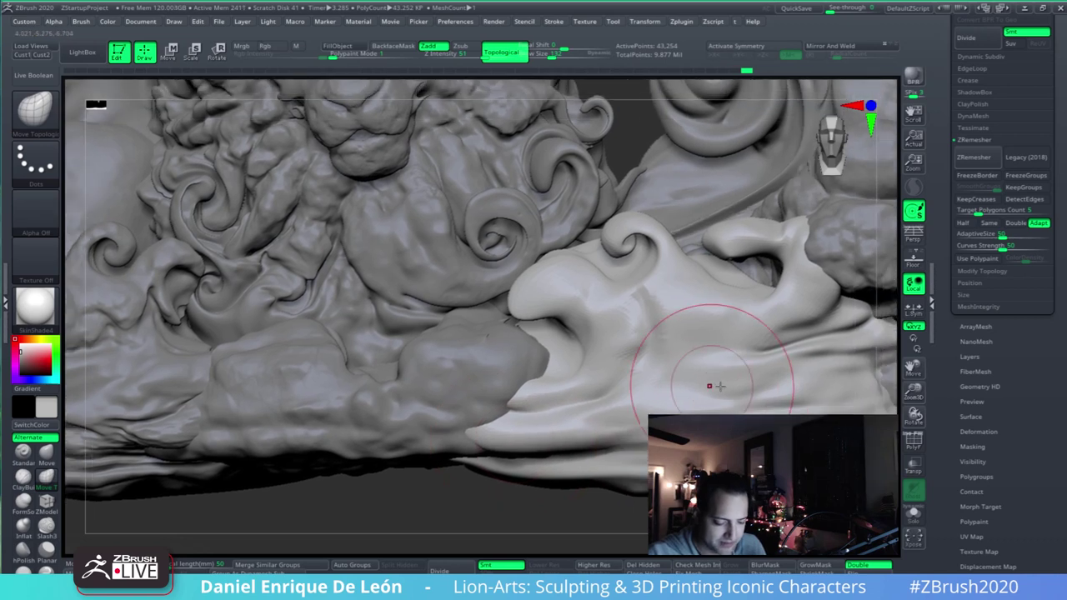
- Smooth out the existing groove below the wave piece's small curl at draw size 29
left_click(47, 523)
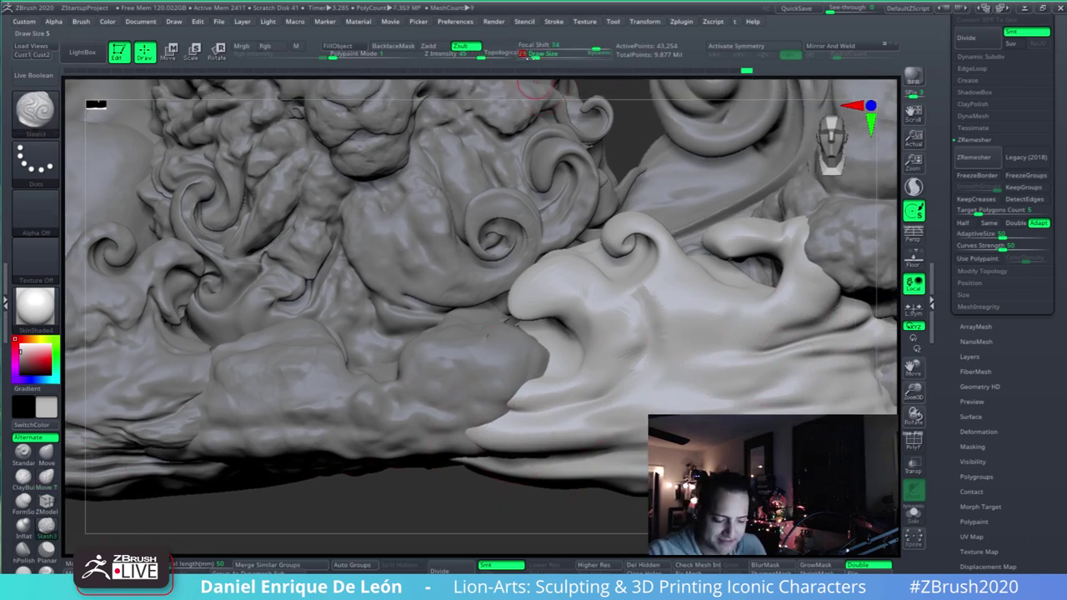
right_click_drag(662, 357, 673, 365)
mouse_move(643, 398)
right_mouse_down()
mouse_move(667, 400)
mouse_move(677, 387)
right_mouse_up()
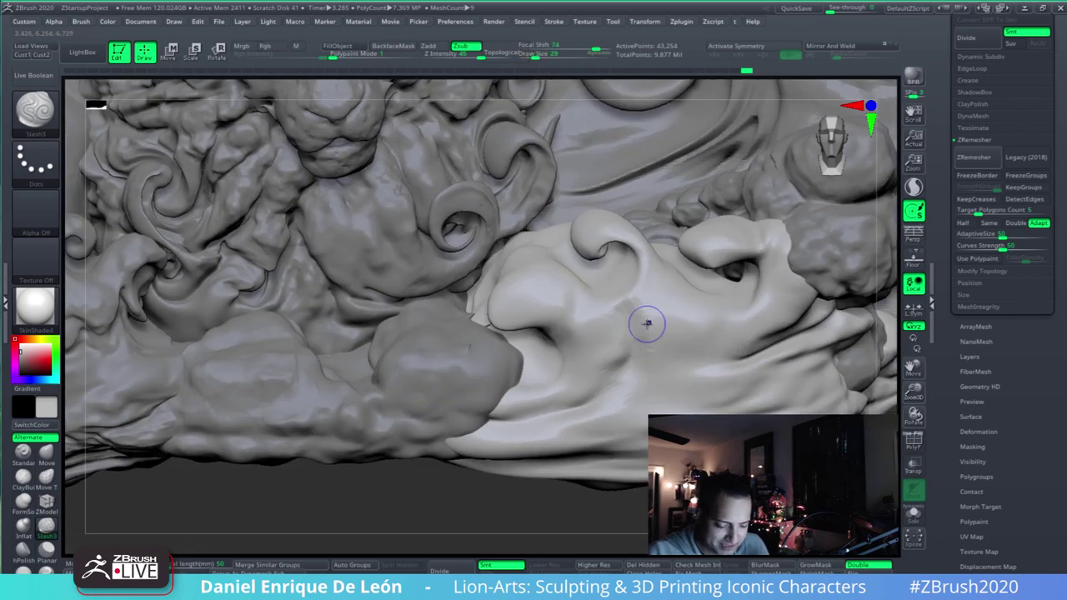
left_click_drag(624, 315, 634, 340, "shift")
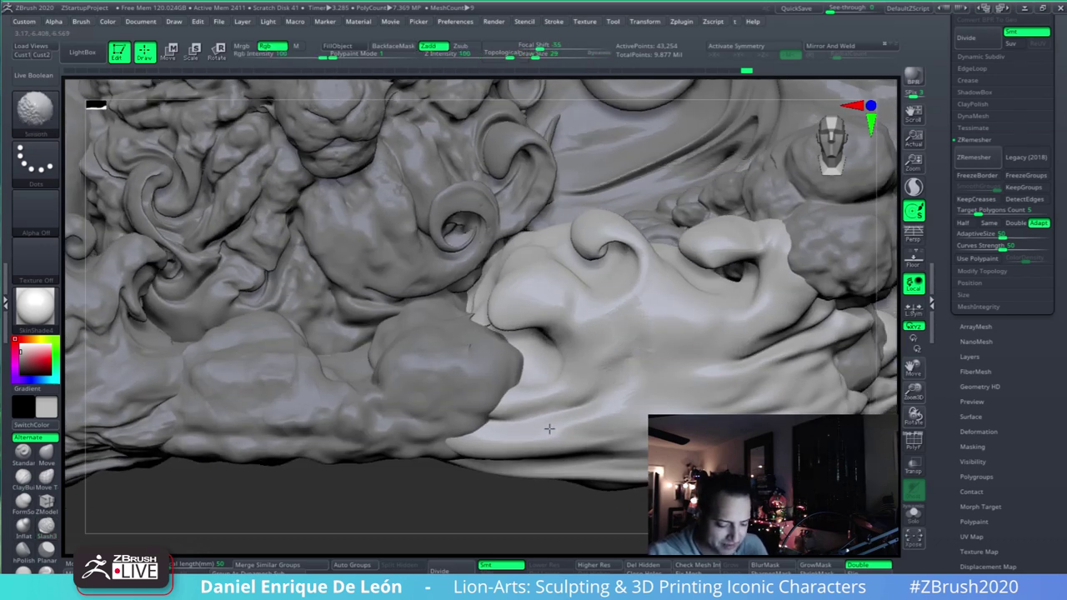
- Carve a broad curved groove with Slash3 at draw size 73 from below the small curl down behind the rounded lobe
left_click(537, 56)
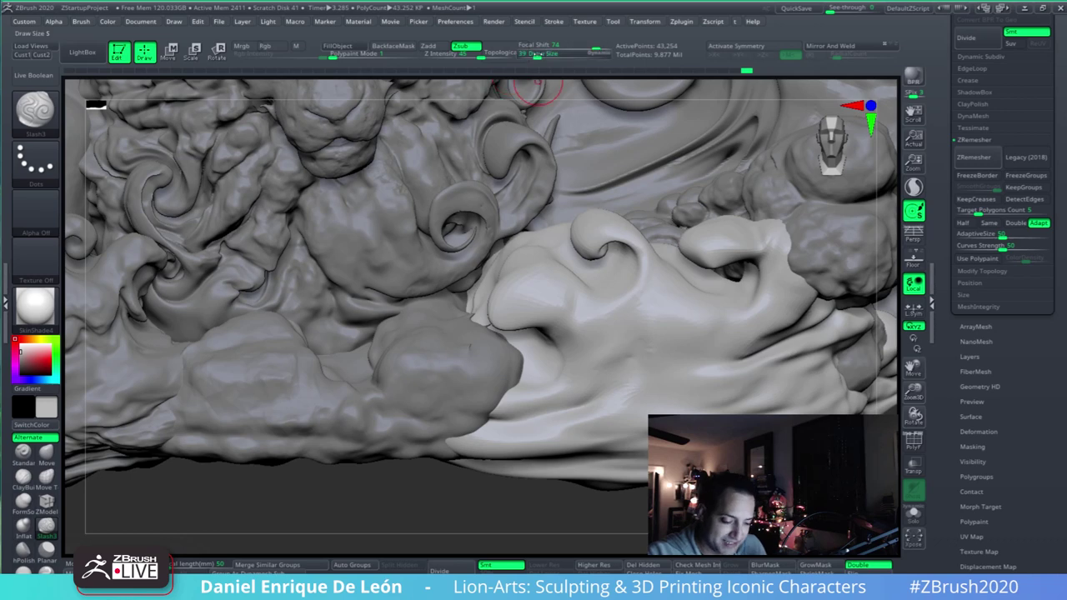
left_click_drag(543, 58, 545, 58)
left_click_drag(595, 308, 597, 385)
right_click_drag(619, 386, 593, 381)
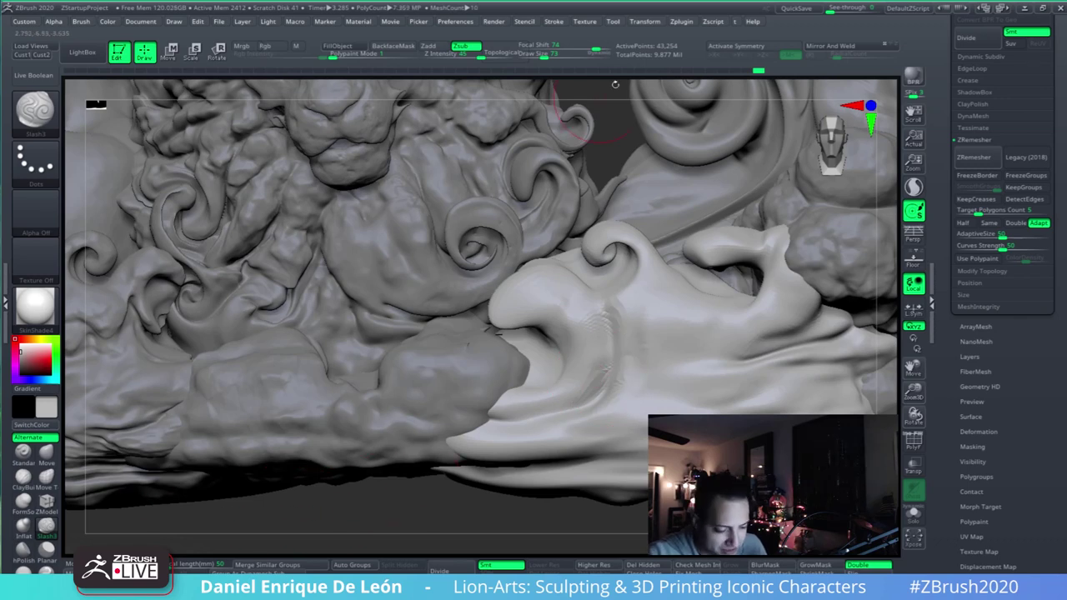
- Sharpen the curved groove behind the wave piece's rounded lobe with Slash3 at draw size 48
left_click_drag(544, 56, 541, 56)
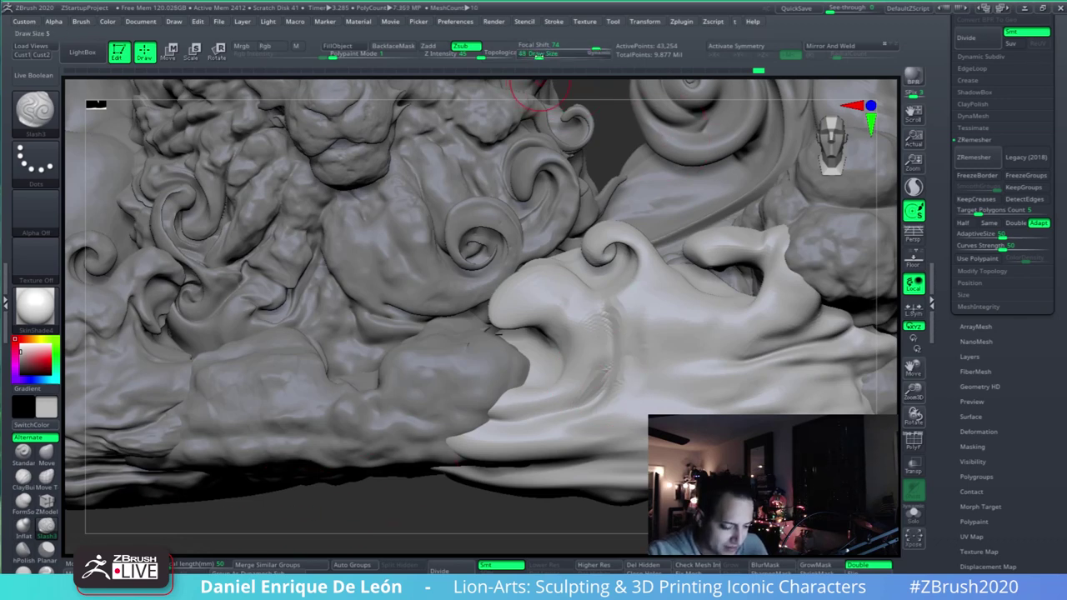
mouse_move(638, 352)
right_mouse_down()
mouse_move(672, 332)
mouse_move(631, 305)
mouse_move(647, 300)
mouse_move(684, 352)
mouse_move(679, 300)
right_mouse_up()
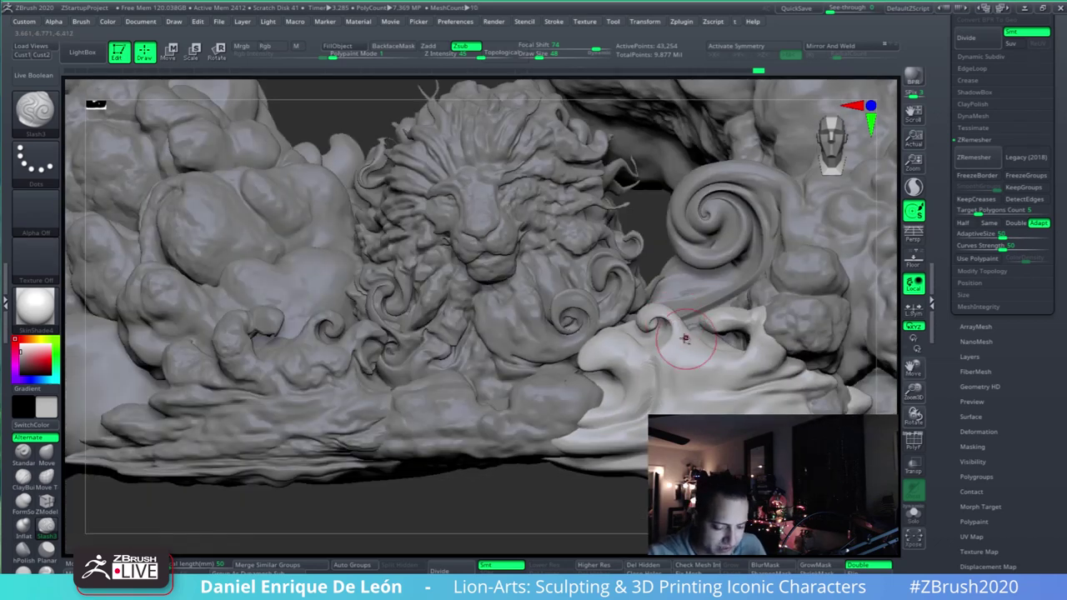
right_click_drag(685, 338, 713, 338)
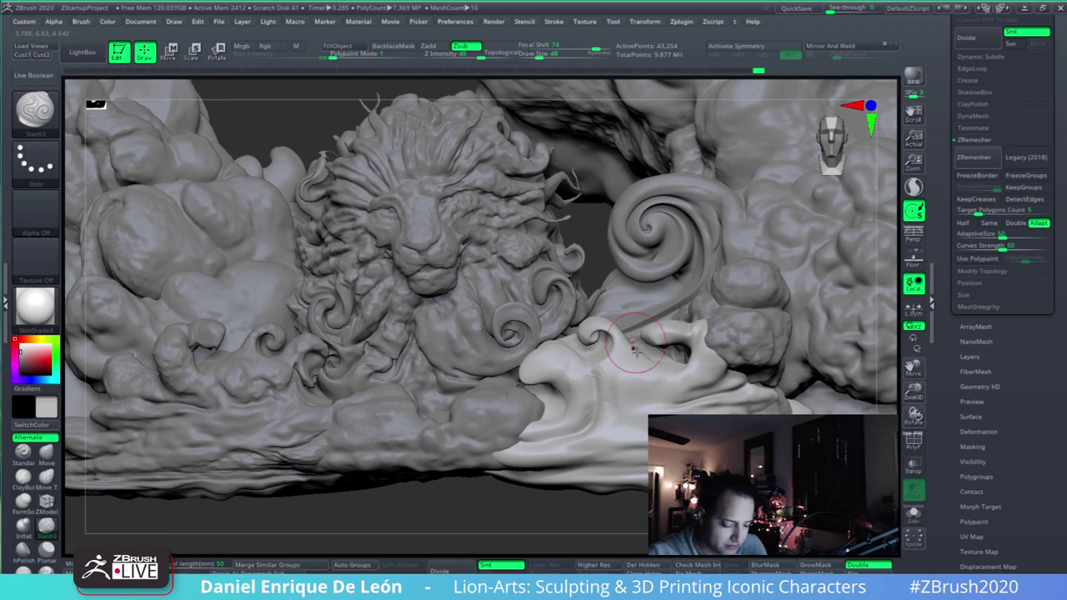
mouse_move(639, 364)
right_mouse_down()
mouse_move(636, 381)
mouse_move(607, 376)
mouse_move(738, 369)
right_mouse_up()
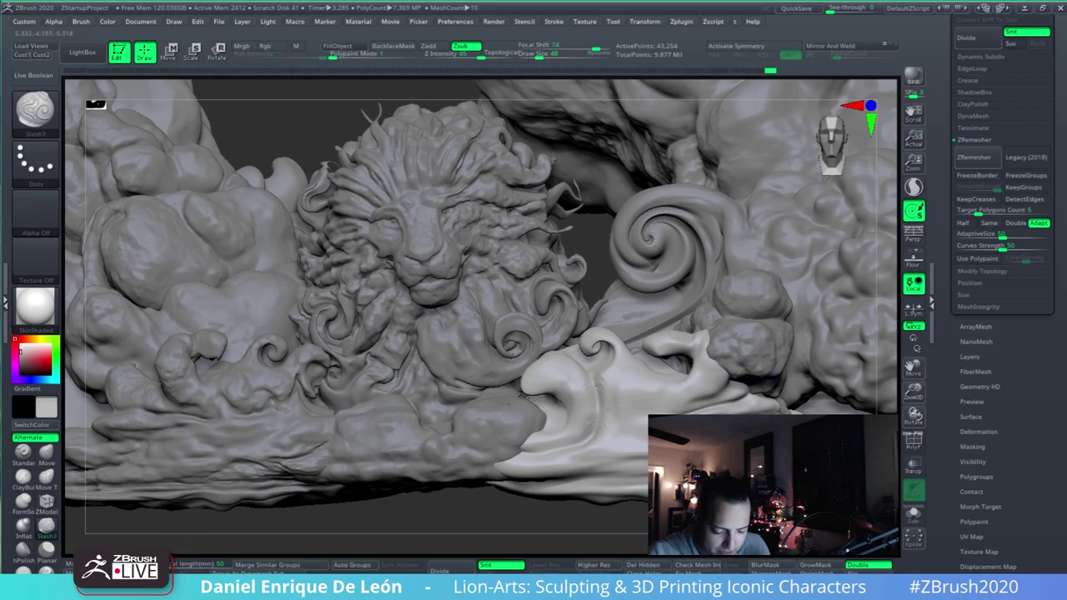
- Adjust the wave piece's lower tip and the area around its rounded lobe with Move Topological at draw size 81
left_click(46, 475)
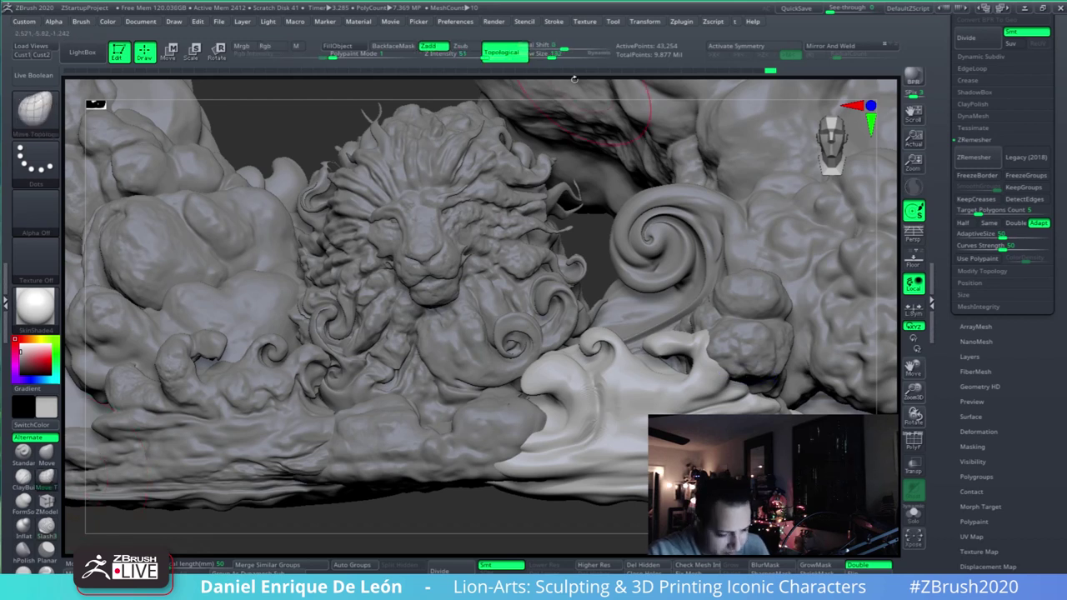
left_click_drag(551, 54, 550, 54)
left_click_drag(536, 448, 527, 456)
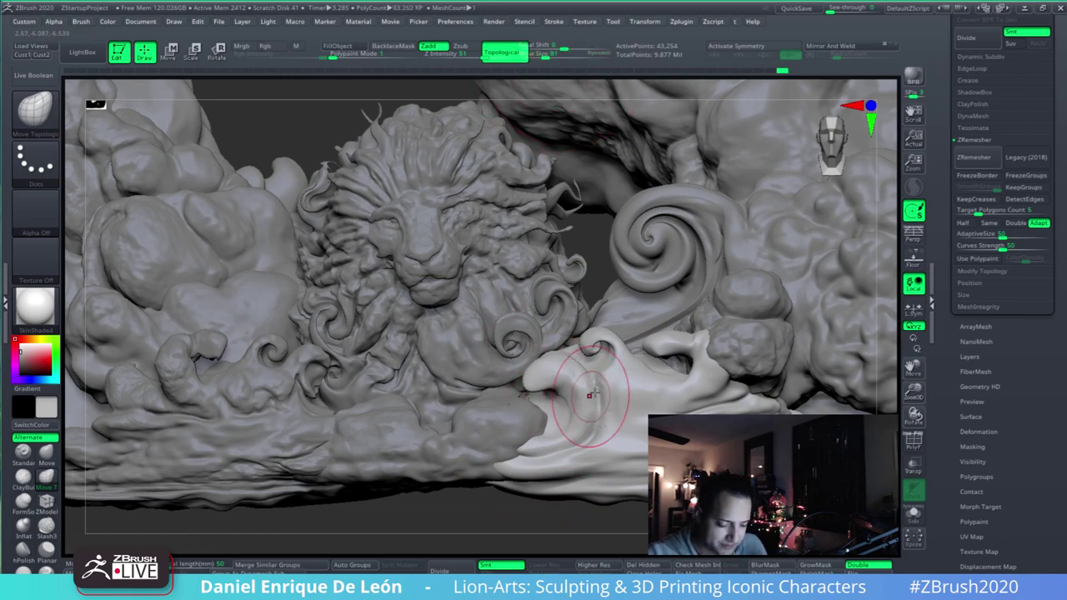
mouse_move(590, 394)
right_mouse_down()
mouse_move(557, 315)
mouse_move(619, 340)
mouse_move(715, 353)
mouse_move(567, 382)
right_mouse_up()
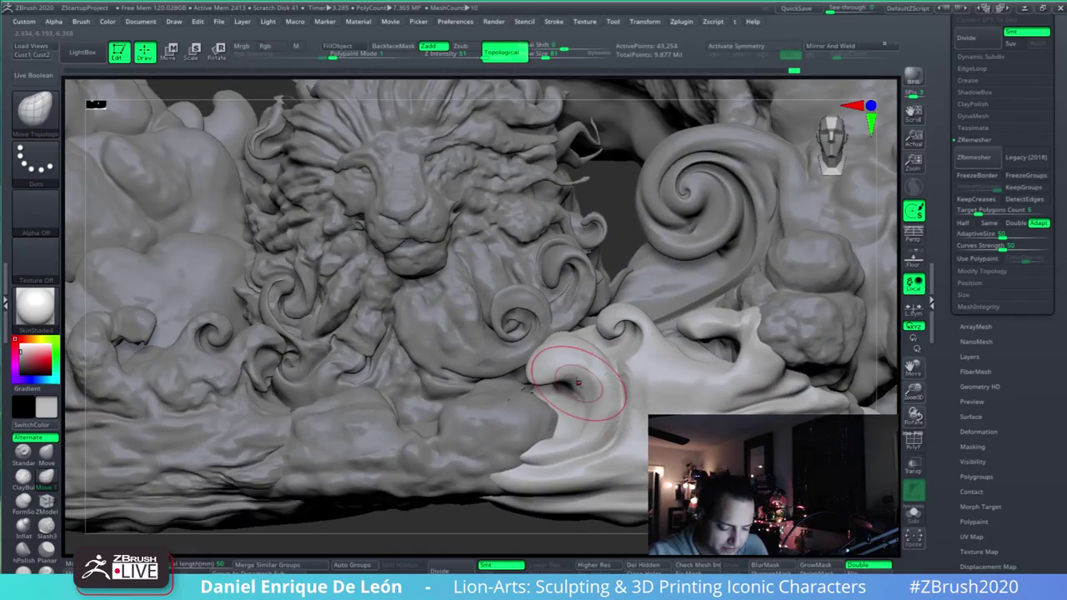
left_click_drag(633, 395, 638, 381)
- Reshape the wave piece's hooked arm beside the round clouds with Move Topological and smooth its tip, undoing one stroke
mouse_move(707, 377)
right_mouse_down()
mouse_move(400, 333)
mouse_move(275, 267)
mouse_move(356, 222)
mouse_move(338, 213)
mouse_move(650, 367)
mouse_move(618, 350)
right_mouse_up()
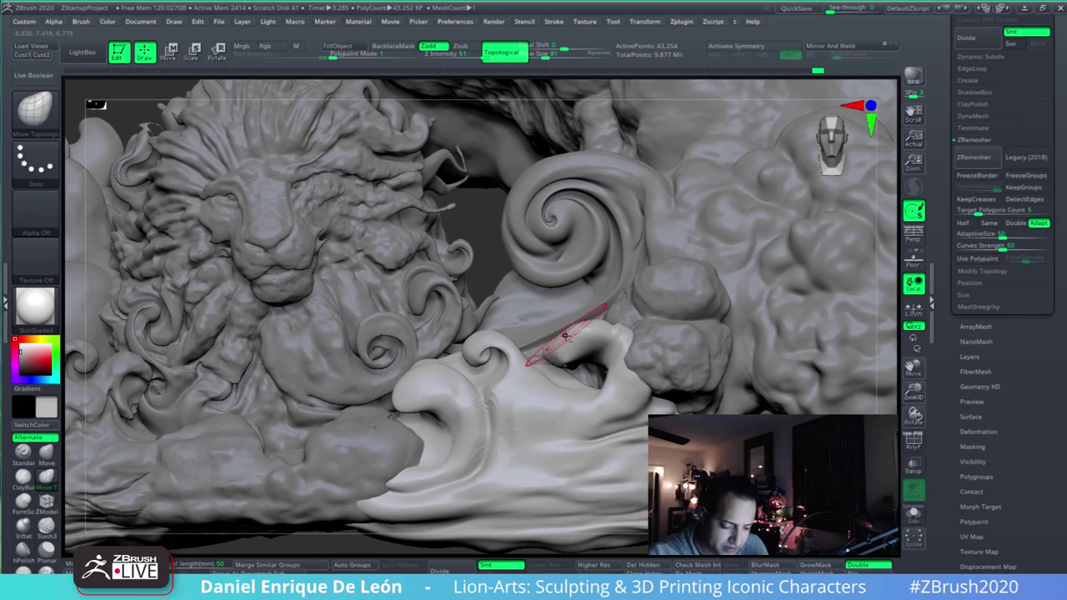
right_click_drag(582, 345, 690, 337)
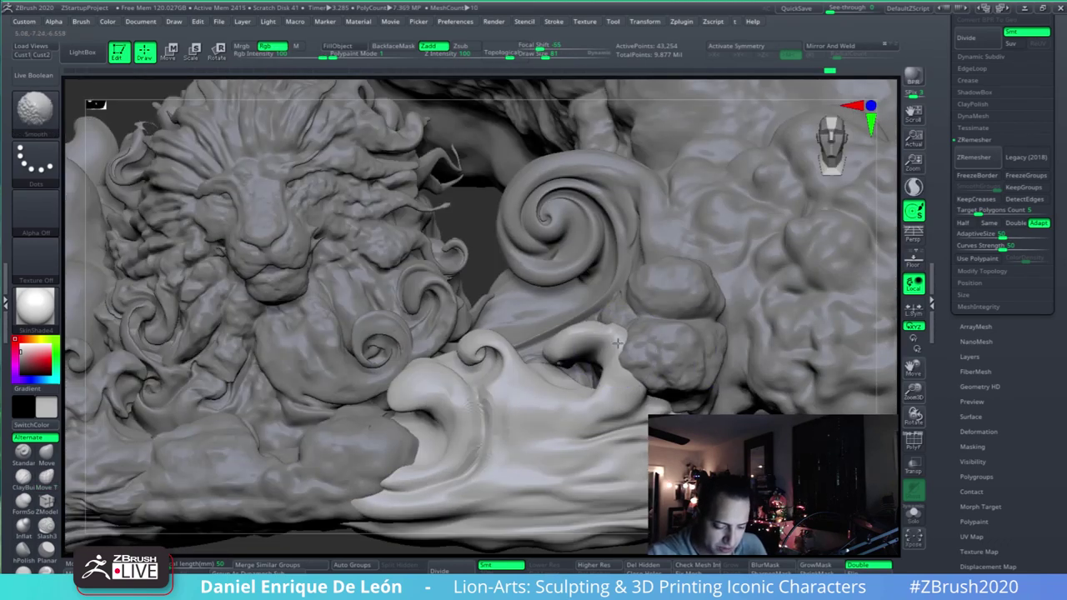
key("ctrl+z")
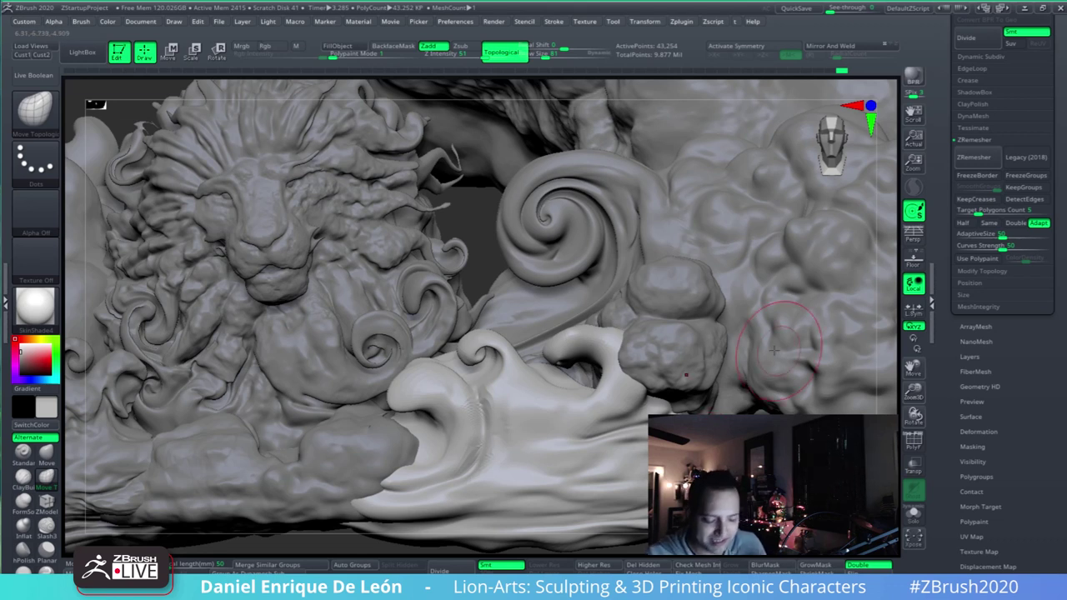
right_click_drag(609, 346, 654, 372, "alt")
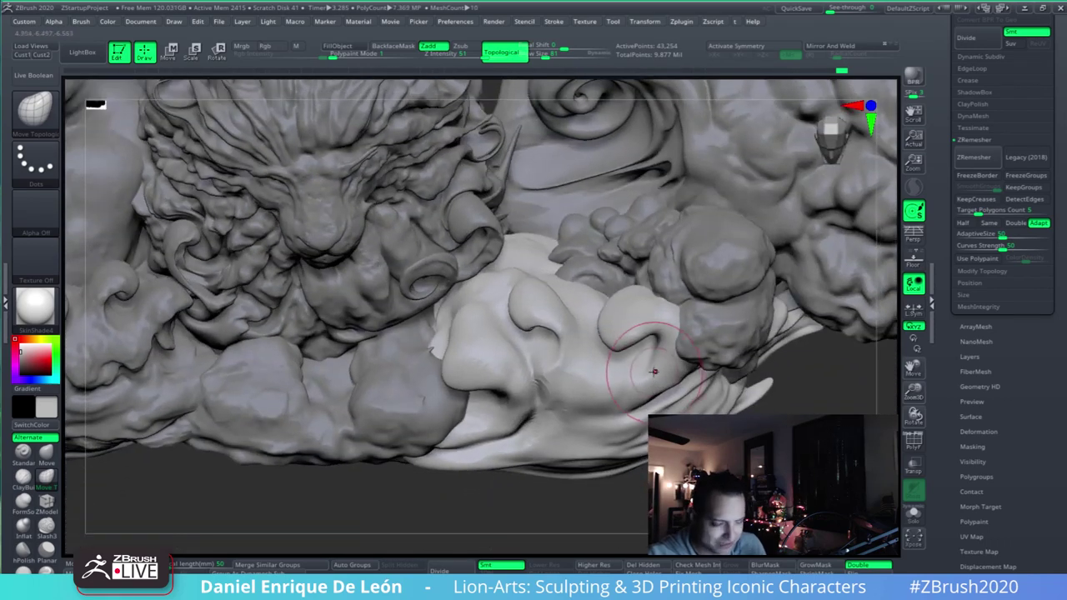
right_click_drag(683, 334, 648, 340)
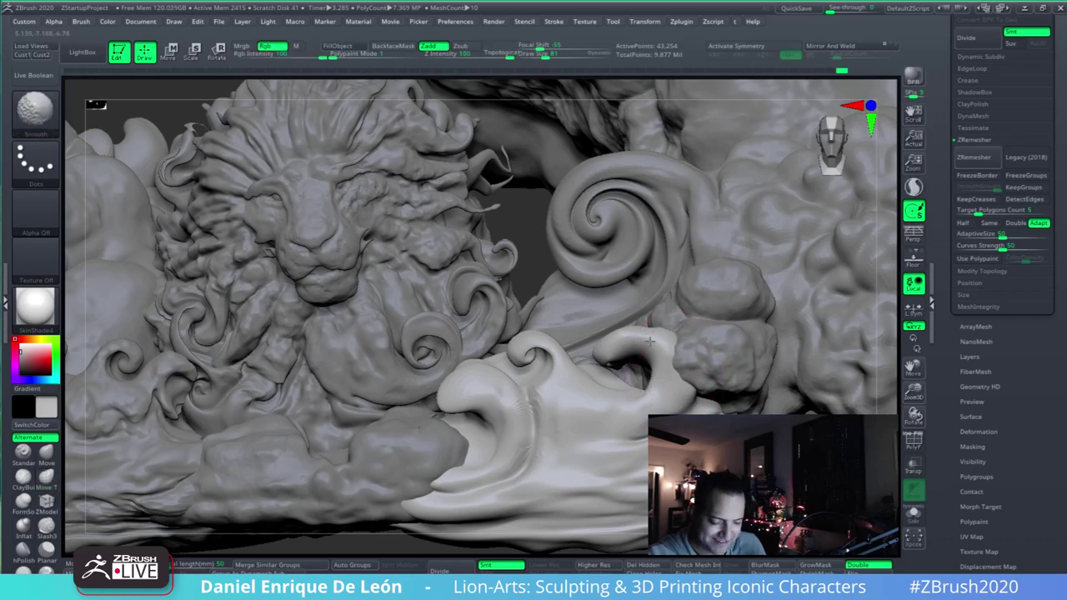
right_click_drag(650, 400, 618, 410, "ctrl")
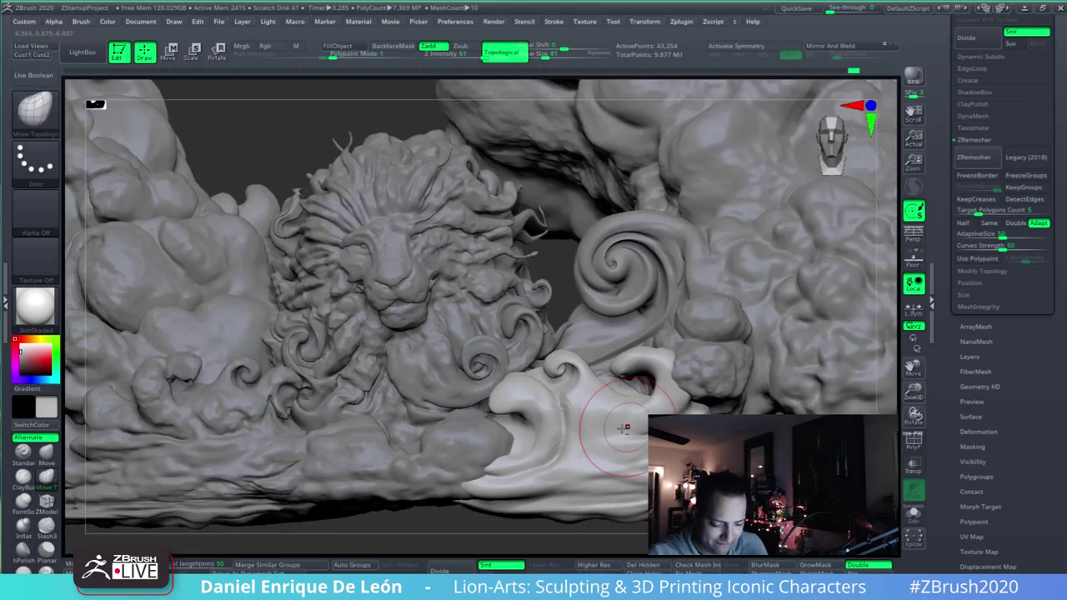
- Smooth the wave piece's middle and carve a groove up toward its small curl with Slash3 at draw size 48
left_click_drag(572, 417, 588, 436, "shift")
mouse_move(631, 423)
right_mouse_down("alt")
mouse_move(634, 407)
mouse_move(670, 422)
mouse_move(669, 391)
right_mouse_up("alt")
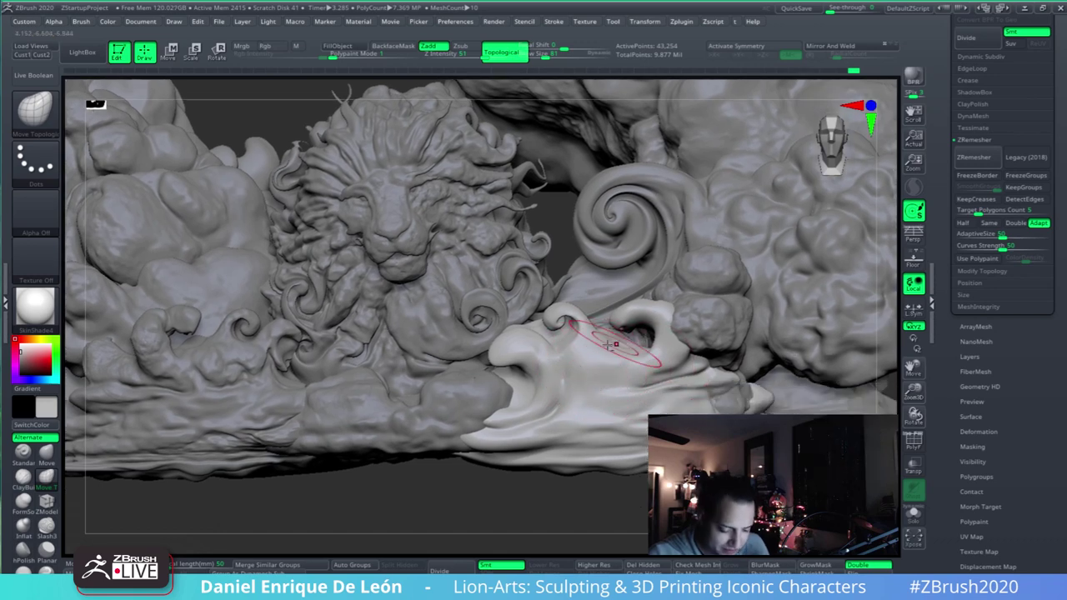
left_click(50, 525)
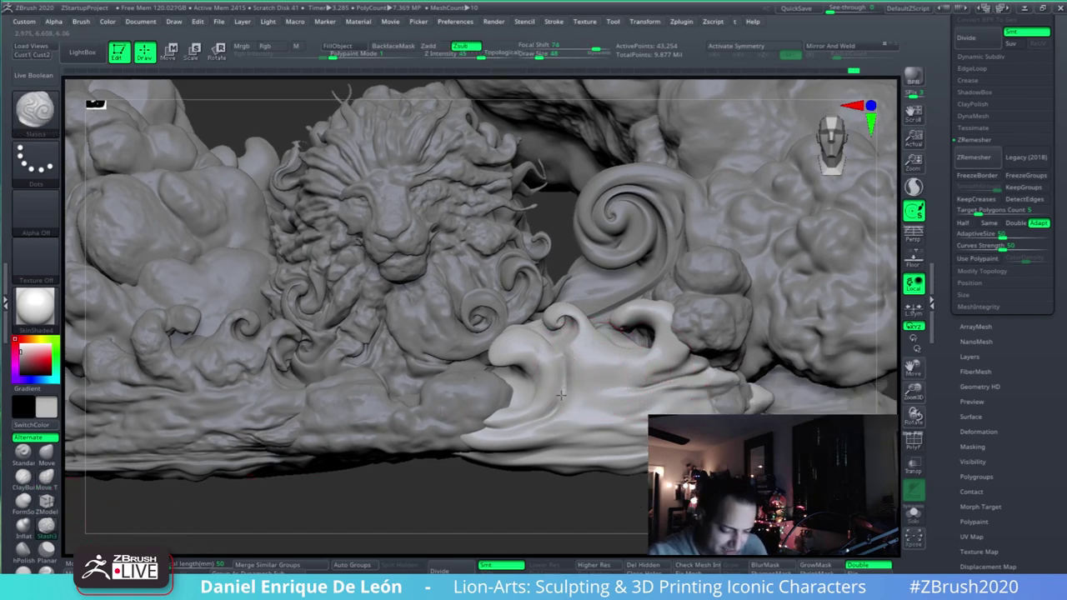
left_click_drag(561, 395, 566, 367)
right_click_drag(563, 366, 567, 381)
left_click_drag(567, 370, 553, 346)
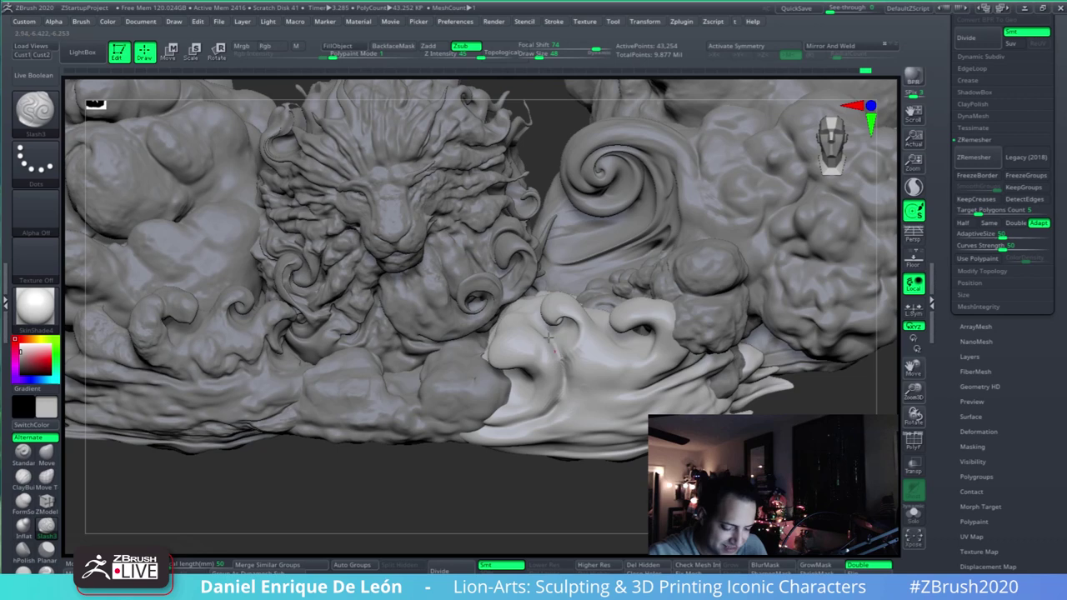
right_click_drag(564, 334, 562, 357)
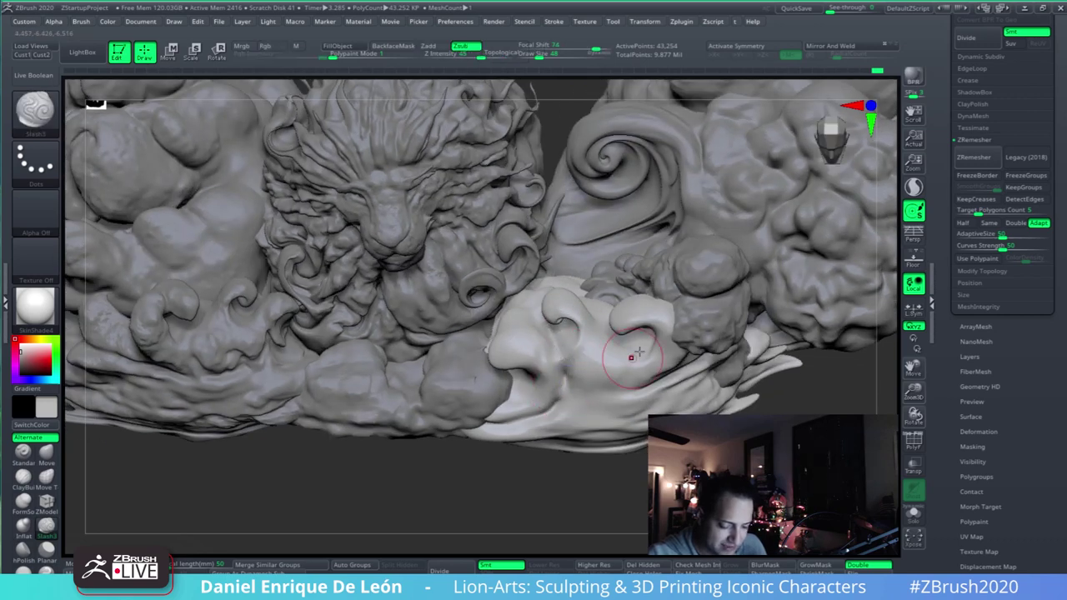
right_click_drag(636, 353, 638, 299)
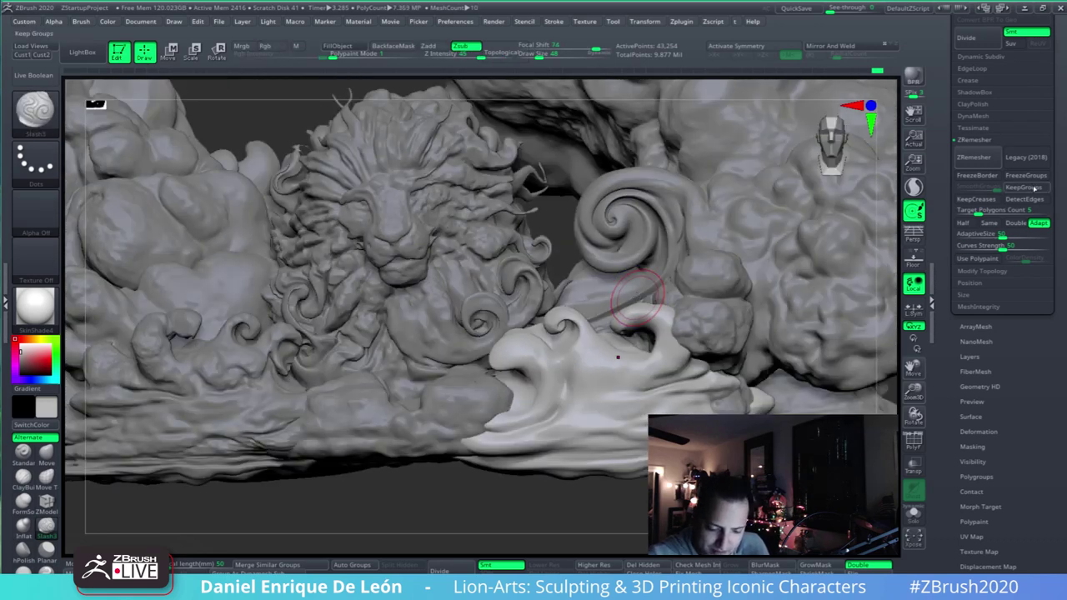
- Remesh the wave piece with ZRemesher at a target polygon count of 5 and divide it to subdivision level 3
left_click_drag(1059, 190, 1060, 292)
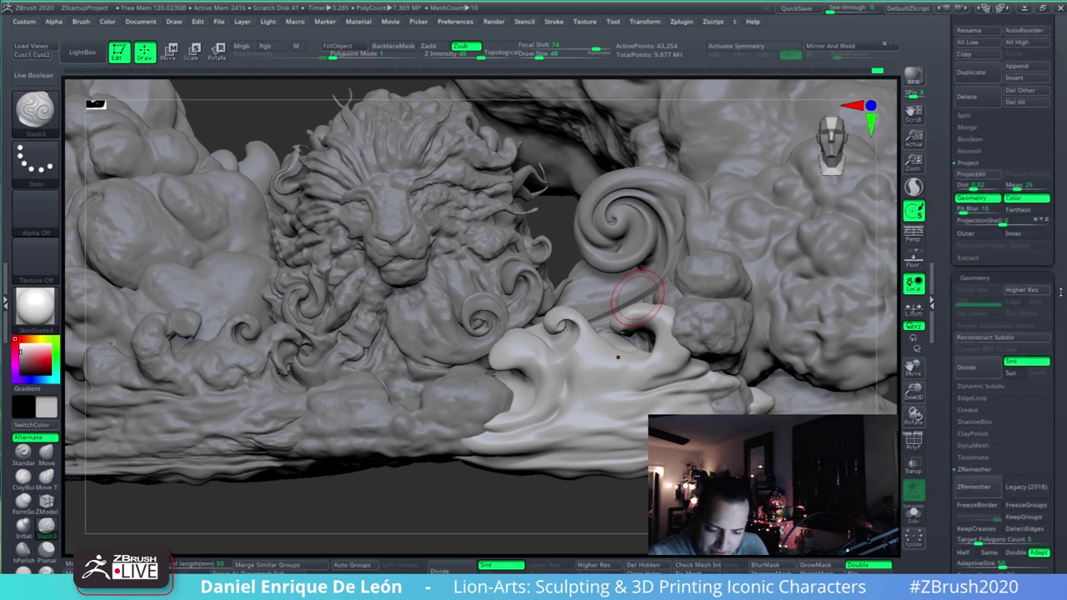
scroll(1060, 292, "up", 1)
scroll(1060, 385, "down", 10)
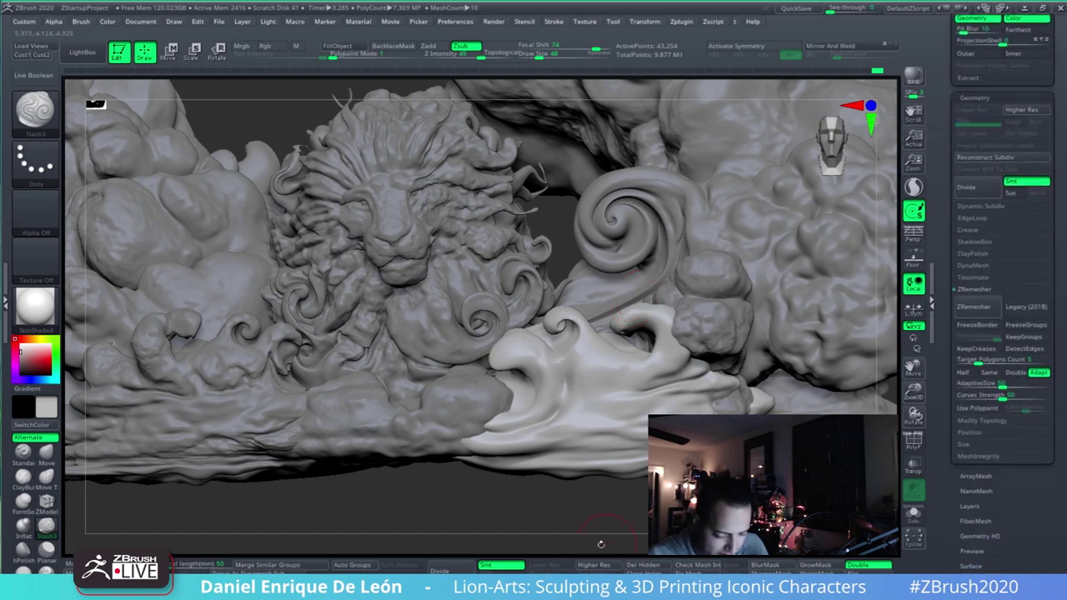
left_click(978, 309)
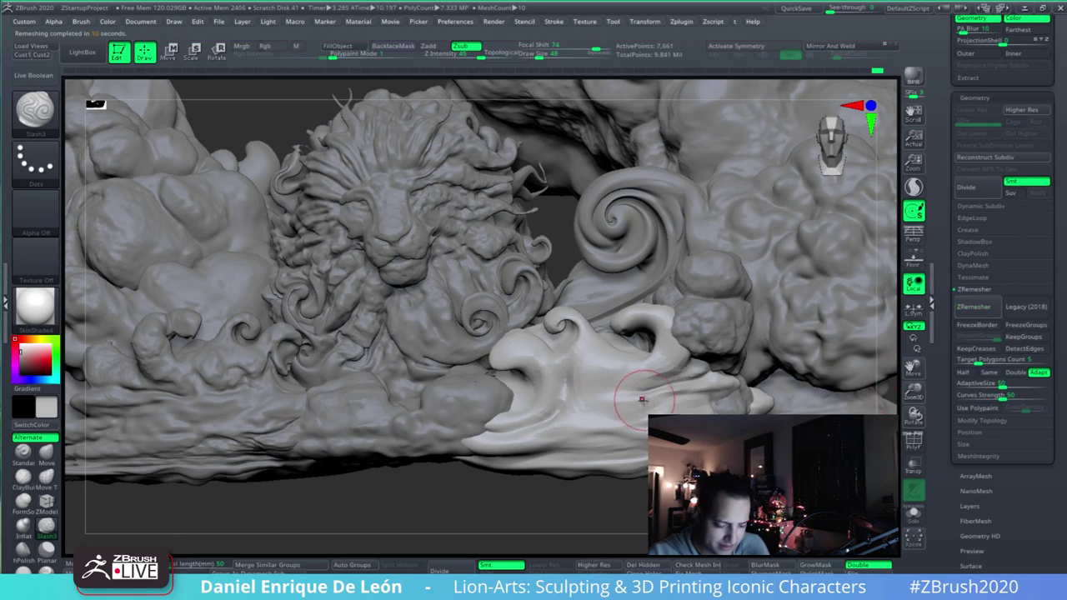
key("ctrl+d")
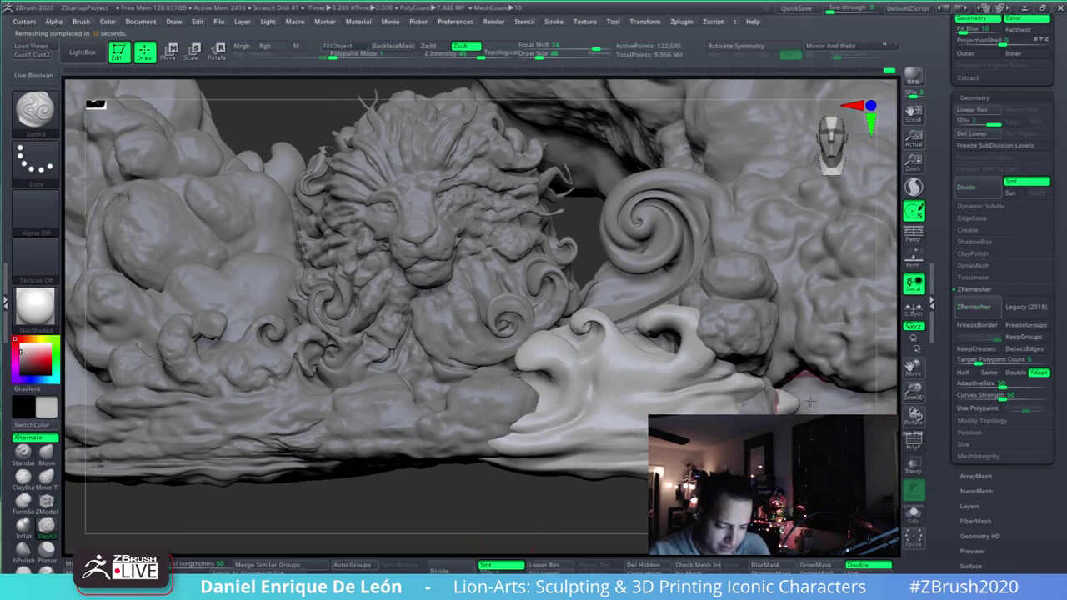
- Smooth the remeshed wave piece and reshape its surface between the lower tip and hooked arm with Move Topological at draw size 81
right_click_drag(588, 375, 590, 352)
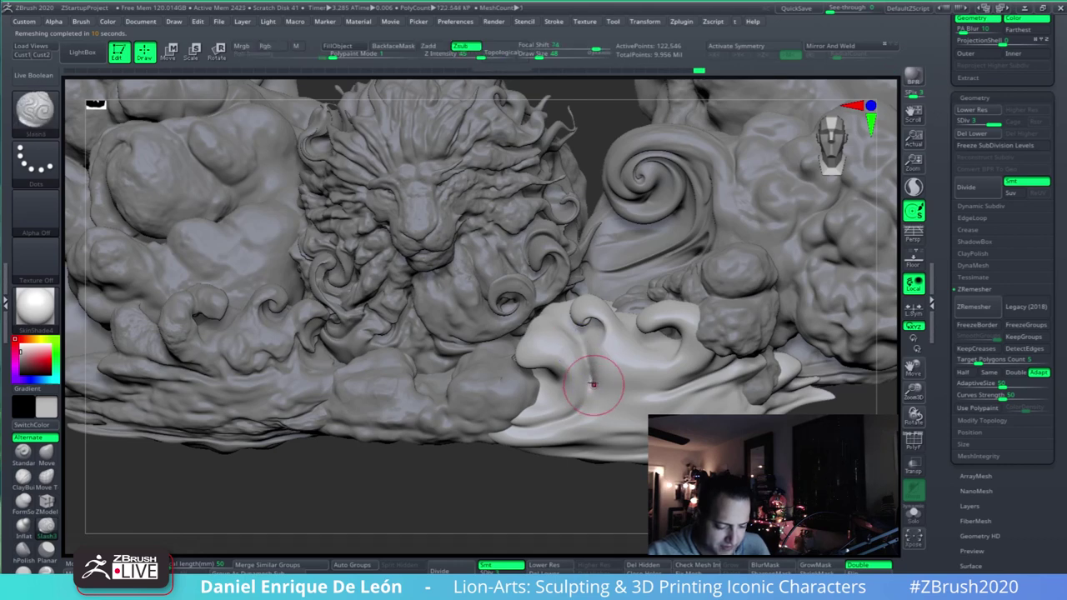
mouse_move(588, 363)
right_mouse_down()
mouse_move(593, 333)
mouse_move(575, 366)
right_mouse_up()
key("shift")
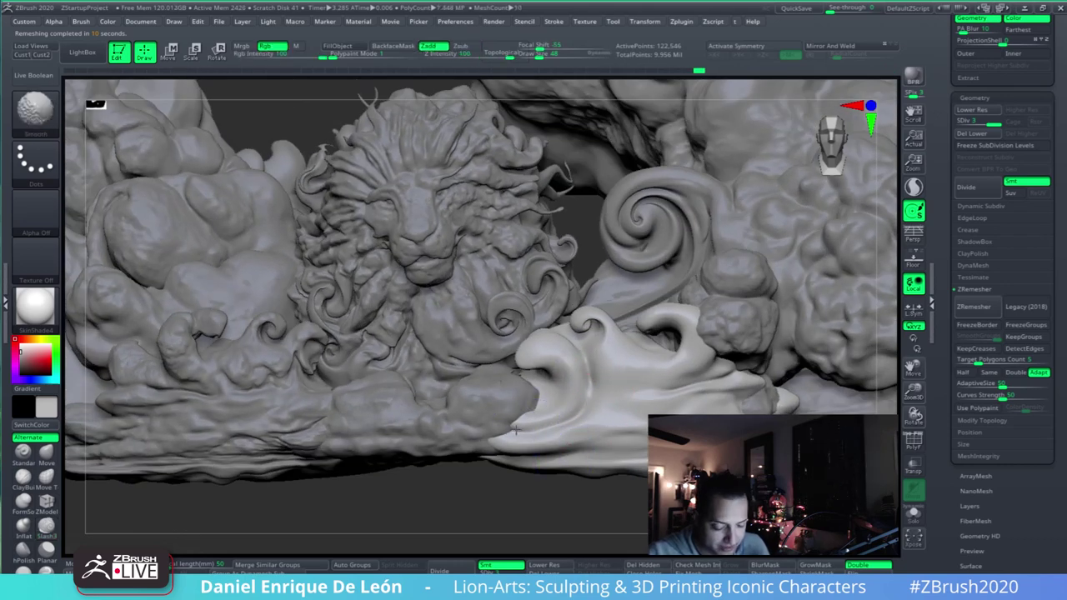
key("alt")
left_click(48, 475)
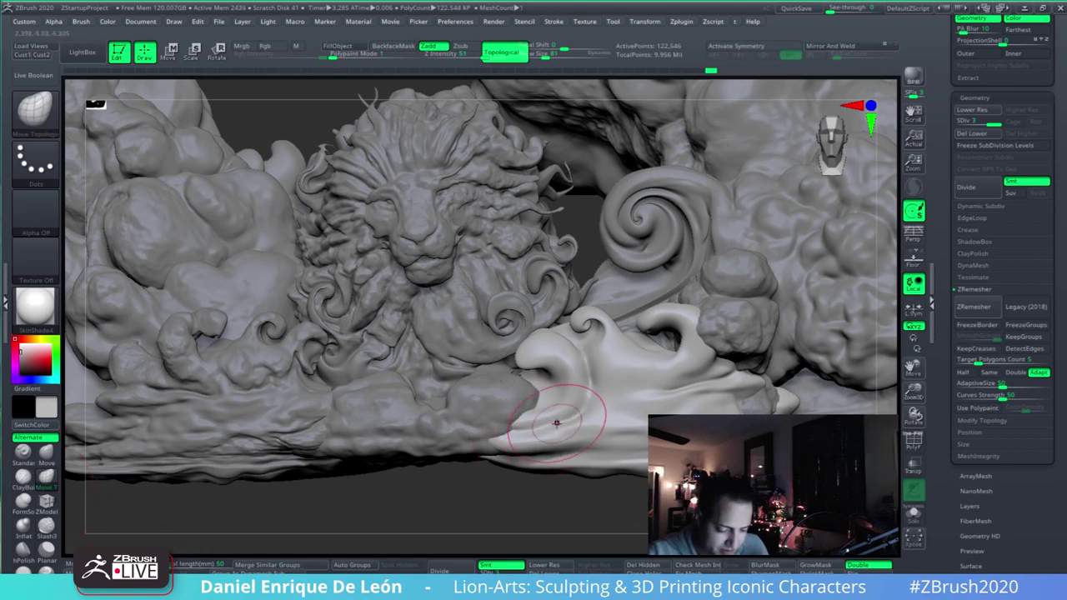
mouse_move(557, 423)
left_mouse_down()
mouse_move(572, 419)
mouse_move(579, 369)
mouse_move(645, 369)
mouse_move(675, 350)
mouse_move(654, 337)
left_mouse_up()
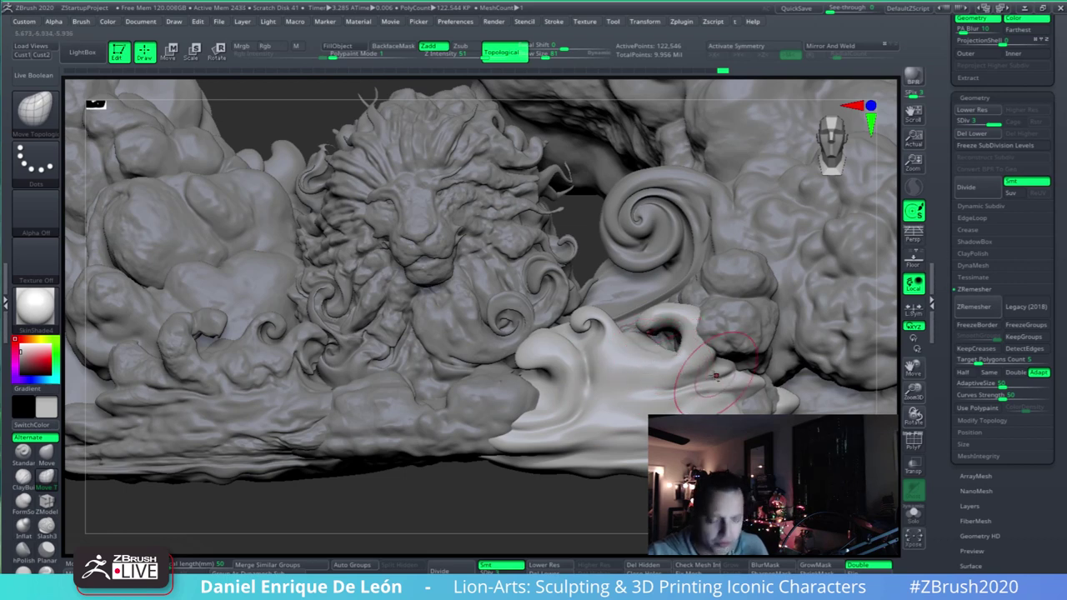
- Pull the wave piece's hooked arm into a fuller curl with Move Topological at draw size 94
mouse_move(710, 378)
right_mouse_down("alt")
mouse_move(677, 388)
mouse_move(531, 377)
right_mouse_up("alt")
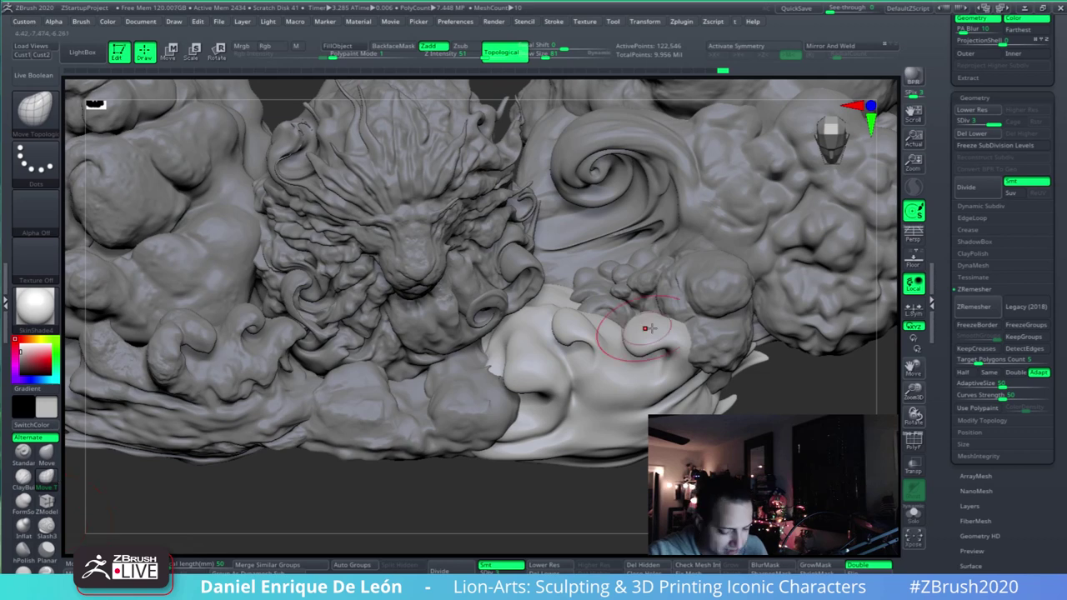
right_click_drag(650, 335, 621, 241)
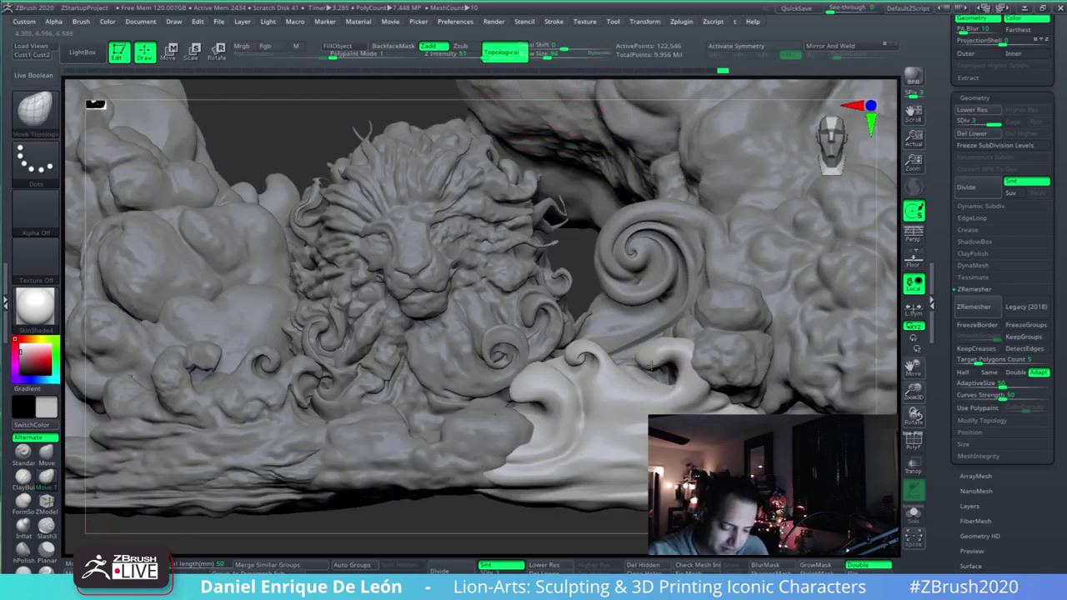
left_click_drag(671, 372, 652, 370)
mouse_move(653, 377)
right_mouse_down()
mouse_move(682, 391)
mouse_move(651, 347)
right_mouse_up()
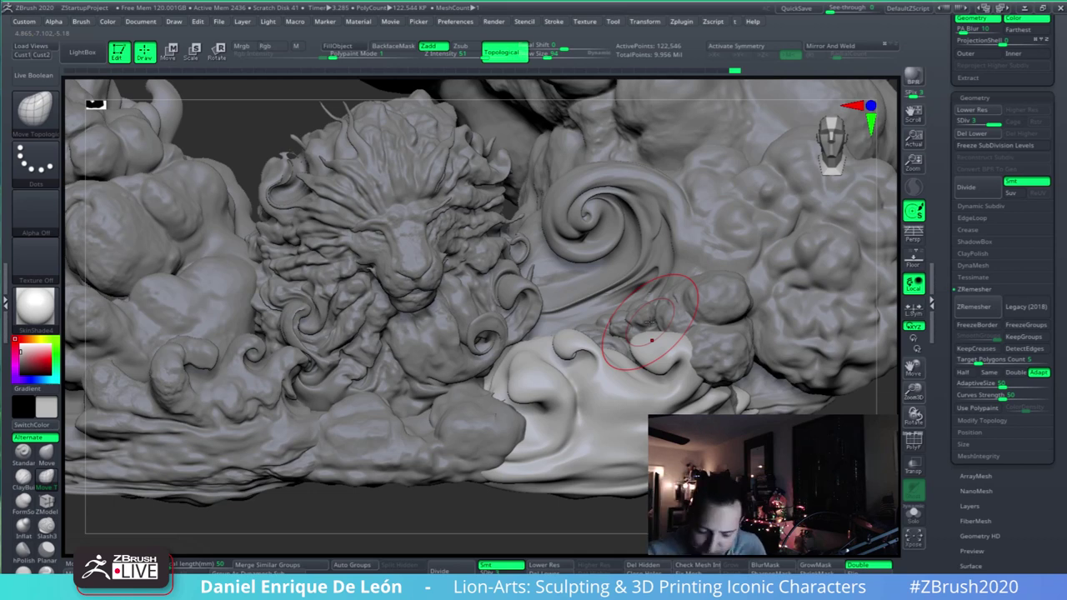
right_click_drag(647, 384, 642, 335)
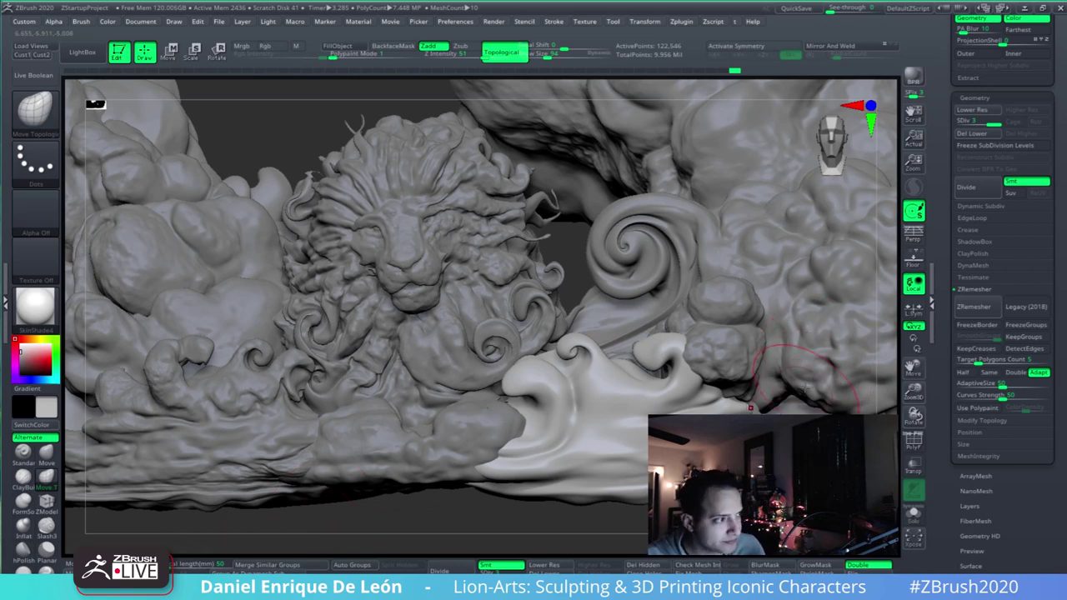
right_click_drag(710, 395, 596, 402)
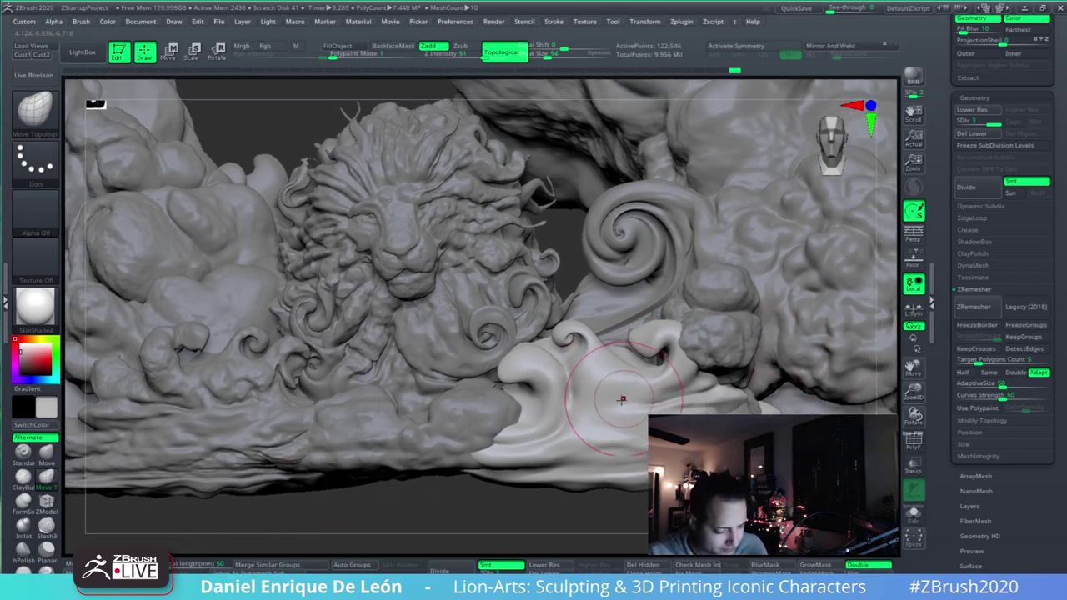
left_click(23, 451)
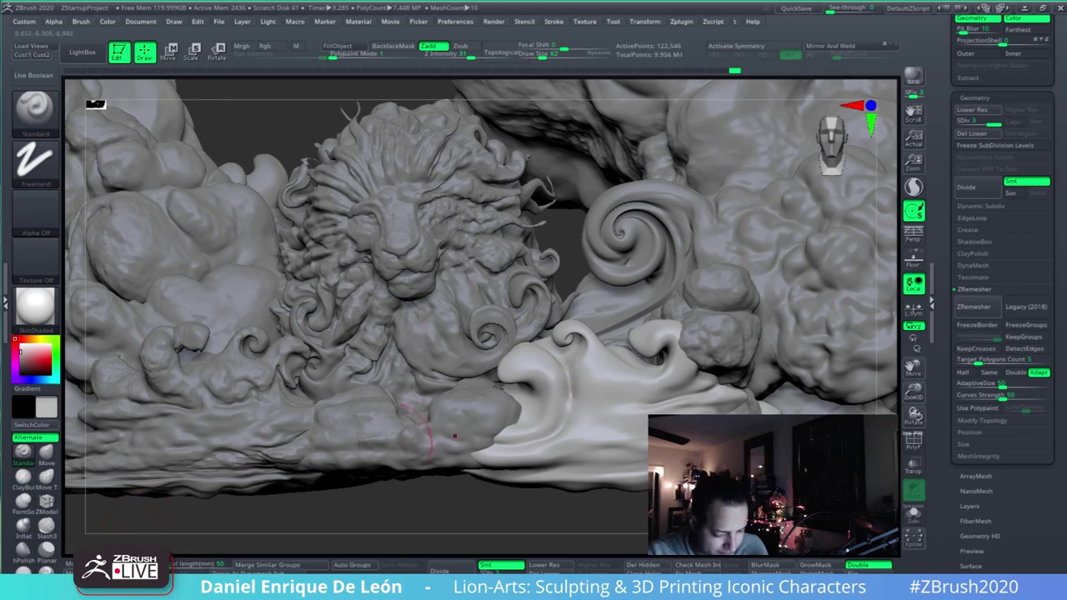
left_click(43, 502)
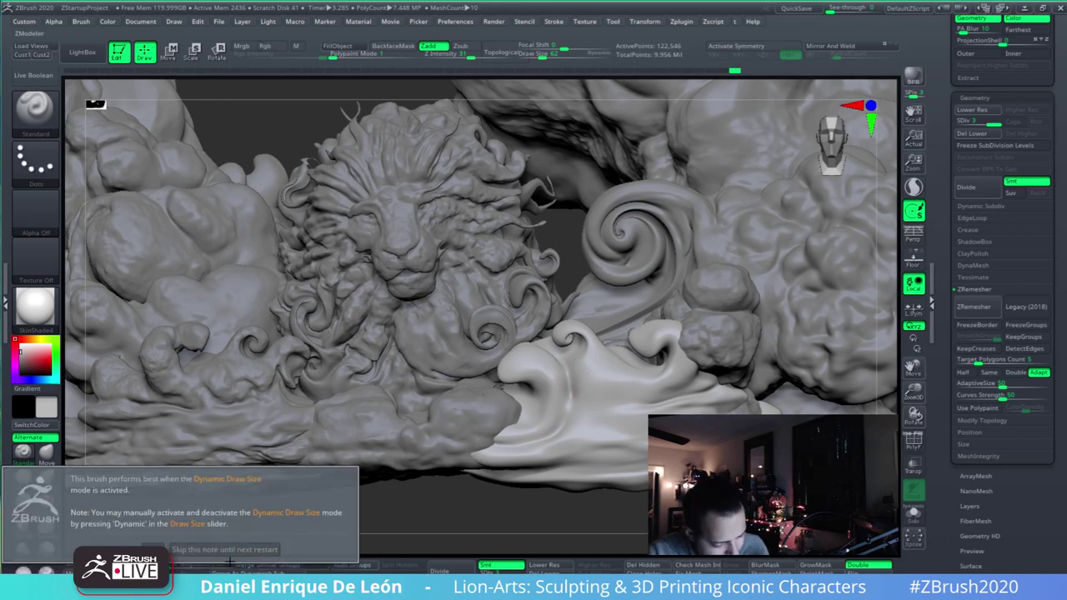
left_click(157, 547)
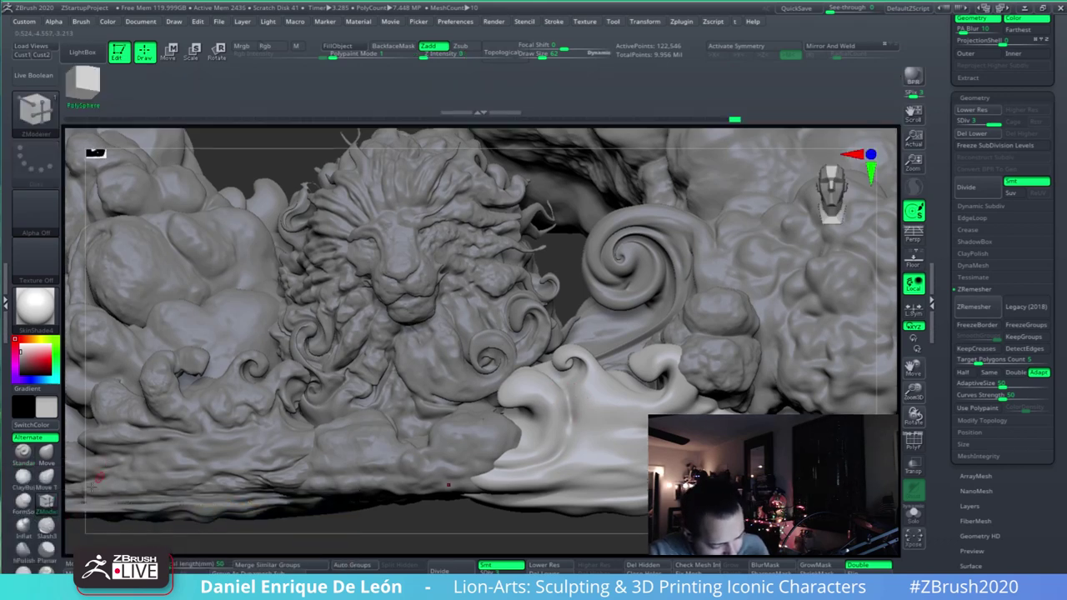
- Build up flowing strokes from below the small curl down across the wave piece's base with ClayBuildup at draw size 45
left_click(24, 481)
left_click(598, 56)
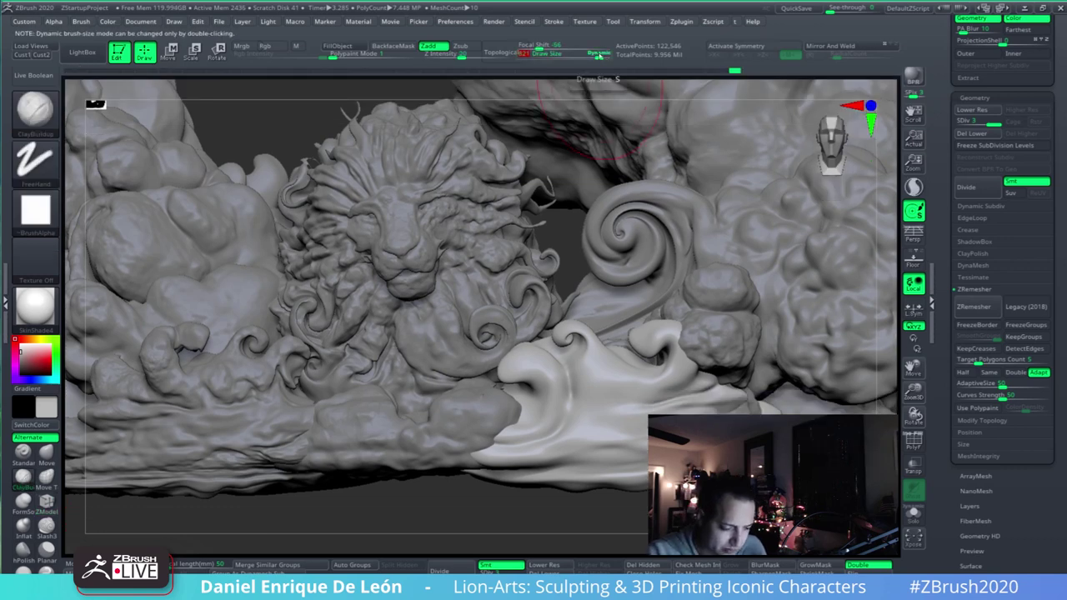
left_click_drag(590, 57, 535, 57)
right_click_drag(638, 330, 667, 294, "alt")
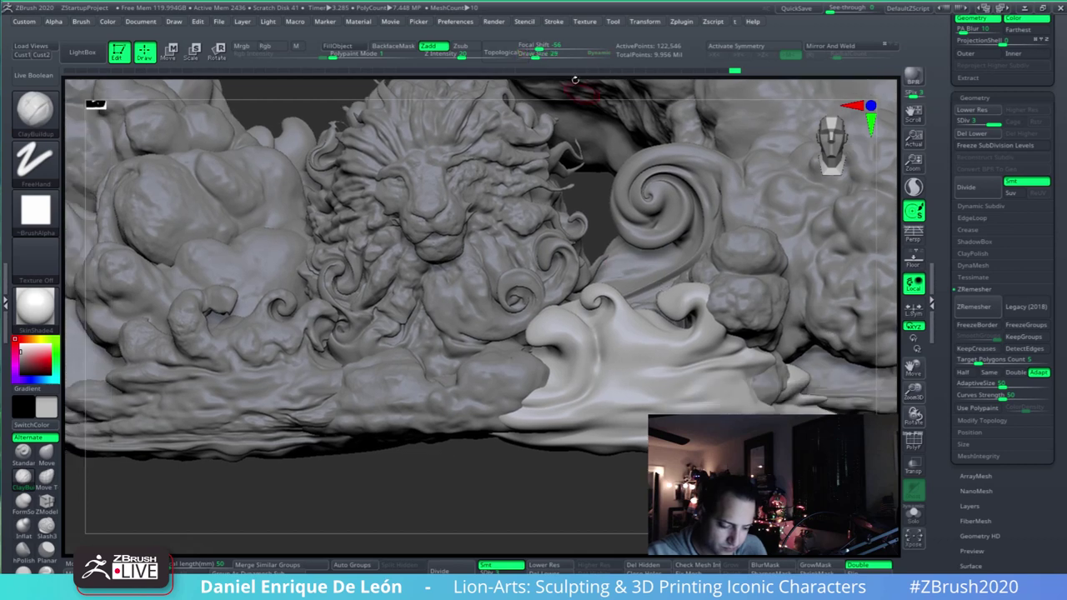
left_click(538, 56)
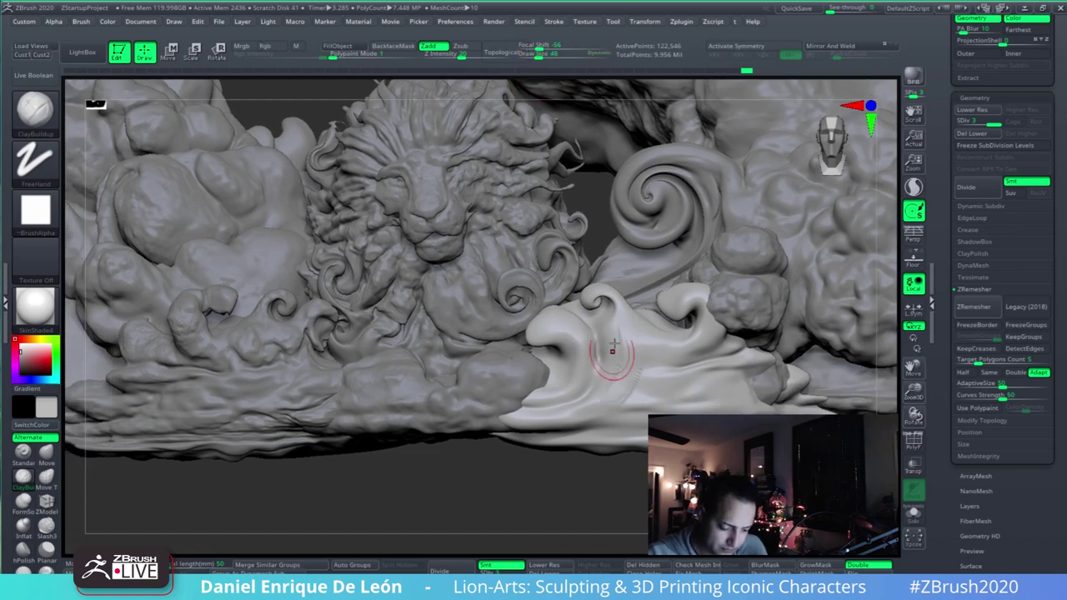
mouse_move(621, 350)
left_mouse_down()
mouse_move(635, 390)
mouse_move(557, 426)
left_mouse_up()
right_click_drag(583, 408, 613, 358)
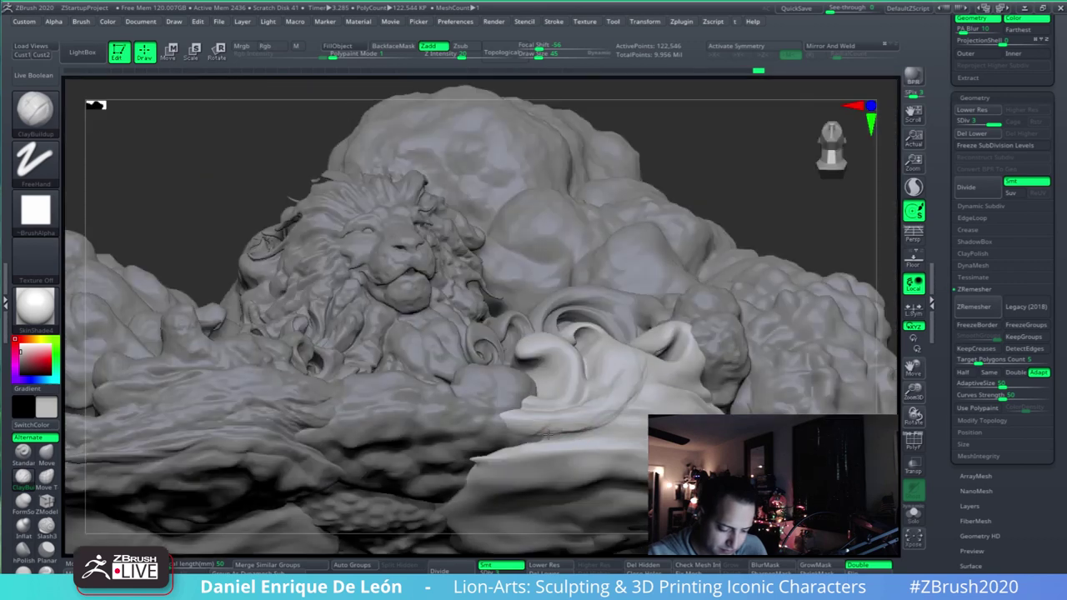
mouse_move(554, 439)
left_mouse_down()
mouse_move(500, 442)
mouse_move(652, 445)
left_mouse_up()
right_click_drag(652, 445, 613, 504)
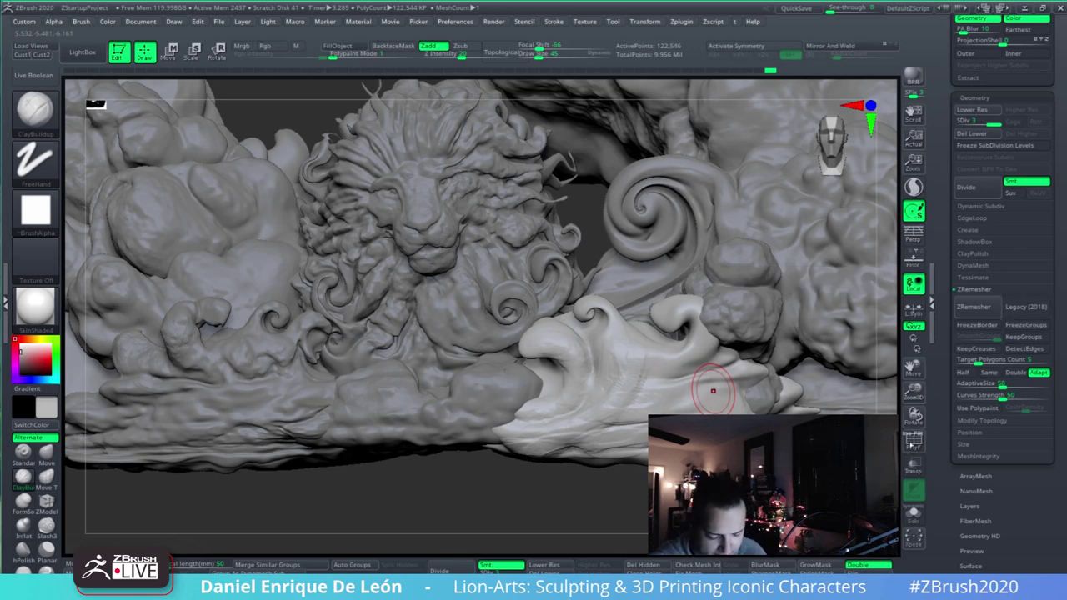
- Check the wave piece's mesh density in wireframe, then smooth the ClayBuildup strokes on its surface
left_click(913, 442)
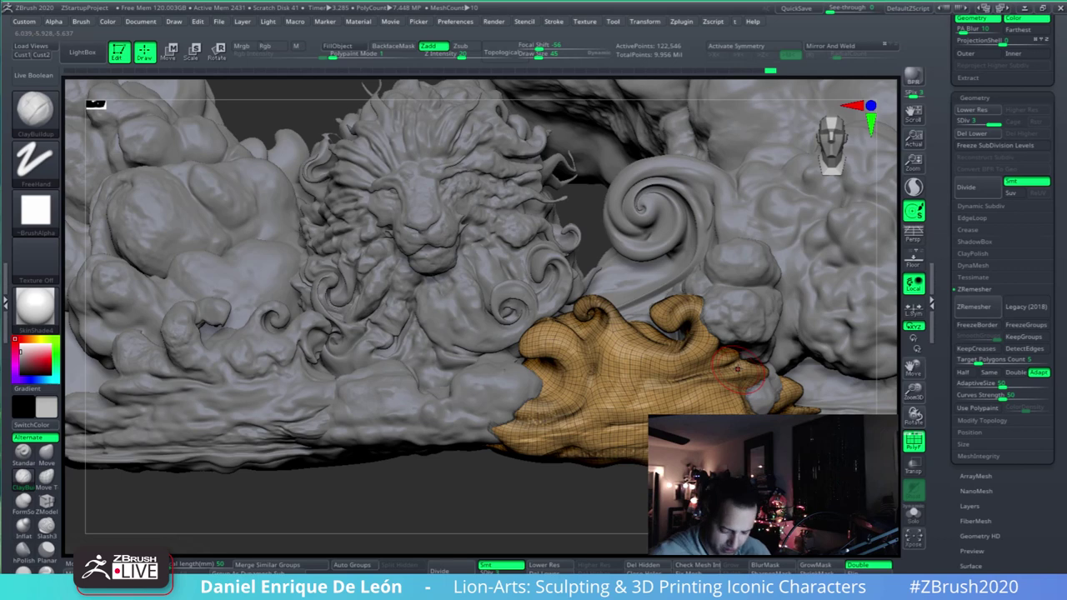
right_click_drag(695, 368, 708, 381)
left_click(913, 442)
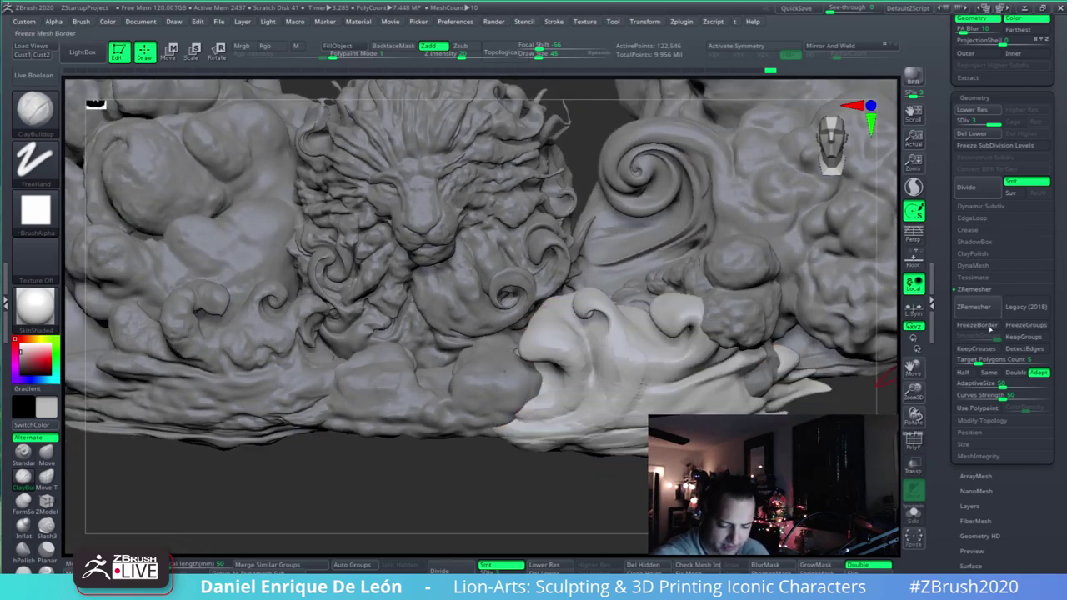
right_click_drag(836, 396, 833, 375)
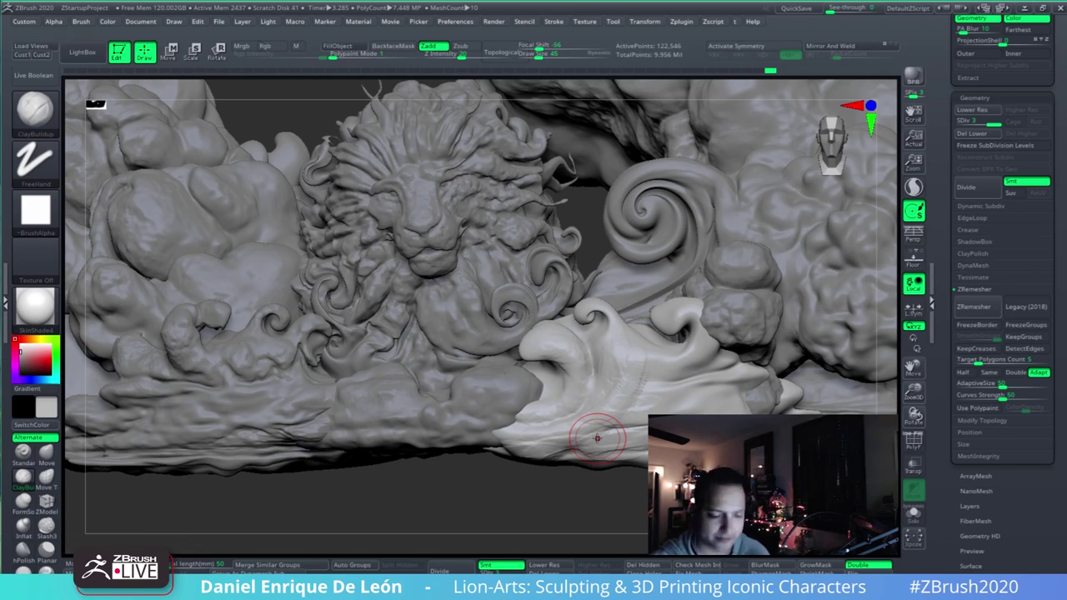
key("shift")
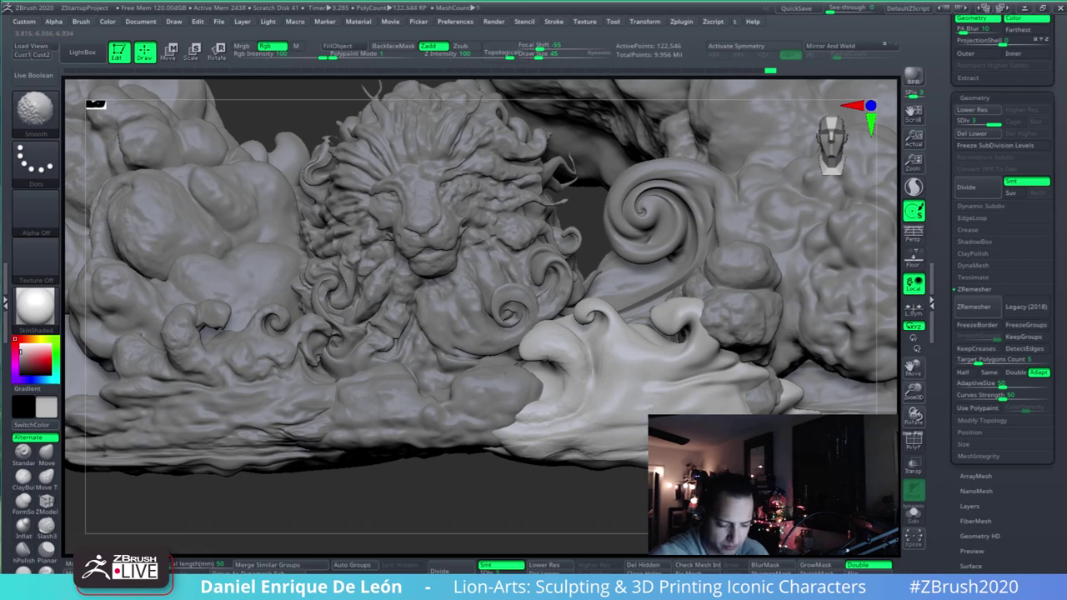
- Select the curled cloud cluster beside the lion's base as the active subtool from a top view
mouse_move(663, 360)
right_mouse_down()
mouse_move(649, 375)
mouse_move(740, 333)
mouse_move(742, 271)
mouse_move(740, 345)
mouse_move(709, 434)
right_mouse_up()
right_click_drag(708, 433, 662, 360, "ctrl")
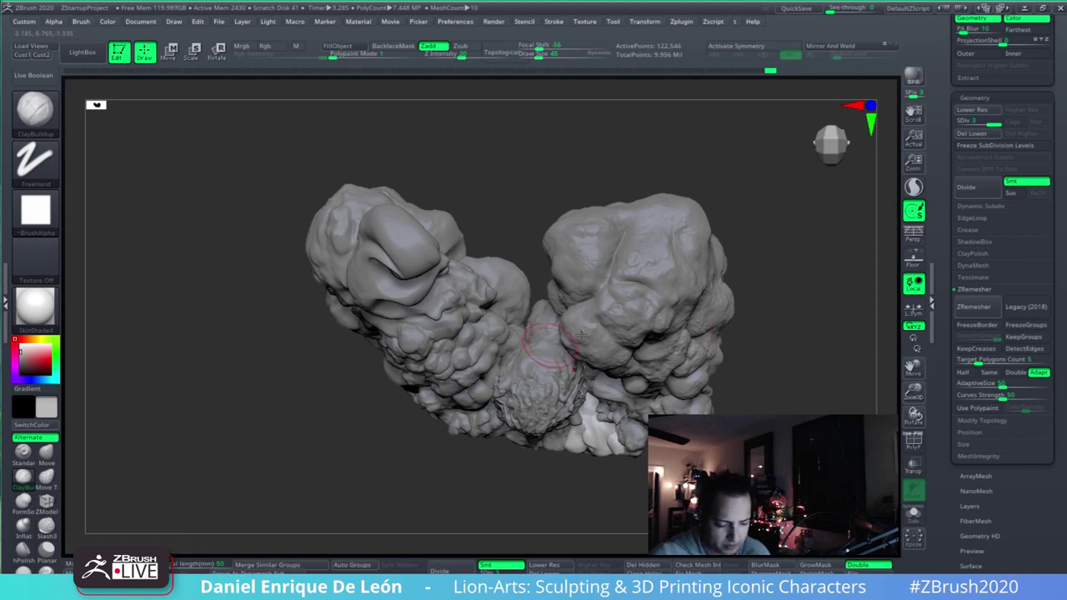
mouse_move(691, 357)
right_mouse_down()
mouse_move(686, 298)
mouse_move(664, 321)
mouse_move(669, 395)
right_mouse_up()
left_click(662, 389, "alt")
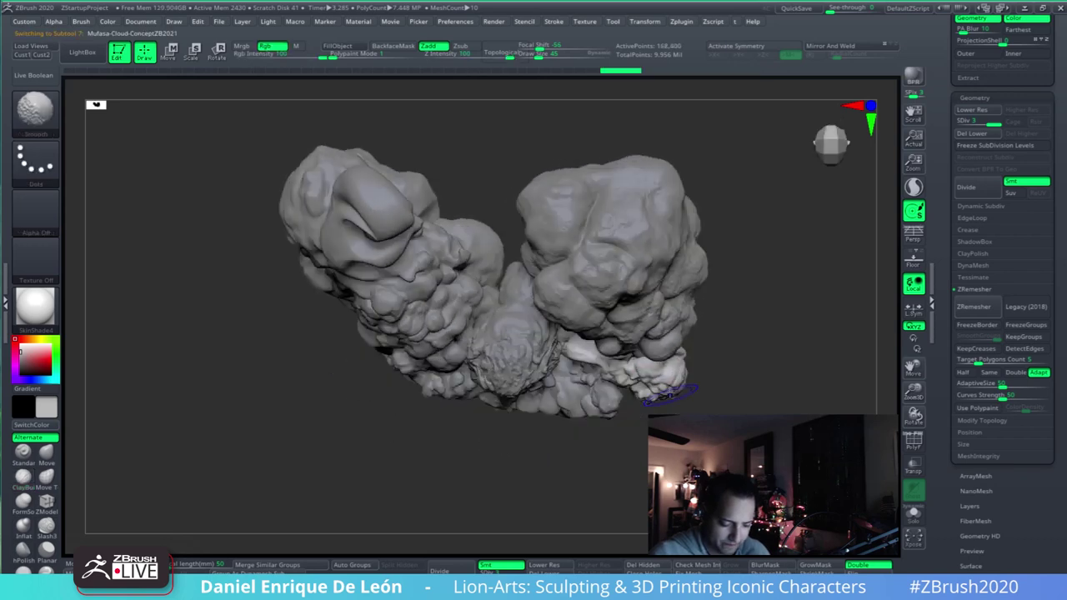
key("shift")
right_click_drag(654, 360, 638, 400)
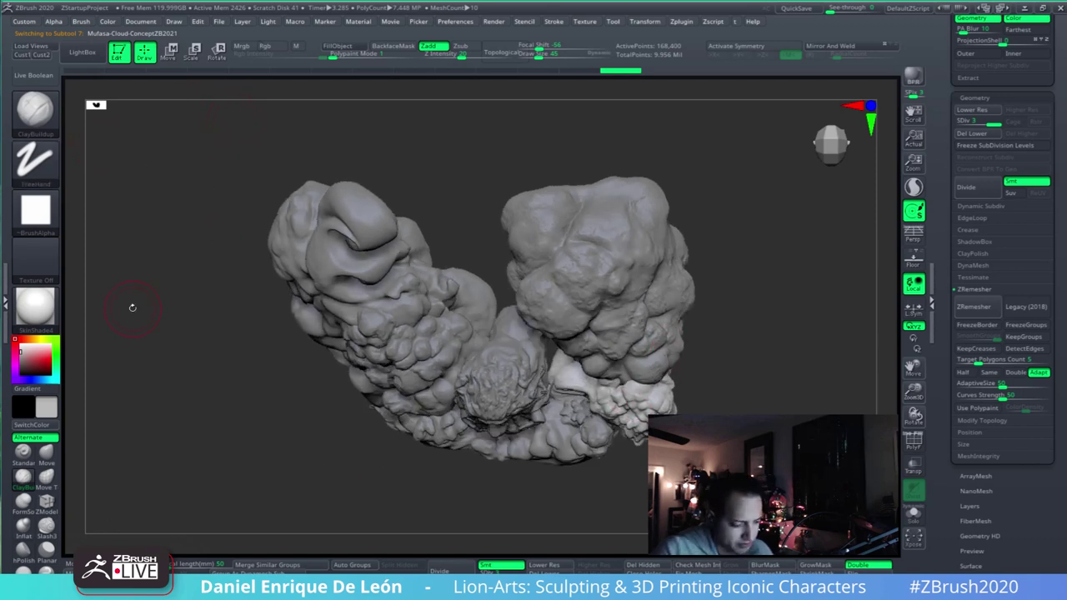
- Centre the transform gizmo on the curled cloud cluster and reset the gizmo's orientation
left_click(169, 52)
right_click_drag(498, 452, 521, 386, "alt")
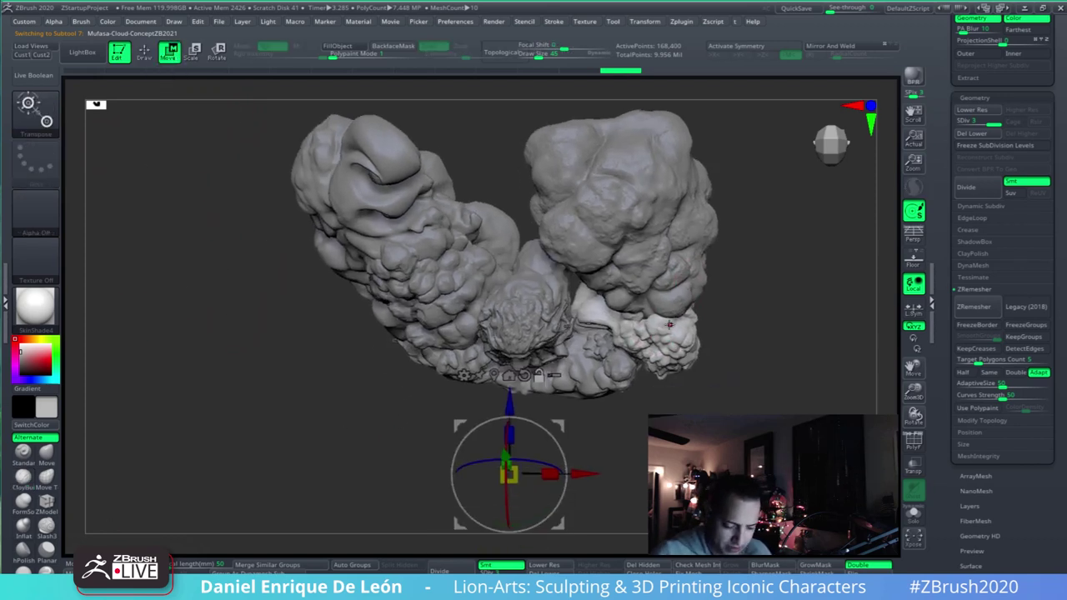
left_click(632, 310)
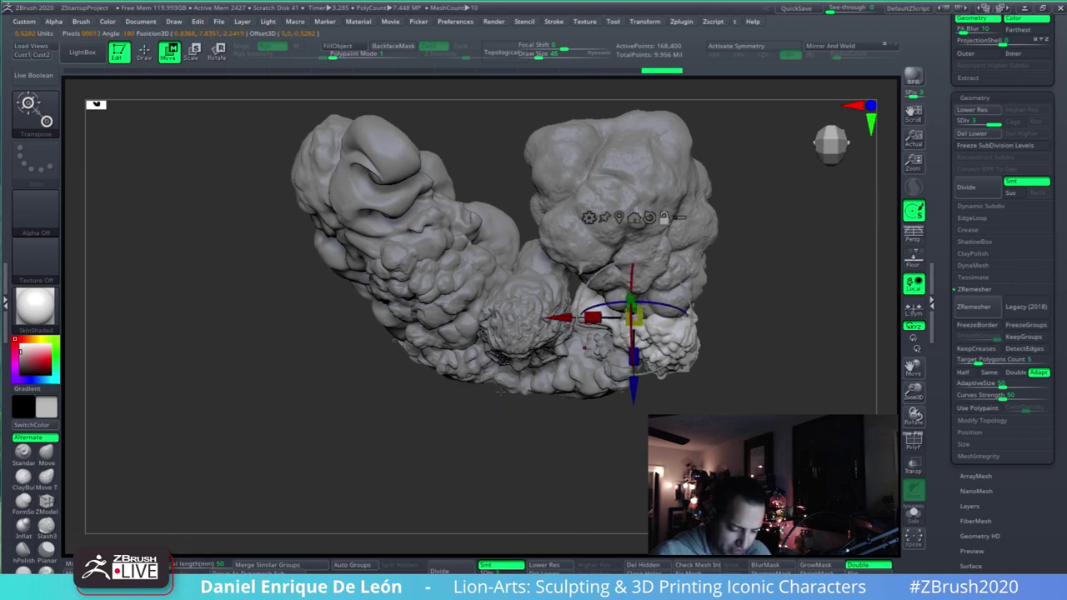
left_click(658, 286)
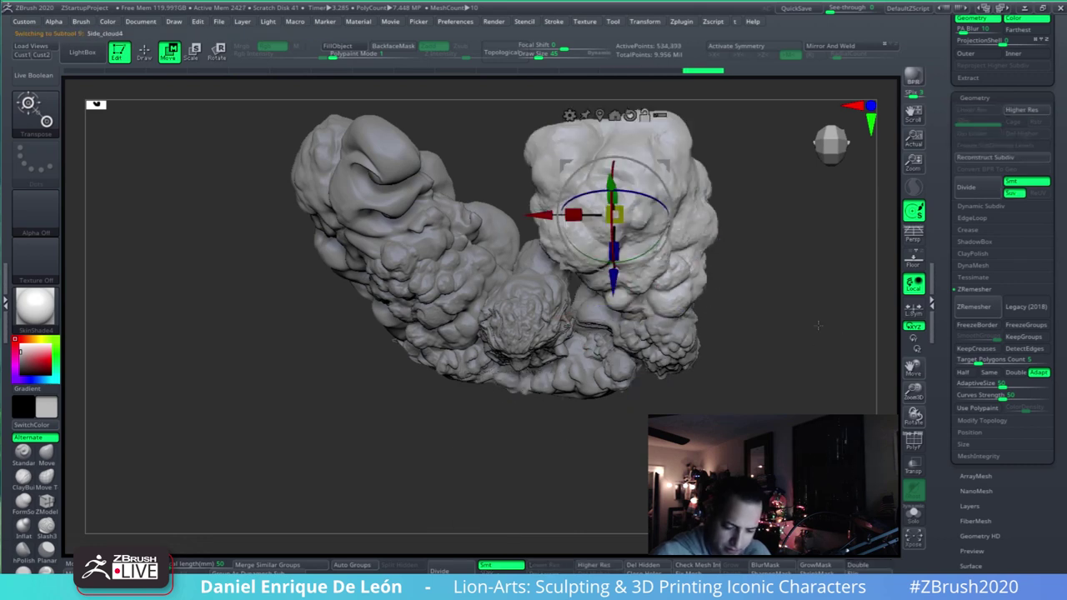
left_click(675, 300)
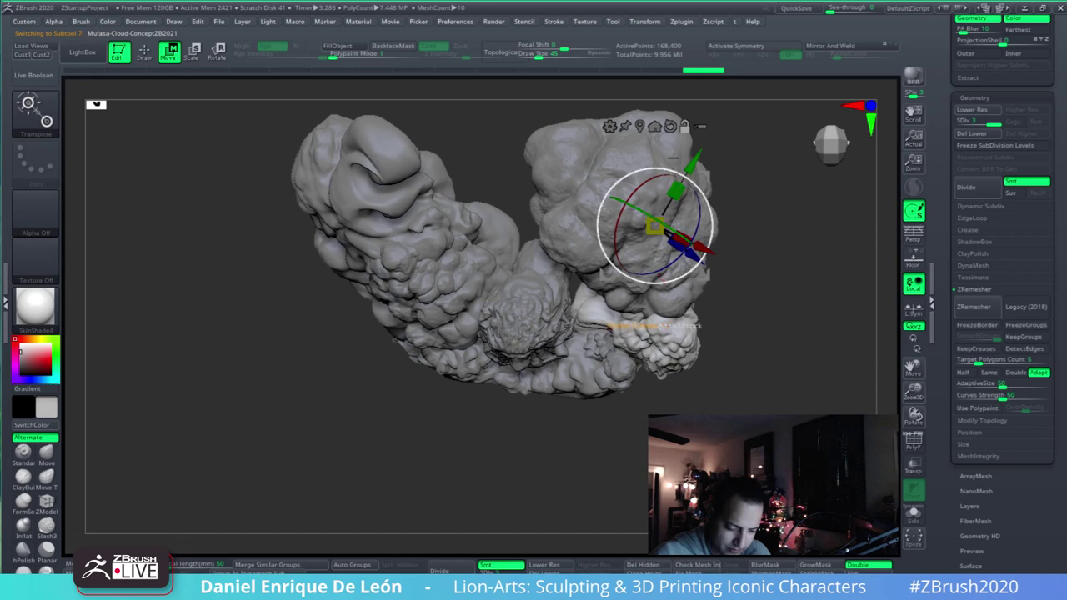
left_click(632, 315)
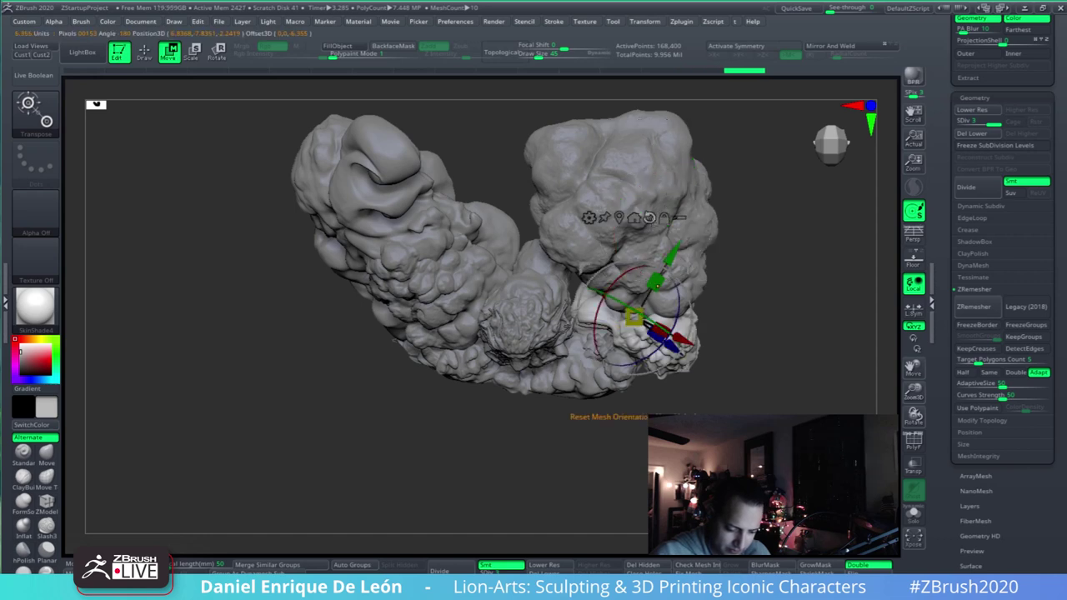
left_click(650, 219)
- Try to rotate the curled cloud cluster with the gizmo from above, then undo the transformation
left_click_drag(745, 326, 751, 356)
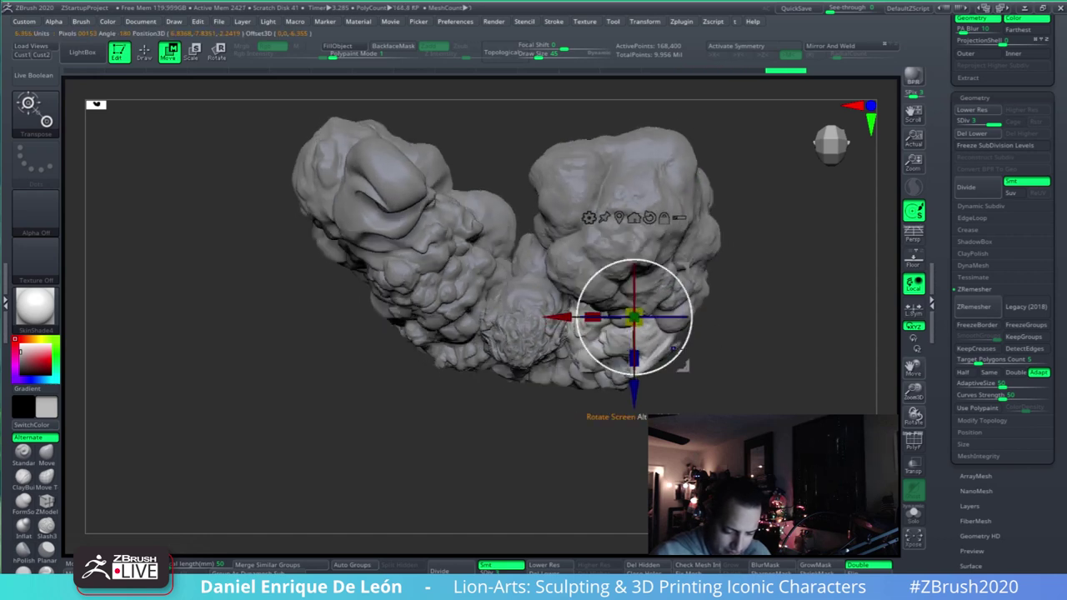
left_click_drag(685, 348, 741, 330, "alt")
key("ctrl+z")
left_click_drag(754, 274, 759, 401)
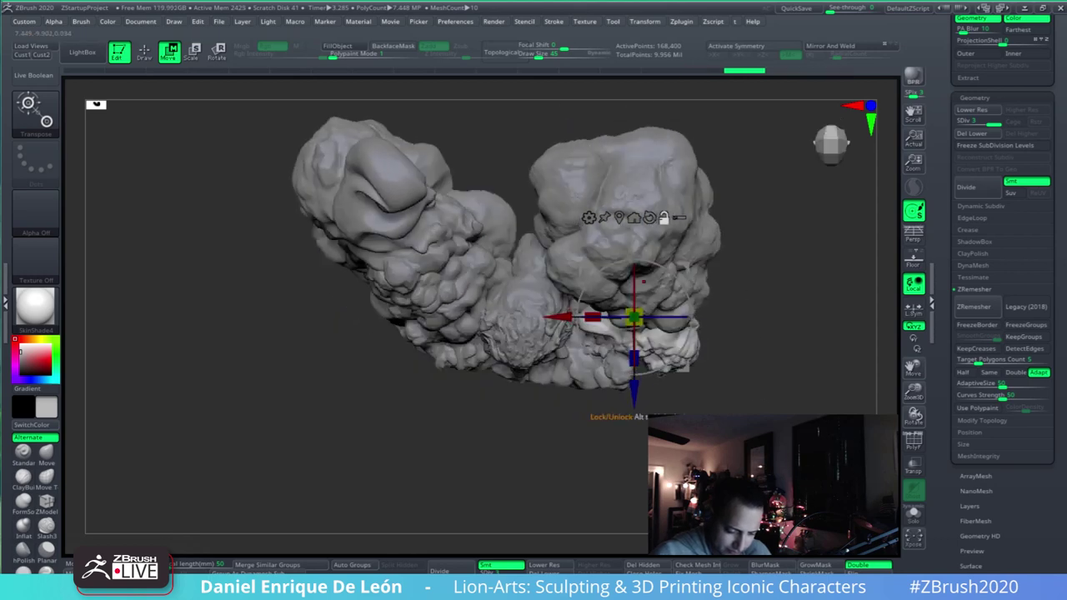
- Inspect the curled cloud cluster in isolation, then rotate it slightly about its vertical axis among the surrounding pieces
left_click(913, 513)
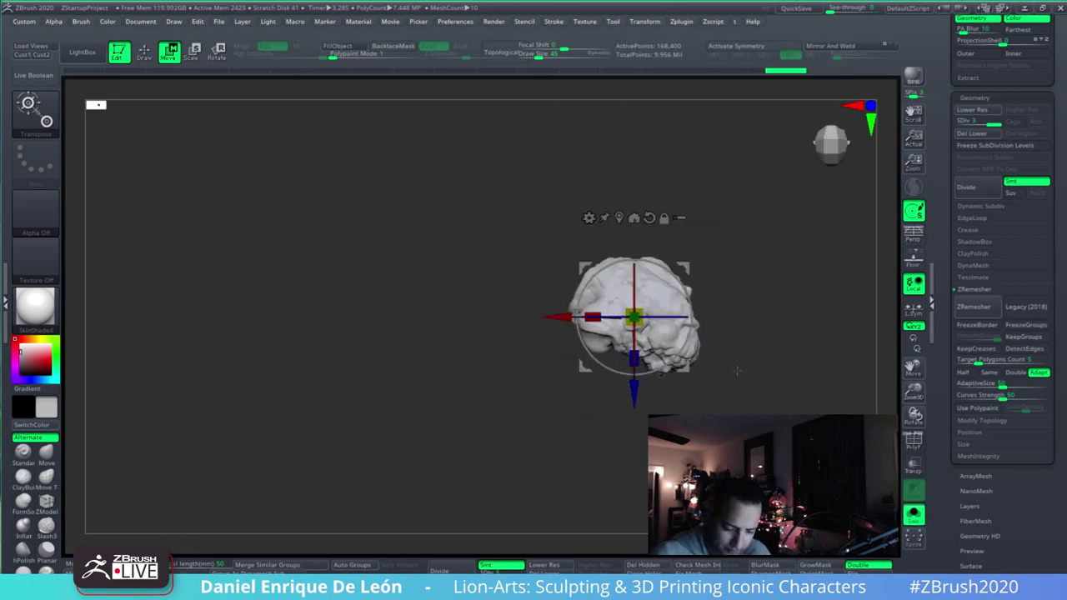
left_click_drag(821, 491, 841, 396)
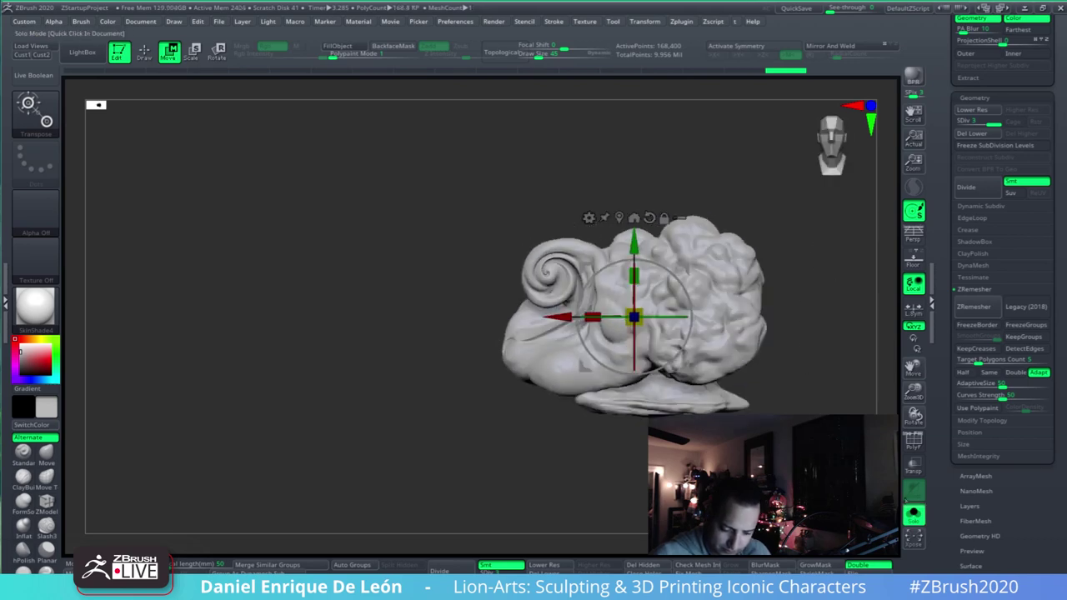
left_click(913, 514)
left_click_drag(802, 342, 802, 396)
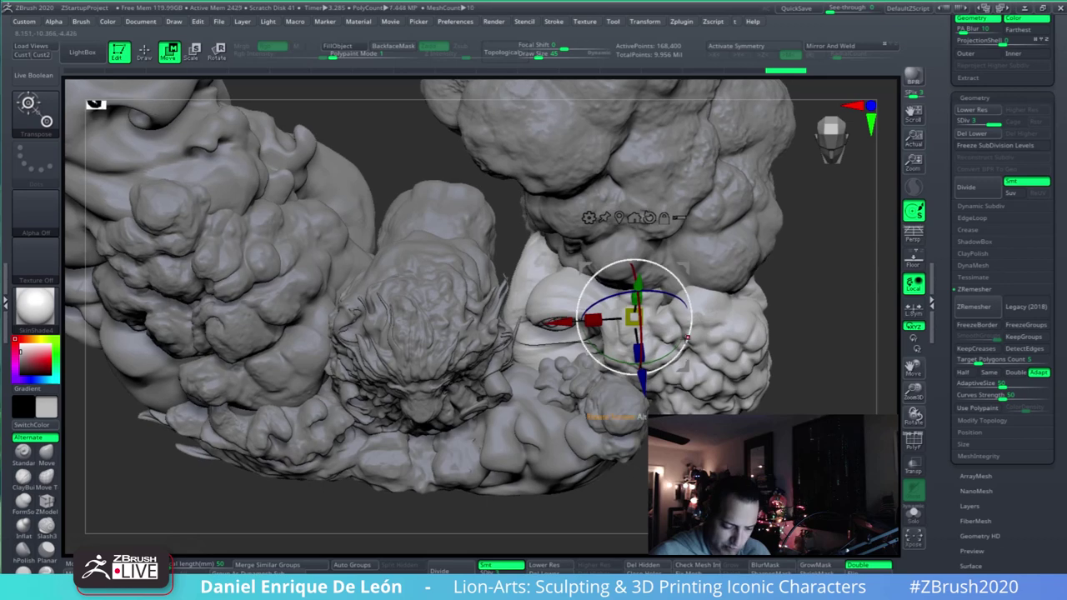
left_click_drag(662, 353, 673, 350)
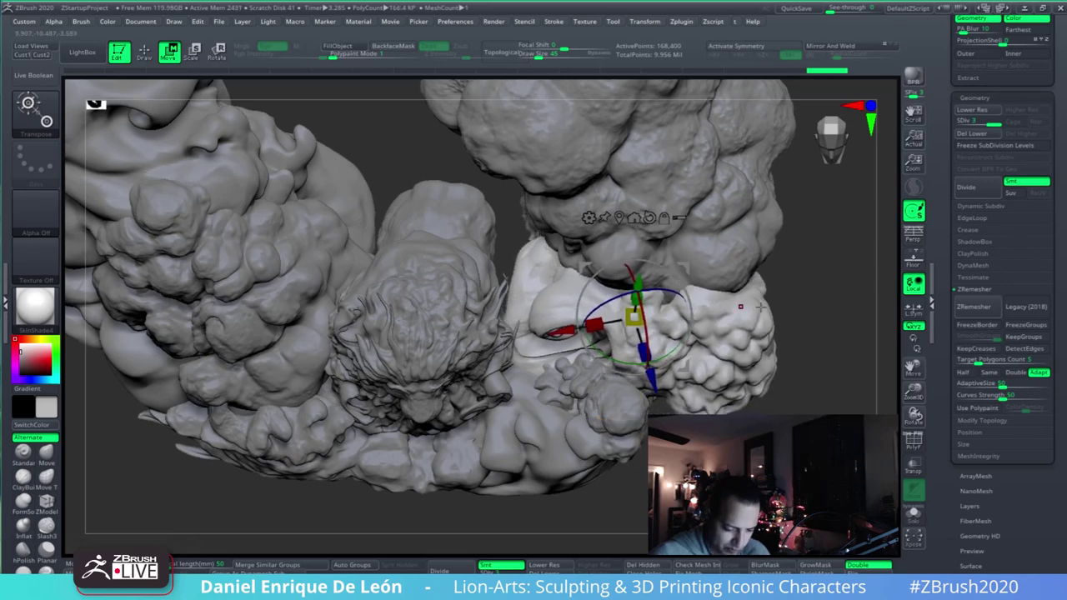
left_click_drag(829, 310, 794, 343)
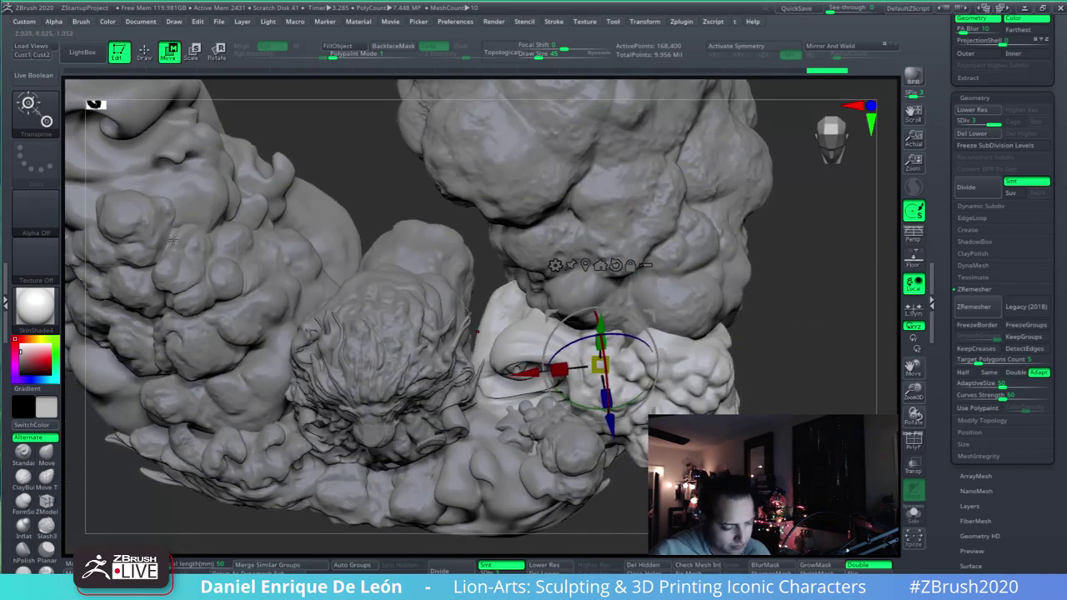
- Pull the cloud cluster's inner edge toward the lion with the Move Topological brush
key("q")
mouse_move(583, 337)
right_mouse_down()
mouse_move(514, 391)
mouse_move(462, 402)
mouse_move(368, 381)
right_mouse_up()
left_click(46, 478)
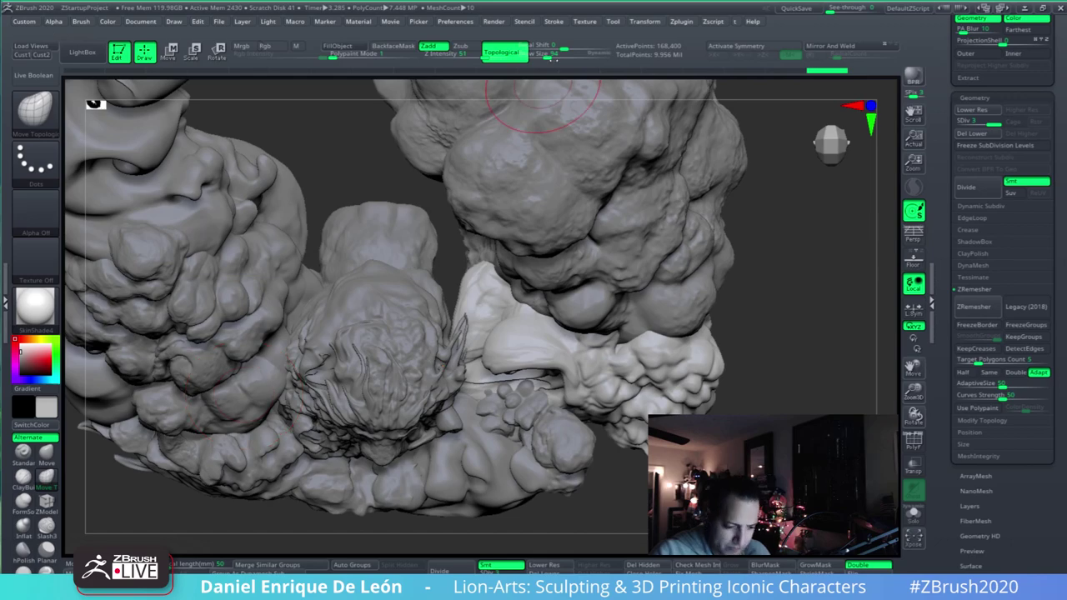
left_click(555, 60)
mouse_move(488, 305)
left_mouse_down()
mouse_move(474, 297)
mouse_move(445, 317)
left_mouse_up()
right_click_drag(446, 317, 497, 275)
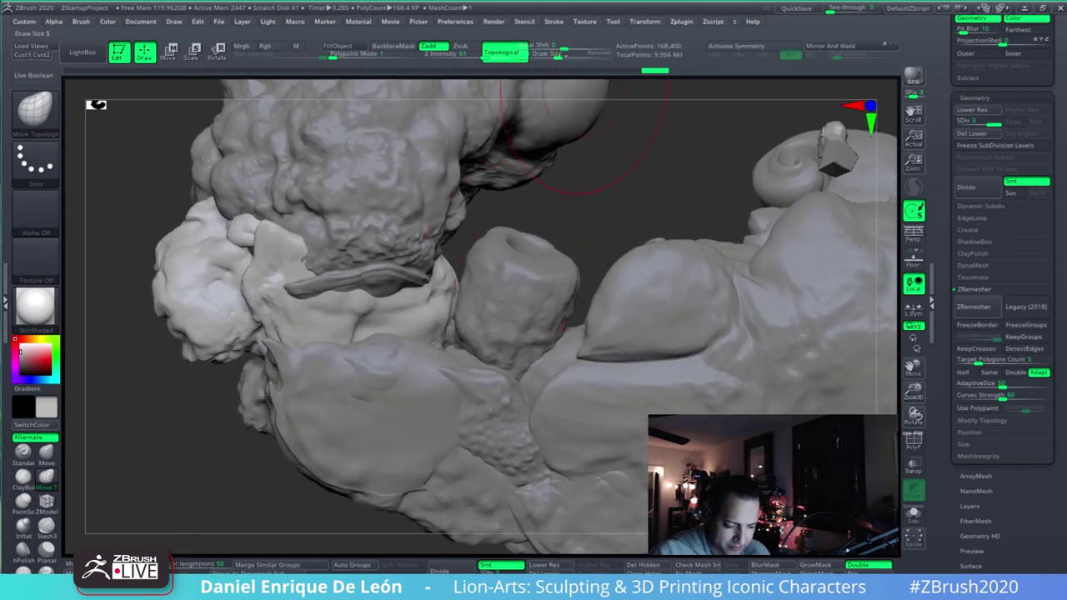
- Reshape the cloud cluster's rear surface with Move Topological at draw size 107 and smooth it
left_click_drag(565, 56, 557, 55)
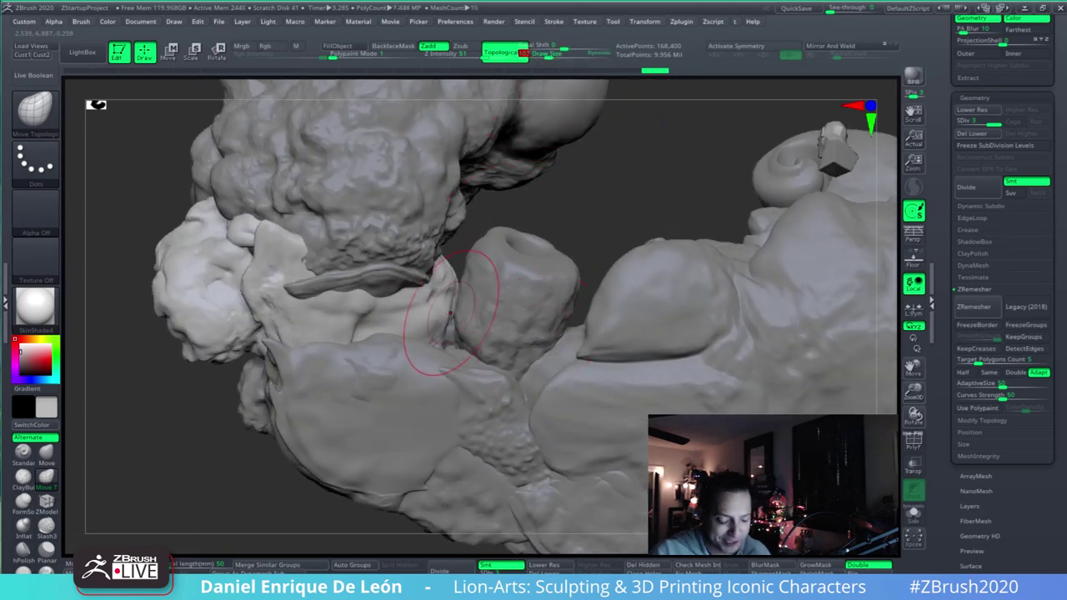
left_click_drag(444, 344, 453, 343)
right_click_drag(479, 345, 463, 354)
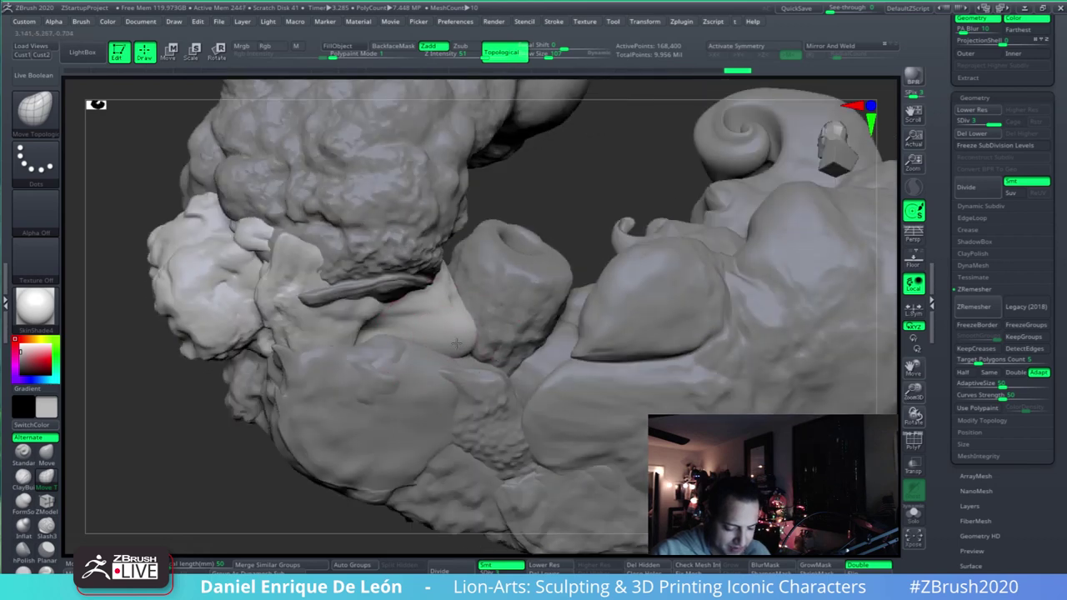
right_click_drag(380, 343, 378, 336)
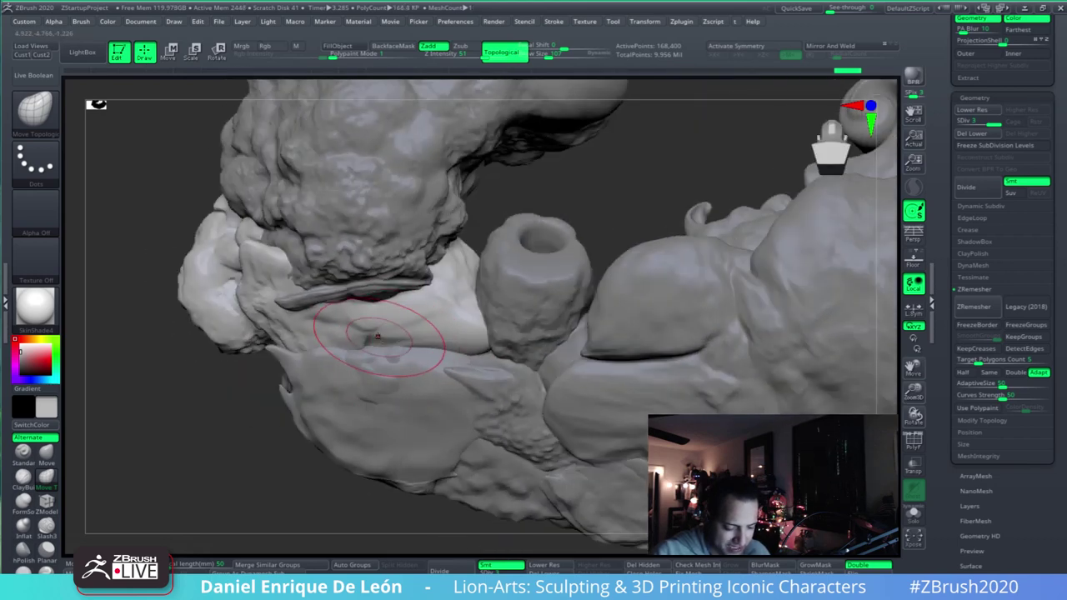
key("shift")
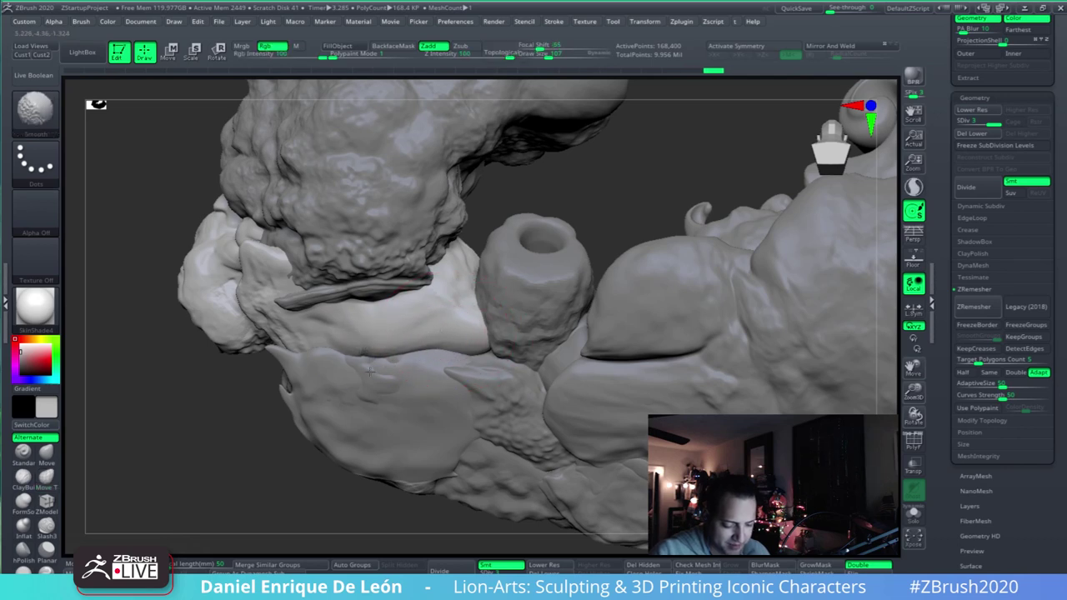
- Extend and round the cloud cluster's rear inner edge against the hollow cylindrical piece with Move Topological at draw size 107
right_click_drag(453, 321, 493, 332)
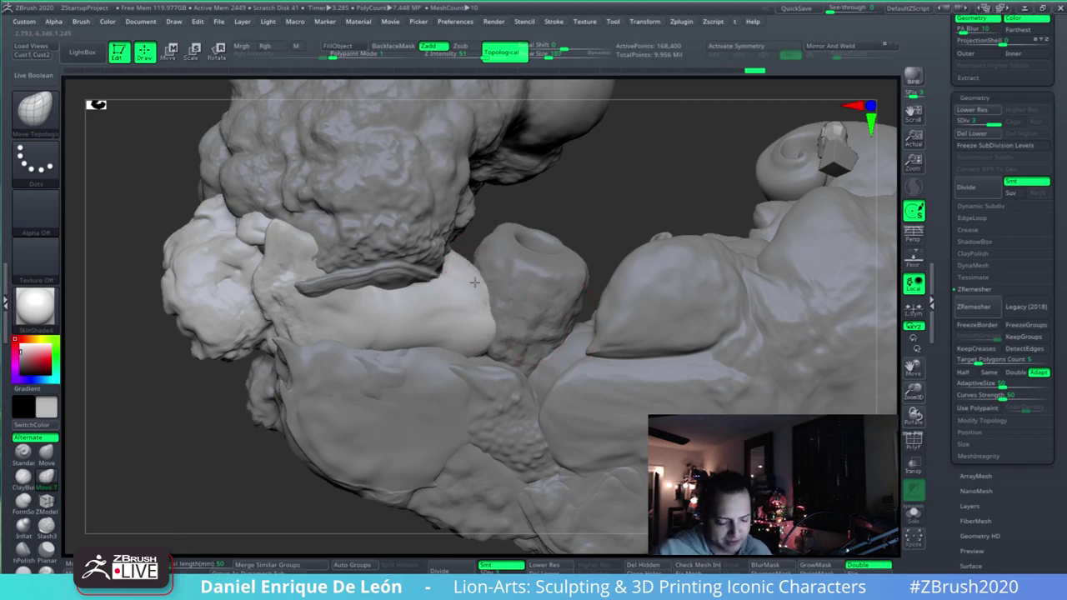
mouse_move(474, 283)
right_mouse_down()
mouse_move(455, 341)
mouse_move(473, 296)
mouse_move(457, 253)
mouse_move(467, 279)
mouse_move(454, 283)
right_mouse_up()
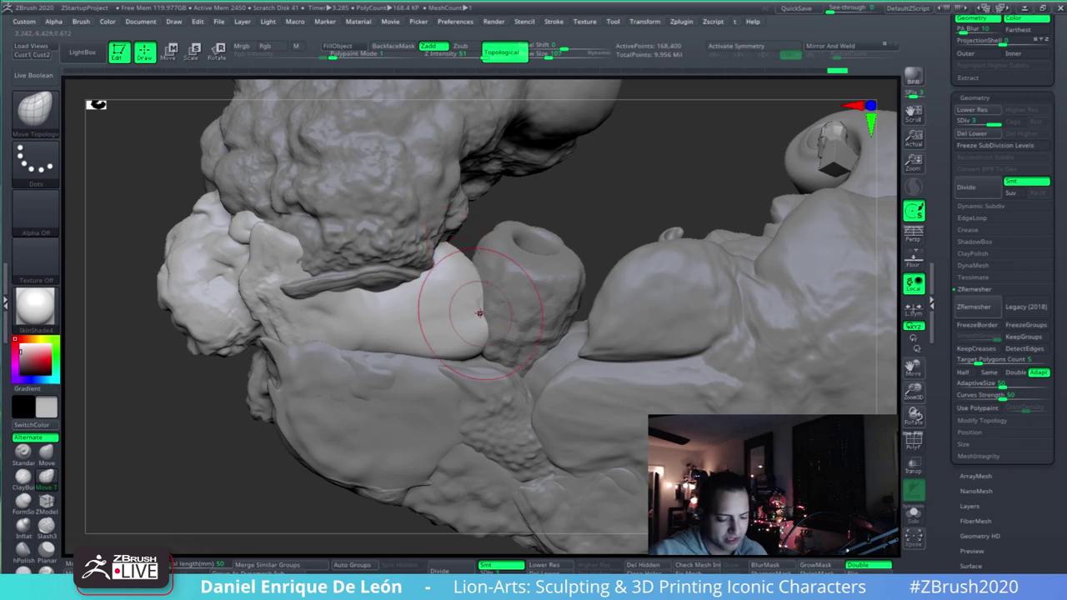
mouse_move(479, 305)
left_mouse_down()
mouse_move(481, 275)
mouse_move(448, 246)
left_mouse_up()
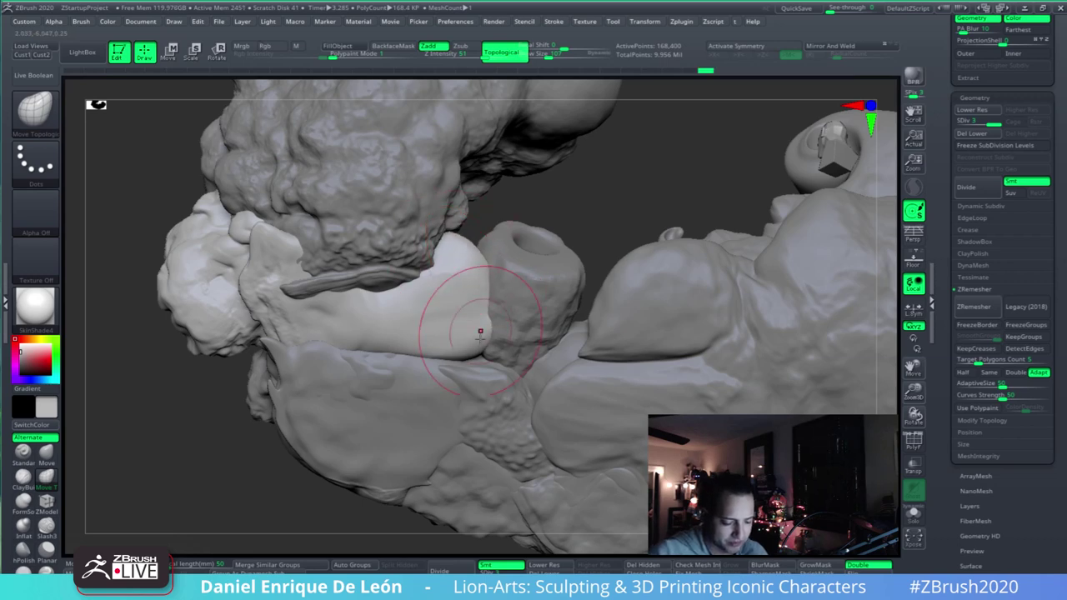
left_click_drag(478, 331, 479, 355)
right_click_drag(479, 355, 488, 364)
left_click_drag(489, 364, 497, 375)
- Examine the cloud cluster's fit beside the lion and base from the front and from above
mouse_move(482, 350)
right_mouse_down()
mouse_move(467, 357)
mouse_move(691, 265)
right_mouse_up()
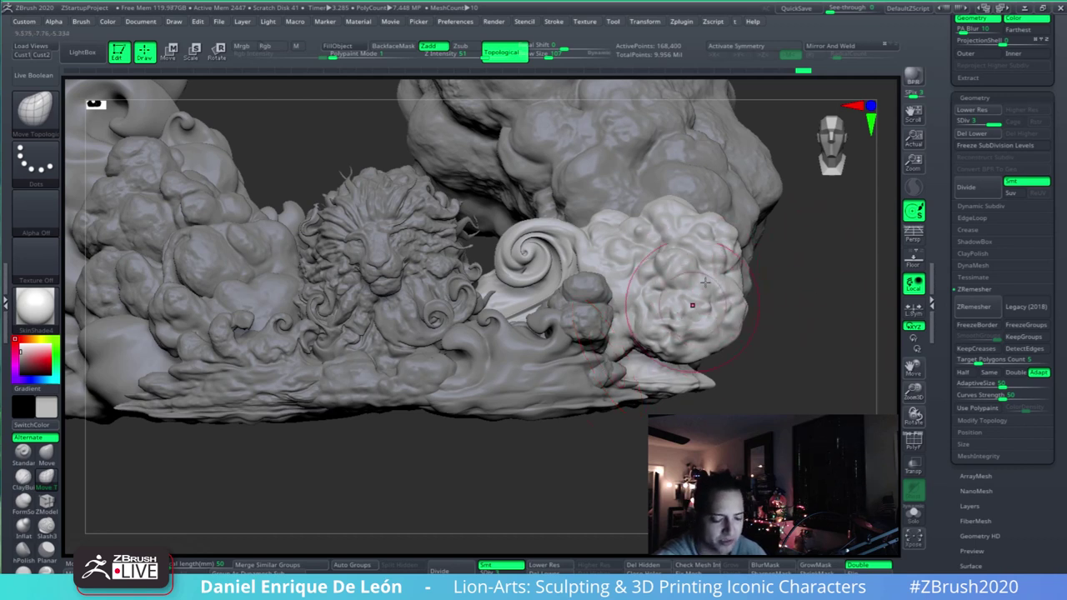
key("ctrl")
key("ctrl")
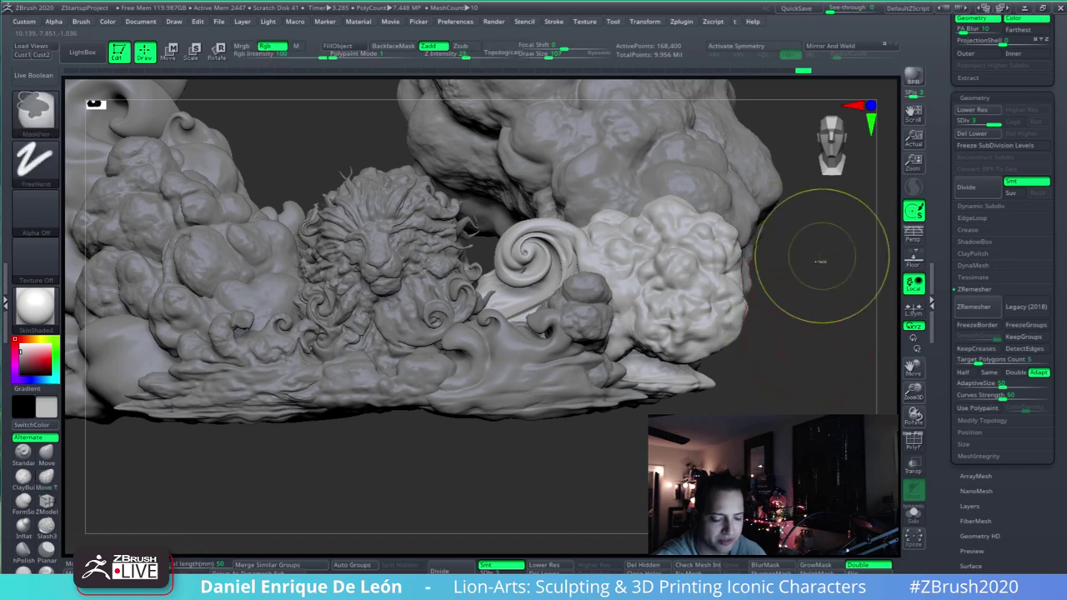
key("ctrl")
key("shift")
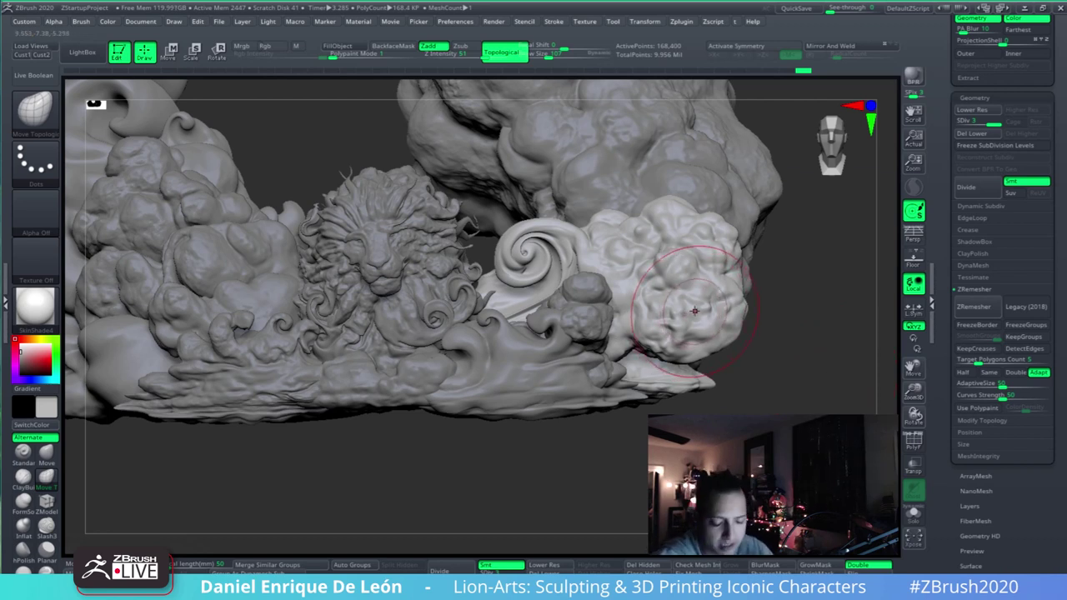
mouse_move(670, 265)
right_mouse_down()
mouse_move(646, 293)
mouse_move(623, 279)
mouse_move(619, 299)
right_mouse_up()
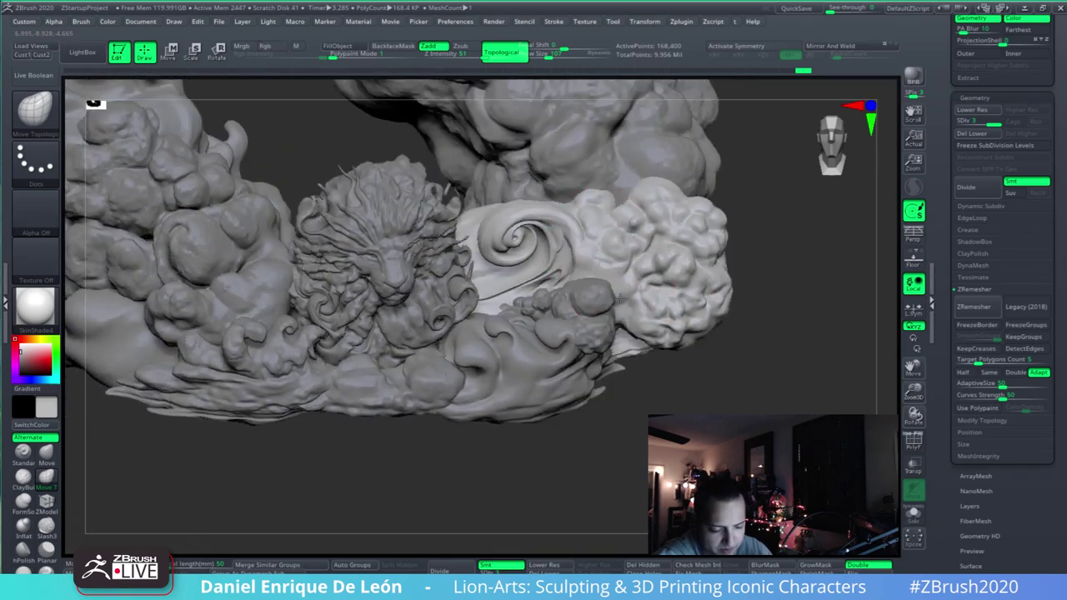
mouse_move(619, 298)
left_mouse_down()
mouse_move(596, 279)
mouse_move(572, 297)
left_mouse_up()
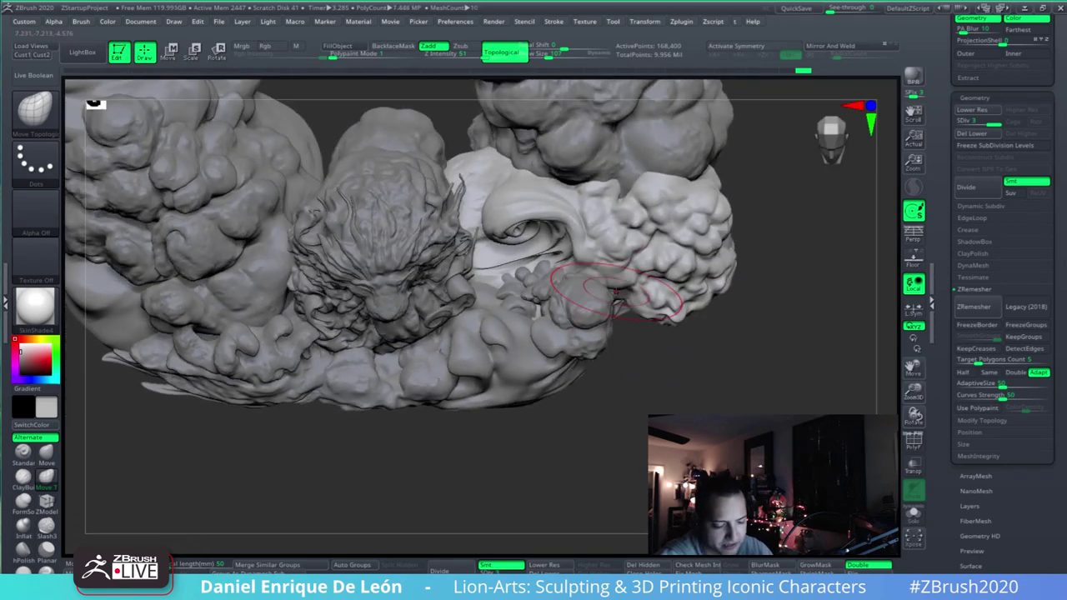
- Pull the cloud cluster's spiral curl forward, away from the large cloud behind it, using an enlarged Move brush
left_click(556, 57)
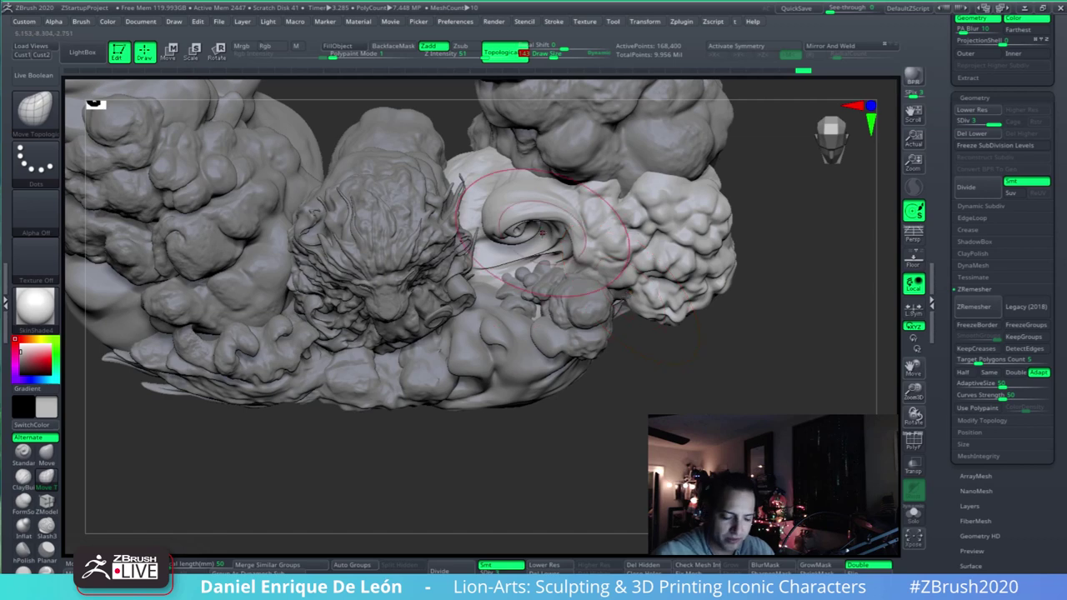
right_click_drag(539, 300, 505, 371)
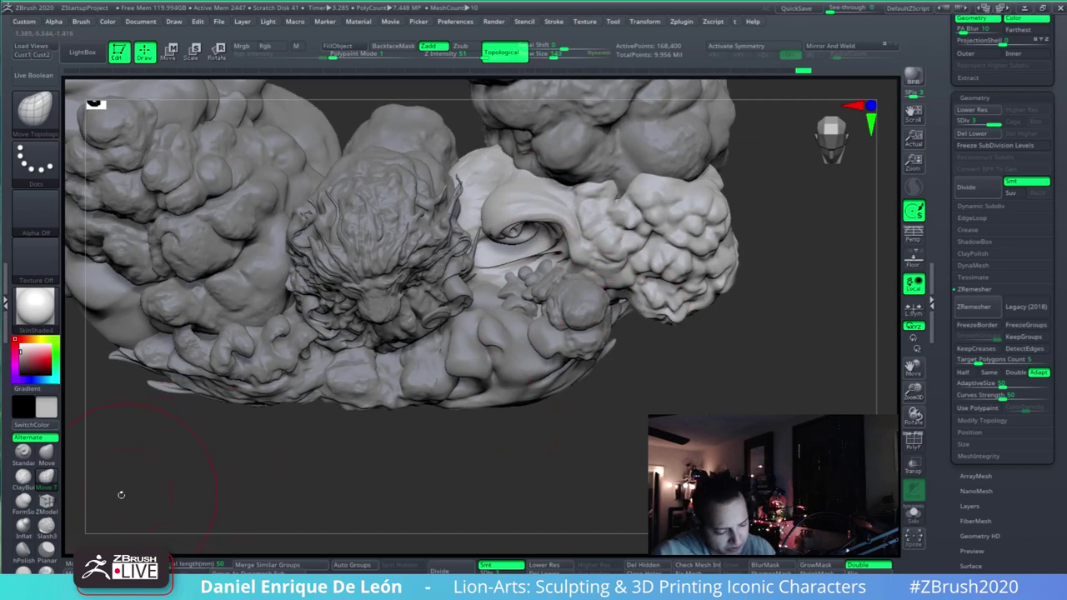
left_click(47, 453)
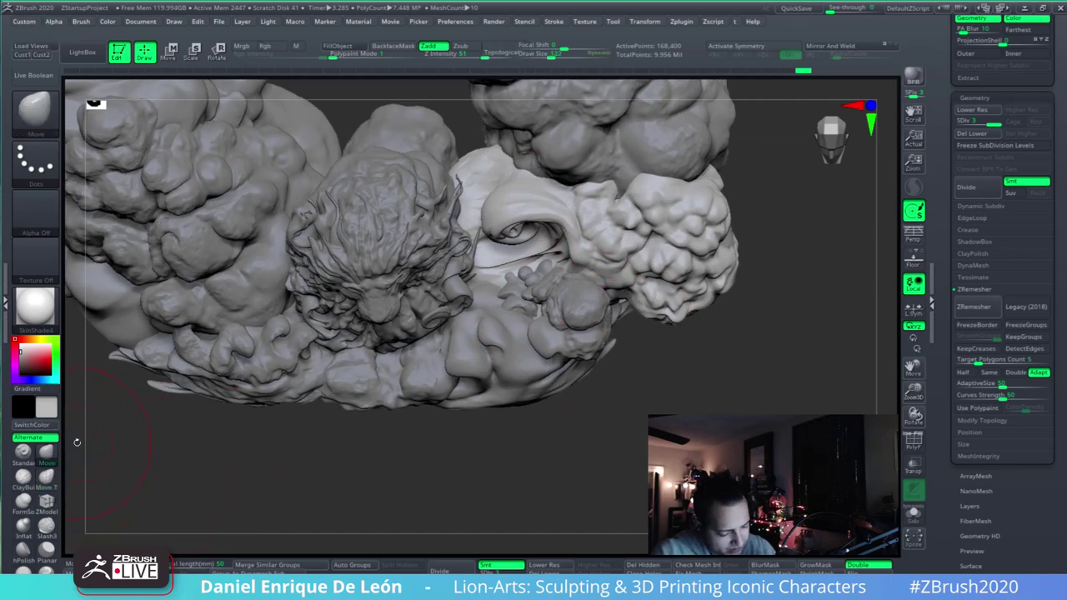
left_click(549, 57)
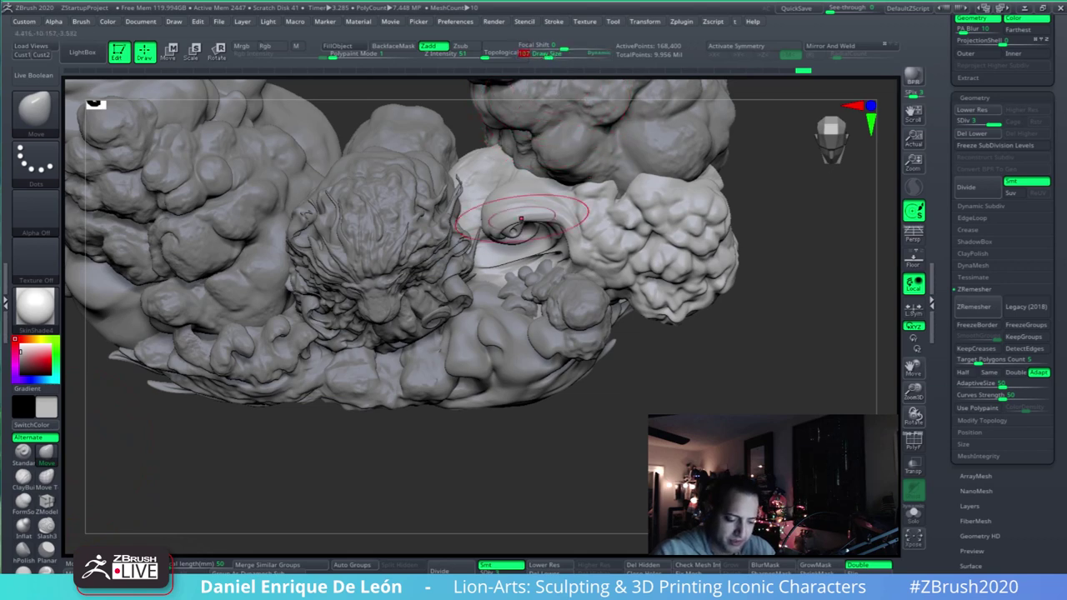
right_click_drag(521, 218, 541, 234)
left_click(552, 57)
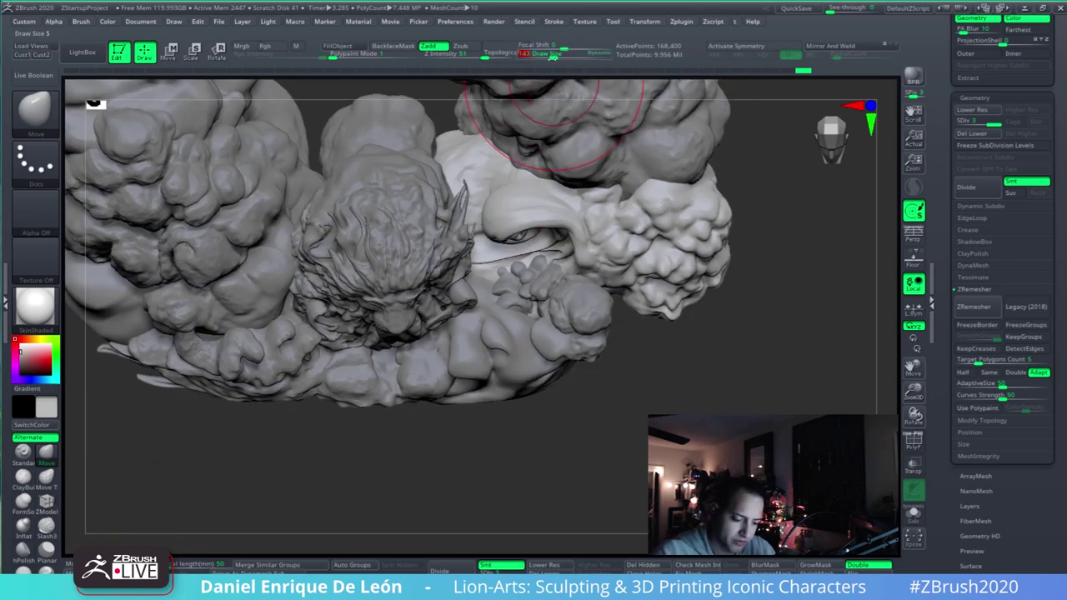
mouse_move(529, 238)
left_mouse_down()
mouse_move(530, 265)
mouse_move(549, 220)
left_mouse_up()
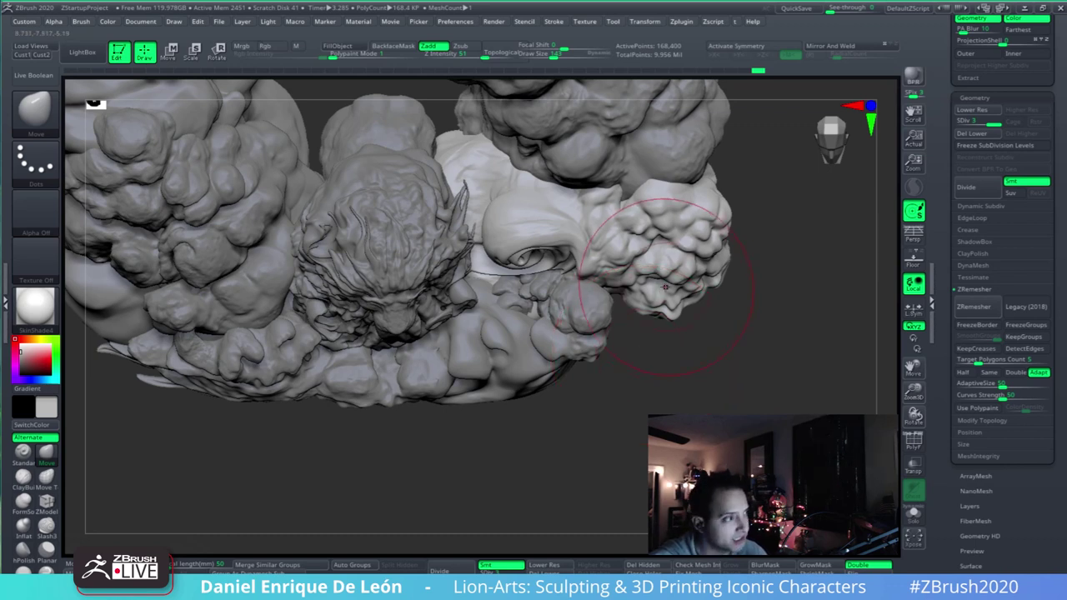
- Turn on perspective and examine how the curled cloud cluster fits beside the lion from the front, side and above
right_click_drag(663, 302, 677, 323)
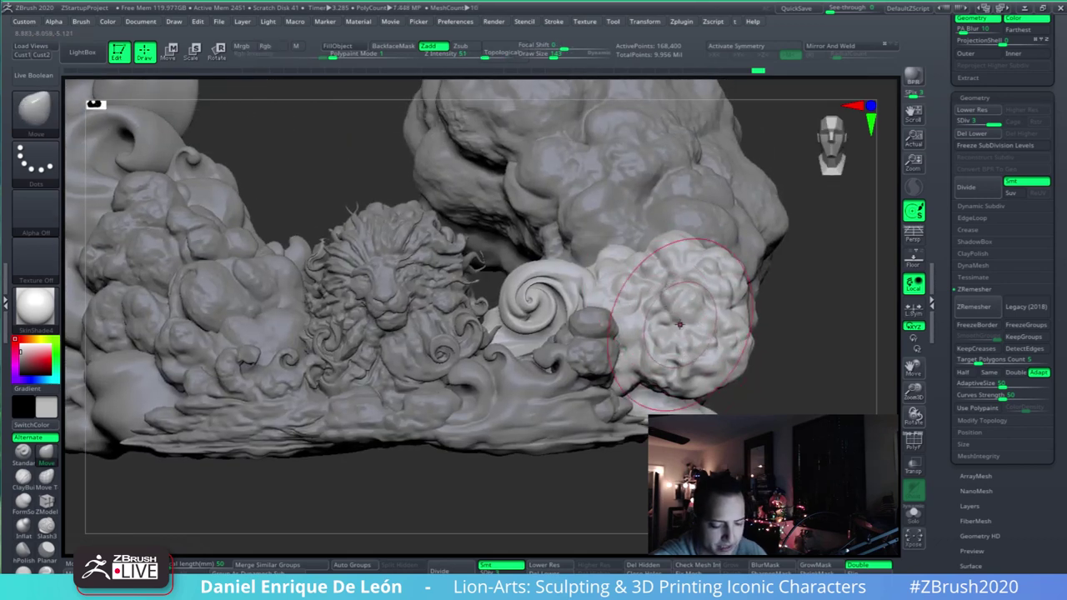
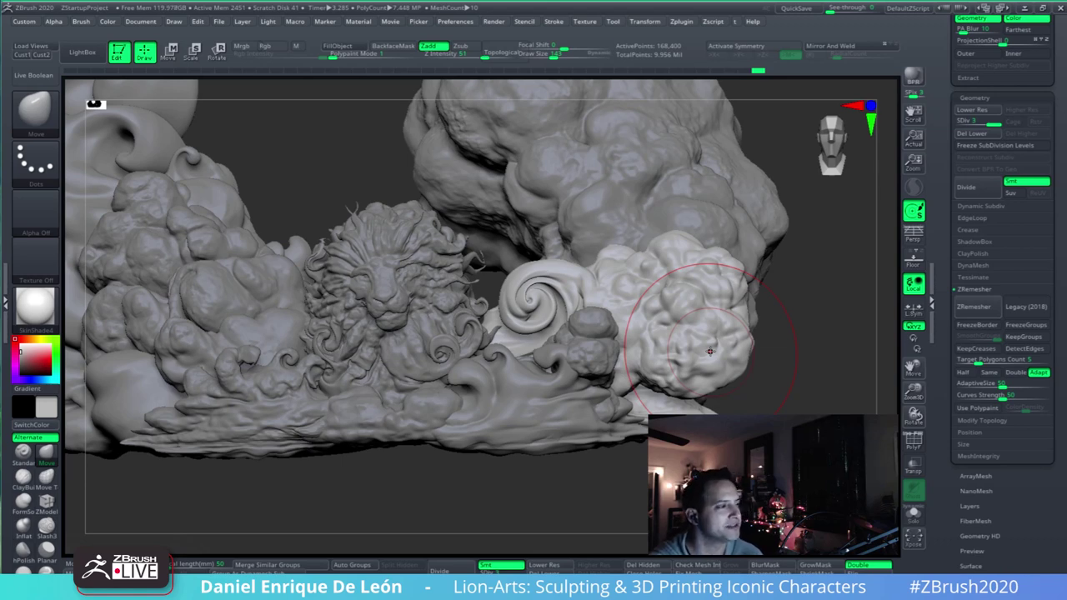
mouse_move(655, 315)
right_mouse_down()
mouse_move(646, 339)
mouse_move(617, 292)
mouse_move(629, 307)
right_mouse_up()
right_click_drag(608, 340, 525, 333)
right_click_drag(740, 296, 742, 335, "alt")
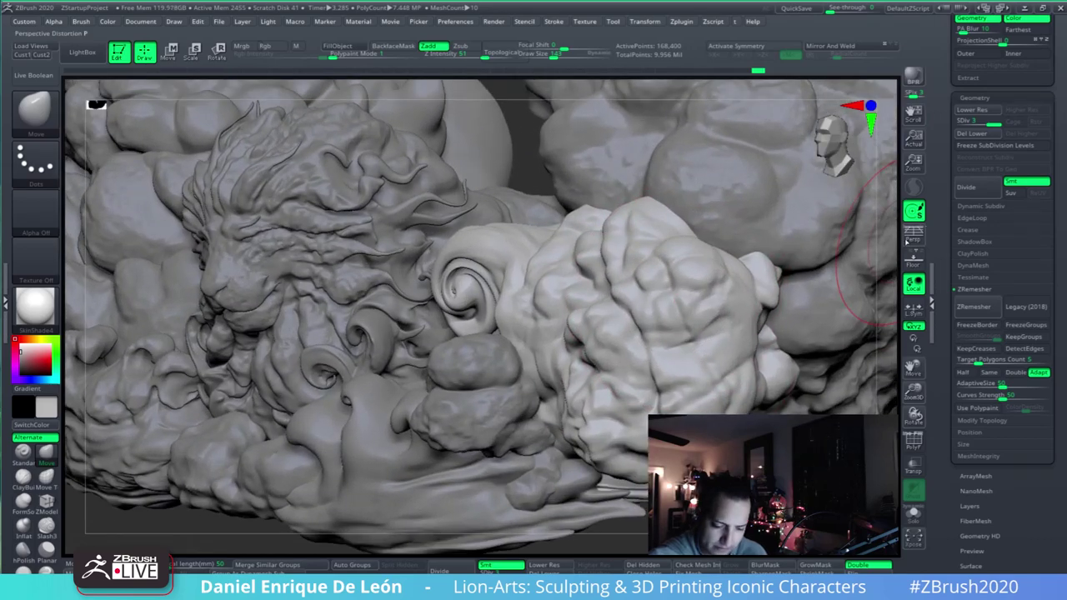
left_click(906, 241)
right_click_drag(658, 376, 724, 352)
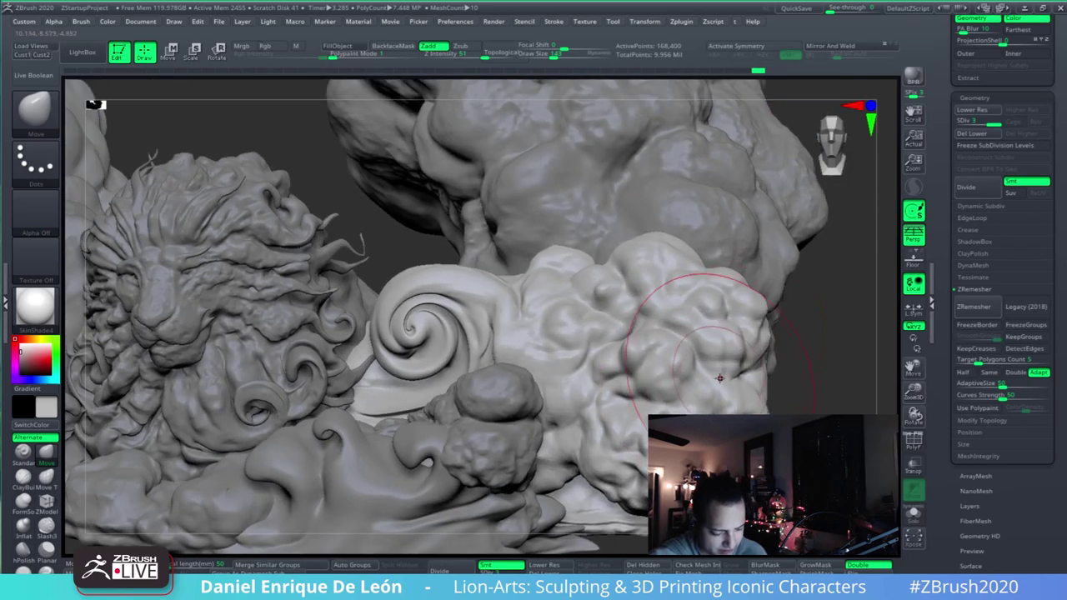
mouse_move(754, 386)
right_mouse_down("ctrl")
mouse_move(749, 321)
mouse_move(777, 255)
right_mouse_up("ctrl")
left_click_drag(222, 565, 214, 565)
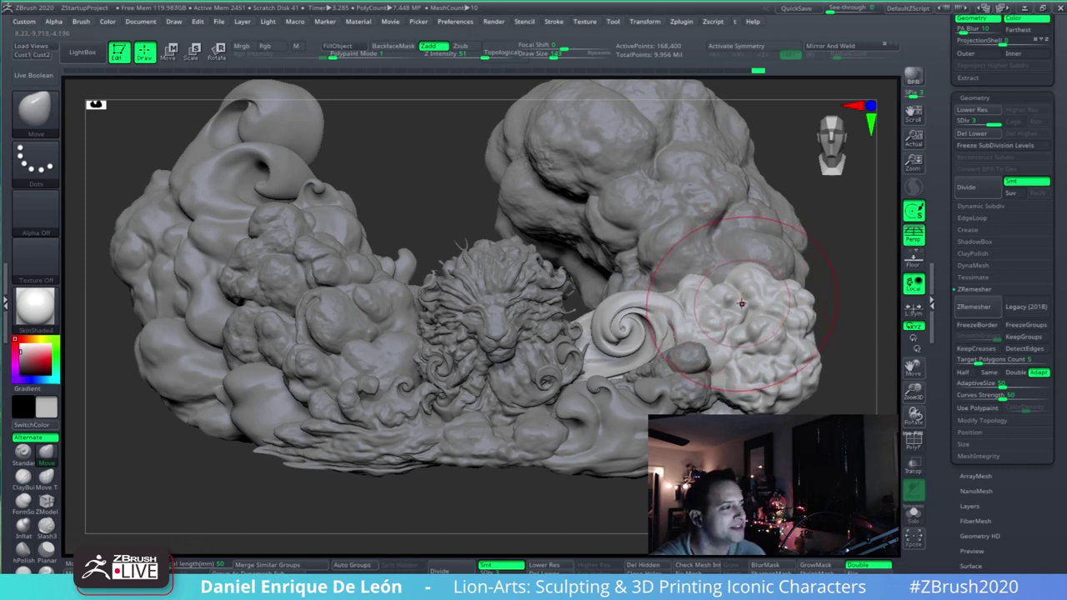
mouse_move(733, 299)
right_mouse_down()
mouse_move(711, 332)
mouse_move(714, 209)
right_mouse_up()
mouse_move(726, 286)
right_mouse_down("alt")
mouse_move(690, 350)
mouse_move(625, 415)
mouse_move(642, 238)
mouse_move(750, 342)
mouse_move(649, 321)
mouse_move(692, 250)
mouse_move(678, 225)
mouse_move(504, 306)
right_mouse_up("alt")
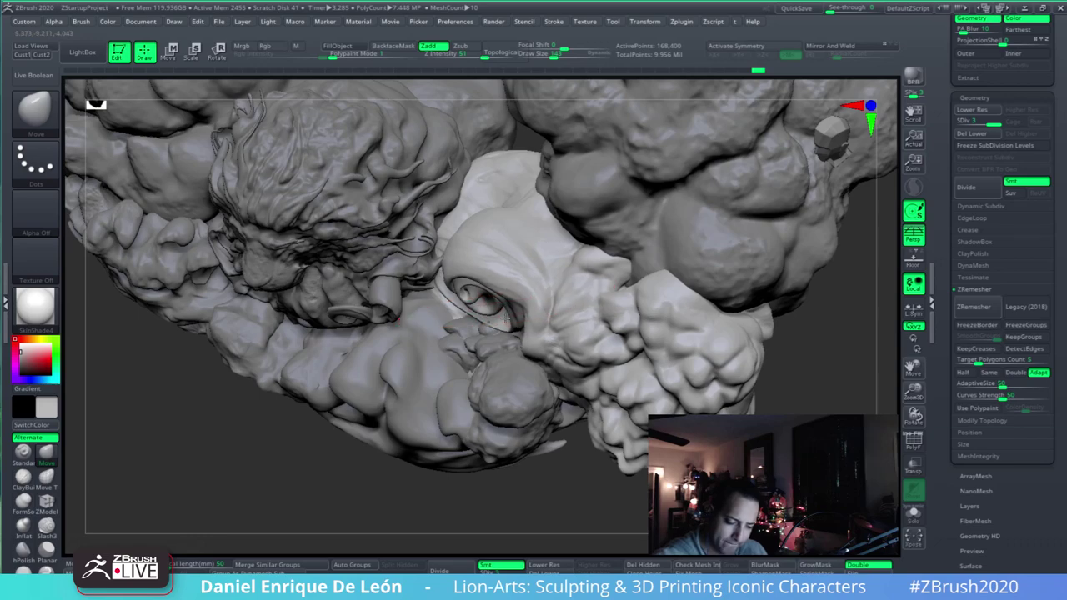
mouse_move(580, 363)
right_mouse_down()
mouse_move(567, 334)
mouse_move(588, 309)
mouse_move(623, 419)
mouse_move(432, 250)
right_mouse_up()
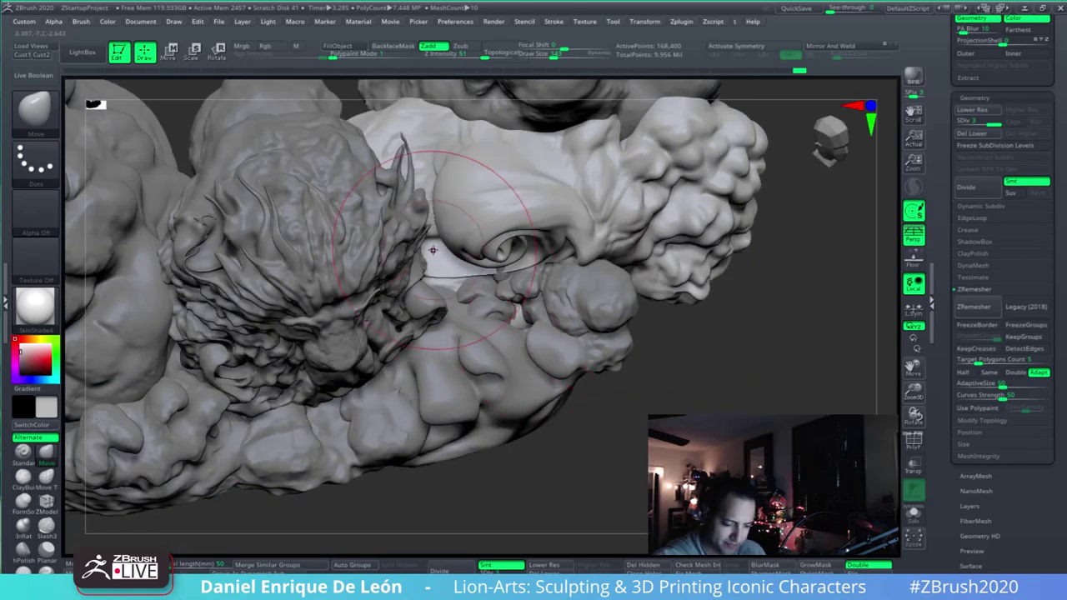
- Turn on transparency and polyframe display, and reshape the curled cluster's inner end beneath the lion's mane with the Move brush
left_click_drag(434, 278, 435, 283)
left_click(913, 467)
mouse_move(505, 303)
right_mouse_down()
mouse_move(683, 297)
mouse_move(595, 387)
right_mouse_up()
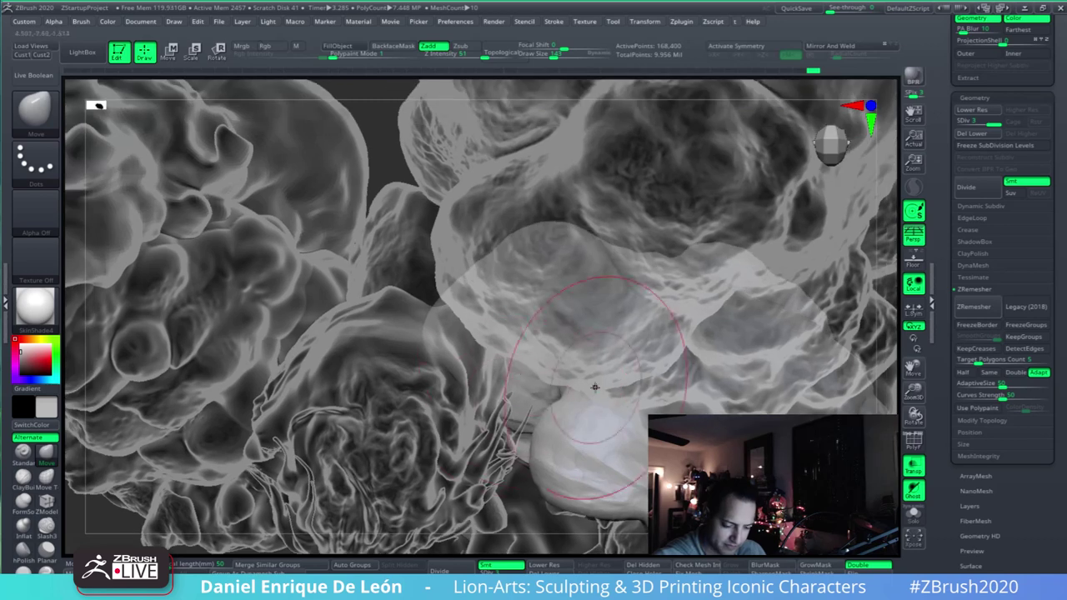
left_click(909, 442)
right_click_drag(482, 415, 504, 282, "alt")
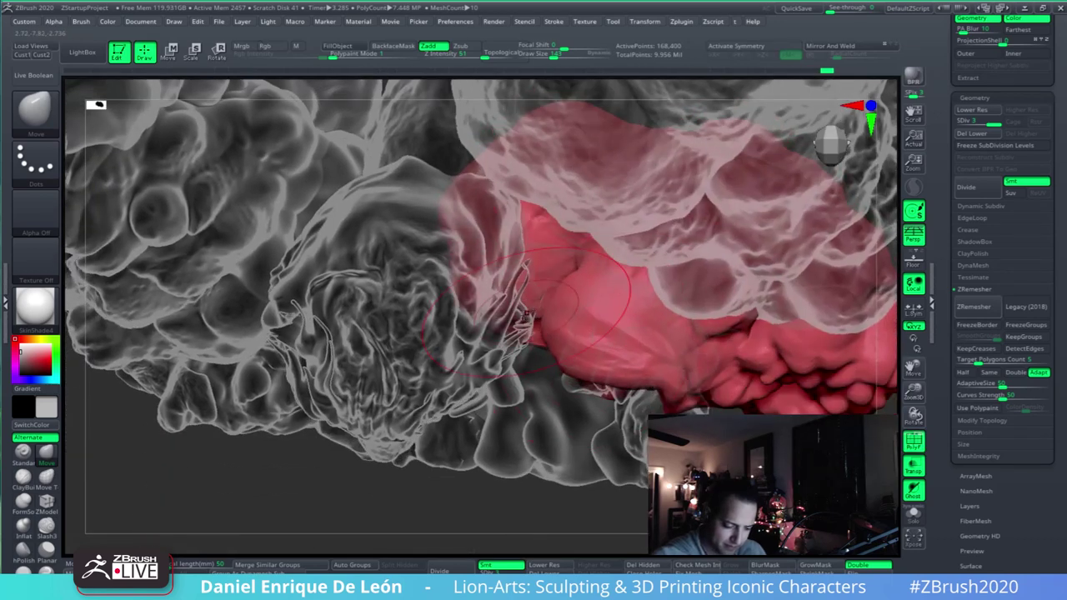
mouse_move(542, 301)
right_mouse_down()
mouse_move(575, 375)
mouse_move(617, 400)
mouse_move(686, 297)
mouse_move(592, 250)
right_mouse_up()
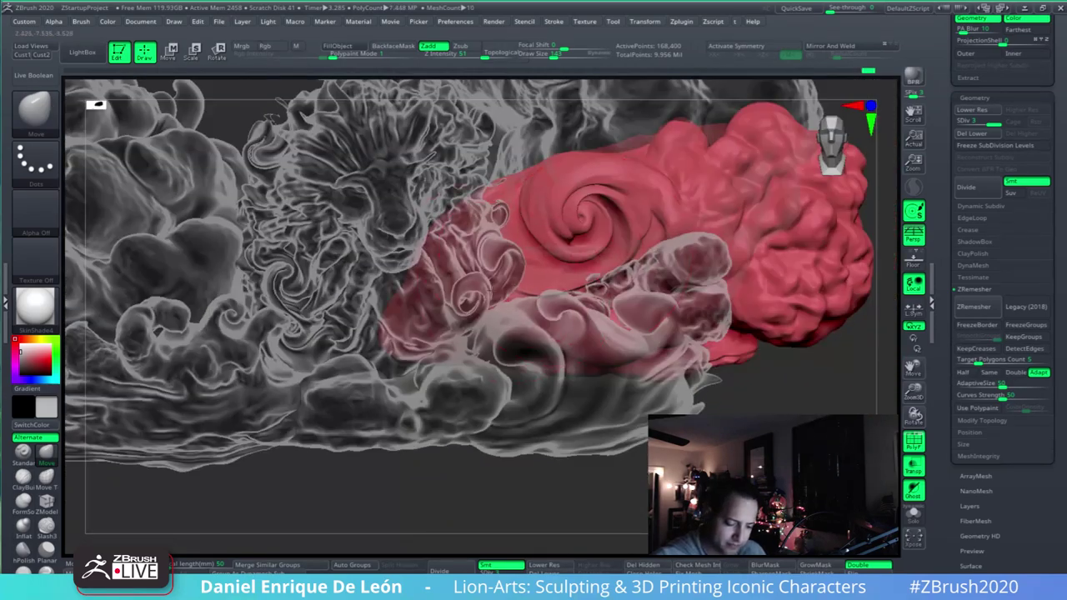
left_click_drag(486, 287, 487, 240)
left_click_drag(490, 290, 519, 265)
mouse_move(690, 239)
right_mouse_down()
mouse_move(620, 201)
mouse_move(629, 275)
right_mouse_up()
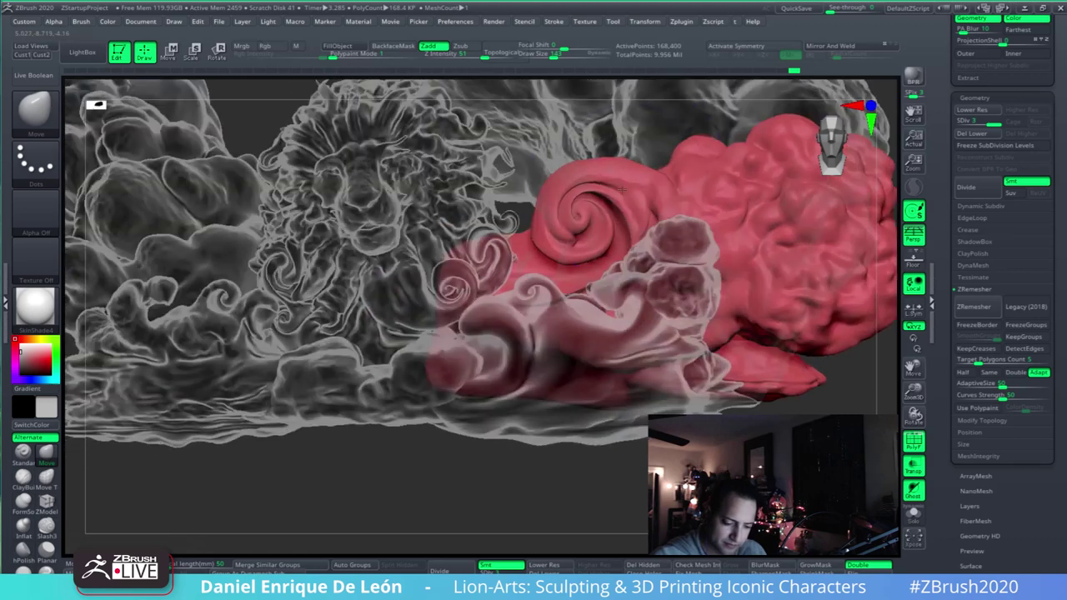
- Select the small bumpy cloud pile behind the wave-like piece and move it outward and upward, away from the lion
left_click(625, 347, "alt")
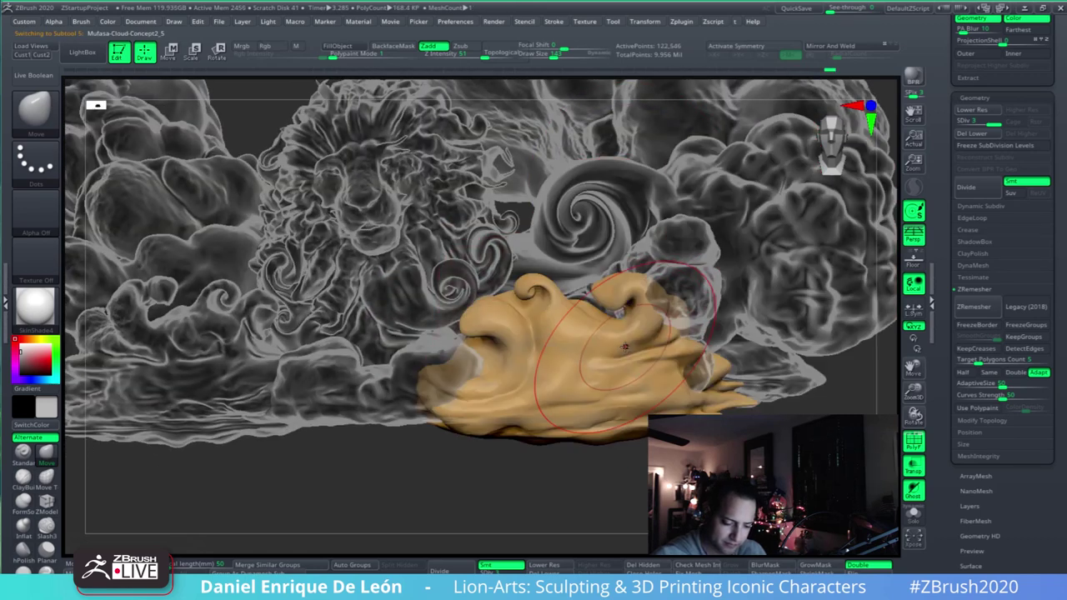
left_click_drag(607, 353, 617, 360)
mouse_move(691, 238)
right_mouse_down()
mouse_move(698, 303)
mouse_move(726, 269)
right_mouse_up()
left_click(695, 305, "alt")
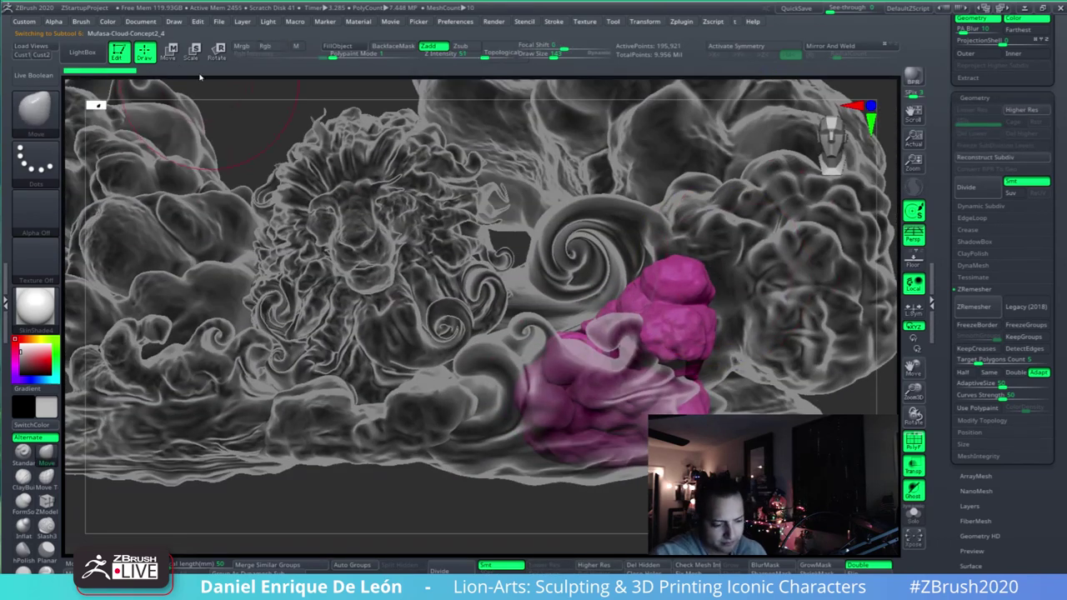
left_click(173, 55)
left_click(698, 335)
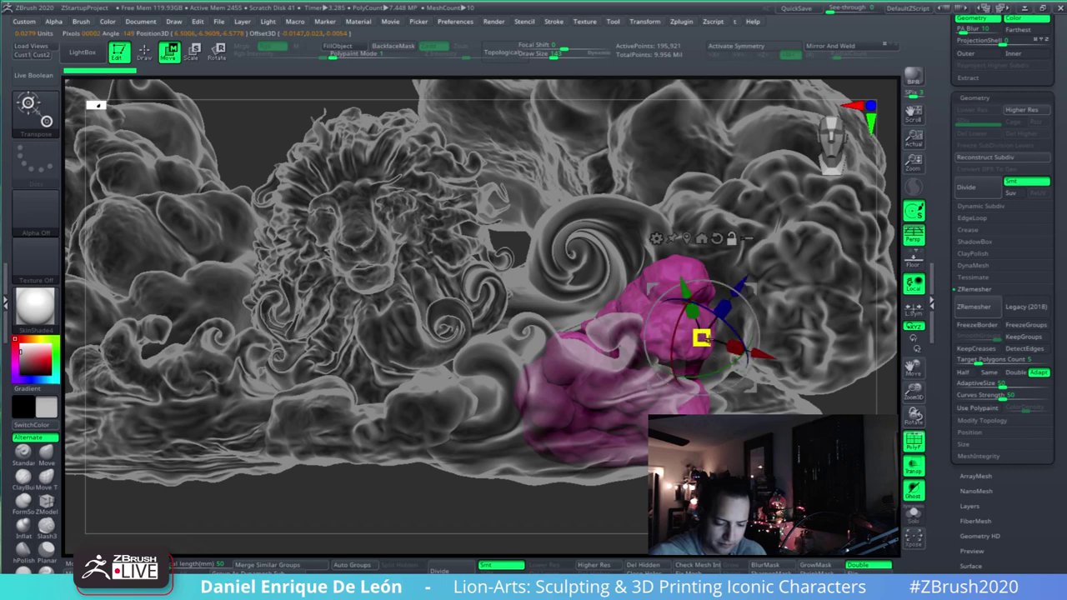
left_click_drag(700, 337, 786, 296)
key("q")
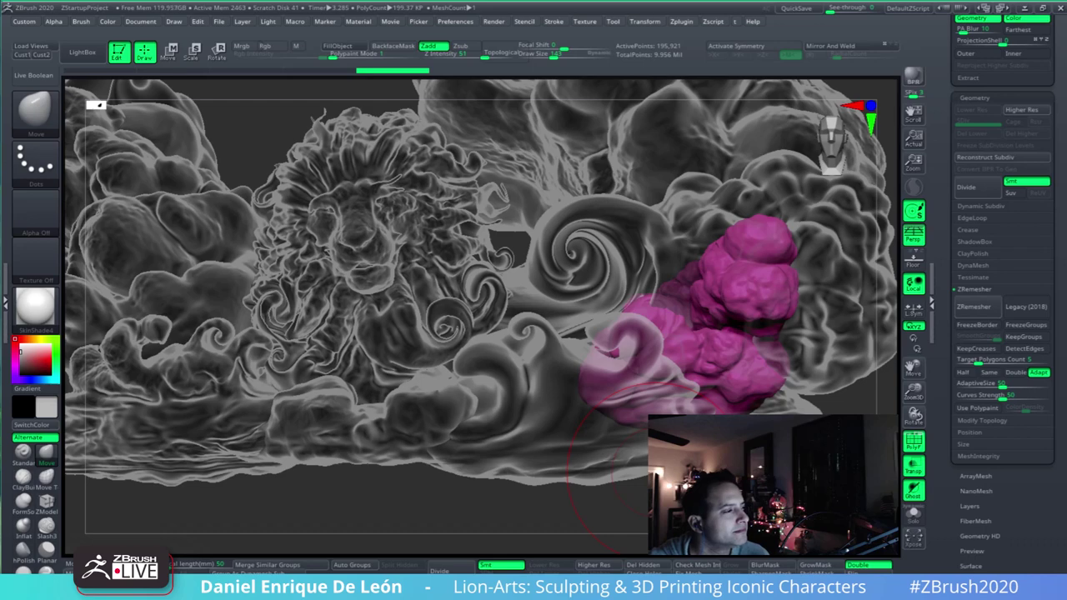
- Reshape the small cloud pile's lower lobes around the wave-like piece with the Move brush
left_click_drag(677, 472, 685, 546)
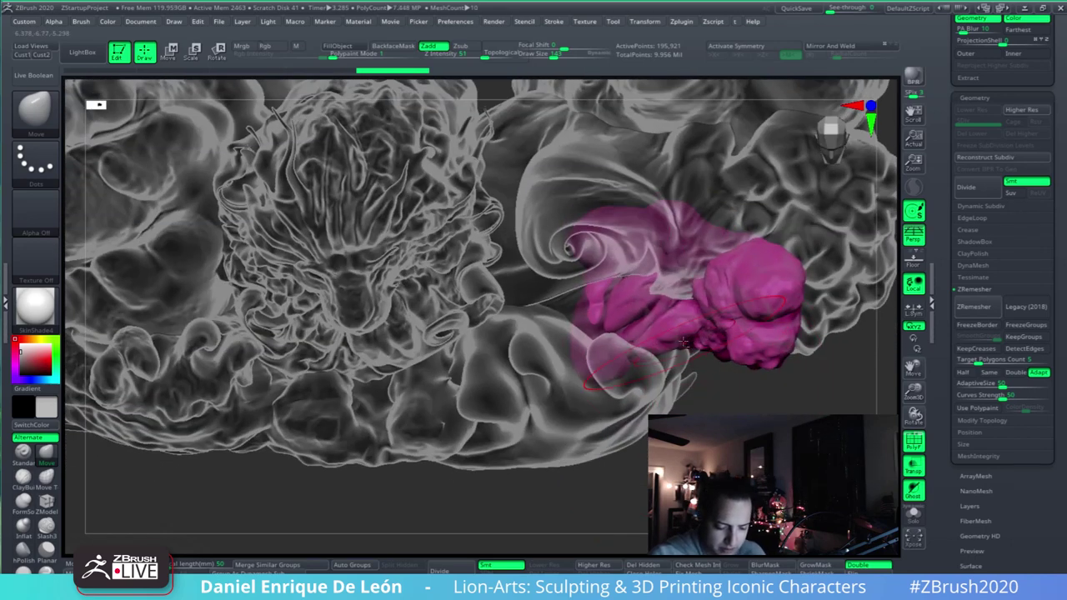
mouse_move(673, 304)
right_mouse_down()
mouse_move(688, 310)
mouse_move(707, 363)
right_mouse_up()
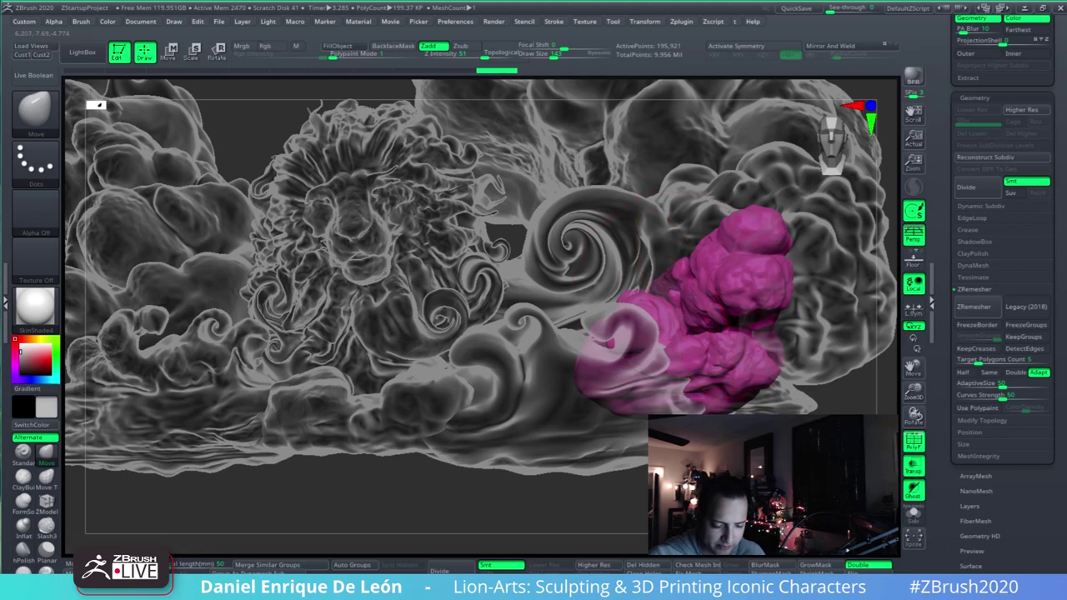
right_click_drag(716, 350, 721, 413)
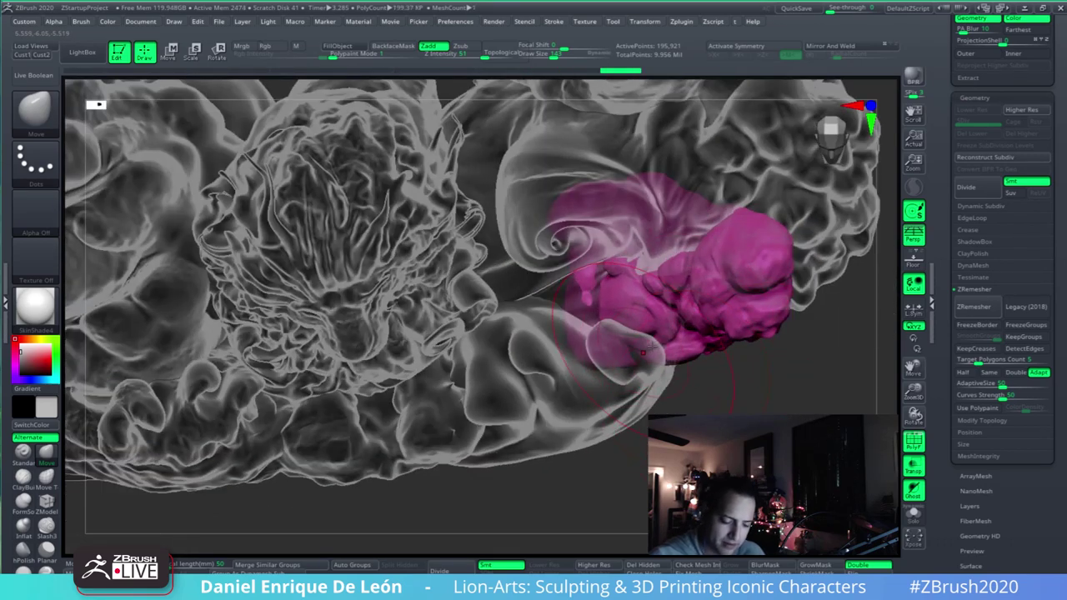
mouse_move(680, 384)
right_mouse_down()
mouse_move(620, 356)
mouse_move(661, 326)
mouse_move(646, 315)
mouse_move(671, 324)
right_mouse_up()
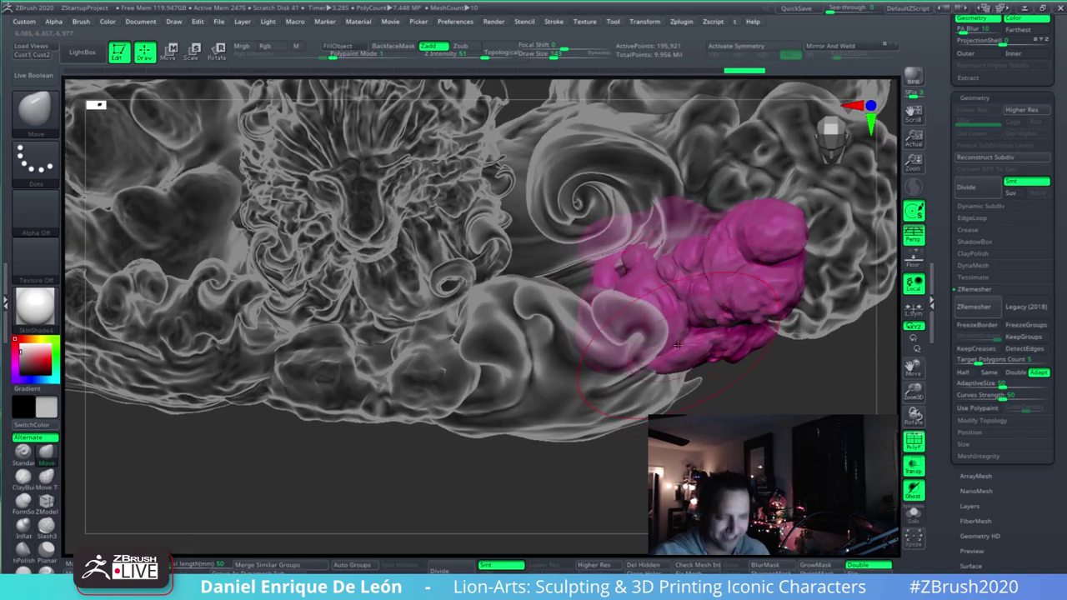
mouse_move(676, 349)
right_mouse_down()
mouse_move(740, 358)
mouse_move(751, 310)
right_mouse_up()
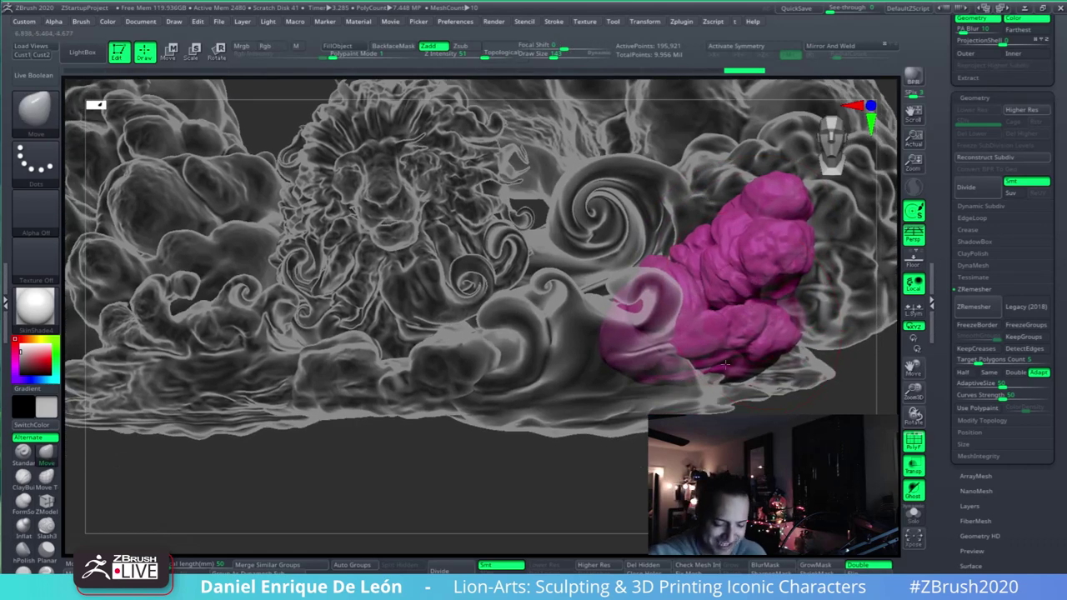
left_click_drag(725, 364, 734, 375)
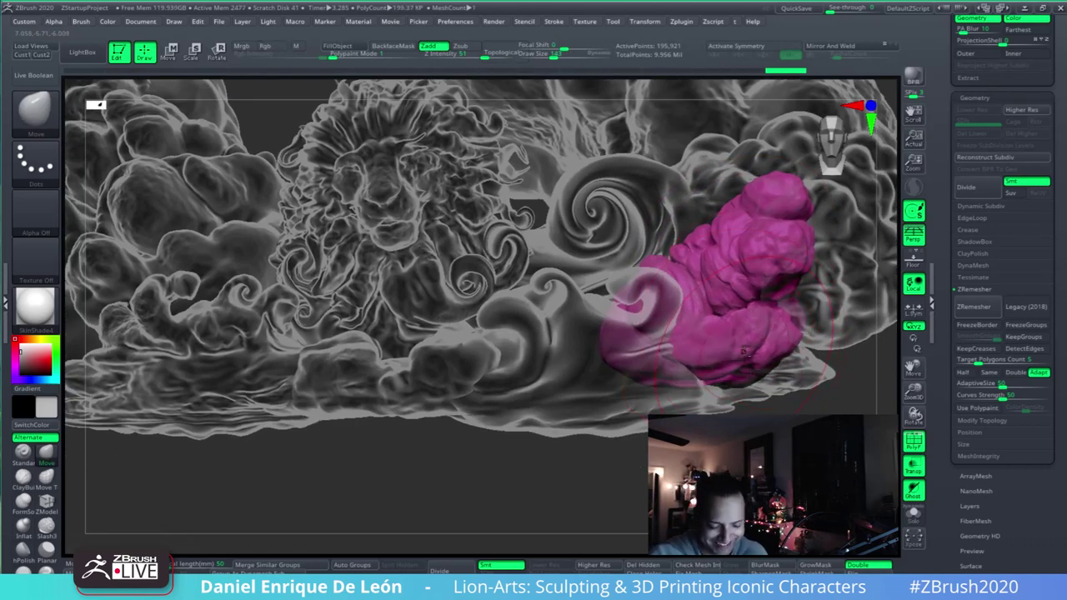
right_click_drag(718, 355, 756, 309)
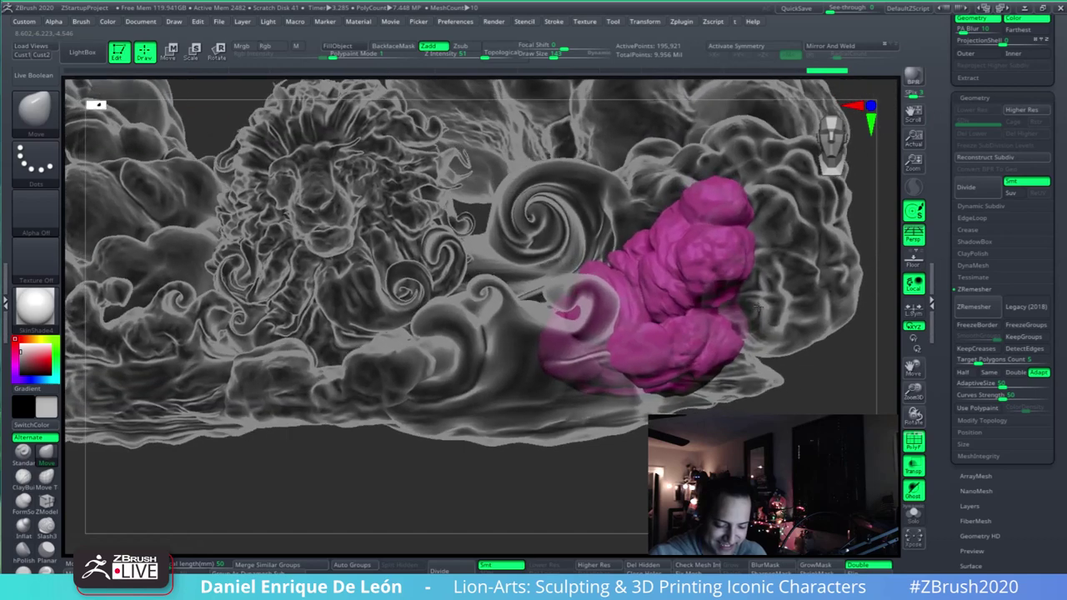
mouse_move(722, 346)
left_mouse_down()
mouse_move(731, 343)
mouse_move(708, 353)
mouse_move(712, 345)
left_mouse_up()
mouse_move(714, 339)
right_mouse_down()
mouse_move(654, 309)
mouse_move(707, 306)
mouse_move(717, 293)
right_mouse_up()
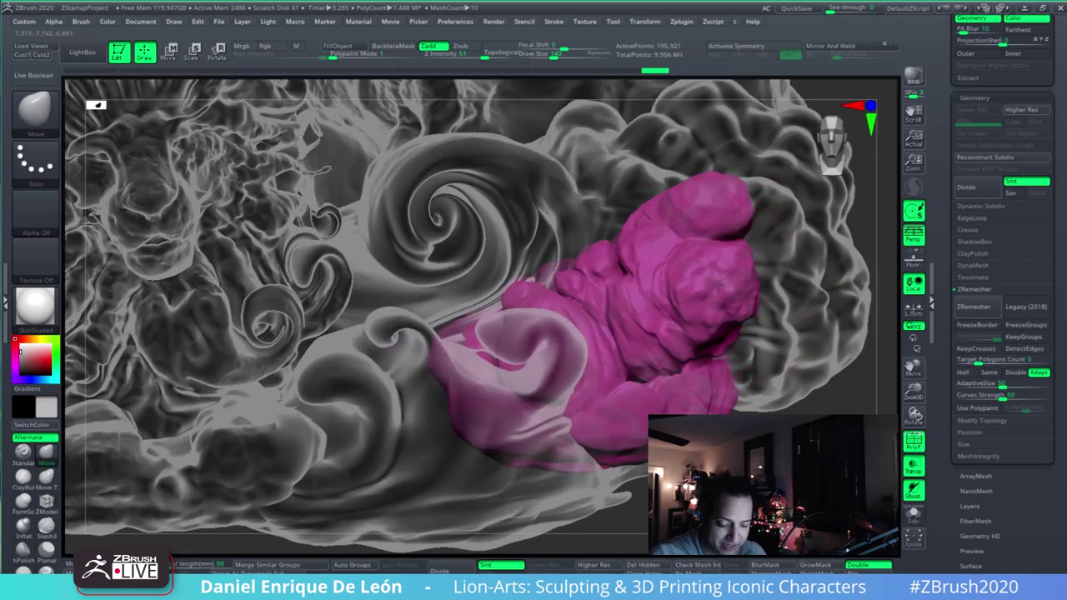
- Try to smooth the creases between the small cloud pile's upper lobes at draw size 62
right_click_drag(653, 254, 642, 217)
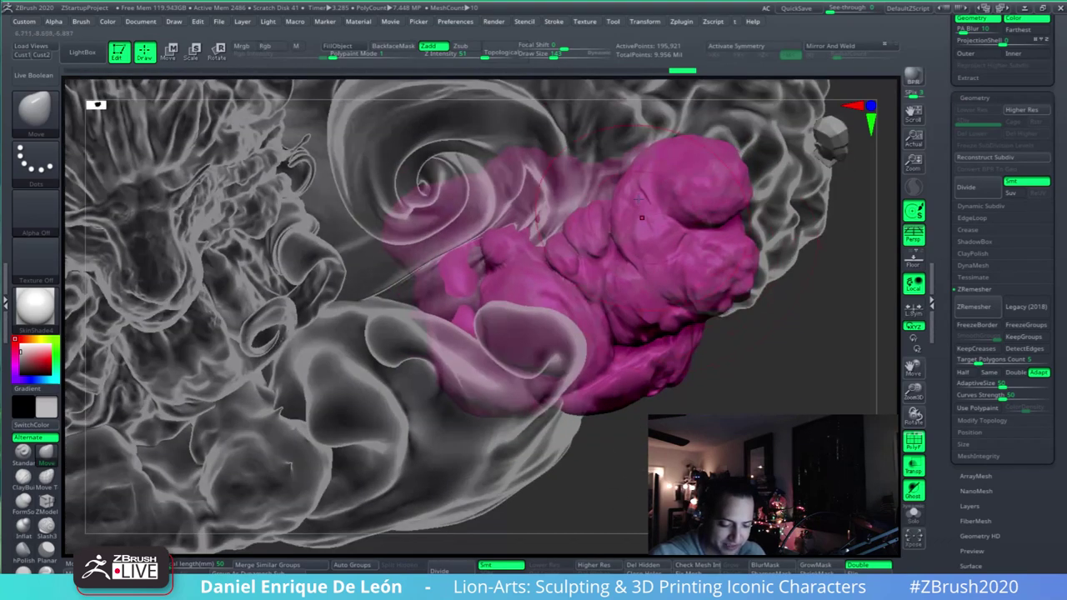
left_click_drag(556, 55, 541, 55)
left_click_drag(664, 261, 651, 298, "shift")
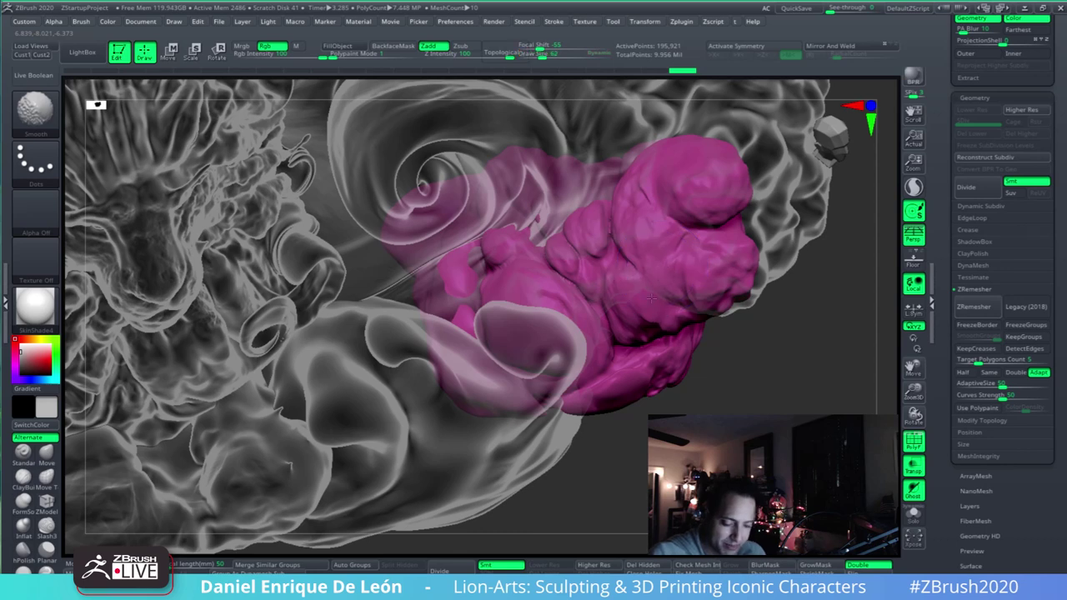
left_click_drag(645, 189, 650, 204, "shift")
right_click_drag(658, 255, 646, 286)
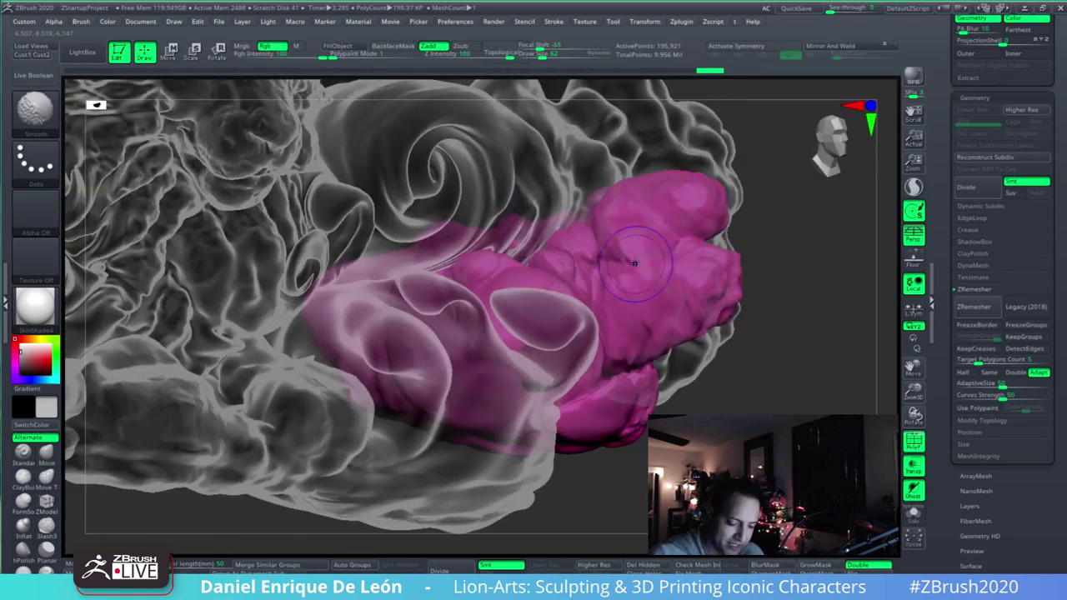
left_click_drag(640, 258, 635, 263, "shift")
right_click_drag(635, 262, 690, 237)
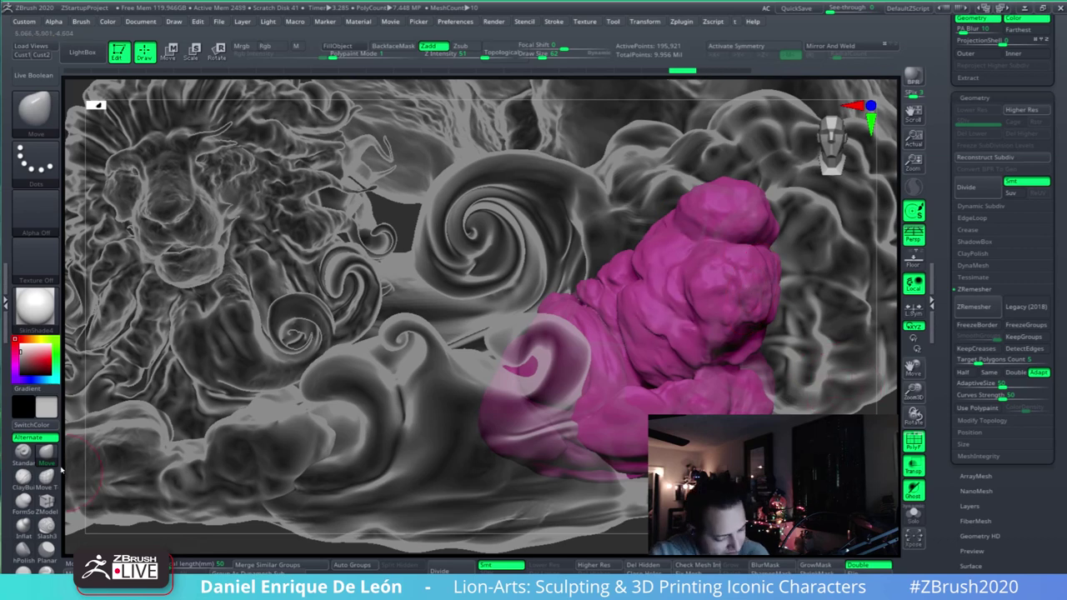
- Switch to the Standard brush and smooth the small cloud pile's upper and middle lobes at draw size 94
left_click(22, 450)
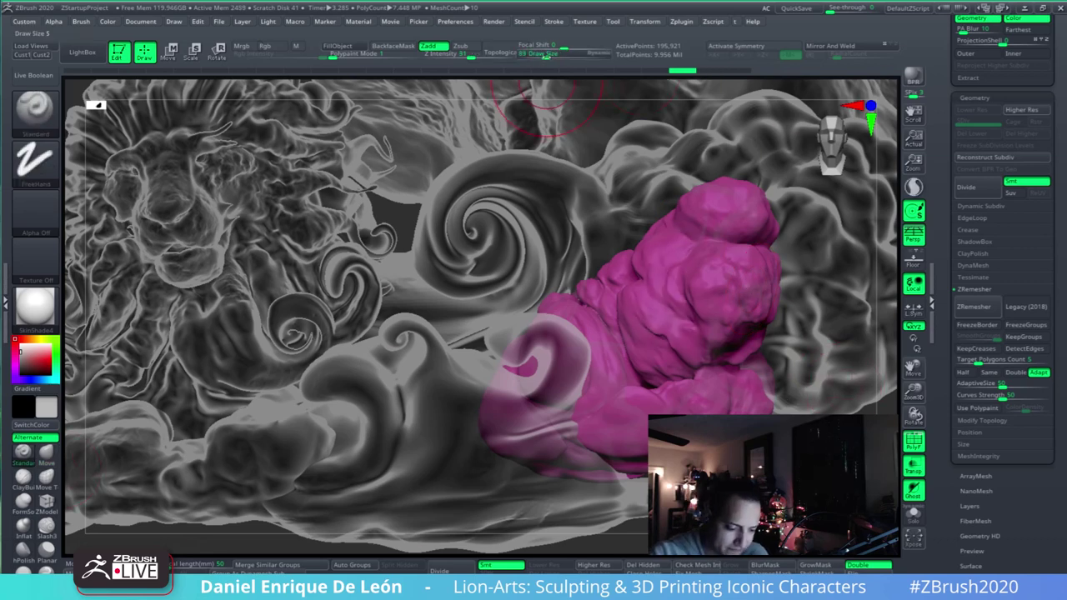
right_click_drag(713, 208, 659, 331)
left_click_drag(642, 287, 621, 325, "shift")
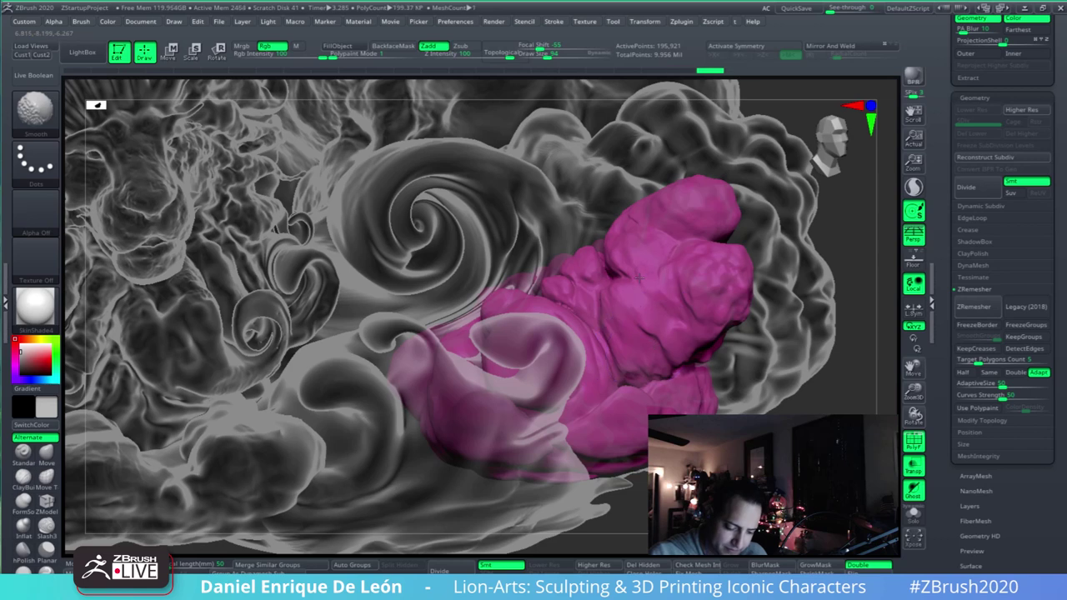
mouse_move(645, 262)
left_mouse_down("shift")
mouse_move(645, 305)
mouse_move(650, 243)
left_mouse_up("shift")
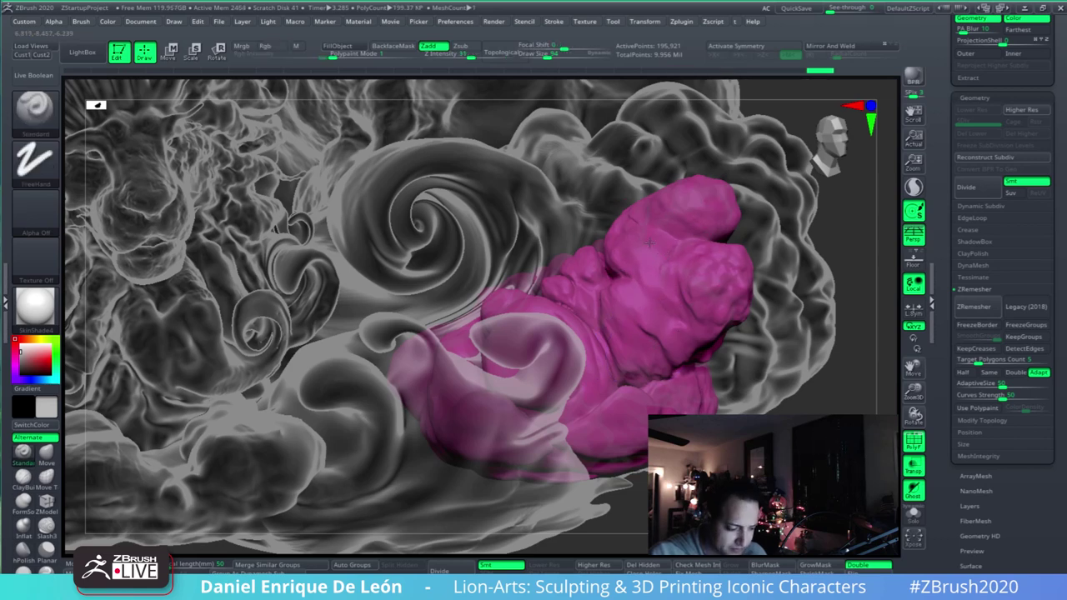
- Set the Standard brush's stroke to Spray and build up volume on the small cloud pile's middle lobe
left_click(35, 158)
left_click(296, 176)
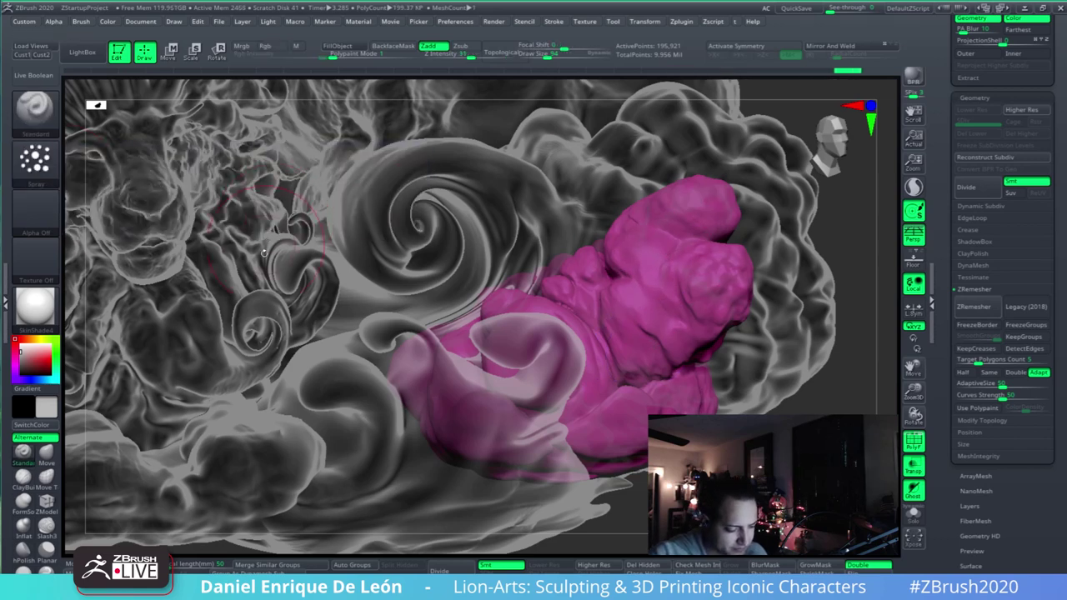
left_click_drag(550, 57, 553, 58)
left_click_drag(650, 321, 644, 311)
left_click_drag(551, 56, 555, 57)
left_click_drag(636, 325, 663, 330)
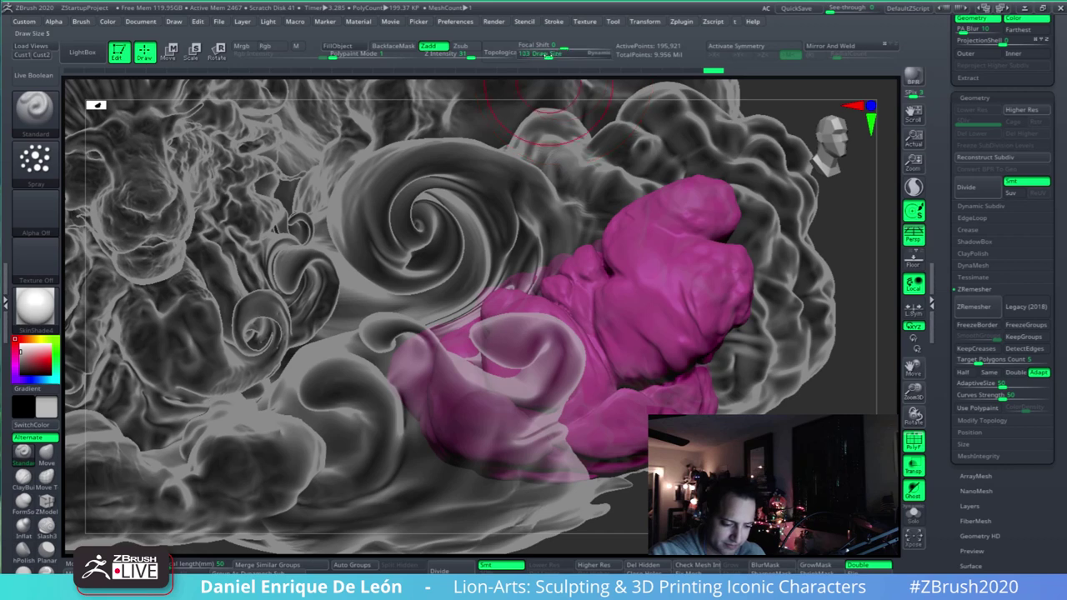
- Round out the middle lobe with the Standard brush at draw size 81 and smooth its front surface
left_click_drag(650, 336, 631, 352)
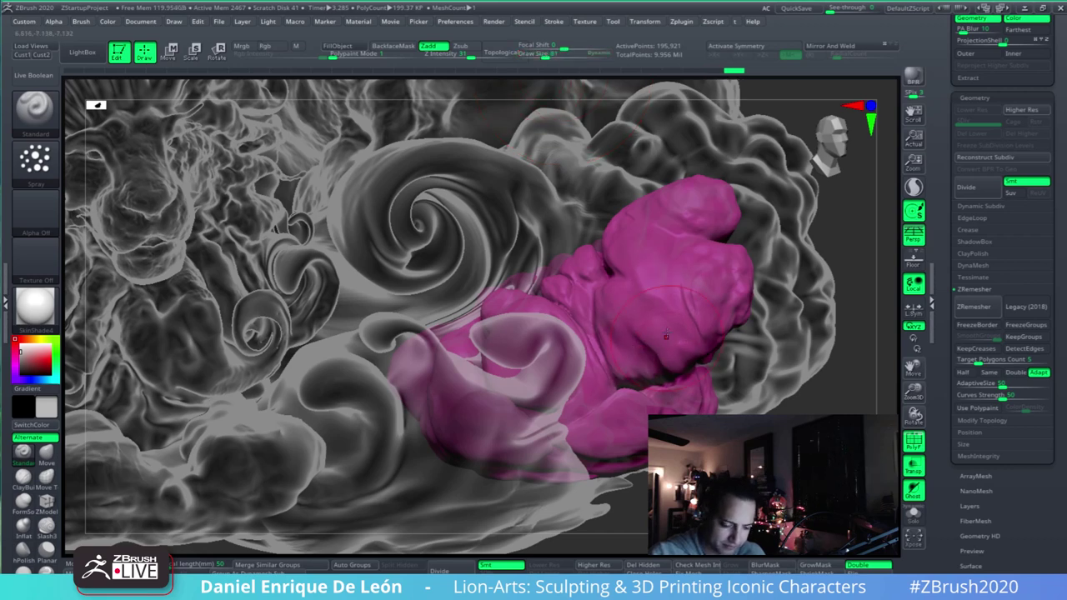
left_click_drag(663, 292, 695, 284)
mouse_move(863, 350)
left_mouse_down()
mouse_move(821, 373)
mouse_move(752, 385)
left_mouse_up()
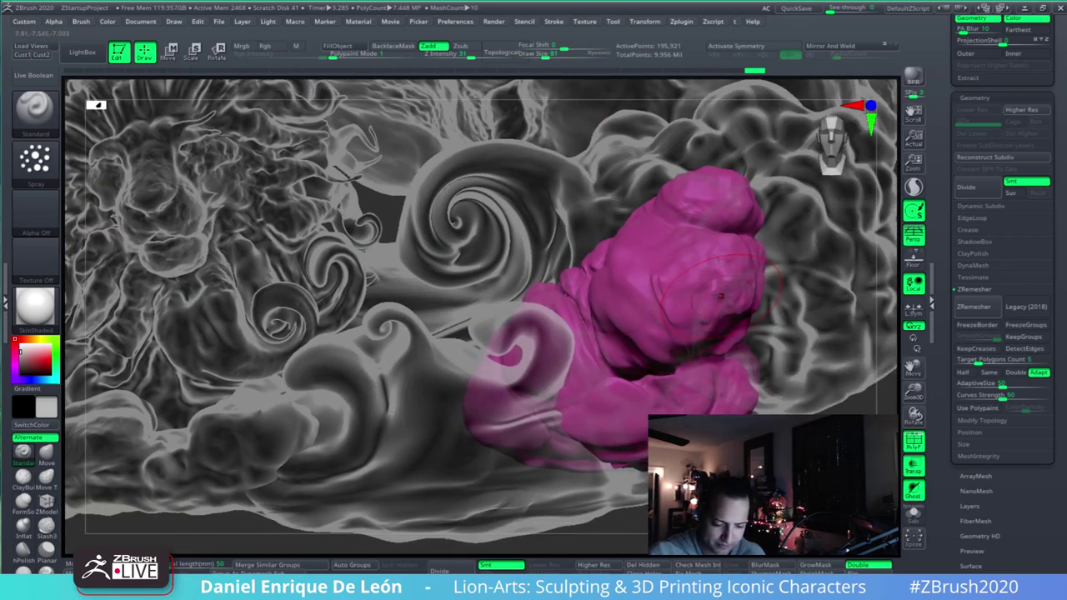
left_click_drag(700, 265, 666, 292, "shift")
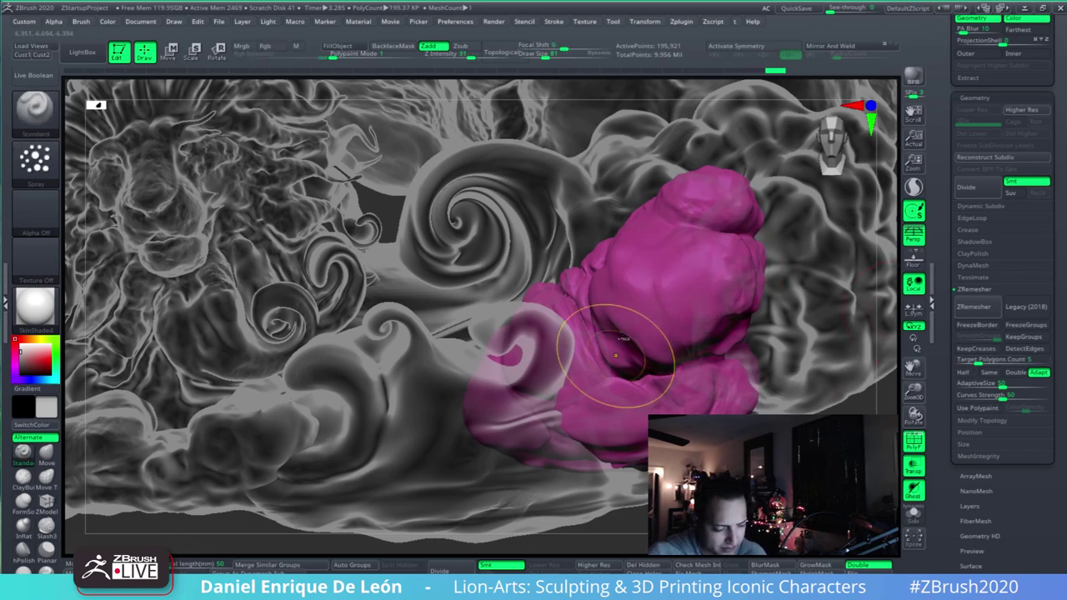
- Mask the front surface of the small cloud pile's middle lobe with the MaskPen brush
mouse_move(714, 286)
left_mouse_down("ctrl")
mouse_move(667, 275)
mouse_move(638, 292)
left_mouse_up("ctrl")
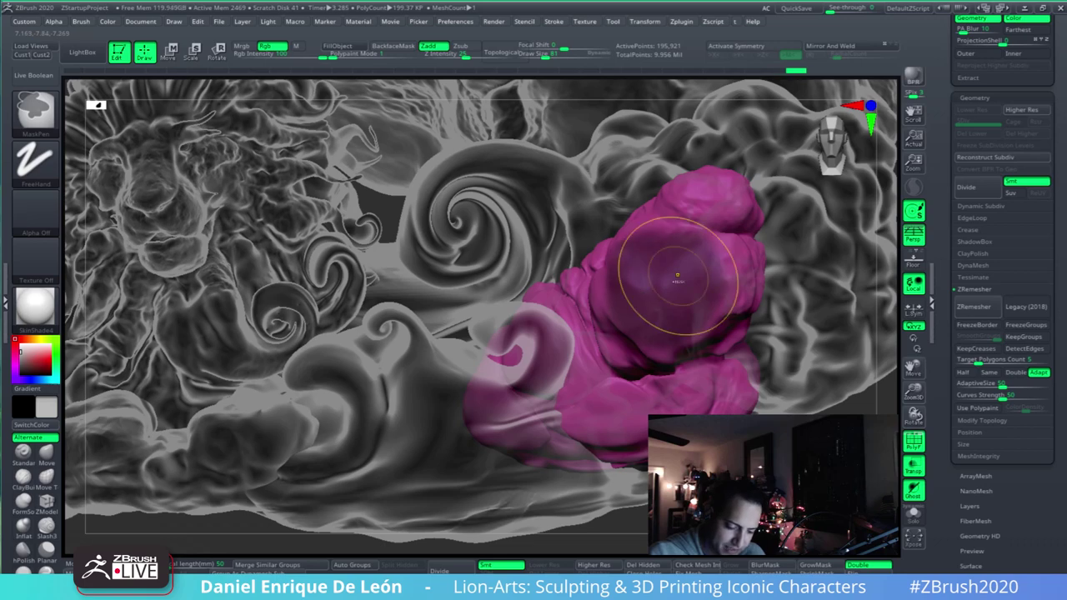
right_click_drag(677, 277, 636, 270)
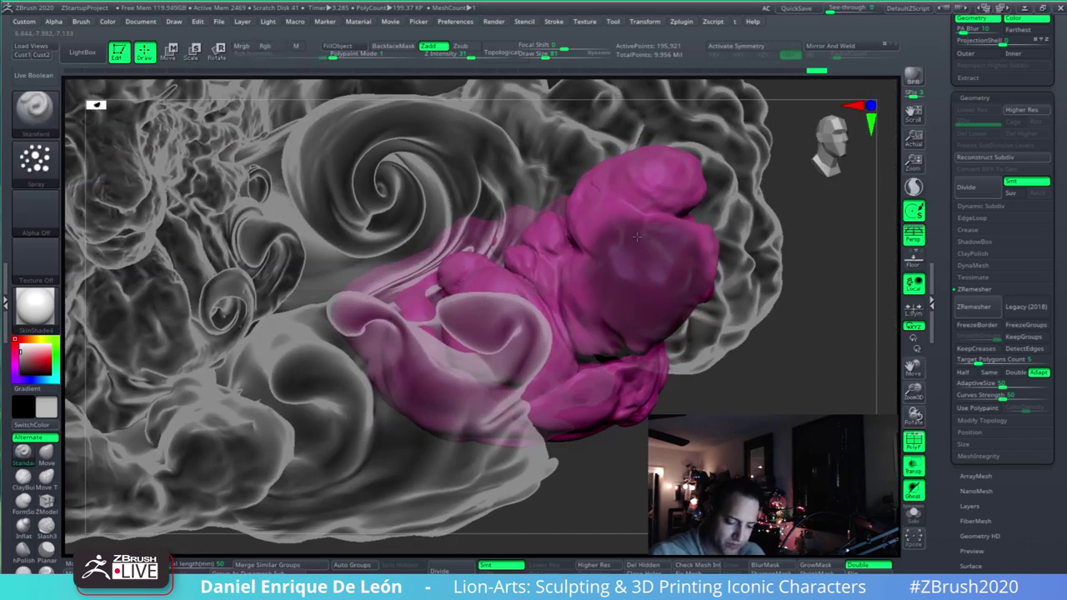
right_click_drag(656, 305, 710, 285)
left_click(871, 384, "ctrl")
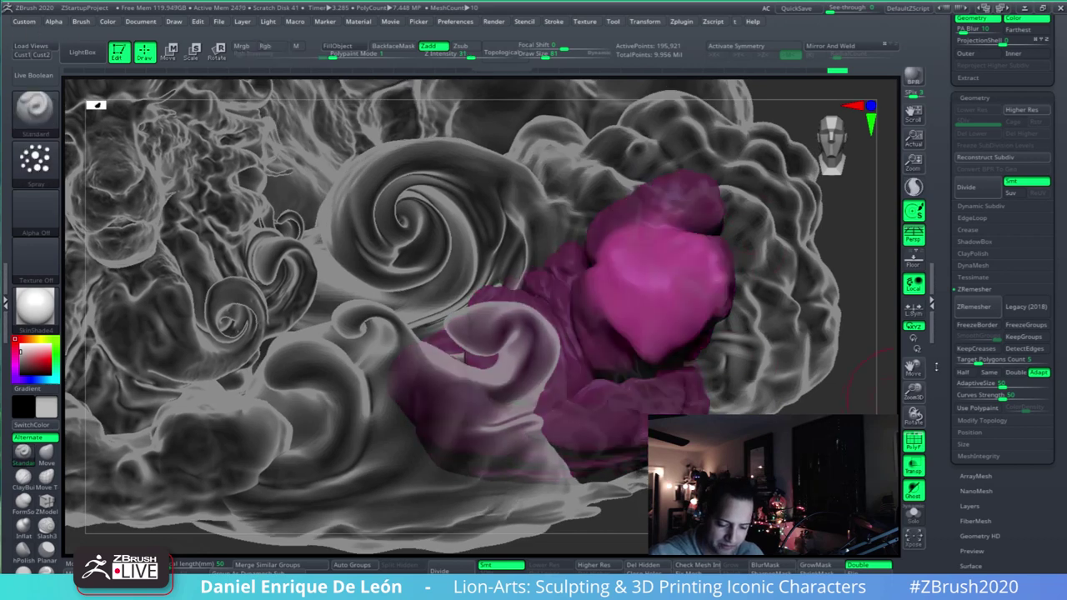
key("ctrl+i")
- Quick-save the project and turn on surface noise for the small cloud pile
left_click_drag(938, 366, 941, 199)
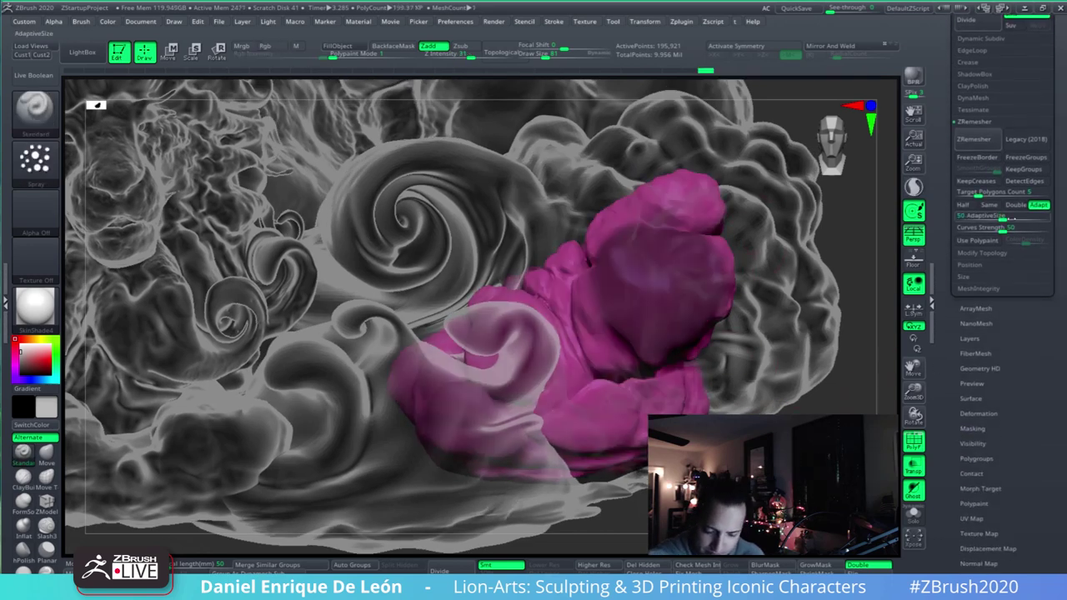
left_click_drag(1028, 351, 1024, 291)
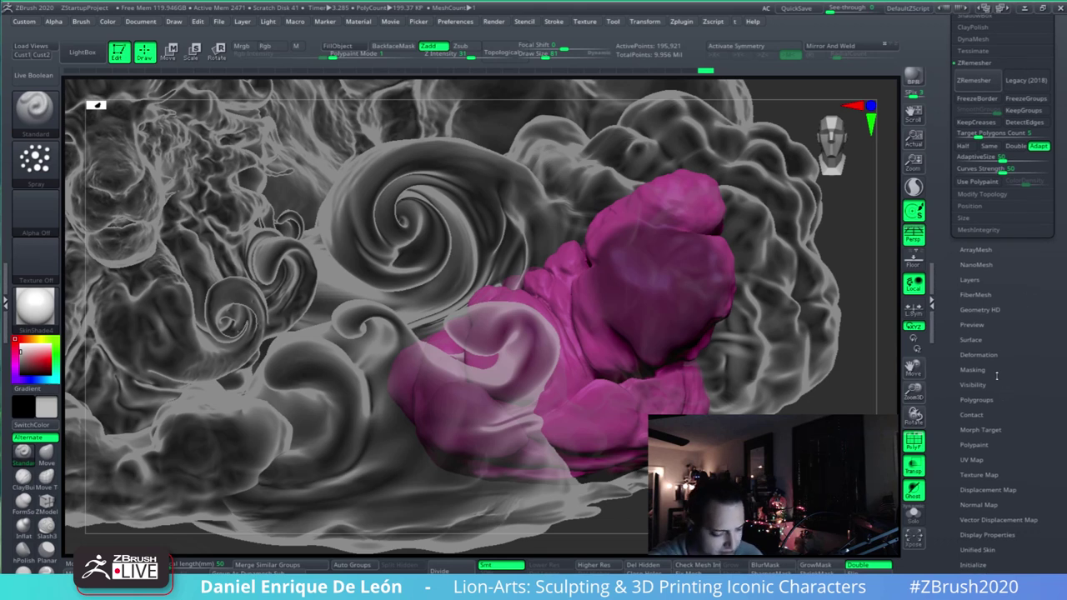
scroll(1005, 333, "up", 1)
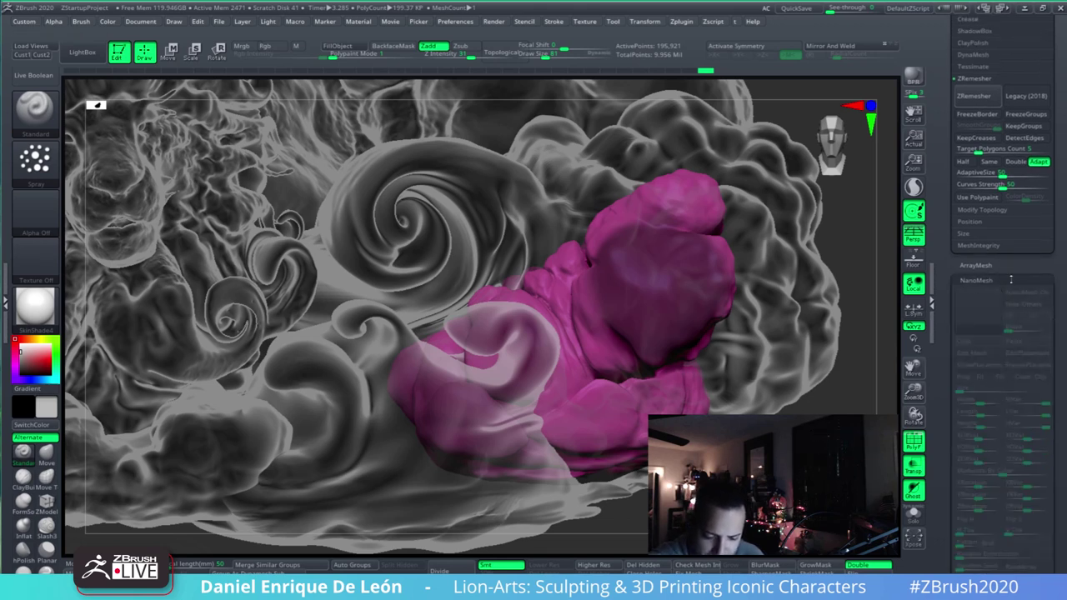
scroll(1018, 265, "down", 3)
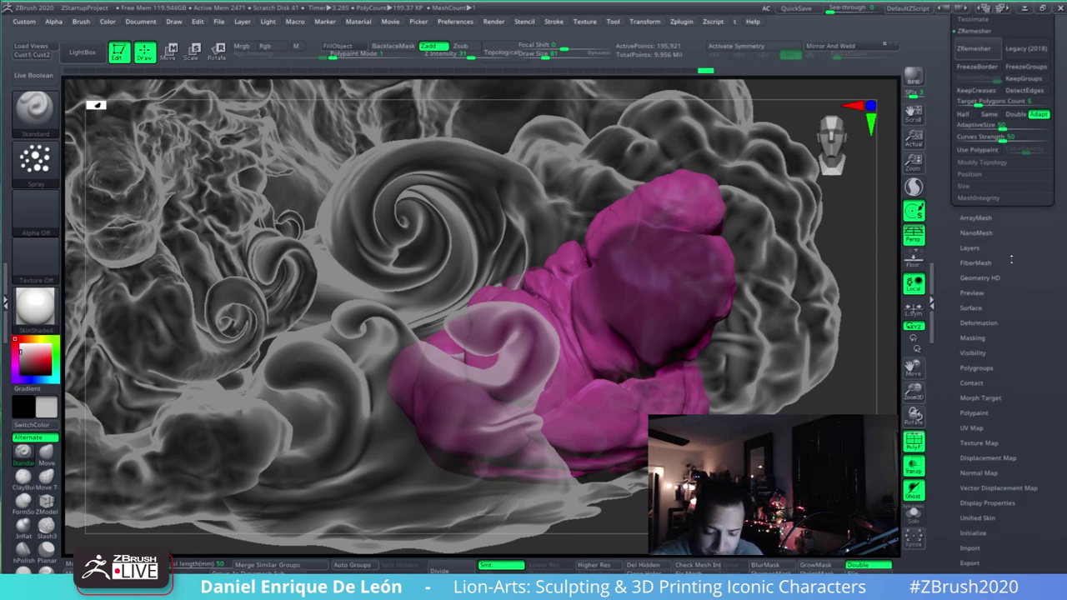
left_click_drag(843, 450, 775, 473, "alt")
left_click_drag(1038, 273, 1033, 309)
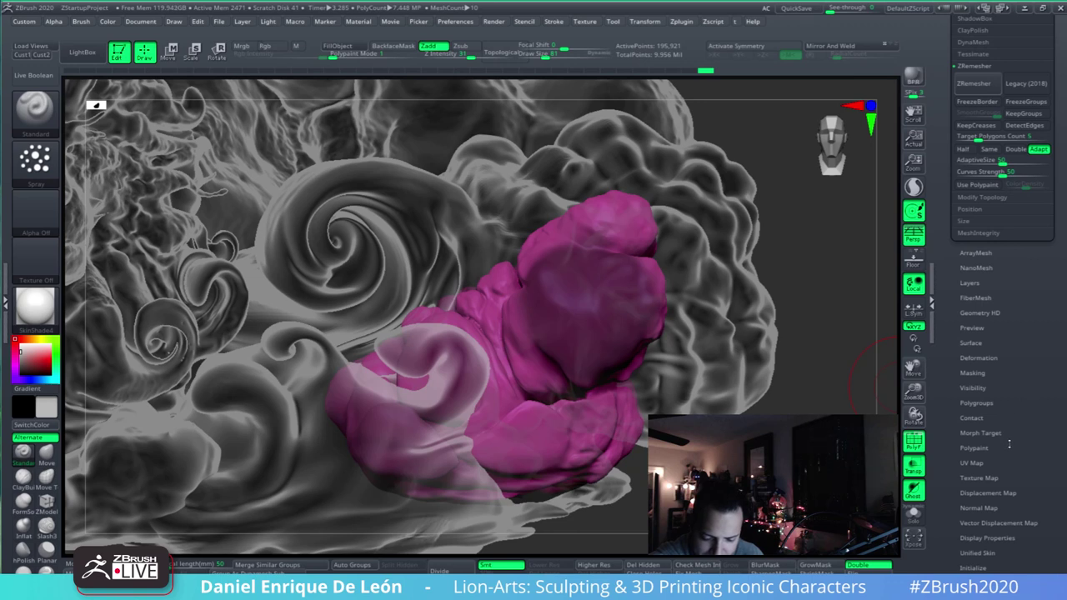
left_click(970, 343)
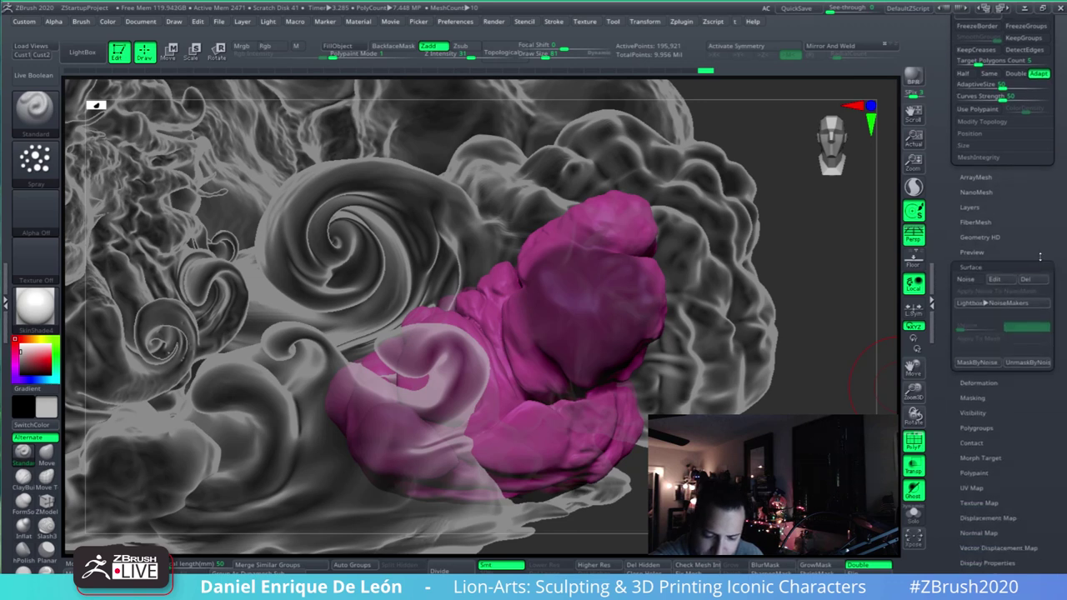
left_click(967, 279)
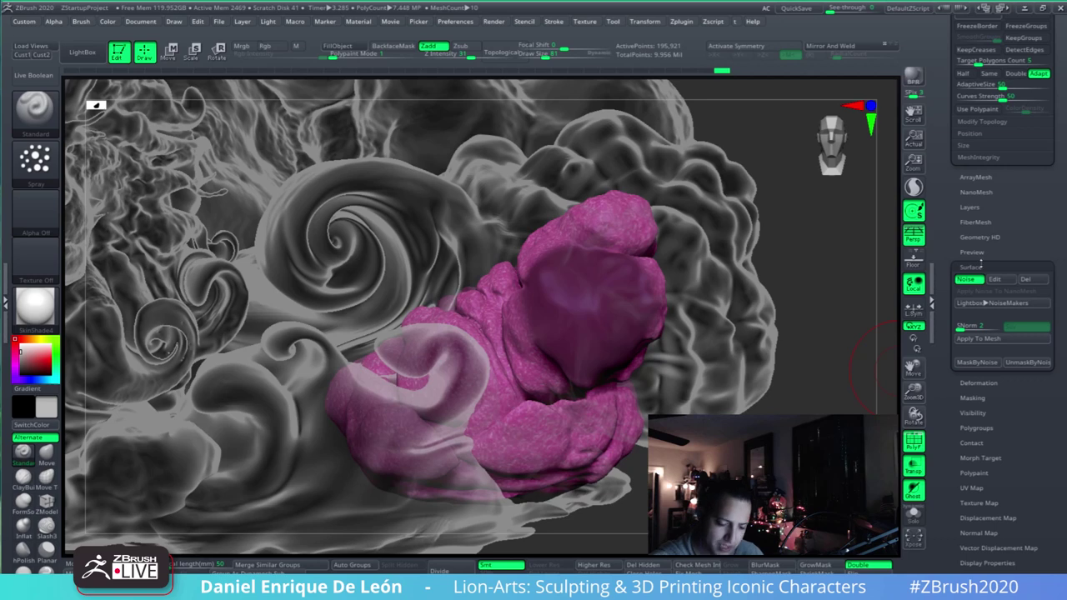
left_click(967, 279)
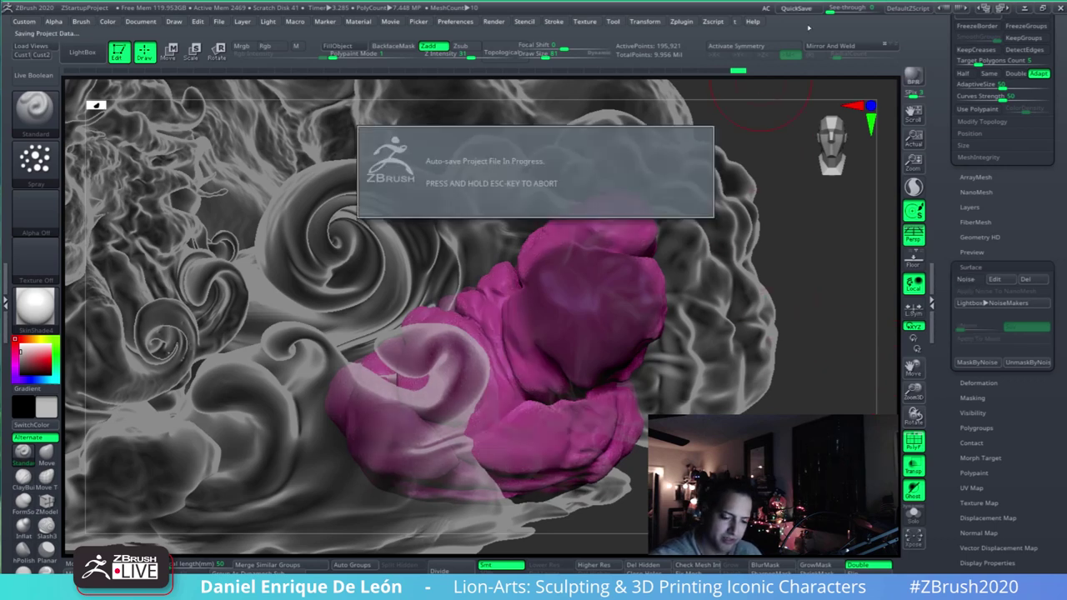
left_click(966, 281)
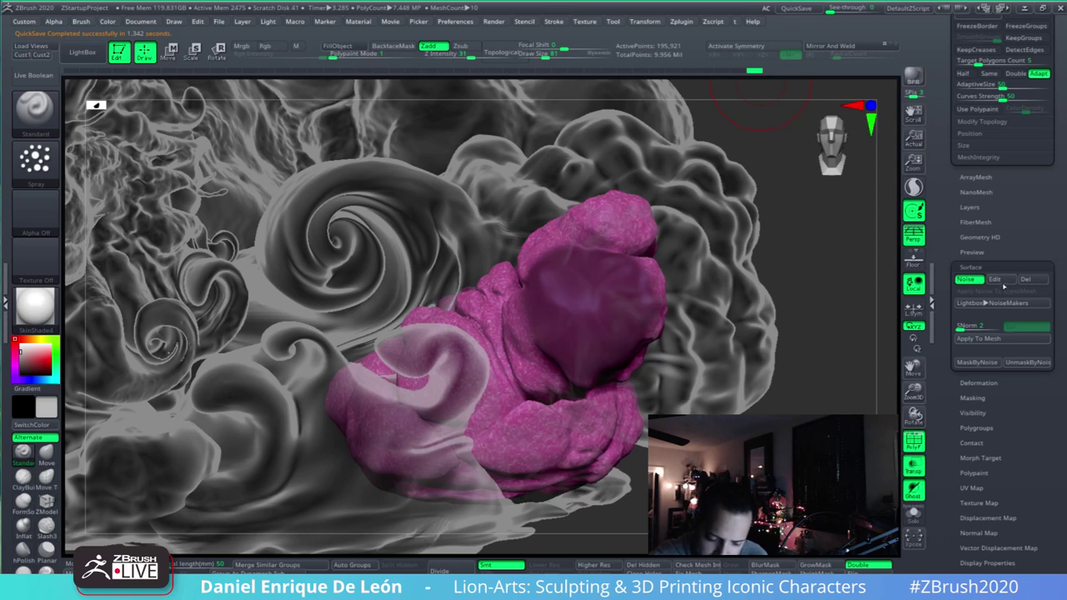
- Preview the noise in NoiseMaker and invert the mask so only the middle lobe stays unmasked
left_click(1000, 282)
left_click_drag(862, 266, 837, 334, "alt")
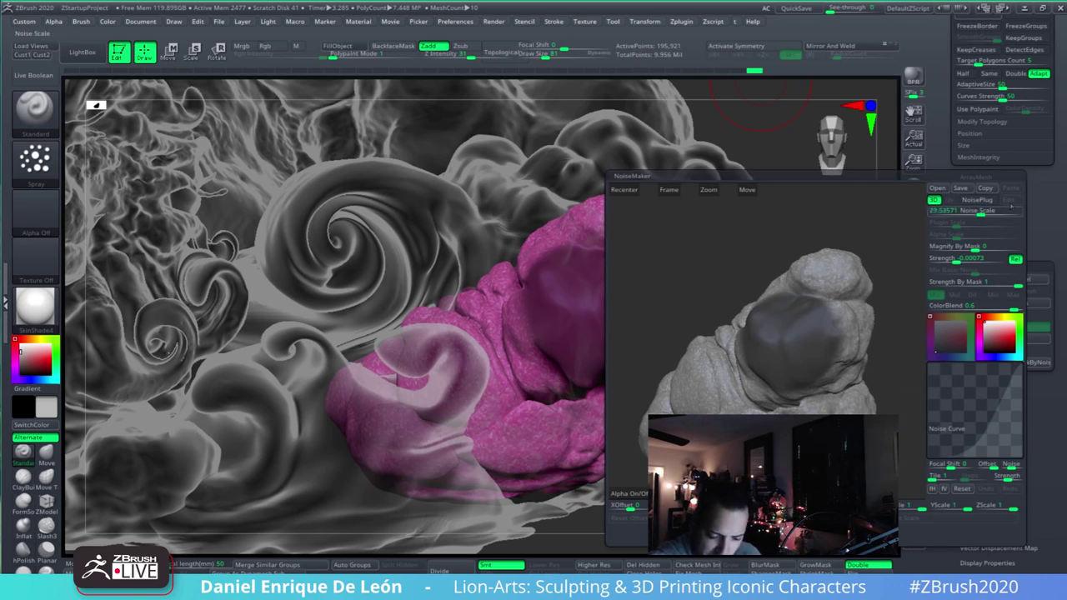
left_click(907, 533)
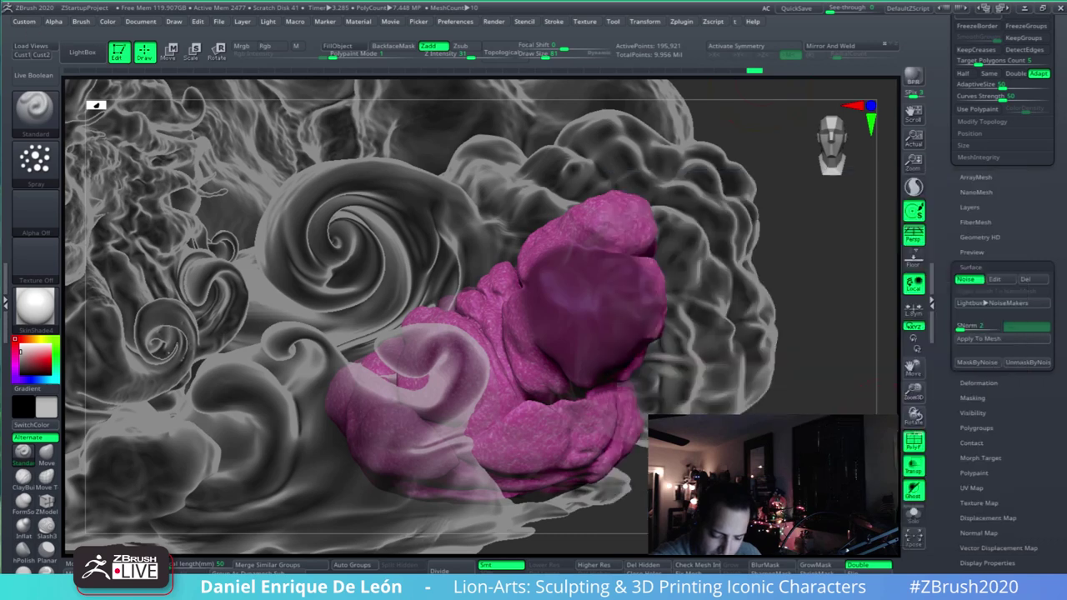
left_click(1030, 278)
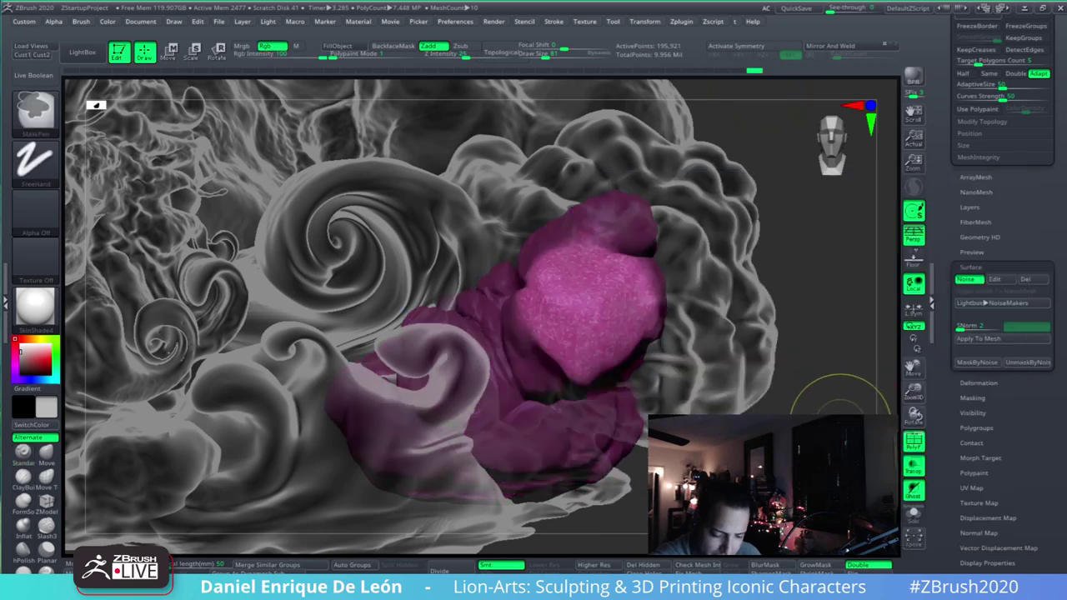
- Set the NoiseMaker noise scale to 60.40698 and the strength to -0.00187 while checking the middle lobe's preview
left_click(997, 280)
left_click_drag(817, 333, 842, 340)
scroll(842, 339, "up", 6)
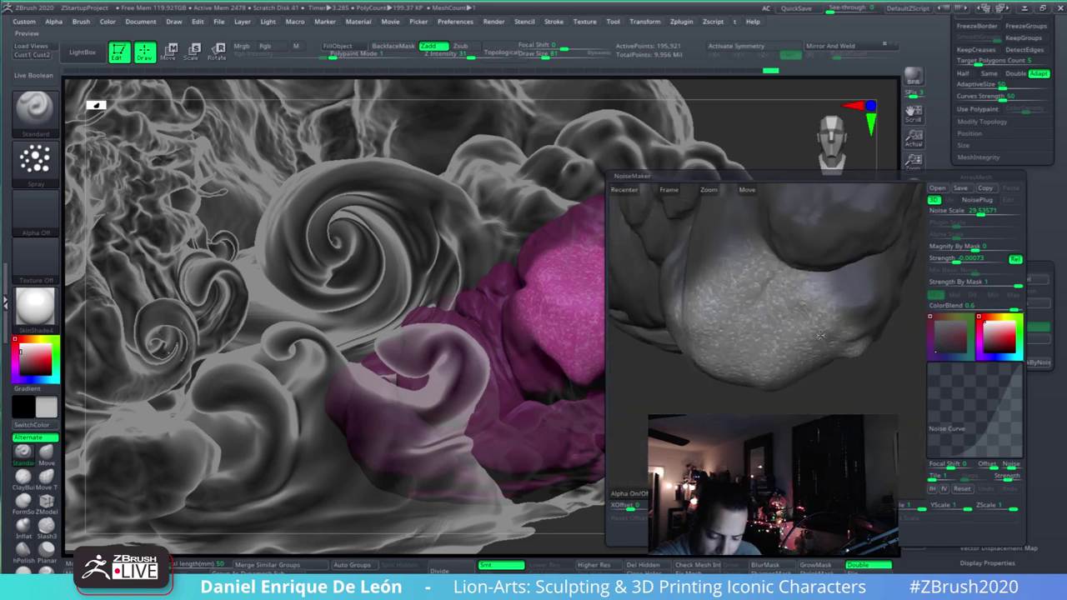
scroll(823, 299, "up", 5)
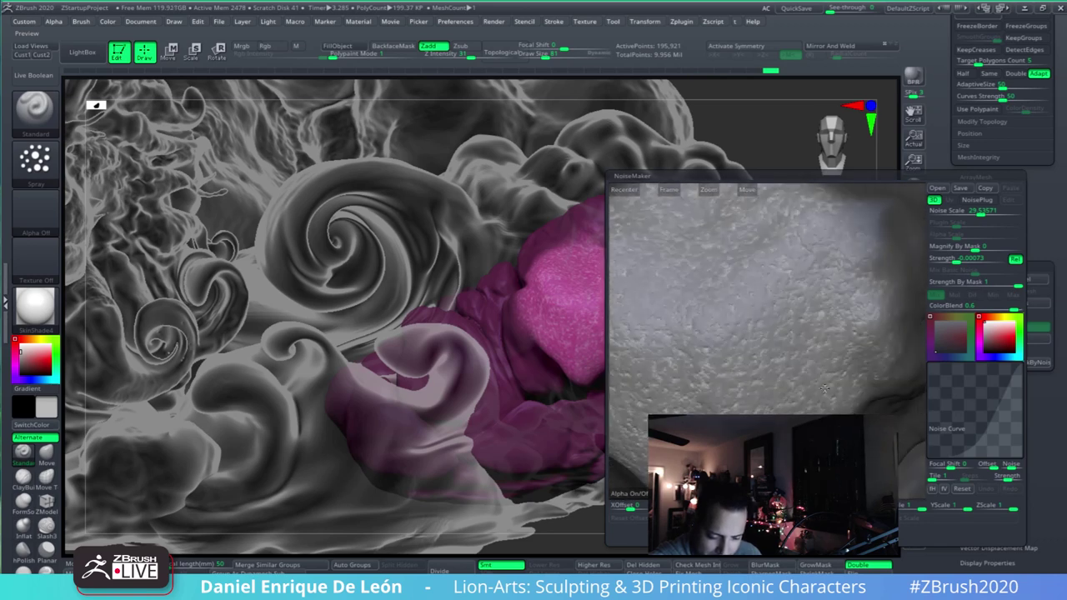
scroll(821, 359, "down", 4)
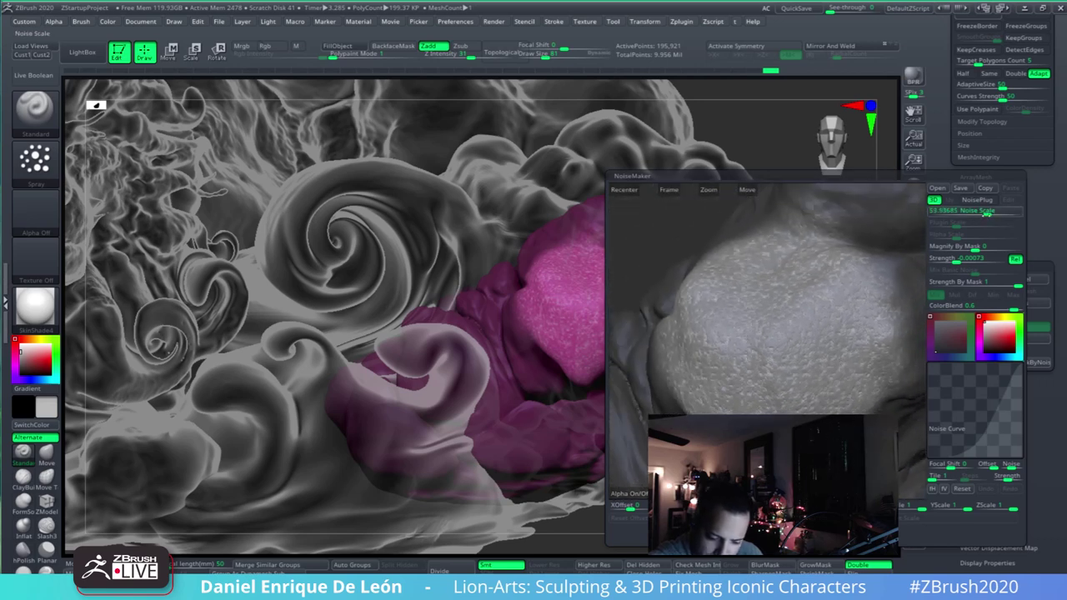
left_click_drag(982, 214, 983, 214)
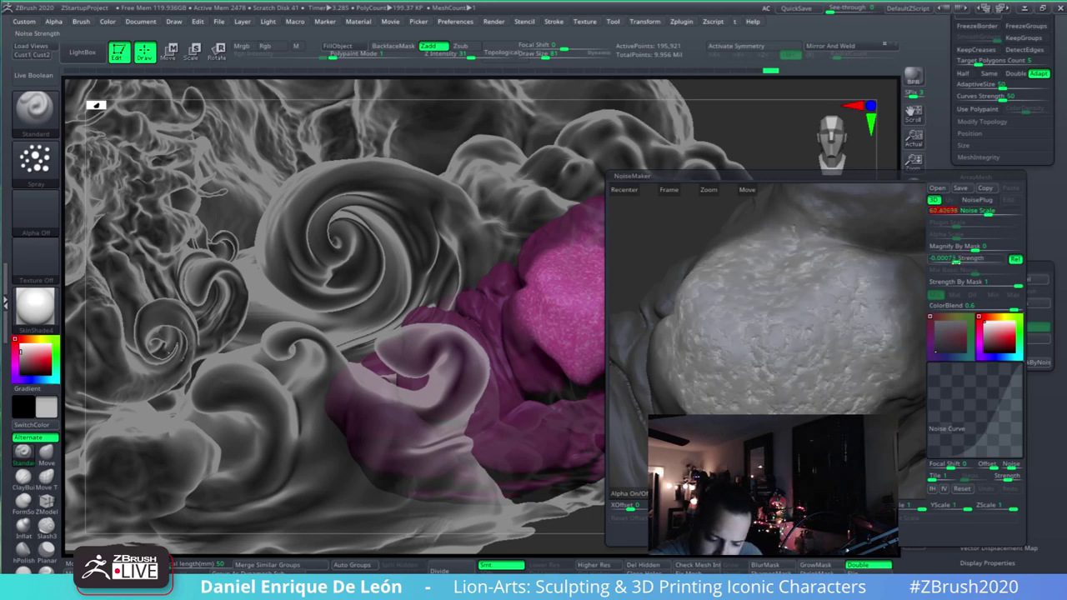
left_click_drag(955, 261, 950, 261)
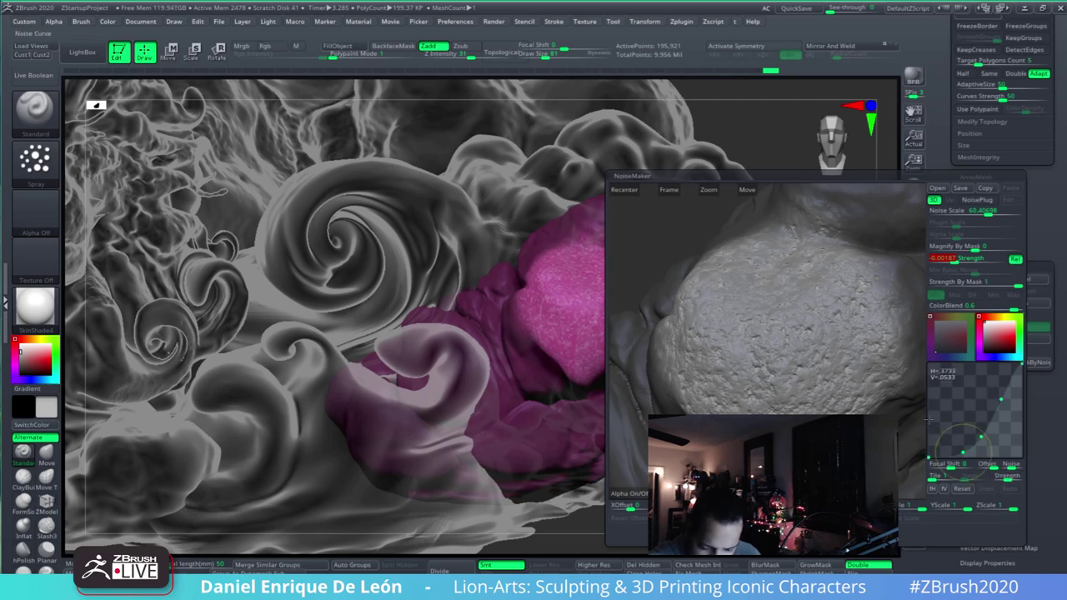
- Enable NoisePlug for the surface noise and choose the Turbulence pattern with its default settings
left_click(981, 201)
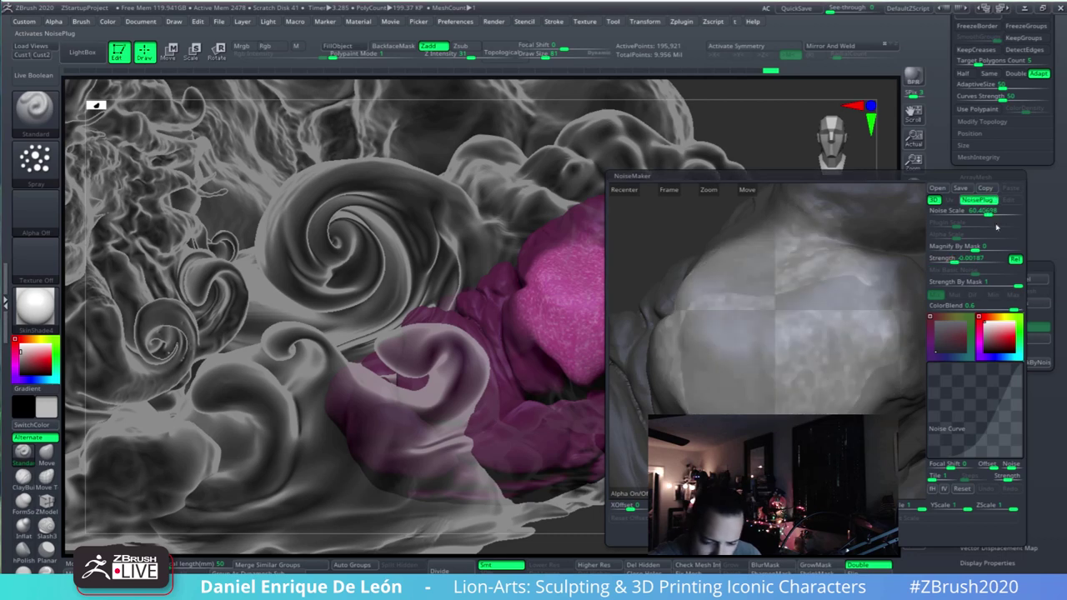
left_click_drag(908, 36, 813, 113)
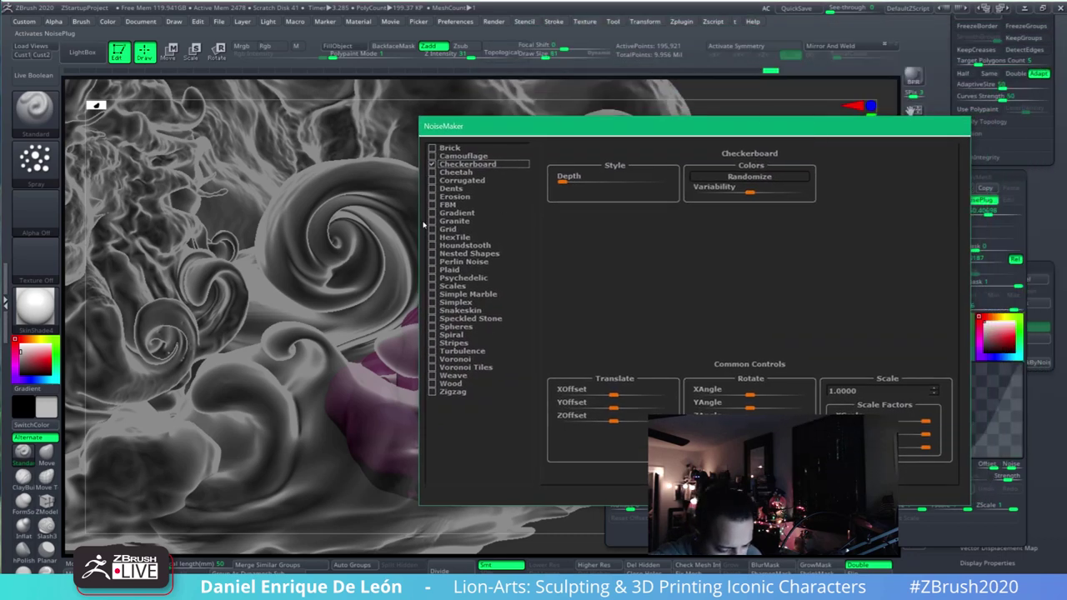
left_click(437, 172)
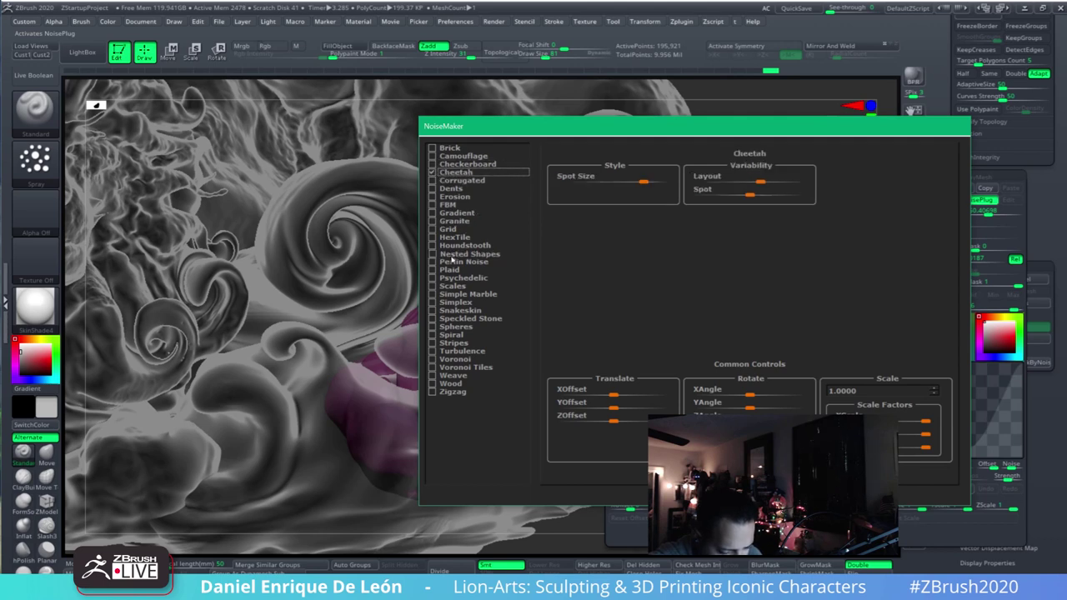
left_click(432, 204)
left_click(433, 197)
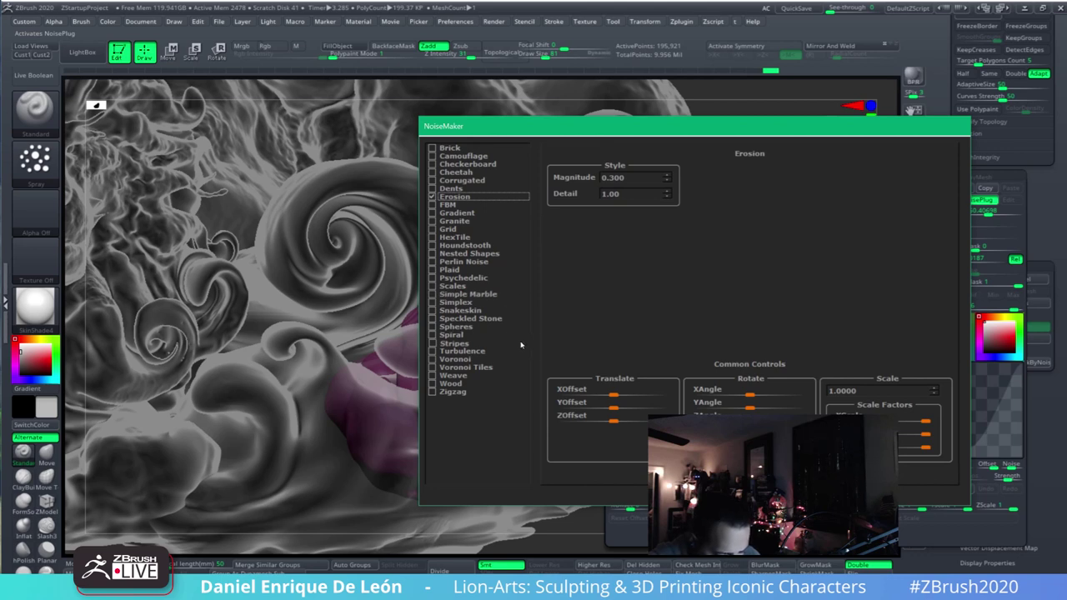
left_click(432, 352)
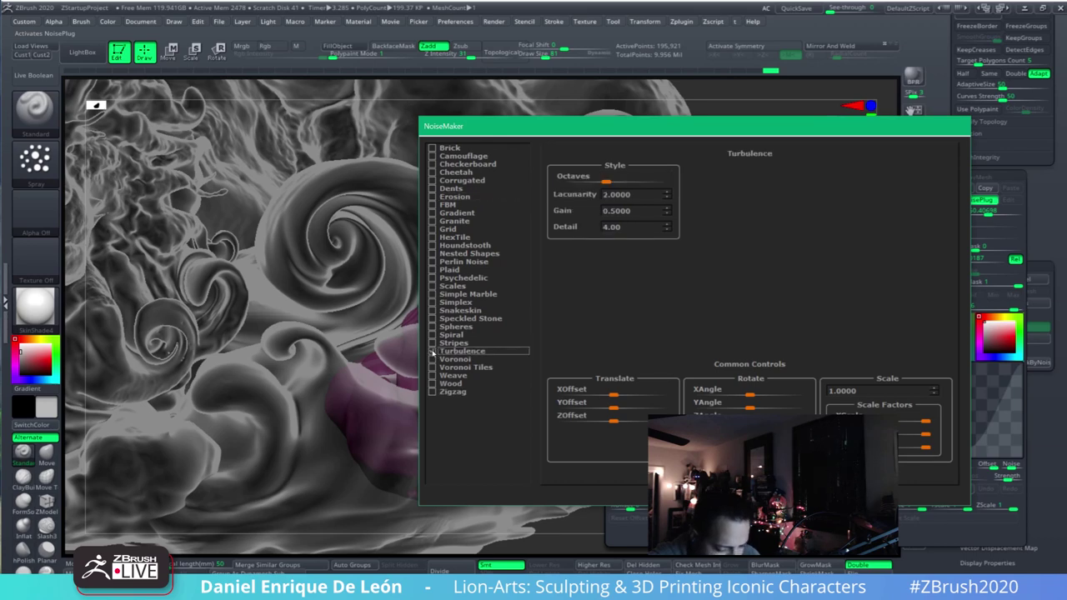
left_click(800, 494)
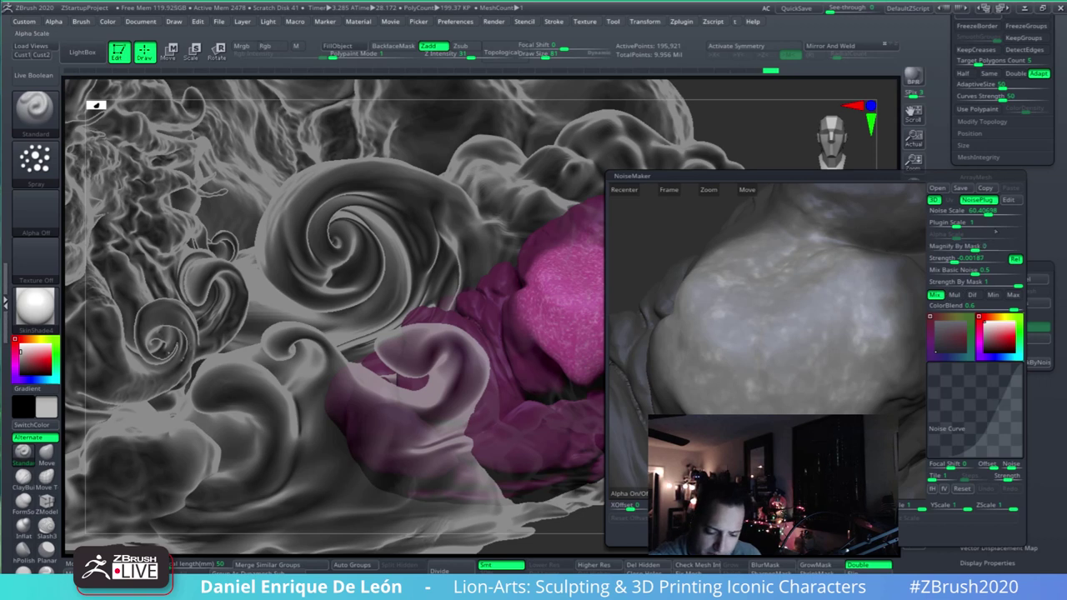
- Set the noise plugin scale to 1.04755 and the strength to -0.0739, and accept the noise settings
left_click_drag(954, 223, 954, 223)
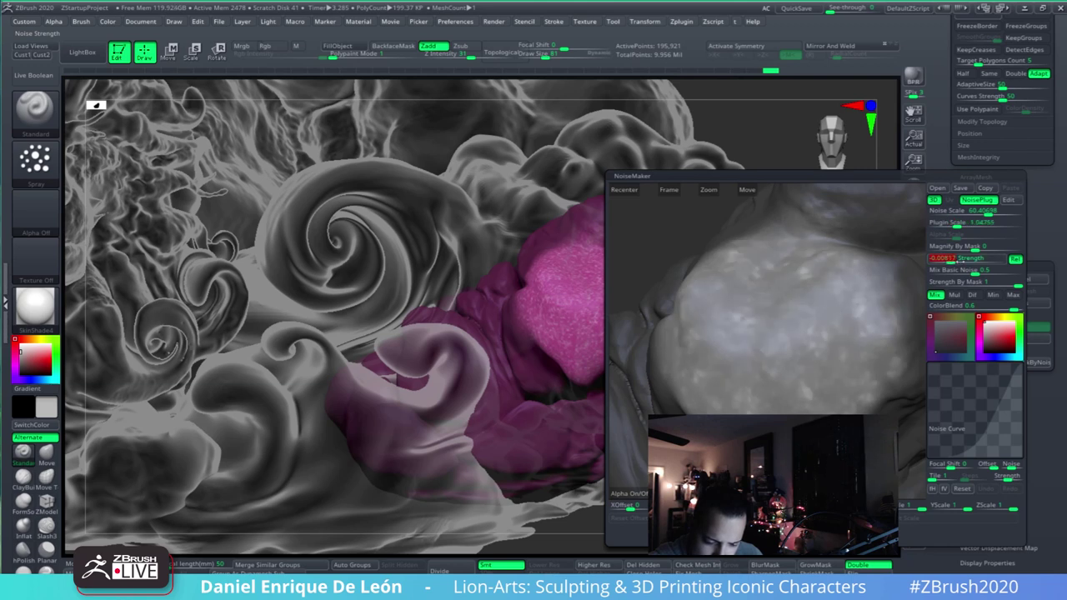
left_click_drag(945, 260, 943, 260)
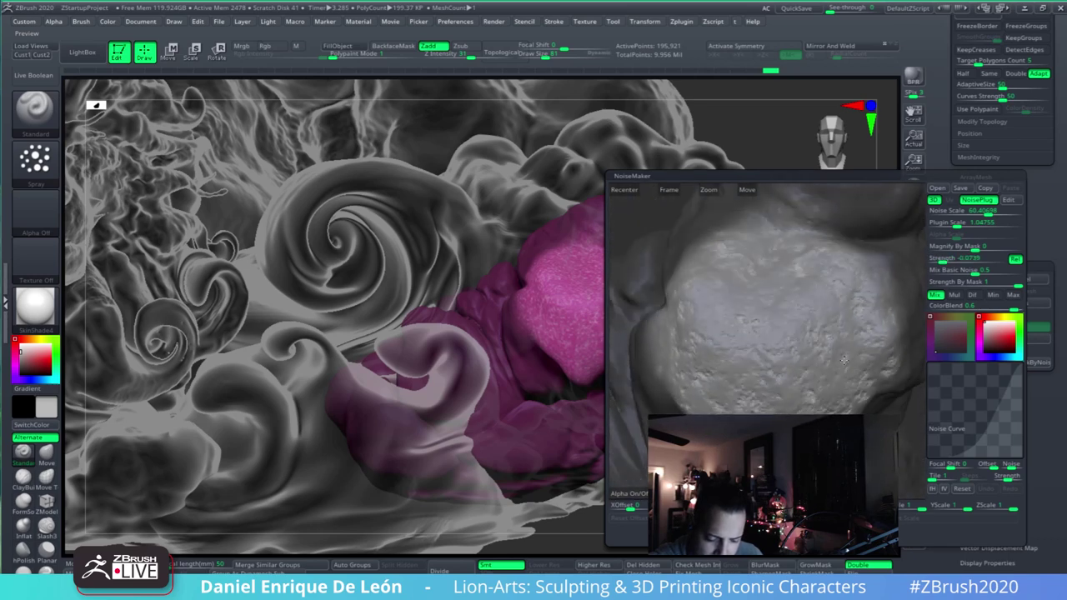
mouse_move(844, 360)
left_mouse_down("alt")
mouse_move(864, 341)
mouse_move(812, 364)
mouse_move(845, 404)
mouse_move(856, 310)
mouse_move(816, 388)
mouse_move(858, 354)
left_mouse_up("alt")
left_click(785, 534)
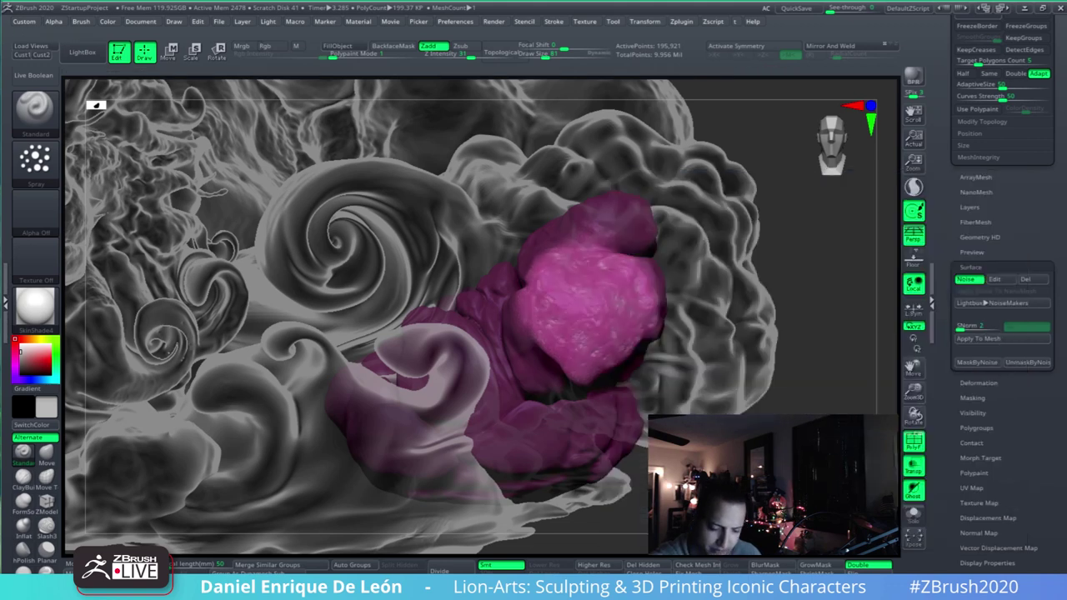
- Apply the noise to the whole small cloud pile's mesh, with the mask cleared and the mesh subdivided to 3.162 million polygons
left_click(986, 339)
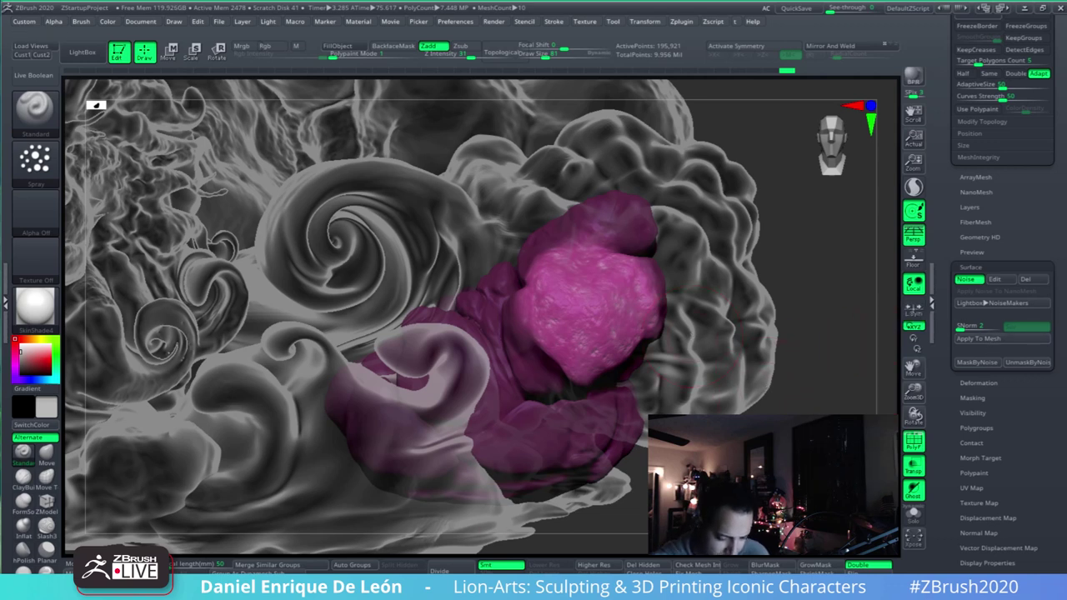
left_click_drag(822, 430, 846, 459, "ctrl")
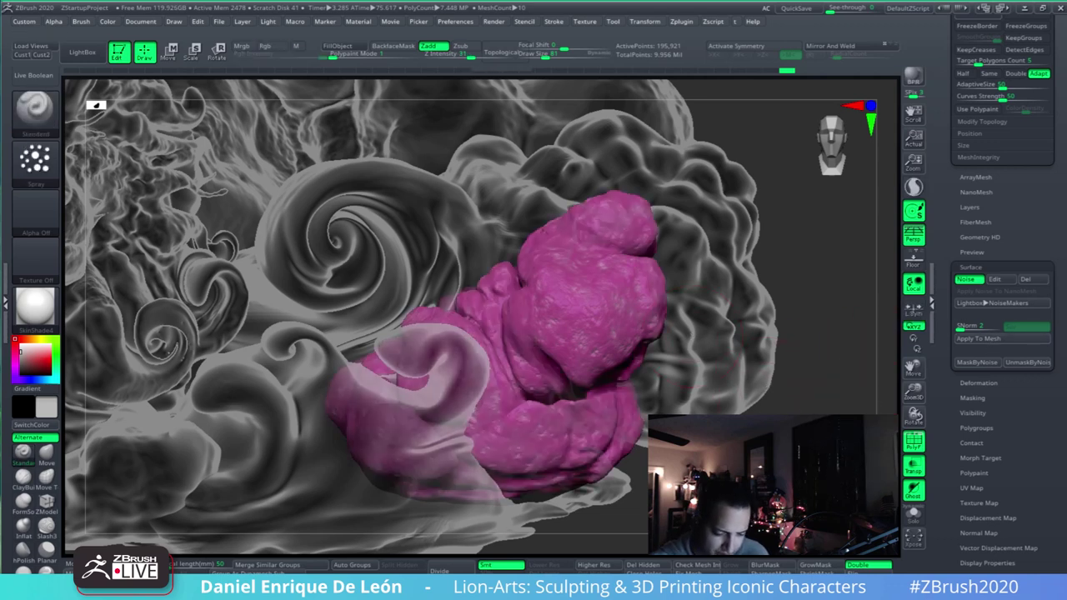
left_click(439, 572)
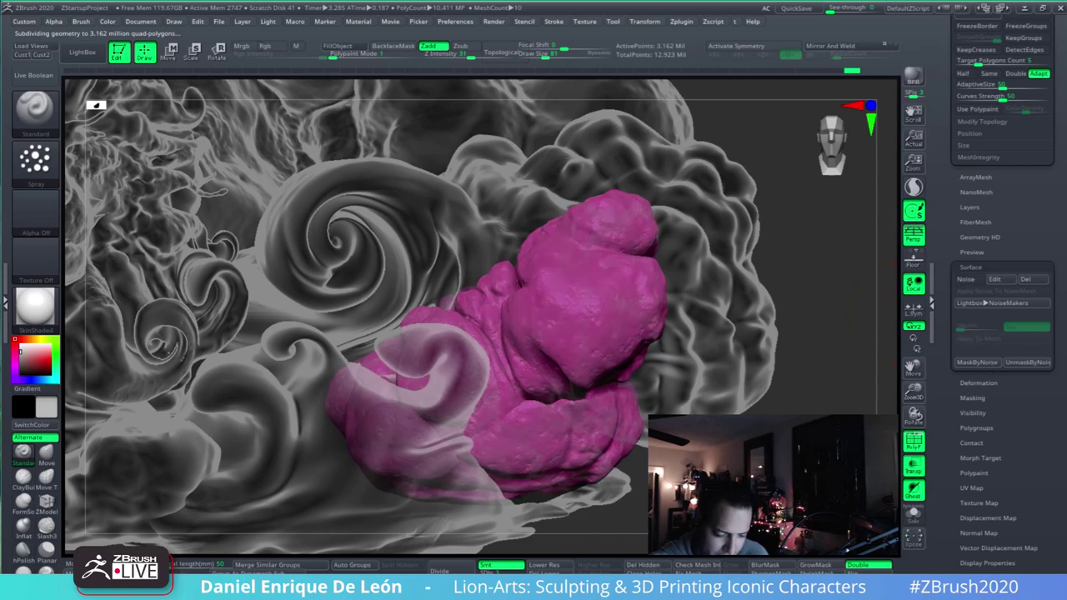
- Inspect the textured cloud pile in Solo mode, and view the whole sculpture with transparency and polyframe display off
mouse_move(842, 342)
left_mouse_down()
mouse_move(818, 385)
mouse_move(822, 343)
left_mouse_up()
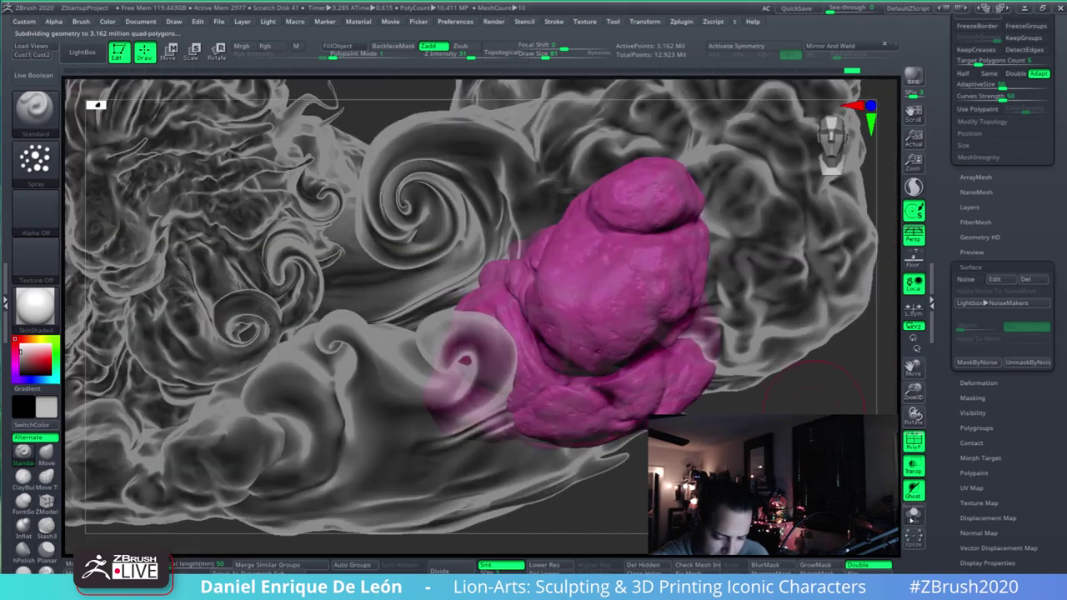
left_click(914, 514)
left_click_drag(852, 434, 856, 409)
left_click(913, 465)
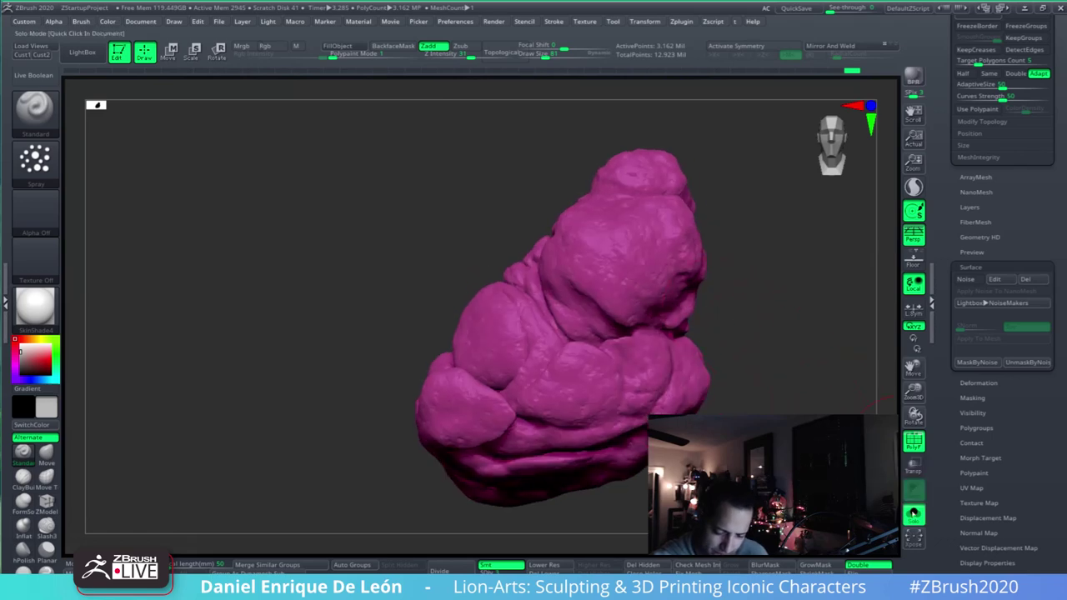
left_click(913, 515)
left_click(914, 443)
mouse_move(666, 255)
right_mouse_down()
mouse_move(677, 298)
mouse_move(690, 300)
right_mouse_up()
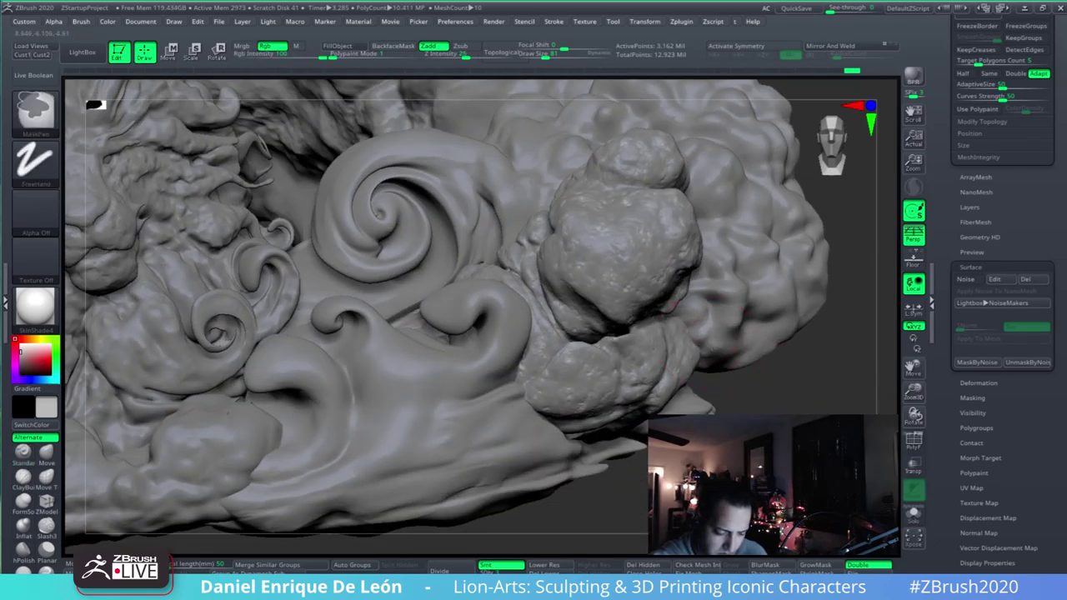
- Fill the small textured cloud pile with the current light colour, using the Standard brush with Rgb enabled
left_click_drag(809, 340, 825, 301)
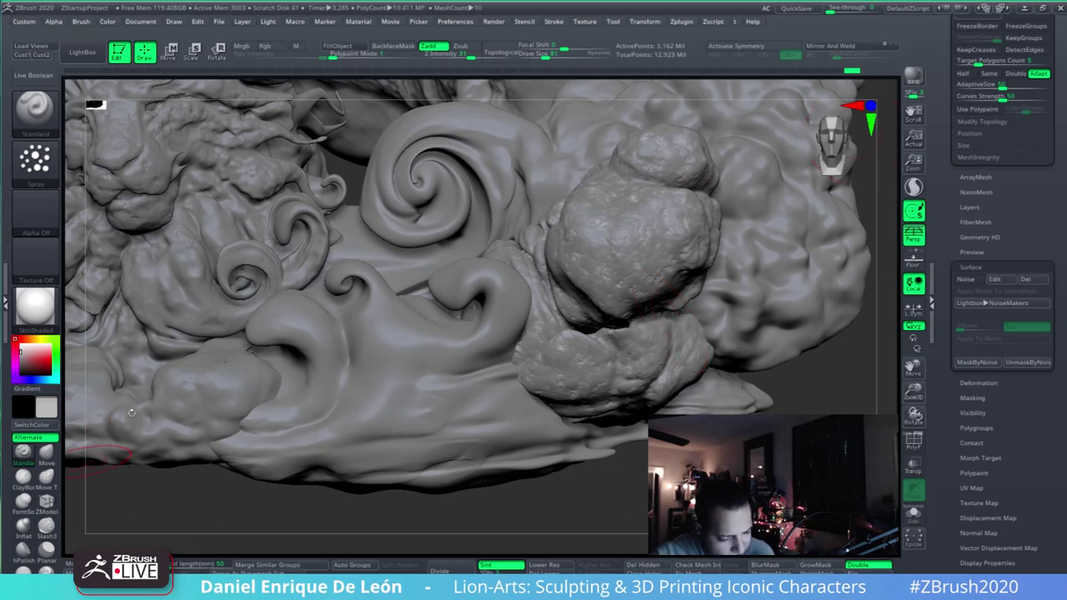
left_click(275, 49)
left_click(355, 47)
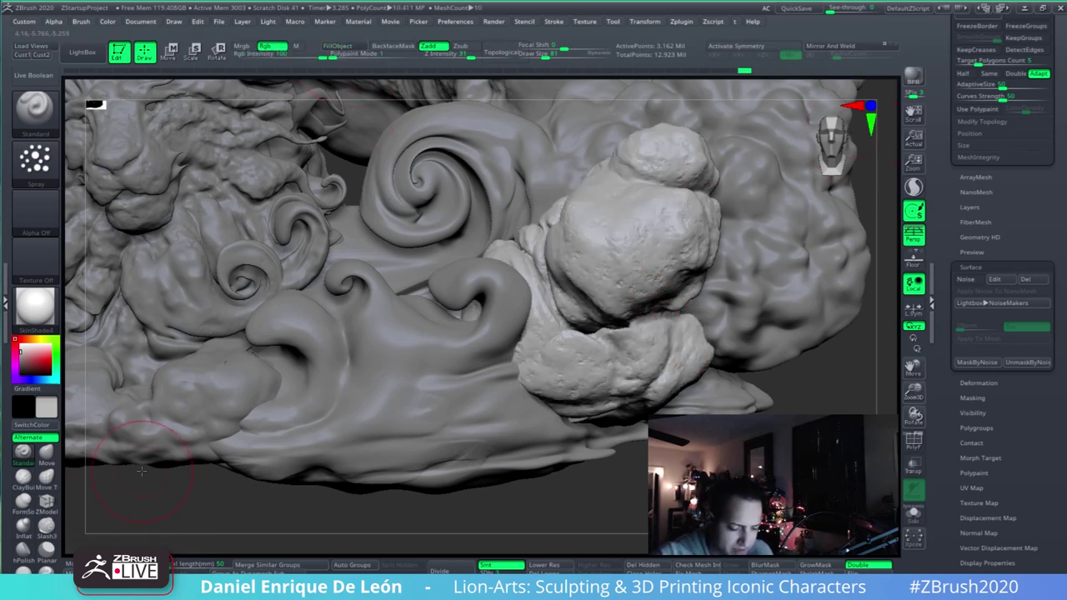
- Inspect the filled cloud pile's pitted surface up close, from its top lump down to its lower lumps
right_click_drag(640, 258, 661, 336)
right_click_drag(640, 211, 649, 309)
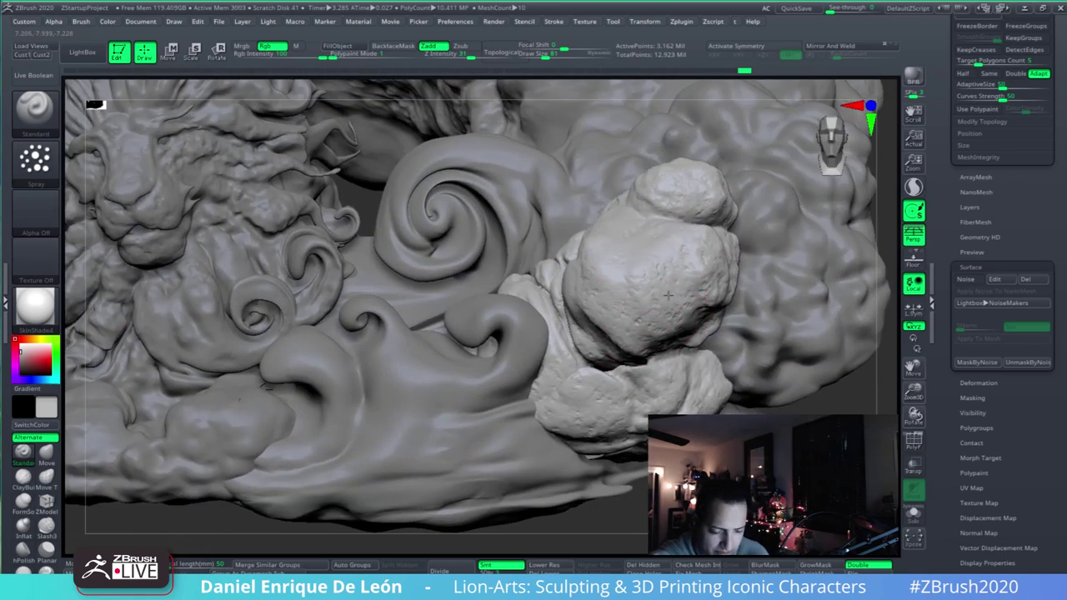
right_click_drag(653, 260, 671, 311, "ctrl")
left_click_drag(671, 311, 701, 282)
right_click_drag(702, 282, 680, 253)
left_click_drag(680, 253, 677, 208)
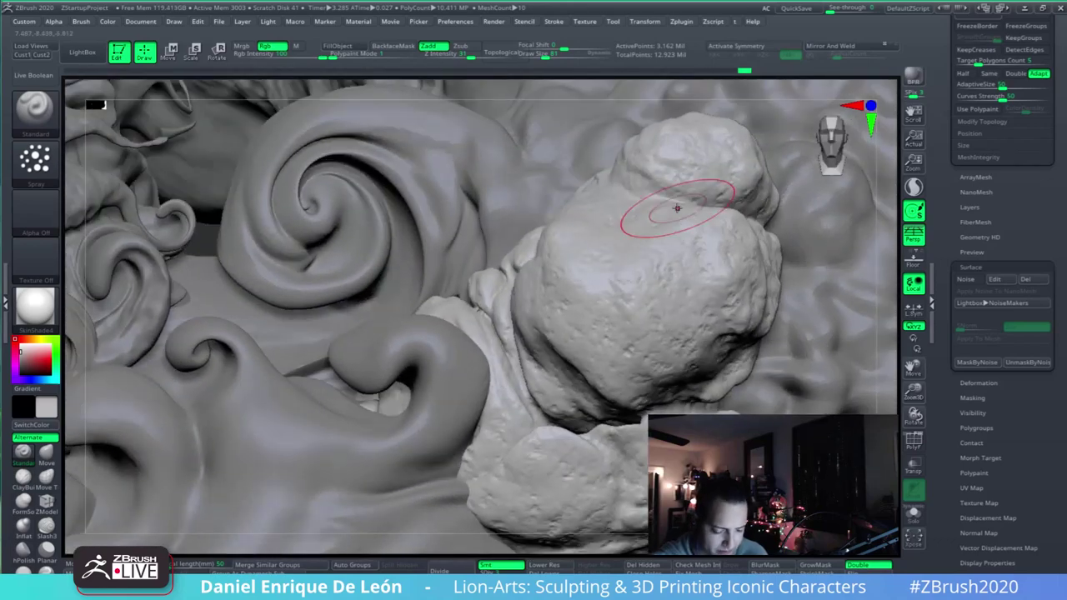
left_click_drag(678, 338, 660, 248)
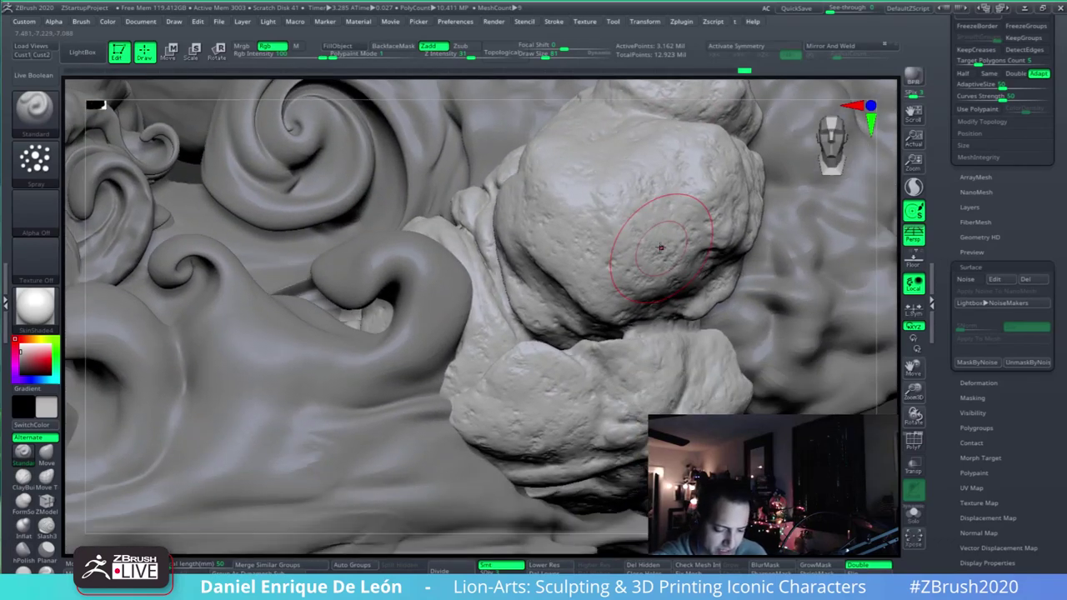
- Pull the lower front lump of the small cloud pile slightly outward with the Move brush
mouse_move(661, 248)
right_mouse_down()
mouse_move(737, 197)
mouse_move(765, 255)
mouse_move(732, 133)
mouse_move(673, 358)
right_mouse_up()
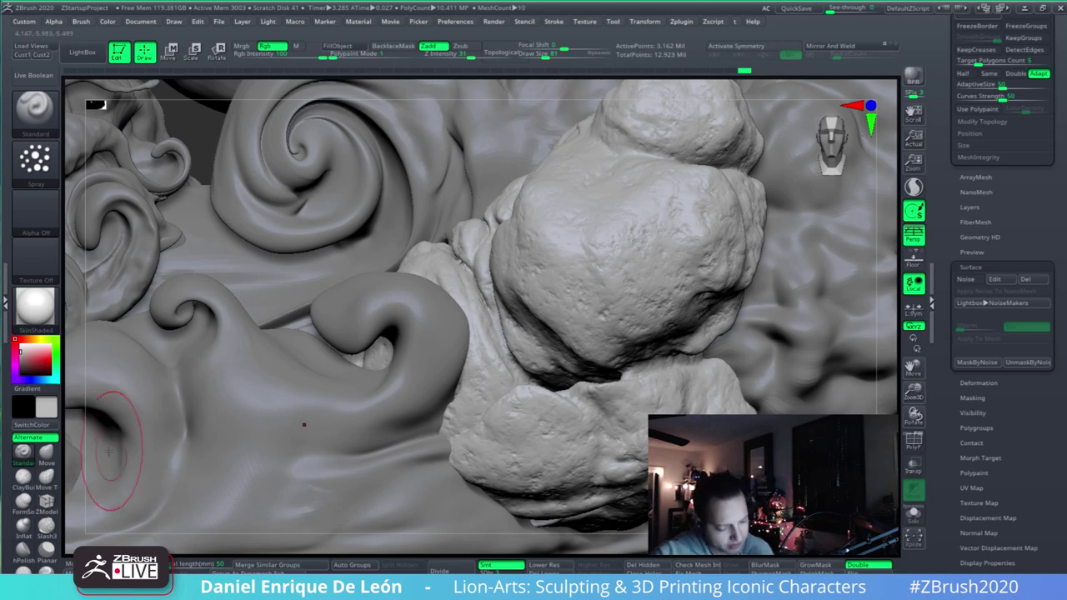
left_click(47, 454)
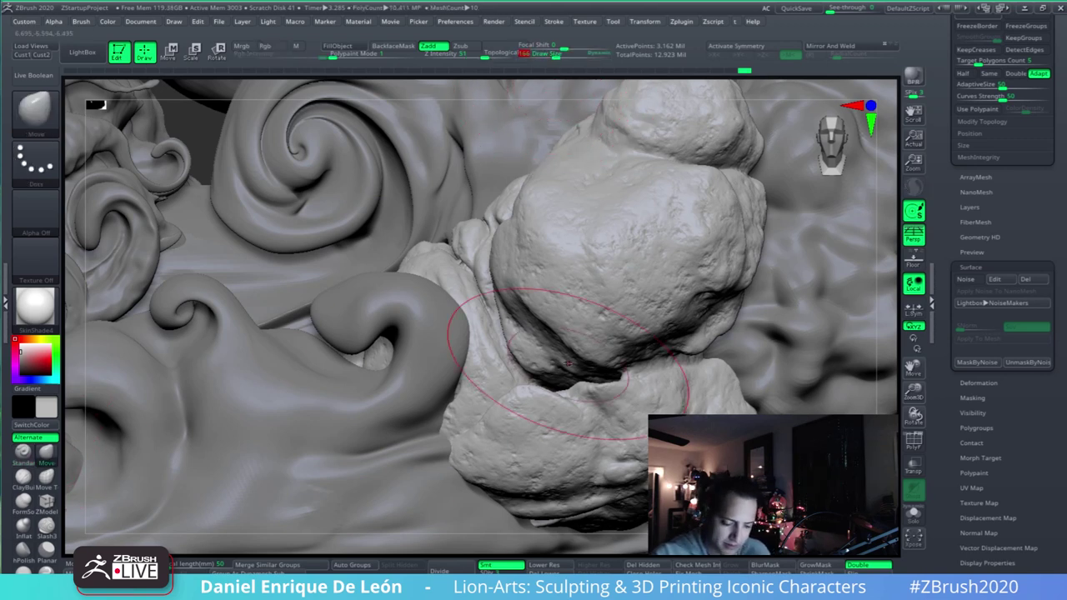
mouse_move(560, 446)
left_mouse_down()
mouse_move(540, 472)
mouse_move(528, 458)
mouse_move(532, 468)
left_mouse_up()
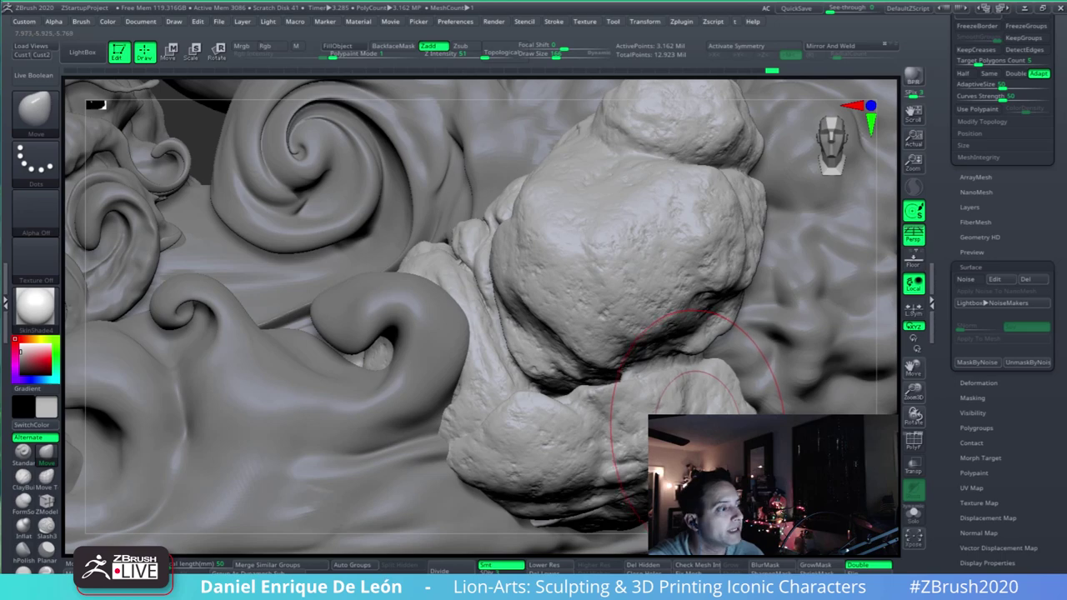
- Turn the surface noise on for the small cloud pile and mask the pile by that noise
mouse_move(749, 338)
right_mouse_down()
mouse_move(729, 308)
mouse_move(697, 325)
mouse_move(702, 334)
mouse_move(650, 327)
mouse_move(692, 339)
right_mouse_up()
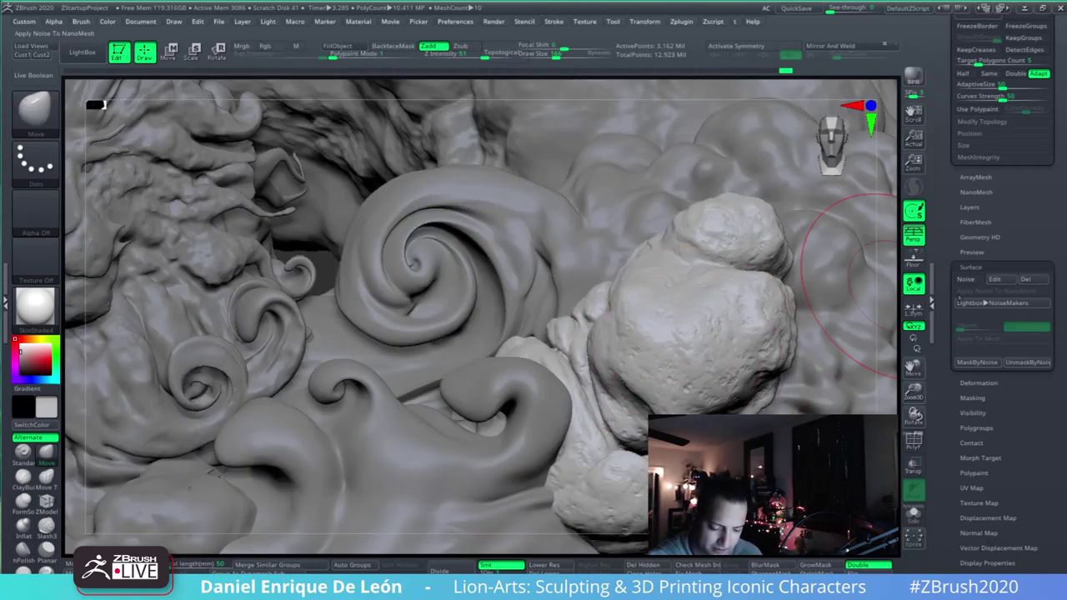
left_click(968, 284)
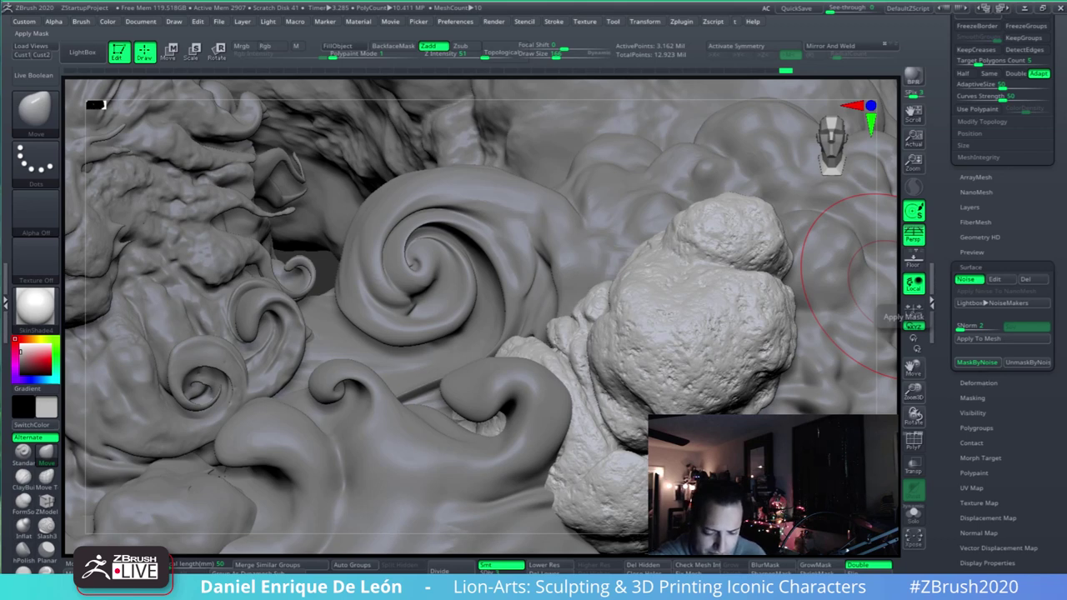
left_click(977, 362)
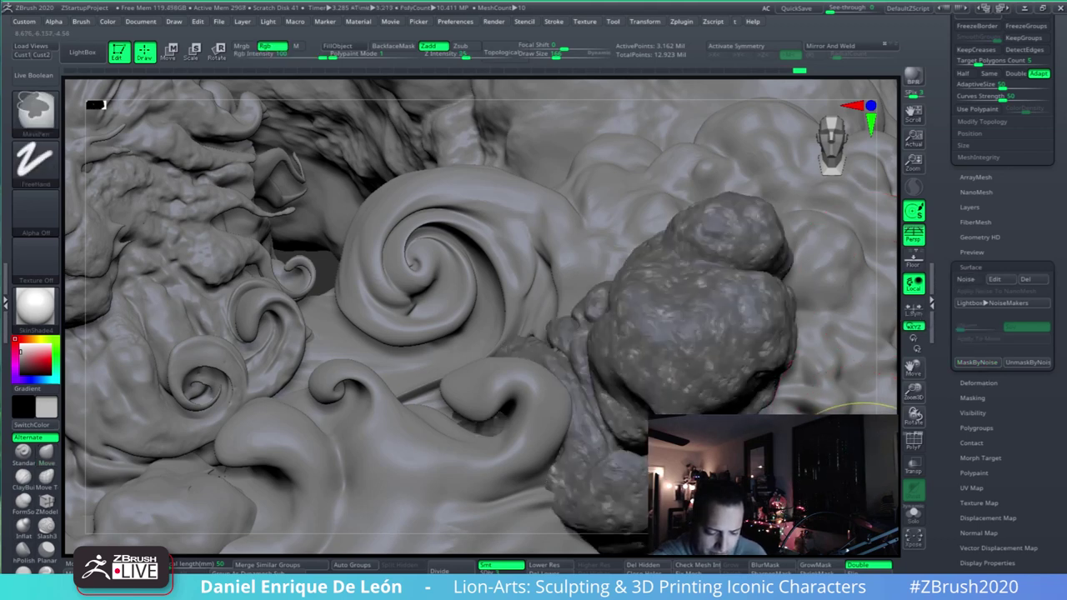
- Invert the noise mask on the small cloud pile and isolate the pile in Solo mode
key("ctrl+i")
right_click_drag(851, 533, 850, 486, "ctrl")
left_click(913, 514)
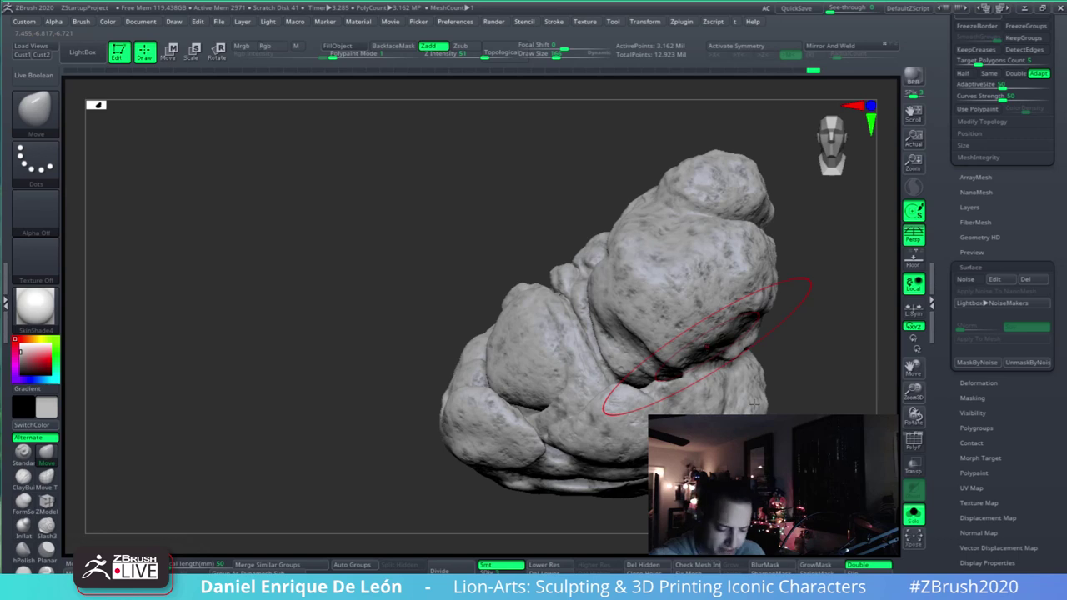
mouse_move(703, 265)
right_mouse_down("alt")
mouse_move(711, 286)
mouse_move(737, 293)
mouse_move(697, 317)
right_mouse_up("alt")
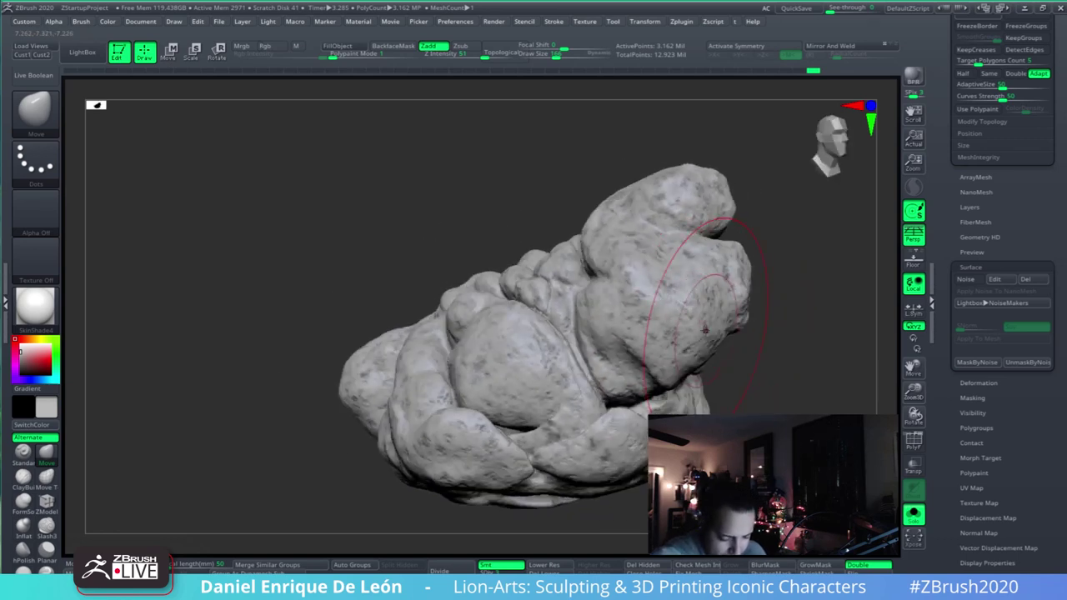
- Inflate the cloud pile's unmasked surface with the Inflate deformation and check it alone and within the whole sculpture
left_click_drag(1033, 237, 1028, 179)
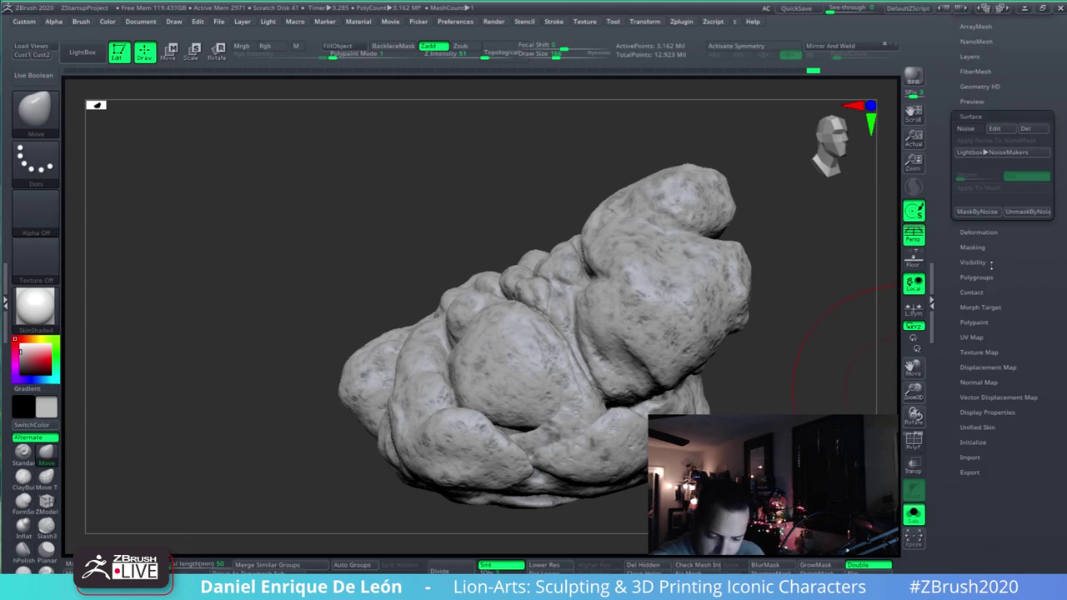
left_click(982, 233)
left_click_drag(1004, 512, 1004, 332)
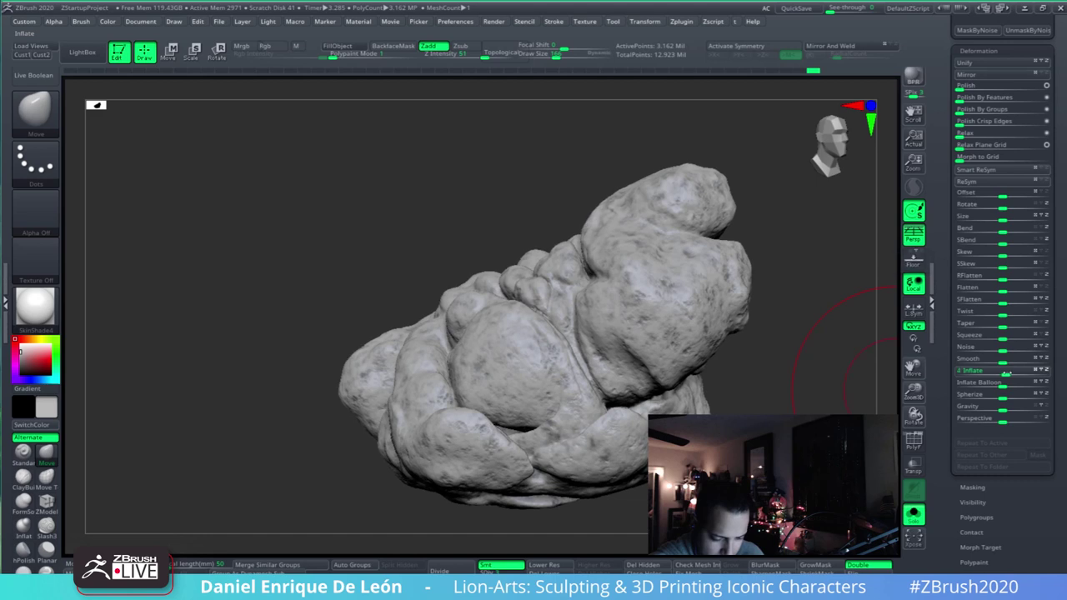
left_click_drag(1006, 374, 1021, 375)
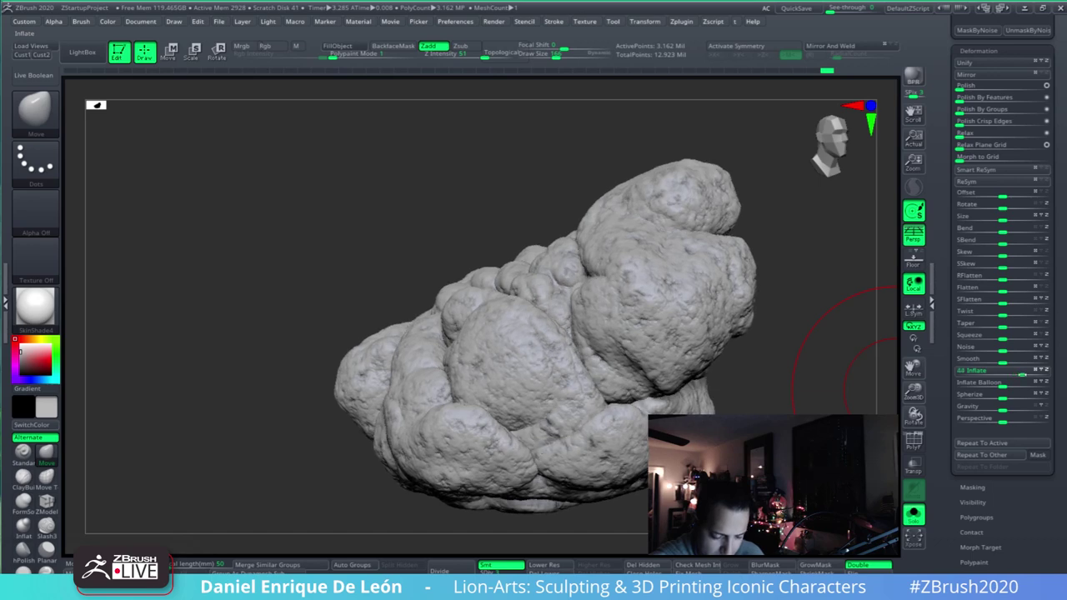
right_click_drag(715, 394, 710, 386)
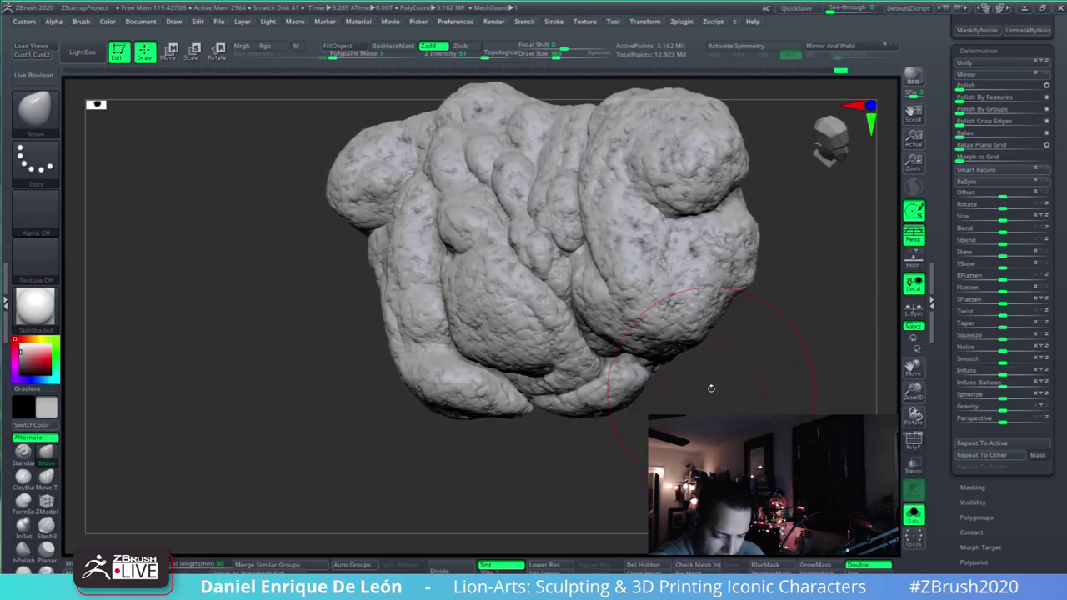
mouse_move(691, 326)
right_mouse_down("alt")
mouse_move(714, 443)
mouse_move(719, 366)
right_mouse_up("alt")
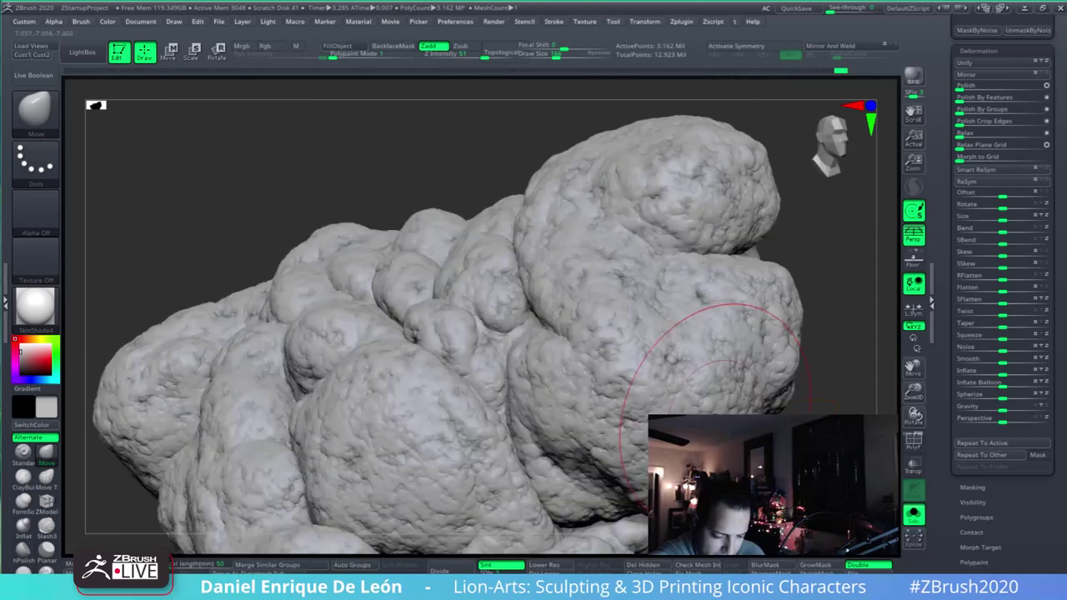
mouse_move(718, 413)
right_mouse_down("ctrl")
mouse_move(714, 317)
mouse_move(690, 290)
right_mouse_up("ctrl")
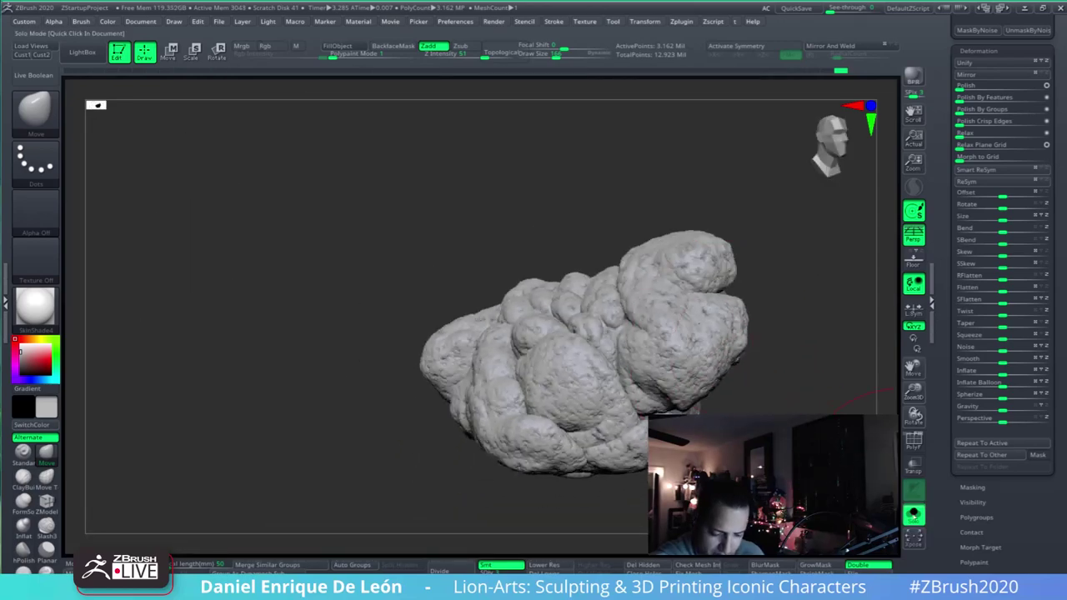
left_click(914, 514)
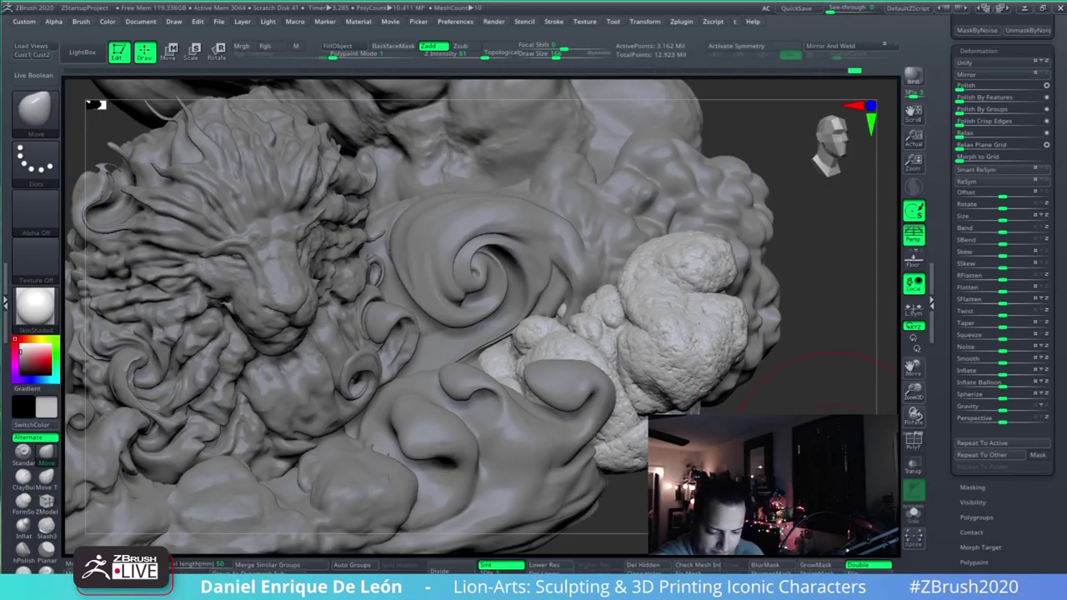
- Undo the inflation and the mask inversion on the small cloud pile, returning to the noise mask
left_click_drag(837, 433, 783, 408)
right_click_drag(787, 394, 838, 383)
key("ctrl+z")
key("ctrl+z")
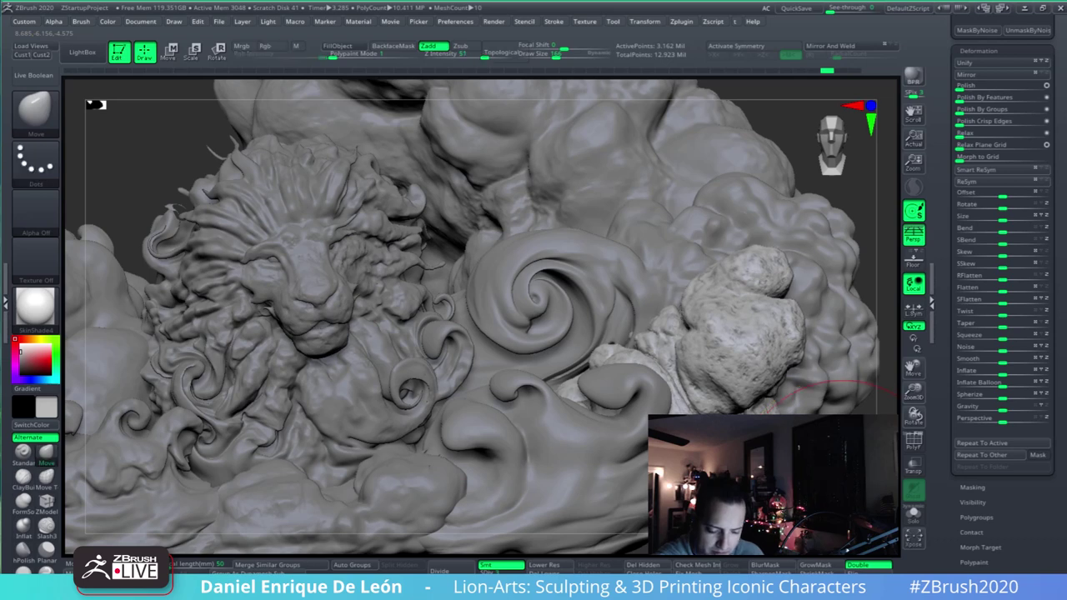
left_click(841, 479, "ctrl")
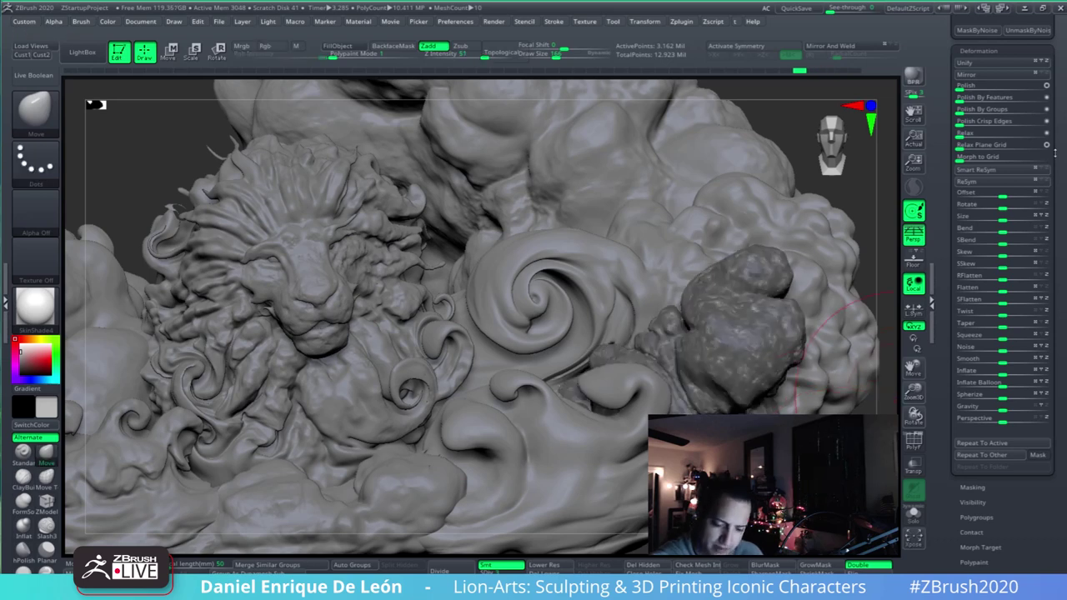
- Turn the pile's surface noise back on, raise the plugin scale and set the noise scale to 48.12455
left_click_drag(1047, 52, 1046, 247)
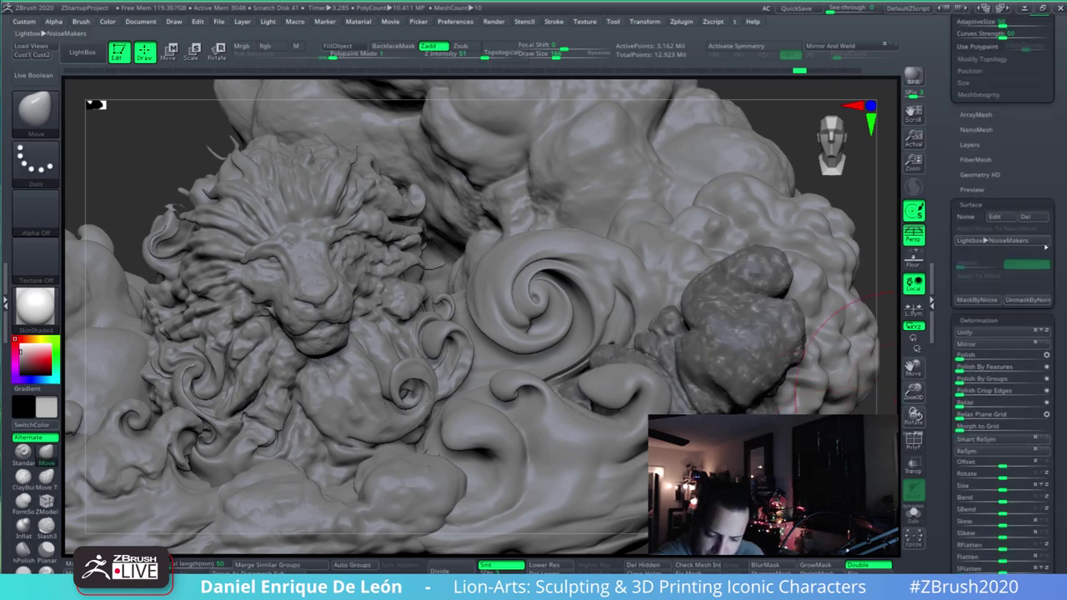
left_click(980, 219)
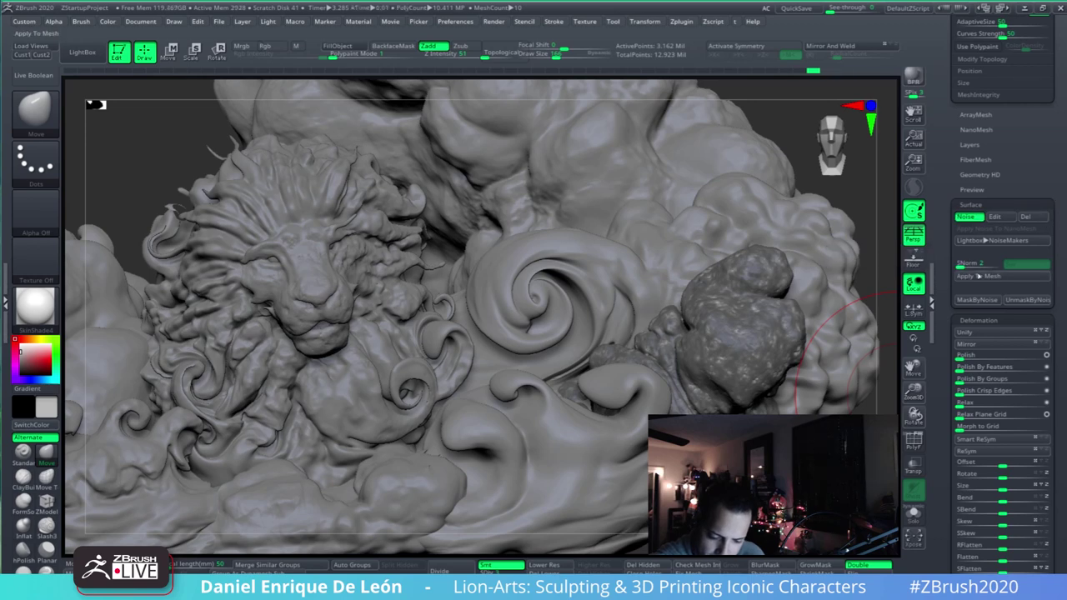
left_click(994, 216)
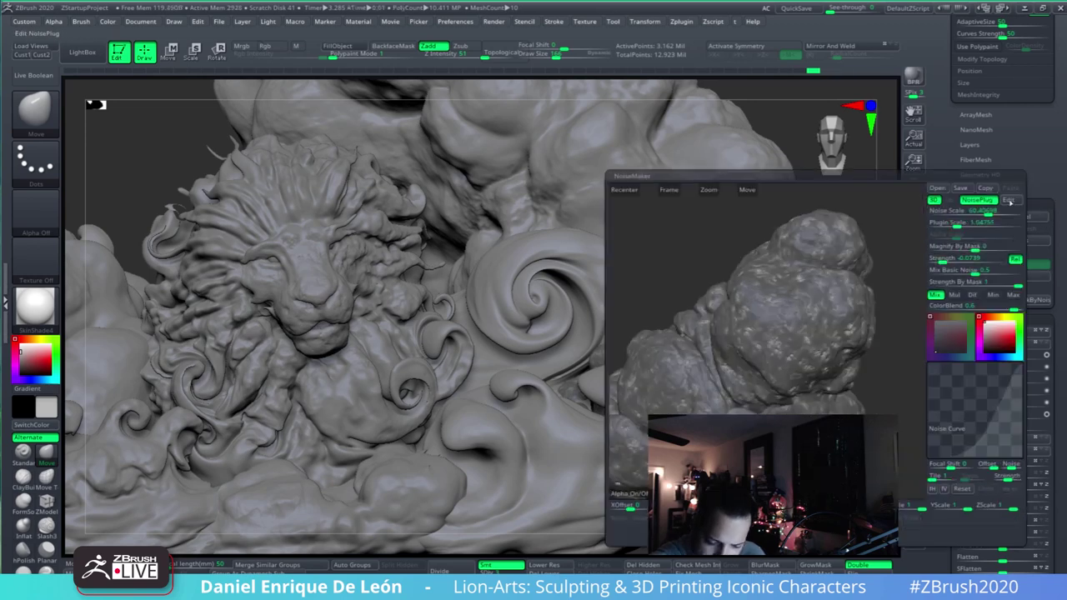
left_click(960, 223)
left_click_drag(966, 226, 958, 224)
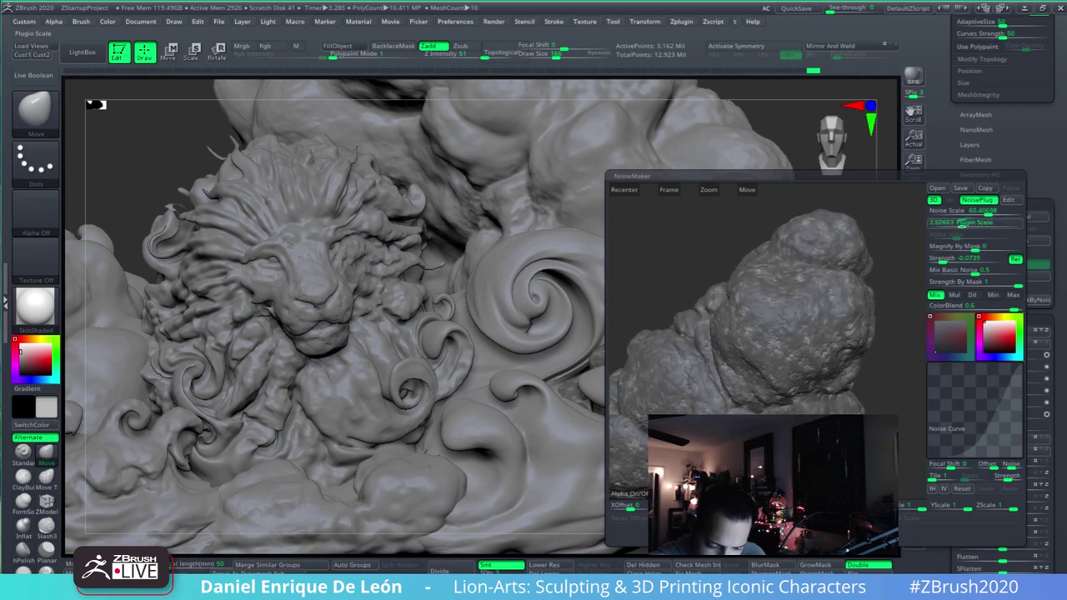
left_click(985, 214)
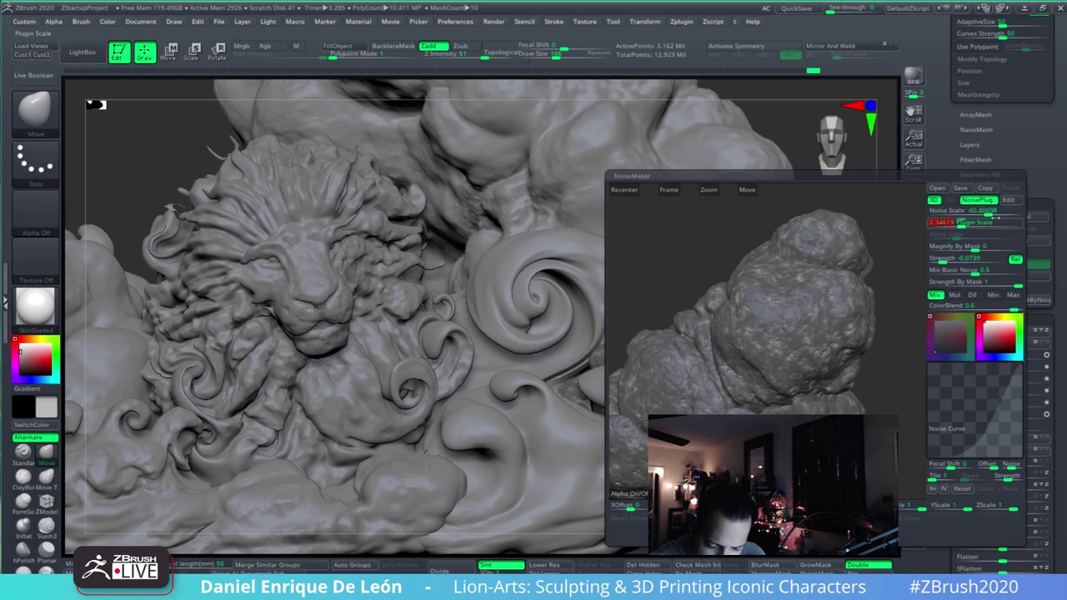
left_click(995, 213)
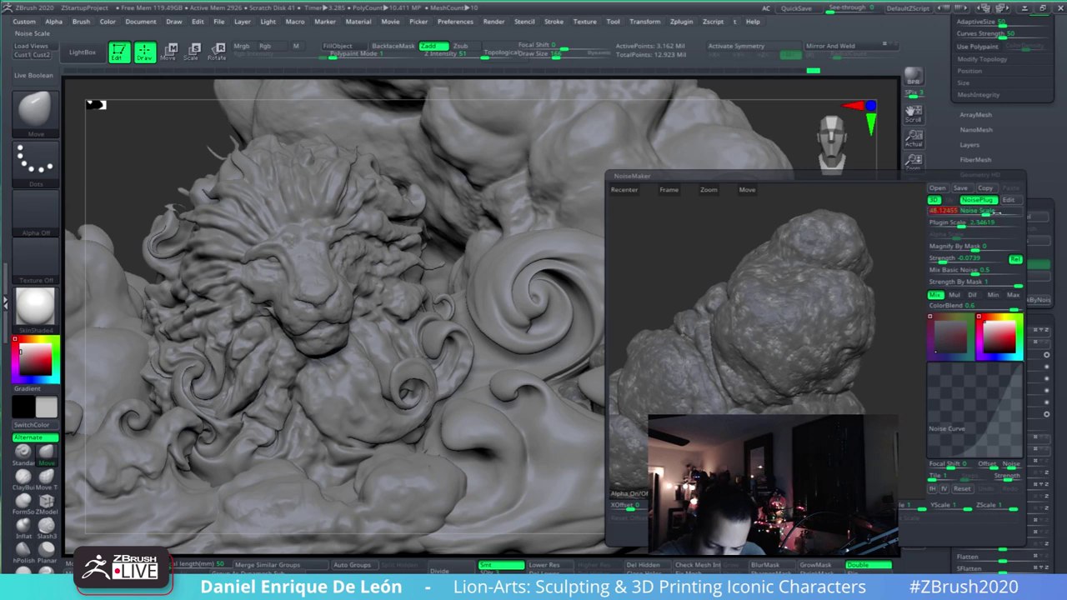
- Set Mix Basic Noise to 0 and the plugin scale to 1.88771 in the noise settings
left_click(983, 258)
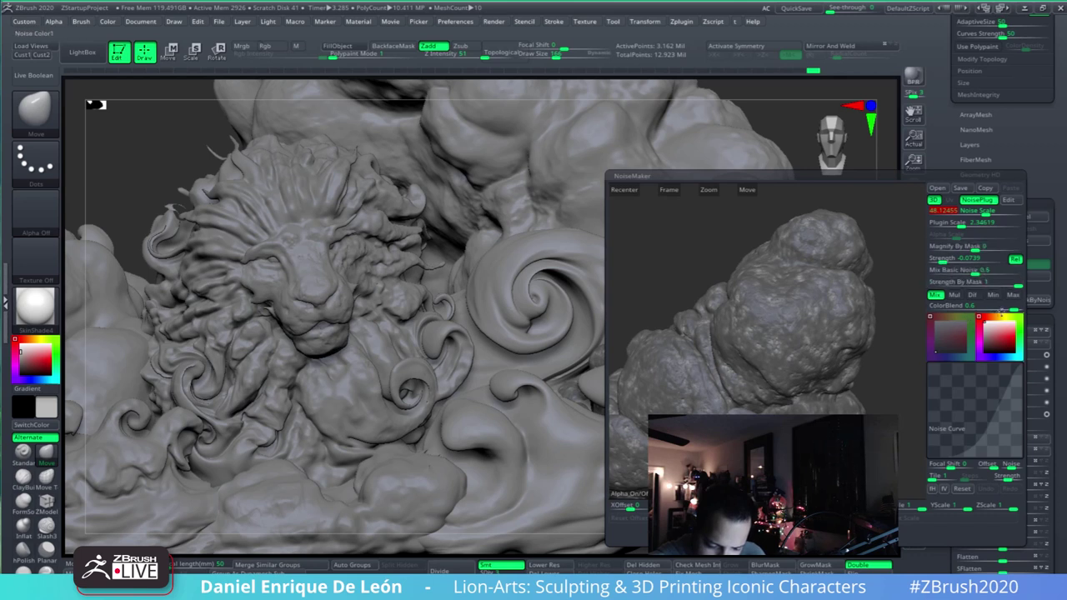
left_click_drag(971, 273, 928, 275)
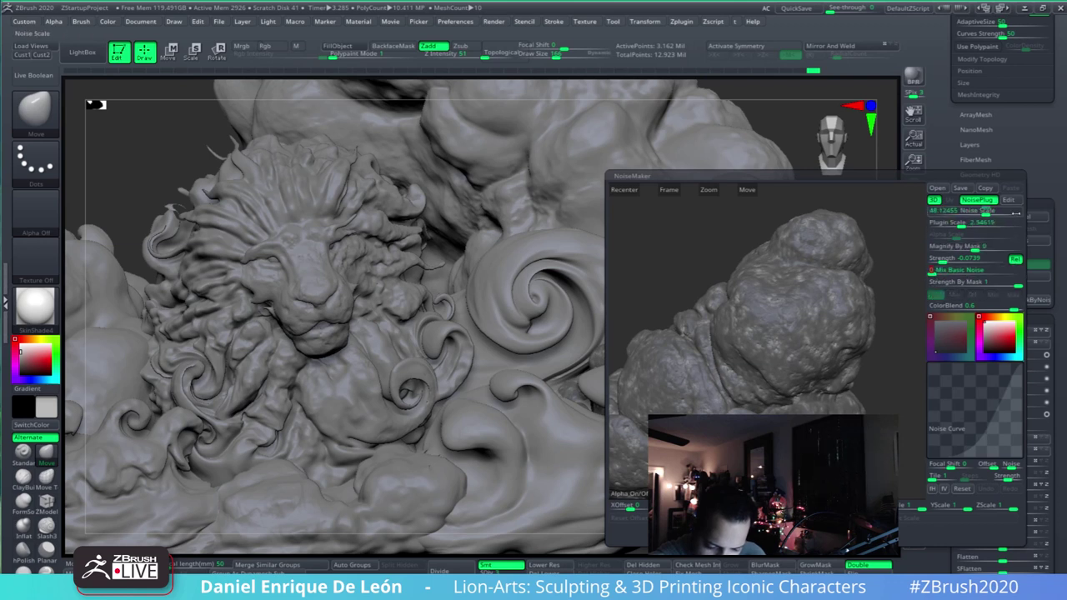
mouse_move(966, 225)
left_mouse_down()
mouse_move(989, 226)
mouse_move(958, 223)
left_mouse_up()
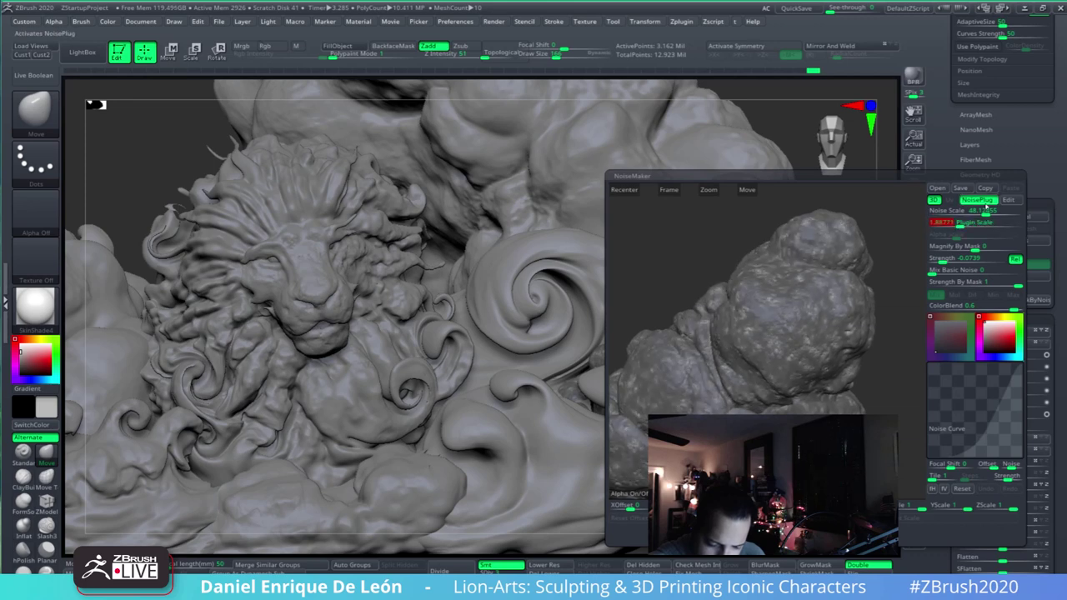
- Open the noise plugin's settings and raise the Turbulence scale to 3.6877
left_click(987, 202)
left_click(985, 202)
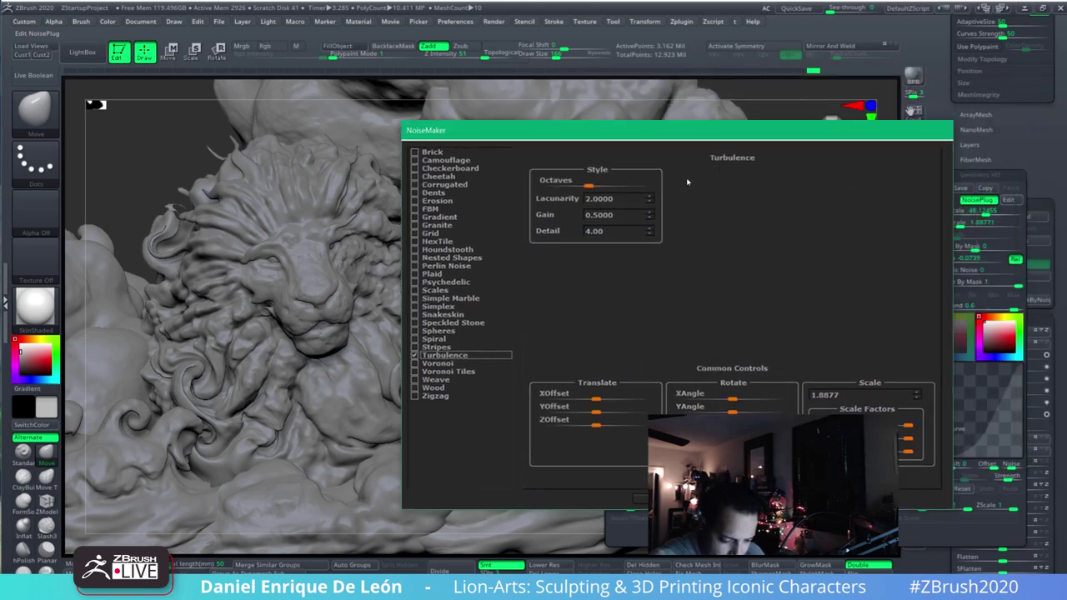
left_click_drag(849, 137, 490, 164)
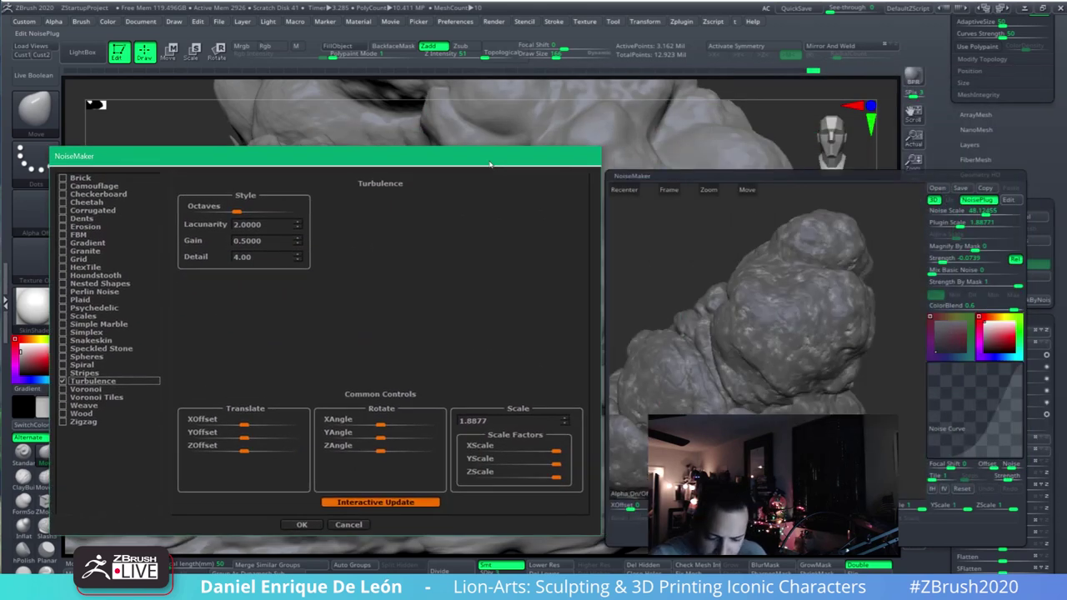
left_click(565, 420)
left_click(568, 421)
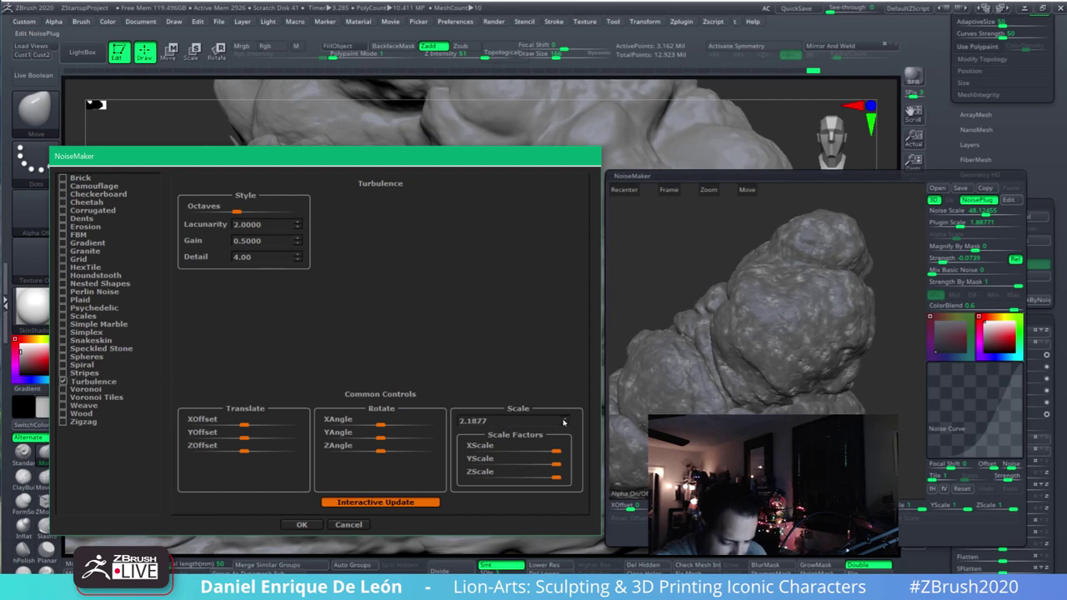
left_click(567, 420)
left_click(565, 420)
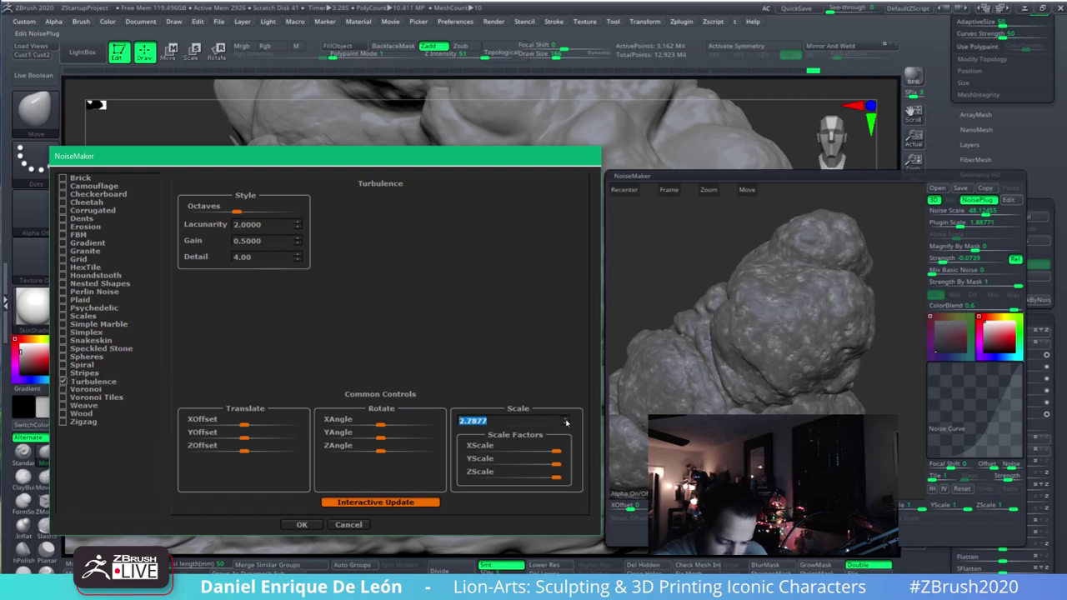
left_click_drag(565, 421, 566, 421)
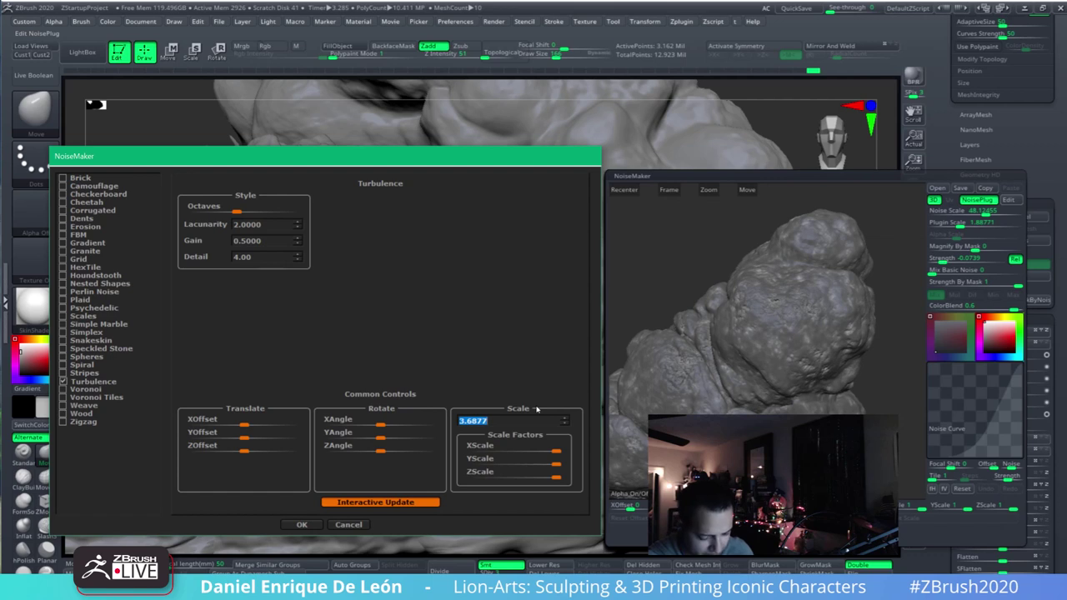
- Try Turbulence scale values of 30, 20 and 10, testing a higher octaves setting along the way
type("30")
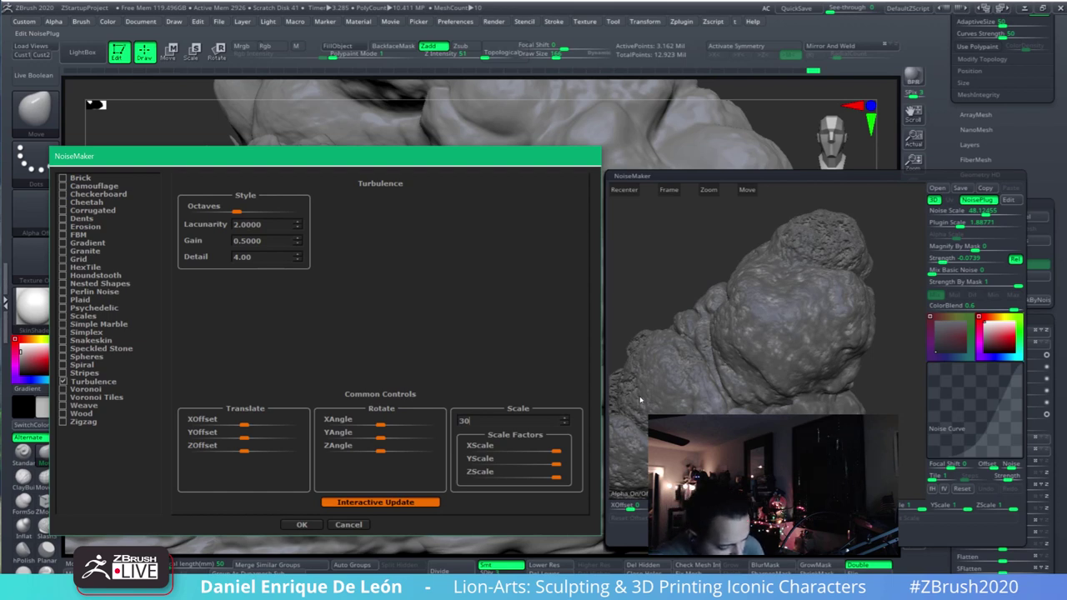
left_click(247, 208)
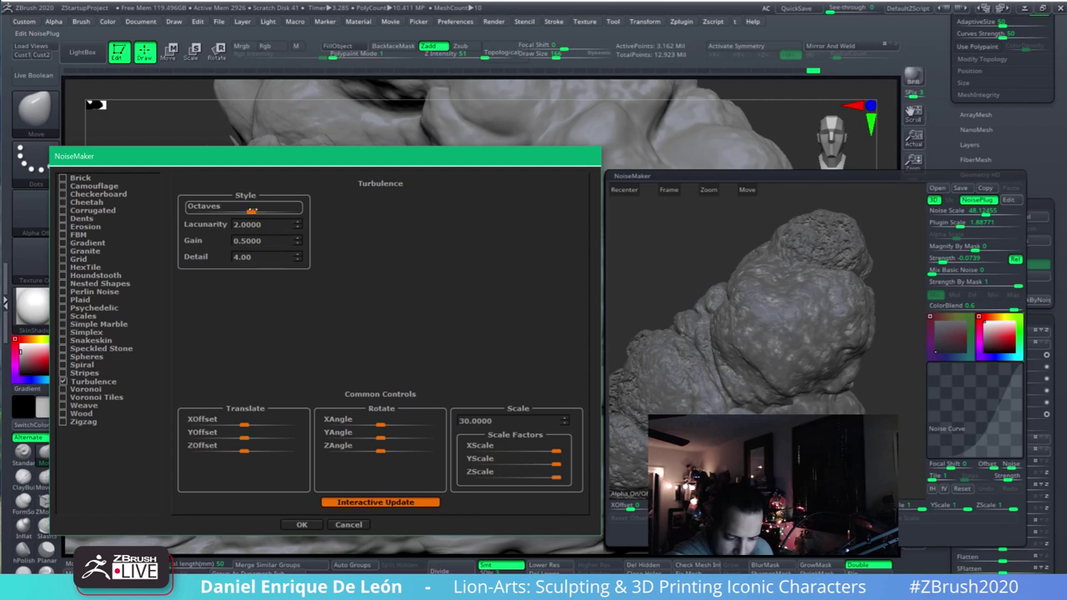
mouse_move(253, 211)
left_mouse_down()
mouse_move(263, 211)
mouse_move(215, 210)
mouse_move(266, 210)
mouse_move(237, 211)
left_mouse_up()
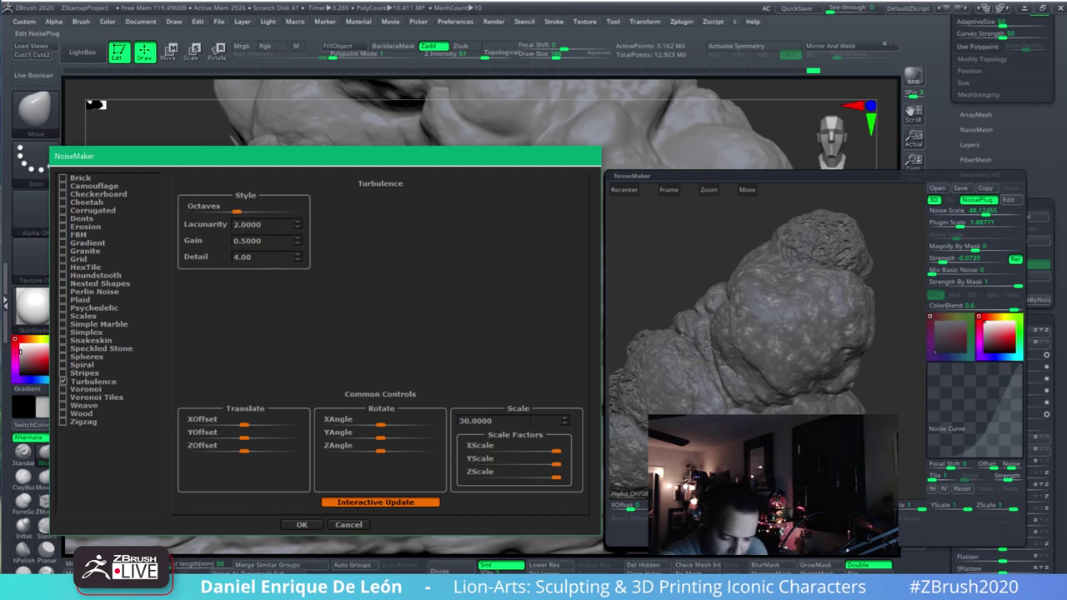
left_click_drag(506, 422, 431, 431)
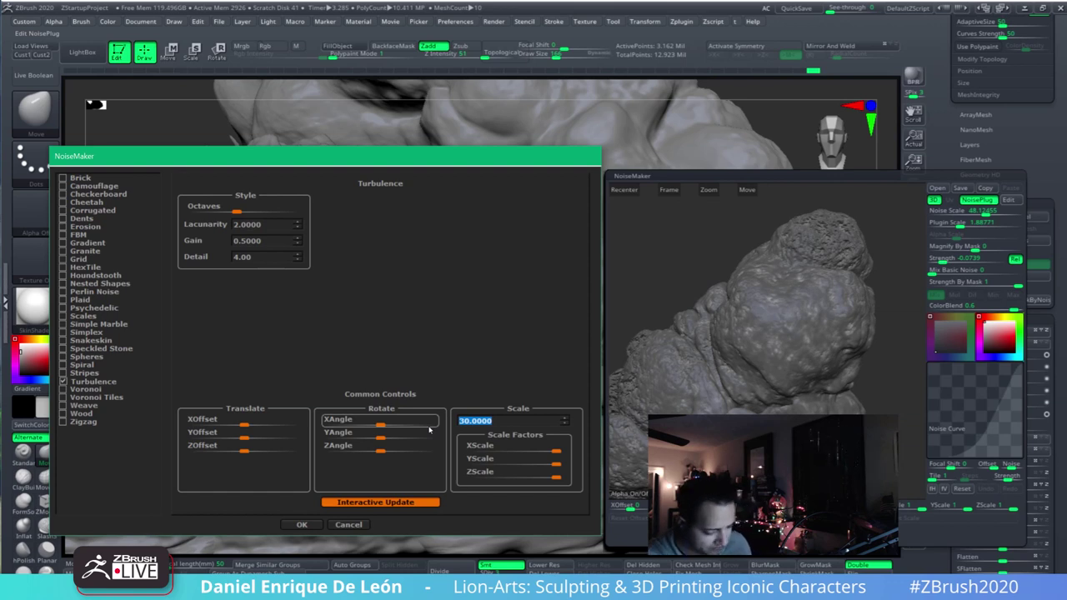
type("20")
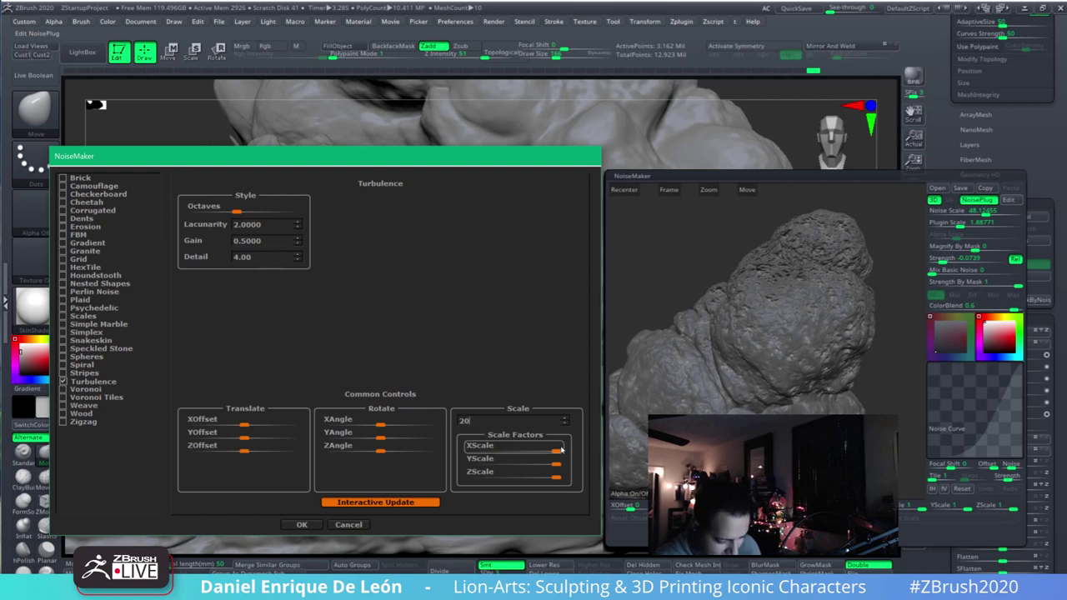
key("Return")
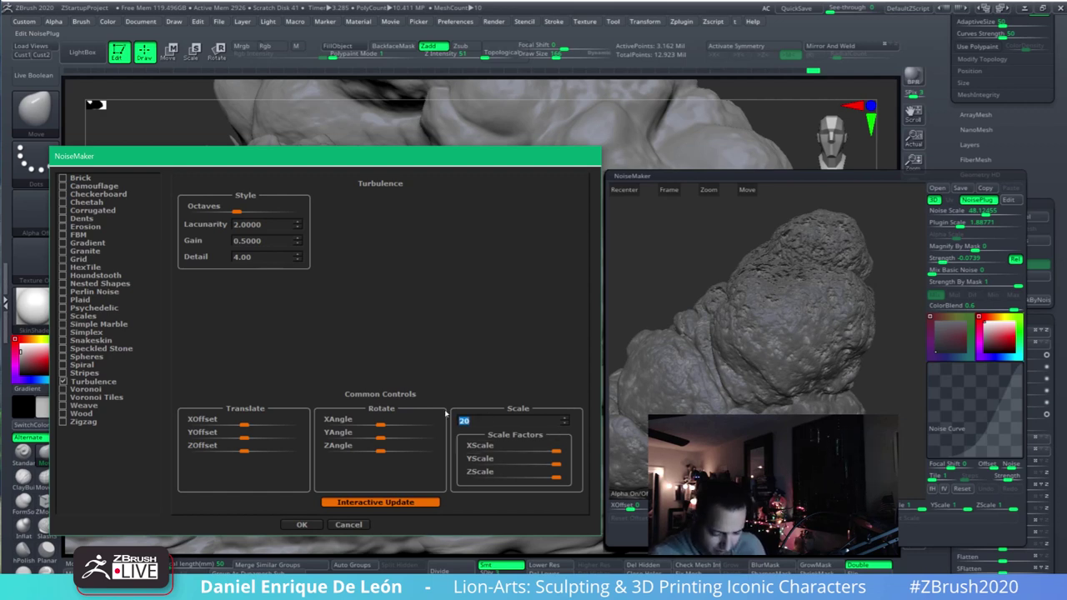
type("10")
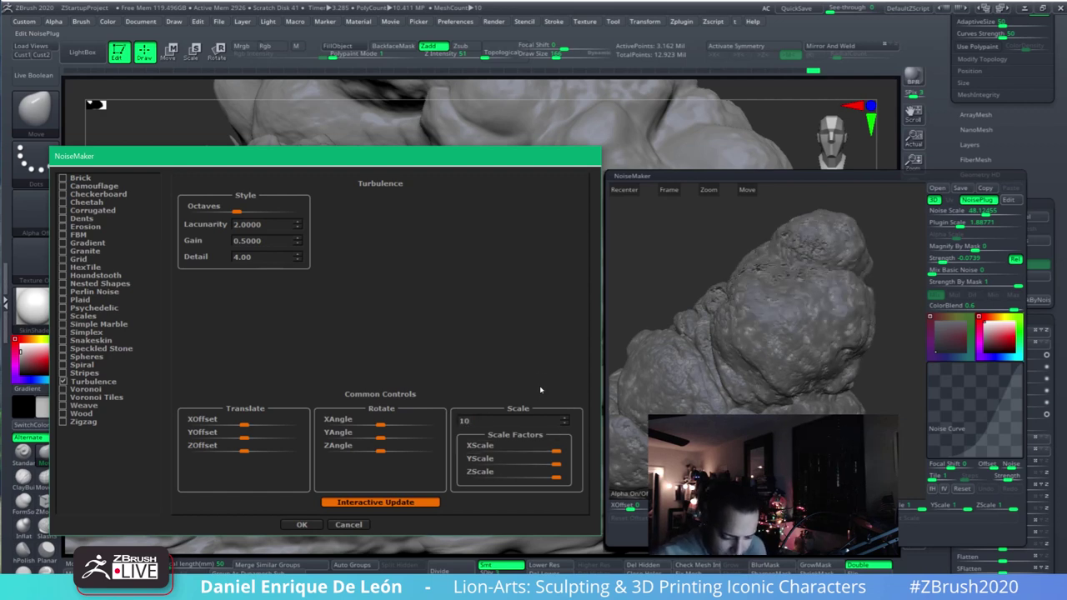
key("Return")
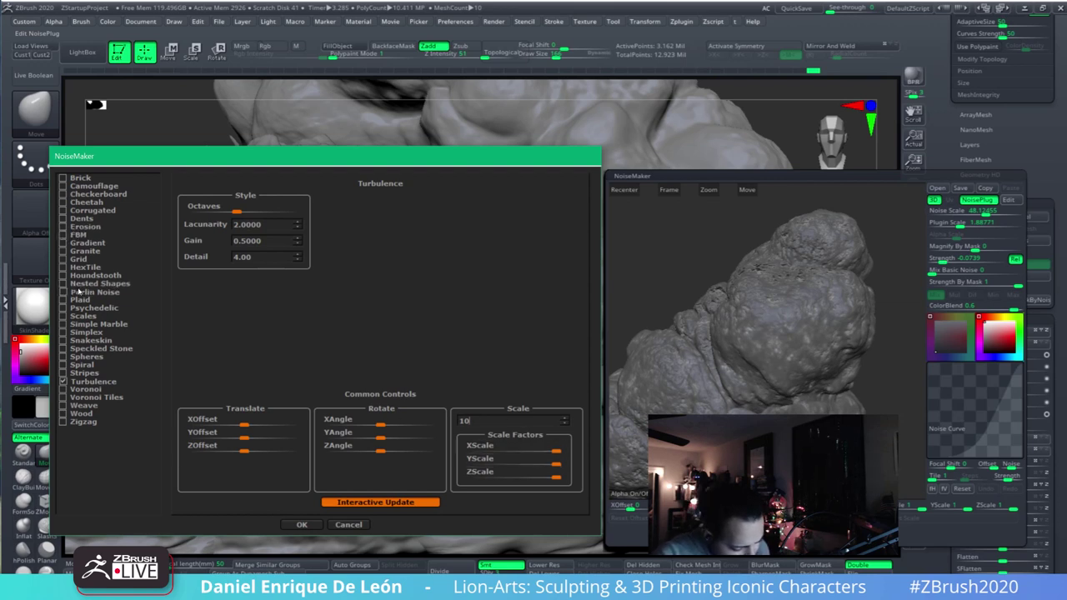
- Switch the noise plugin's pattern to Erosion and accept it with a scale of 1
left_click(67, 235)
left_click(66, 227)
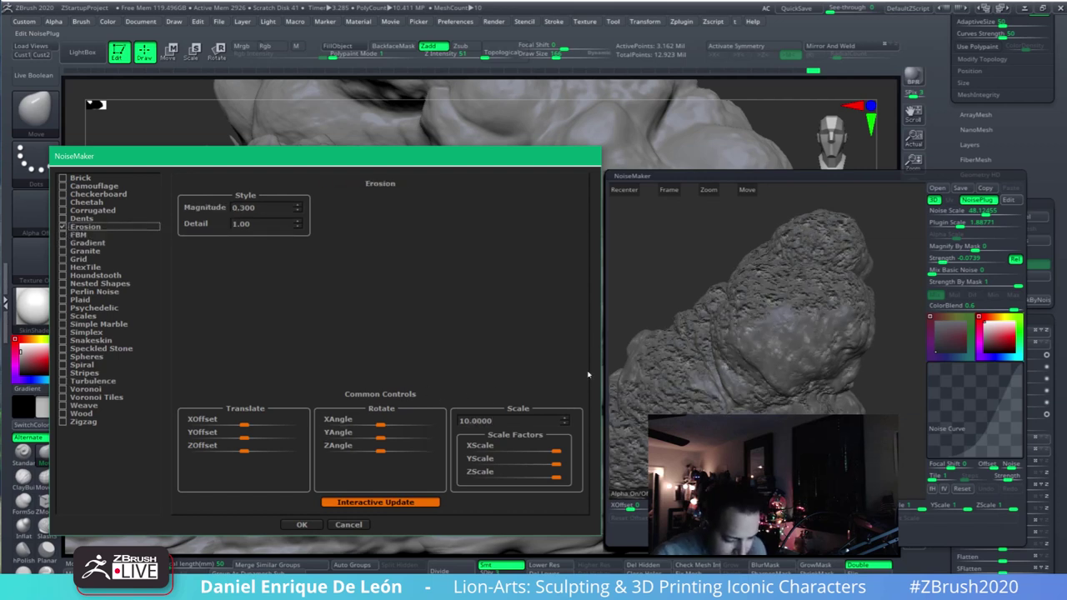
left_click(456, 421)
type("5")
key("Return")
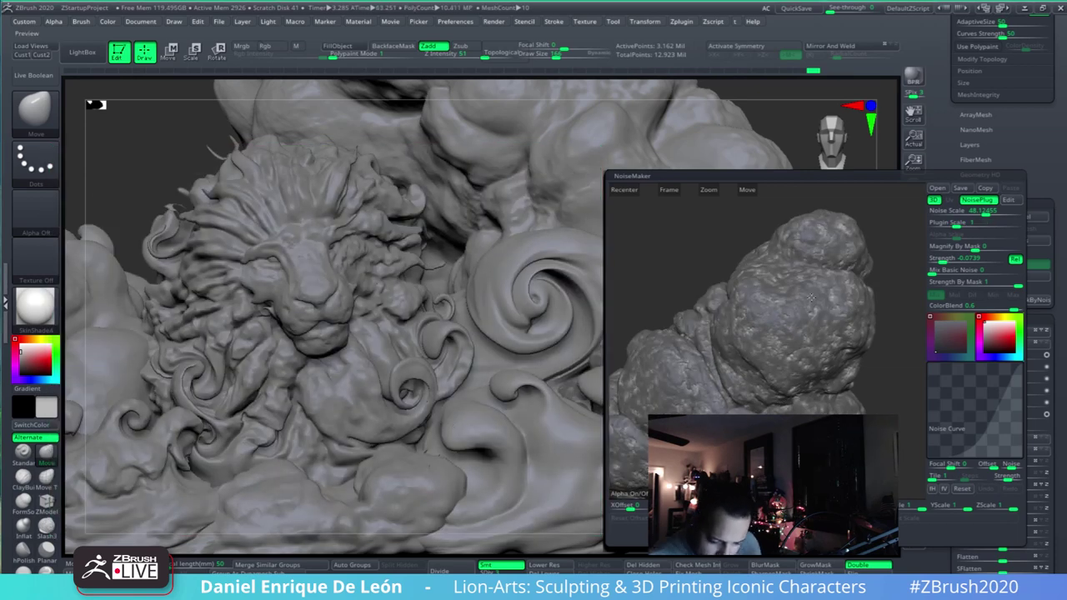
- Set the plugin scale to 0.00776, the noise scale to 6.15529 and Magnify By Mask to 0.00046 in the noise settings
left_click_drag(754, 292, 839, 335)
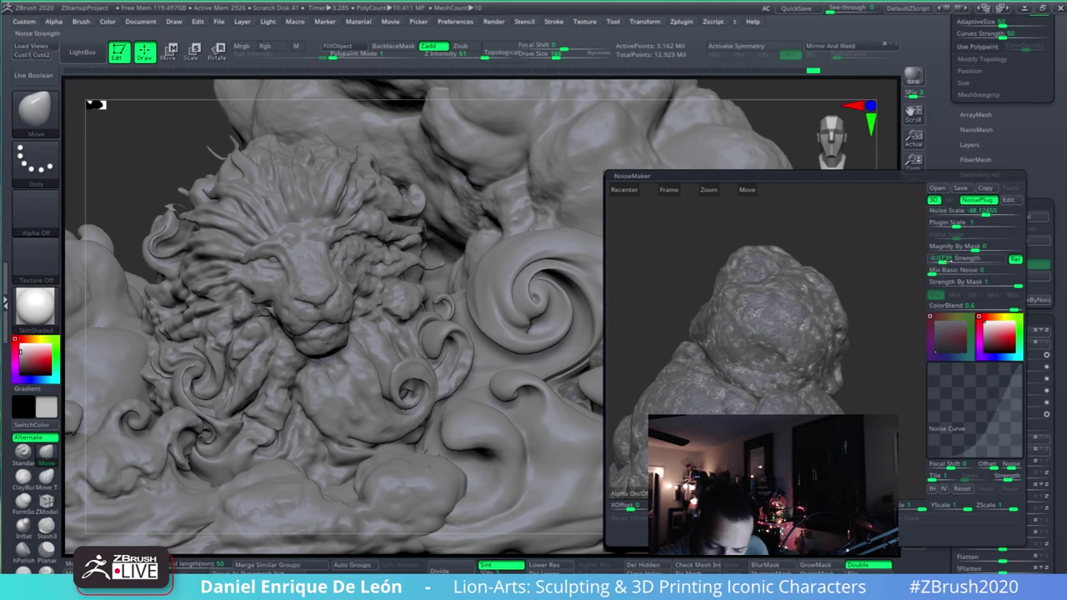
left_click_drag(889, 332, 875, 320)
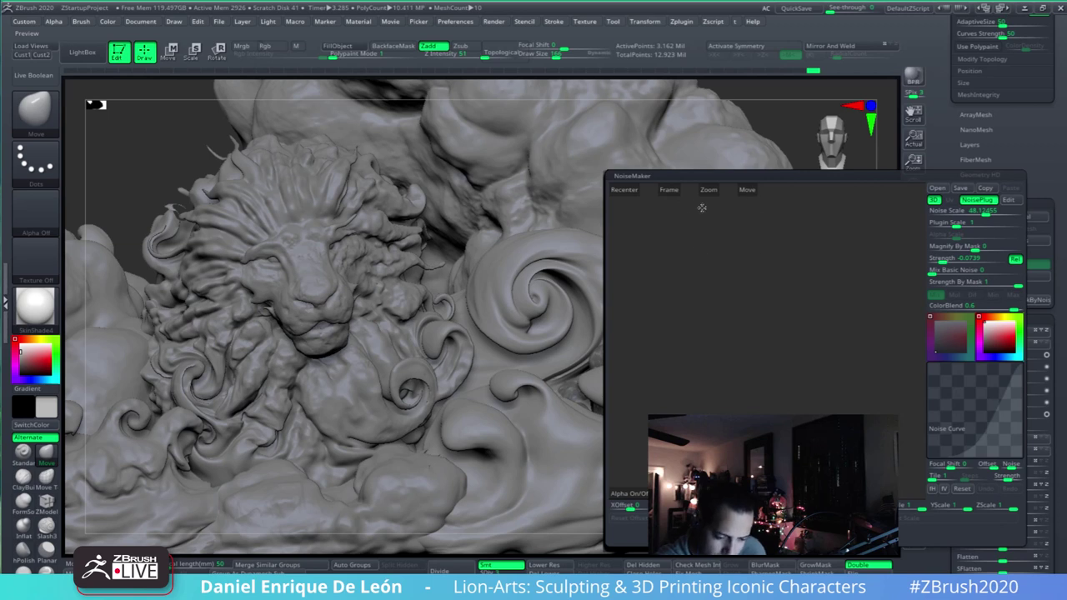
left_click(671, 191)
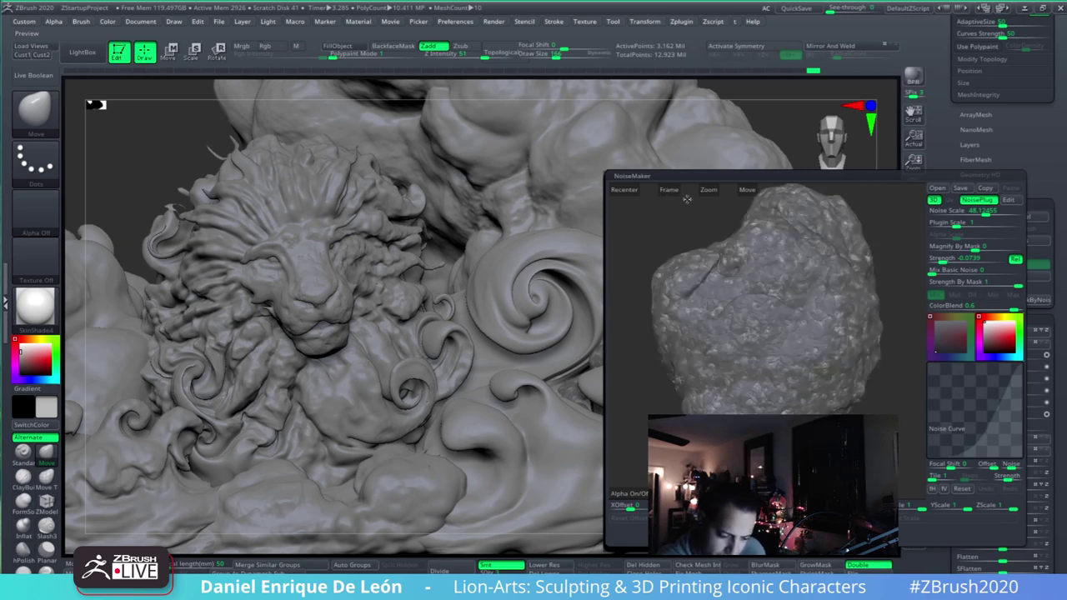
left_click_drag(872, 312, 834, 317)
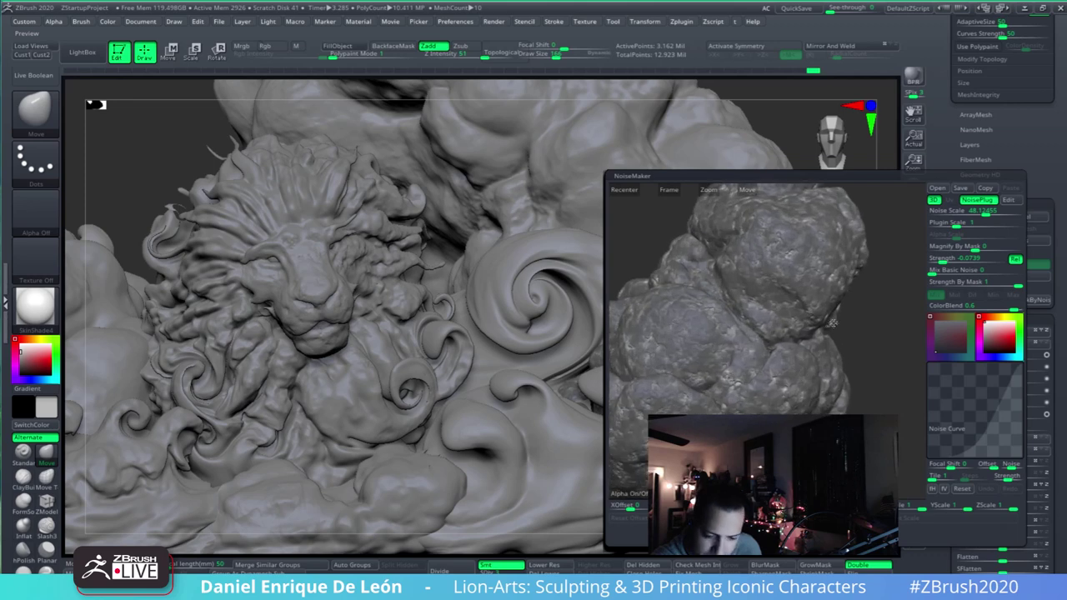
mouse_move(960, 225)
left_mouse_down()
mouse_move(992, 224)
mouse_move(929, 236)
mouse_move(942, 233)
left_mouse_up()
left_click(992, 222)
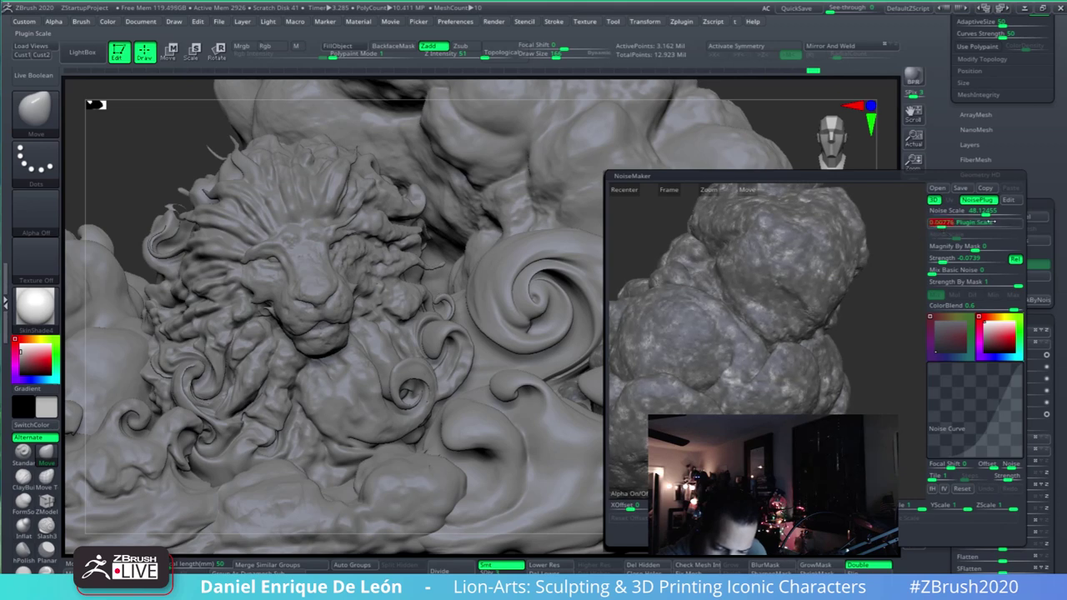
left_click_drag(998, 214, 968, 212)
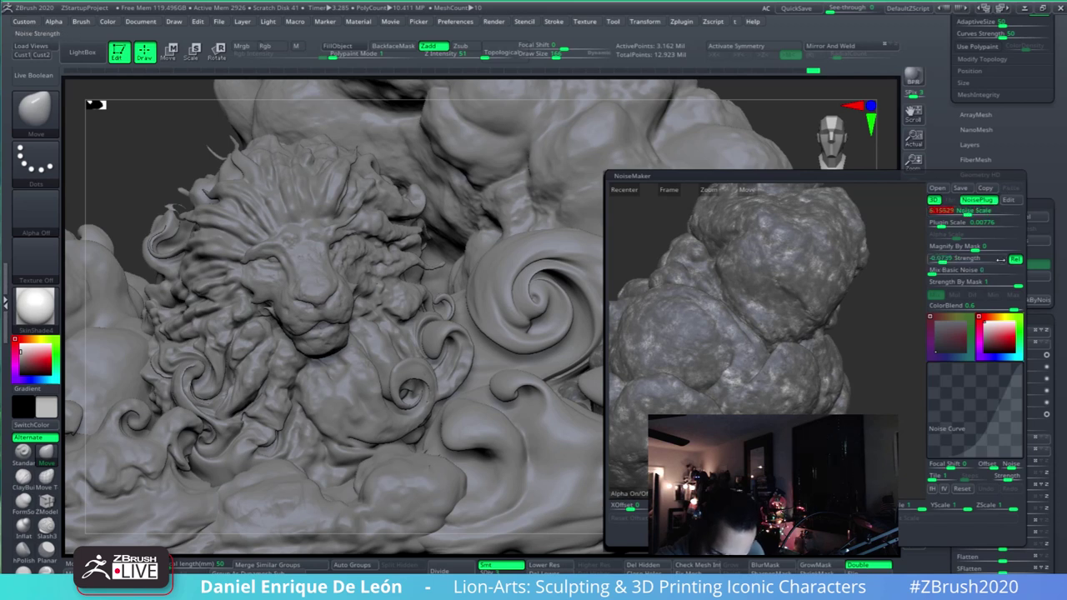
mouse_move(982, 248)
left_mouse_down()
mouse_move(1003, 250)
mouse_move(972, 248)
left_mouse_up()
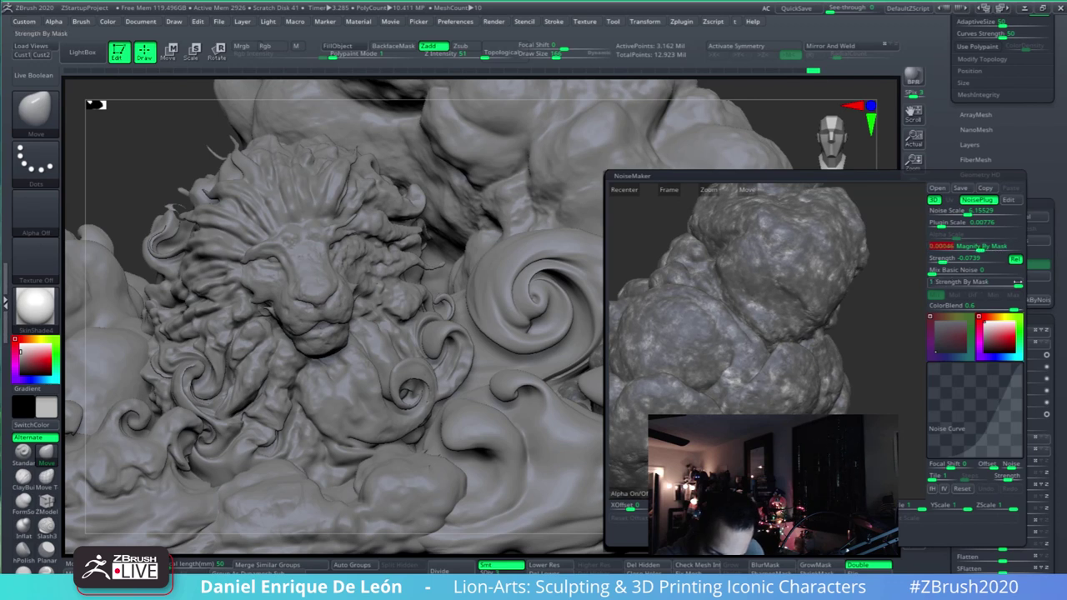
- Adjust the upper point of the noise curve and raise the noise X offset to about 0.7
mouse_move(960, 445)
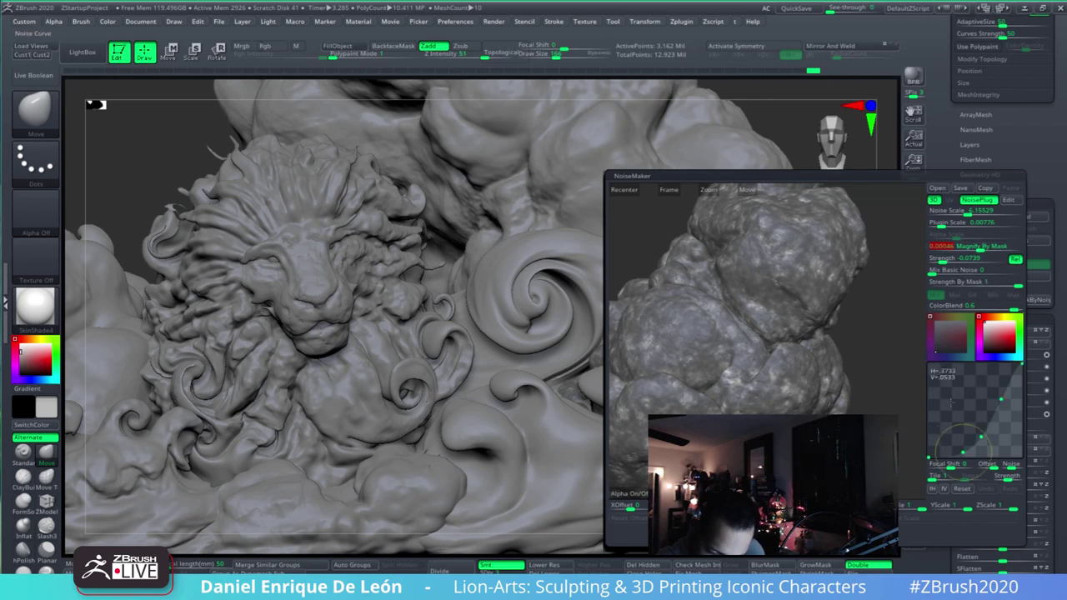
left_click(1002, 401)
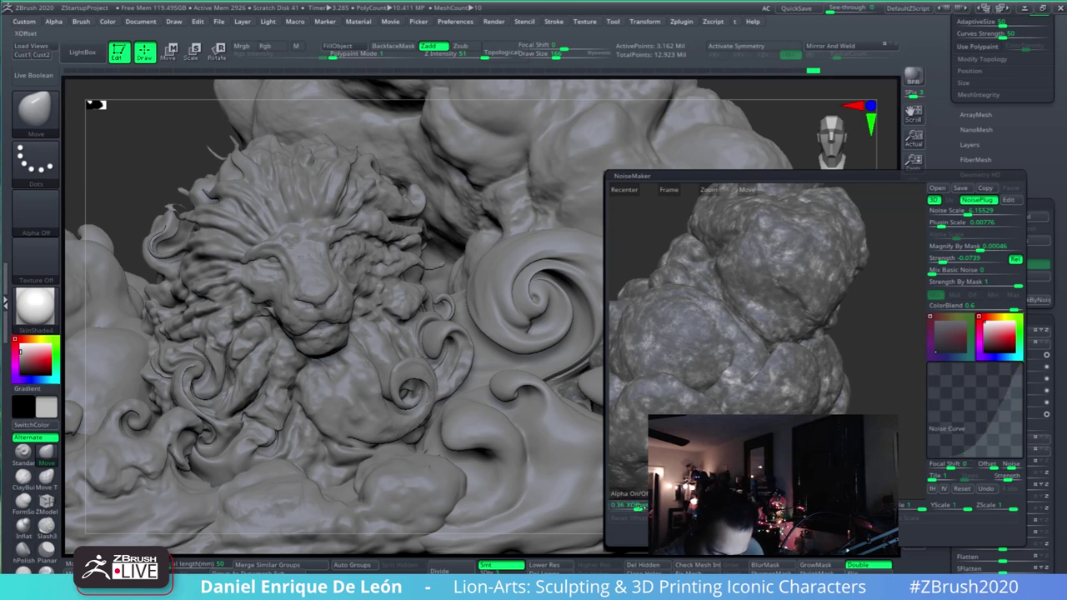
left_click_drag(631, 507, 644, 507)
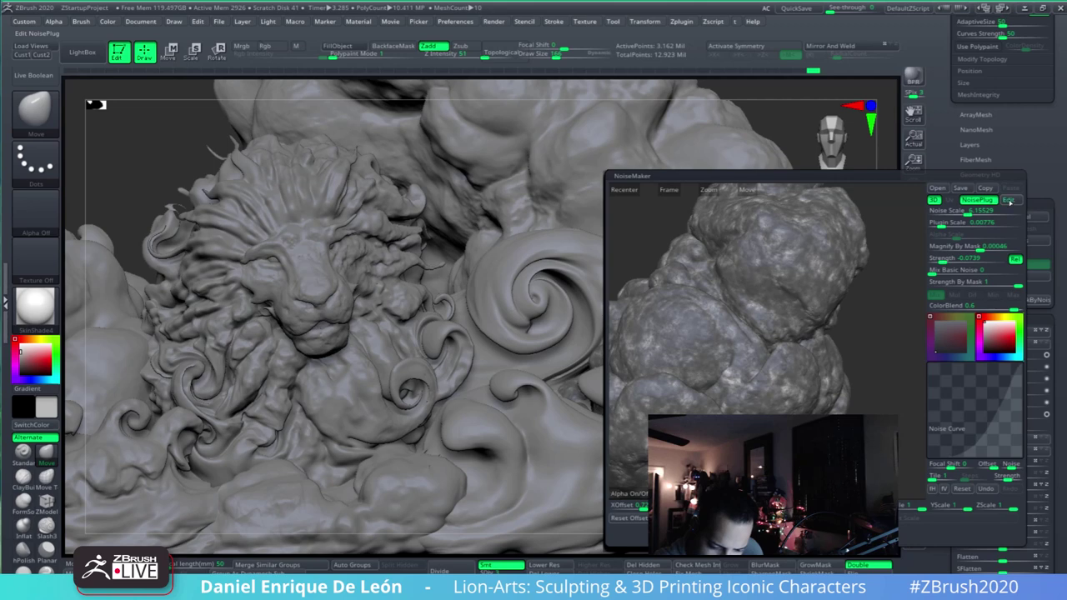
- Reopen the noise plugin's settings and raise the Erosion magnitude to 2.700
left_click(1009, 201)
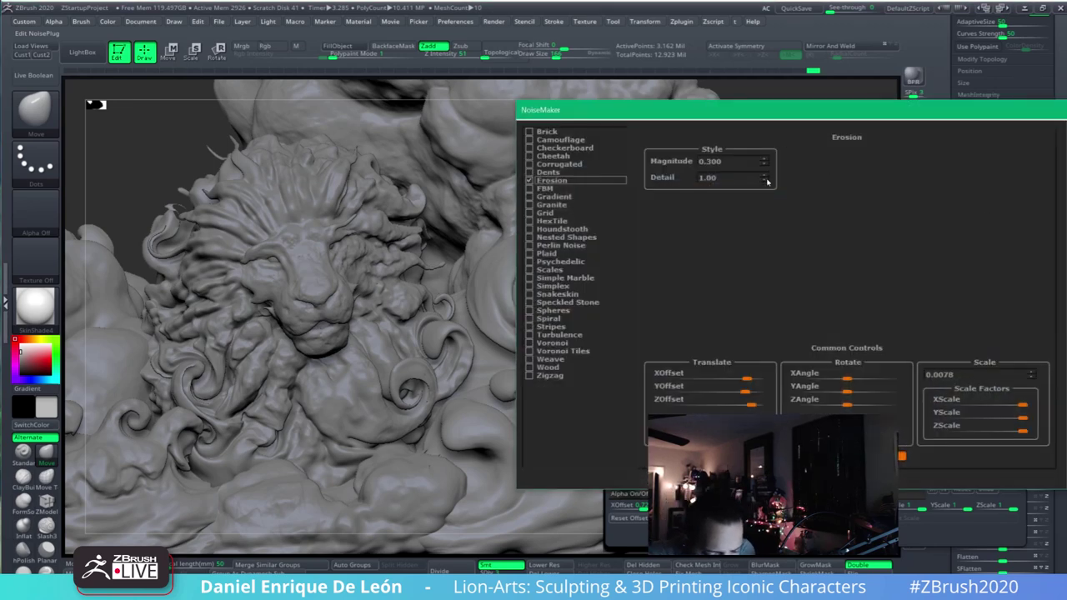
left_click_drag(786, 101, 464, 149)
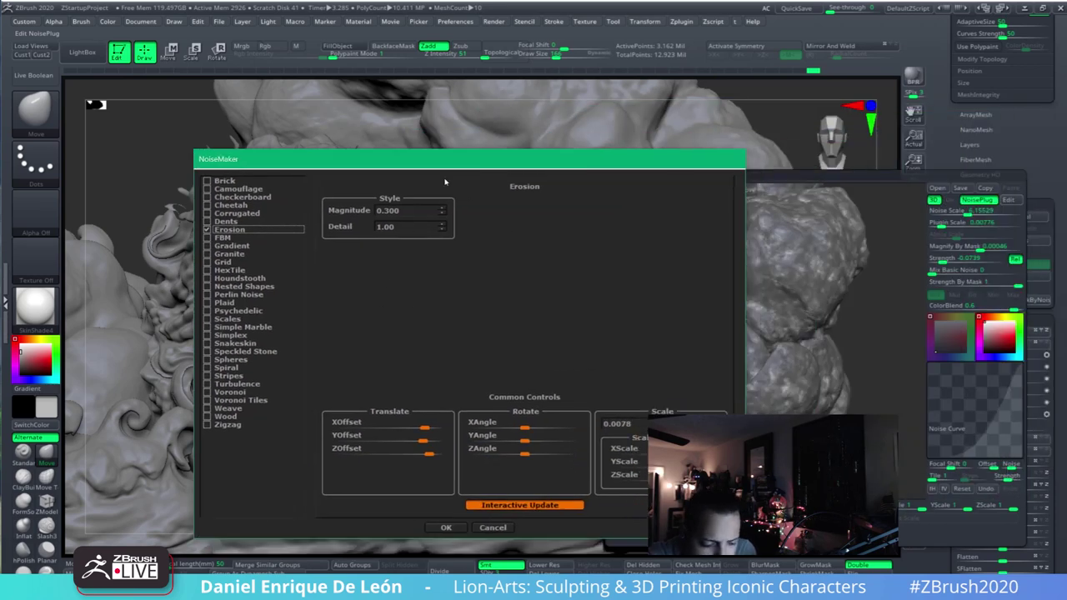
left_click(443, 210)
left_click(442, 210)
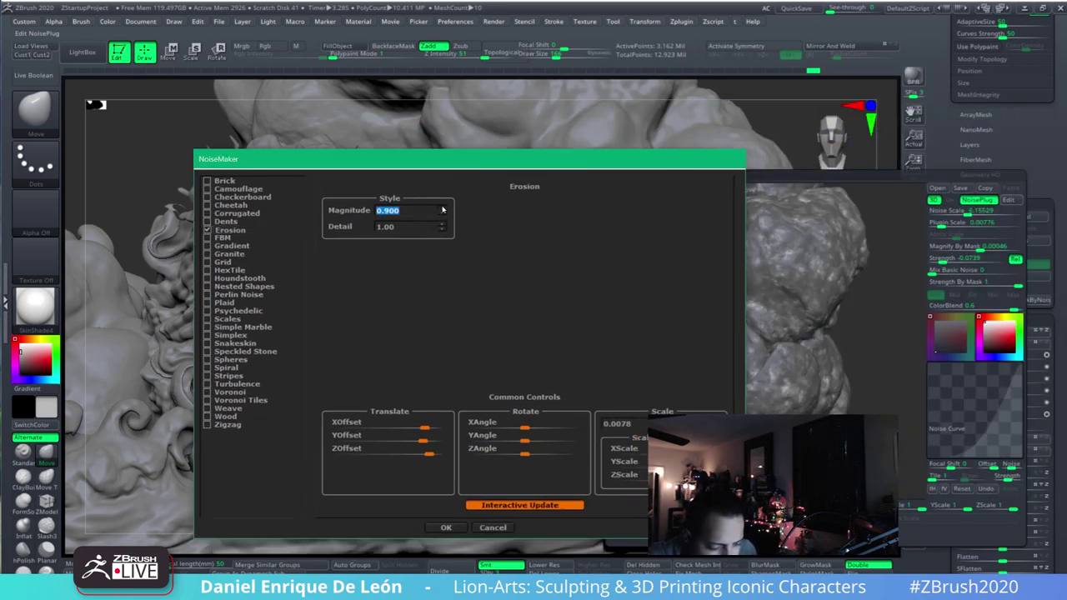
left_click(443, 210)
left_click_drag(487, 165, 421, 175)
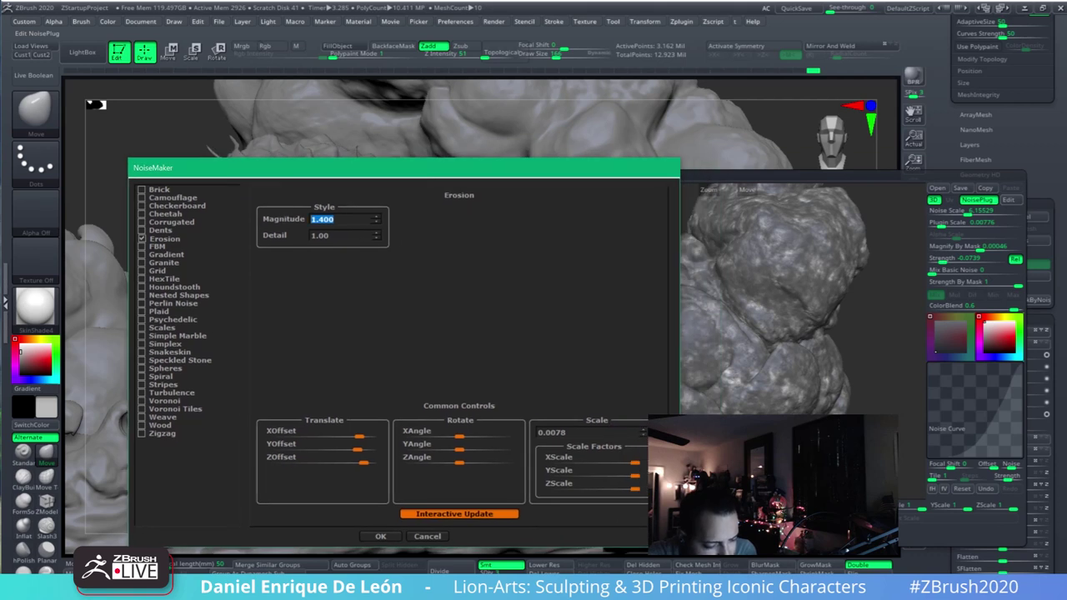
left_click(377, 220)
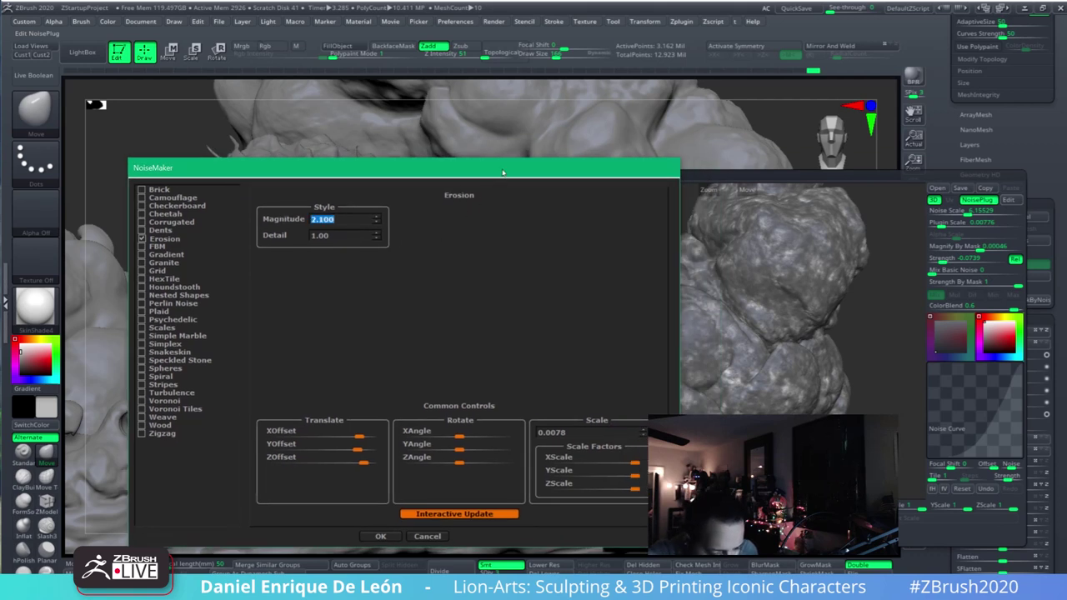
left_click_drag(502, 172, 460, 177)
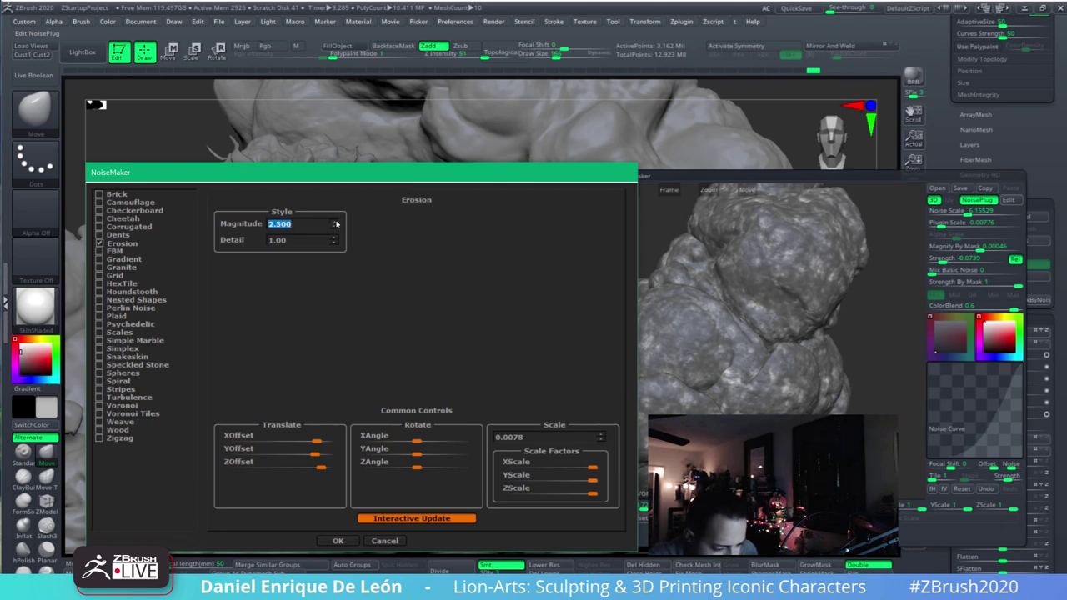
left_click(335, 222)
left_click(335, 221)
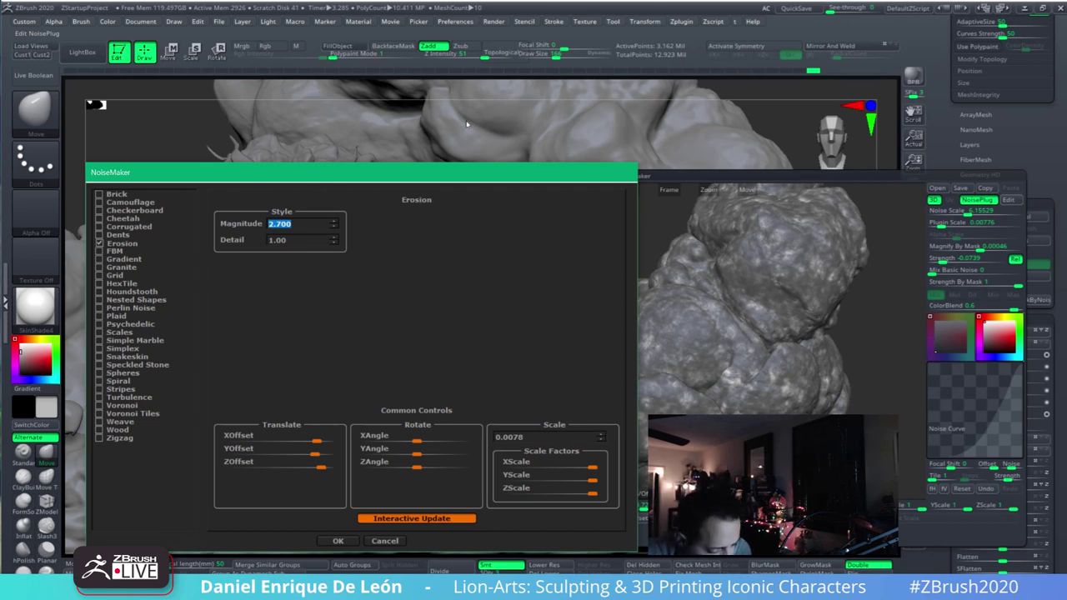
- Raise the Erosion pattern's scale to 1.1078 and accept the plugin settings
left_click(601, 437)
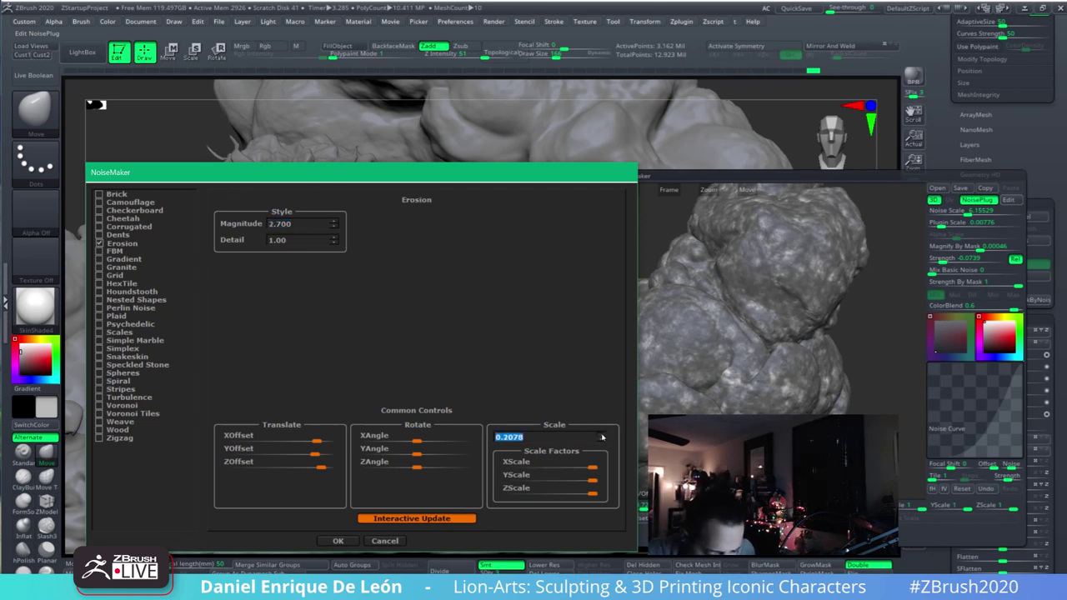
left_click(602, 436)
left_click(602, 436)
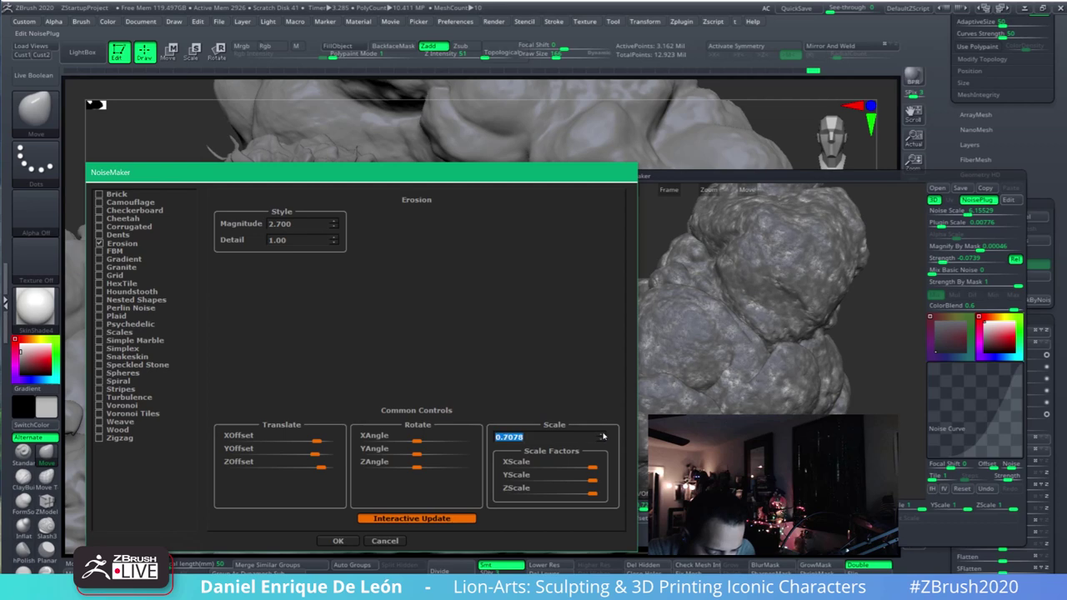
left_click(604, 436)
left_click(601, 436)
left_click(602, 436)
left_click(601, 436)
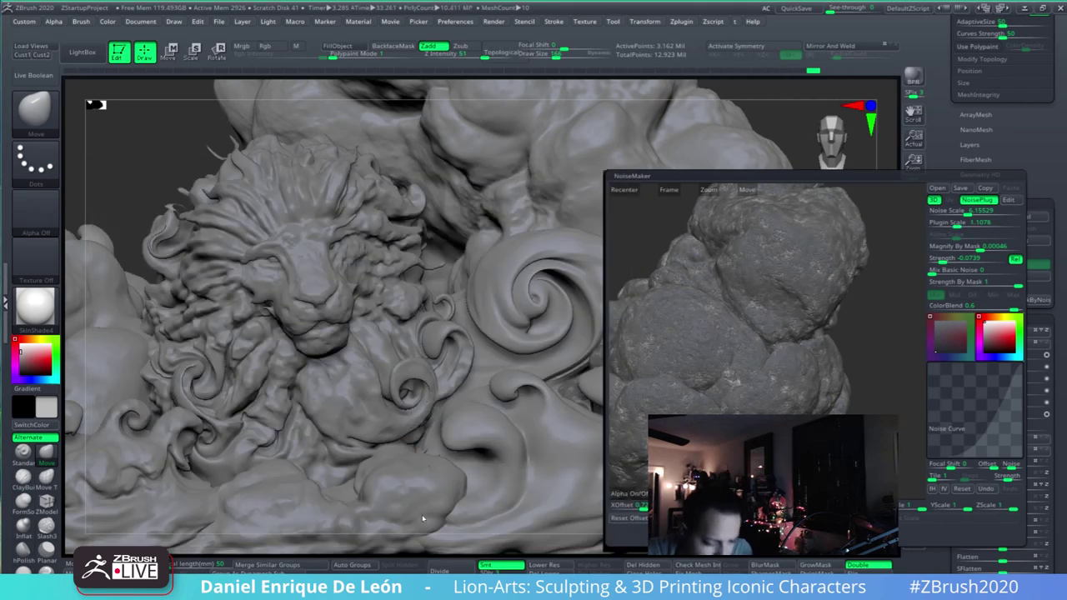
- Accept the noise settings, then undo the recent noise, masking and subdivision edits on the small cloud pile
left_click(337, 540)
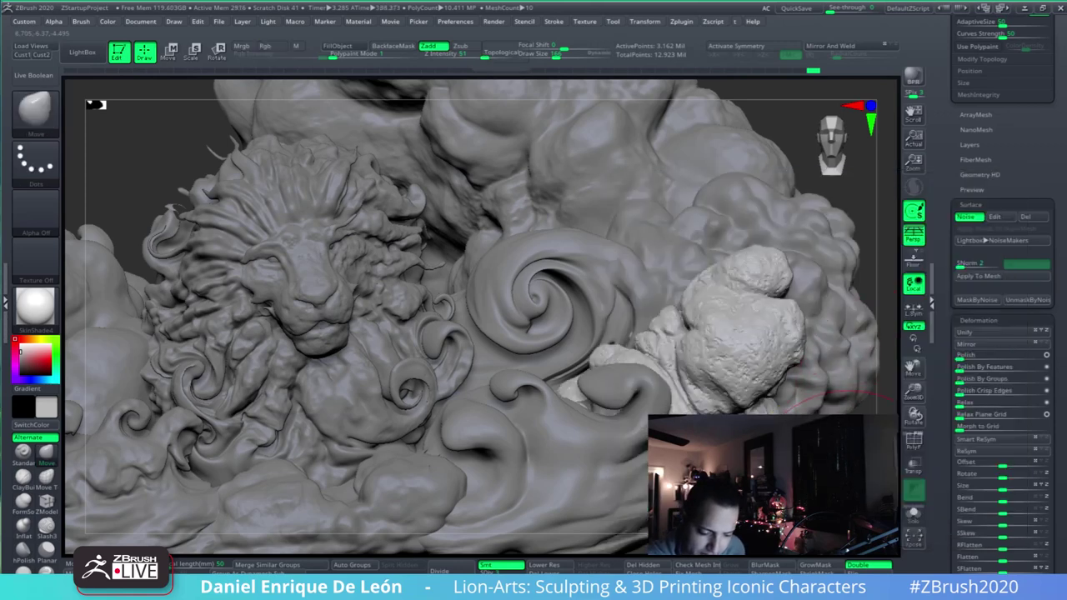
key("ctrl+z")
key("ctrl+z")
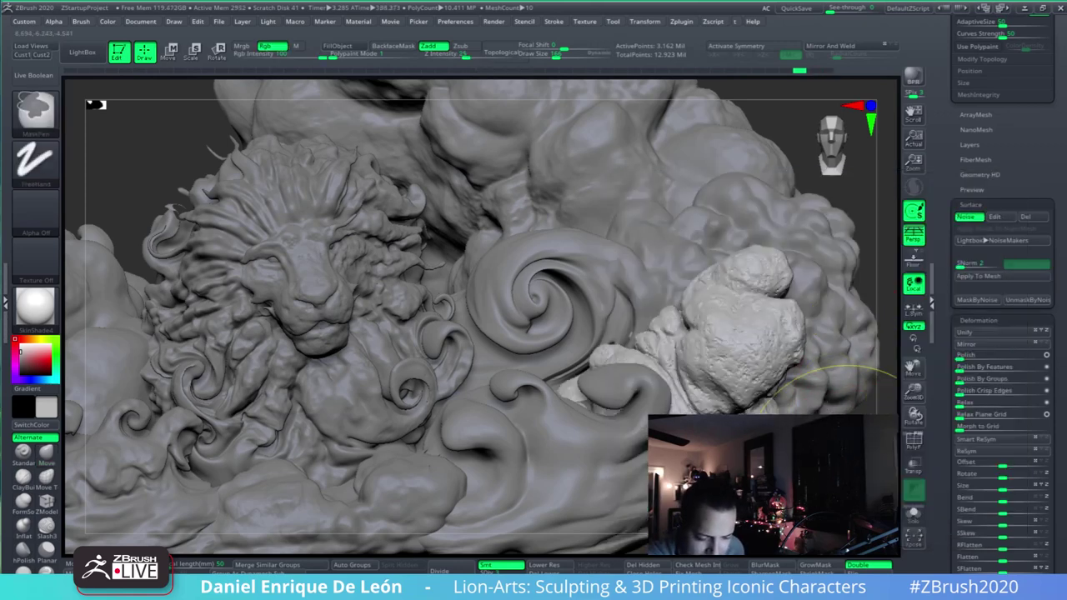
key("ctrl+z")
key("ctrl+z")
key("ctrl+z")
key("ctrl+z")
key("ctrl+z")
key("ctrl+z")
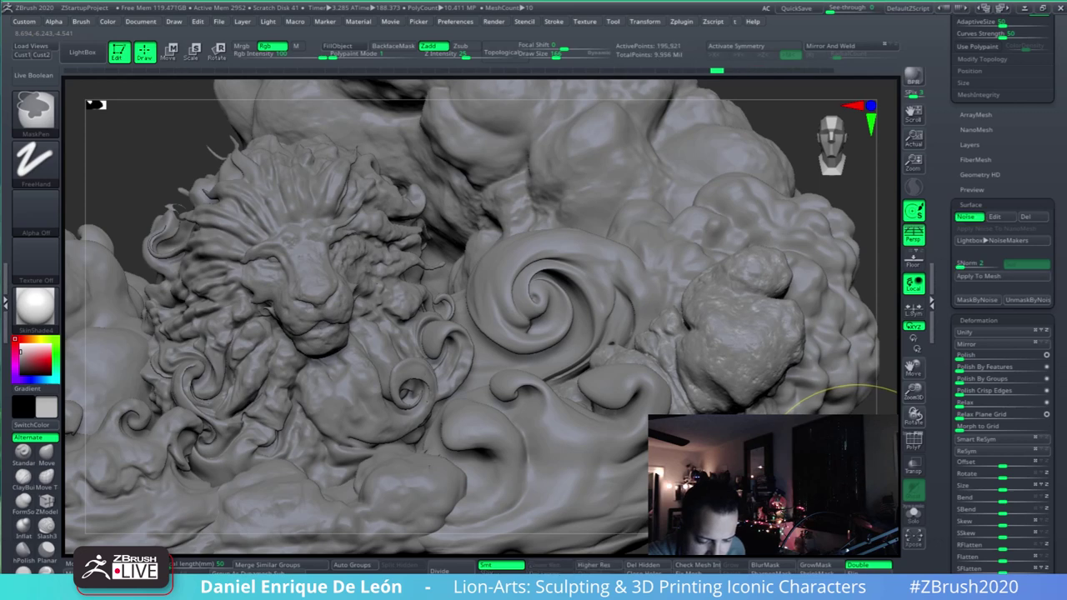
key("ctrl+z")
key("ctrl+z")
key("ctrl+z")
key("ctrl+z")
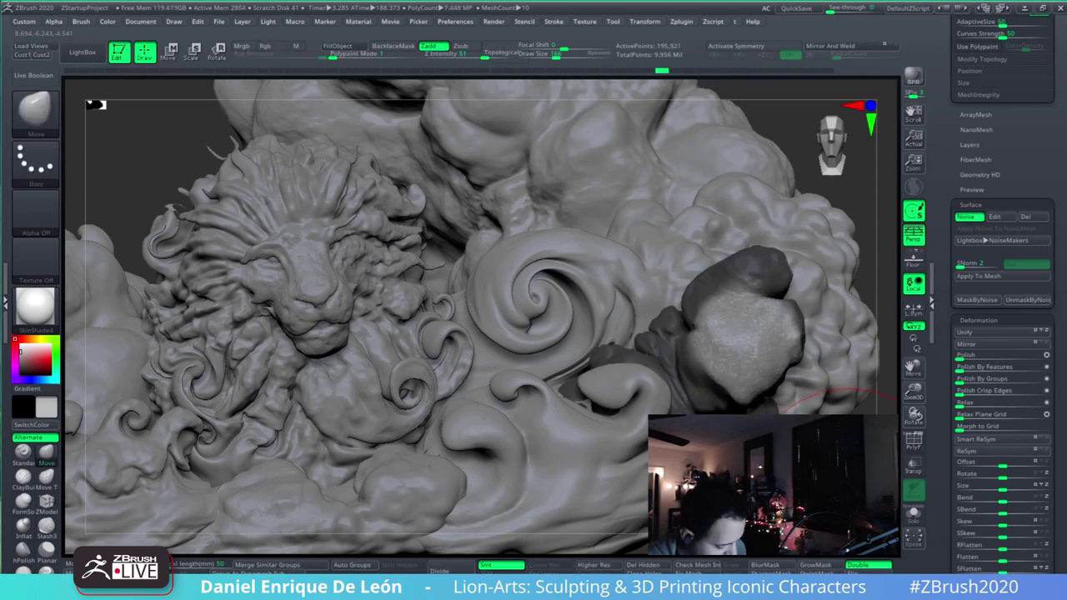
- Reopen the pile's surface noise settings, enable the noise plugin and choose the Turbulence pattern
left_click(994, 217)
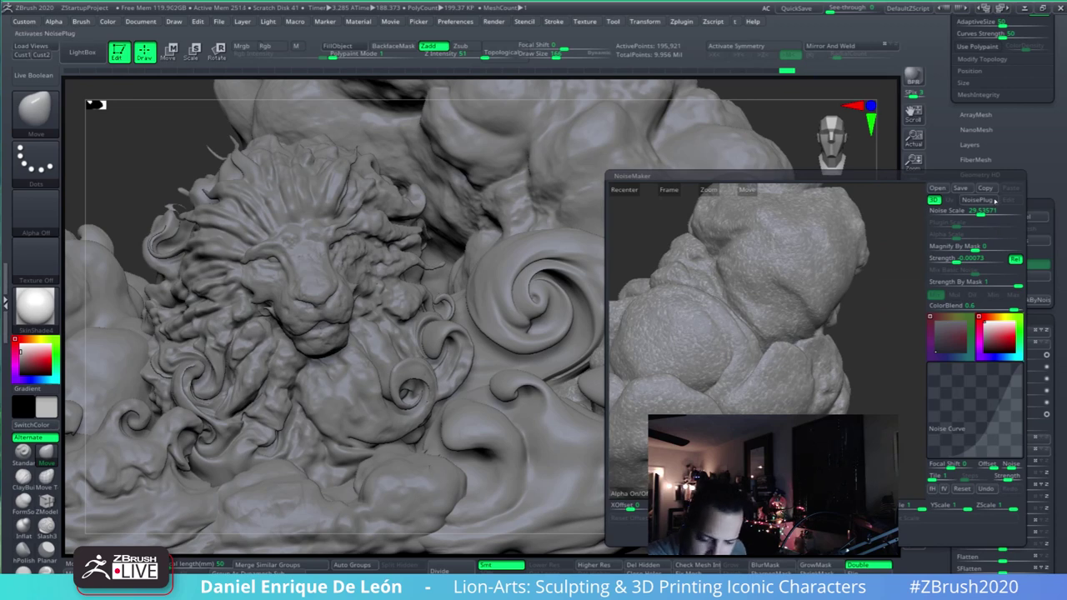
left_click(977, 201)
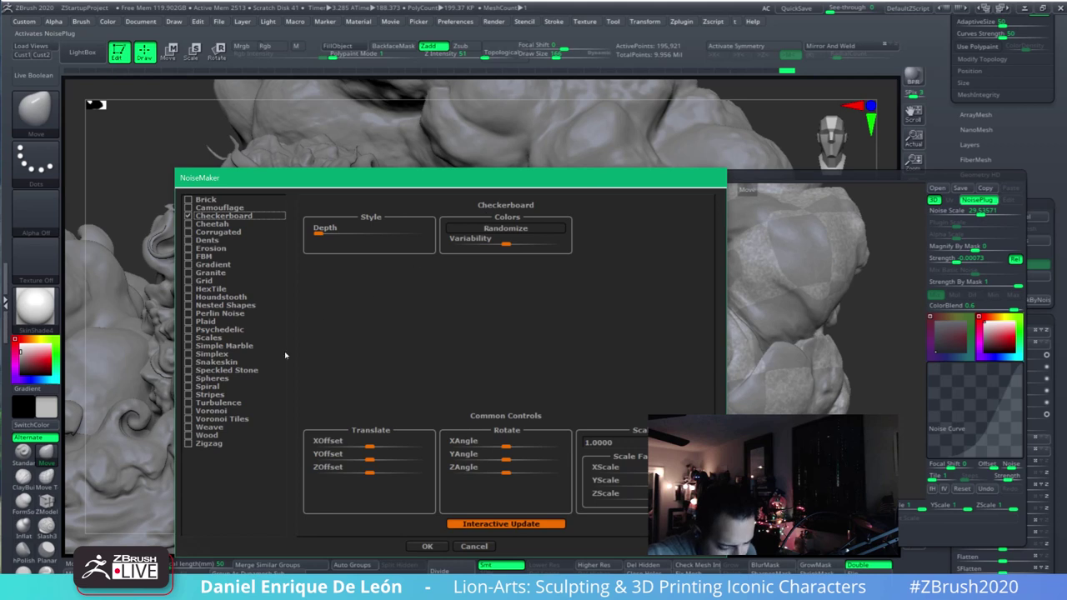
left_click(215, 403)
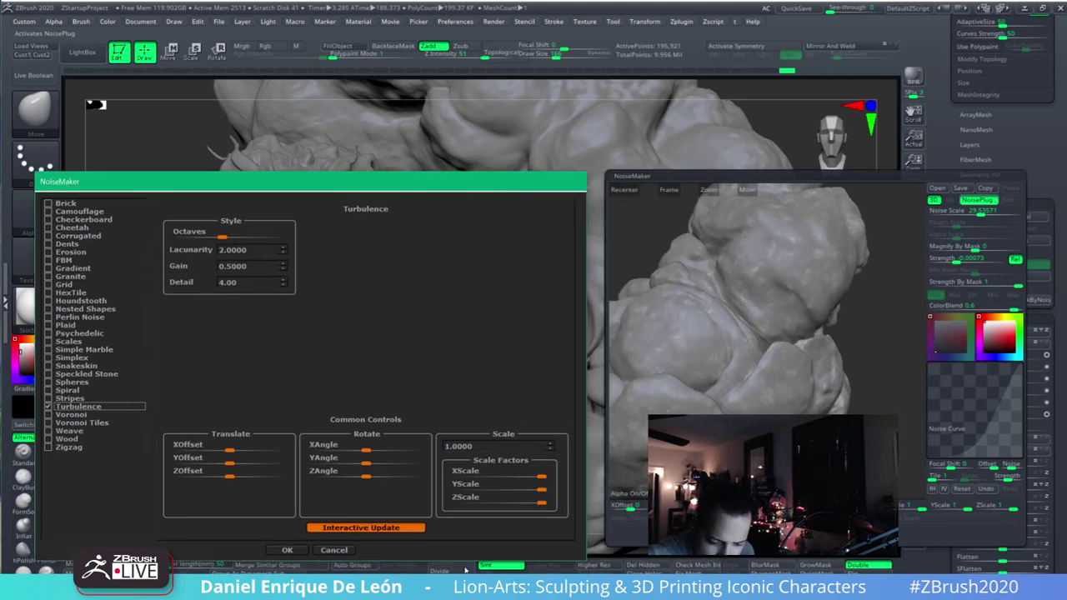
- Raise the Turbulence pattern's scale through 3.5 to 54 and accept the plugin settings
left_click(550, 446)
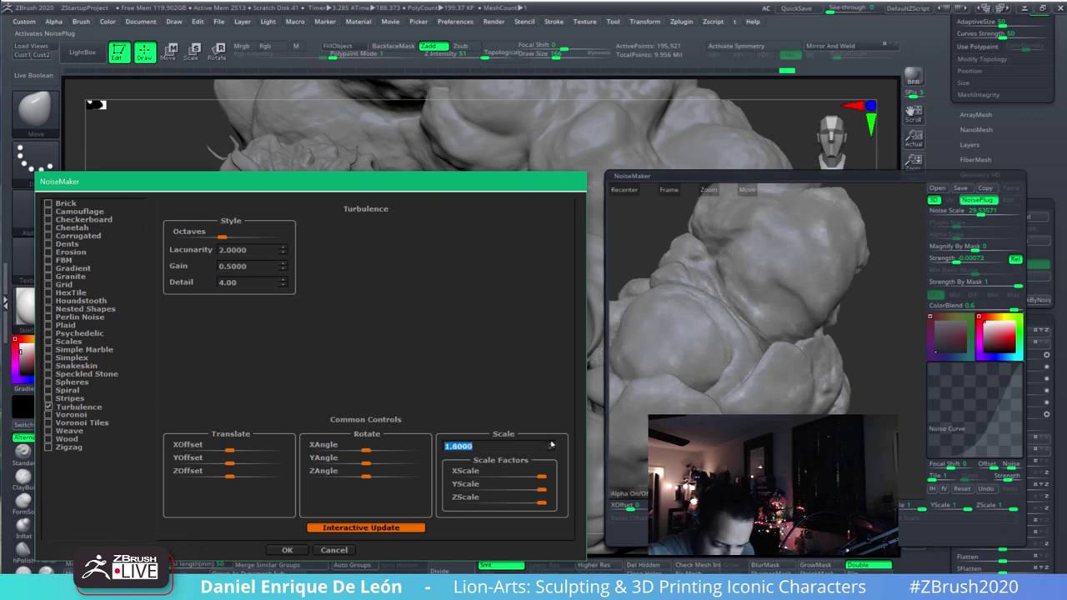
type("2.1")
key("Return")
left_click(550, 444)
left_click(550, 443)
left_click(550, 442)
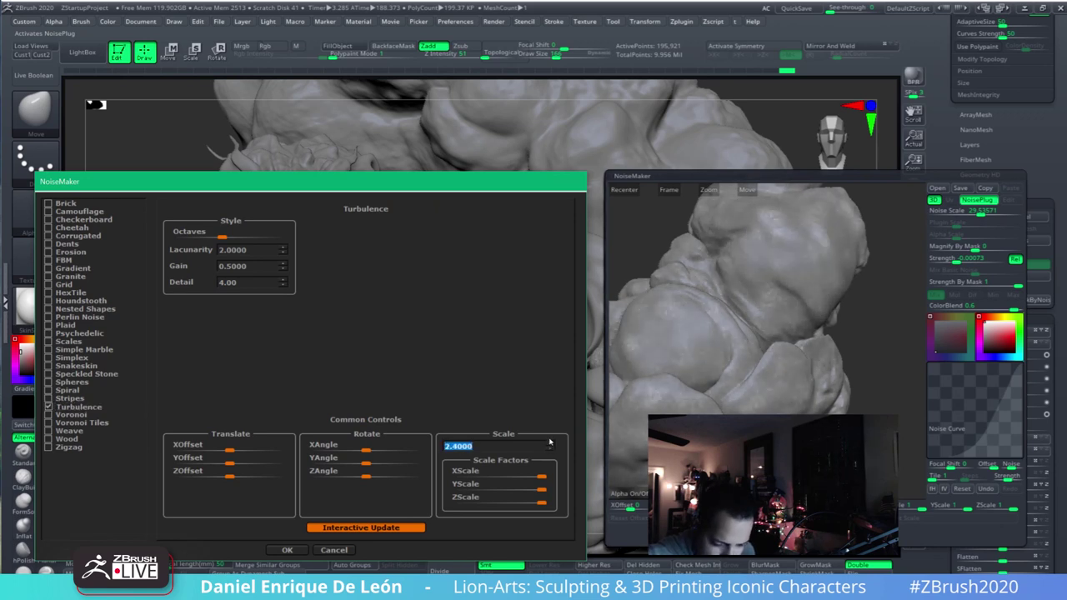
left_click(550, 445)
left_click(551, 444)
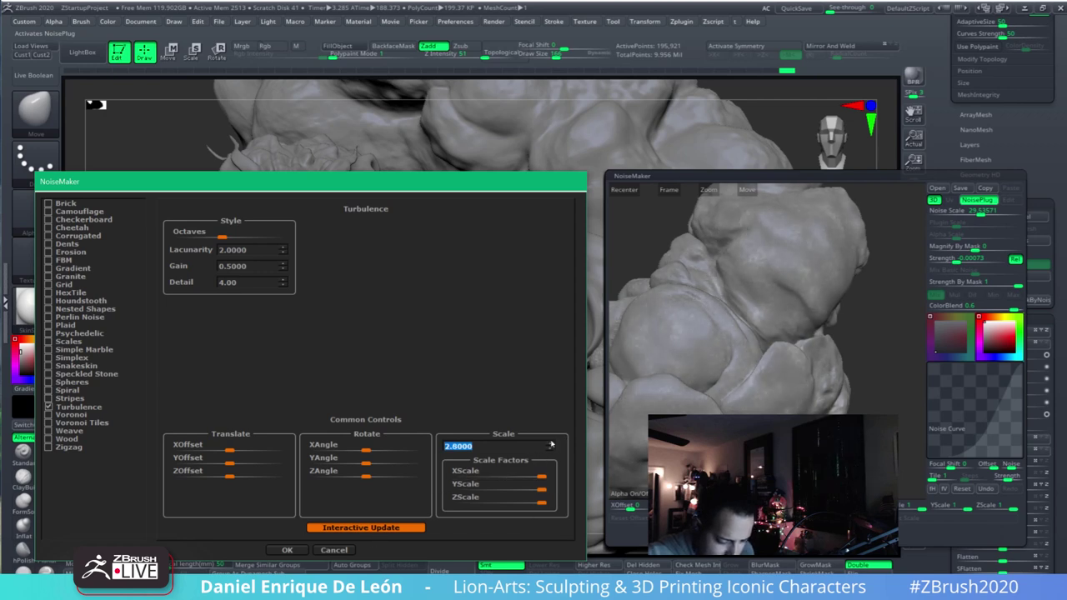
left_click(551, 444)
left_click(551, 444)
left_click(551, 444)
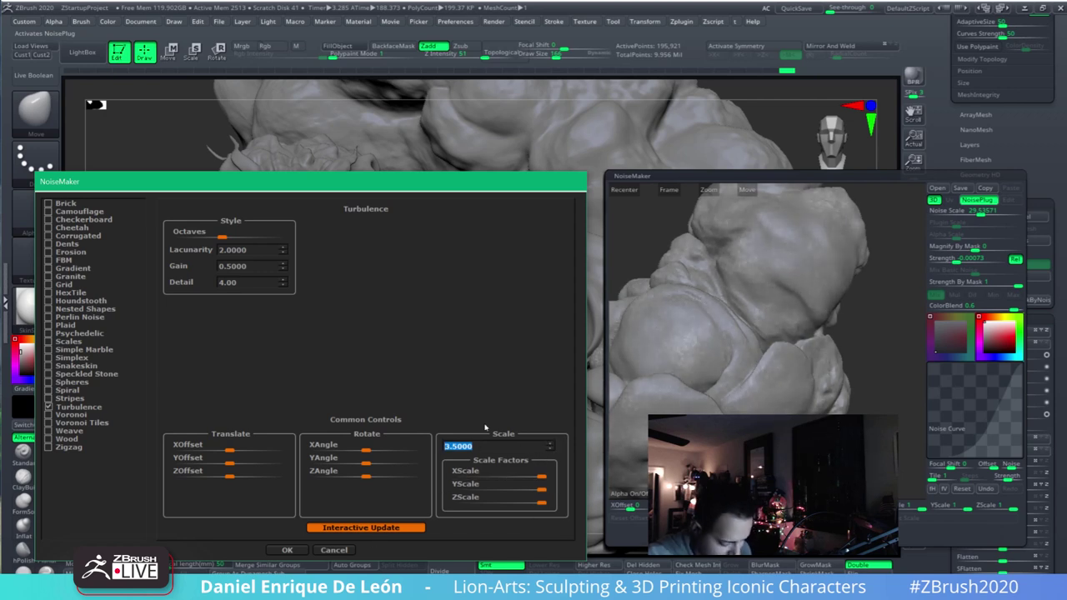
key("Return")
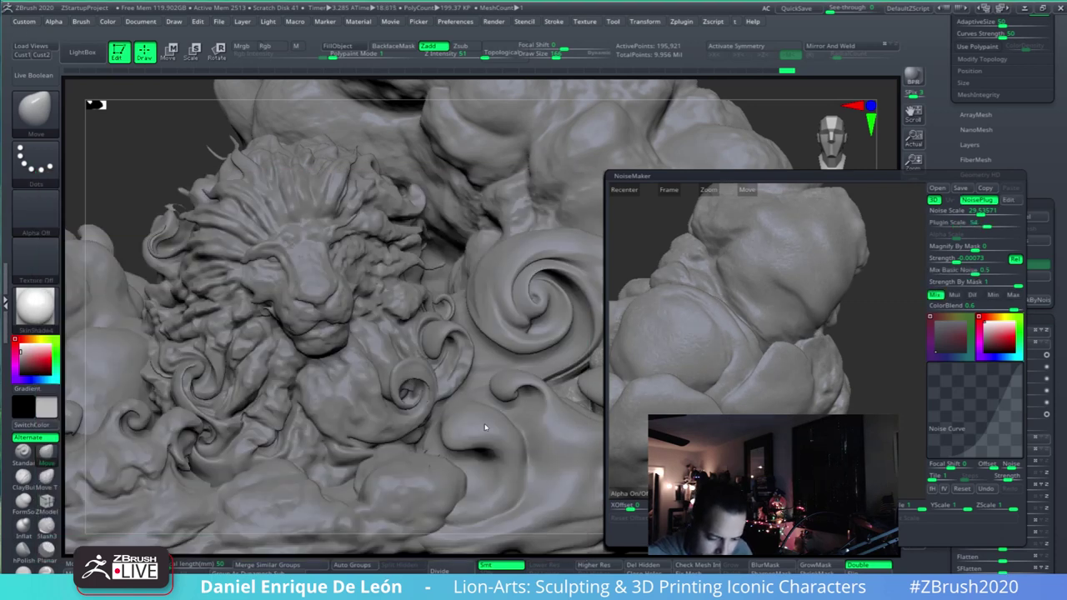
- Reopen the noise plugin's settings, set the Turbulence scale to 5 and accept
left_click(1008, 201)
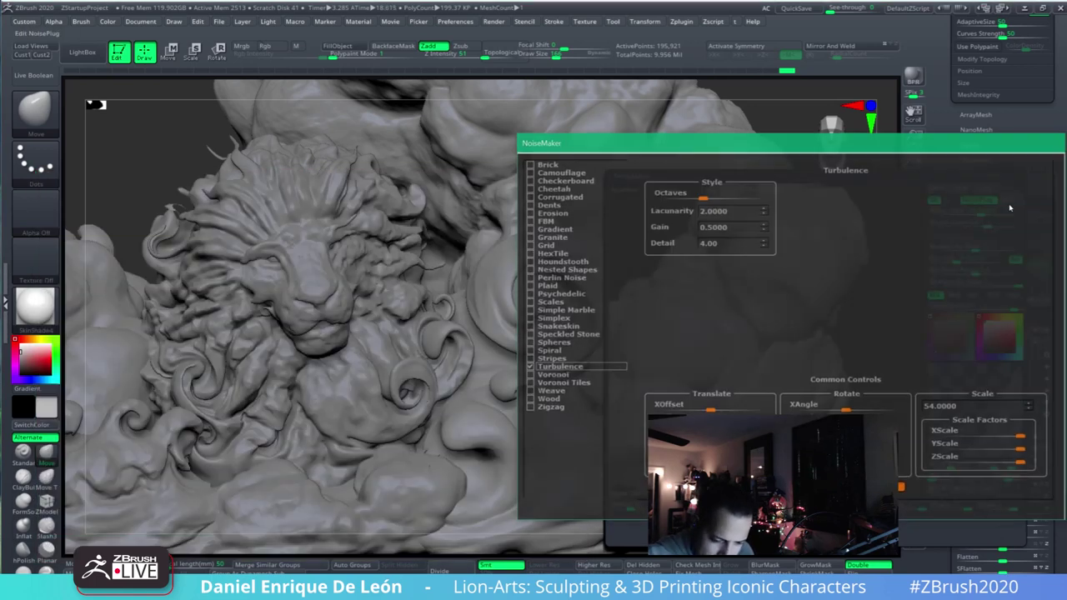
left_click_drag(966, 405, 911, 394)
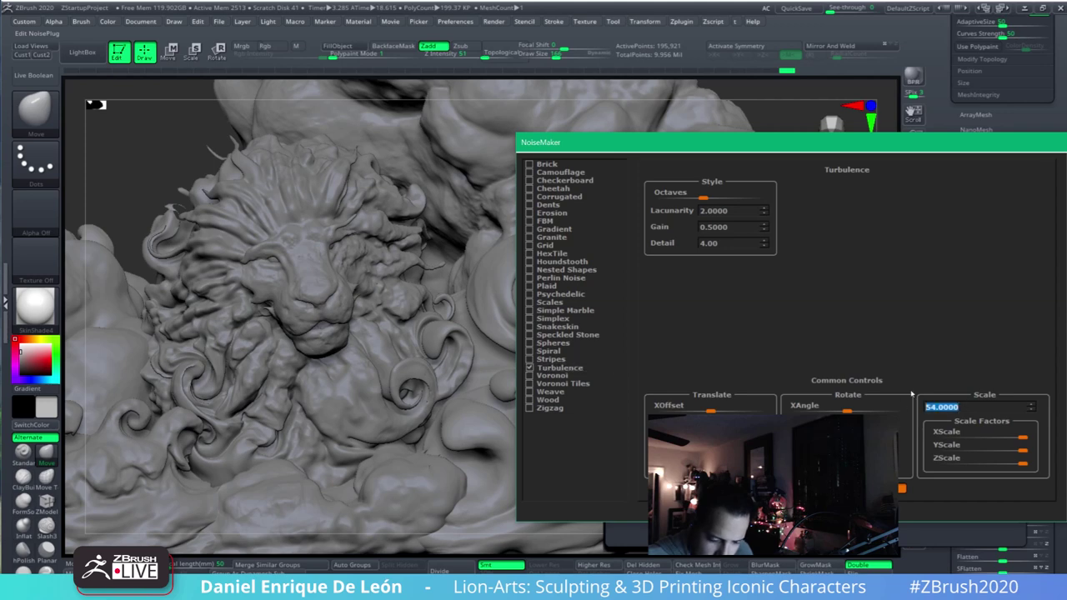
type("5")
key("Return")
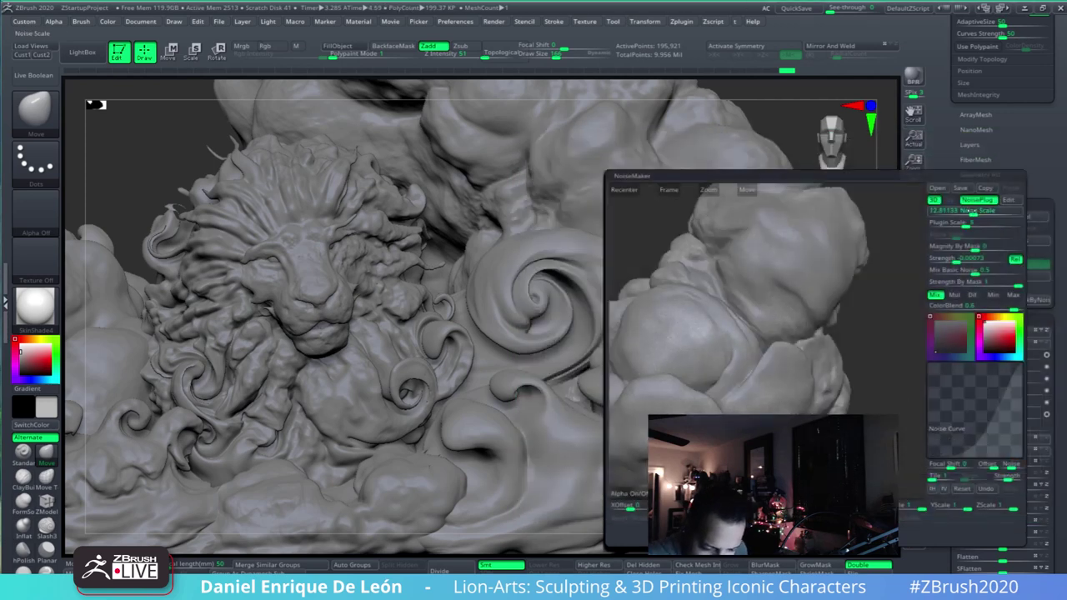
- Set the noise scale to 124.46327, the plugin scale to 1.88771 and the noise strength to -0.05575
left_click_drag(991, 211, 958, 225)
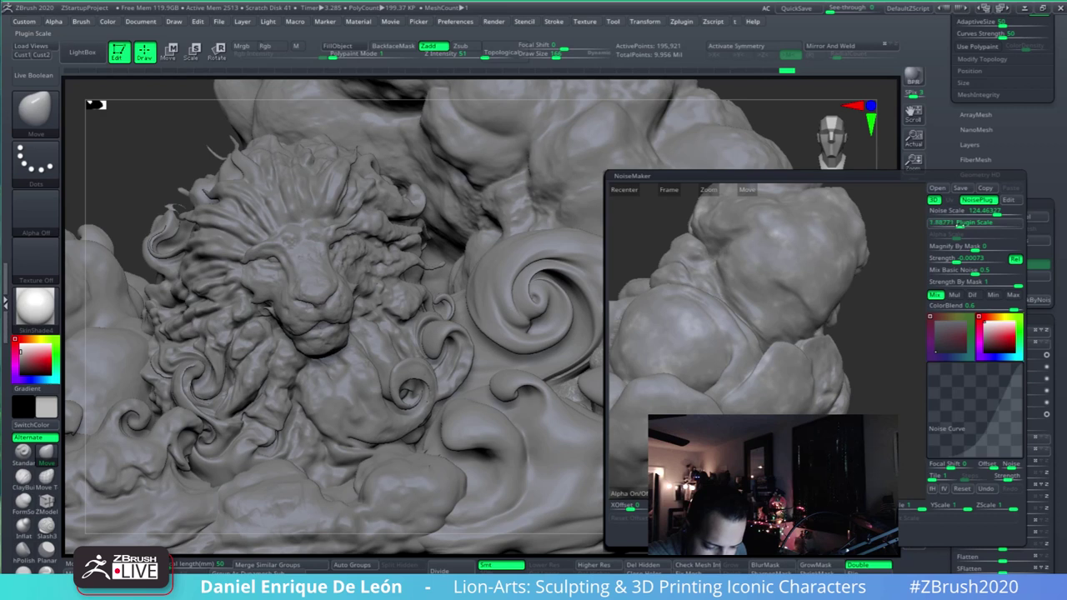
left_click(959, 226)
left_click_drag(956, 261, 939, 262)
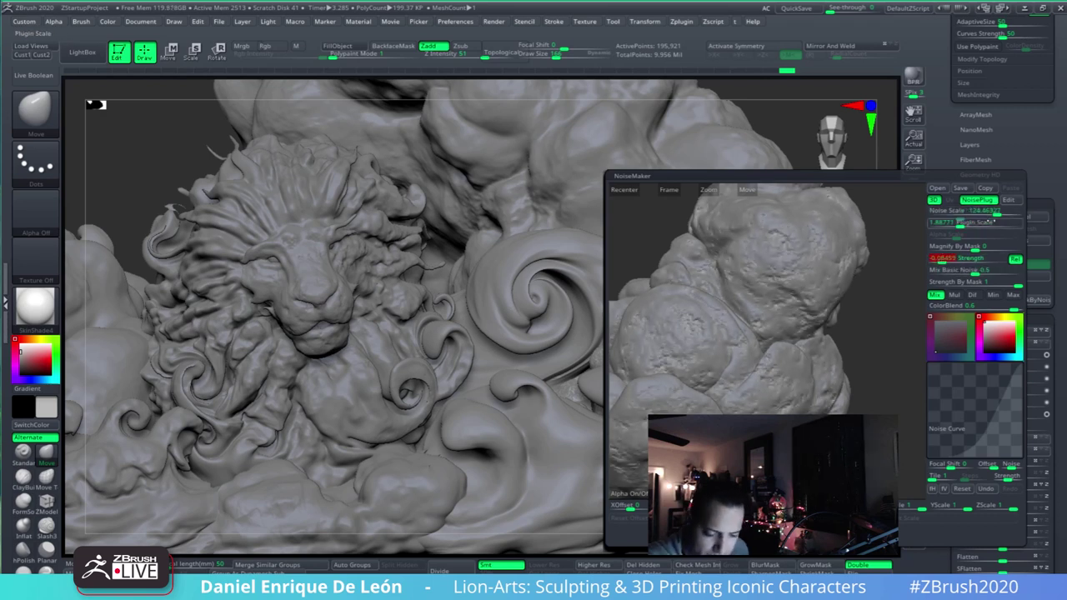
left_click_drag(992, 211, 995, 214)
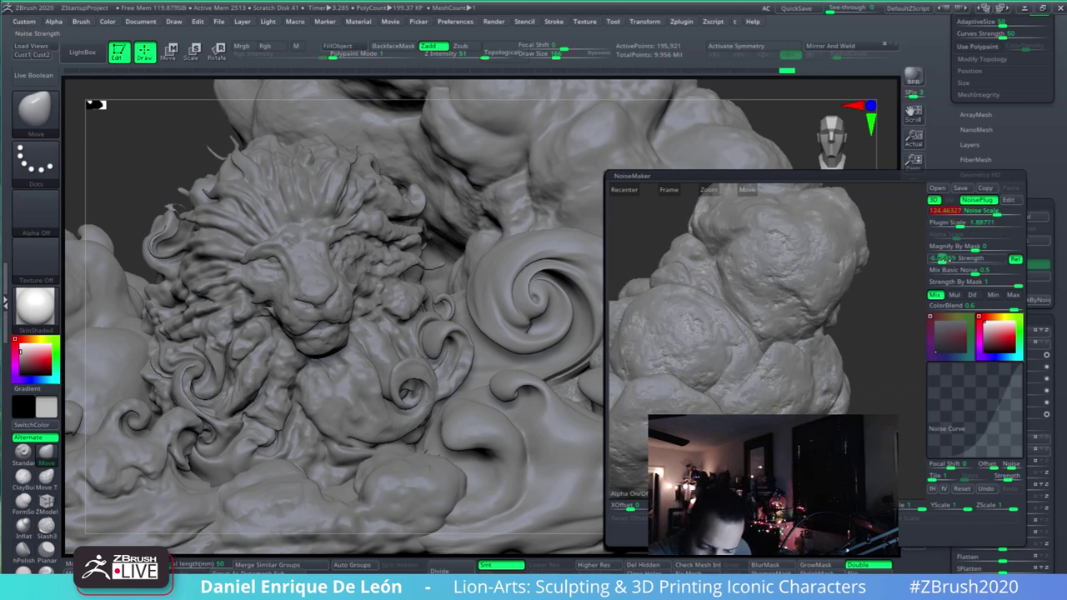
left_click_drag(943, 261, 946, 262)
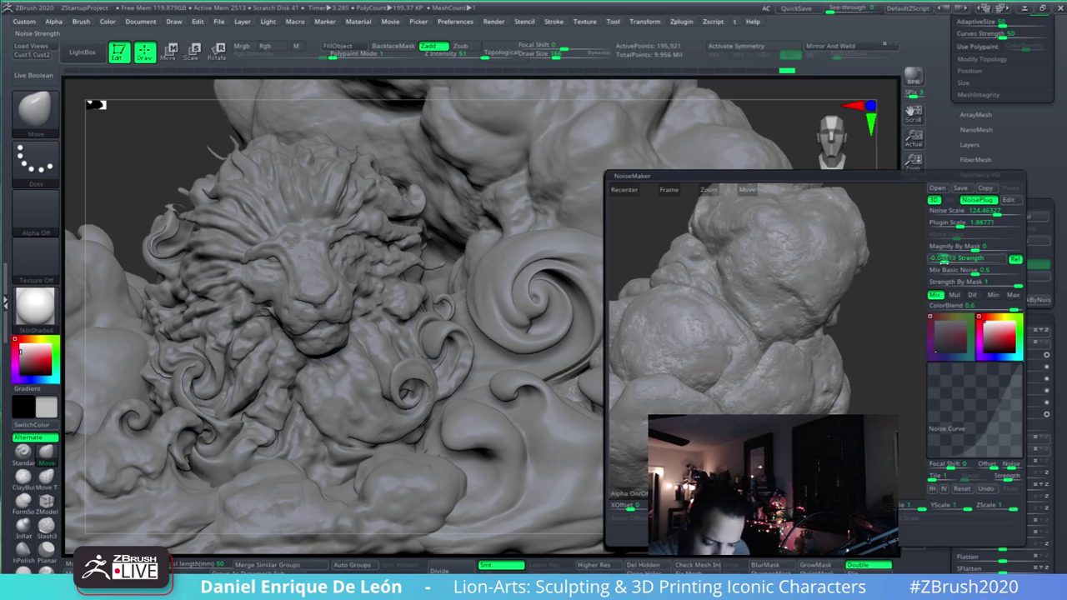
left_click(945, 261)
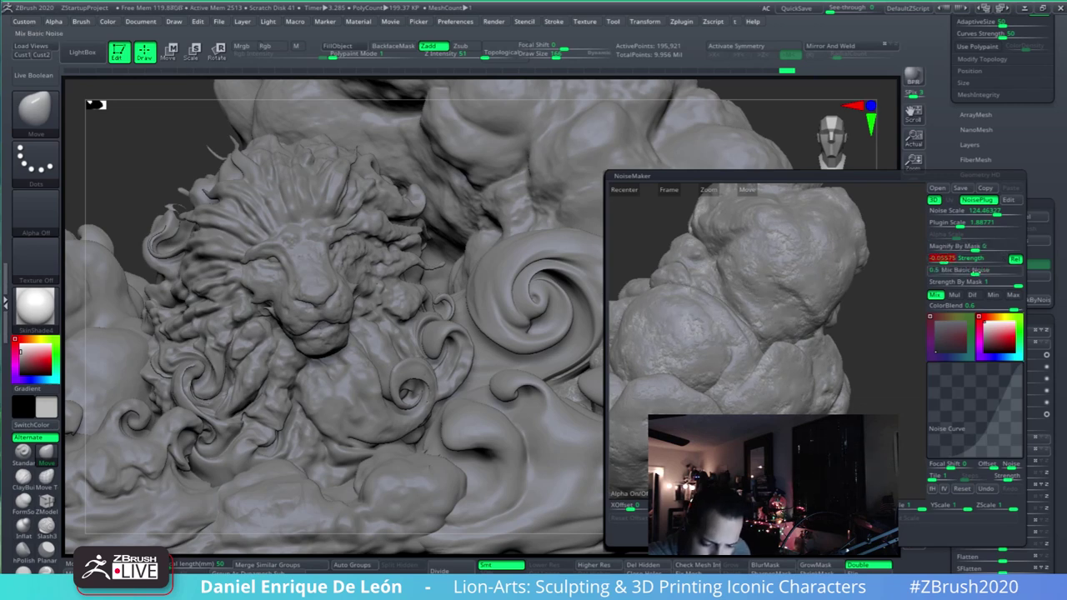
- Set Mix Basic Noise to 0.47826, try a lower Strength By Mask and return it to 1
mouse_move(975, 273)
left_mouse_down()
mouse_move(934, 274)
mouse_move(975, 272)
left_mouse_up()
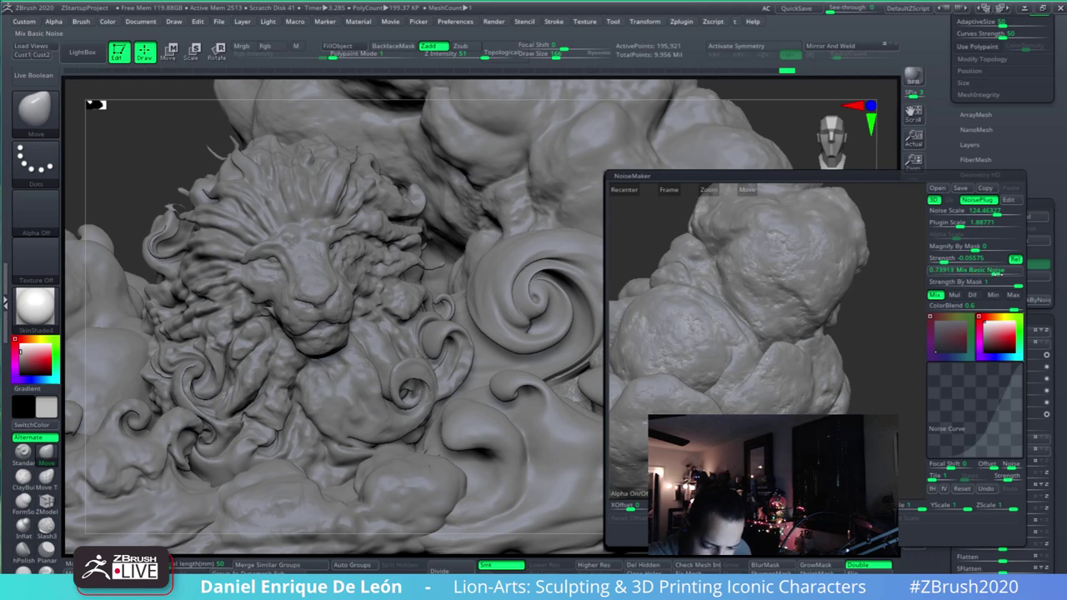
left_click_drag(1004, 272, 967, 272)
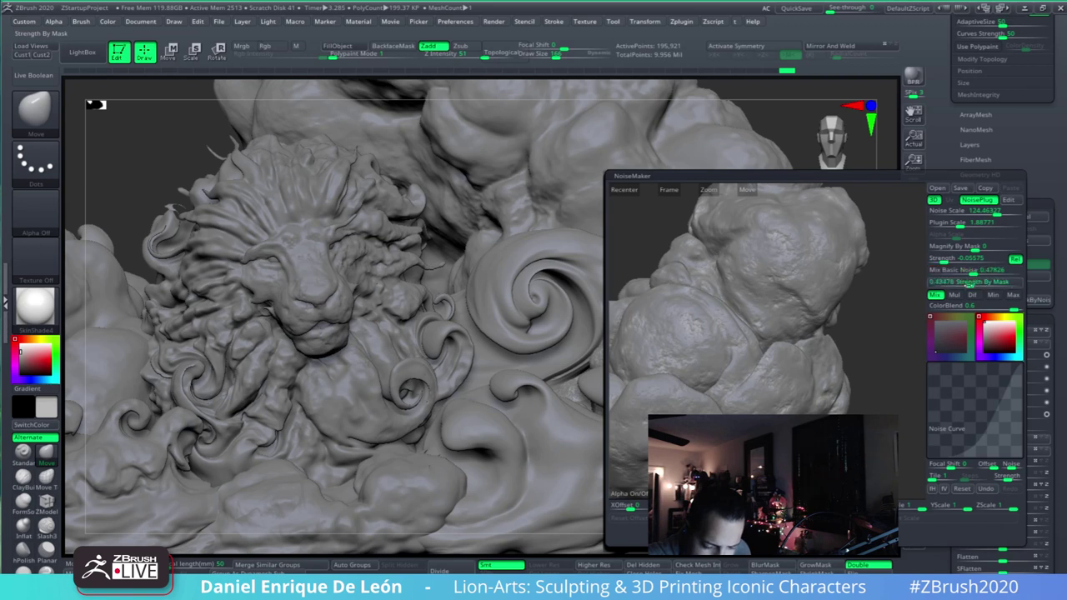
left_click(1015, 271)
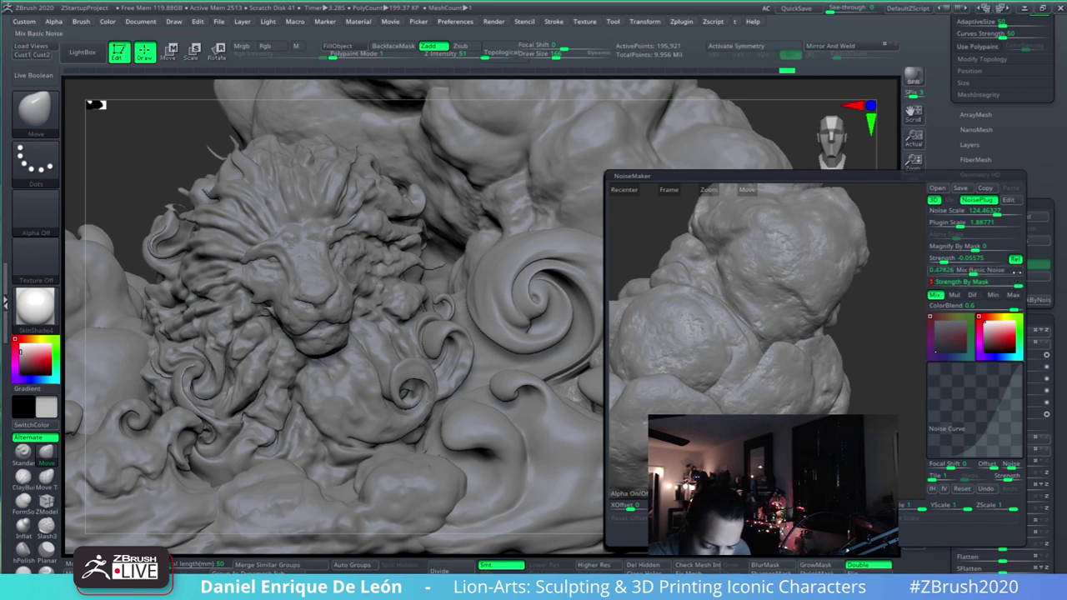
- Raise the noise scale to 394.6672 and the plugin scale to 5.14858, and check the pattern on the preview from another angle
mouse_move(960, 225)
left_mouse_down()
mouse_move(977, 223)
mouse_move(950, 226)
mouse_move(1005, 215)
mouse_move(972, 212)
mouse_move(1009, 215)
mouse_move(953, 226)
mouse_move(965, 225)
left_mouse_up()
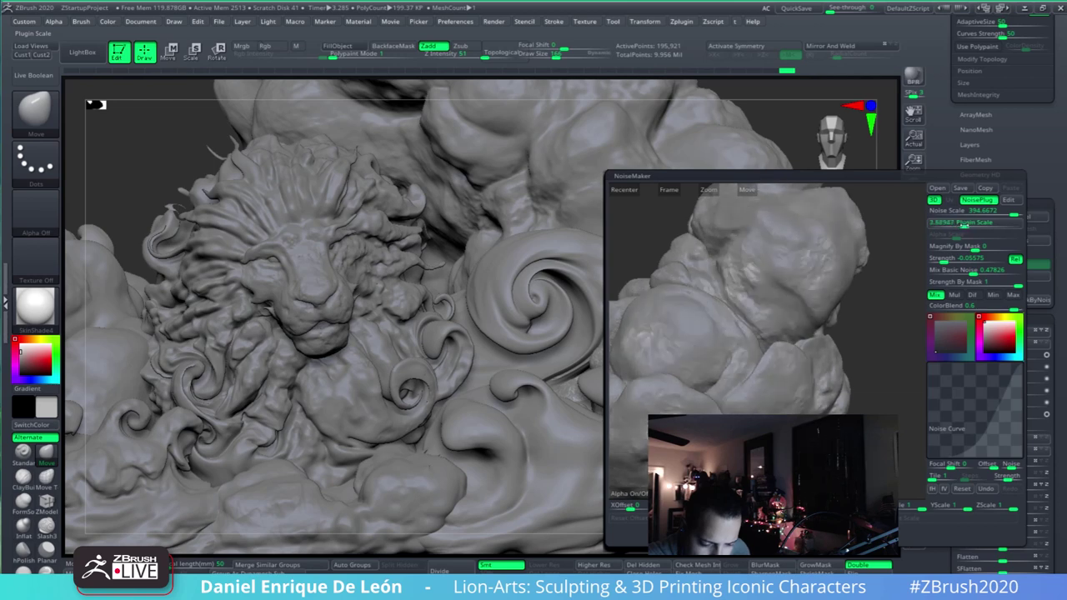
left_click(962, 223)
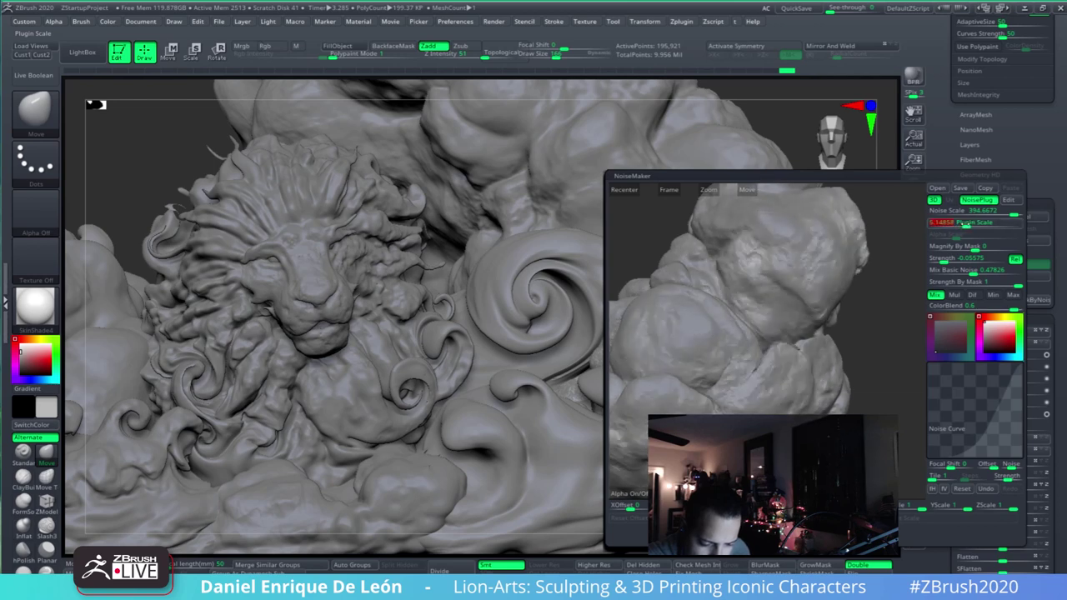
left_click_drag(877, 342, 802, 306)
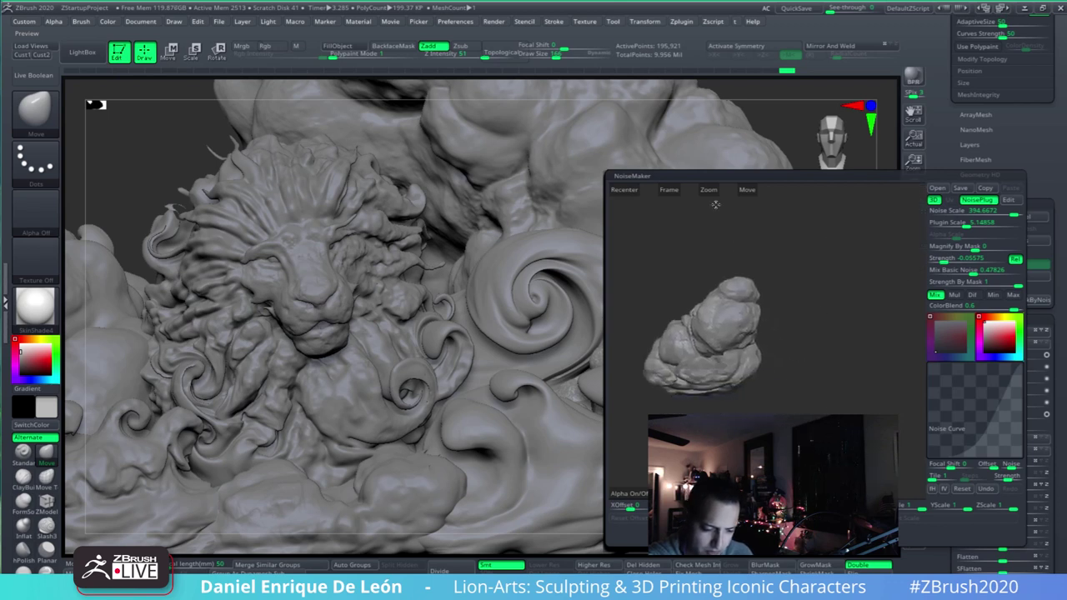
left_click(667, 190)
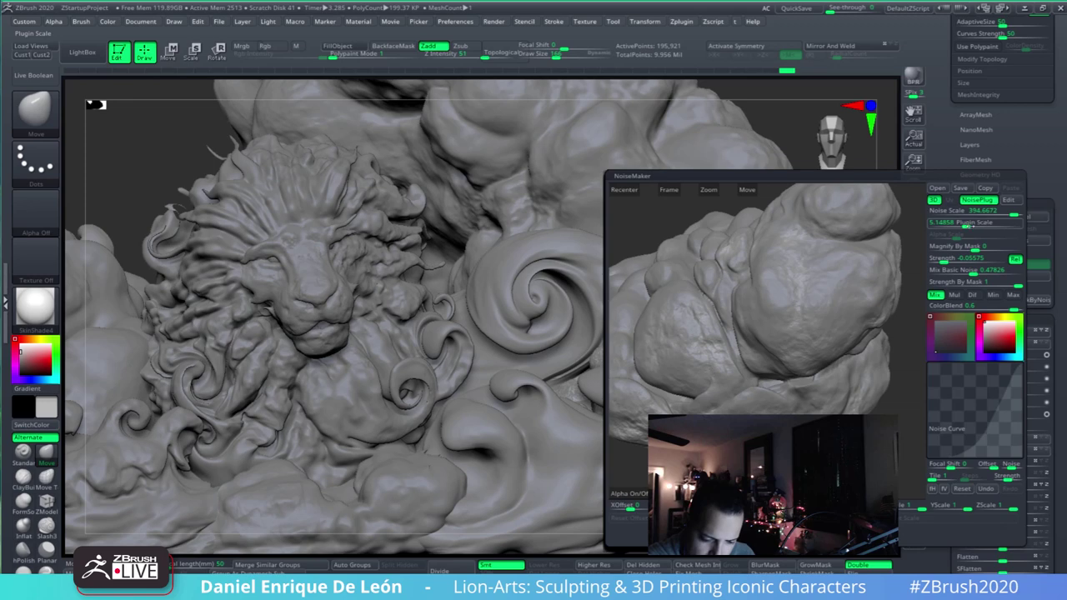
- Set the plugin scale to 2.34619 and the noise strength to -0.04813, and accept the noise settings
left_click_drag(967, 226, 960, 223)
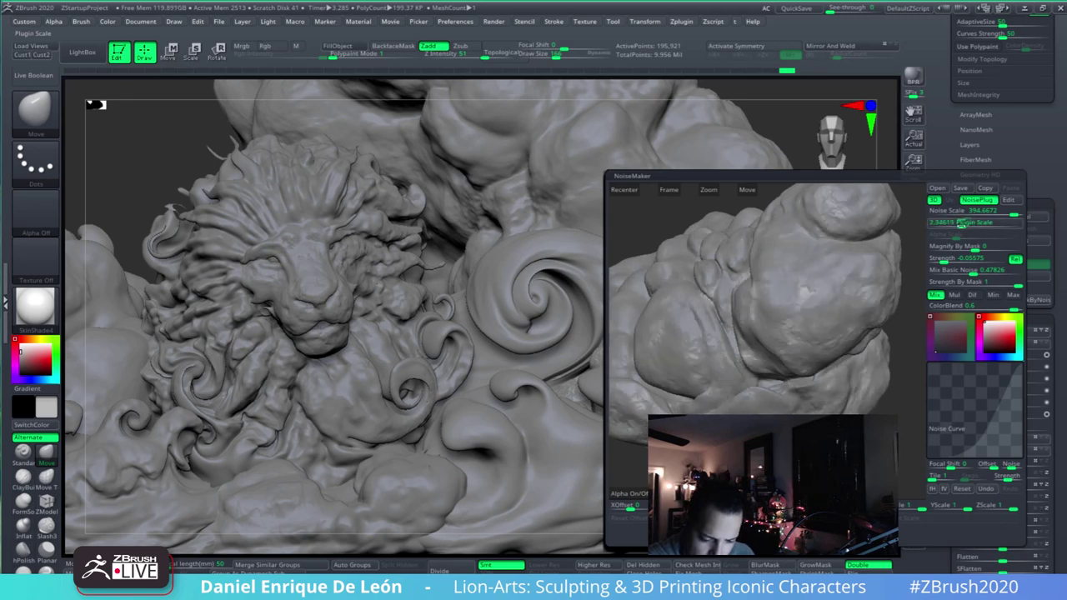
left_click(975, 258)
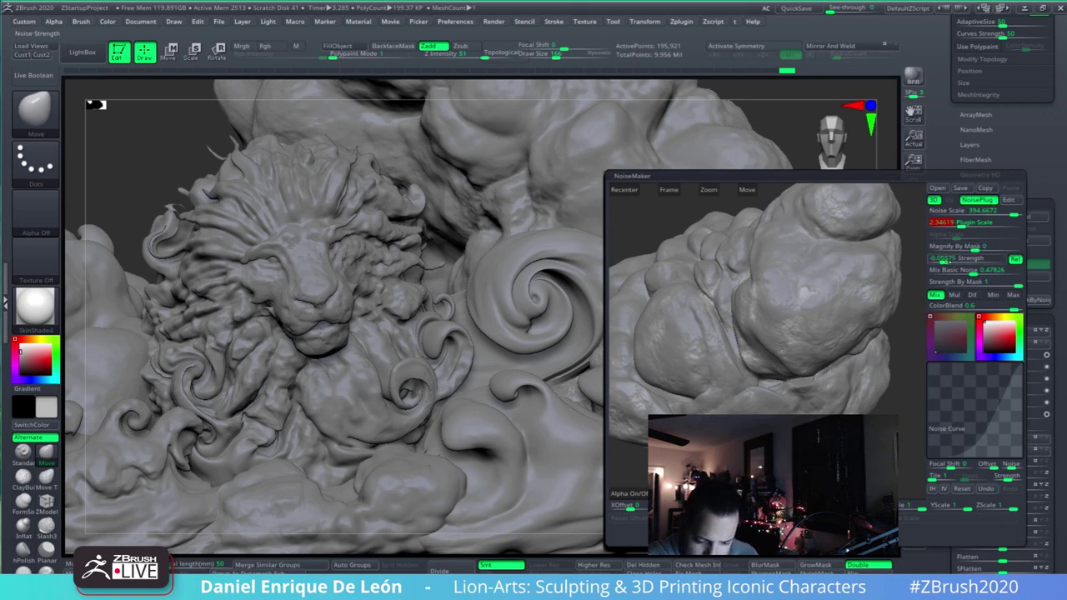
left_click(944, 262)
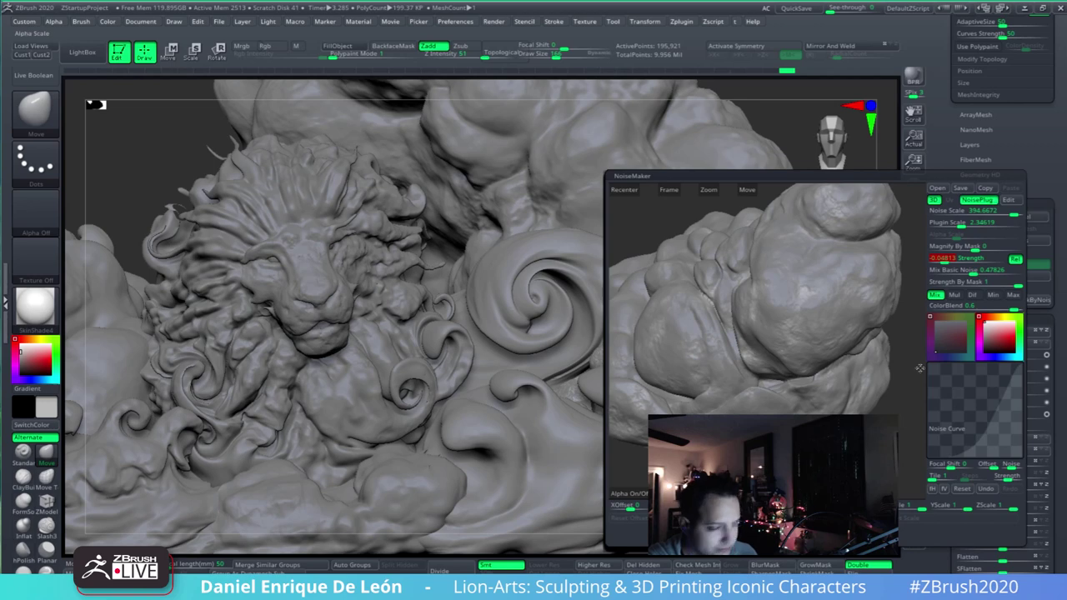
left_click(823, 542)
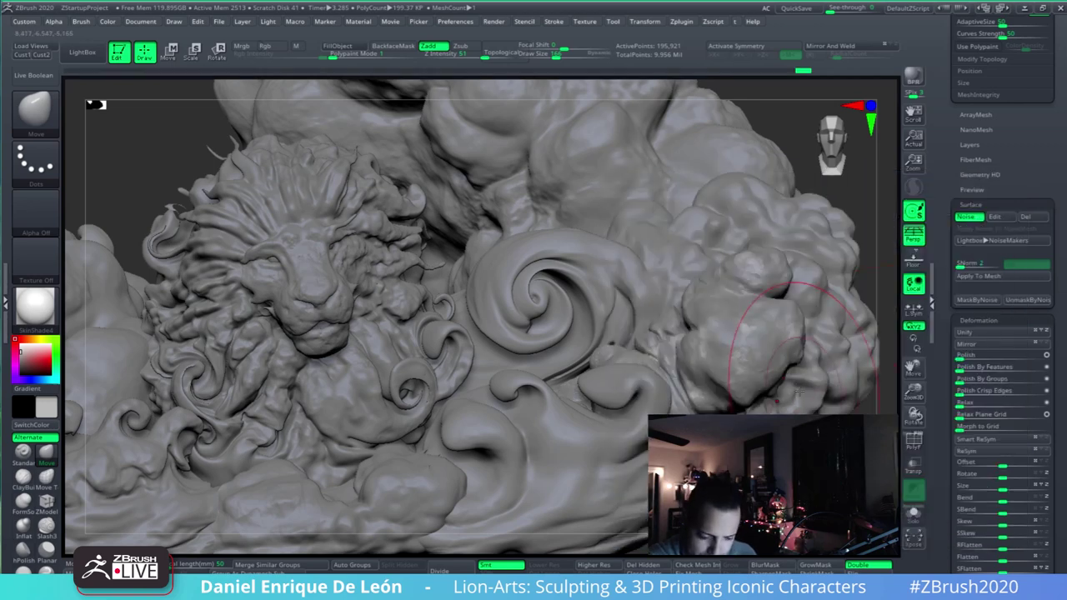
- Mask the small cloud pile by its surface noise
right_click_drag(799, 391, 786, 344)
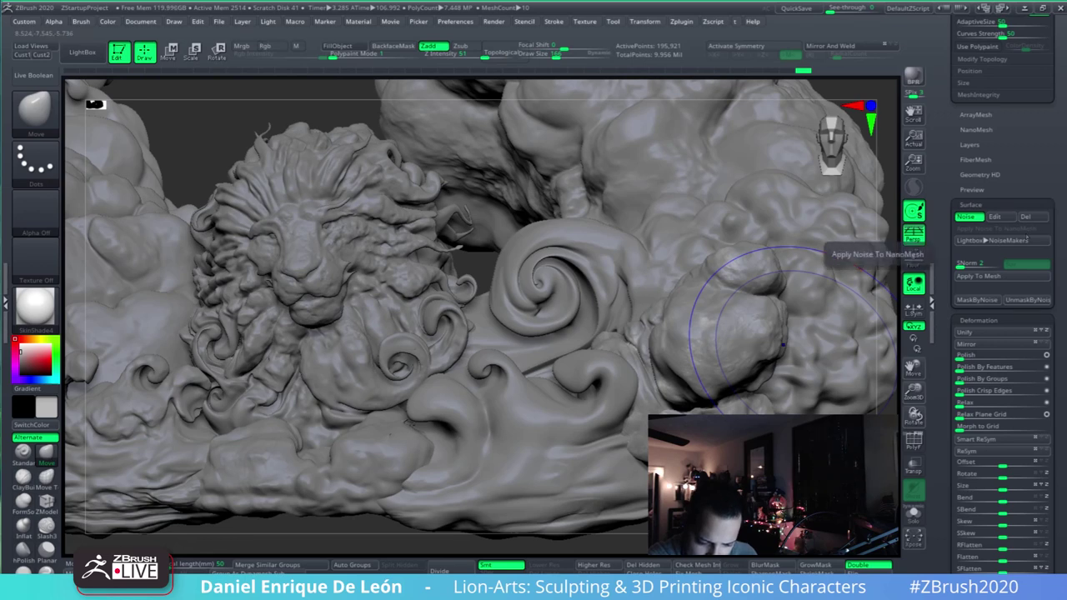
left_click(989, 301)
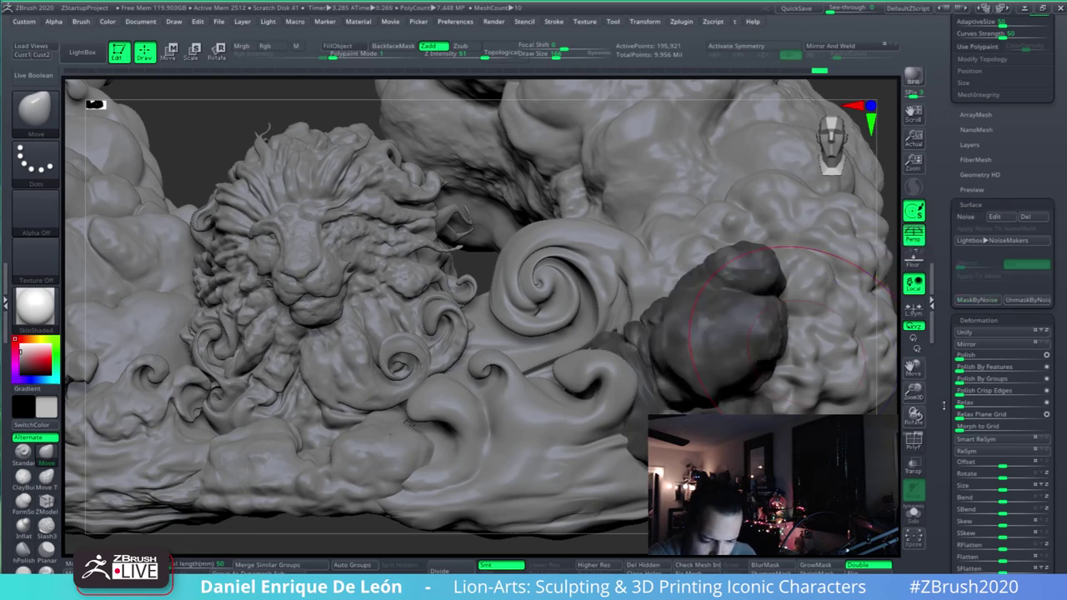
- Inflate the noise-masked cloud pile by 10 and clear its mask
right_click_drag(767, 400, 759, 367)
left_click_drag(1048, 449, 1048, 306)
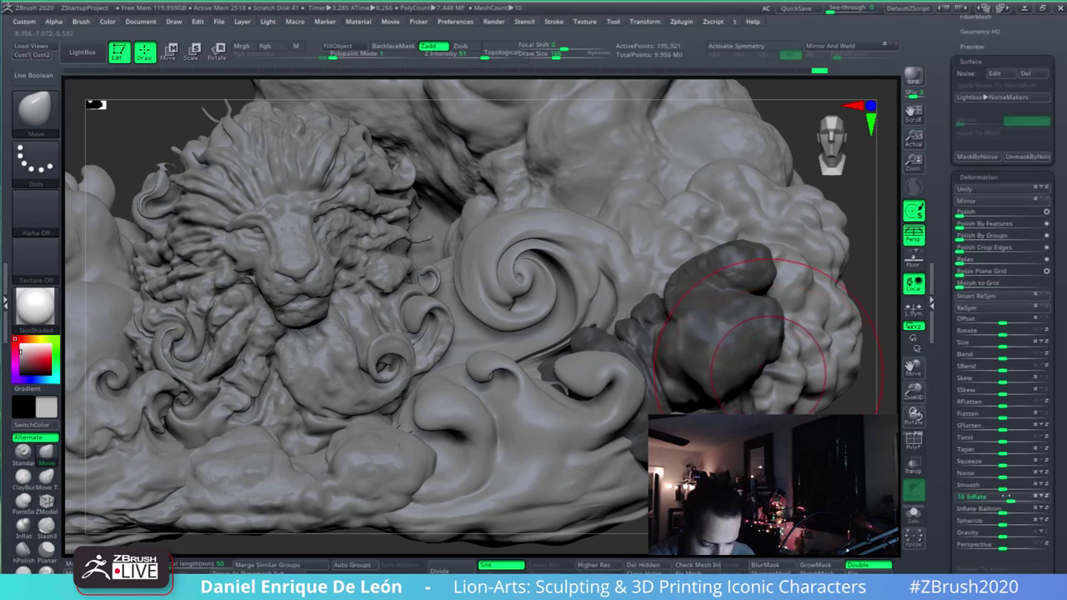
left_click_drag(857, 472, 872, 483, "ctrl")
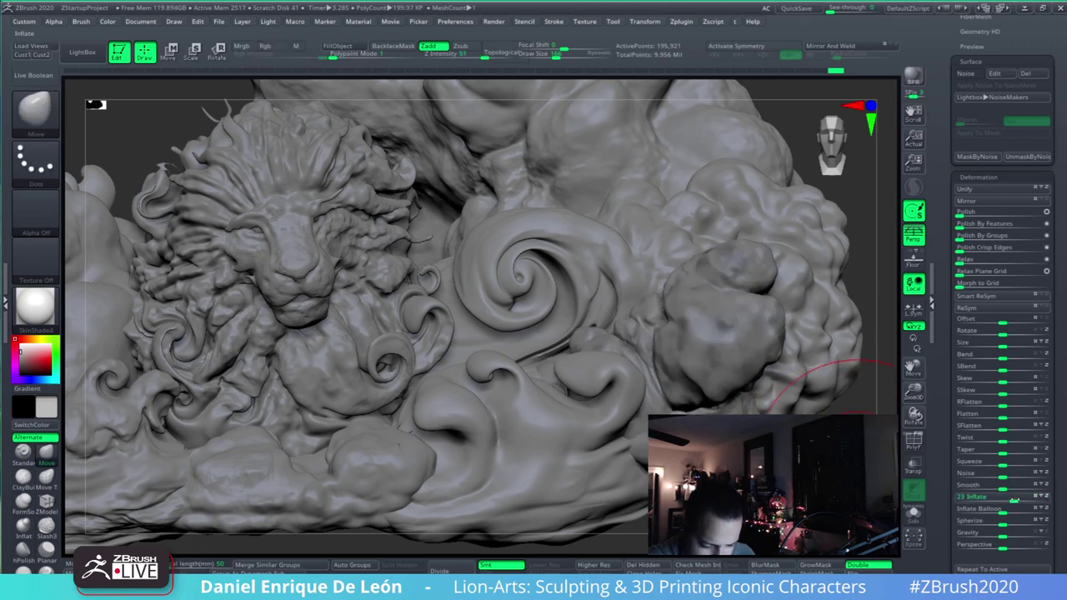
- Inflate the small cloud pile by 83 and inspect its surface in isolation and alongside the rest of the sculpture
left_click_drag(1018, 498, 1039, 496)
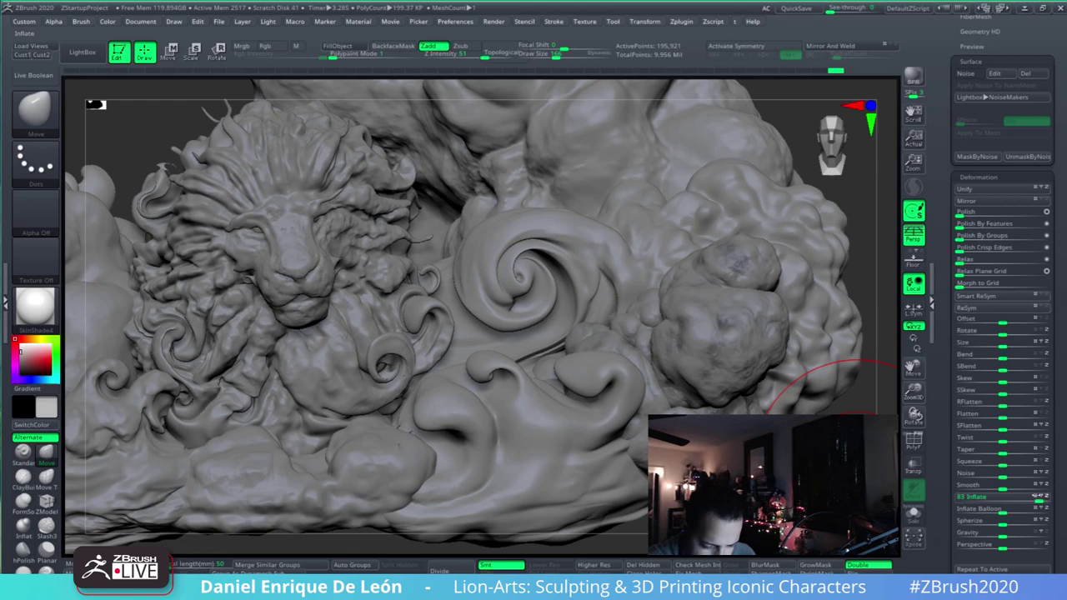
left_click(914, 514)
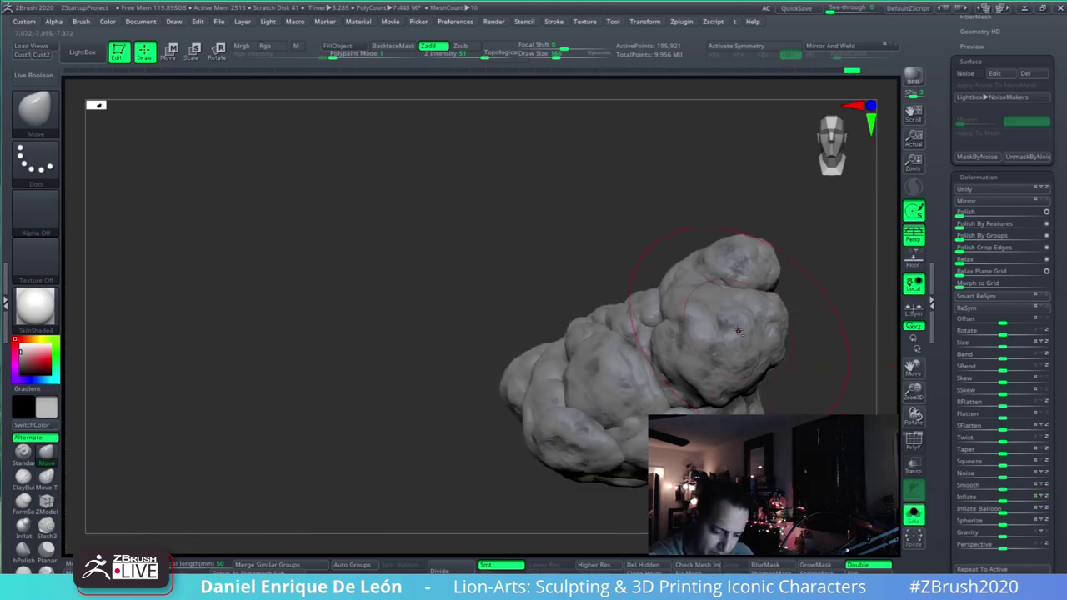
right_click_drag(733, 317, 733, 377, "ctrl")
left_click_drag(731, 379, 731, 361)
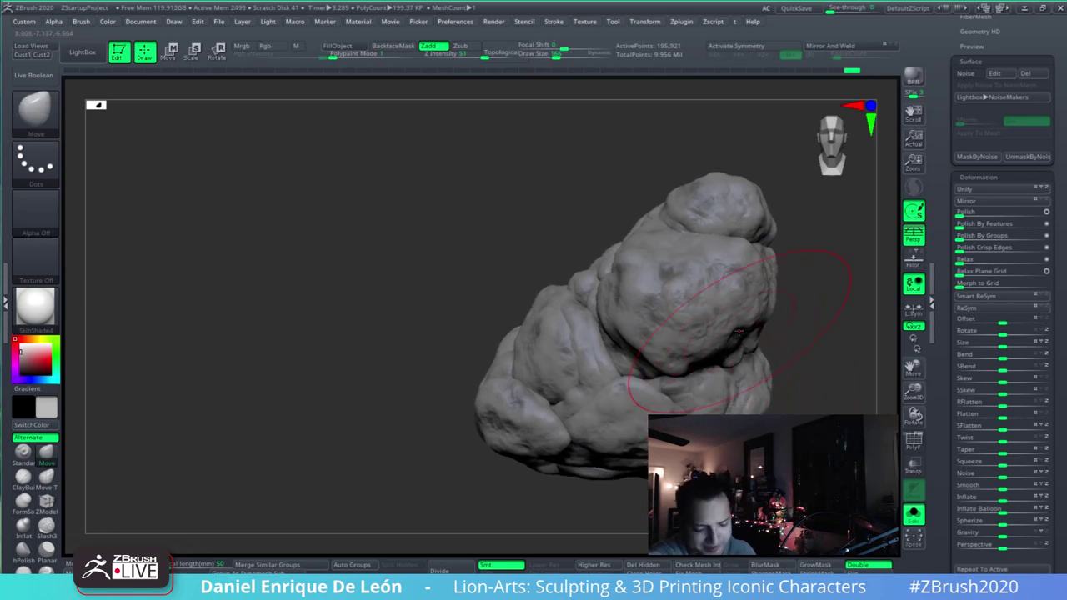
mouse_move(751, 360)
right_mouse_down()
mouse_move(749, 323)
mouse_move(734, 314)
mouse_move(744, 306)
right_mouse_up()
left_click_drag(745, 306, 715, 283)
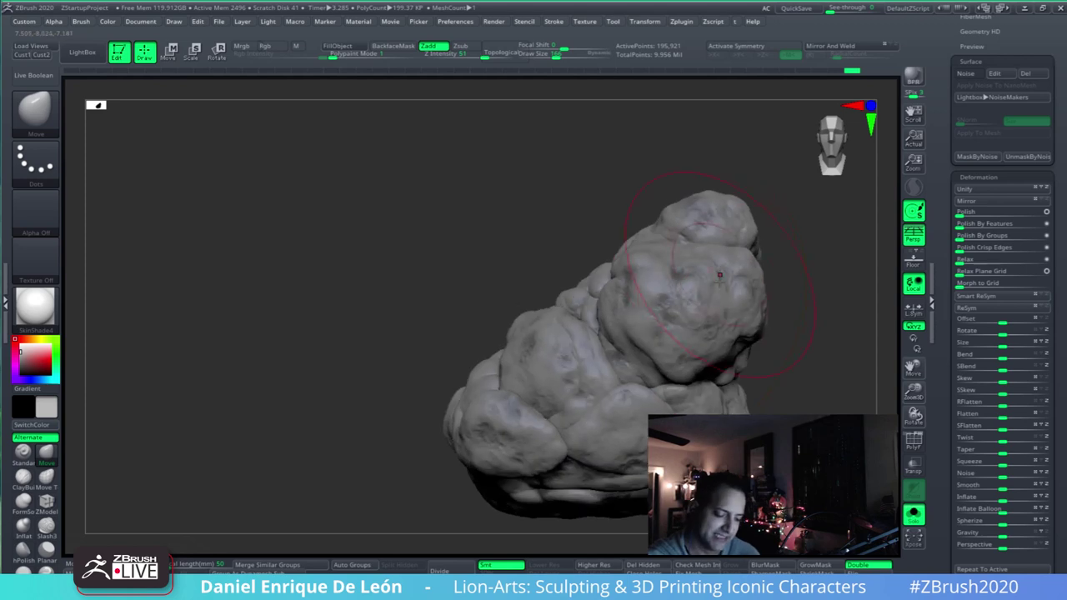
mouse_move(844, 442)
left_mouse_down()
mouse_move(830, 419)
mouse_move(847, 383)
left_mouse_up()
left_click(913, 514)
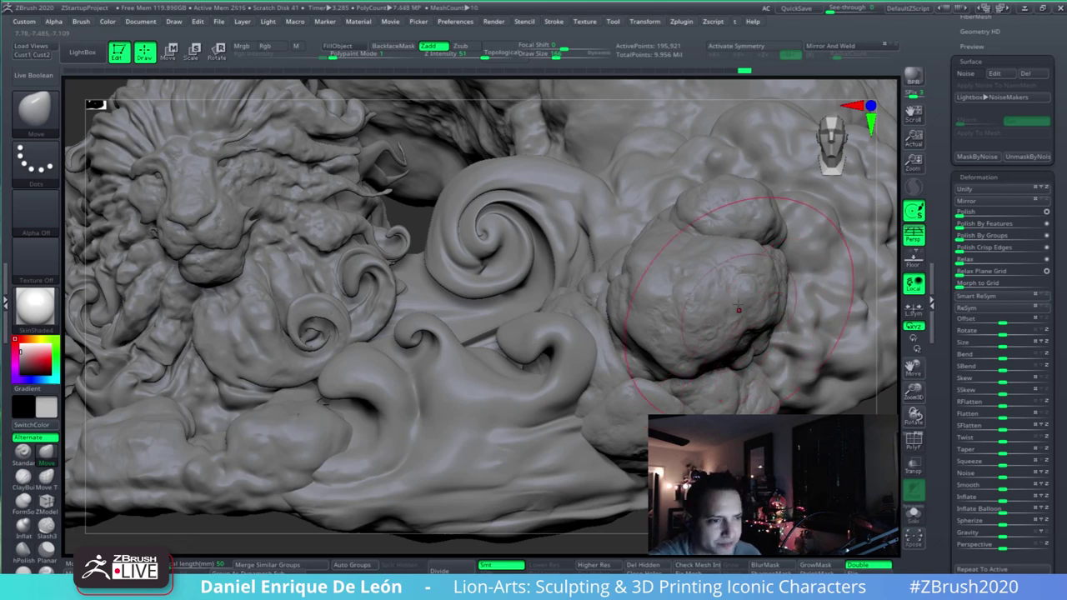
mouse_move(735, 293)
right_mouse_down()
mouse_move(708, 267)
mouse_move(730, 279)
right_mouse_up()
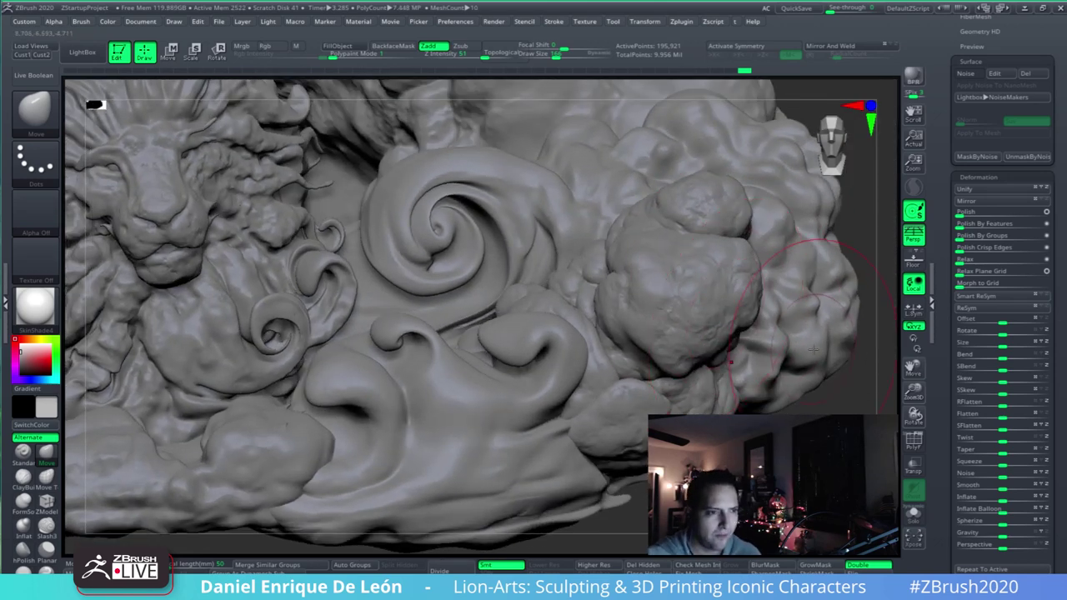
right_click_drag(708, 352, 732, 279)
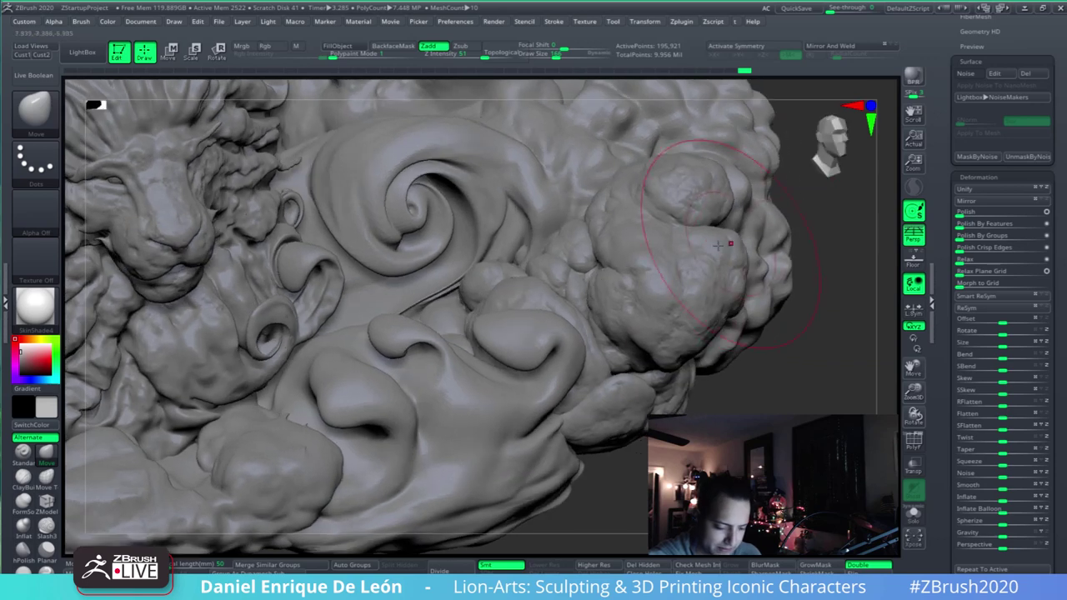
- Set up the ClayBuildup brush with a Spray stroke for texturing the small cloud pile
left_click_drag(557, 57, 556, 57)
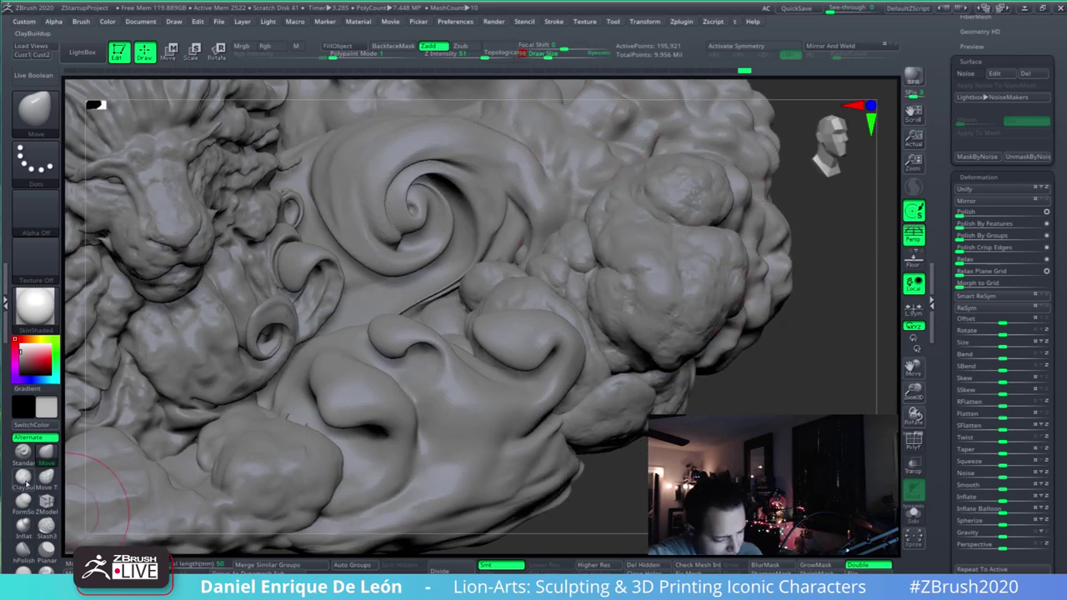
left_click(24, 476)
left_click(35, 159)
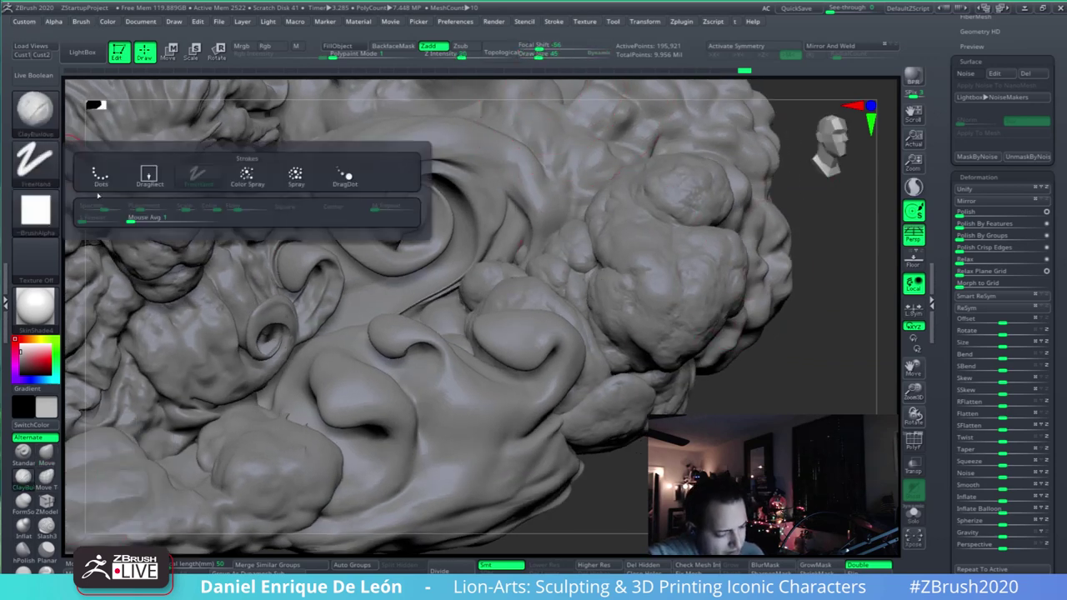
left_click(293, 178)
mouse_move(695, 273)
right_mouse_down()
mouse_move(744, 259)
mouse_move(726, 310)
mouse_move(687, 291)
right_mouse_up()
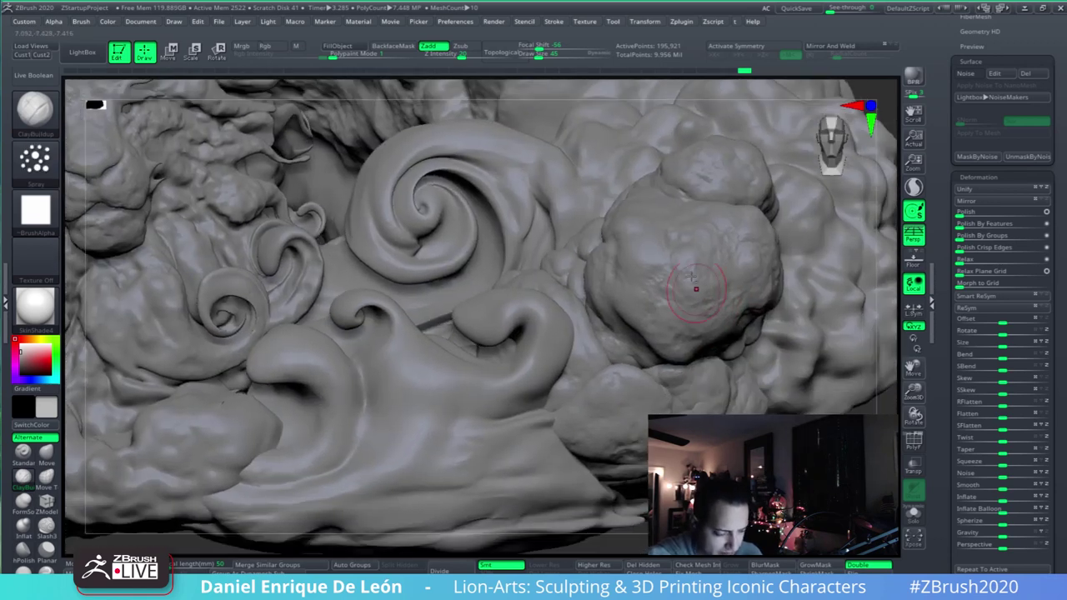
- Try ClayBuildup strokes at draw size 65 on the lower rocky cloud and undo them
left_click(530, 54)
type("65")
key("Return")
mouse_move(592, 395)
left_mouse_down()
mouse_move(621, 420)
mouse_move(601, 431)
left_mouse_up()
mouse_move(660, 405)
right_mouse_down()
mouse_move(640, 415)
mouse_move(744, 372)
mouse_move(562, 360)
right_mouse_up()
key("ctrl+z")
key("ctrl+z")
key("ctrl+z")
key("ctrl+z")
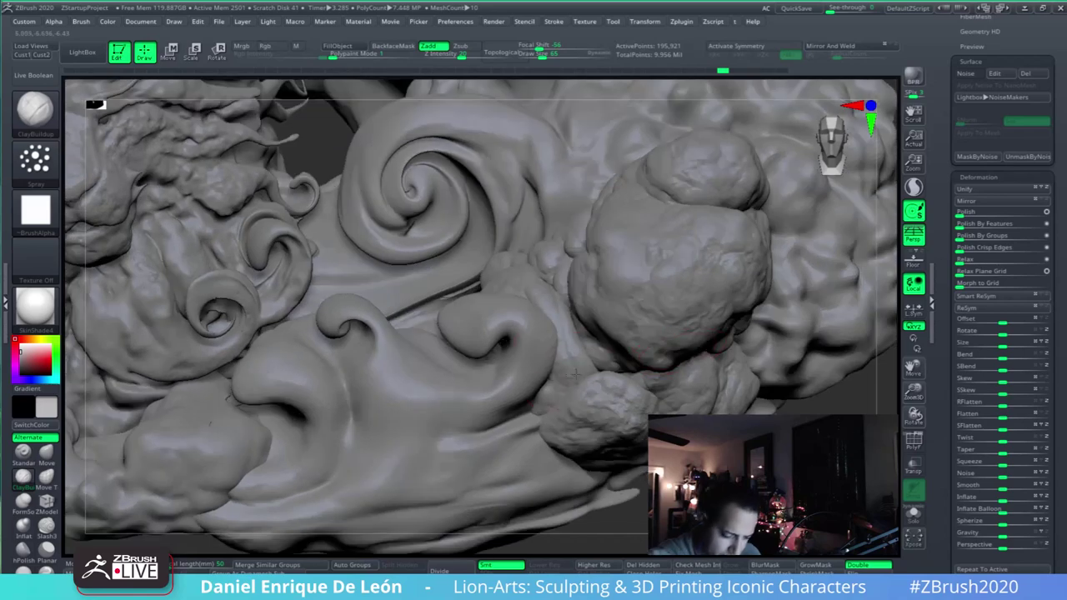
- Reshape the rocky cloud beside the spiral swirl using the Move Topological brush at a draw size of about 184
key("b")
key("m")
key("t")
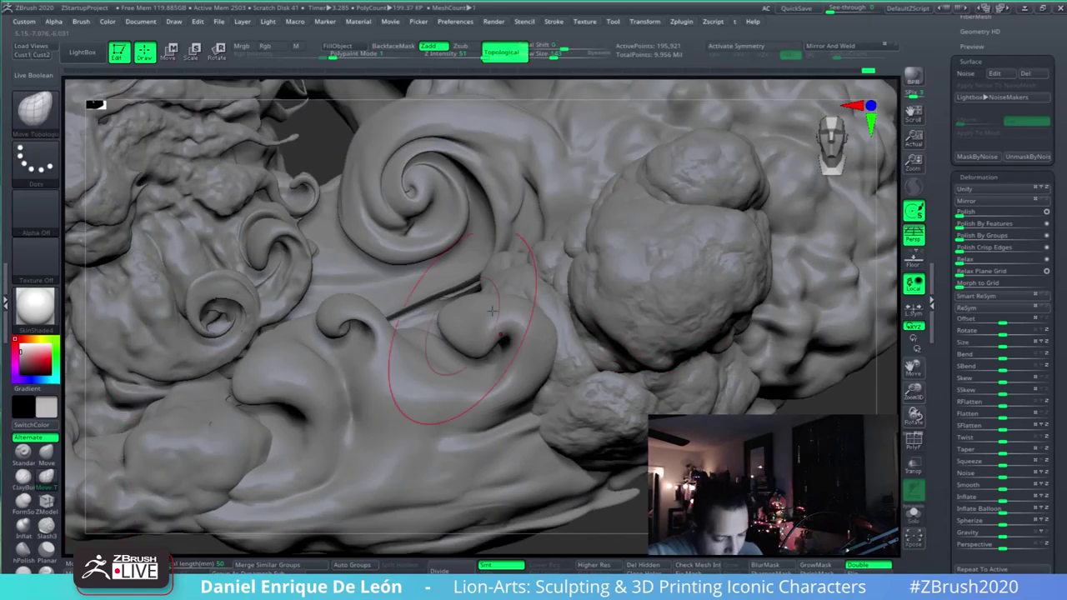
left_click_drag(560, 55, 559, 55)
left_click_drag(571, 293, 631, 280)
left_click_drag(711, 289, 698, 283)
left_click_drag(671, 247, 668, 228)
left_click_drag(735, 256, 749, 252)
- Show polyframe colours, select the Side_cloud4 subtool, and shift it backward along its Z axis from the overhead view
mouse_move(748, 253)
right_mouse_down()
mouse_move(773, 261)
mouse_move(763, 276)
mouse_move(654, 296)
mouse_move(593, 321)
mouse_move(571, 417)
mouse_move(583, 408)
mouse_move(604, 292)
mouse_move(593, 397)
mouse_move(530, 279)
mouse_move(550, 237)
mouse_move(595, 310)
mouse_move(626, 334)
right_mouse_up()
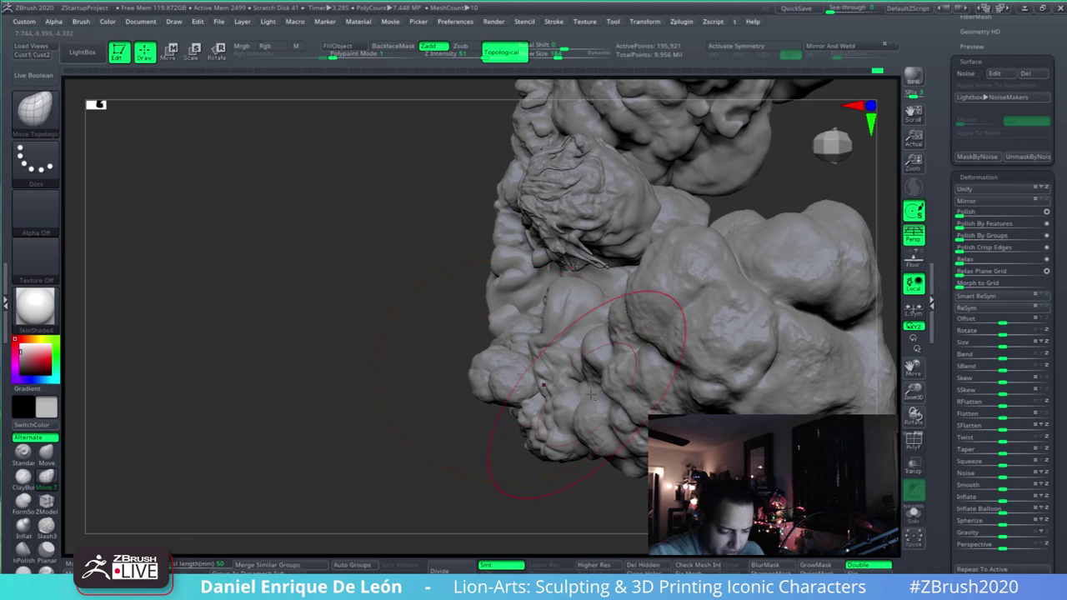
left_click(914, 442)
left_click(805, 312, "alt")
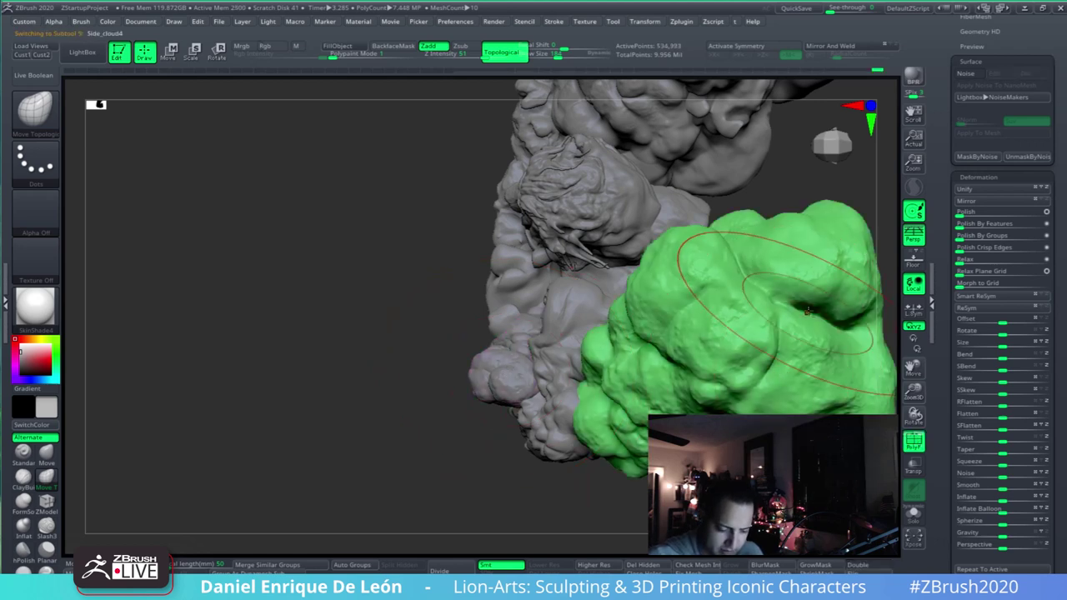
right_click_drag(808, 311, 685, 341, "alt")
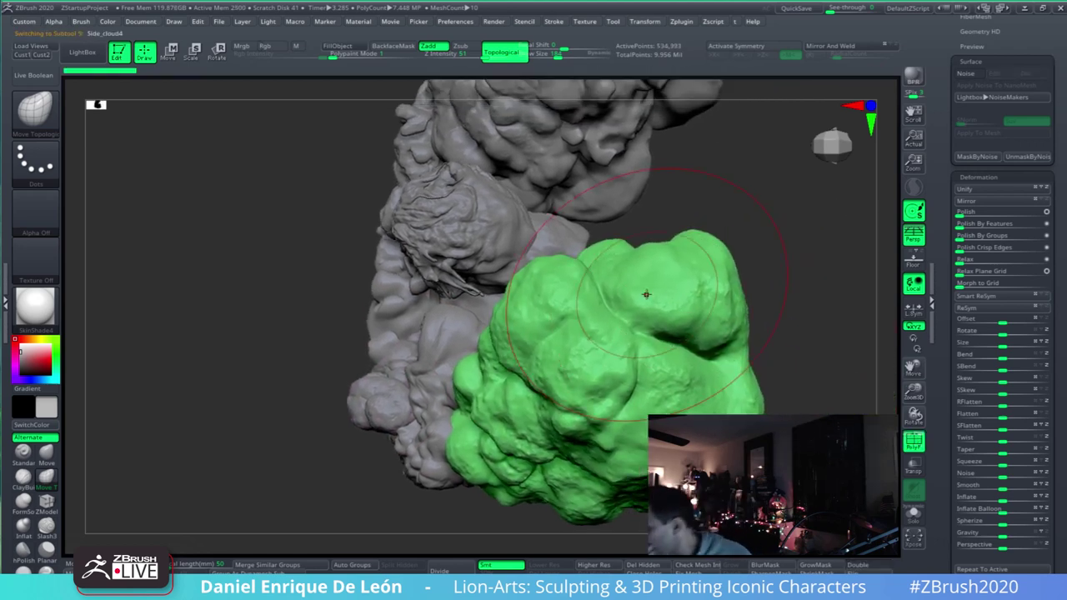
key("r")
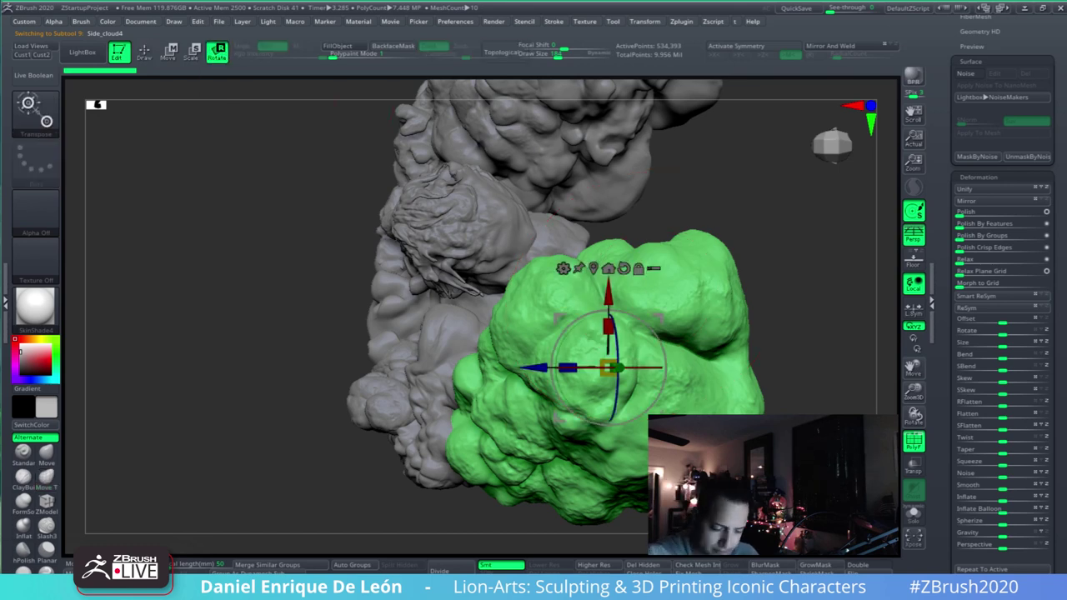
left_click_drag(608, 367, 624, 367)
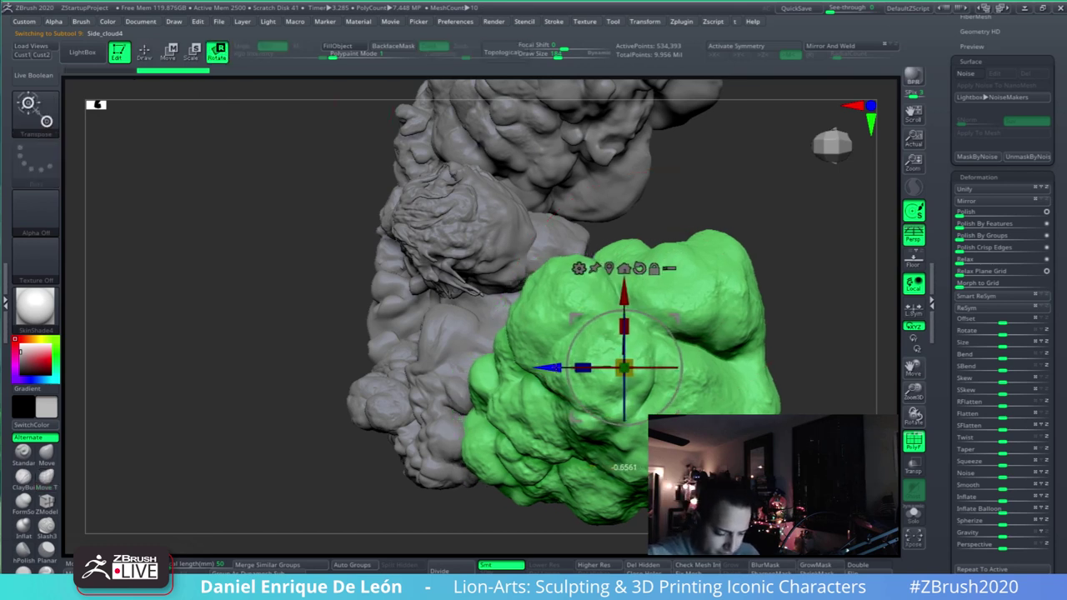
left_click_drag(549, 366, 563, 367)
- Select the Mufasa-Cloud-ConceptZB2021 subtool, shift it backward along Z, and rotate it slightly in the overhead view
left_click(460, 434, "alt")
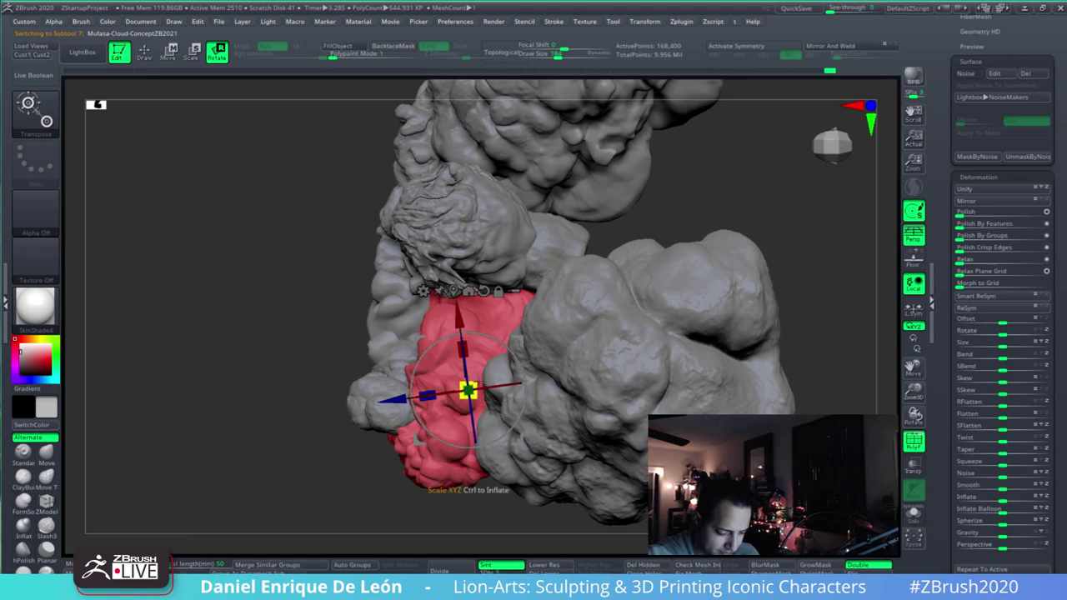
left_click(484, 291, "alt")
left_click_drag(394, 390, 400, 390)
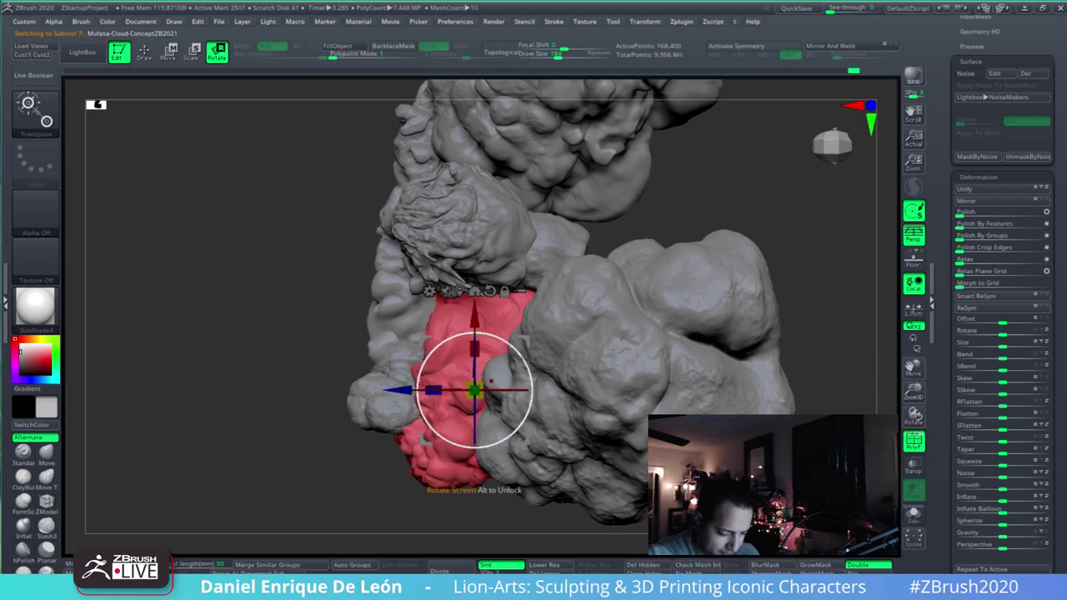
left_click_drag(529, 360, 521, 347)
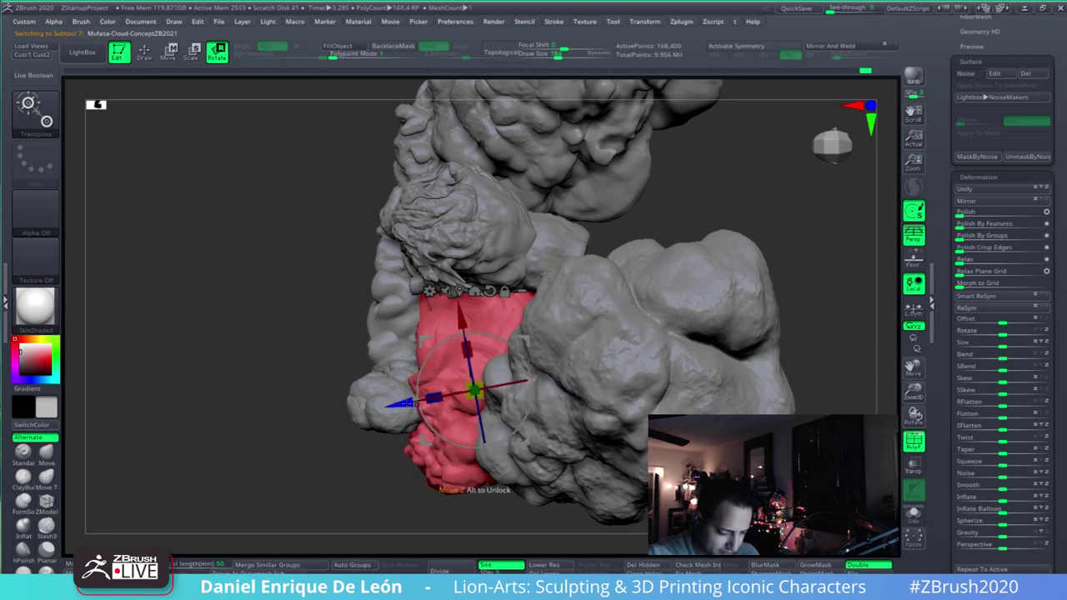
left_click_drag(406, 404, 412, 402)
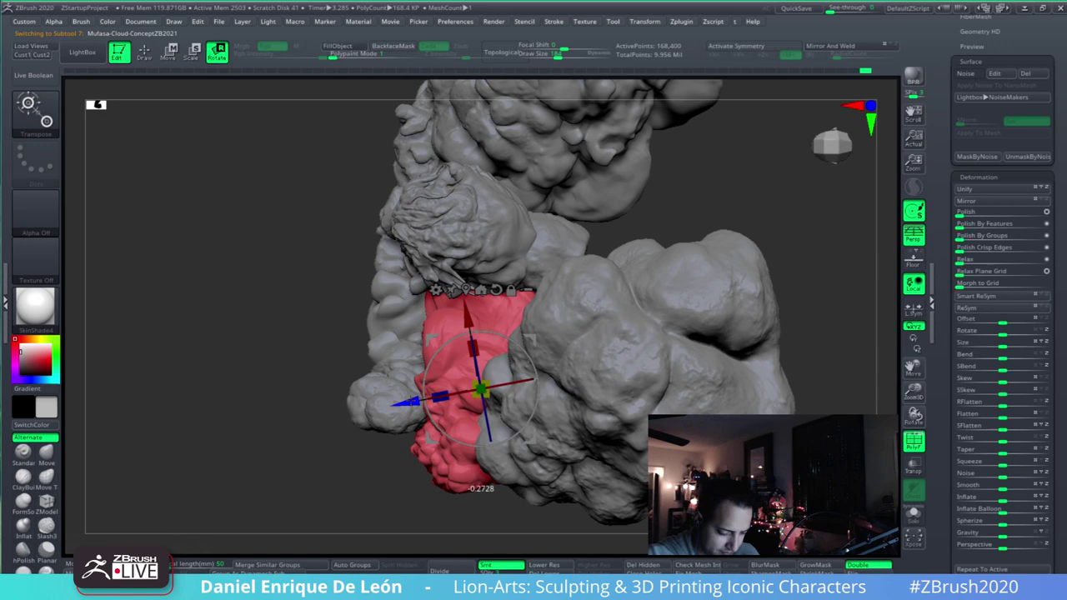
- Select the Mufasa-Cloud-Concept2_4 subtool, then rotate and move it back against the swirl cloud
left_click(382, 410, "alt")
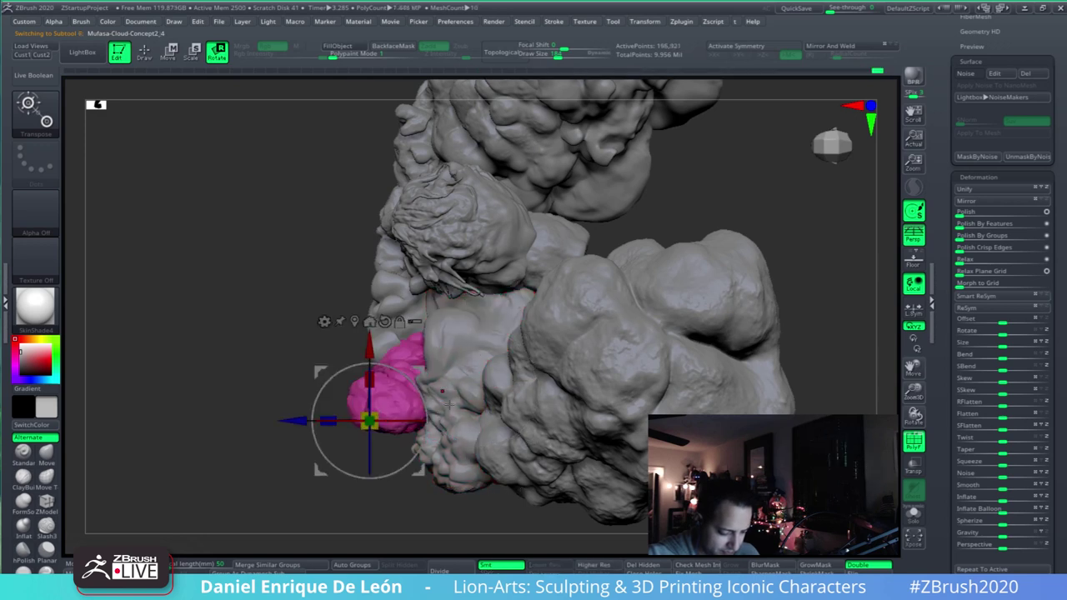
mouse_move(424, 406)
left_mouse_down()
mouse_move(419, 391)
mouse_move(469, 360)
mouse_move(465, 323)
mouse_move(480, 320)
left_mouse_up()
left_click(354, 322)
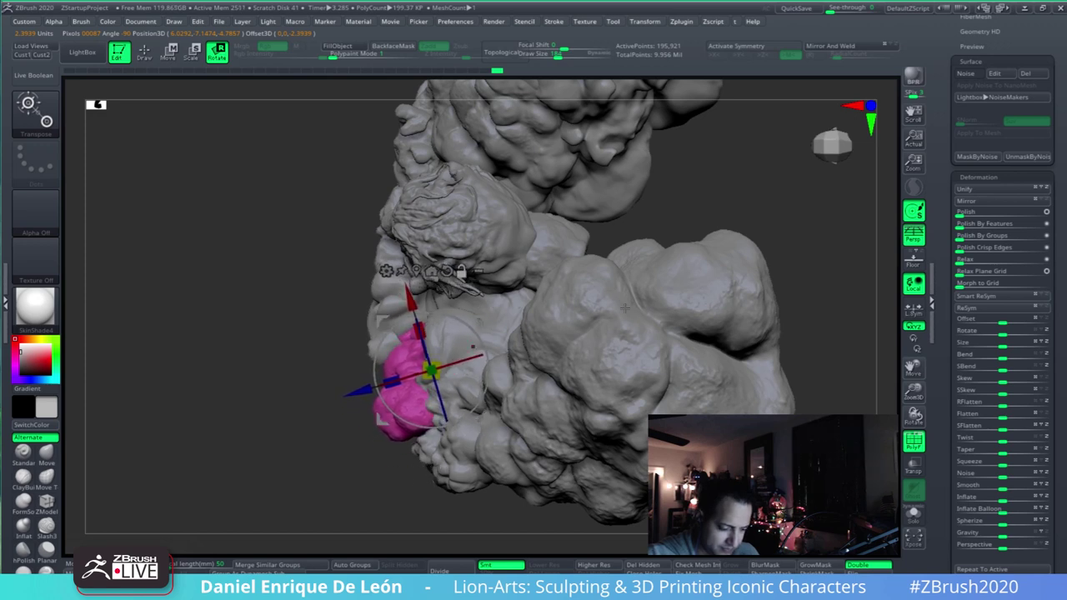
right_click_drag(624, 307, 717, 309, "alt")
right_click_drag(725, 256, 701, 273, "alt")
left_click_drag(710, 249, 707, 252)
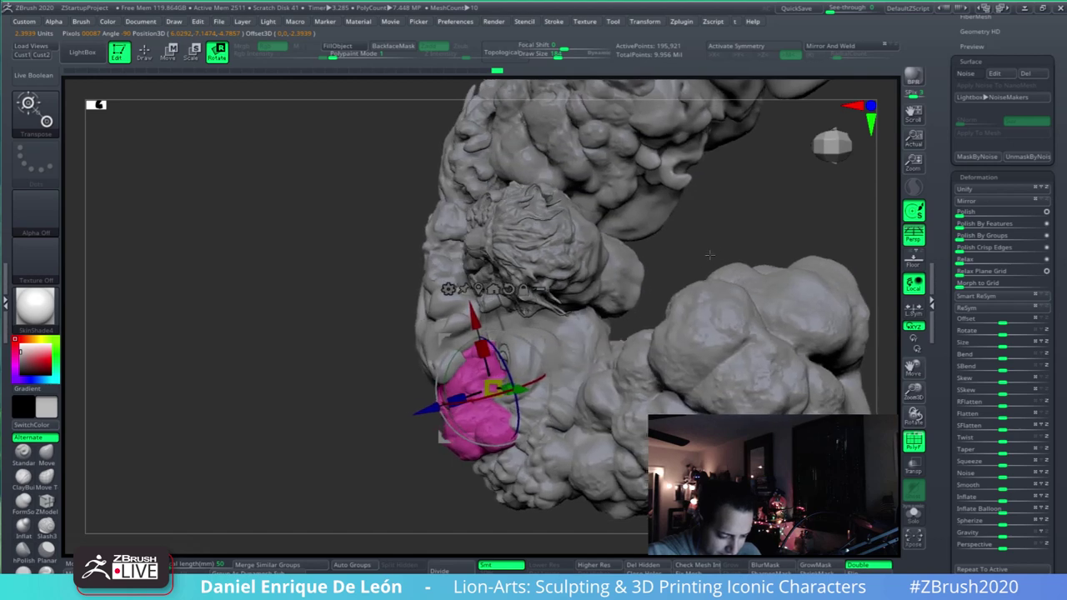
left_click_drag(542, 419, 544, 418)
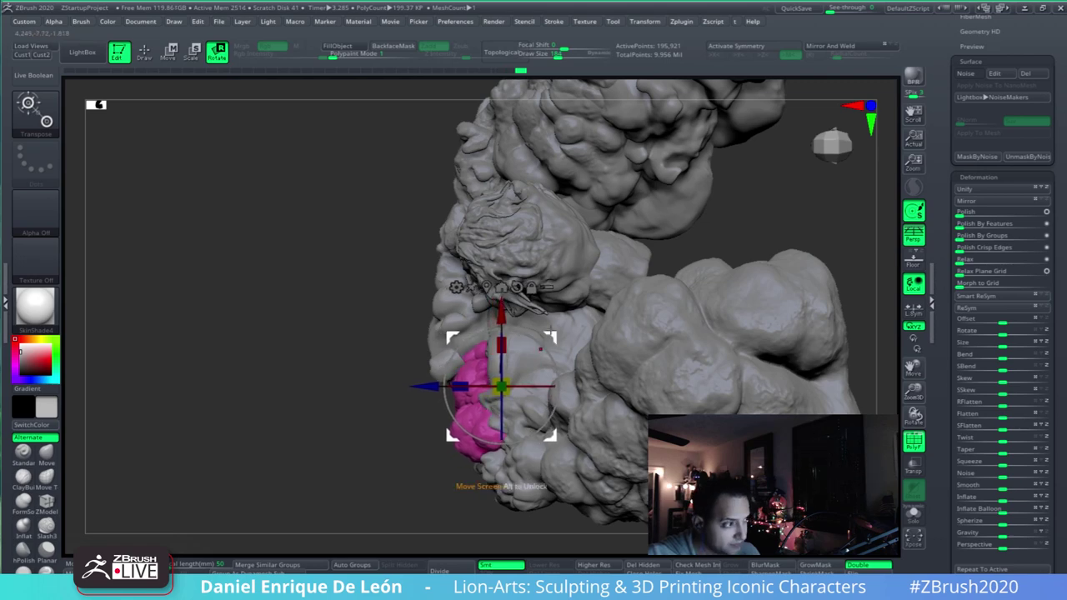
left_click_drag(692, 268, 679, 254, "alt")
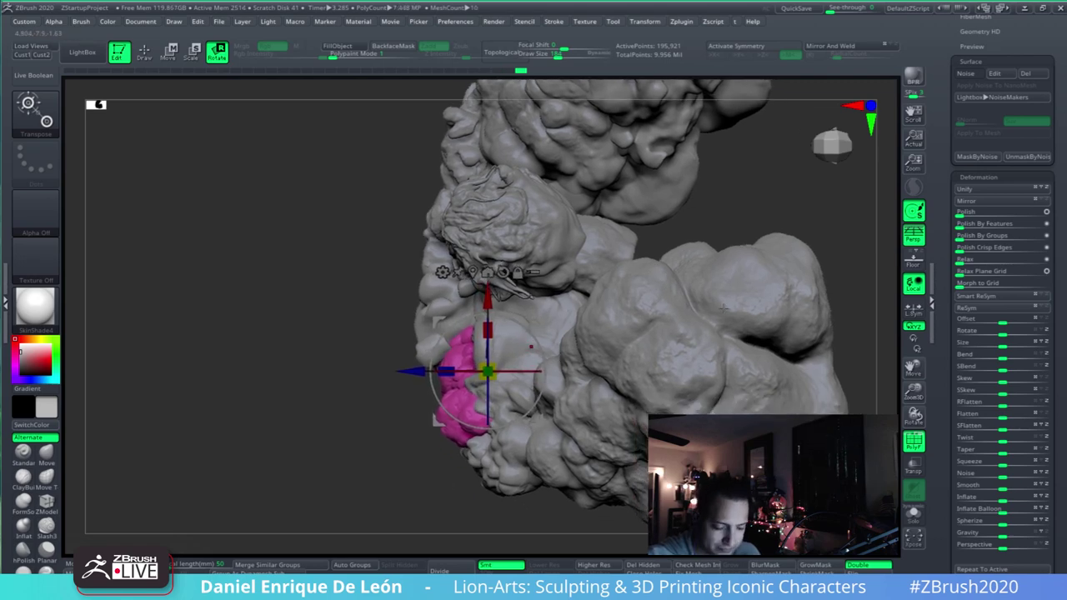
- Return to Draw mode, turn on ghosted transparency with polyframe, and assign the Mufasa-Cloud-Concept2_4 mesh a single new polygroup
mouse_move(723, 308)
right_mouse_down()
mouse_move(651, 364)
mouse_move(807, 294)
mouse_move(873, 290)
right_mouse_up()
mouse_move(809, 255)
right_mouse_down("alt")
mouse_move(789, 279)
mouse_move(718, 270)
mouse_move(789, 279)
mouse_move(786, 303)
right_mouse_up("alt")
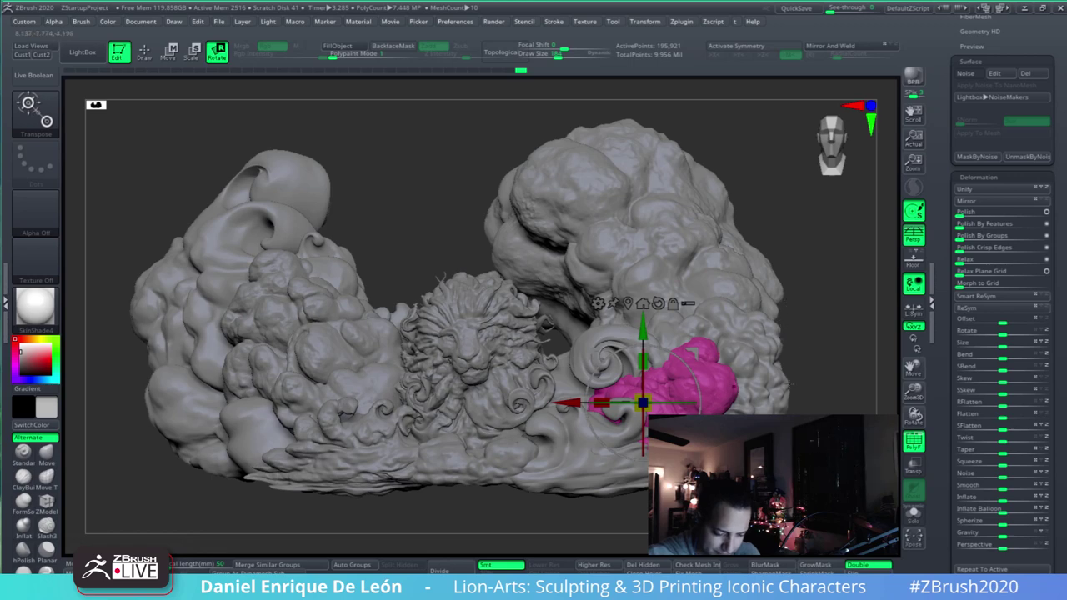
right_click_drag(790, 384, 762, 331)
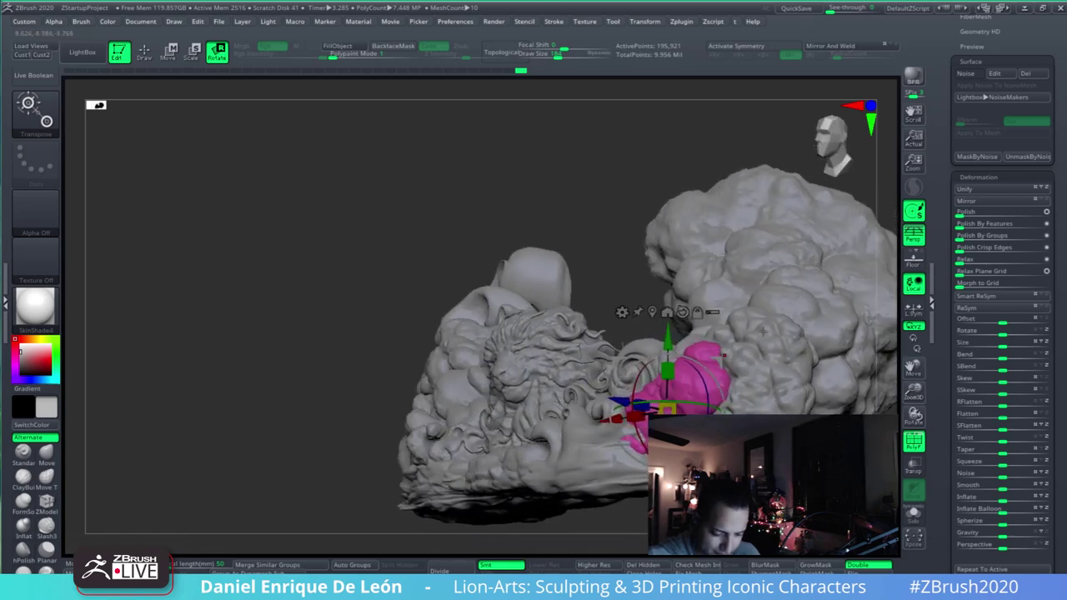
left_click(151, 51)
mouse_move(794, 392)
right_mouse_down("alt")
mouse_move(696, 408)
mouse_move(754, 421)
right_mouse_up("alt")
key("shift+f")
mouse_move(670, 418)
right_mouse_down()
mouse_move(723, 427)
mouse_move(766, 371)
right_mouse_up()
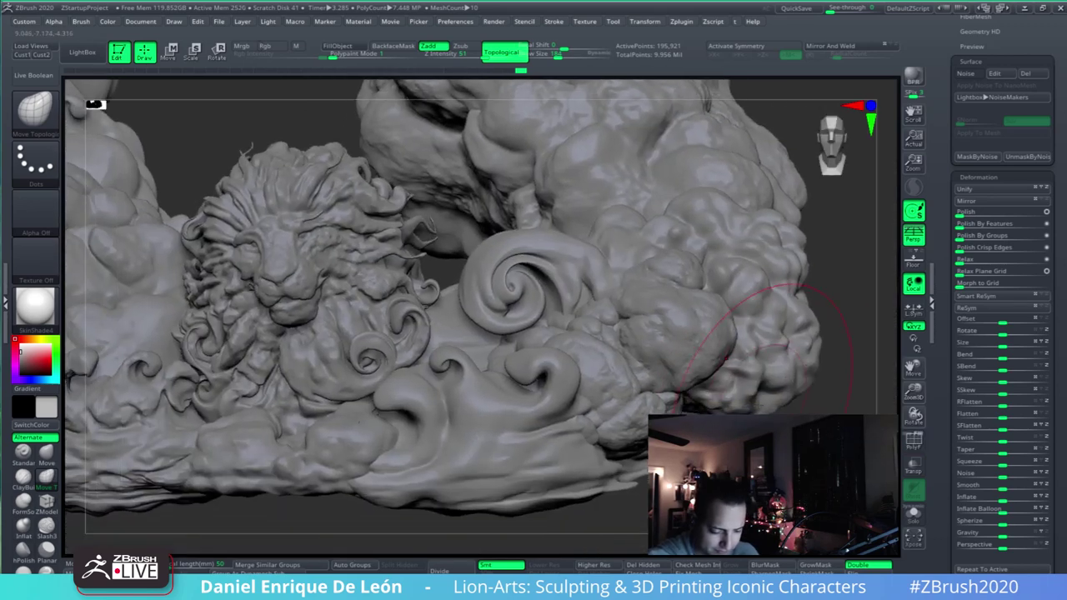
left_click(914, 465)
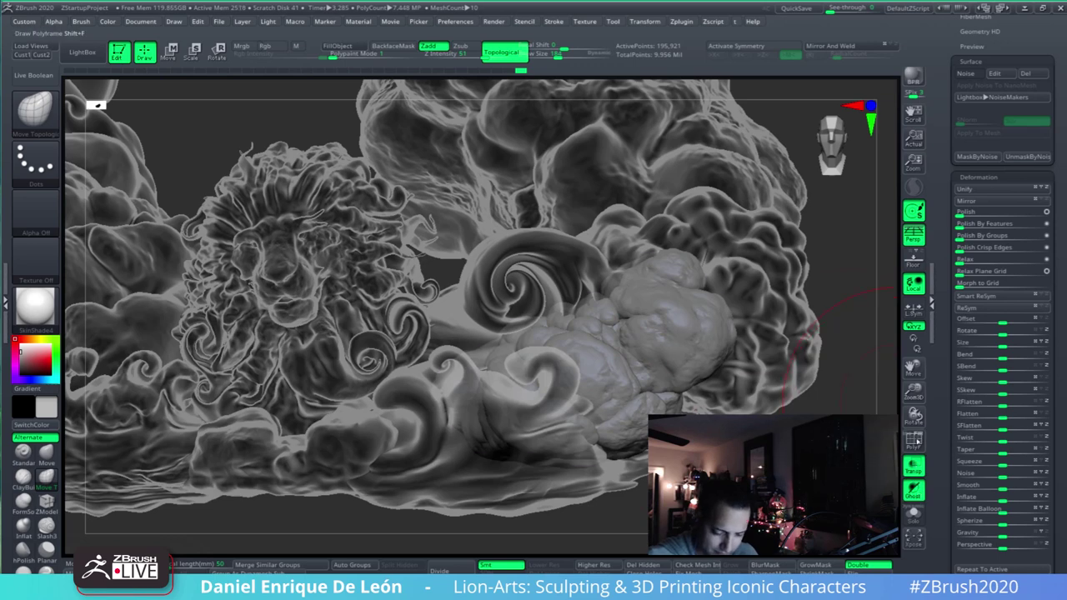
left_click(914, 440)
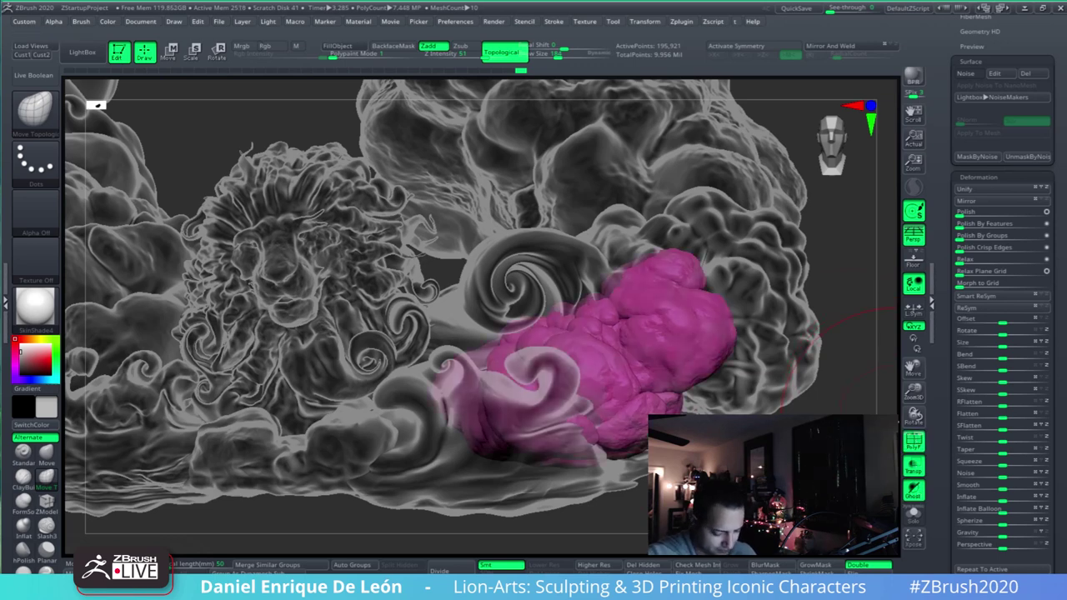
key("ctrl+w")
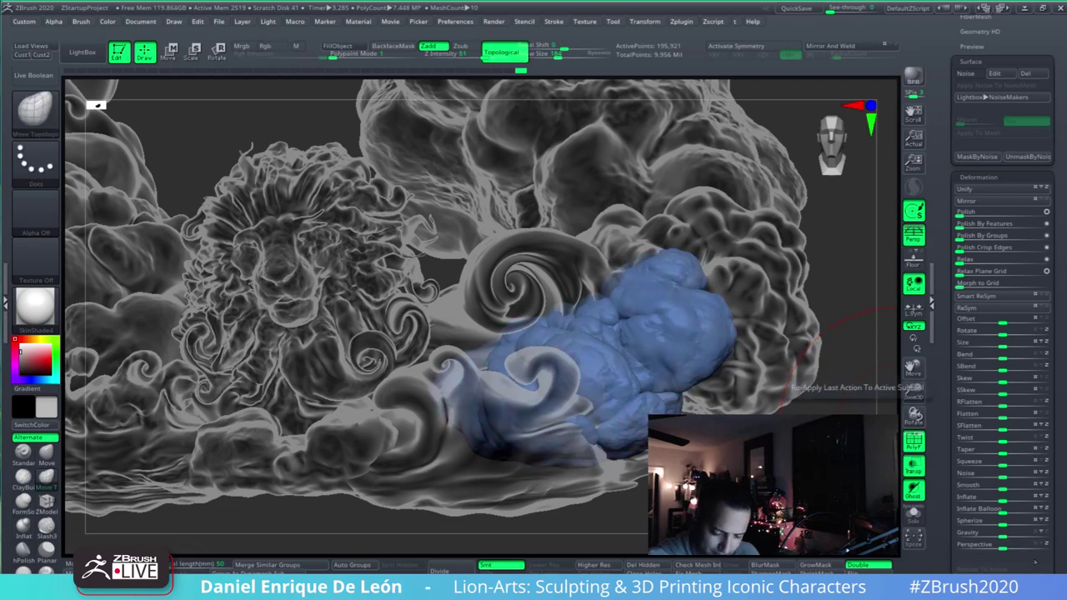
- Reshape the Mufasa-Cloud-Concept2_4 cloud behind the front wave with the Move Topological brush, reducing the draw size to 122
left_click_drag(803, 430, 804, 463)
right_click_drag(544, 380, 538, 400)
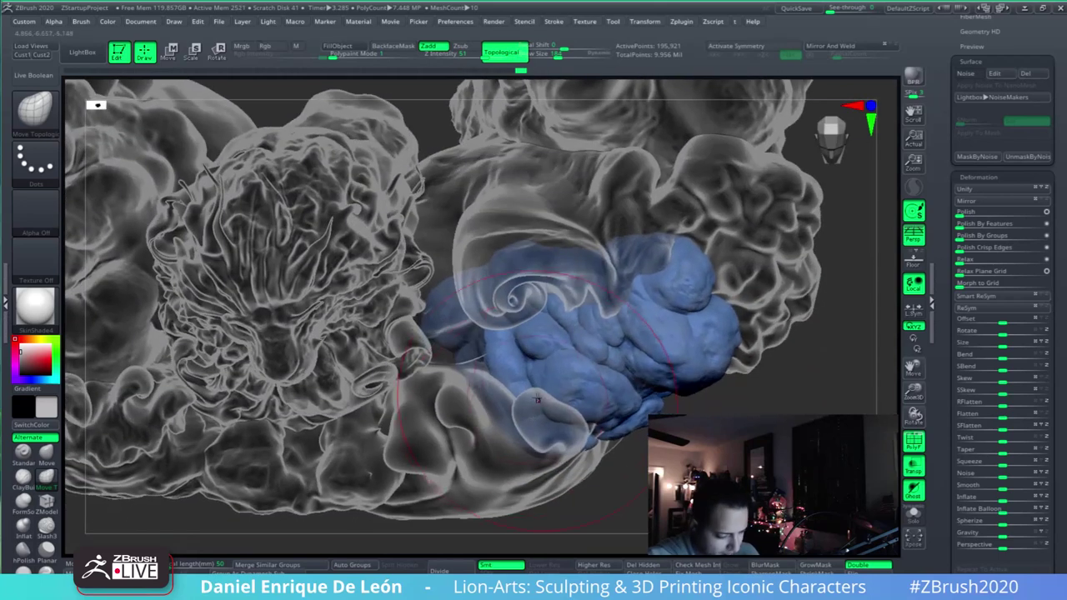
left_click_drag(481, 376, 467, 369)
left_click(551, 55)
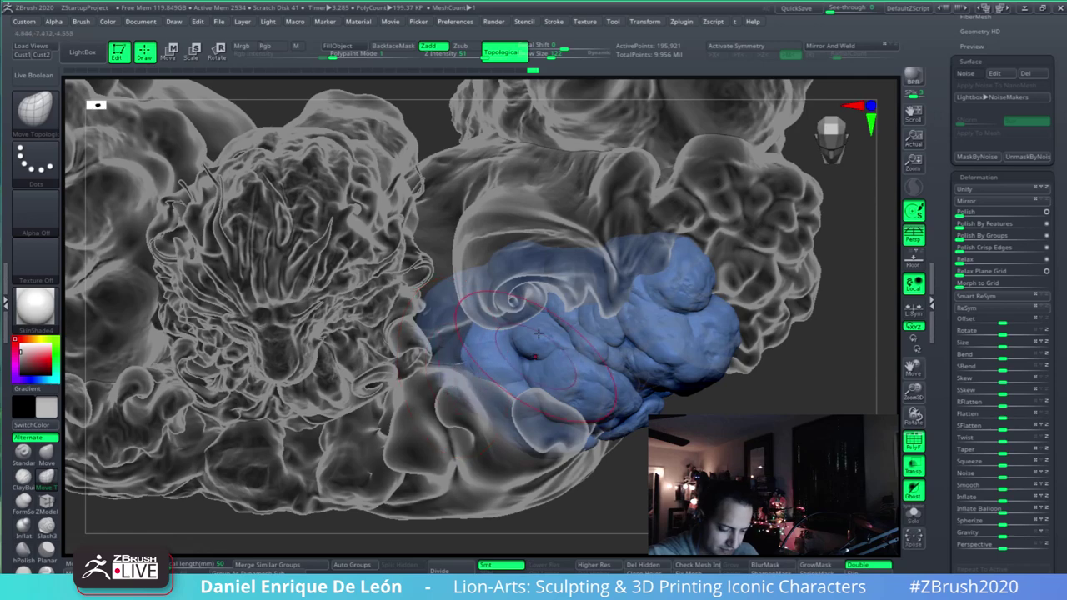
right_click_drag(482, 377, 611, 365)
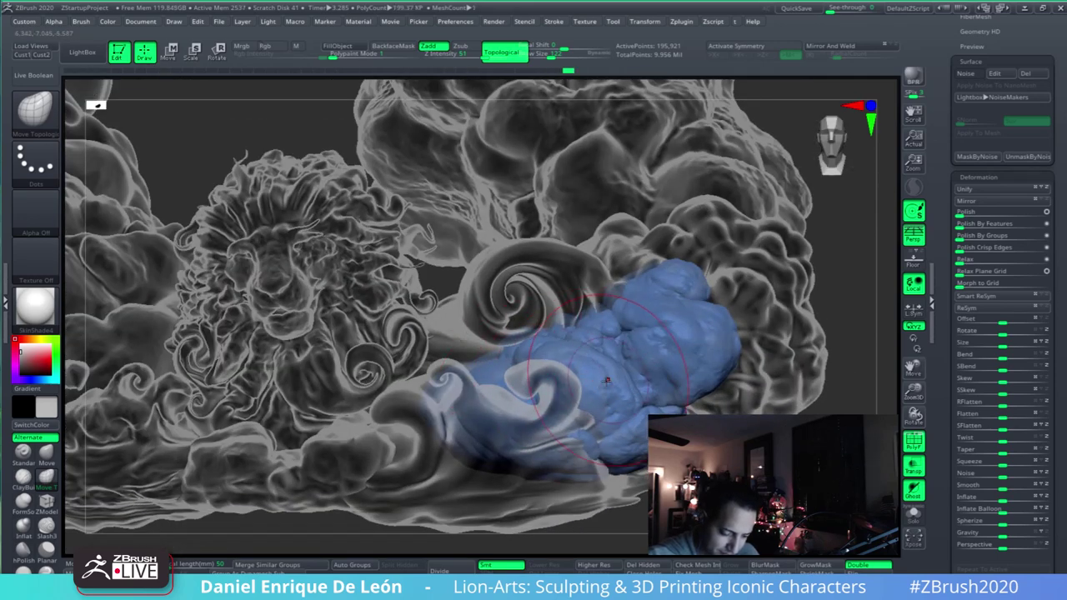
mouse_move(606, 381)
right_mouse_down()
mouse_move(583, 387)
mouse_move(629, 358)
mouse_move(657, 293)
mouse_move(652, 274)
mouse_move(620, 259)
mouse_move(668, 205)
right_mouse_up()
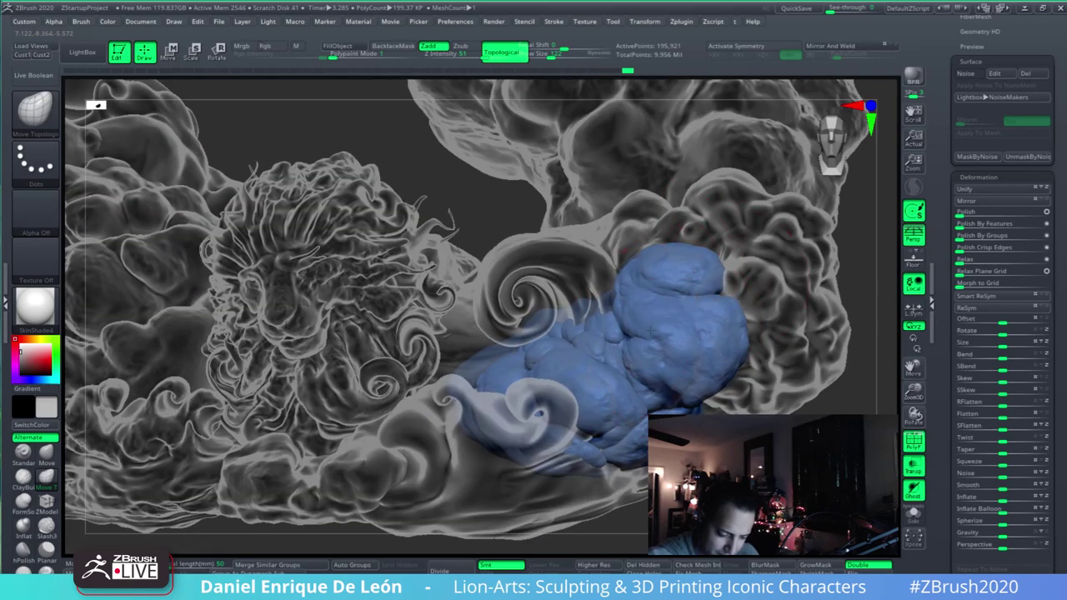
mouse_move(739, 348)
right_mouse_down()
mouse_move(696, 408)
mouse_move(682, 402)
mouse_move(734, 392)
right_mouse_up()
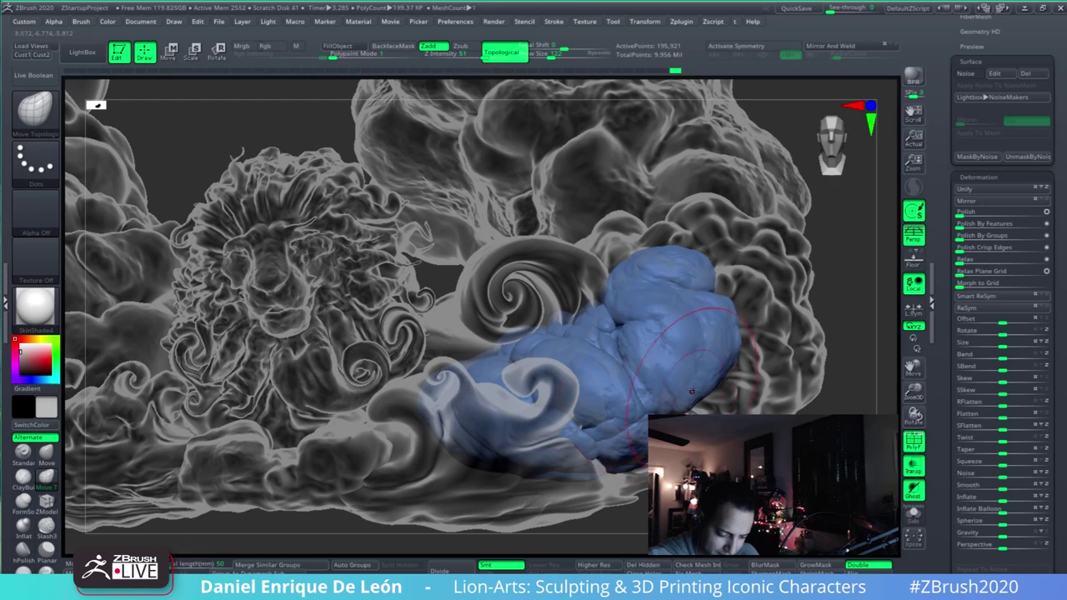
mouse_move(711, 351)
right_mouse_down()
mouse_move(734, 388)
mouse_move(768, 331)
mouse_move(779, 343)
mouse_move(771, 321)
right_mouse_up()
left_click_drag(708, 321, 696, 334)
- Select the Mufasa-Cloud-Concept2_5 wave, reposition its gizmo pivot, and rotate the wave about 12.8 degrees in the view from above
right_click_drag(613, 424, 635, 429)
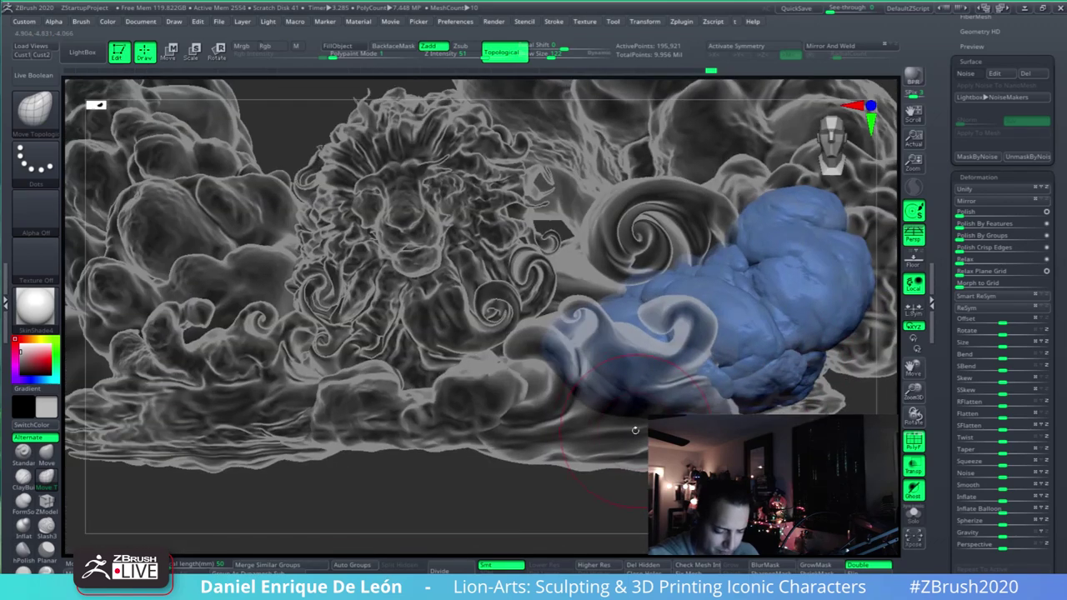
left_click(634, 428, "alt")
mouse_move(696, 358)
right_mouse_down()
mouse_move(702, 413)
mouse_move(602, 271)
right_mouse_up()
key("r")
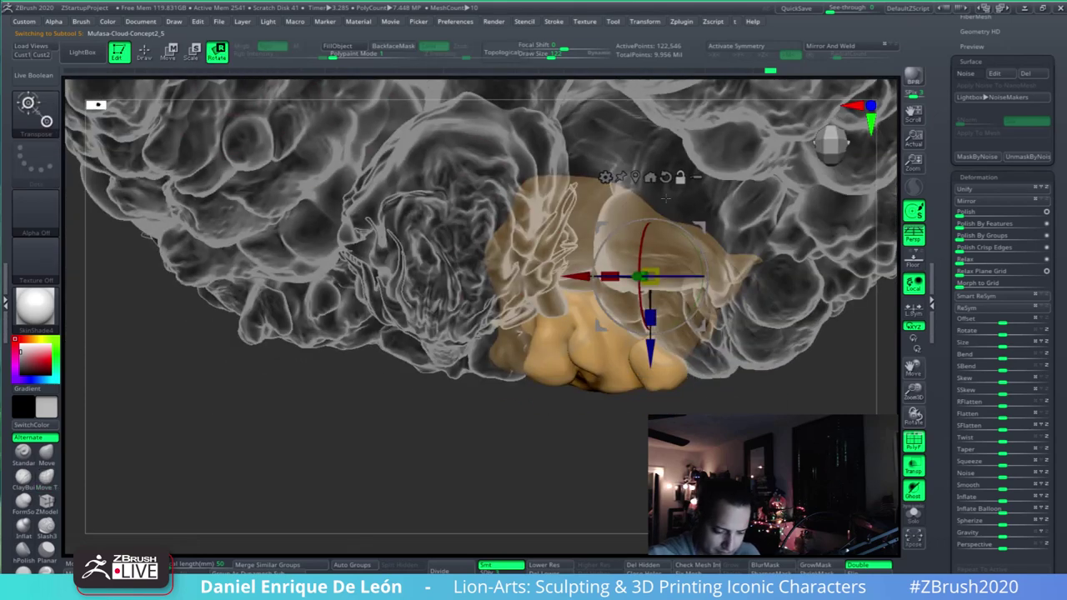
left_click(687, 199, "alt")
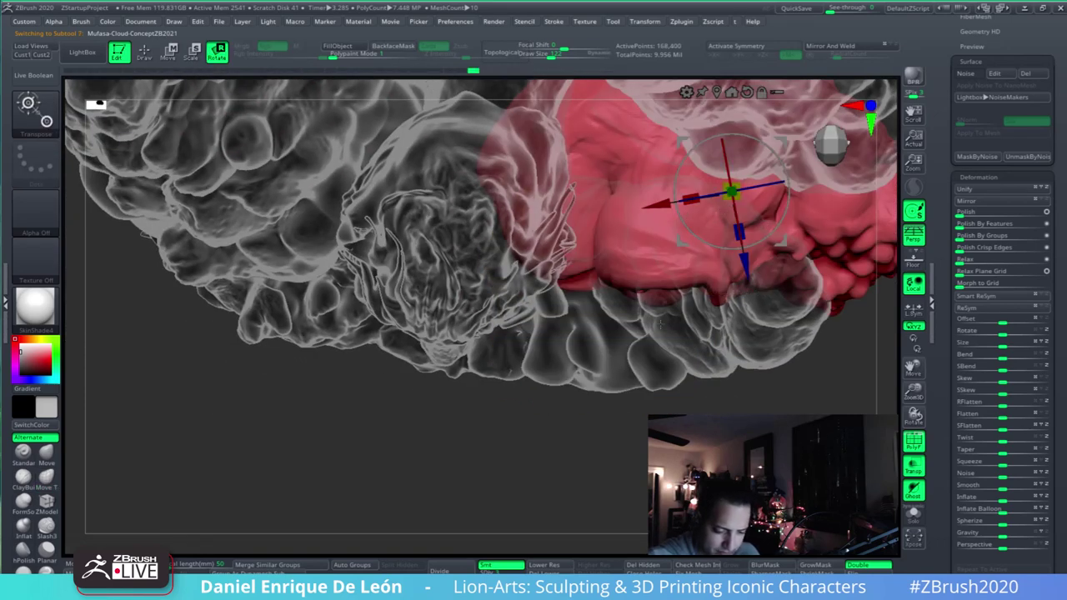
right_click_drag(660, 325, 790, 280)
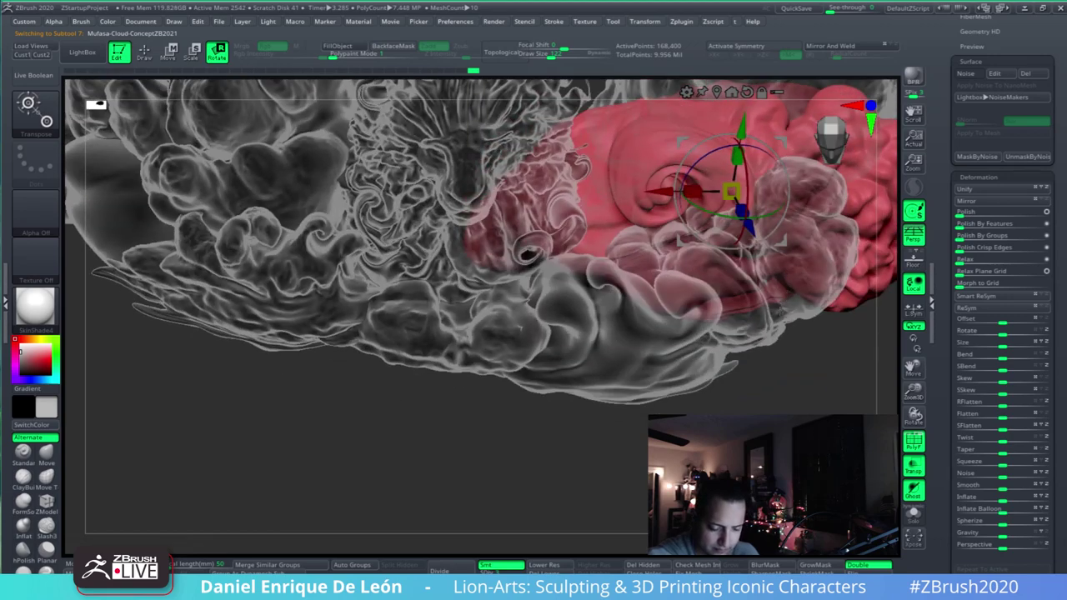
left_click(670, 372, "alt")
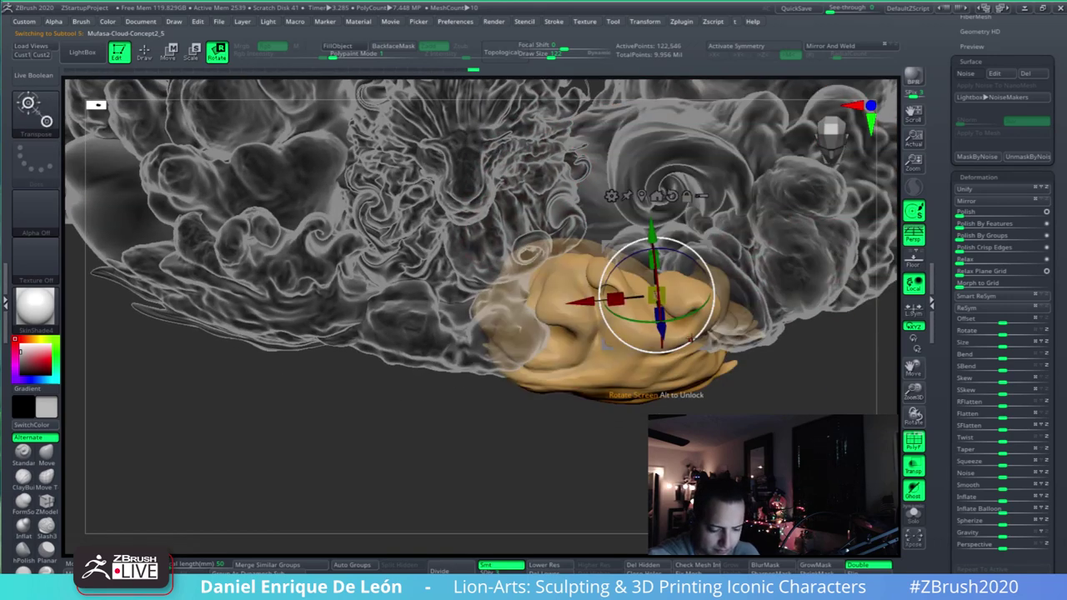
right_click_drag(672, 372, 718, 316)
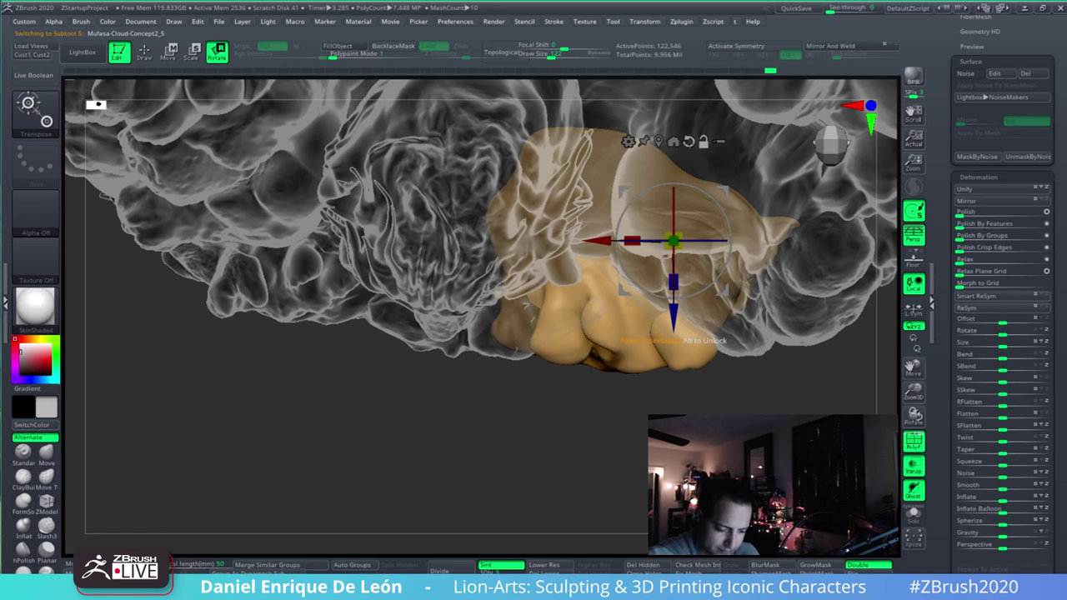
left_click_drag(706, 201, 675, 228)
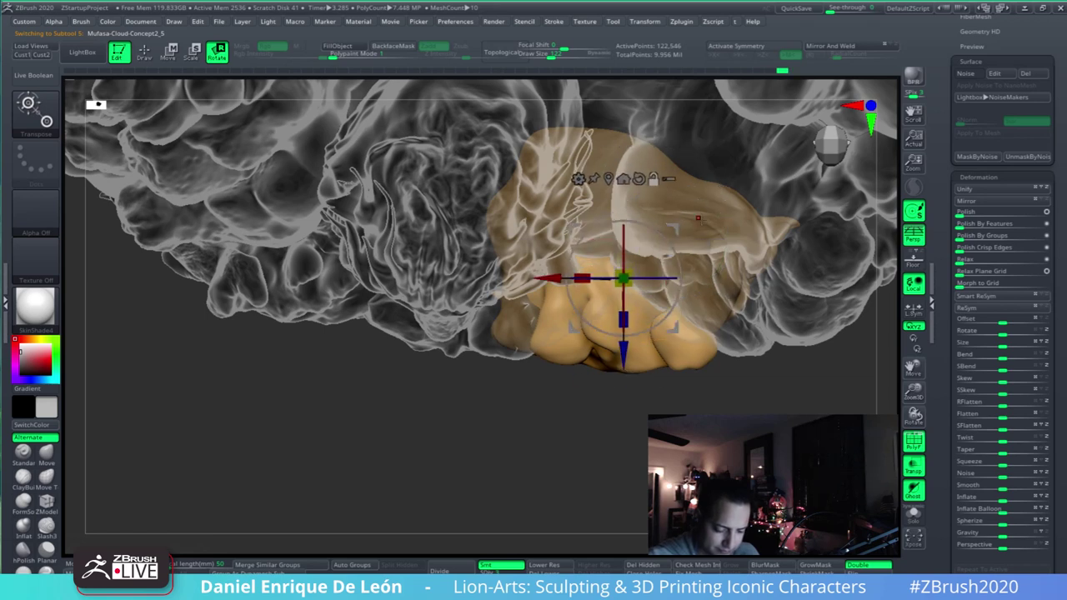
left_click_drag(670, 316, 676, 304)
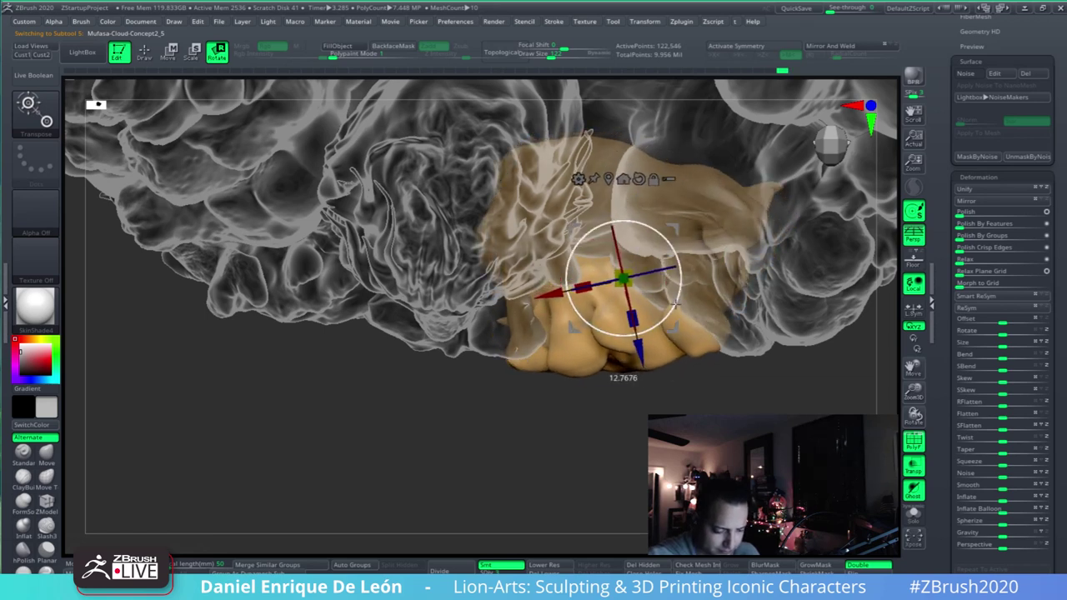
- Shift the Mufasa-Cloud-Concept2_5 wave back toward the clouds behind it
left_click_drag(623, 279, 633, 246)
right_click_drag(735, 194, 793, 235)
- Select the Mufasa-Cloud-Concept2_4 cloud, then rotate it slightly and move it along its Z axis back into the cluster behind the wave
left_click(782, 272, "alt")
left_click_drag(666, 260, 676, 220)
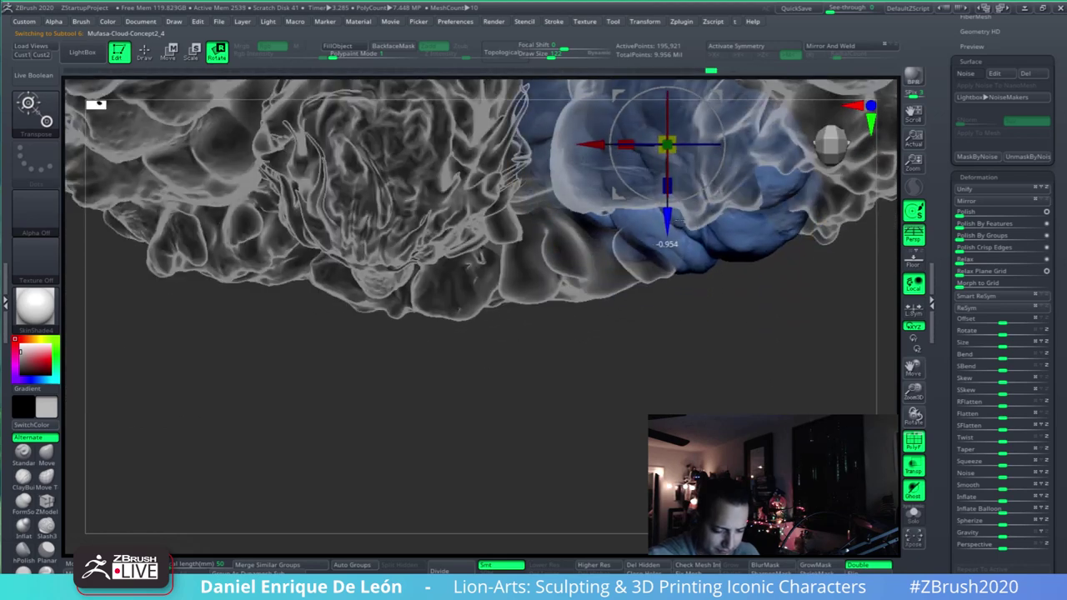
left_click_drag(716, 179, 718, 176)
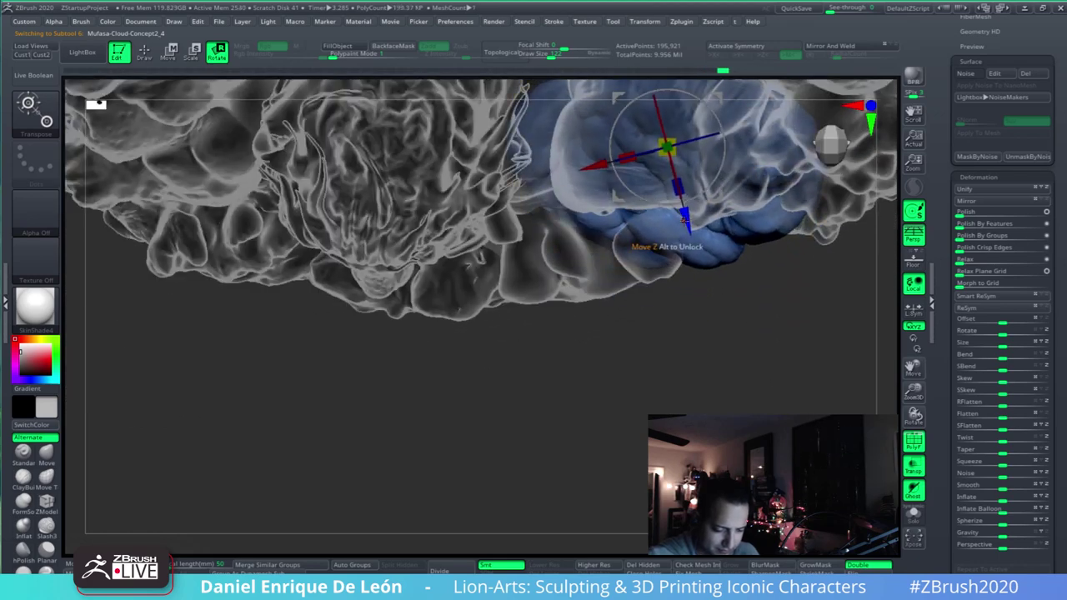
left_click_drag(694, 218, 727, 153)
right_click_drag(717, 275, 767, 358, "ctrl")
left_click_drag(698, 377, 622, 391)
right_click_drag(621, 391, 771, 408, "alt")
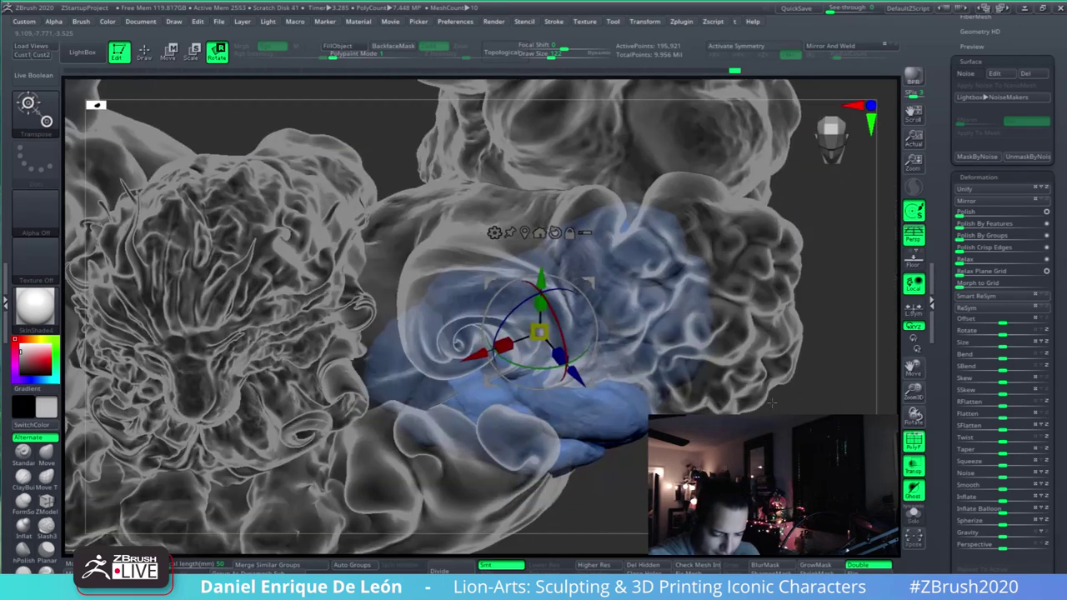
key("ctrl+z")
key("ctrl+shift+z")
left_click_drag(772, 407, 672, 241)
- Select the Mufasa-Cloud-ConceptZB2021 swirl cloud and rotate it so its outer end swings back toward the rear clouds
left_click(733, 386, "alt")
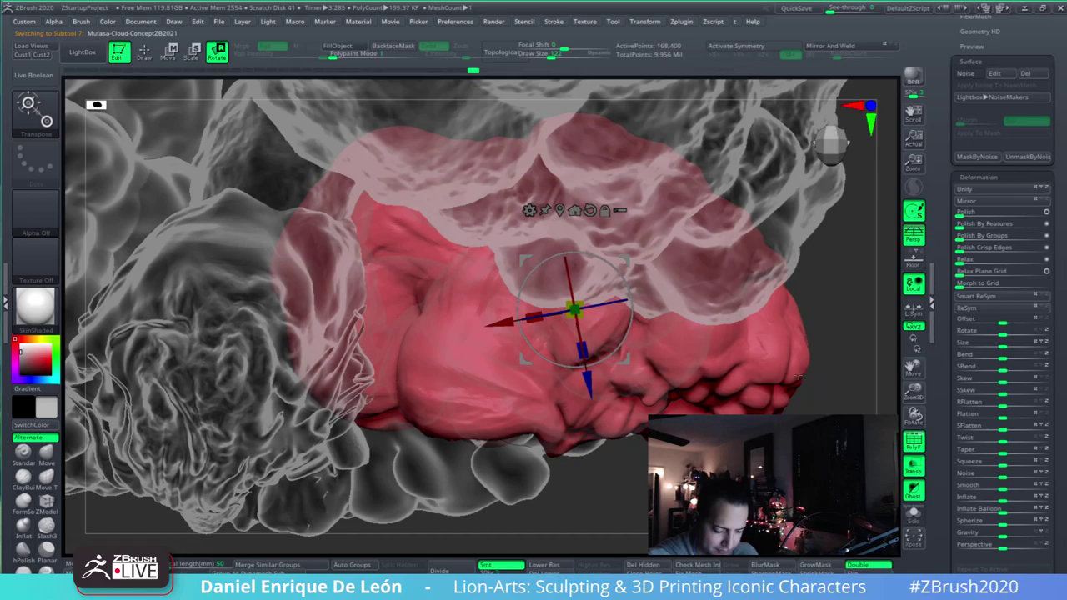
right_click_drag(738, 389, 784, 250)
left_click_drag(783, 248, 714, 294)
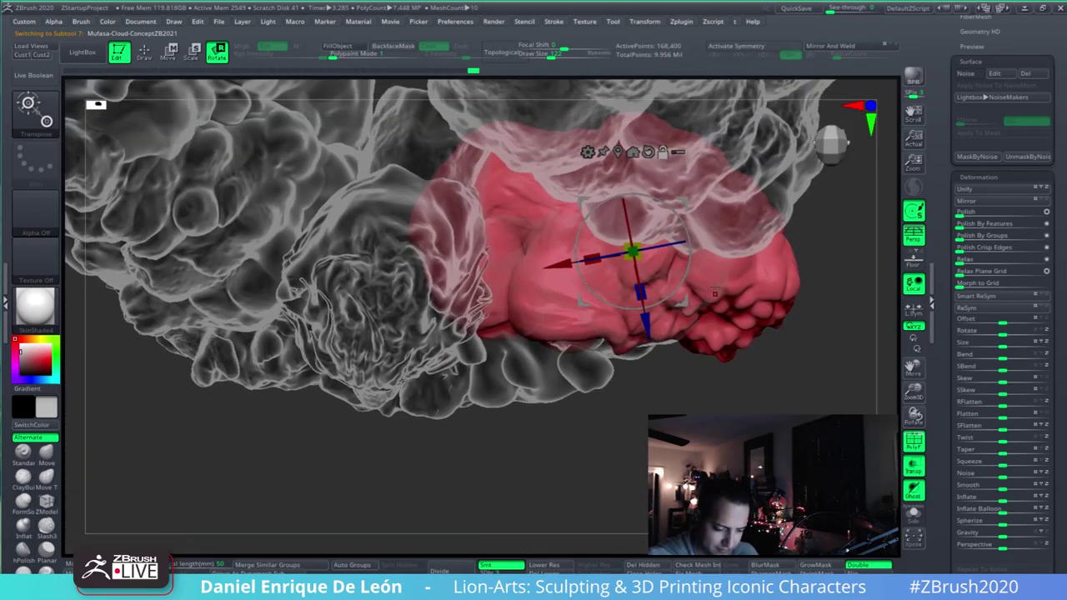
left_click_drag(673, 211, 679, 250)
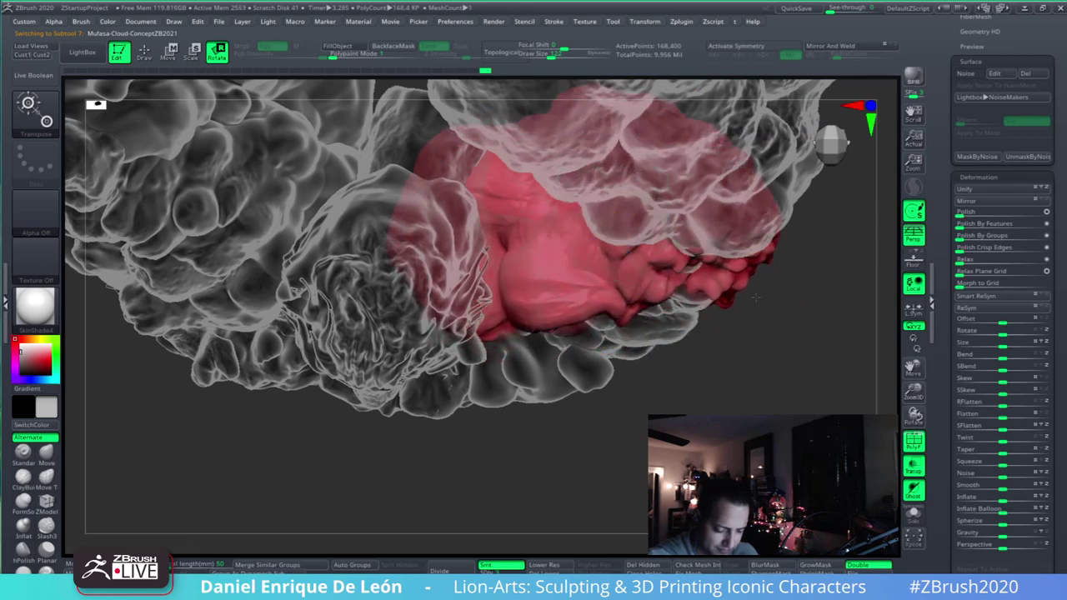
right_click_drag(755, 297, 760, 251)
right_click_drag(755, 326, 779, 354)
right_click_drag(821, 292, 762, 284)
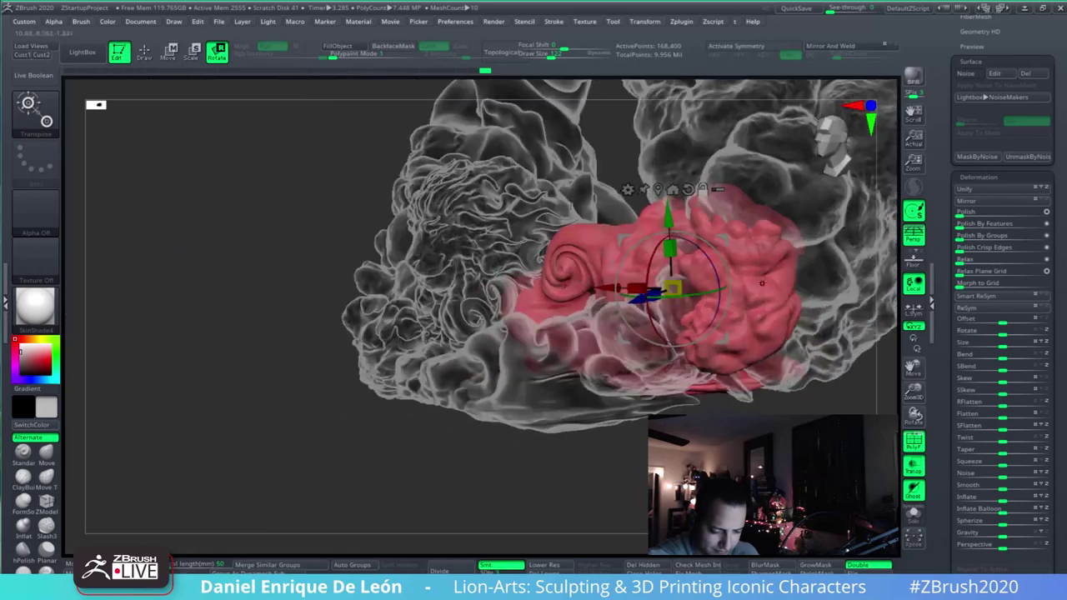
- Move the Mufasa-Cloud-ConceptZB2021 swirl cloud slightly along its Z and X axes to tuck it in beside the lion
left_click_drag(761, 283, 726, 381)
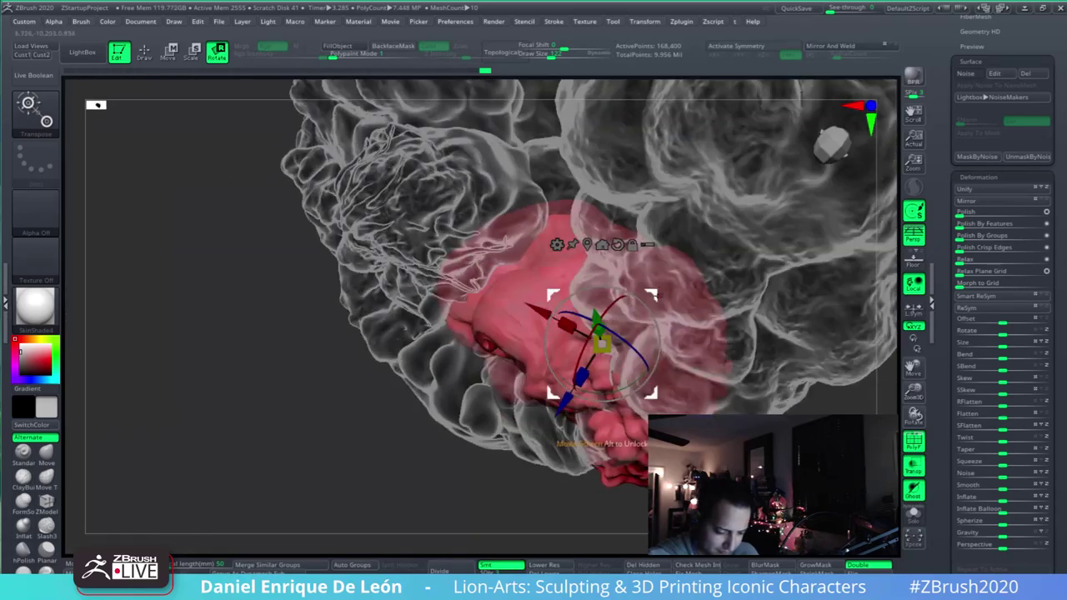
left_click_drag(567, 403, 577, 388)
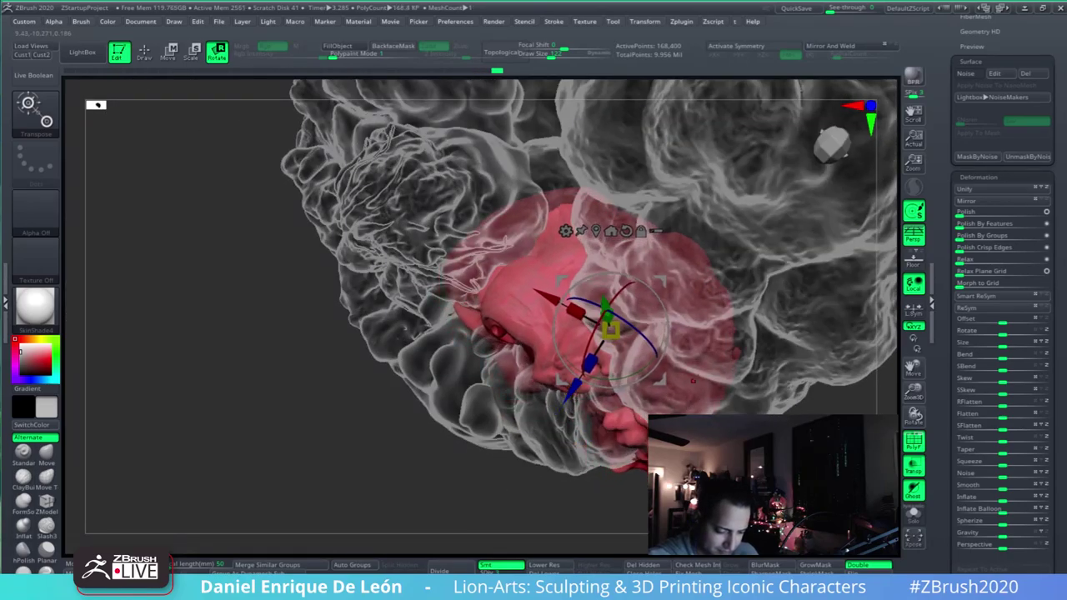
right_click_drag(592, 375, 760, 360)
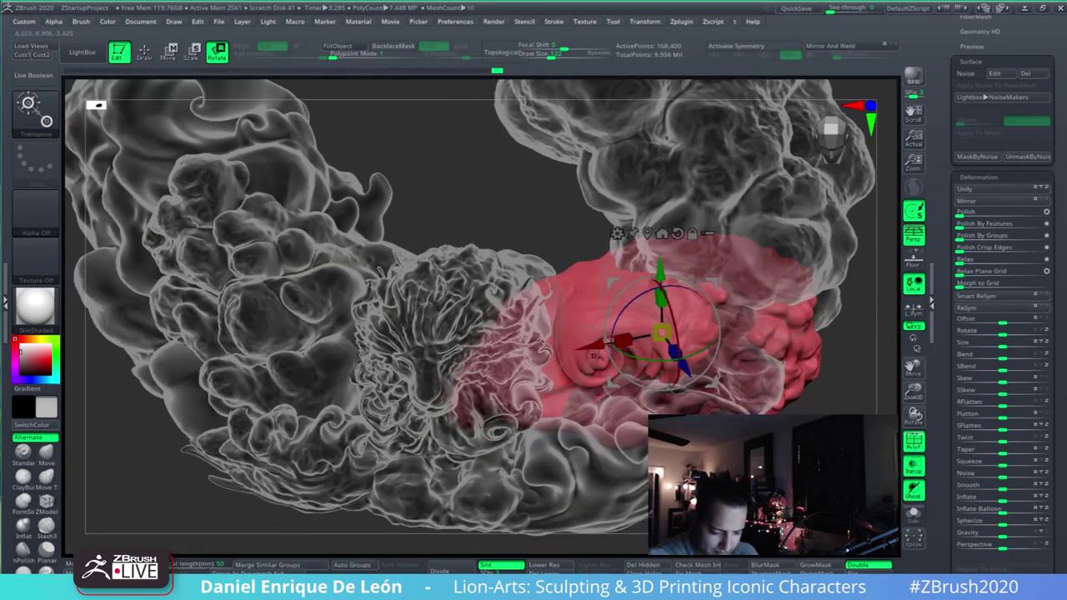
left_click_drag(589, 346, 595, 345)
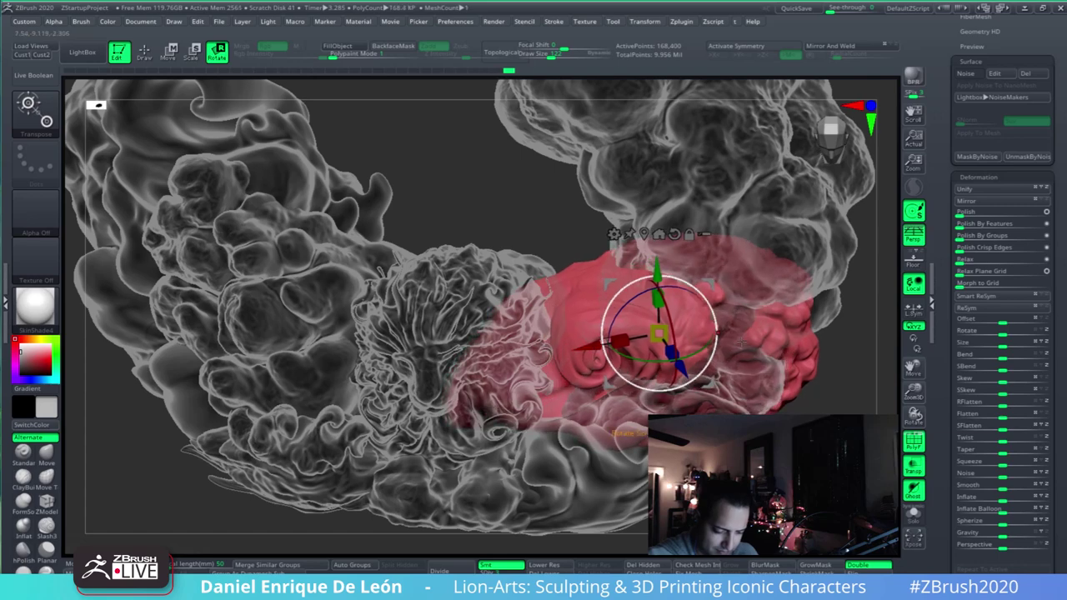
right_click_drag(775, 350, 782, 304)
right_click_drag(800, 407, 788, 440, "ctrl")
- Delete the lower subdivision levels of the Mufasa-Cloud-ConceptZB2021 subtool and apply the Bend Curve deformer to it
left_click(145, 52)
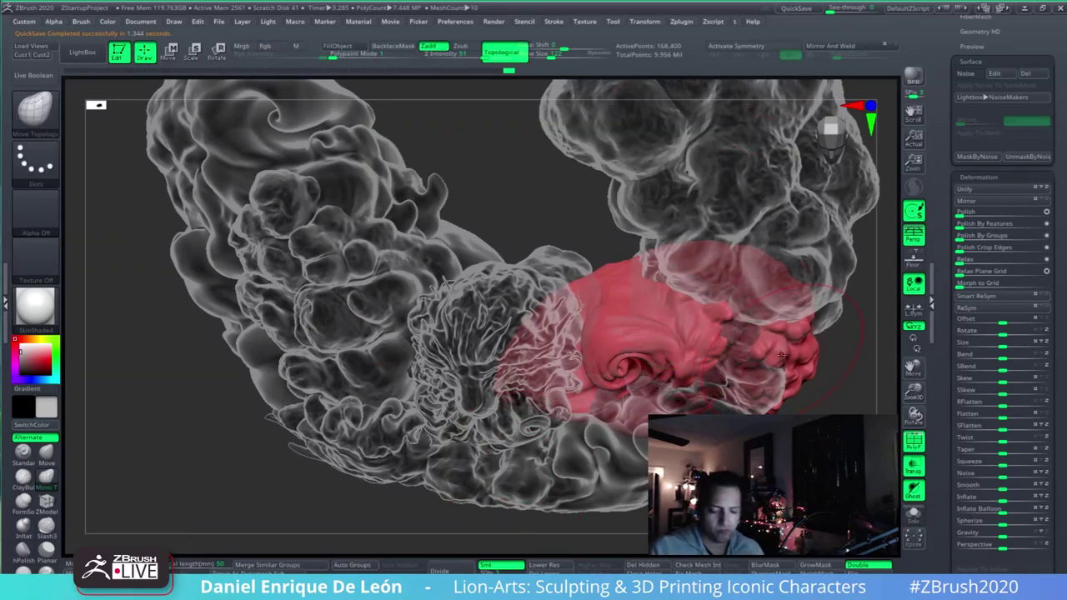
key("e")
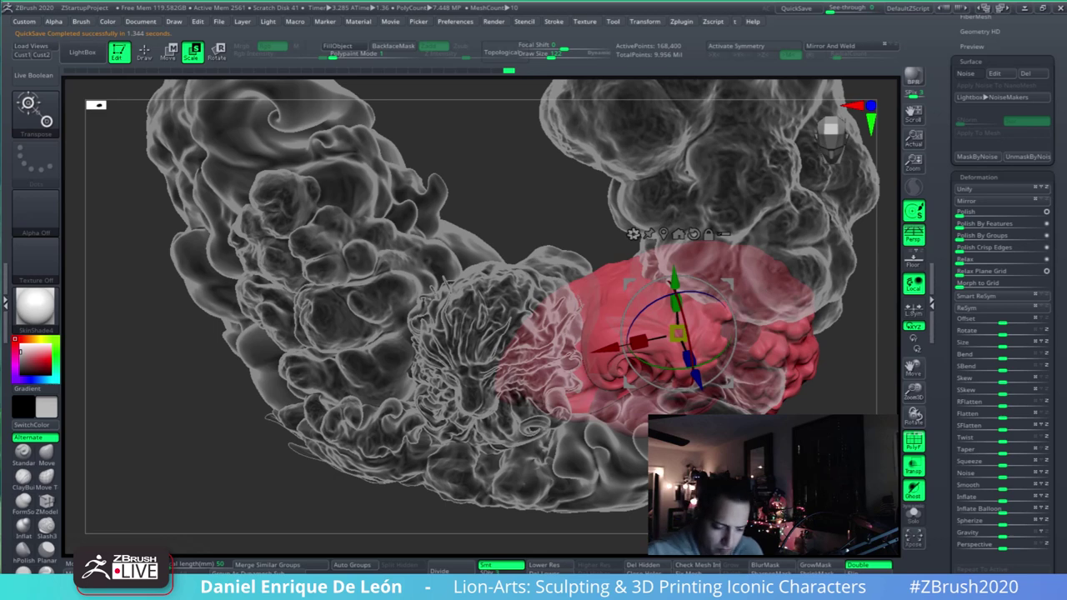
left_click(633, 233)
left_click(760, 269)
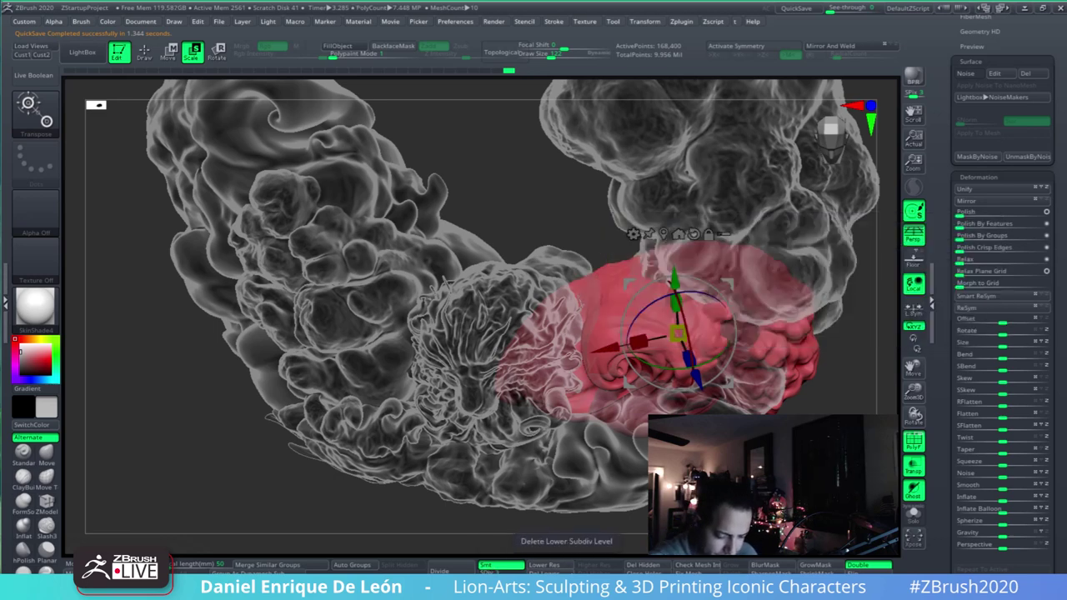
left_click(544, 573)
left_click(634, 234)
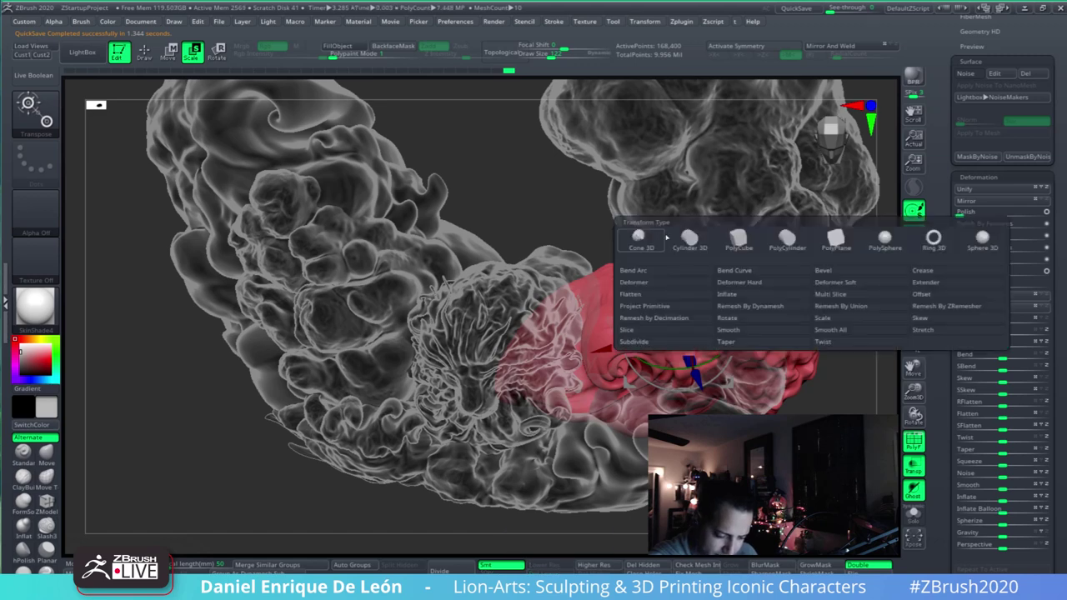
left_click(766, 272)
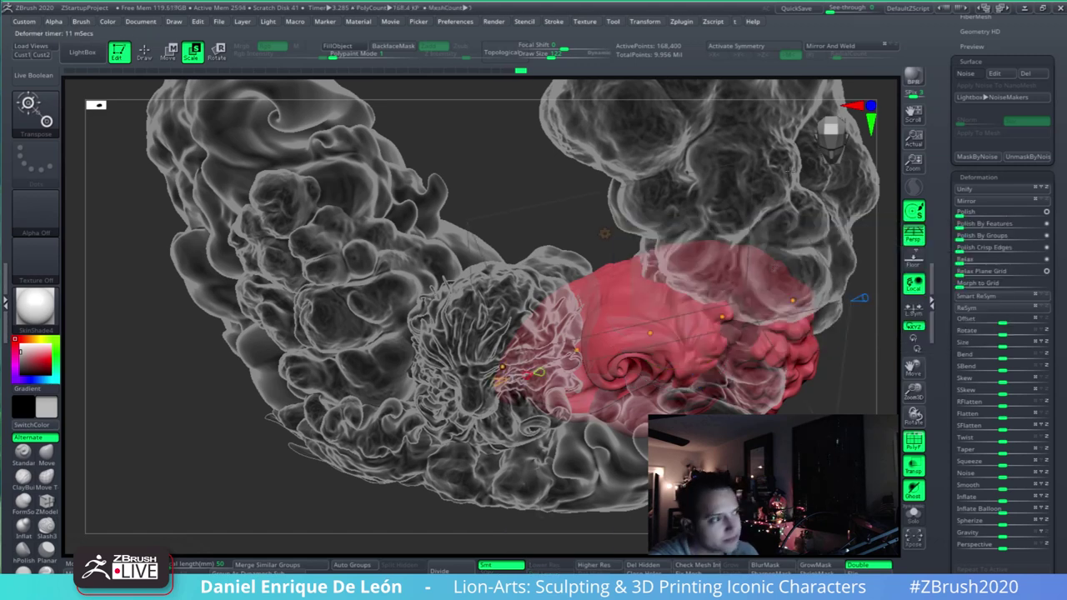
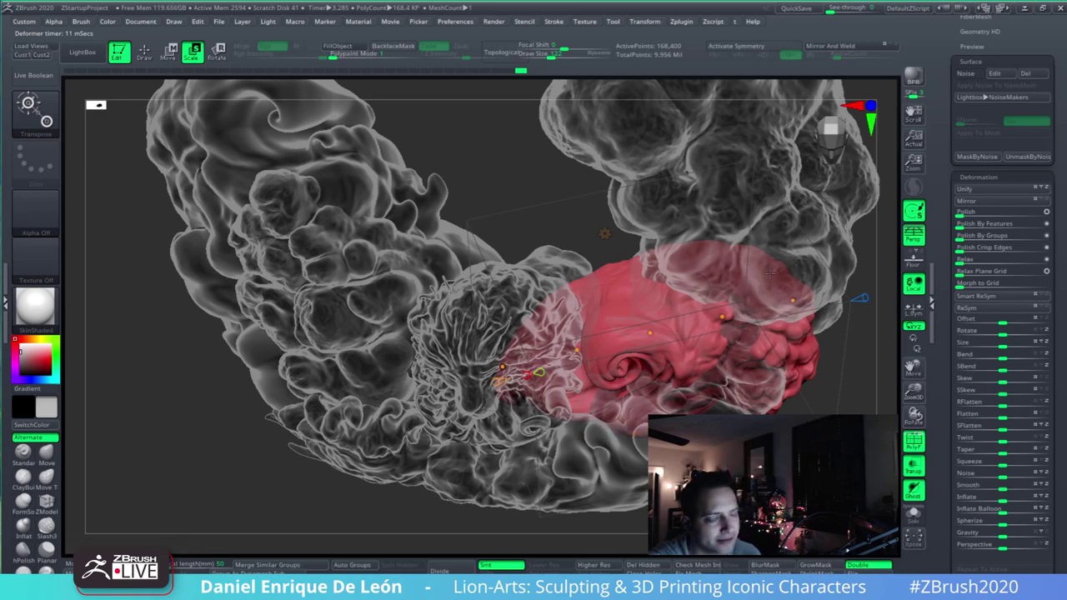
- Adjust the middle bend curve points in the view from below to bow the swirl cloud forward around the base
right_click_drag(764, 257, 765, 297)
left_click_drag(653, 310, 657, 340)
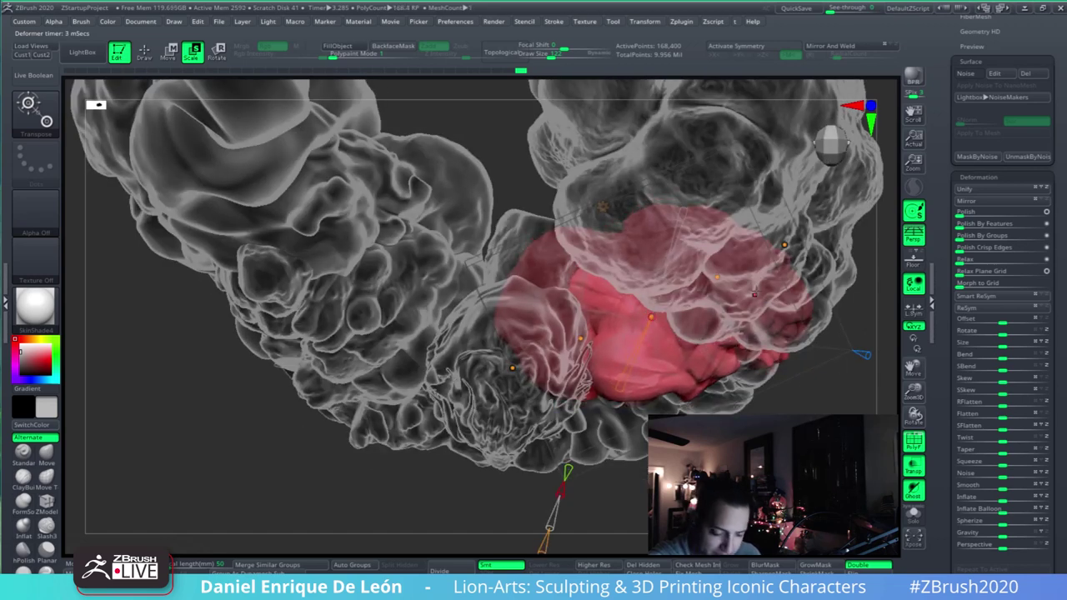
left_click_drag(717, 278, 715, 288)
mouse_move(804, 295)
right_mouse_down()
mouse_move(800, 179)
mouse_move(797, 288)
right_mouse_up()
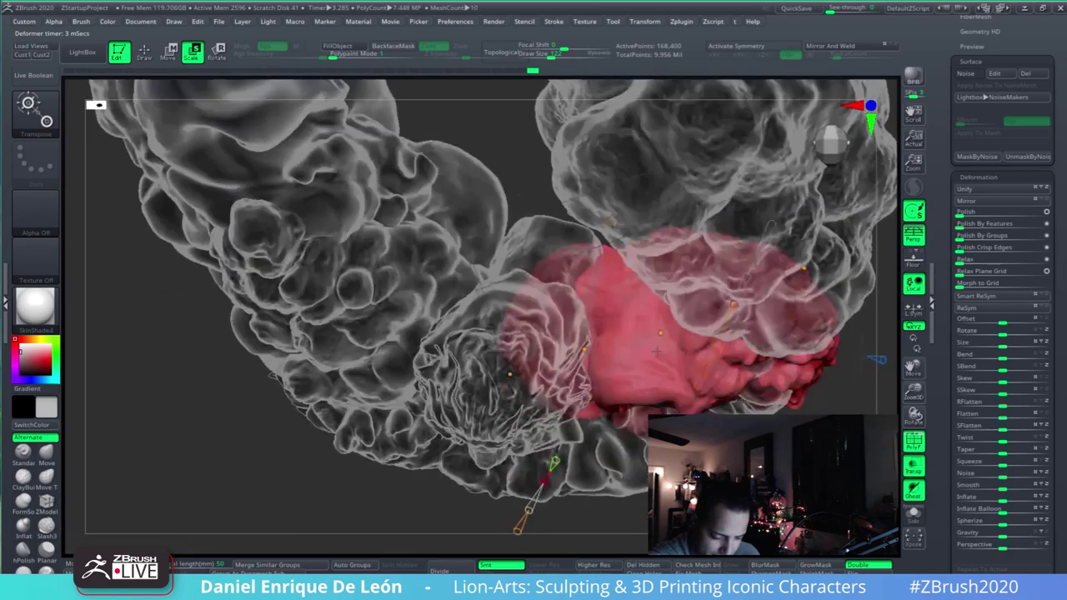
left_click_drag(583, 351, 581, 361)
right_click_drag(712, 483, 714, 396)
- In the front view, stretch the inner curve end toward the lion, lower the adjacent section and raise the section near the outer end
left_click_drag(714, 396, 712, 259)
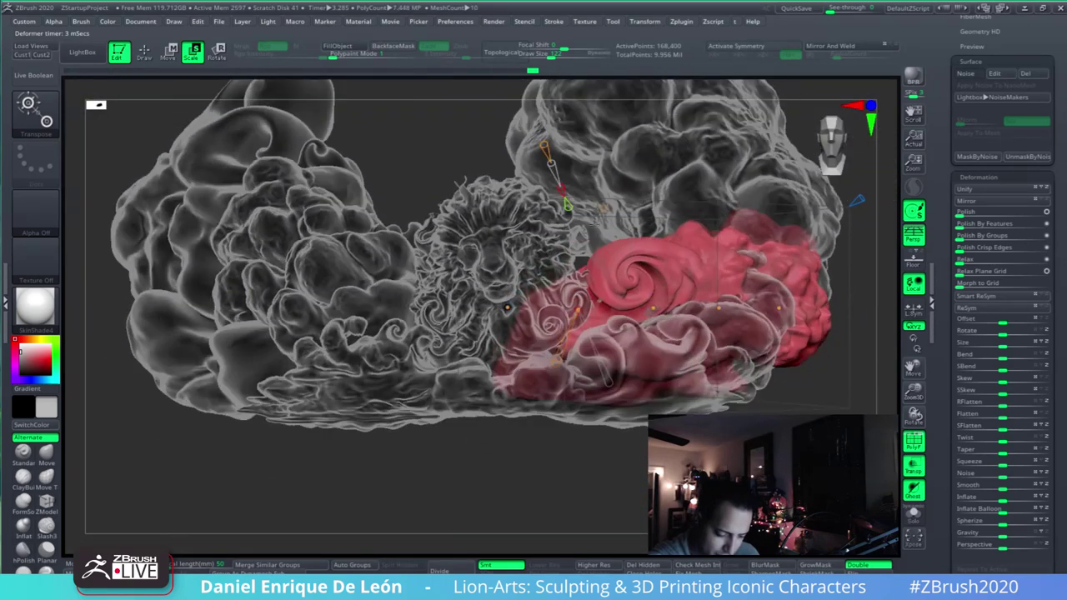
left_click_drag(507, 307, 490, 307)
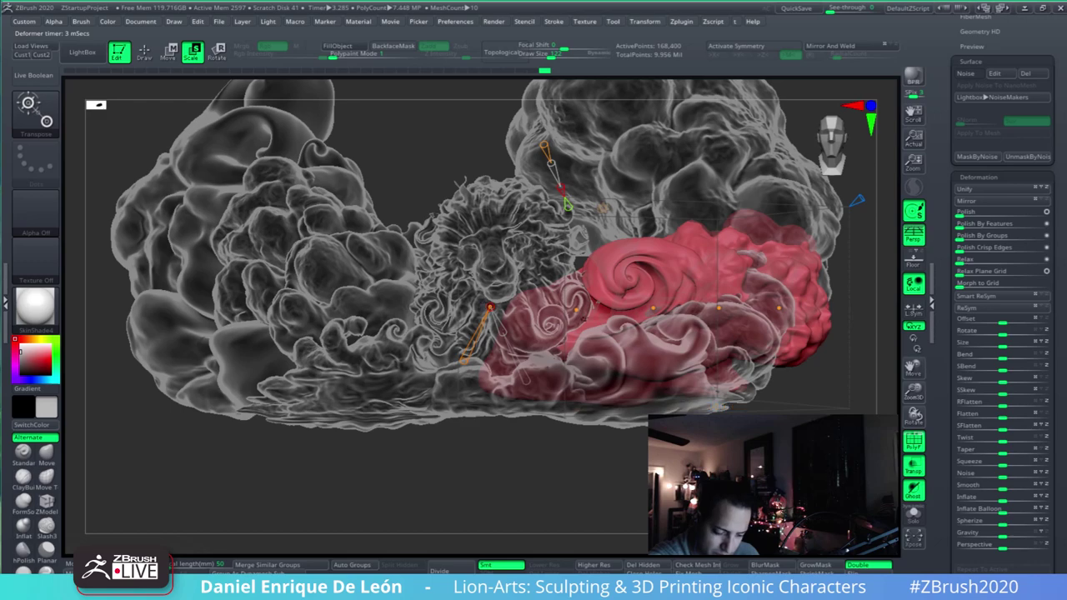
left_click_drag(576, 310, 578, 318)
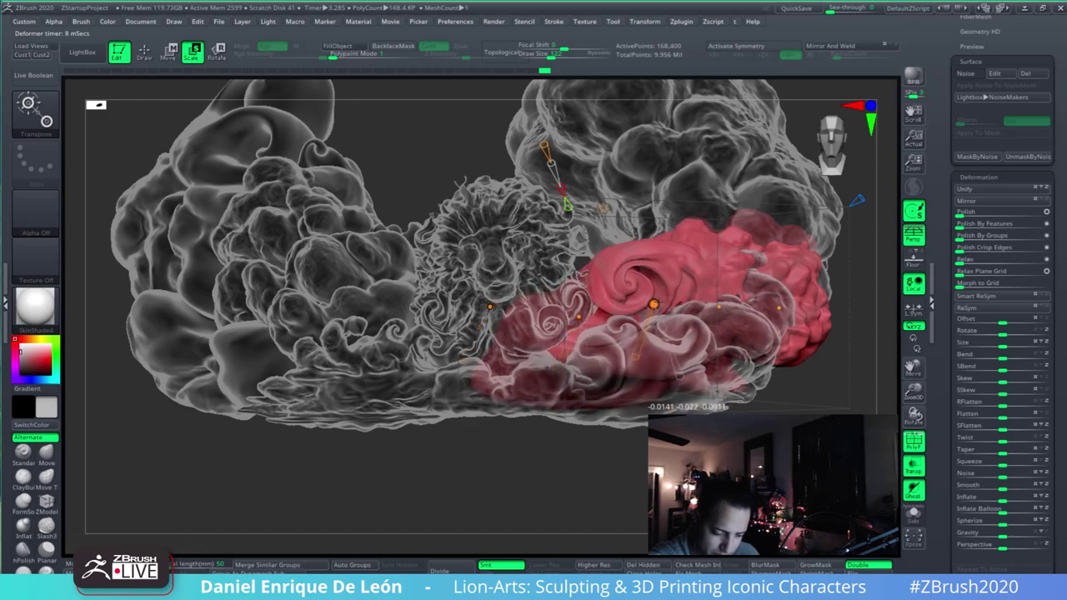
mouse_move(821, 175)
left_mouse_down()
mouse_move(804, 196)
mouse_move(783, 279)
mouse_move(754, 207)
mouse_move(812, 179)
left_mouse_up()
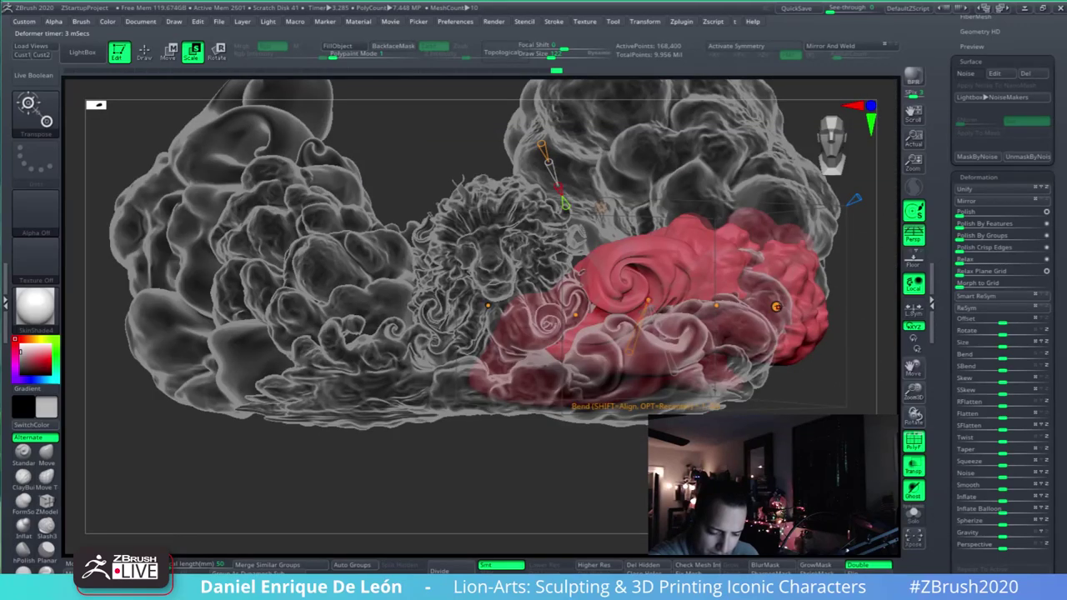
left_click_drag(717, 303, 713, 290)
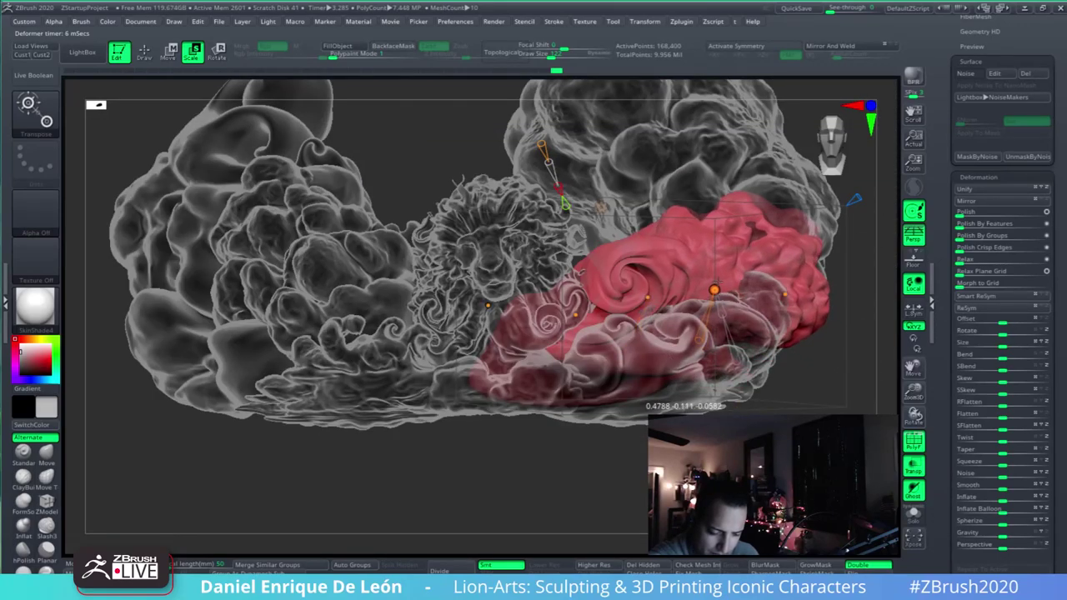
- Pull the bend curve's outermost point back so the swirl cloud's outer end wraps into the rear clouds
mouse_move(786, 257)
left_mouse_down()
mouse_move(806, 248)
mouse_move(713, 163)
left_mouse_up()
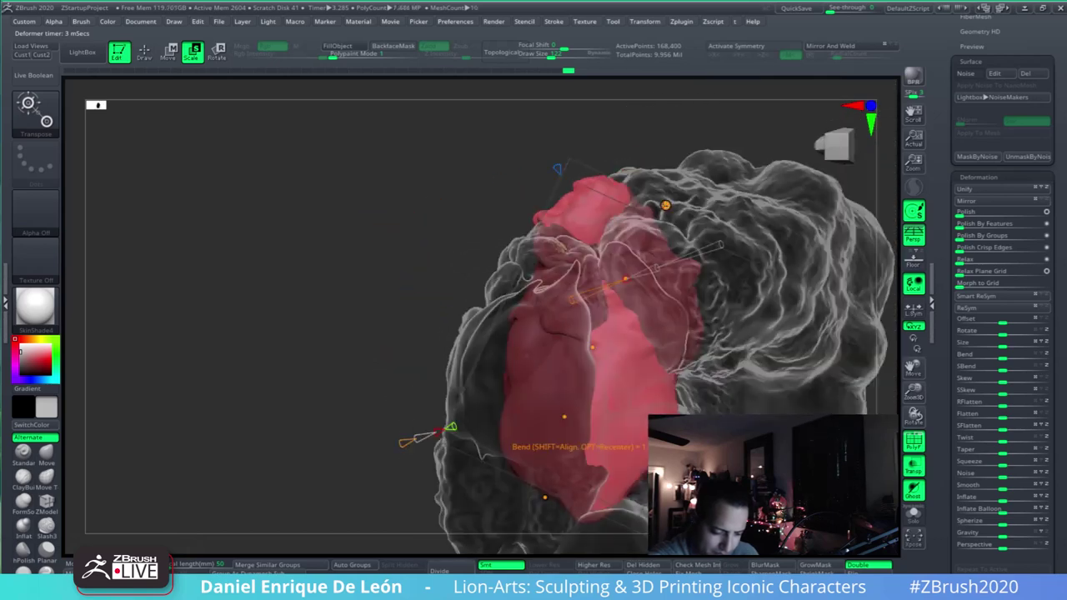
left_click_drag(664, 204, 724, 217)
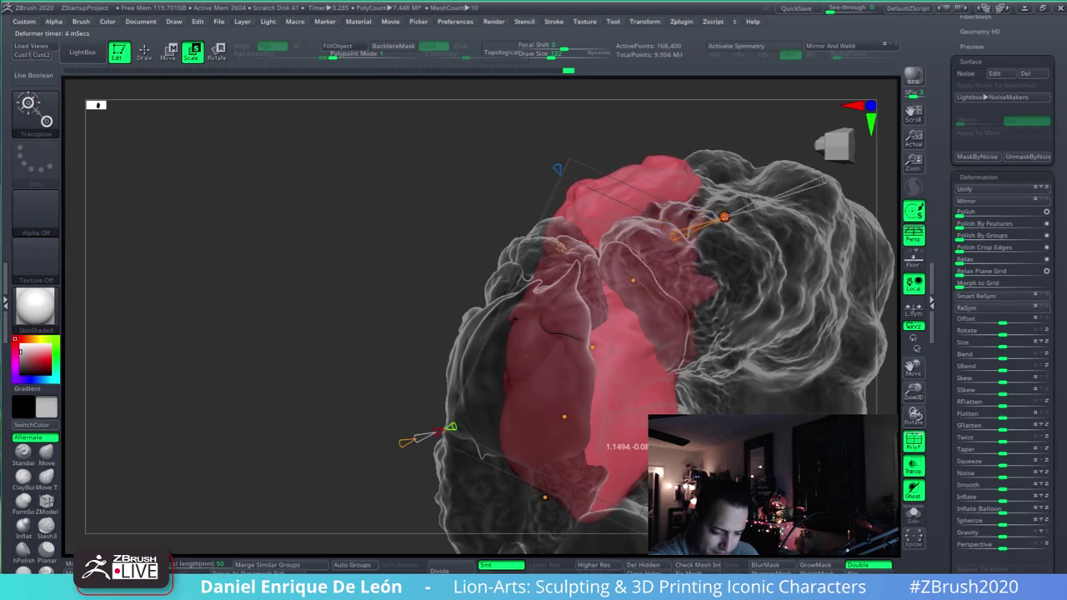
left_click_drag(718, 155, 786, 285)
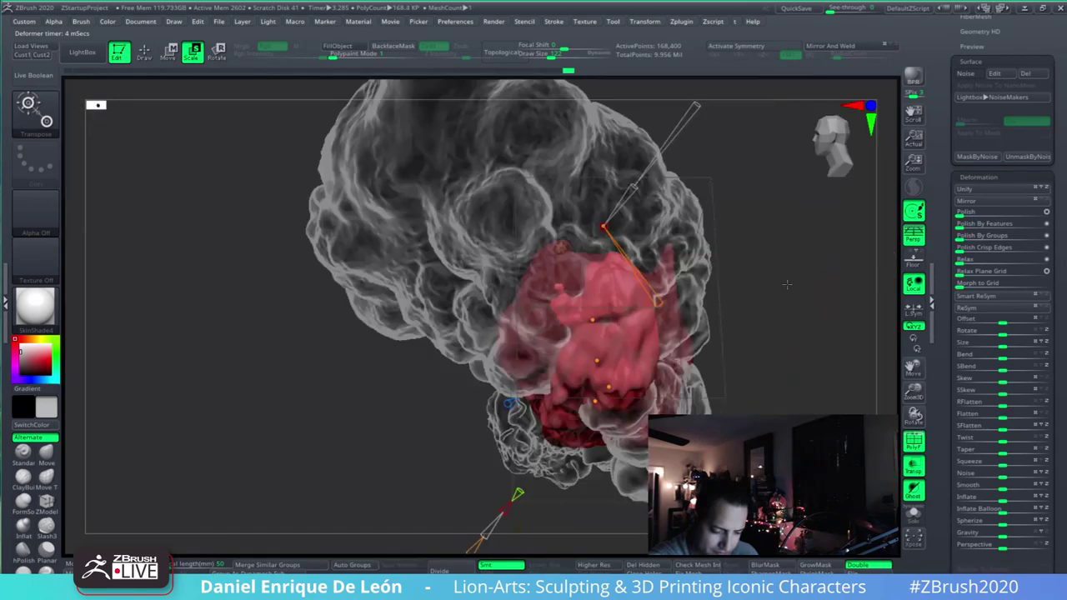
mouse_move(739, 320)
left_mouse_down()
mouse_move(817, 250)
mouse_move(811, 283)
mouse_move(786, 297)
left_mouse_up()
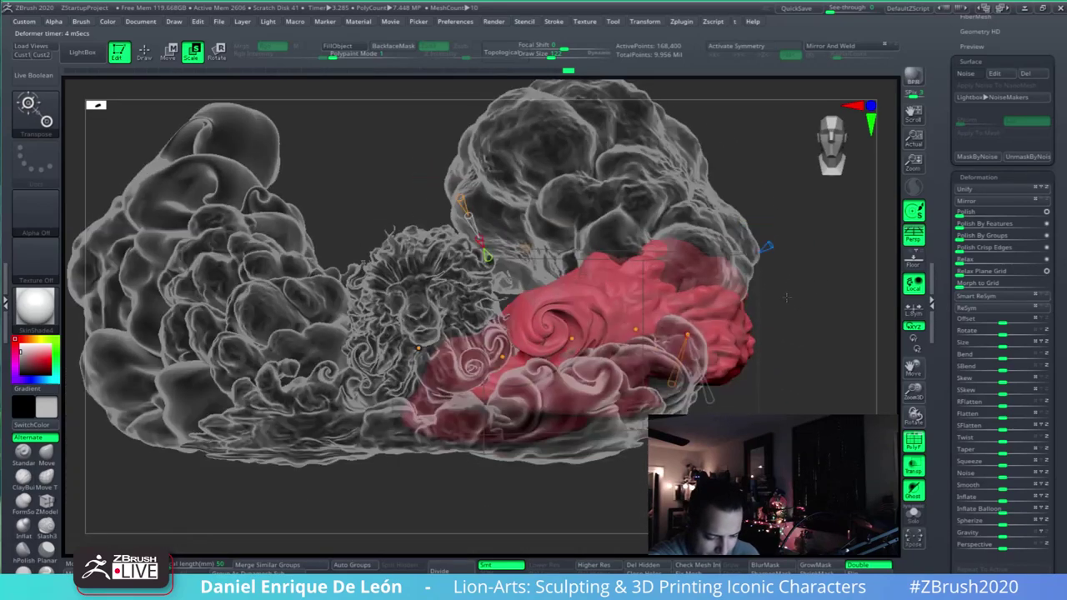
- Lower the bend curve point next to the outer end to settle that part of the swirl cloud behind the front waves
left_click_drag(636, 330, 637, 335)
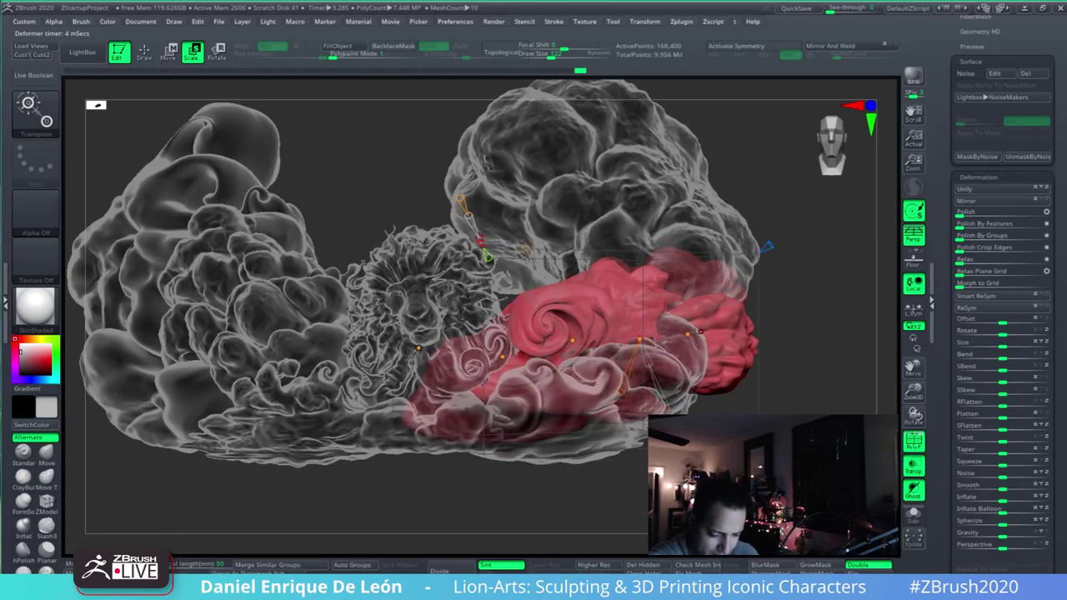
mouse_move(842, 329)
left_mouse_down()
mouse_move(709, 322)
mouse_move(740, 303)
left_mouse_up()
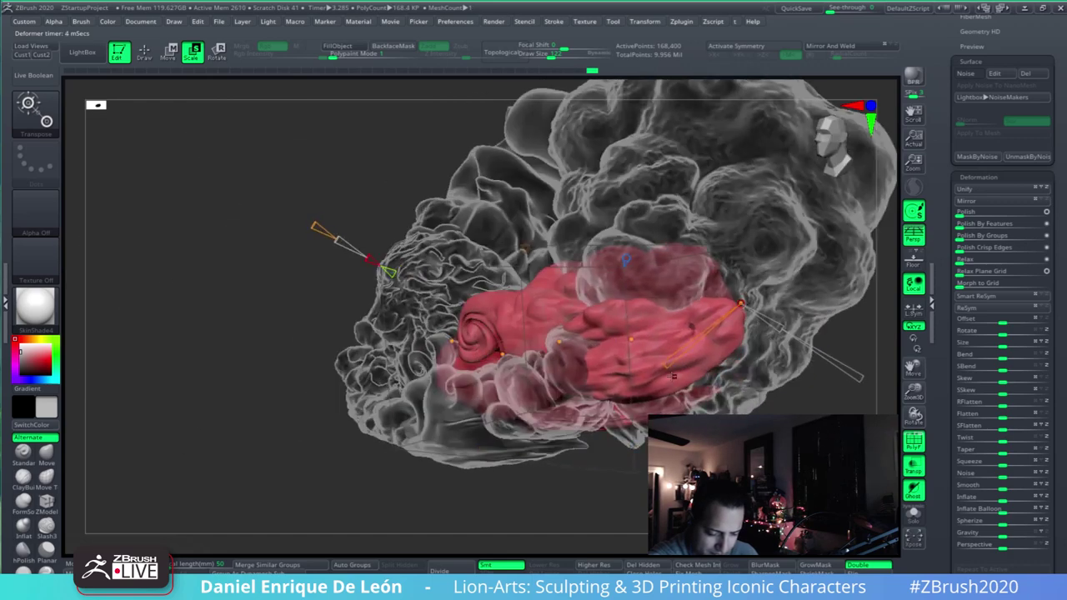
left_click_drag(631, 340, 634, 346)
left_click_drag(754, 287, 744, 290)
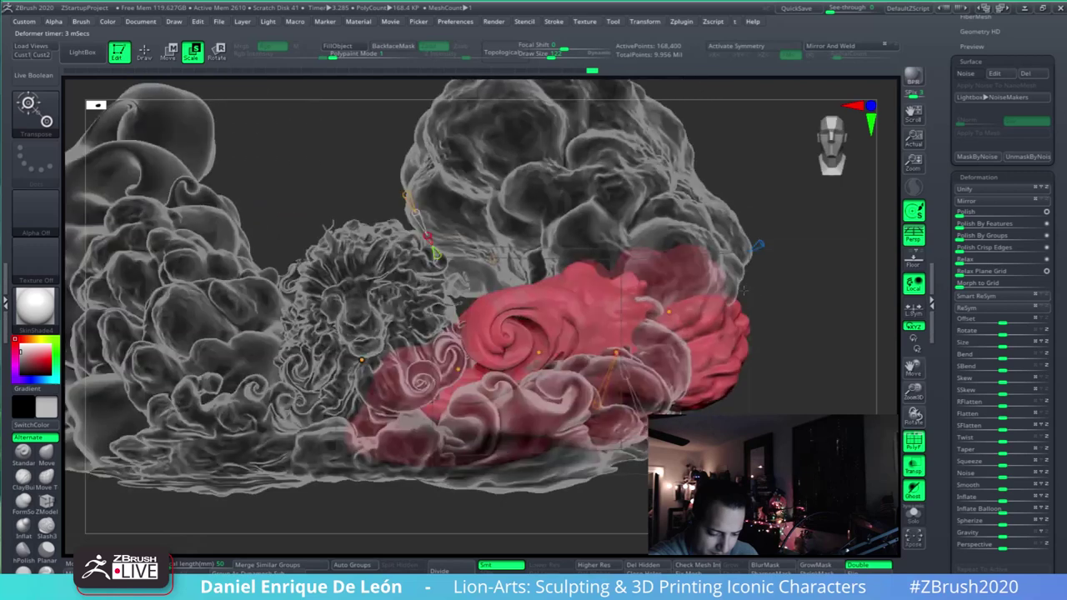
- Accept the Bend Curve deformation on the swirl cloud and return to the regular move gizmo
left_click(146, 49)
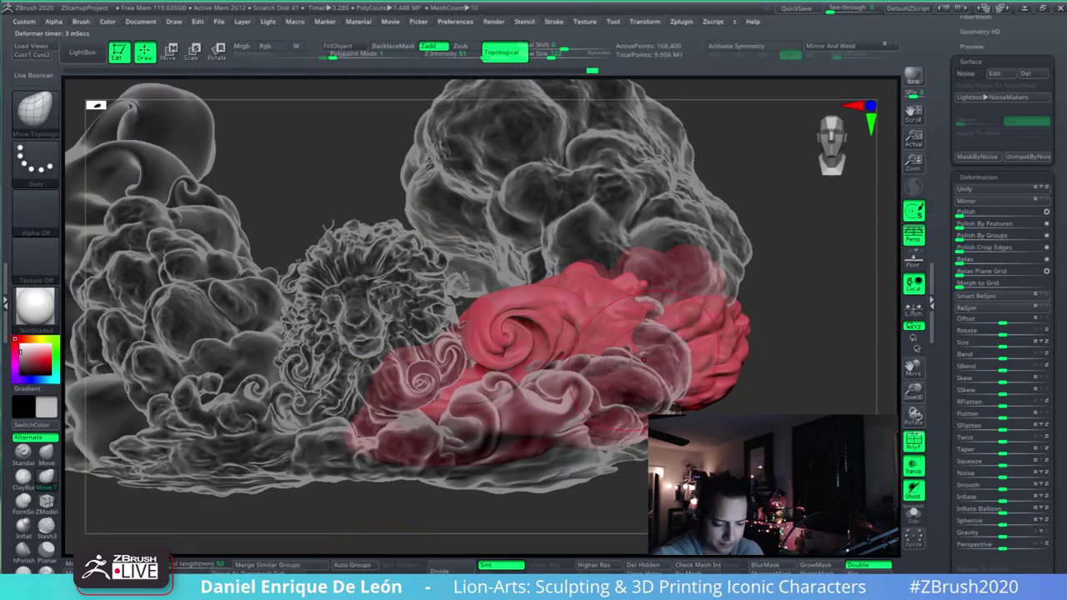
key("w")
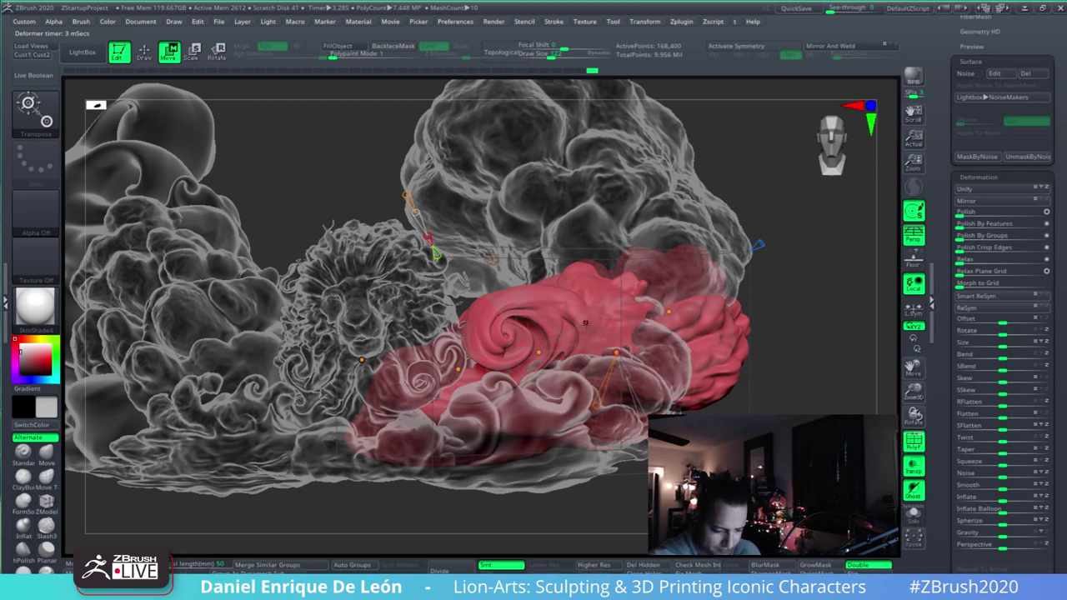
left_click(491, 259)
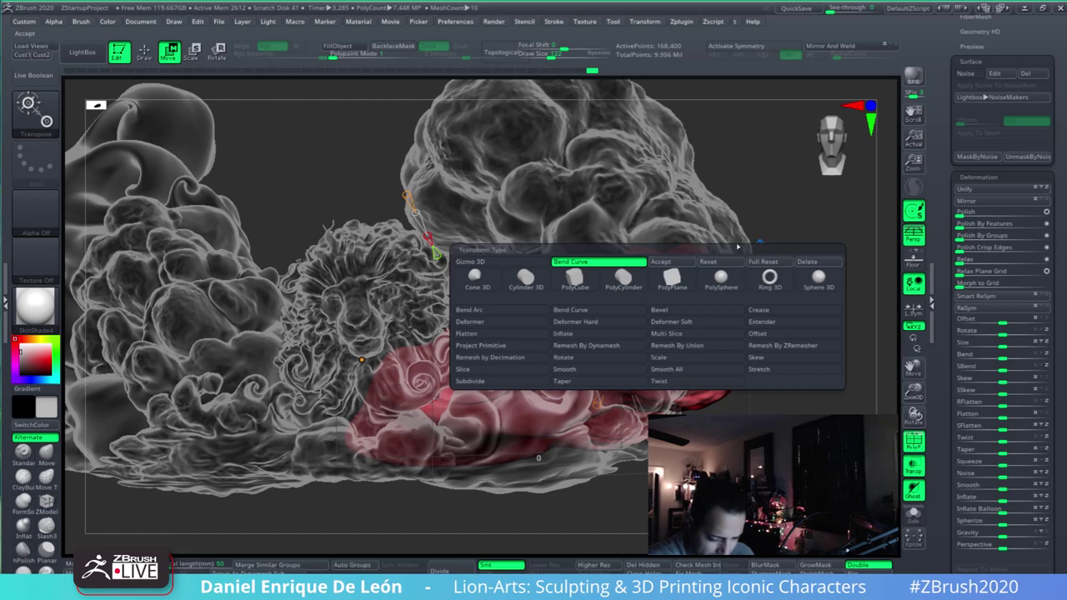
left_click(678, 263)
right_click_drag(706, 310, 745, 286, "alt")
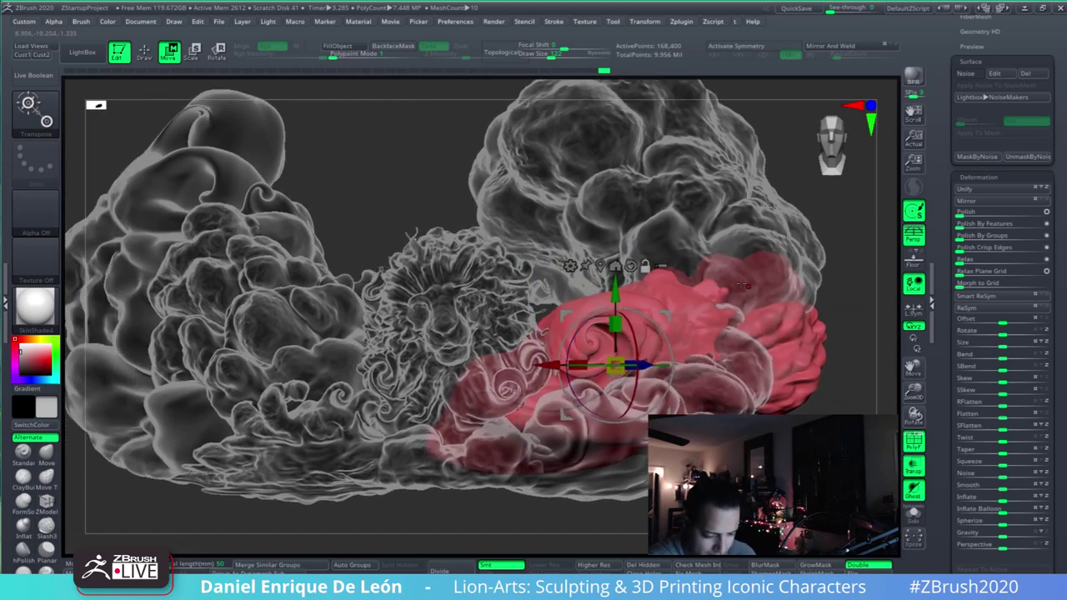
left_click(231, 215, "alt")
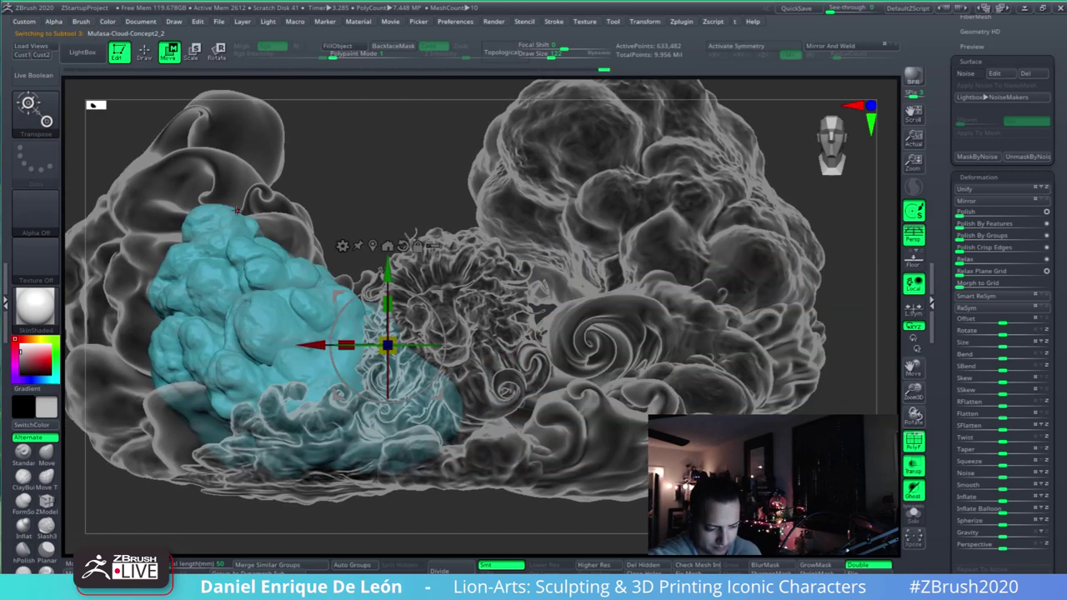
left_click(252, 160, "alt")
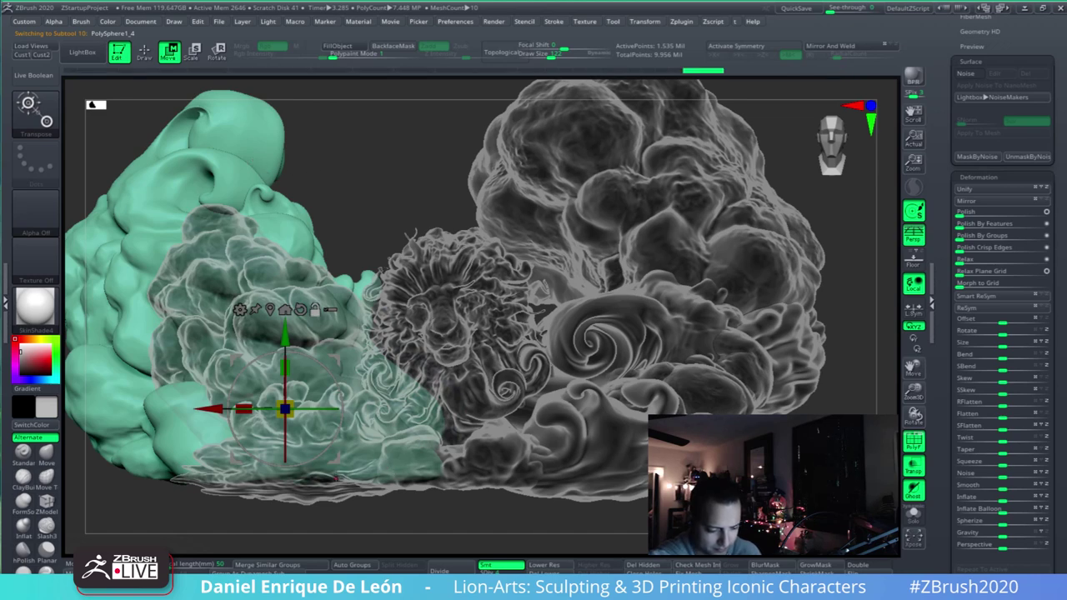
left_click(335, 477, "alt")
left_click(583, 420, "alt")
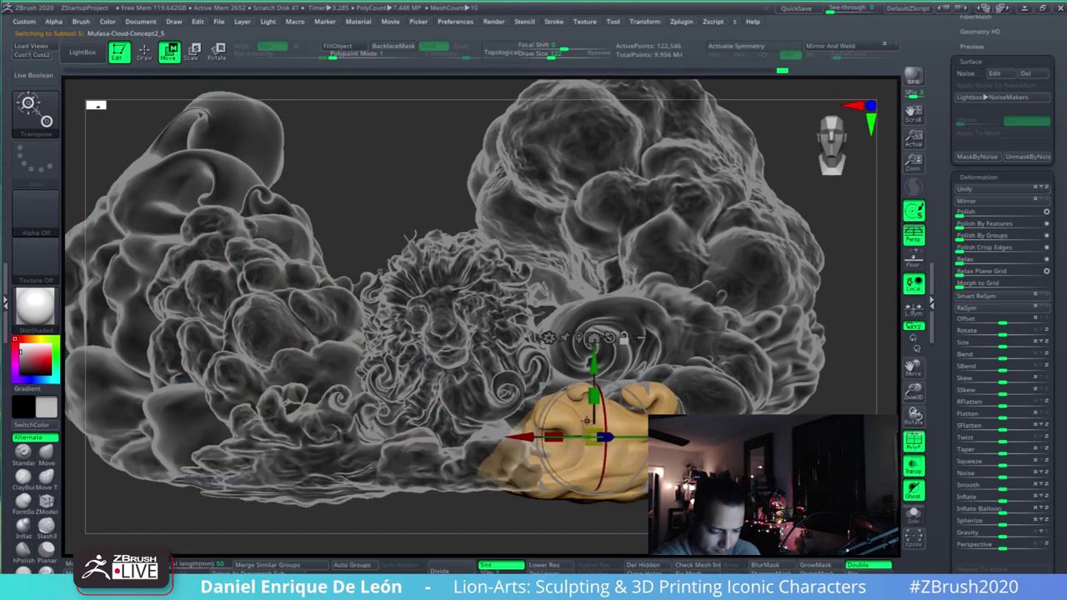
- Select the swirl cloud subtool and shift its body outward behind the front waves with an enlarged Move Topological brush
left_click(708, 286, "alt")
right_click_drag(790, 275, 777, 320)
left_click_drag(777, 319, 732, 304)
right_click_drag(732, 303, 780, 313)
key("b")
key("m")
key("t")
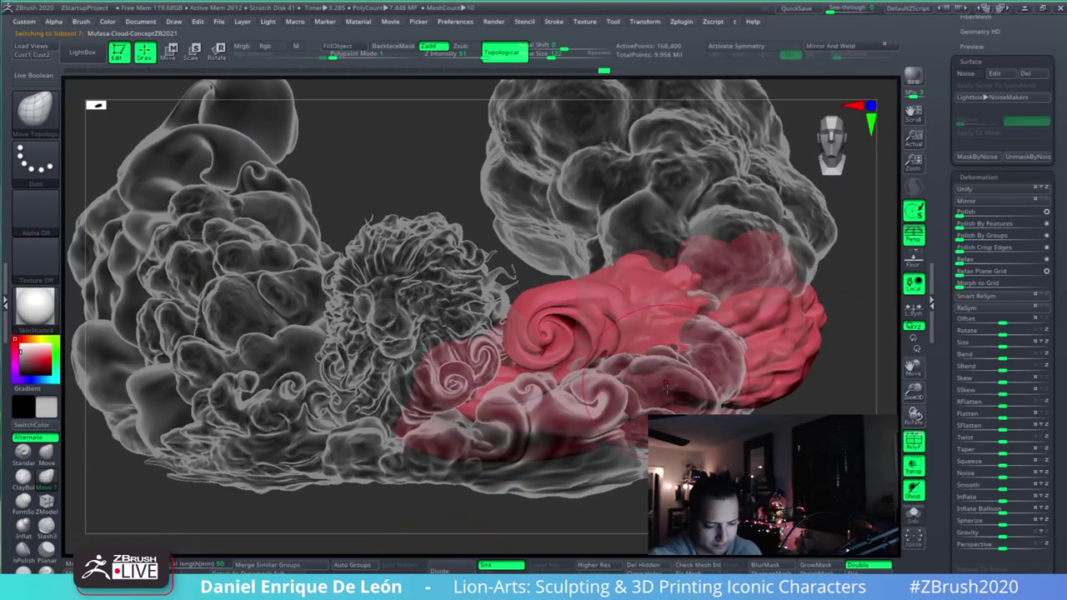
left_click_drag(551, 55, 560, 56)
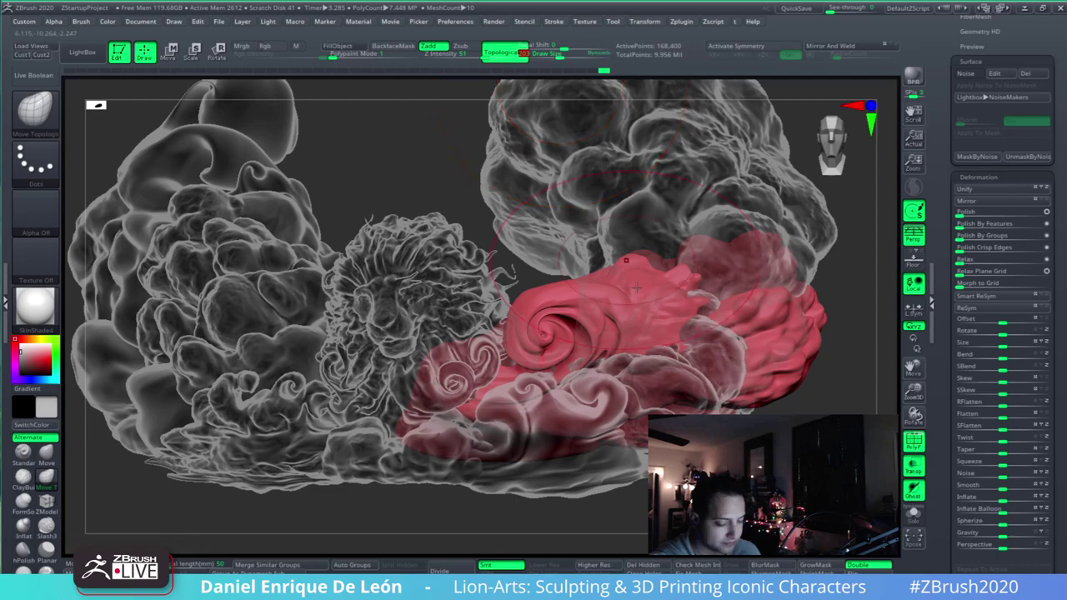
left_click_drag(665, 398, 692, 405)
- From above, reshape the swirl cloud's middle section and its front edge with progressively smaller Move Topological brushes
right_click_drag(683, 219, 677, 355)
left_click_drag(677, 355, 681, 333)
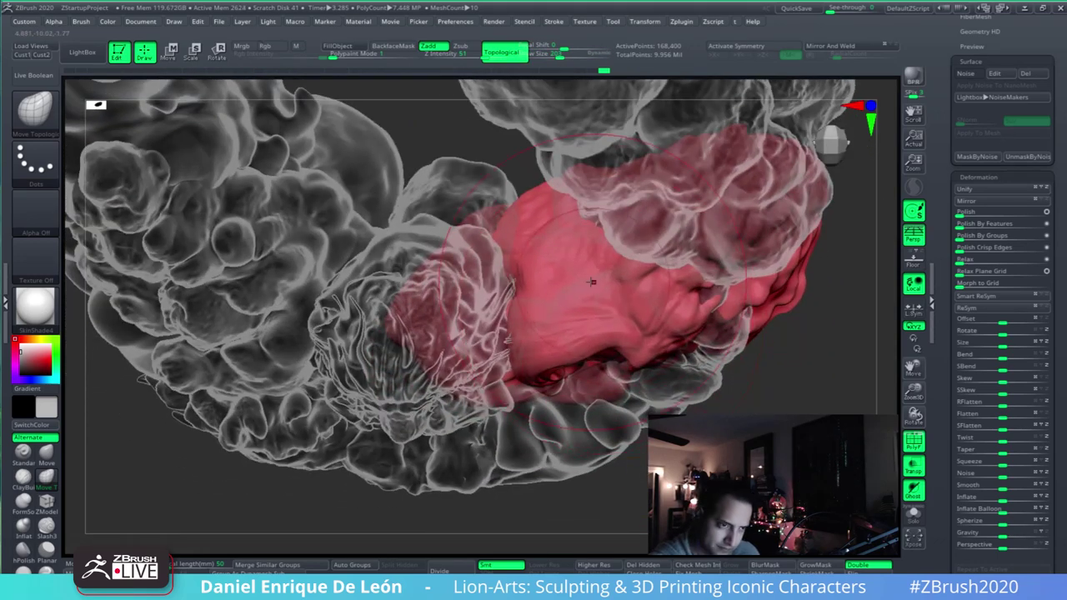
left_click_drag(592, 282, 633, 292)
right_click_drag(659, 279, 655, 250)
left_click_drag(559, 56, 551, 56)
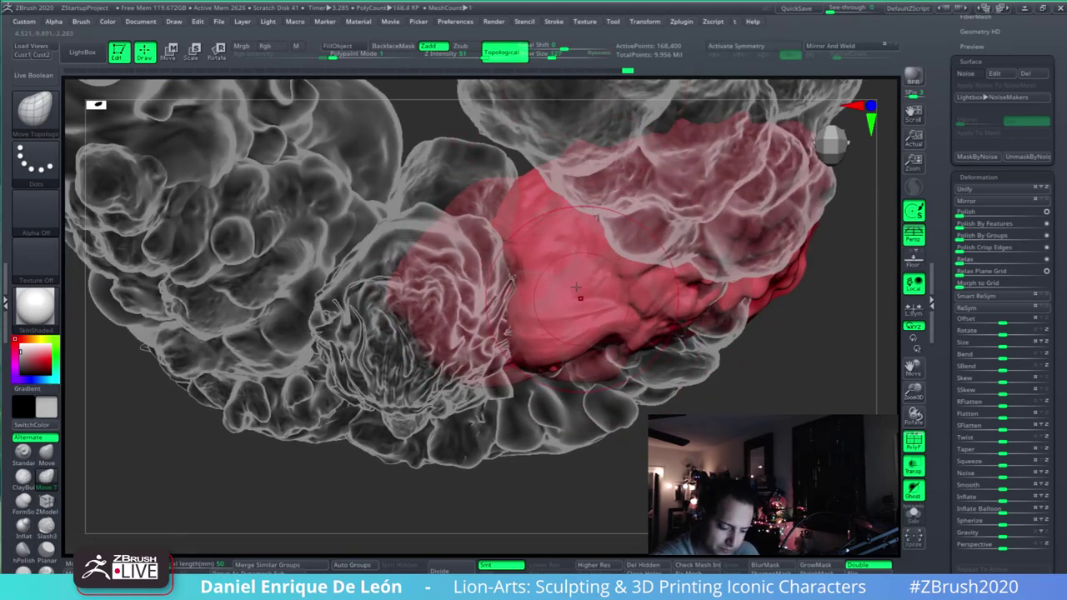
left_click_drag(613, 336, 617, 341)
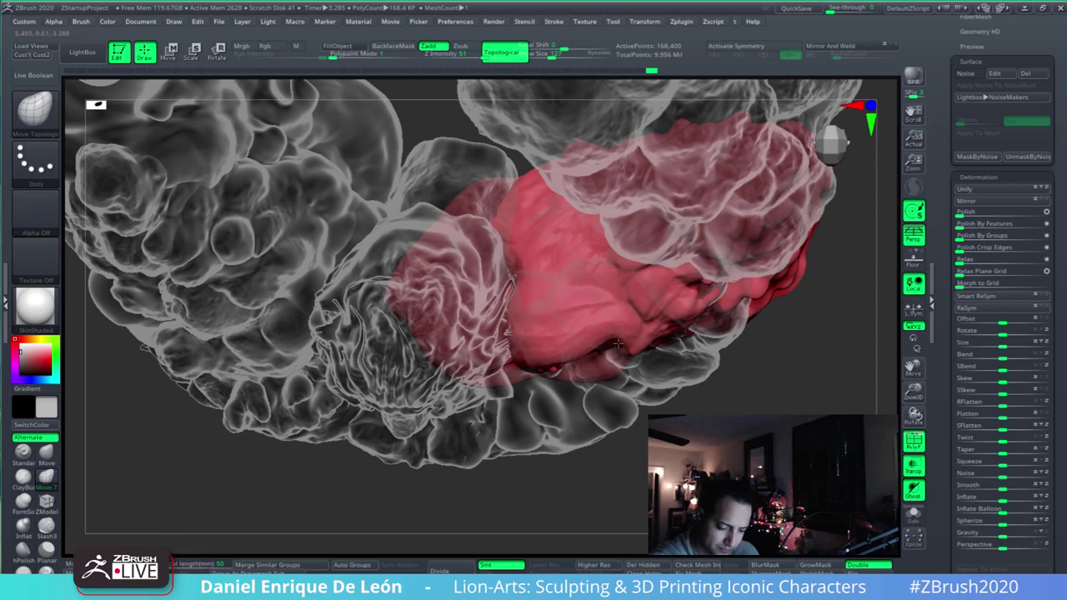
left_click(541, 55)
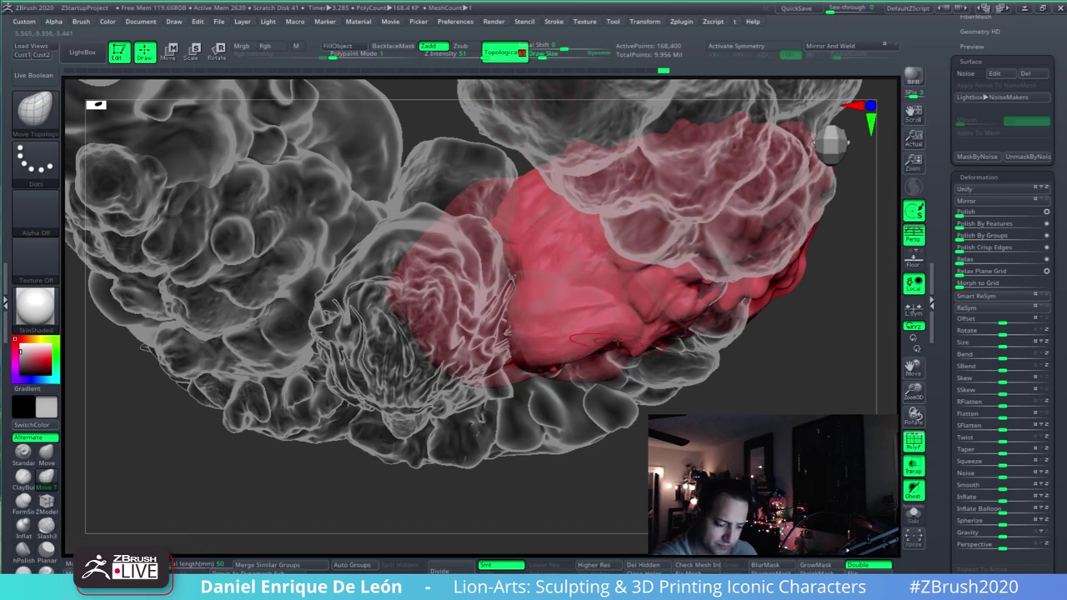
- Pull the lower edge of the swirl cloud's outer end down toward the base with Move Topological and smooth that area
mouse_move(613, 363)
right_mouse_down()
mouse_move(585, 304)
mouse_move(593, 234)
mouse_move(638, 120)
right_mouse_up()
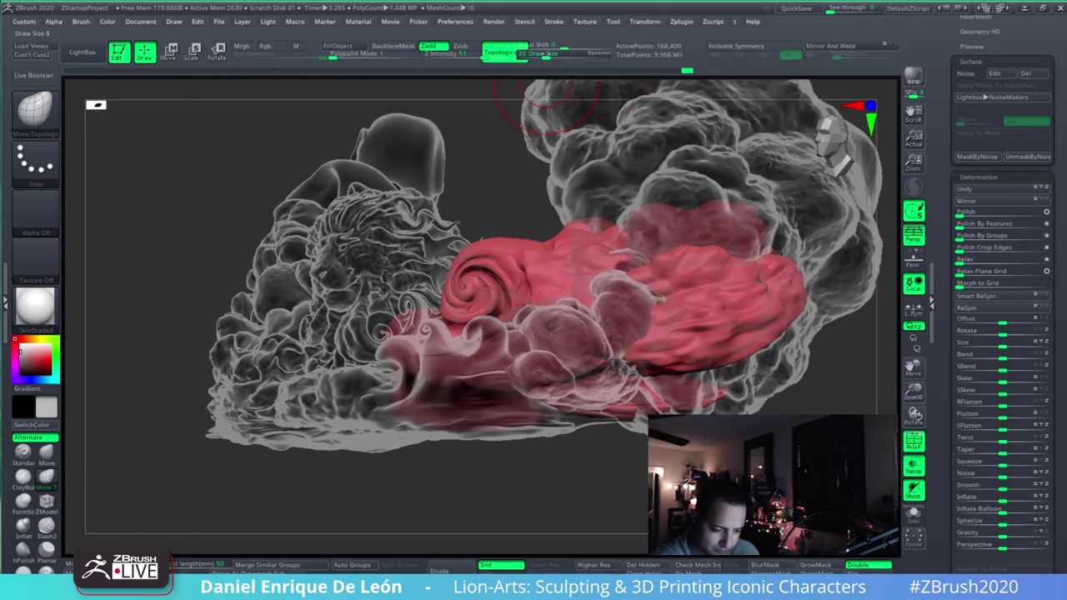
left_click(554, 55)
right_click_drag(607, 238, 639, 367)
left_click_drag(639, 368, 626, 397)
mouse_move(664, 370)
right_mouse_down()
mouse_move(727, 385)
mouse_move(723, 367)
mouse_move(679, 354)
right_mouse_up()
mouse_move(718, 313)
left_mouse_down()
mouse_move(736, 338)
mouse_move(768, 332)
mouse_move(764, 341)
mouse_move(710, 330)
mouse_move(669, 354)
left_mouse_up()
mouse_move(658, 356)
right_mouse_down()
mouse_move(527, 350)
mouse_move(606, 381)
right_mouse_up()
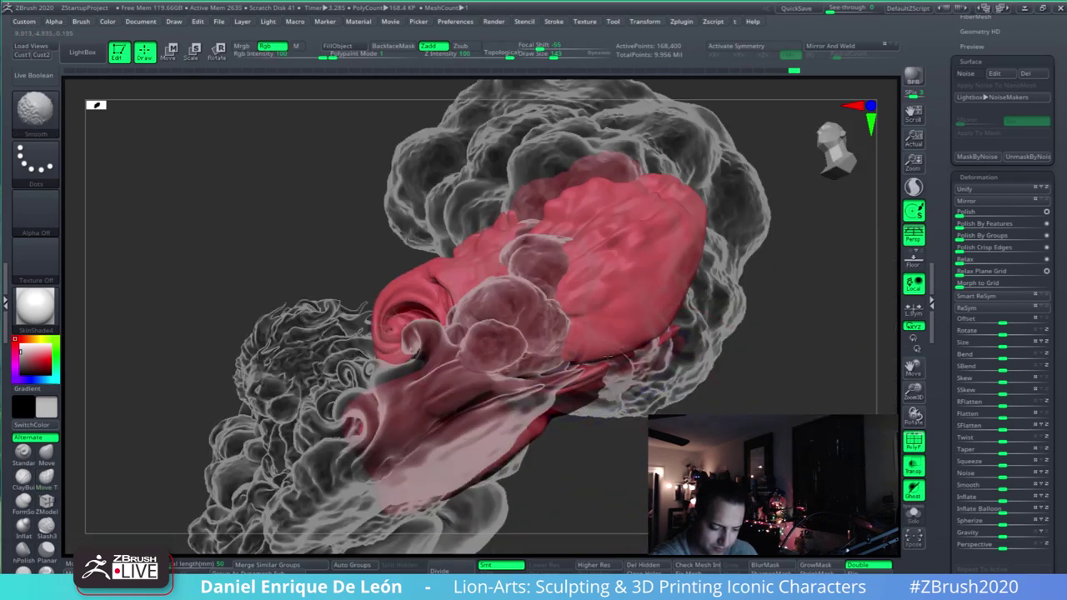
mouse_move(644, 332)
right_mouse_down()
mouse_move(711, 267)
mouse_move(693, 277)
right_mouse_up()
- Build up volume on the swirl cloud's outer end with a small ClayBuildup brush
left_click(22, 476)
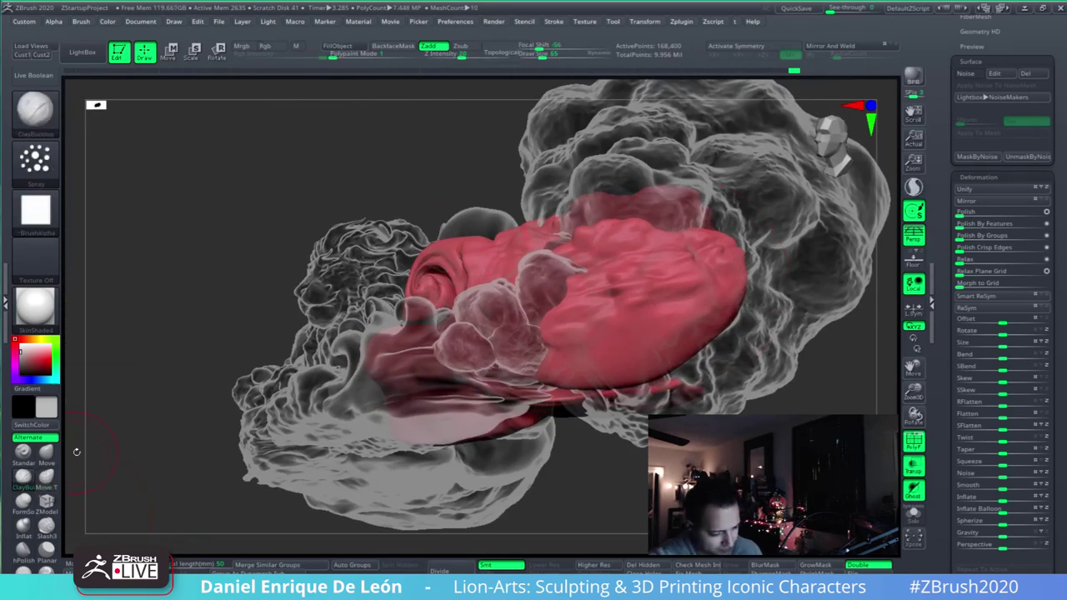
left_click_drag(544, 55, 541, 56)
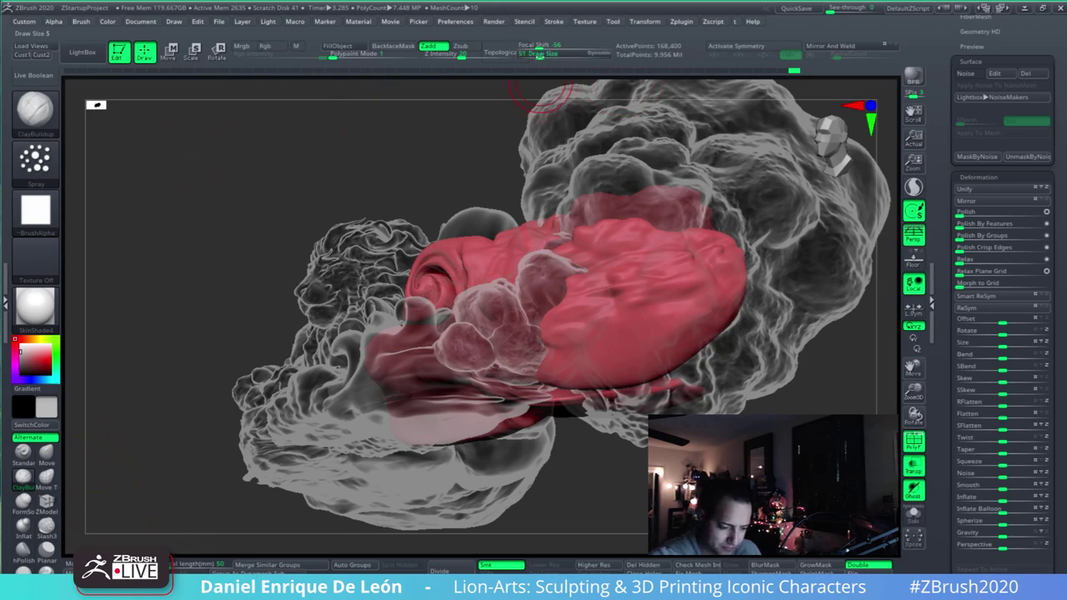
mouse_move(566, 218)
right_mouse_down()
mouse_move(713, 289)
mouse_move(750, 326)
right_mouse_up()
left_click_drag(754, 329, 637, 388)
mouse_move(658, 333)
right_mouse_down()
mouse_move(728, 271)
mouse_move(741, 284)
right_mouse_up()
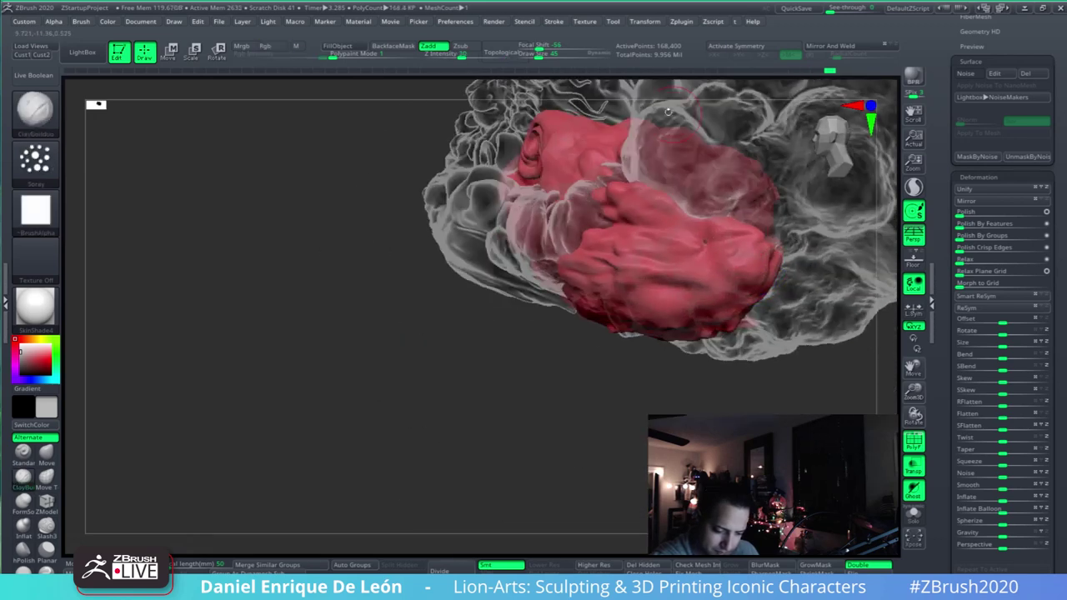
- Fill out the swirl cloud's outer end with ClayBuildup at draw size 132 and smooth its stretched surface folds
left_click(551, 55)
mouse_move(607, 260)
right_mouse_down("alt")
mouse_move(573, 348)
mouse_move(501, 369)
mouse_move(559, 433)
right_mouse_up("alt")
mouse_move(647, 376)
right_mouse_down("alt")
mouse_move(618, 315)
mouse_move(706, 198)
mouse_move(750, 186)
mouse_move(673, 222)
mouse_move(690, 207)
mouse_move(711, 205)
mouse_move(668, 234)
mouse_move(676, 167)
mouse_move(760, 377)
mouse_move(575, 401)
mouse_move(639, 327)
mouse_move(619, 256)
right_mouse_up("alt")
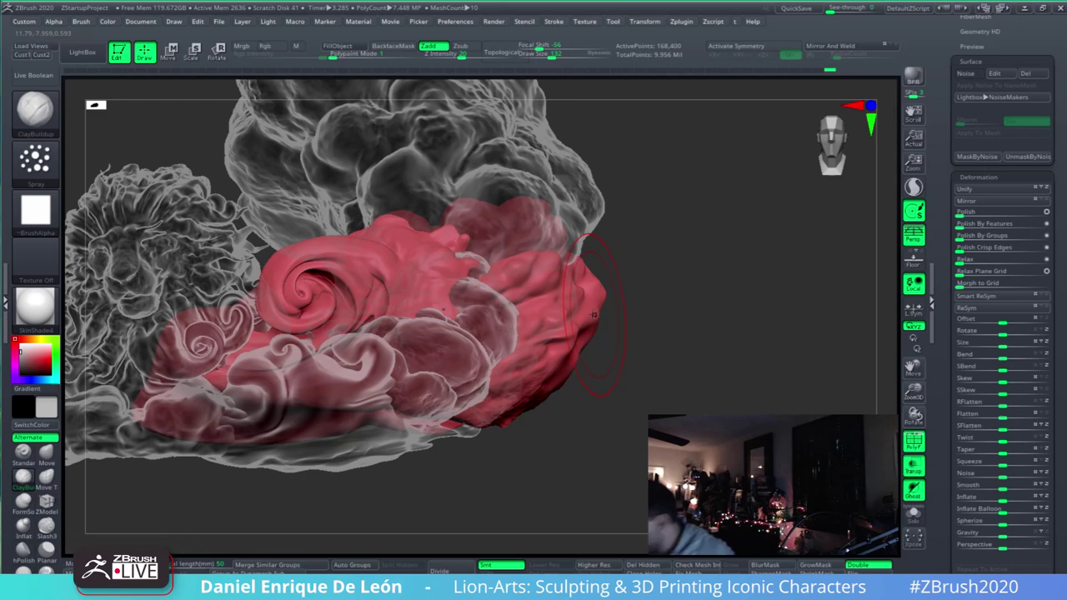
right_click_drag(658, 325, 654, 378)
key("shift")
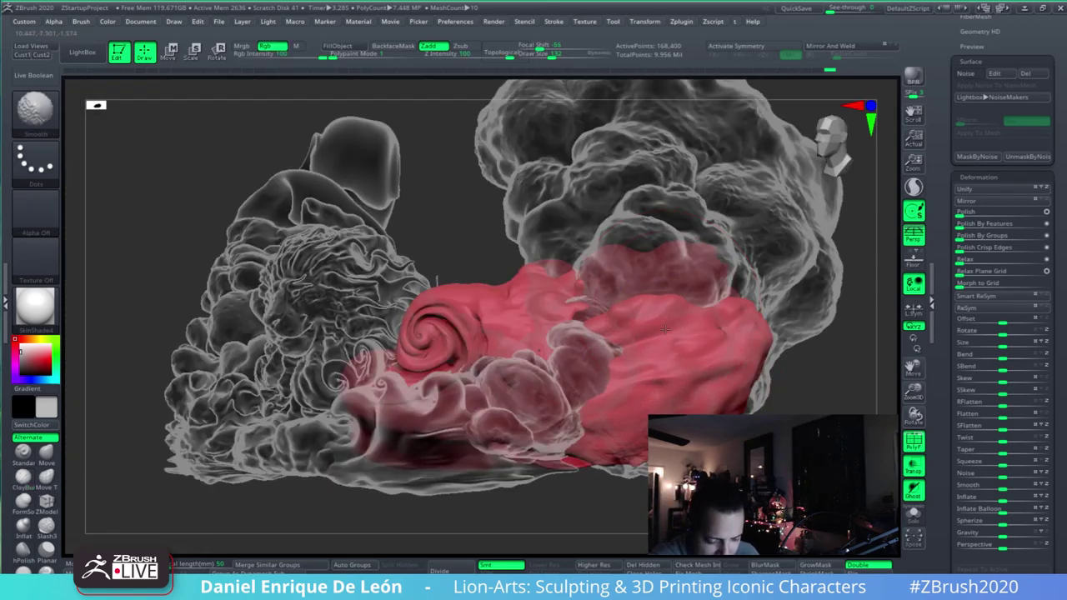
right_click_drag(650, 385, 673, 375)
left_click_drag(631, 385, 616, 370, "shift")
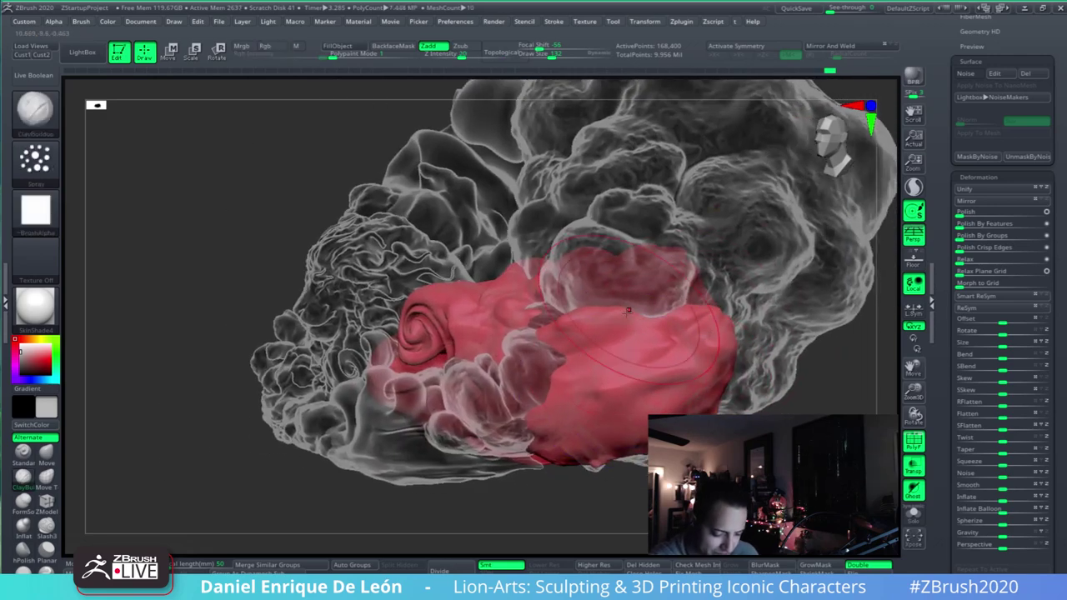
mouse_move(616, 358)
right_mouse_down()
mouse_move(677, 318)
mouse_move(681, 215)
mouse_move(667, 231)
mouse_move(650, 331)
mouse_move(726, 240)
right_mouse_up()
key("shift")
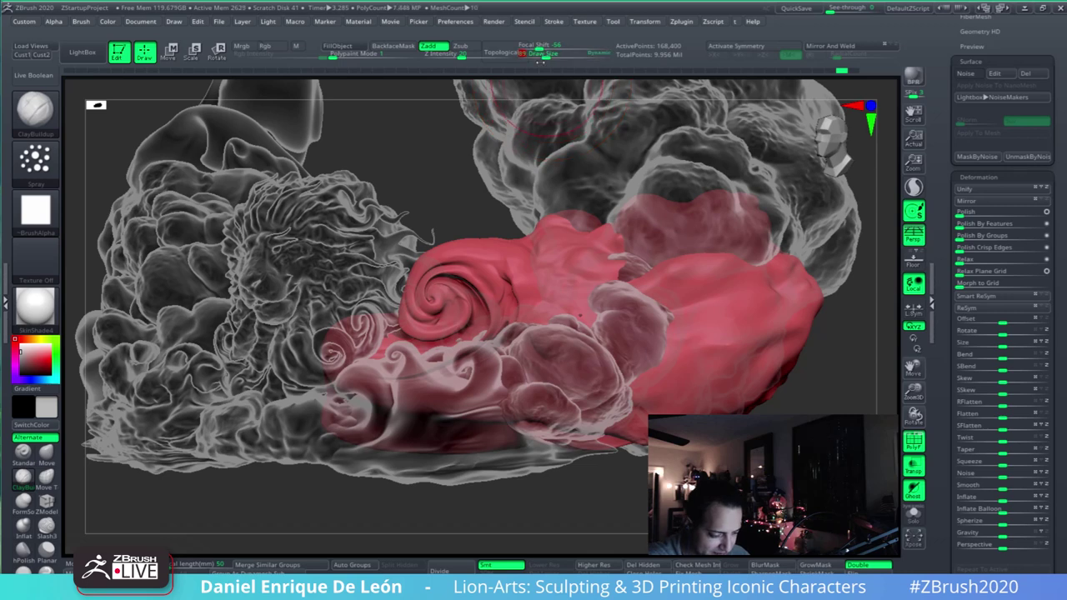
- Layer smaller ClayBuildup strokes over the swirl cloud's outer end to add rough volume, and smooth its far side
right_click_drag(701, 383, 683, 377)
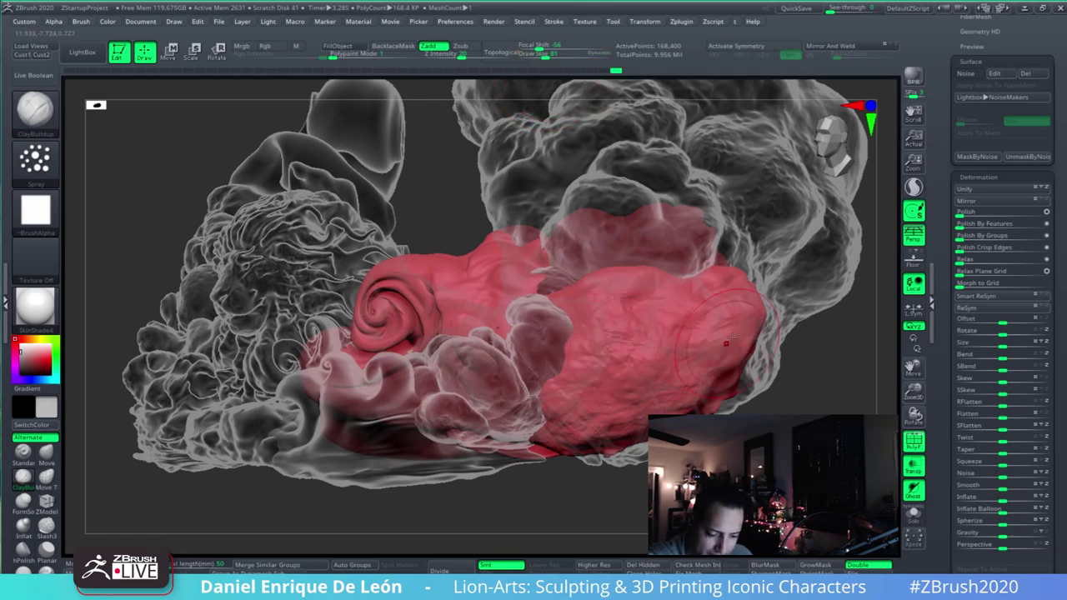
right_click_drag(726, 342, 755, 348)
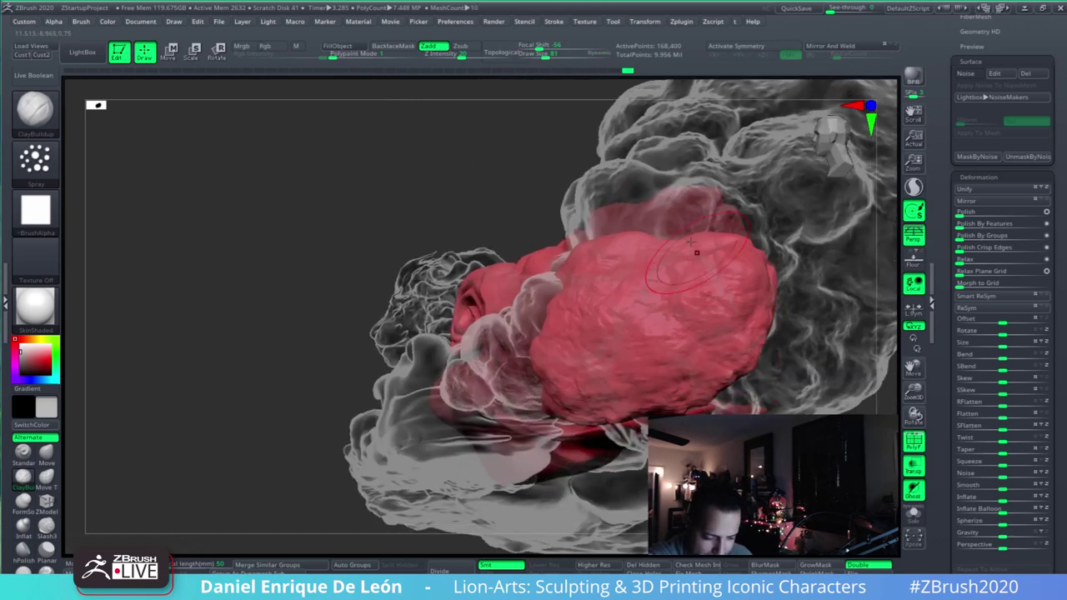
right_click_drag(546, 98, 714, 257)
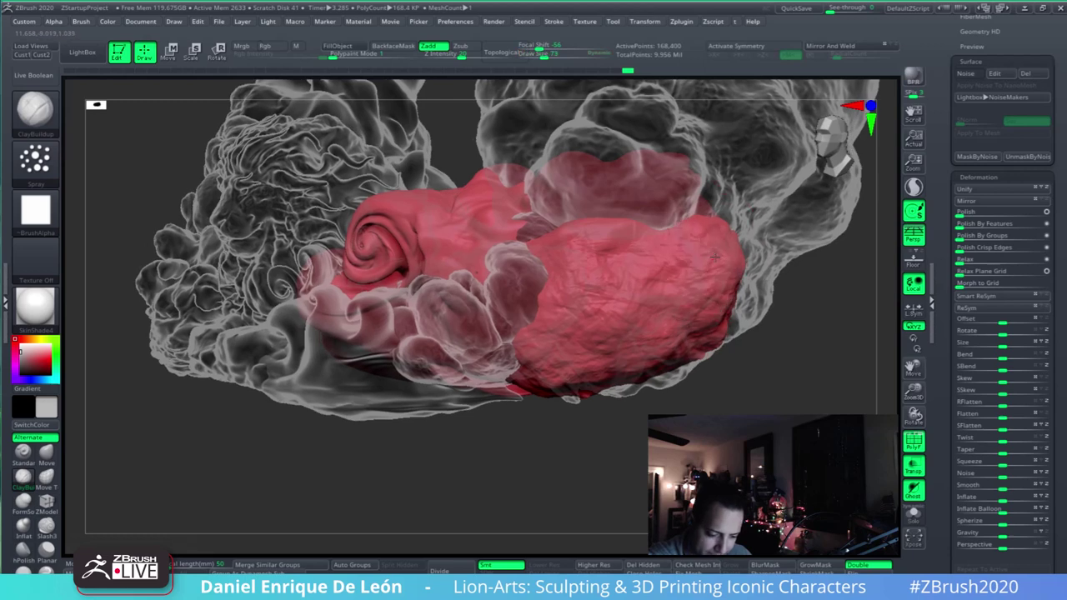
key("shift")
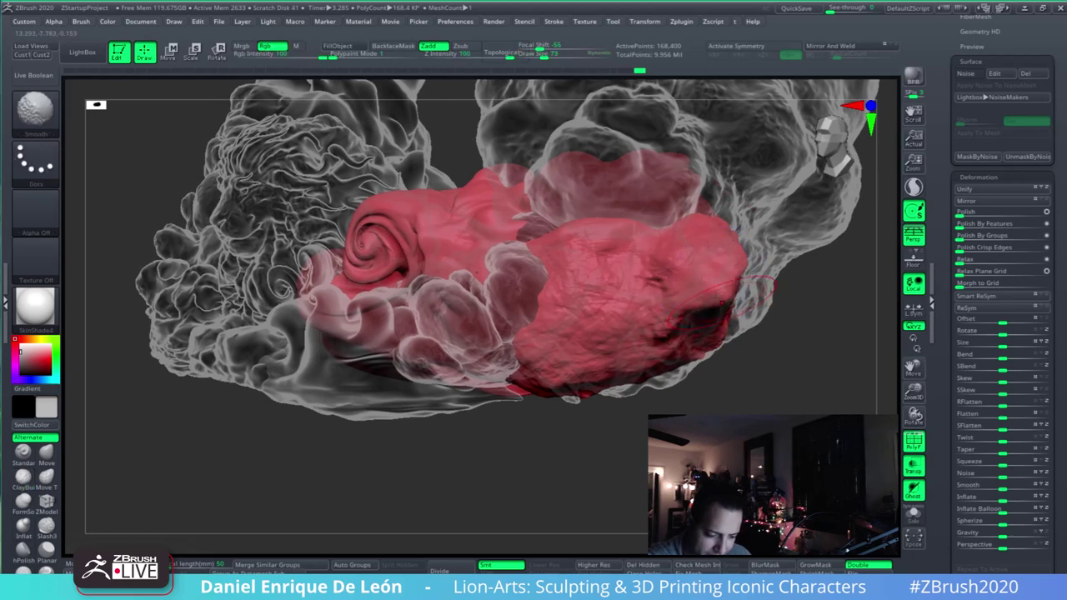
right_click_drag(750, 288, 729, 311)
mouse_move(729, 382)
right_mouse_down()
mouse_move(760, 366)
mouse_move(759, 350)
mouse_move(780, 368)
mouse_move(750, 346)
mouse_move(752, 363)
mouse_move(769, 357)
mouse_move(757, 307)
right_mouse_up()
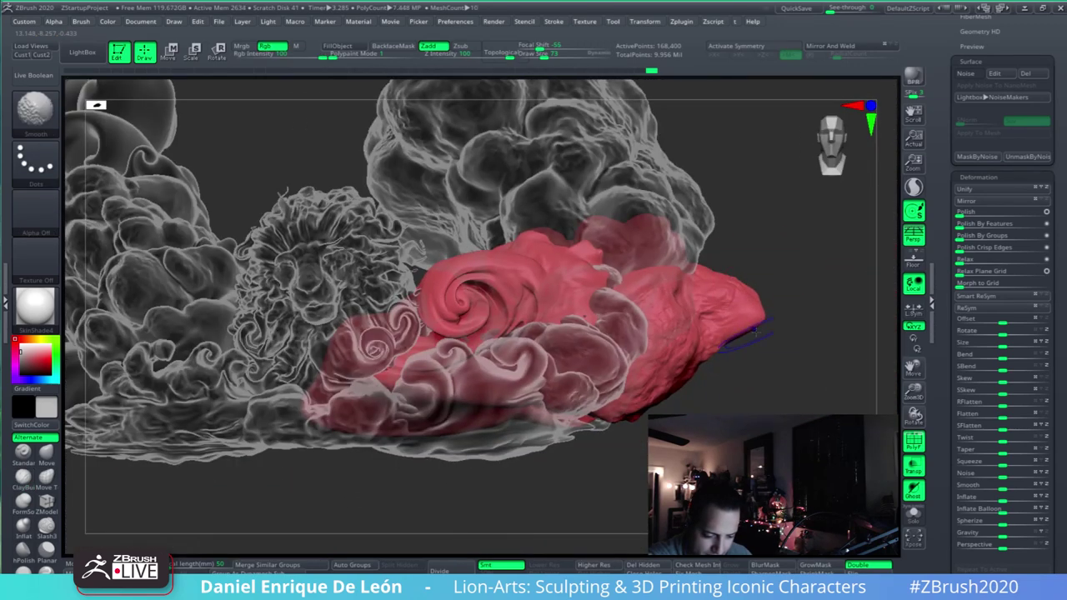
- Push the protruding outer tip of the swirl cloud inward with Move Topological and smooth it into a rounded bulge
left_click(47, 478)
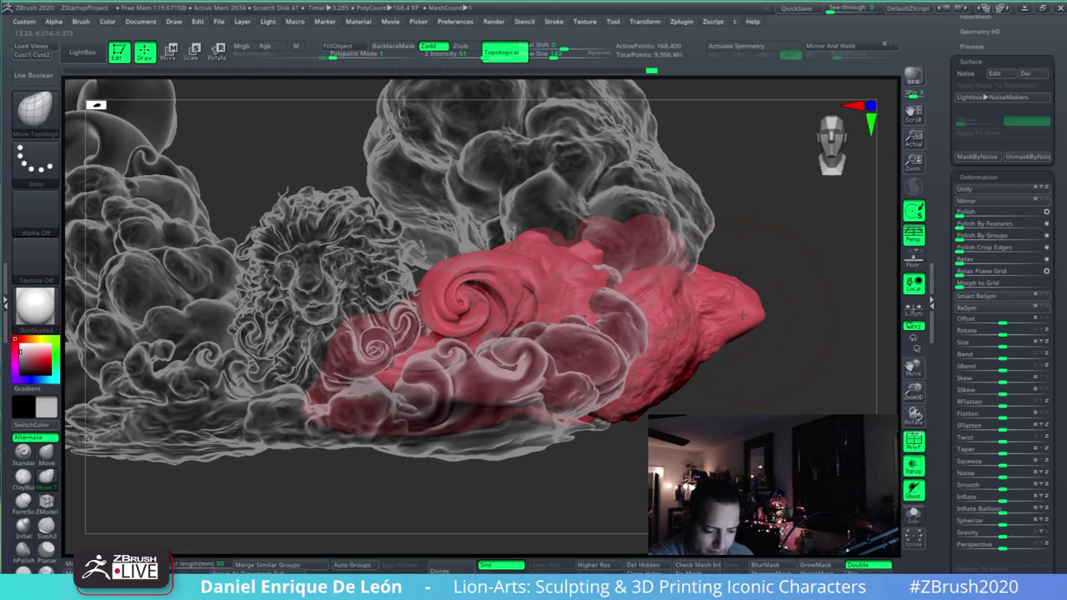
left_click_drag(742, 314, 705, 281)
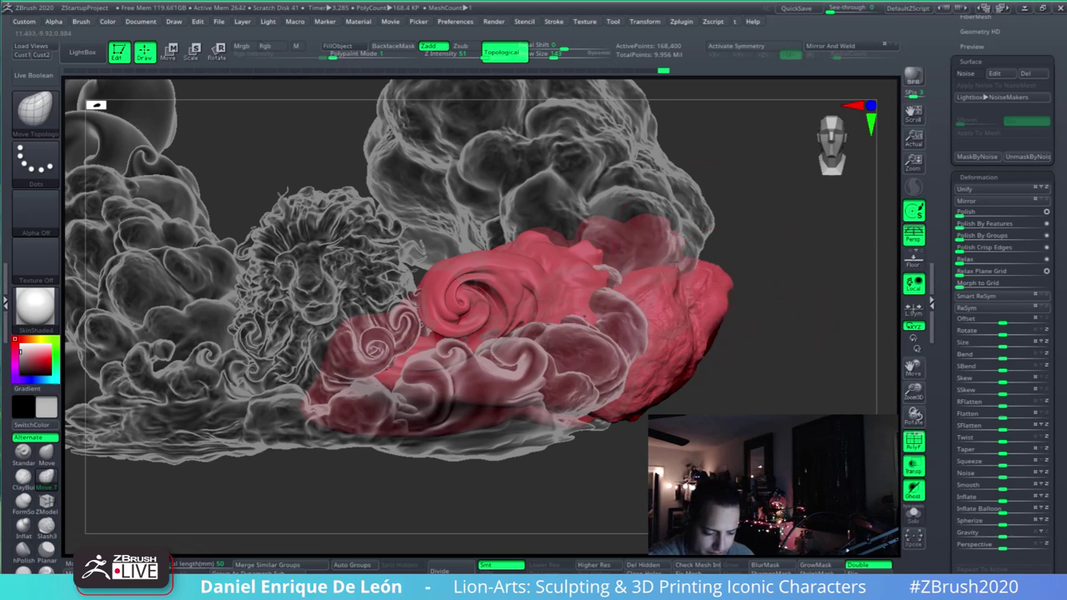
mouse_move(812, 275)
right_mouse_down()
mouse_move(752, 267)
mouse_move(648, 305)
mouse_move(638, 275)
mouse_move(656, 250)
right_mouse_up()
key("shift")
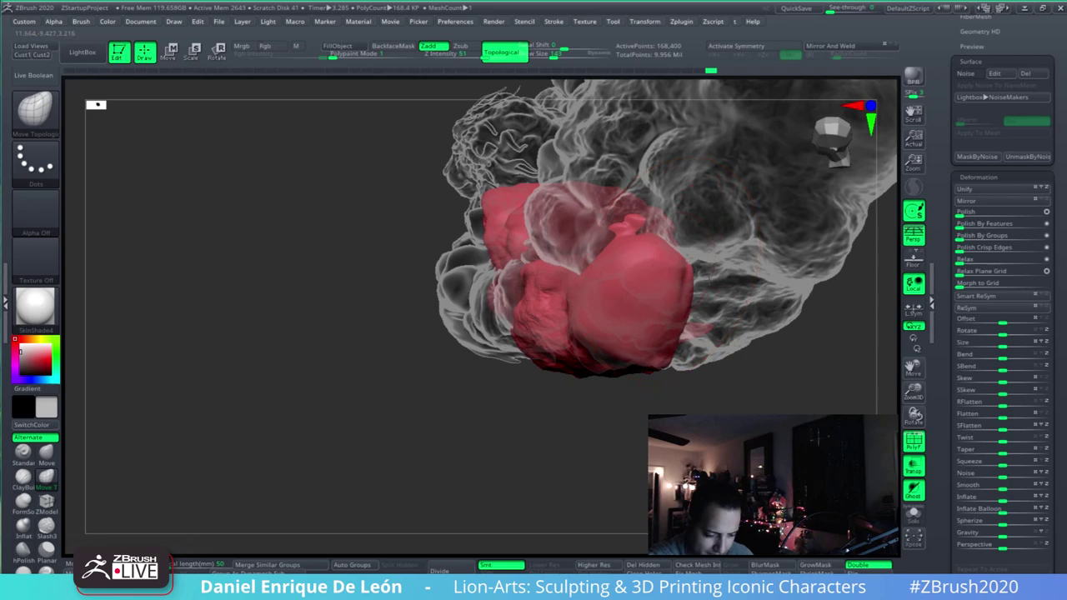
mouse_move(648, 314)
right_mouse_down()
mouse_move(684, 280)
mouse_move(674, 305)
mouse_move(687, 310)
mouse_move(697, 283)
mouse_move(720, 344)
mouse_move(729, 339)
mouse_move(758, 240)
mouse_move(761, 284)
mouse_move(730, 285)
mouse_move(753, 292)
right_mouse_up()
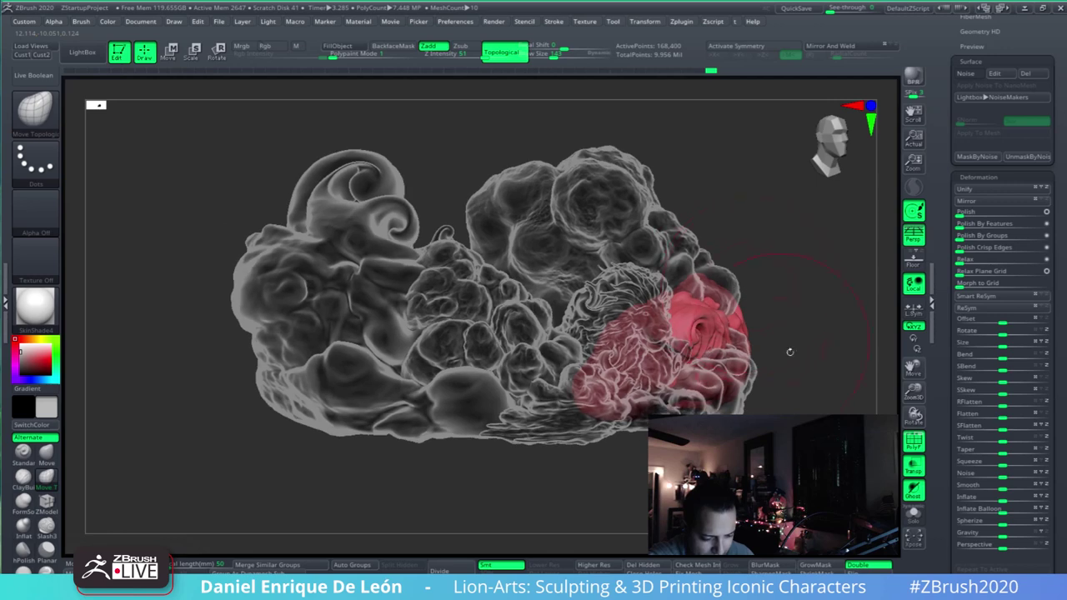
- Turn off subtool transparency and review the whole cloud composition around the lion from the front and side
left_click(916, 464)
mouse_move(824, 246)
right_mouse_down("alt")
mouse_move(783, 265)
mouse_move(817, 265)
mouse_move(800, 243)
mouse_move(828, 262)
mouse_move(812, 262)
mouse_move(800, 289)
mouse_move(786, 270)
mouse_move(816, 269)
mouse_move(807, 252)
mouse_move(794, 260)
right_mouse_up("alt")
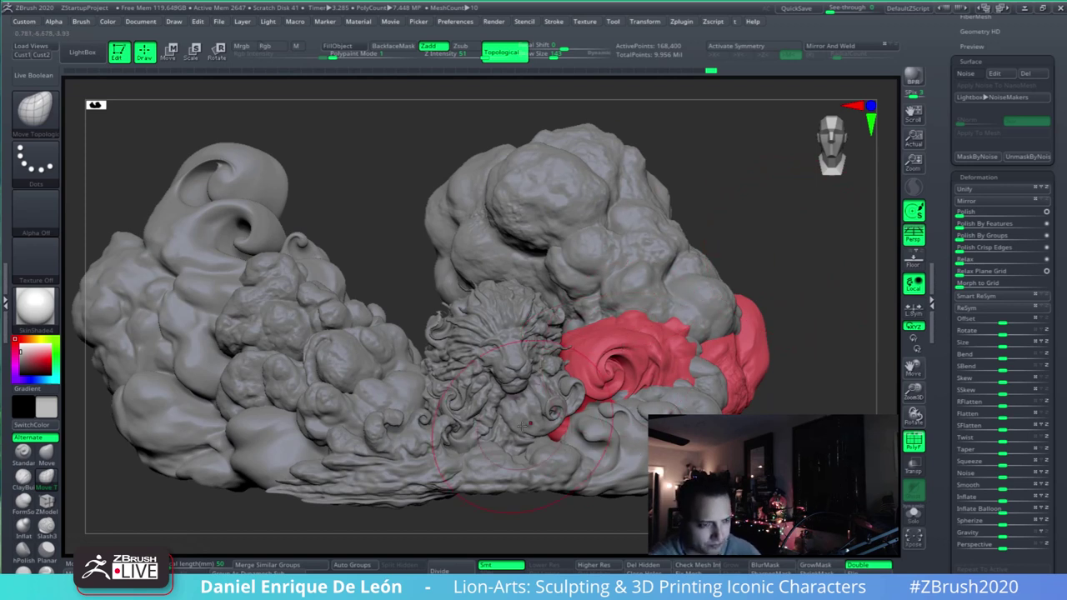
right_click_drag(625, 214, 658, 276)
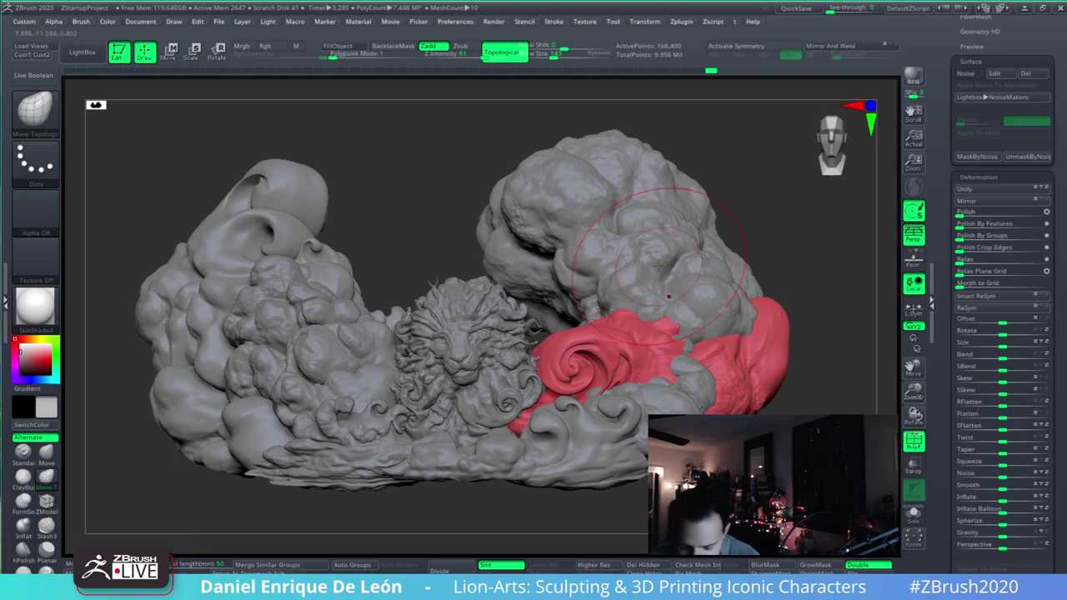
mouse_move(722, 308)
right_mouse_down()
mouse_move(698, 307)
mouse_move(766, 298)
mouse_move(685, 308)
mouse_move(676, 257)
right_mouse_up()
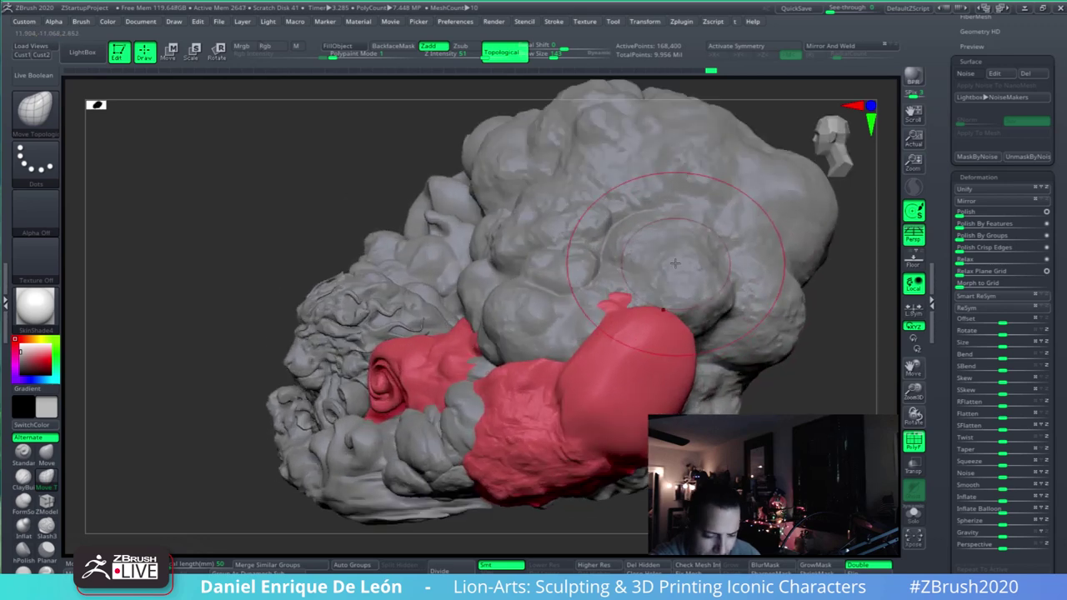
- Reshape and smooth the rounded bulge at the swirl cloud's outer end where it meets the rear clouds
key("shift")
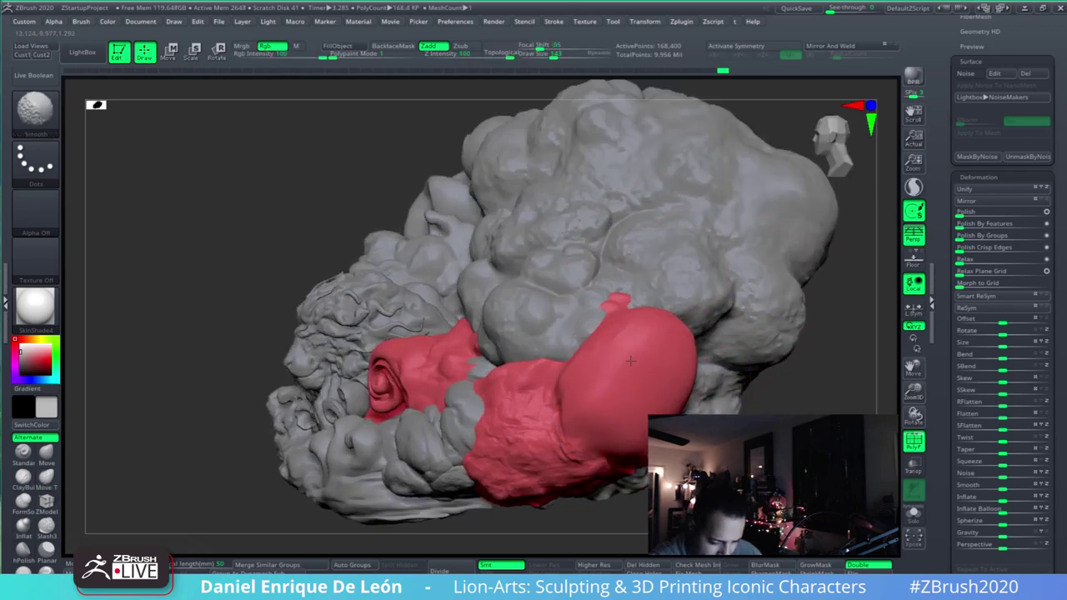
right_click_drag(631, 360, 641, 394)
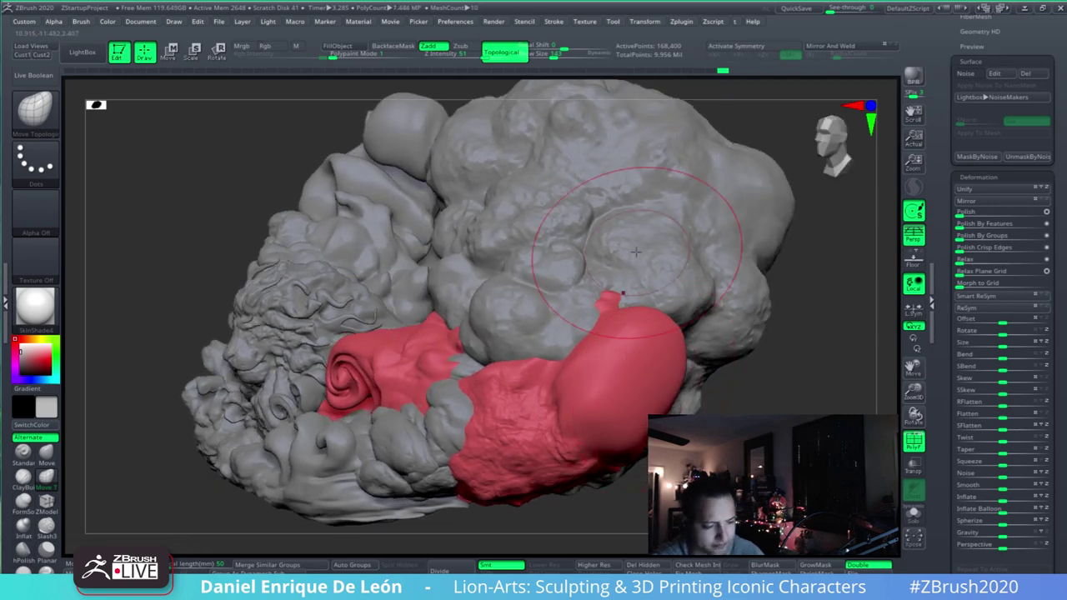
mouse_move(495, 105)
right_mouse_down()
mouse_move(661, 285)
mouse_move(624, 298)
mouse_move(579, 421)
mouse_move(612, 380)
mouse_move(722, 394)
mouse_move(565, 376)
right_mouse_up()
key("shift")
right_click_drag(488, 447, 582, 342)
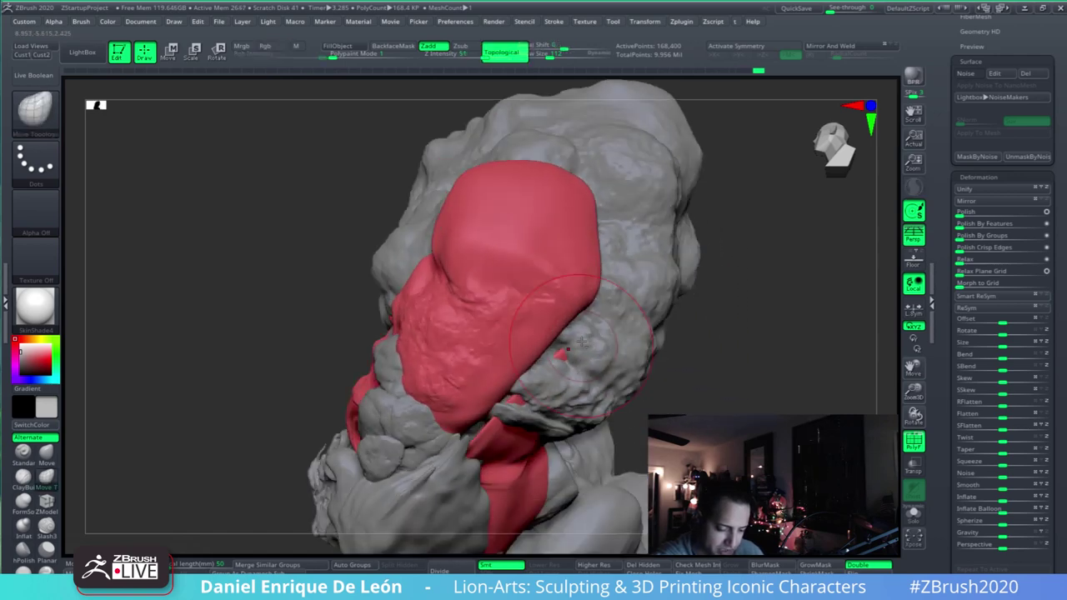
- Turn on subtool transparency, smooth the underside of the swirl cloud's outer bulge, and isolate the subtool in Solo mode
left_click(914, 465)
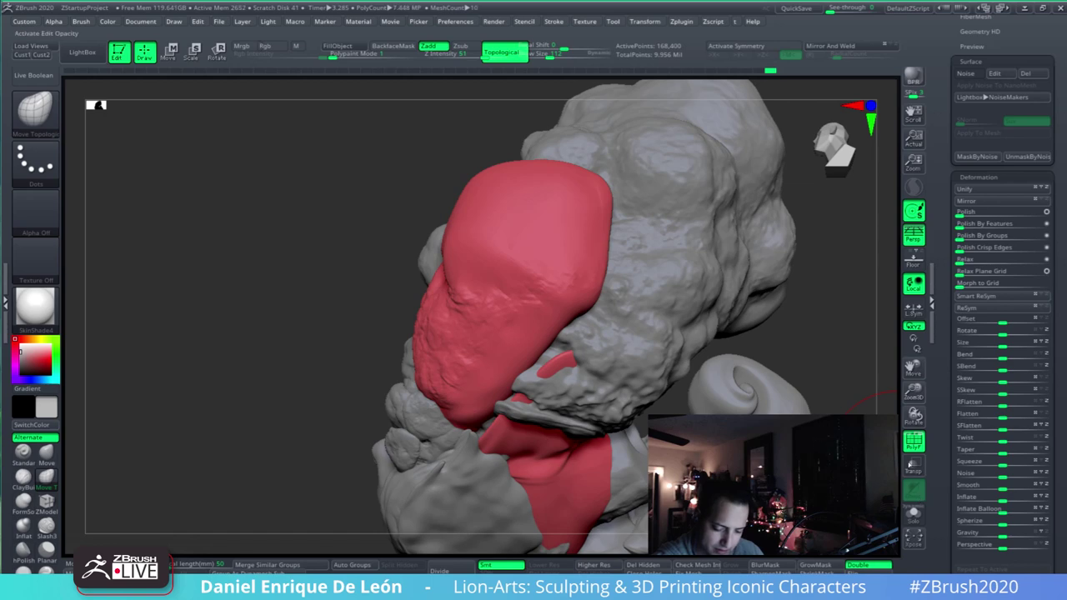
left_click_drag(654, 403, 577, 340)
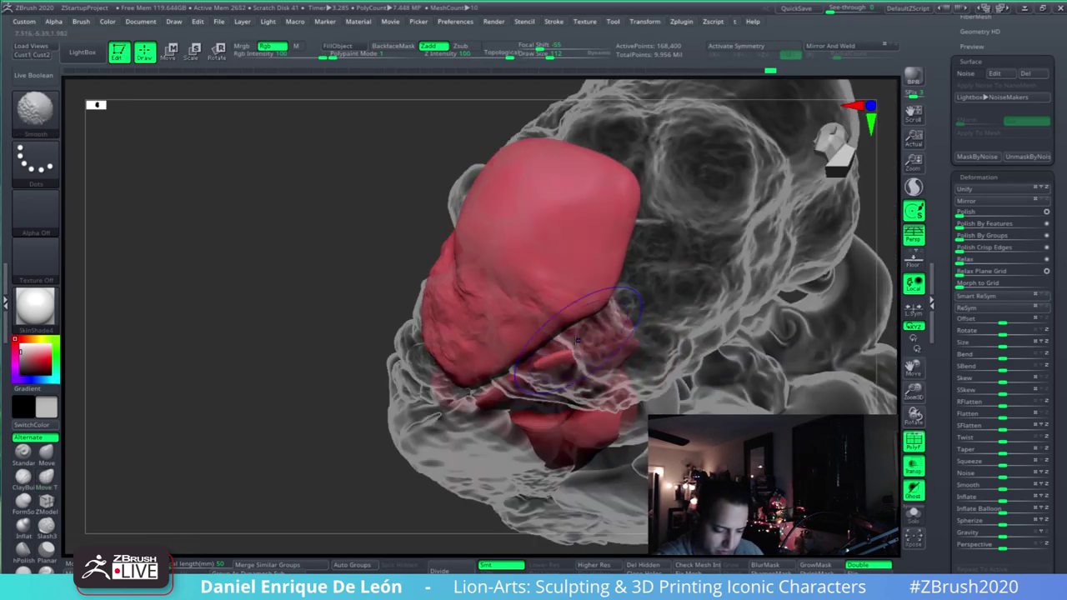
left_click(914, 514)
left_click_drag(715, 400, 750, 484)
right_click_drag(618, 386, 598, 285)
mouse_move(599, 286)
left_mouse_down()
mouse_move(526, 364)
mouse_move(583, 350)
mouse_move(573, 300)
left_mouse_up()
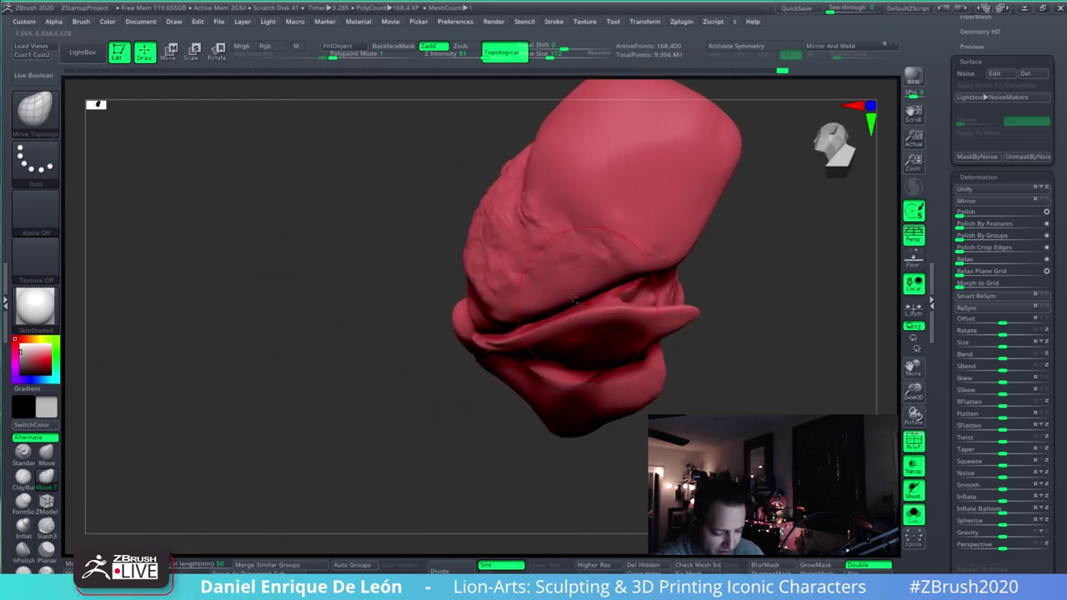
- Thicken the thin fold beneath the swirl cloud's outer bulge with the Inflat brush to narrow the gap
left_click(23, 527)
left_click_drag(460, 363, 684, 324)
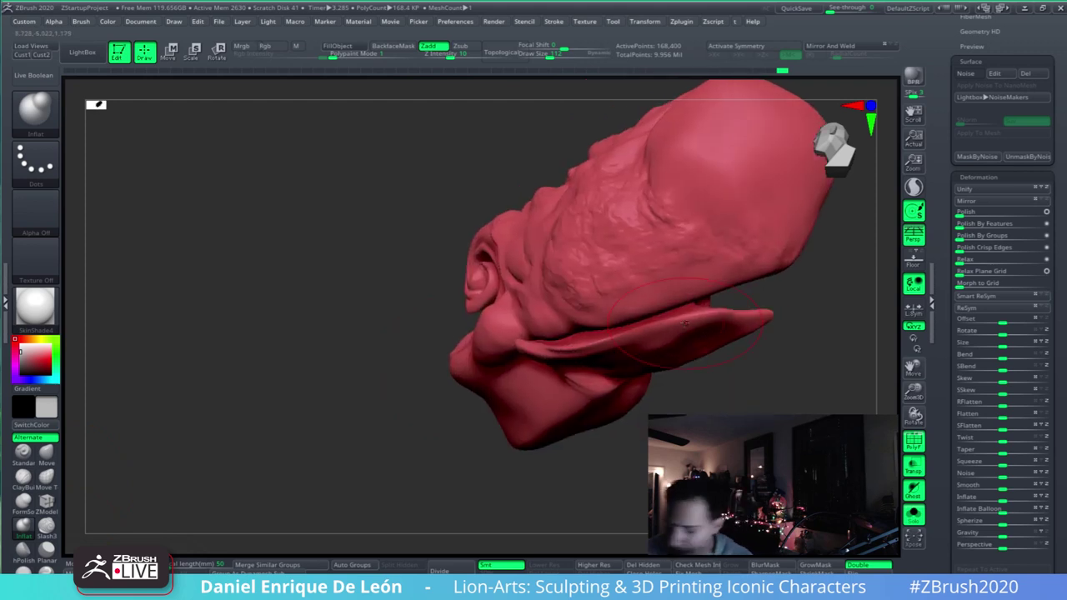
right_click_drag(685, 324, 685, 281)
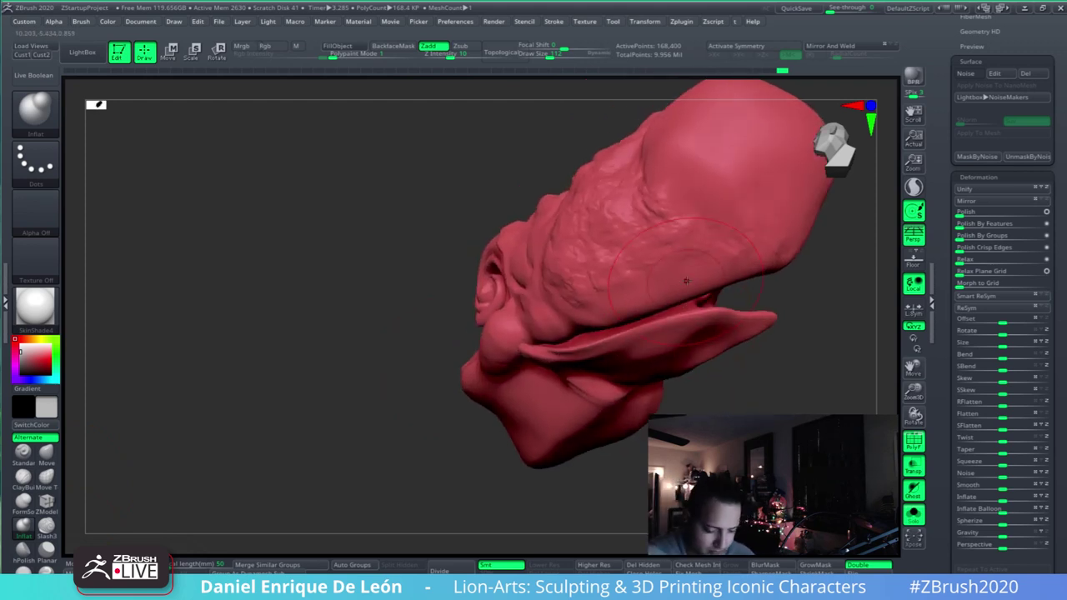
left_click_drag(684, 307, 605, 338)
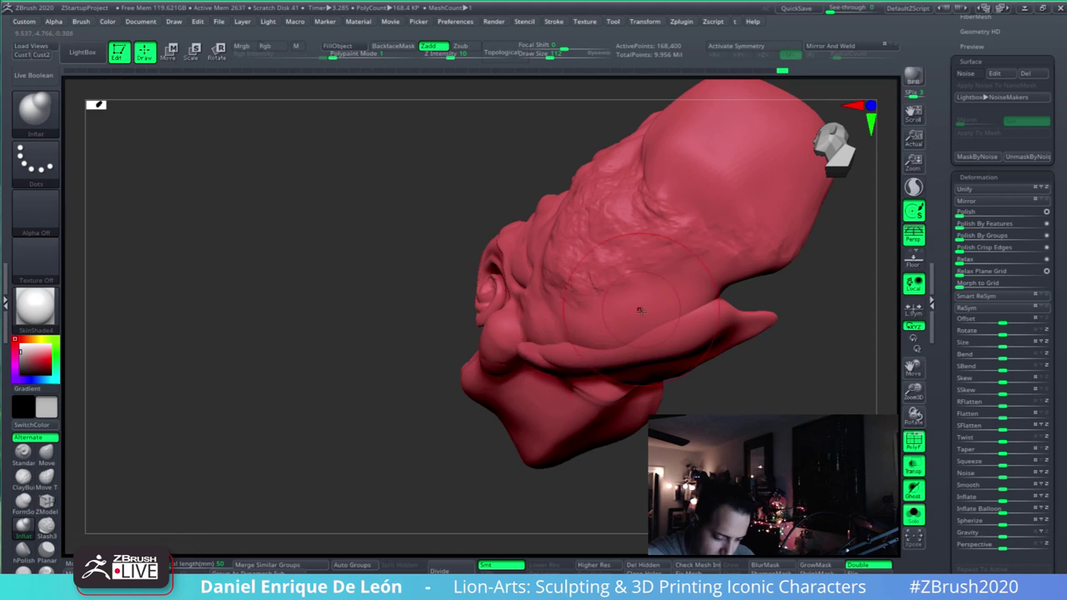
mouse_move(640, 310)
right_mouse_down()
mouse_move(550, 350)
mouse_move(716, 313)
mouse_move(679, 338)
mouse_move(690, 340)
right_mouse_up()
right_click_drag(625, 385, 610, 286)
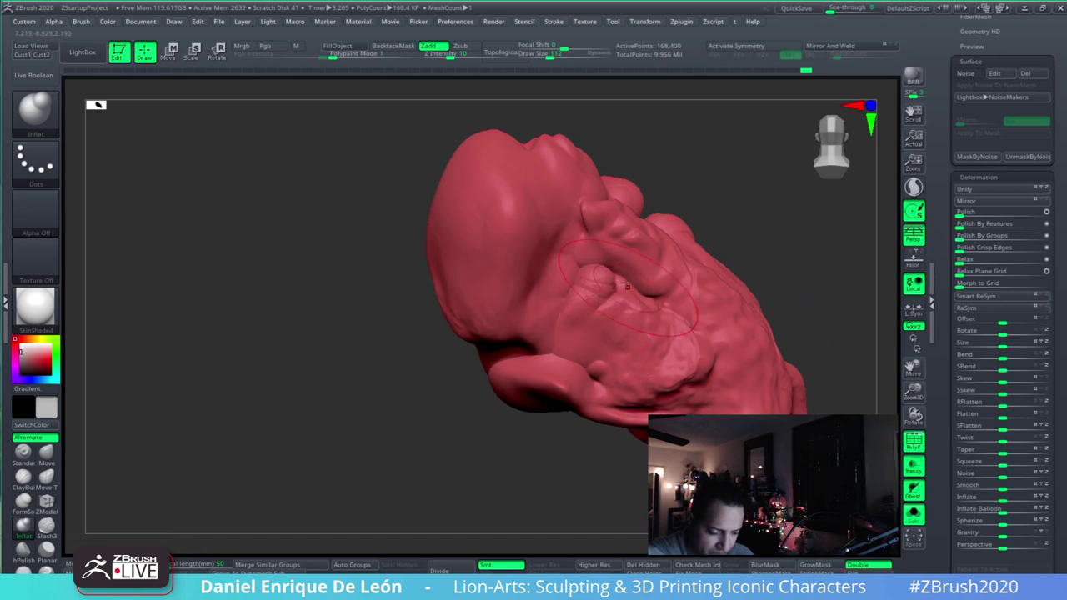
- Assign the whole swirl cloud a single new polygroup, isolate the area around its small round lump, and restore full visibility
key("shift")
mouse_move(580, 311)
right_mouse_down()
mouse_move(634, 290)
mouse_move(595, 308)
right_mouse_up()
mouse_move(597, 260)
right_mouse_down("alt")
mouse_move(573, 342)
mouse_move(591, 383)
mouse_move(597, 321)
right_mouse_up("alt")
key("ctrl+shift")
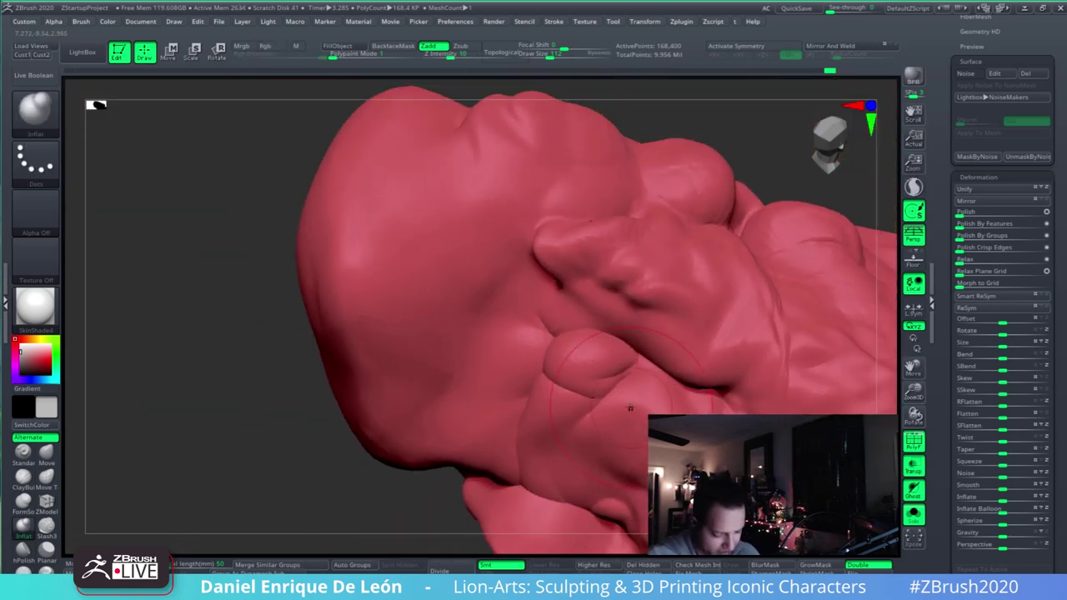
key("ctrl+w")
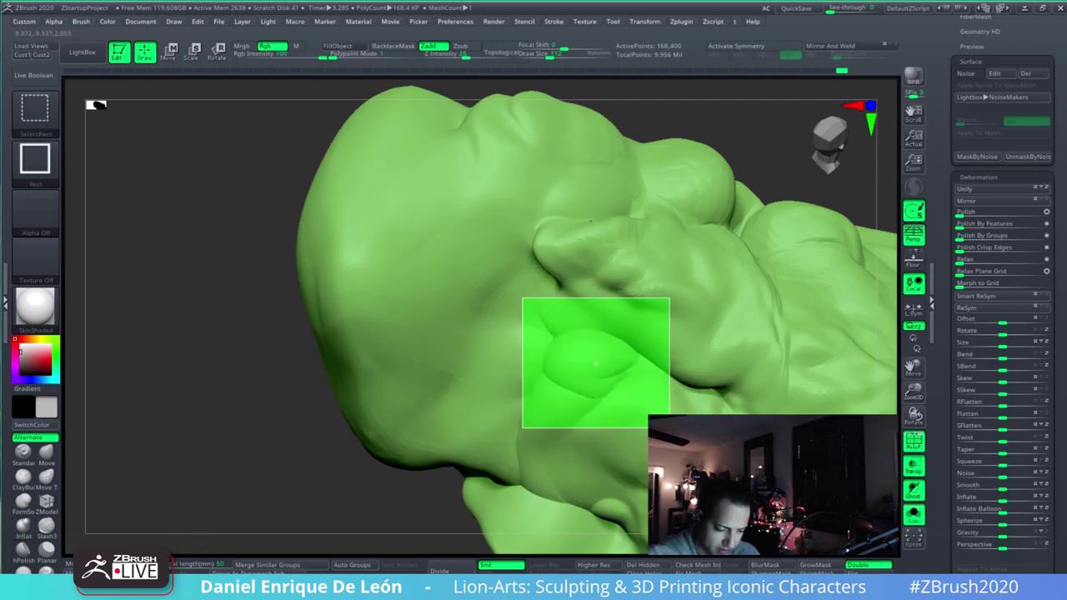
left_click_drag(669, 428, 667, 427, "ctrl+shift")
mouse_move(613, 358)
right_mouse_down()
mouse_move(662, 364)
mouse_move(623, 343)
mouse_move(632, 429)
mouse_move(561, 324)
right_mouse_up()
right_click_drag(563, 363, 634, 367)
left_click(762, 359, "ctrl+shift")
- Smooth the surface around the small round lump on the back of the swirl cloud
right_click_drag(741, 367, 681, 281, "ctrl")
mouse_move(705, 407)
right_mouse_down("alt")
mouse_move(622, 362)
mouse_move(640, 335)
right_mouse_up("alt")
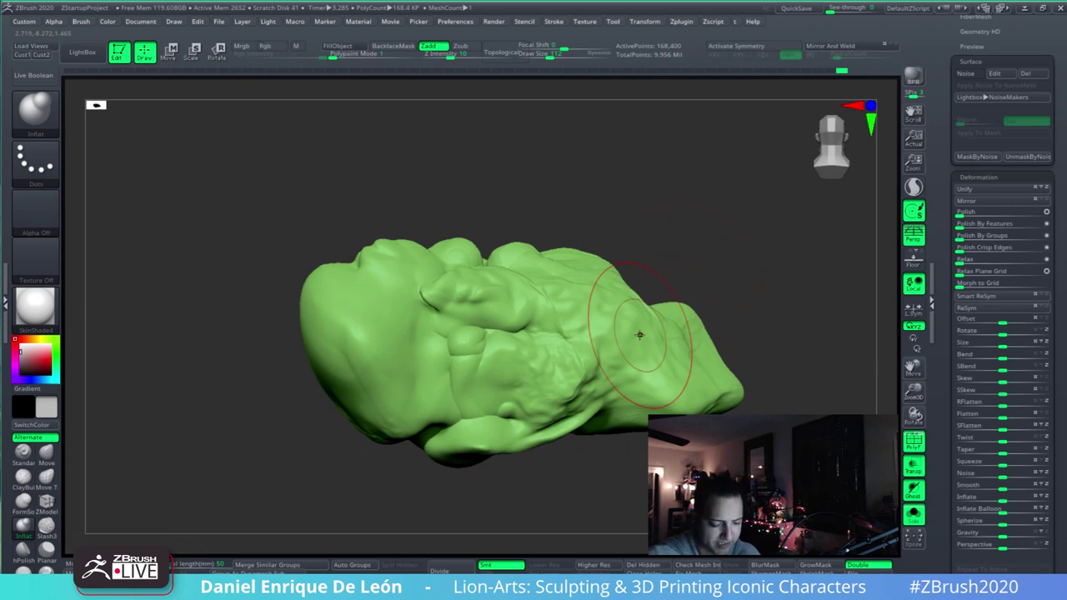
mouse_move(483, 310)
right_mouse_down("alt")
mouse_move(546, 360)
mouse_move(528, 333)
mouse_move(619, 350)
mouse_move(600, 341)
mouse_move(700, 321)
mouse_move(734, 330)
mouse_move(675, 346)
mouse_move(717, 355)
mouse_move(649, 332)
mouse_move(594, 330)
right_mouse_up("alt")
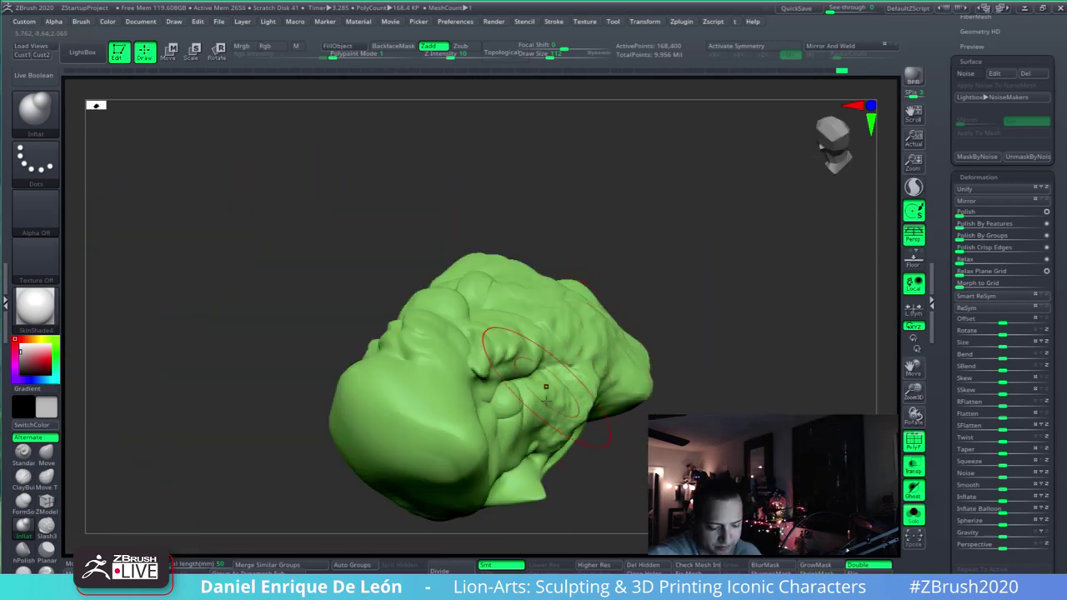
right_click_drag(545, 390, 635, 370)
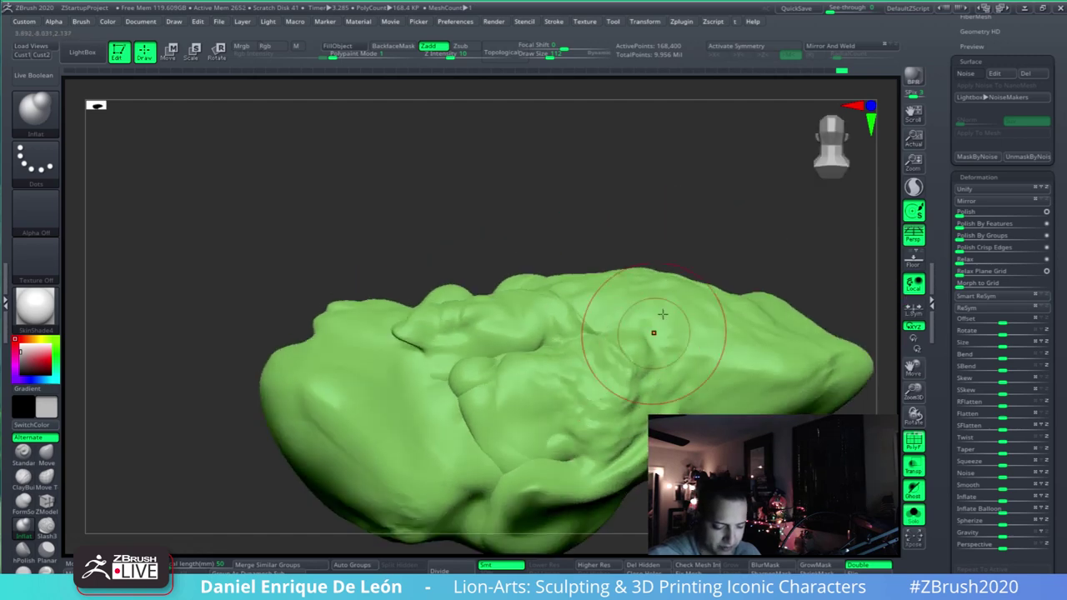
right_click_drag(698, 389, 631, 372)
mouse_move(568, 392)
right_mouse_down()
mouse_move(586, 358)
mouse_move(551, 407)
right_mouse_up()
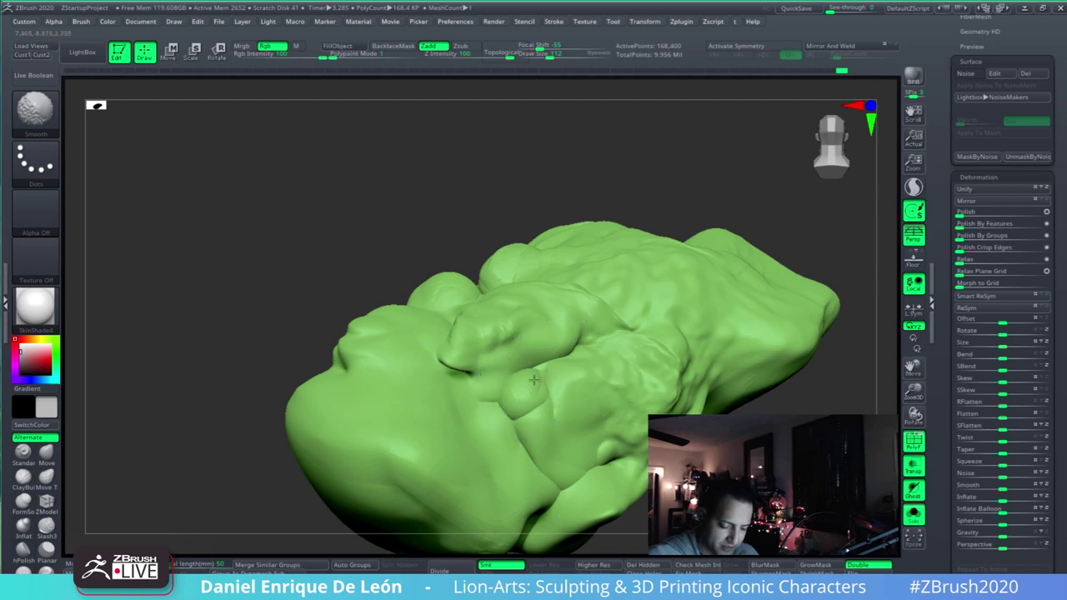
left_click_drag(534, 380, 557, 385, "shift")
mouse_move(579, 389)
right_mouse_down()
mouse_move(607, 400)
mouse_move(560, 433)
mouse_move(598, 367)
mouse_move(615, 405)
mouse_move(682, 370)
right_mouse_up()
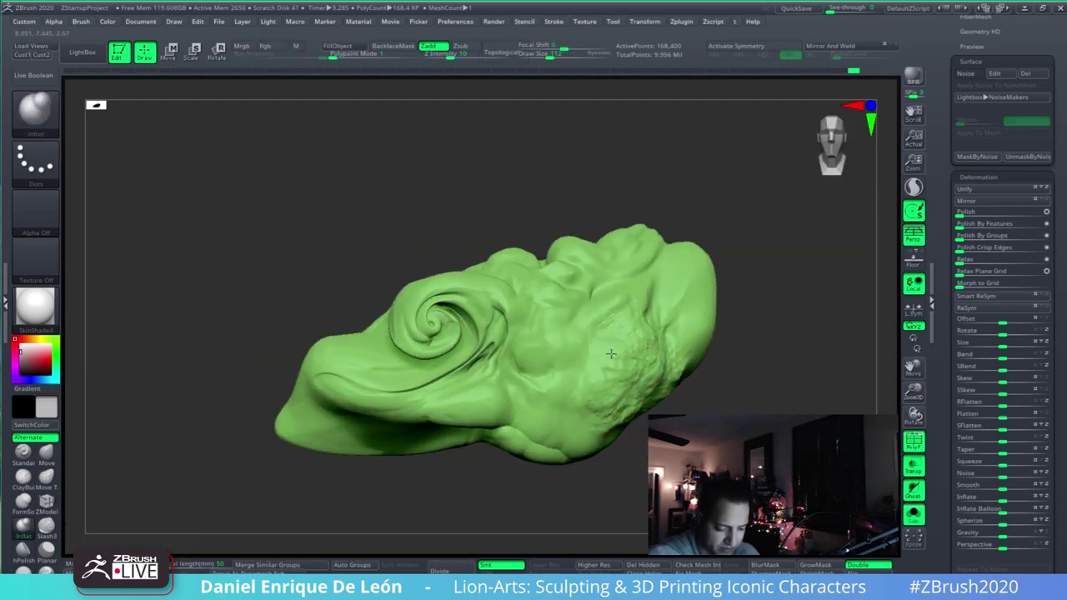
- Refine the lumps and creases around the swirl cloud's end and far side with Inflat and smoothing strokes
right_click_drag(610, 354, 573, 400)
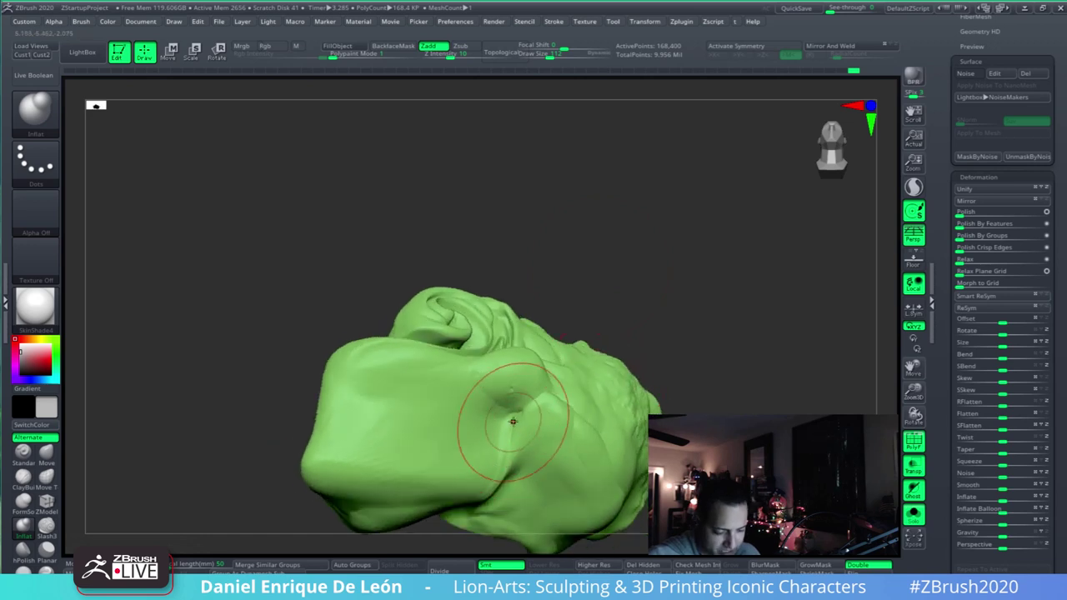
mouse_move(534, 408)
right_mouse_down()
mouse_move(682, 365)
mouse_move(617, 323)
right_mouse_up()
right_click_drag(563, 298, 579, 275)
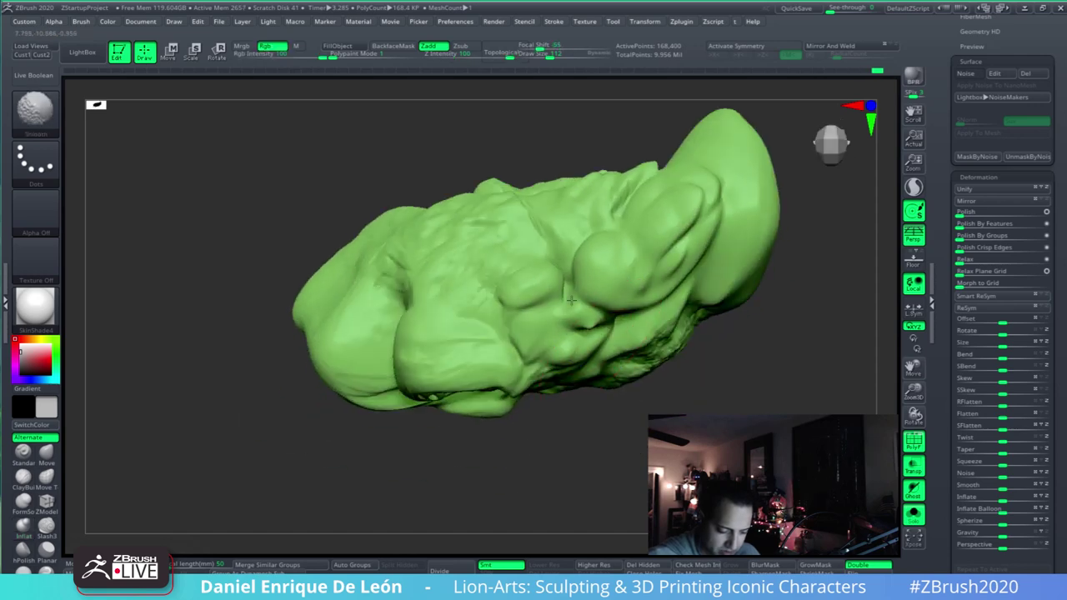
right_click_drag(571, 321, 613, 305)
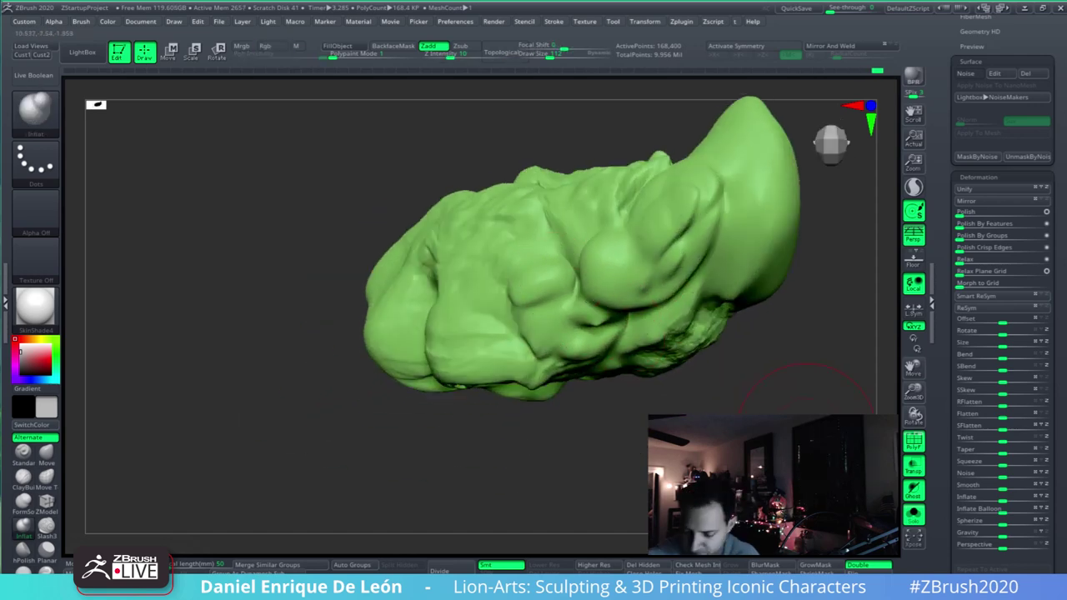
left_click_drag(806, 429, 763, 350)
mouse_move(641, 355)
left_mouse_down("shift")
mouse_move(628, 318)
mouse_move(631, 345)
left_mouse_up("shift")
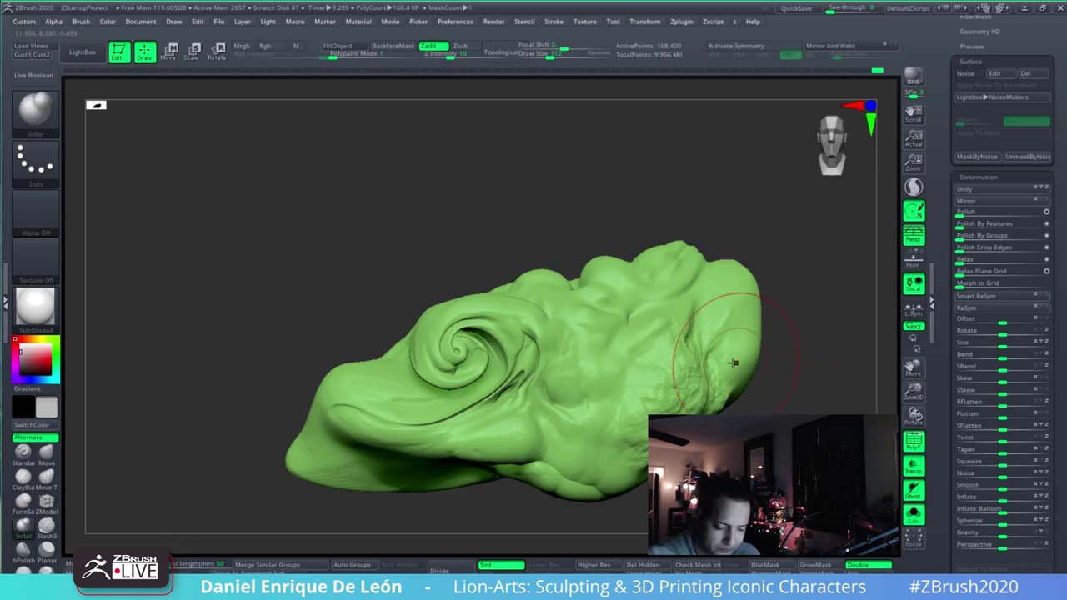
- Smooth the grooves and ridges of the spiral at the swirl cloud's inner end
right_click_drag(733, 362, 715, 373)
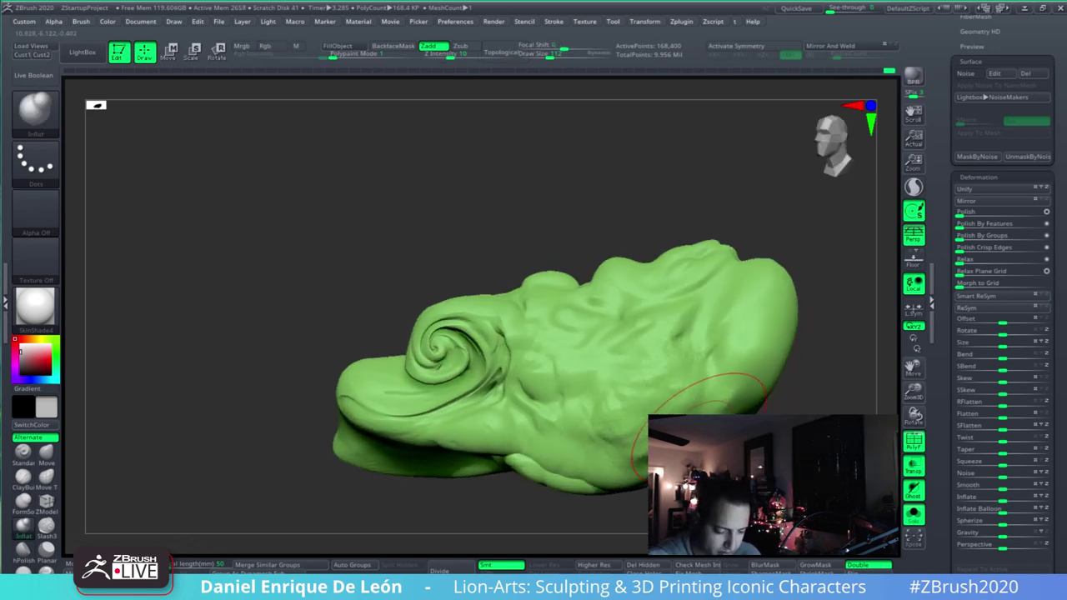
mouse_move(726, 417)
right_mouse_down("alt")
mouse_move(692, 397)
mouse_move(709, 405)
mouse_move(634, 450)
right_mouse_up("alt")
mouse_move(567, 410)
right_mouse_down()
mouse_move(556, 407)
mouse_move(533, 442)
right_mouse_up()
left_click_drag(472, 351, 492, 371, "shift")
left_click_drag(456, 430, 553, 360, "shift")
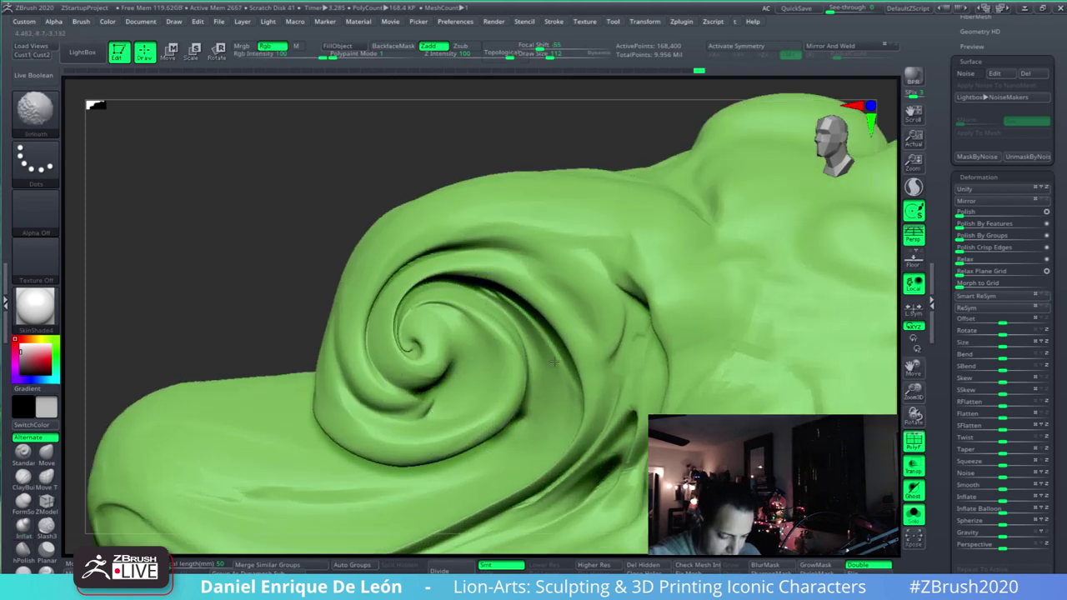
left_click_drag(393, 323, 435, 304, "shift")
mouse_move(548, 302)
right_mouse_down("alt")
mouse_move(723, 405)
mouse_move(646, 346)
mouse_move(666, 370)
mouse_move(626, 373)
right_mouse_up("alt")
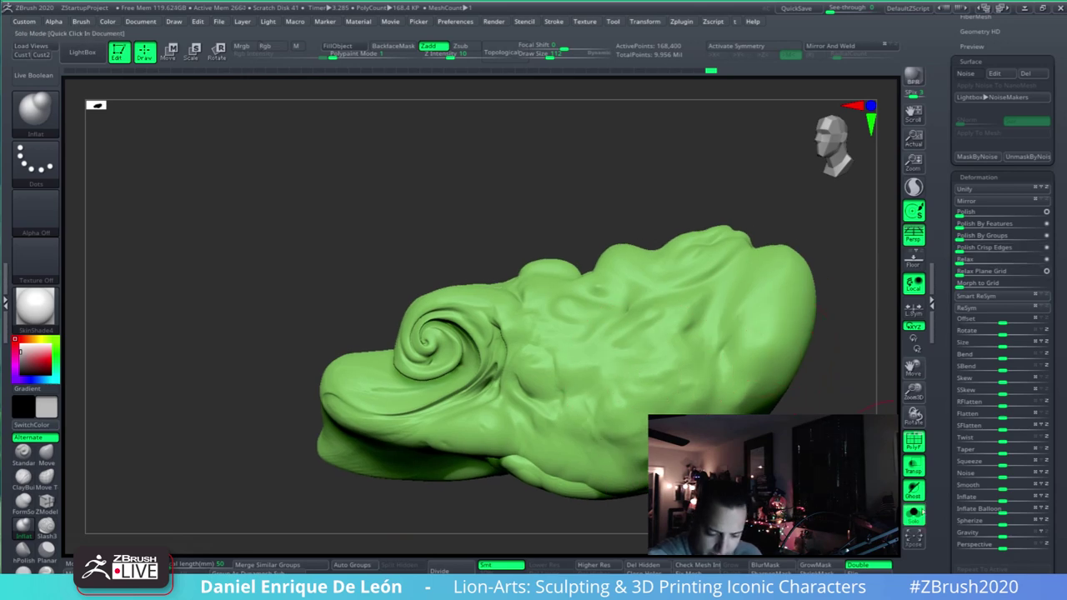
- Leave Solo mode, turn off transparency, and display the polyframe on the swirl cloud
left_click(914, 513)
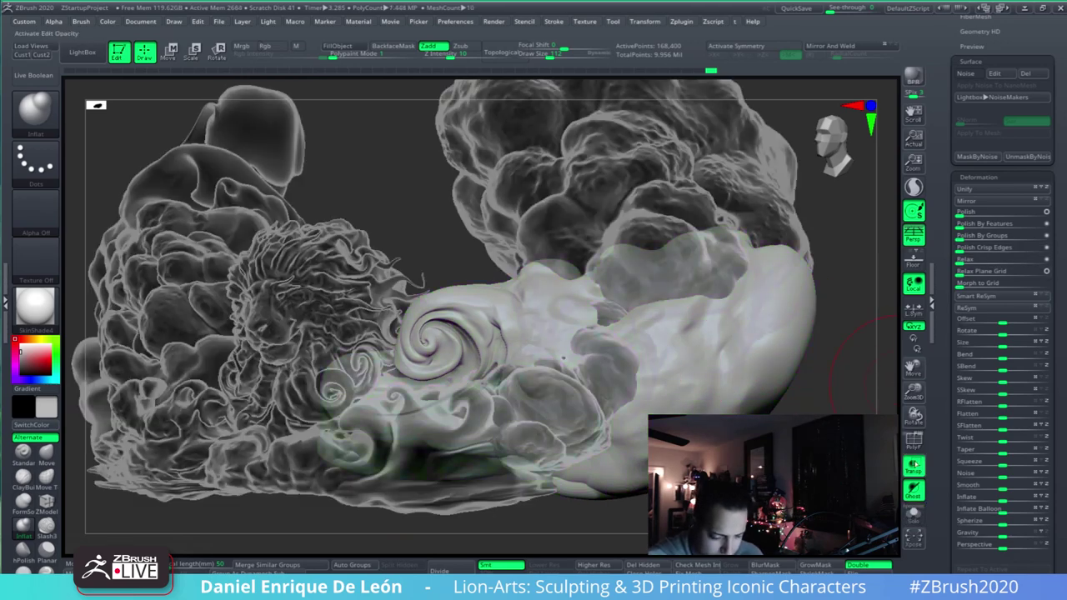
left_click(917, 468)
left_click(914, 440)
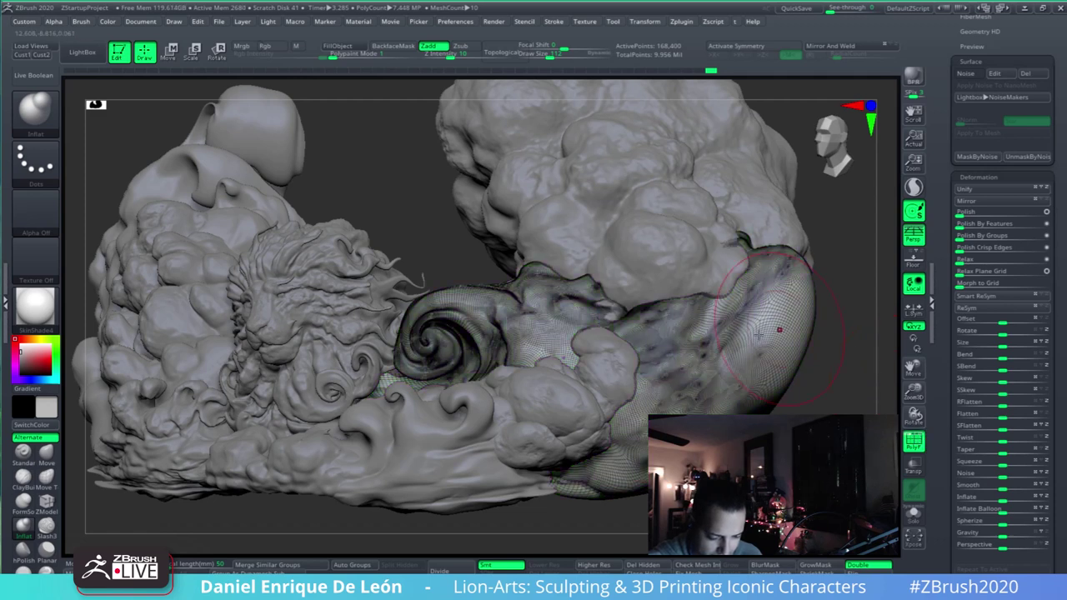
- Open the swirl cloud's DynaMesh settings with the resolution at 656
mouse_move(1057, 343)
left_mouse_down()
mouse_move(1060, 4)
mouse_move(1062, 324)
left_mouse_up()
scroll(1062, 325, "up", 10)
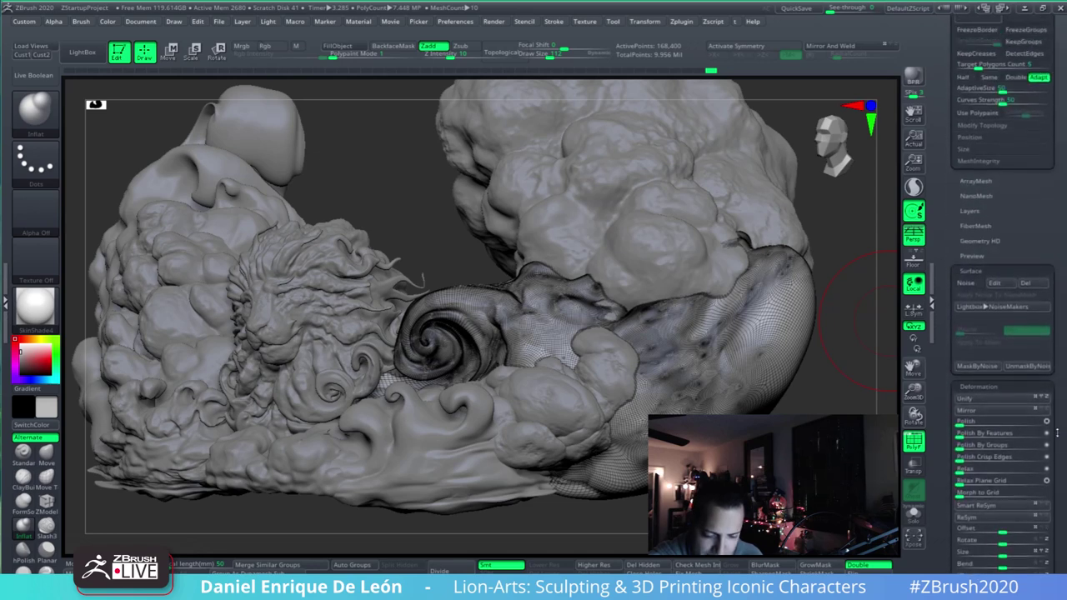
scroll(1064, 298, "up", 3)
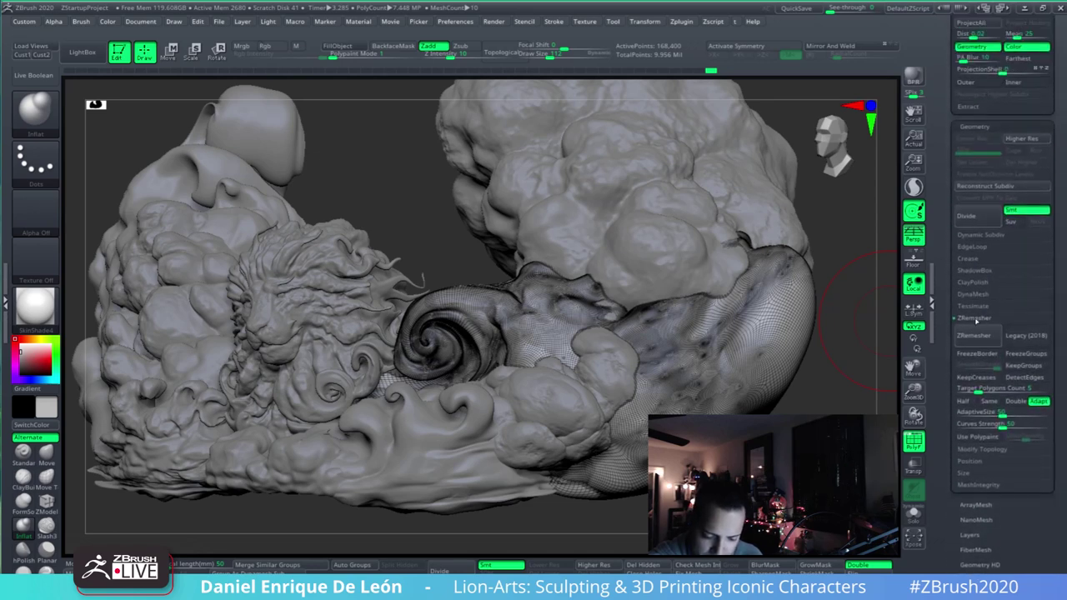
left_click(975, 294)
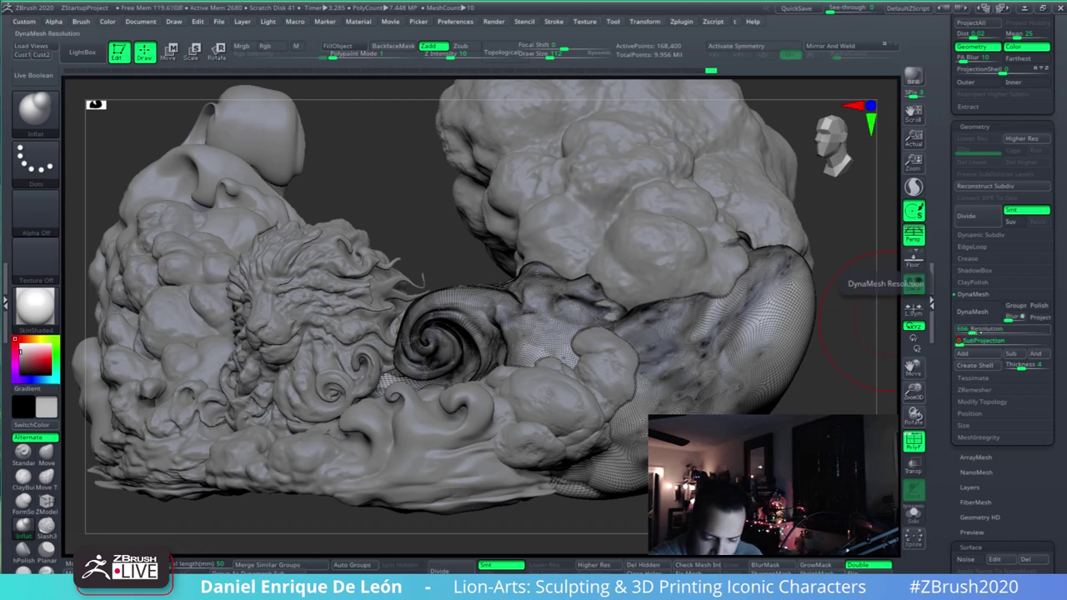
left_click_drag(969, 330, 971, 330)
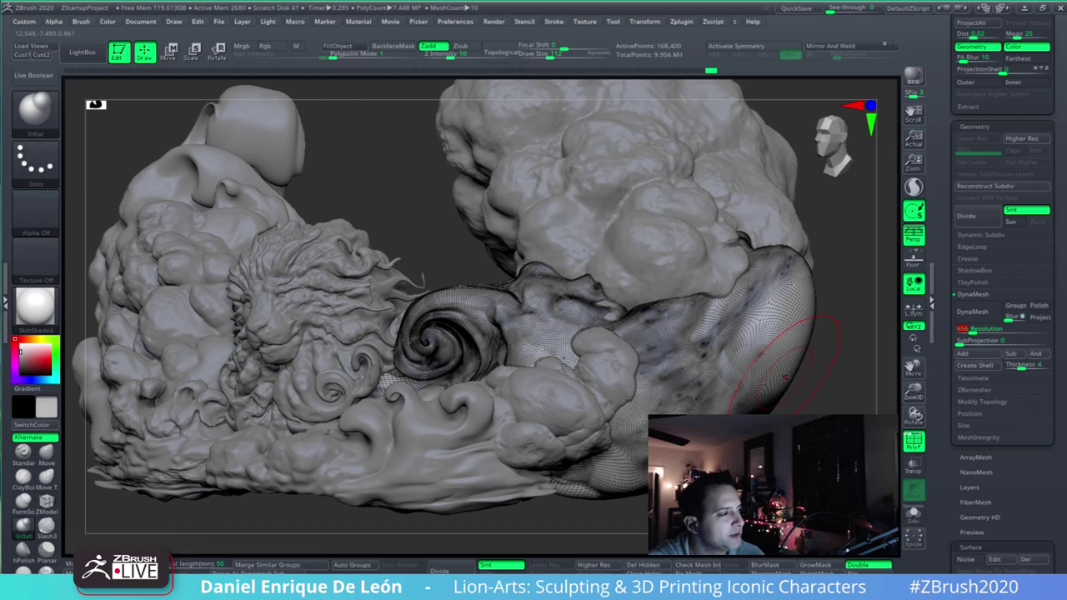
- Touch up the lower side of the swirl cloud's outer end with Inflat strokes, checking it from below and the front
right_click_drag(745, 372, 806, 365)
mouse_move(747, 334)
right_mouse_down()
mouse_move(783, 361)
mouse_move(776, 392)
mouse_move(715, 304)
mouse_move(703, 381)
mouse_move(644, 432)
right_mouse_up()
mouse_move(699, 376)
right_mouse_down()
mouse_move(739, 374)
mouse_move(734, 358)
mouse_move(748, 333)
mouse_move(754, 342)
right_mouse_up()
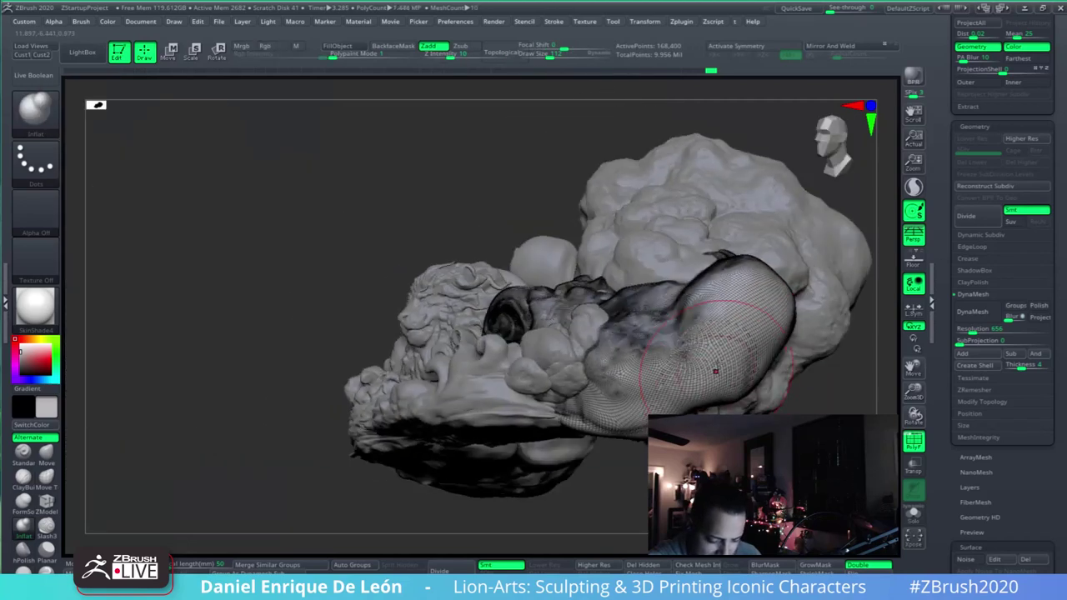
mouse_move(715, 370)
right_mouse_down()
mouse_move(662, 376)
mouse_move(616, 410)
mouse_move(617, 390)
mouse_move(667, 300)
mouse_move(675, 335)
mouse_move(640, 382)
right_mouse_up()
key("ctrl+z")
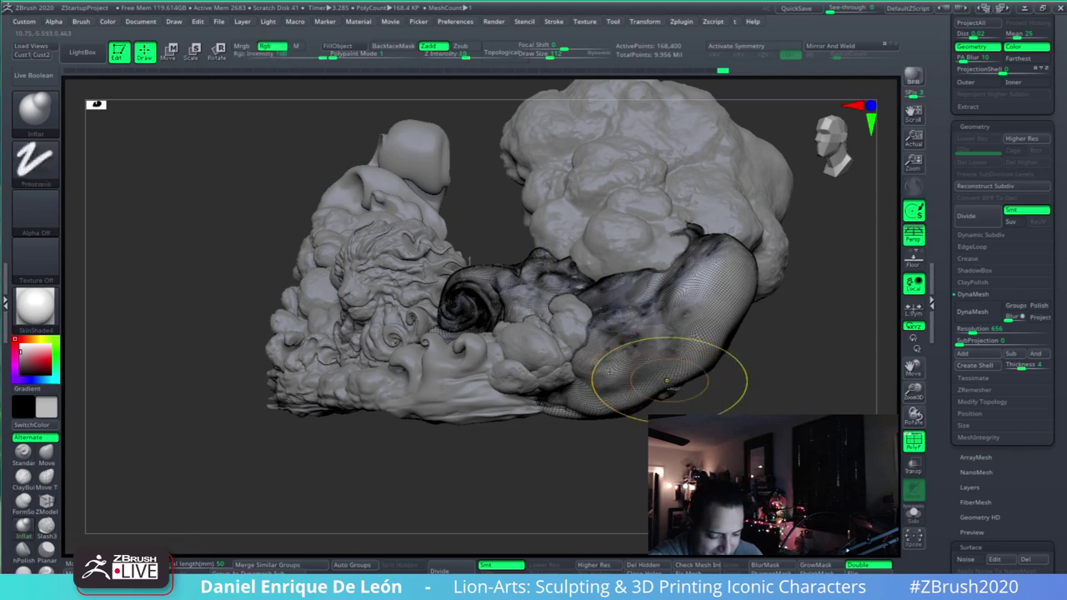
right_click_drag(646, 356, 665, 271)
left_click_drag(688, 420, 684, 438)
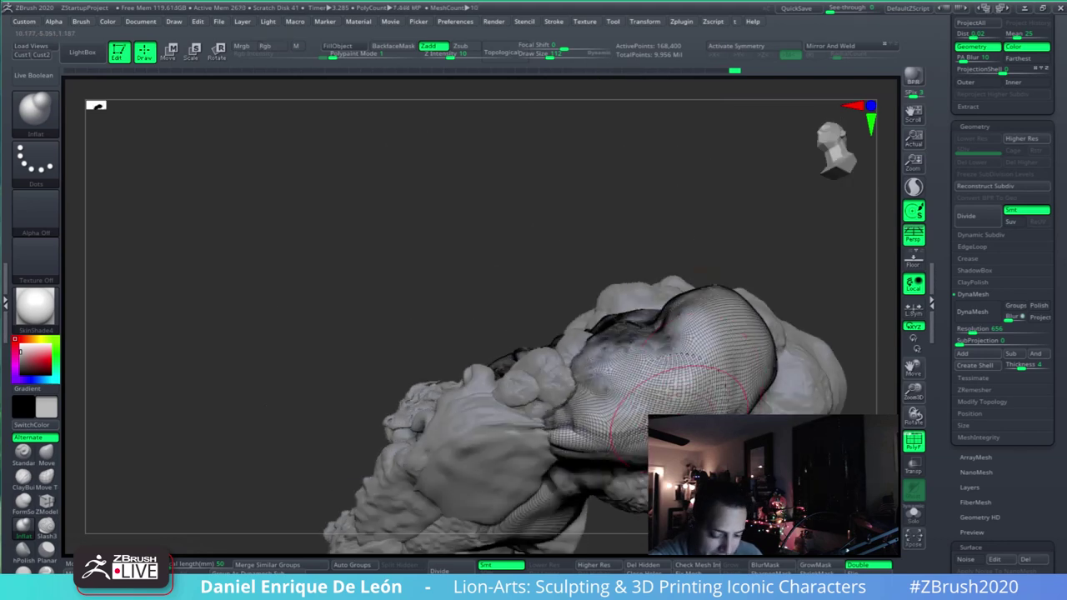
mouse_move(717, 404)
right_mouse_down()
mouse_move(705, 400)
mouse_move(780, 366)
right_mouse_up()
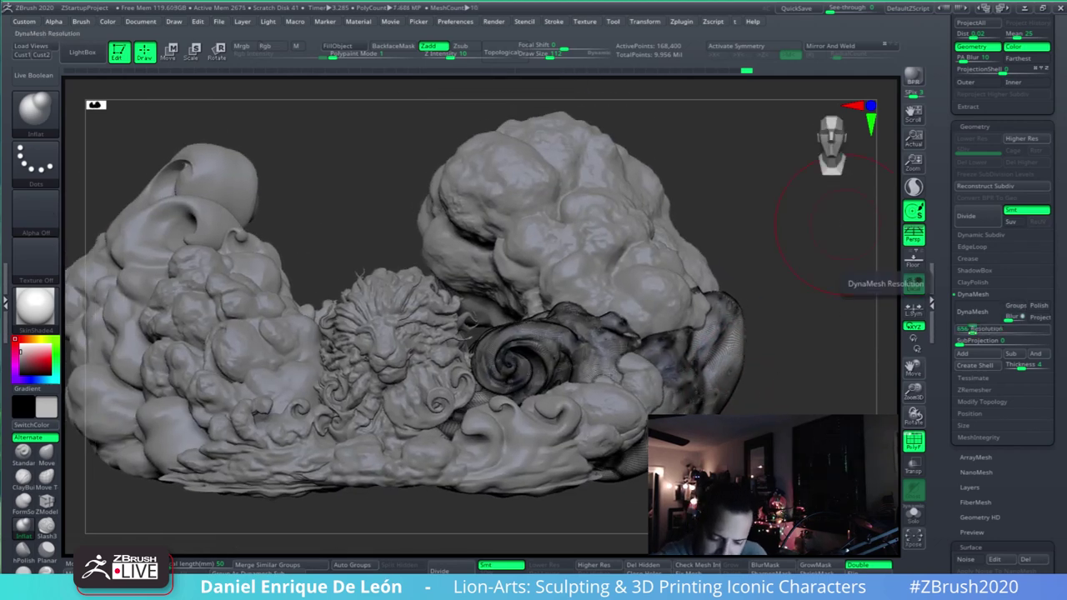
- Show the floor grid and switch off perspective distortion to check the whole composition from the front
left_click(914, 259)
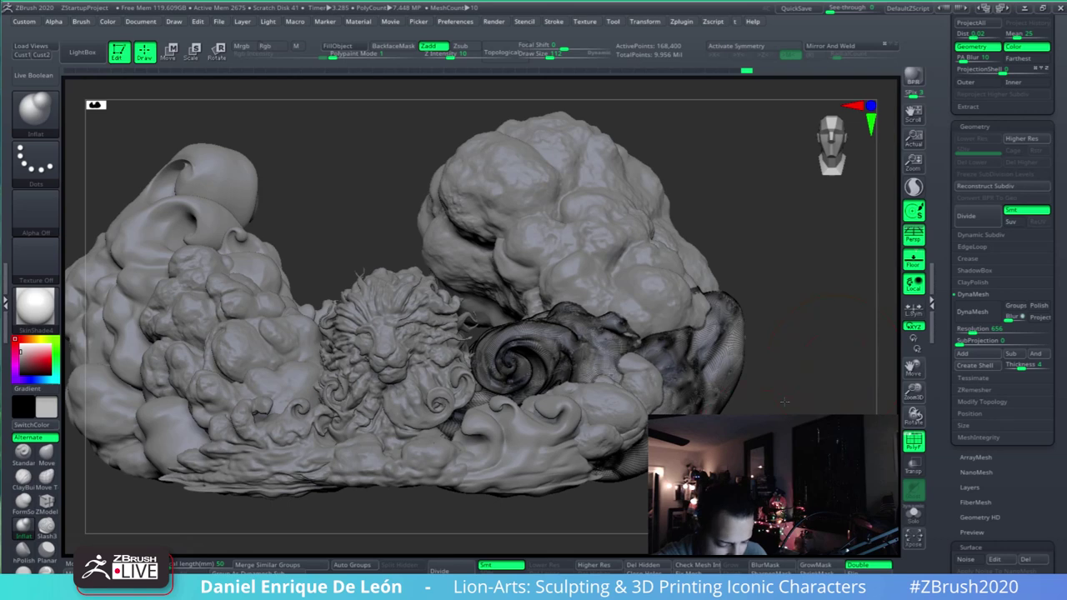
left_click_drag(784, 401, 810, 347, "alt")
mouse_move(810, 346)
left_mouse_down()
mouse_move(834, 330)
mouse_move(807, 348)
left_mouse_up()
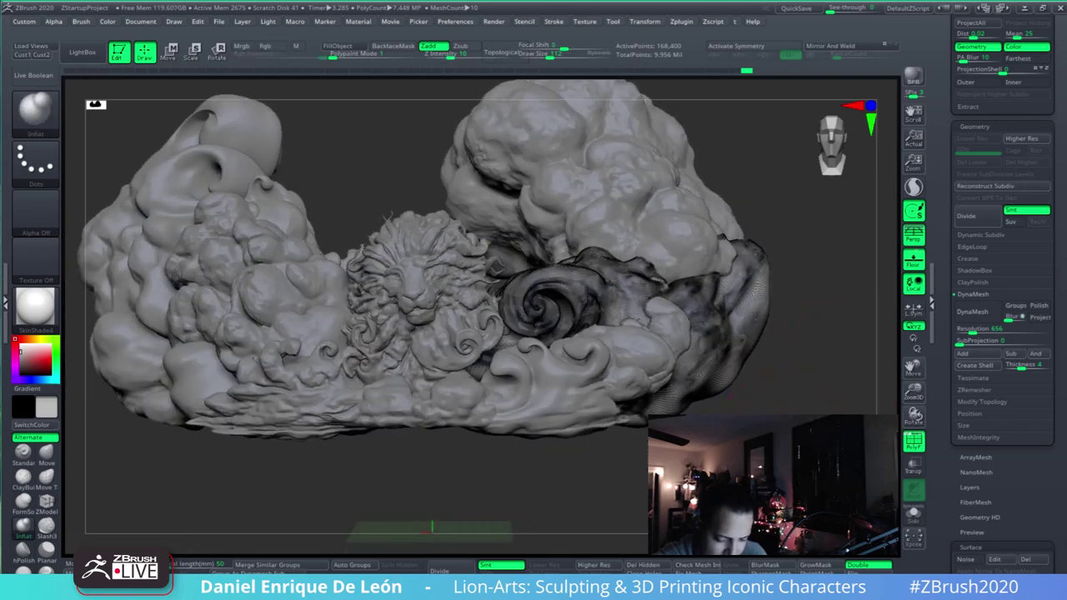
mouse_move(775, 432)
right_mouse_down()
mouse_move(590, 464)
mouse_move(579, 455)
right_mouse_up()
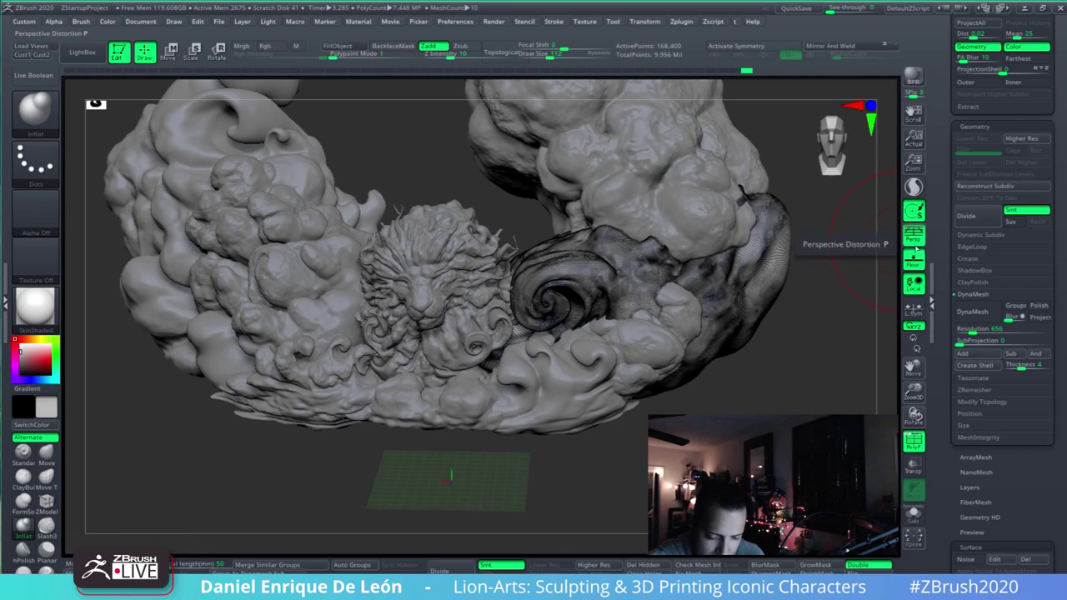
left_click(914, 238)
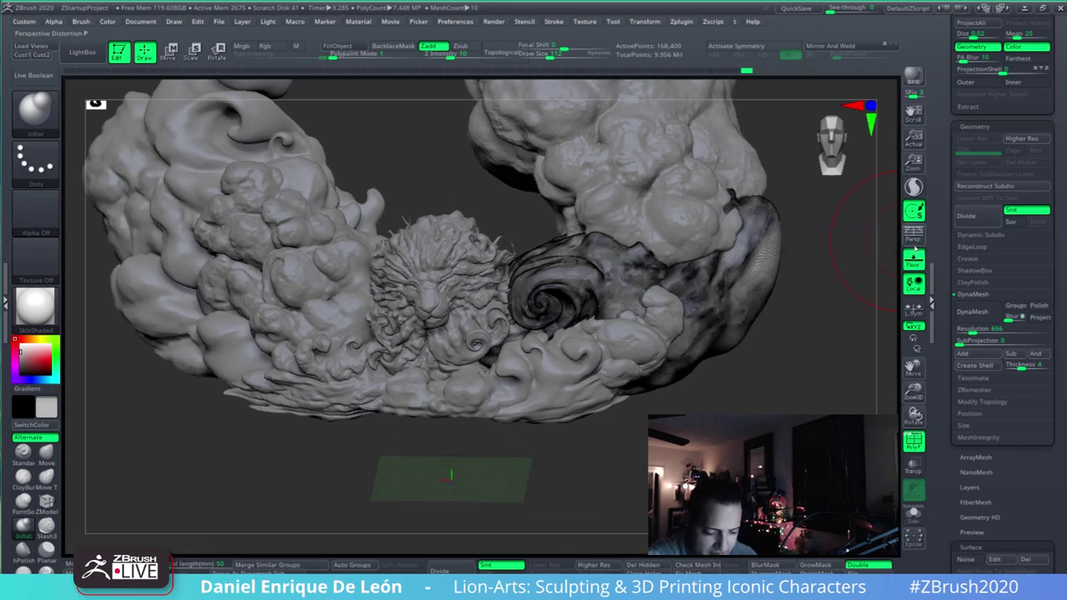
- Hide the floor grid and compare the composition around the lion with perspective distortion on and off
left_click(914, 237)
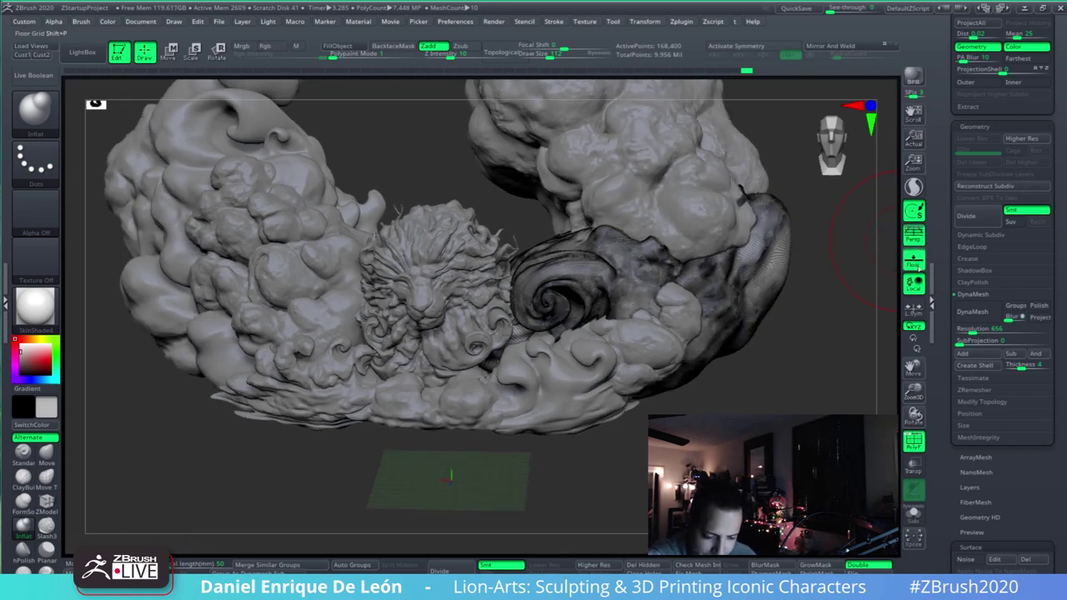
left_click(915, 259)
mouse_move(737, 280)
right_mouse_down()
mouse_move(739, 294)
mouse_move(666, 287)
right_mouse_up()
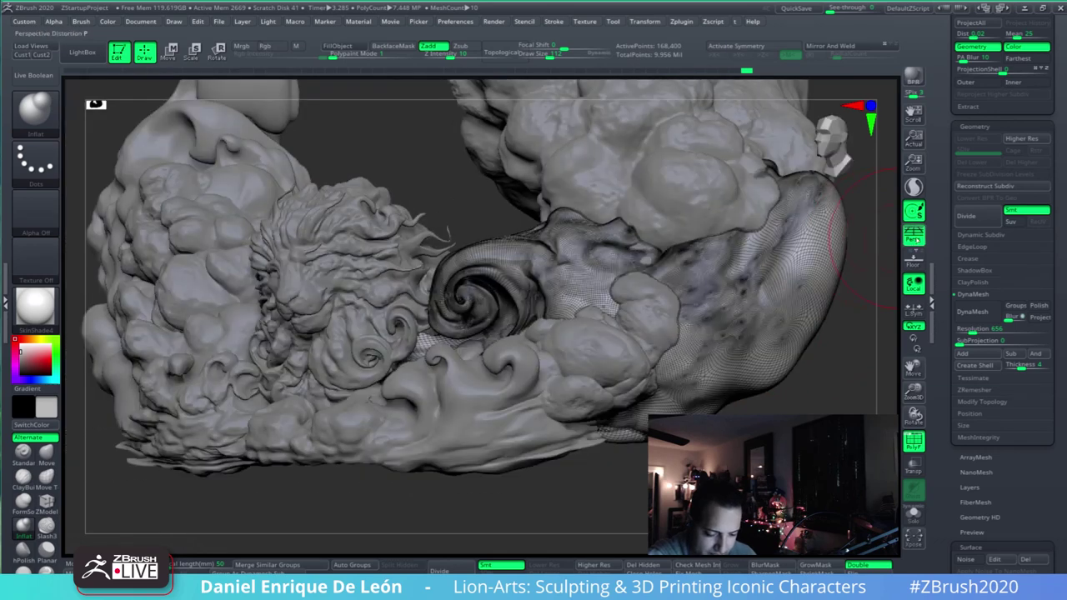
left_click(914, 237)
right_click_drag(812, 281, 775, 306, "alt")
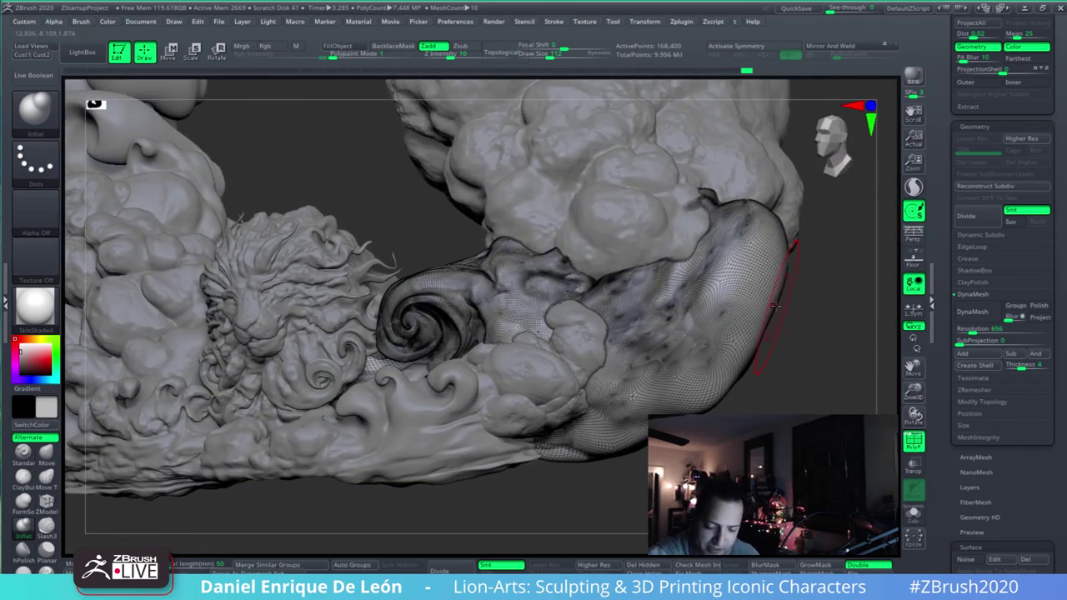
- Set the DynaMesh resolution to 600 and remesh the swirl cloud with DynaMesh
left_click(973, 332)
type("600")
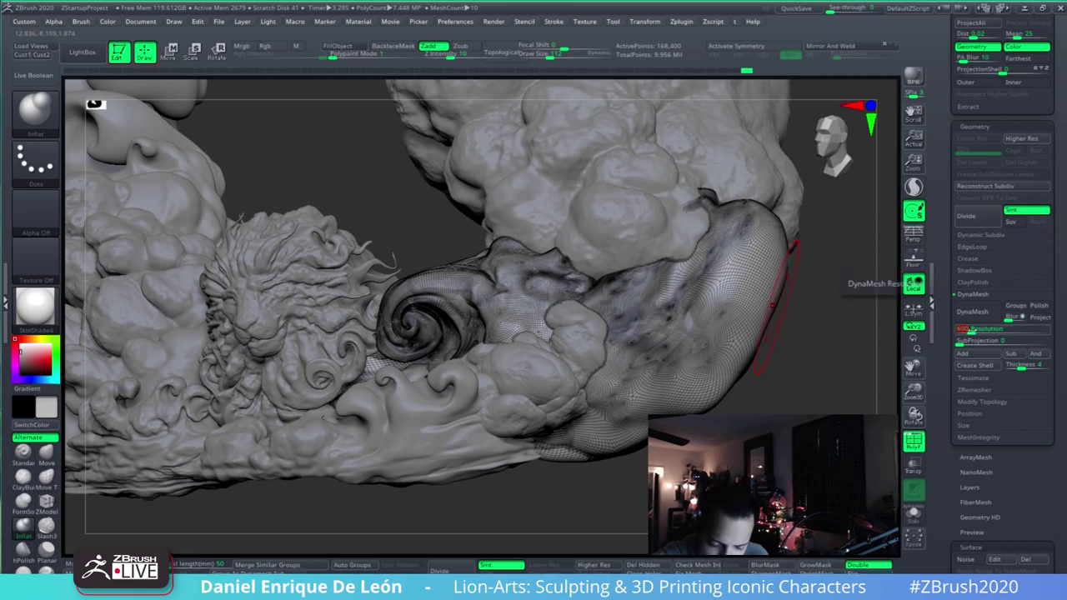
key("Return")
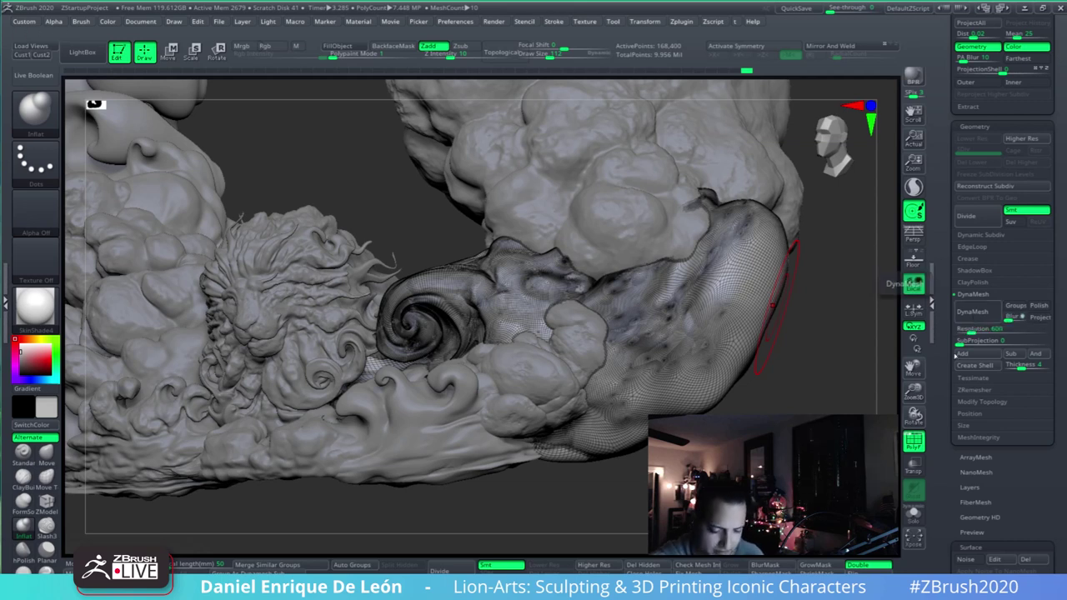
left_click(972, 310)
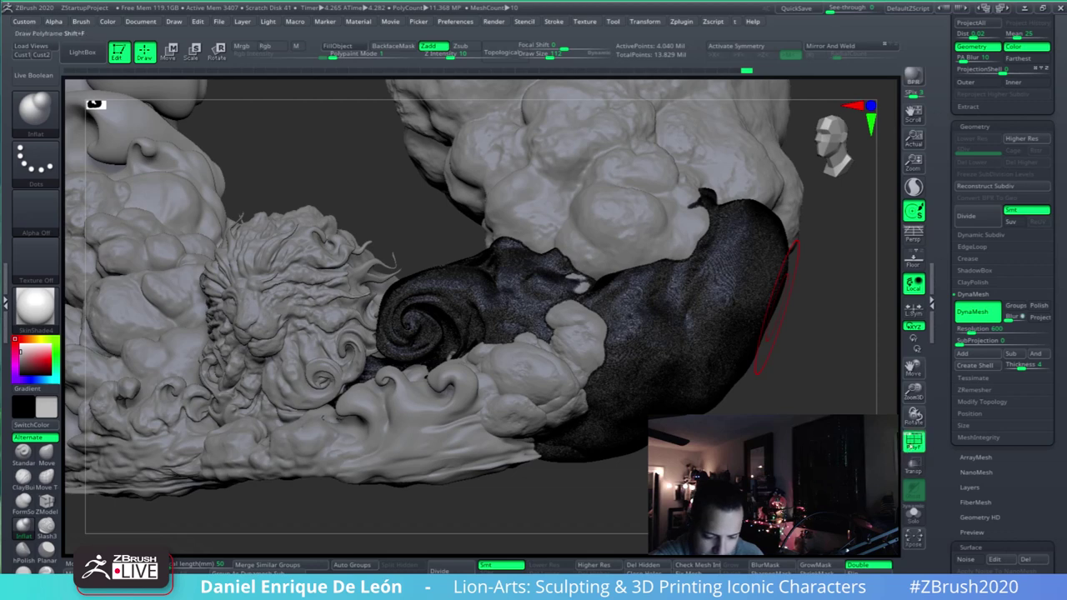
- Switch the polyframe display from wireframe lines to polygroup fill and inspect the remeshed swirl cloud beside the lion
left_click(913, 441)
key("shift+f")
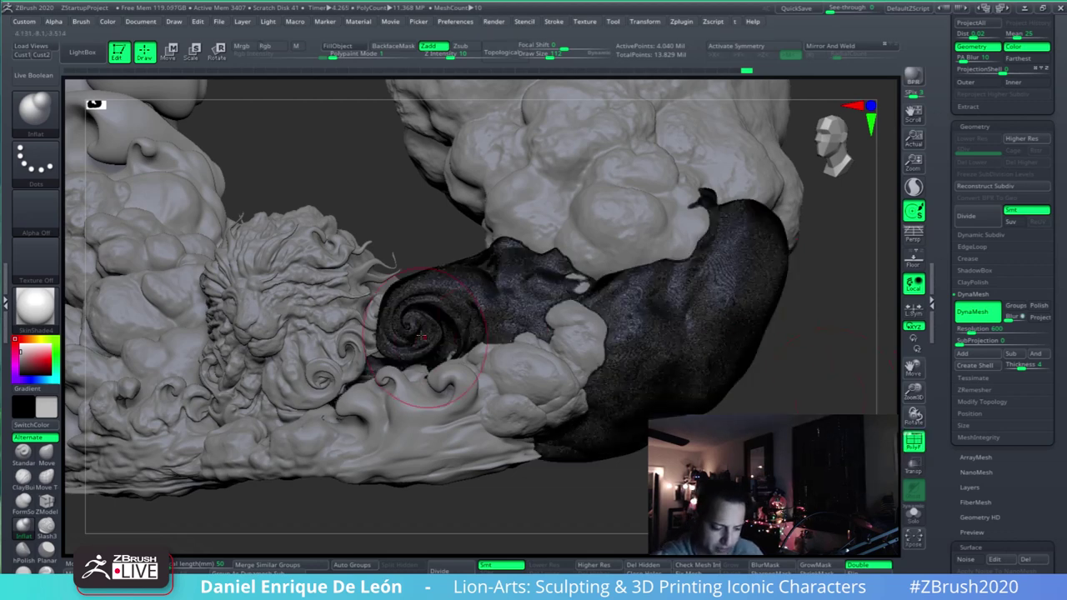
right_click_drag(492, 375, 555, 380, "alt")
left_click(914, 439)
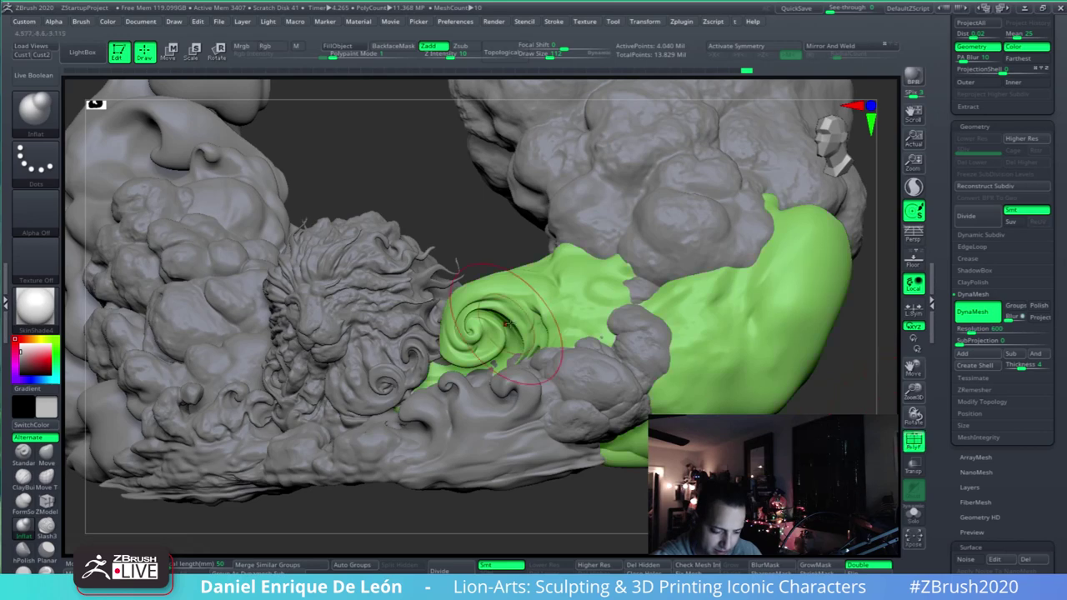
right_click_drag(538, 356, 707, 249)
right_click_drag(831, 403, 750, 340, "alt")
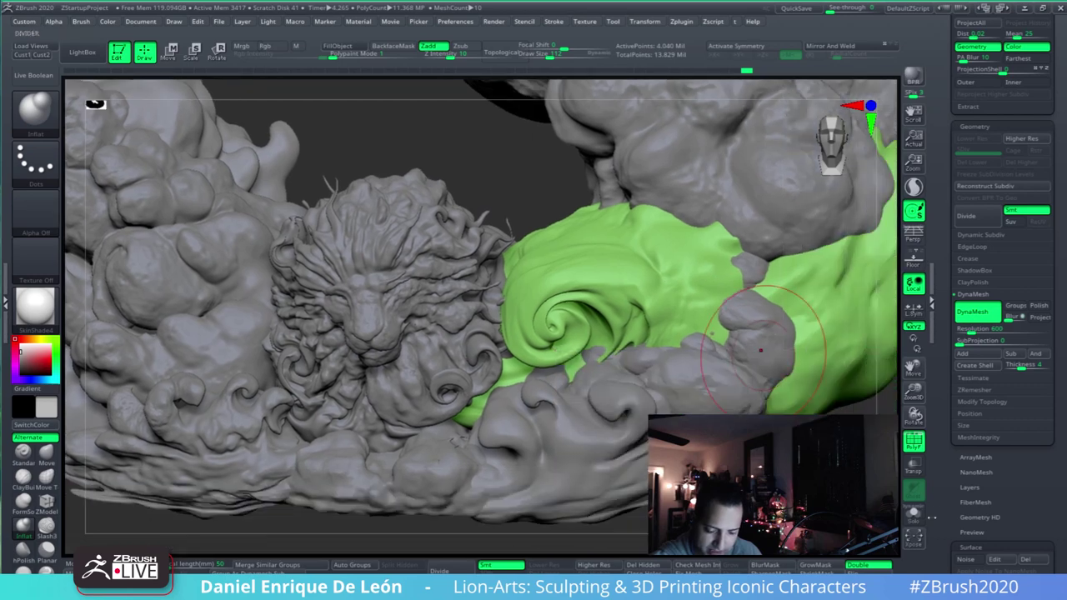
- Isolate the swirl cloud in Solo mode and smooth the creases and small bulges on its underside
left_click(914, 514)
mouse_move(824, 337)
right_mouse_down()
mouse_move(745, 381)
mouse_move(778, 398)
mouse_move(738, 309)
mouse_move(771, 362)
right_mouse_up()
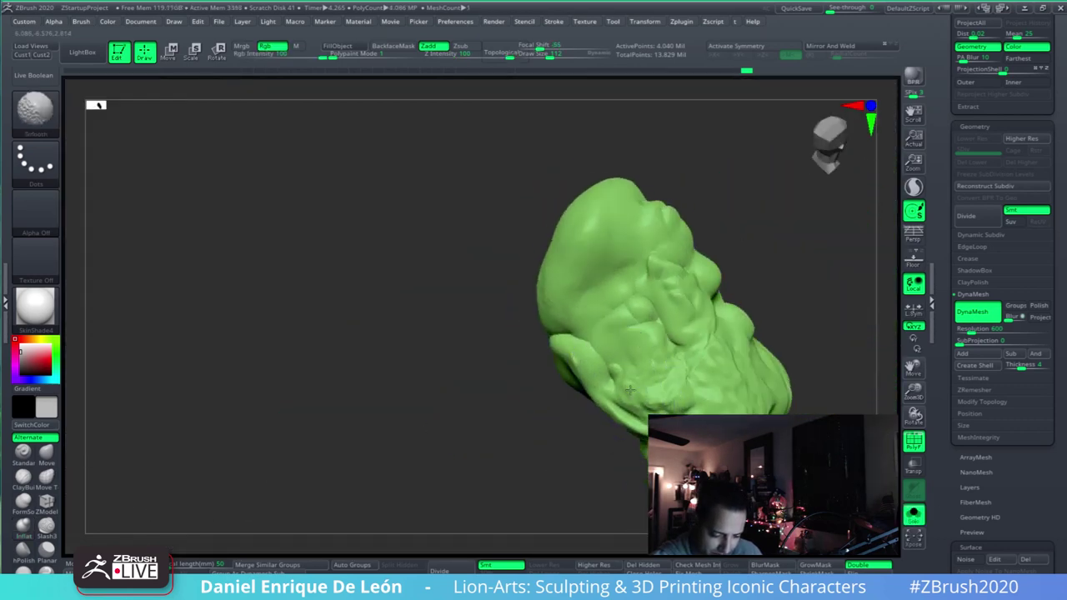
left_click_drag(630, 390, 638, 377, "shift")
right_click_drag(708, 275, 722, 307, "alt")
mouse_move(722, 307)
left_mouse_down("shift")
mouse_move(645, 240)
mouse_move(659, 248)
left_mouse_up("shift")
right_click_drag(666, 255, 609, 309, "alt")
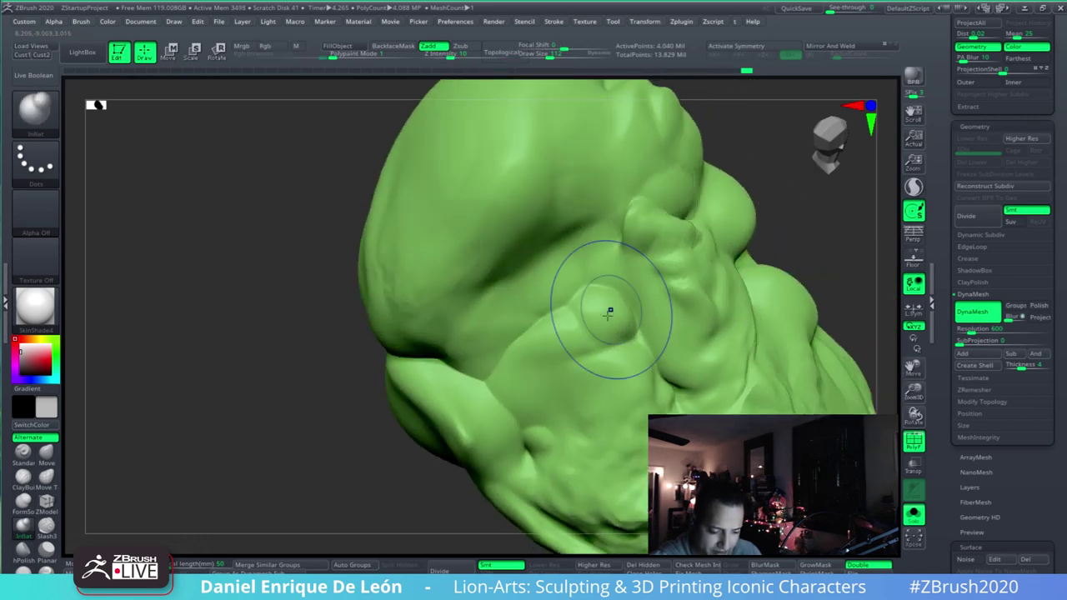
left_click_drag(609, 309, 609, 338, "shift")
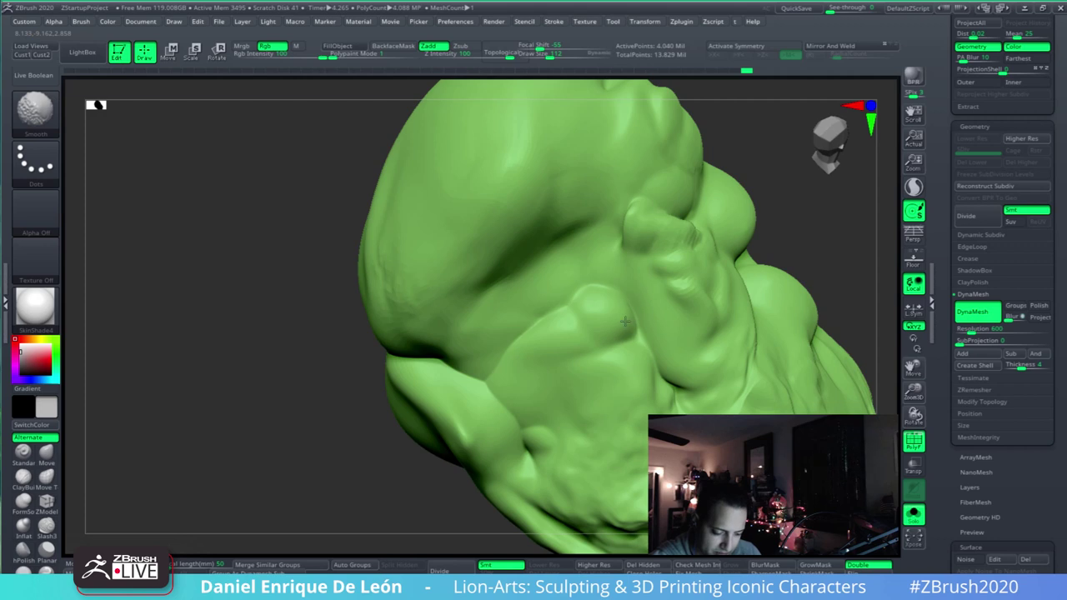
left_click_drag(614, 304, 602, 306, "shift")
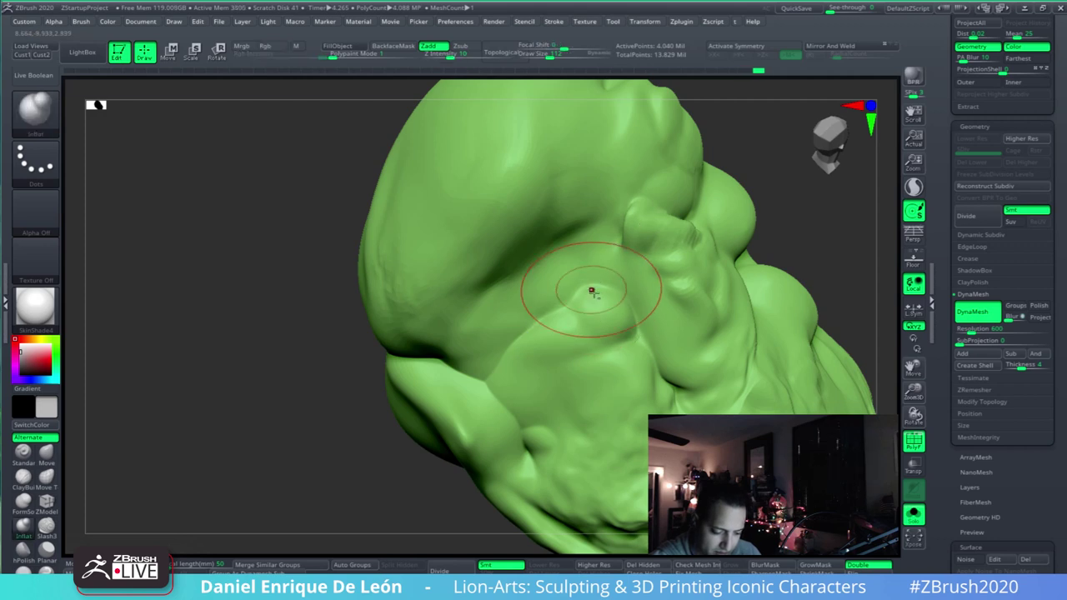
- Isolate a rectangular patch around the underside bulge to inspect its mesh, and show the whole cloud again
right_click_drag(591, 291, 606, 281, "ctrl")
left_click_drag(728, 195, 486, 433, "ctrl+shift")
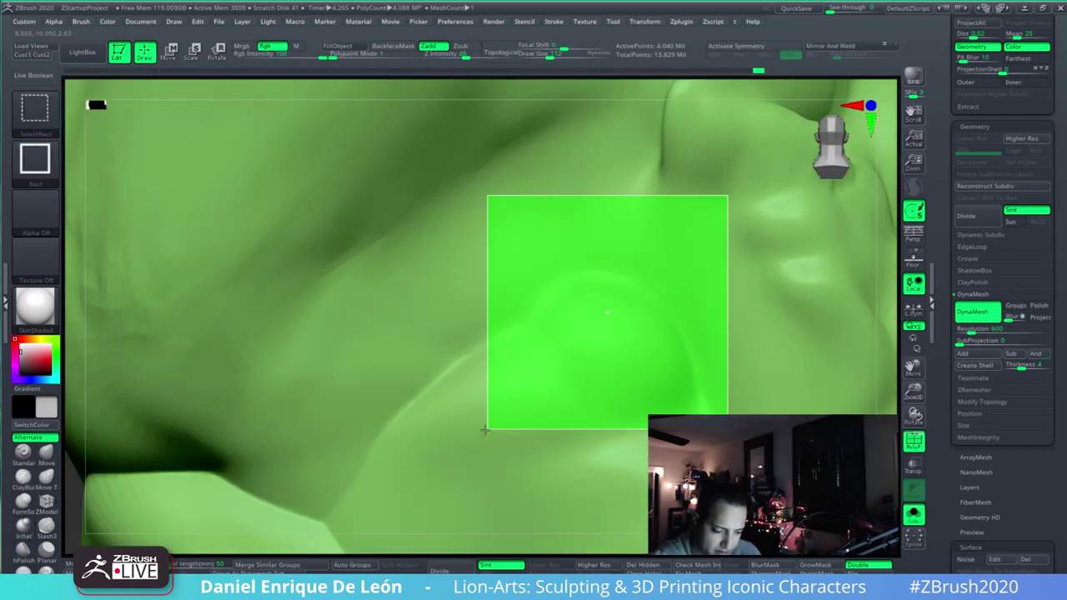
mouse_move(608, 340)
right_mouse_down()
mouse_move(707, 340)
mouse_move(663, 338)
right_mouse_up()
mouse_move(587, 386)
right_mouse_down()
mouse_move(703, 341)
mouse_move(672, 305)
right_mouse_up()
left_click(766, 354, "ctrl+shift")
right_click_drag(766, 355, 685, 331)
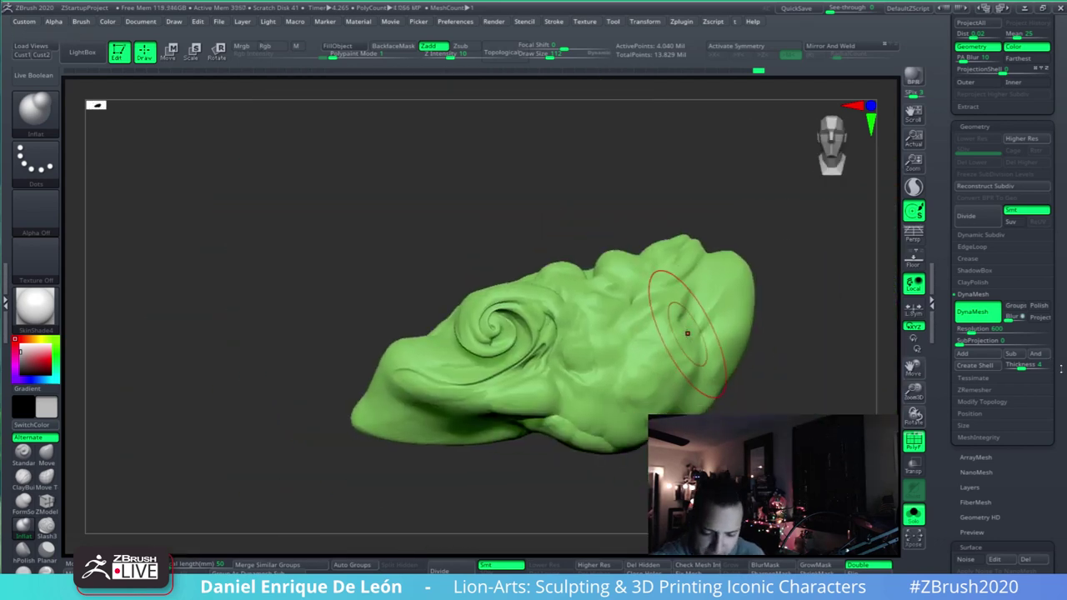
- Turn off DynaMesh mode for the swirl cloud and collapse the geometry and surface settings
left_click_drag(1055, 374, 1055, 388)
left_click(979, 326)
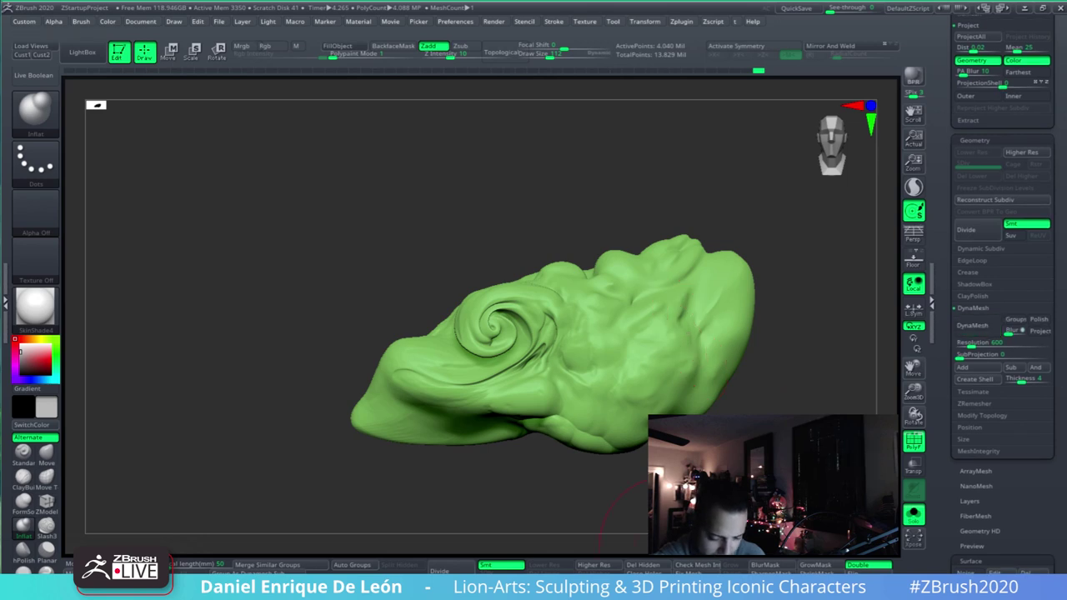
left_click_drag(986, 138, 987, 334)
left_click(986, 333)
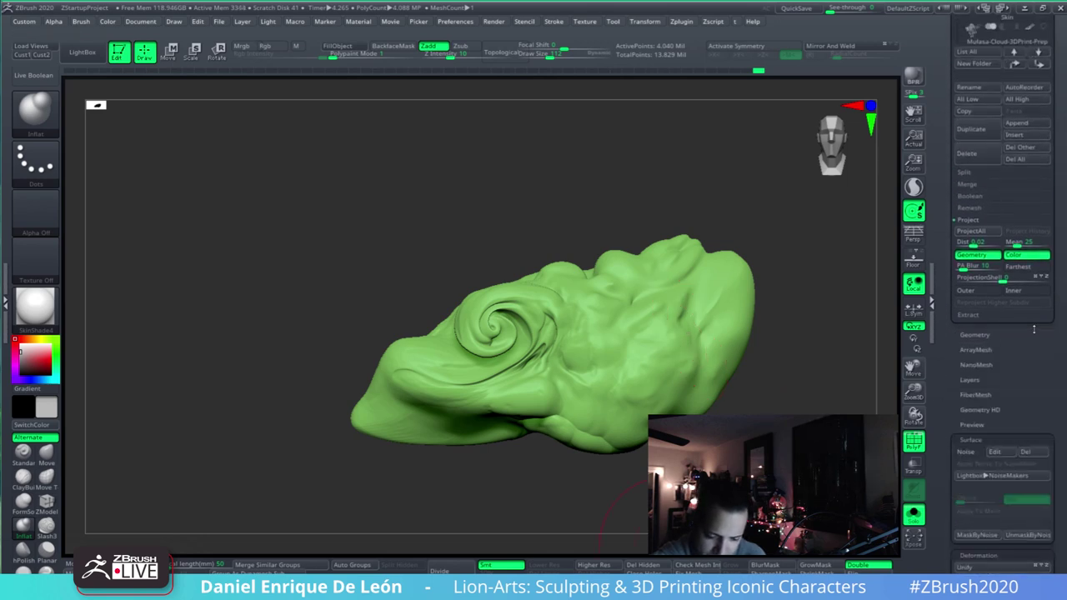
left_click(996, 324)
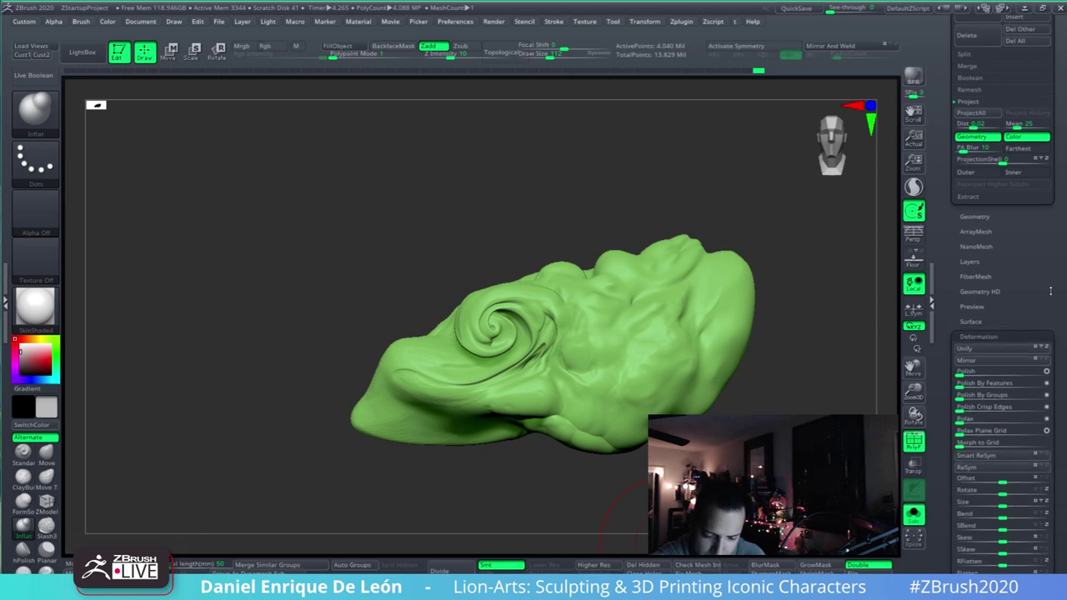
left_click_drag(1039, 284, 1039, 310)
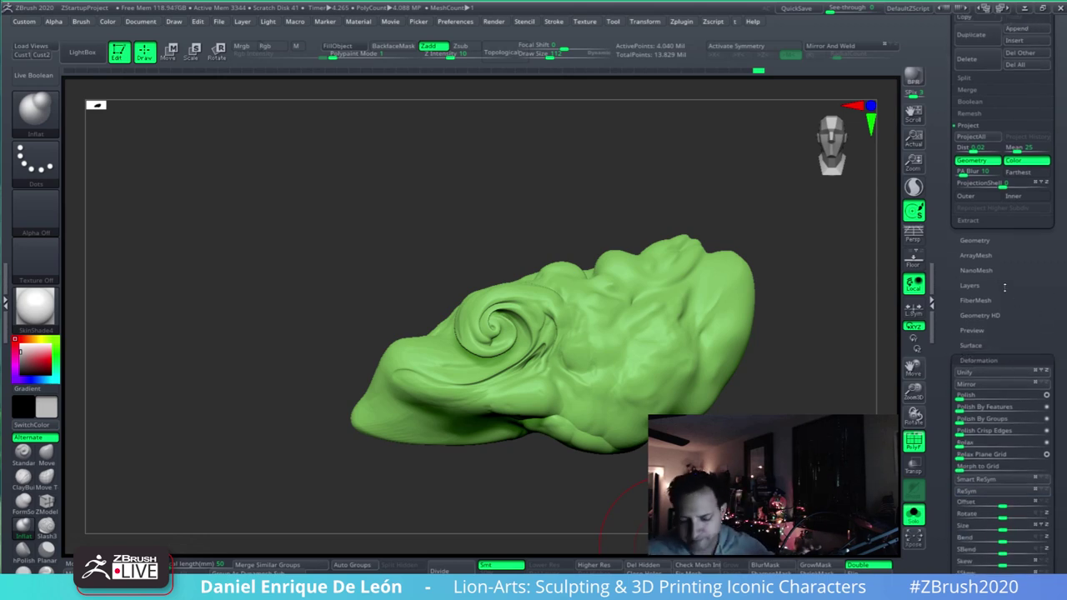
- Leave Solo mode, keeping only the swirl cloud visible, and duplicate its subtool
scroll(1012, 277, "up", 7)
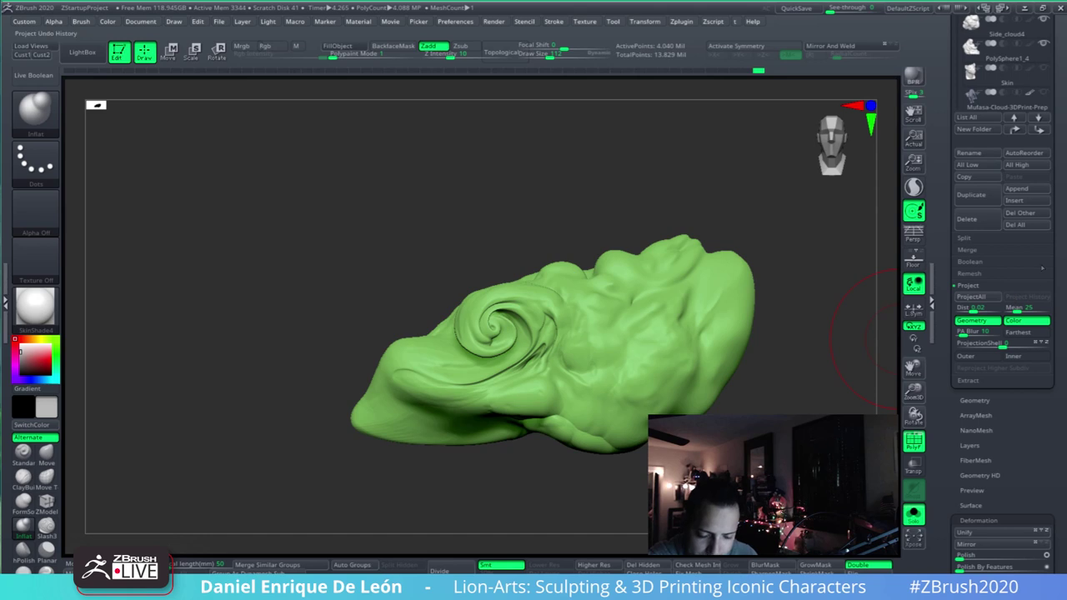
scroll(1046, 292, "up", 15)
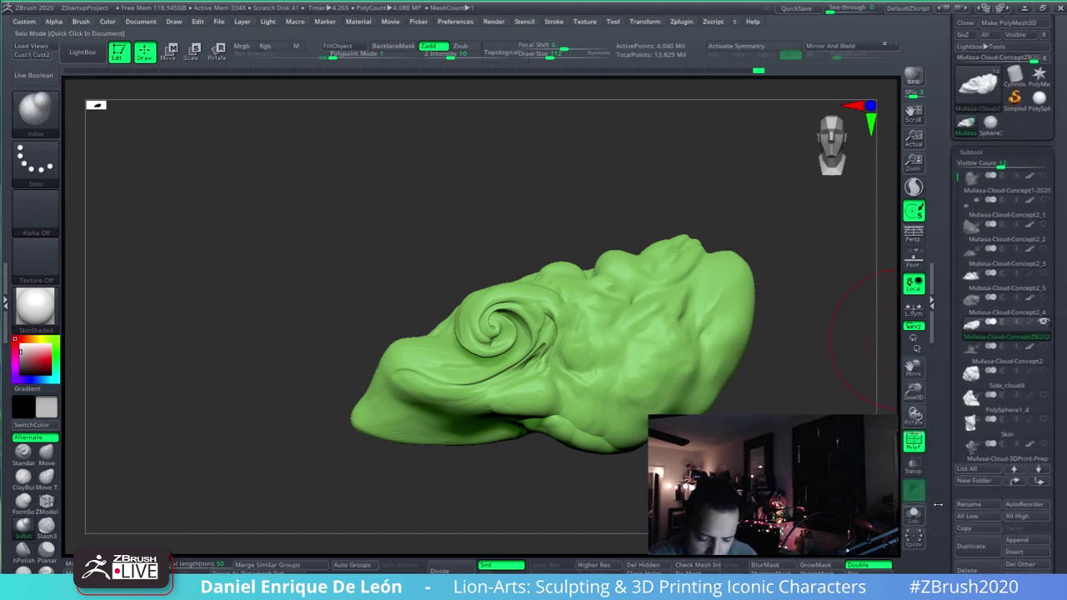
scroll(1058, 387, "down", 6)
left_click(972, 408)
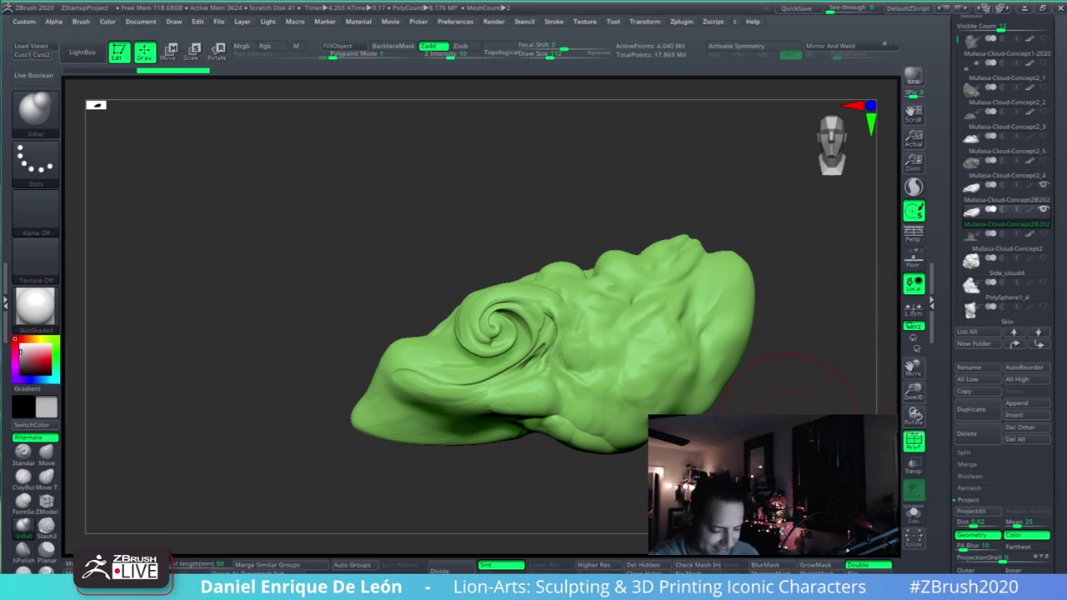
- Try smoothing the rounded bulges on the underside of the duplicated swirl cloud
left_click_drag(888, 378, 844, 373, "alt")
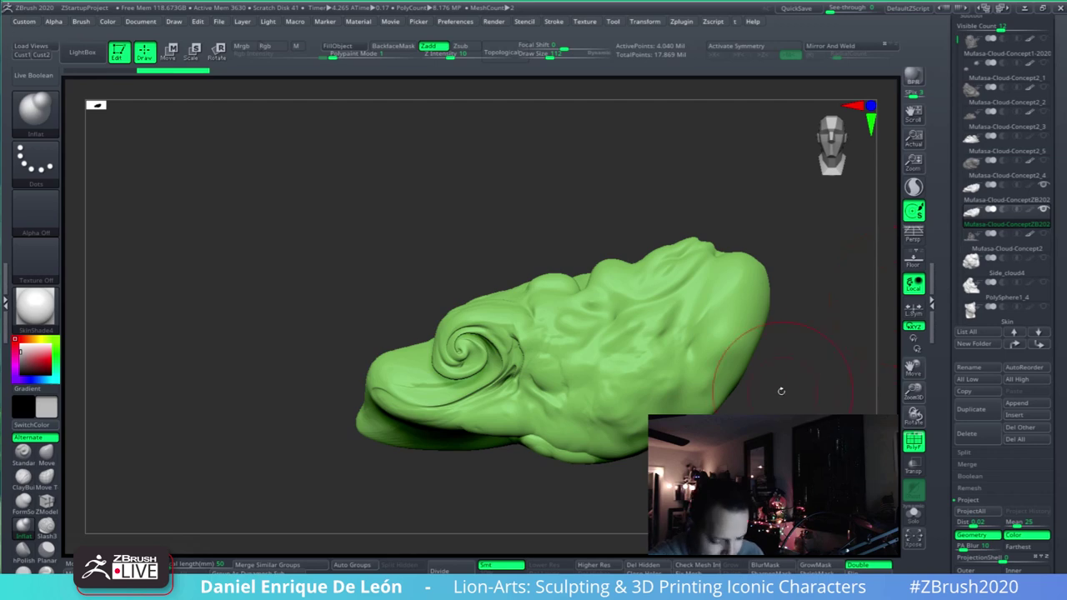
left_click_drag(781, 391, 762, 496)
mouse_move(729, 350)
left_mouse_down()
mouse_move(759, 364)
mouse_move(716, 373)
left_mouse_up()
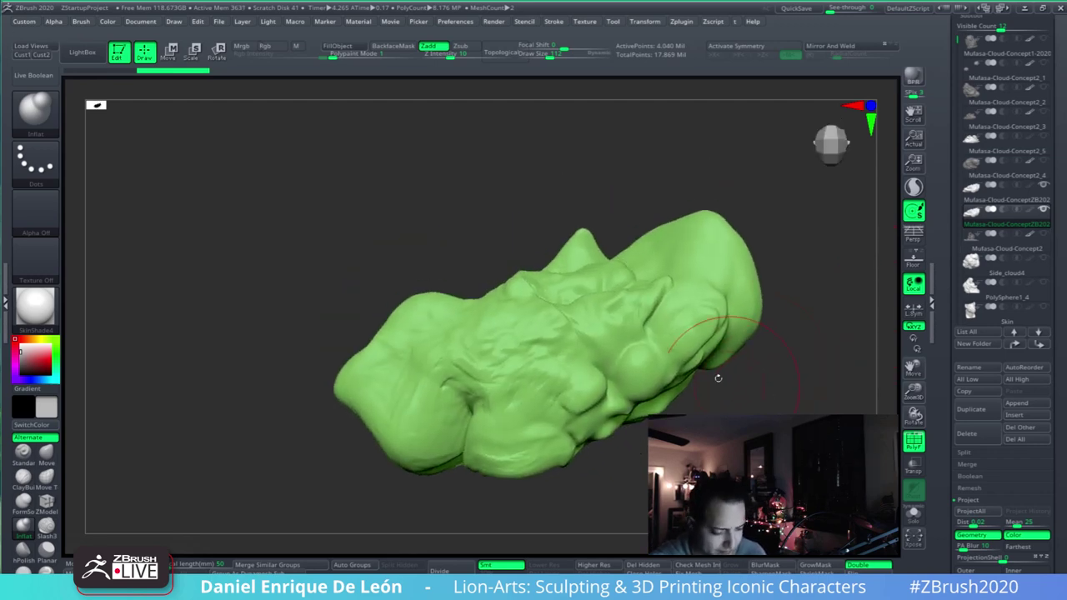
left_click_drag(632, 256, 654, 277)
mouse_move(625, 209)
left_mouse_down()
mouse_move(654, 253)
mouse_move(621, 179)
left_mouse_up()
mouse_move(673, 275)
left_mouse_down("shift")
mouse_move(683, 263)
mouse_move(673, 267)
mouse_move(680, 284)
left_mouse_up("shift")
mouse_move(680, 284)
right_mouse_down()
mouse_move(666, 304)
mouse_move(687, 342)
right_mouse_up()
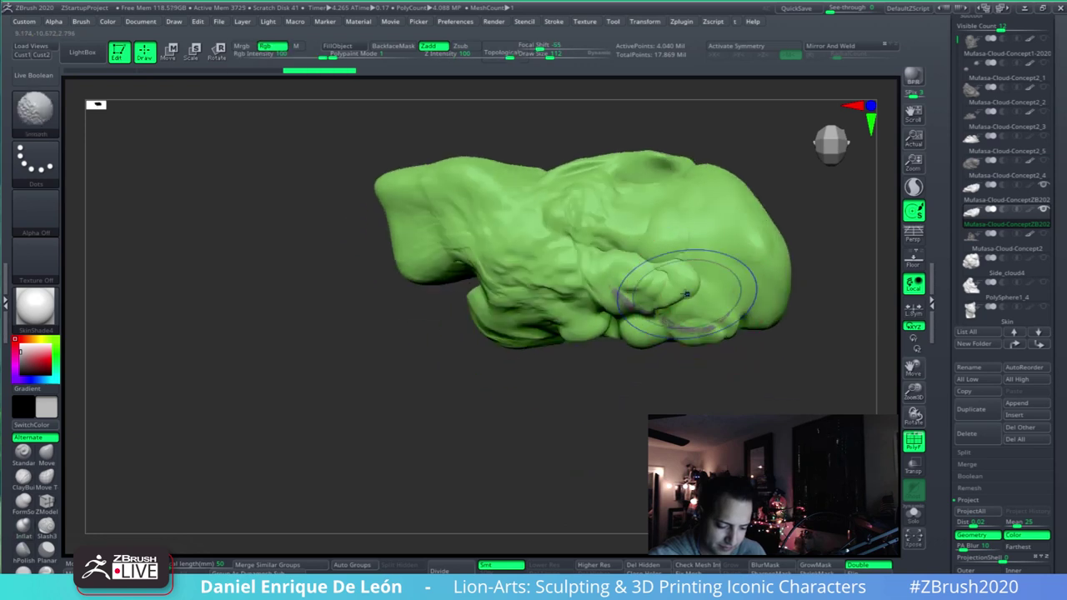
left_click_drag(686, 276, 683, 259, "shift")
left_click(272, 47)
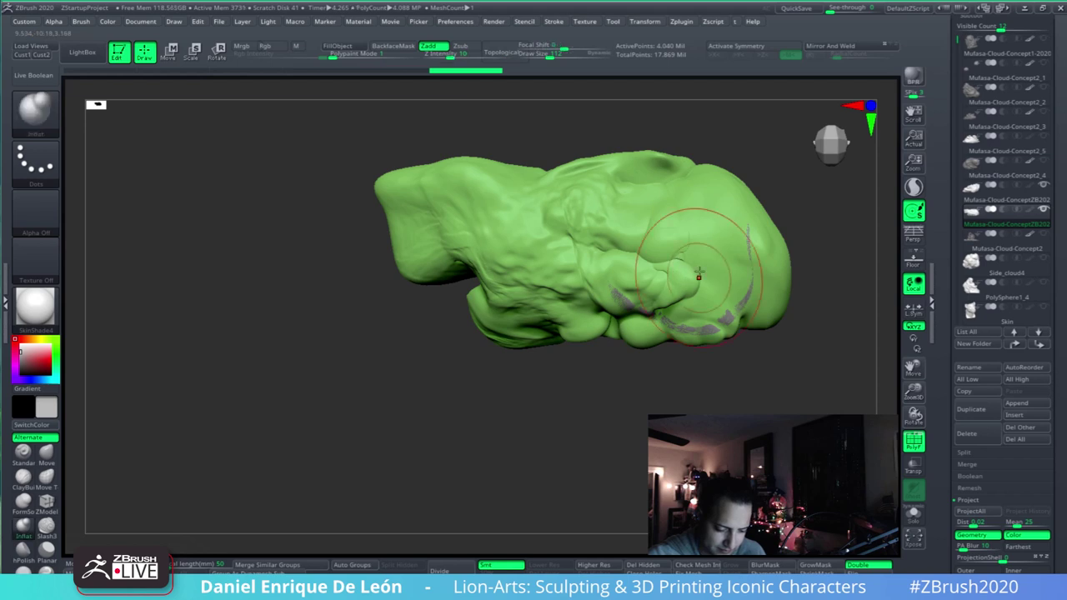
mouse_move(704, 256)
right_mouse_down()
mouse_move(675, 229)
mouse_move(681, 284)
right_mouse_up()
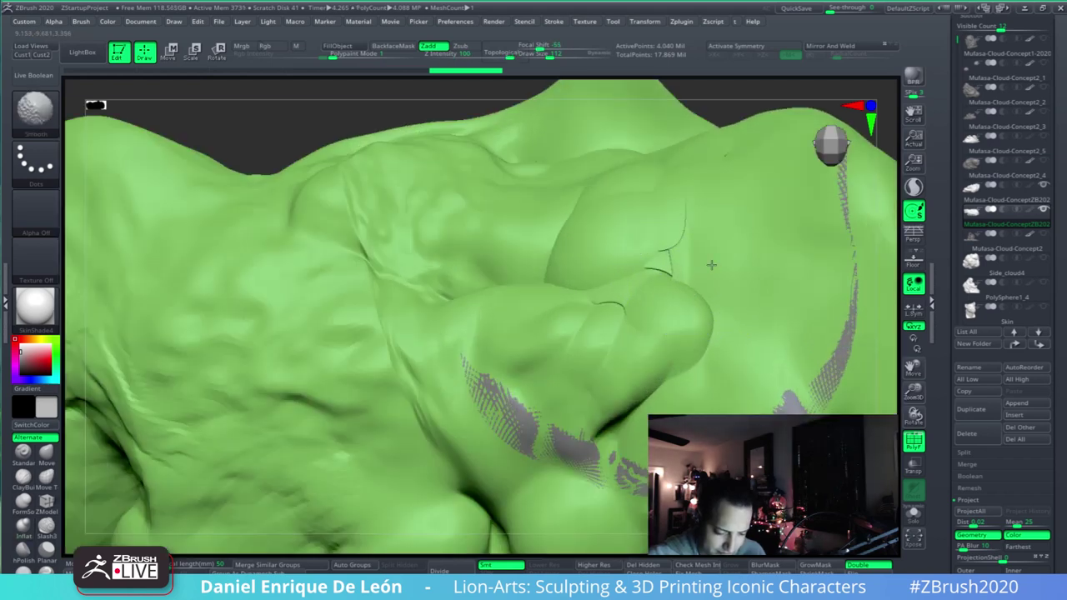
- Undo the last smoothing strokes on the duplicated swirl cloud's underside
key("ctrl+z")
key("ctrl+z")
key("ctrl+z")
key("ctrl+z")
key("ctrl+z")
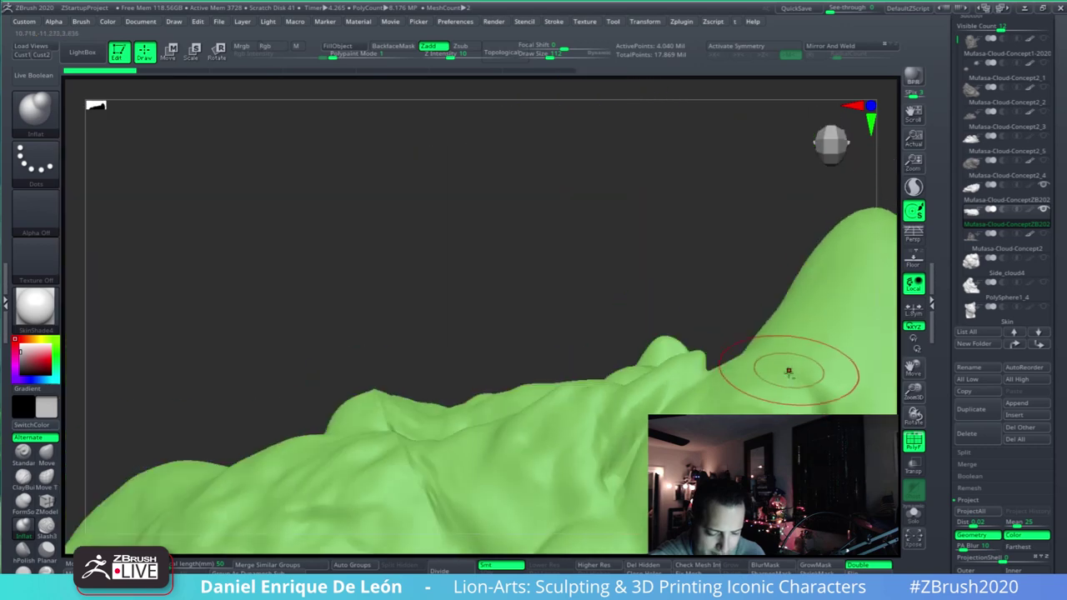
- Open the duplicate's ZRemesher settings, set Curves Strength to 0, and enable DetectEdges
right_click_drag(788, 371, 803, 389)
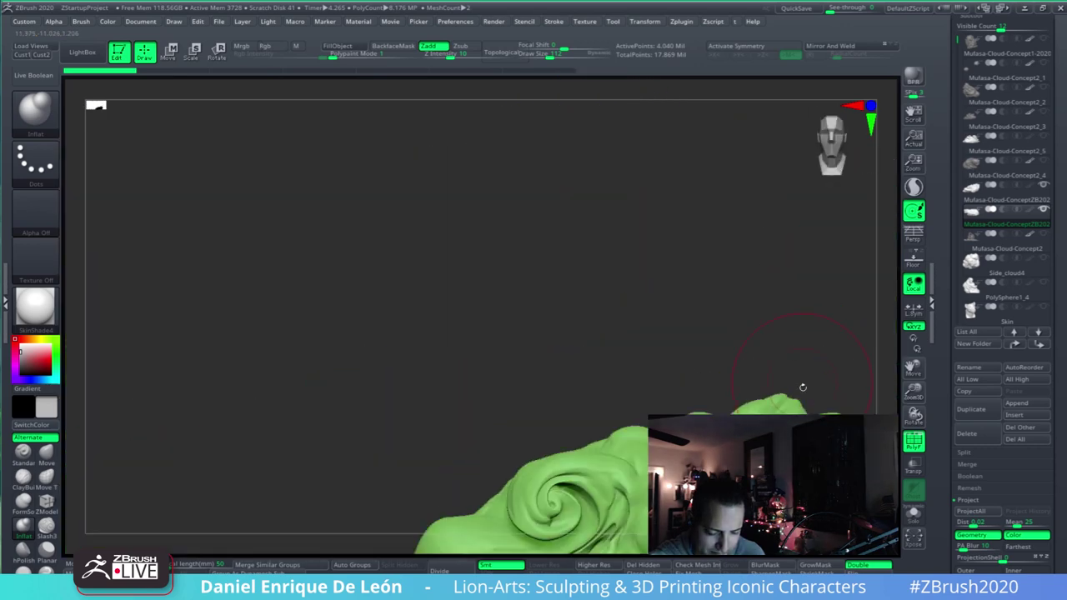
right_click_drag(808, 485, 752, 339, "alt")
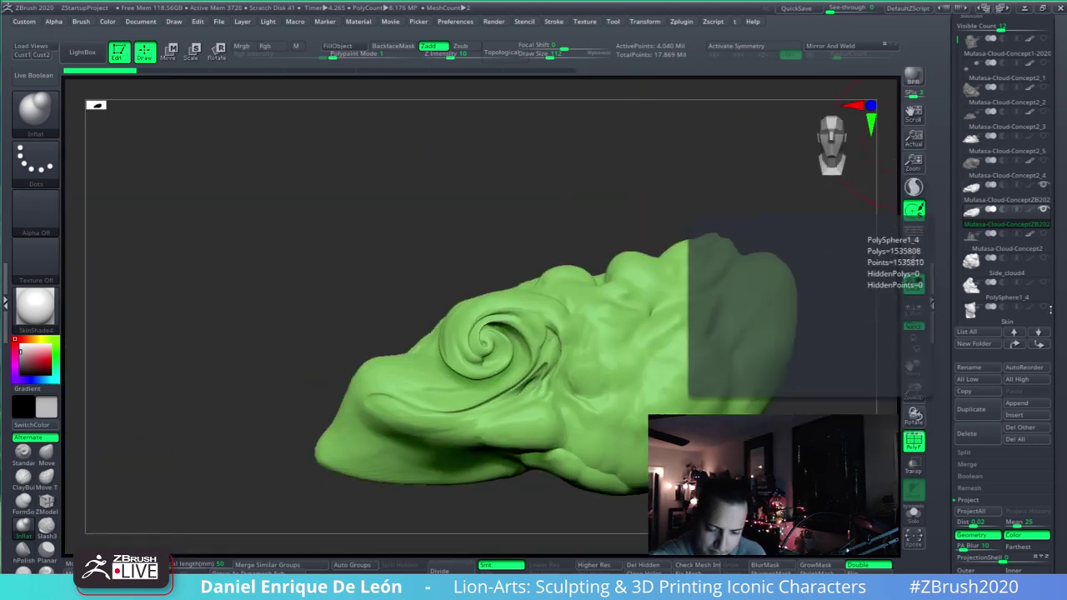
scroll(1055, 180, "down", 10)
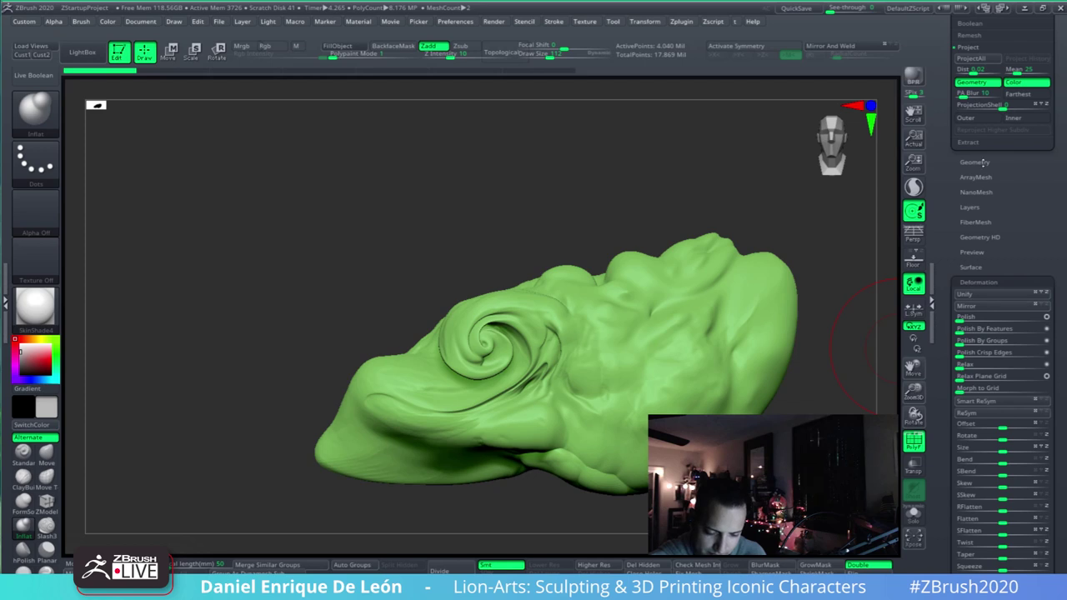
left_click(975, 162)
left_click(973, 331)
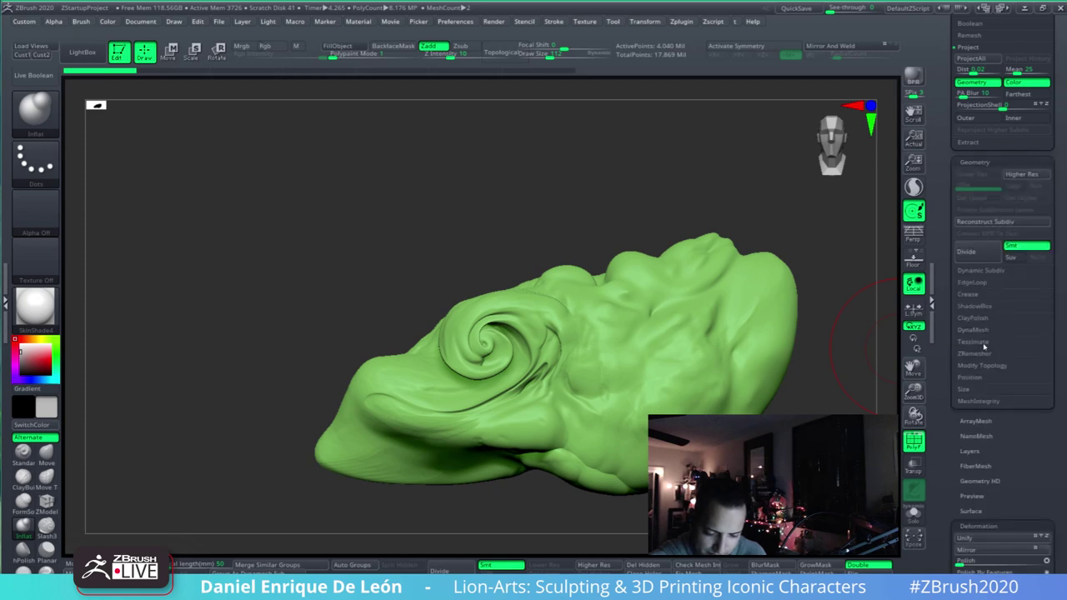
left_click(980, 353)
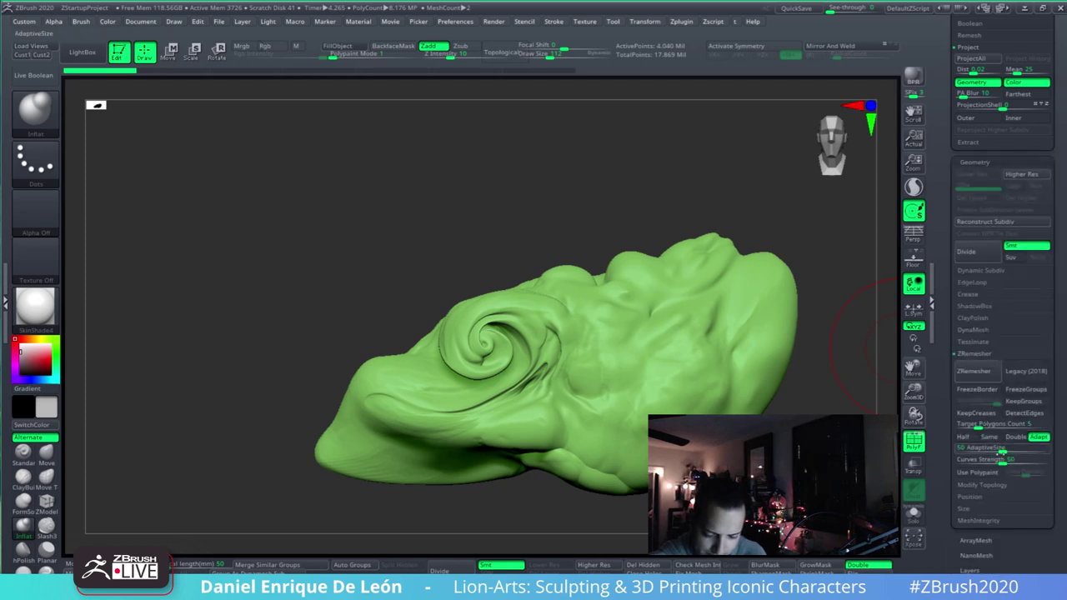
left_click_drag(1002, 461, 957, 461)
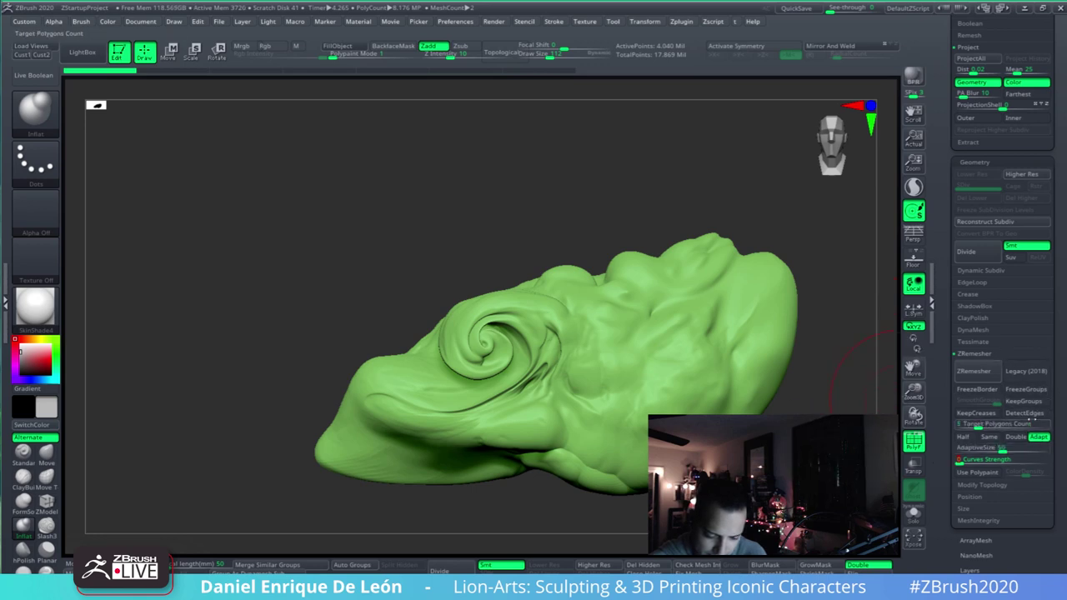
left_click(1033, 414)
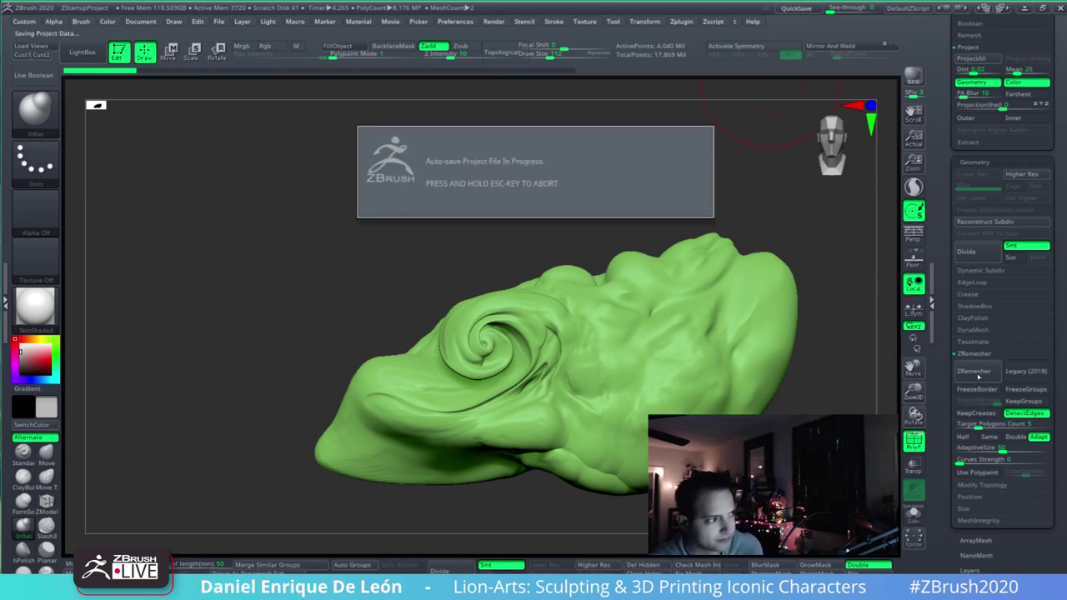
- Run ZRemesher on the duplicated swirl cloud with a target polygon count of 5, then compare its surface with the overlapping original
left_click(975, 376)
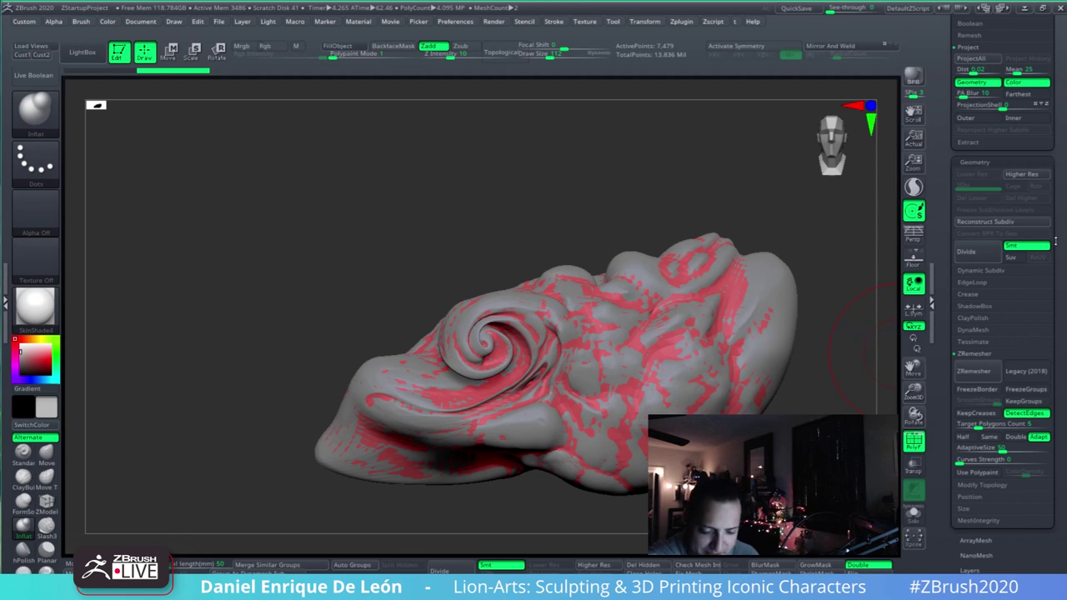
scroll(1060, 240, "down", 5)
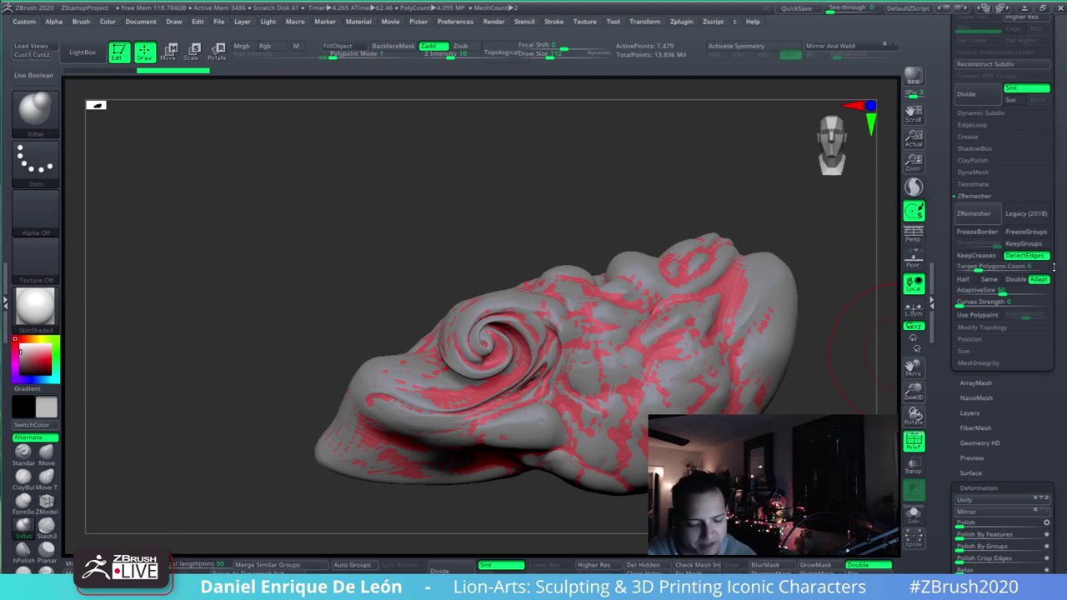
mouse_move(721, 350)
right_mouse_down()
mouse_move(721, 337)
mouse_move(682, 364)
right_mouse_up()
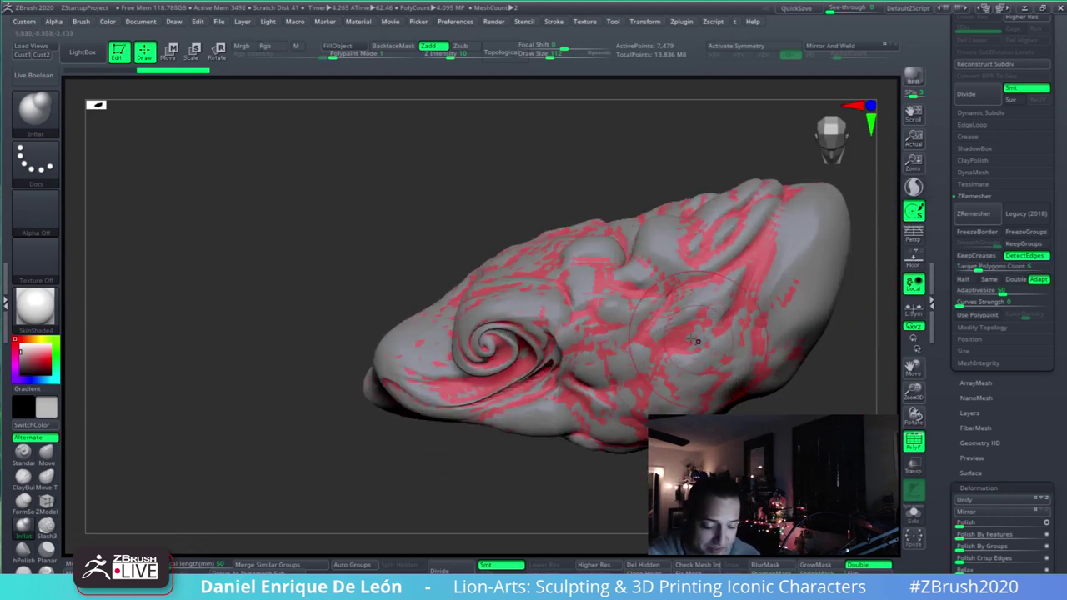
mouse_move(708, 329)
right_mouse_down("alt")
mouse_move(668, 352)
mouse_move(689, 364)
right_mouse_up("alt")
left_click_drag(1058, 294, 1059, 221)
mouse_move(658, 338)
right_mouse_down()
mouse_move(675, 310)
mouse_move(850, 367)
right_mouse_up()
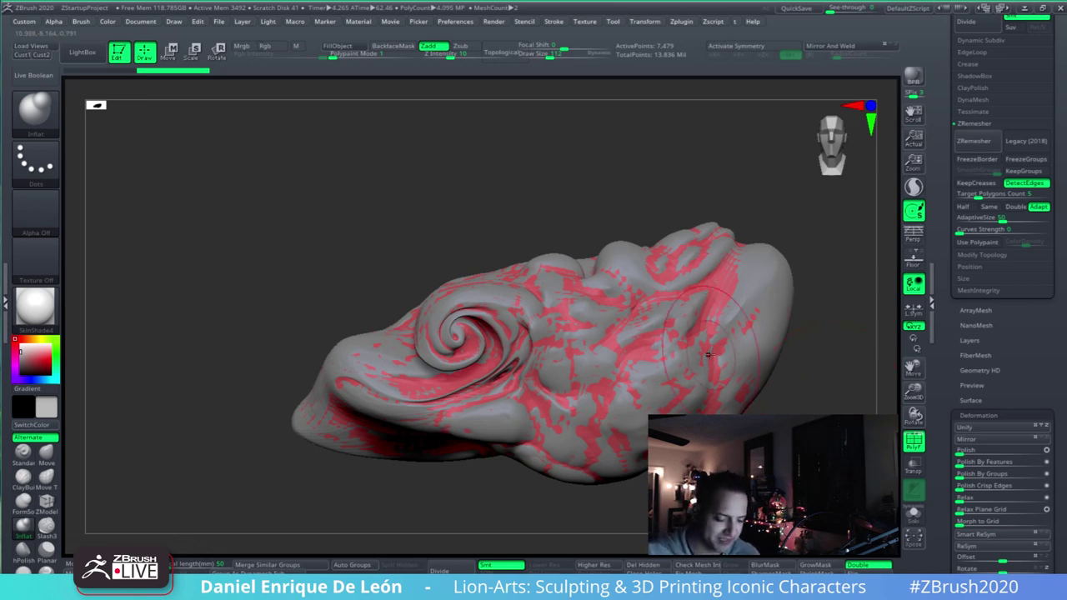
- Subdivide the remeshed swirl cloud duplicate twice to reach subdivision level 3
scroll(1061, 260, "up", 8)
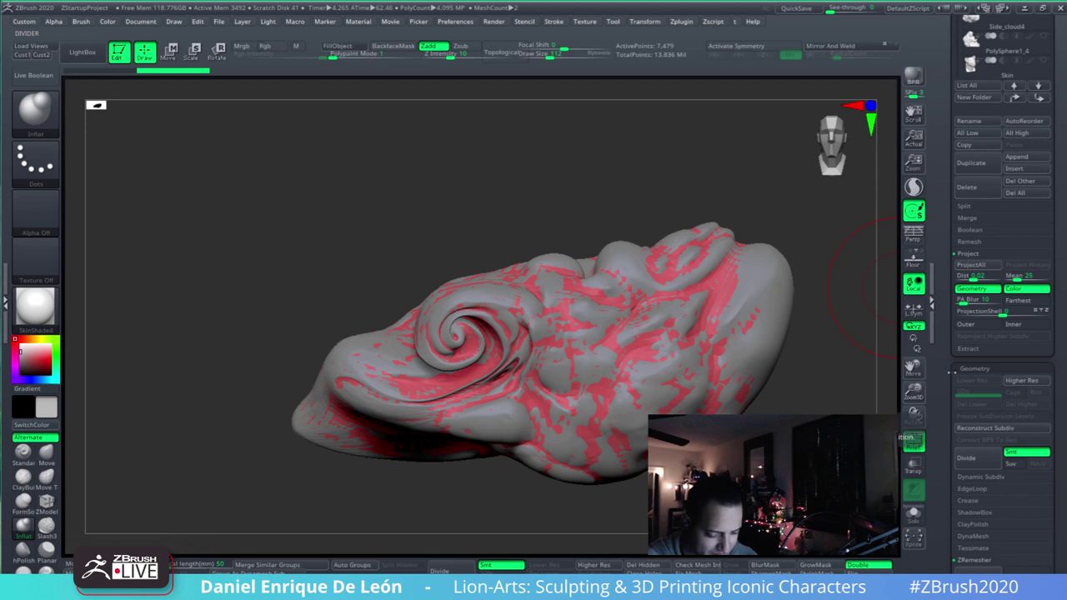
scroll(1057, 258, "up", 10)
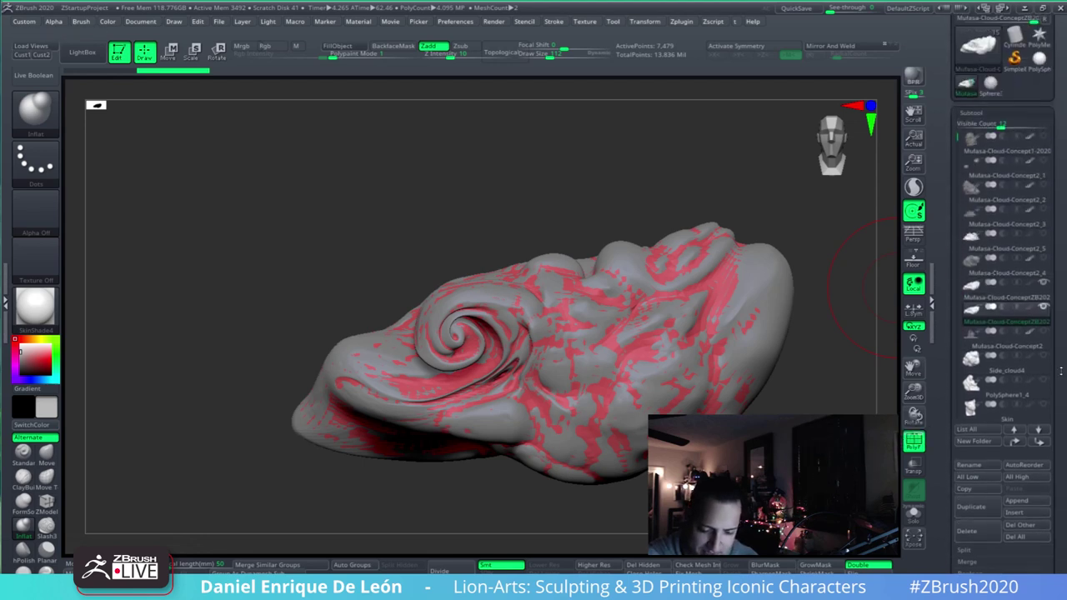
scroll(1060, 297, "down", 10)
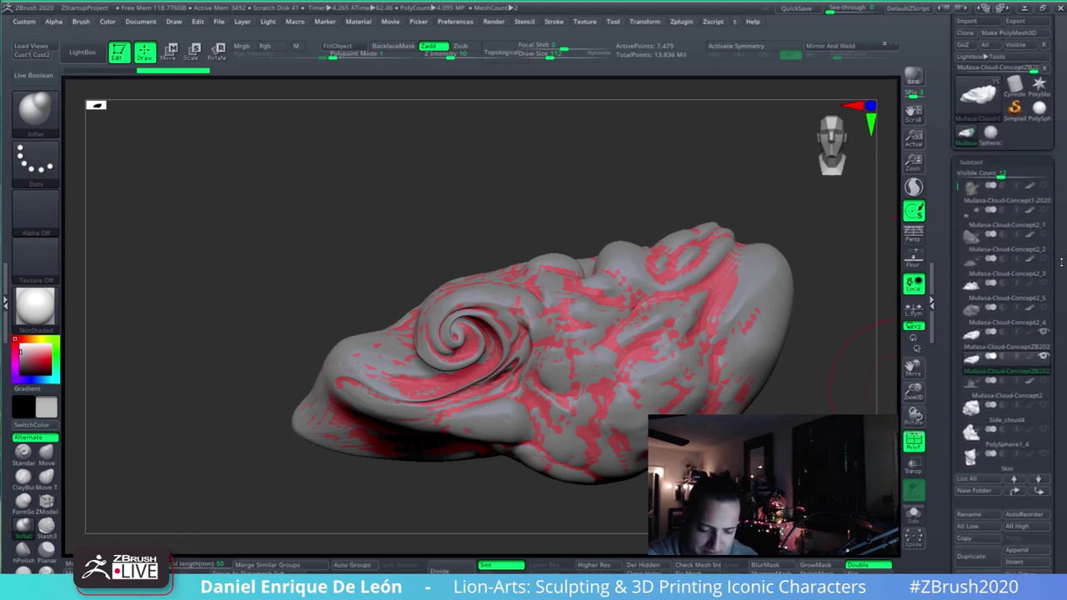
left_click_drag(770, 383, 750, 355)
left_click_drag(1061, 296, 1060, 291)
scroll(1061, 290, "down", 12)
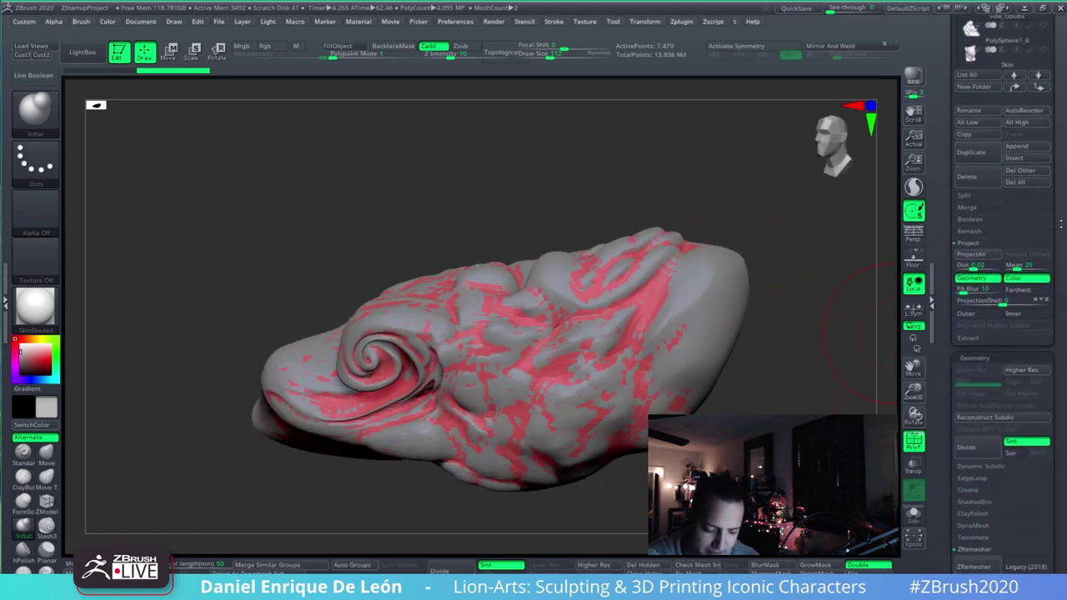
scroll(1055, 183, "down", 7)
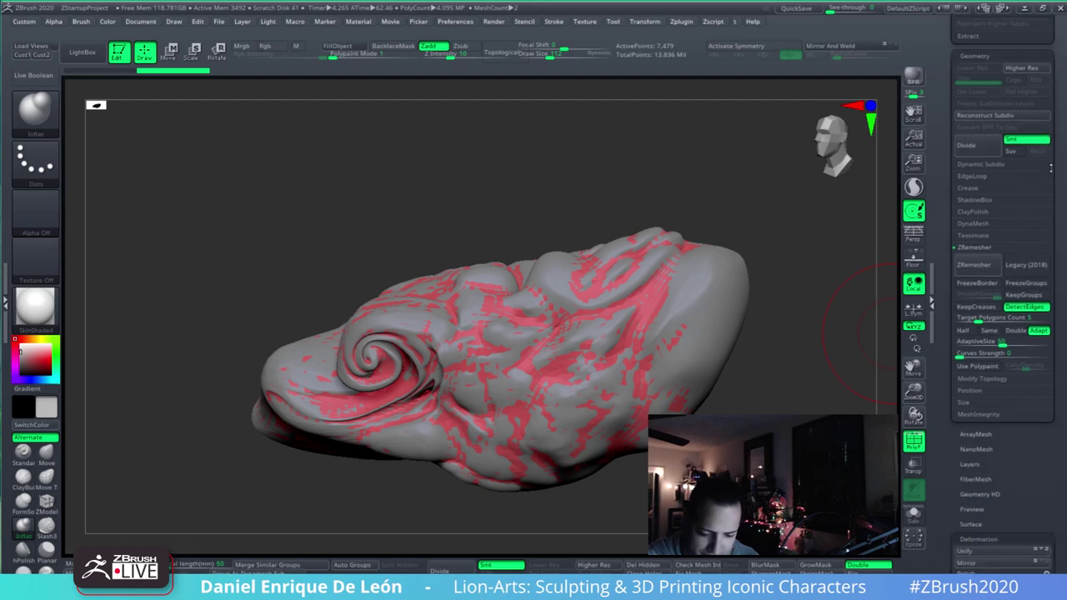
scroll(1061, 411, "down", 4)
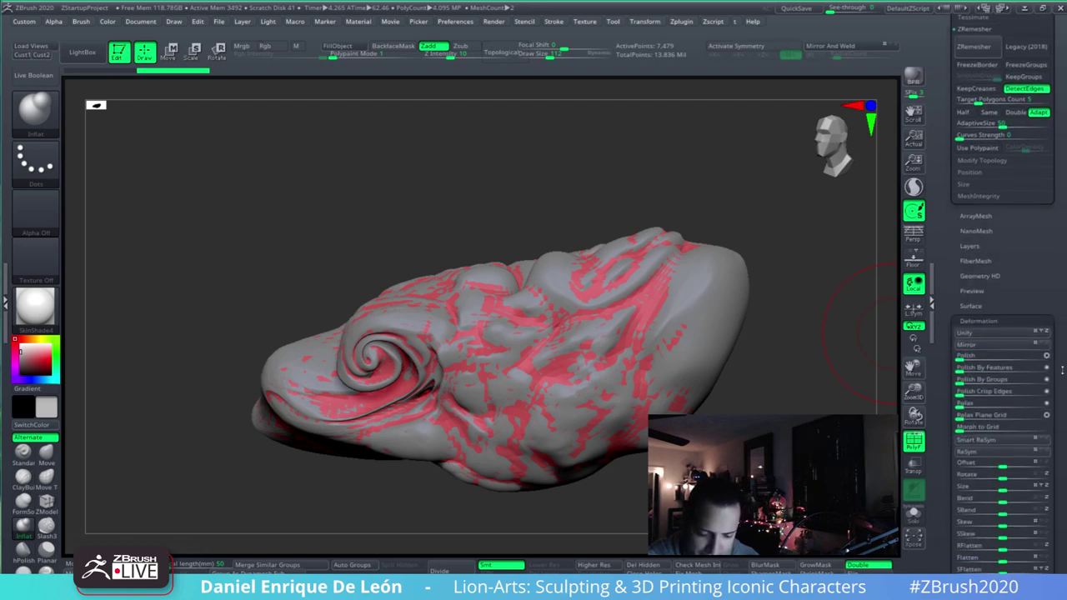
mouse_move(730, 447)
left_mouse_down()
mouse_move(715, 503)
mouse_move(705, 433)
mouse_move(716, 357)
mouse_move(824, 368)
left_mouse_up()
key("ctrl+d")
key("ctrl+d")
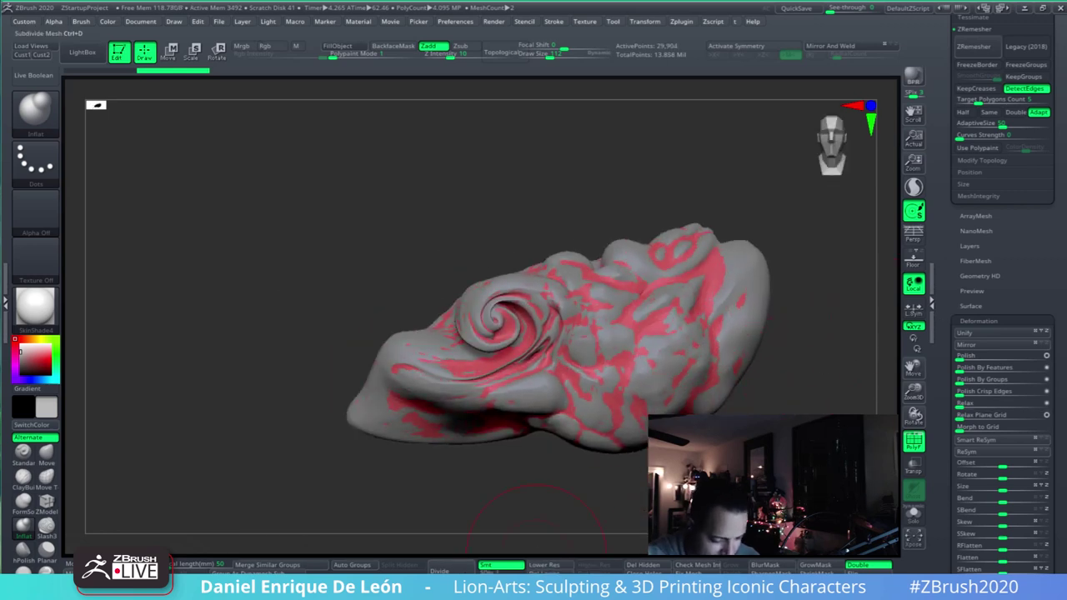
- Delete the original dense swirl cloud subtool, keeping only the remeshed and subdivided copy
right_click_drag(685, 352, 666, 378, "alt")
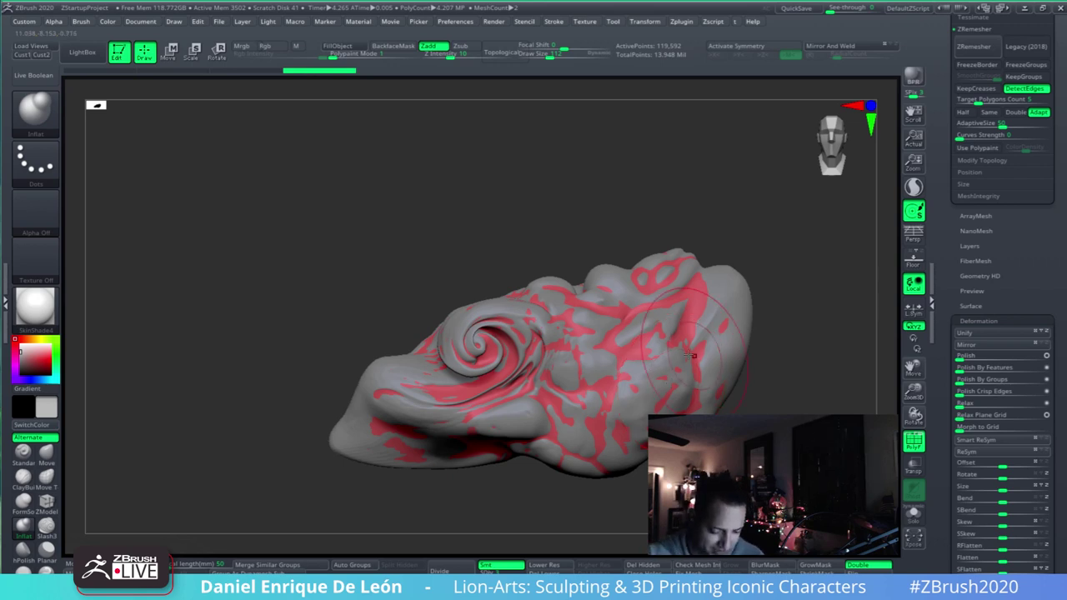
mouse_move(658, 350)
right_mouse_down()
mouse_move(666, 398)
mouse_move(696, 368)
mouse_move(694, 402)
right_mouse_up()
right_click_drag(630, 380, 622, 452)
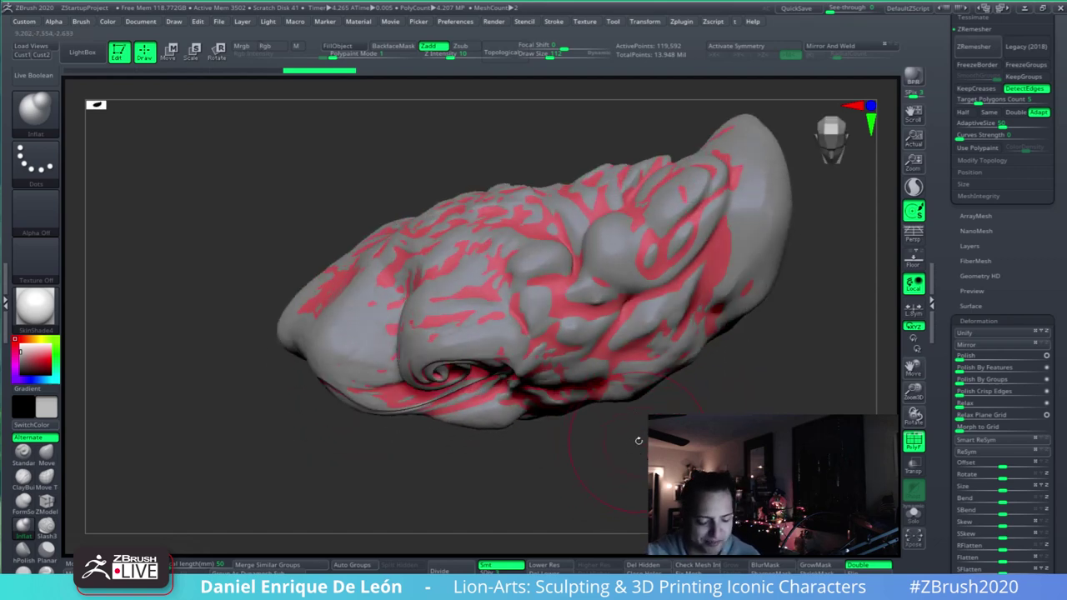
right_click_drag(644, 389, 605, 380)
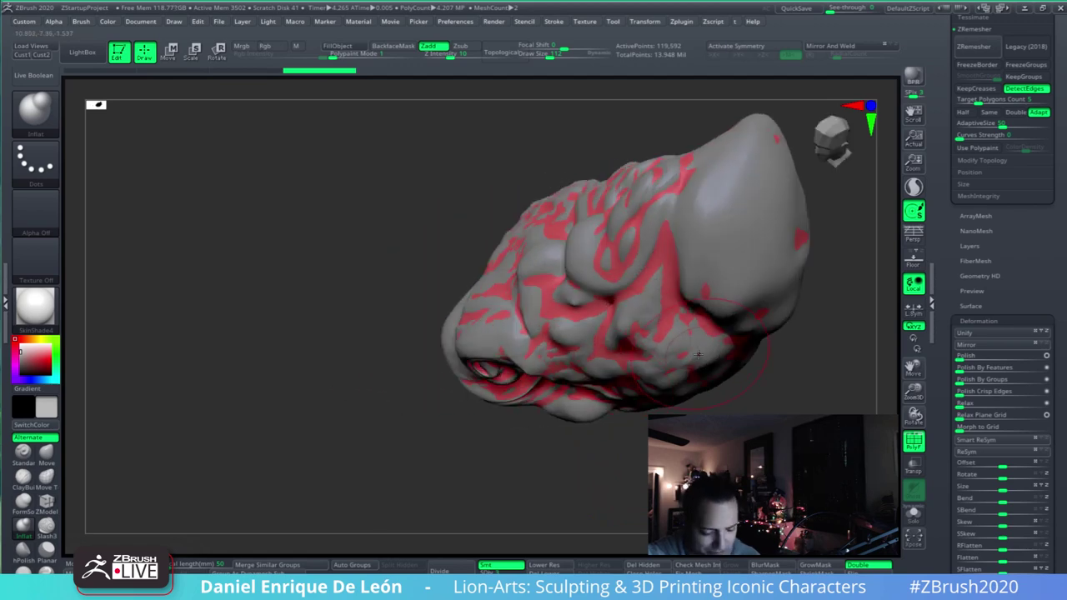
right_click_drag(698, 355, 707, 409)
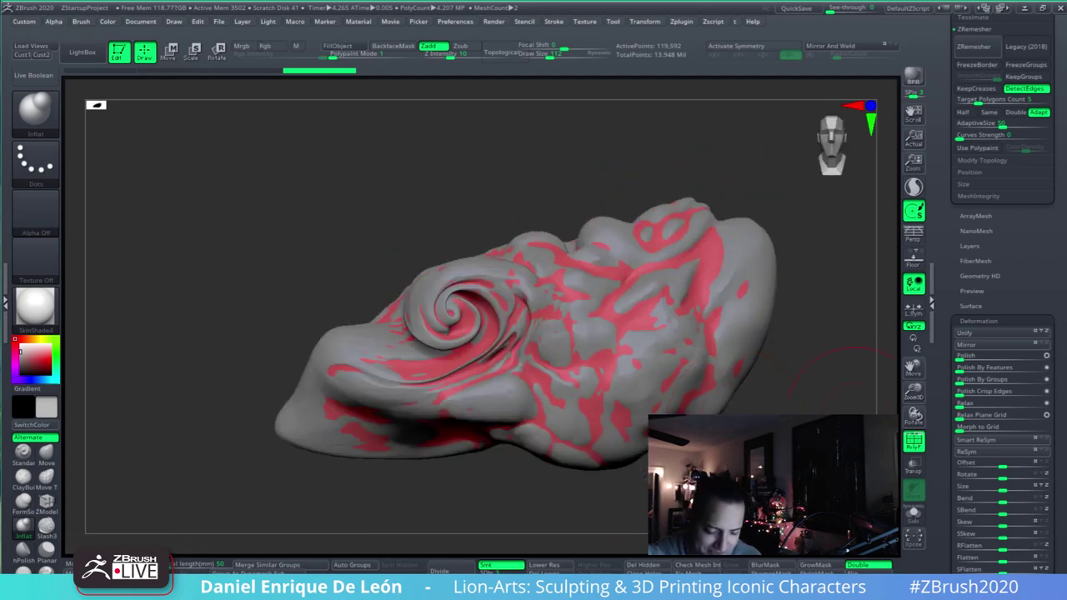
scroll(1063, 434, "up", 10)
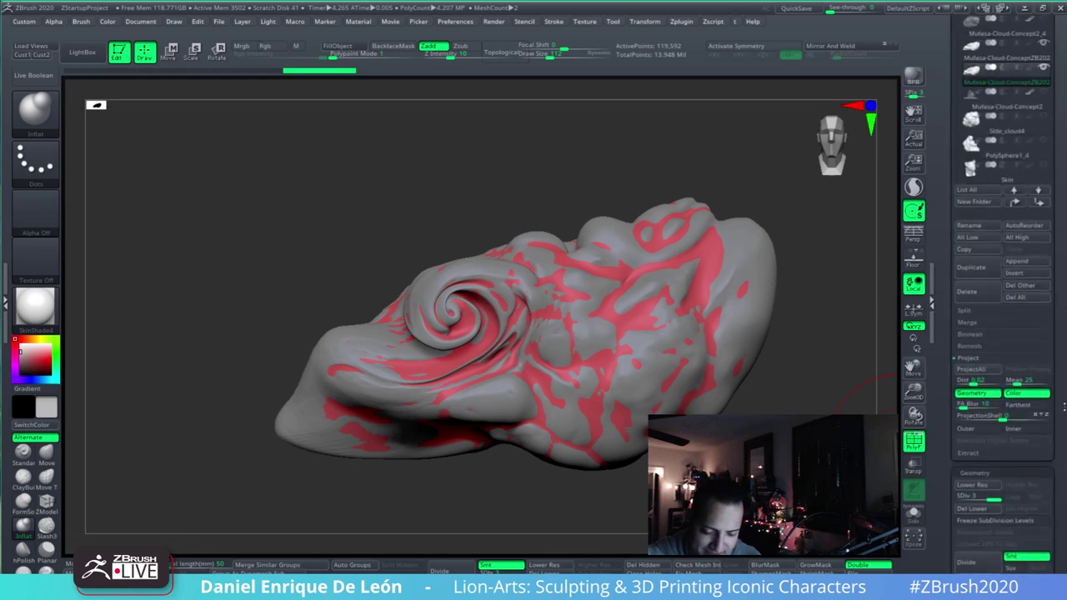
left_click(975, 319)
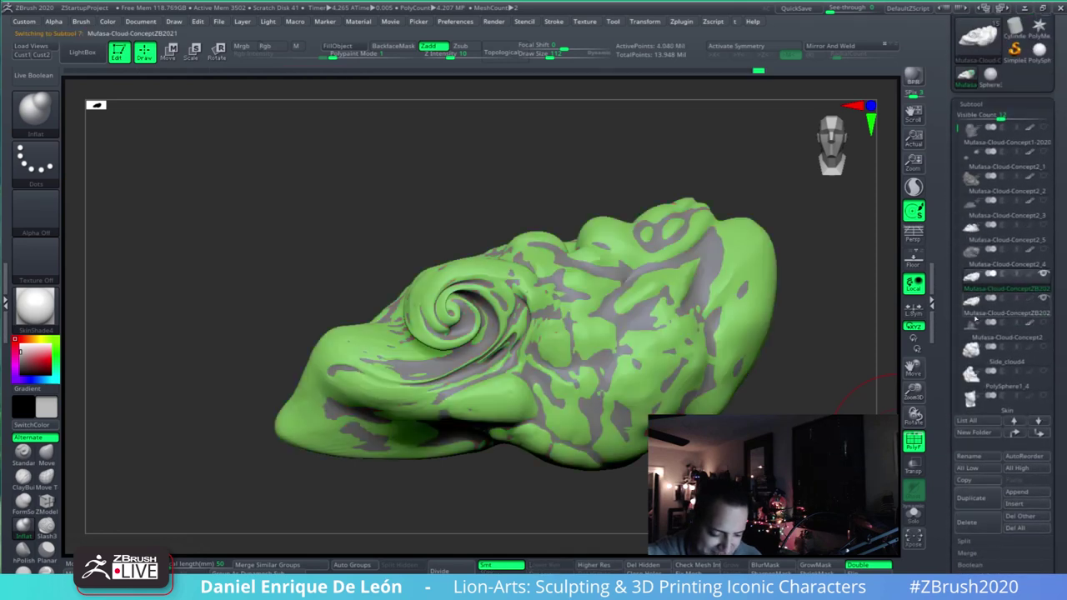
left_click(967, 522)
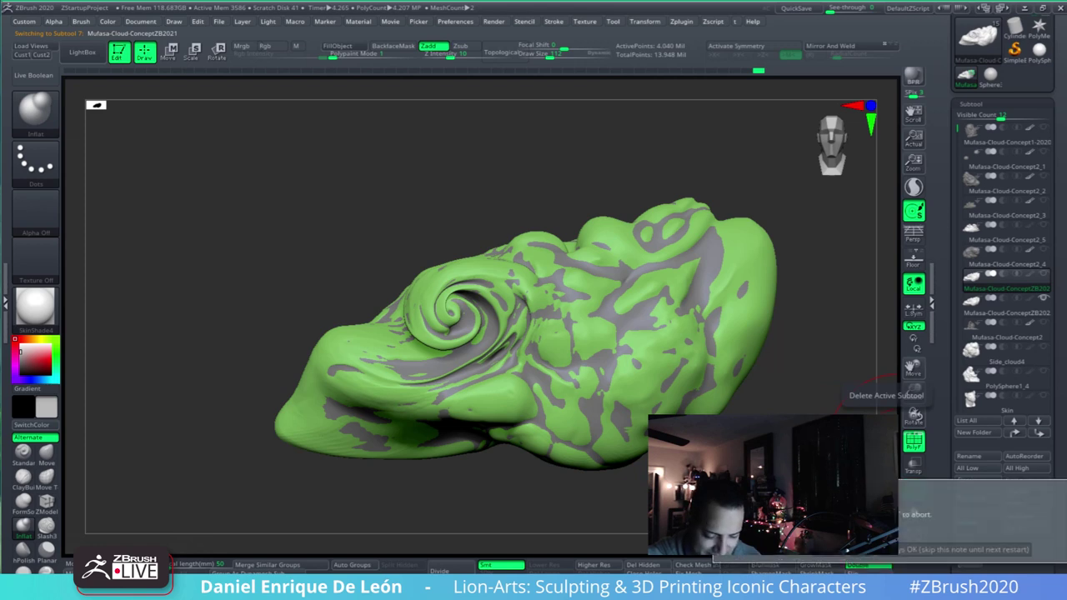
mouse_move(686, 364)
right_mouse_down()
mouse_move(677, 400)
mouse_move(674, 352)
right_mouse_up()
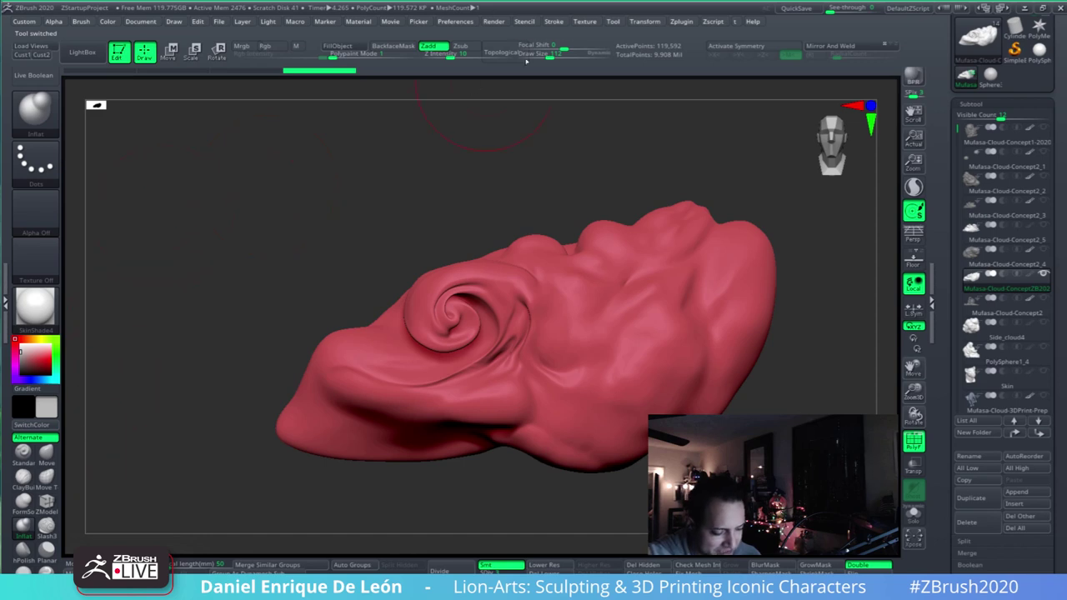
- Reduce the brush draw size to 77 and smooth the underside of the remeshed swirl cloud below the curl
right_click_drag(513, 133, 520, 159)
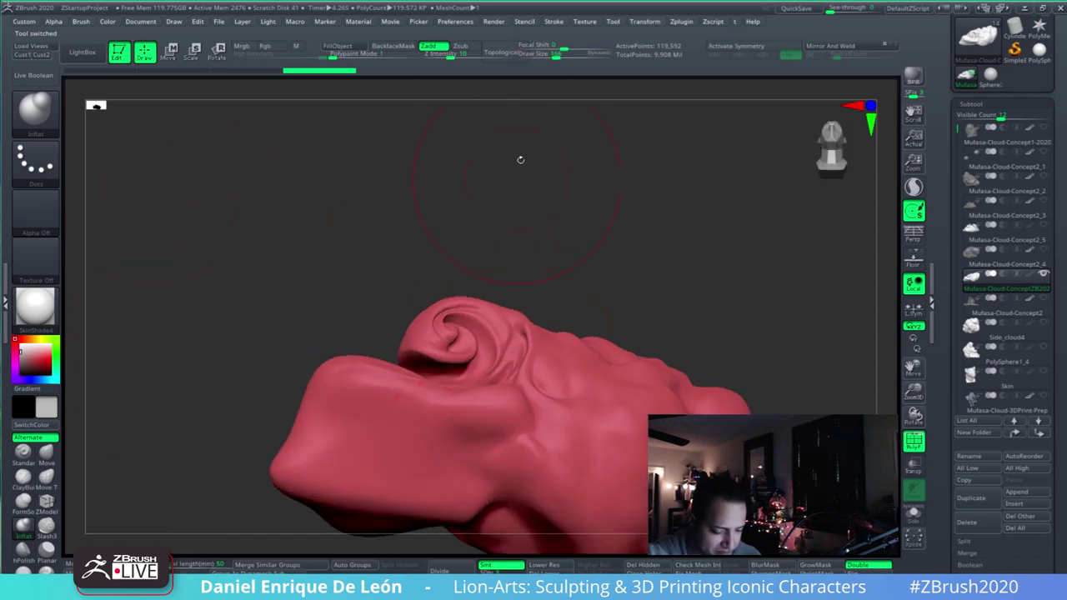
left_click(545, 55)
mouse_move(476, 436)
left_mouse_down()
mouse_move(488, 485)
mouse_move(498, 451)
left_mouse_up()
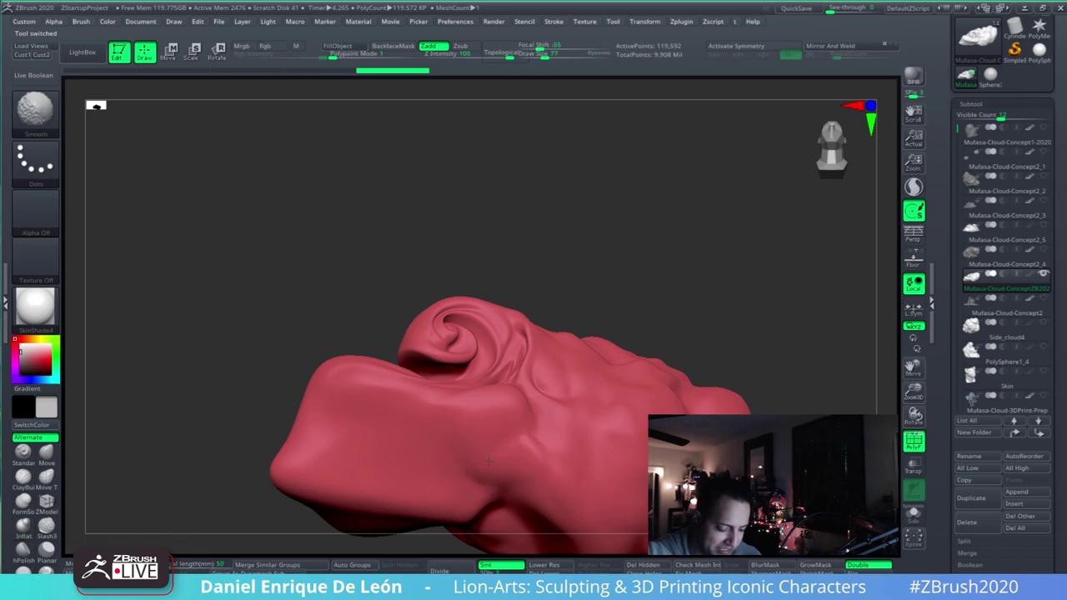
right_click_drag(489, 460, 529, 550)
right_click_drag(632, 415, 608, 442)
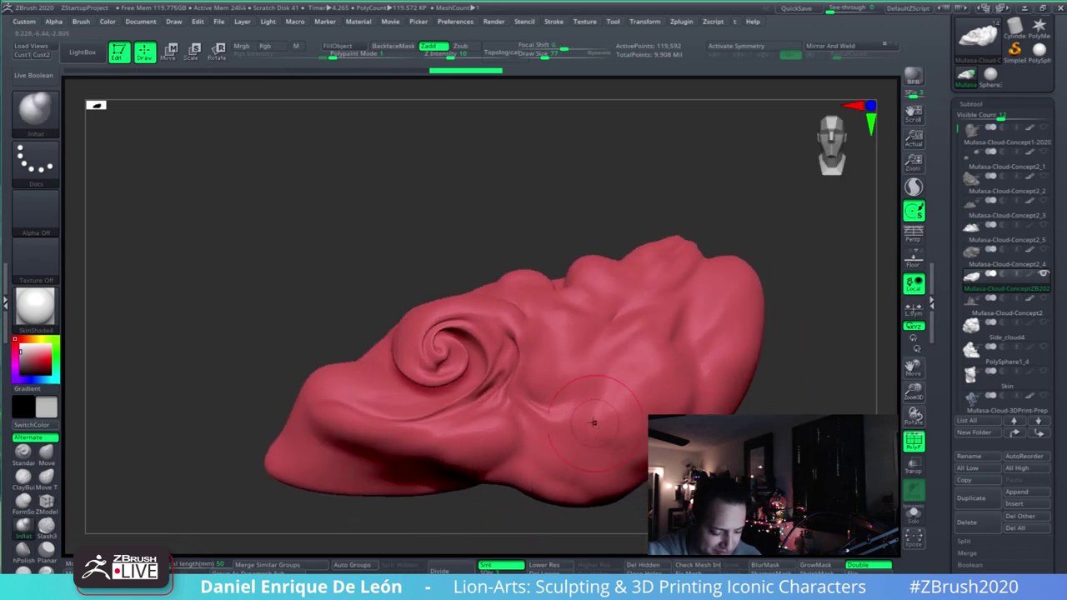
- Adjust the folds beneath the swirl with the Move Topological brush at draw size 127, and smooth the surface beside them
left_click(48, 476)
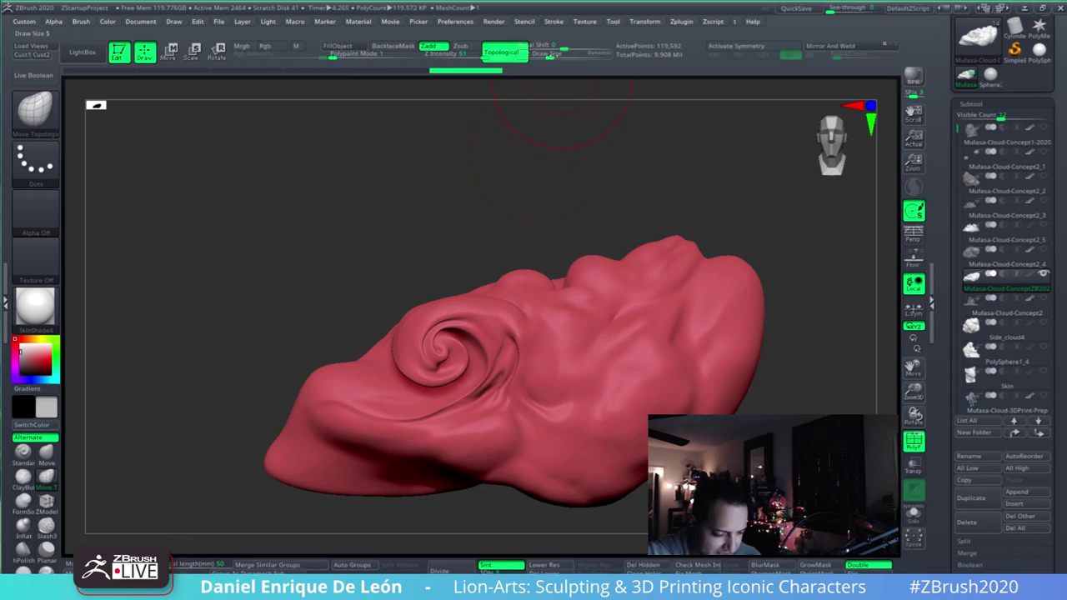
left_click_drag(549, 56, 551, 56)
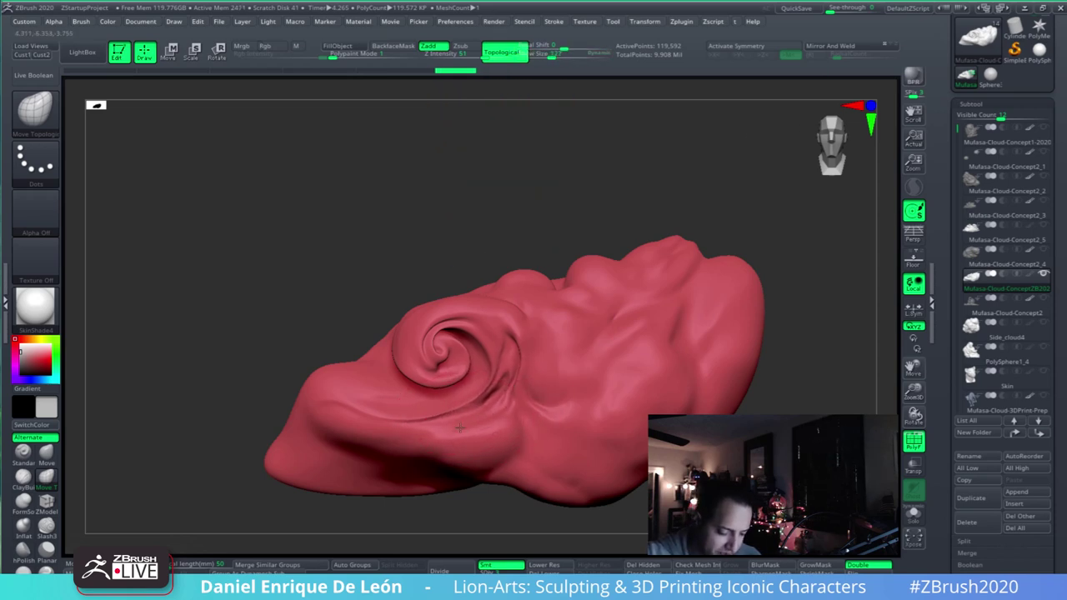
left_click_drag(459, 427, 458, 420)
mouse_move(515, 376)
left_mouse_down()
mouse_move(531, 372)
mouse_move(548, 389)
left_mouse_up()
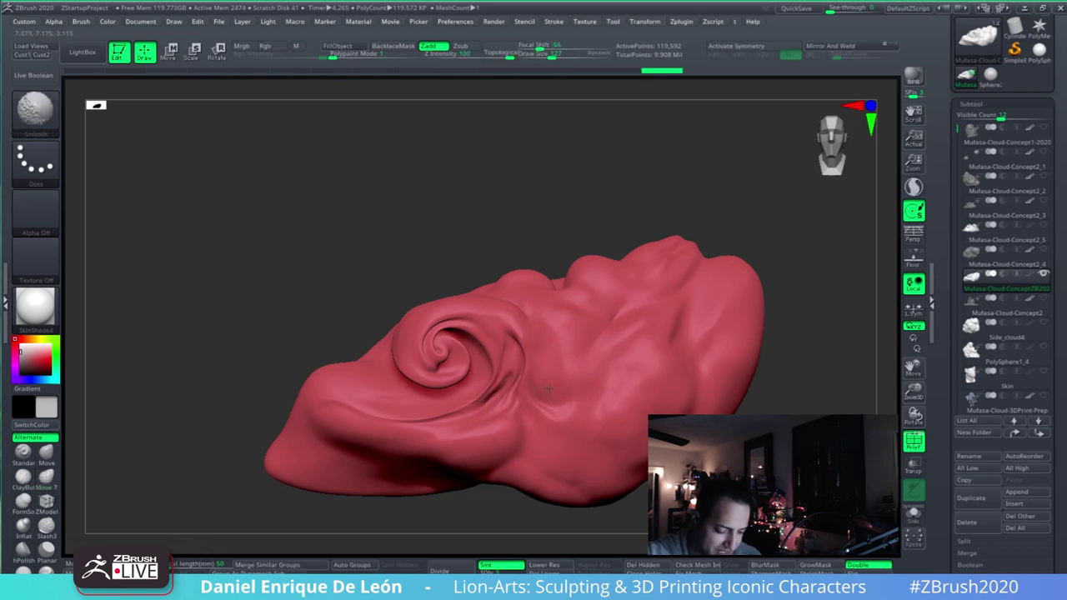
- Smooth the folds on the cloud's upper surface and refine the bulges beside the swirl
right_click_drag(598, 353, 592, 425)
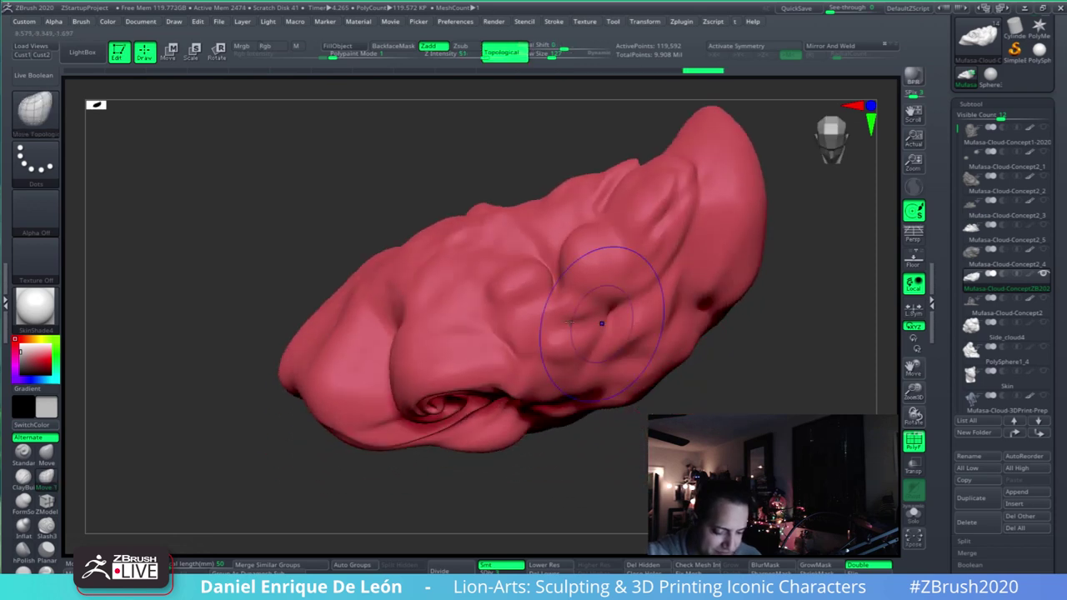
left_click_drag(568, 322, 592, 325, "shift")
right_click_drag(595, 350, 604, 267)
mouse_move(701, 405)
right_mouse_down()
mouse_move(680, 351)
mouse_move(641, 366)
mouse_move(621, 393)
mouse_move(696, 375)
mouse_move(578, 412)
mouse_move(628, 315)
right_mouse_up()
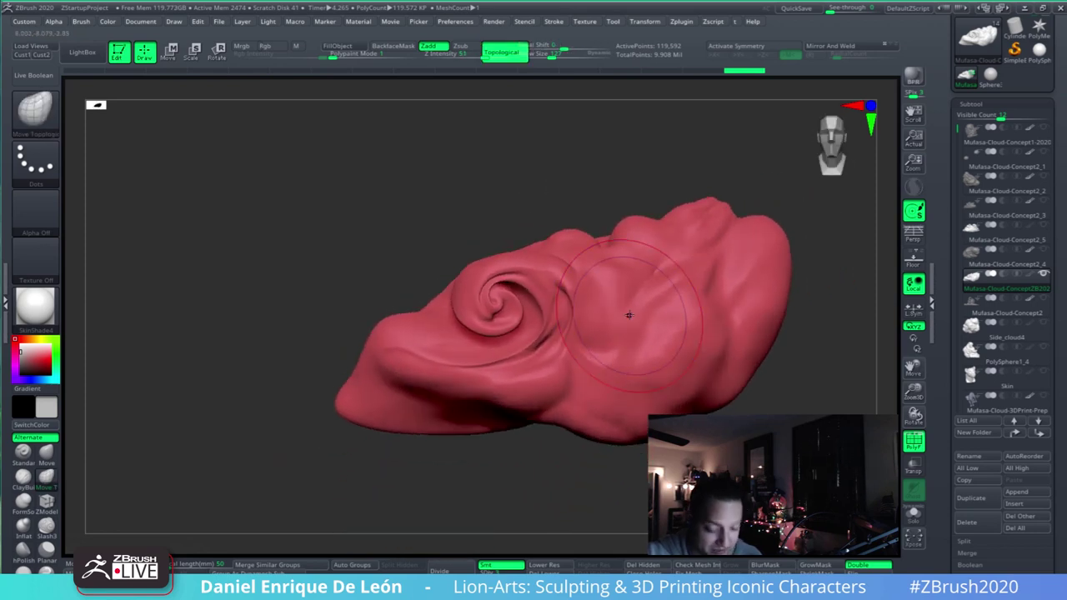
mouse_move(725, 404)
right_mouse_down()
mouse_move(604, 300)
mouse_move(667, 240)
mouse_move(667, 222)
right_mouse_up()
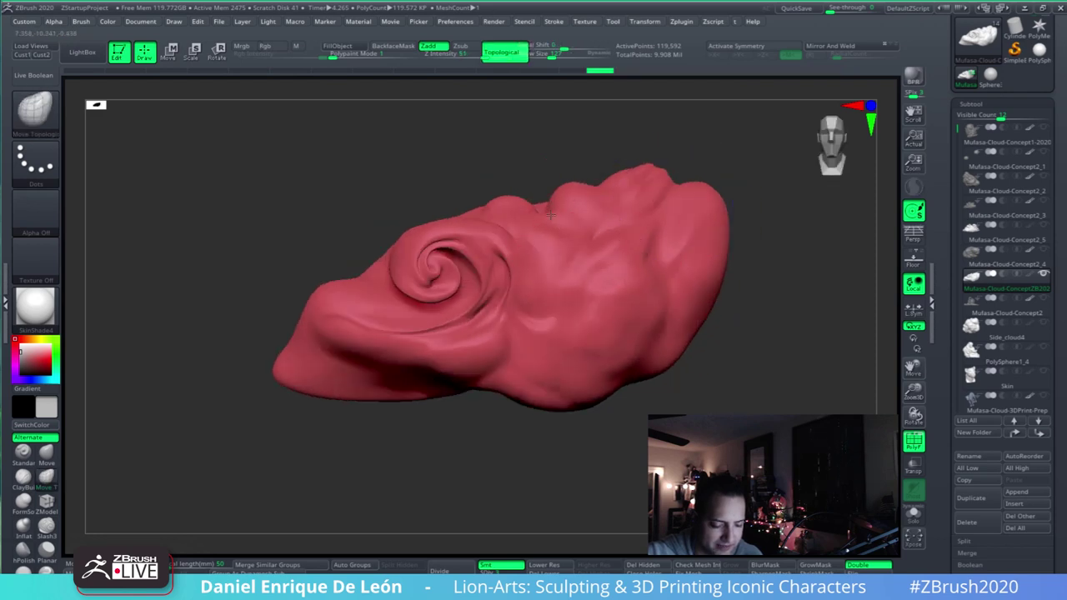
mouse_move(569, 212)
right_mouse_down()
mouse_move(555, 248)
mouse_move(629, 203)
right_mouse_up()
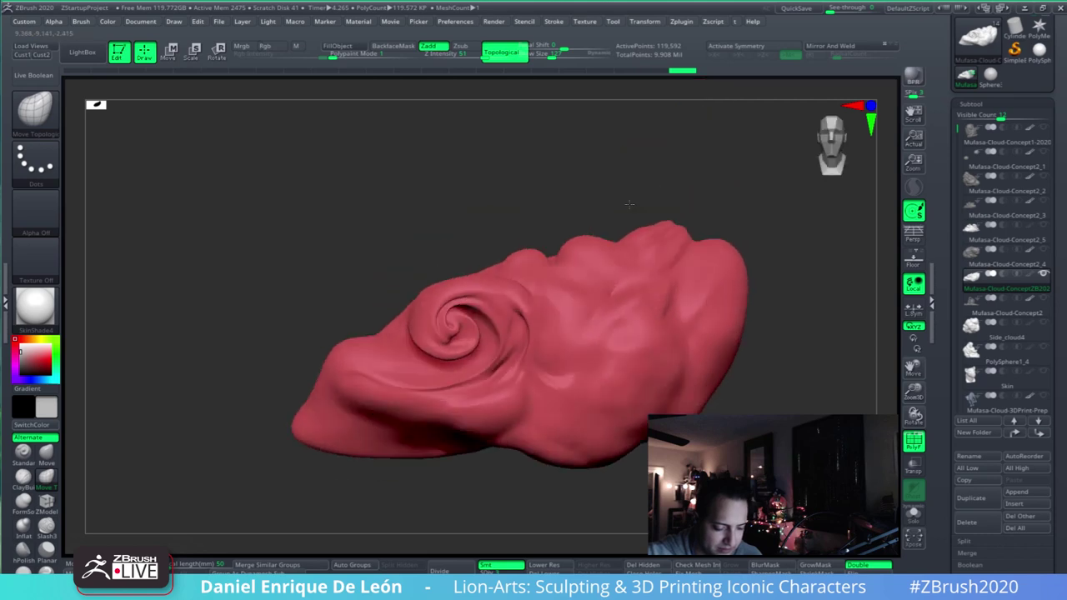
- Reshape the lower edge of the swirl's curl with Move Topological and smooth the crease where it meets the cloud's base
mouse_move(723, 304)
right_mouse_down()
mouse_move(666, 316)
mouse_move(630, 342)
mouse_move(643, 308)
mouse_move(683, 283)
right_mouse_up()
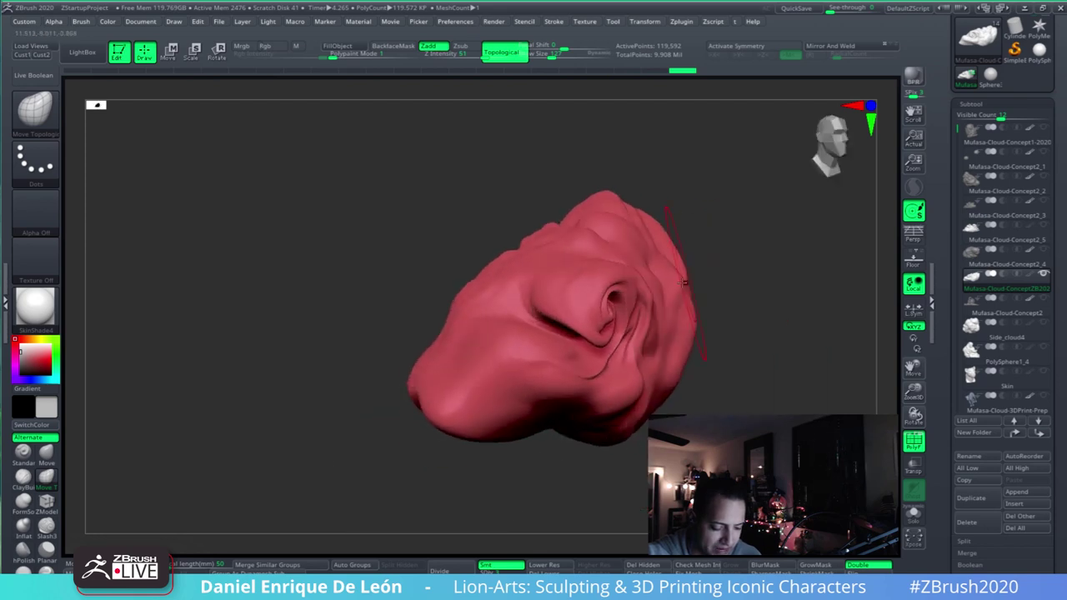
mouse_move(622, 313)
right_mouse_down()
mouse_move(672, 305)
mouse_move(667, 350)
mouse_move(583, 309)
mouse_move(597, 342)
mouse_move(587, 314)
right_mouse_up()
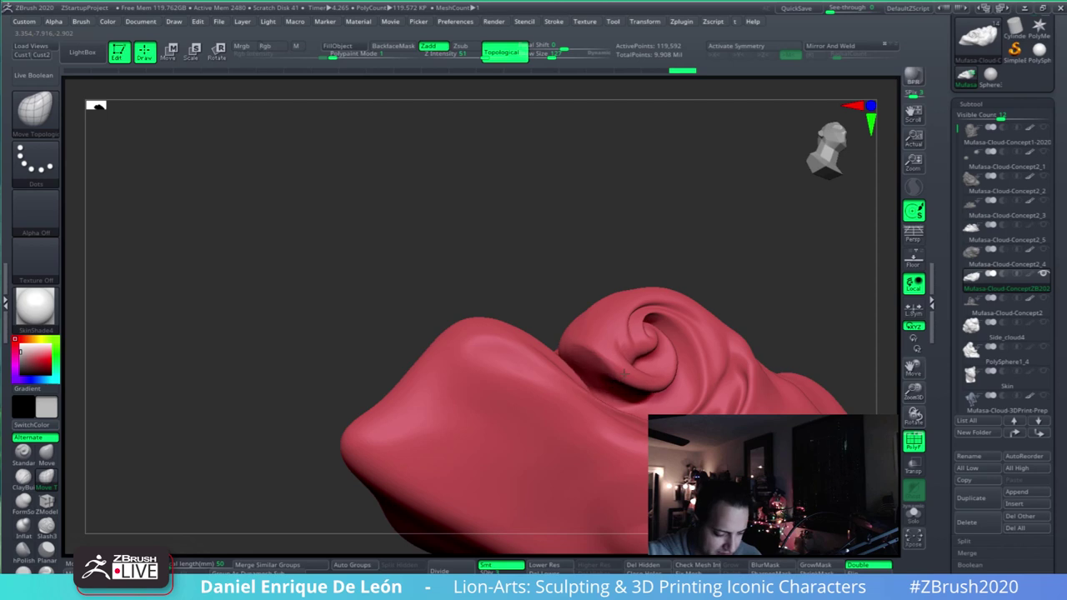
right_click_drag(619, 386, 604, 391)
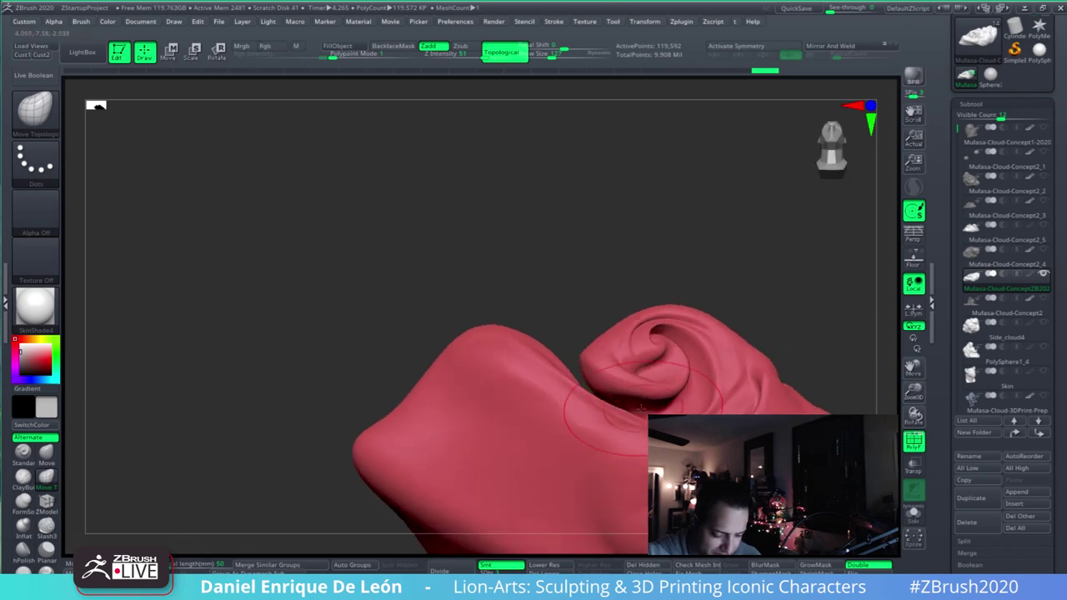
left_click_drag(625, 398, 649, 382)
right_click_drag(648, 382, 638, 409)
right_click_drag(667, 367, 635, 417)
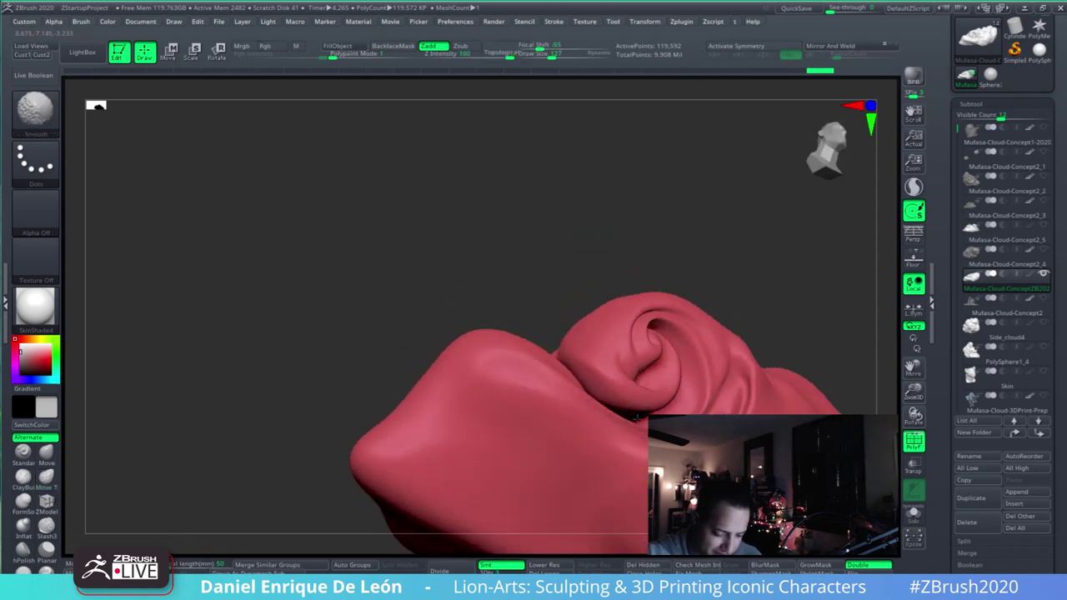
right_click_drag(577, 348, 625, 384)
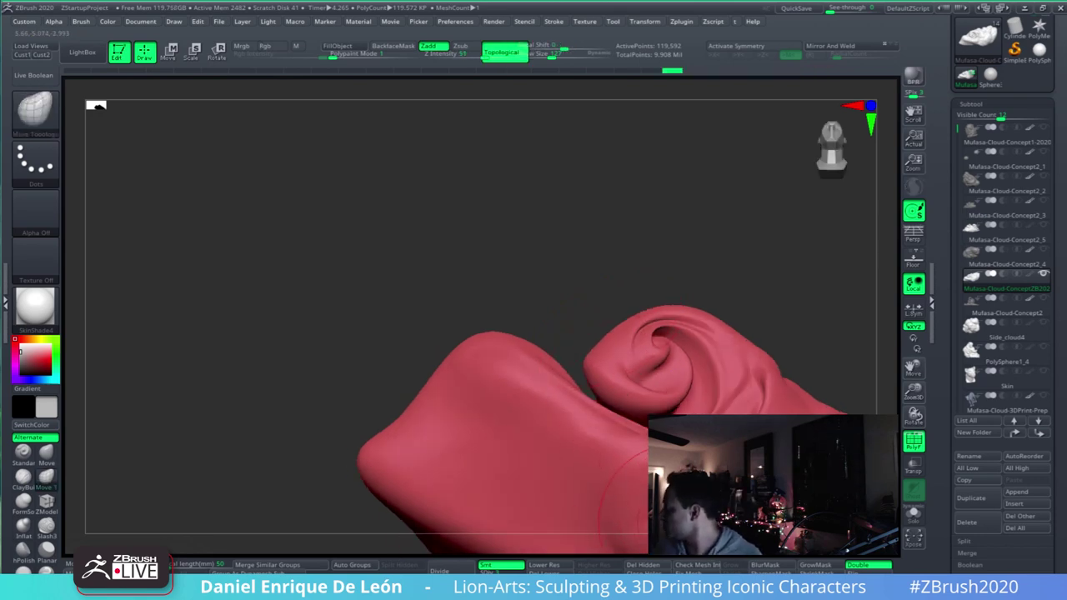
right_click_drag(691, 302, 674, 375)
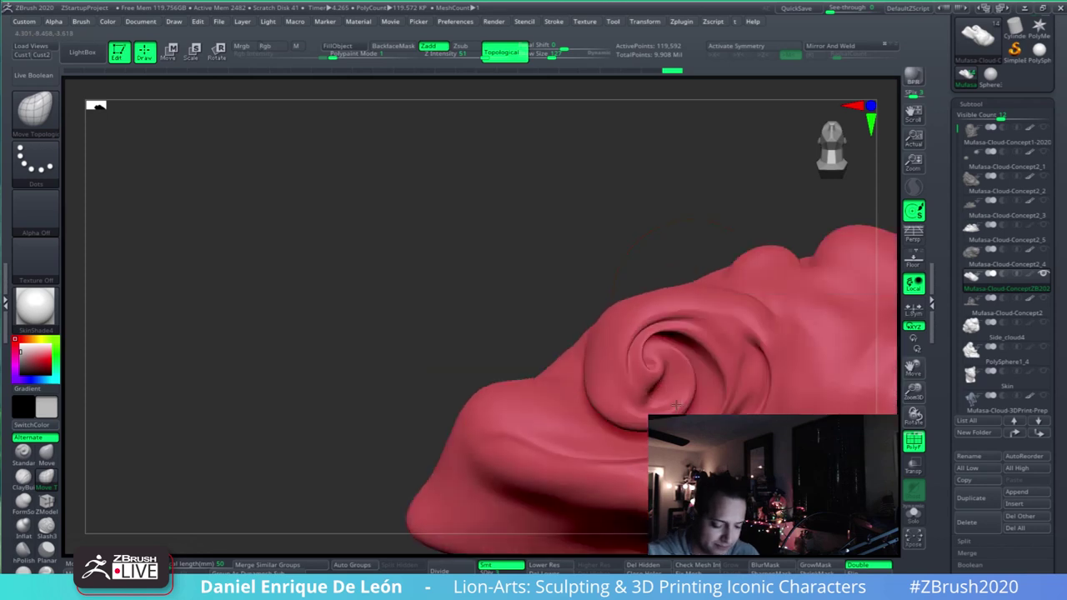
- Smooth the swirl's curl and nudge its outer edge with the Move Topological brush at draw size 122
left_click_drag(667, 379, 624, 422, "shift")
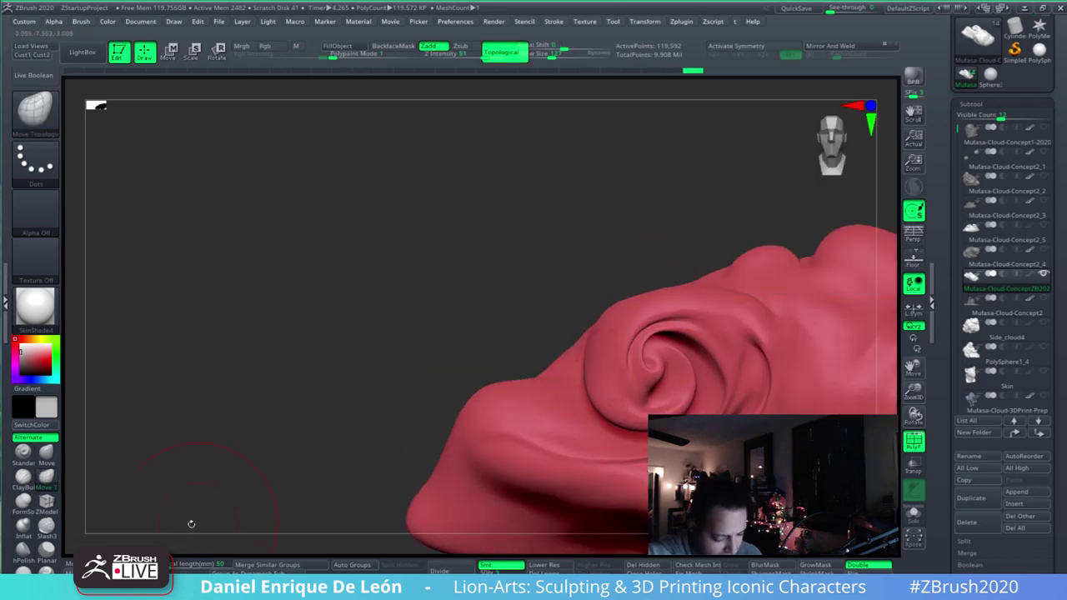
left_click(48, 525)
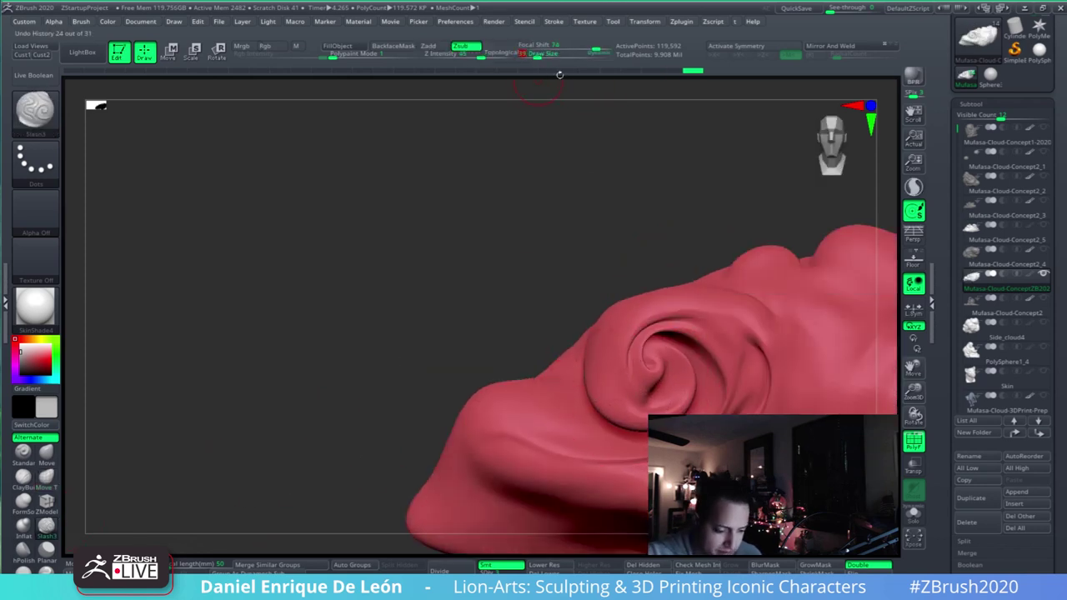
mouse_move(643, 295)
right_mouse_down()
mouse_move(636, 332)
mouse_move(606, 274)
right_mouse_up()
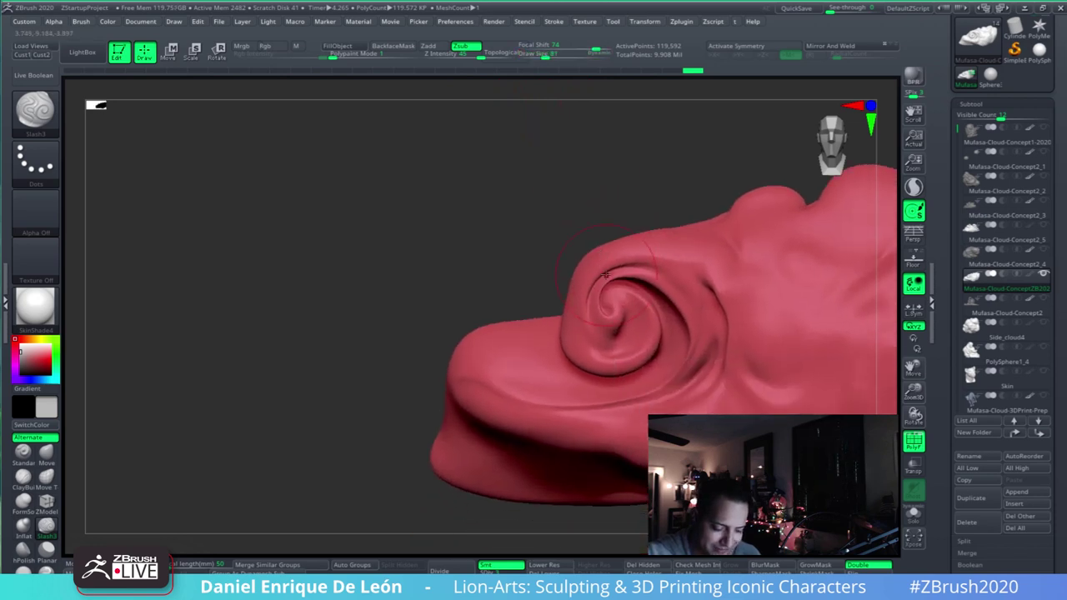
left_click(47, 475)
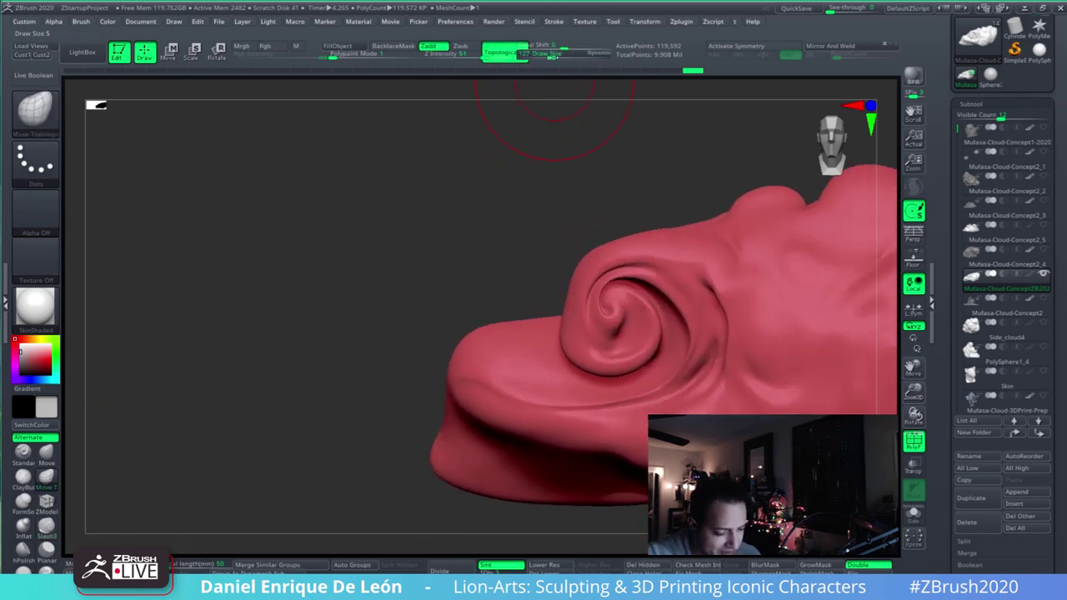
right_click_drag(517, 356, 549, 318)
left_click_drag(574, 300, 563, 304)
right_click_drag(565, 303, 596, 307)
left_click_drag(597, 307, 583, 306, "shift")
mouse_move(580, 313)
right_mouse_down()
mouse_move(596, 305)
mouse_move(587, 302)
right_mouse_up()
- Reshape the broad surface of the cloud beside the swirl with the Move Topological brush
right_click_drag(674, 288, 534, 324, "alt")
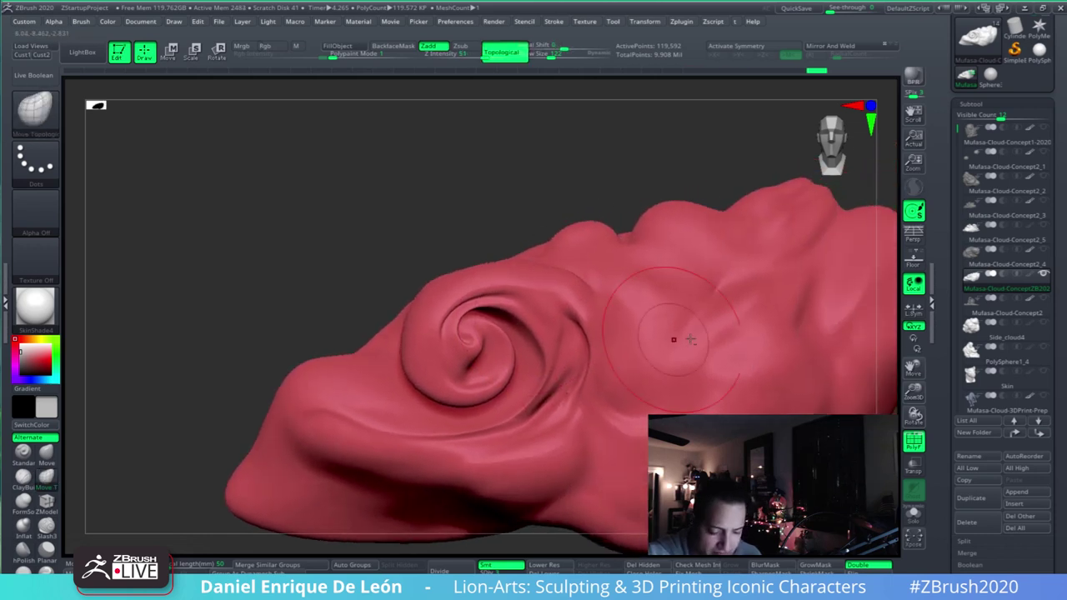
left_click_drag(764, 348, 718, 392)
right_click_drag(719, 392, 703, 360, "ctrl")
right_click_drag(802, 380, 681, 383, "alt")
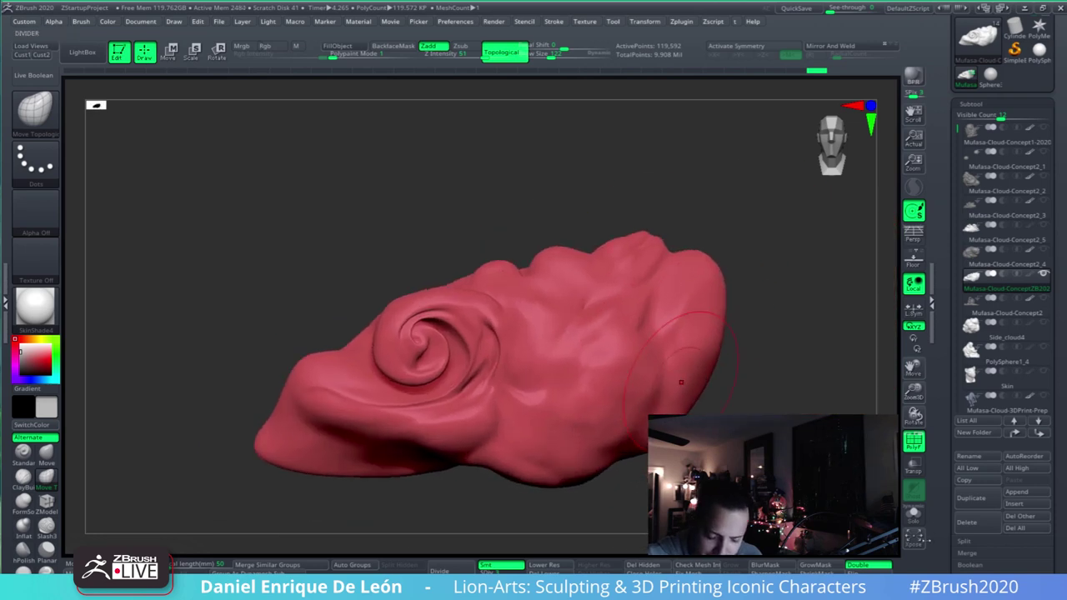
- Show the hidden lion and surrounding cloud subtools, including Mufasa-Cloud-Concept2, Side_cloud4 and PolySphere1_4, around the swirl cloud
left_click(1043, 248)
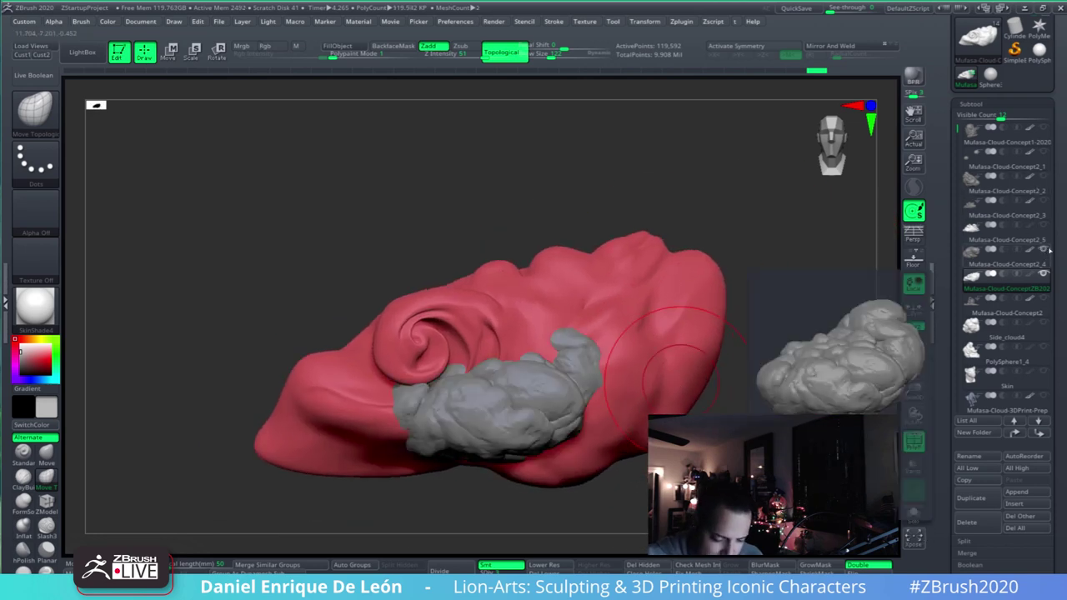
left_click(1043, 225)
left_click(1043, 201)
left_click(1043, 175)
left_click(1044, 152)
left_click(1043, 128)
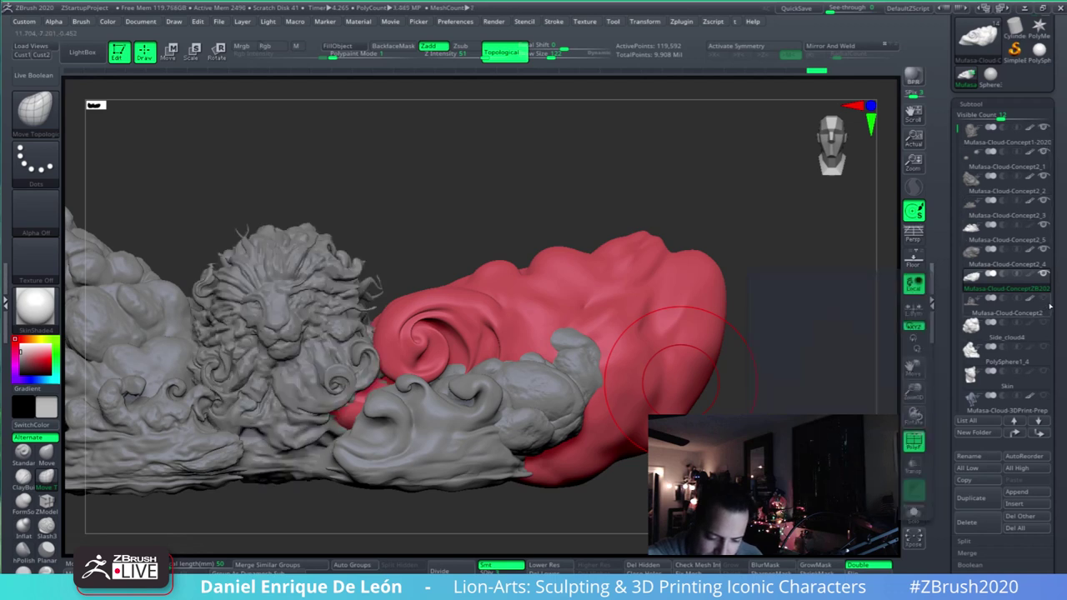
left_click(1046, 310)
mouse_move(1044, 324)
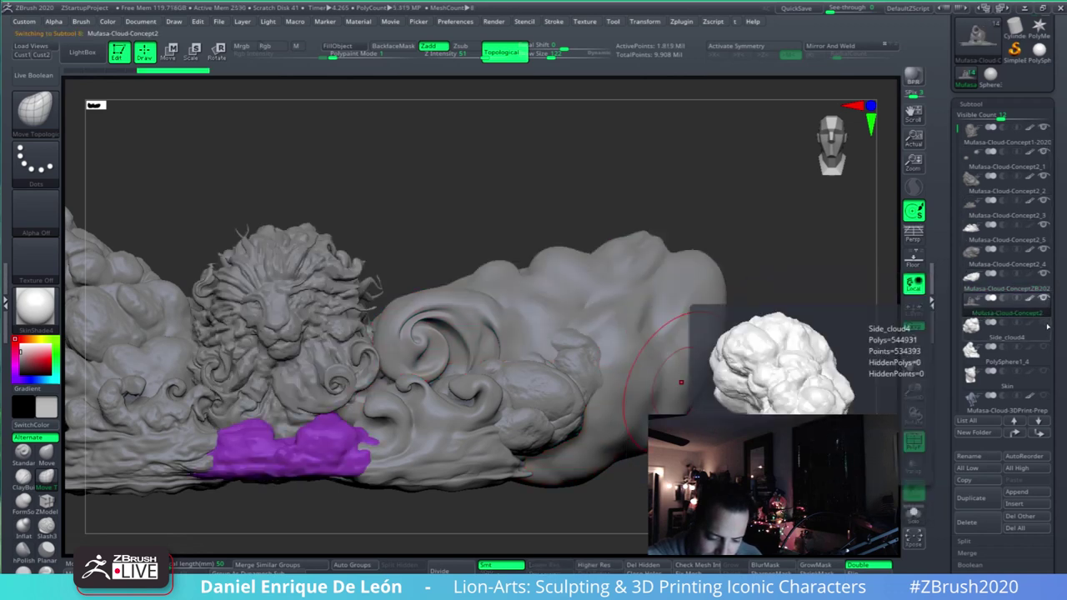
left_click(1044, 357)
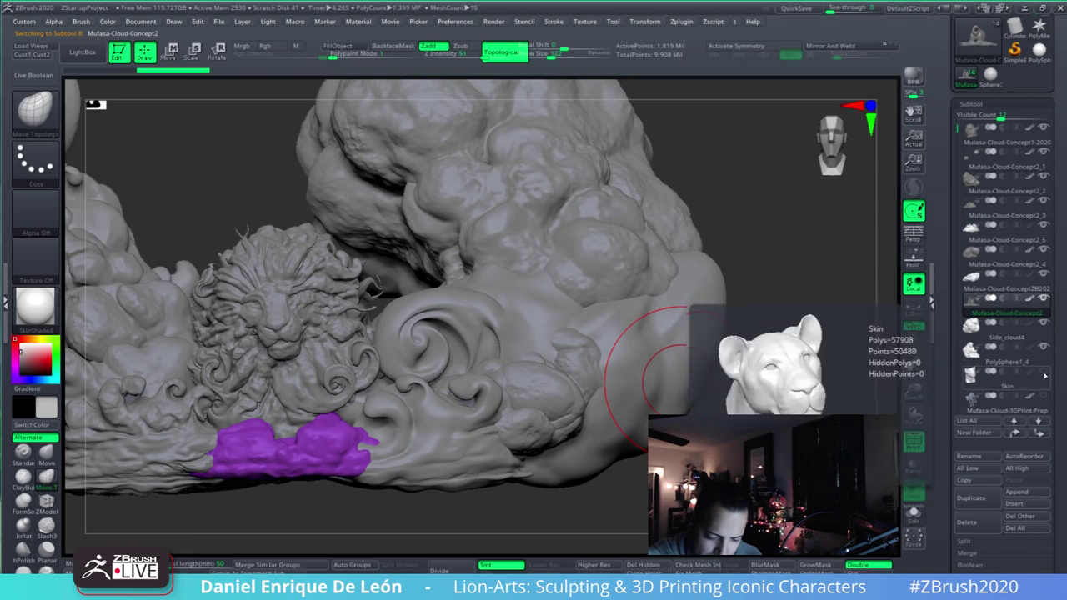
- Check the swirl cloud against the full sculpture and make it the active subtool again
right_click_drag(662, 376, 660, 368, "ctrl")
mouse_move(660, 380)
right_mouse_down("alt")
mouse_move(701, 387)
mouse_move(706, 410)
mouse_move(693, 410)
mouse_move(718, 377)
mouse_move(659, 313)
mouse_move(542, 359)
mouse_move(656, 370)
mouse_move(669, 430)
mouse_move(712, 332)
right_mouse_up("alt")
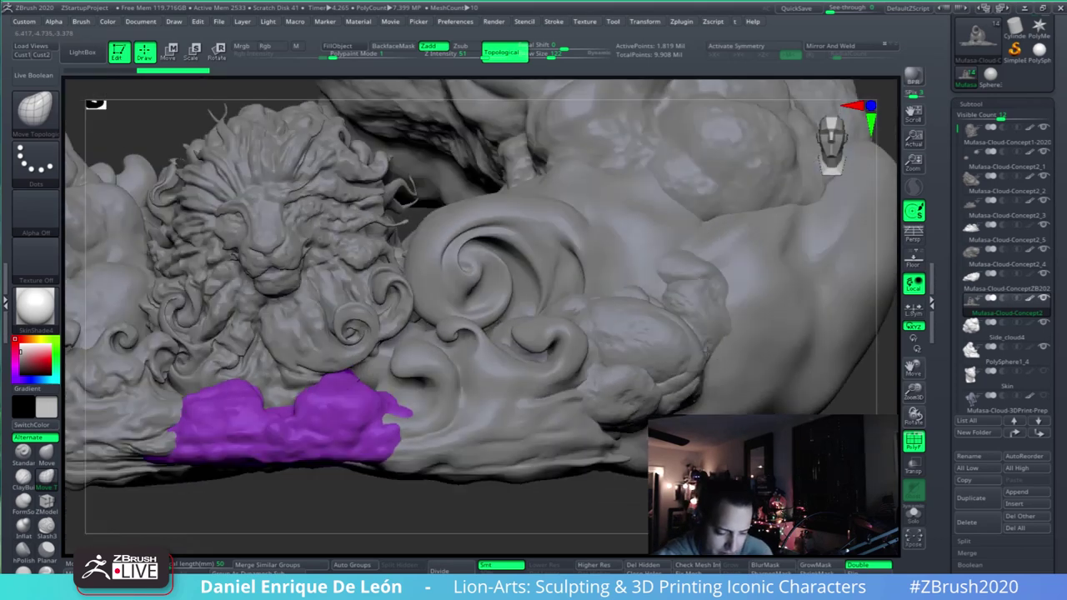
right_click_drag(796, 302, 745, 360)
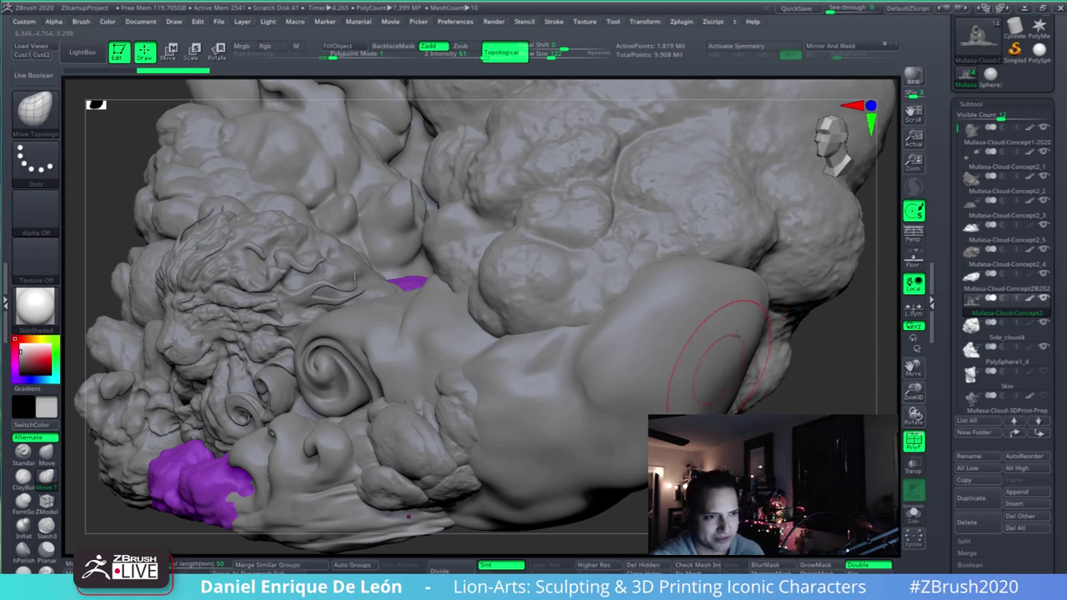
right_click_drag(712, 403, 730, 282, "alt")
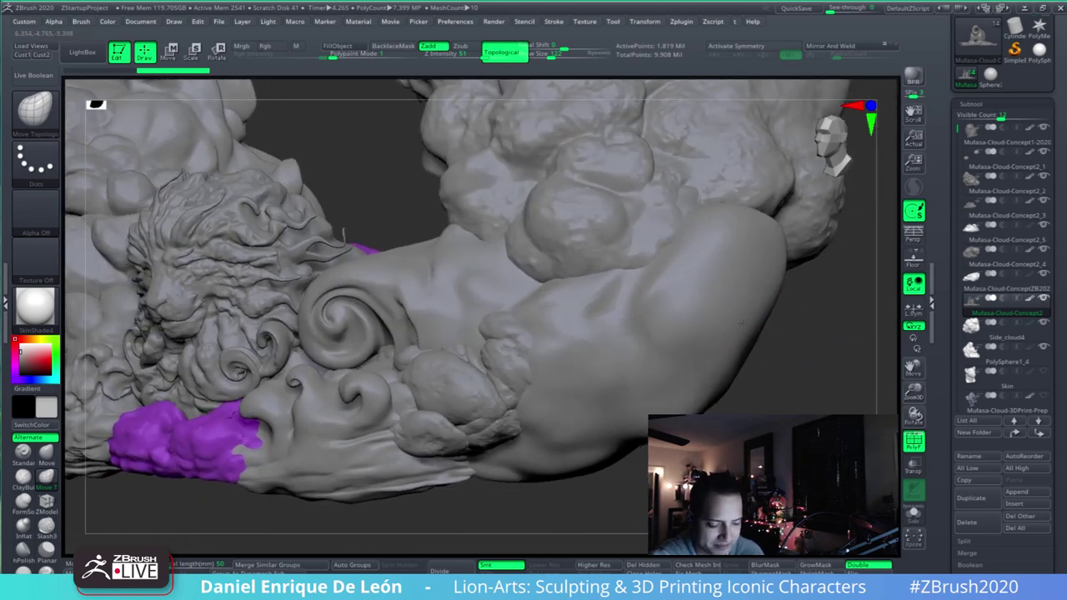
left_click(730, 348, "alt")
right_click_drag(723, 331, 740, 315)
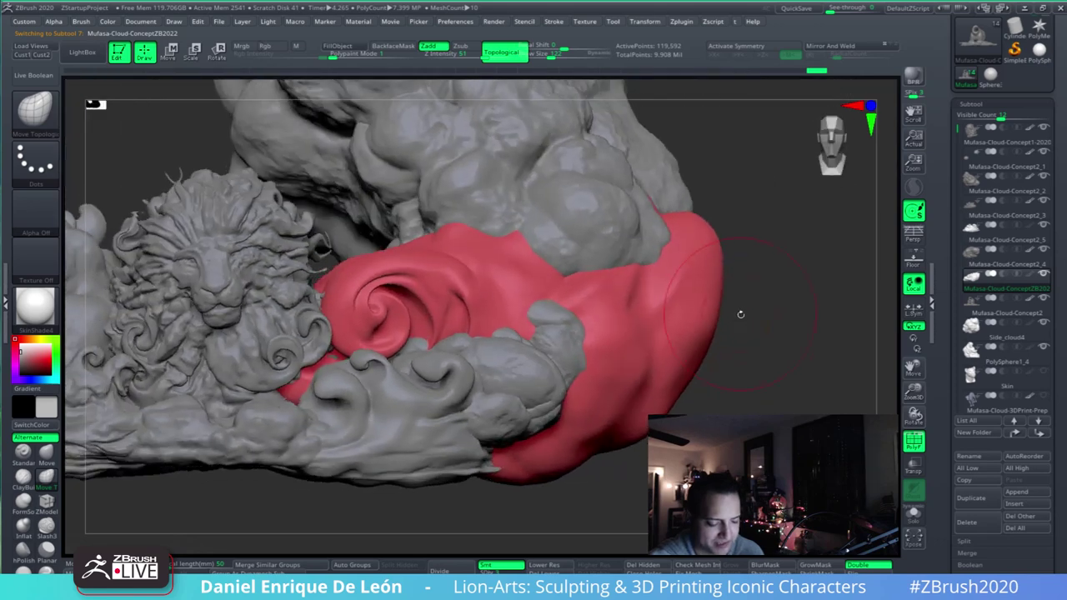
right_click_drag(675, 300, 662, 312)
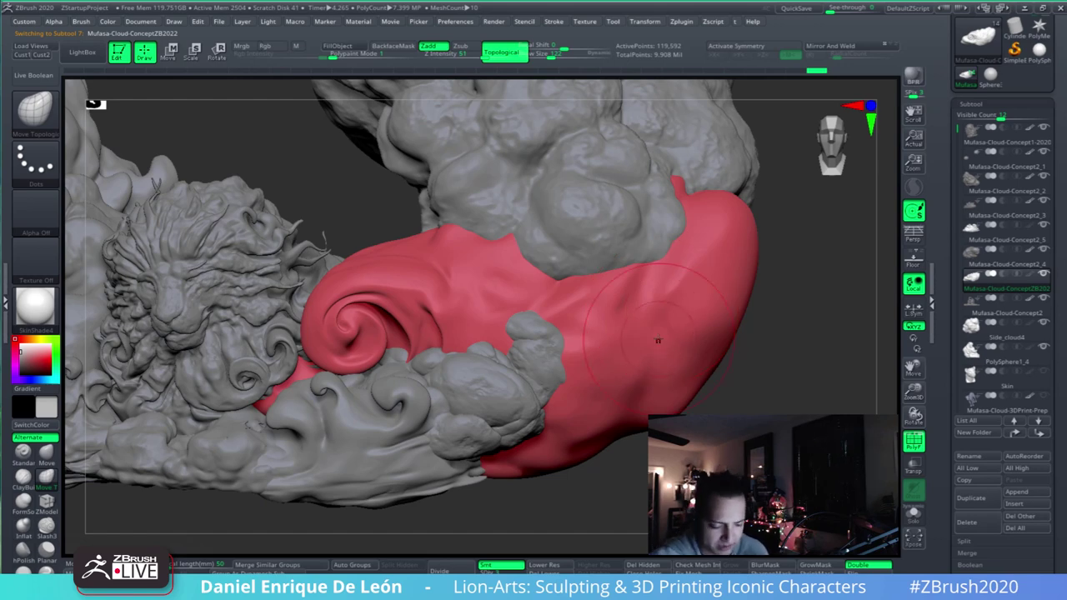
right_click_drag(702, 336, 696, 385)
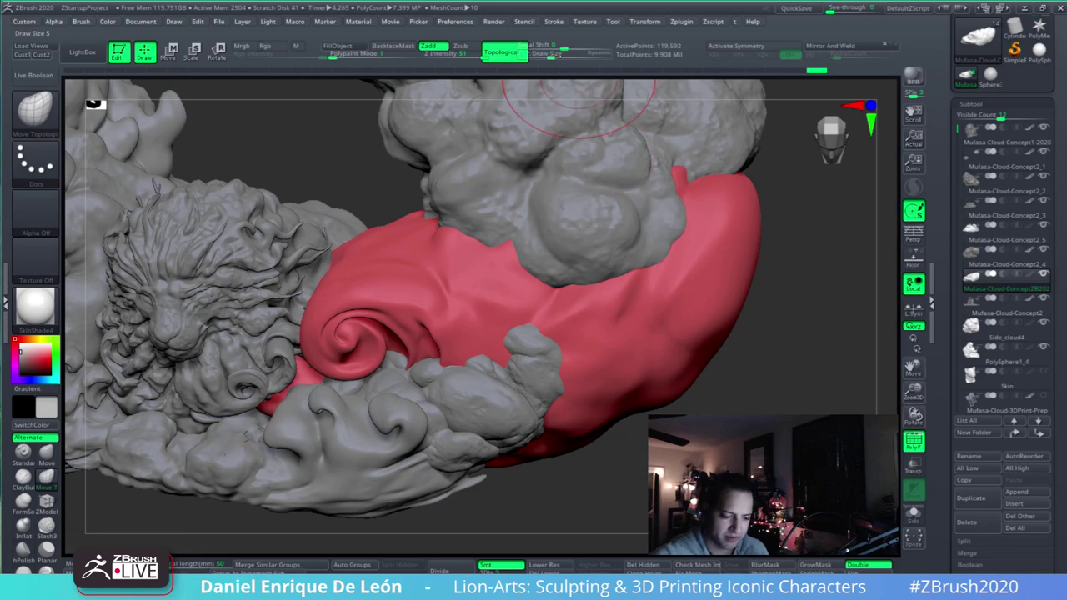
- Enlarge the Move Topological brush and pull the swirl cloud's lower outer edge outward
left_click_drag(551, 56, 567, 61)
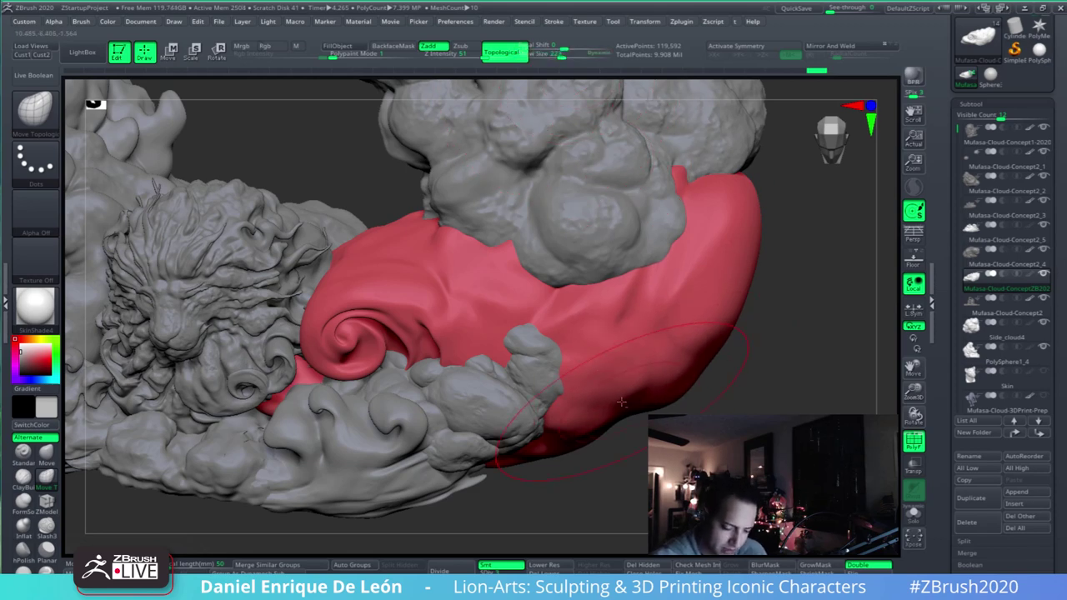
left_click_drag(621, 403, 655, 410)
mouse_move(658, 333)
right_mouse_down()
mouse_move(700, 232)
mouse_move(658, 333)
mouse_move(760, 310)
mouse_move(679, 298)
mouse_move(695, 326)
mouse_move(733, 290)
mouse_move(688, 278)
mouse_move(520, 331)
mouse_move(500, 371)
right_mouse_up()
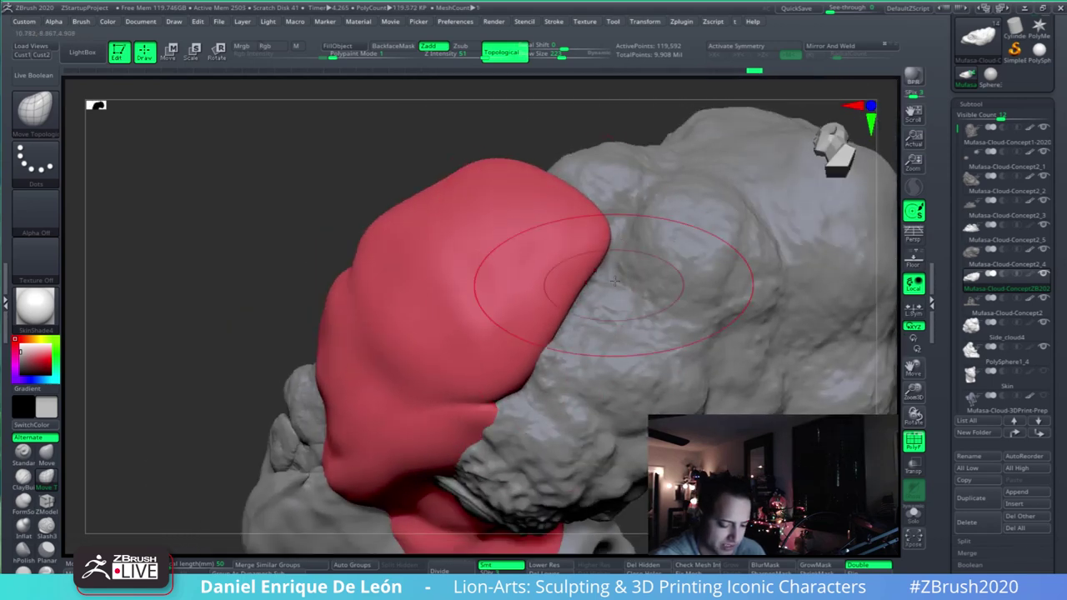
mouse_move(615, 281)
right_mouse_down()
mouse_move(595, 239)
mouse_move(636, 300)
mouse_move(658, 305)
right_mouse_up()
mouse_move(574, 346)
right_mouse_down("alt")
mouse_move(668, 360)
mouse_move(655, 364)
right_mouse_up("alt")
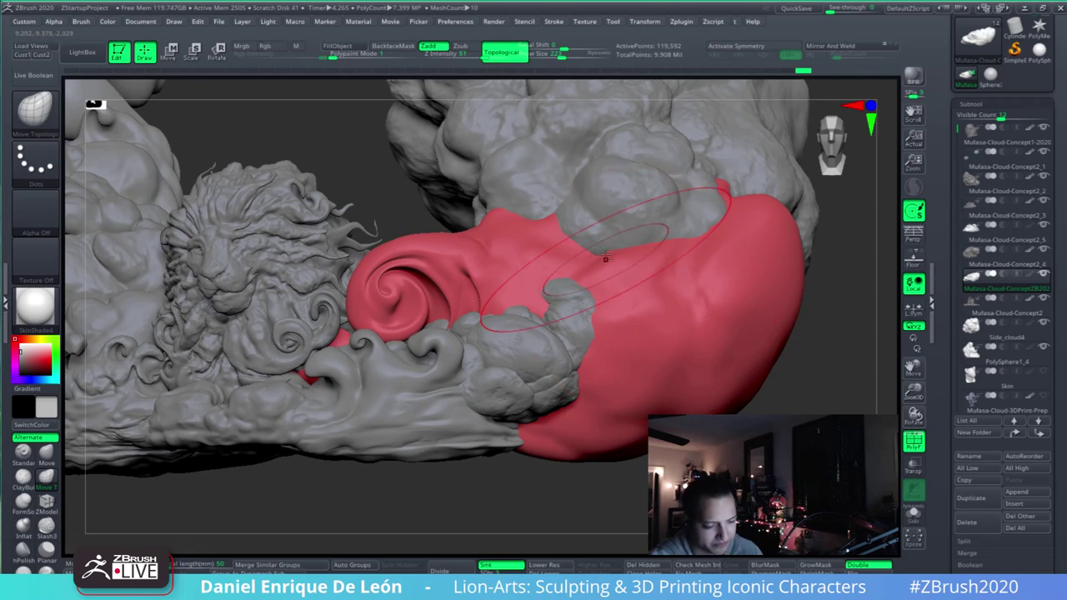
- Reduce the draw size to 117 and smooth the swirl cloud's surface beside the curl
left_click_drag(565, 54, 550, 54)
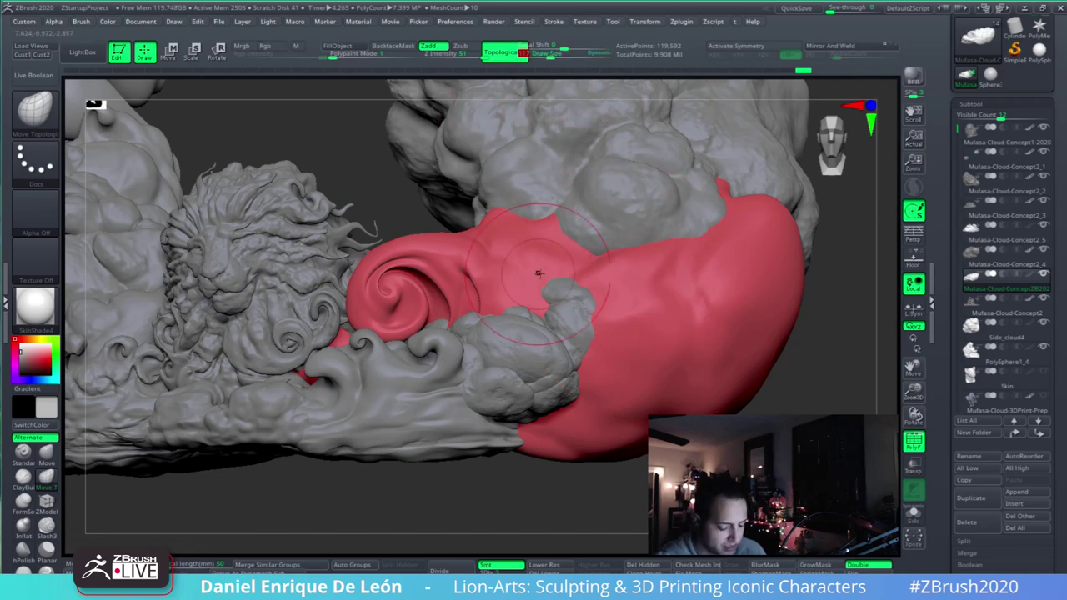
mouse_move(538, 276)
right_mouse_down("alt")
mouse_move(578, 305)
mouse_move(575, 269)
mouse_move(540, 267)
right_mouse_up("alt")
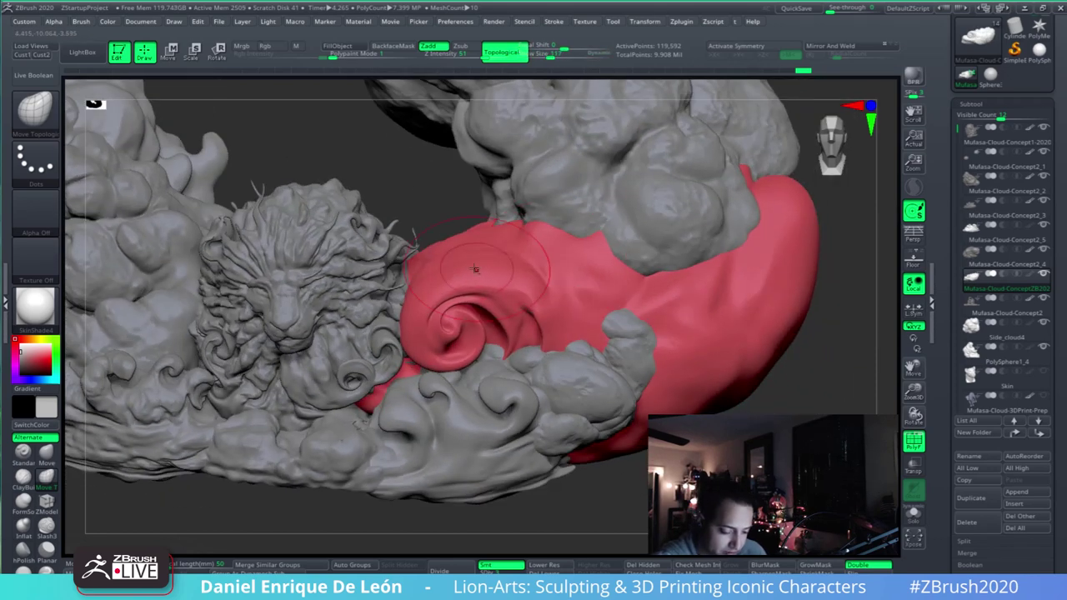
right_click_drag(474, 268, 552, 364)
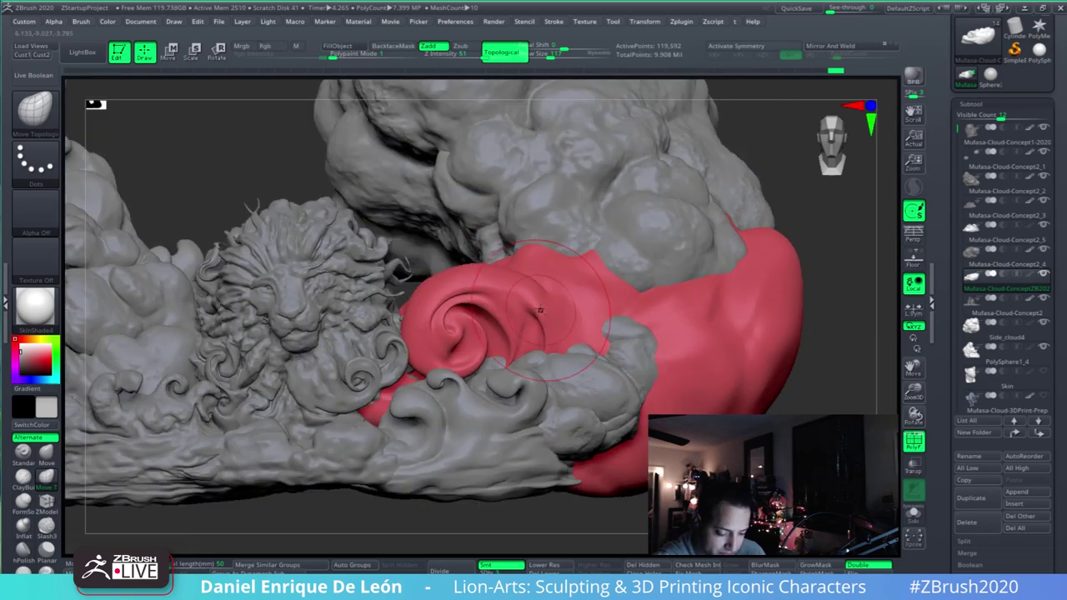
right_click_drag(540, 310, 534, 305, "ctrl")
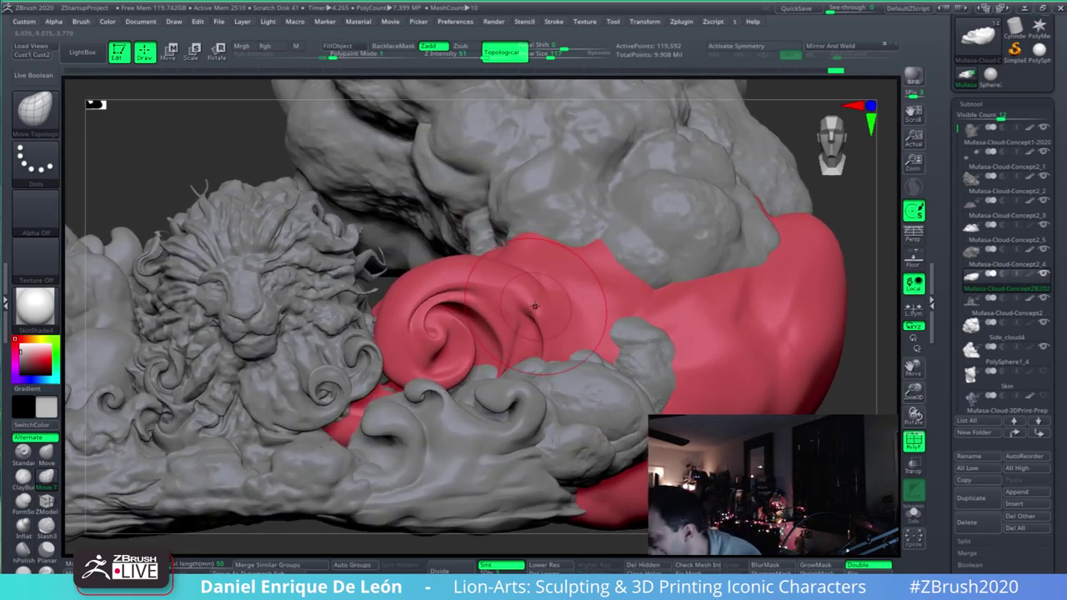
right_click_drag(545, 276, 579, 314, "alt")
right_click_drag(581, 277, 575, 295, "ctrl")
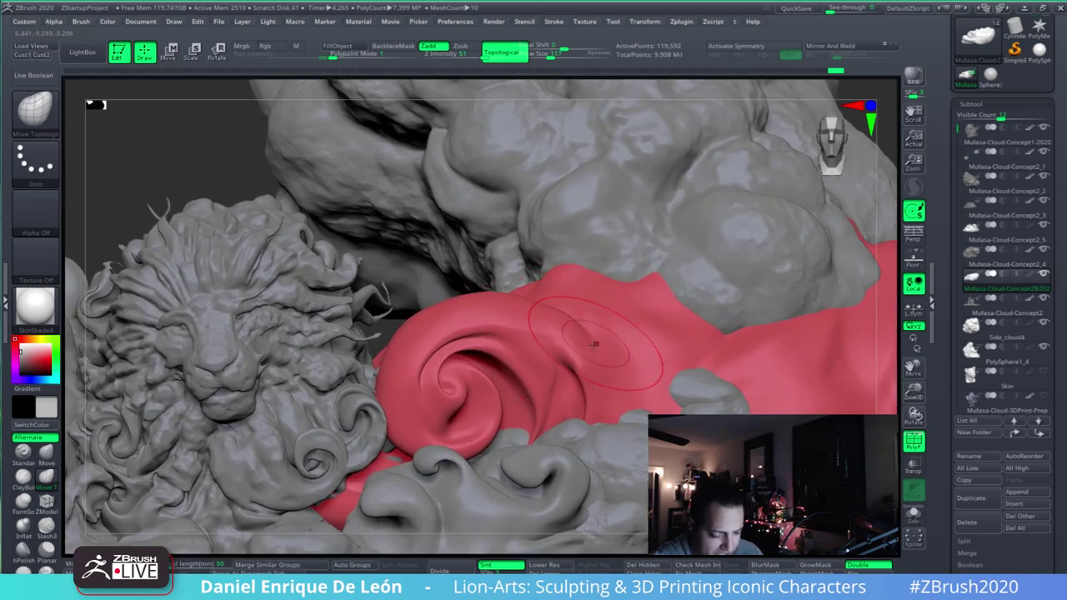
key("shift")
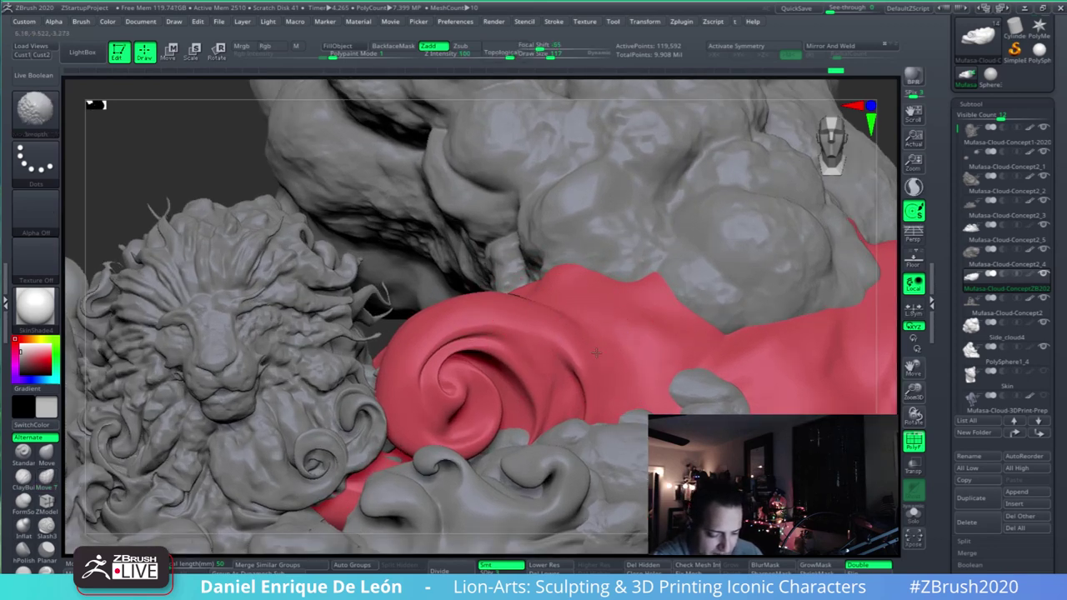
- Smooth the large rounded end of the swirl cloud beneath the puffy side cloud
mouse_move(630, 362)
right_mouse_down()
mouse_move(711, 322)
mouse_move(577, 283)
mouse_move(659, 308)
right_mouse_up()
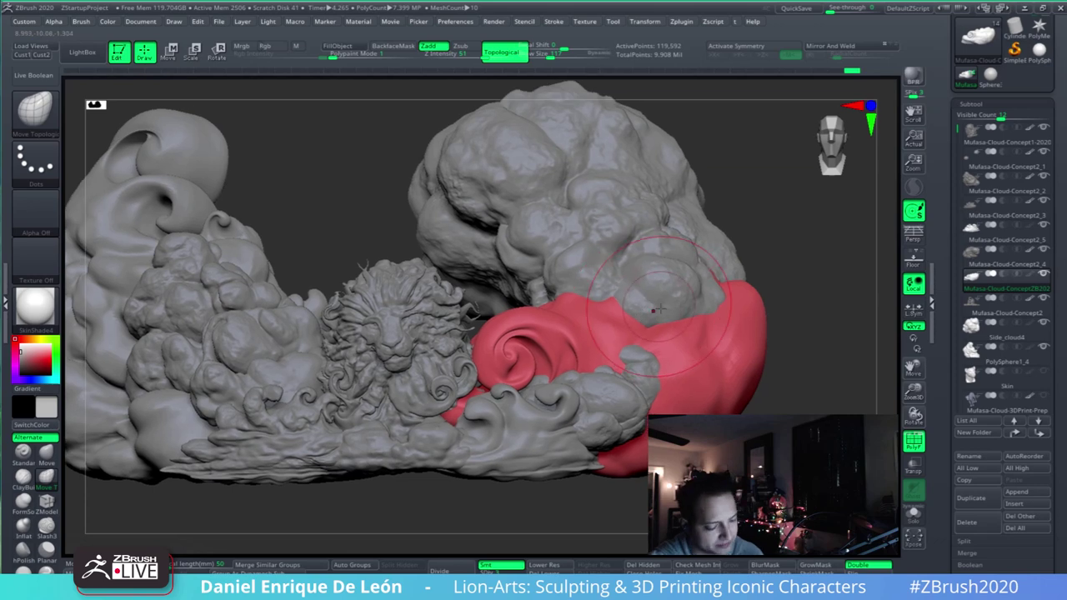
right_click_drag(735, 348, 695, 342)
right_click_drag(761, 327, 728, 337, "alt")
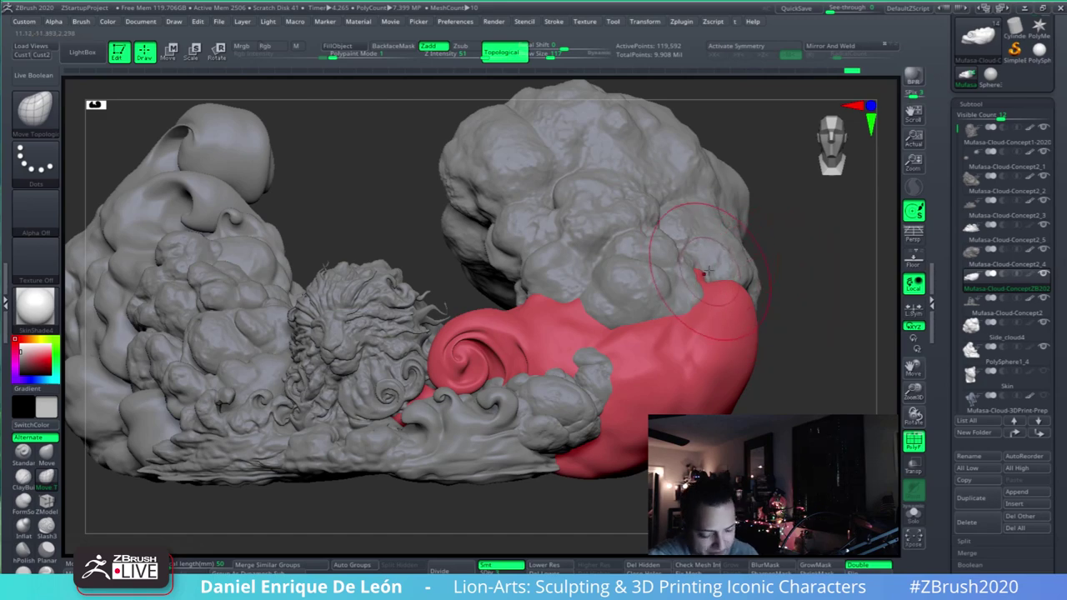
mouse_move(701, 341)
right_mouse_down()
mouse_move(722, 363)
mouse_move(714, 388)
mouse_move(708, 333)
mouse_move(713, 346)
mouse_move(672, 333)
mouse_move(700, 384)
right_mouse_up()
key("shift")
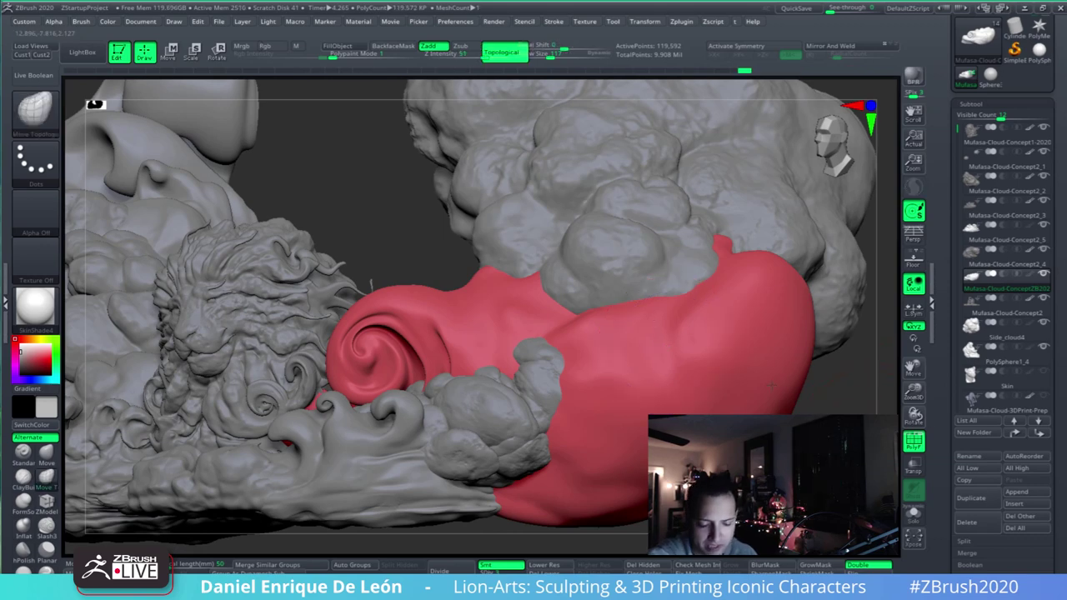
mouse_move(771, 385)
right_mouse_down()
mouse_move(824, 364)
mouse_move(719, 310)
mouse_move(763, 316)
mouse_move(773, 308)
right_mouse_up()
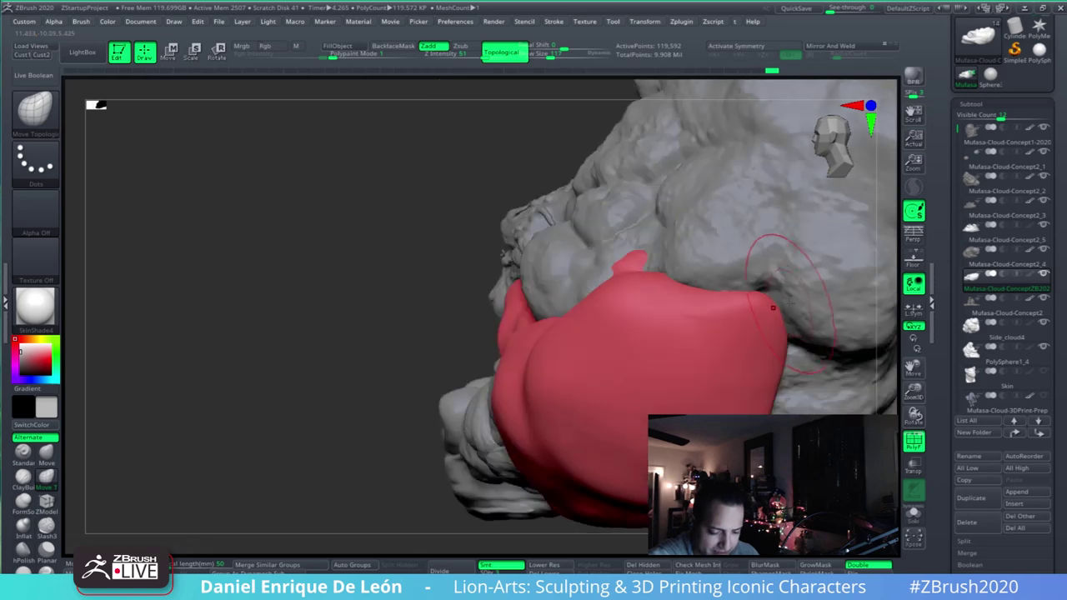
key("shift")
right_click_drag(700, 360, 779, 383)
mouse_move(676, 400)
right_mouse_down("alt")
mouse_move(713, 387)
mouse_move(762, 329)
mouse_move(740, 335)
right_mouse_up("alt")
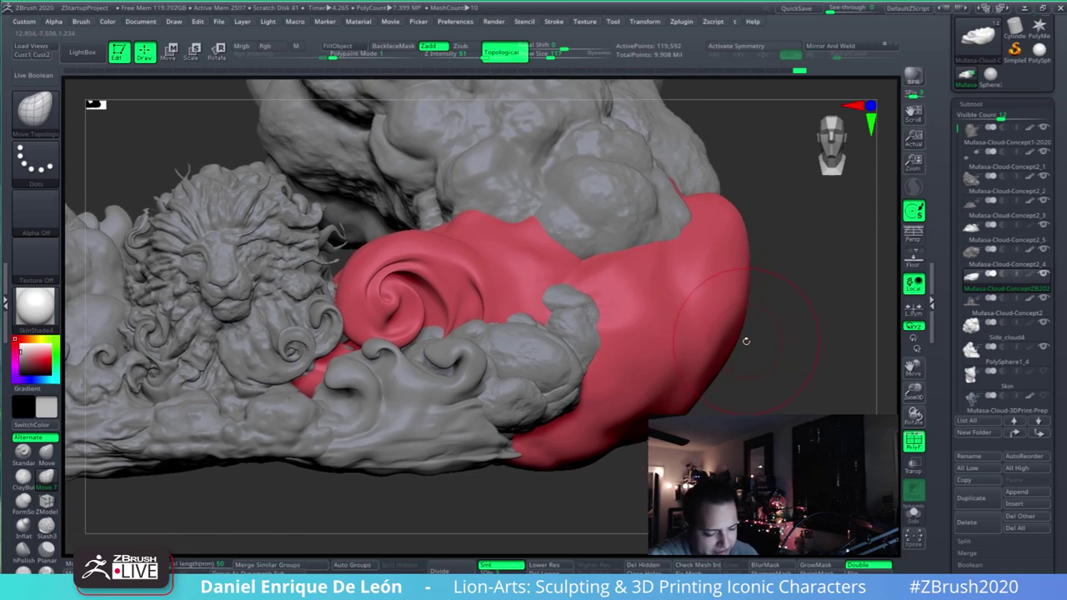
right_click_drag(722, 293, 748, 343)
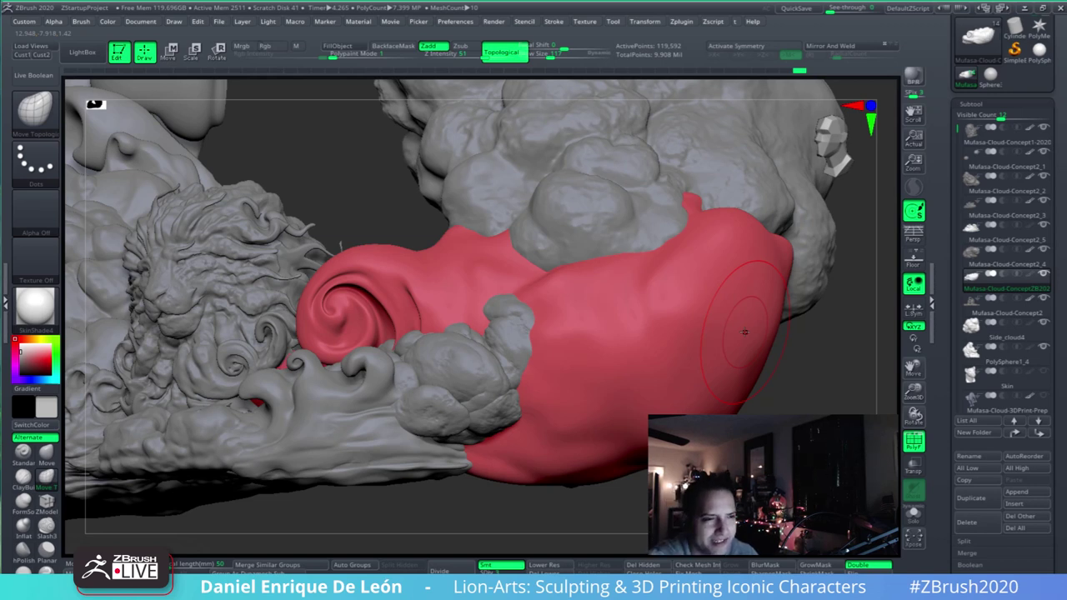
right_click_drag(732, 330, 724, 323, "alt")
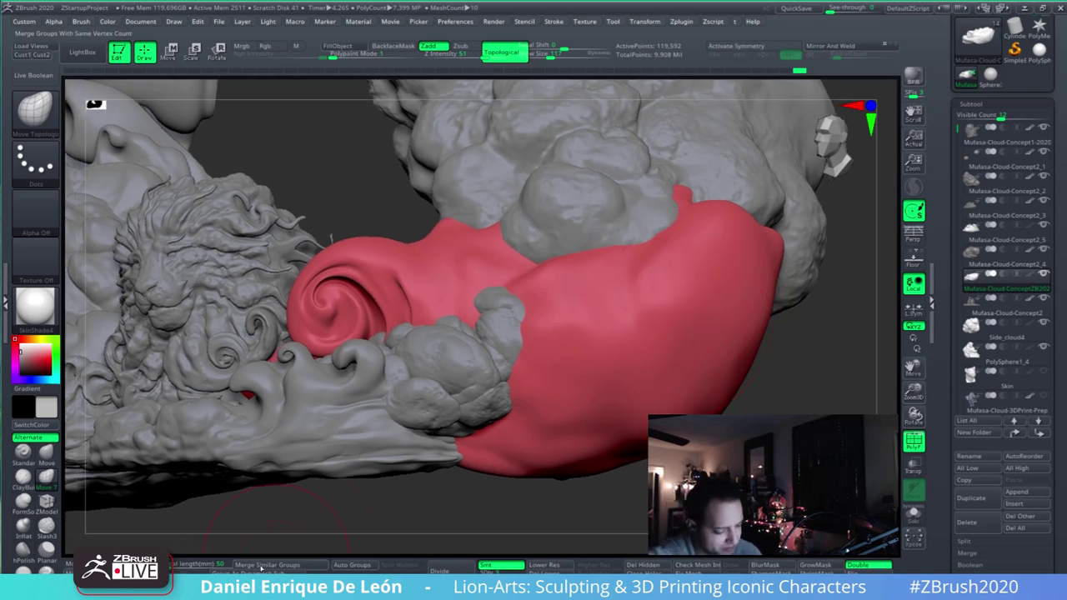
- Carve along the bottom of the swirl cloud's curl with the Slash3 brush, adjusting its draw size
left_click(48, 526)
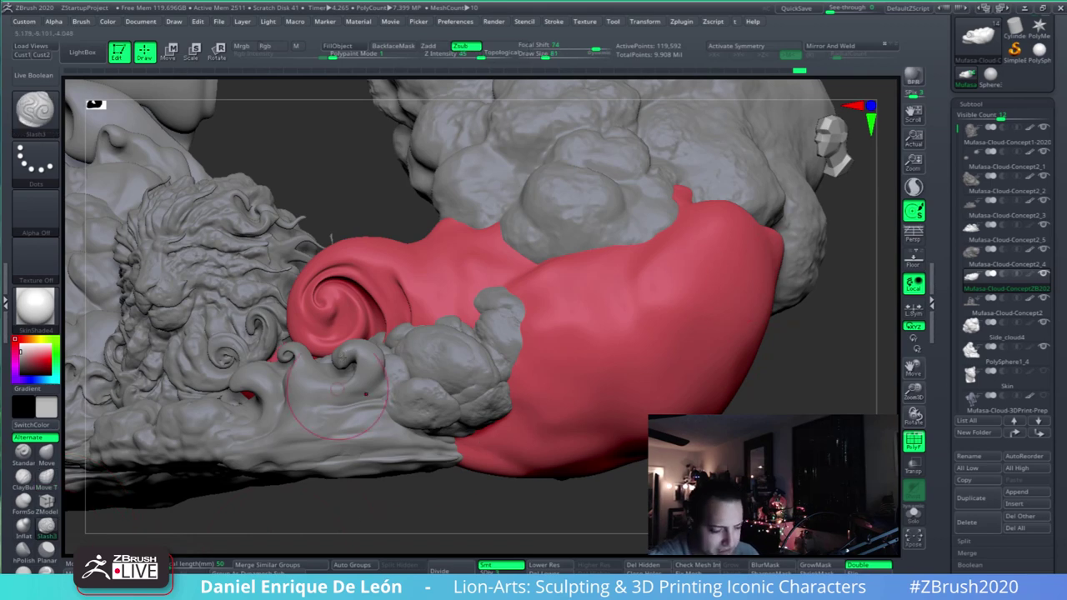
left_click_drag(545, 58, 544, 57)
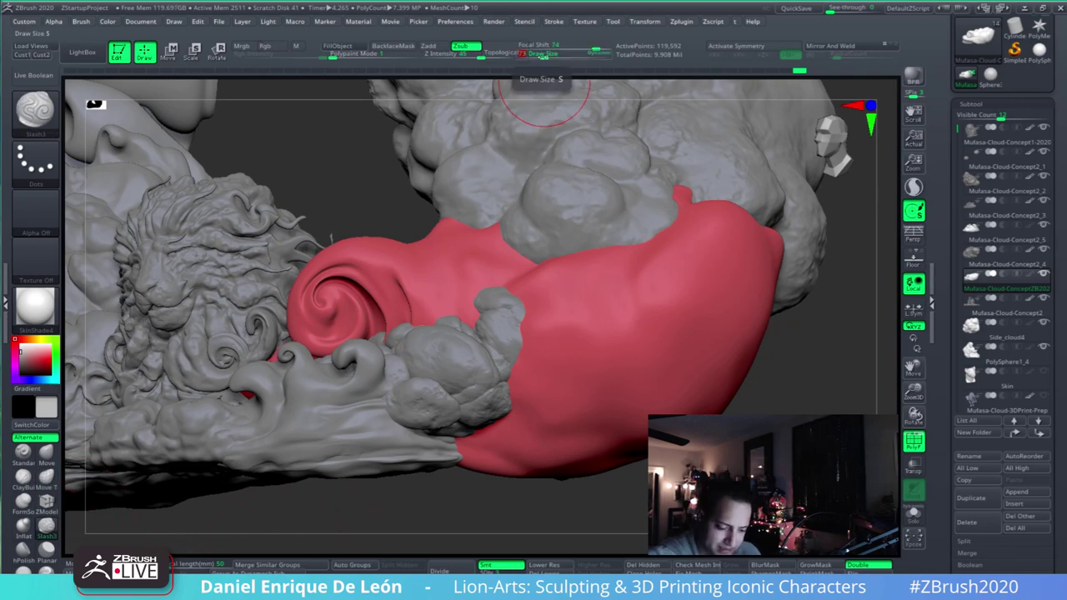
mouse_move(561, 286)
right_mouse_down()
mouse_move(538, 279)
mouse_move(769, 309)
mouse_move(784, 321)
mouse_move(754, 340)
right_mouse_up()
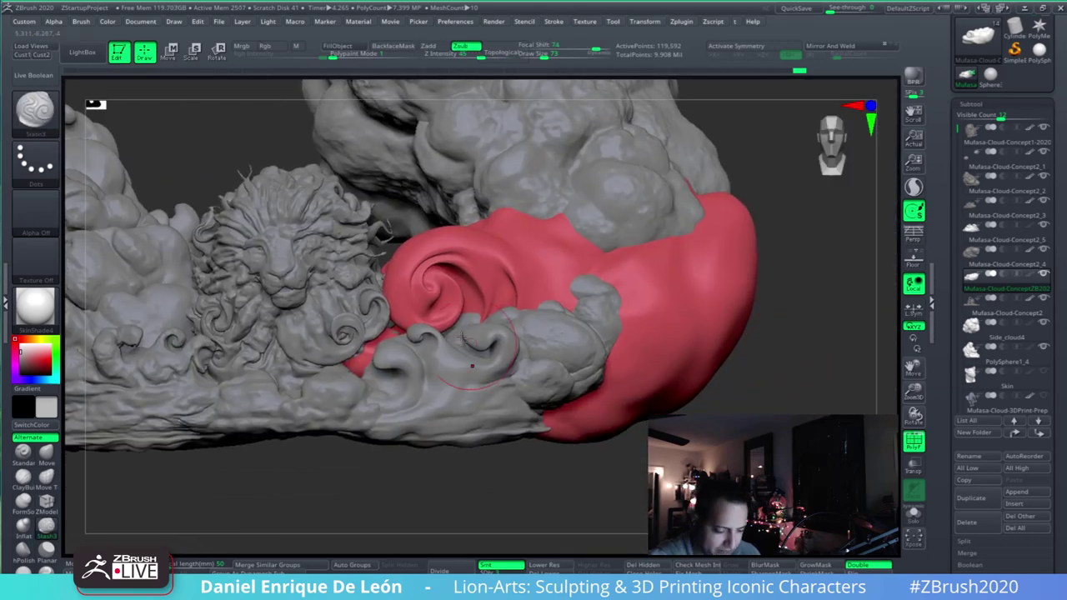
right_click_drag(469, 344, 479, 310, "alt")
left_click_drag(543, 57, 545, 56)
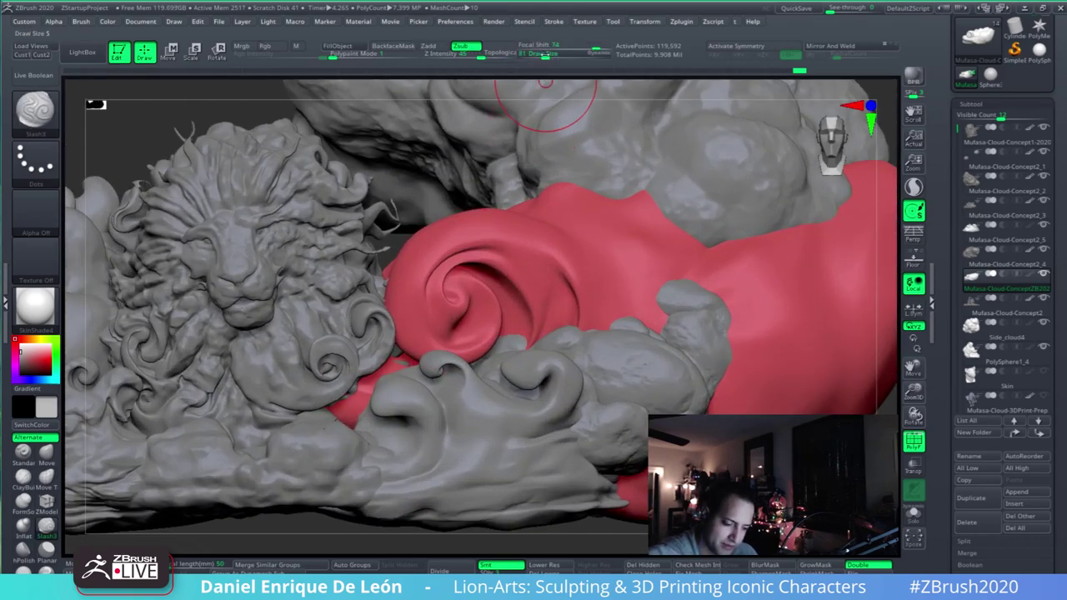
left_click_drag(451, 327, 445, 315)
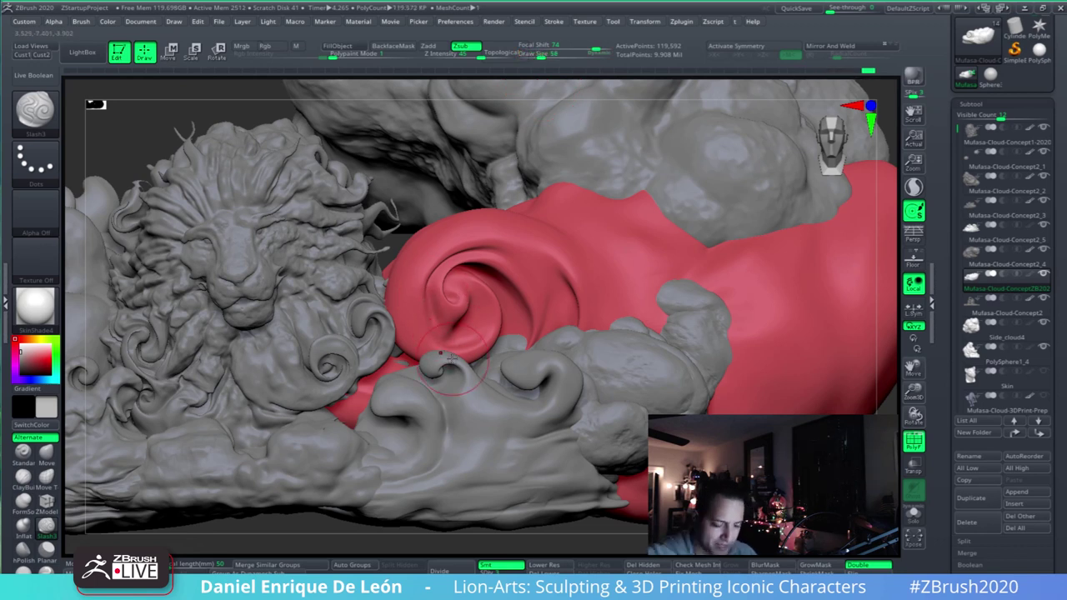
- Reshape the curl's outer rim on the side facing the lion with the Move Topological brush
left_click(47, 481)
left_click_drag(543, 57, 546, 57)
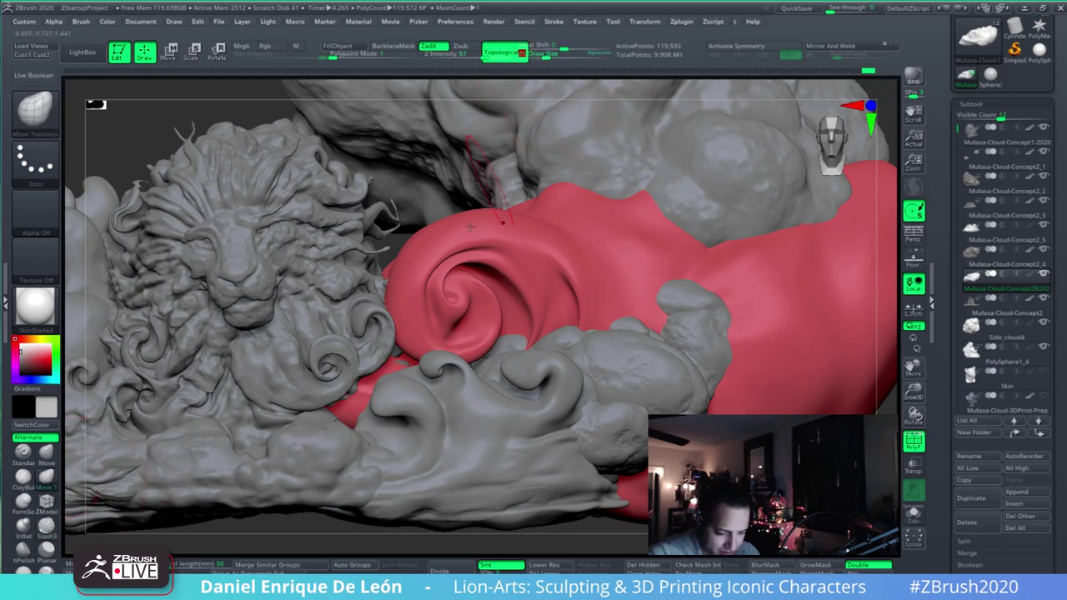
left_click_drag(426, 317, 426, 315)
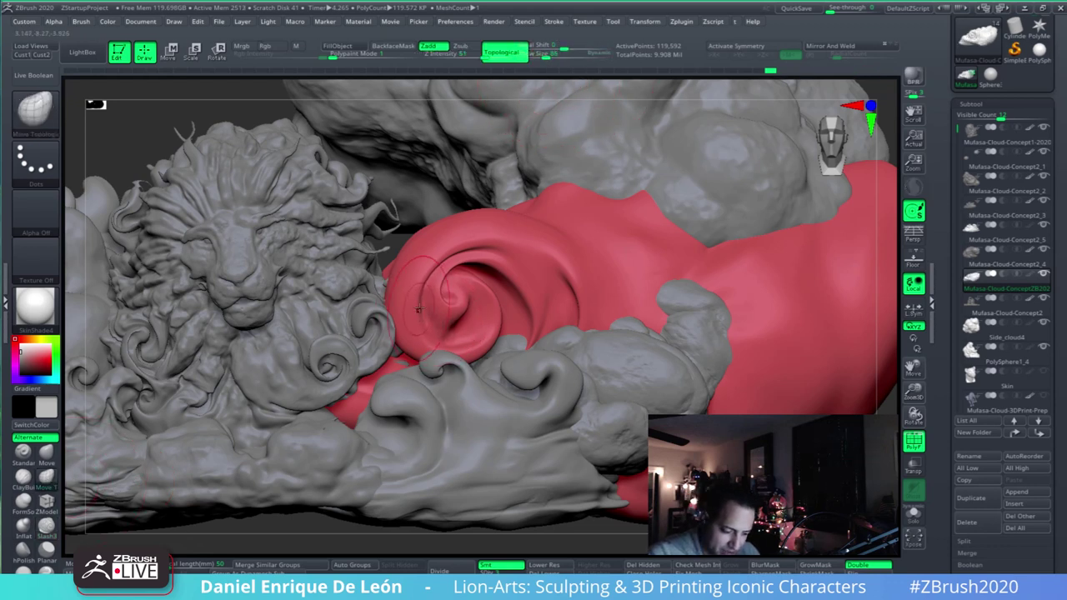
- Divide the swirl cloud mesh to add one more subdivision level
right_click_drag(864, 322, 791, 295, "alt")
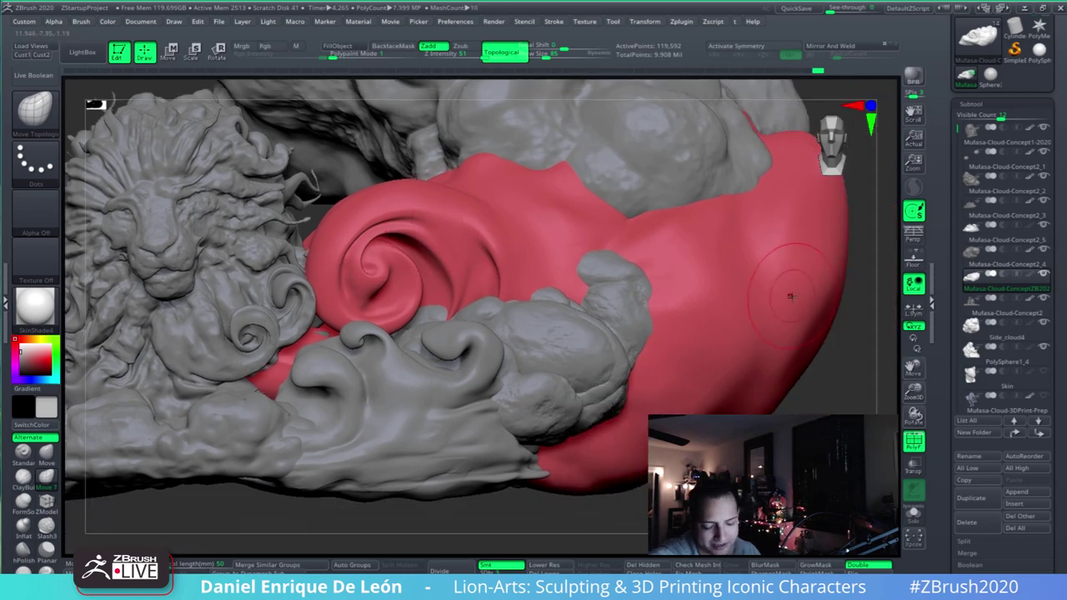
mouse_move(736, 180)
right_mouse_down("alt")
mouse_move(737, 224)
mouse_move(785, 200)
mouse_move(786, 328)
mouse_move(806, 350)
mouse_move(707, 333)
mouse_move(717, 291)
right_mouse_up("alt")
mouse_move(718, 337)
right_mouse_down("ctrl")
mouse_move(739, 381)
mouse_move(724, 353)
mouse_move(735, 356)
mouse_move(745, 335)
right_mouse_up("ctrl")
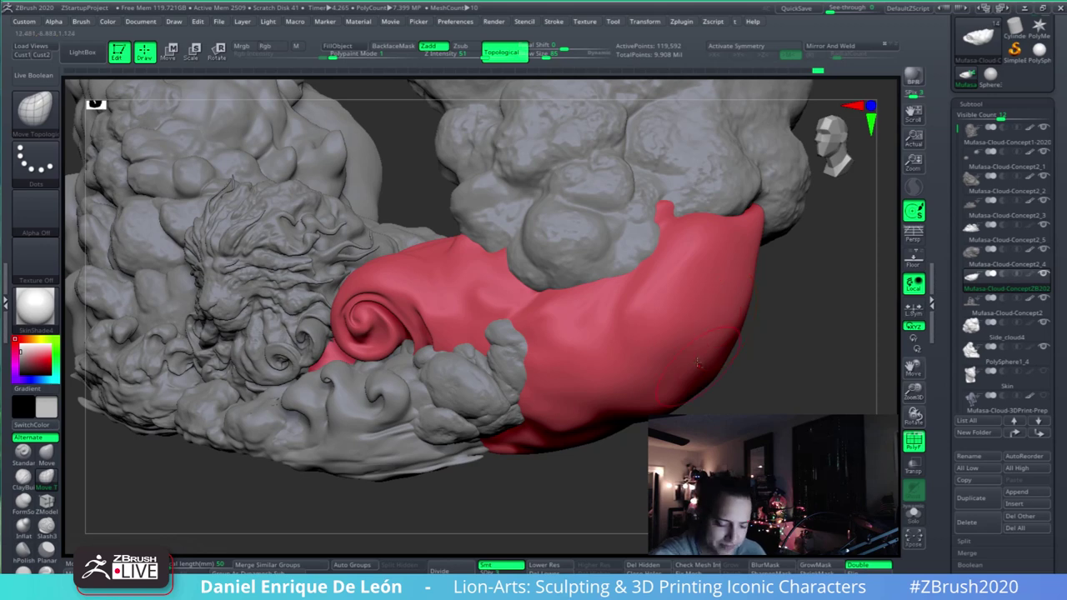
mouse_move(698, 362)
right_mouse_down("ctrl")
mouse_move(692, 276)
mouse_move(694, 338)
mouse_move(710, 300)
mouse_move(669, 300)
mouse_move(757, 311)
right_mouse_up("ctrl")
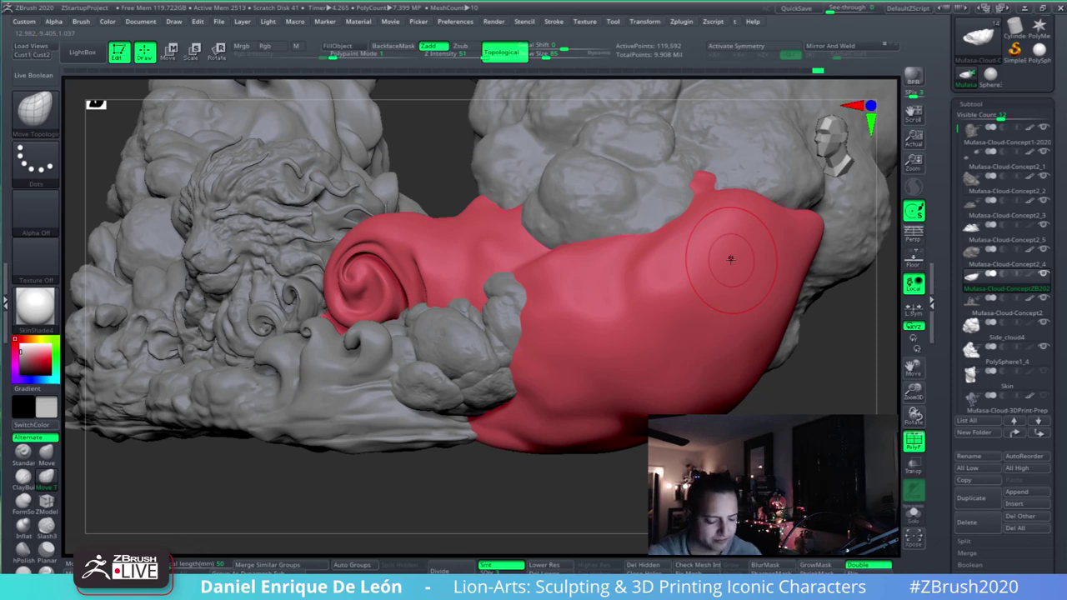
mouse_move(766, 296)
right_mouse_down()
mouse_move(783, 254)
mouse_move(752, 308)
mouse_move(740, 310)
right_mouse_up()
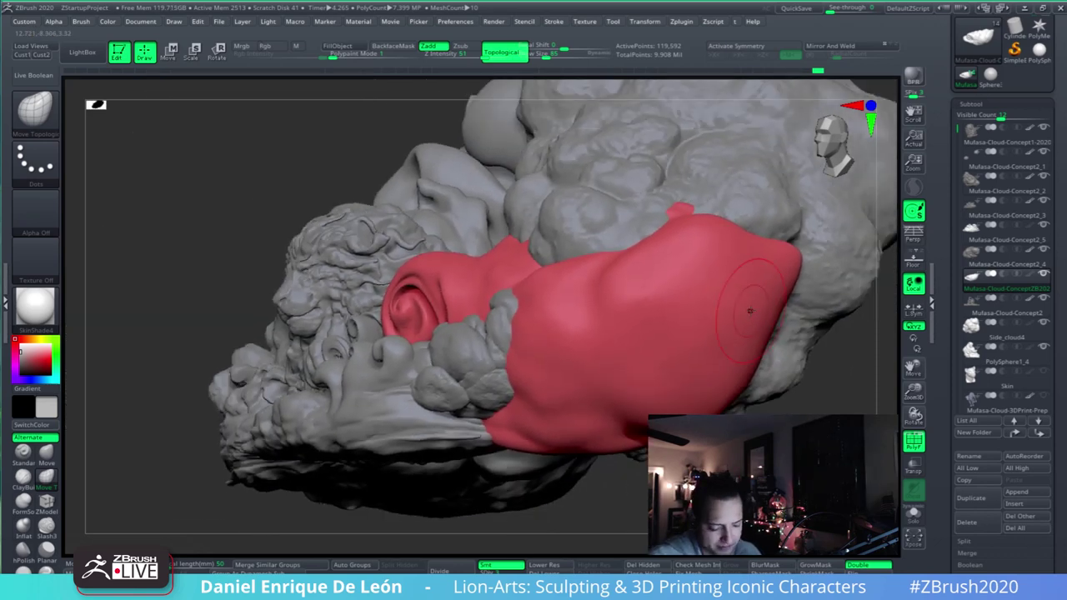
left_click(464, 570)
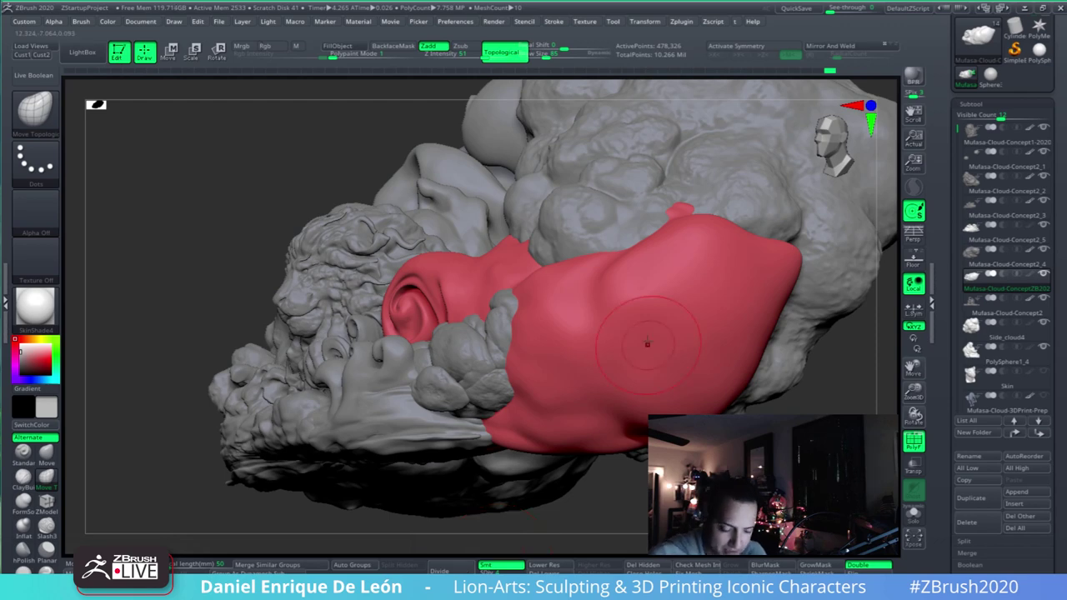
- Set the draw size to 122 and smooth the swirl cloud's large rounded end
right_click_drag(638, 341, 584, 95)
left_click_drag(547, 57, 551, 57)
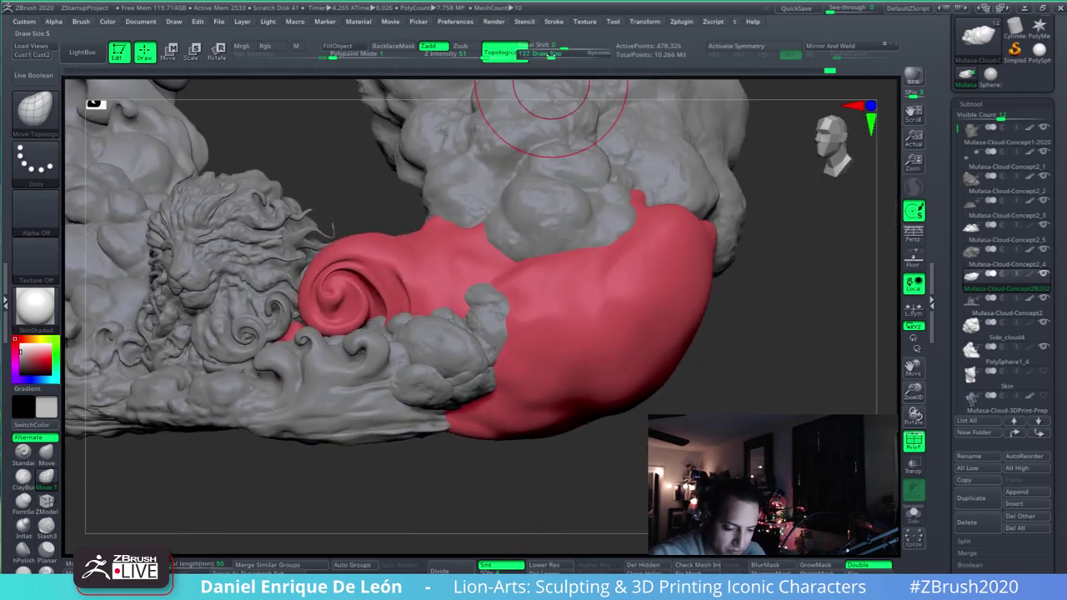
right_click_drag(655, 288, 662, 379)
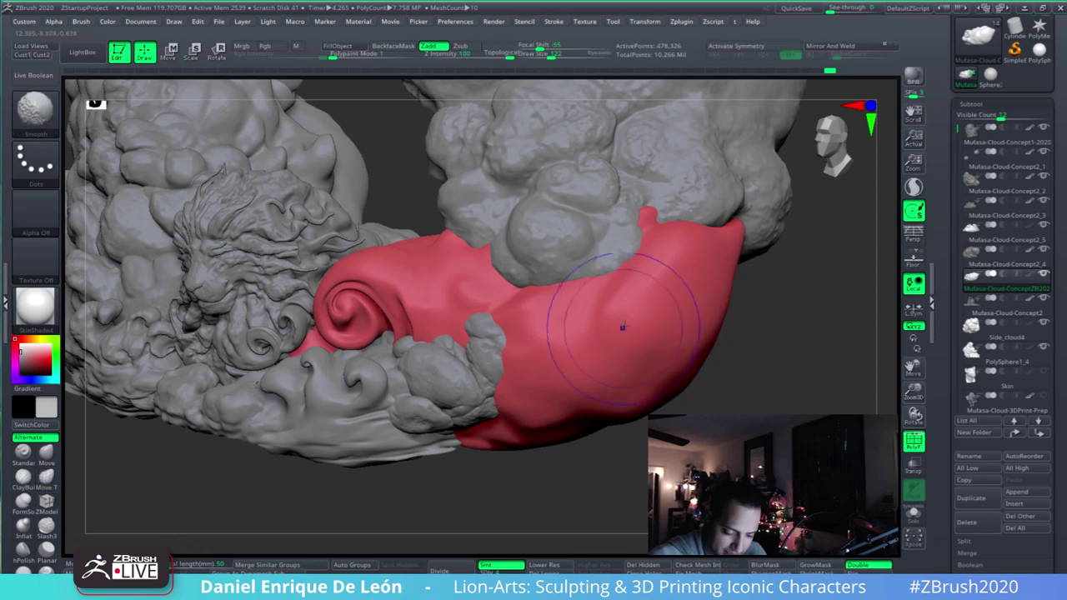
mouse_move(680, 319)
right_mouse_down()
mouse_move(684, 351)
mouse_move(739, 377)
mouse_move(745, 408)
mouse_move(663, 351)
right_mouse_up()
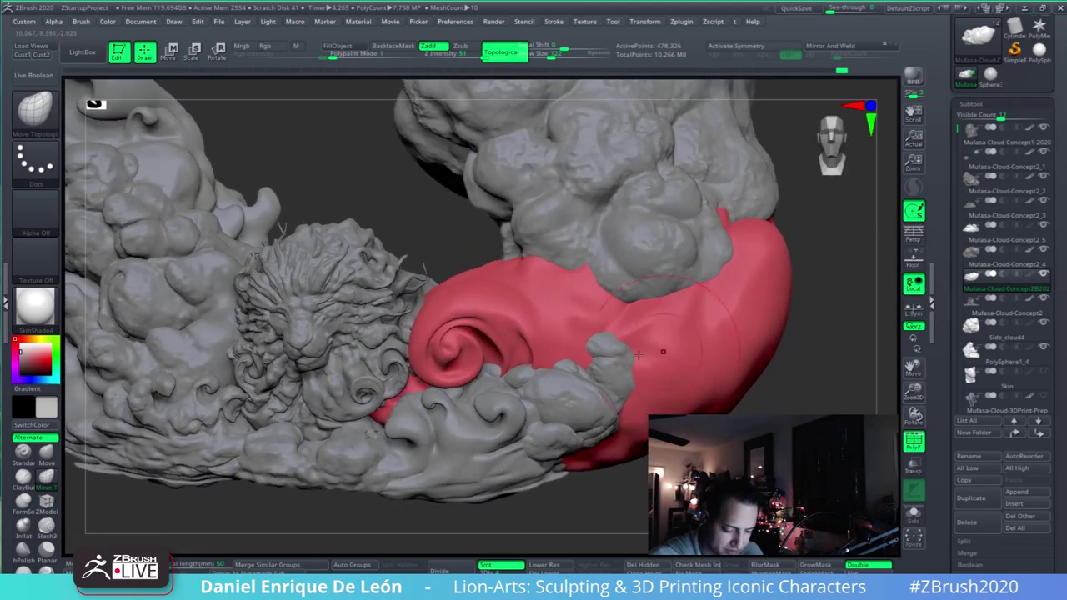
- Enlarge the Move Topological brush and push the curl's lower edge away from the lion
right_click_drag(499, 314, 638, 250)
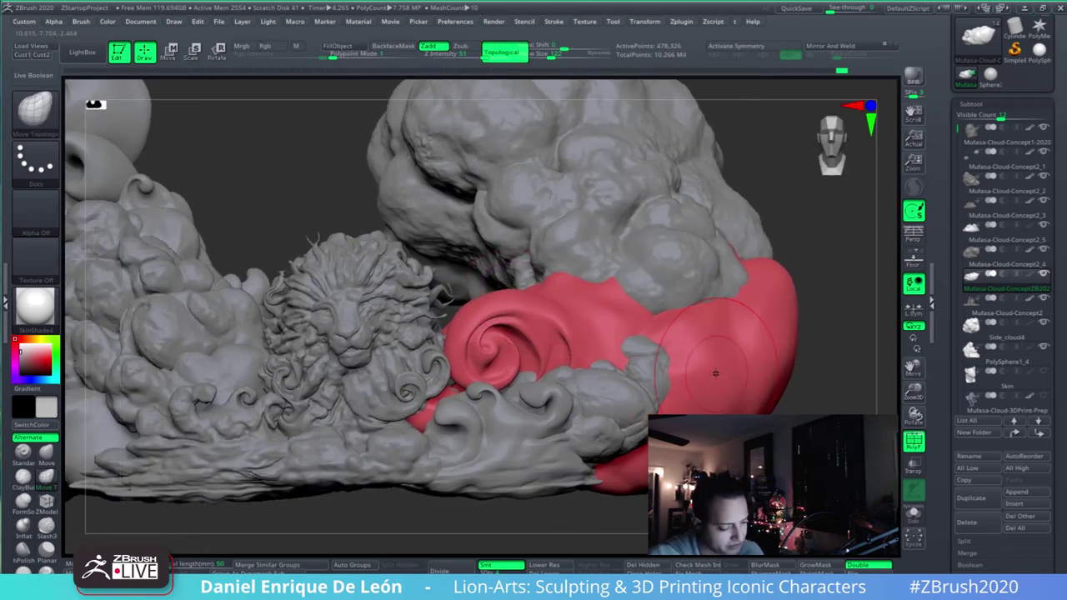
left_click(555, 56)
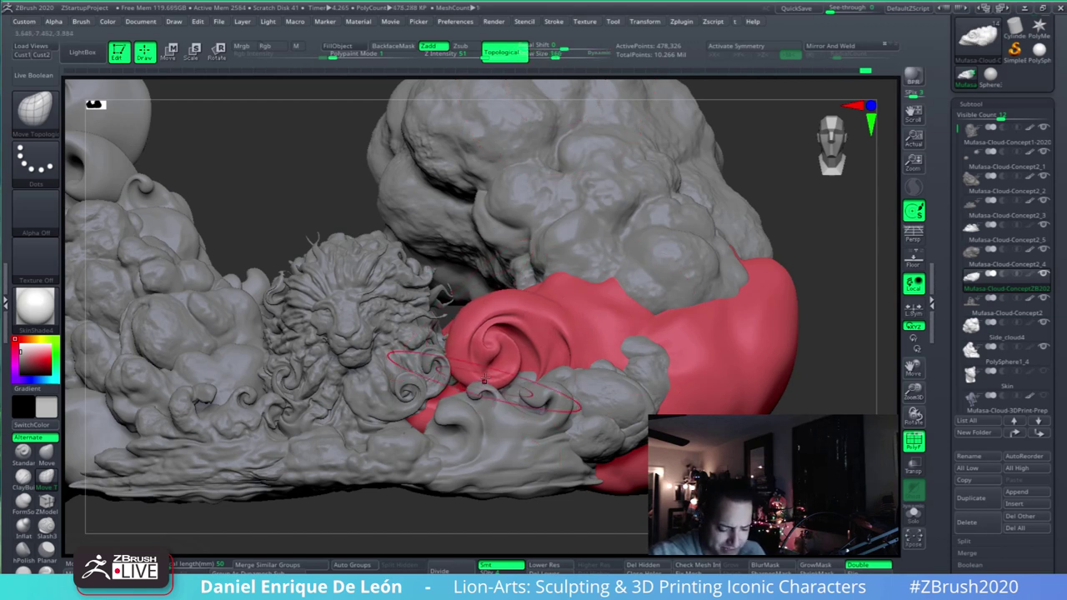
left_click_drag(466, 367, 482, 368)
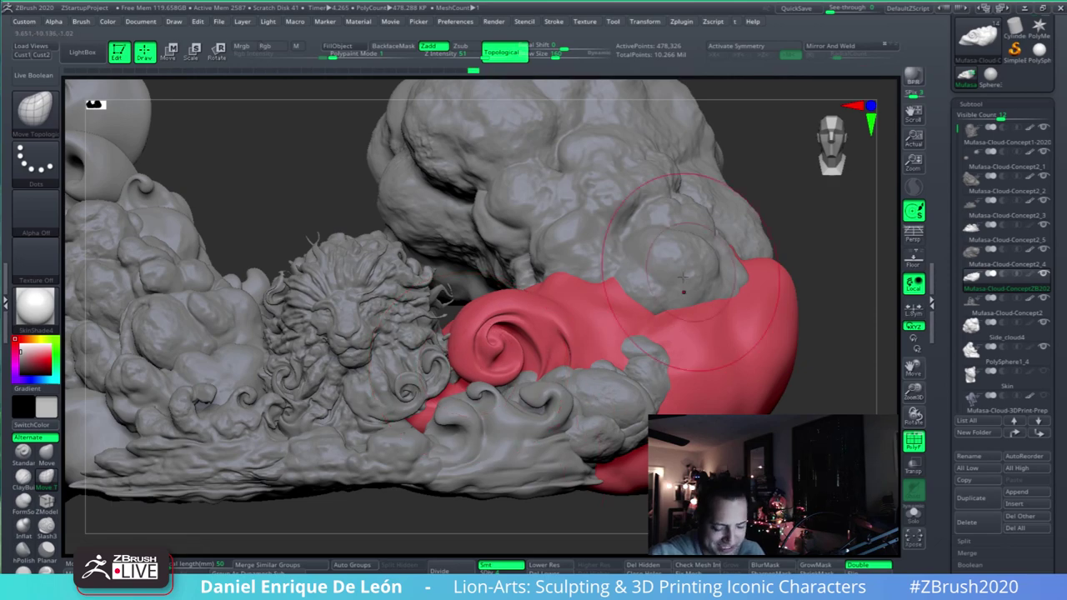
- Increase the draw size to 281 and show the surrounding subtools as ghosted transparency
mouse_move(703, 339)
right_mouse_down()
mouse_move(769, 331)
mouse_move(772, 279)
mouse_move(654, 313)
mouse_move(695, 414)
right_mouse_up()
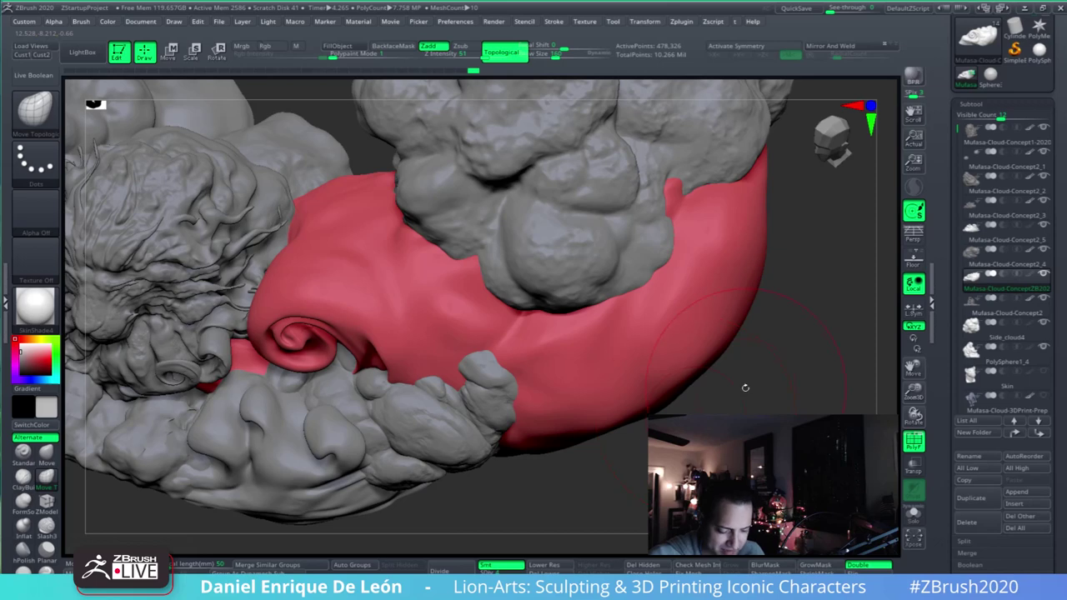
left_click_drag(560, 57, 566, 56)
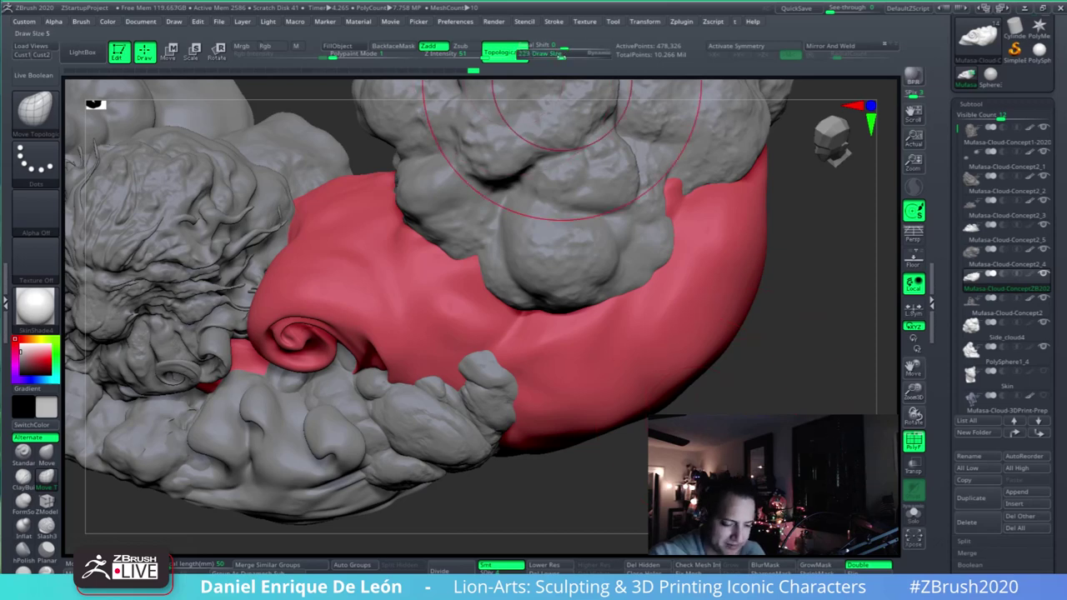
right_click_drag(572, 525, 572, 449)
left_click(911, 468)
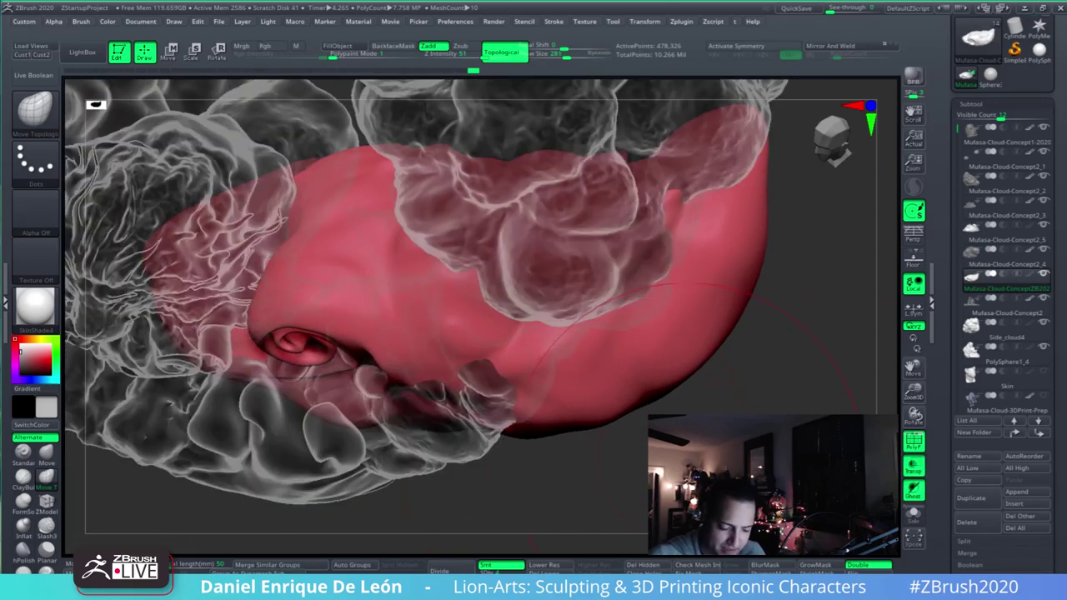
- Reshape the swirl cloud's broad body from several angles with Move Topological and undo the last stroke
right_click_drag(613, 388, 621, 444)
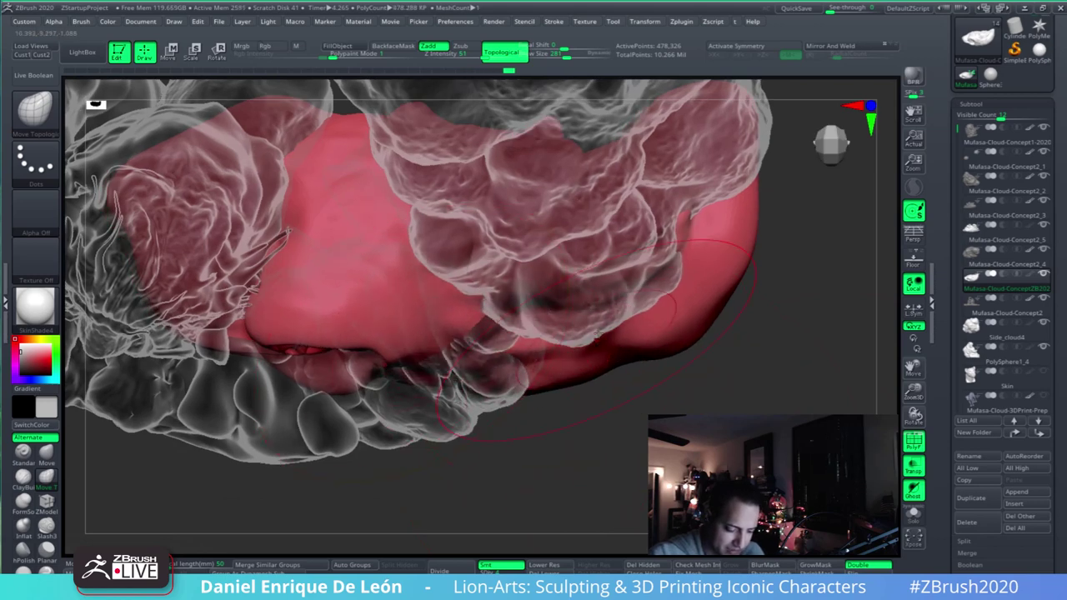
mouse_move(411, 342)
right_mouse_down()
mouse_move(646, 315)
mouse_move(486, 361)
mouse_move(725, 399)
mouse_move(586, 379)
mouse_move(515, 202)
mouse_move(551, 209)
right_mouse_up()
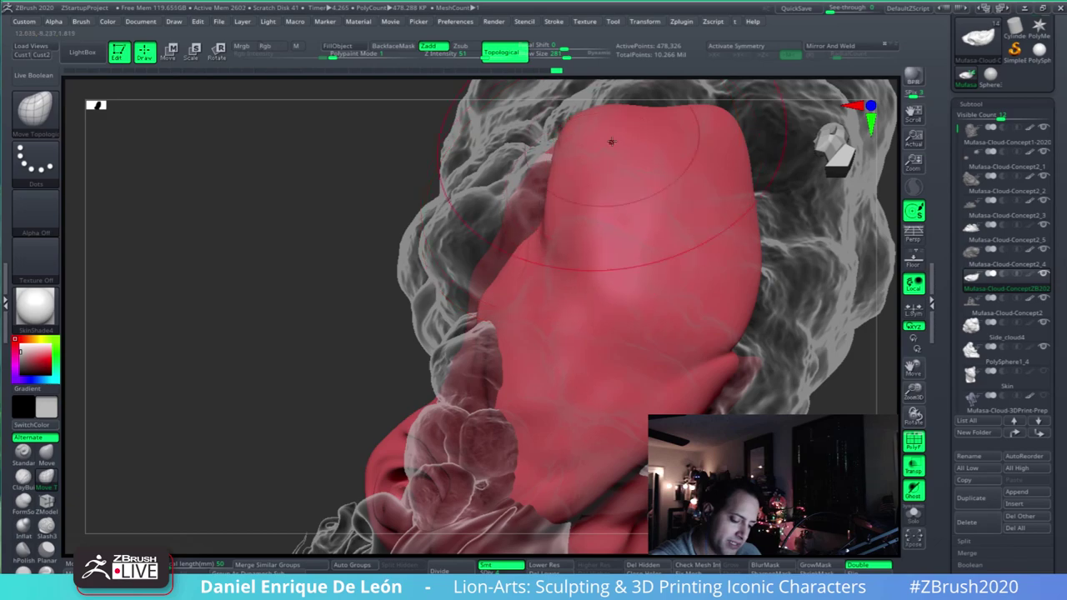
mouse_move(631, 153)
right_mouse_down()
mouse_move(610, 327)
mouse_move(586, 291)
mouse_move(617, 250)
mouse_move(655, 230)
mouse_move(661, 210)
mouse_move(633, 247)
mouse_move(566, 283)
mouse_move(495, 374)
mouse_move(682, 359)
right_mouse_up()
mouse_move(704, 311)
right_mouse_down()
mouse_move(693, 328)
mouse_move(714, 316)
mouse_move(651, 307)
right_mouse_up()
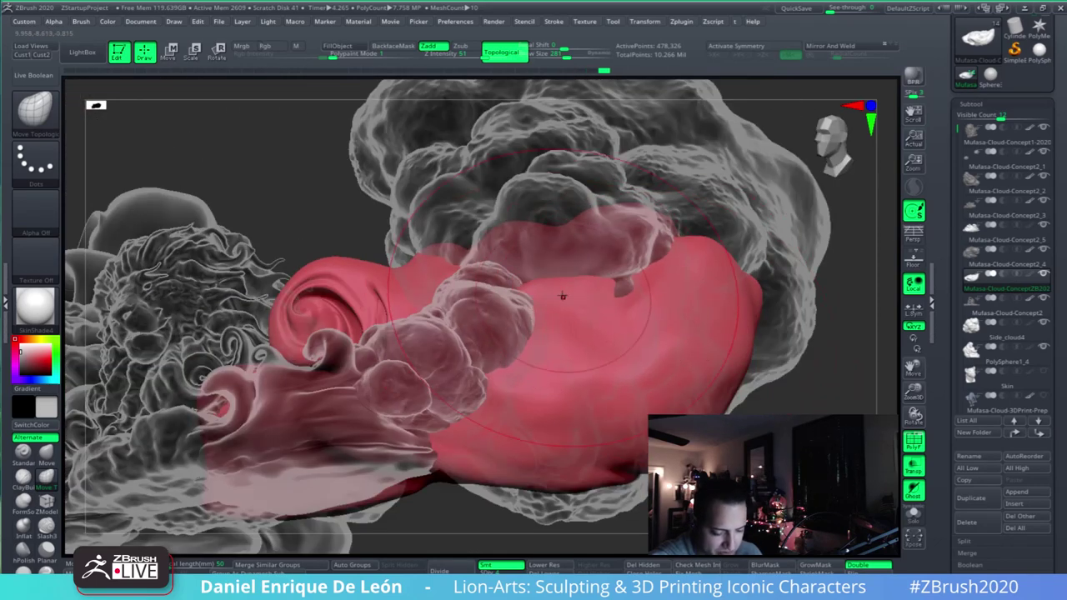
key("ctrl+z")
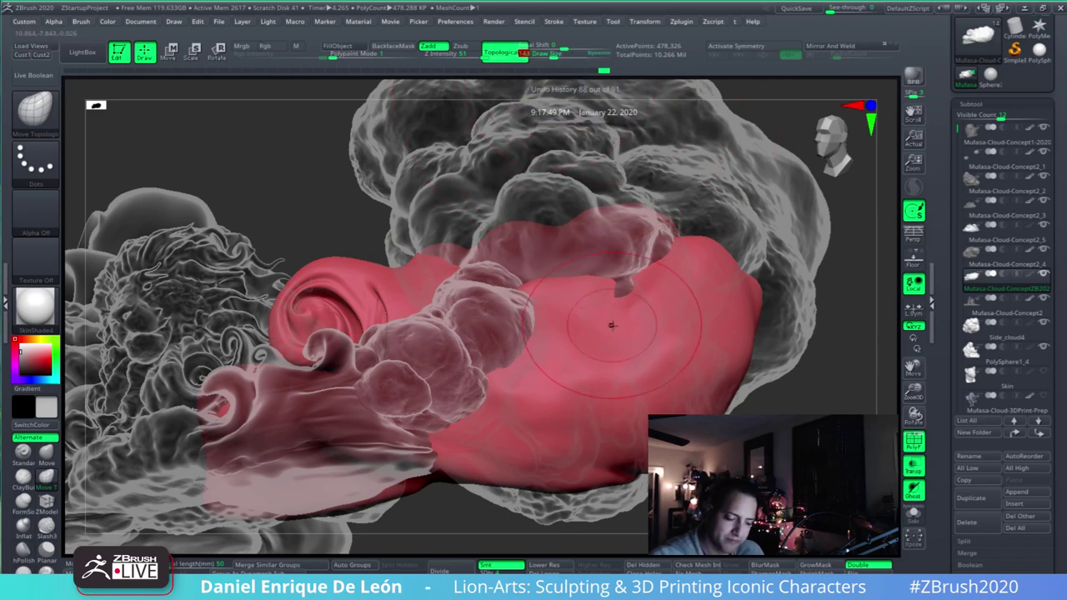
- Adjust the swirl cloud's lower outer edge and reduce the Move Topological draw size to 166
mouse_move(550, 342)
right_mouse_down()
mouse_move(652, 374)
mouse_move(663, 388)
mouse_move(665, 367)
mouse_move(652, 369)
mouse_move(691, 437)
right_mouse_up()
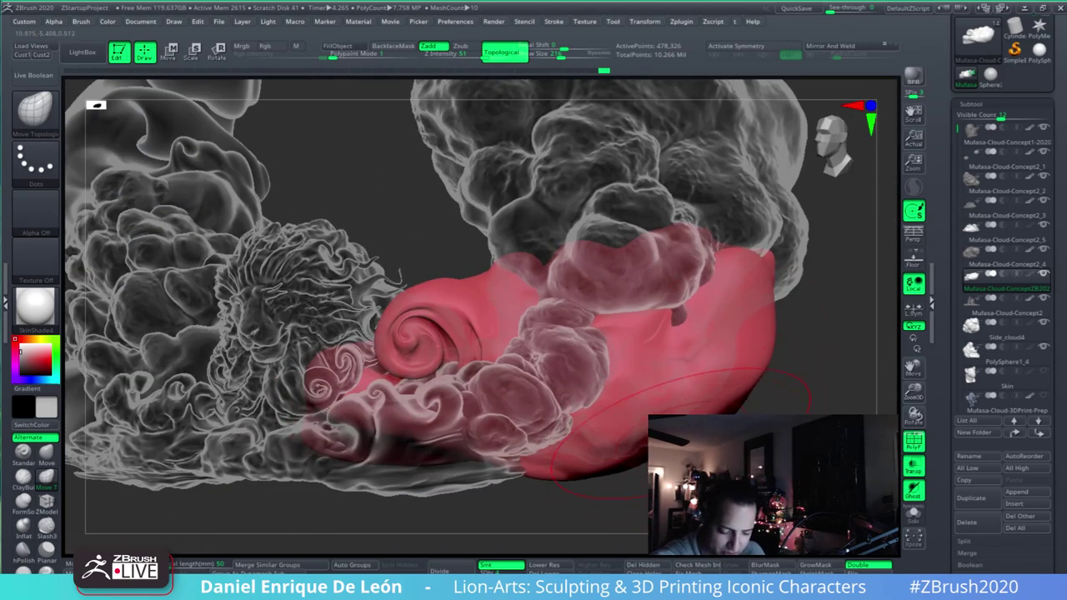
right_click_drag(725, 392, 700, 388)
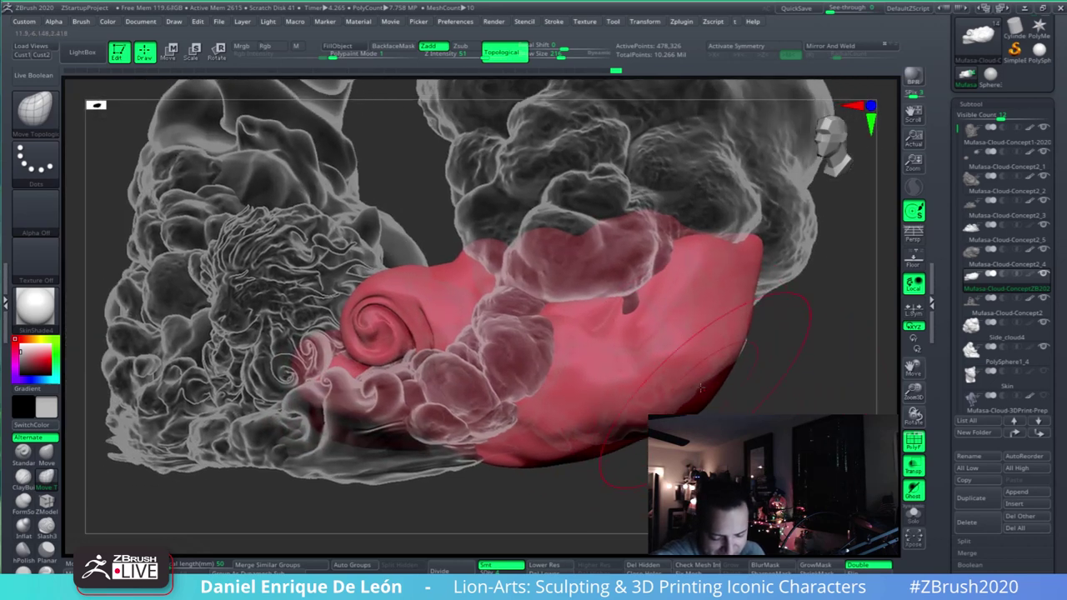
key("bracketleft")
key("bracketleft")
key("bracketleft")
key("bracketleft")
key("bracketleft")
key("bracketleft")
key("bracketleft")
key("bracketleft")
key("bracketleft")
key("bracketleft")
key("bracketleft")
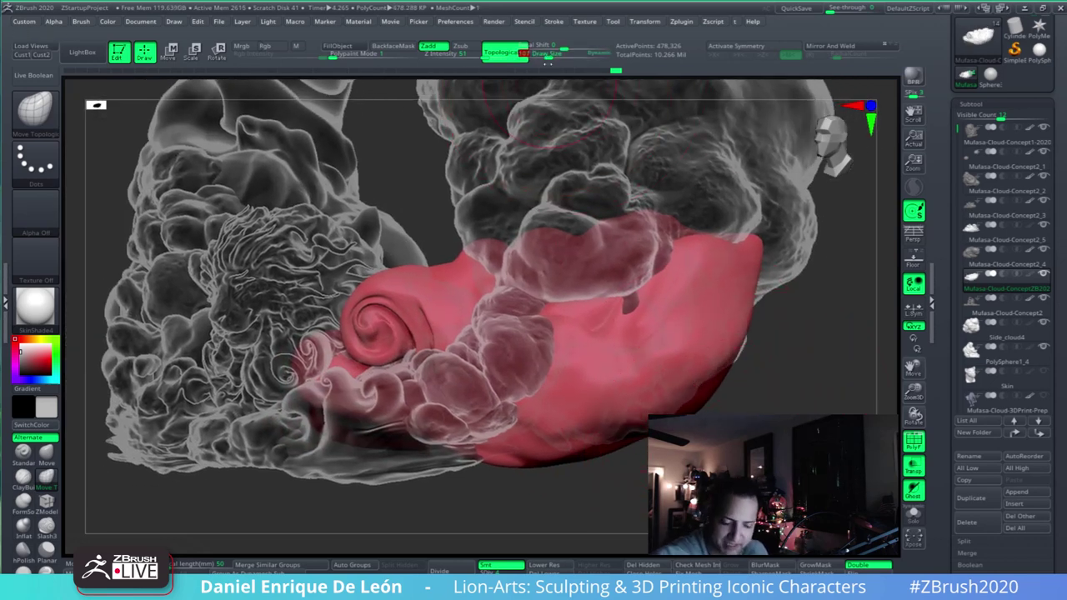
right_click_drag(692, 361, 688, 361)
left_click_drag(550, 56, 556, 56)
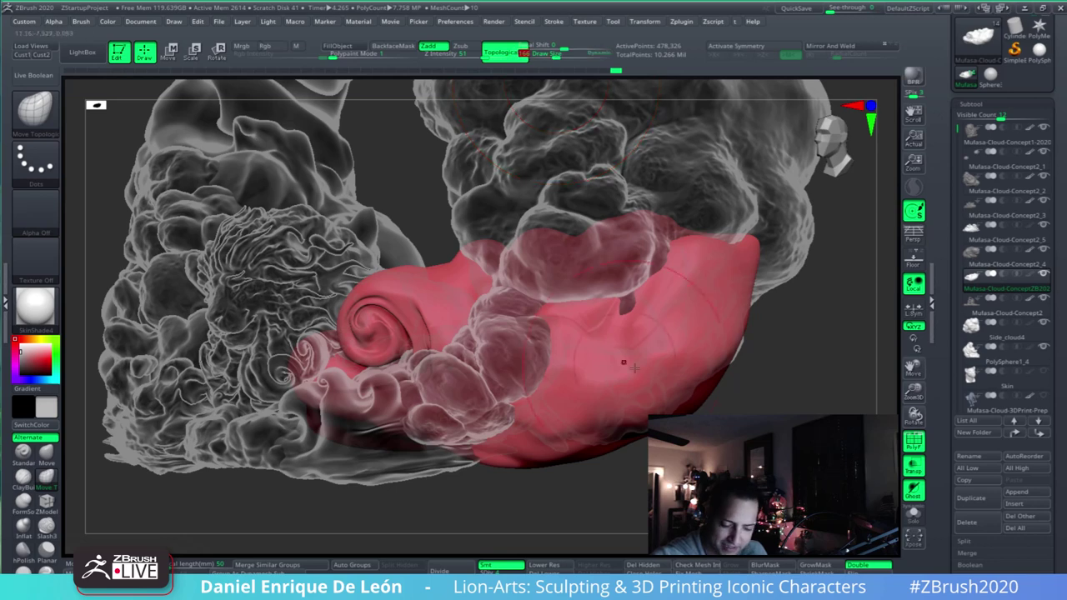
- Move the swirl cloud's underside inward beneath the small curled clouds with the Move Topological brush
right_click_drag(633, 366, 671, 315)
key("b")
key("m")
key("t")
mouse_move(679, 328)
right_mouse_down()
mouse_move(721, 350)
mouse_move(685, 381)
mouse_move(715, 377)
mouse_move(714, 365)
mouse_move(750, 347)
mouse_move(724, 254)
right_mouse_up()
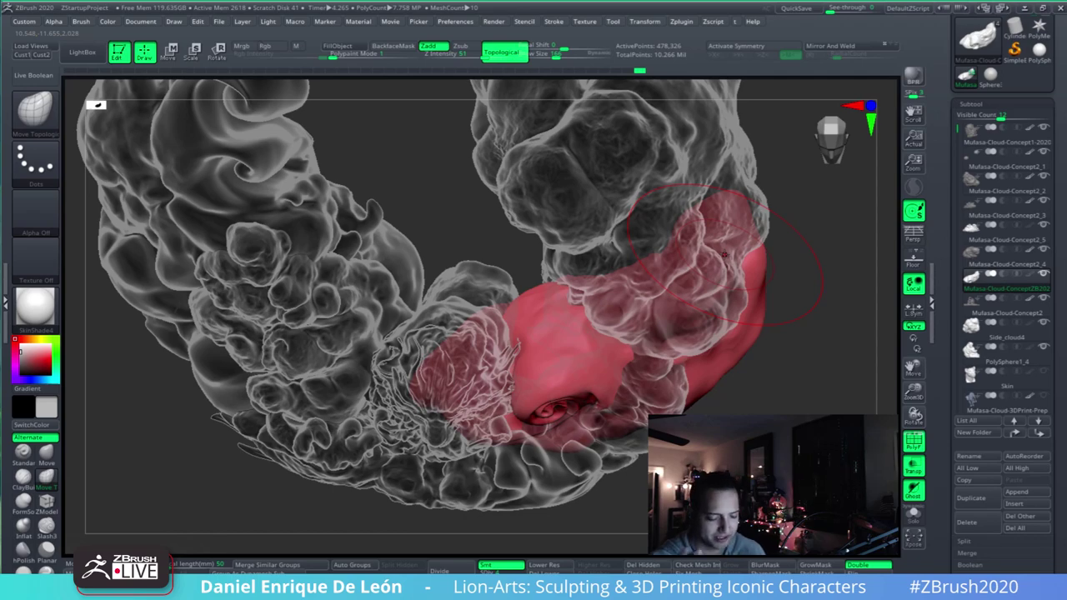
right_click_drag(698, 383, 712, 345)
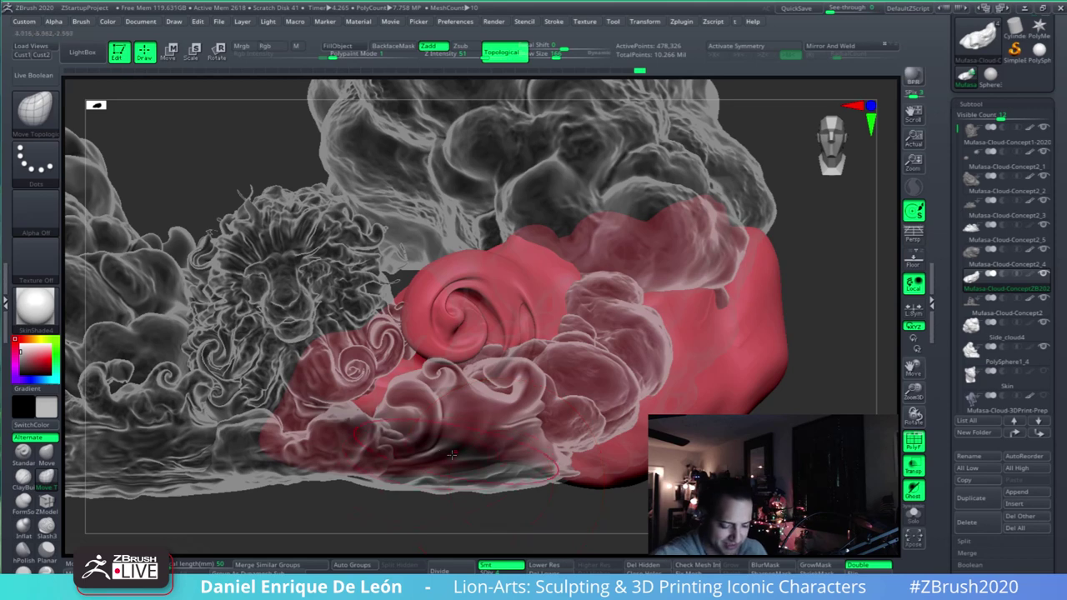
mouse_move(450, 473)
left_mouse_down()
mouse_move(445, 454)
mouse_move(500, 471)
left_mouse_up()
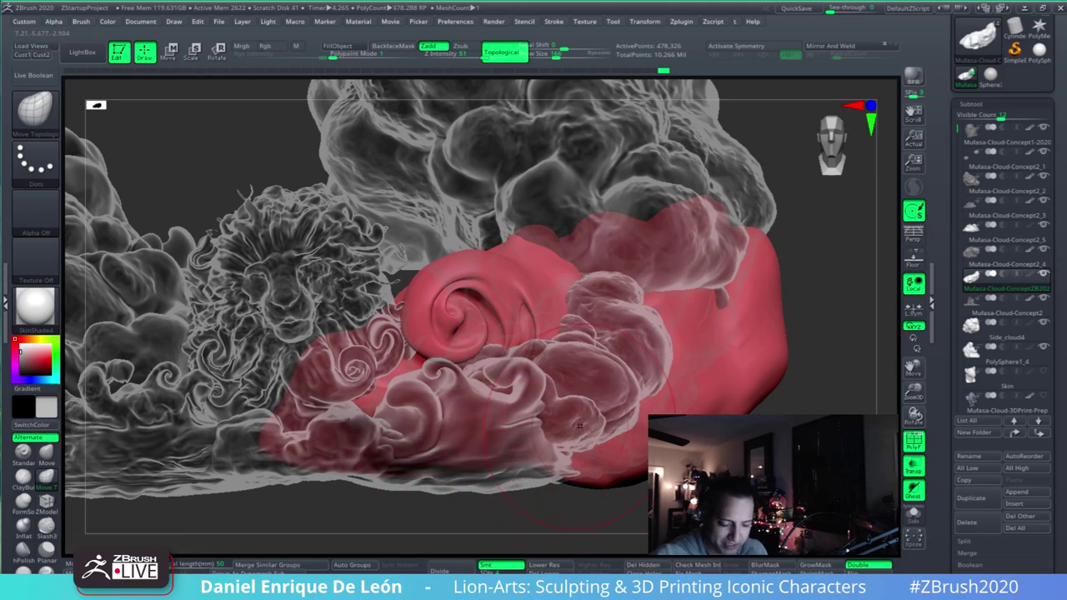
- Smooth the swirl cloud's lower edge from beneath the small clouds to the large rounded end
right_click_drag(613, 500, 580, 460, "alt")
left_click_drag(586, 450, 626, 417, "shift")
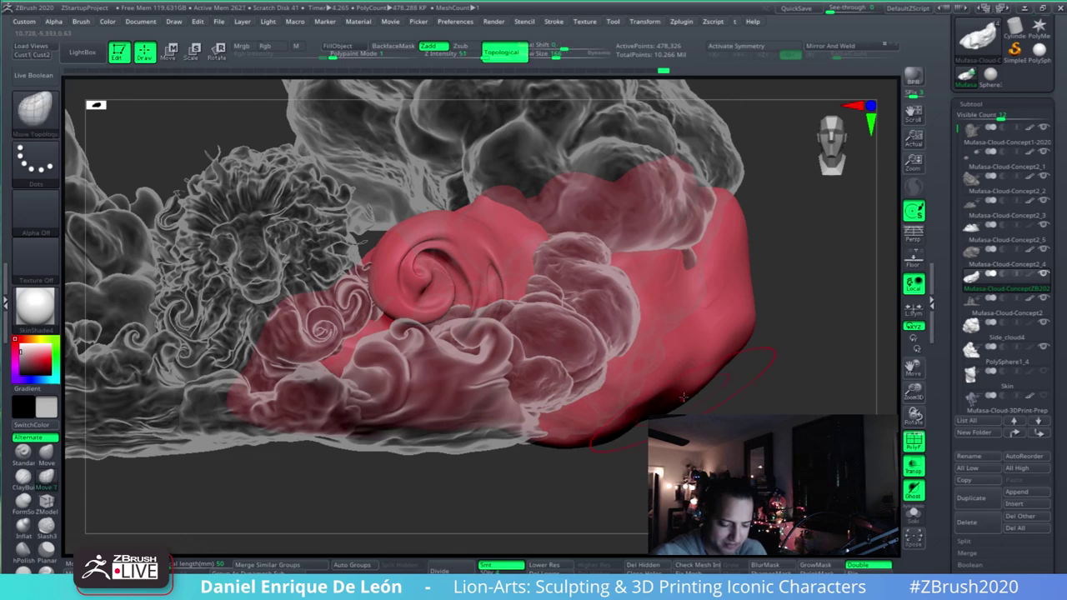
right_click_drag(708, 417, 591, 447)
left_click_drag(474, 451, 491, 458, "shift")
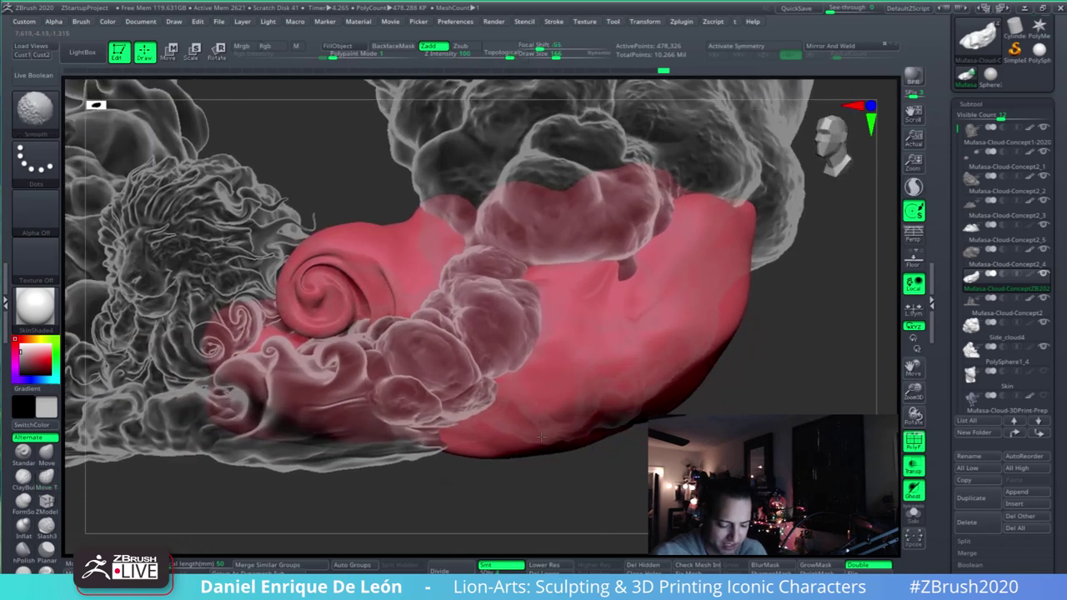
left_click_drag(635, 423, 648, 414, "shift")
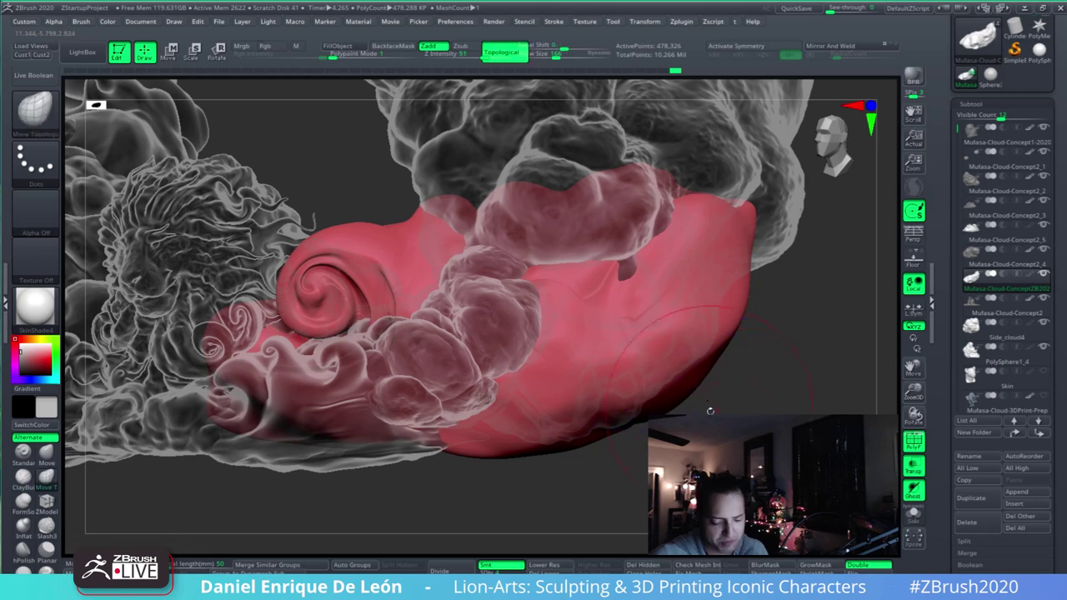
- Reduce the Move Topological draw size to 137 and reshape the swirl cloud's lower outer edge and large rounded end
right_click_drag(704, 402, 698, 380, "alt")
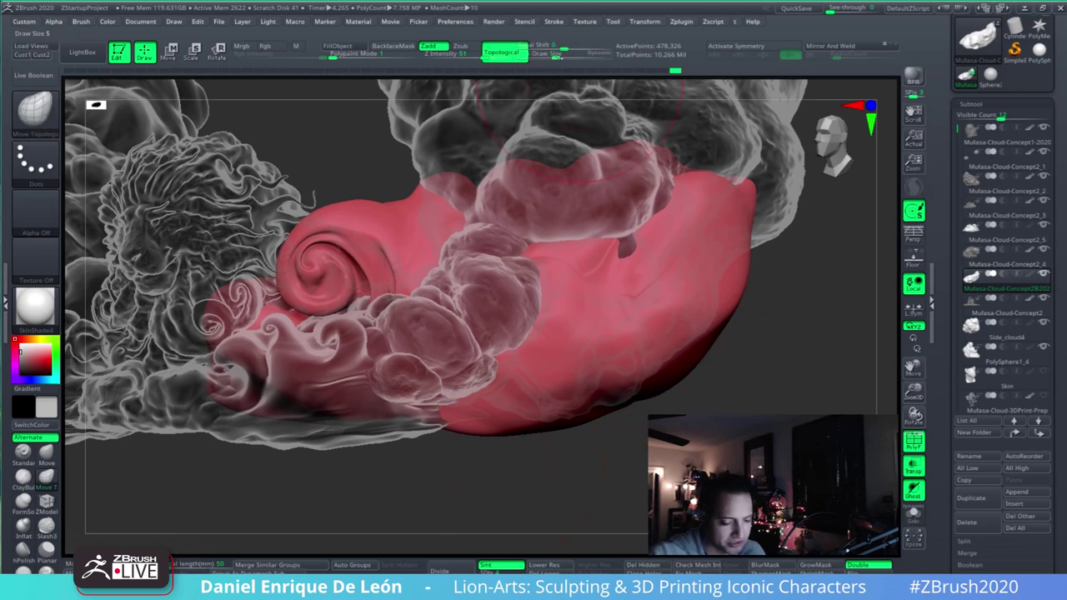
left_click_drag(556, 55, 551, 55)
right_click_drag(704, 377, 682, 350, "ctrl")
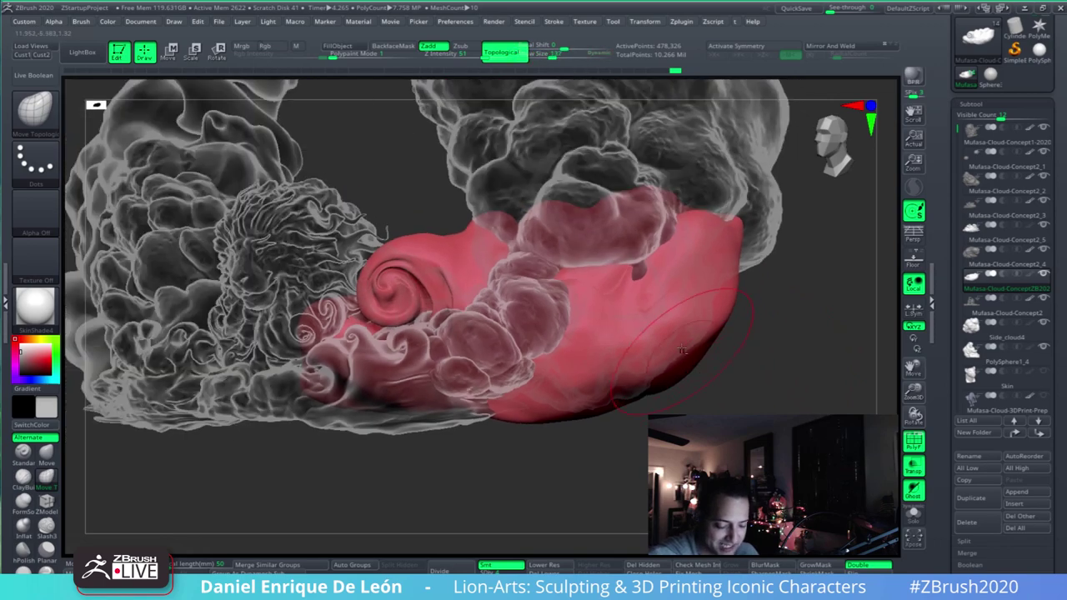
mouse_move(682, 350)
left_mouse_down()
mouse_move(686, 363)
mouse_move(677, 326)
mouse_move(711, 286)
mouse_move(571, 259)
mouse_move(620, 307)
mouse_move(744, 375)
left_mouse_up()
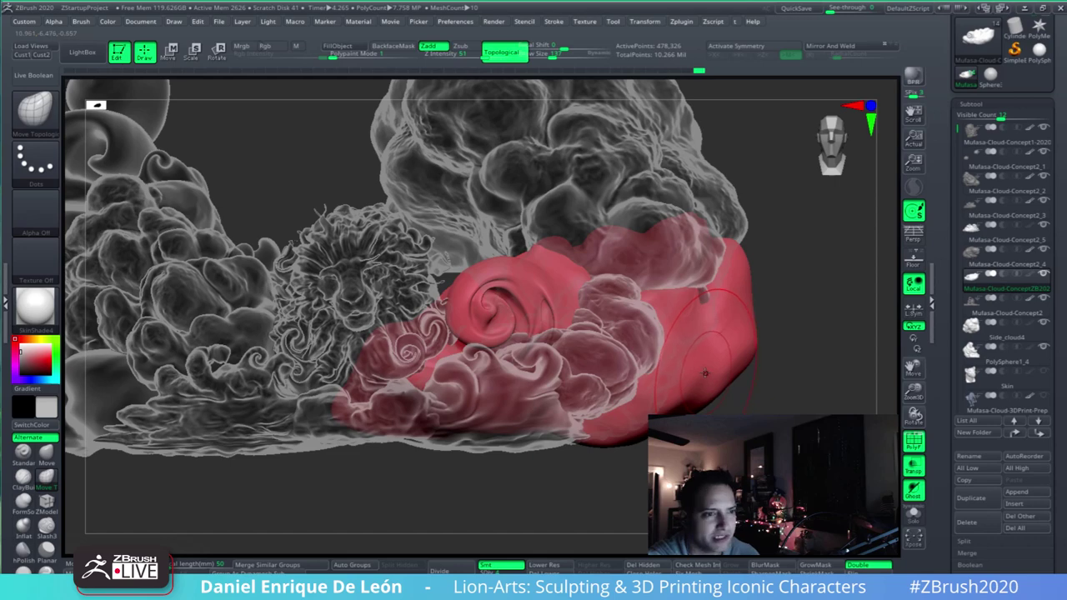
mouse_move(723, 308)
right_mouse_down()
mouse_move(675, 320)
mouse_move(719, 334)
mouse_move(691, 338)
mouse_move(618, 323)
mouse_move(656, 343)
mouse_move(620, 359)
mouse_move(695, 307)
mouse_move(695, 278)
mouse_move(592, 430)
mouse_move(613, 376)
mouse_move(664, 314)
right_mouse_up()
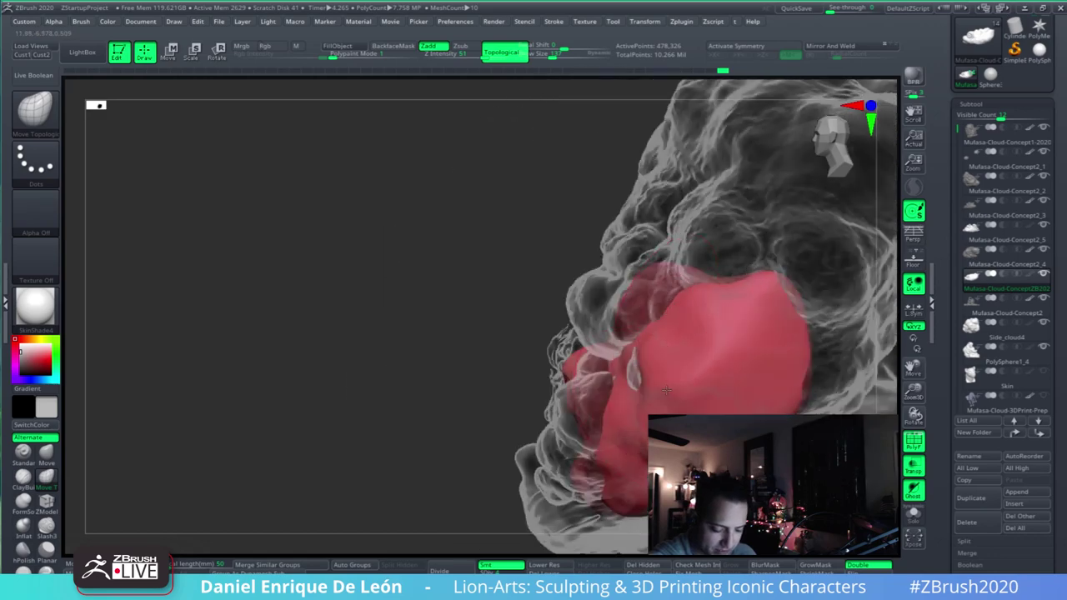
mouse_move(713, 373)
right_mouse_down()
mouse_move(741, 322)
mouse_move(683, 324)
mouse_move(688, 374)
mouse_move(659, 319)
right_mouse_up()
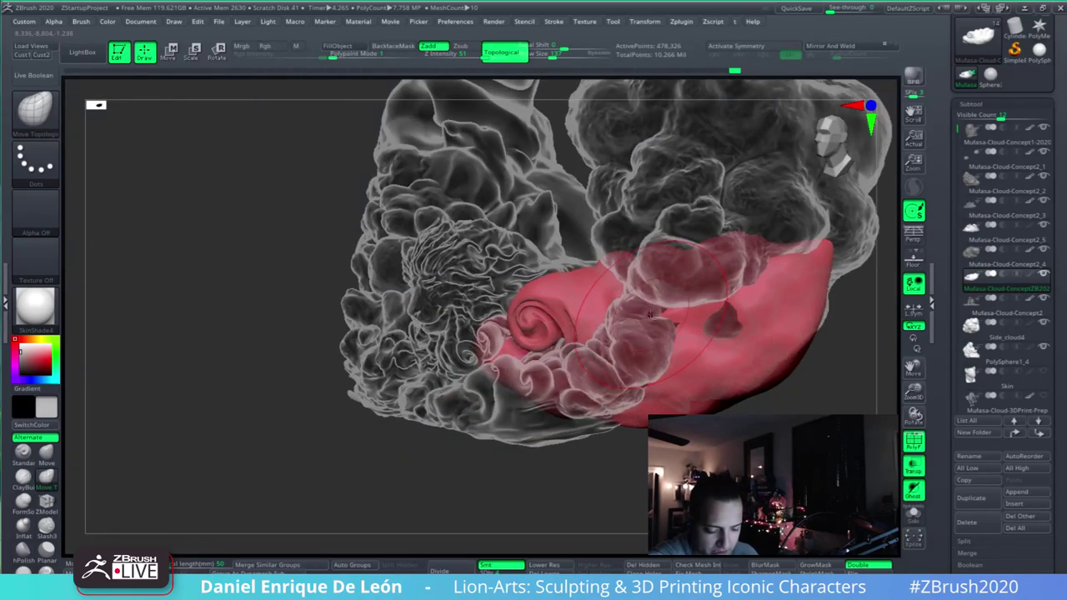
right_click_drag(710, 394, 715, 329)
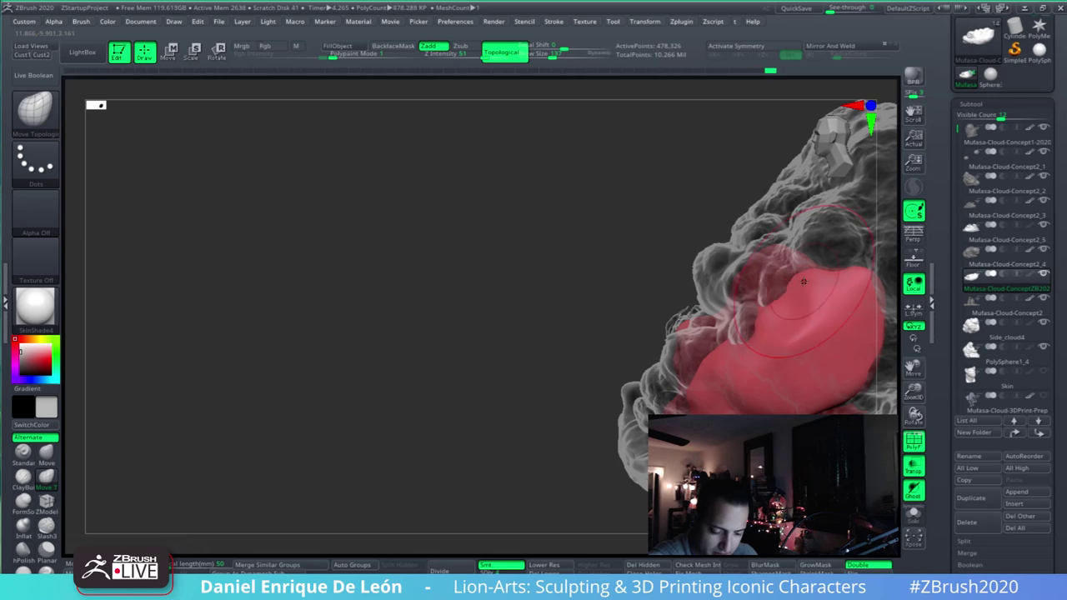
- Adjust the swirl cloud's rounded end and smooth its surface behind the overlapping cloud
right_click_drag(785, 304, 707, 236)
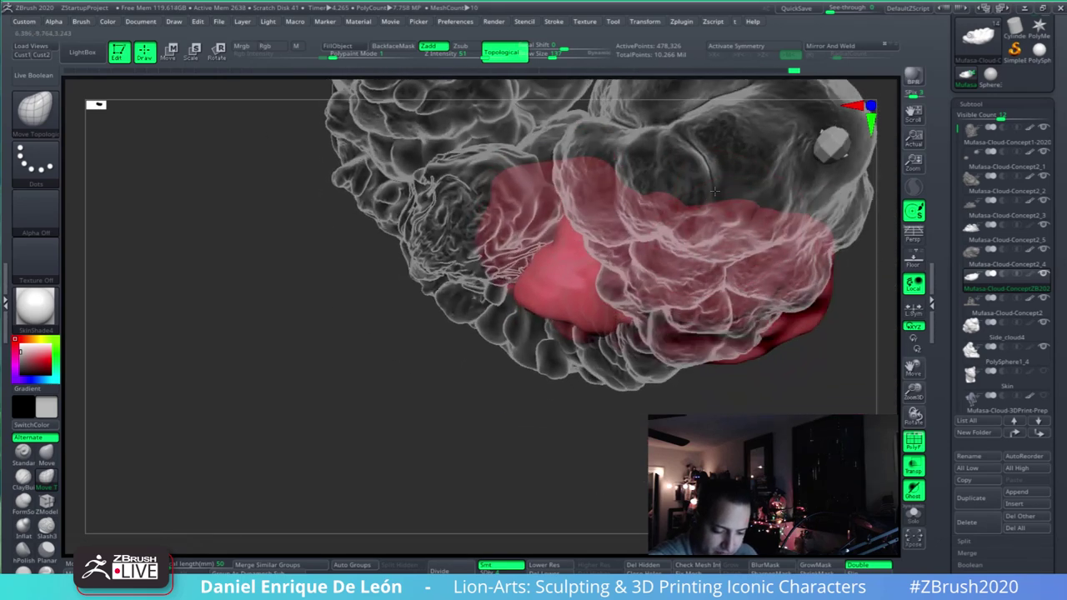
mouse_move(715, 191)
right_mouse_down()
mouse_move(718, 262)
mouse_move(788, 179)
right_mouse_up()
key("shift")
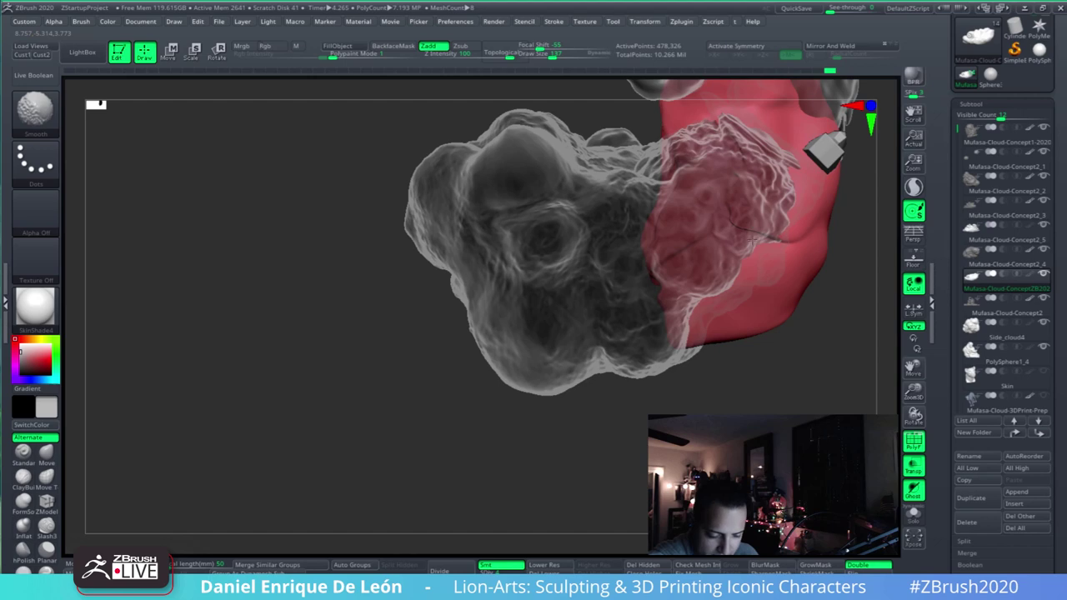
right_click_drag(779, 188, 744, 226)
left_click_drag(744, 226, 743, 229, "shift")
mouse_move(744, 226)
right_mouse_down()
mouse_move(686, 330)
mouse_move(554, 365)
right_mouse_up()
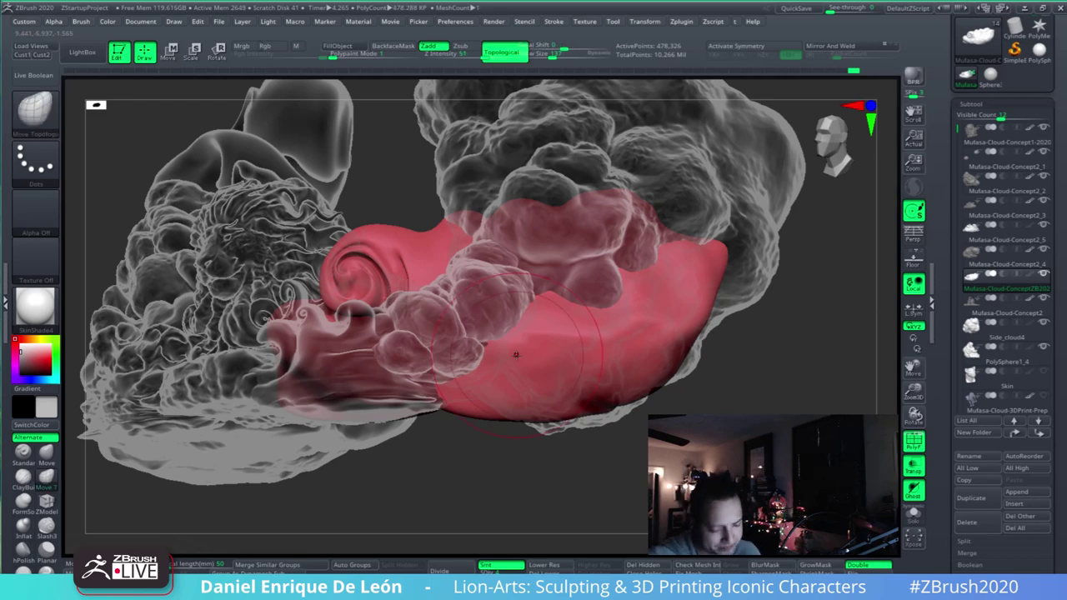
- Smooth the swirl cloud's lower edge where it emerges from beneath the small curled clouds
mouse_move(516, 354)
right_mouse_down()
mouse_move(636, 285)
mouse_move(564, 335)
right_mouse_up()
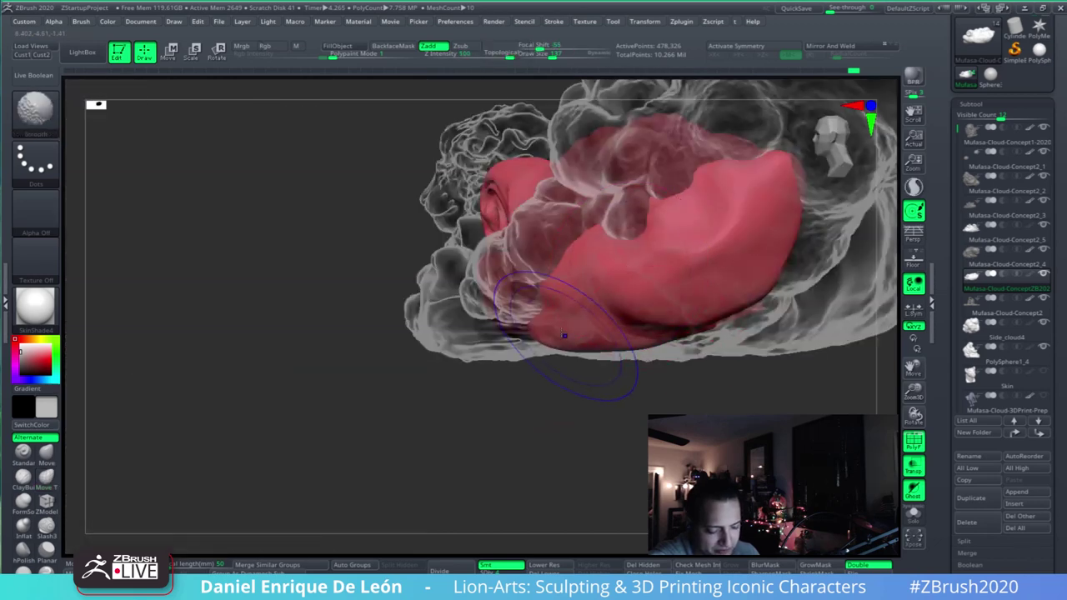
key("shift")
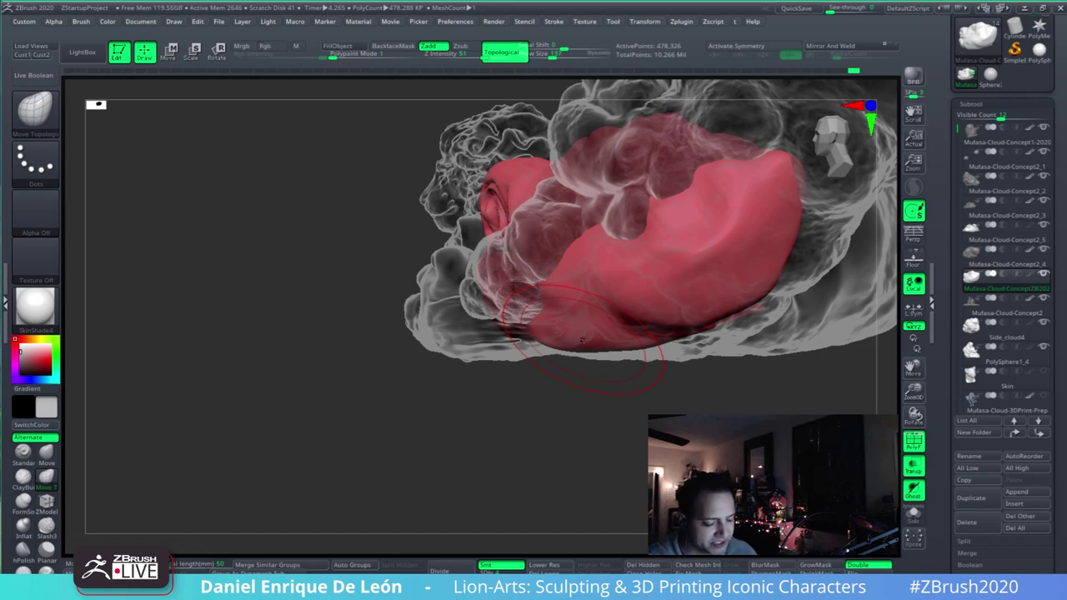
right_click_drag(670, 278, 738, 275)
mouse_move(669, 242)
right_mouse_down("alt")
mouse_move(715, 290)
mouse_move(745, 297)
mouse_move(724, 312)
right_mouse_up("alt")
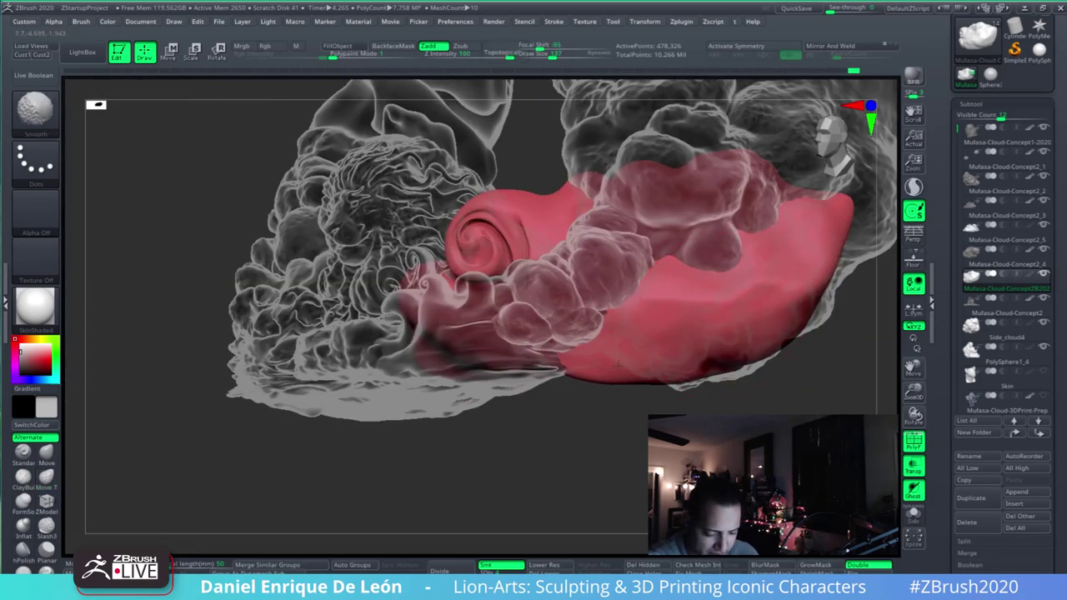
left_click_drag(617, 364, 765, 288, "shift")
- Move the swirl cloud's outer side with Move Topological and smooth the broad surface below the overhanging cloud
right_click_drag(723, 250, 769, 280)
right_click_drag(768, 280, 785, 325, "alt")
left_click_drag(821, 292, 810, 285)
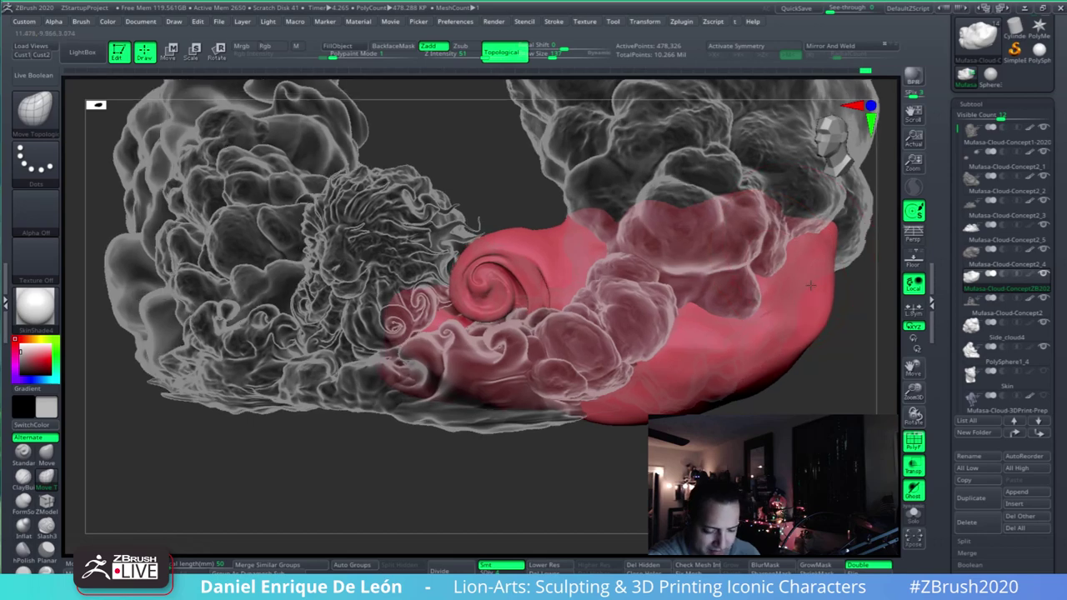
mouse_move(810, 285)
right_mouse_down()
mouse_move(727, 281)
mouse_move(717, 264)
right_mouse_up()
key("shift")
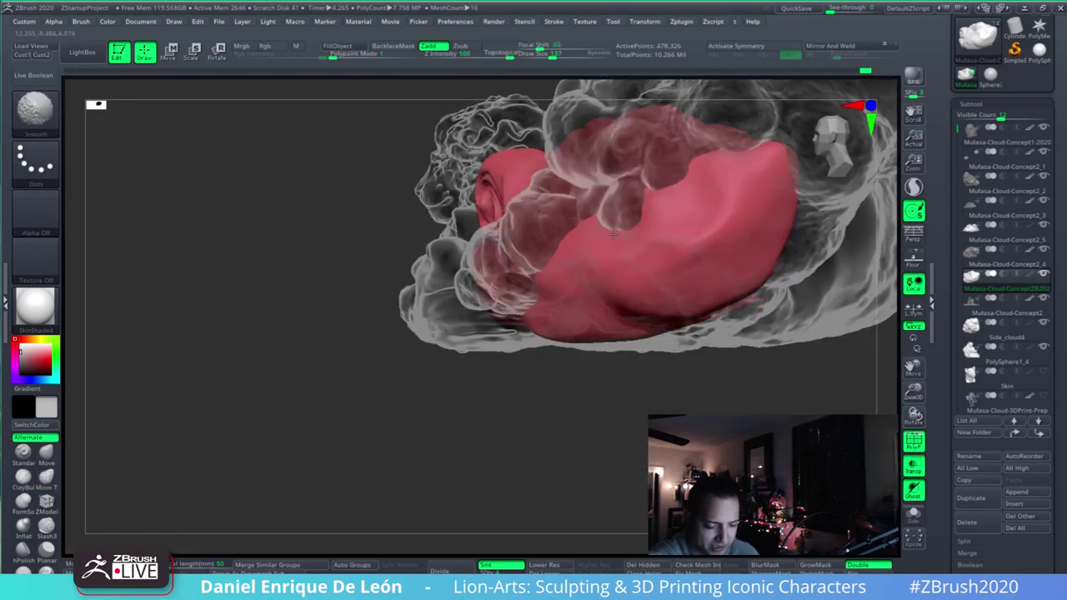
left_click_drag(613, 235, 672, 214, "shift")
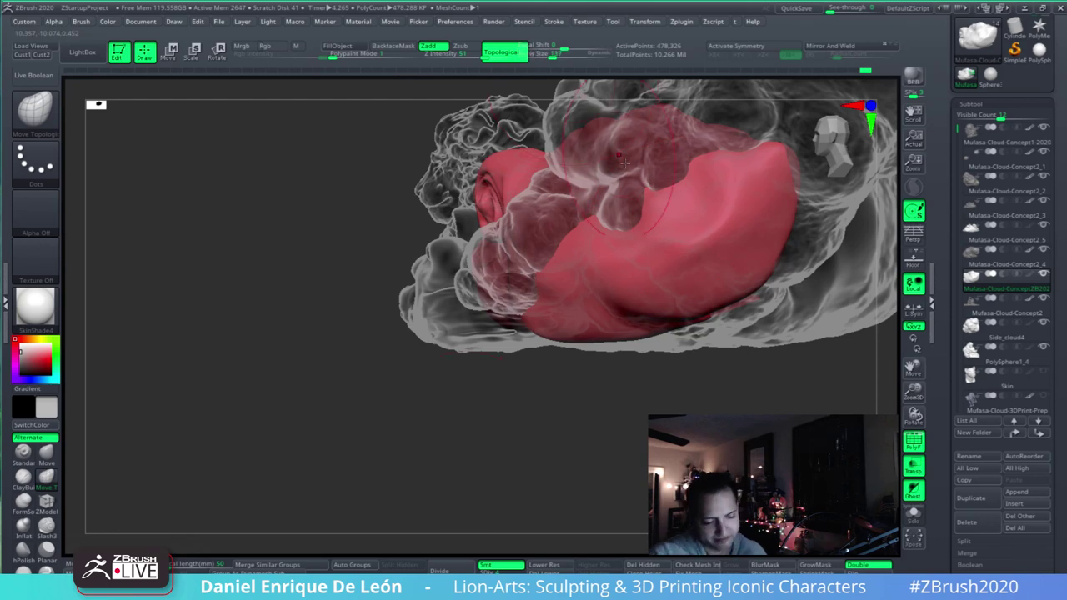
- Increase the Move Topological draw size and refine the swirl cloud's large rounded end from several angles
left_click_drag(560, 55, 565, 56)
mouse_move(760, 237)
right_mouse_down("alt")
mouse_move(688, 281)
mouse_move(585, 250)
mouse_move(575, 234)
right_mouse_up("alt")
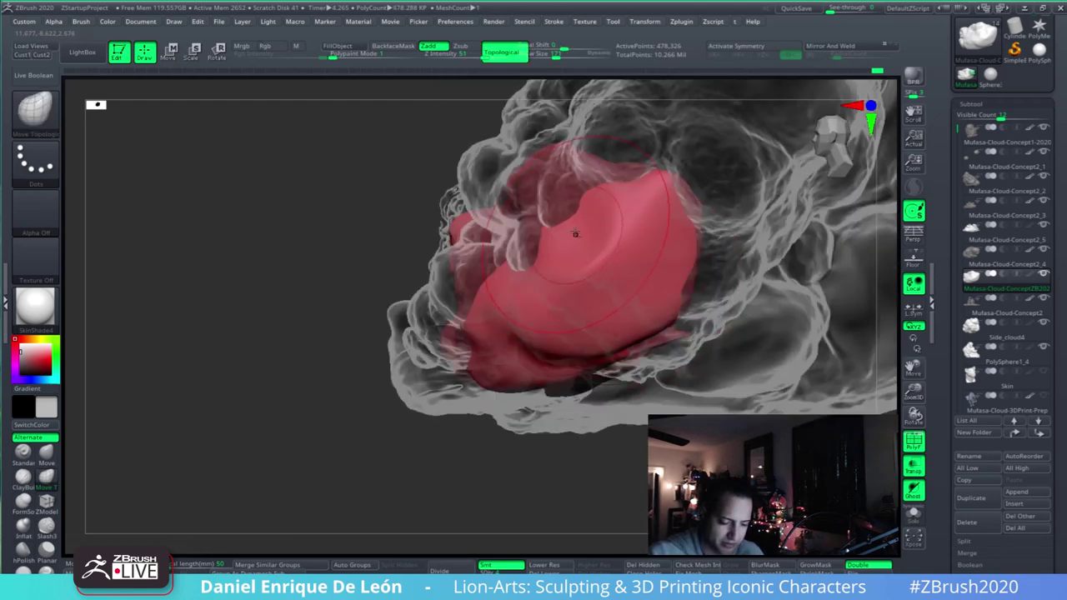
right_click_drag(620, 301, 600, 274)
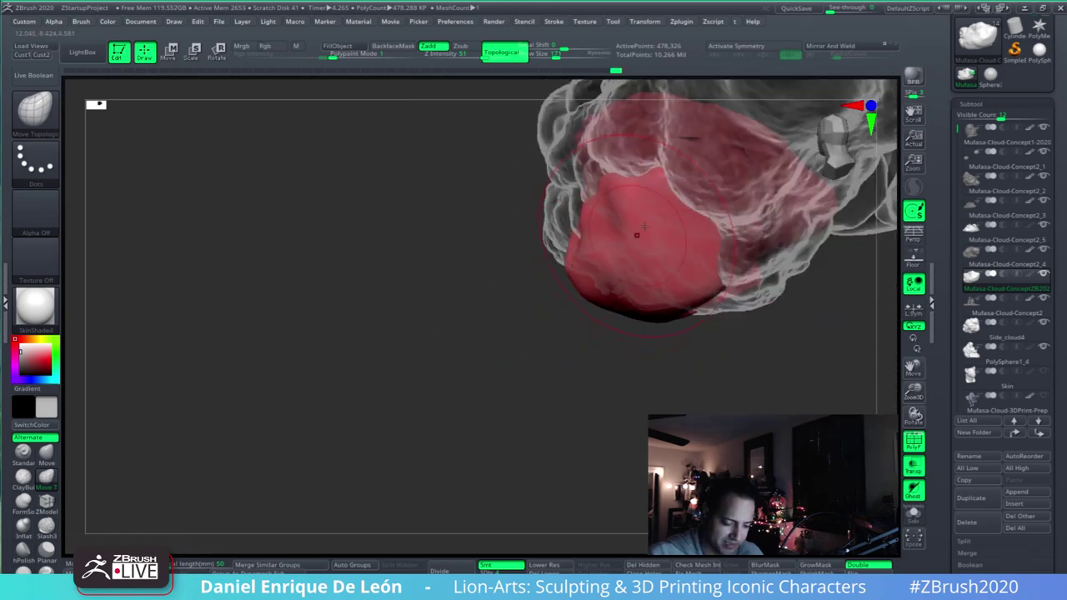
mouse_move(644, 225)
right_mouse_down()
mouse_move(658, 192)
mouse_move(537, 190)
mouse_move(667, 296)
mouse_move(677, 271)
mouse_move(733, 300)
right_mouse_up()
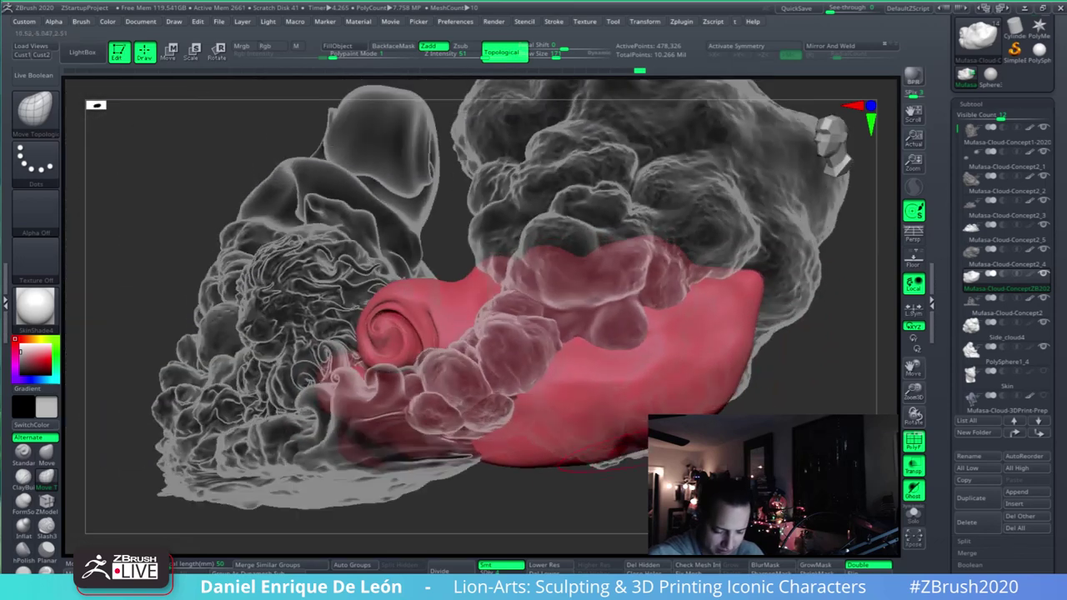
- Turn off PolyFrame and Transparency and frame the swirl cloud among the solid-shaded subtools
key("f")
mouse_move(602, 368)
right_mouse_down()
mouse_move(646, 355)
mouse_move(767, 361)
right_mouse_up()
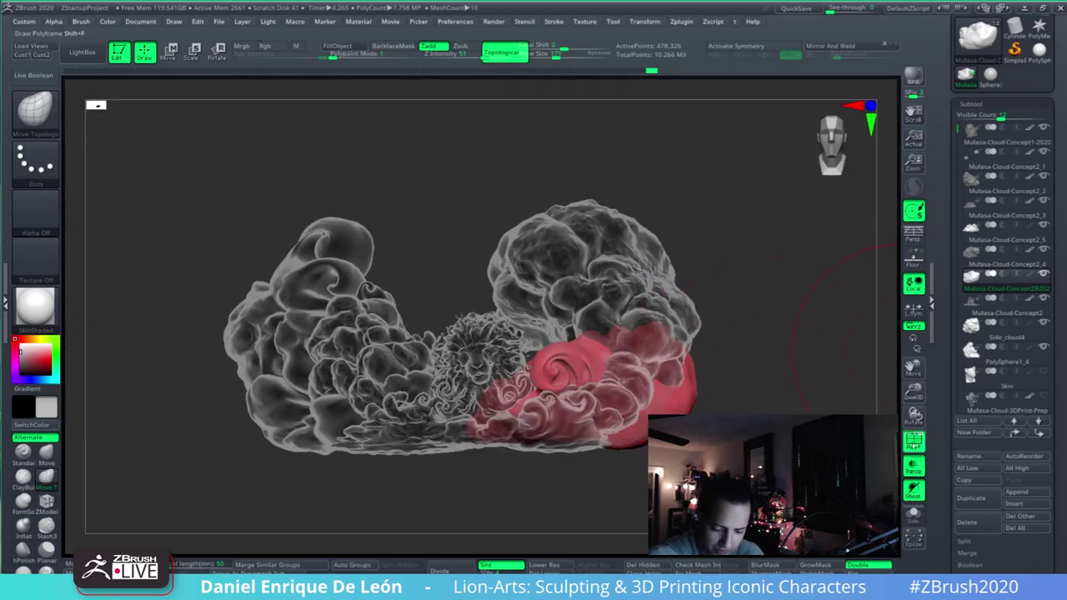
left_click(915, 441)
left_click(914, 467)
key("f")
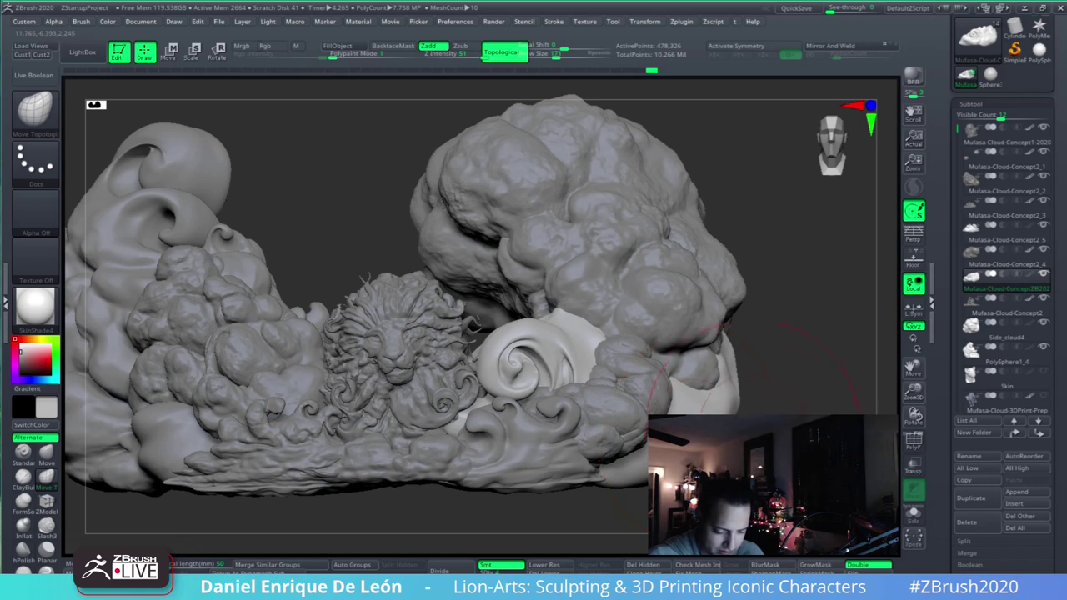
- Examine the whole lion and cloud composition from the front and above, checking how the swirl cloud fits
mouse_move(755, 426)
right_mouse_down("alt")
mouse_move(774, 428)
mouse_move(775, 390)
right_mouse_up("alt")
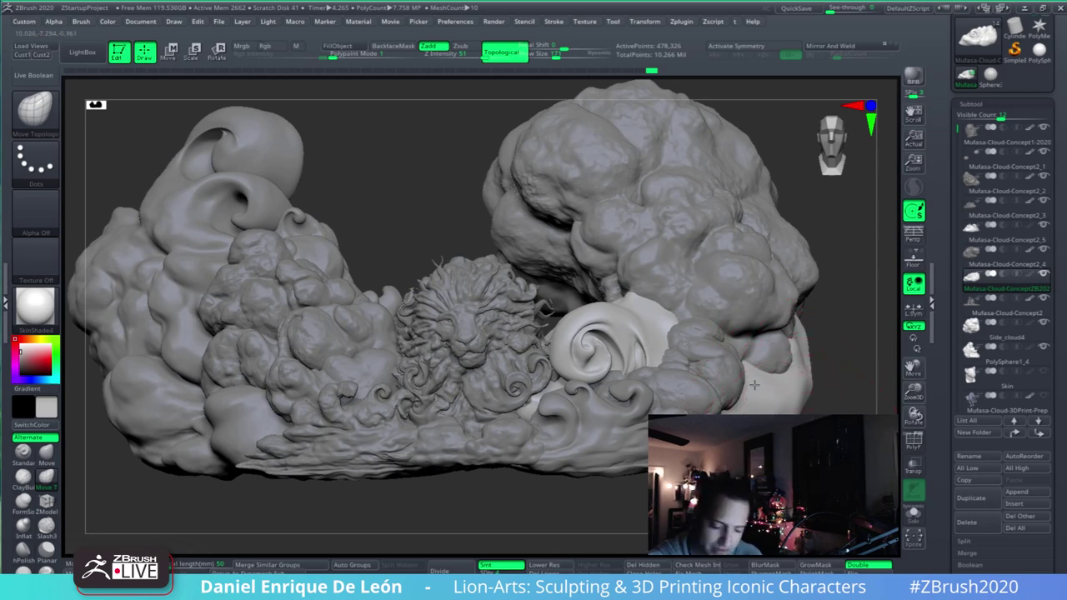
right_click_drag(753, 384, 756, 344)
mouse_move(641, 446)
right_mouse_down()
mouse_move(622, 454)
mouse_move(717, 359)
mouse_move(786, 381)
mouse_move(754, 414)
mouse_move(671, 435)
right_mouse_up()
right_click_drag(833, 383, 775, 435)
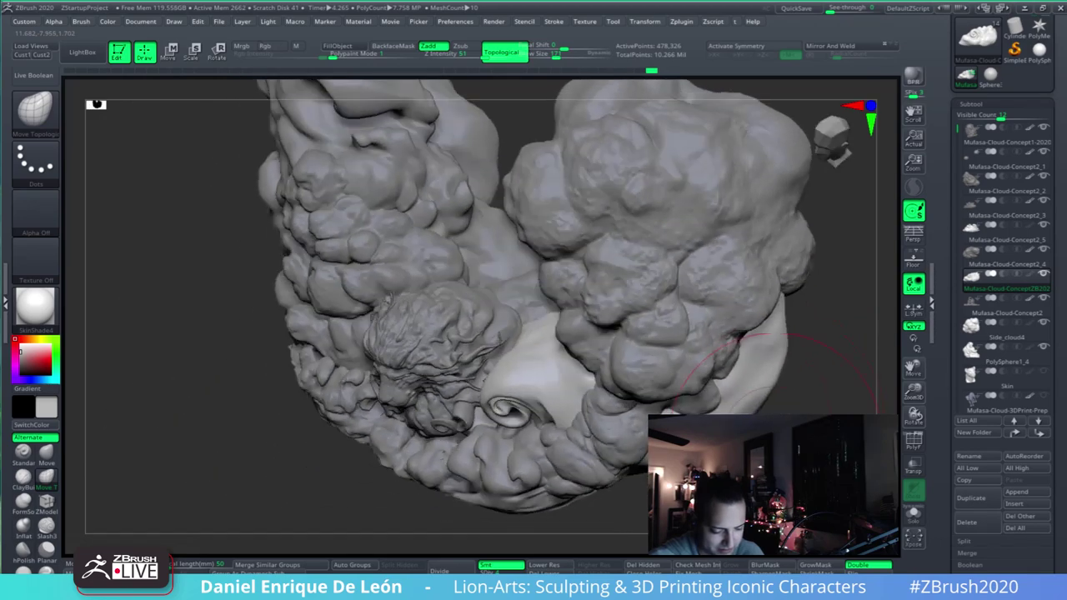
right_click_drag(784, 379, 794, 380)
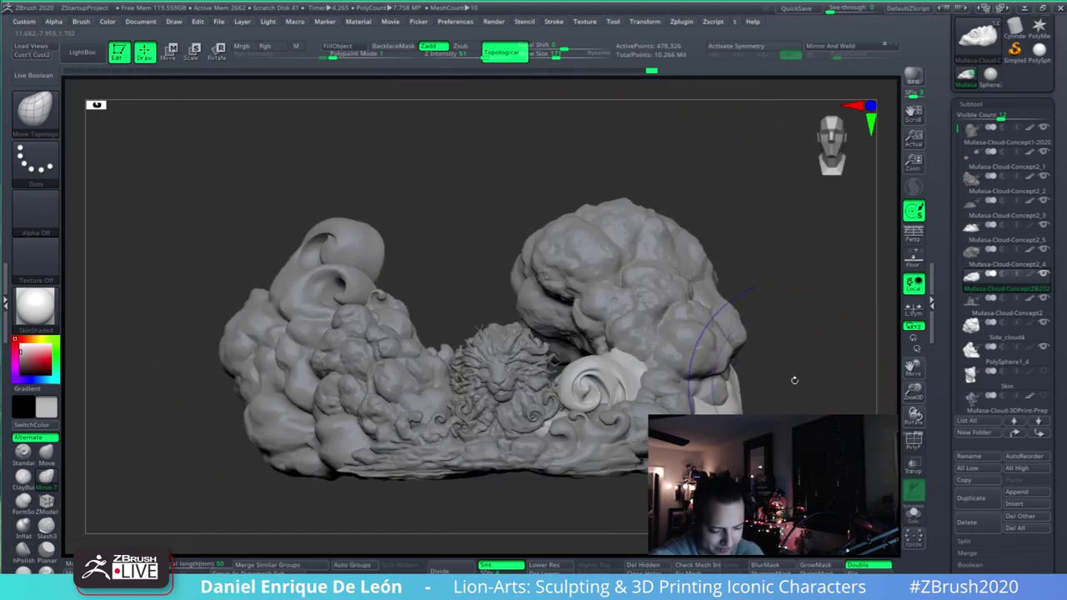
mouse_move(806, 323)
right_mouse_down()
mouse_move(813, 395)
mouse_move(806, 330)
right_mouse_up()
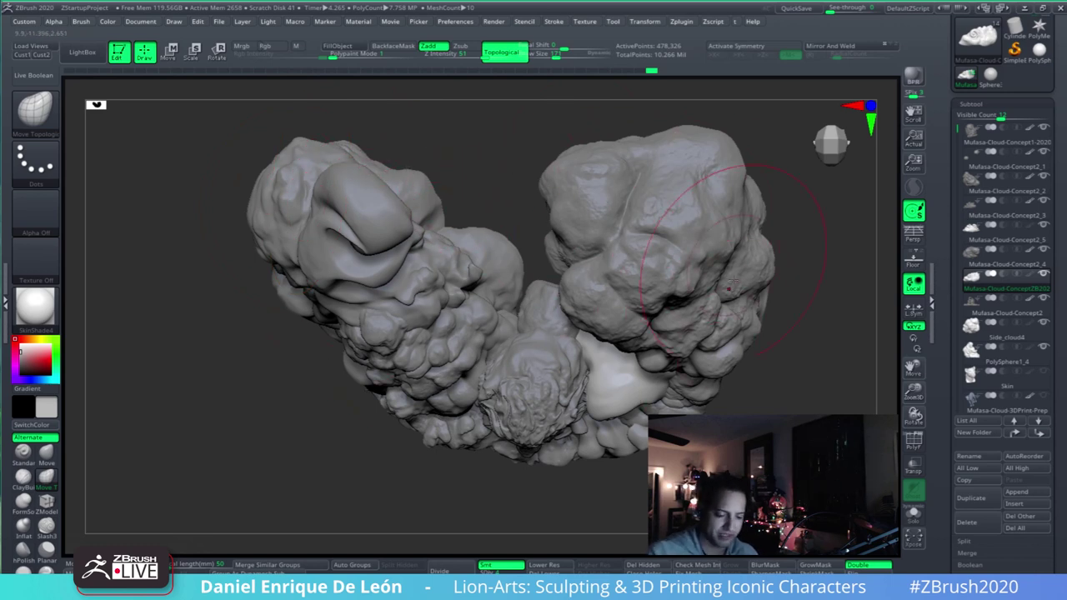
mouse_move(666, 336)
right_mouse_down("alt")
mouse_move(632, 415)
mouse_move(672, 369)
mouse_move(665, 384)
mouse_move(671, 332)
mouse_move(674, 356)
right_mouse_up("alt")
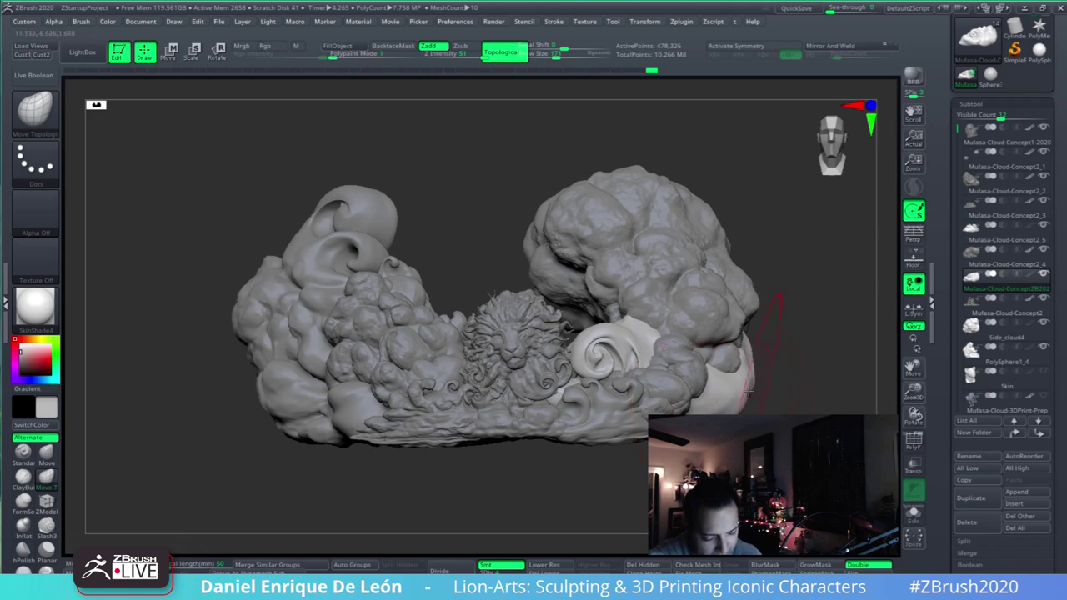
right_click_drag(712, 394, 712, 370, "alt")
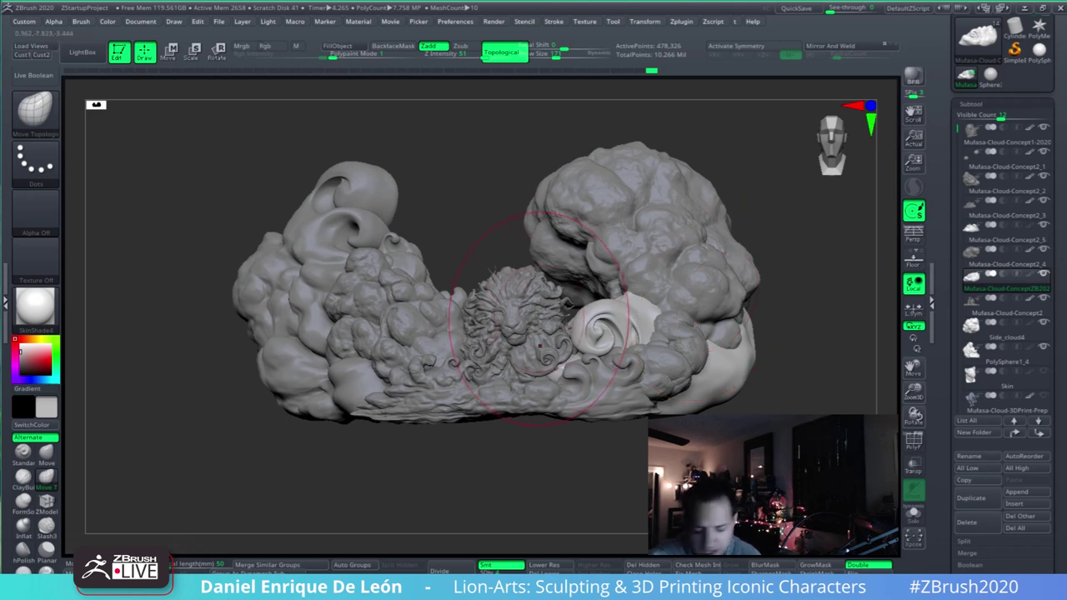
- Inspect the lion's face and mane up close and their spacing to the adjacent swirl cloud
mouse_move(535, 337)
right_mouse_down("ctrl")
mouse_move(555, 346)
mouse_move(554, 295)
mouse_move(567, 299)
right_mouse_up("ctrl")
mouse_move(568, 245)
right_mouse_down()
mouse_move(547, 265)
mouse_move(554, 246)
mouse_move(492, 212)
right_mouse_up()
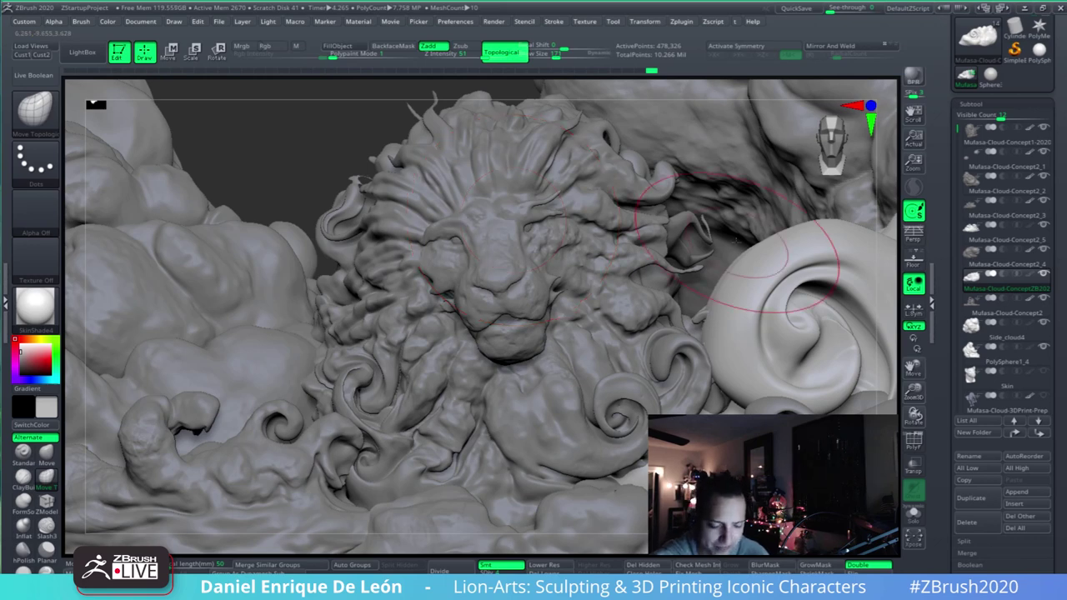
mouse_move(758, 300)
right_mouse_down()
mouse_move(871, 327)
mouse_move(725, 300)
mouse_move(633, 250)
right_mouse_up()
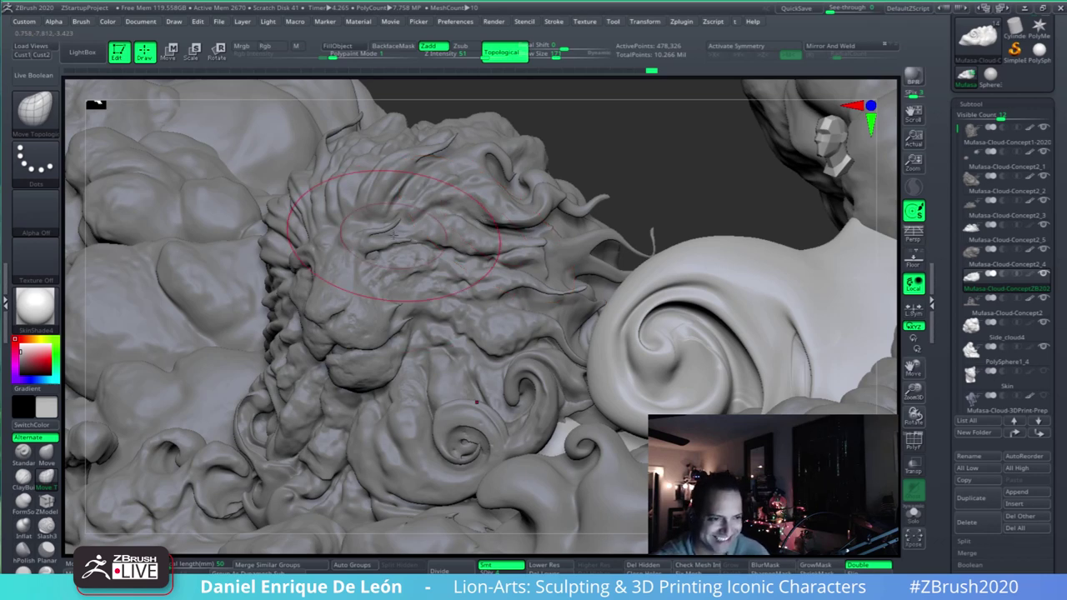
right_click_drag(446, 261, 583, 292)
right_click_drag(542, 321, 638, 300)
mouse_move(553, 359)
right_mouse_down("ctrl")
mouse_move(552, 350)
mouse_move(563, 357)
mouse_move(554, 353)
right_mouse_up("ctrl")
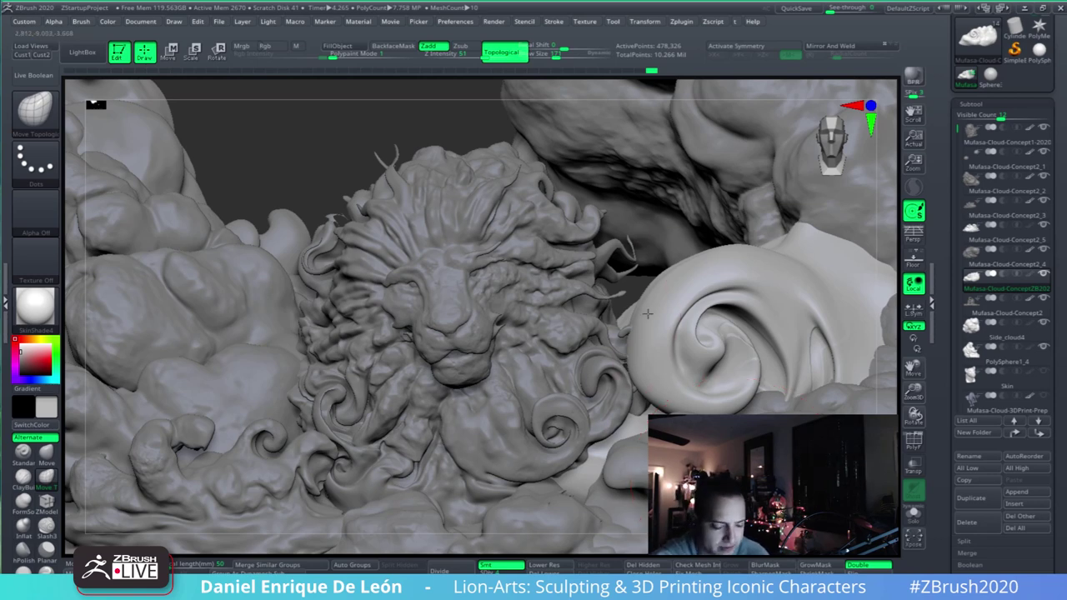
mouse_move(643, 312)
right_mouse_down("ctrl")
mouse_move(651, 305)
mouse_move(670, 342)
mouse_move(665, 305)
mouse_move(655, 314)
mouse_move(725, 334)
right_mouse_up("ctrl")
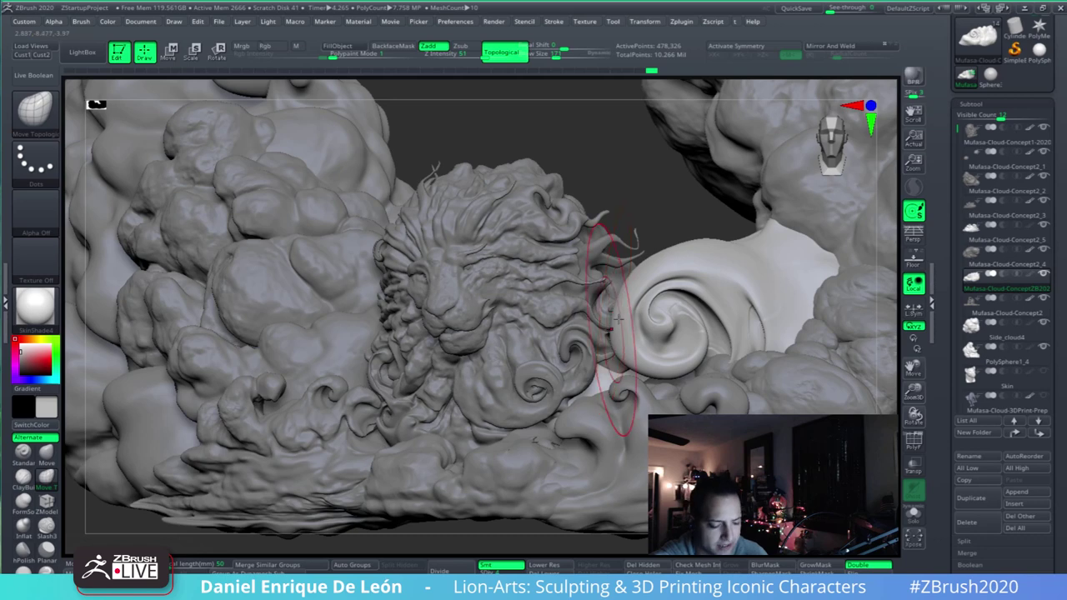
right_click_drag(613, 310, 646, 325)
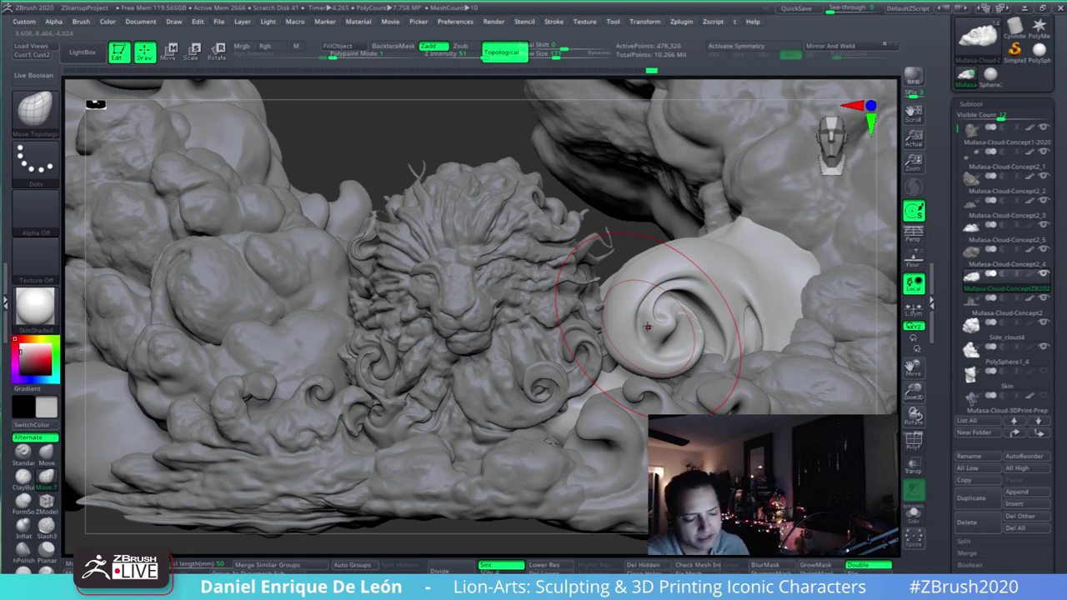
mouse_move(541, 308)
right_mouse_down()
mouse_move(597, 325)
mouse_move(575, 315)
mouse_move(588, 311)
right_mouse_up()
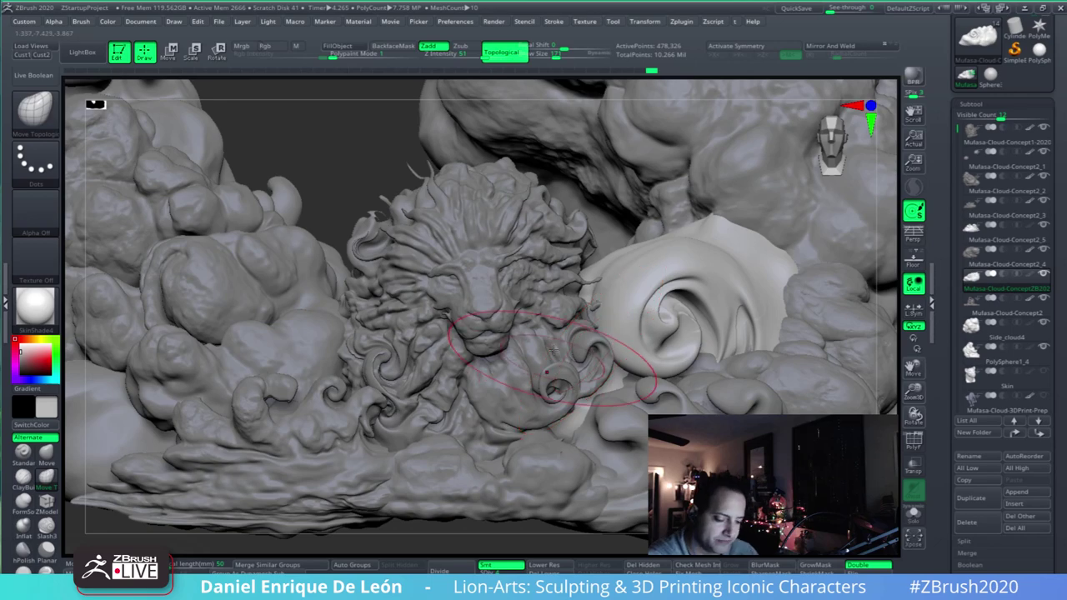
right_click_drag(551, 350, 521, 275)
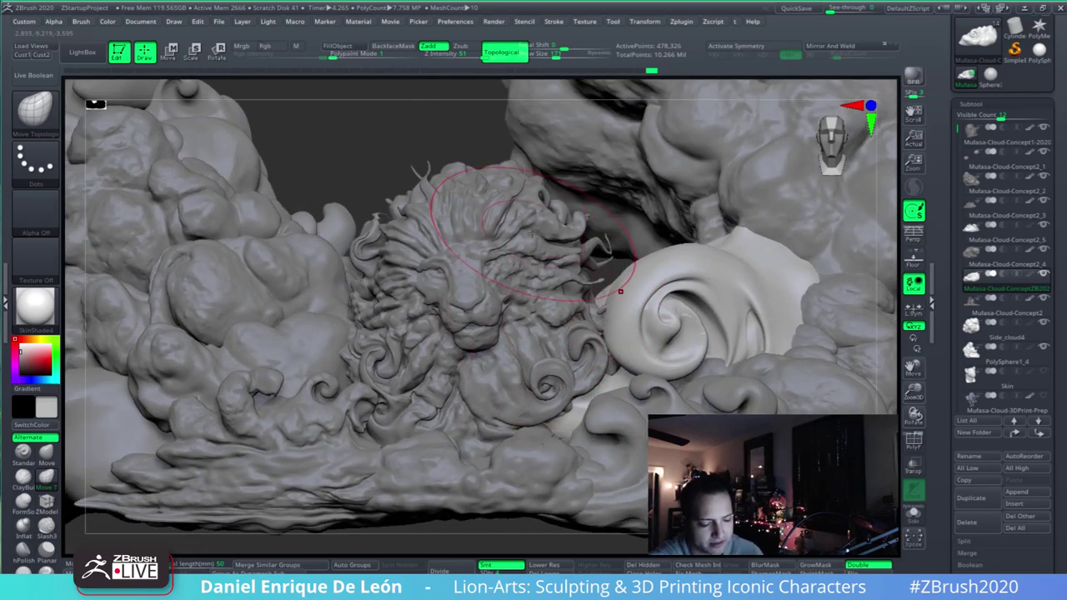
mouse_move(531, 235)
right_mouse_down()
mouse_move(579, 246)
mouse_move(552, 228)
mouse_move(508, 255)
right_mouse_up()
mouse_move(507, 192)
right_mouse_down("alt")
mouse_move(511, 225)
mouse_move(464, 214)
mouse_move(476, 218)
right_mouse_up("alt")
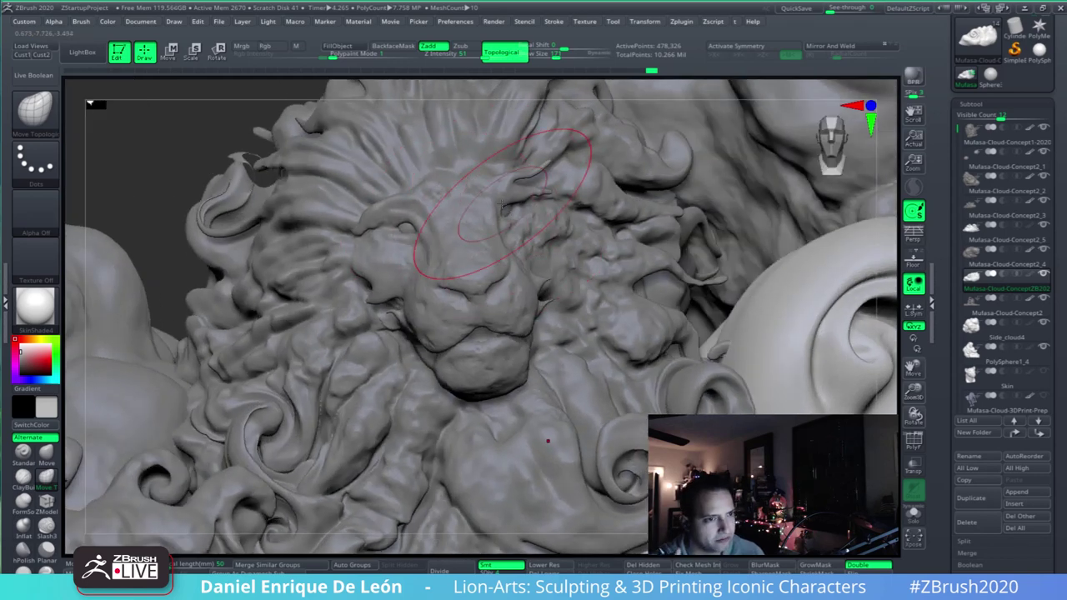
mouse_move(503, 204)
right_mouse_down("ctrl")
mouse_move(540, 295)
mouse_move(540, 223)
right_mouse_up("ctrl")
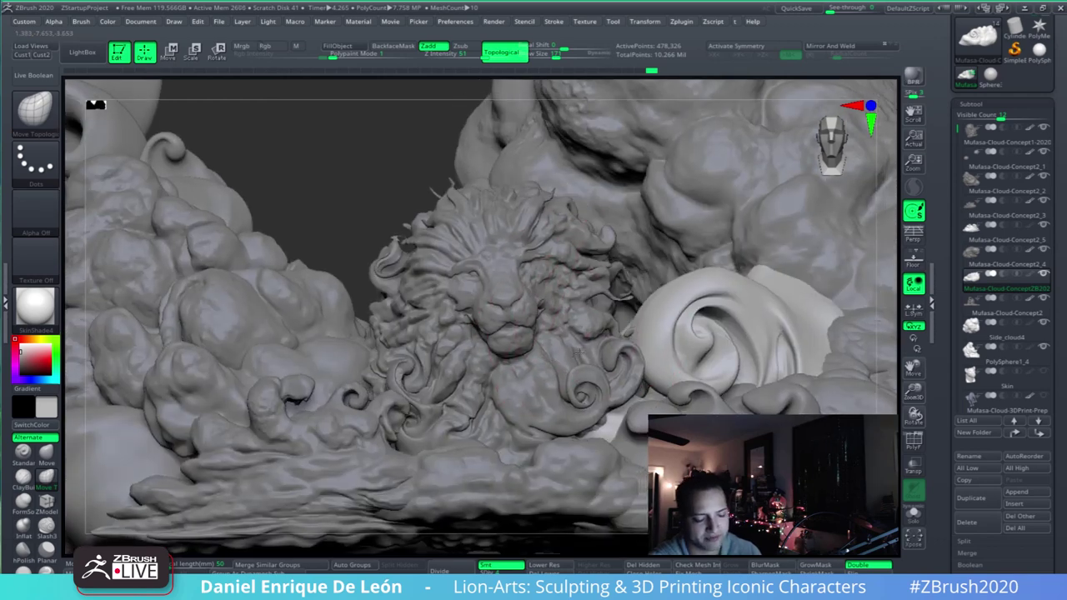
- Examine the lion and cloud composition from several angles and distances, checking the curled foreground cloud below the swirl cloud
right_click_drag(622, 296, 574, 361)
mouse_move(585, 425)
right_mouse_down()
mouse_move(517, 411)
mouse_move(500, 363)
right_mouse_up()
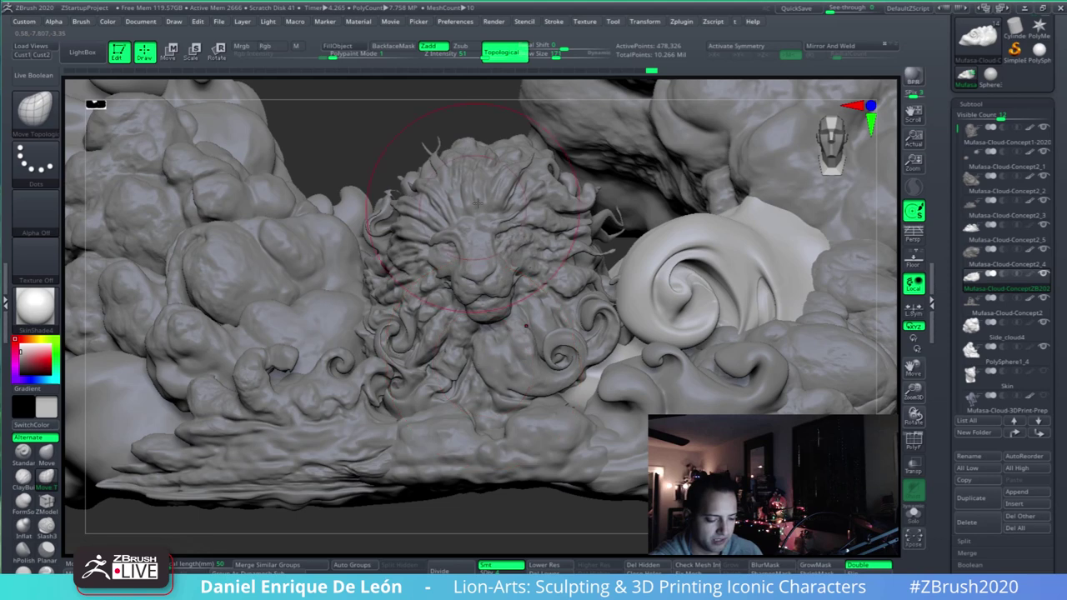
right_click_drag(718, 285, 771, 290, "ctrl")
mouse_move(796, 249)
right_mouse_down()
mouse_move(763, 313)
mouse_move(756, 292)
right_mouse_up()
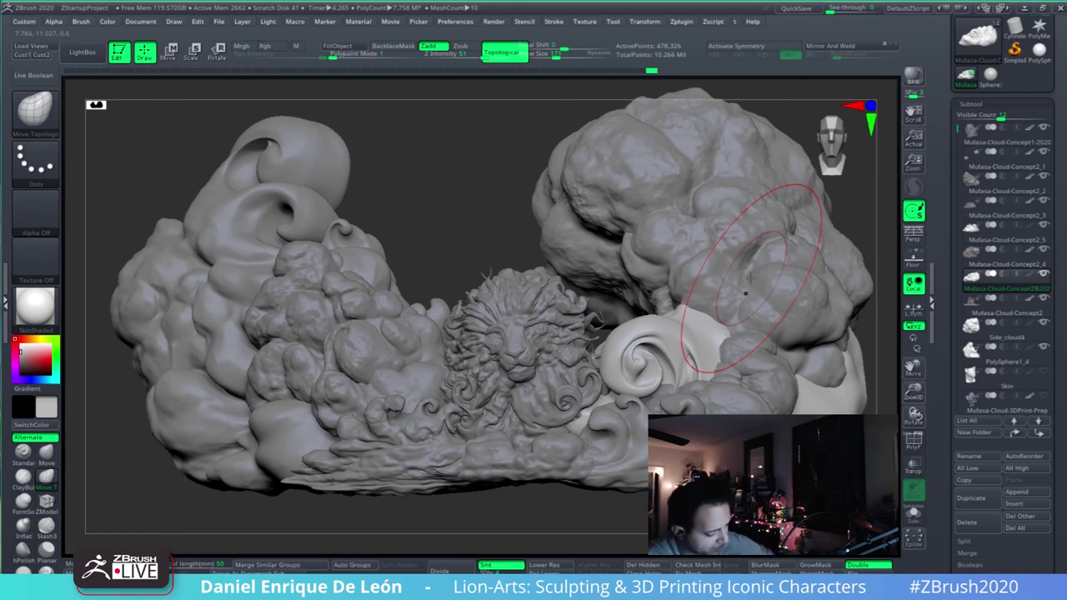
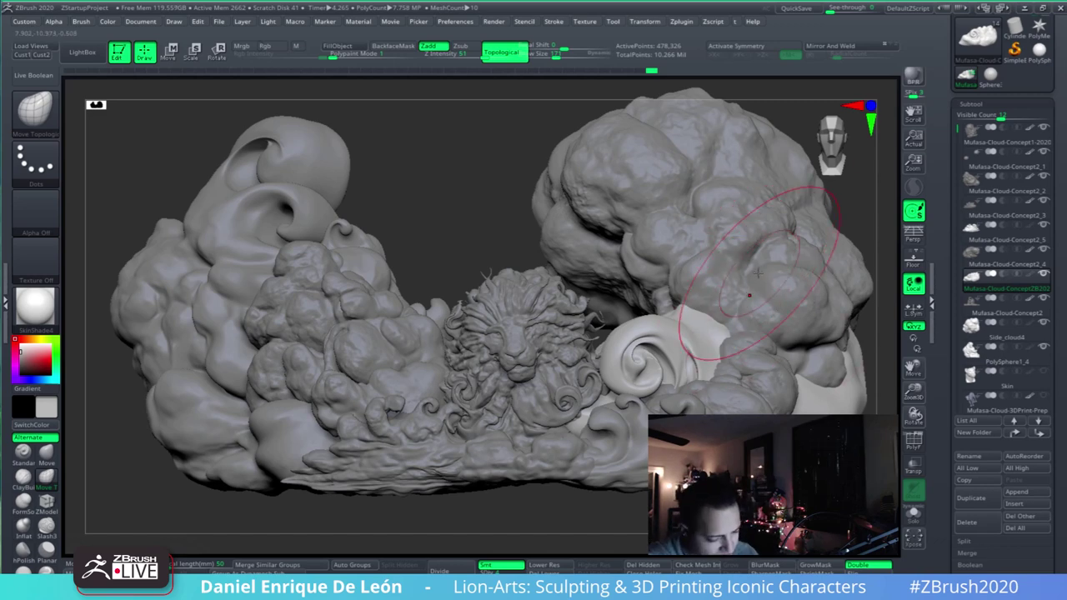
mouse_move(769, 277)
right_mouse_down()
mouse_move(748, 283)
mouse_move(787, 288)
mouse_move(743, 297)
mouse_move(733, 320)
mouse_move(755, 324)
mouse_move(744, 296)
mouse_move(743, 333)
right_mouse_up()
mouse_move(746, 345)
right_mouse_down("alt")
mouse_move(754, 357)
mouse_move(712, 301)
right_mouse_up("alt")
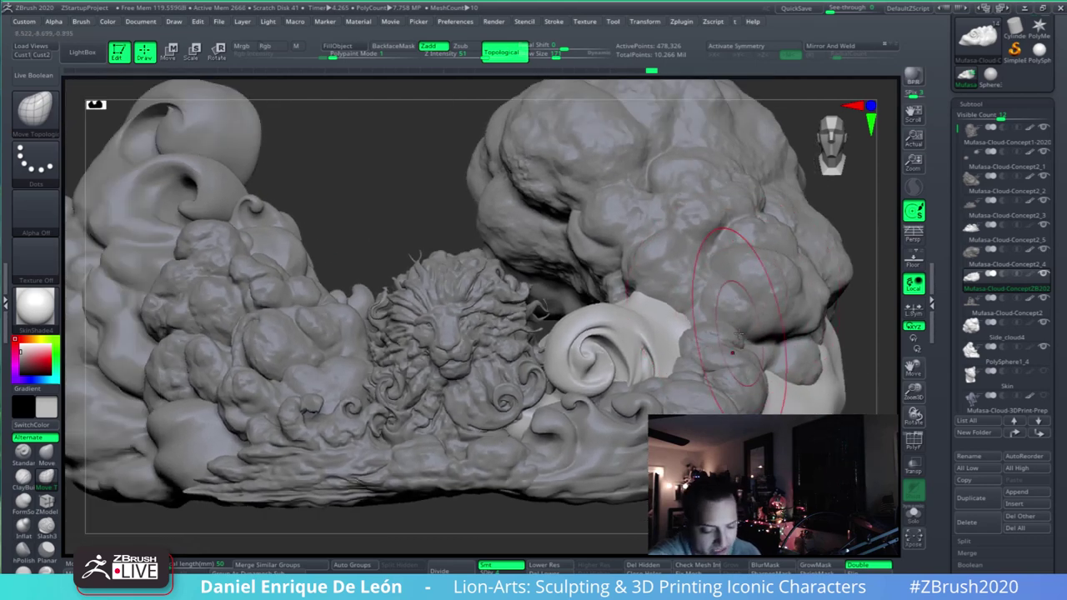
mouse_move(737, 343)
right_mouse_down("alt")
mouse_move(757, 329)
mouse_move(747, 292)
right_mouse_up("alt")
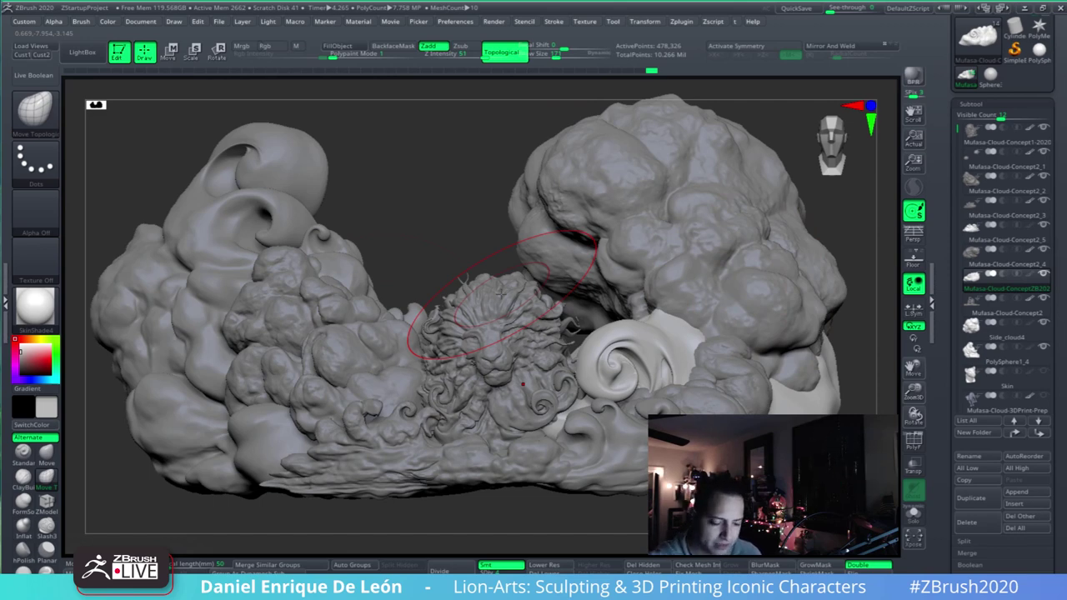
mouse_move(766, 342)
right_mouse_down()
mouse_move(738, 239)
mouse_move(744, 313)
mouse_move(719, 291)
mouse_move(704, 320)
mouse_move(704, 298)
right_mouse_up()
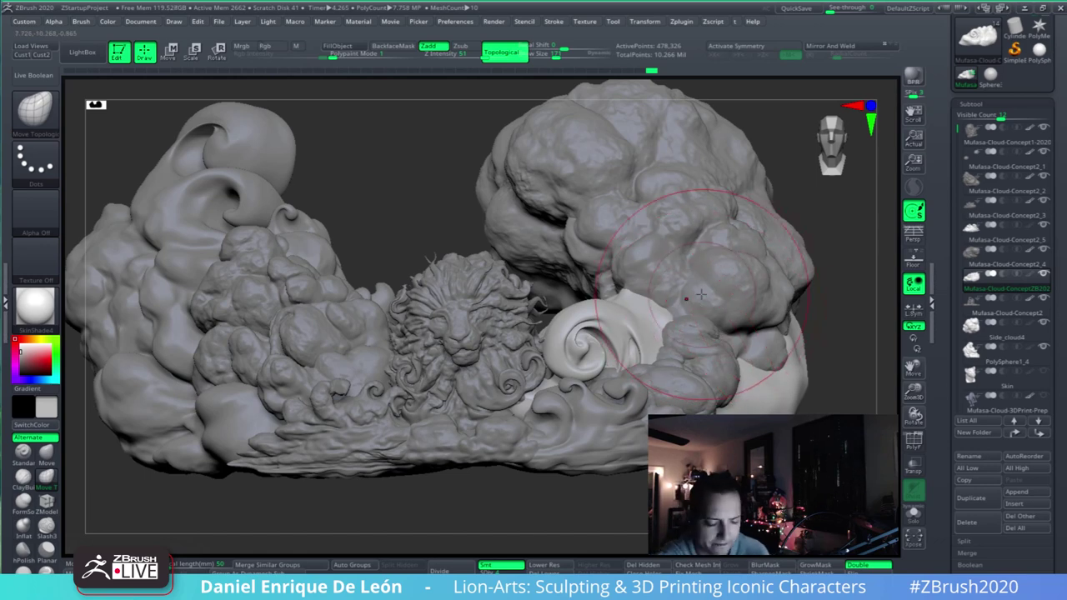
mouse_move(728, 329)
right_mouse_down()
mouse_move(711, 316)
mouse_move(740, 358)
mouse_move(727, 338)
mouse_move(789, 353)
mouse_move(717, 348)
mouse_move(723, 375)
mouse_move(792, 358)
mouse_move(742, 342)
mouse_move(677, 395)
right_mouse_up()
mouse_move(621, 375)
right_mouse_down("ctrl")
mouse_move(631, 424)
mouse_move(685, 387)
right_mouse_up("ctrl")
- Set the ClayBuildup brush to draw size 62 and make the curled foreground cloud subtool Mufasa-Cloud-Concept2_5 active
left_click(22, 451)
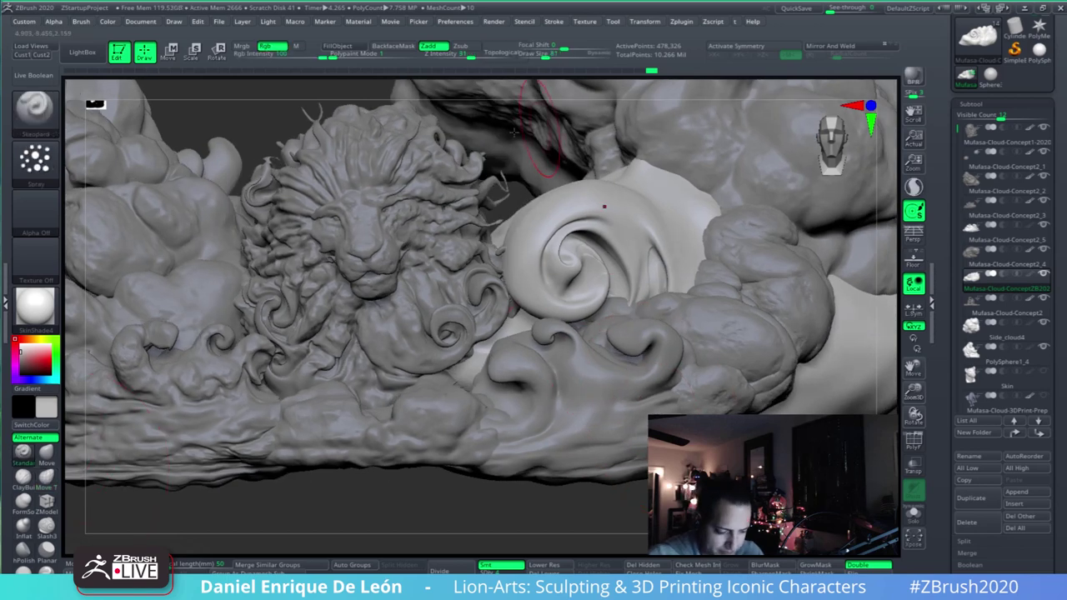
left_click(22, 475)
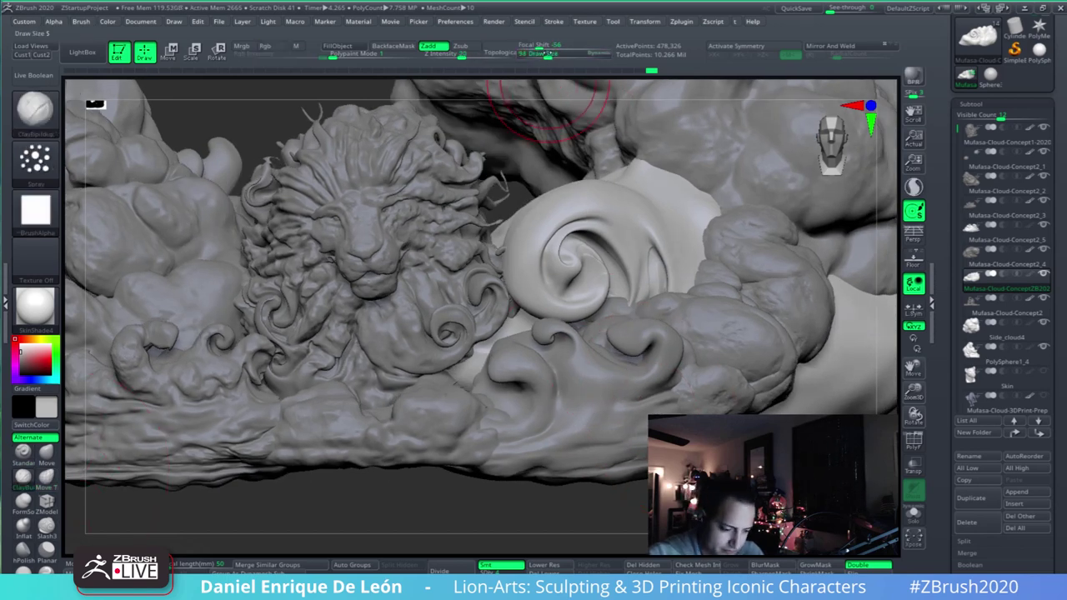
left_click_drag(544, 55, 542, 55)
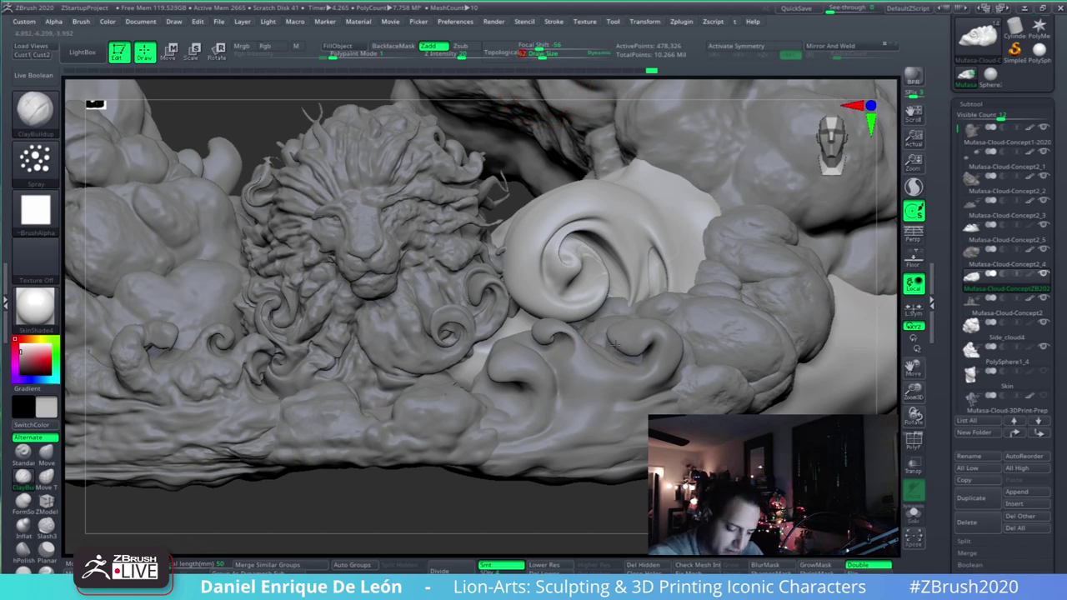
mouse_move(587, 391)
right_mouse_down("alt")
mouse_move(611, 339)
mouse_move(636, 363)
right_mouse_up("alt")
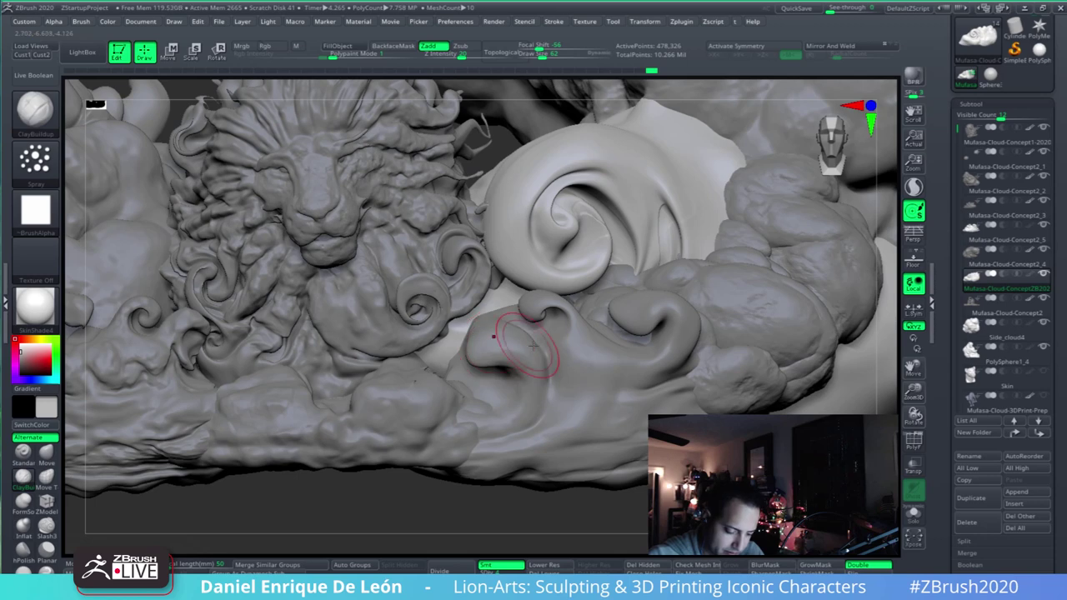
left_click(500, 337, "alt")
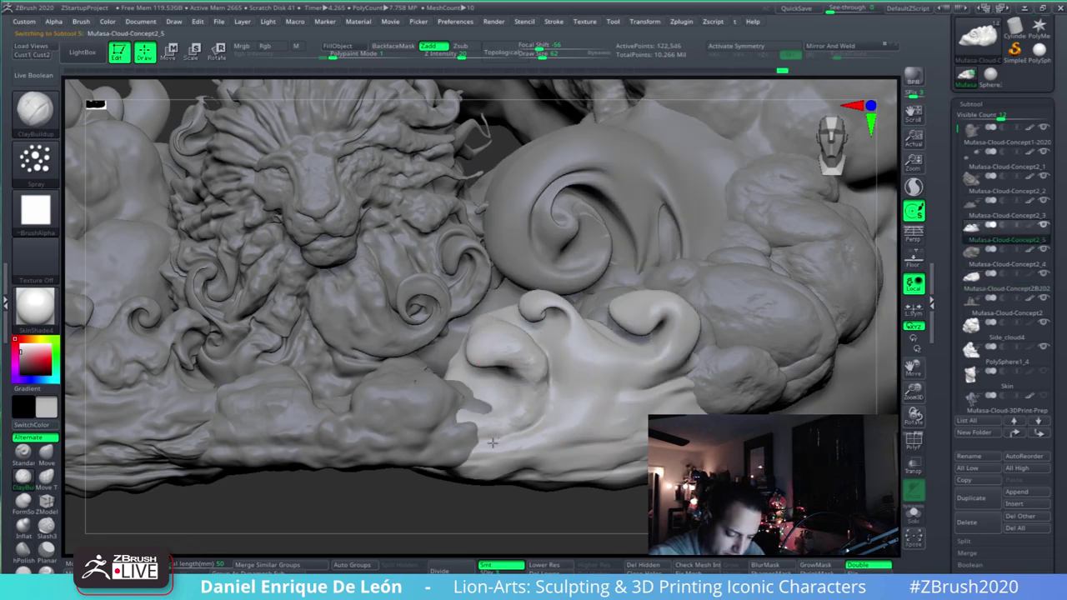
- Build up rough clay texture across the curled foreground cloud's front and along its lower edge
mouse_move(525, 329)
right_mouse_down("alt")
mouse_move(638, 340)
mouse_move(581, 317)
right_mouse_up("alt")
mouse_move(604, 359)
left_mouse_down()
mouse_move(622, 405)
mouse_move(654, 401)
left_mouse_up()
left_click_drag(664, 383, 658, 364)
mouse_move(690, 384)
right_mouse_down("ctrl")
mouse_move(615, 379)
mouse_move(566, 310)
mouse_move(648, 353)
mouse_move(582, 403)
right_mouse_up("ctrl")
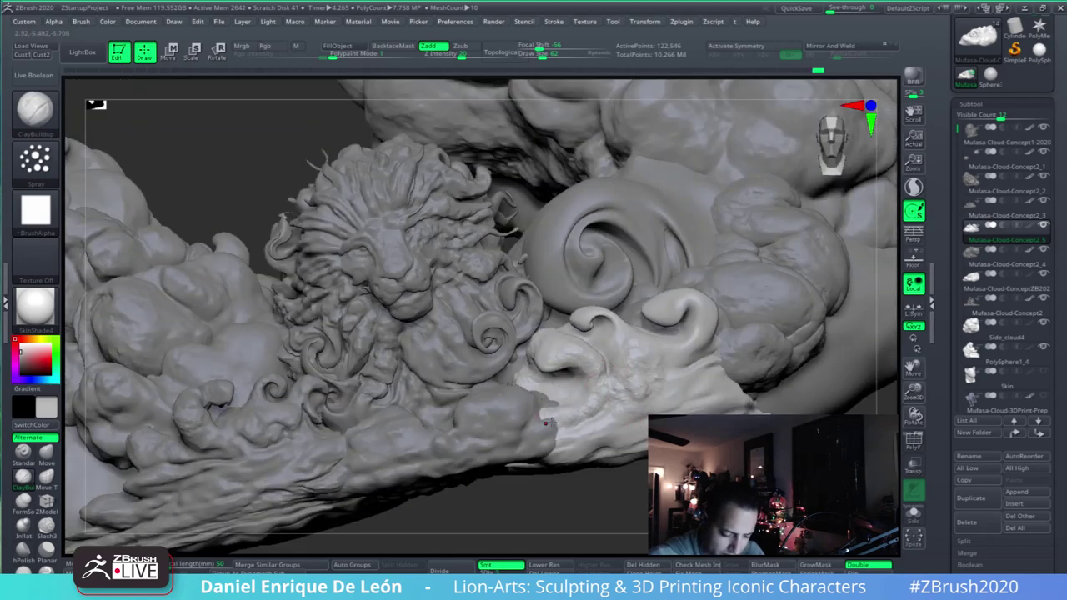
left_click_drag(564, 441, 614, 435)
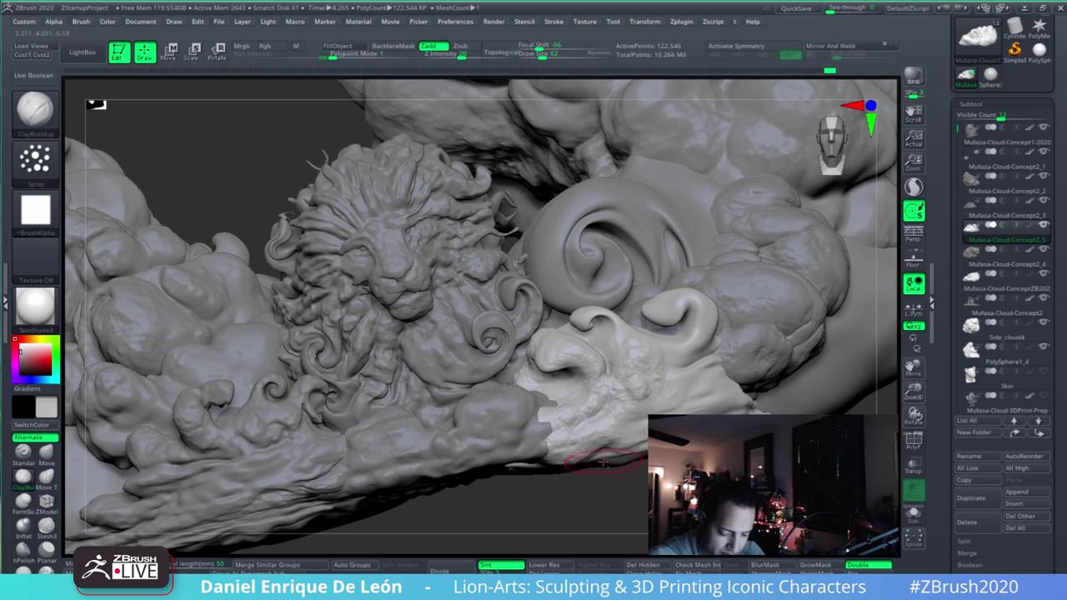
mouse_move(602, 460)
right_mouse_down()
mouse_move(647, 348)
mouse_move(687, 377)
mouse_move(714, 377)
mouse_move(589, 431)
right_mouse_up()
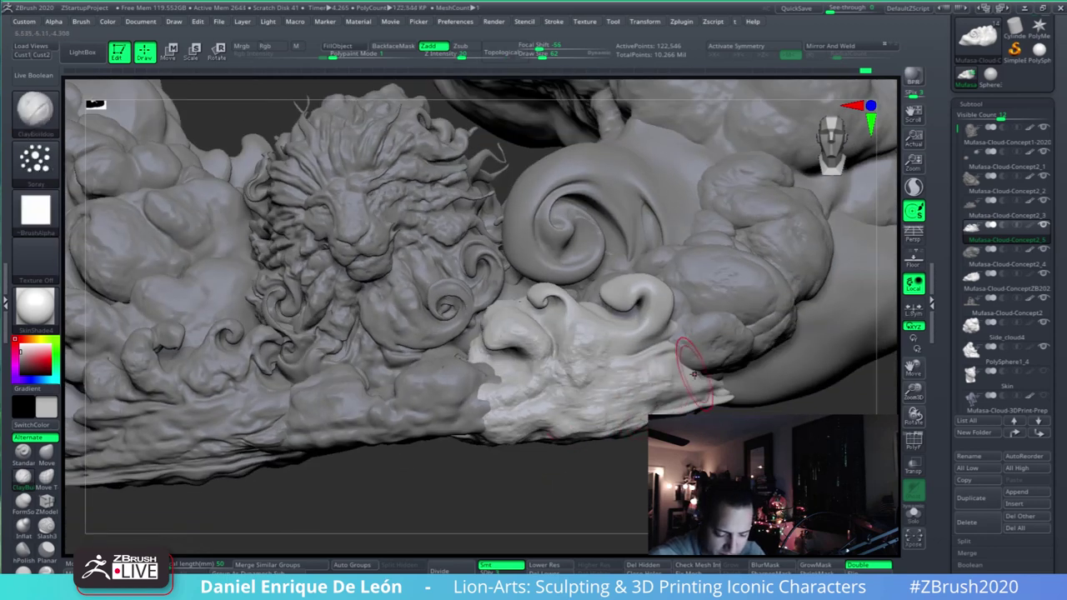
- Add and soften ClayBuildup volume beneath the curls, shaping uneven folds toward the cloud's outer tip
right_click_drag(656, 404, 696, 404)
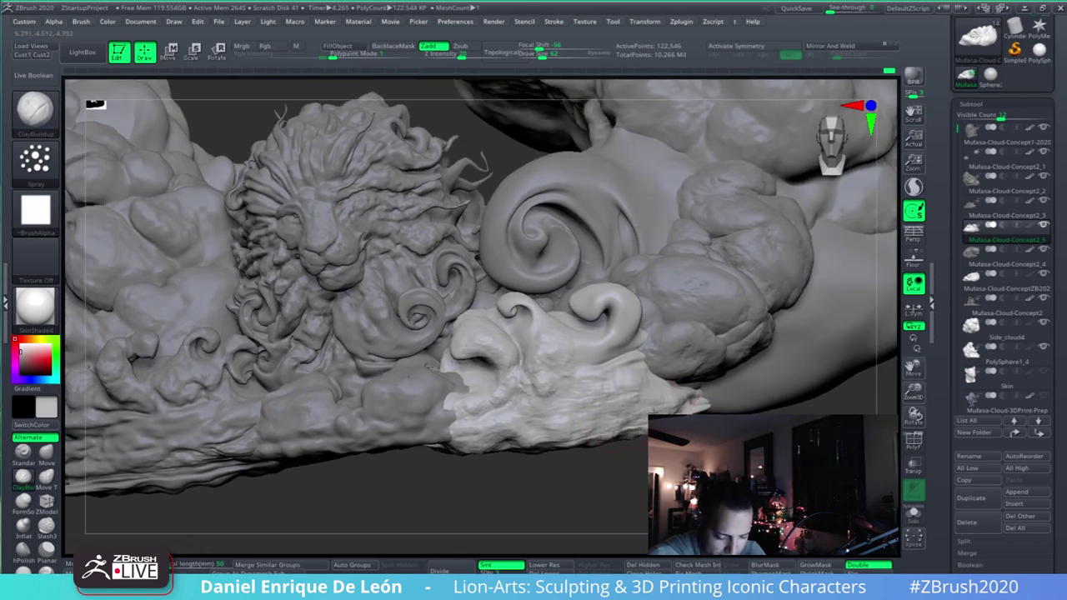
right_click_drag(431, 366, 647, 393)
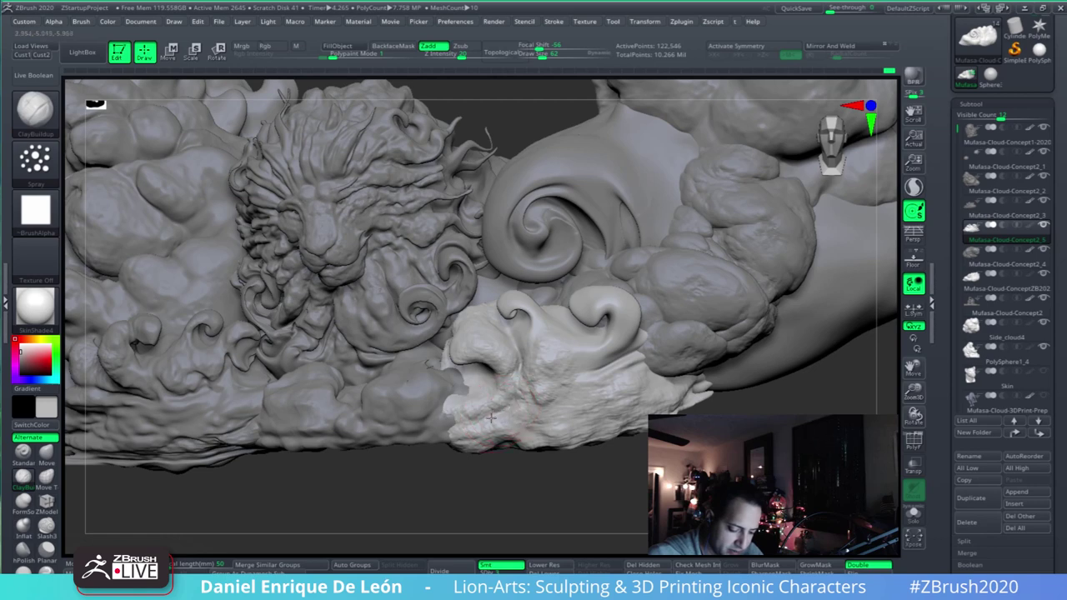
mouse_move(507, 407)
left_mouse_down()
mouse_move(483, 401)
mouse_move(524, 410)
left_mouse_up()
right_click_drag(631, 369, 613, 340)
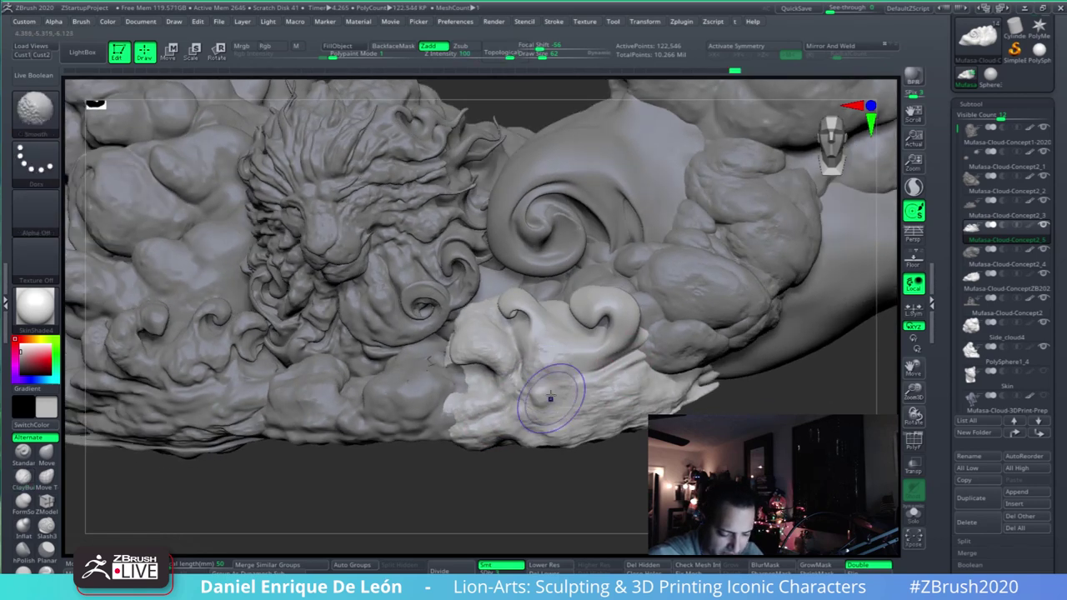
mouse_move(606, 373)
left_mouse_down()
mouse_move(612, 344)
mouse_move(613, 373)
mouse_move(636, 380)
left_mouse_up()
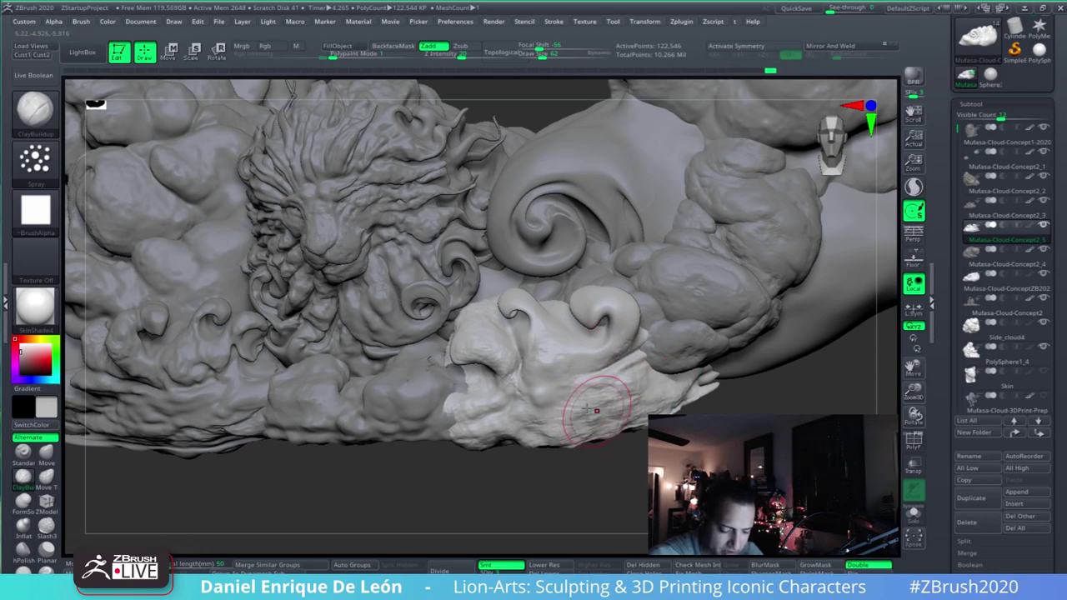
left_click_drag(596, 411, 548, 399)
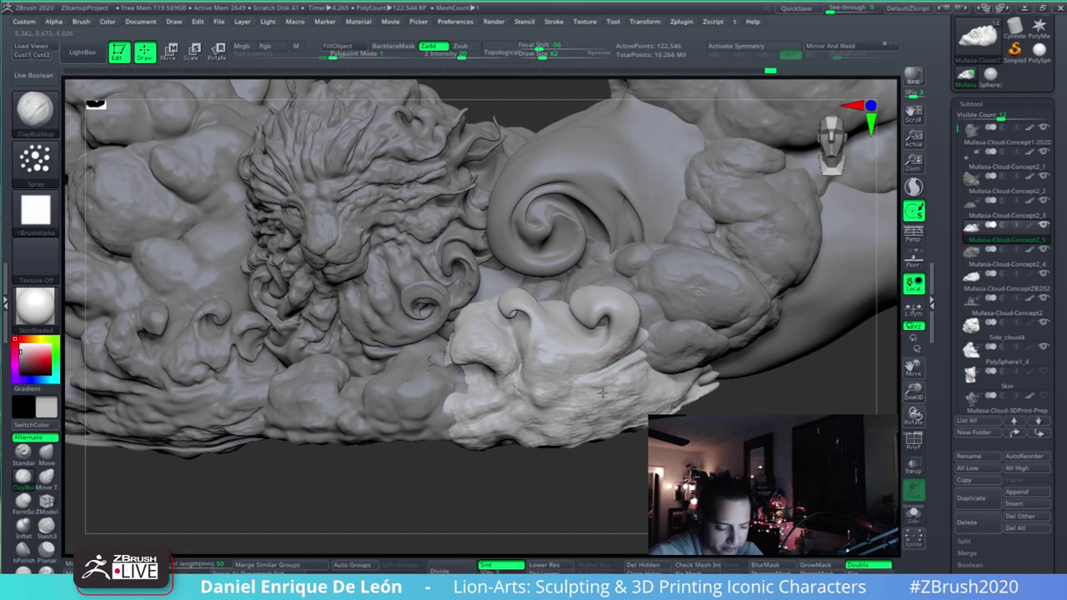
- Smooth the curled foreground cloud's outer side below the large curl, working from several angles
right_click_drag(601, 392, 596, 354)
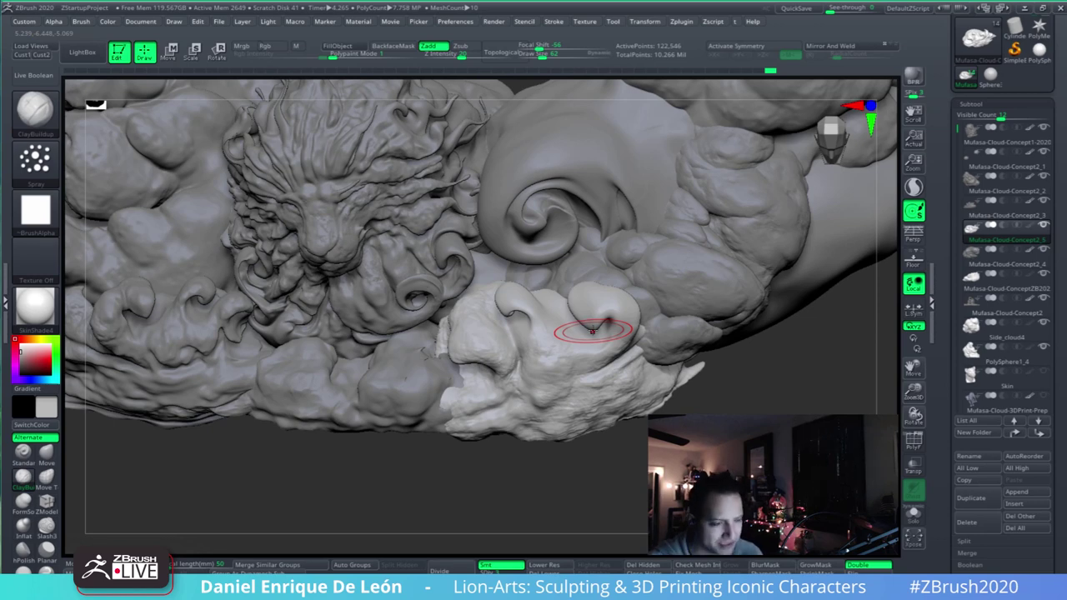
mouse_move(592, 331)
right_mouse_down()
mouse_move(615, 345)
mouse_move(534, 334)
mouse_move(559, 322)
mouse_move(621, 367)
mouse_move(682, 385)
right_mouse_up()
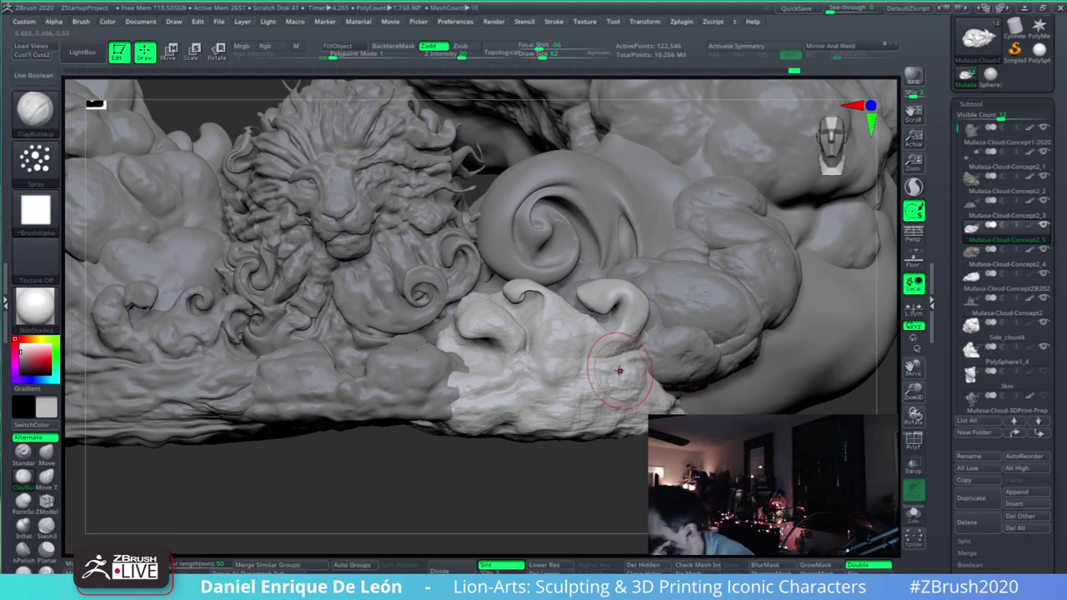
mouse_move(619, 371)
right_mouse_down()
mouse_move(615, 341)
mouse_move(628, 318)
mouse_move(614, 310)
mouse_move(639, 305)
mouse_move(655, 338)
right_mouse_up()
mouse_move(627, 381)
right_mouse_down()
mouse_move(671, 385)
mouse_move(686, 316)
right_mouse_up()
left_click_drag(667, 371, 665, 377, "shift")
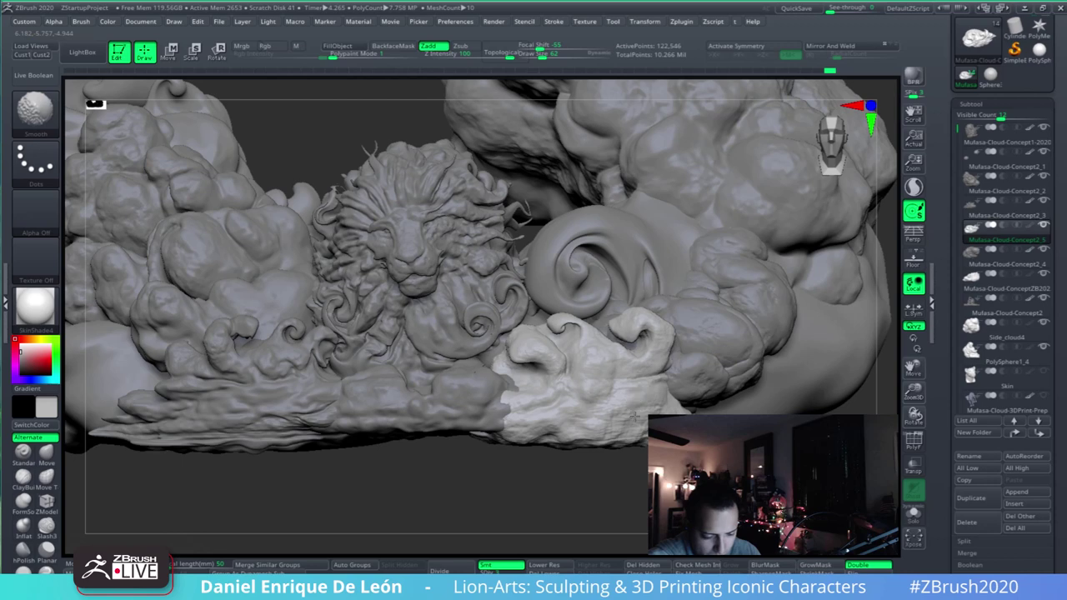
mouse_move(691, 370)
right_mouse_down()
mouse_move(683, 376)
mouse_move(655, 327)
mouse_move(676, 369)
right_mouse_up()
left_click_drag(603, 385, 610, 362, "shift")
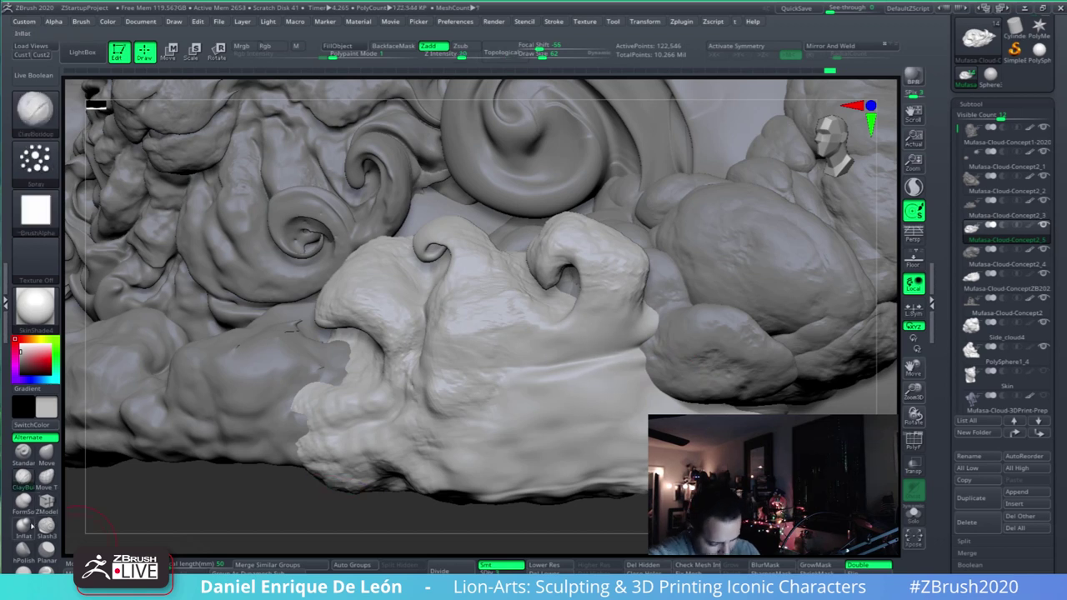
- Soften the ridge on the cloud's outer side and layer ClayBuildup strokes over it down to the base
left_click(22, 525)
left_click(23, 501)
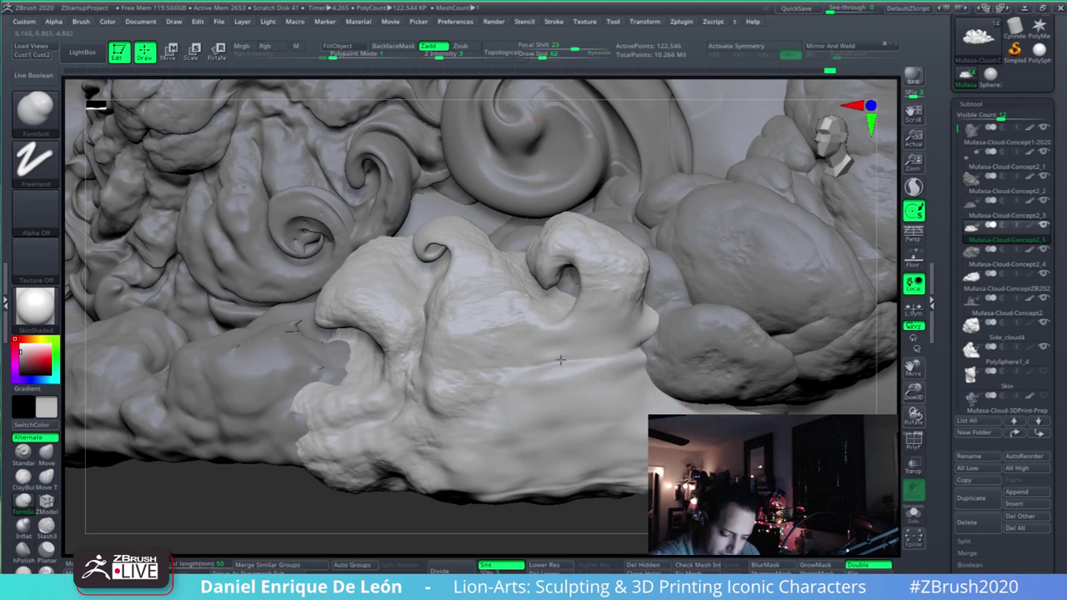
key("shift")
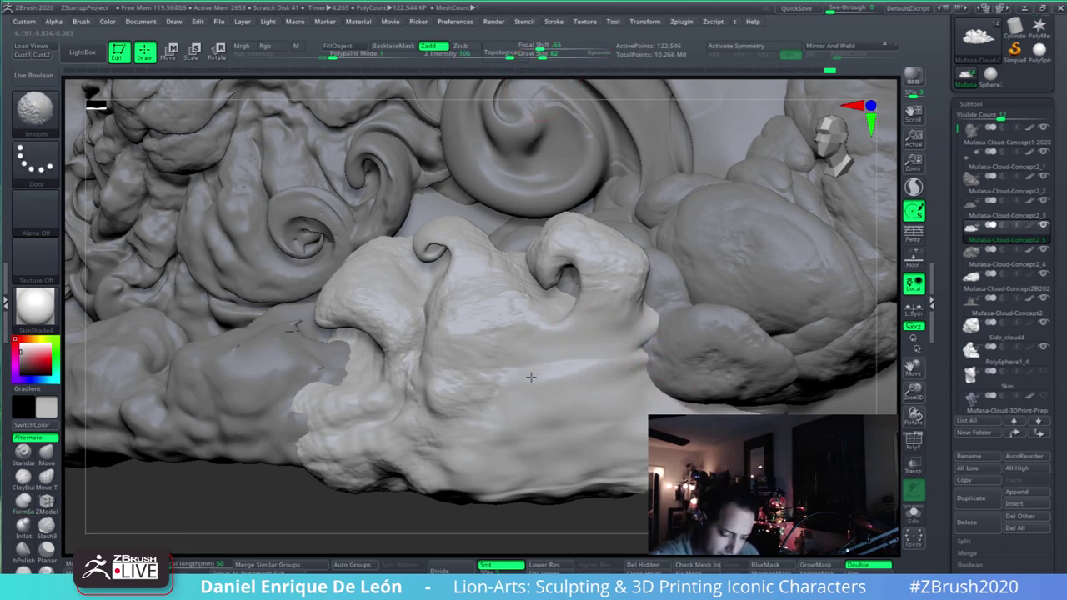
mouse_move(625, 362)
left_mouse_down("shift")
mouse_move(628, 343)
mouse_move(602, 408)
mouse_move(620, 354)
left_mouse_up("shift")
left_click(26, 482)
mouse_move(555, 373)
left_mouse_down()
mouse_move(514, 352)
mouse_move(499, 365)
left_mouse_up()
mouse_move(535, 407)
left_mouse_down()
mouse_move(528, 459)
mouse_move(490, 462)
left_mouse_up()
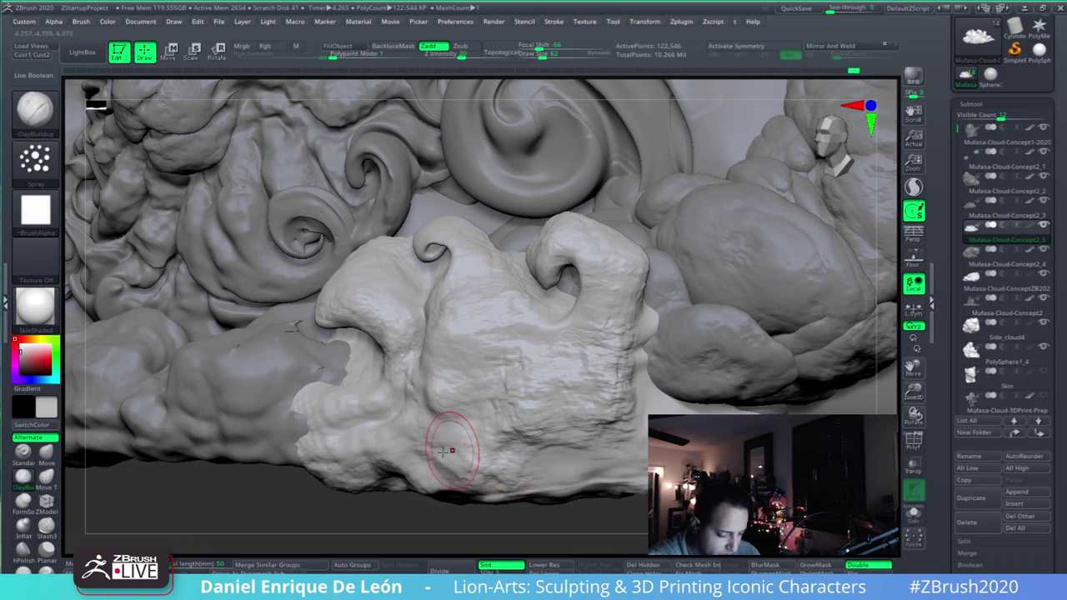
- Smooth the clay beneath the curl nearest the lion and down toward the cloud's base
right_click_drag(440, 448, 602, 427)
right_click_drag(505, 449, 513, 371)
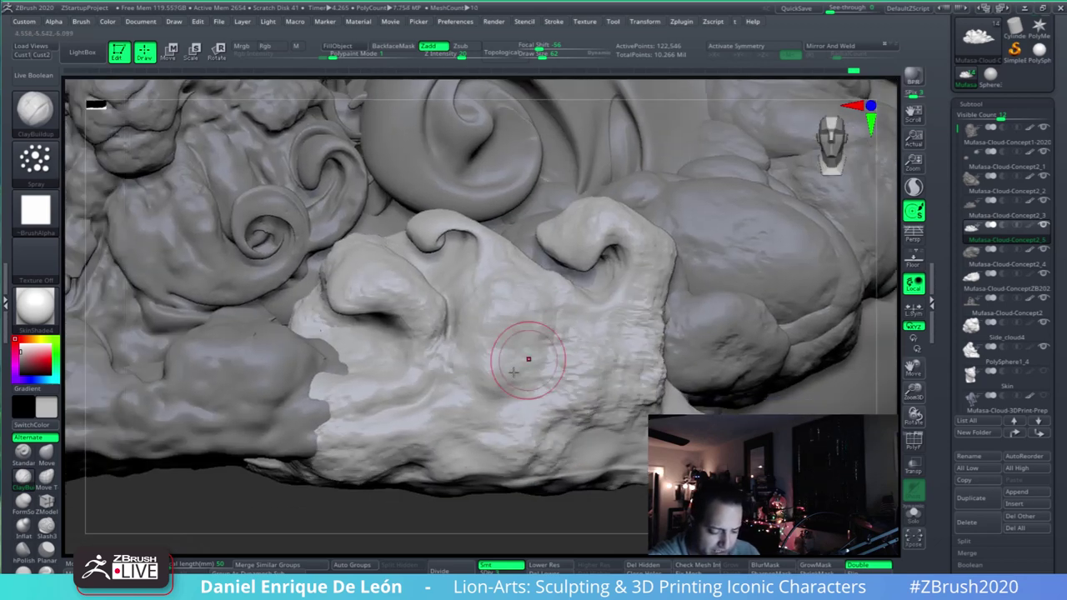
mouse_move(441, 383)
left_mouse_down("shift")
mouse_move(411, 414)
mouse_move(426, 420)
mouse_move(383, 419)
left_mouse_up("shift")
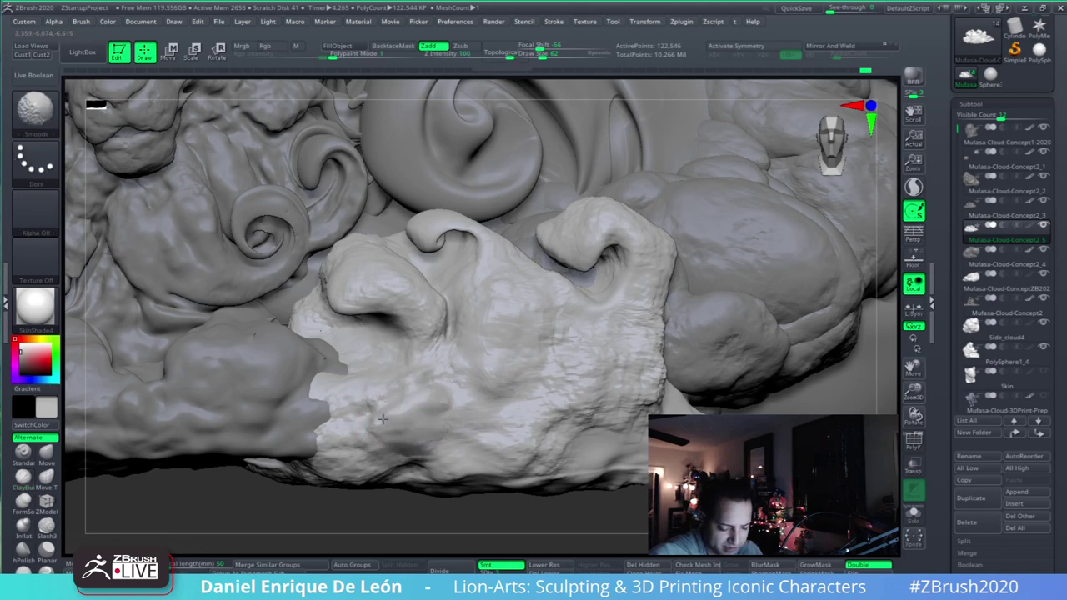
mouse_move(431, 370)
left_mouse_down("shift")
mouse_move(400, 413)
mouse_move(353, 394)
mouse_move(445, 419)
mouse_move(467, 441)
mouse_move(392, 466)
mouse_move(491, 461)
mouse_move(450, 467)
mouse_move(400, 442)
left_mouse_up("shift")
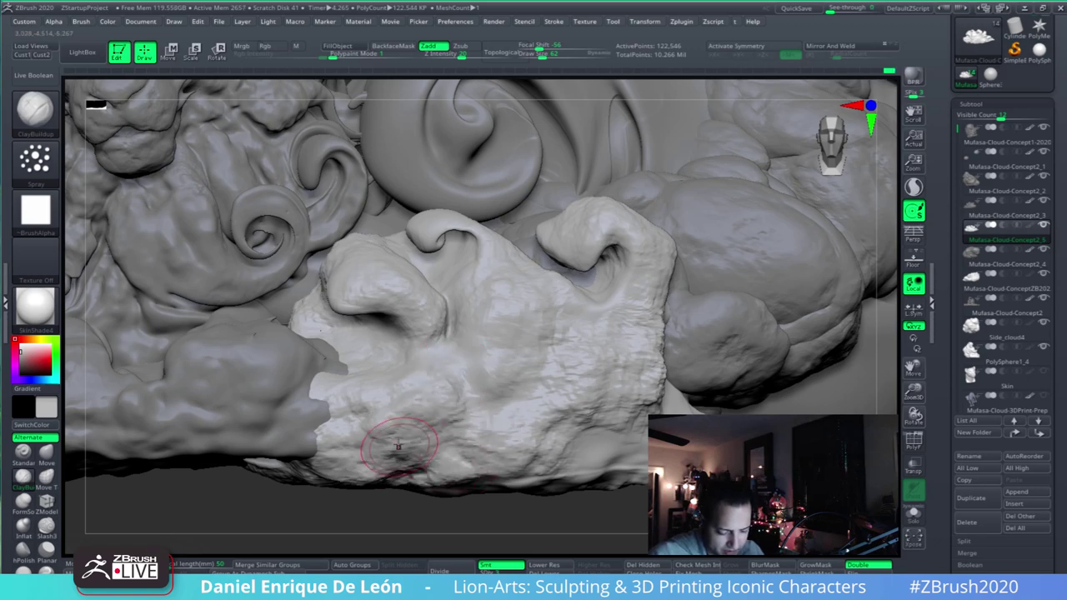
right_click_drag(356, 417, 375, 475)
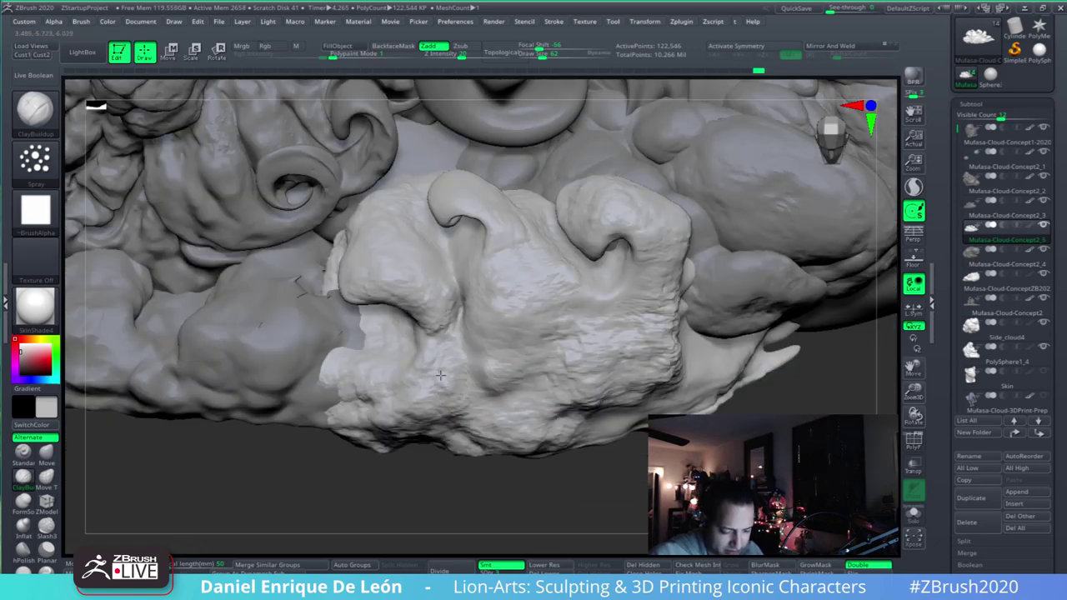
- Build up clay on the cloud's front between the curls and around the crease under the middle curl
left_click_drag(440, 375, 443, 379)
right_click_drag(548, 354, 518, 287)
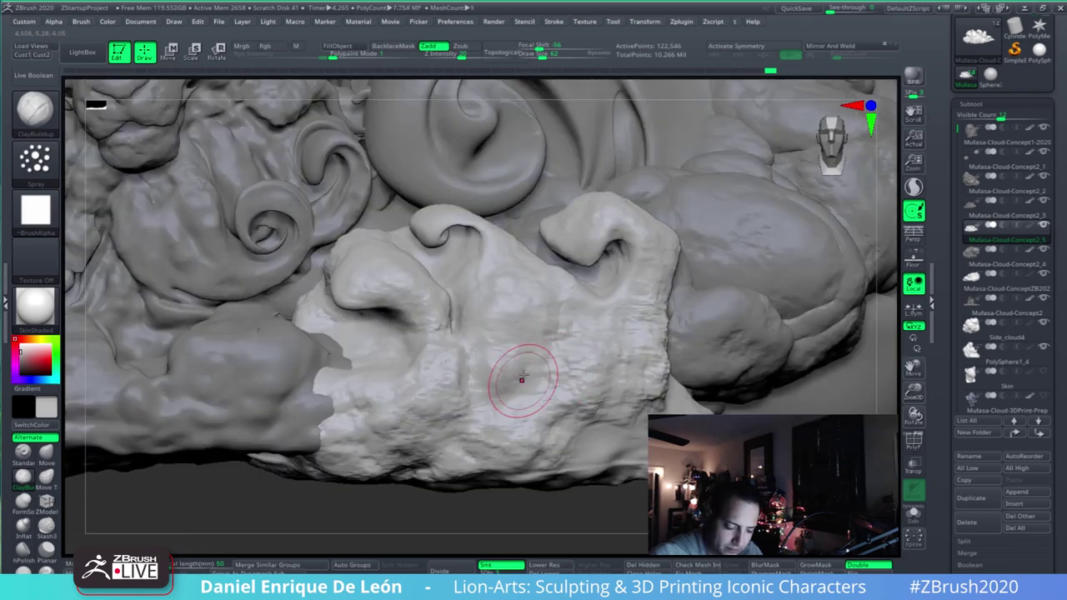
mouse_move(523, 378)
left_mouse_down()
mouse_move(476, 388)
mouse_move(454, 335)
mouse_move(438, 353)
left_mouse_up()
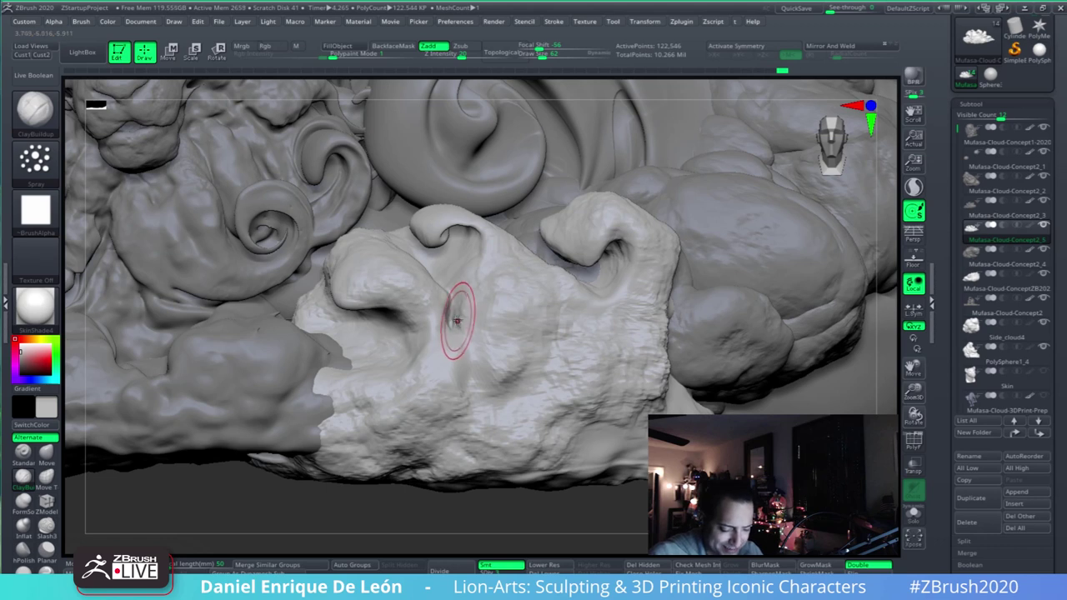
key("shift")
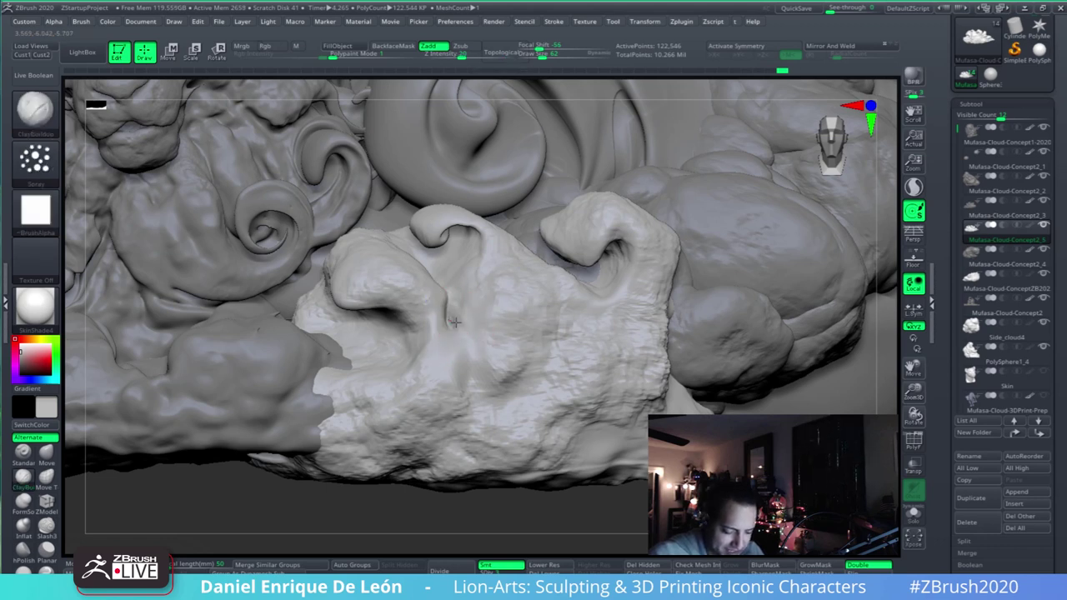
- Reshape the crease beneath the foreground cloud's middle curl with the Move Topological brush at draw size 73 and smooth it
left_click(46, 475)
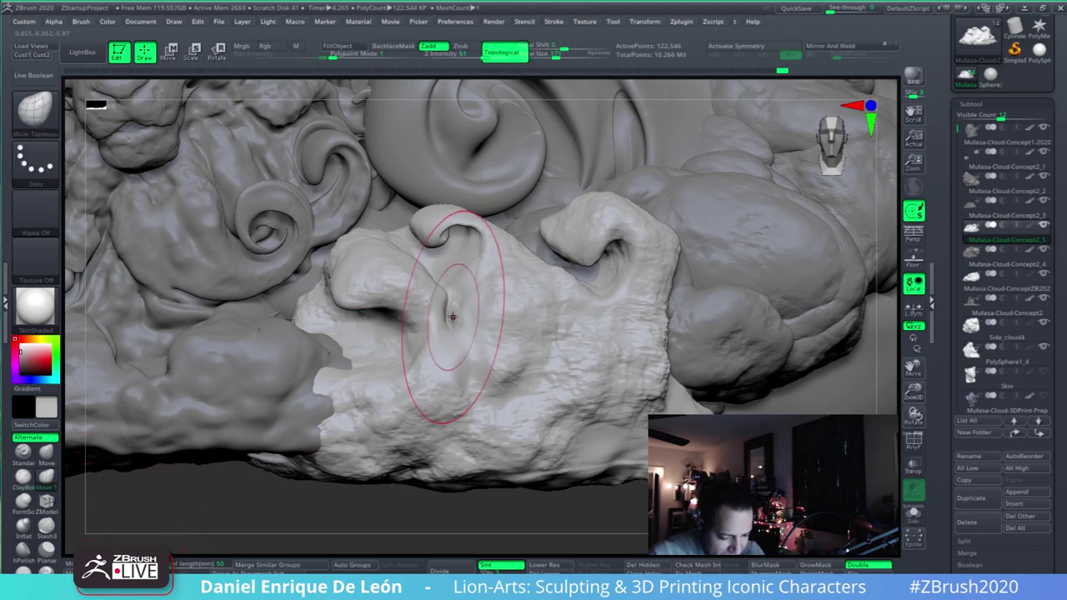
left_click_drag(555, 56, 544, 55)
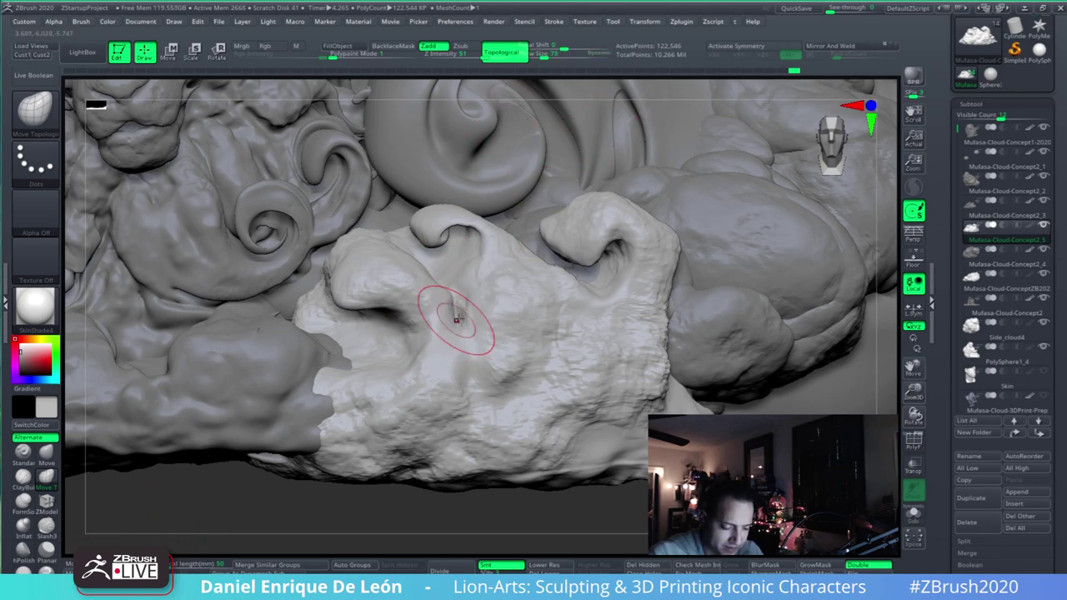
key("shift")
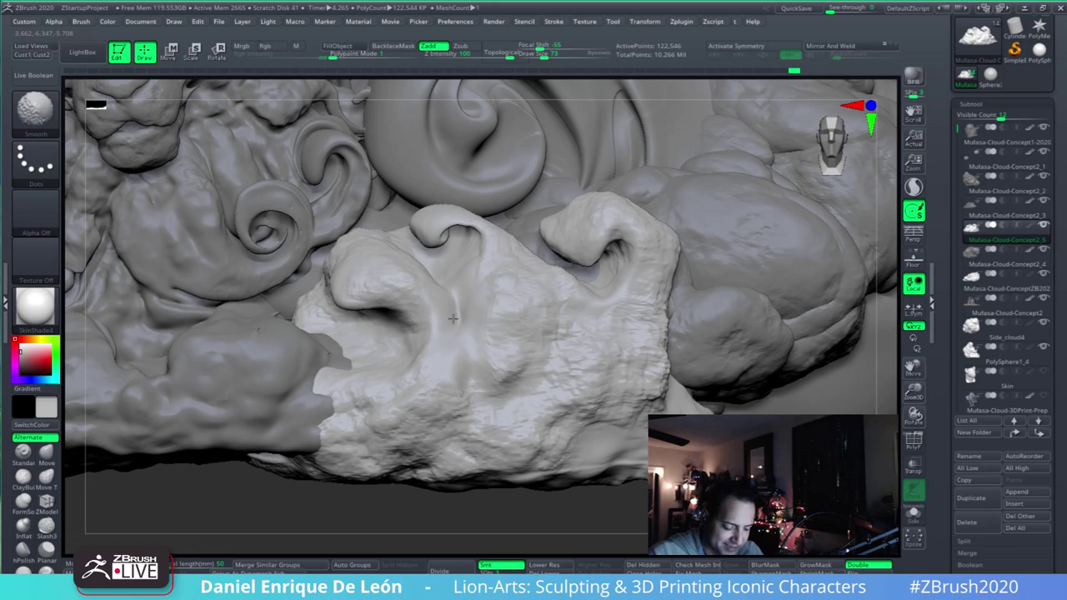
left_click_drag(453, 319, 459, 303, "shift")
right_click_drag(459, 303, 470, 281)
key("shift")
left_click_drag(465, 374, 467, 324)
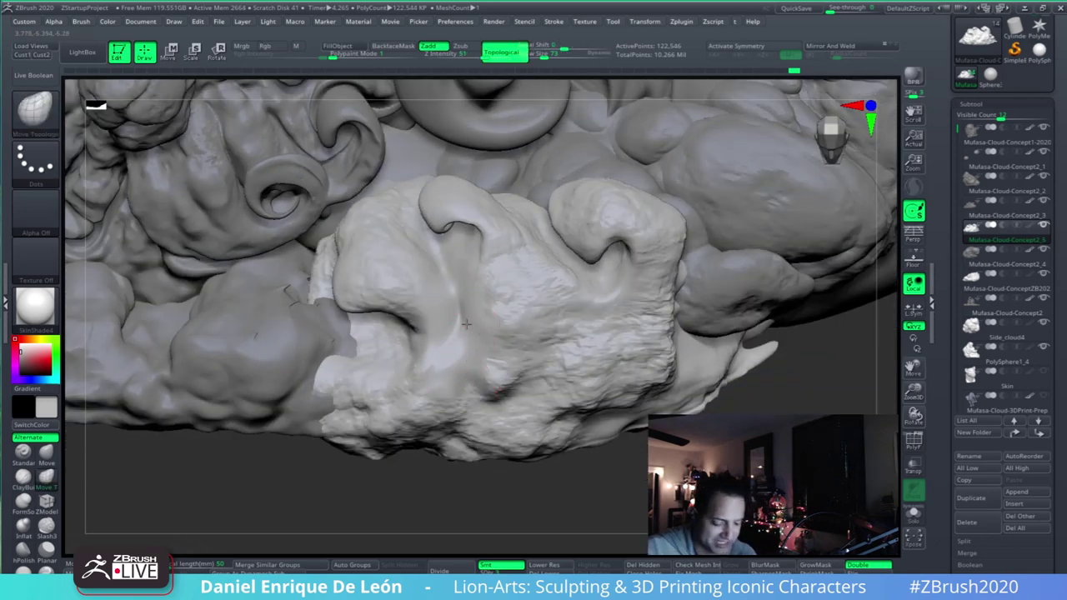
- Smooth the clay around the lower end of the crease on the foreground cloud's front
mouse_move(467, 324)
right_mouse_down()
mouse_move(468, 373)
mouse_move(470, 350)
mouse_move(484, 350)
right_mouse_up()
left_click(27, 453)
key("shift")
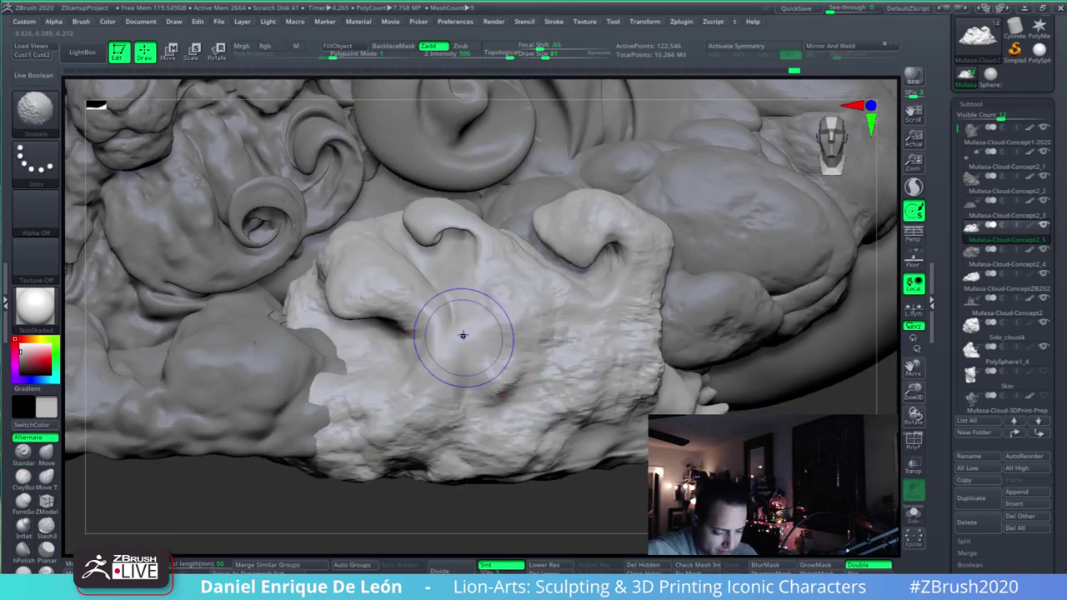
left_click_drag(463, 335, 457, 349, "shift")
- Build up clay on the cloud's front below the crease with a smaller ClayBuildup brush
left_click(24, 502)
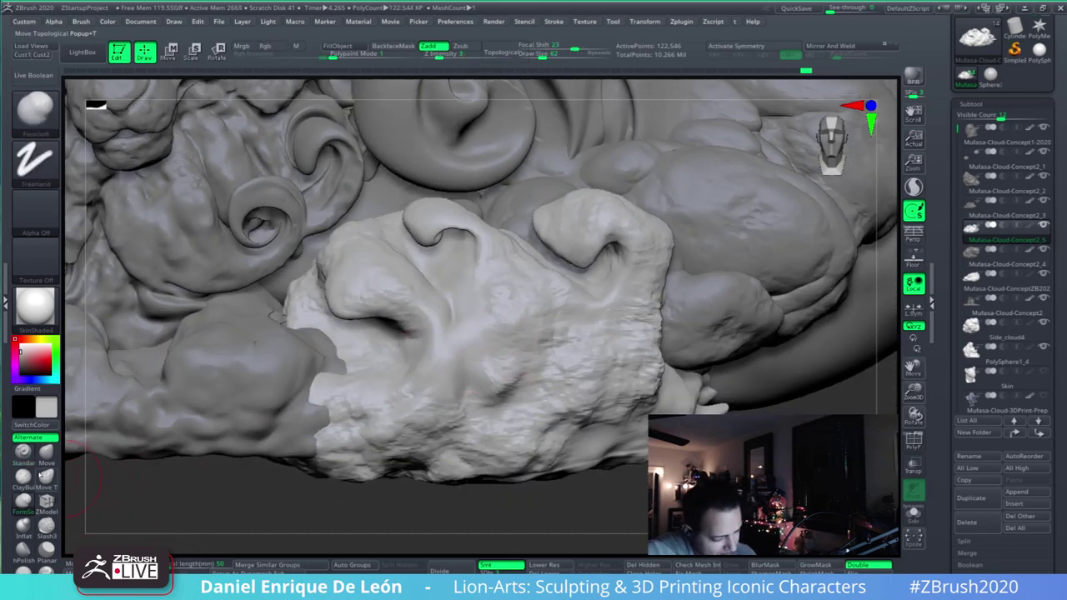
left_click(31, 476)
left_click_drag(544, 60, 539, 60)
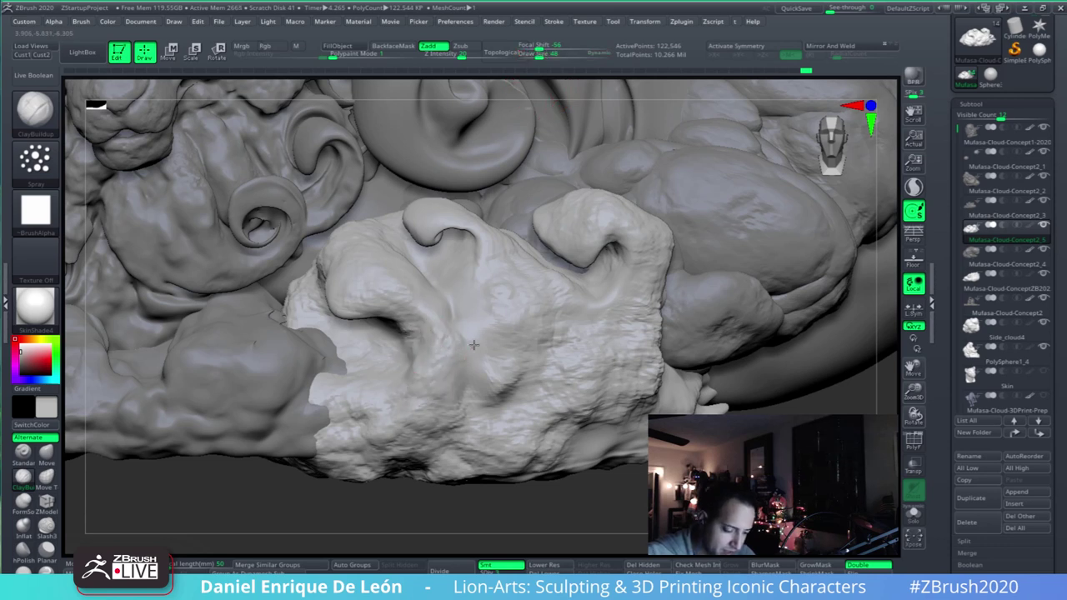
left_click_drag(496, 376, 481, 400)
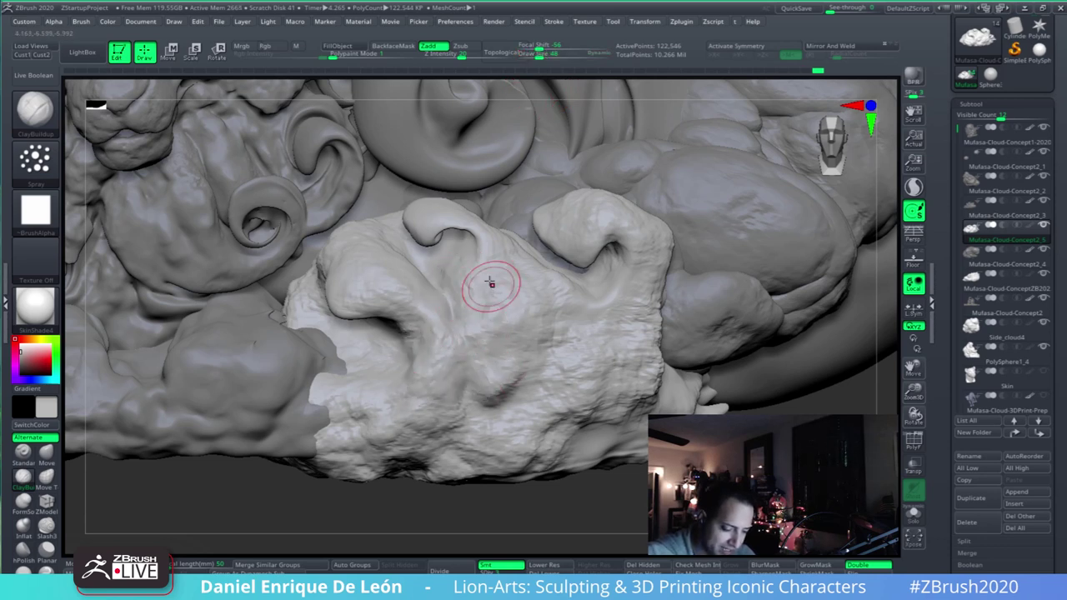
- Build up clay around the small middle curl of the light cloud with the ClayBuildup brush
mouse_move(473, 252)
left_mouse_down()
mouse_move(446, 220)
mouse_move(449, 230)
left_mouse_up()
left_click_drag(521, 223, 520, 195)
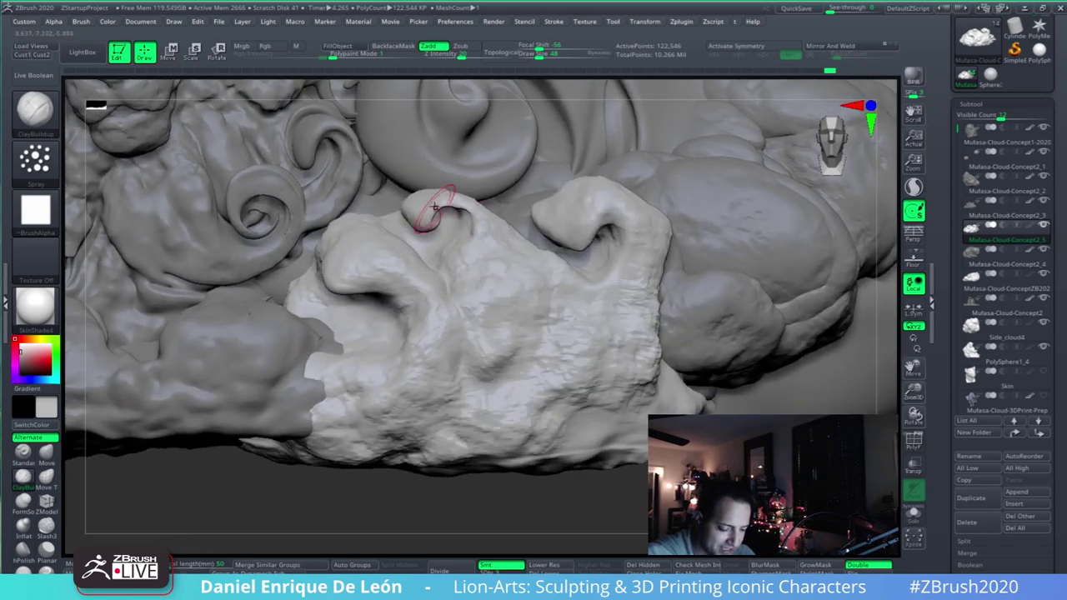
mouse_move(601, 270)
right_mouse_down("alt")
mouse_move(643, 291)
mouse_move(567, 306)
right_mouse_up("alt")
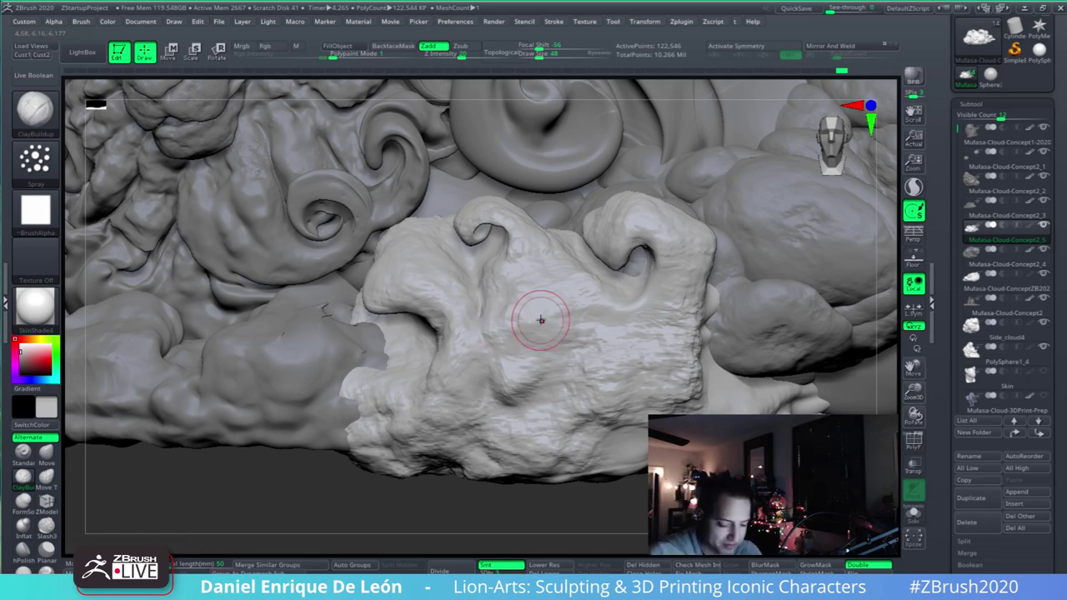
right_click_drag(540, 320, 552, 386)
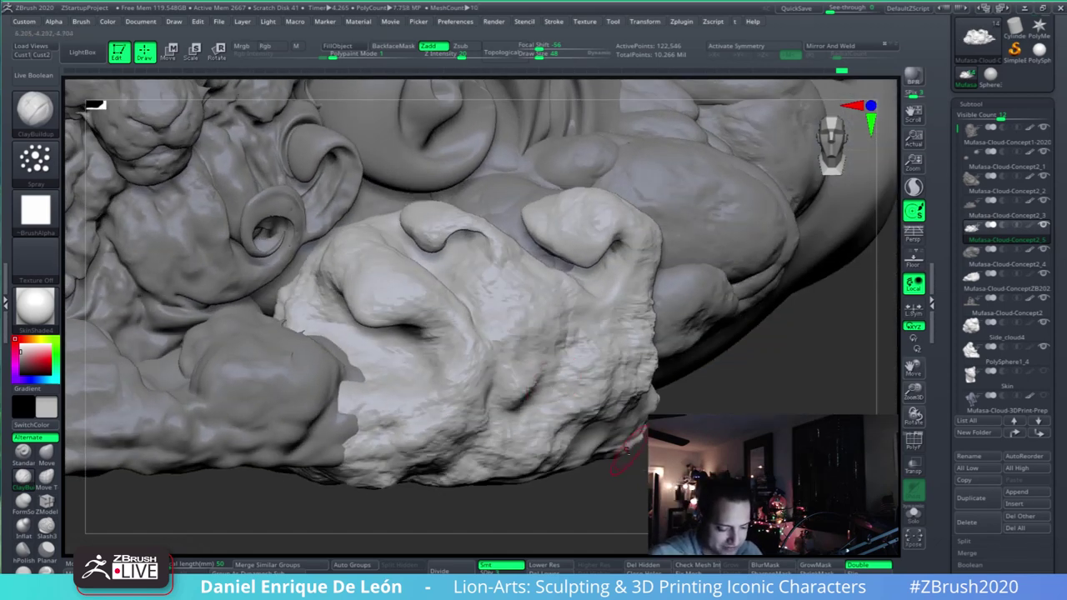
mouse_move(625, 450)
right_mouse_down()
mouse_move(614, 381)
mouse_move(608, 422)
right_mouse_up()
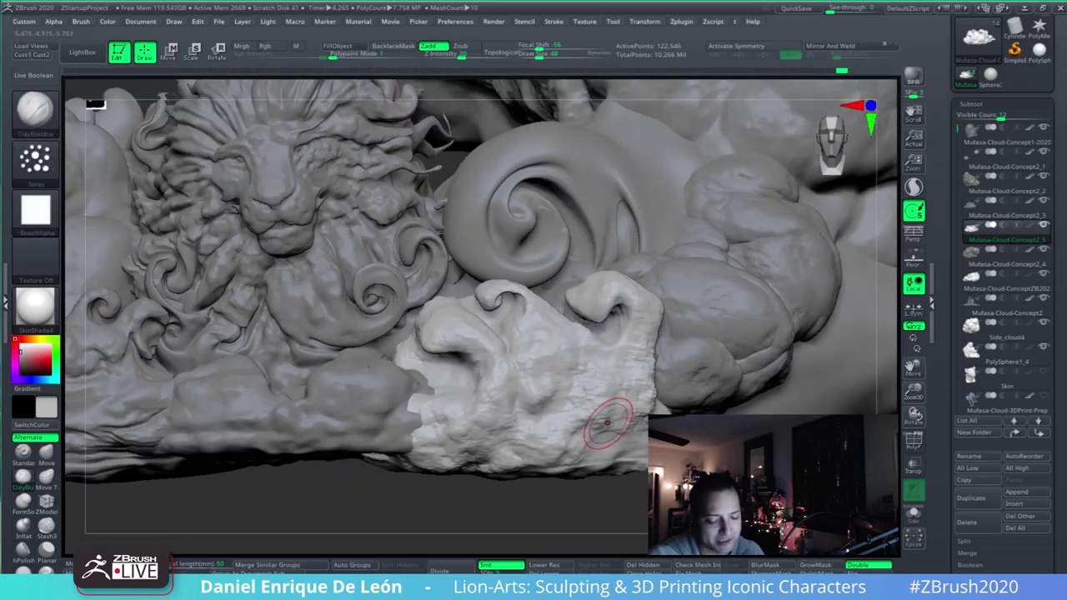
right_click_drag(625, 345, 560, 309)
- Reshape the upper rim of the light cloud between its middle and outer curls with the Move Topological brush
left_click(46, 474)
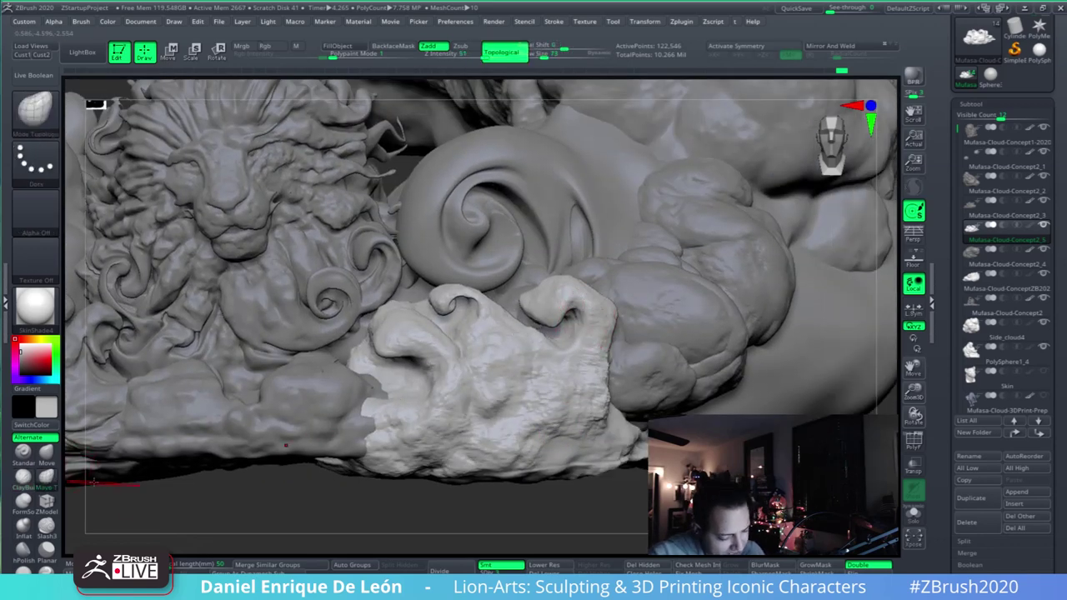
mouse_move(528, 297)
right_mouse_down()
mouse_move(536, 274)
mouse_move(508, 291)
mouse_move(518, 325)
mouse_move(498, 295)
right_mouse_up()
left_click_drag(487, 287, 514, 289)
right_click_drag(525, 267, 488, 297)
right_click_drag(606, 308, 543, 346)
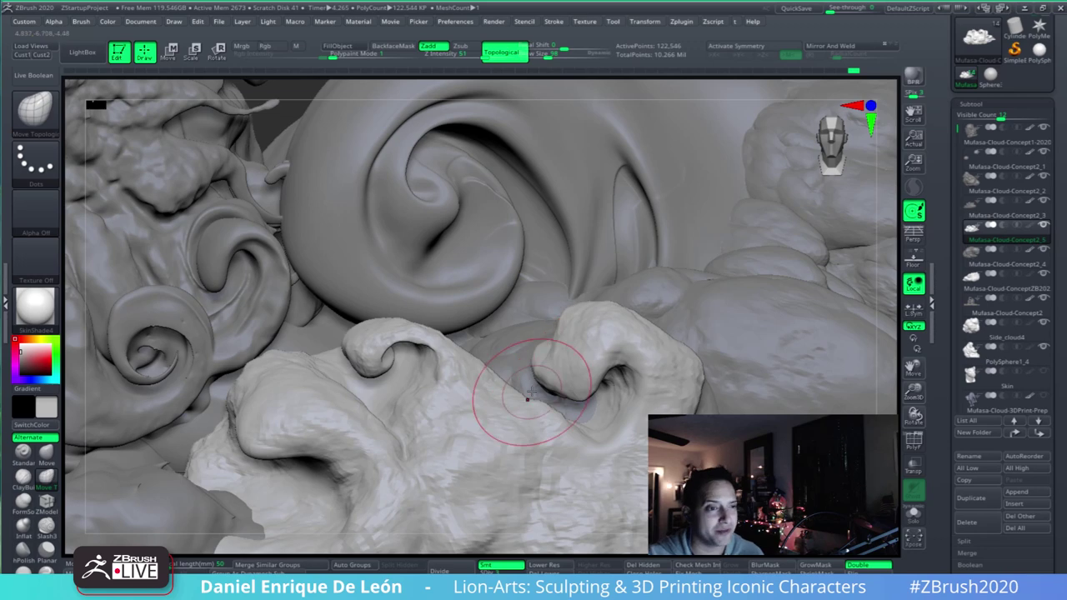
mouse_move(550, 375)
right_mouse_down()
mouse_move(579, 353)
mouse_move(541, 337)
right_mouse_up()
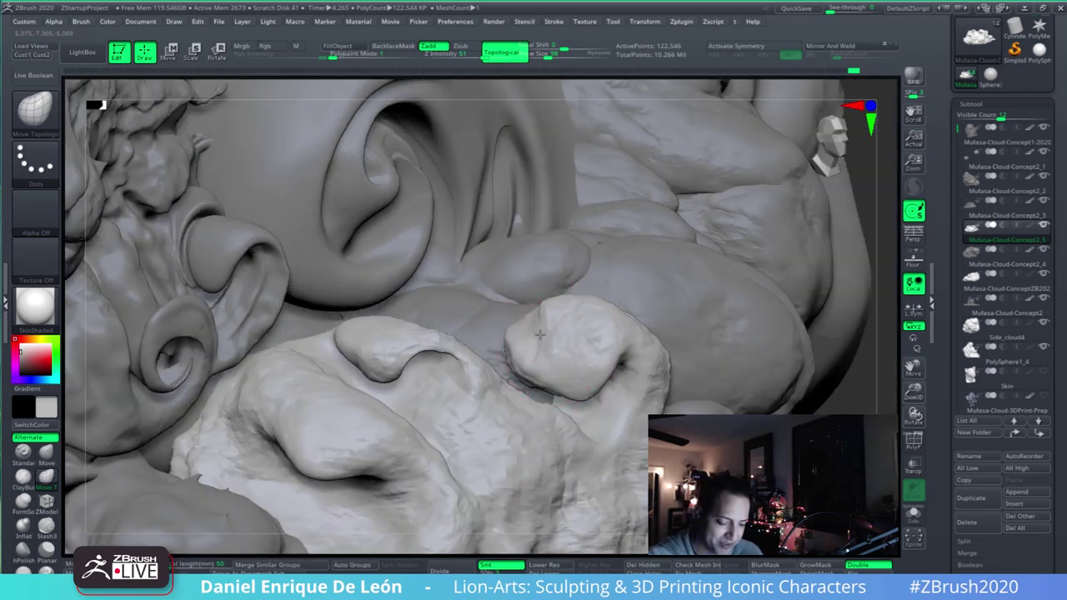
mouse_move(496, 400)
left_mouse_down()
mouse_move(594, 393)
mouse_move(588, 400)
left_mouse_up()
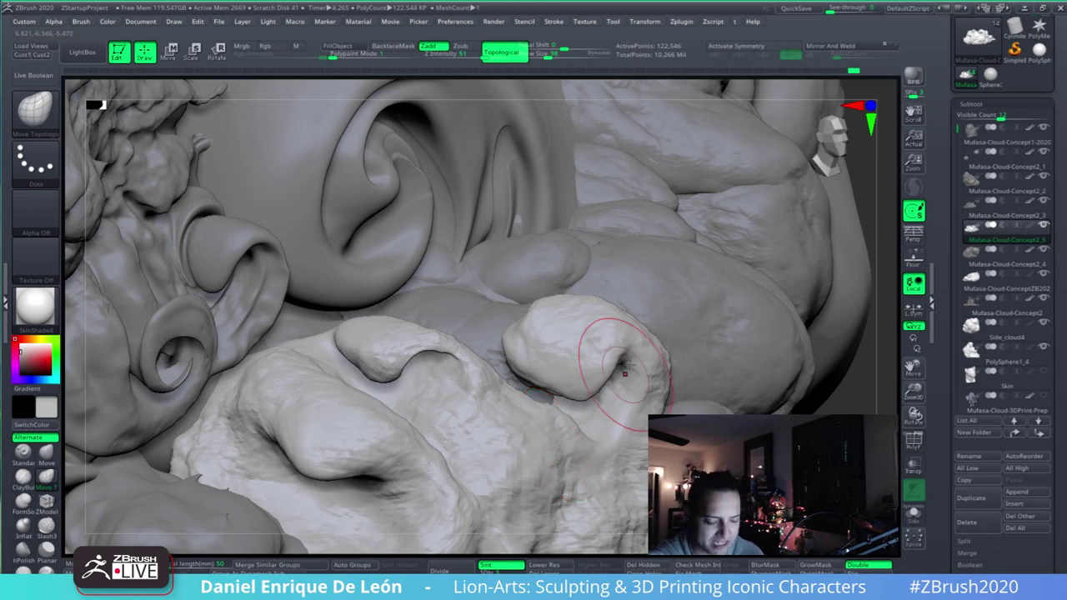
- Refine the hooked shape of the light cloud's large outer curl with the Move Topological brush, checking it from several angles
mouse_move(611, 320)
right_mouse_down()
mouse_move(636, 409)
mouse_move(643, 352)
right_mouse_up()
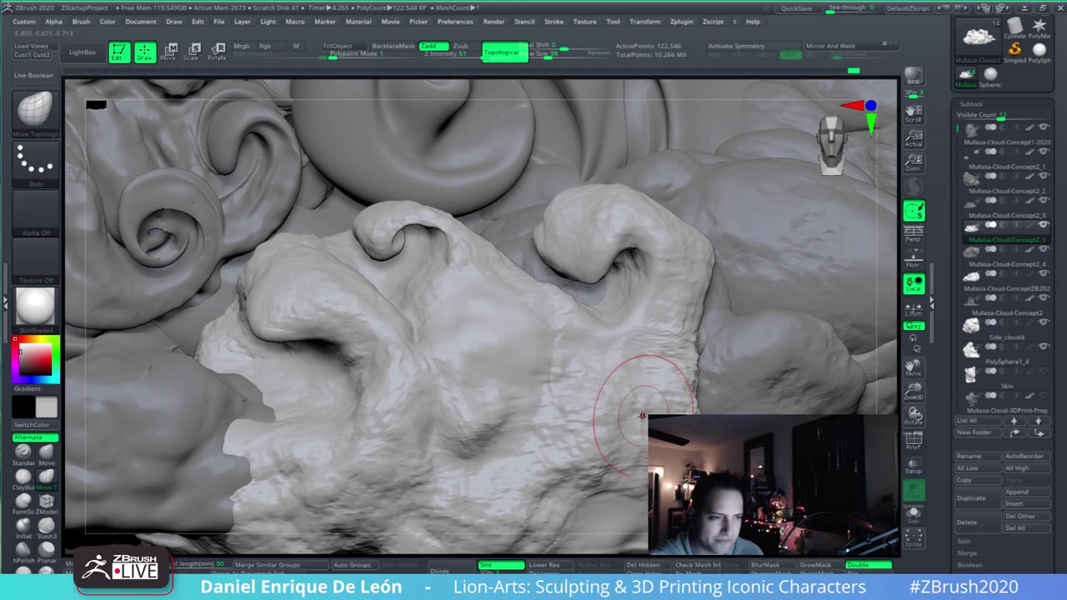
mouse_move(640, 390)
right_mouse_down()
mouse_move(708, 329)
mouse_move(756, 310)
right_mouse_up()
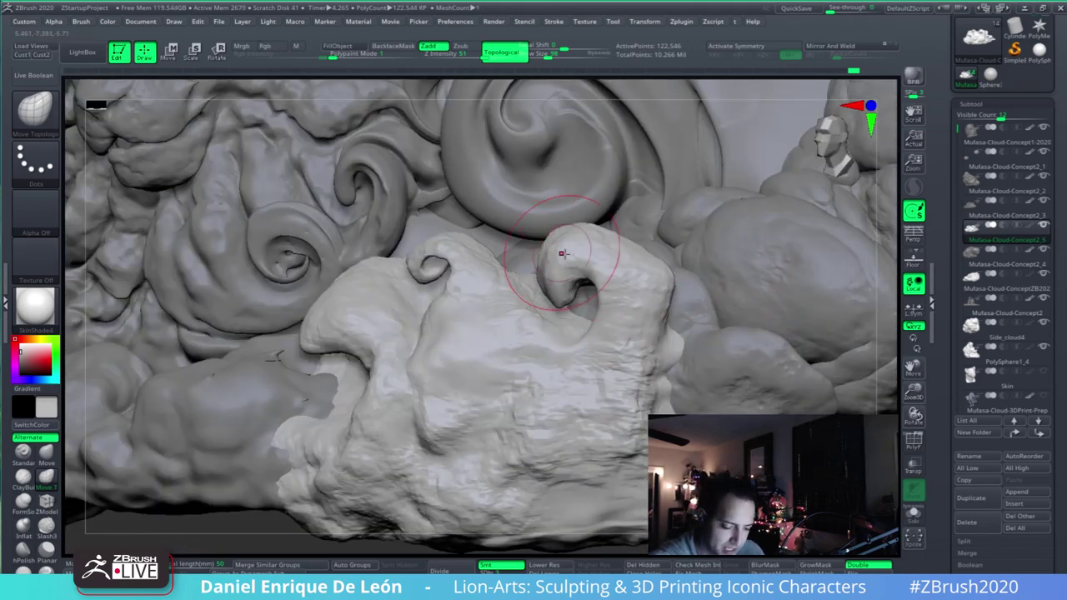
right_click_drag(572, 238, 538, 283)
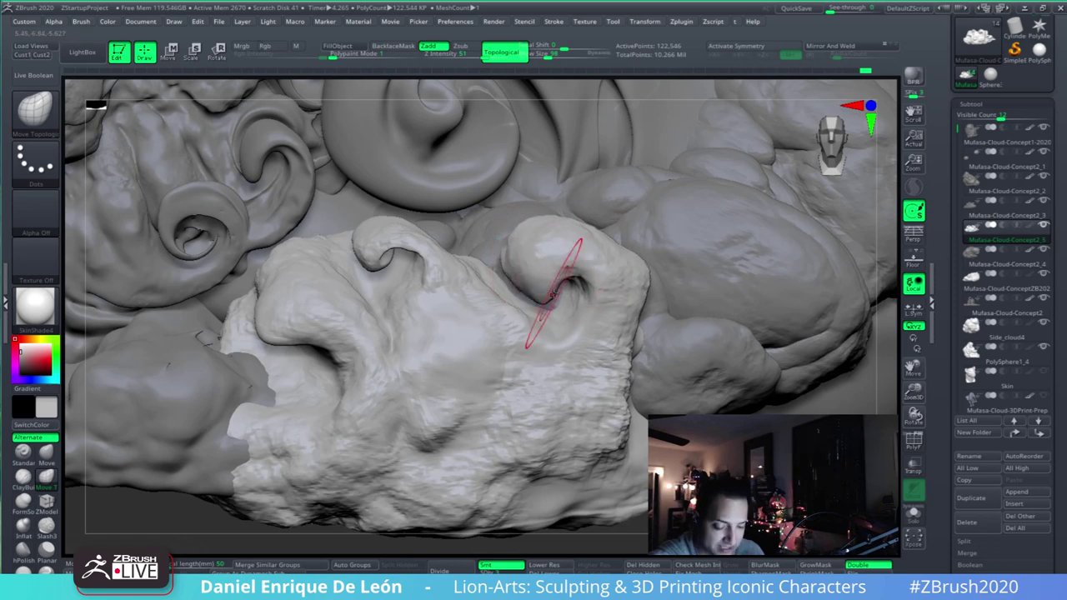
right_click_drag(642, 226, 655, 210)
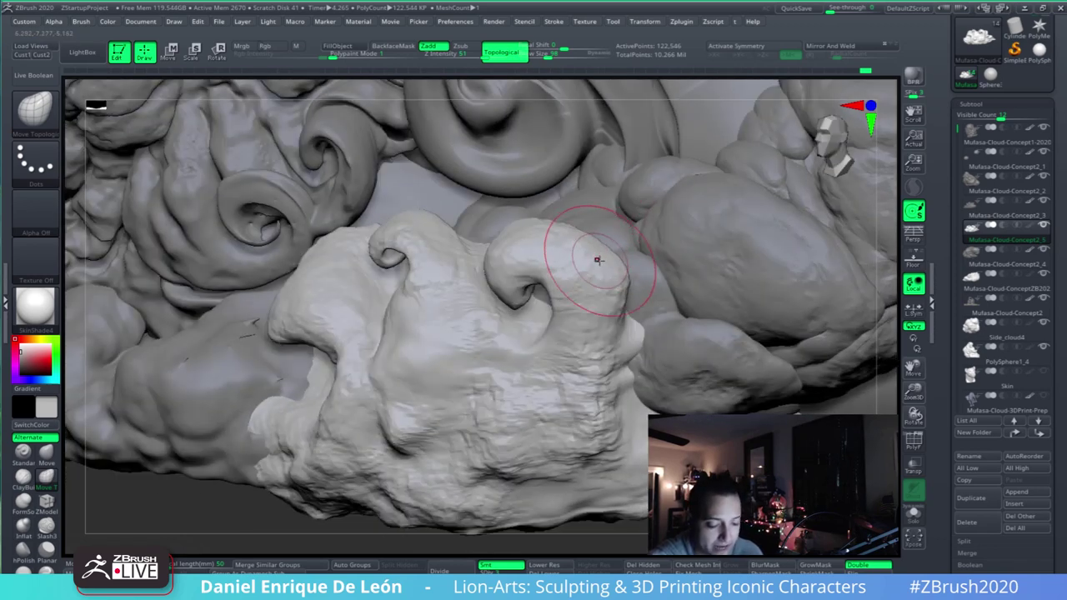
mouse_move(611, 296)
right_mouse_down()
mouse_move(660, 379)
mouse_move(738, 302)
right_mouse_up()
- Smooth the rough front and outer side of the light cloud, and nudge the form beside the outer curl from below
left_click_drag(667, 393, 617, 435, "shift")
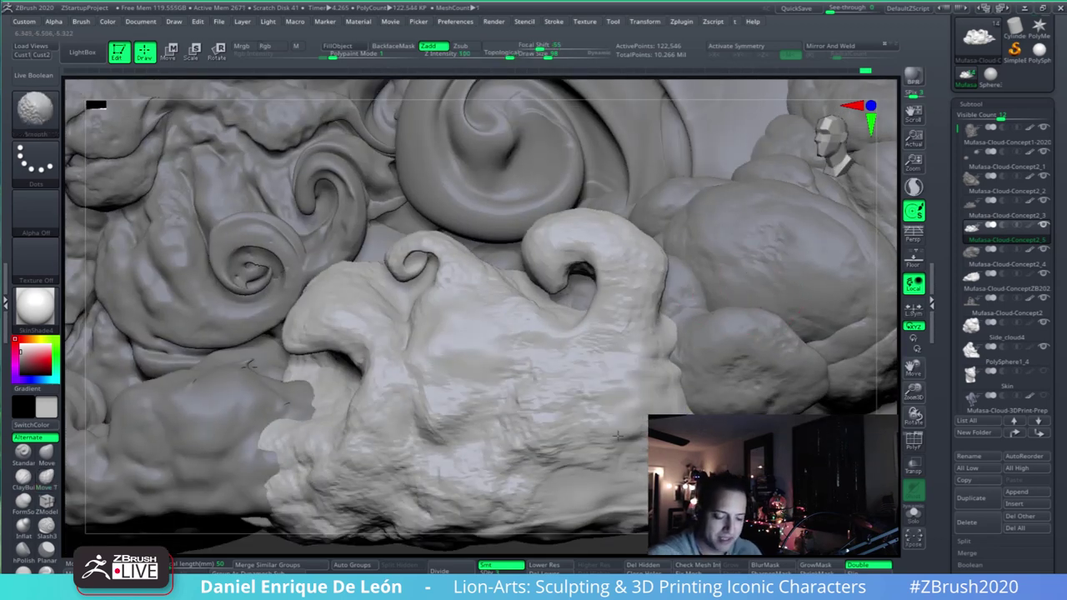
mouse_move(559, 421)
right_mouse_down()
mouse_move(641, 383)
mouse_move(571, 345)
right_mouse_up()
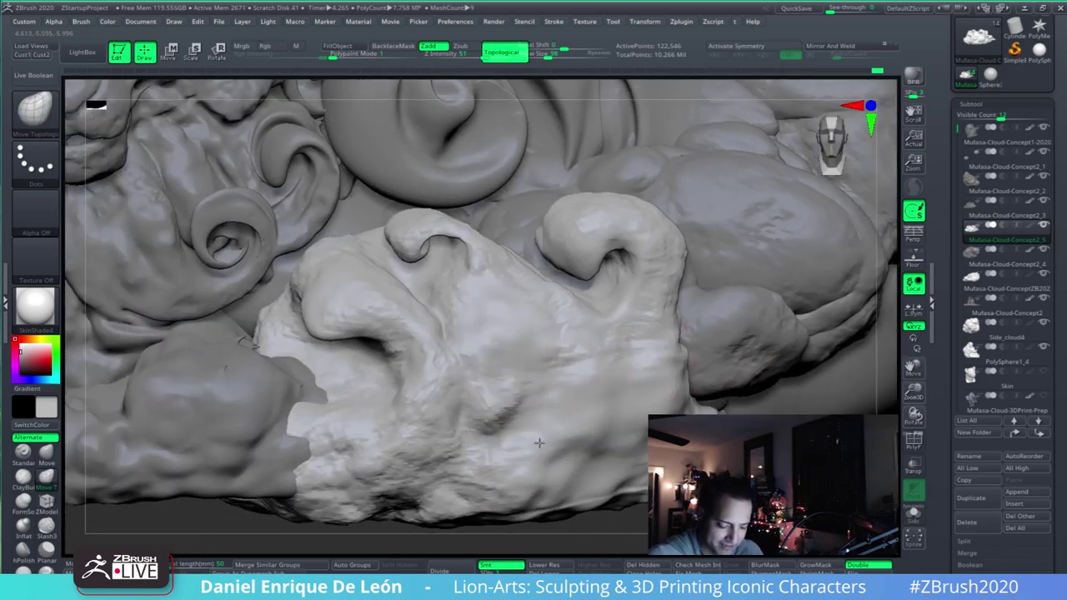
mouse_move(592, 450)
right_mouse_down()
mouse_move(692, 405)
mouse_move(706, 376)
mouse_move(688, 380)
mouse_move(676, 399)
mouse_move(684, 390)
right_mouse_up()
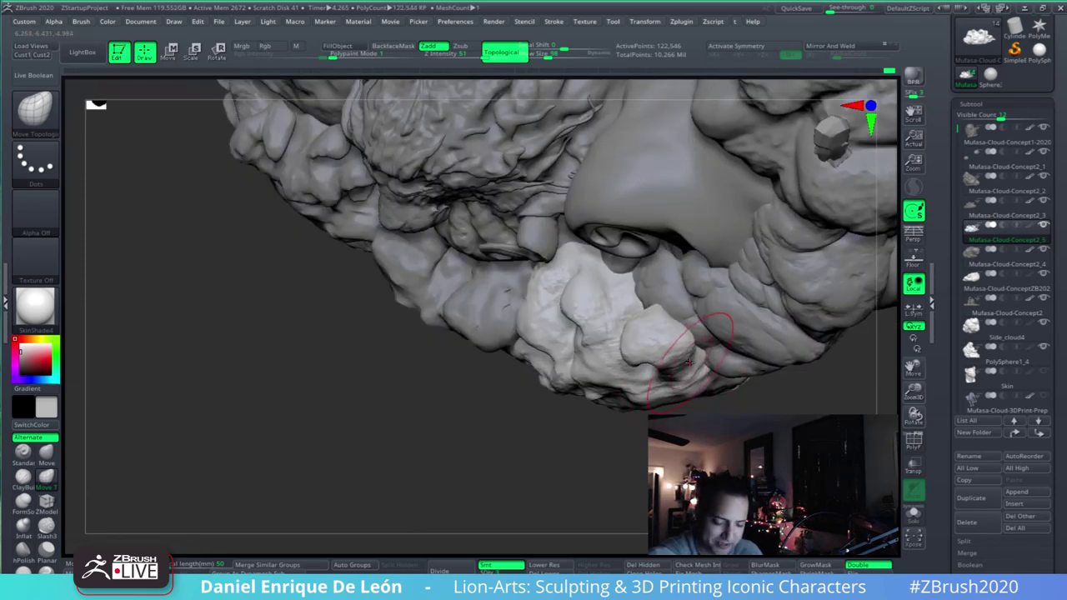
left_click_drag(684, 338, 693, 339)
mouse_move(702, 341)
right_mouse_down()
mouse_move(718, 350)
mouse_move(698, 371)
mouse_move(707, 399)
mouse_move(723, 375)
mouse_move(663, 343)
mouse_move(678, 399)
mouse_move(679, 381)
right_mouse_up()
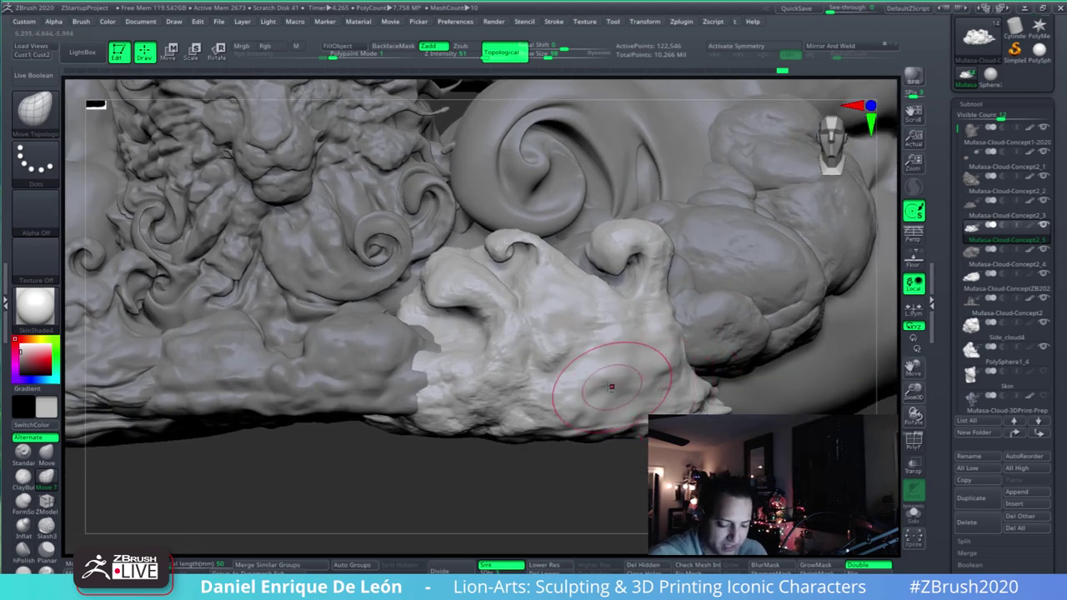
mouse_move(603, 383)
left_mouse_down("shift")
mouse_move(557, 360)
mouse_move(492, 399)
left_mouse_up("shift")
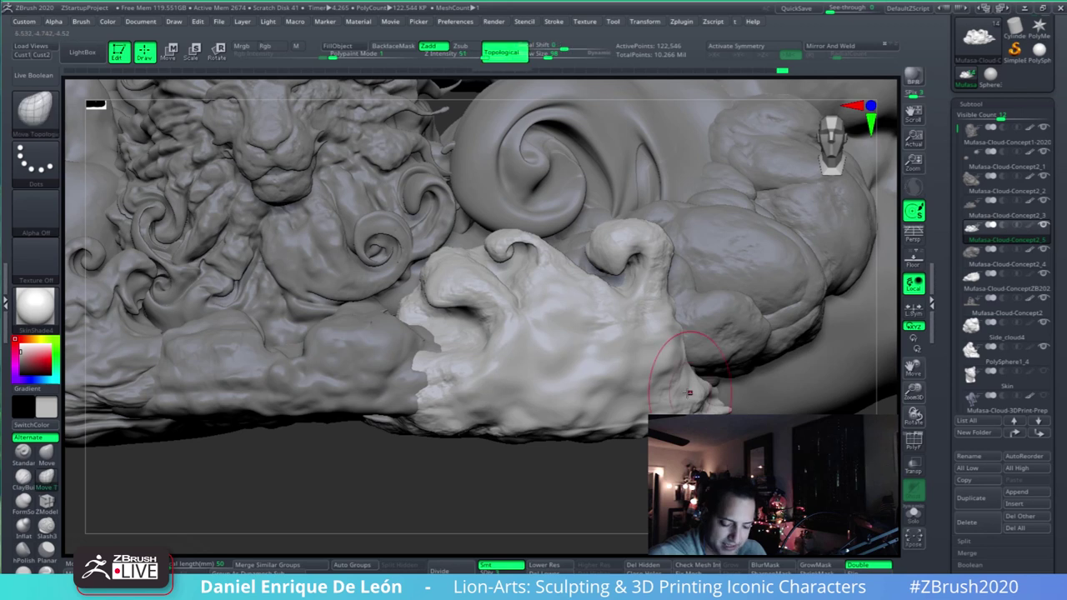
right_click_drag(679, 382, 691, 382, "alt")
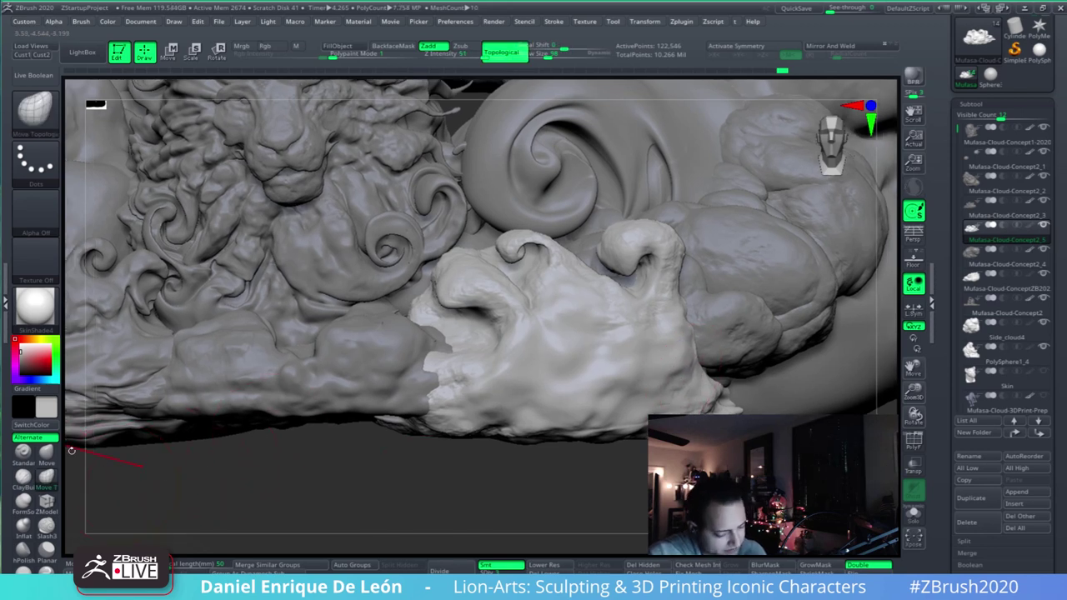
- Lay ClayBuildup strokes diagonally across the smoothed front and lower base of the light cloud to add flowing volume
left_click(22, 475)
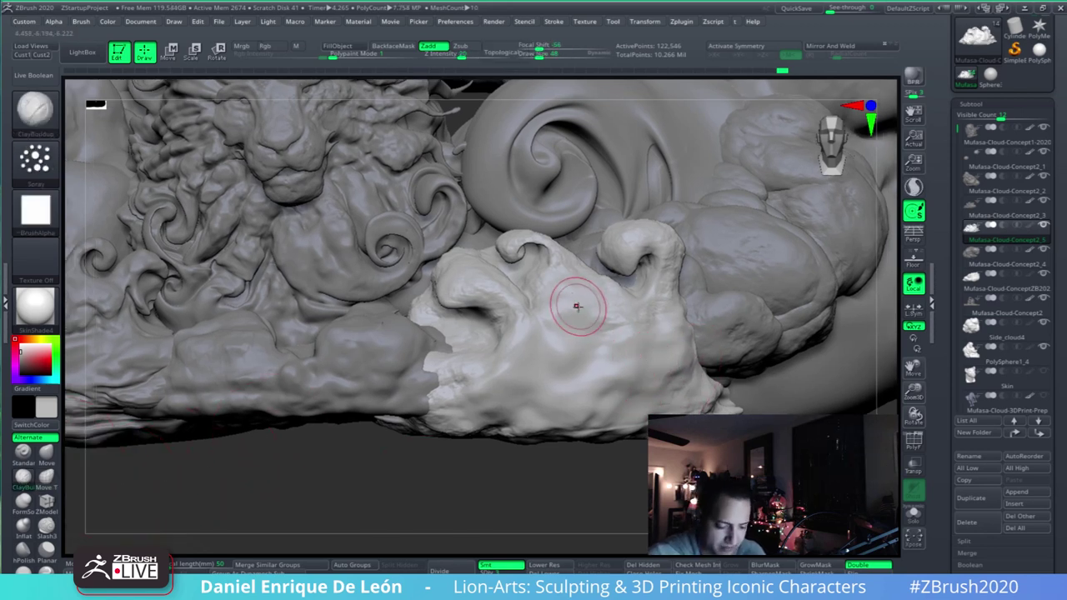
mouse_move(526, 338)
left_mouse_down()
mouse_move(501, 390)
mouse_move(462, 421)
left_mouse_up()
mouse_move(562, 388)
left_mouse_down()
mouse_move(545, 408)
mouse_move(490, 420)
left_mouse_up()
left_click_drag(557, 413, 514, 429)
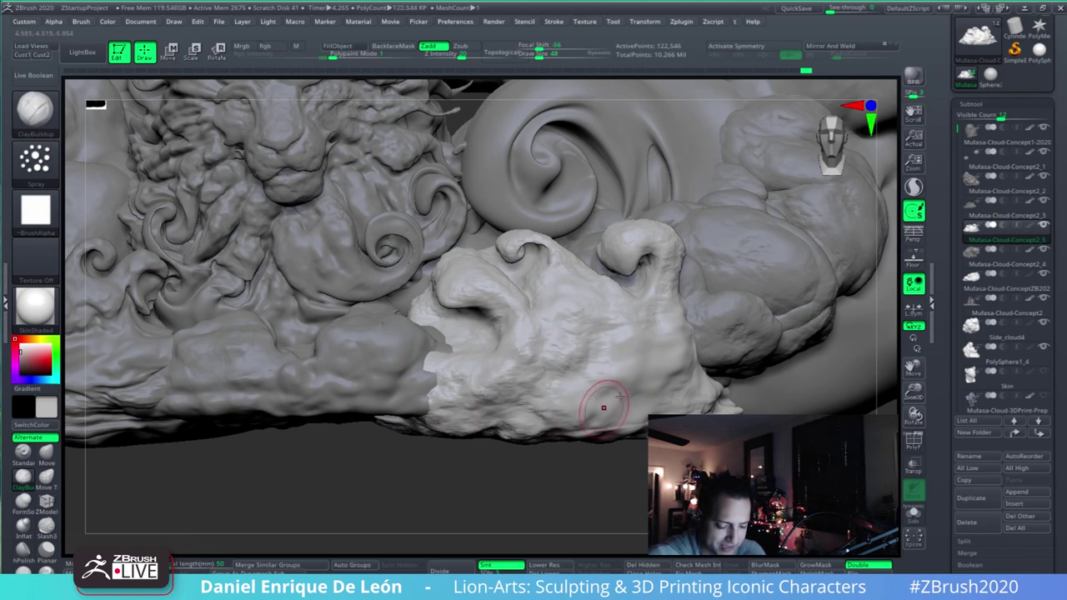
mouse_move(603, 405)
left_mouse_down()
mouse_move(575, 421)
mouse_move(633, 375)
mouse_move(676, 392)
mouse_move(633, 412)
mouse_move(671, 406)
left_mouse_up()
mouse_move(688, 479)
left_mouse_down()
mouse_move(687, 454)
mouse_move(575, 429)
left_mouse_up()
left_click_drag(692, 459, 746, 458)
- Add more ClayBuildup volume along the outer side of the light cloud and just beneath its large outer curl
right_click_drag(658, 358, 674, 397)
left_click_drag(673, 398, 693, 395)
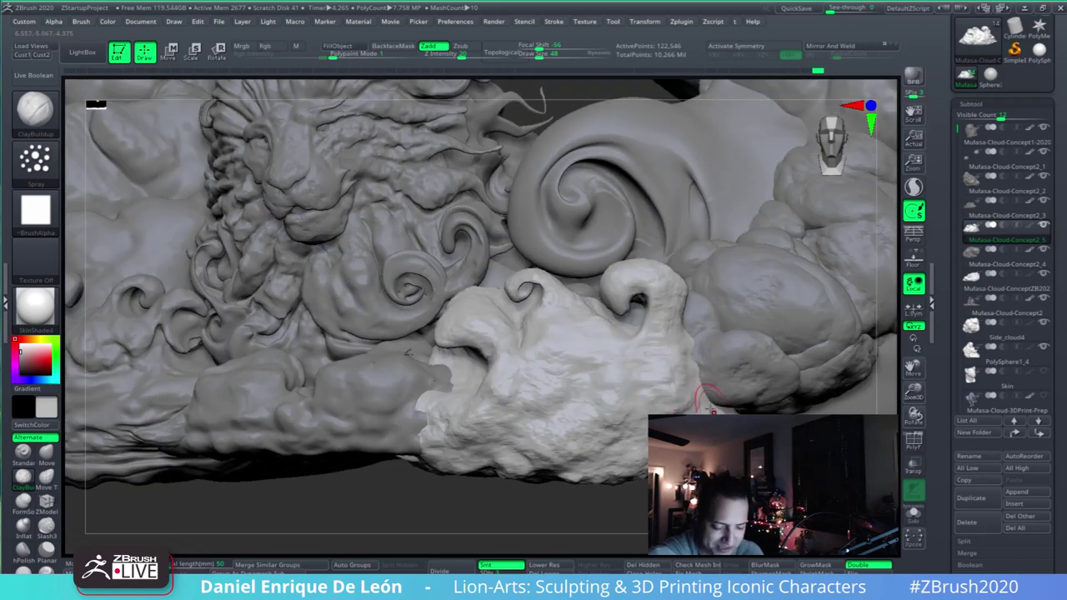
mouse_move(778, 406)
right_mouse_down()
mouse_move(700, 405)
mouse_move(733, 376)
right_mouse_up()
right_click_drag(664, 309, 666, 364)
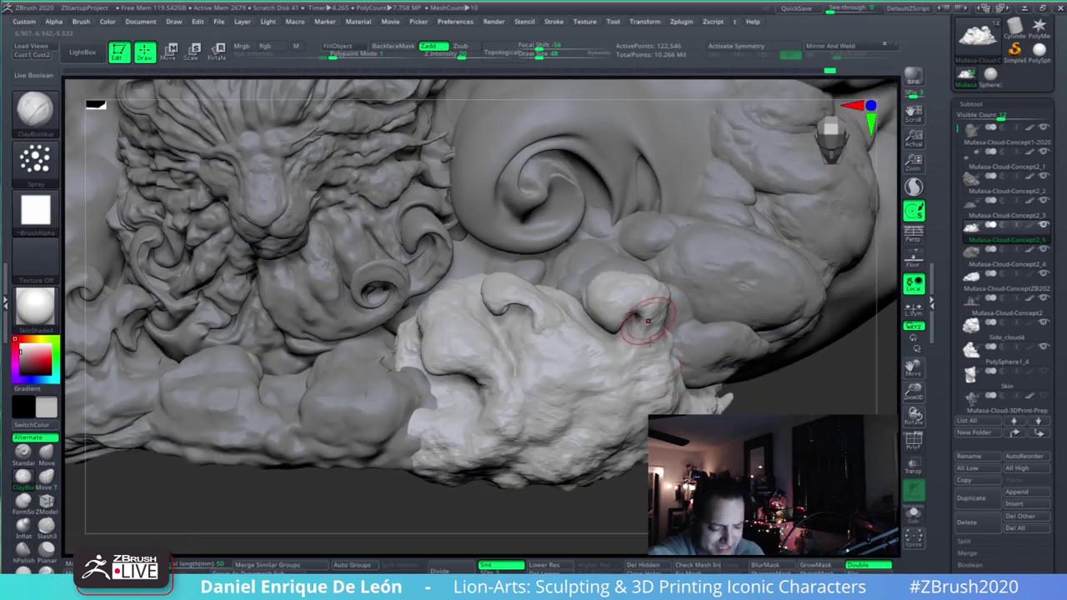
left_click_drag(648, 320, 647, 356)
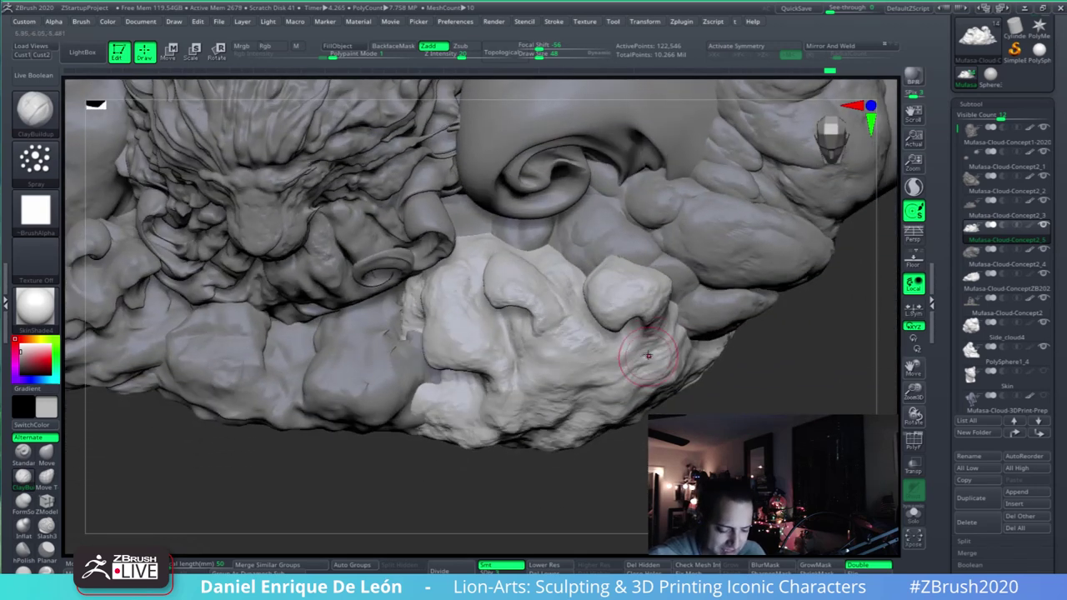
- Adjust the light cloud's overall shape around its front and base with the Move Topological brush, working from front and below
left_click(47, 478)
mouse_move(560, 330)
right_mouse_down()
mouse_move(571, 275)
mouse_move(728, 346)
right_mouse_up()
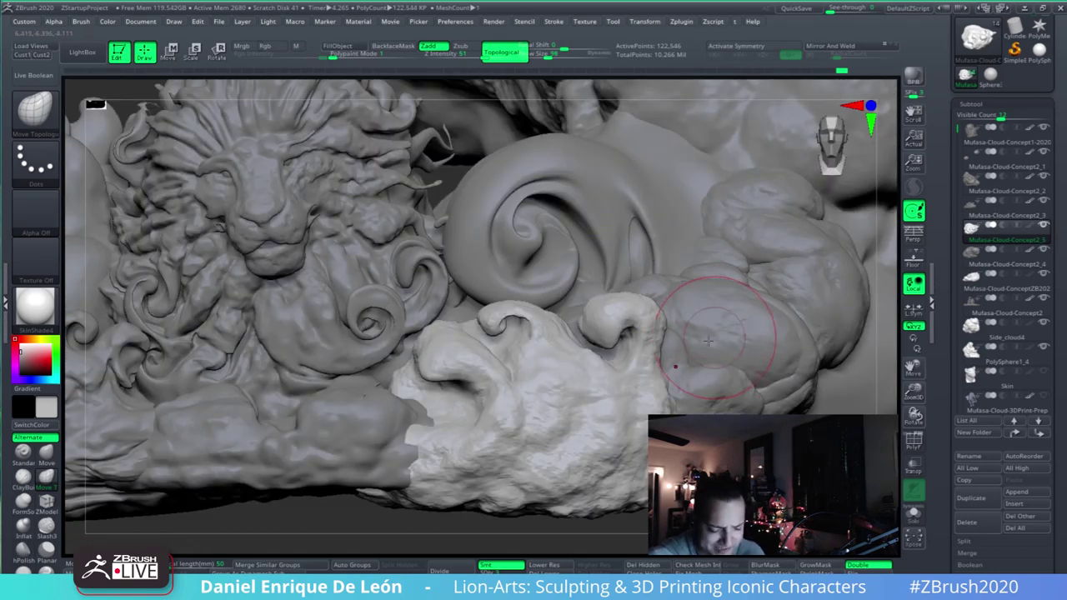
right_click_drag(662, 348, 674, 320, "alt")
right_click_drag(606, 343, 619, 311, "alt")
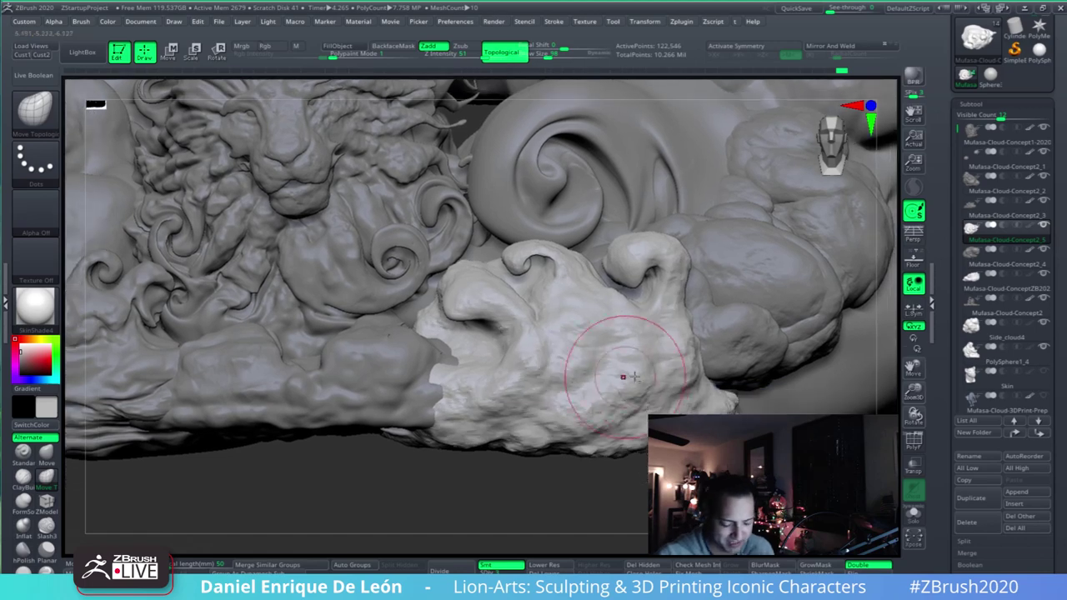
mouse_move(623, 373)
right_mouse_down()
mouse_move(586, 398)
mouse_move(525, 403)
mouse_move(638, 381)
mouse_move(625, 357)
mouse_move(650, 400)
mouse_move(676, 393)
mouse_move(633, 366)
mouse_move(547, 440)
mouse_move(569, 428)
right_mouse_up()
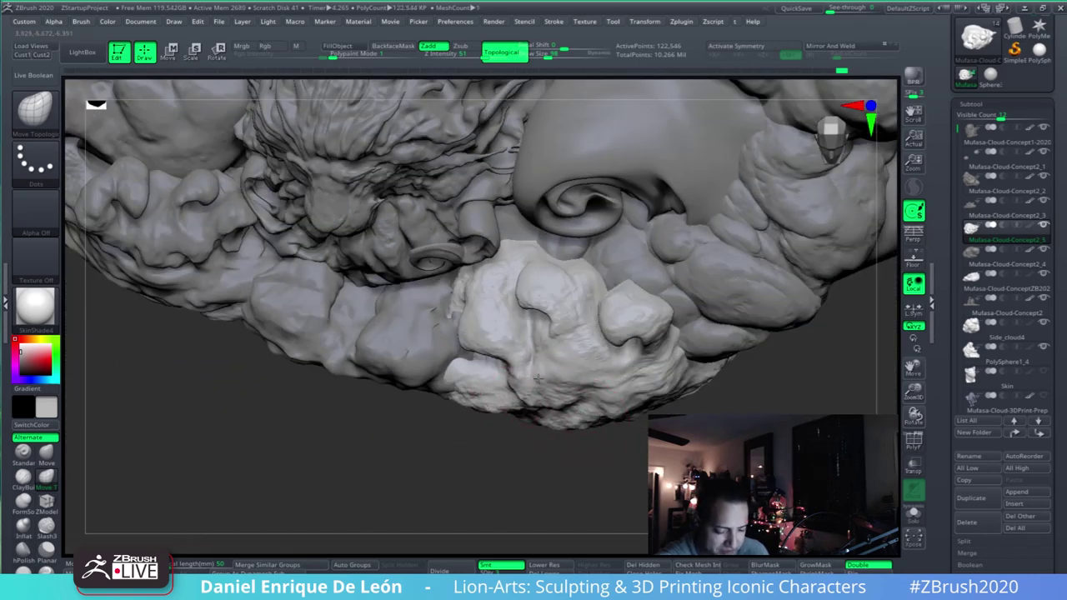
mouse_move(546, 339)
right_mouse_down()
mouse_move(546, 313)
mouse_move(544, 325)
mouse_move(522, 326)
mouse_move(542, 329)
mouse_move(546, 374)
right_mouse_up()
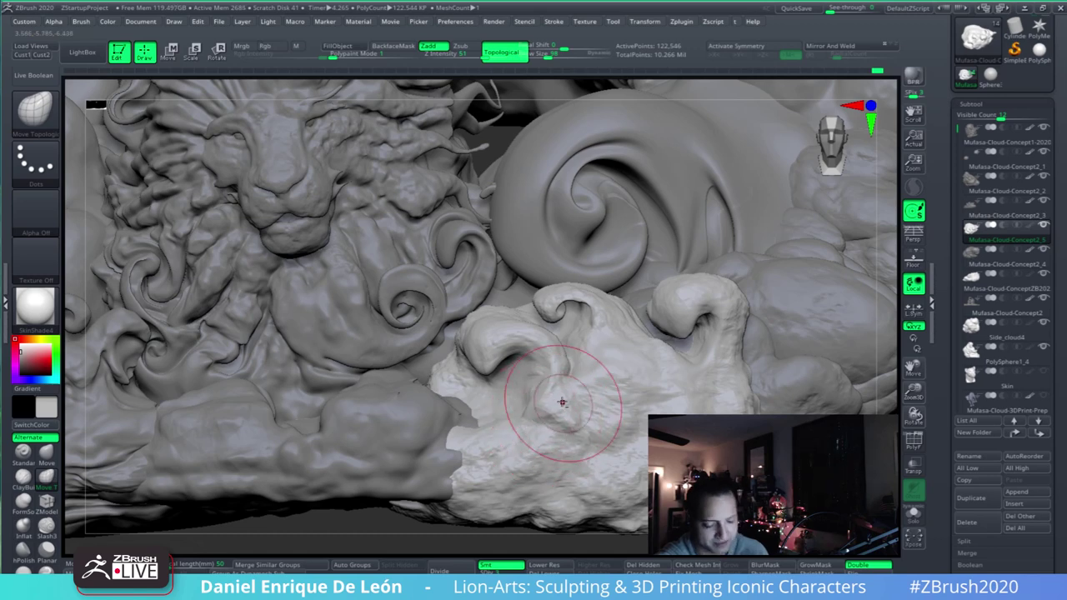
mouse_move(562, 403)
right_mouse_down()
mouse_move(541, 337)
mouse_move(499, 332)
mouse_move(476, 376)
mouse_move(526, 308)
mouse_move(530, 280)
mouse_move(512, 322)
mouse_move(629, 337)
right_mouse_up()
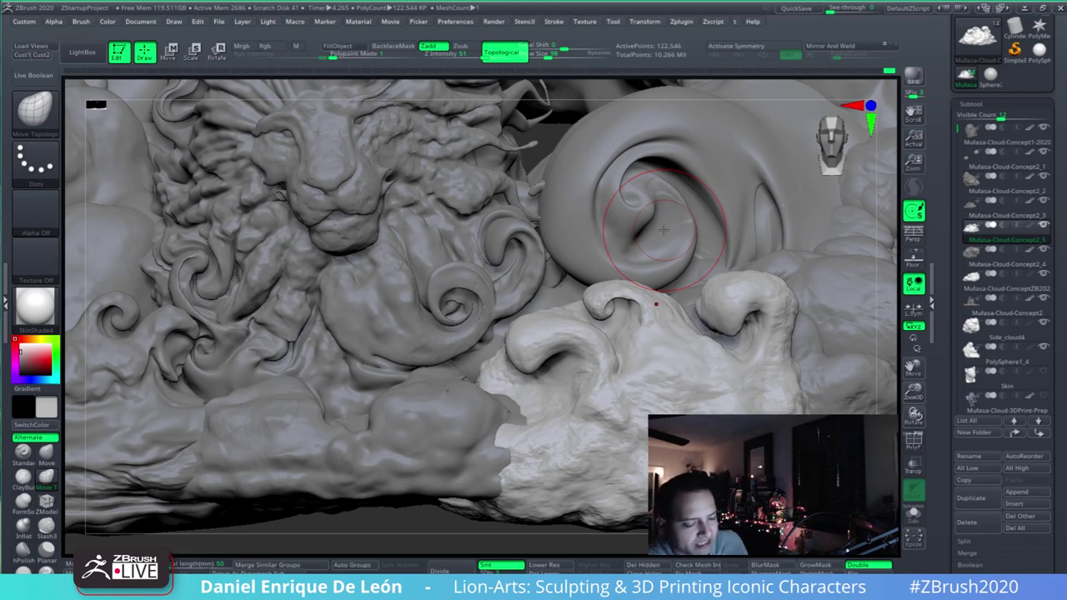
- Move the light cloud's inner edge over the adjoining grey cloud beneath the lion to blend the overlap
mouse_move(686, 365)
right_mouse_down("ctrl")
mouse_move(660, 312)
mouse_move(682, 343)
right_mouse_up("ctrl")
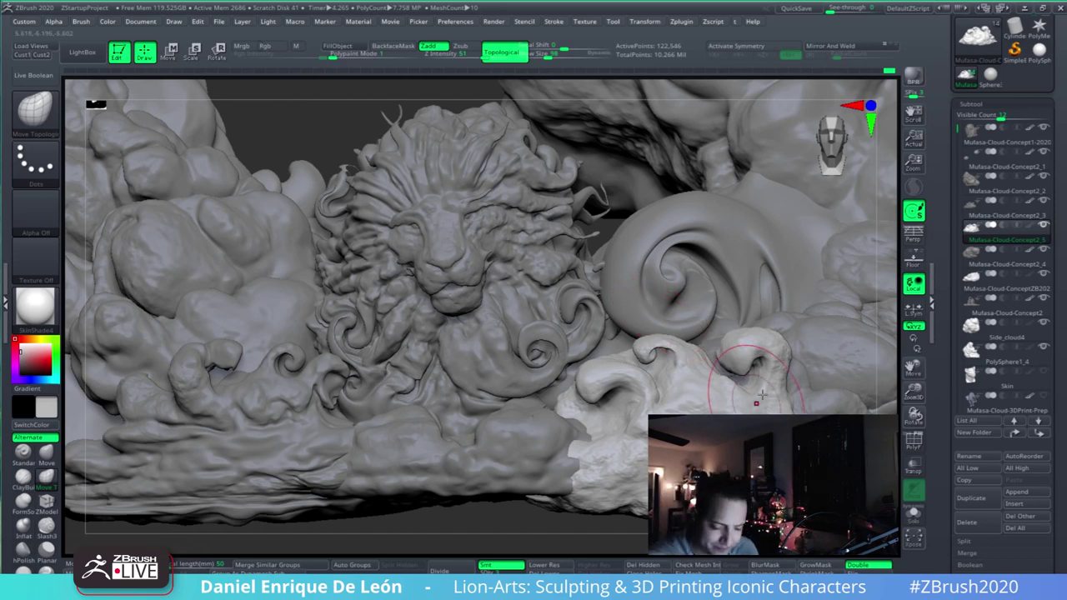
mouse_move(845, 394)
left_mouse_down("alt")
mouse_move(767, 309)
mouse_move(754, 321)
left_mouse_up("alt")
mouse_move(800, 291)
left_mouse_down()
mouse_move(793, 314)
mouse_move(773, 315)
mouse_move(810, 289)
left_mouse_up()
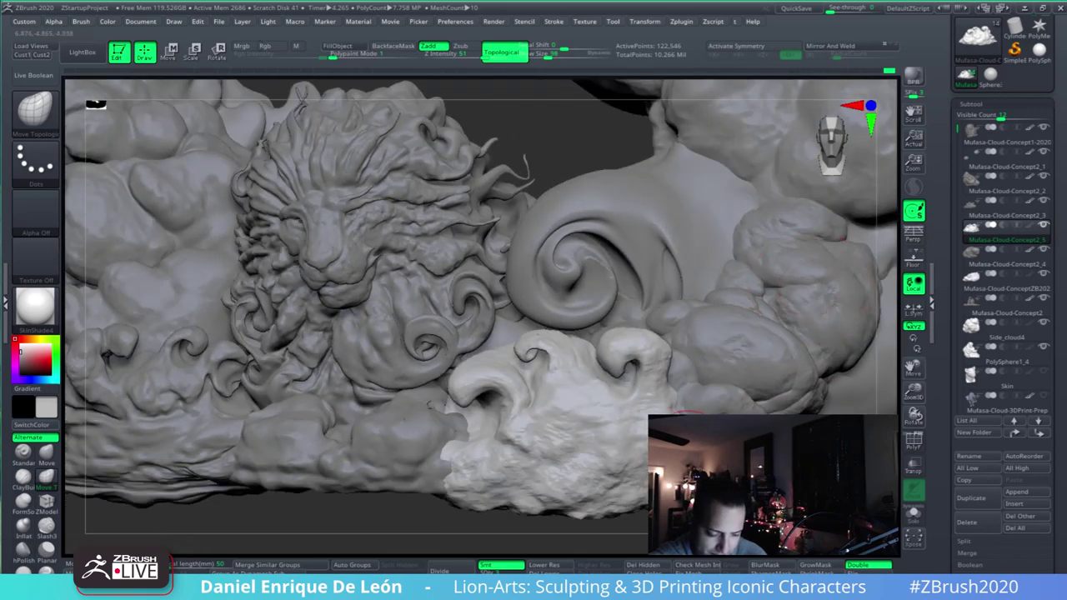
left_click_drag(665, 411, 672, 373, "alt")
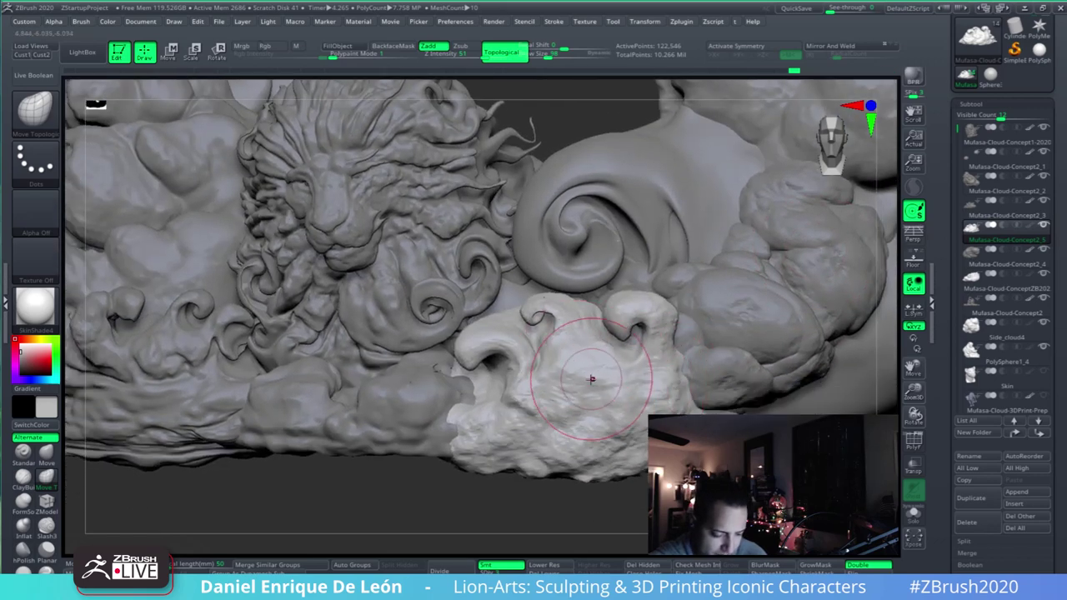
- Reshape the light cloud's inner, middle and outer curls from above and below with a larger Move Topological brush
left_click(22, 476)
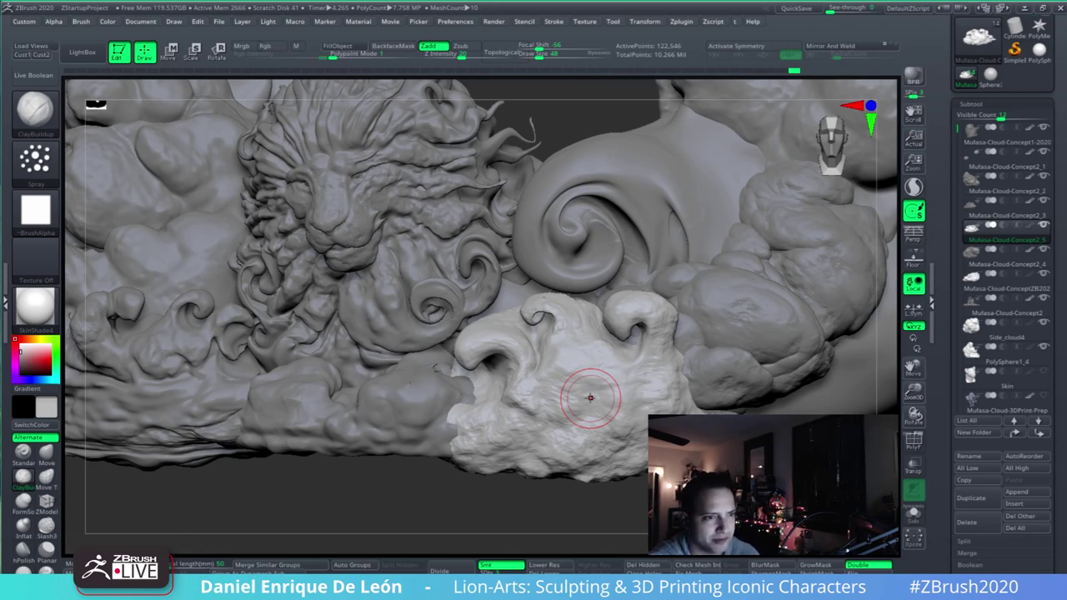
right_click_drag(579, 348, 576, 408)
mouse_move(574, 321)
right_mouse_down()
mouse_move(571, 354)
mouse_move(614, 388)
mouse_move(607, 358)
right_mouse_up()
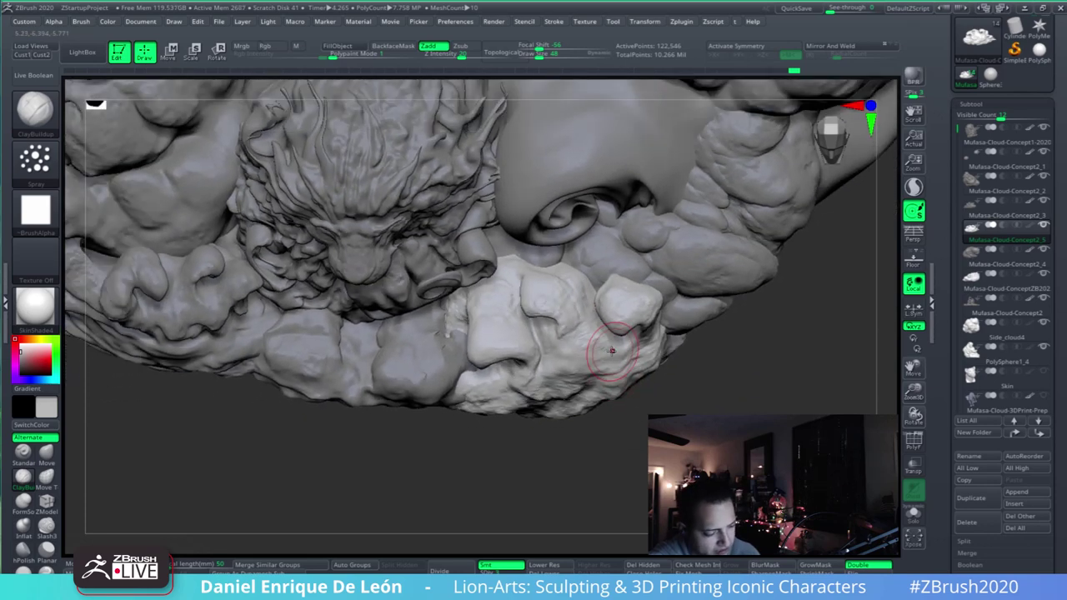
left_click(46, 476)
left_click_drag(540, 54, 557, 55)
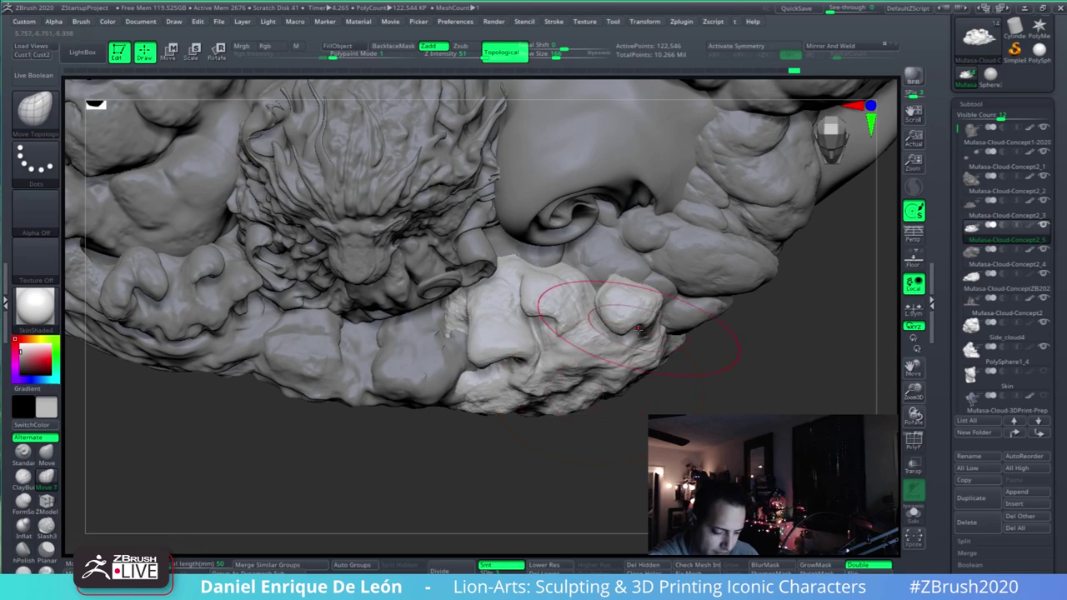
right_click_drag(637, 328, 621, 375)
left_click_drag(519, 345, 511, 335)
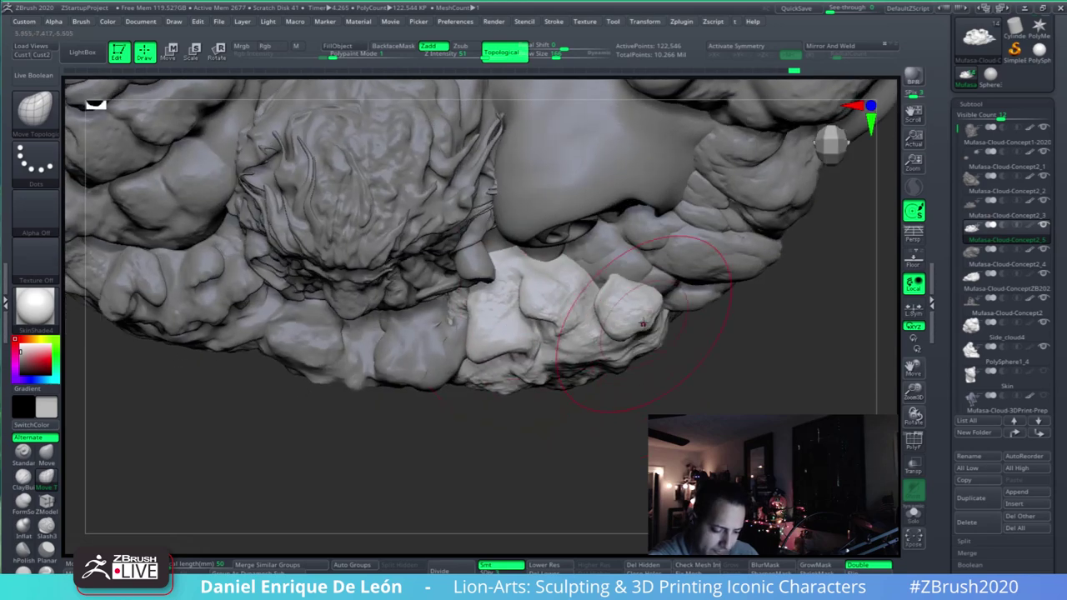
mouse_move(542, 334)
right_mouse_down()
mouse_move(637, 262)
mouse_move(661, 280)
mouse_move(679, 366)
right_mouse_up()
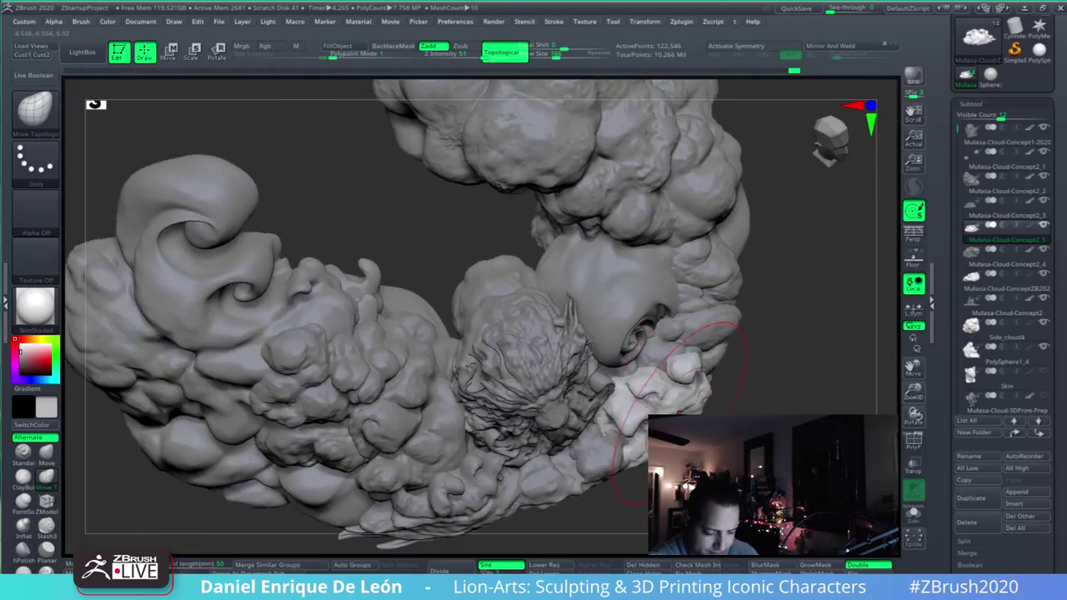
mouse_move(680, 412)
right_mouse_down("alt")
mouse_move(645, 276)
mouse_move(638, 315)
mouse_move(618, 255)
right_mouse_up("alt")
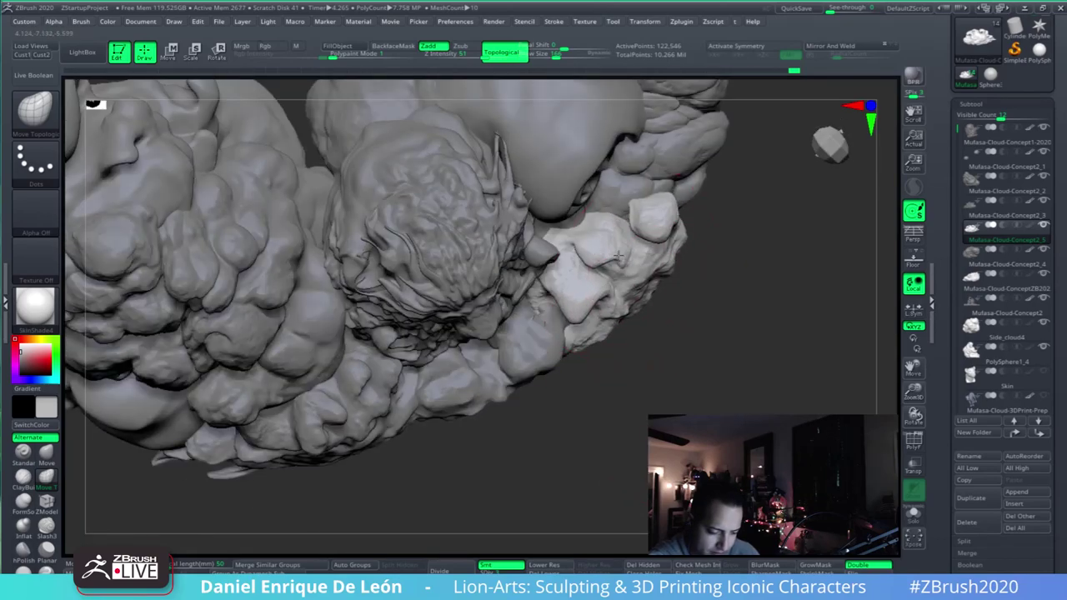
mouse_move(593, 294)
left_mouse_down()
mouse_move(575, 285)
mouse_move(599, 243)
left_mouse_up()
left_click_drag(654, 216, 644, 200)
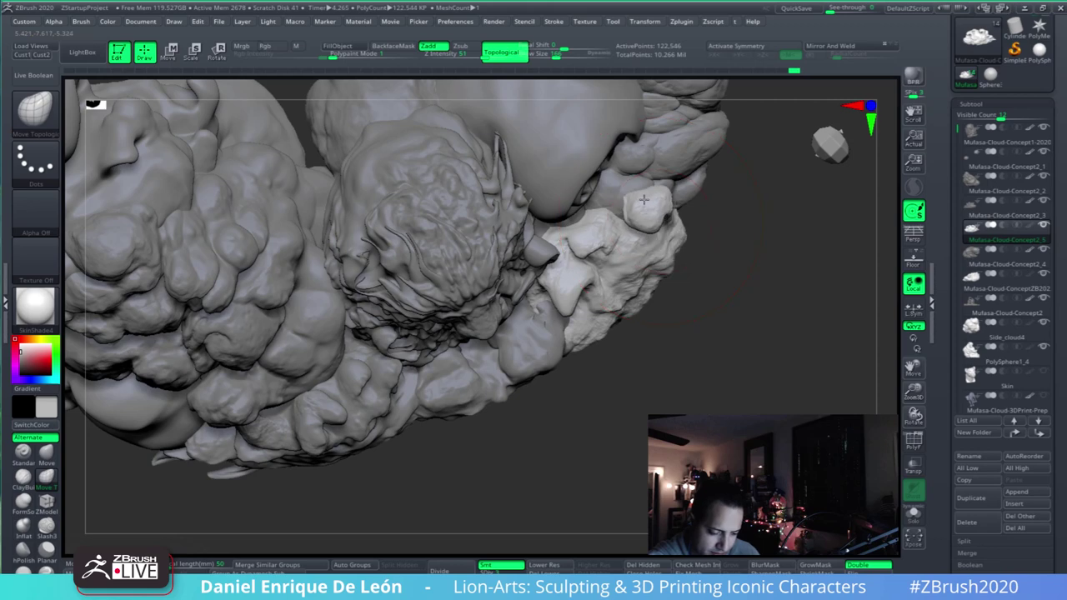
- Pull the light cloud's large outer curl outward and shift the small middle curl up toward it with Move Topological
right_click_drag(644, 200, 659, 217)
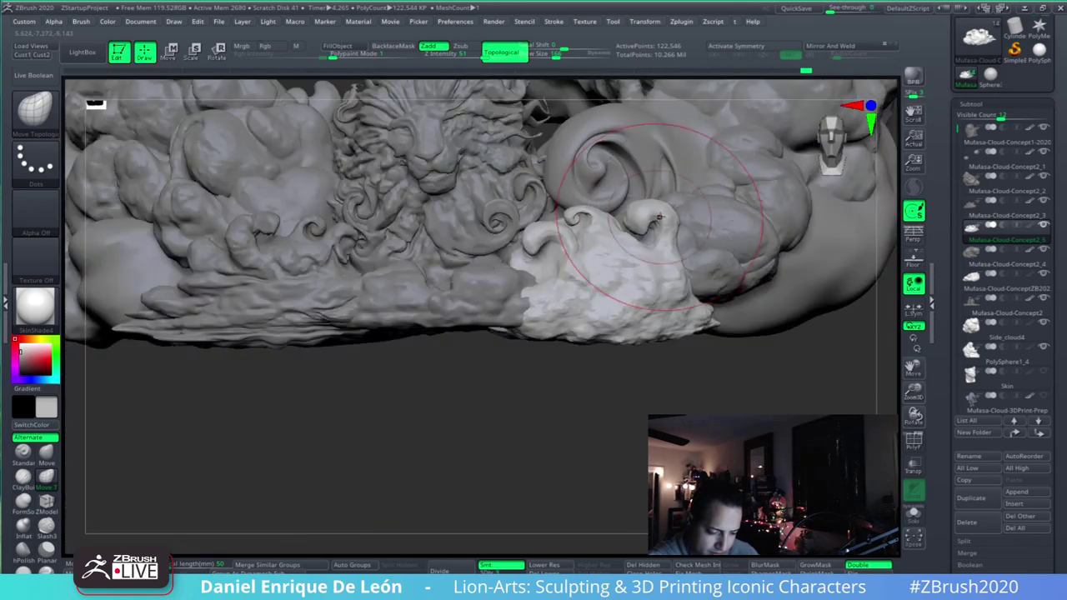
left_click_drag(658, 217, 678, 214)
left_click_drag(630, 245, 623, 264)
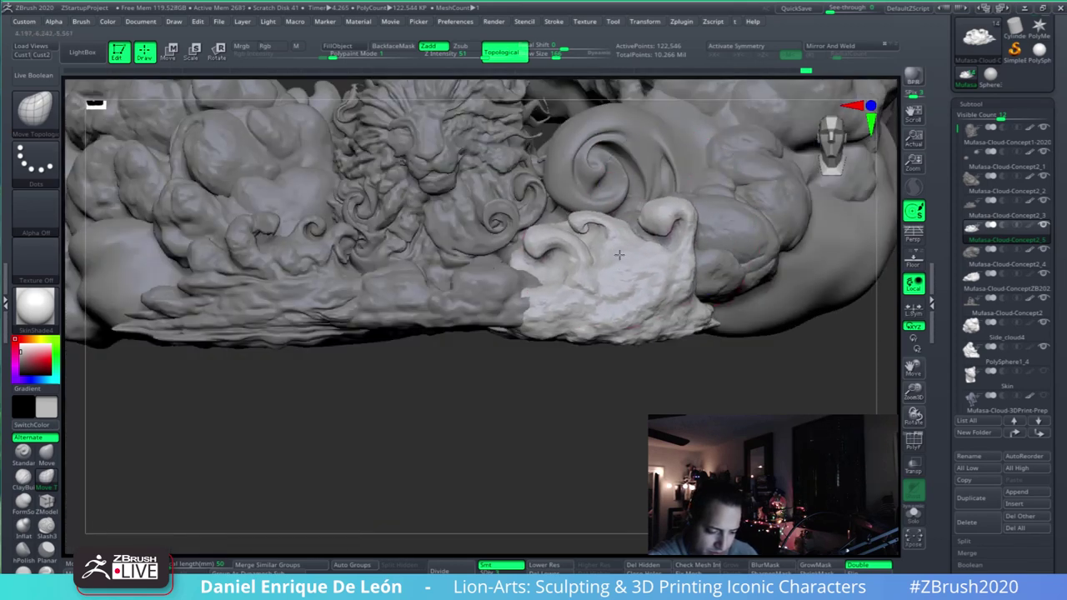
left_click_drag(591, 225, 614, 212)
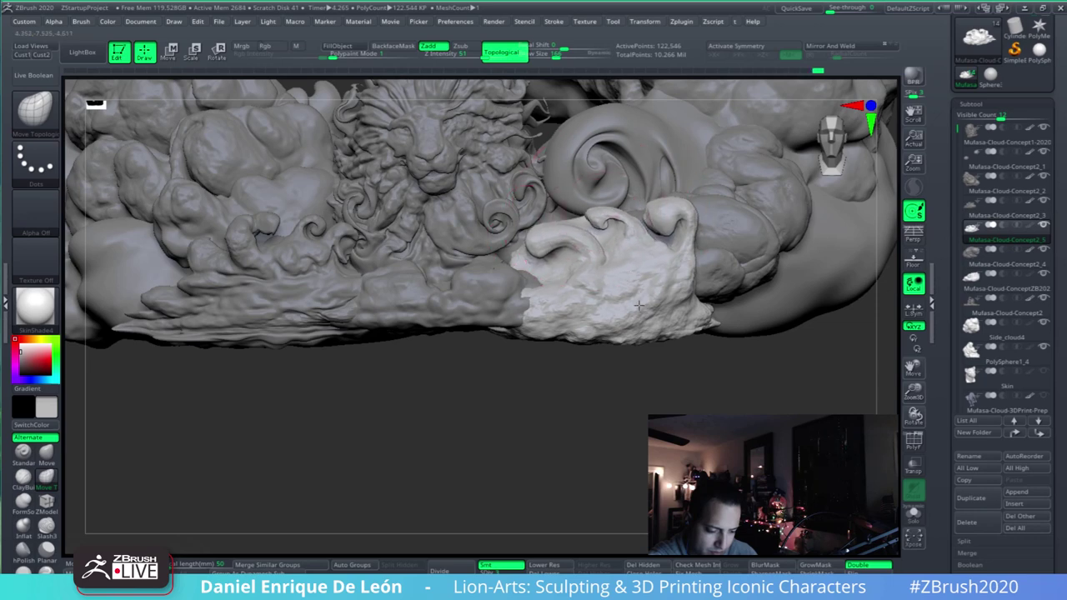
right_click_drag(639, 305, 641, 355, "ctrl")
left_click_drag(594, 215, 613, 197)
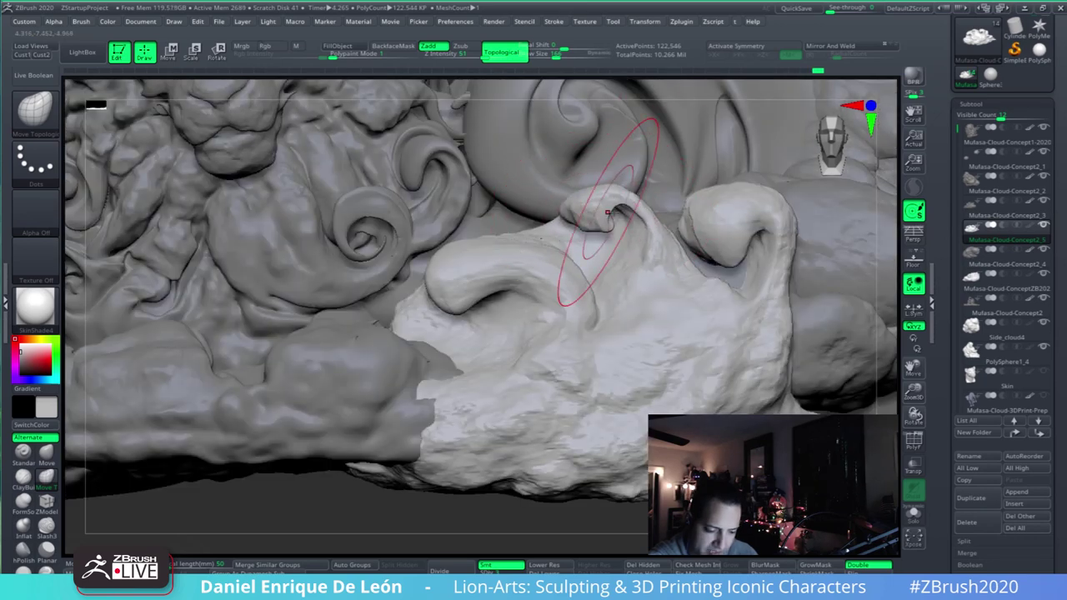
mouse_move(607, 212)
right_mouse_down()
mouse_move(677, 221)
mouse_move(584, 234)
right_mouse_up()
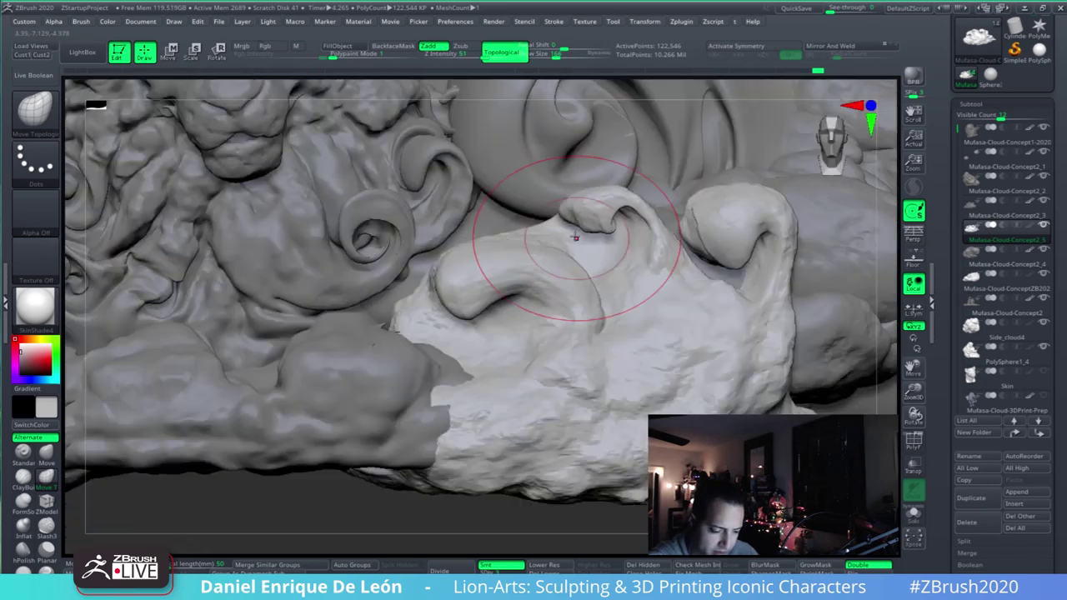
- Cut into the area behind the middle curl with the Slash3 brush at draw size 85 and smooth the cut
left_click(45, 525)
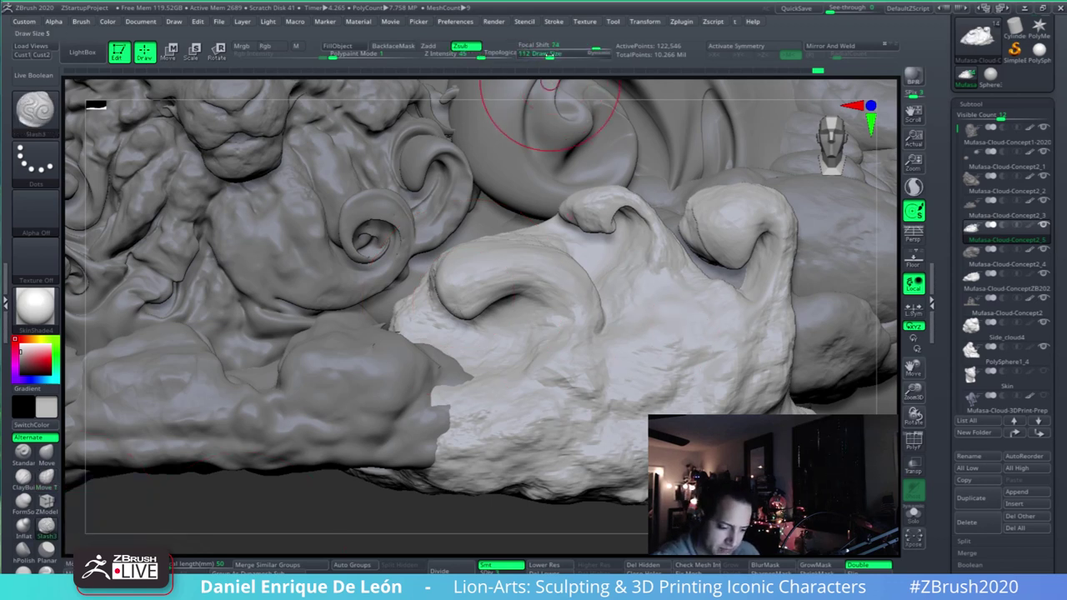
key("s")
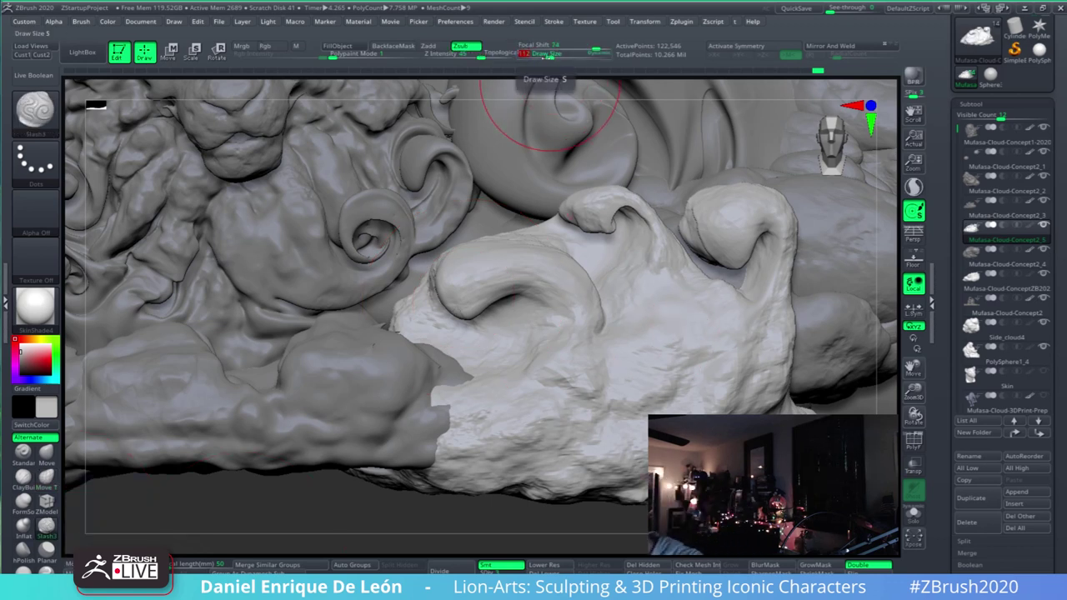
mouse_move(537, 221)
right_mouse_down()
mouse_move(593, 252)
mouse_move(538, 233)
mouse_move(584, 267)
right_mouse_up()
key("shift")
left_click_drag(563, 255, 550, 240)
right_click_drag(550, 240, 576, 261)
left_click_drag(540, 254, 522, 230, "shift")
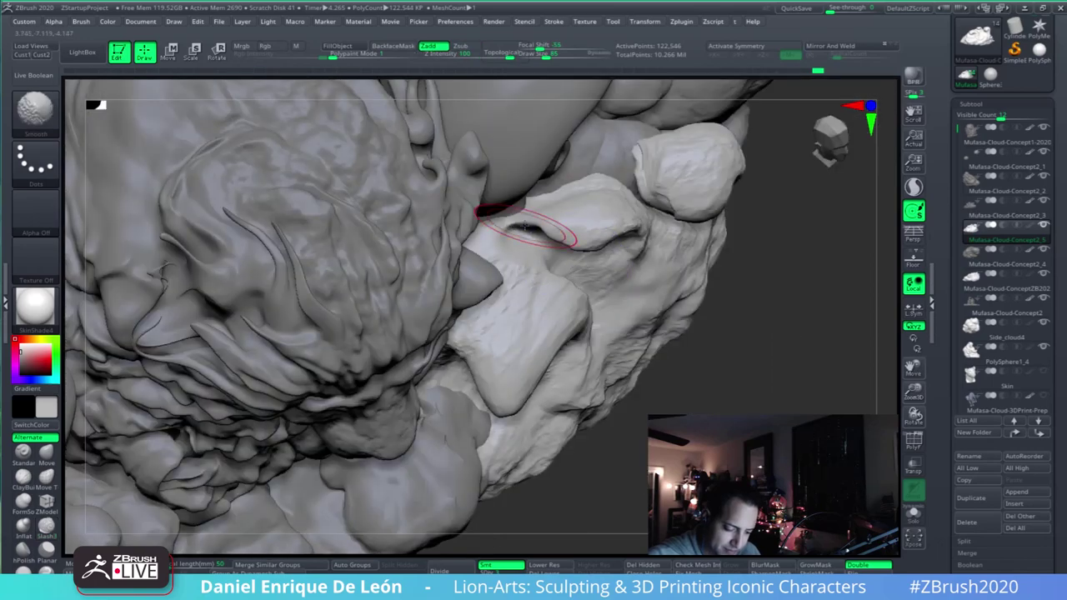
mouse_move(544, 233)
right_mouse_down()
mouse_move(635, 196)
mouse_move(639, 255)
right_mouse_up()
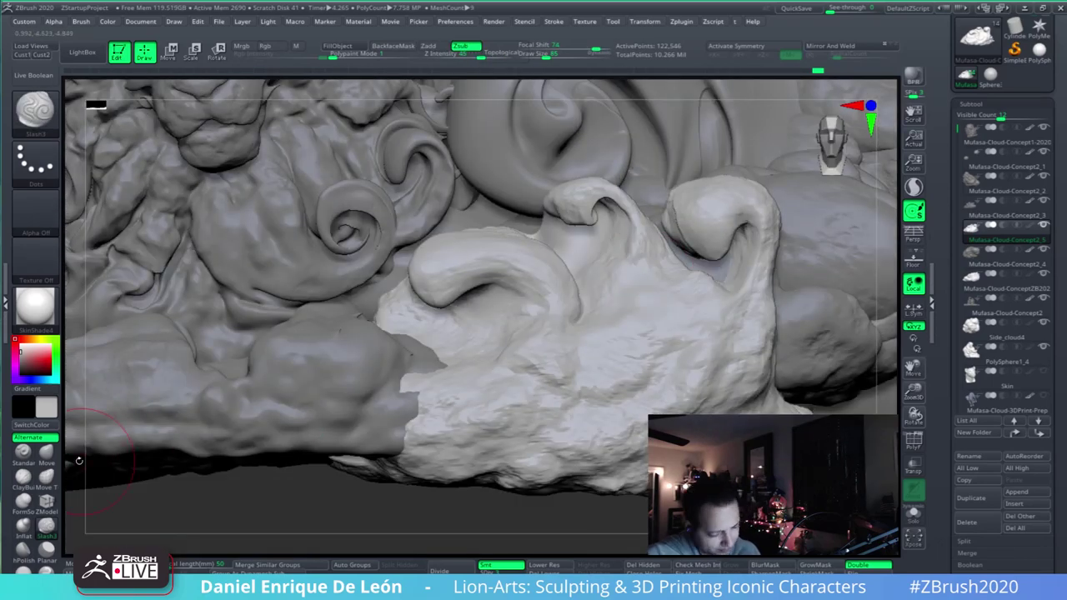
- Build up volume on the light cloud's middle and inner curls with ClayBuildup strokes
left_click(25, 477)
mouse_move(594, 213)
left_mouse_down()
mouse_move(560, 214)
mouse_move(588, 217)
mouse_move(584, 209)
mouse_move(572, 218)
mouse_move(585, 200)
mouse_move(567, 217)
left_mouse_up()
right_click_drag(615, 220, 584, 196)
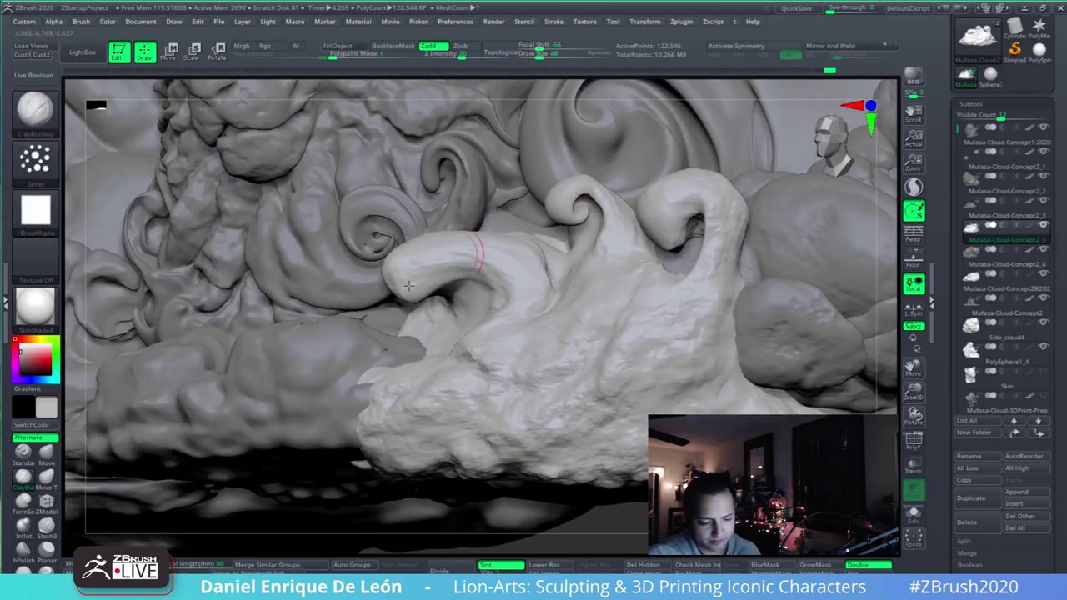
- Round out the upper edge of the middle curl from above with Move Topological at draw size 117
left_click(44, 474)
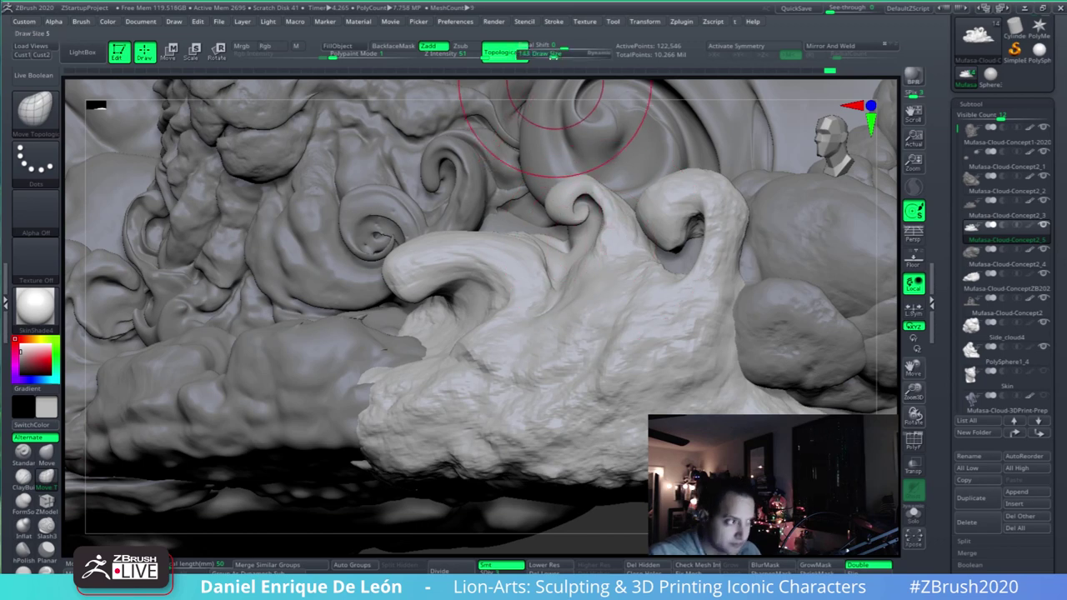
left_click_drag(553, 57, 550, 56)
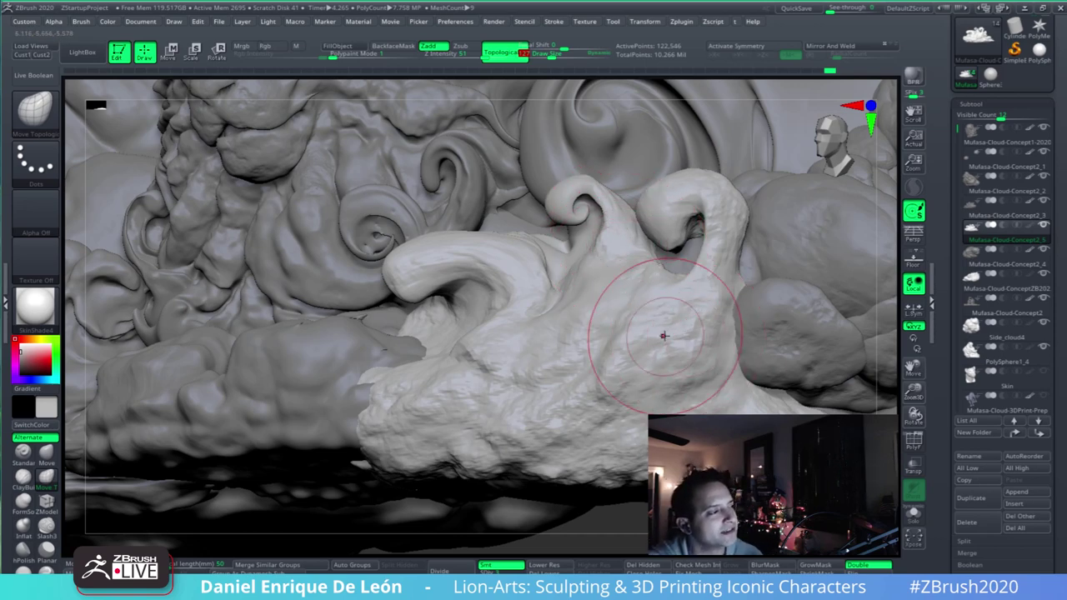
mouse_move(695, 305)
right_mouse_down("ctrl")
mouse_move(689, 322)
mouse_move(708, 275)
mouse_move(677, 287)
right_mouse_up("ctrl")
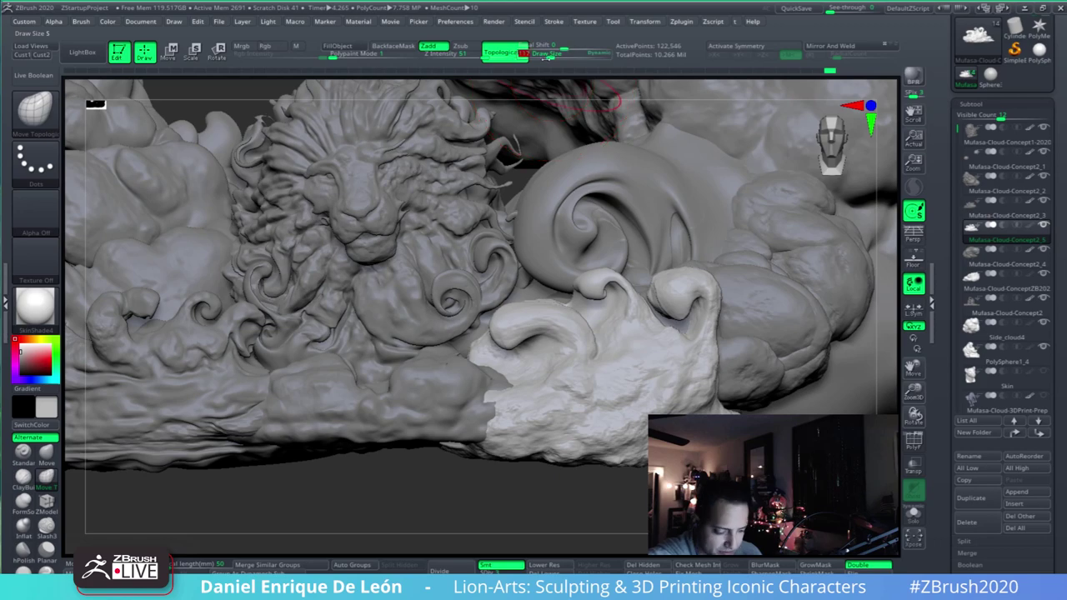
mouse_move(203, 330)
right_mouse_down()
mouse_move(218, 388)
mouse_move(214, 354)
right_mouse_up()
mouse_move(626, 340)
right_mouse_down()
mouse_move(641, 349)
mouse_move(635, 324)
mouse_move(638, 378)
mouse_move(655, 341)
mouse_move(634, 295)
mouse_move(642, 297)
right_mouse_up()
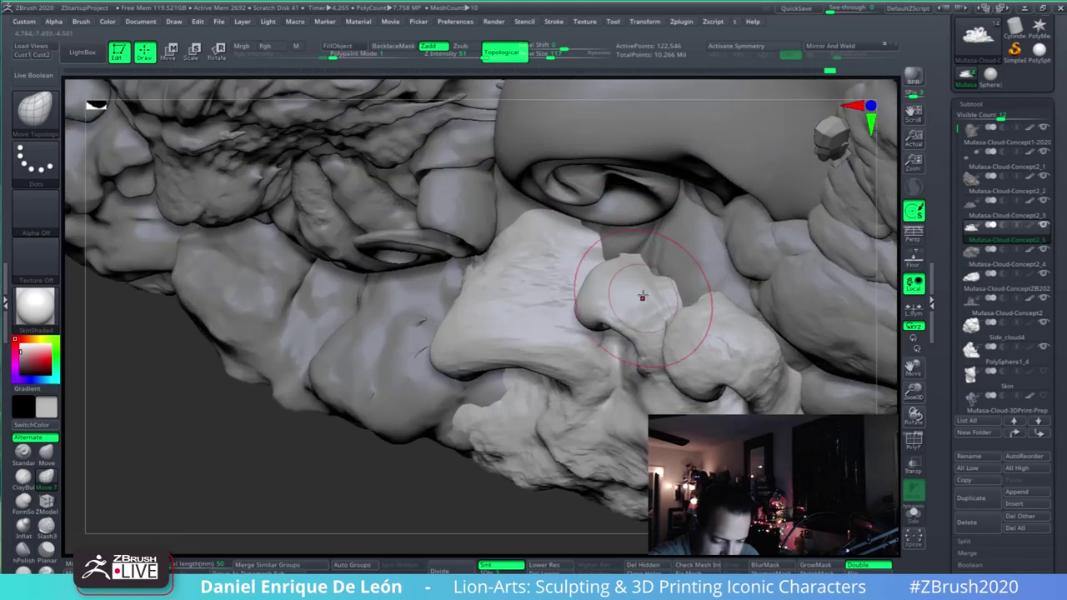
left_click_drag(642, 298, 632, 273)
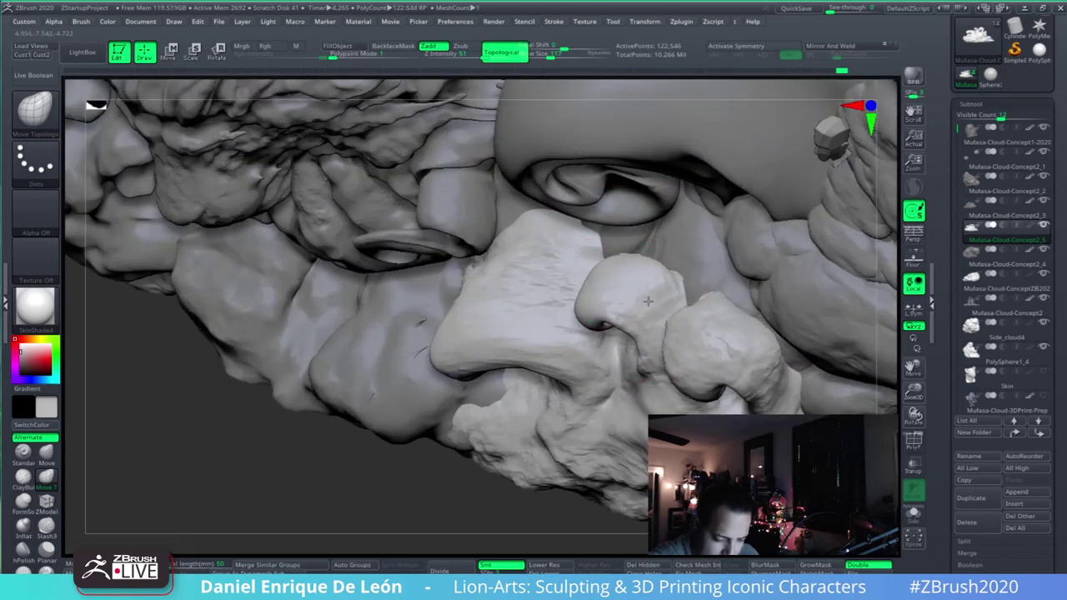
mouse_move(647, 353)
right_mouse_down()
mouse_move(679, 364)
mouse_move(714, 353)
right_mouse_up()
mouse_move(644, 377)
right_mouse_down()
mouse_move(670, 255)
mouse_move(600, 321)
right_mouse_up()
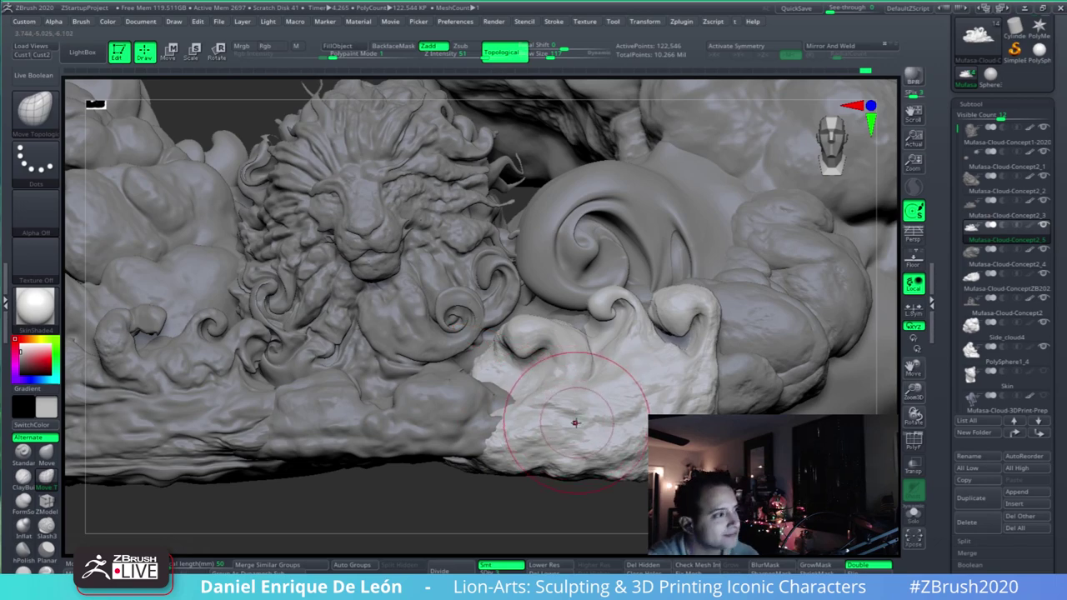
- Make the lion the active subtool and display it with ghost transparency and polyframe colouring
mouse_move(561, 340)
right_mouse_down()
mouse_move(562, 318)
mouse_move(525, 367)
mouse_move(468, 345)
mouse_move(506, 362)
mouse_move(482, 370)
mouse_move(477, 356)
mouse_move(529, 354)
mouse_move(481, 316)
right_mouse_up()
left_click(411, 350, "alt")
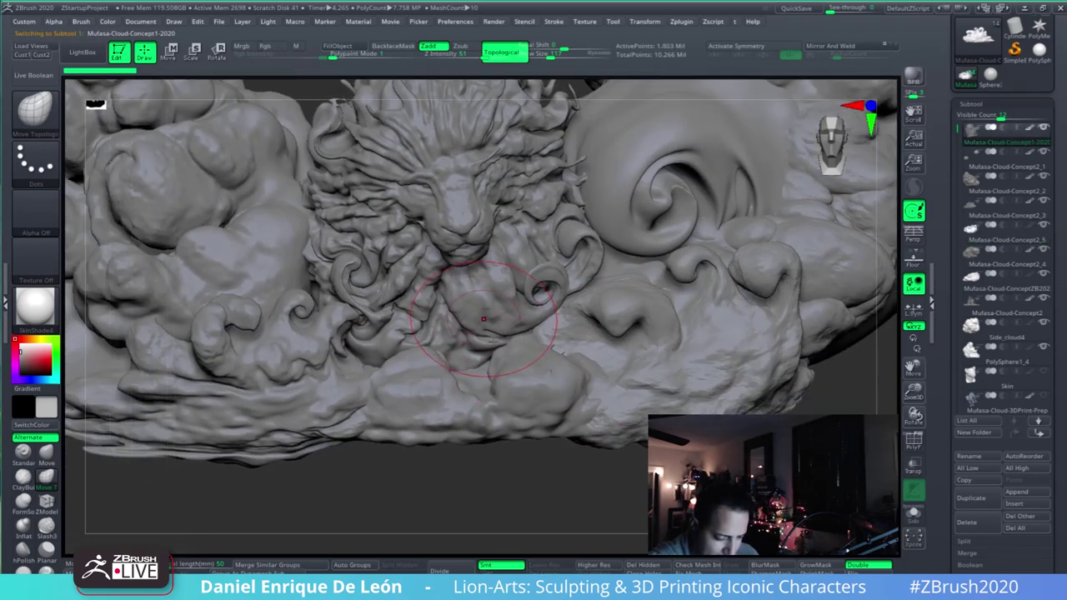
left_click(915, 440)
left_click(917, 443)
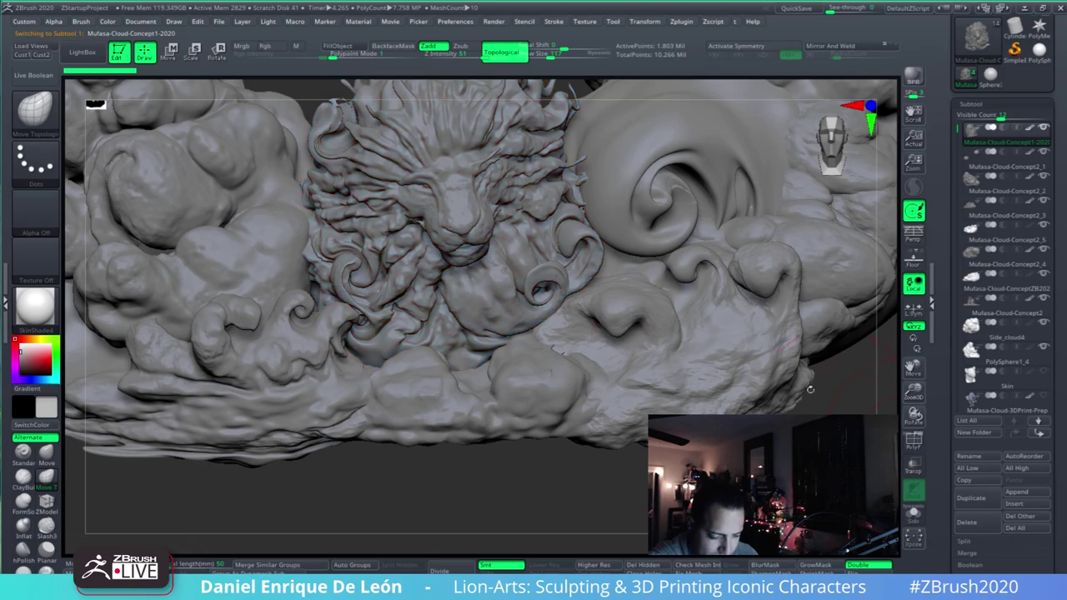
right_click_drag(698, 395, 681, 361)
left_click(914, 466)
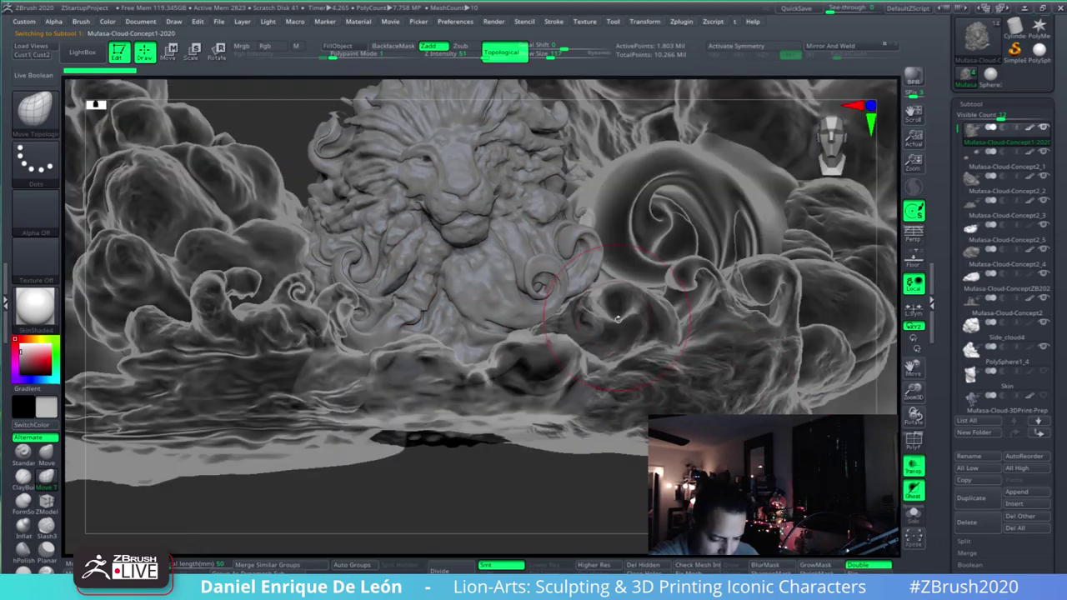
right_click_drag(792, 342, 810, 377)
left_click(914, 442)
right_click_drag(683, 376, 542, 383)
- Adjust the lion's lower mane around the spiral curl with Move Topological and smooth the surface there
left_click_drag(554, 379, 550, 372)
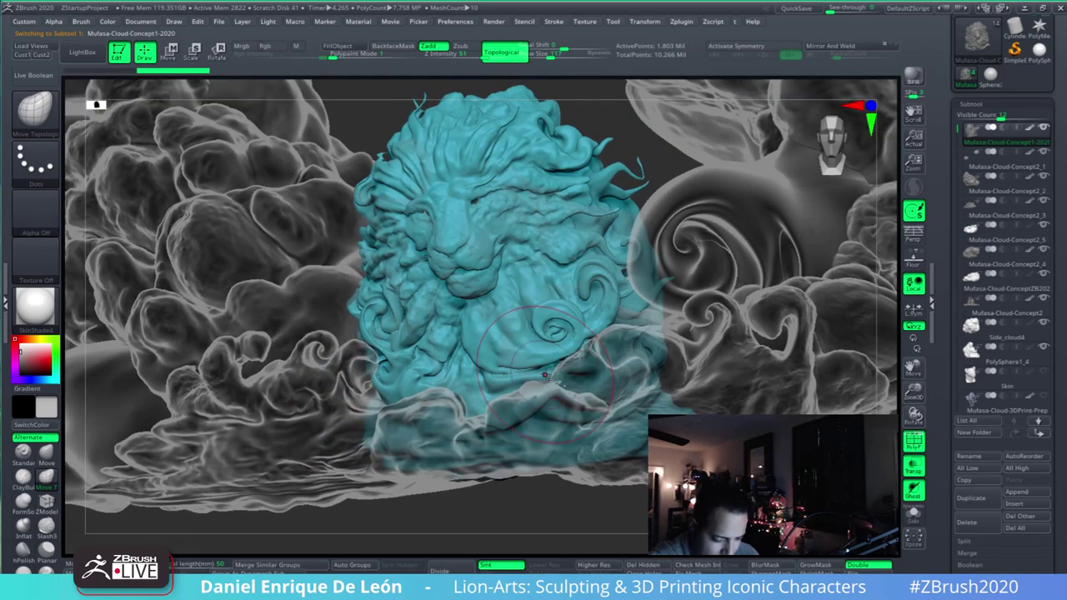
mouse_move(534, 377)
right_mouse_down()
mouse_move(613, 377)
mouse_move(596, 375)
right_mouse_up()
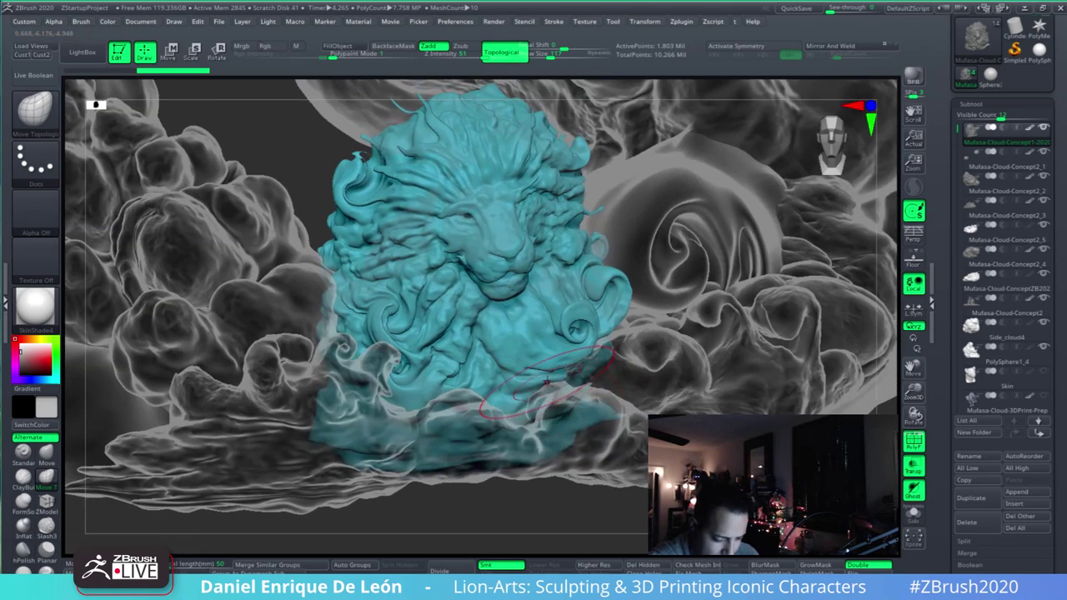
mouse_move(555, 375)
left_mouse_down()
mouse_move(568, 390)
mouse_move(593, 369)
mouse_move(617, 303)
left_mouse_up()
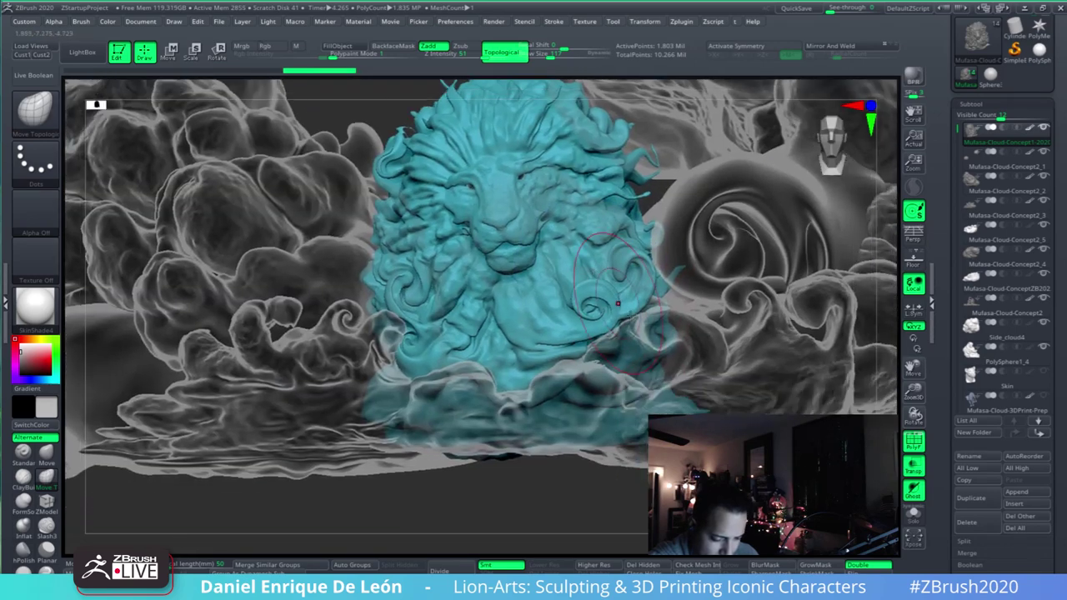
mouse_move(618, 303)
right_mouse_down()
mouse_move(640, 274)
mouse_move(648, 359)
right_mouse_up()
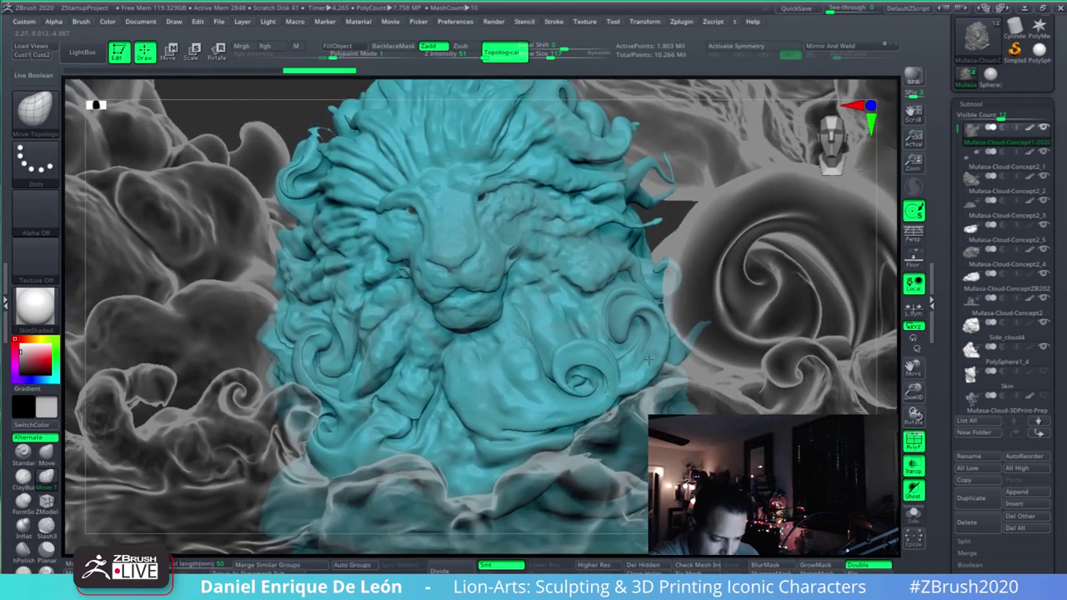
mouse_move(649, 359)
left_mouse_down()
mouse_move(598, 336)
mouse_move(557, 367)
left_mouse_up()
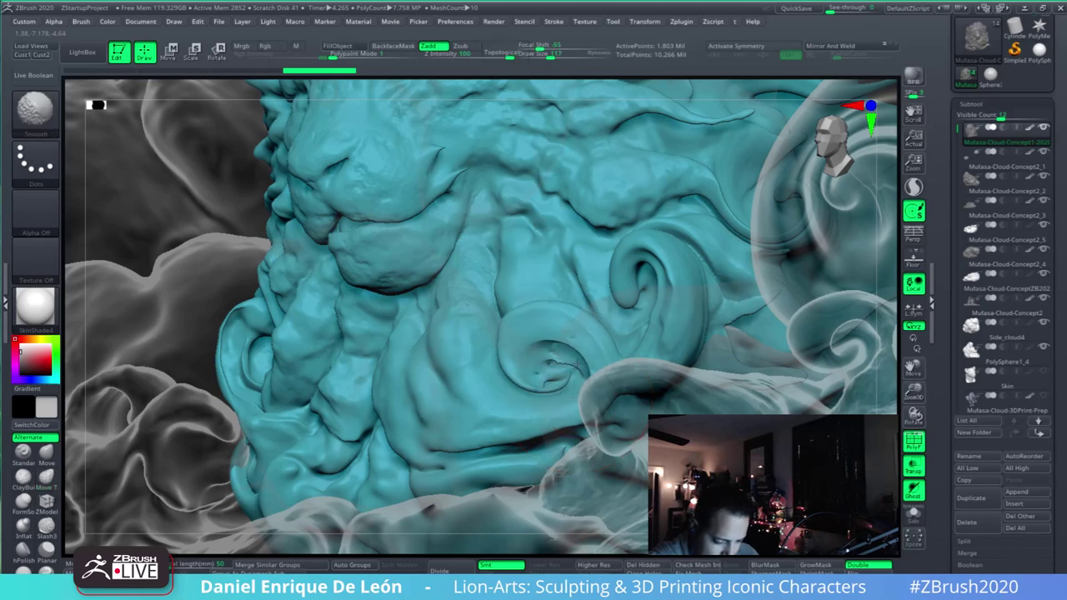
- Reposition the mane folds beneath the spiral curl where they meet the clouds, using Move Topological
mouse_move(577, 362)
right_mouse_down()
mouse_move(607, 359)
mouse_move(609, 336)
right_mouse_up()
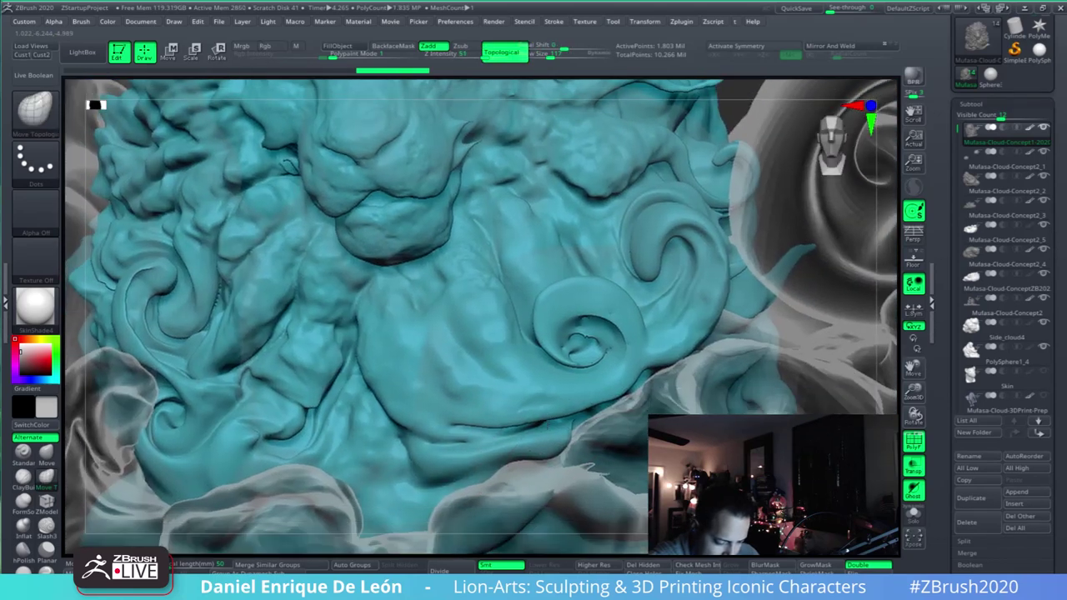
right_click_drag(627, 430, 633, 391, "alt")
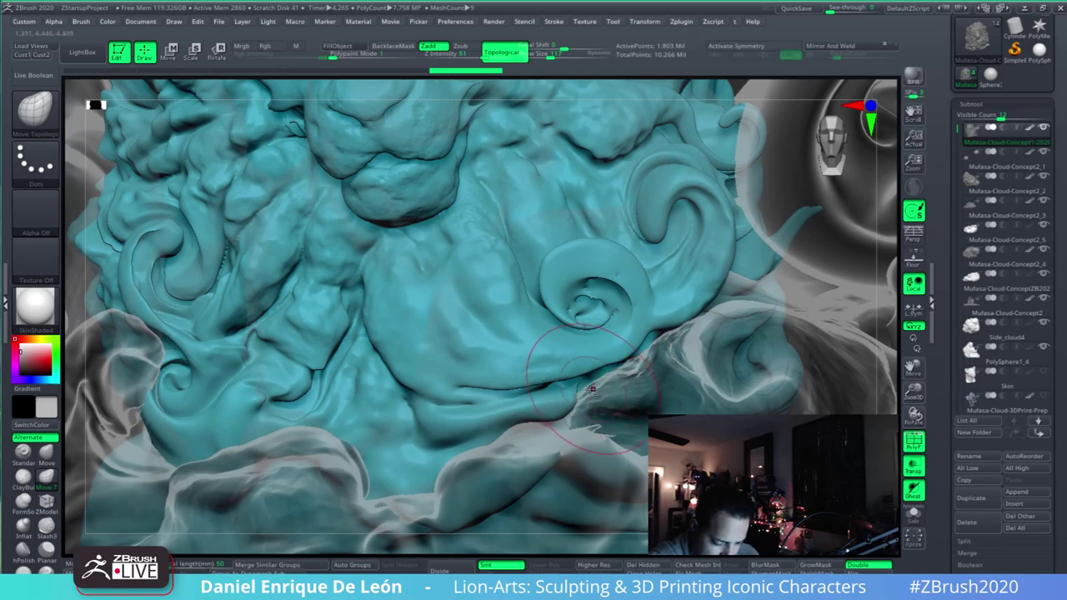
left_click_drag(642, 395, 635, 394)
mouse_move(635, 393)
right_mouse_down()
mouse_move(575, 391)
mouse_move(613, 365)
mouse_move(663, 373)
mouse_move(618, 377)
right_mouse_up()
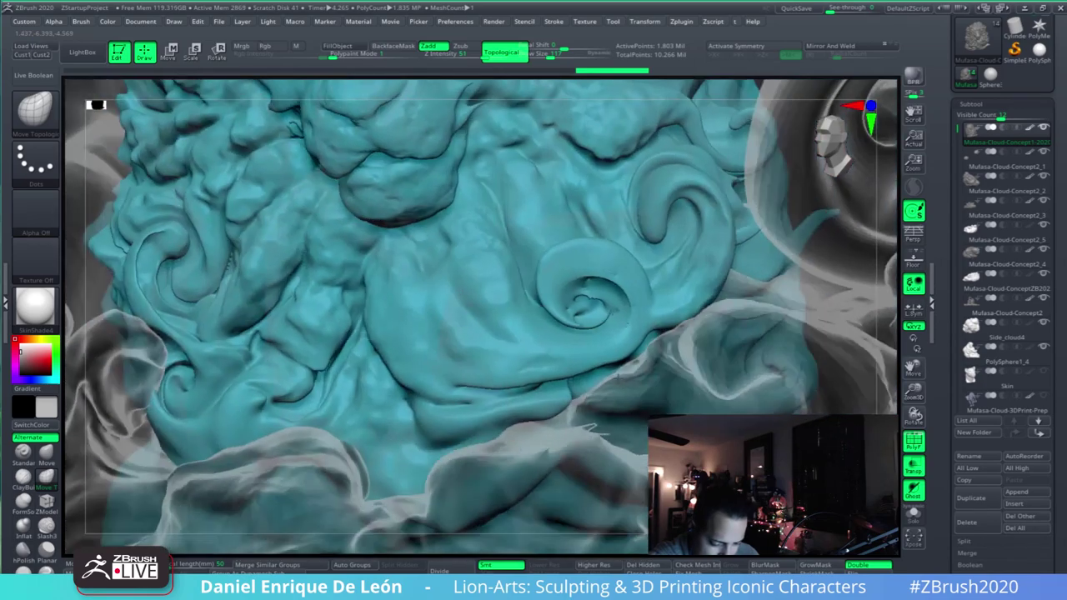
left_click_drag(588, 427, 588, 369)
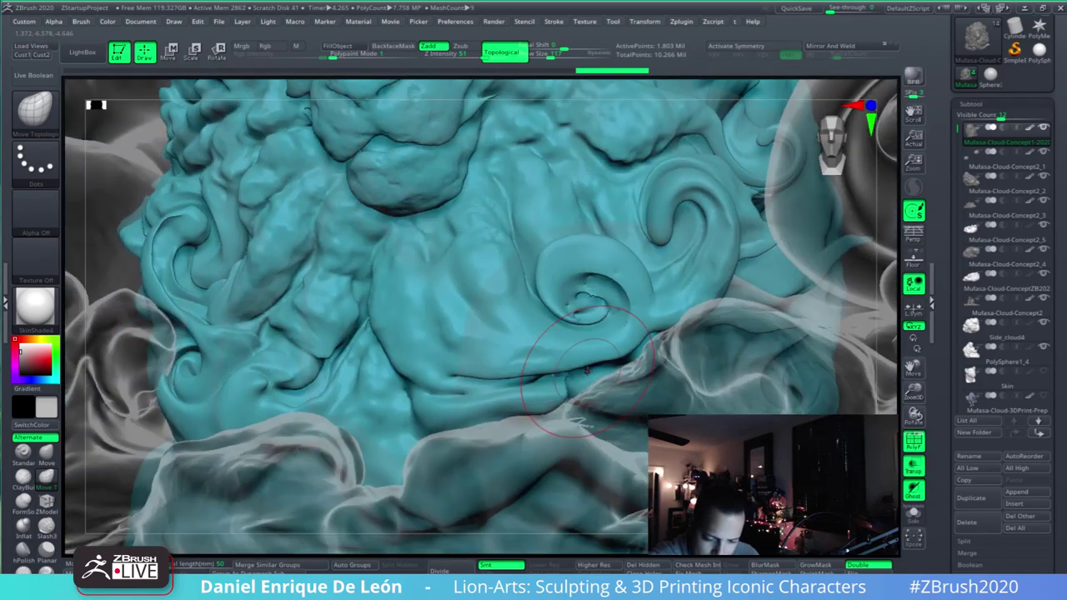
- Open the DynaMesh settings of the lion mesh in place of the ZRemesher settings
left_click_drag(1051, 471, 1051, 125)
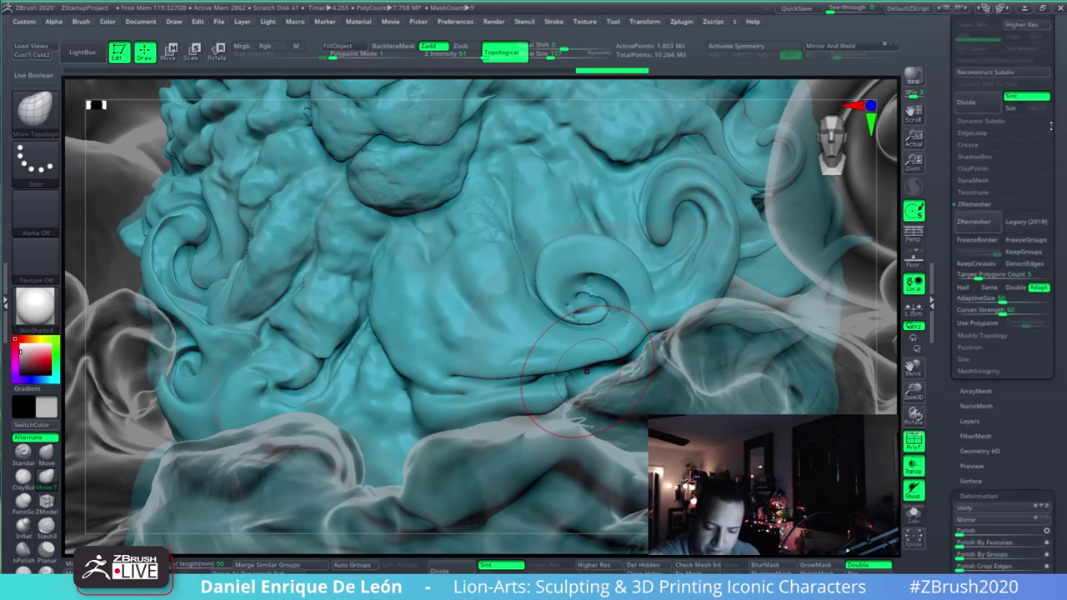
left_click(986, 205)
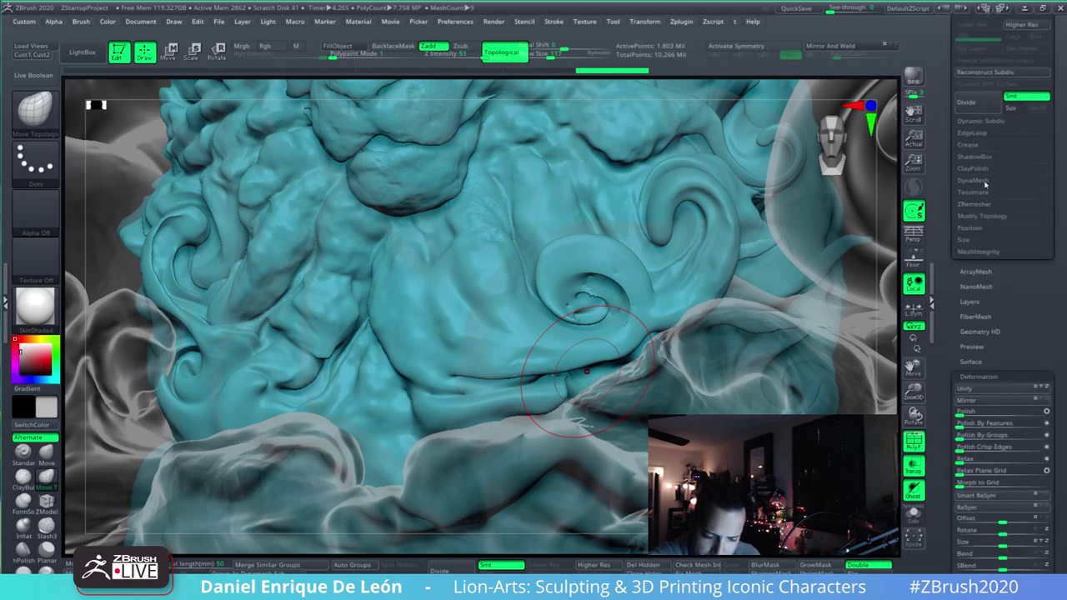
left_click(983, 181)
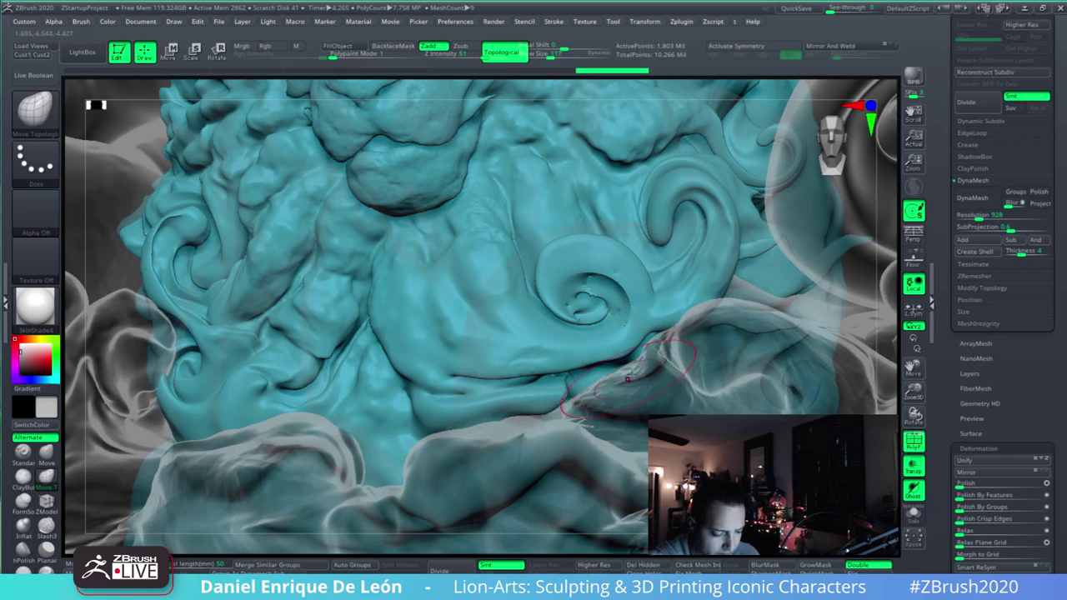
- Fill out the pinched surface inside the spiral curl's centre with the Inflate brush at draw size 77
mouse_move(627, 393)
right_mouse_down("alt")
mouse_move(631, 338)
mouse_move(640, 344)
mouse_move(643, 334)
mouse_move(567, 324)
mouse_move(603, 337)
mouse_move(645, 395)
mouse_move(629, 298)
mouse_move(606, 305)
right_mouse_up("alt")
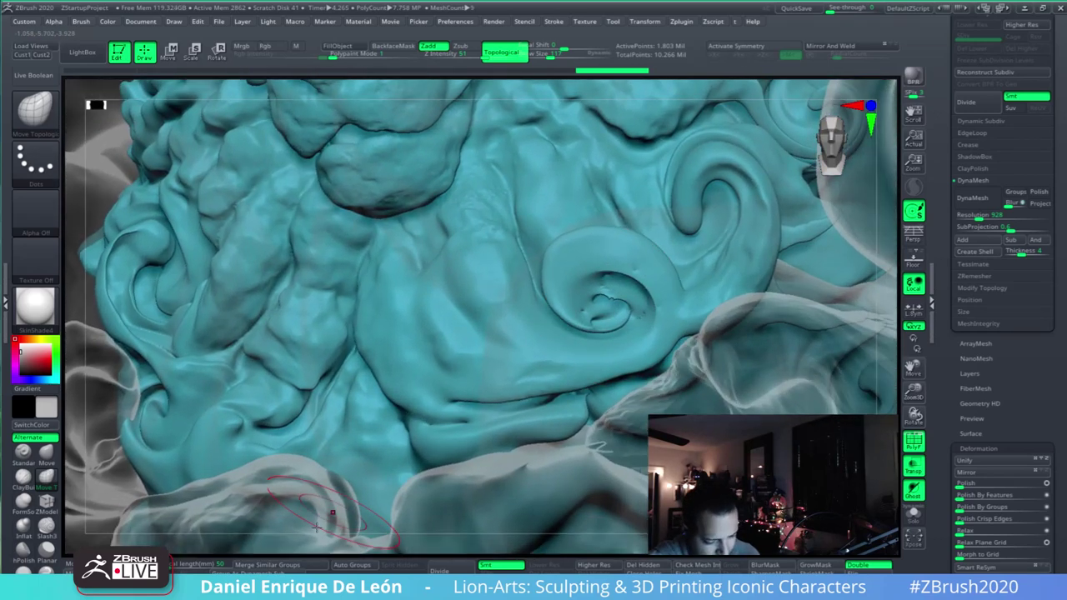
left_click(24, 526)
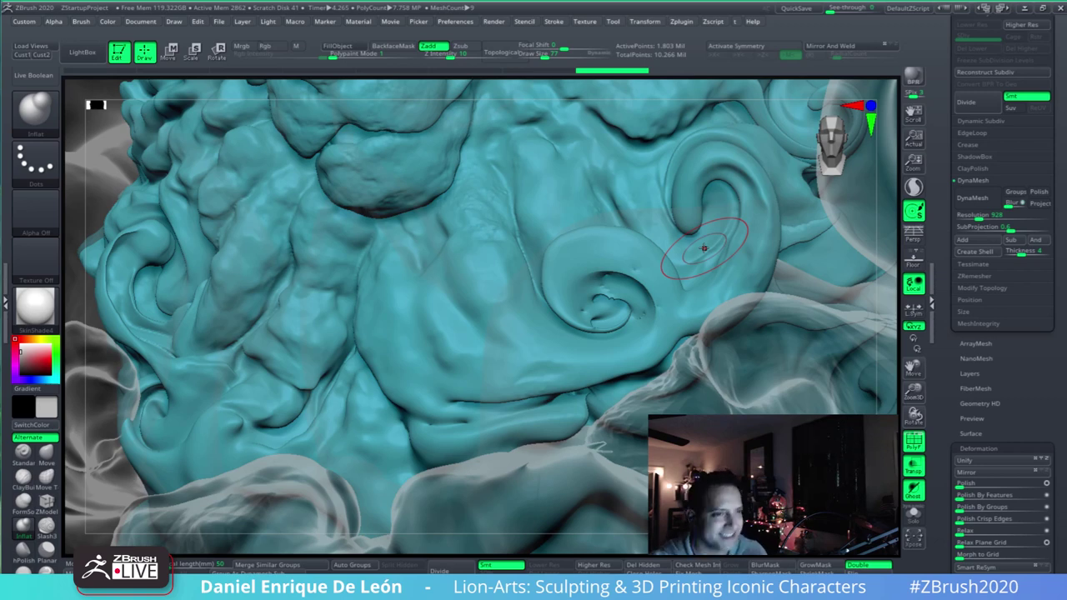
mouse_move(629, 315)
right_mouse_down()
mouse_move(673, 327)
mouse_move(692, 280)
mouse_move(627, 292)
mouse_move(684, 310)
right_mouse_up()
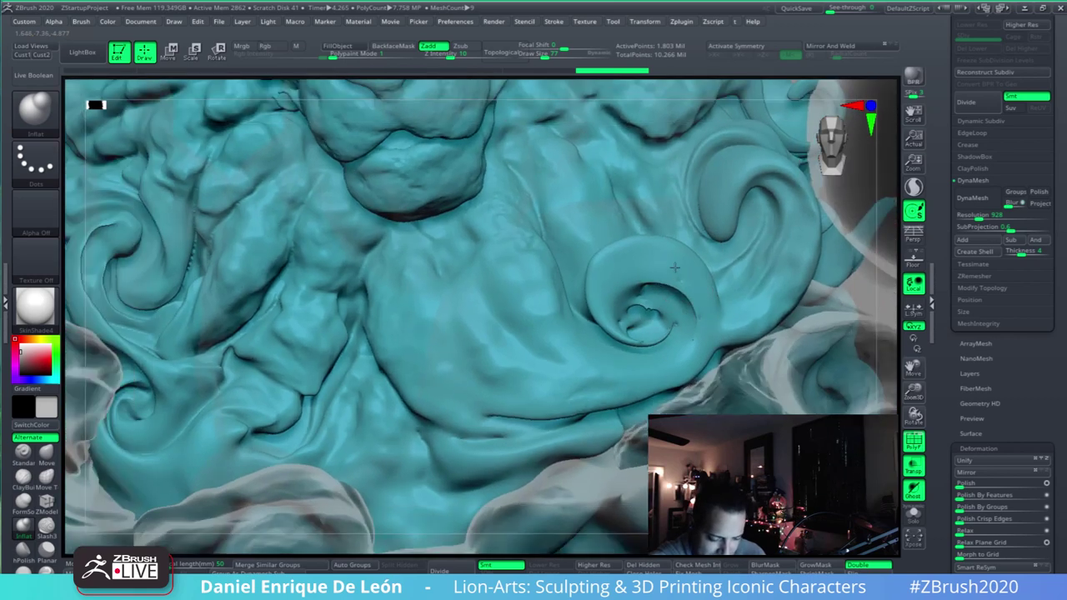
mouse_move(674, 268)
right_mouse_down()
mouse_move(655, 301)
mouse_move(678, 305)
right_mouse_up()
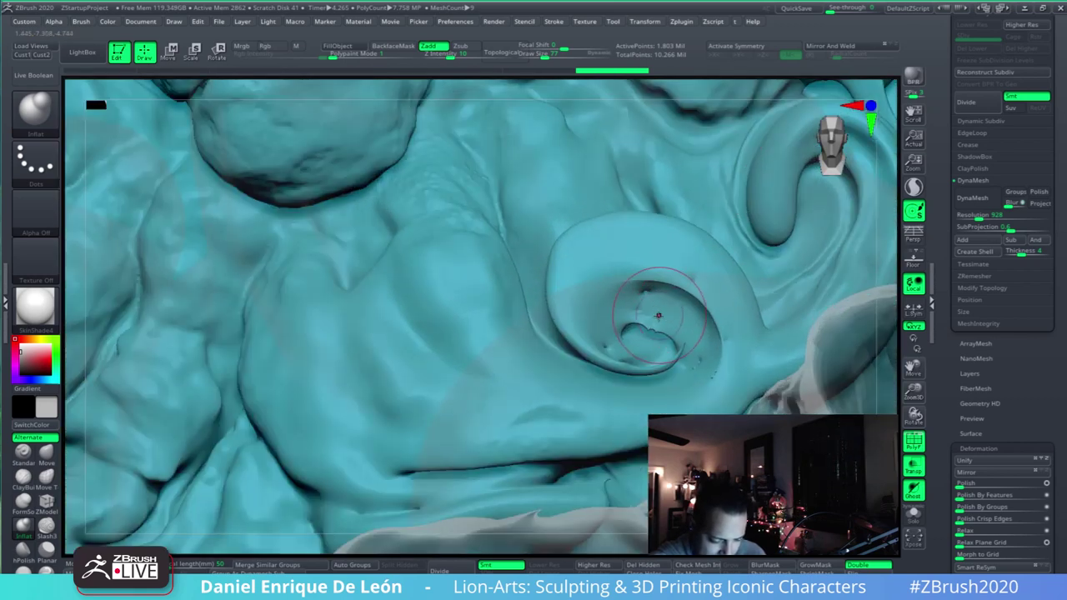
left_click_drag(655, 298, 651, 292)
left_click_drag(651, 292, 653, 289)
mouse_move(653, 288)
left_mouse_down()
mouse_move(676, 288)
mouse_move(717, 354)
mouse_move(709, 350)
mouse_move(704, 381)
left_mouse_up()
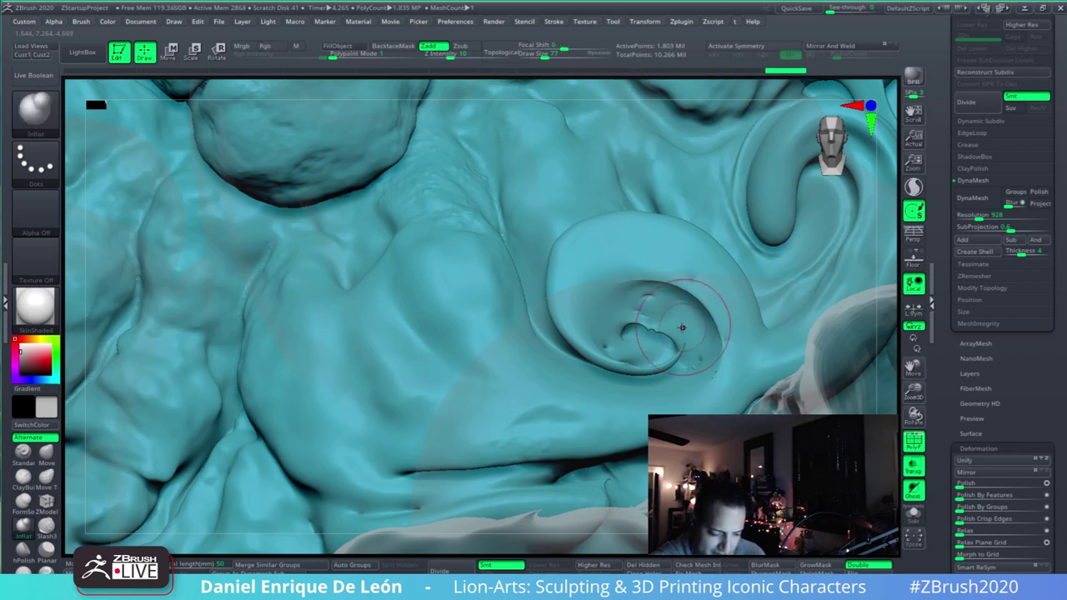
right_click_drag(682, 327, 655, 315)
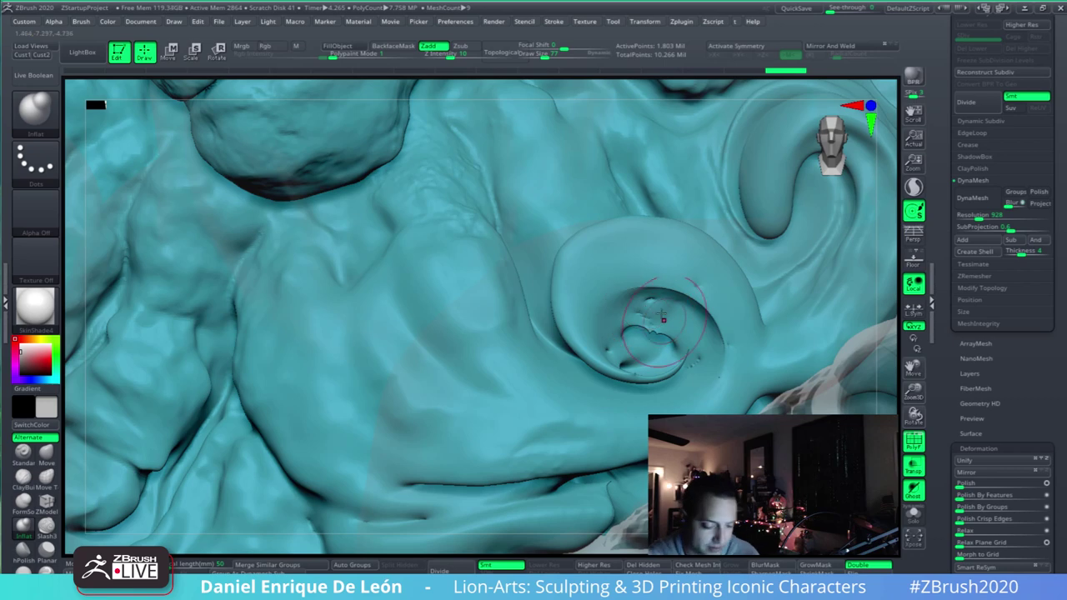
left_click_drag(662, 315, 667, 294)
right_click_drag(659, 150, 648, 162)
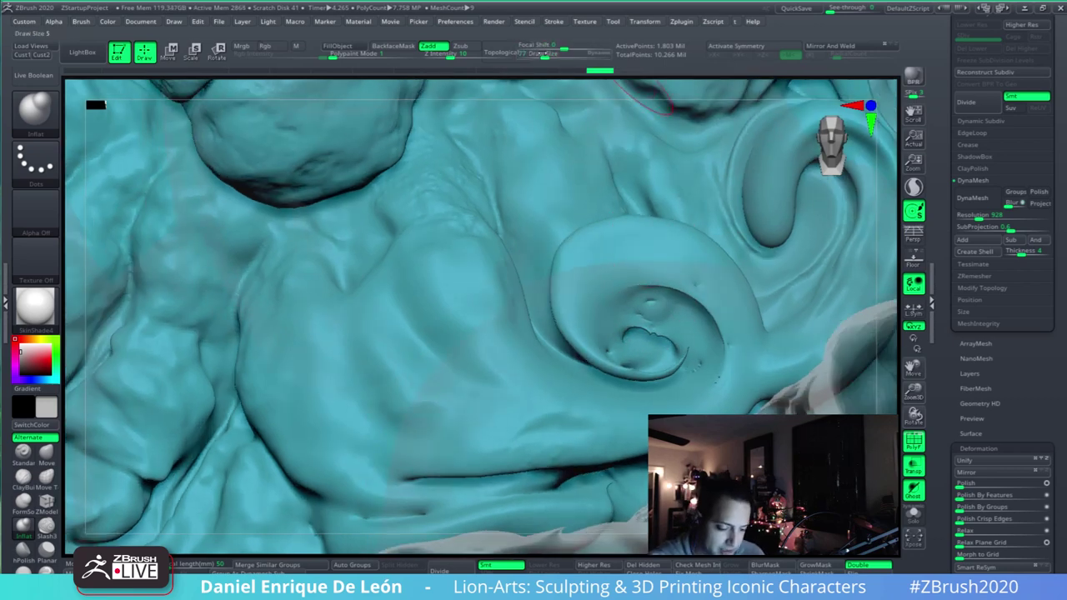
- Set the Inflate draw size to 62 and smooth the inner rim at the spiral curl's centre
left_click_drag(543, 55, 541, 55)
right_click_drag(655, 284, 635, 350)
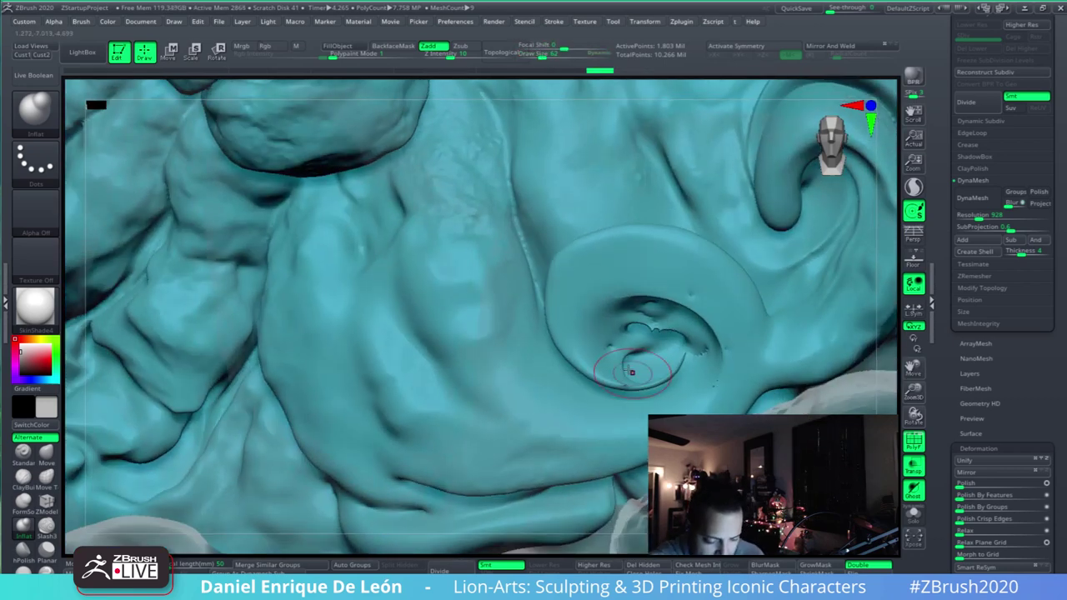
mouse_move(717, 308)
right_mouse_down()
mouse_move(724, 274)
mouse_move(709, 288)
right_mouse_up()
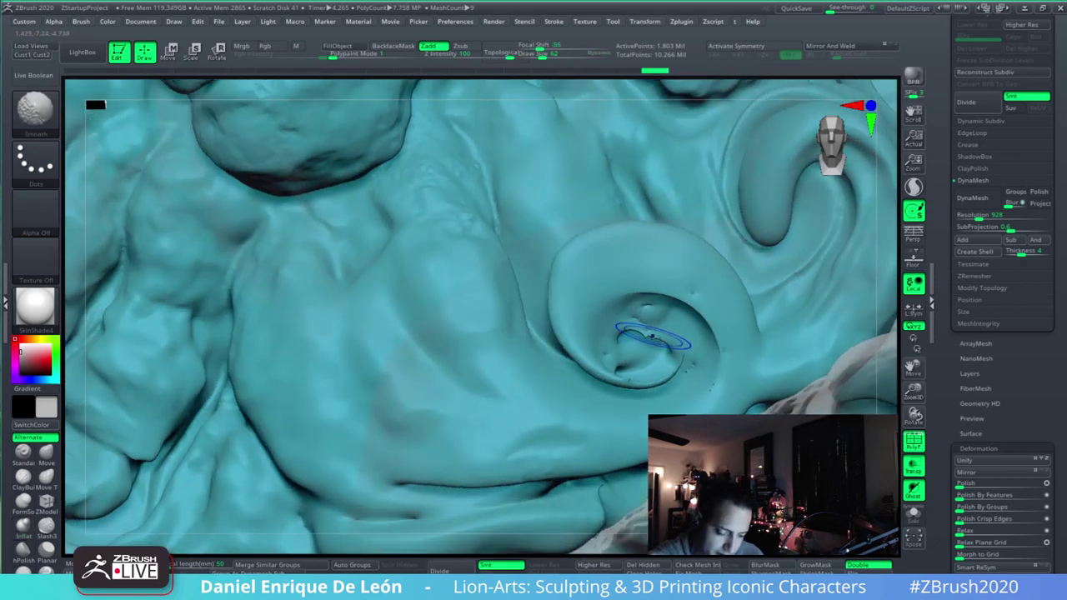
left_click_drag(653, 337, 670, 338, "shift")
right_click_drag(710, 313, 702, 348)
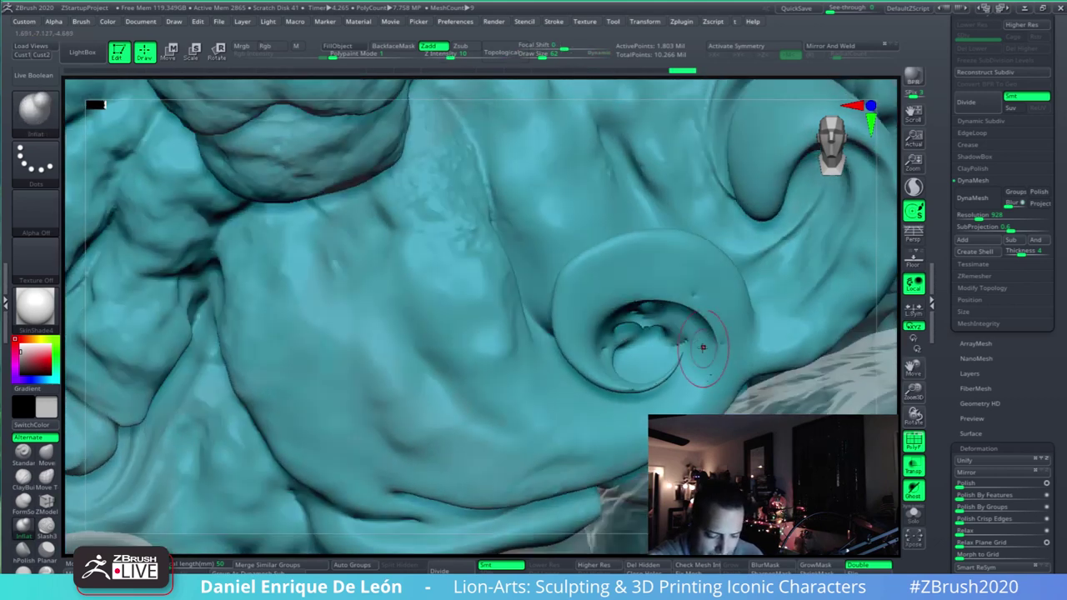
- Step forward through the edit history of the spiral curl's centre and undo the last six edits
key("ctrl+shift+z")
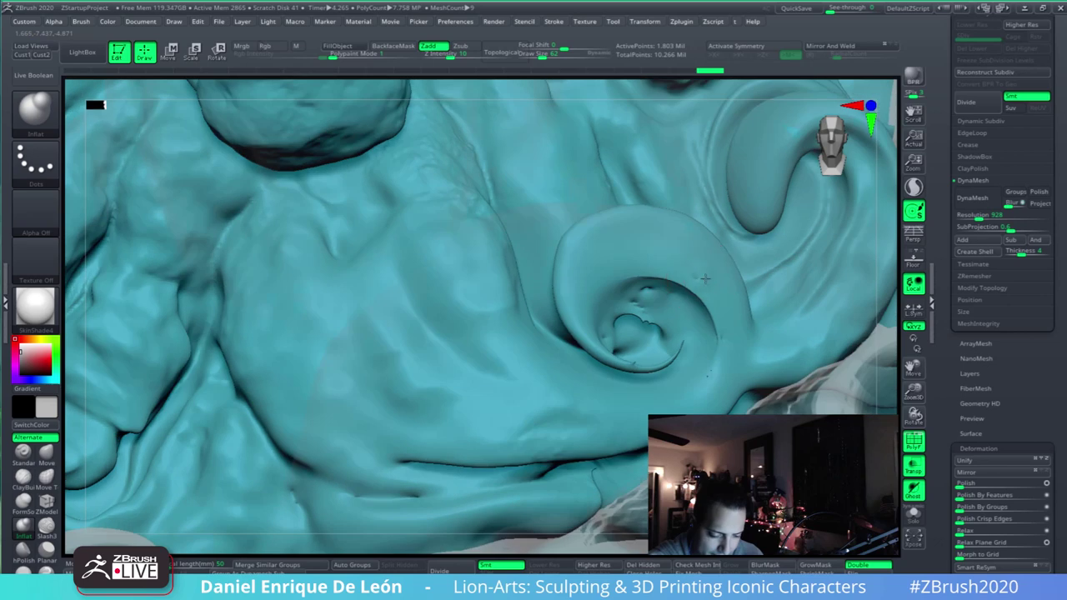
key("ctrl+shift+z")
key("ctrl+shift+z")
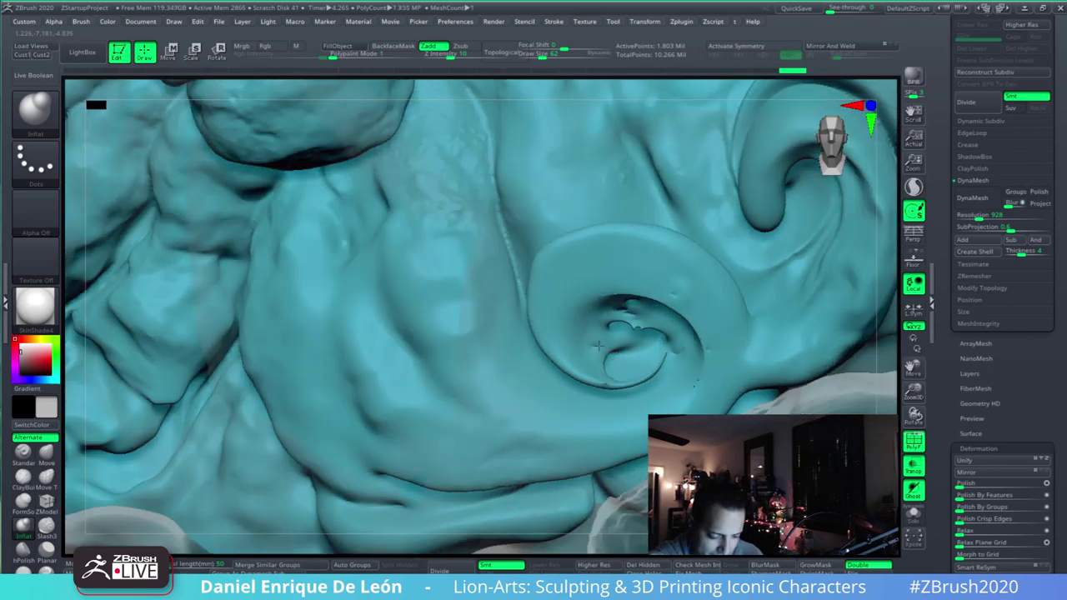
key("ctrl+shift+z")
key("ctrl+shift+z")
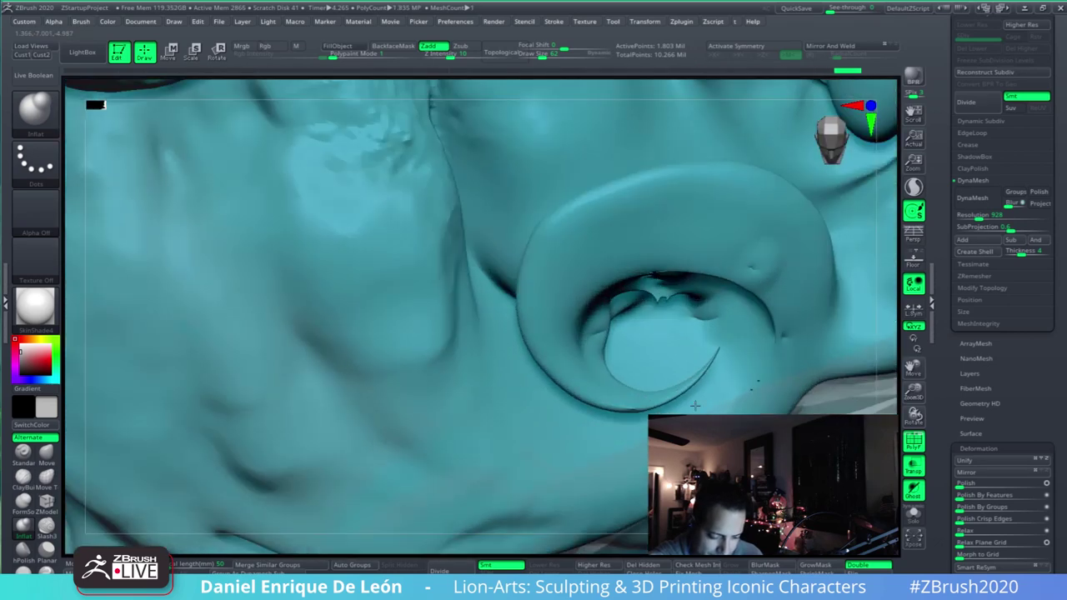
right_click_drag(695, 406, 687, 313)
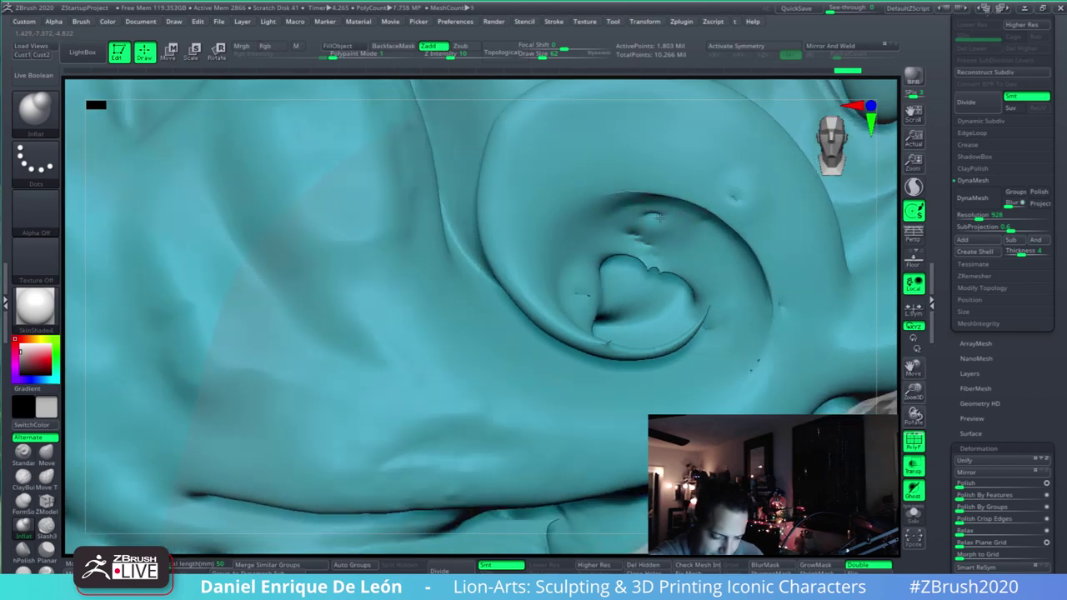
key("ctrl+z")
key("ctrl+z")
key("ctrl+z")
key("ctrl+z")
key("ctrl+z")
key("ctrl+z")
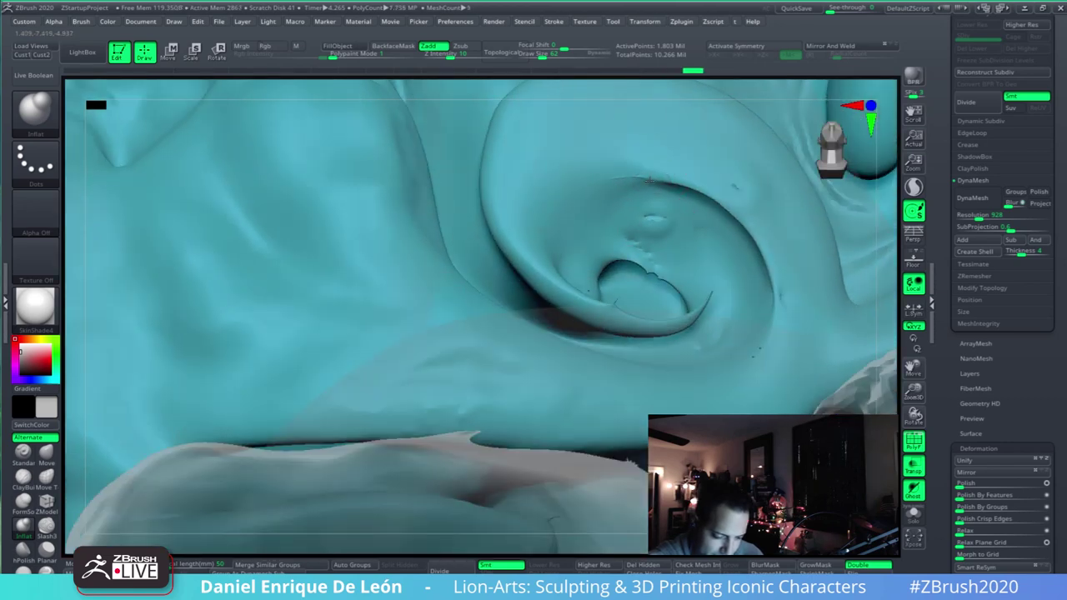
- Redo the edits around the spiral curl's inner opening
key("ctrl+shift+z")
key("ctrl+shift+z")
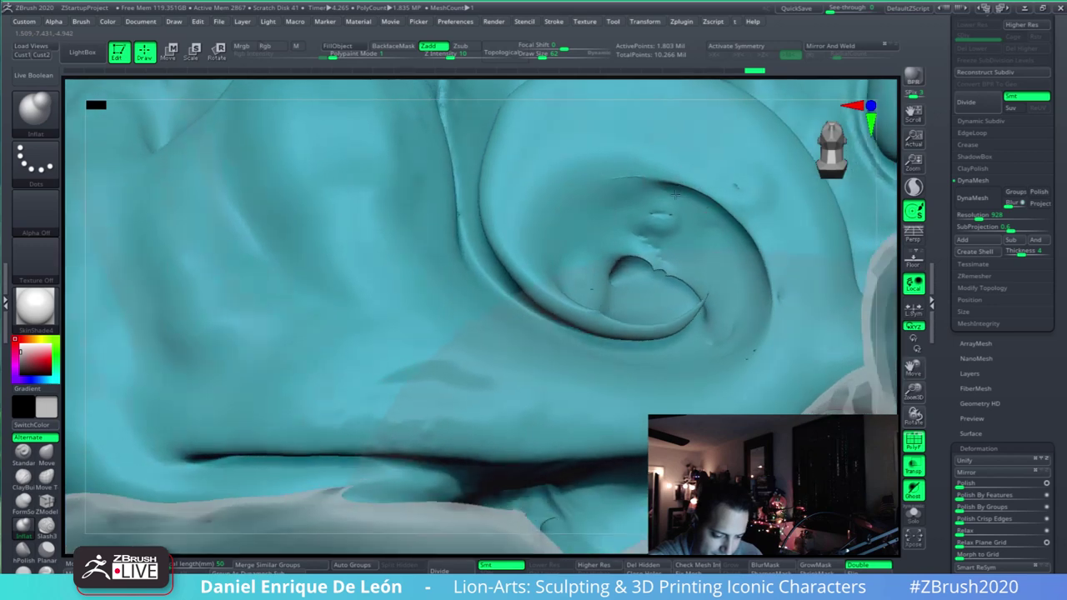
right_click_drag(675, 194, 664, 247)
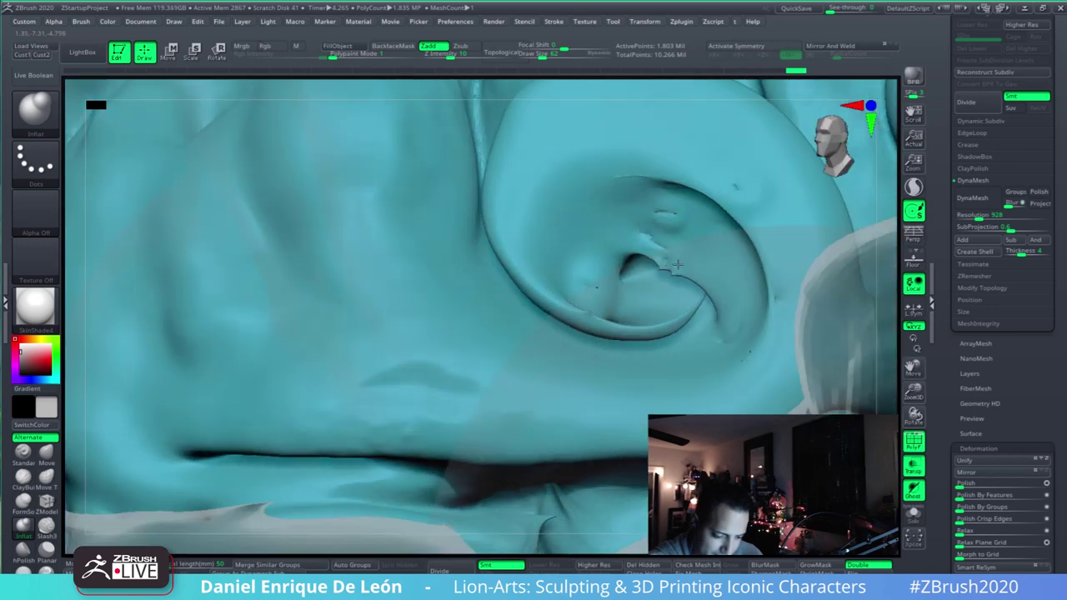
key("ctrl+shift+z")
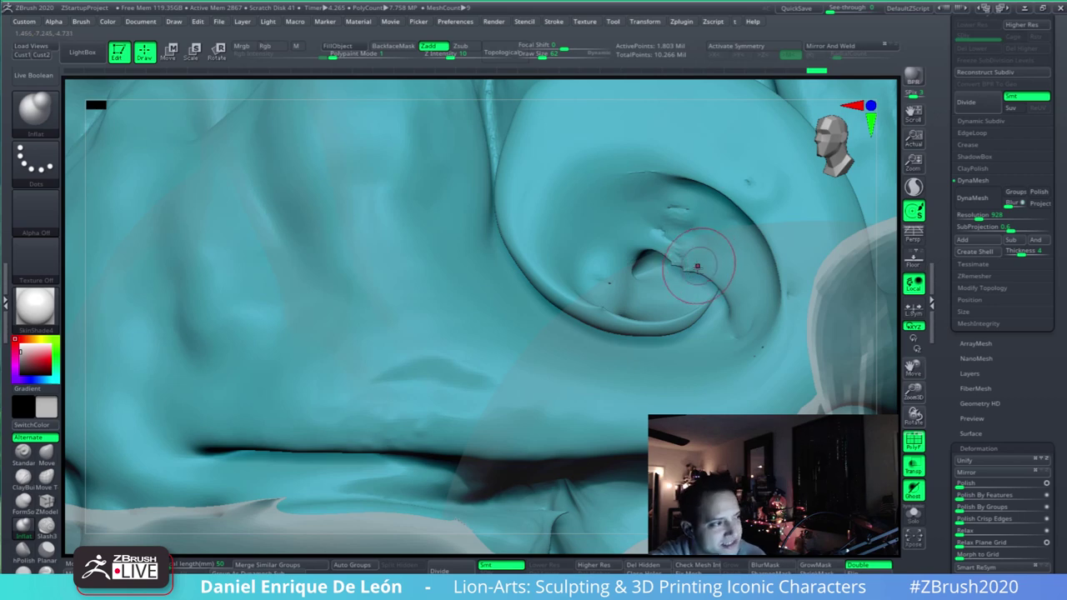
- Adjust the jagged rim of the spiral curl's inner opening with Move Topological and smooth it
mouse_move(690, 218)
right_mouse_down()
mouse_move(675, 242)
mouse_move(690, 220)
mouse_move(675, 222)
right_mouse_up()
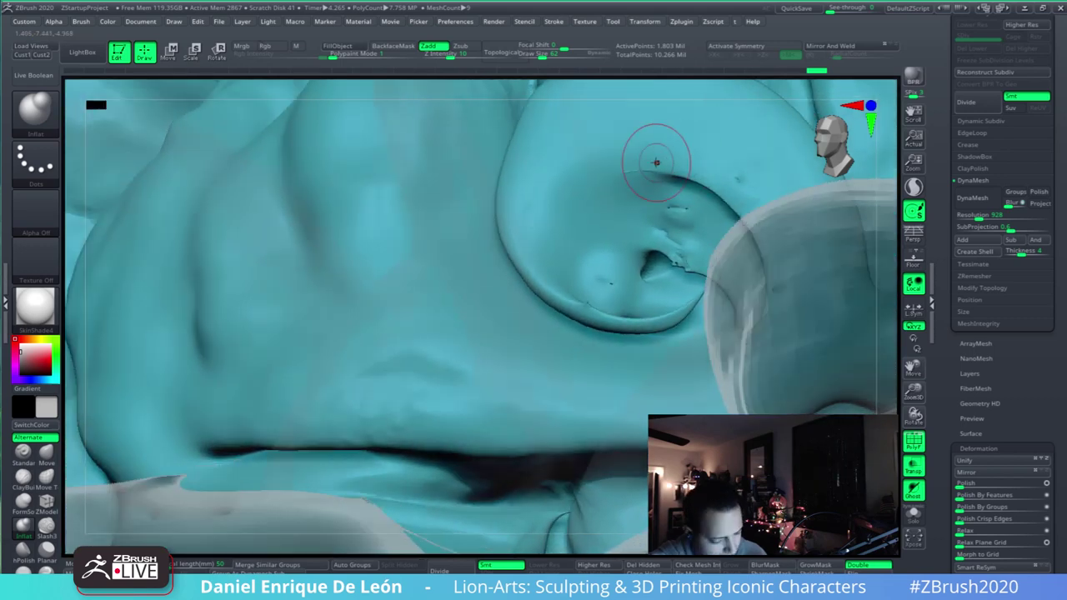
left_click(47, 477)
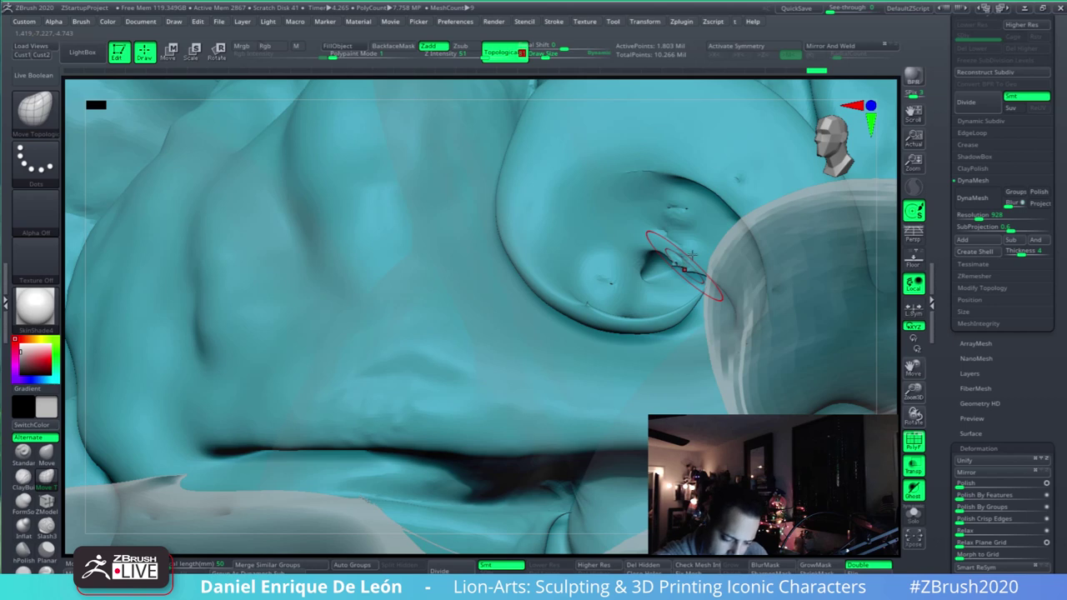
key("shift")
right_click_drag(631, 243, 679, 205)
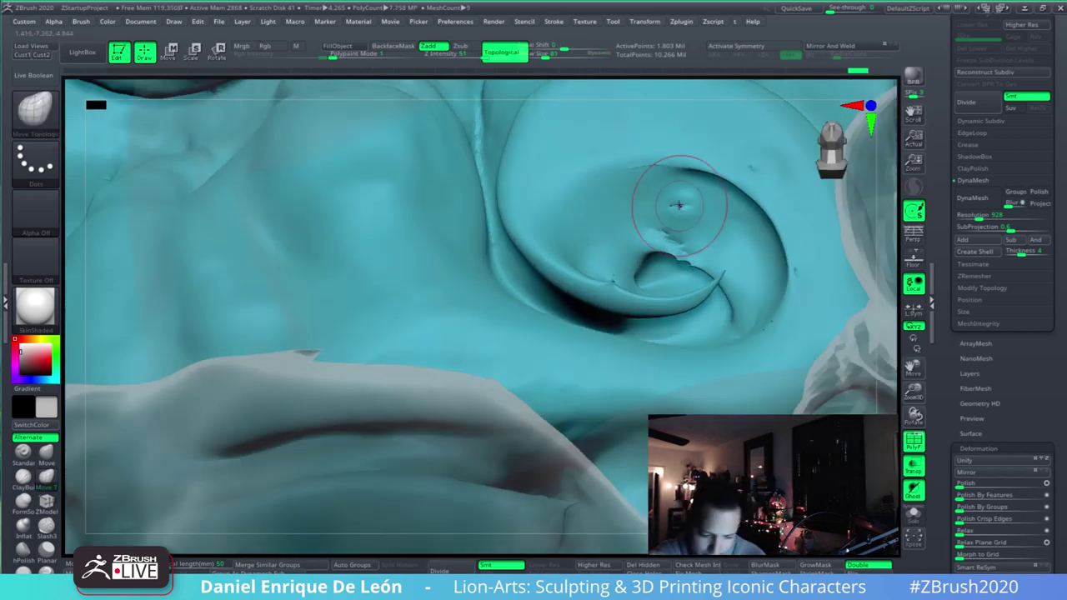
mouse_move(608, 283)
right_mouse_down()
mouse_move(631, 321)
mouse_move(602, 343)
mouse_move(624, 329)
mouse_move(640, 290)
mouse_move(667, 302)
right_mouse_up()
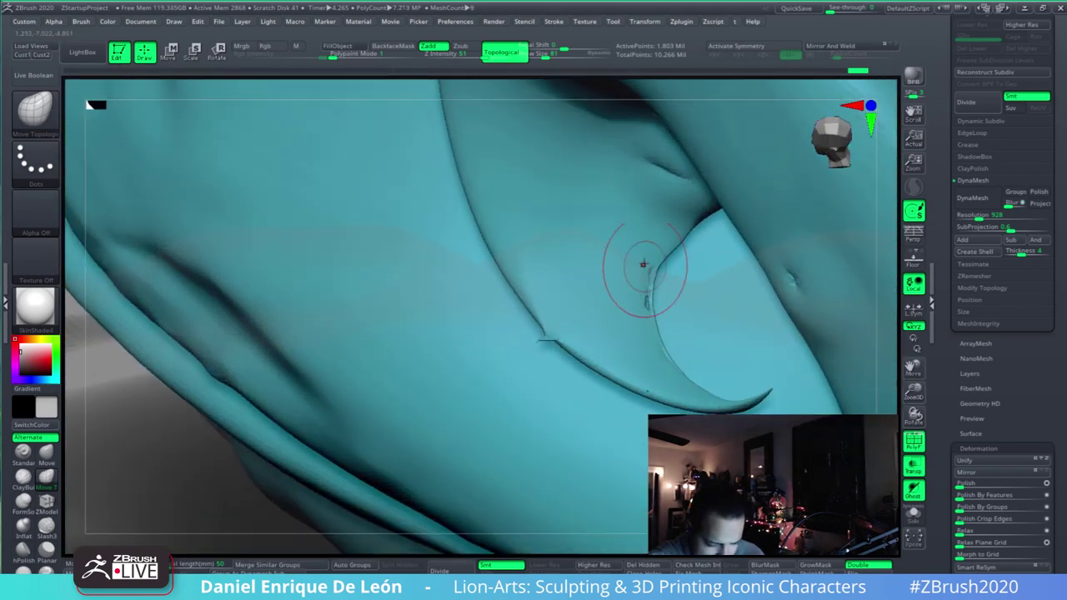
- Inflate the small dent on the curl's outer band and smooth the crease along its inner edge
left_click(22, 523)
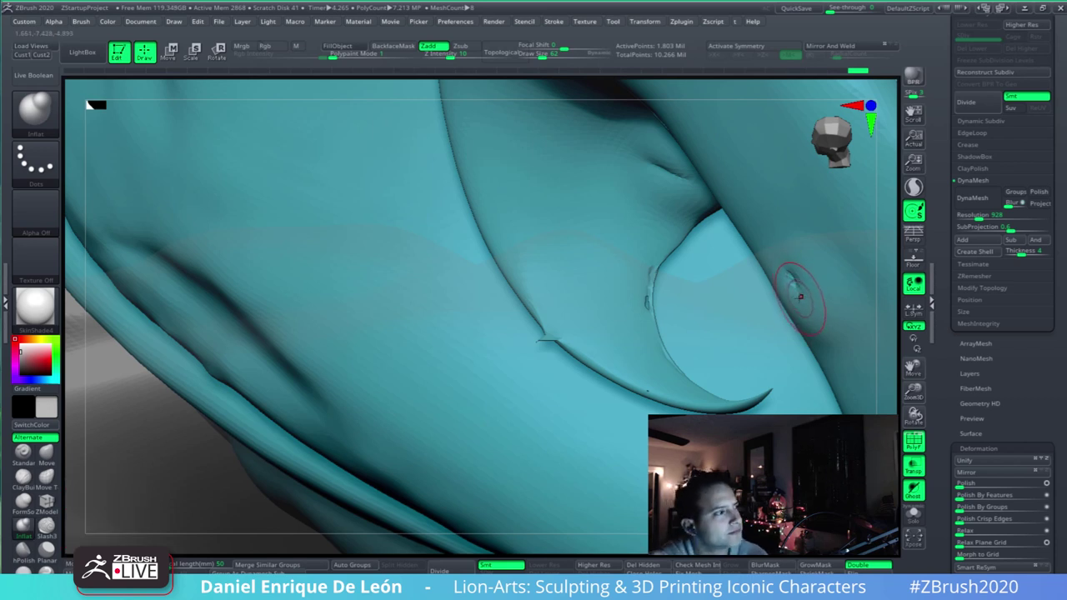
mouse_move(690, 297)
right_mouse_down()
mouse_move(655, 293)
mouse_move(639, 323)
right_mouse_up()
left_click_drag(638, 338, 639, 349)
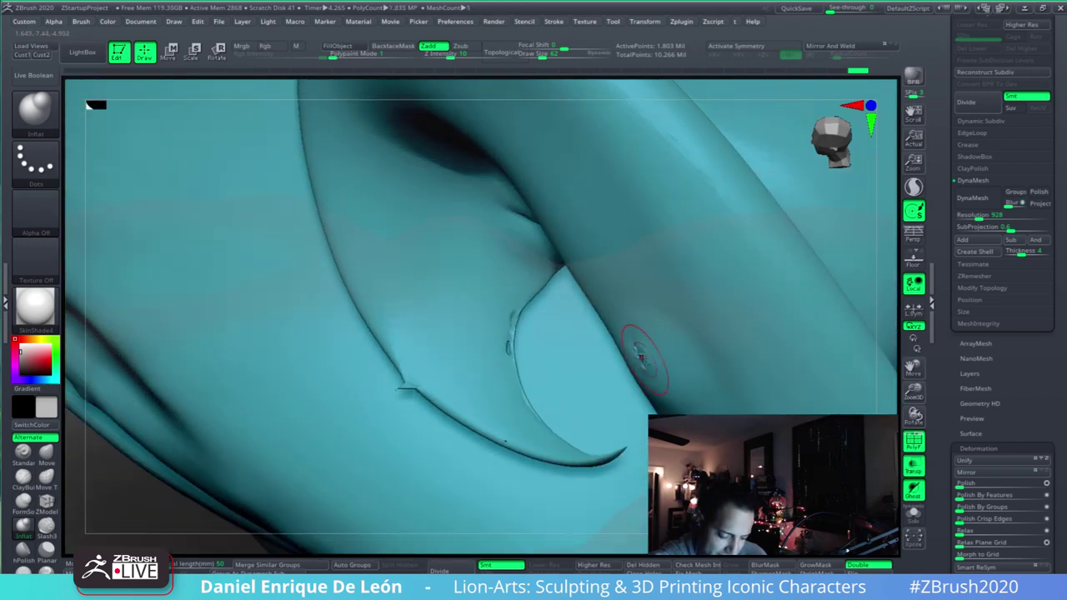
mouse_move(640, 350)
right_mouse_down()
mouse_move(707, 303)
mouse_move(695, 279)
right_mouse_up()
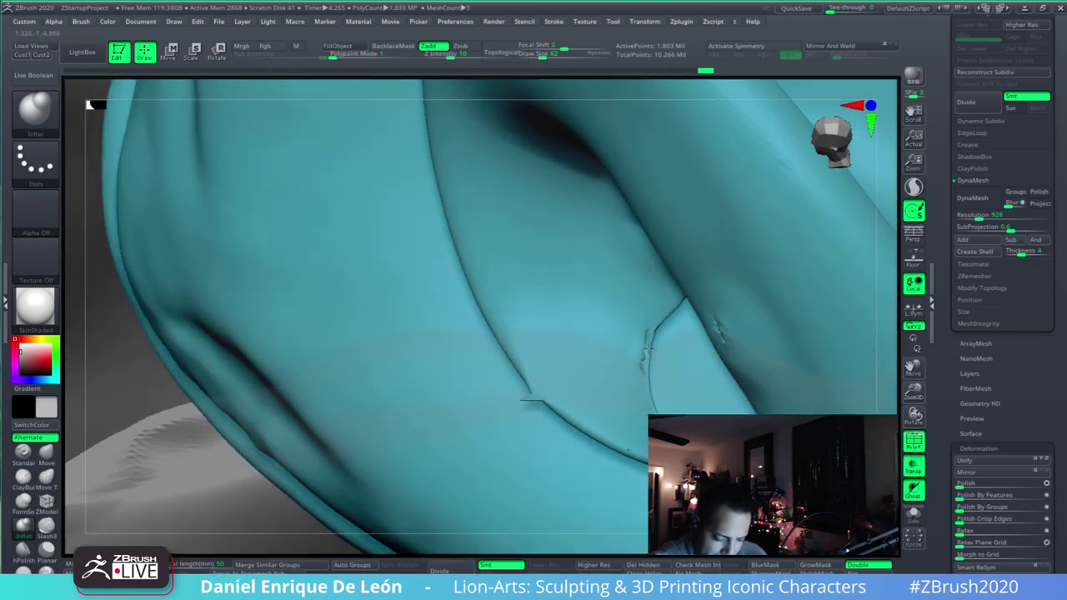
key("shift")
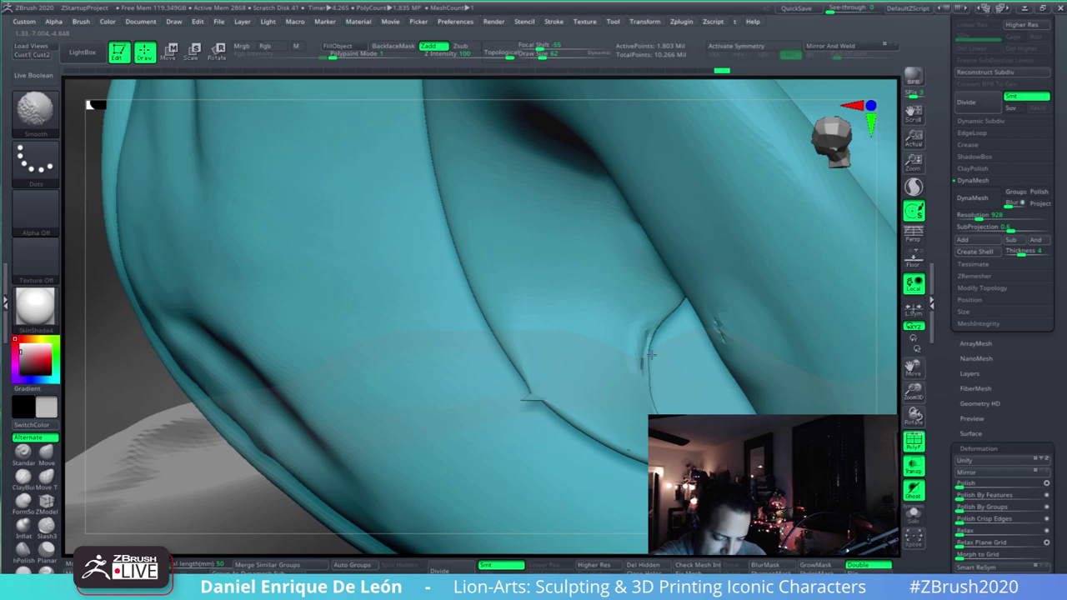
- Turn on the polyframe wireframe and smooth the spike of stray polygons on the spiral curl's lower rim
mouse_move(639, 341)
right_mouse_down()
mouse_move(632, 332)
mouse_move(640, 365)
mouse_move(656, 340)
right_mouse_up()
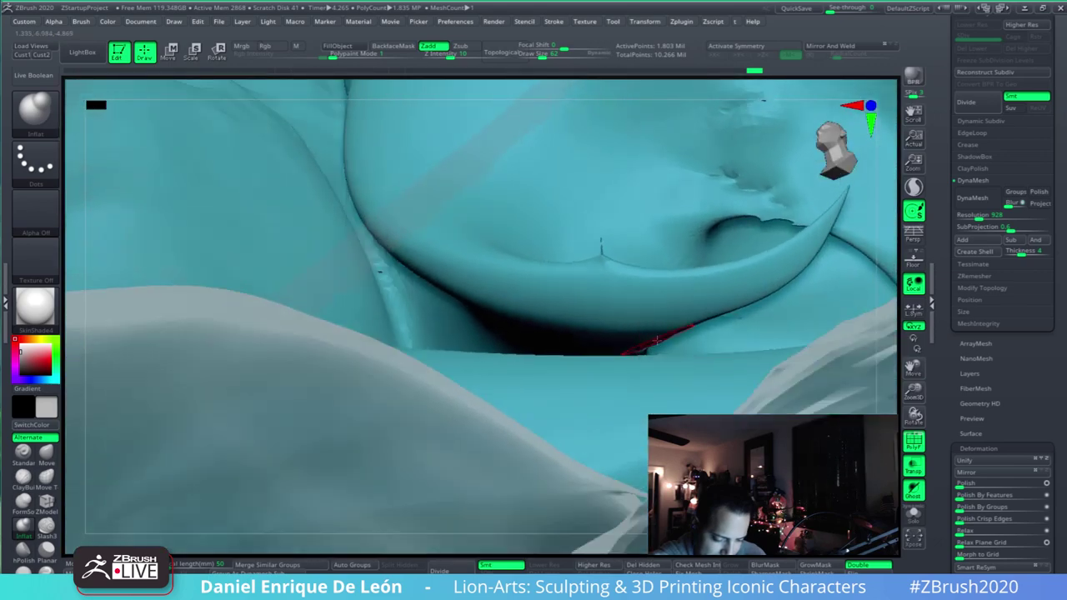
mouse_move(625, 283)
right_mouse_down()
mouse_move(665, 395)
mouse_move(600, 238)
mouse_move(600, 314)
mouse_move(810, 347)
right_mouse_up()
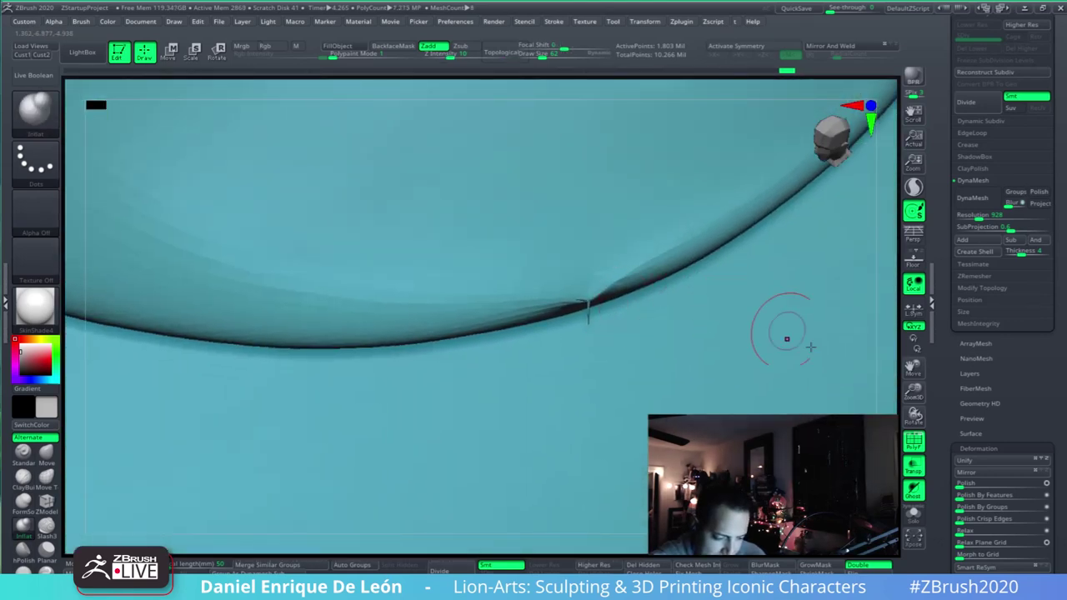
key("shift+f")
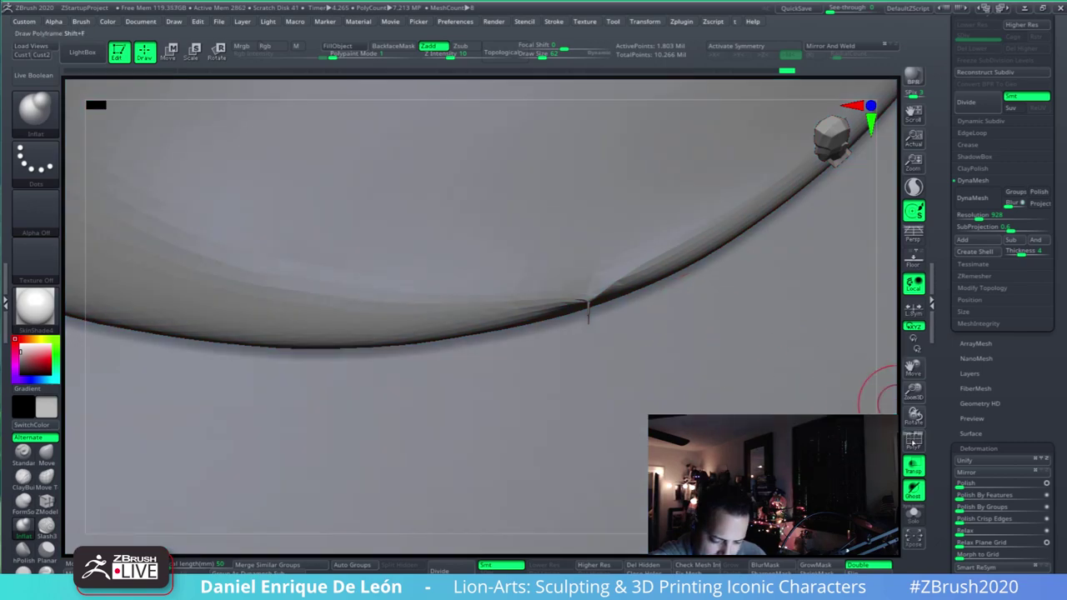
key("shift+f")
mouse_move(587, 308)
right_mouse_down()
mouse_move(626, 326)
mouse_move(604, 272)
mouse_move(680, 235)
right_mouse_up()
left_click_drag(676, 388, 674, 383, "shift")
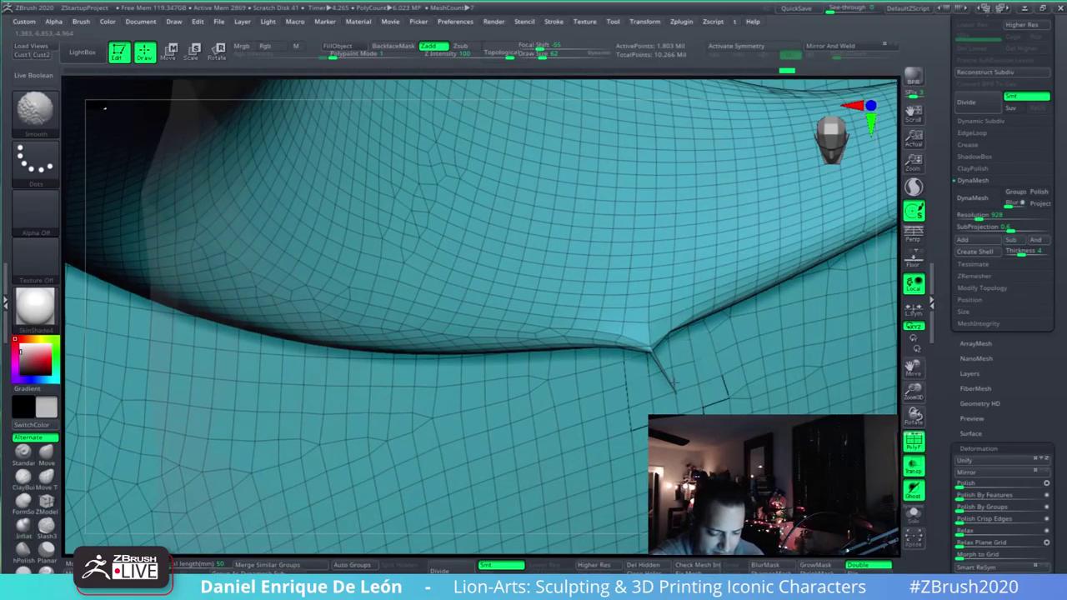
right_click_drag(663, 380, 638, 209)
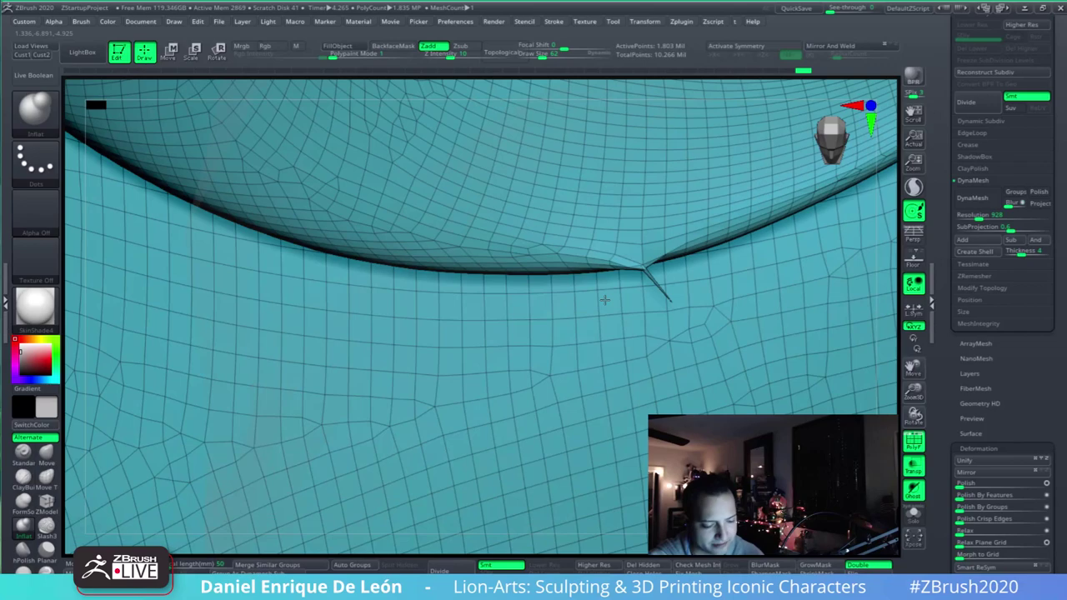
right_click_drag(604, 300, 875, 400)
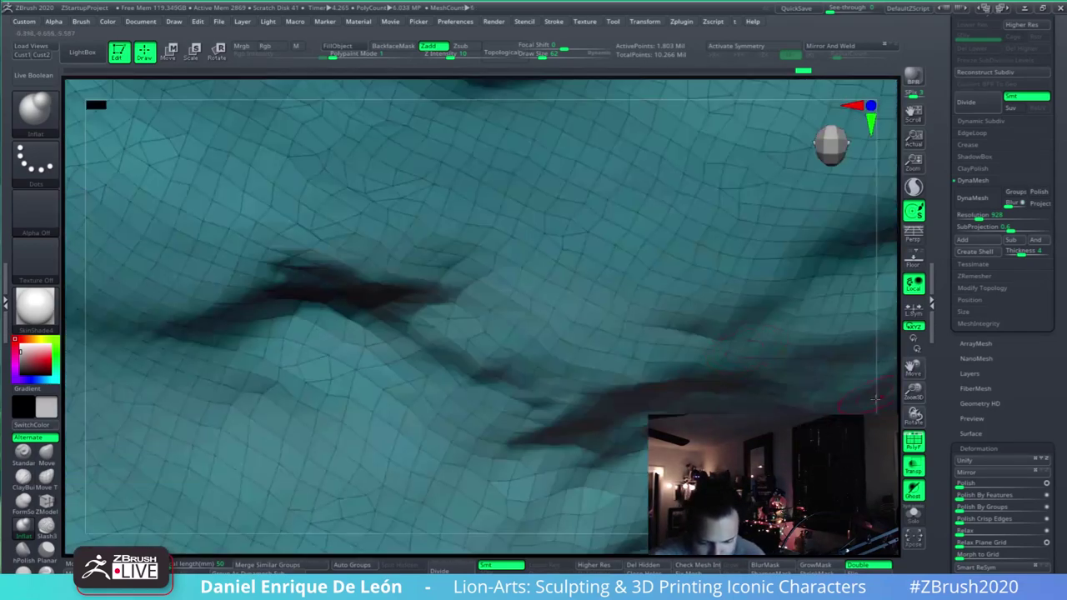
- Hide the stray polygon spike on the spiral curl's lower rim and delete the hidden geometry
mouse_move(912, 417)
left_mouse_down()
mouse_move(858, 383)
mouse_move(890, 404)
mouse_move(866, 425)
left_mouse_up()
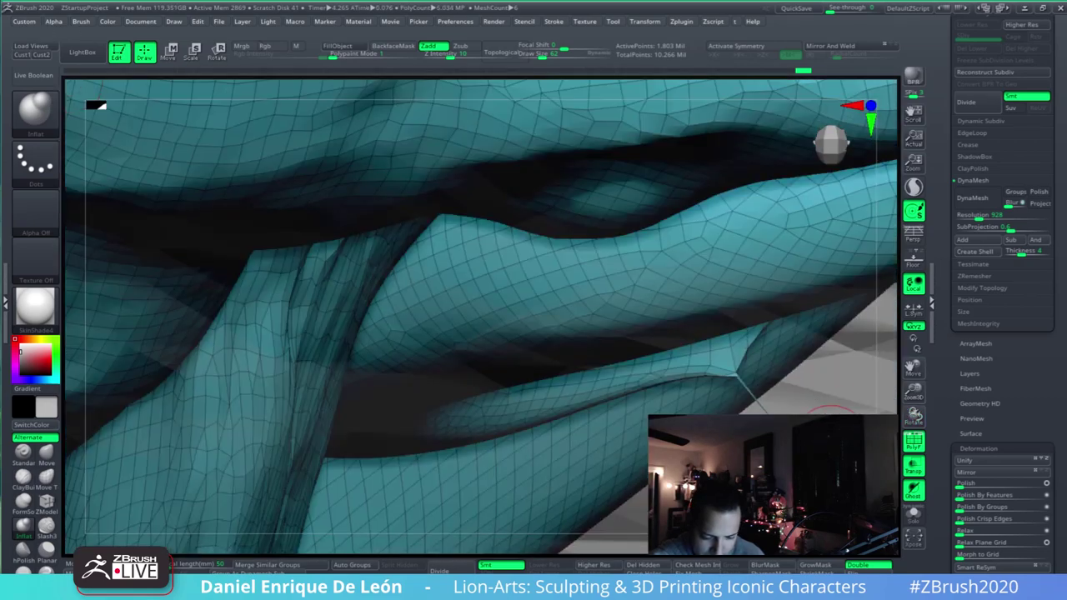
key("ctrl+shift")
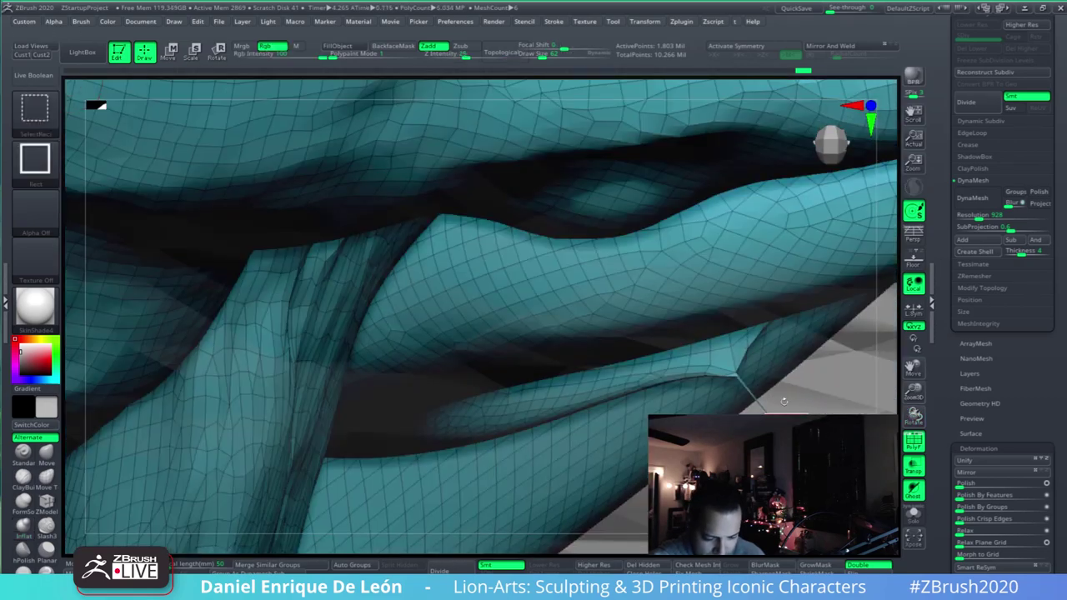
left_click(642, 564)
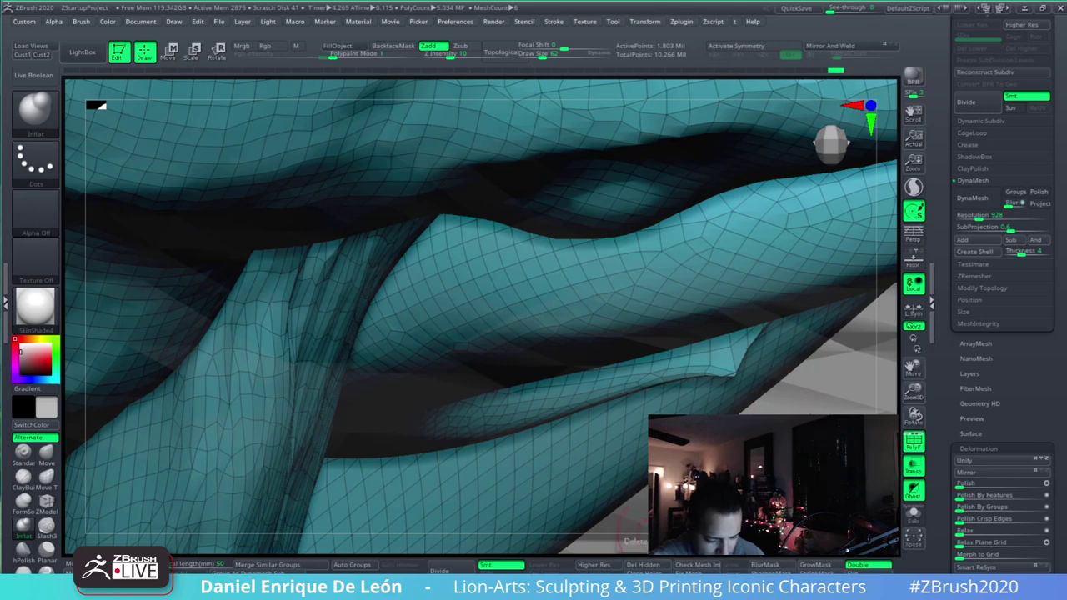
- Quick-save the project and smooth the pinched point on the curl's lower rim
right_click_drag(755, 371, 733, 363)
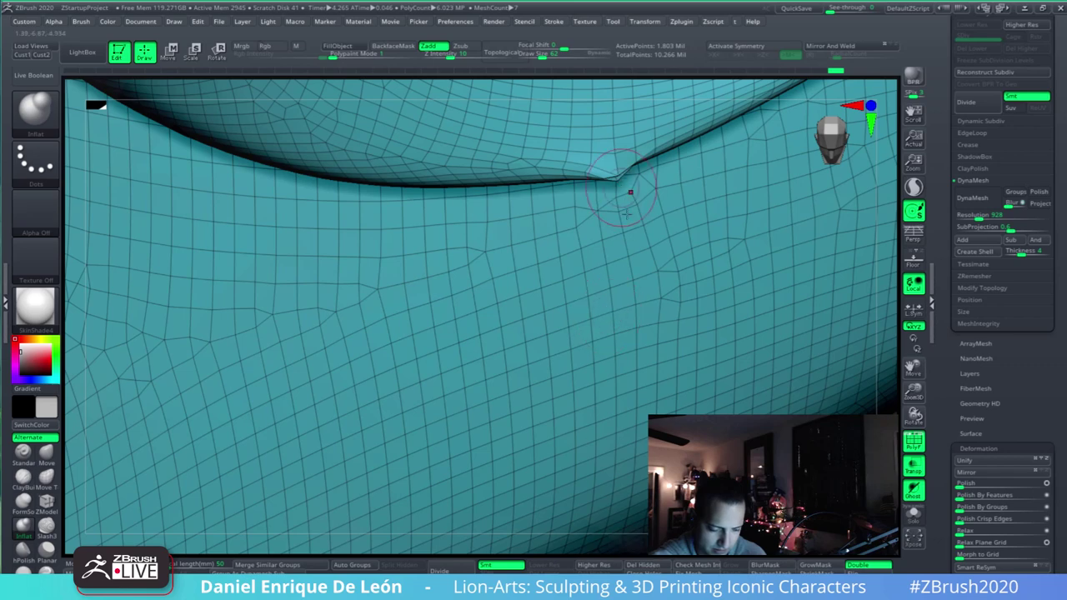
right_click_drag(627, 214, 633, 260, "alt")
left_click(796, 7)
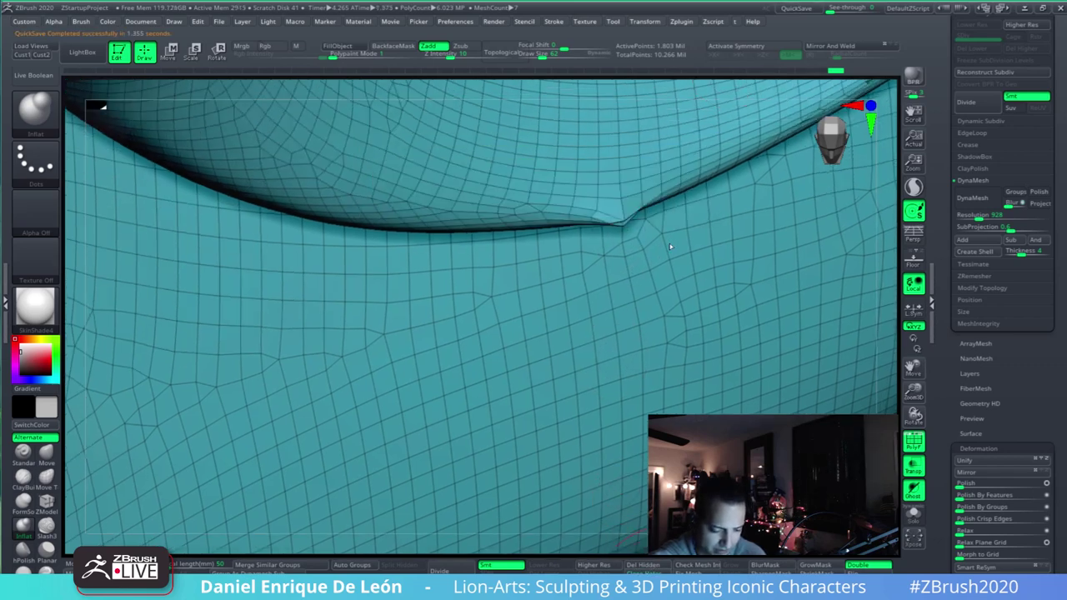
right_click_drag(626, 202, 662, 202)
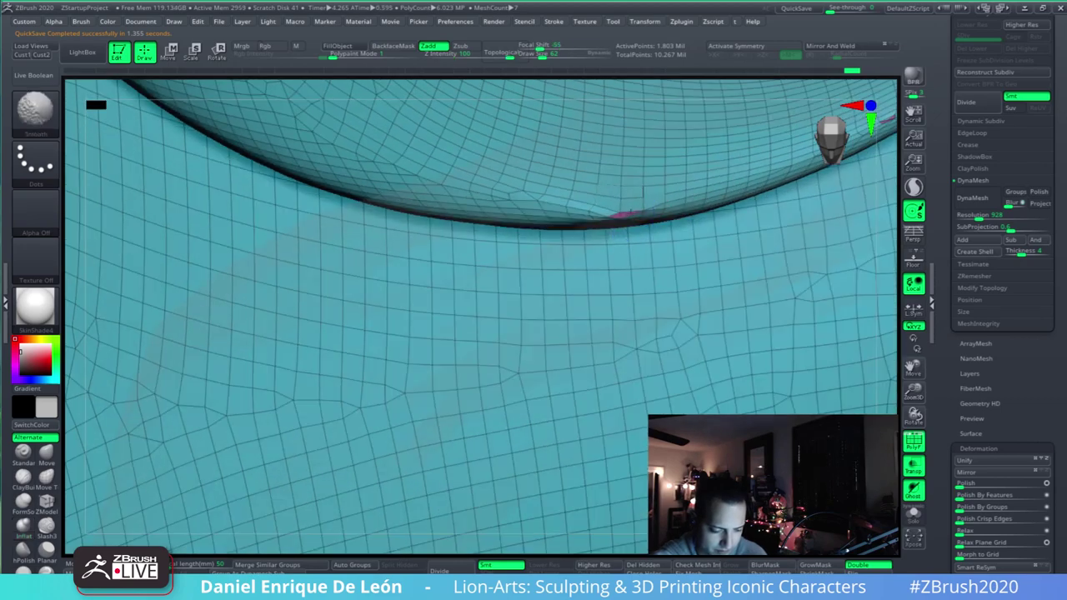
left_click_drag(613, 210, 625, 195, "shift")
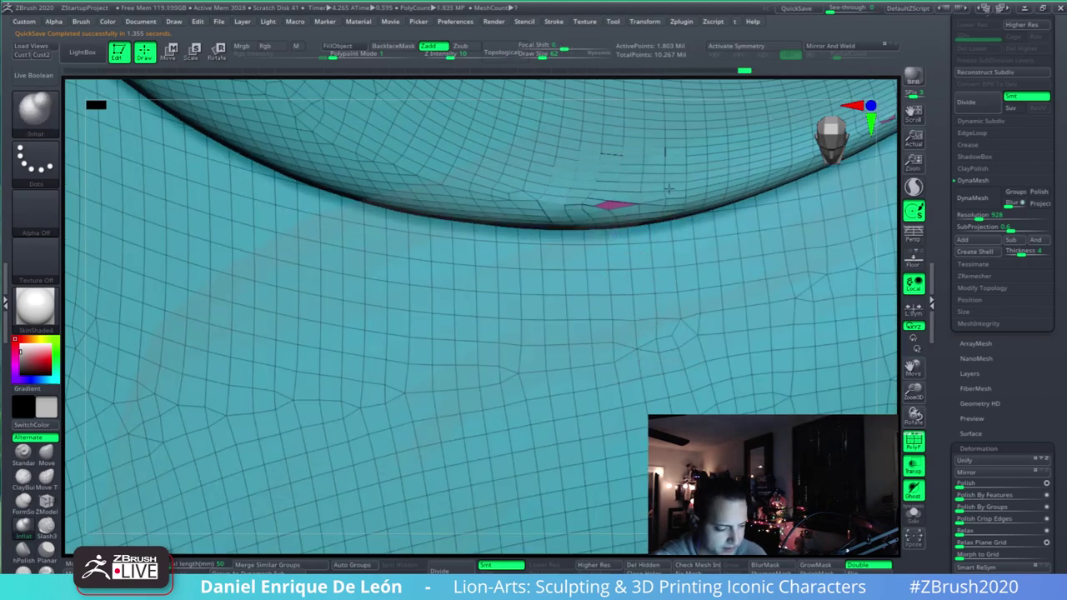
- Isolate the jagged polygons on the rim of the curl's inner opening with rectangular selection
mouse_move(639, 287)
right_mouse_down("ctrl")
mouse_move(725, 347)
mouse_move(737, 275)
mouse_move(762, 228)
mouse_move(775, 374)
mouse_move(774, 260)
mouse_move(770, 298)
mouse_move(723, 395)
right_mouse_up("ctrl")
key("ctrl+shift")
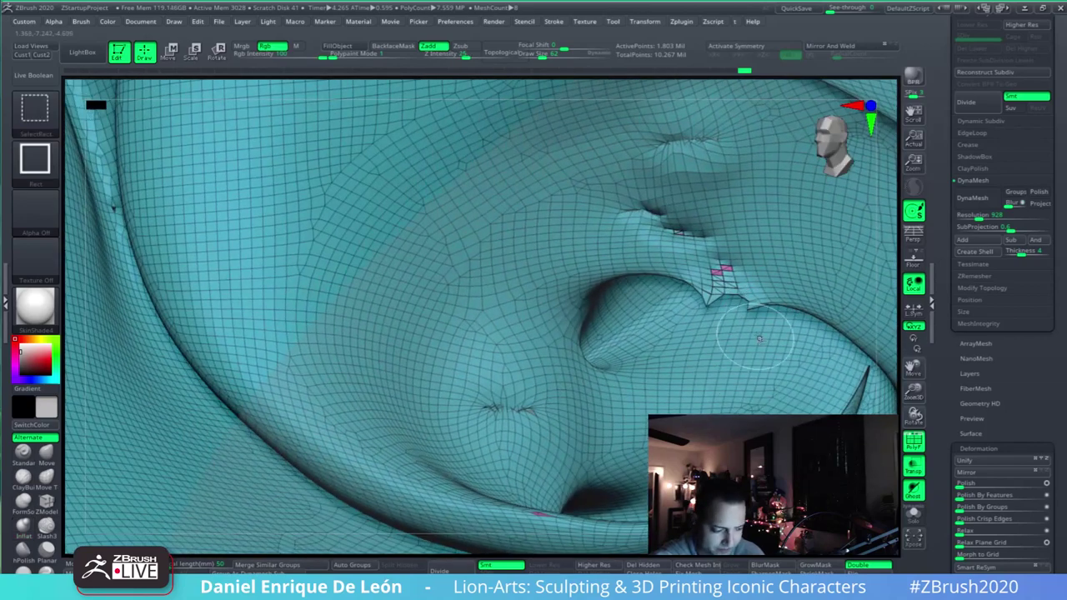
left_click_drag(687, 343, 775, 253, "ctrl+shift")
right_click_drag(754, 268, 817, 248)
left_click_drag(773, 227, 675, 330, "ctrl+shift")
mouse_move(800, 279)
right_mouse_down()
mouse_move(727, 264)
mouse_move(733, 278)
mouse_move(709, 310)
mouse_move(698, 276)
mouse_move(749, 267)
mouse_move(754, 250)
right_mouse_up()
key("ctrl+shift")
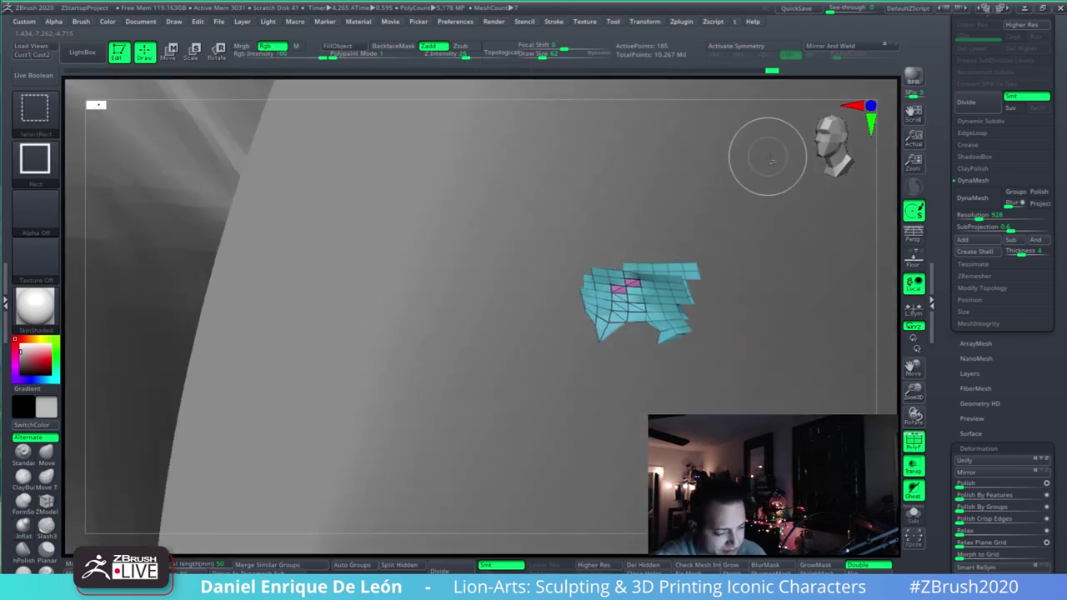
mouse_move(768, 157)
right_mouse_down()
mouse_move(729, 225)
mouse_move(709, 196)
right_mouse_up()
- Using lasso selection, narrow the isolated patch to the jagged rim polygons and remove them from the mesh
left_click(33, 110, "ctrl+shift")
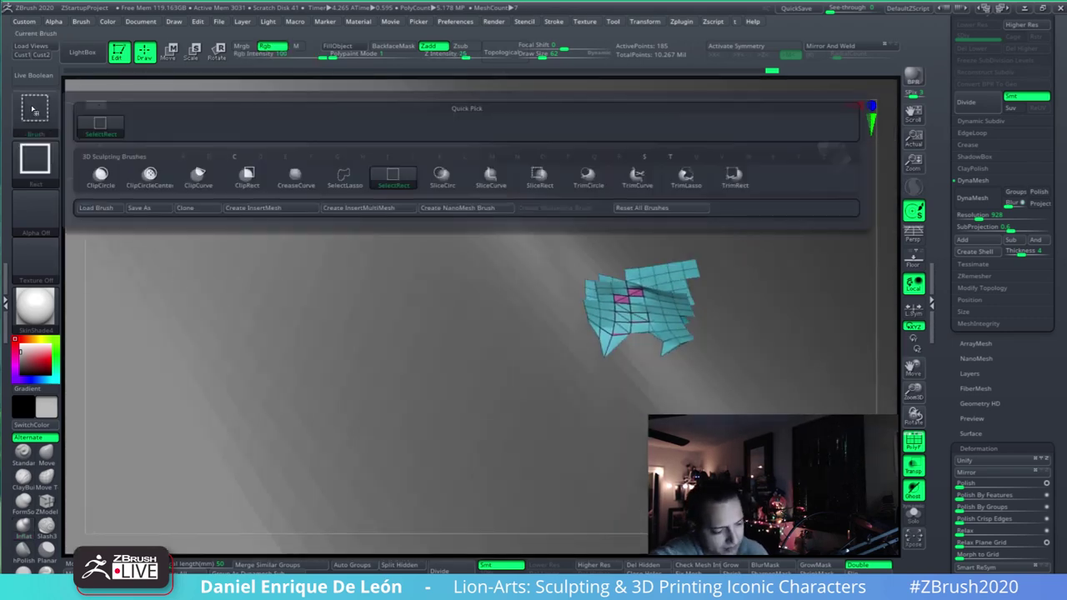
left_click(393, 176)
left_click(33, 108, "ctrl+shift")
left_click(345, 177)
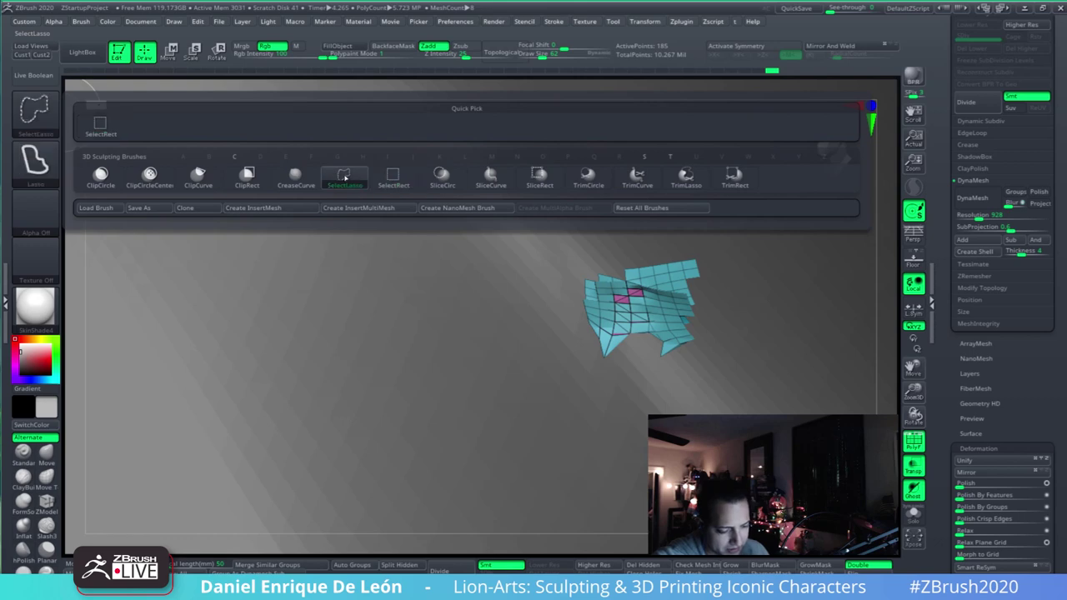
mouse_move(716, 209)
left_mouse_down("ctrl+shift")
mouse_move(719, 313)
mouse_move(638, 265)
left_mouse_up("ctrl+shift")
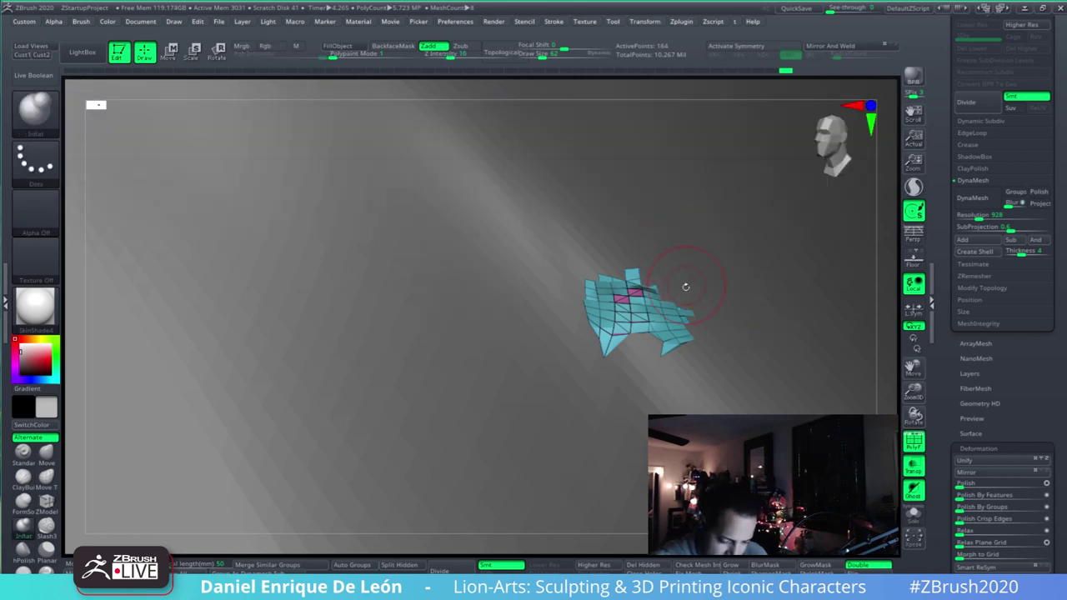
mouse_move(686, 286)
right_mouse_down()
mouse_move(706, 332)
mouse_move(689, 313)
mouse_move(613, 292)
mouse_move(672, 219)
right_mouse_up()
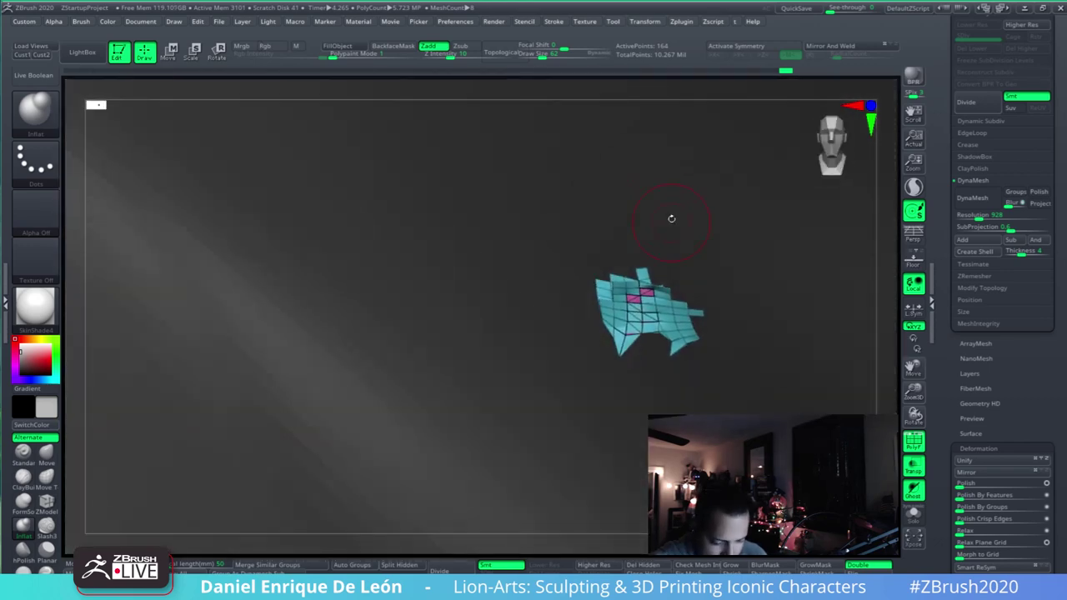
left_click_drag(582, 314, 583, 312, "ctrl+alt+shift")
right_click_drag(676, 286, 654, 282)
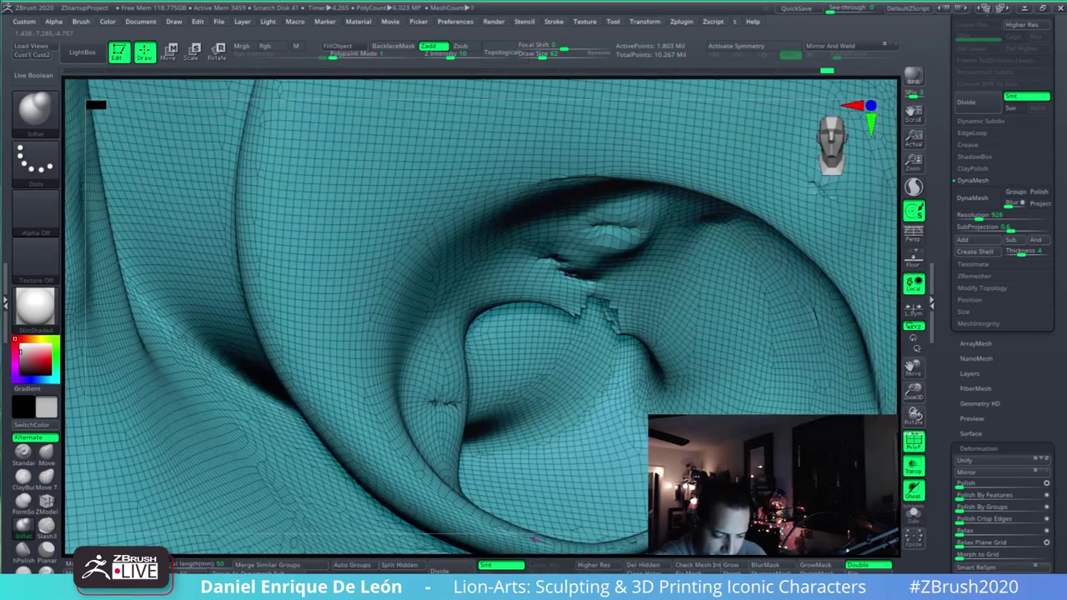
- Smooth the pinched dent above the curl's inner opening and choose the Inflat brush
mouse_move(638, 316)
right_mouse_down("ctrl")
mouse_move(659, 380)
mouse_move(647, 412)
mouse_move(609, 283)
right_mouse_up("ctrl")
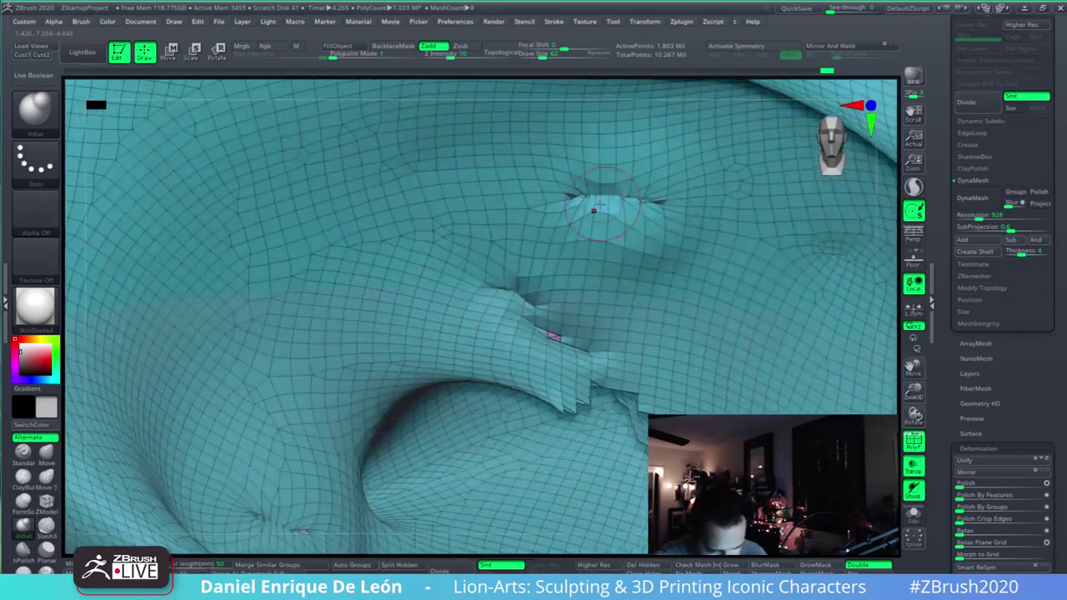
left_click_drag(595, 209, 575, 188, "shift")
key("b")
key("i")
key("n")
- Close the mesh holes around the curl's inner opening and smooth the patched rim
mouse_move(664, 250)
right_mouse_down()
mouse_move(662, 269)
mouse_move(642, 238)
mouse_move(624, 299)
mouse_move(702, 286)
right_mouse_up()
mouse_move(721, 337)
right_mouse_down()
mouse_move(708, 313)
mouse_move(730, 305)
mouse_move(770, 321)
mouse_move(717, 346)
right_mouse_up()
left_click(658, 565)
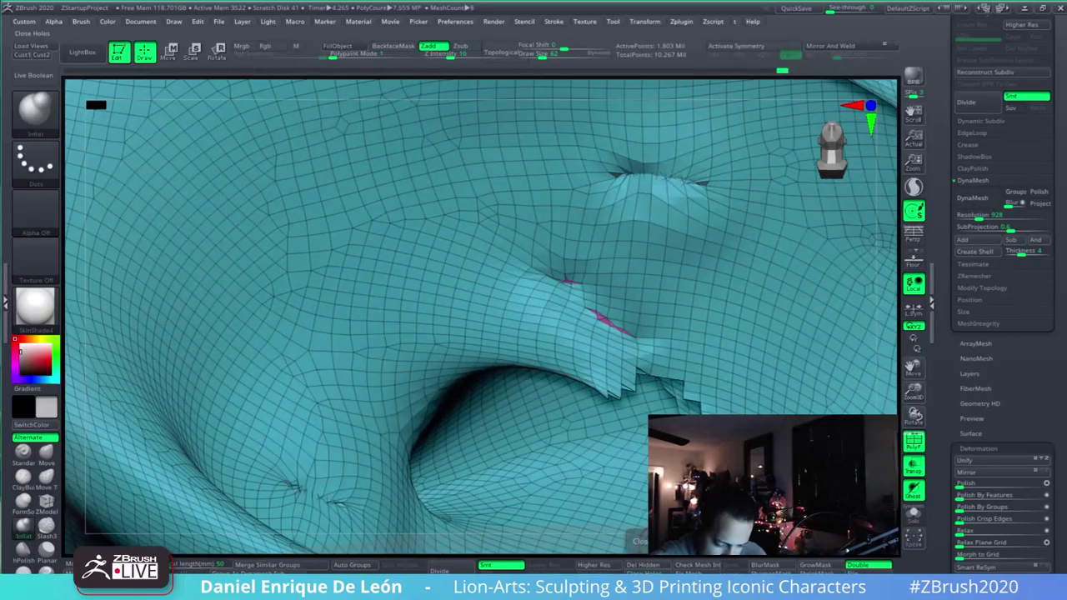
left_click(645, 573)
mouse_move(686, 394)
left_mouse_down("shift")
mouse_move(621, 383)
mouse_move(583, 291)
mouse_move(598, 343)
left_mouse_up("shift")
- Smooth the dent above the inner opening and inflate it with the Inflat brush at draw size 112
mouse_move(655, 188)
left_mouse_down("shift")
mouse_move(694, 192)
mouse_move(667, 177)
left_mouse_up("shift")
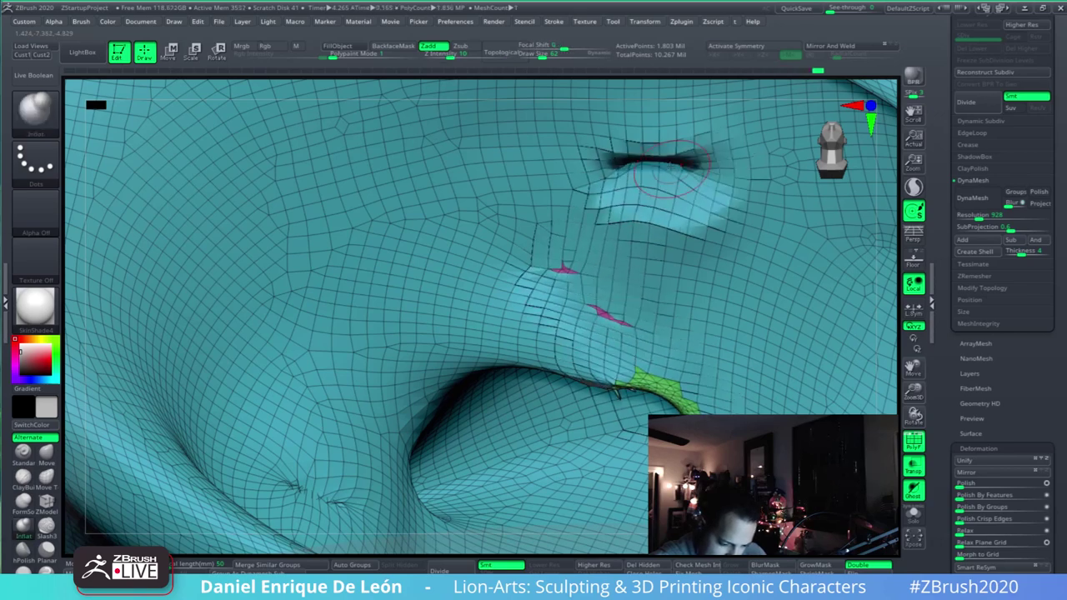
mouse_move(667, 177)
right_mouse_down()
mouse_move(667, 134)
mouse_move(669, 148)
right_mouse_up()
key("ctrl+shift+a")
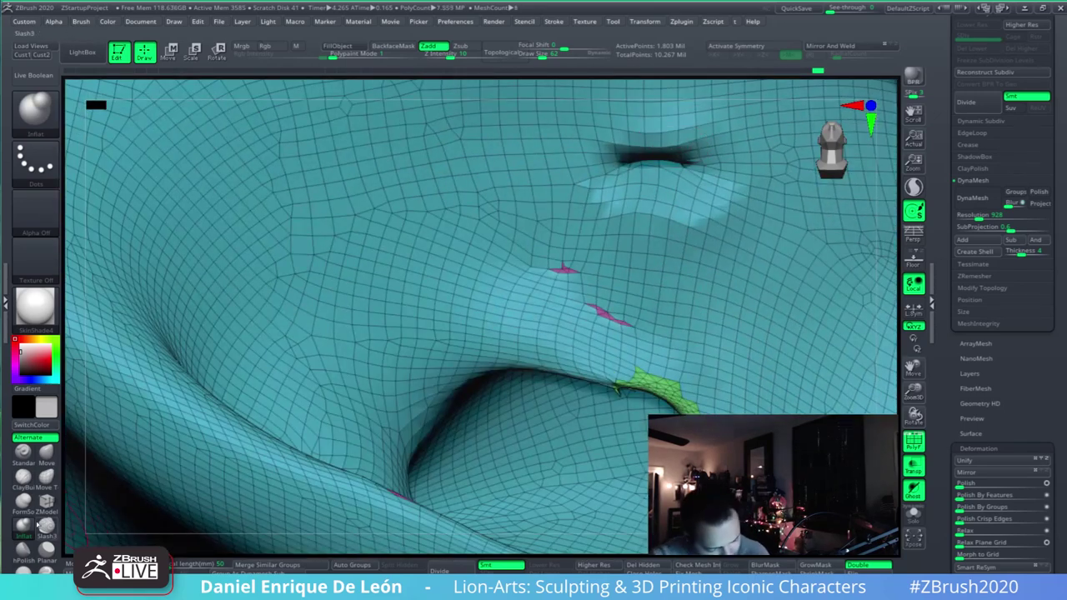
left_click(33, 534)
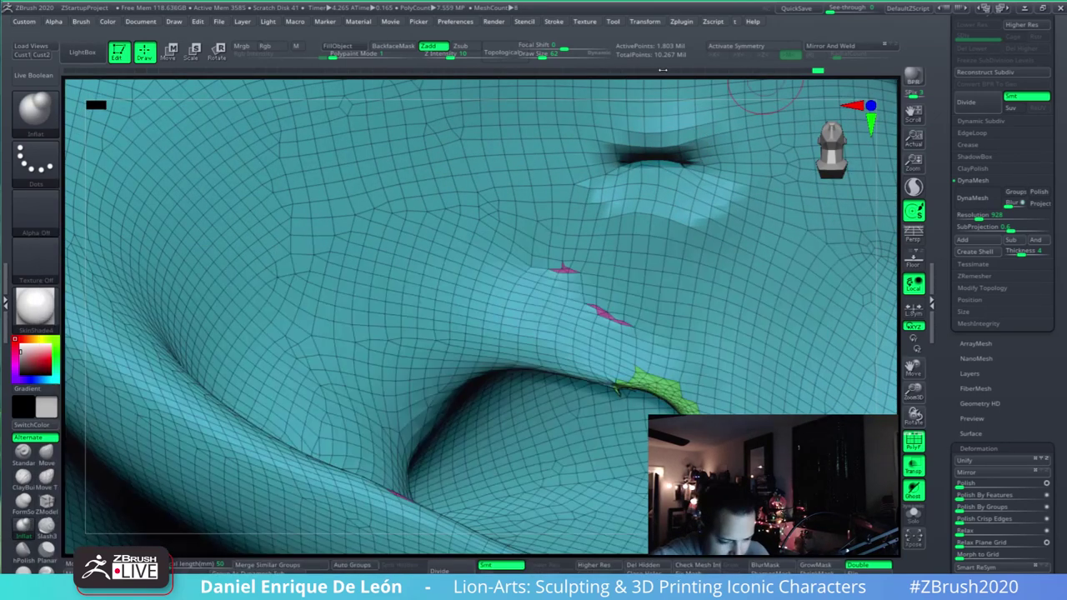
left_click_drag(548, 57, 551, 58)
mouse_move(667, 158)
left_mouse_down()
mouse_move(650, 162)
mouse_move(667, 150)
left_mouse_up()
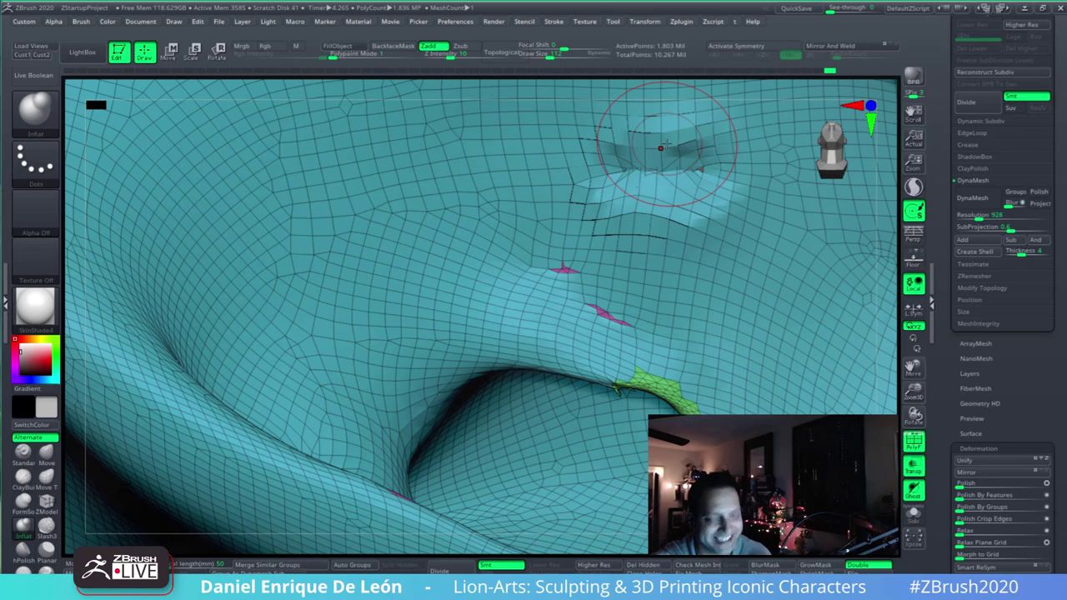
- Smooth the spiky corner where the new patch meets the rim of the inner opening
mouse_move(621, 375)
right_mouse_down()
mouse_move(623, 358)
mouse_move(621, 389)
right_mouse_up()
left_click_drag(617, 389, 627, 385, "shift")
mouse_move(630, 383)
right_mouse_down()
mouse_move(631, 362)
mouse_move(641, 381)
right_mouse_up()
left_click_drag(640, 389, 619, 386, "shift")
right_click_drag(635, 375, 654, 426)
mouse_move(637, 365)
right_mouse_down()
mouse_move(637, 354)
mouse_move(642, 381)
mouse_move(654, 317)
mouse_move(663, 341)
right_mouse_up()
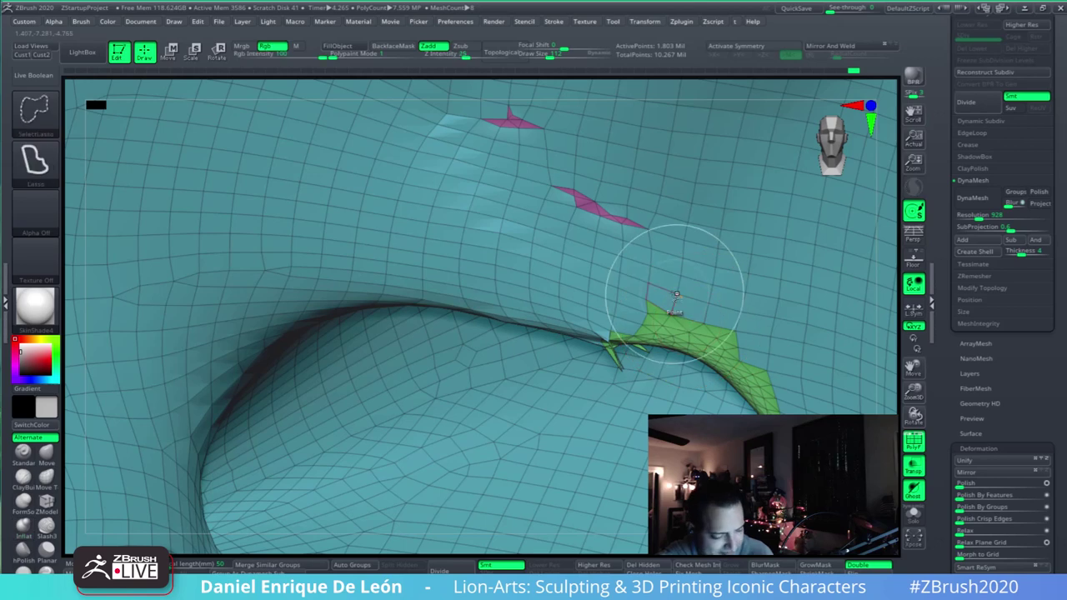
left_click(614, 347, "ctrl+shift")
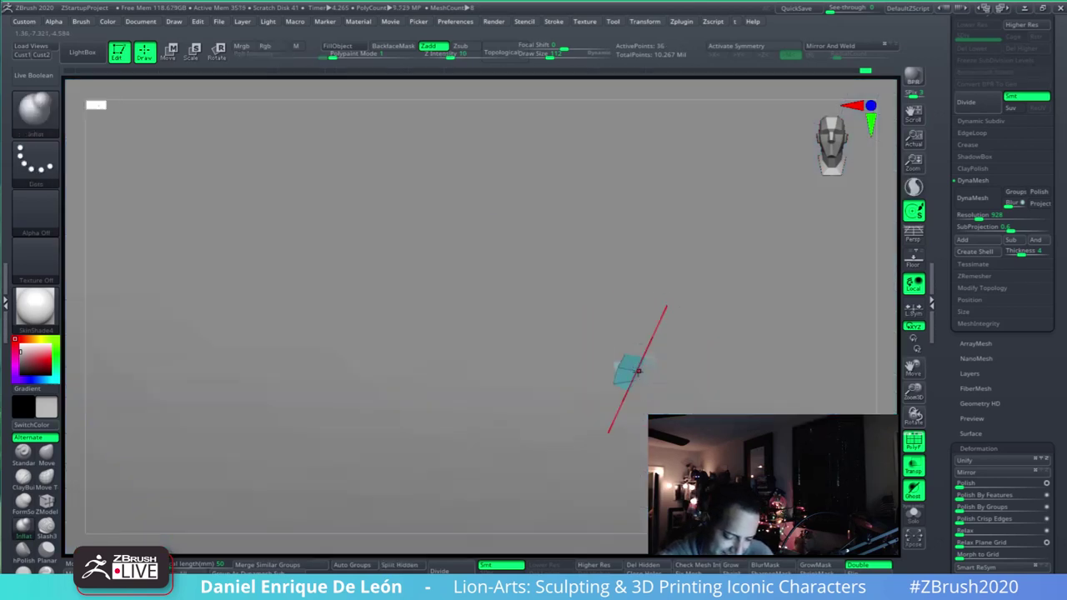
left_click(653, 357, "ctrl+shift")
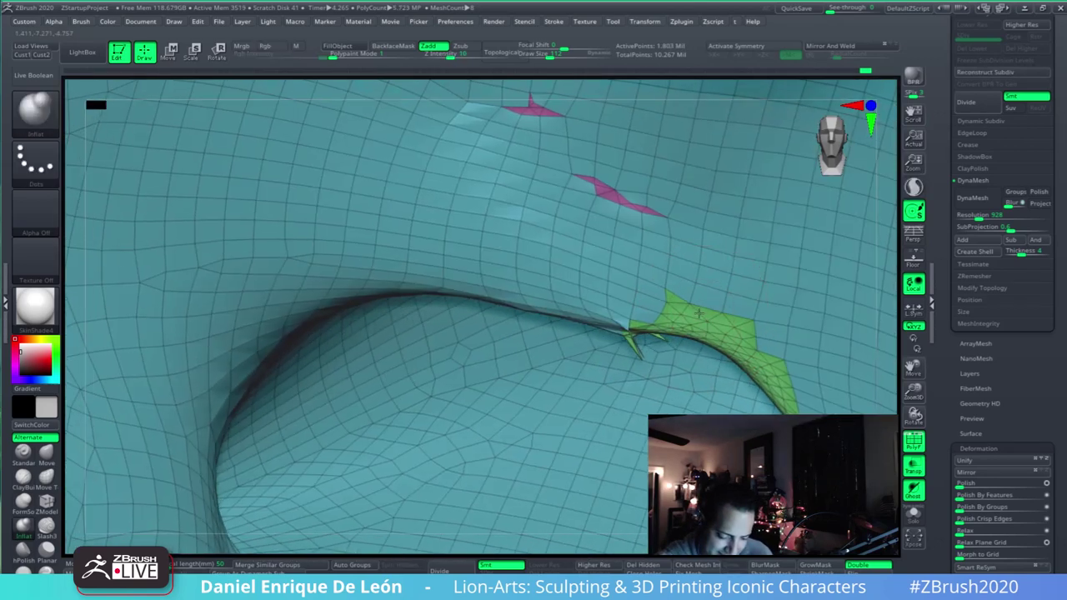
- Isolate the stray triangles under the opening's rim with a lasso, drop the unrelated polygons and invert the visibility
key("ctrl+shift")
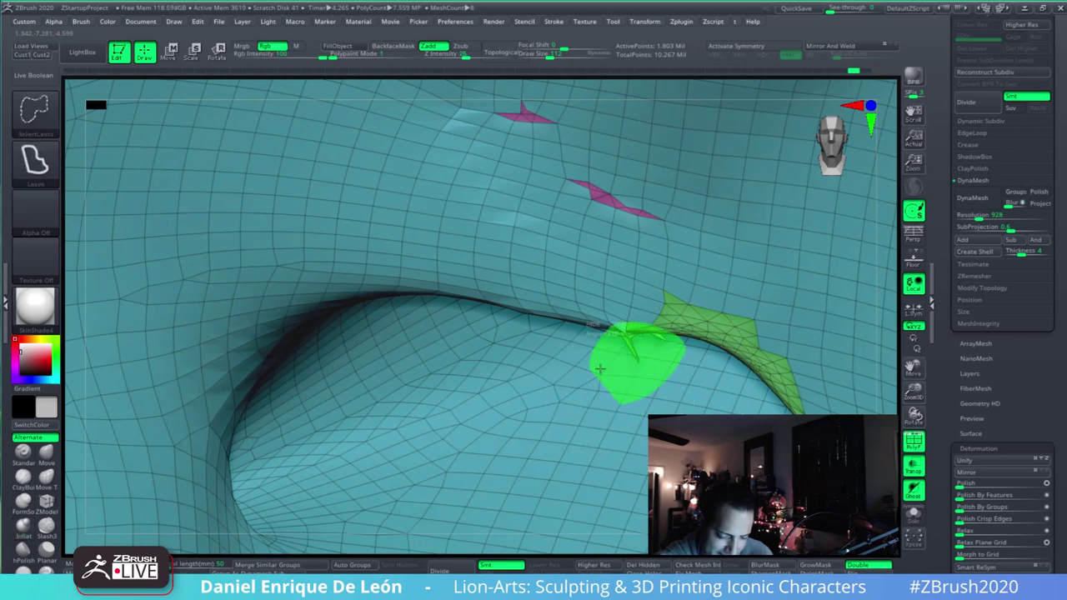
left_click_drag(600, 368, 602, 357, "ctrl+shift")
mouse_move(655, 357)
right_mouse_down()
mouse_move(686, 350)
mouse_move(643, 336)
mouse_move(717, 323)
mouse_move(764, 350)
mouse_move(733, 367)
mouse_move(655, 293)
mouse_move(721, 354)
right_mouse_up()
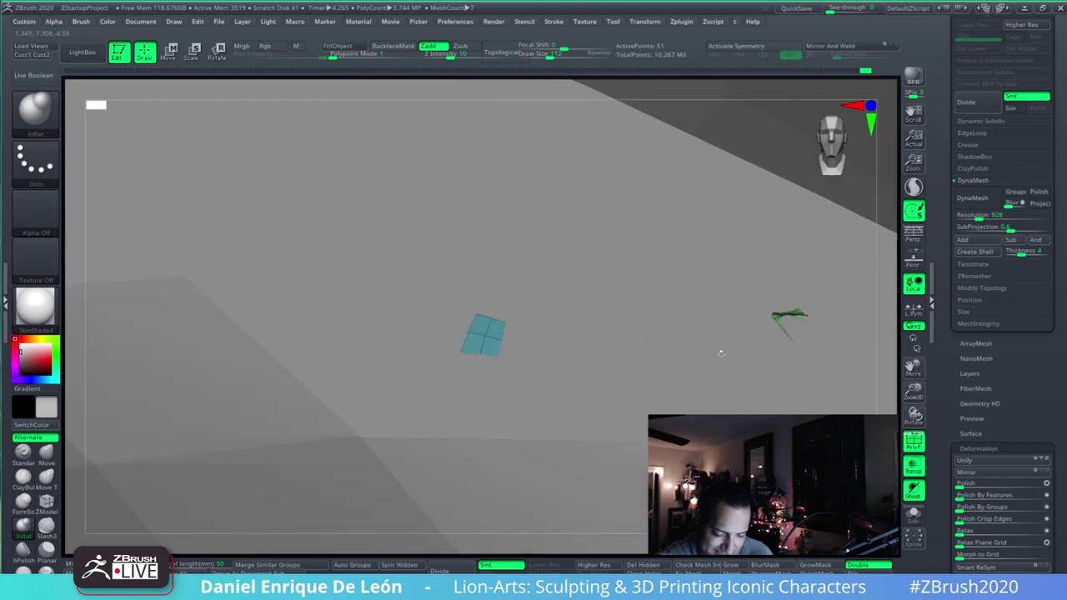
key("ctrl+shift")
left_click_drag(844, 338, 844, 329, "ctrl+shift")
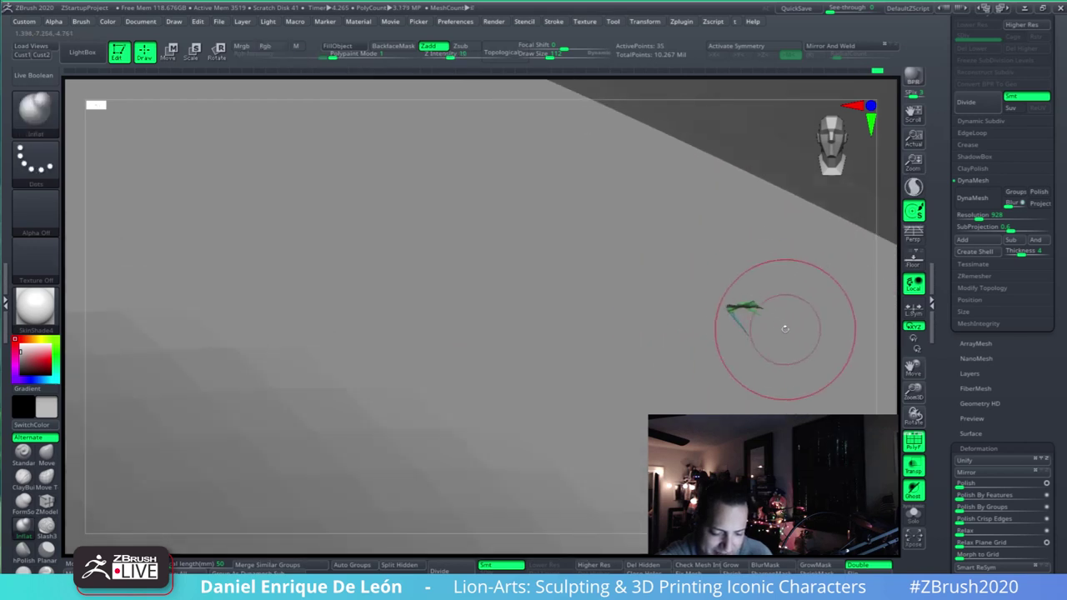
right_click_drag(771, 313, 808, 283)
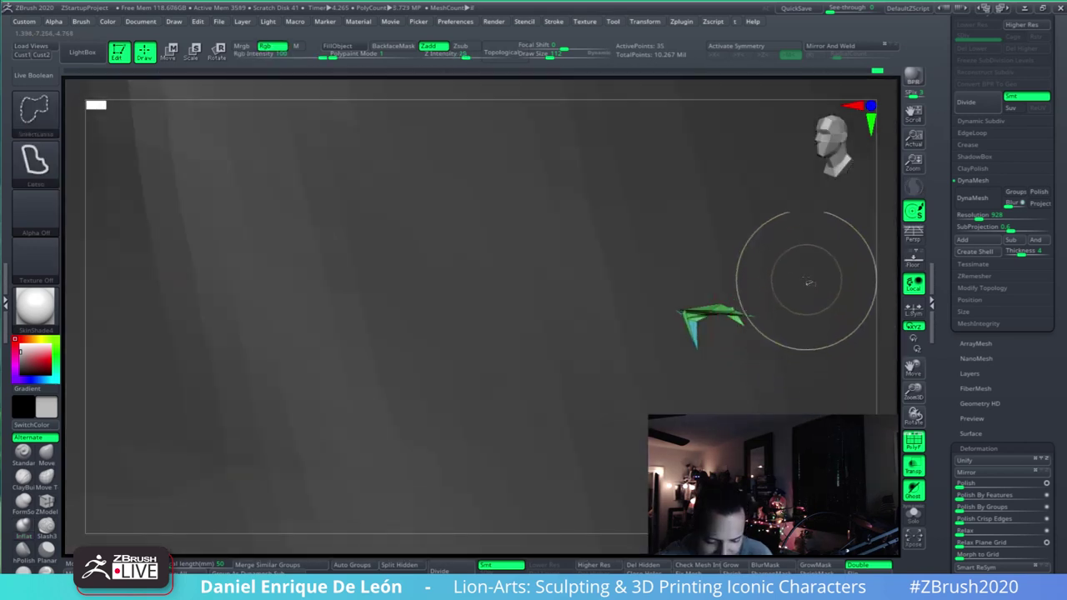
left_click(808, 283, "ctrl+shift")
- Lasso-hide the leftover spikes hanging below the patched rim of the inner opening
right_click_drag(739, 336, 790, 376)
key("ctrl+shift")
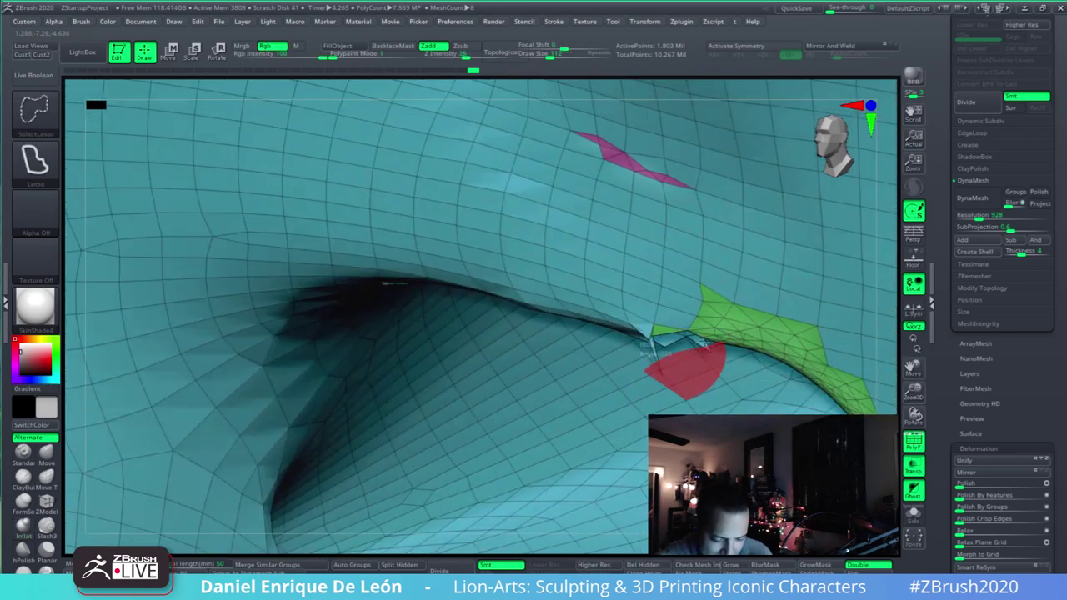
left_click_drag(706, 344, 719, 349, "ctrl+alt+shift")
- Invert the visibility, remove the unrelated polygon patch from the isolated pieces and invert again so only the stray triangles stay hidden
mouse_move(743, 380)
right_mouse_down("ctrl")
mouse_move(827, 373)
mouse_move(713, 370)
mouse_move(733, 391)
mouse_move(688, 362)
mouse_move(751, 377)
mouse_move(808, 370)
mouse_move(739, 295)
right_mouse_up("ctrl")
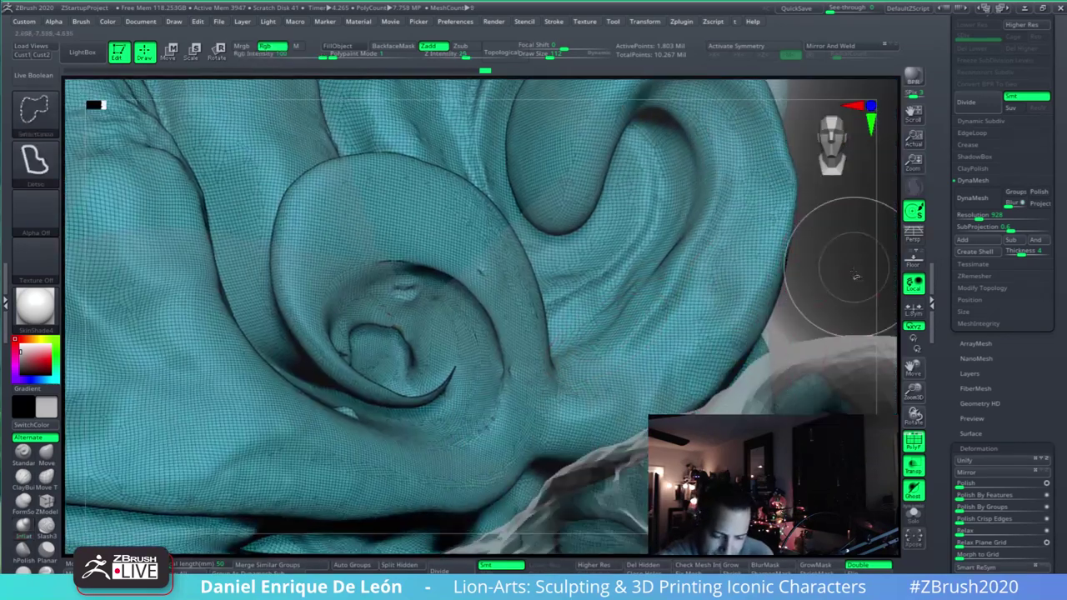
left_click_drag(858, 278, 865, 250, "ctrl+shift")
right_click_drag(549, 356, 887, 408, "alt")
right_click_drag(617, 392, 673, 405)
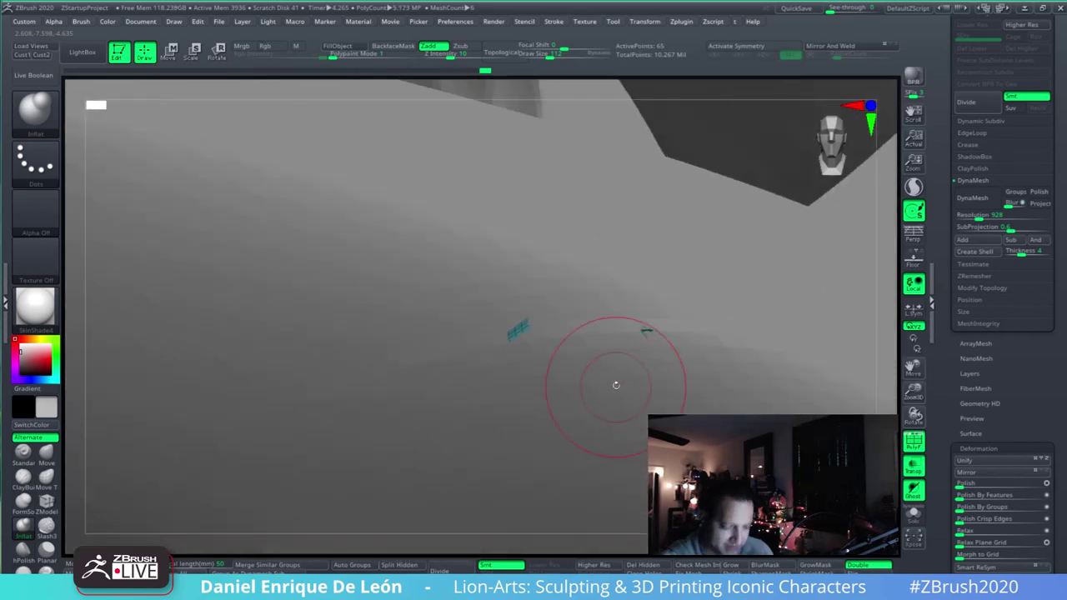
key("ctrl+shift")
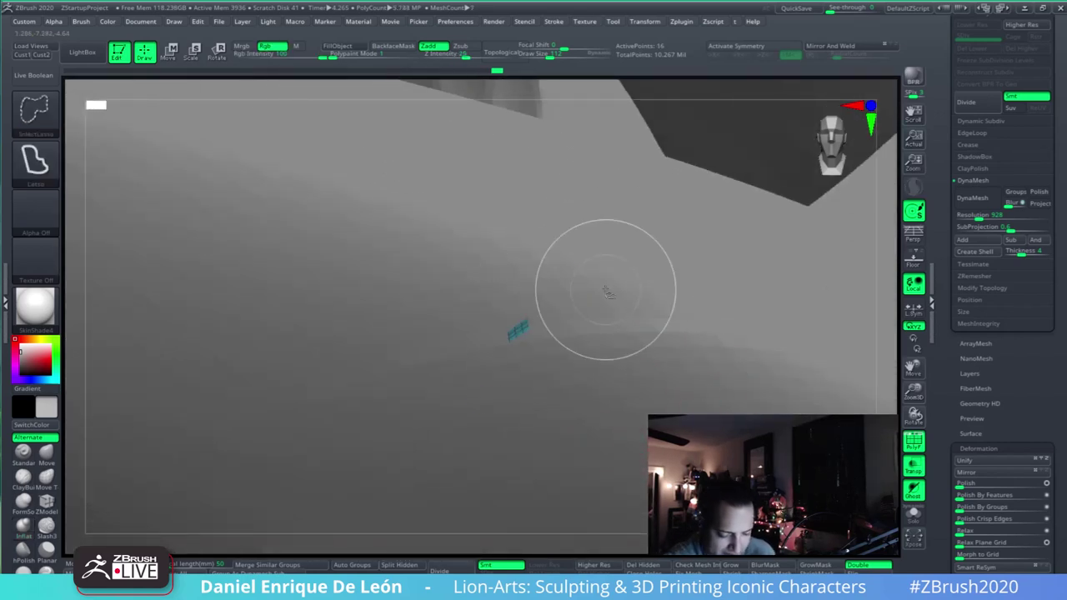
left_click(606, 290, "ctrl+shift")
key("ctrl+shift")
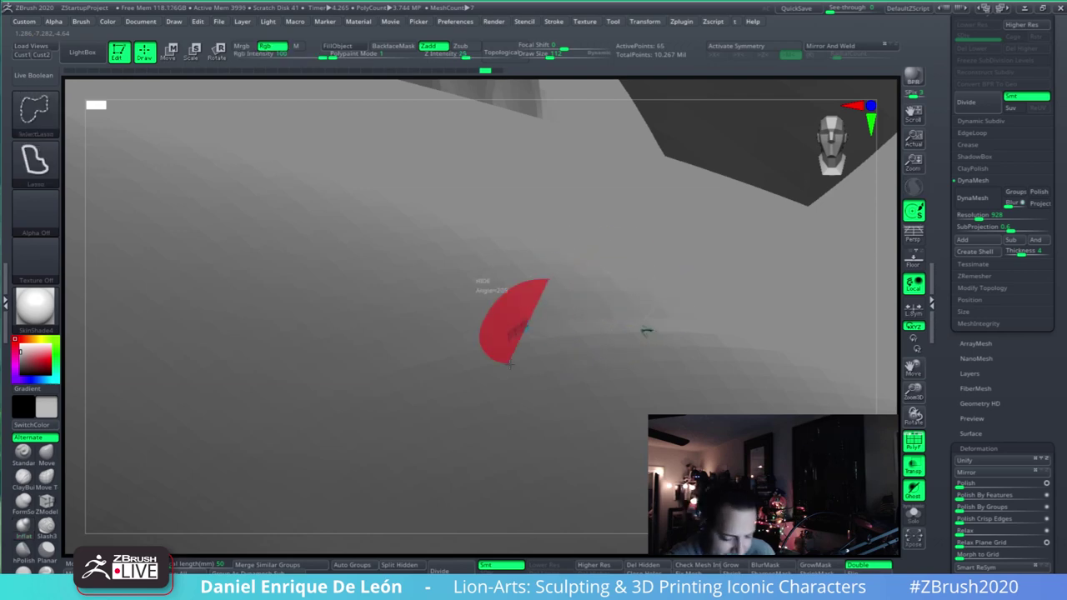
left_click_drag(547, 281, 548, 281, "ctrl+alt+shift")
left_click_drag(762, 291, 746, 371, "ctrl+shift")
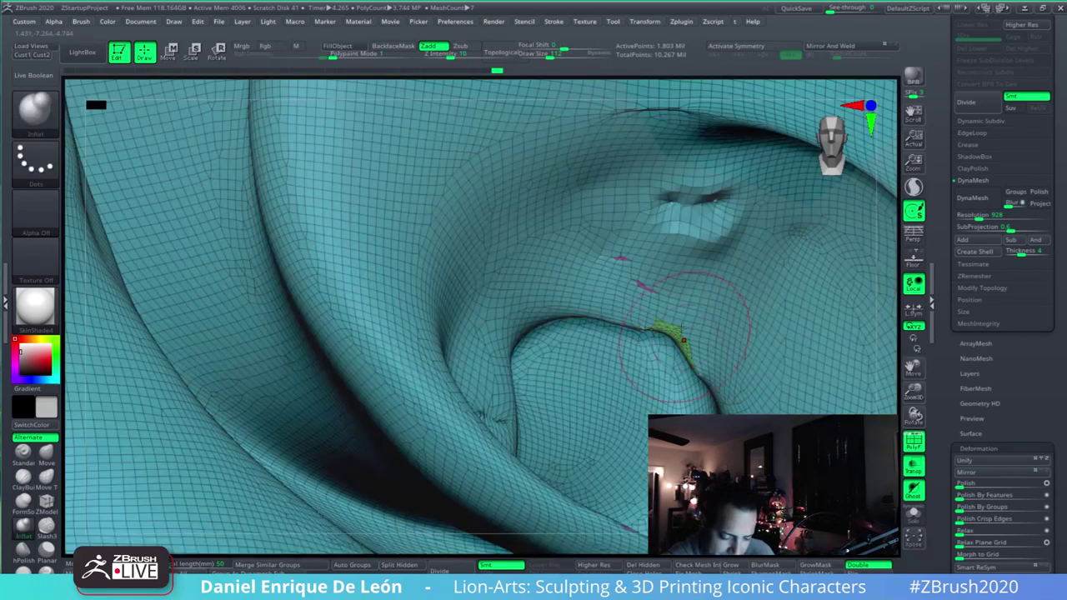
right_click_drag(684, 334, 609, 330)
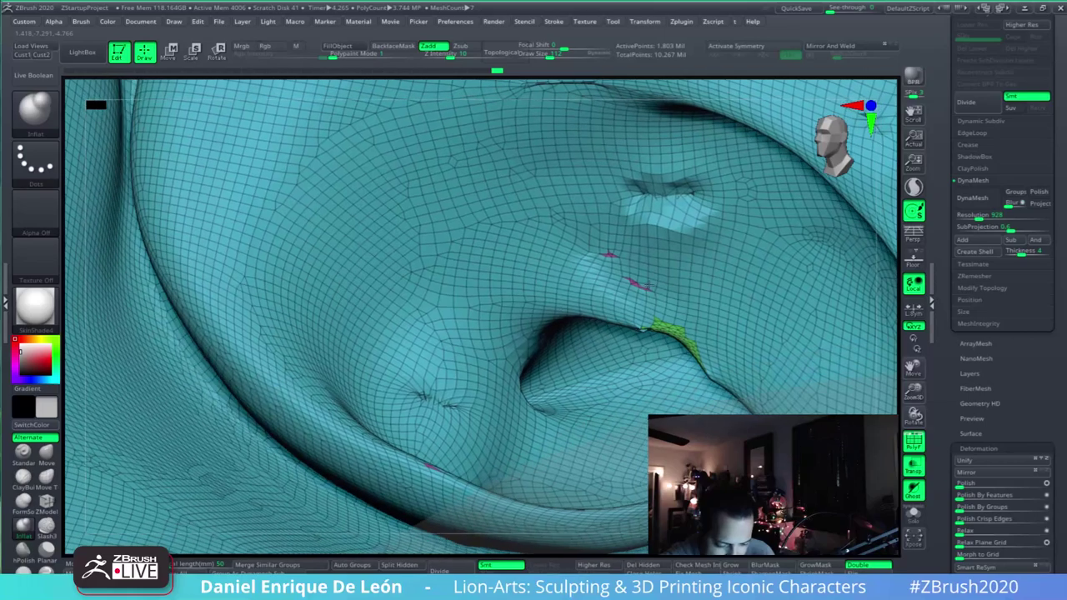
mouse_move(466, 378)
right_mouse_down("alt")
mouse_move(512, 377)
mouse_move(510, 408)
right_mouse_up("alt")
right_click_drag(628, 457, 633, 421, "ctrl")
mouse_move(834, 381)
right_mouse_down("alt")
mouse_move(676, 380)
mouse_move(674, 263)
right_mouse_up("alt")
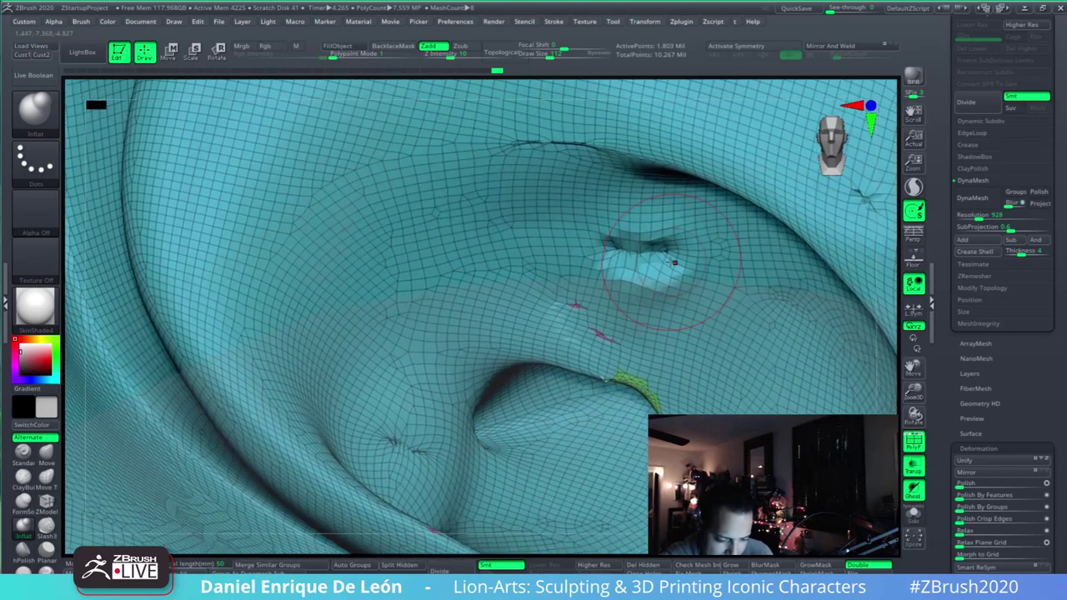
- Delete the hidden stray triangles and smooth the pinched spot above the inner opening
left_click(643, 562)
right_click_drag(678, 400, 609, 381)
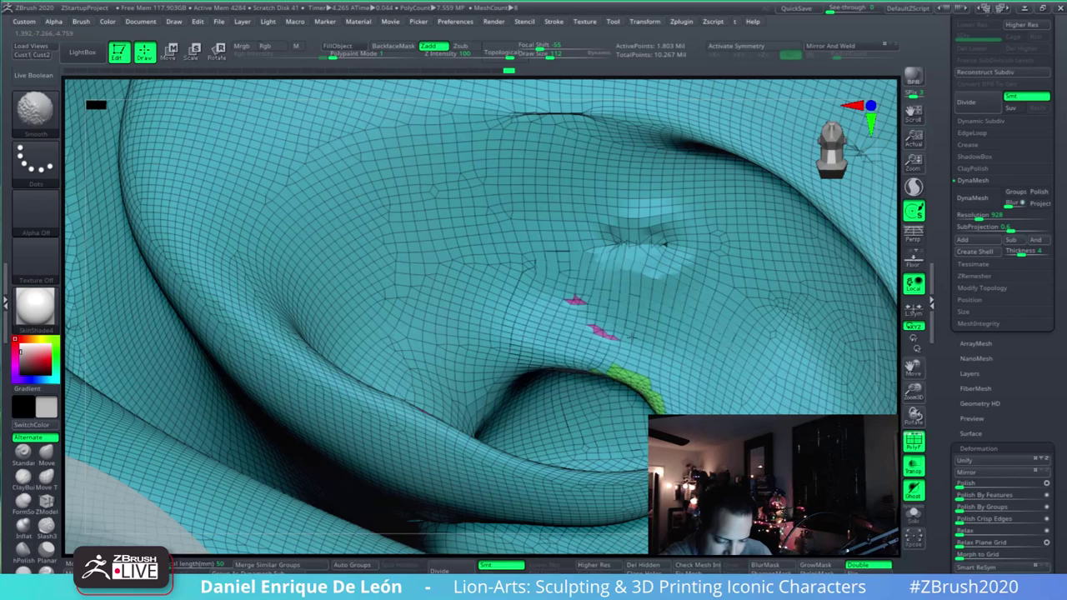
mouse_move(665, 244)
left_mouse_down("shift")
mouse_move(604, 246)
mouse_move(635, 250)
mouse_move(643, 265)
mouse_move(644, 241)
left_mouse_up("shift")
- Frame the whole sculpture, face the lion from the front and turn off the PolyFrame display
mouse_move(642, 220)
right_mouse_down()
mouse_move(638, 258)
mouse_move(727, 424)
right_mouse_up()
key("f")
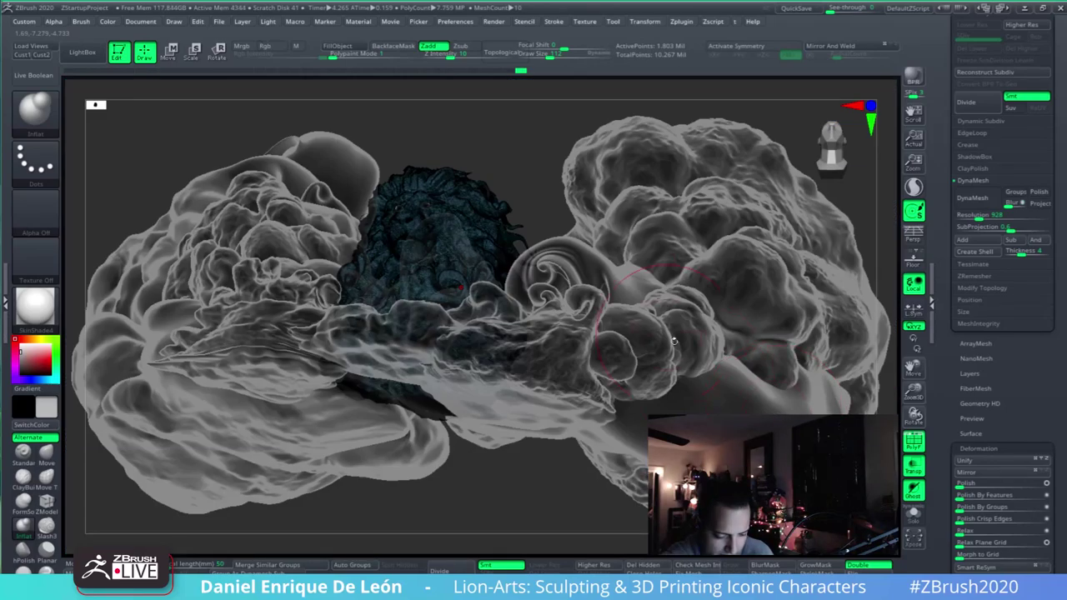
left_click(910, 440)
right_click_drag(710, 384, 889, 403)
right_click_drag(756, 391, 798, 394, "ctrl")
left_click(913, 441)
left_click(915, 446)
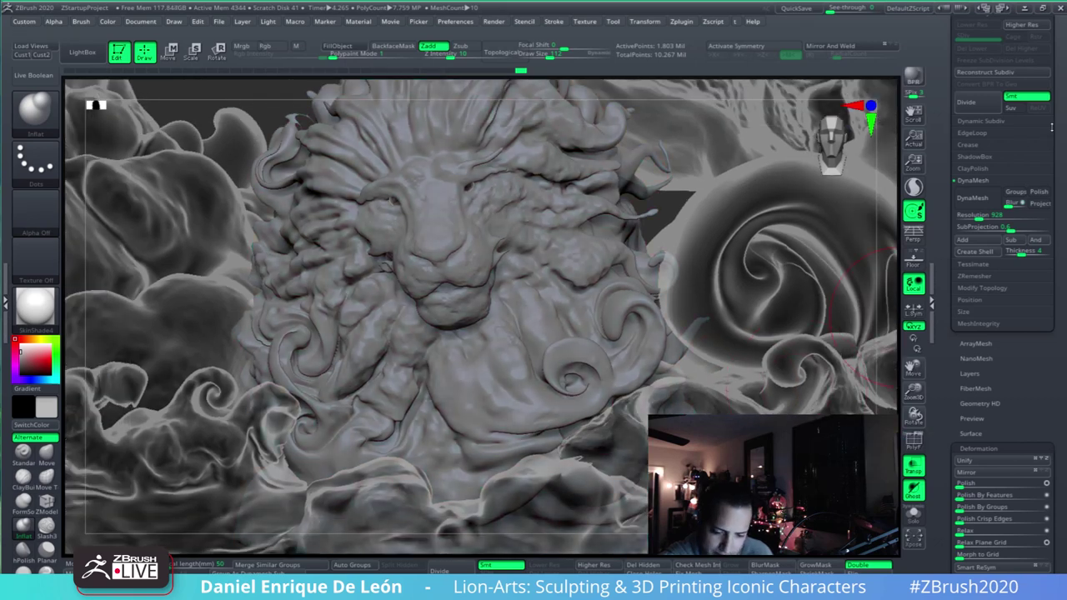
- Duplicate the lion subtool Mufasa-Cloud-Concept1-2020, hide the original and make the copy active
scroll(1051, 126, "up", 15)
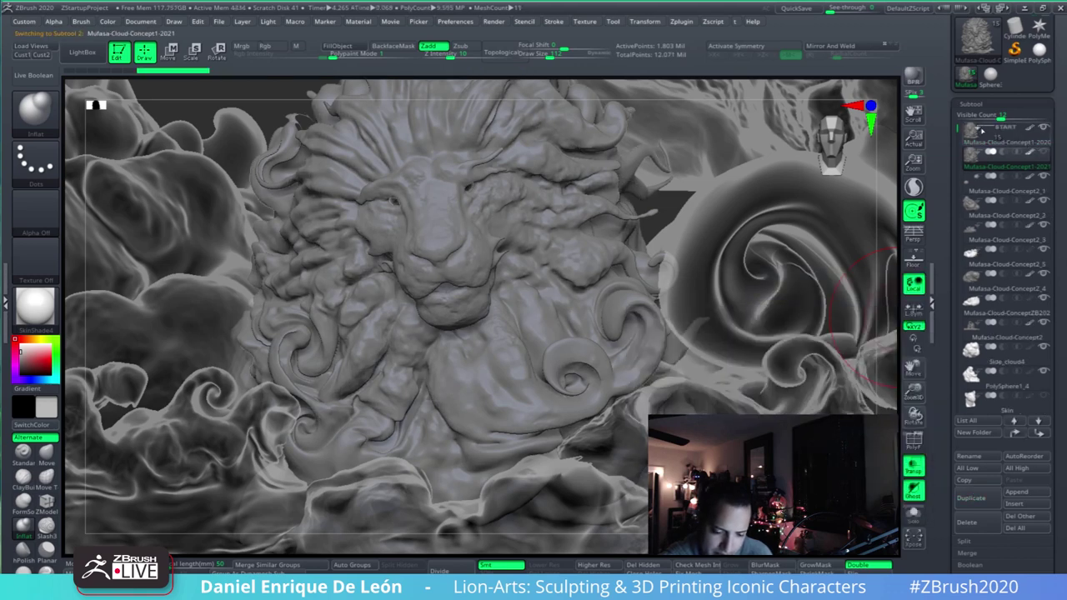
left_click(982, 130)
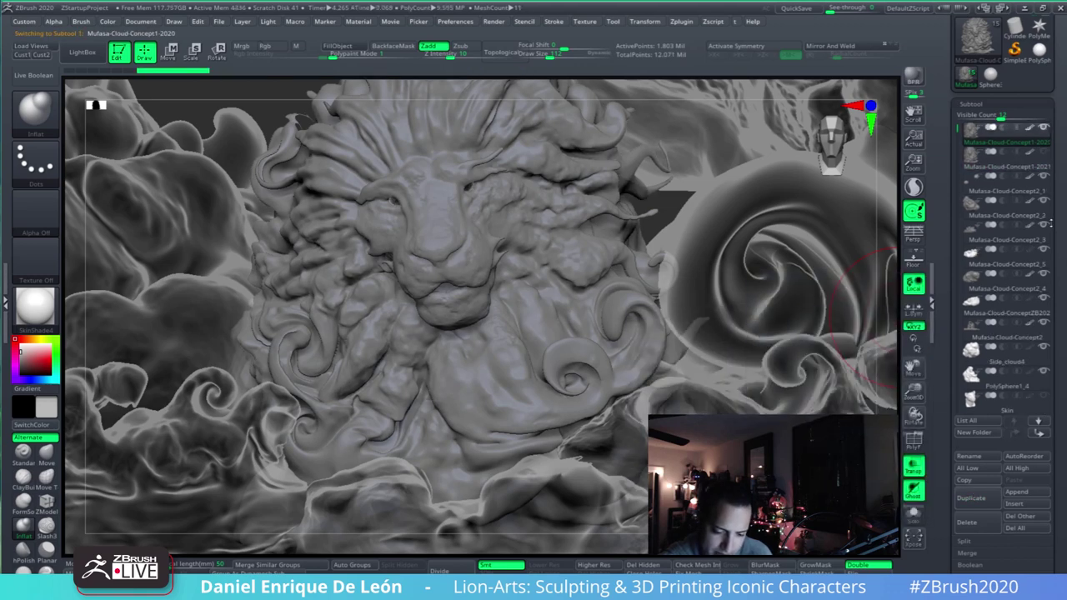
left_click(994, 170)
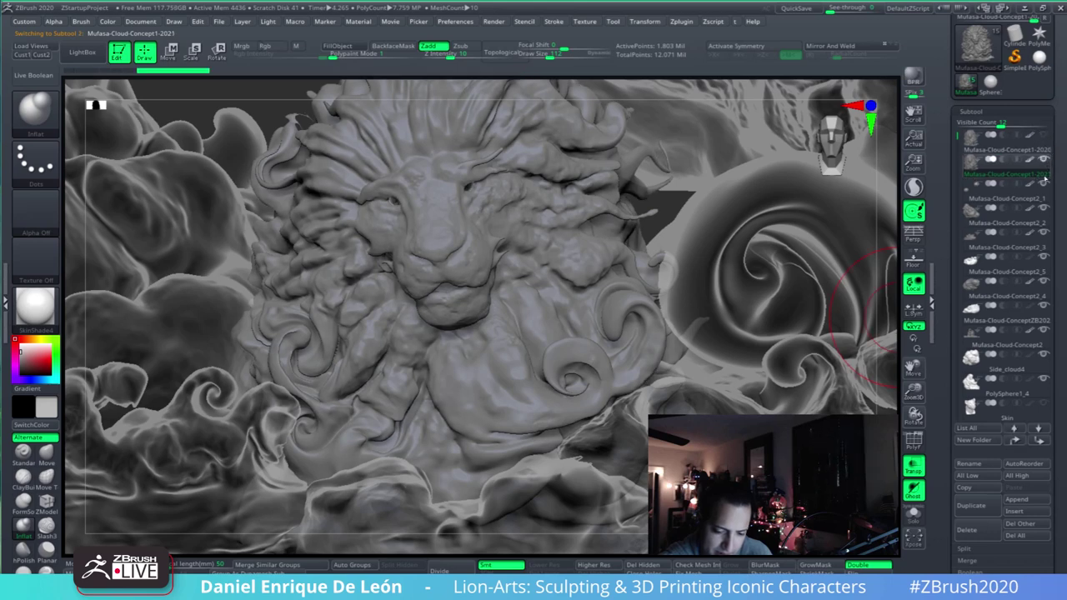
- Collapse the subtool's Project settings and set the DynaMesh SubProjection to 0
scroll(1058, 215, "down", 10)
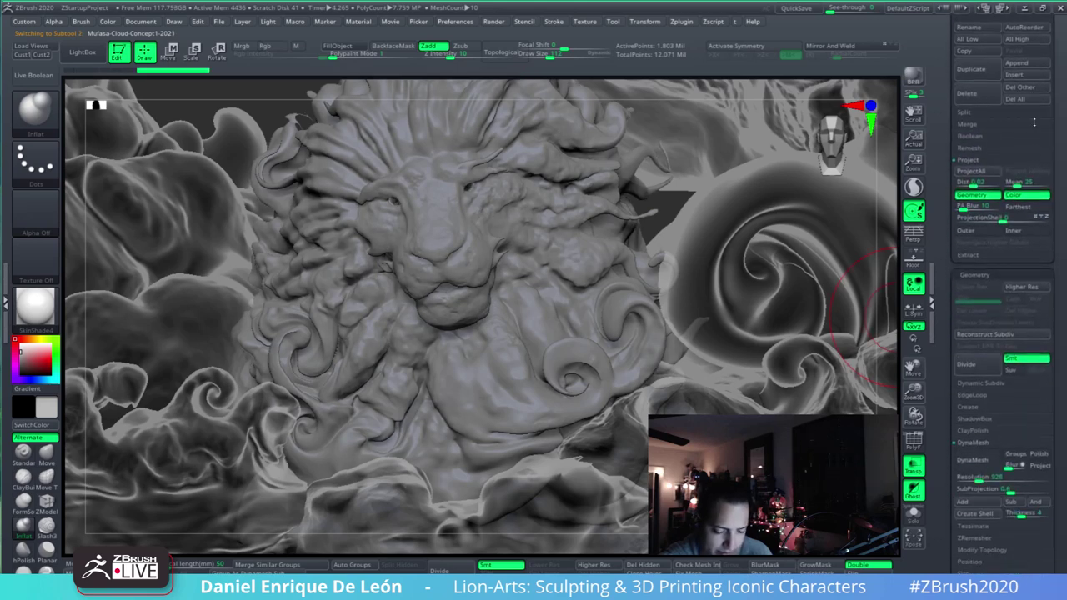
scroll(1041, 101, "up", 5)
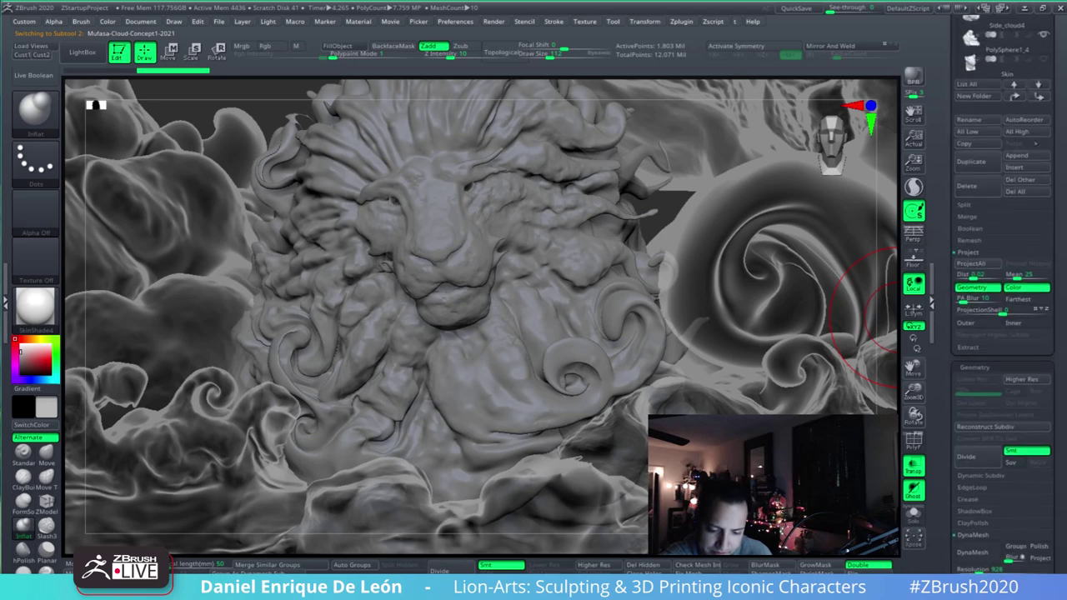
left_click(976, 253)
scroll(1000, 309, "down", 5)
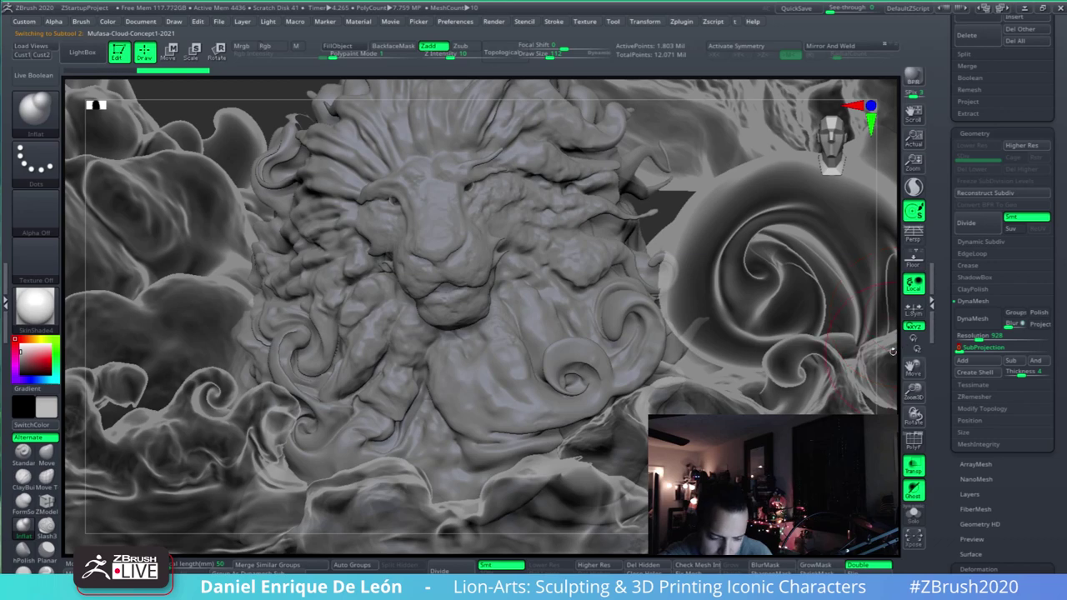
- Isolate the lion in Solo mode with the floor grid and PolyFrame display switched on
left_click_drag(872, 350, 786, 362)
left_click(912, 262)
left_click_drag(786, 362, 757, 331)
left_click_drag(662, 296, 635, 356, "alt")
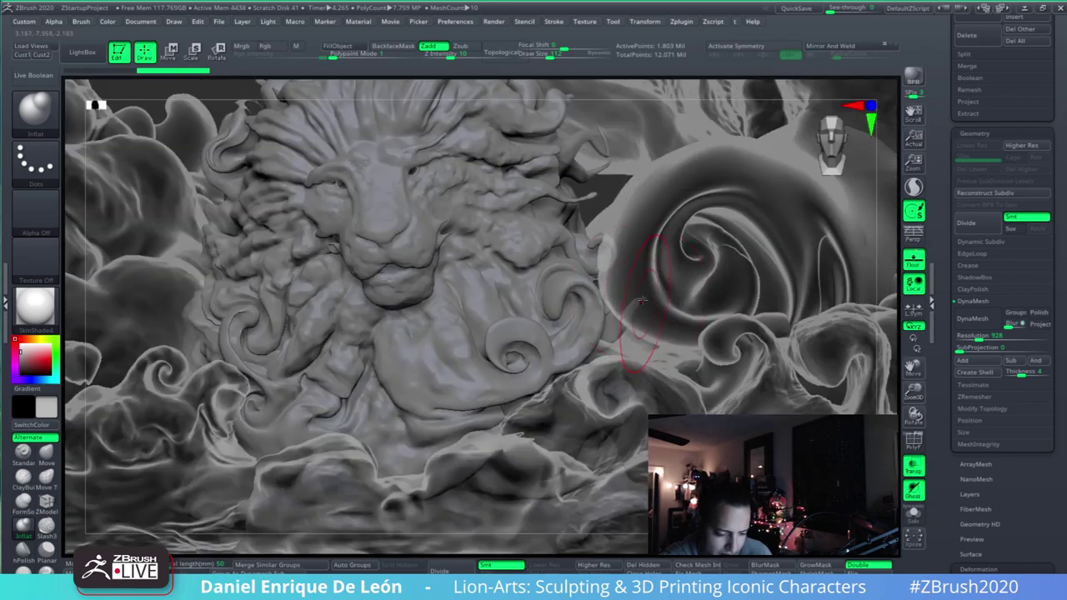
right_click_drag(721, 283, 699, 269)
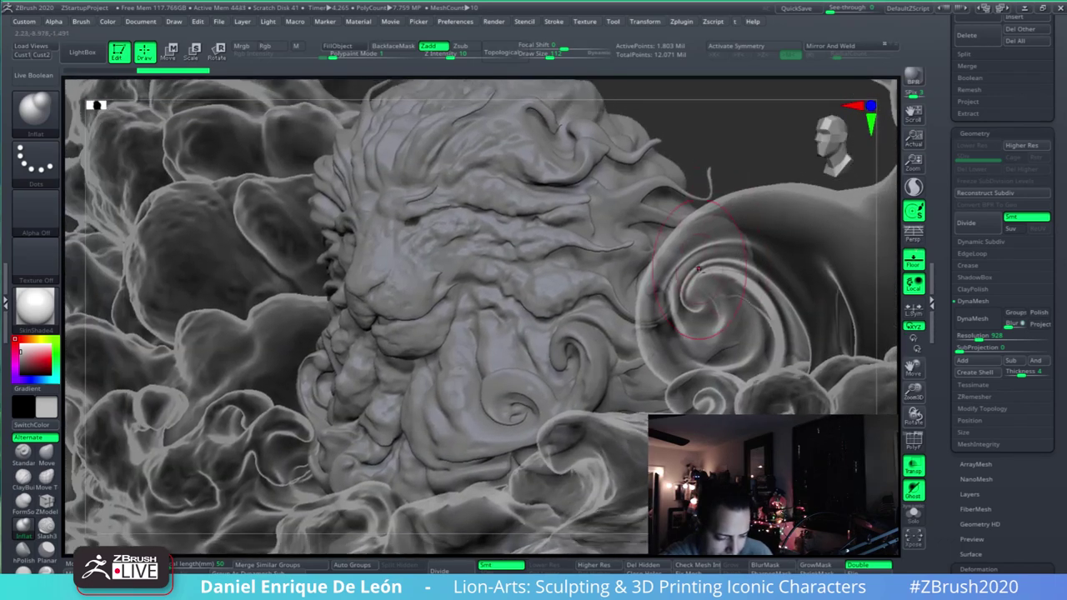
right_click_drag(525, 117, 585, 188)
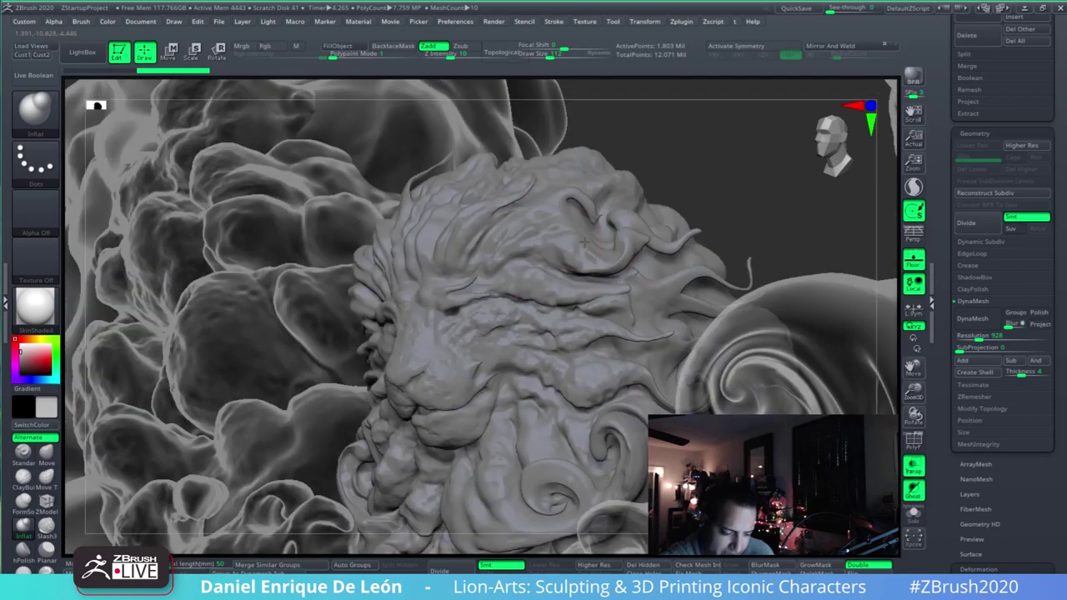
mouse_move(358, 159)
right_mouse_down()
mouse_move(400, 171)
mouse_move(450, 250)
mouse_move(517, 267)
right_mouse_up()
left_click(914, 512)
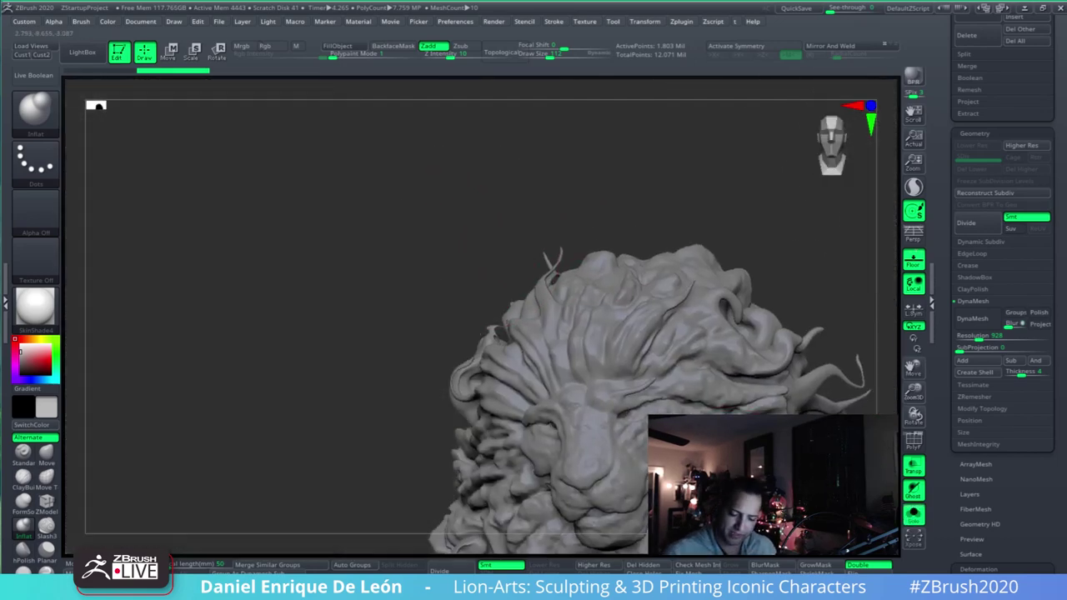
left_click(912, 442)
right_click_drag(623, 445, 575, 275, "alt")
right_click_drag(464, 306, 507, 313, "alt")
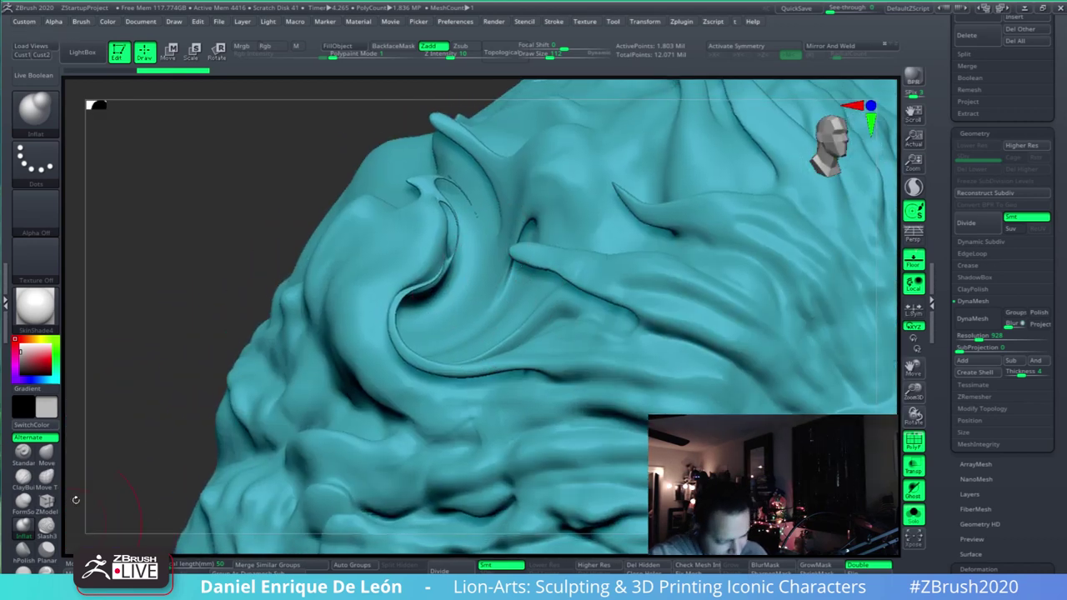
- Inflate the thin rolled edge of the S-shaped curl on the side of the mane
mouse_move(489, 303)
right_mouse_down()
mouse_move(482, 298)
mouse_move(568, 270)
mouse_move(446, 311)
right_mouse_up()
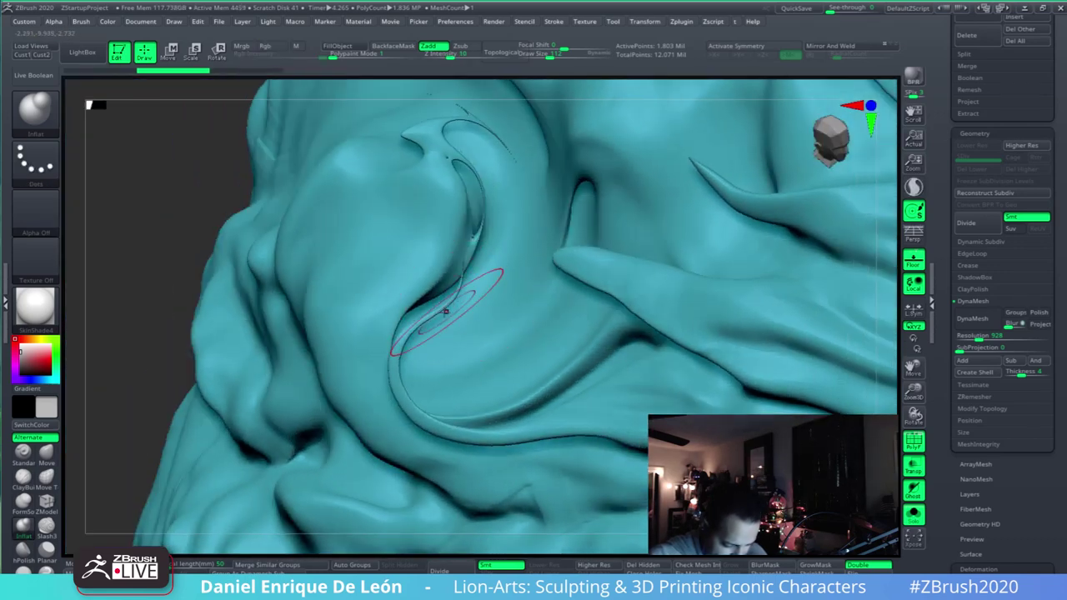
left_click_drag(462, 286, 433, 316)
right_click_drag(442, 313, 341, 309)
mouse_move(410, 269)
left_mouse_down()
mouse_move(348, 339)
mouse_move(357, 365)
left_mouse_up()
right_click_drag(367, 333, 381, 296)
mouse_move(355, 354)
left_mouse_down()
mouse_move(339, 315)
mouse_move(345, 334)
left_mouse_up()
mouse_move(375, 333)
right_mouse_down()
mouse_move(332, 320)
mouse_move(580, 325)
mouse_move(523, 322)
mouse_move(367, 350)
right_mouse_up()
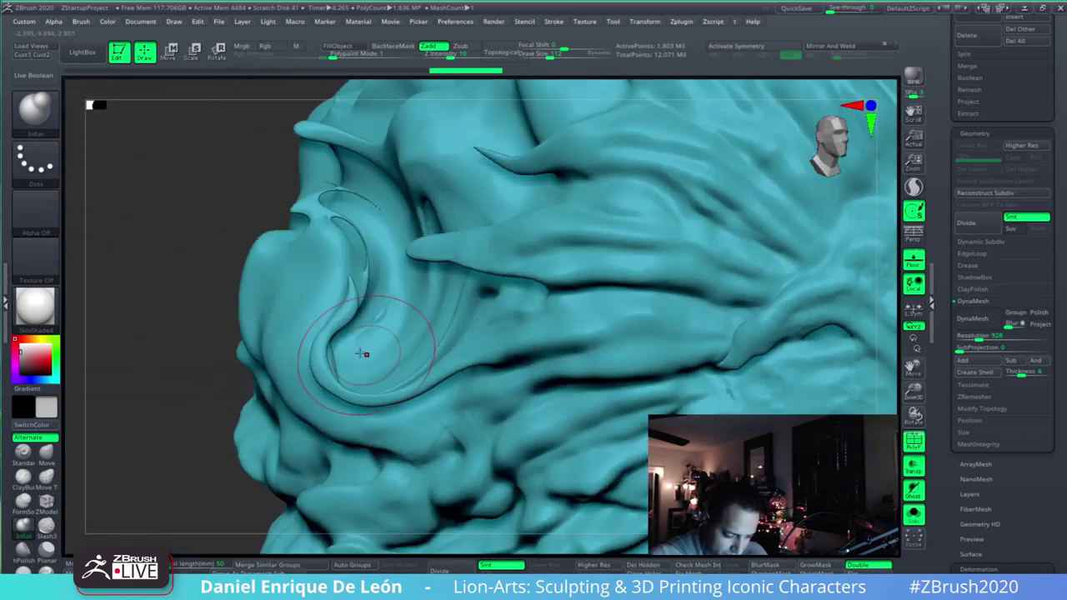
mouse_move(344, 338)
left_mouse_down()
mouse_move(325, 358)
mouse_move(341, 388)
mouse_move(343, 376)
left_mouse_up()
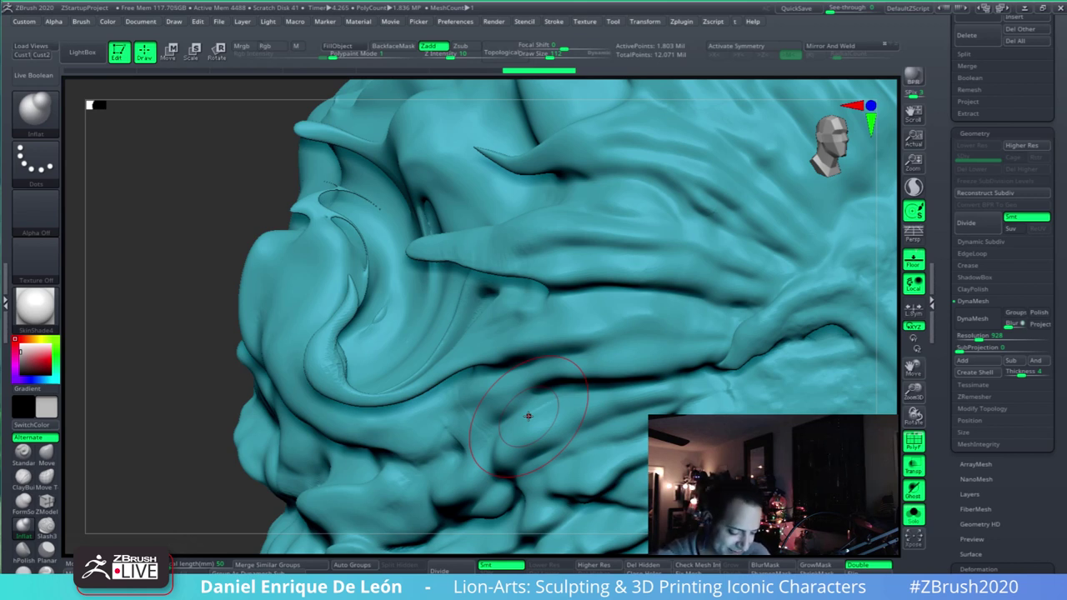
- Smooth the surface inside the side curl and around its thin strand
key("shift")
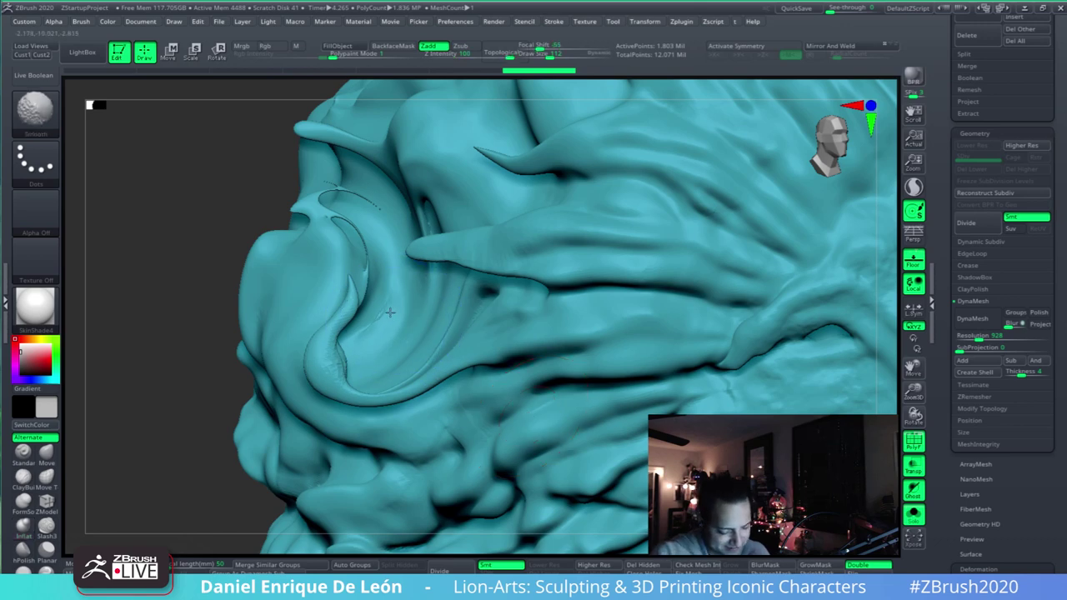
left_click_drag(392, 308, 396, 314, "shift")
mouse_move(400, 316)
right_mouse_down()
mouse_move(541, 340)
mouse_move(460, 323)
right_mouse_up()
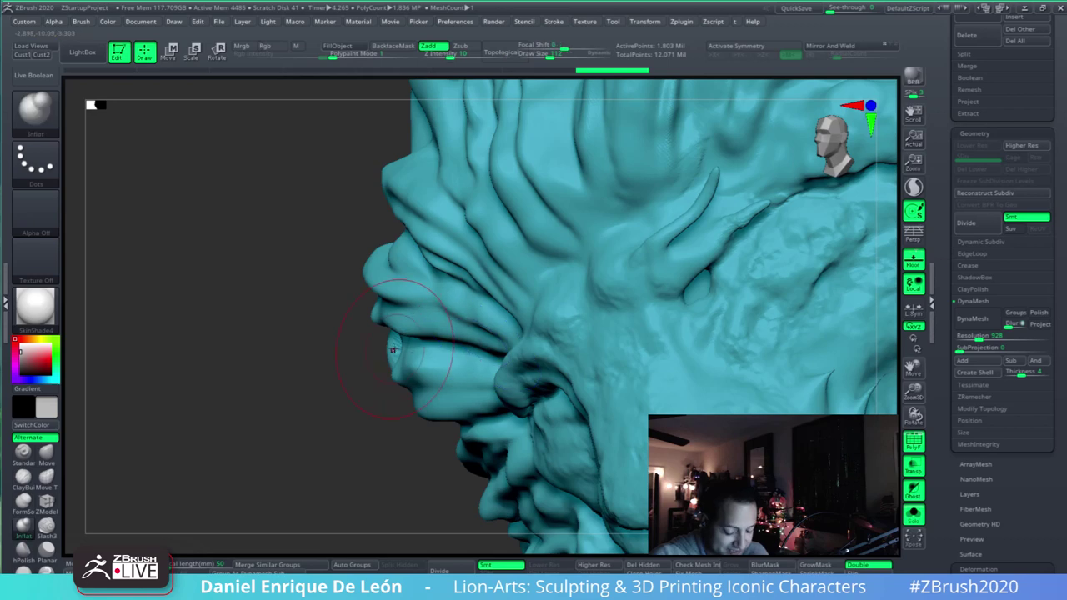
mouse_move(388, 354)
right_mouse_down()
mouse_move(493, 344)
mouse_move(534, 317)
mouse_move(482, 327)
right_mouse_up()
left_click_drag(515, 333, 508, 317, "shift")
mouse_move(509, 328)
right_mouse_down()
mouse_move(506, 279)
mouse_move(625, 296)
right_mouse_up()
mouse_move(529, 337)
left_mouse_down("shift")
mouse_move(526, 315)
mouse_move(524, 325)
mouse_move(507, 320)
mouse_move(525, 323)
left_mouse_up("shift")
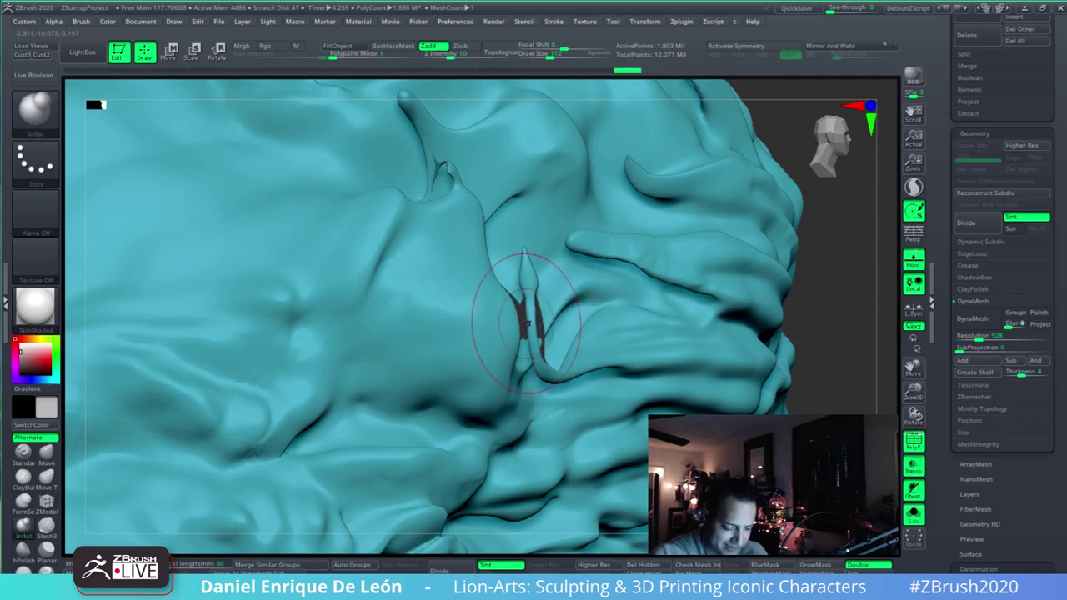
- Inflate the curl's thin strand where its surface is pinched open
mouse_move(527, 323)
right_mouse_down()
mouse_move(539, 287)
mouse_move(509, 309)
mouse_move(495, 305)
right_mouse_up()
mouse_move(542, 303)
left_mouse_down()
mouse_move(559, 350)
mouse_move(643, 340)
left_mouse_up()
mouse_move(642, 337)
right_mouse_down()
mouse_move(679, 303)
mouse_move(667, 316)
right_mouse_up()
- Push the mane surface beside the strand back with Move Topological, raising the draw size to 127, and smooth its edge
left_click(46, 476)
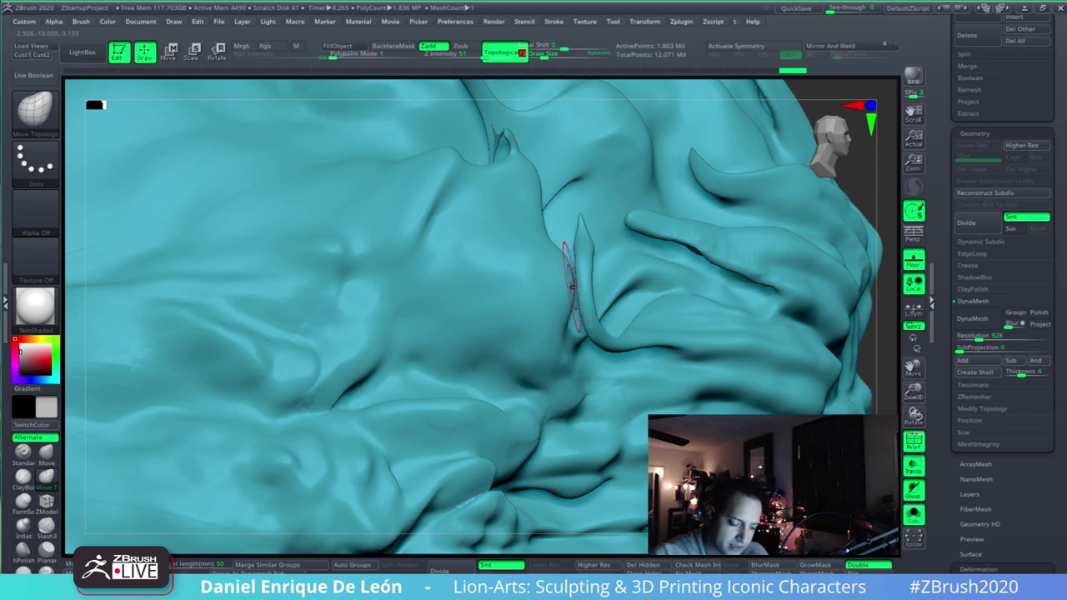
left_click_drag(562, 288, 544, 275)
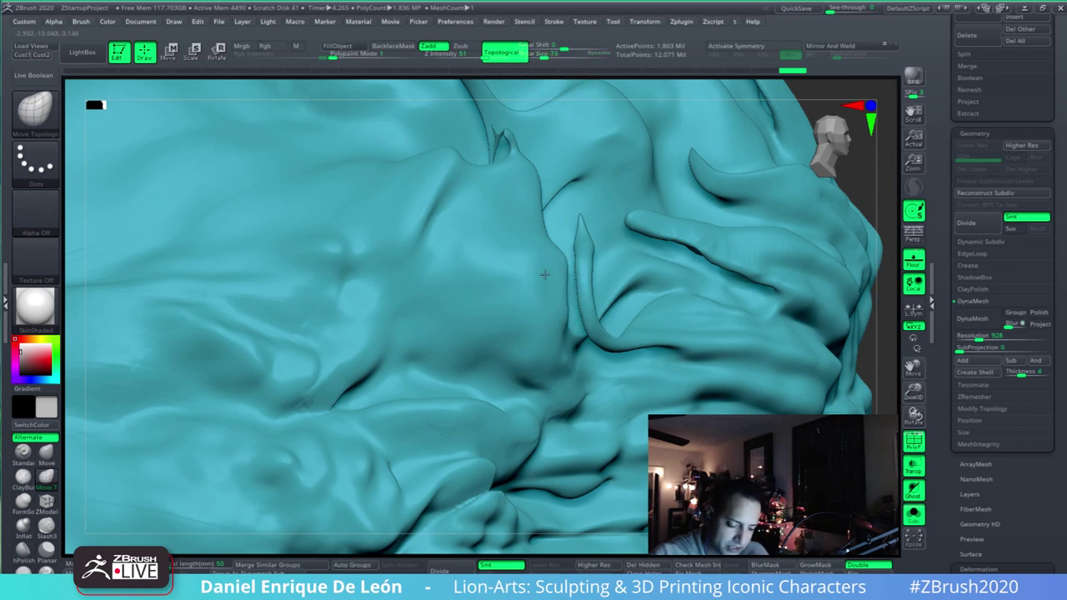
left_click(551, 55)
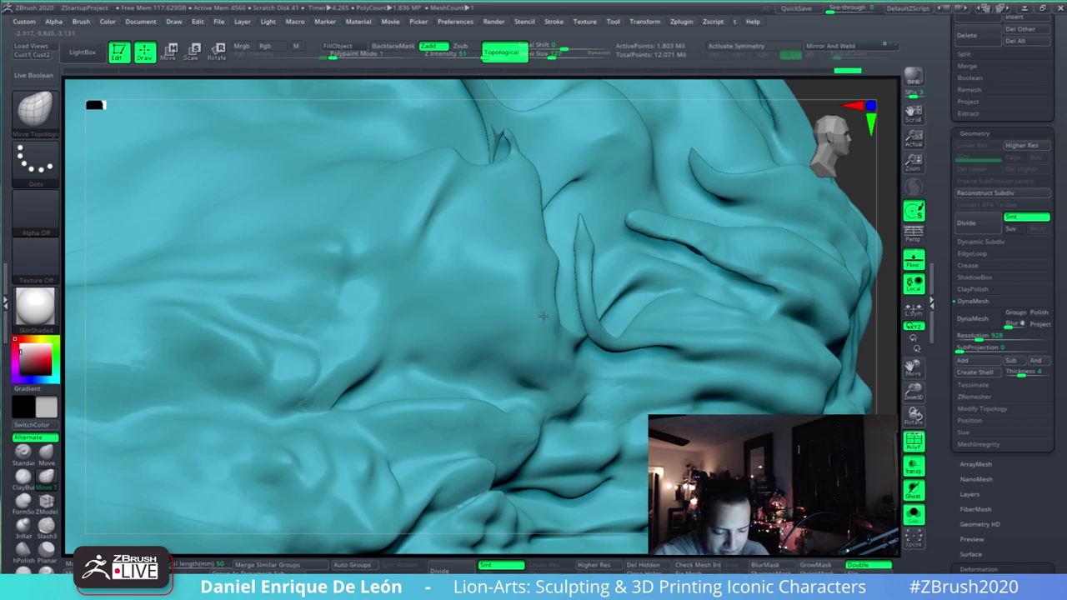
key("shift")
left_click_drag(555, 279, 540, 272, "shift")
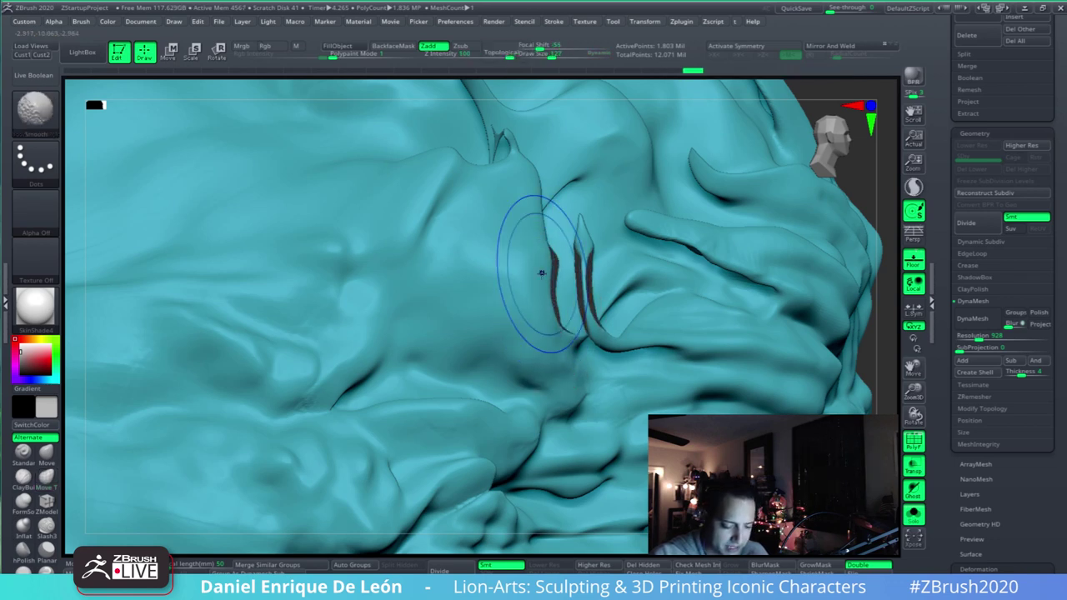
right_click_drag(540, 272, 483, 271)
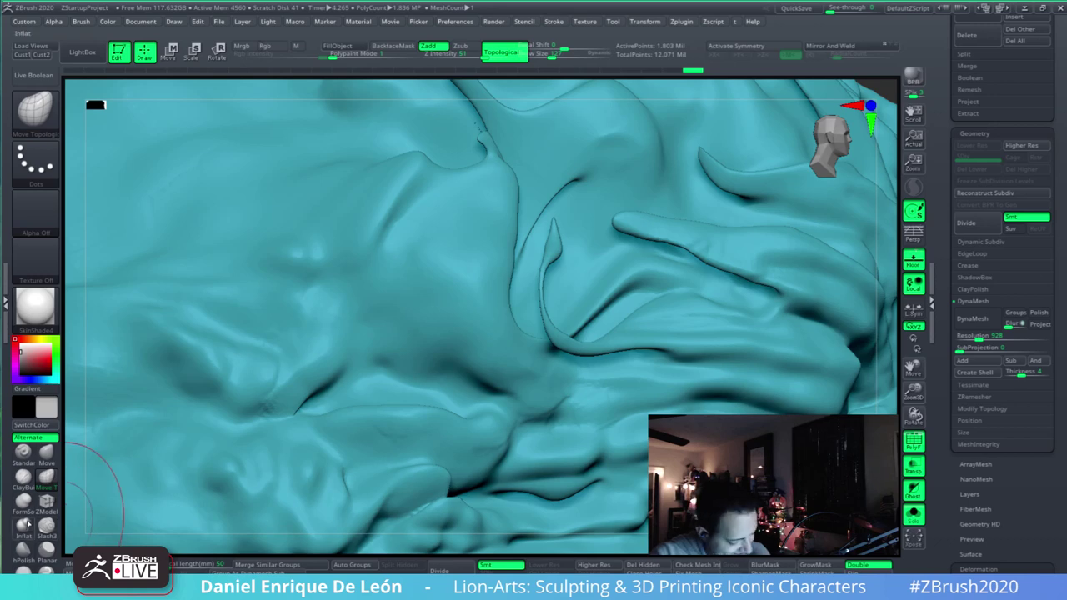
- Thicken the curl's strand along its length down to its base with the Inflat brush
left_click(24, 527)
mouse_move(542, 255)
right_mouse_down()
mouse_move(555, 282)
mouse_move(575, 272)
mouse_move(645, 298)
right_mouse_up()
left_click_drag(615, 307, 622, 350)
key("ctrl+z")
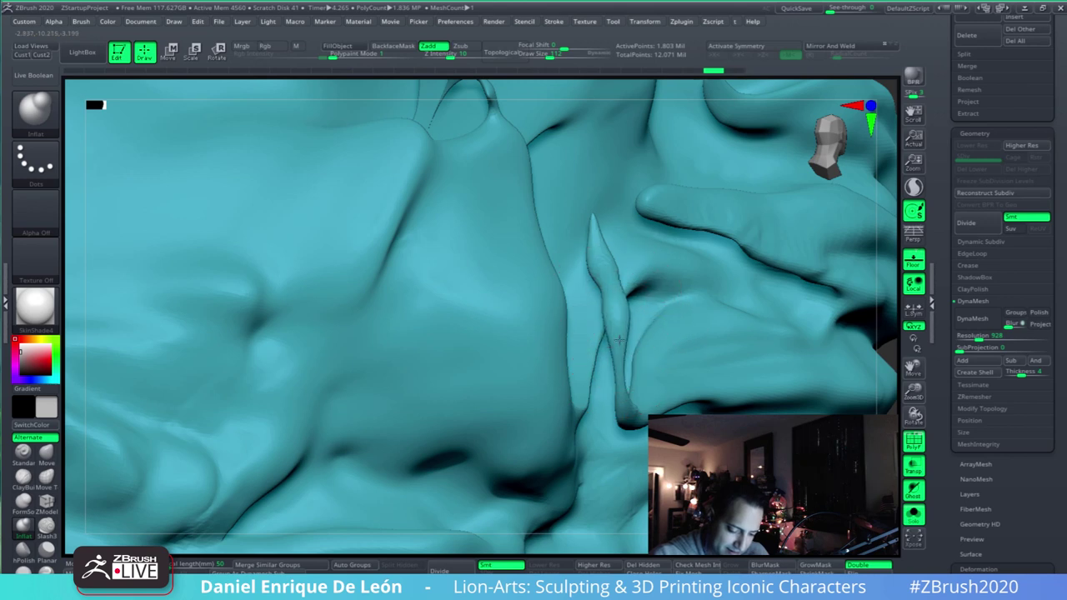
left_click_drag(613, 307, 625, 396)
left_click_drag(621, 363, 625, 401)
left_click_drag(611, 310, 622, 350)
right_click_drag(621, 339, 613, 315)
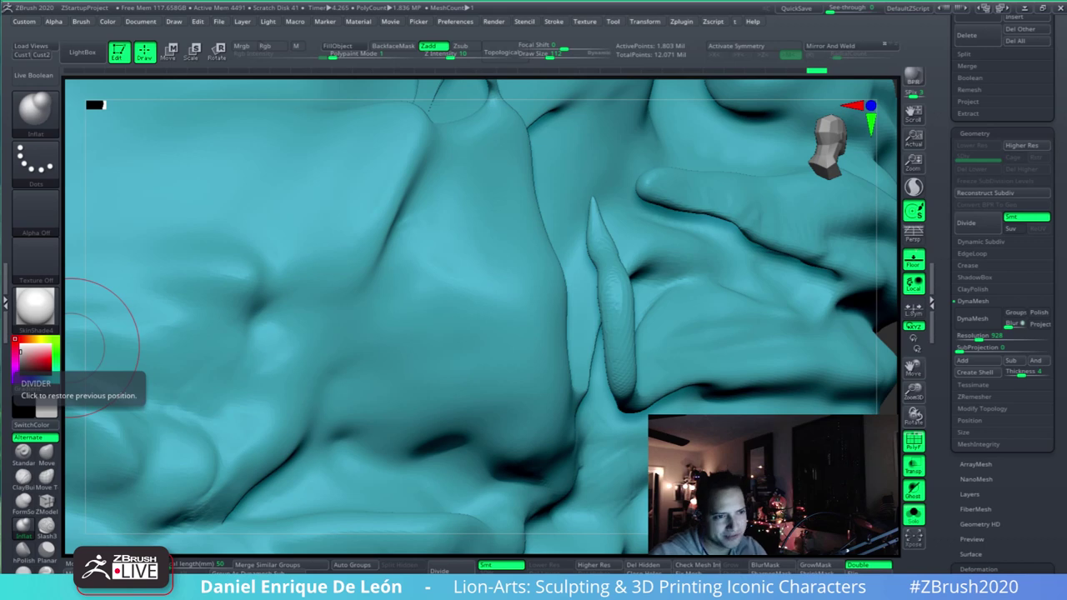
mouse_move(746, 324)
right_mouse_down()
mouse_move(690, 325)
mouse_move(676, 364)
mouse_move(735, 287)
mouse_move(685, 320)
right_mouse_up()
mouse_move(568, 371)
right_mouse_down("alt")
mouse_move(685, 332)
mouse_move(642, 392)
mouse_move(660, 366)
mouse_move(642, 350)
right_mouse_up("alt")
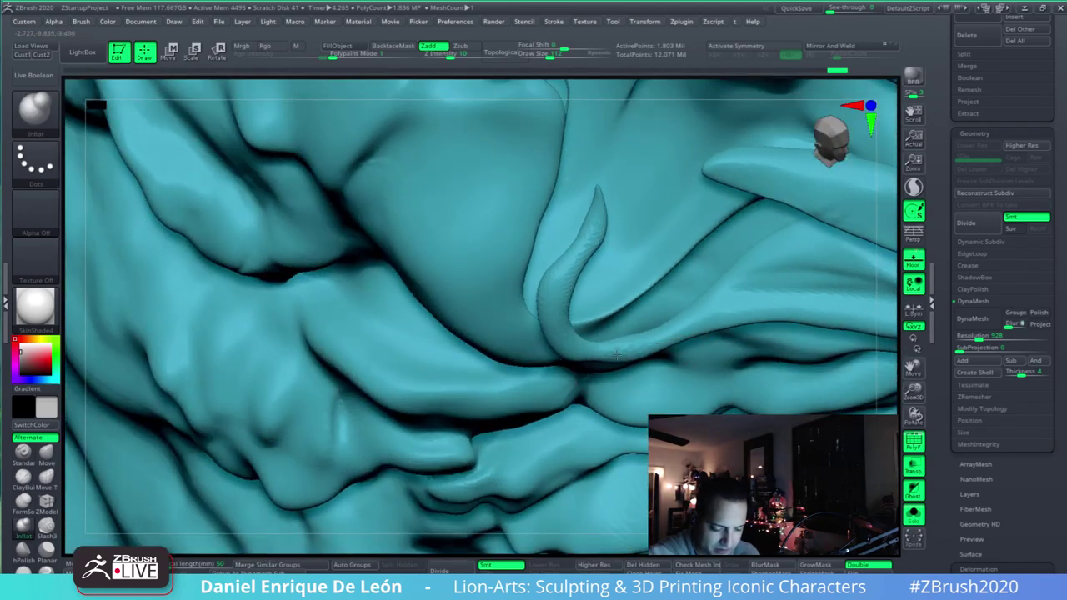
- Isolate the torn flap above the thickened strand with lasso selections
mouse_move(694, 330)
left_mouse_down()
mouse_move(711, 342)
mouse_move(701, 321)
mouse_move(663, 330)
mouse_move(573, 307)
left_mouse_up()
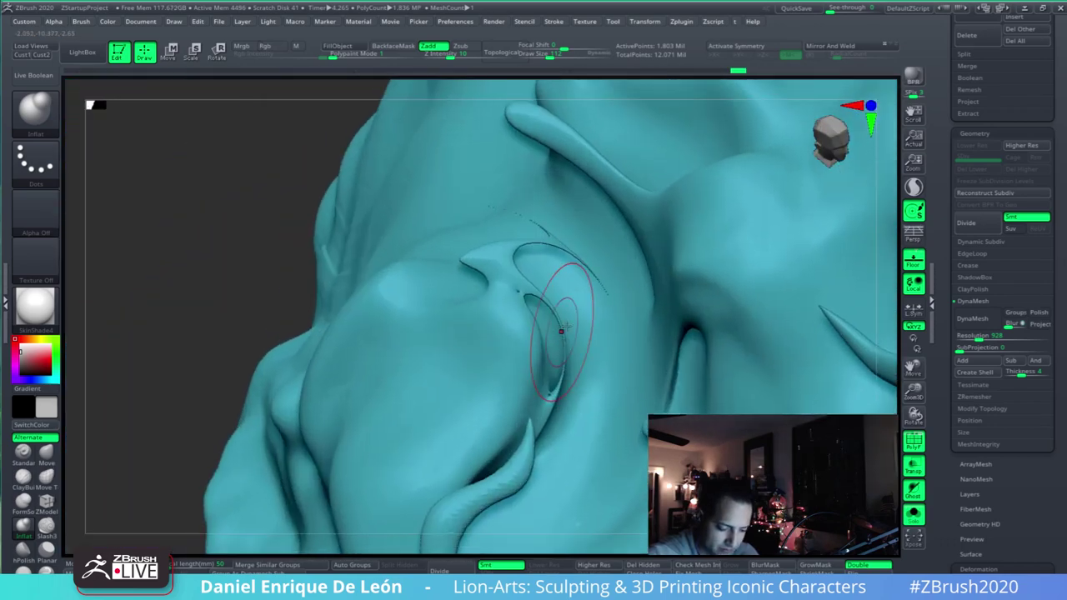
right_click_drag(573, 307, 568, 285)
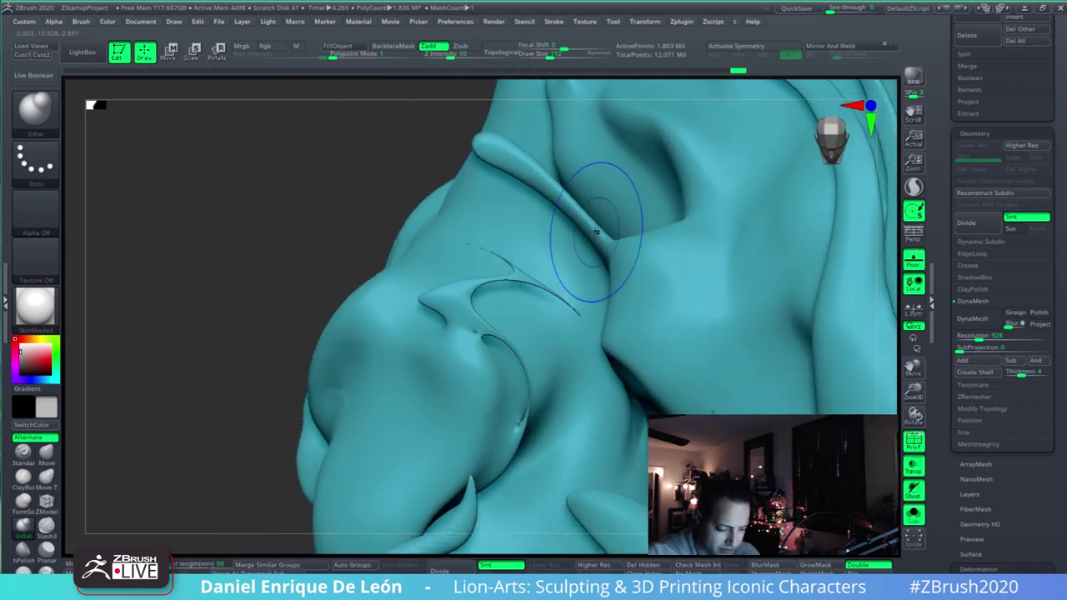
mouse_move(327, 170)
left_mouse_down("ctrl+shift")
mouse_move(584, 286)
mouse_move(583, 352)
mouse_move(500, 463)
left_mouse_up("ctrl+shift")
mouse_move(516, 375)
left_mouse_down()
mouse_move(566, 317)
mouse_move(608, 298)
mouse_move(671, 303)
left_mouse_up()
mouse_move(750, 367)
left_mouse_down("ctrl+shift")
mouse_move(709, 265)
mouse_move(590, 271)
left_mouse_up("ctrl+shift")
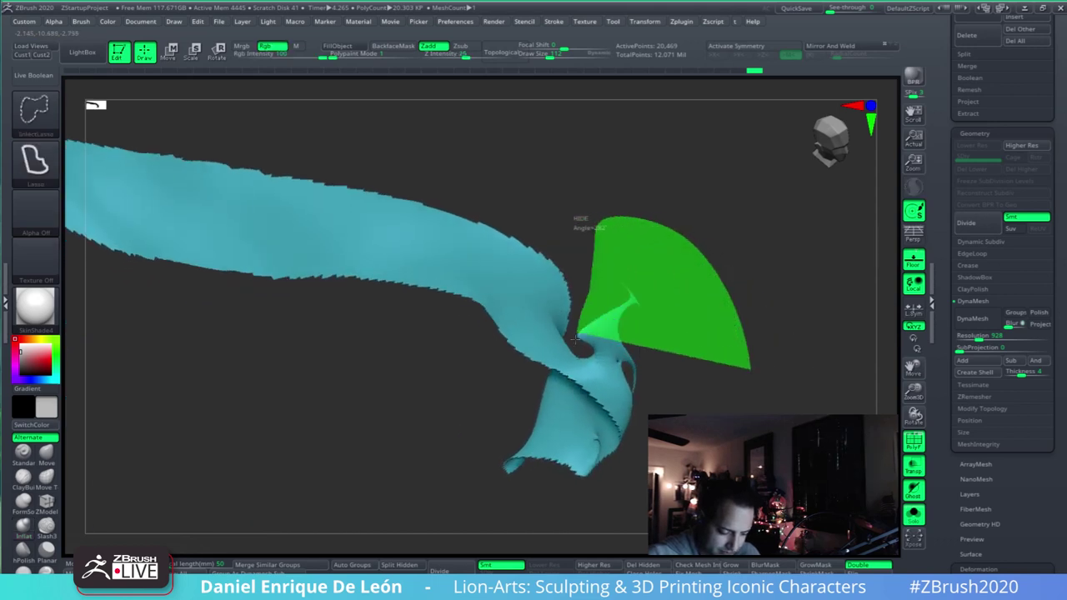
left_click_drag(575, 339, 575, 548, "ctrl+shift")
- Lasso-hide the unrelated polygons beside the isolated flap and invert the visibility so only the torn piece is hidden
mouse_move(666, 346)
left_mouse_down()
mouse_move(532, 337)
mouse_move(600, 302)
mouse_move(588, 315)
mouse_move(573, 311)
mouse_move(629, 415)
left_mouse_up()
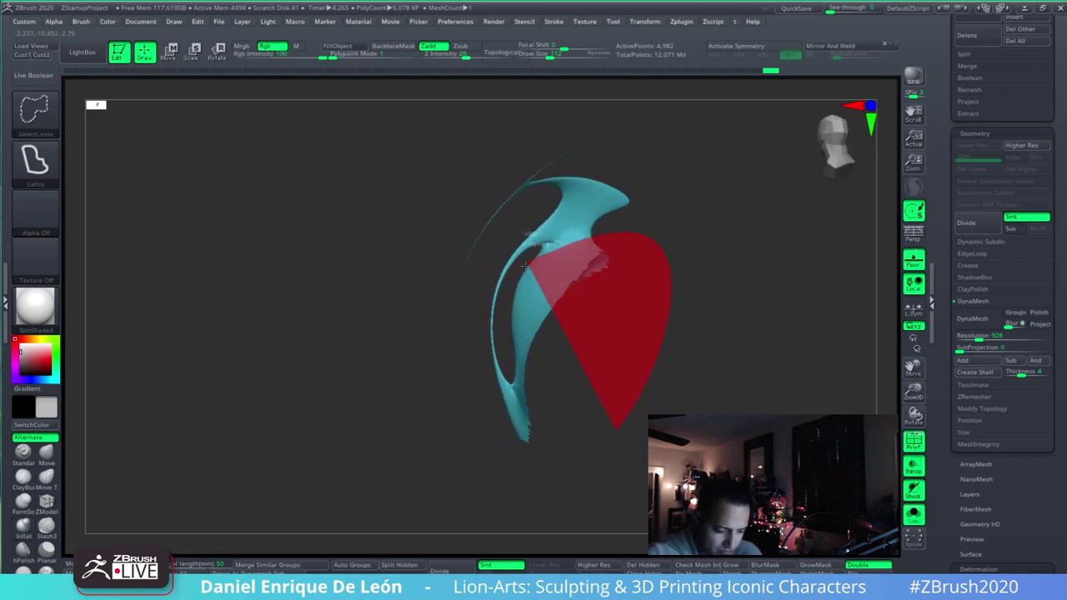
left_click_drag(533, 462, 532, 460, "ctrl+alt+shift")
mouse_move(564, 355)
left_mouse_down()
mouse_move(626, 281)
mouse_move(605, 326)
mouse_move(619, 235)
mouse_move(583, 275)
left_mouse_up()
left_click_drag(767, 275, 750, 312, "ctrl+shift")
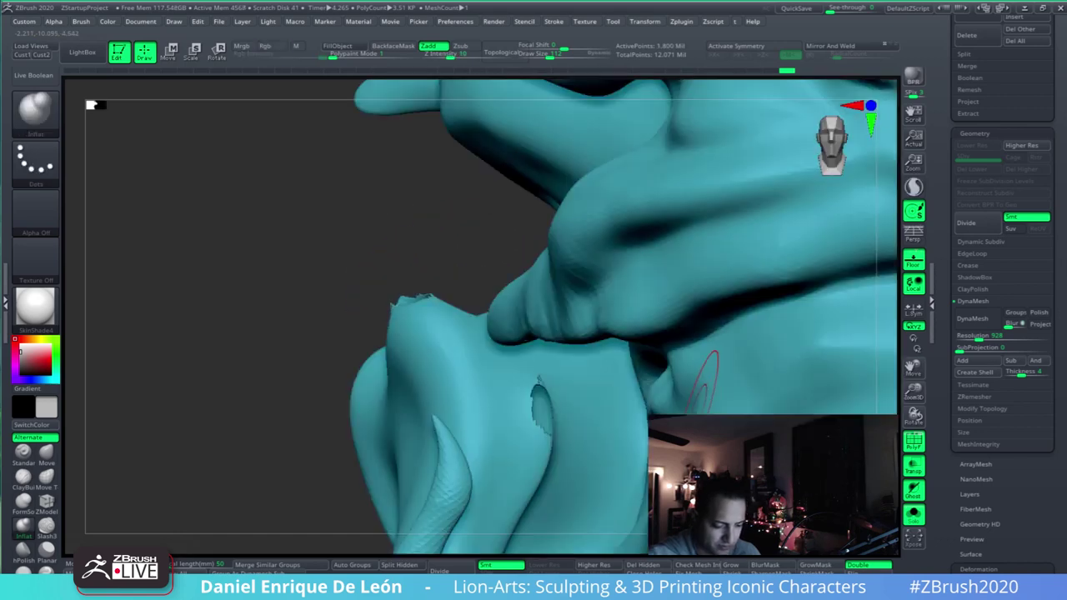
- Delete the hidden torn polygons and close the holes left in the mane above the strand
right_click_drag(707, 379, 654, 304, "ctrl")
left_click_drag(652, 305, 674, 327)
right_click_drag(674, 329, 575, 327)
left_click_drag(551, 324, 550, 310, "shift")
right_click_drag(567, 313, 705, 342)
left_click(643, 564)
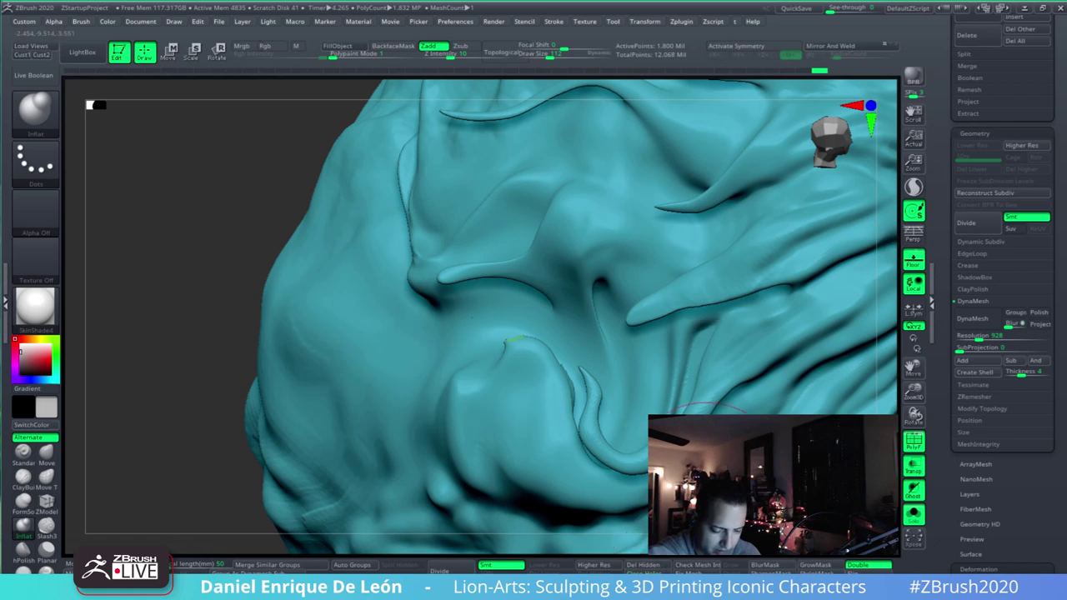
- Smooth the patched surface above the thickened curl strand where the torn polygons were removed
key("shift")
left_click_drag(572, 391, 557, 375, "shift")
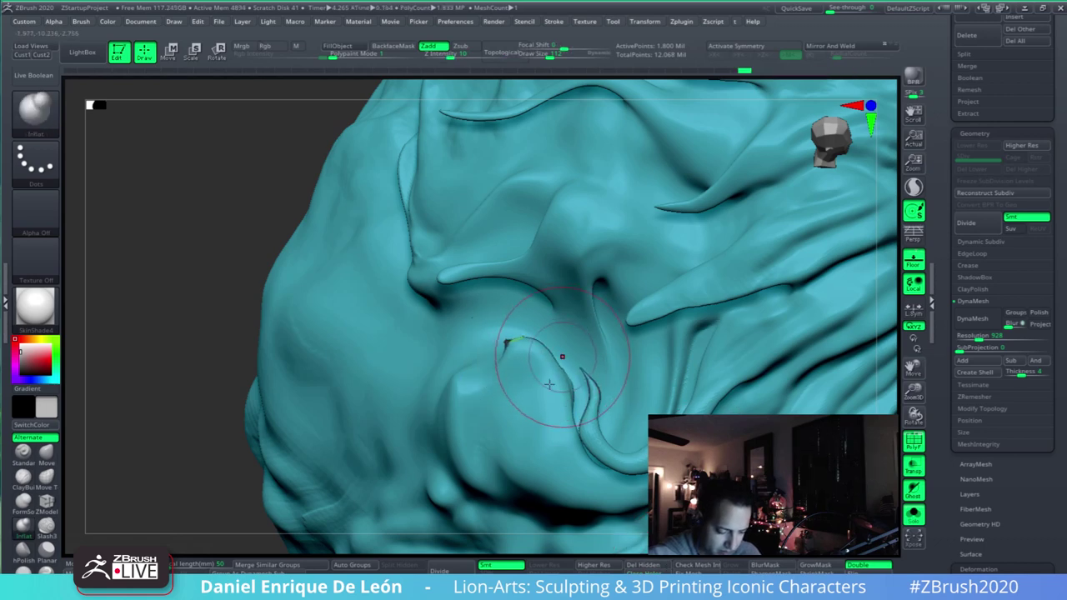
mouse_move(557, 376)
right_mouse_down()
mouse_move(631, 392)
mouse_move(779, 277)
mouse_move(800, 334)
mouse_move(742, 323)
right_mouse_up()
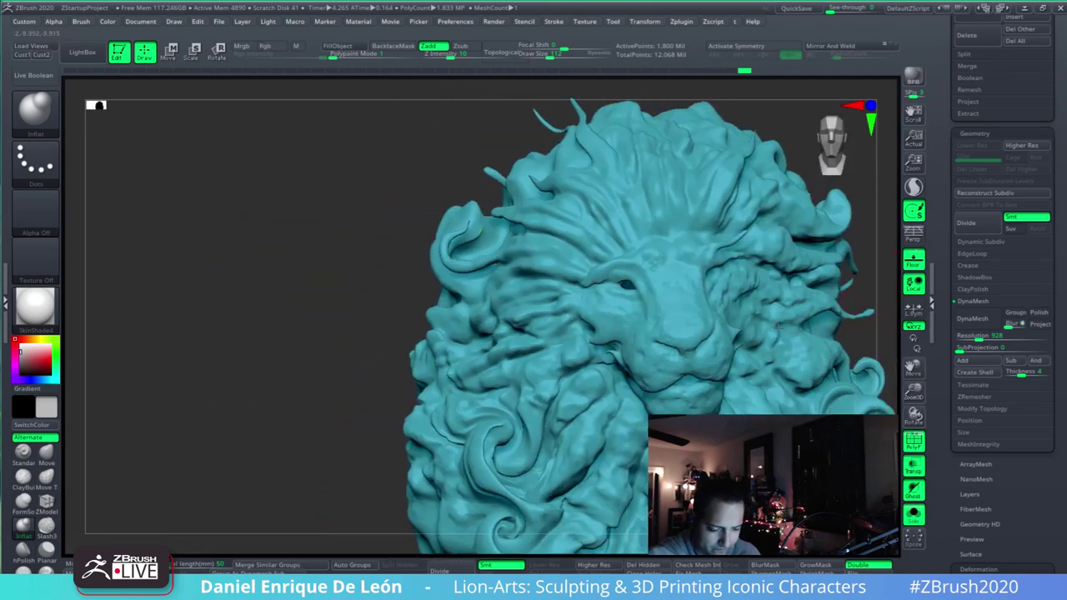
mouse_move(854, 310)
right_mouse_down("alt")
mouse_move(751, 306)
mouse_move(798, 314)
mouse_move(755, 362)
right_mouse_up("alt")
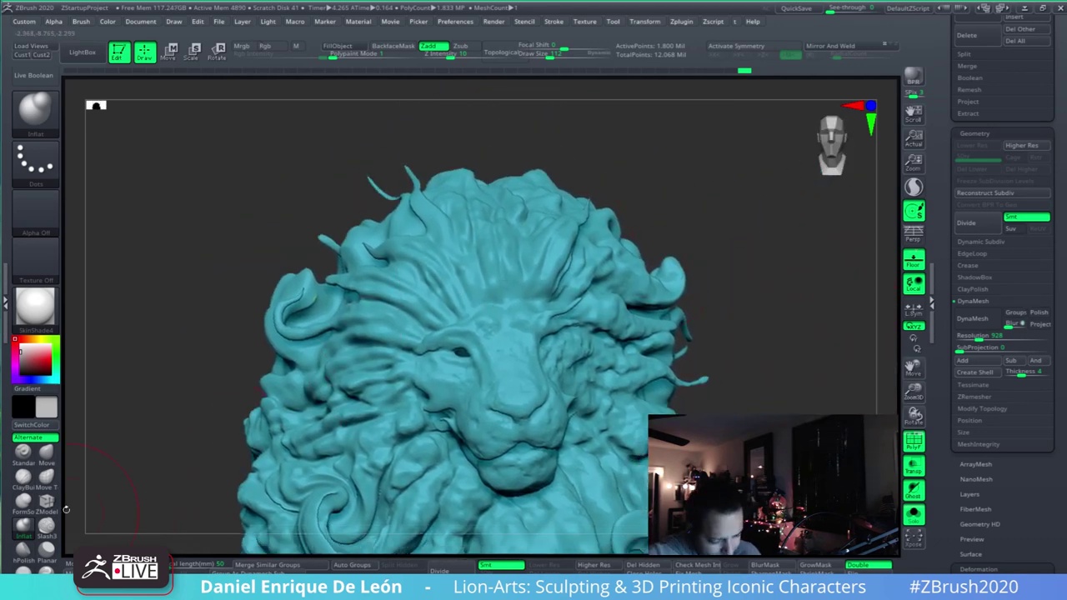
- Set the Inflat brush's draw size to 81 and thicken the thin strands on the crown of the mane
left_click(25, 525)
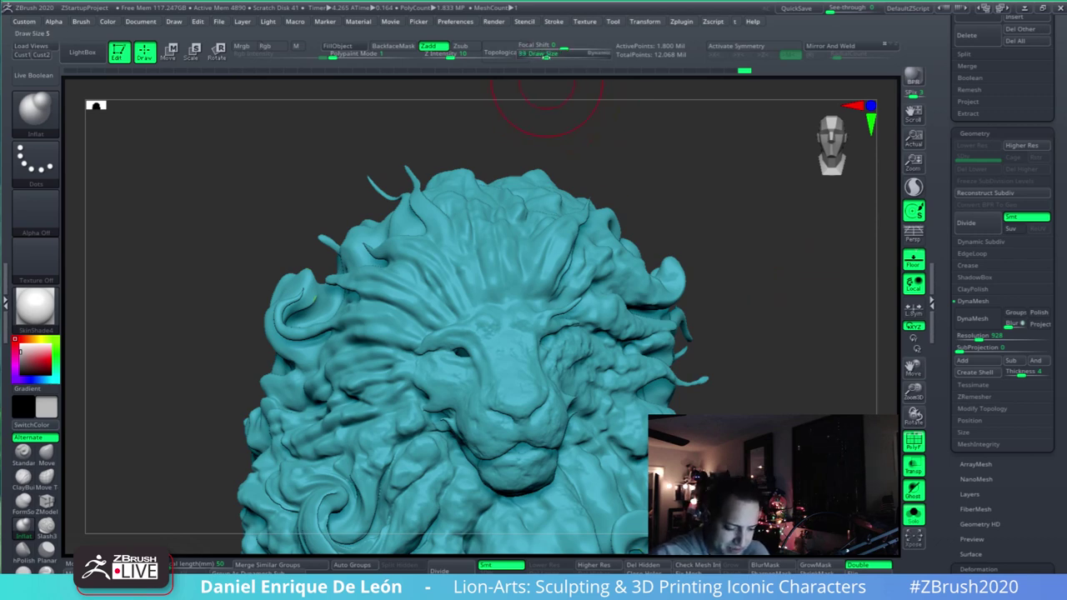
mouse_move(546, 109)
left_mouse_down()
mouse_move(472, 228)
mouse_move(455, 193)
left_mouse_up()
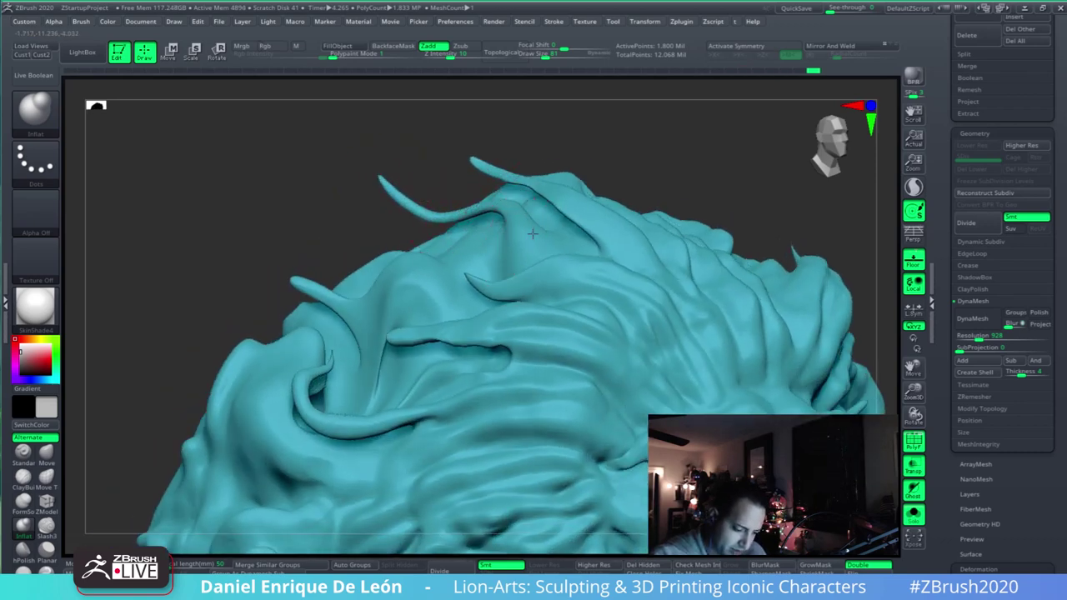
right_click_drag(532, 234, 584, 289)
right_click_drag(588, 247, 588, 272)
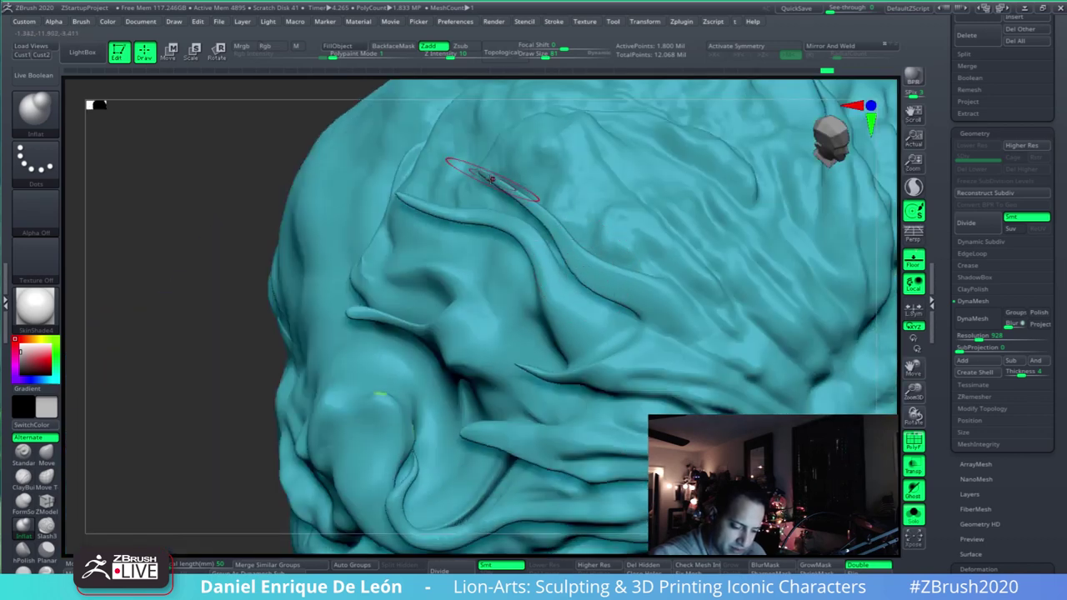
left_click_drag(488, 175, 564, 232)
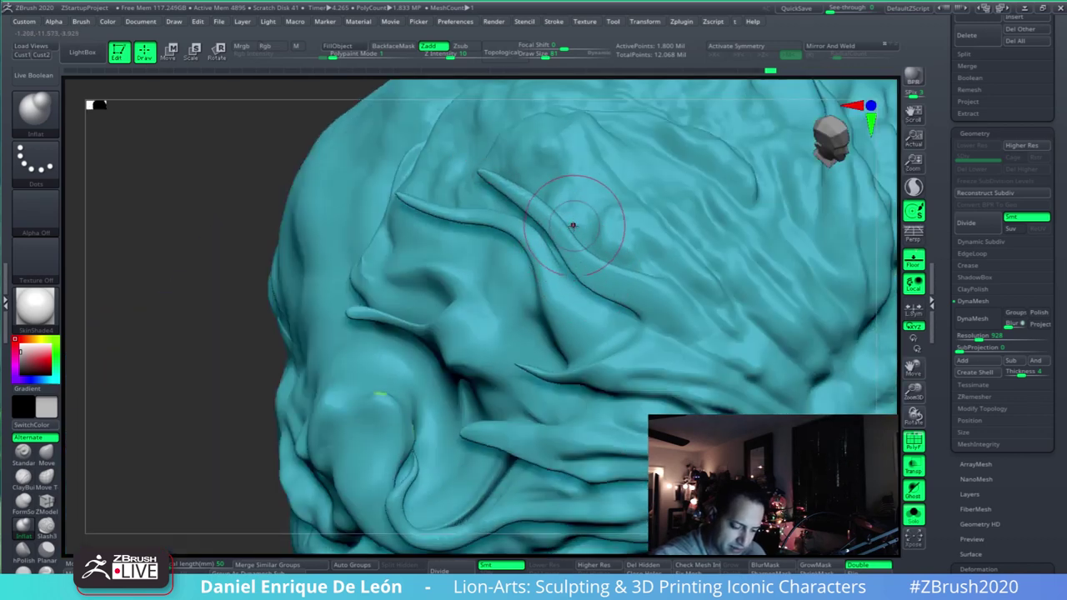
right_click_drag(559, 256, 515, 283)
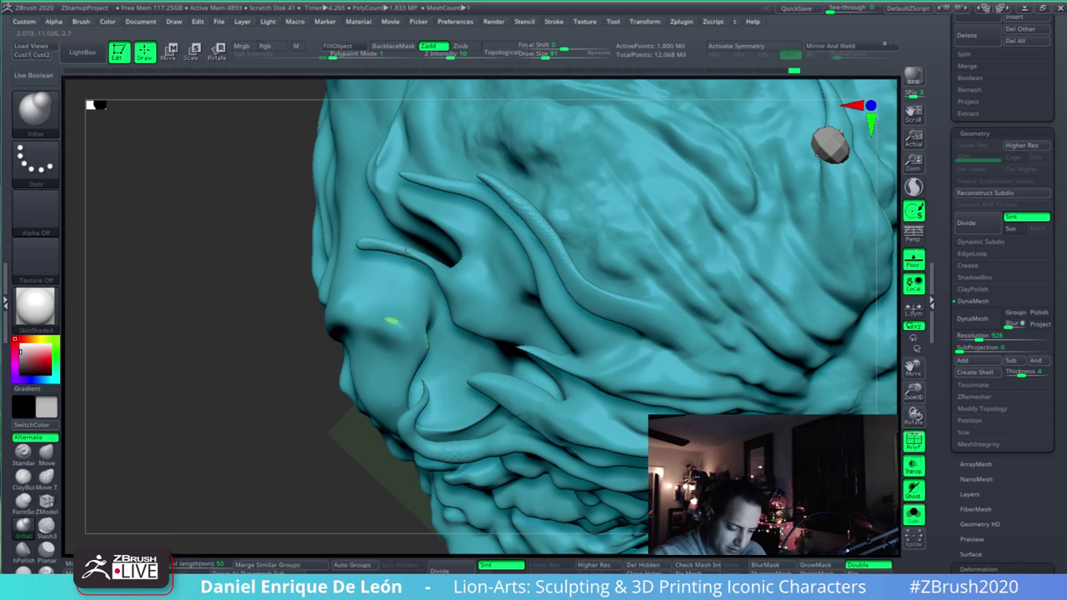
left_click_drag(392, 246, 438, 273)
mouse_move(449, 267)
right_mouse_down()
mouse_move(472, 197)
mouse_move(473, 229)
mouse_move(584, 337)
right_mouse_up()
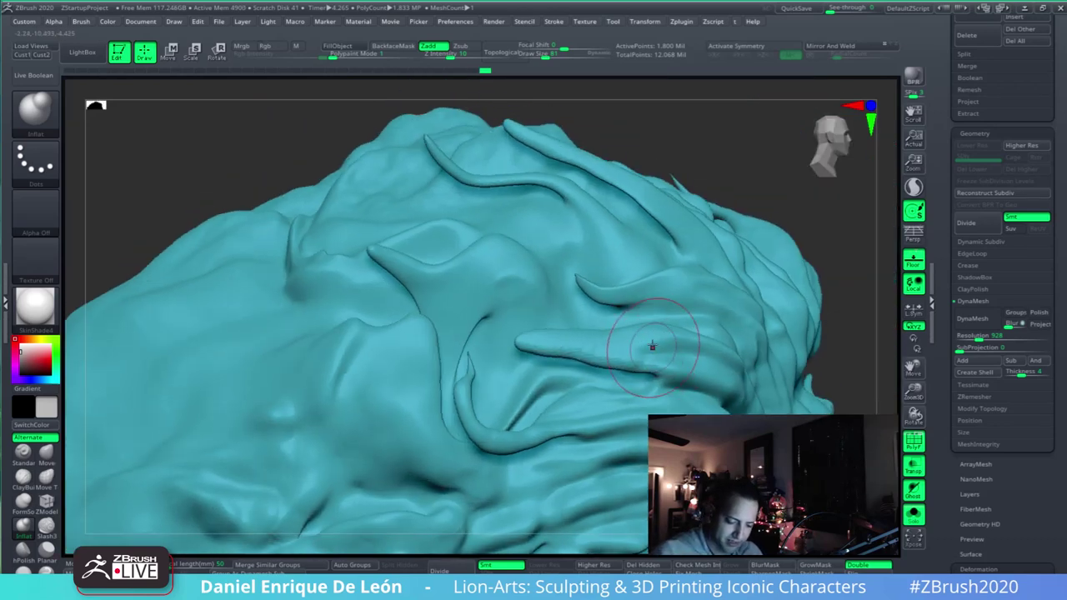
- Reshape the raised crown strand with the Move Topological brush where it arches above the mane
mouse_move(678, 345)
right_mouse_down()
mouse_move(655, 334)
mouse_move(631, 345)
mouse_move(619, 301)
mouse_move(599, 286)
right_mouse_up()
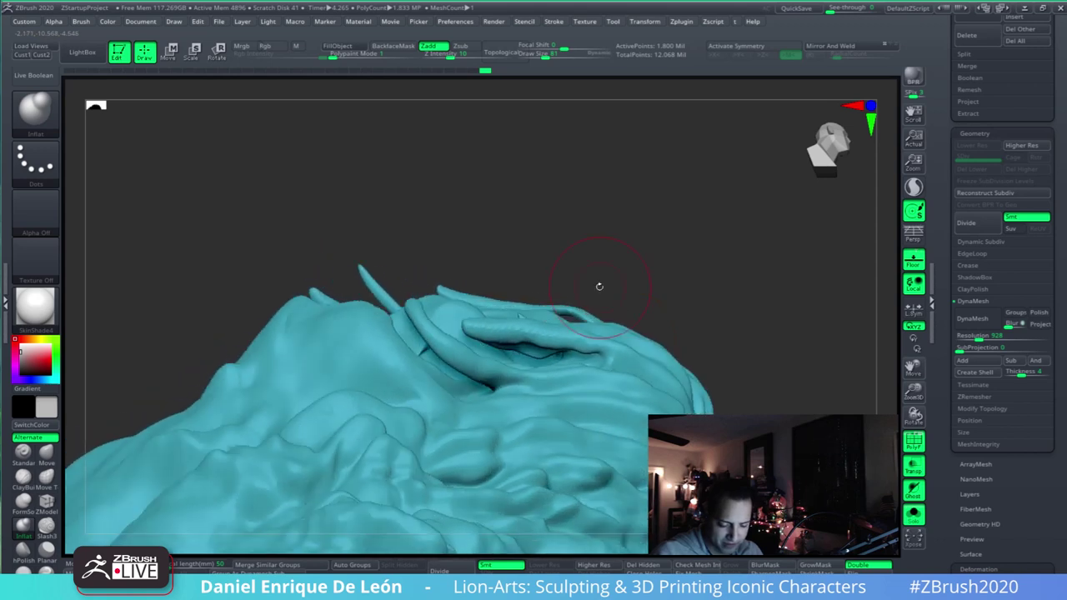
left_click(50, 478)
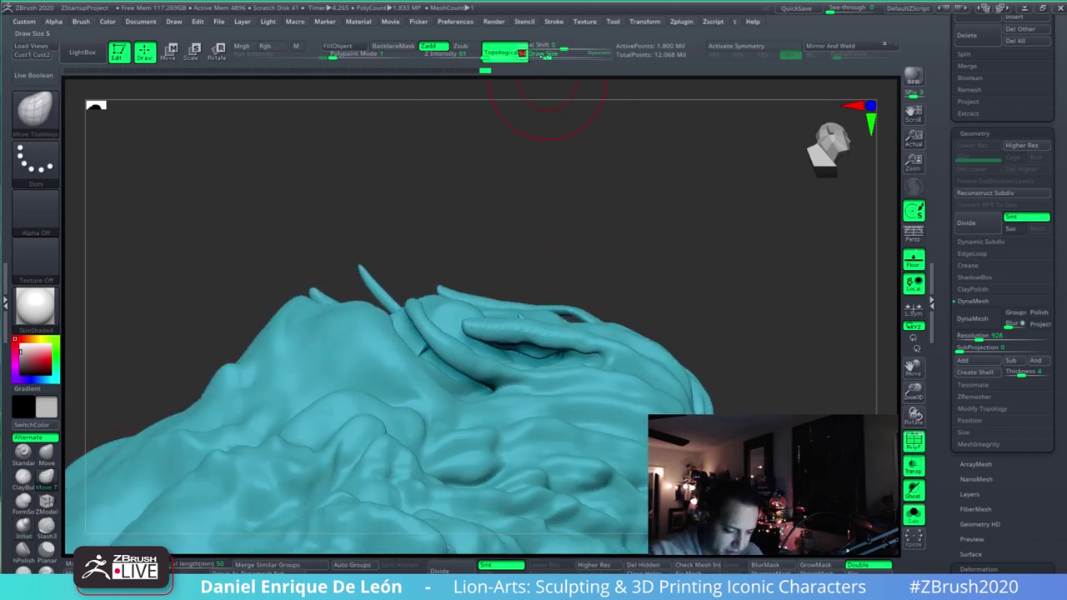
left_click_drag(530, 345, 591, 353)
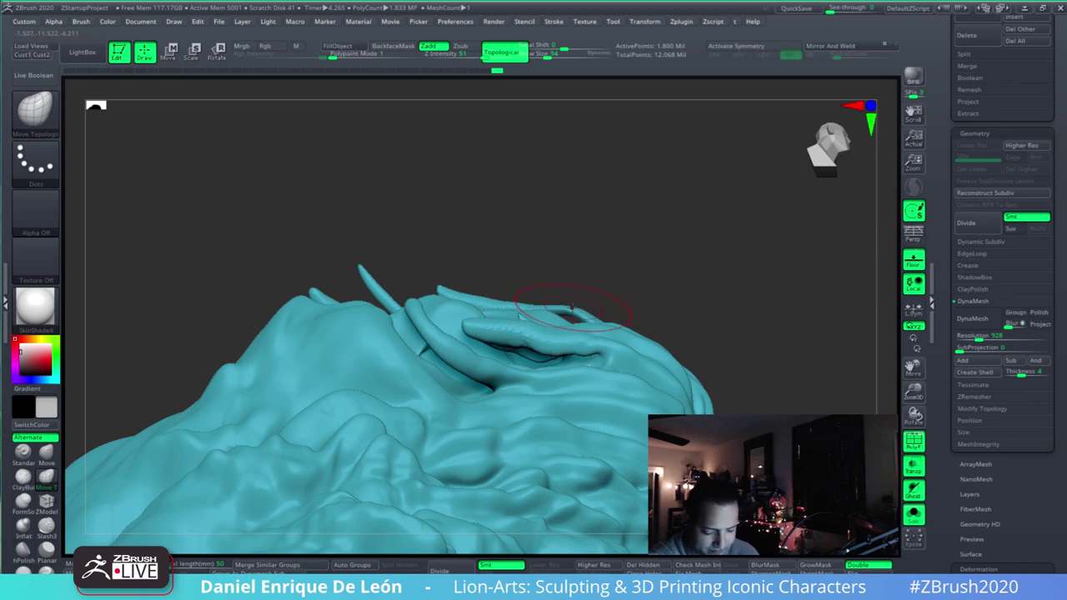
mouse_move(684, 146)
left_mouse_down()
mouse_move(670, 305)
mouse_move(580, 333)
mouse_move(550, 386)
mouse_move(525, 323)
mouse_move(612, 239)
mouse_move(668, 303)
mouse_move(593, 339)
left_mouse_up()
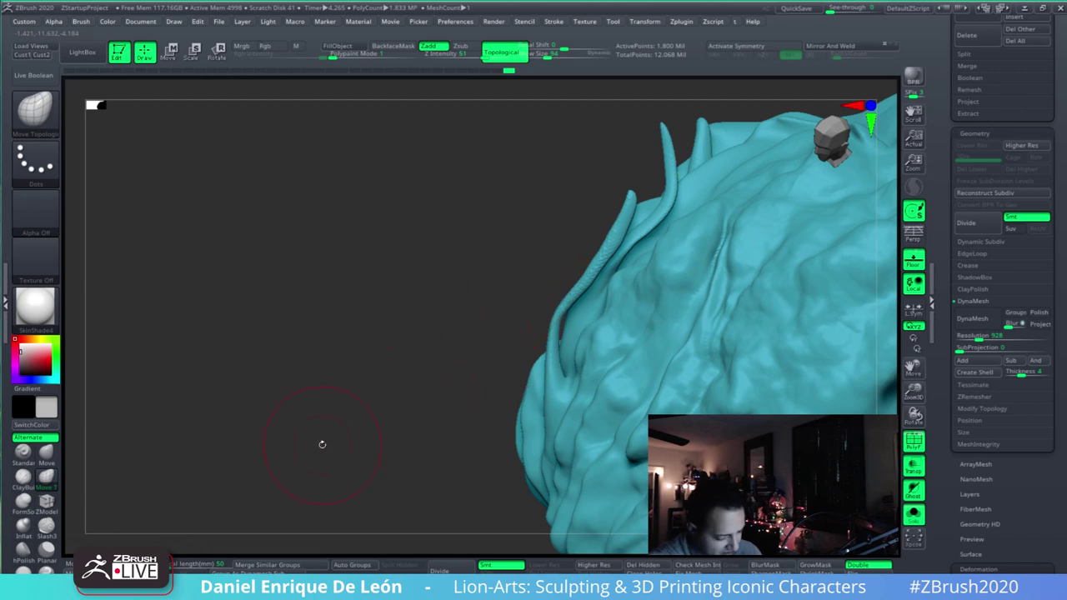
- Thicken the raised crown strand along its length down to its base with the Inflat brush
left_click(25, 526)
right_click_drag(606, 301, 571, 321)
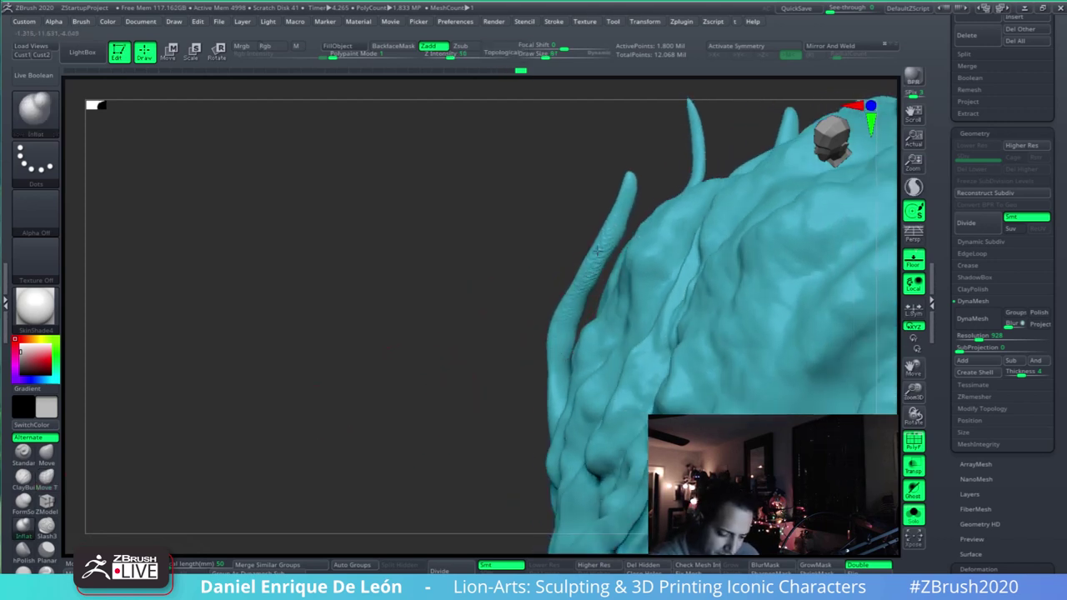
left_click_drag(597, 249, 538, 366)
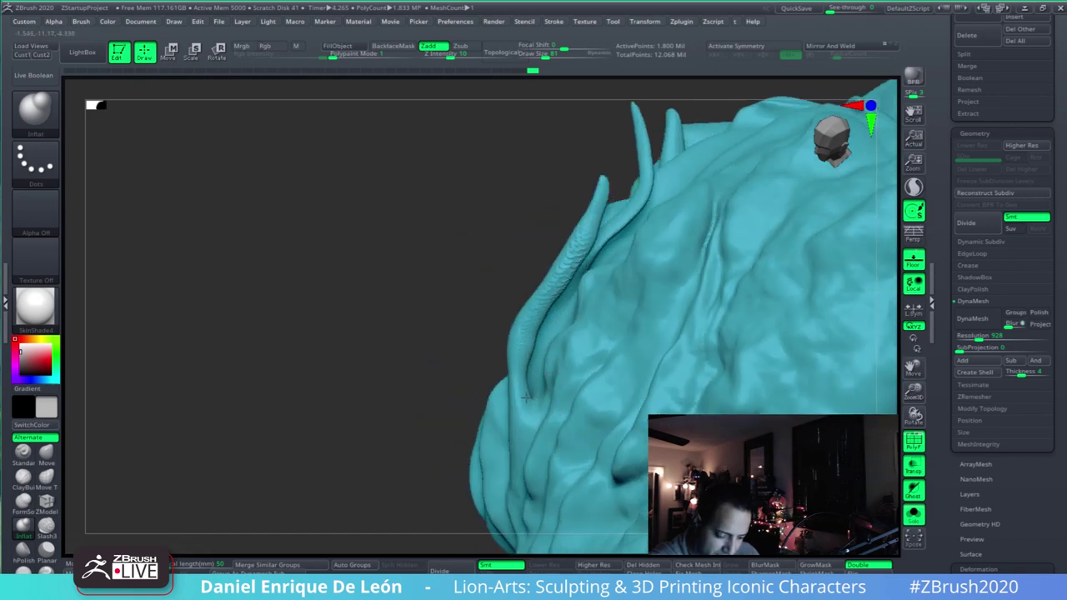
mouse_move(526, 362)
right_mouse_down()
mouse_move(766, 372)
mouse_move(668, 334)
right_mouse_up()
left_click_drag(667, 334, 621, 302)
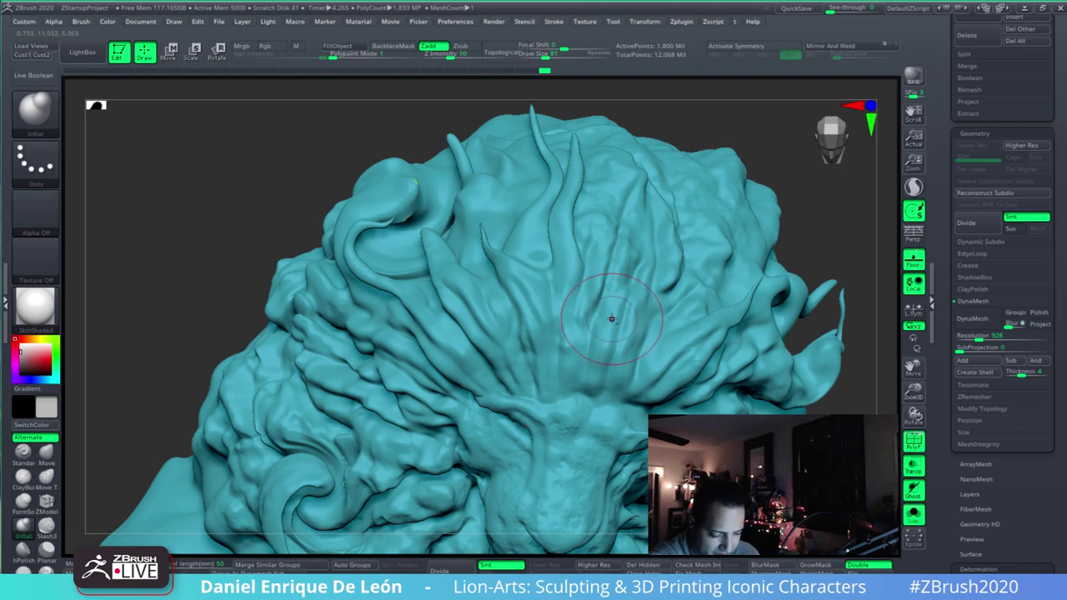
right_click_drag(612, 319, 656, 326, "alt")
right_click_drag(584, 317, 538, 358)
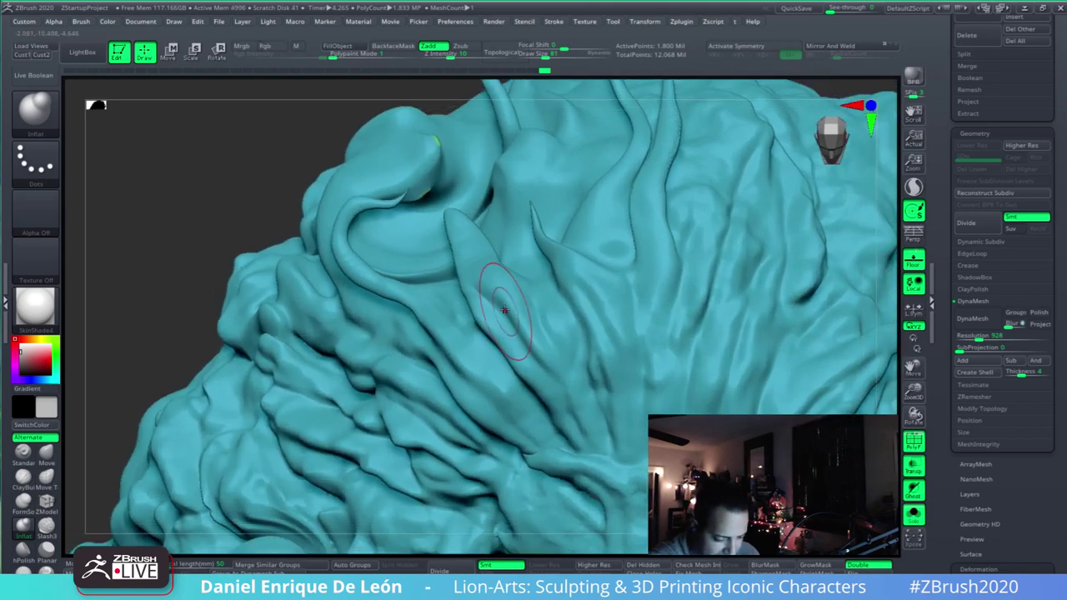
- Smooth and round off the pinched tip of the short hooked strand on the other side of the crown
mouse_move(504, 310)
right_mouse_down("alt")
mouse_move(573, 344)
mouse_move(575, 325)
mouse_move(634, 342)
mouse_move(522, 325)
mouse_move(484, 367)
mouse_move(608, 310)
mouse_move(621, 333)
mouse_move(672, 353)
mouse_move(658, 329)
mouse_move(666, 316)
mouse_move(614, 316)
mouse_move(685, 305)
mouse_move(676, 293)
mouse_move(655, 333)
mouse_move(667, 311)
right_mouse_up("alt")
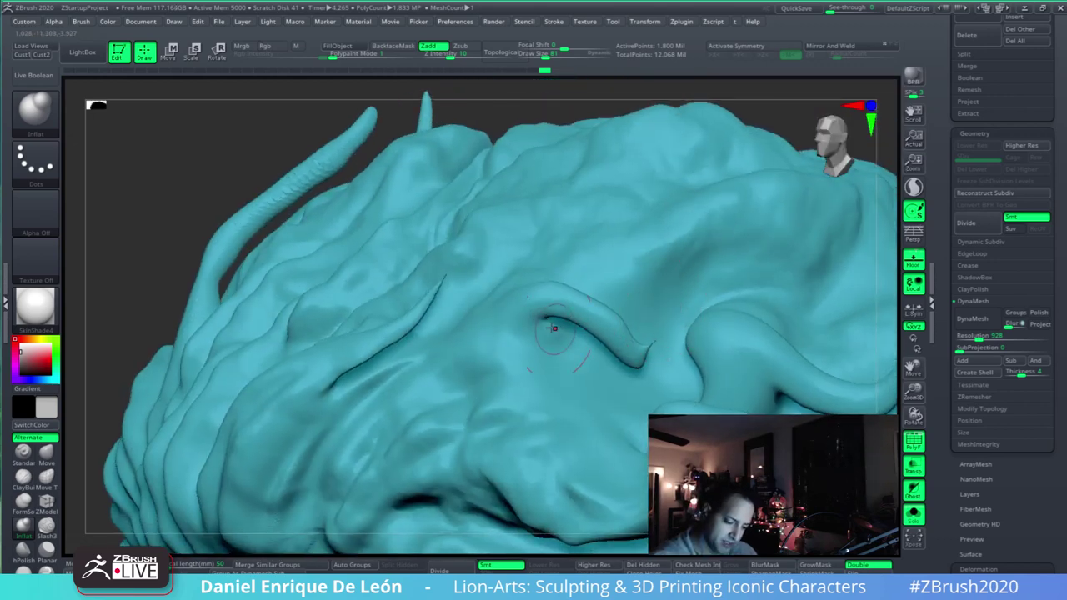
key("shift")
left_click_drag(650, 351, 654, 342, "shift")
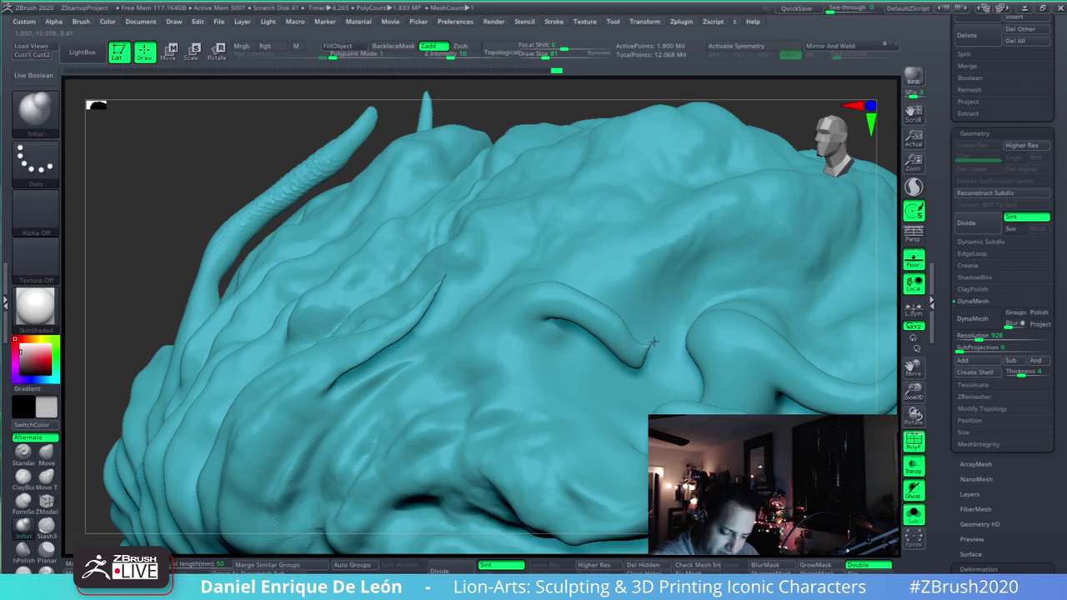
- Inflate and smooth the upturned side strand and the thin strand tip projecting below it
mouse_move(658, 338)
right_mouse_down()
mouse_move(617, 379)
mouse_move(734, 353)
mouse_move(758, 332)
mouse_move(742, 320)
mouse_move(733, 369)
right_mouse_up()
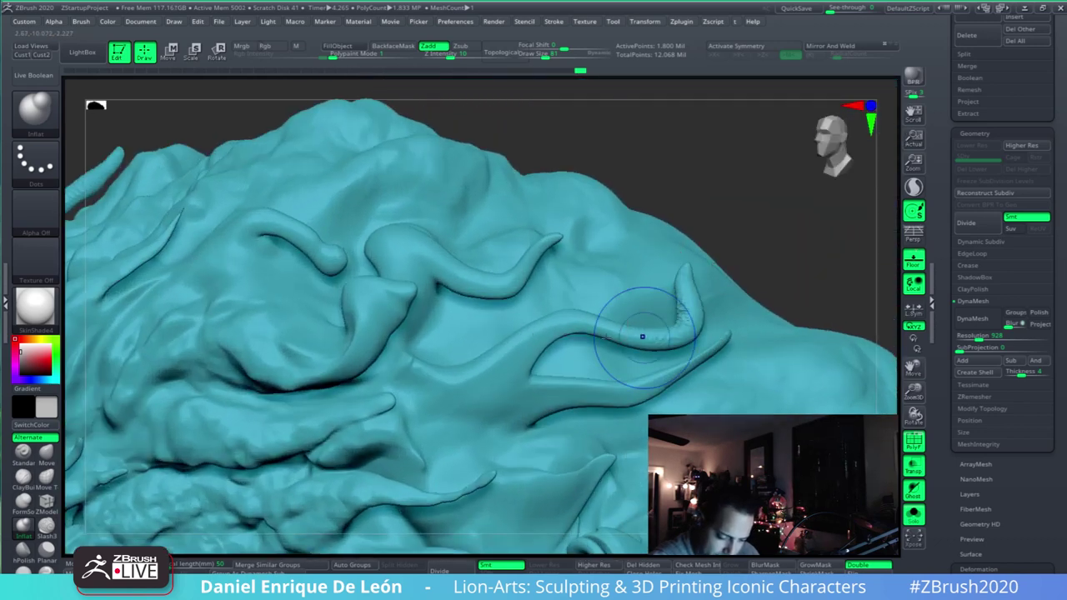
mouse_move(648, 310)
right_mouse_down()
mouse_move(770, 329)
mouse_move(726, 298)
mouse_move(698, 341)
mouse_move(653, 351)
mouse_move(721, 305)
right_mouse_up()
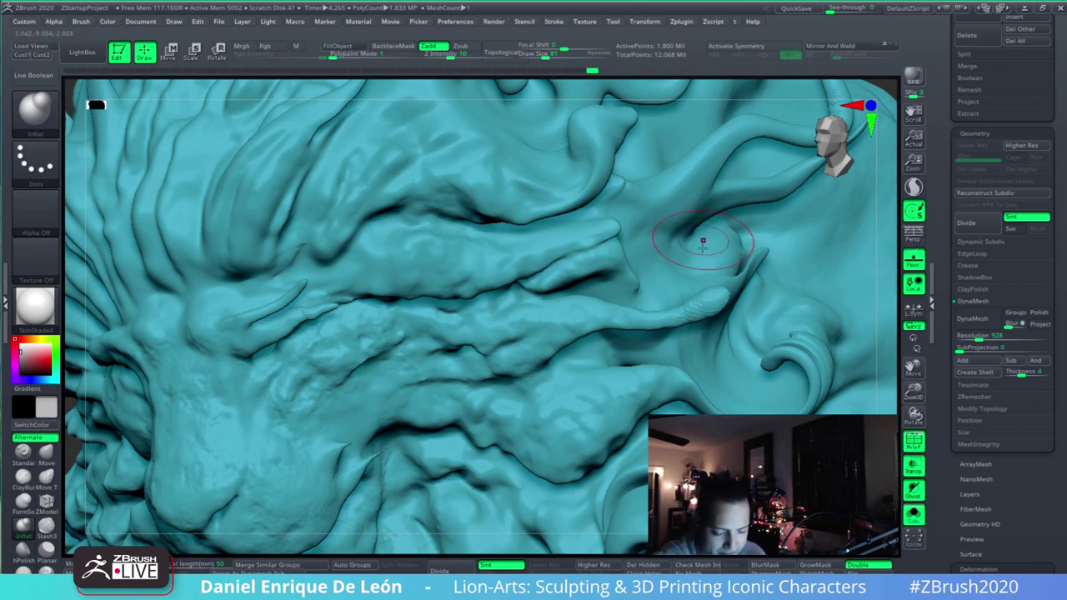
mouse_move(740, 303)
right_mouse_down("ctrl")
mouse_move(725, 279)
mouse_move(798, 263)
mouse_move(755, 284)
mouse_move(767, 339)
mouse_move(745, 307)
right_mouse_up("ctrl")
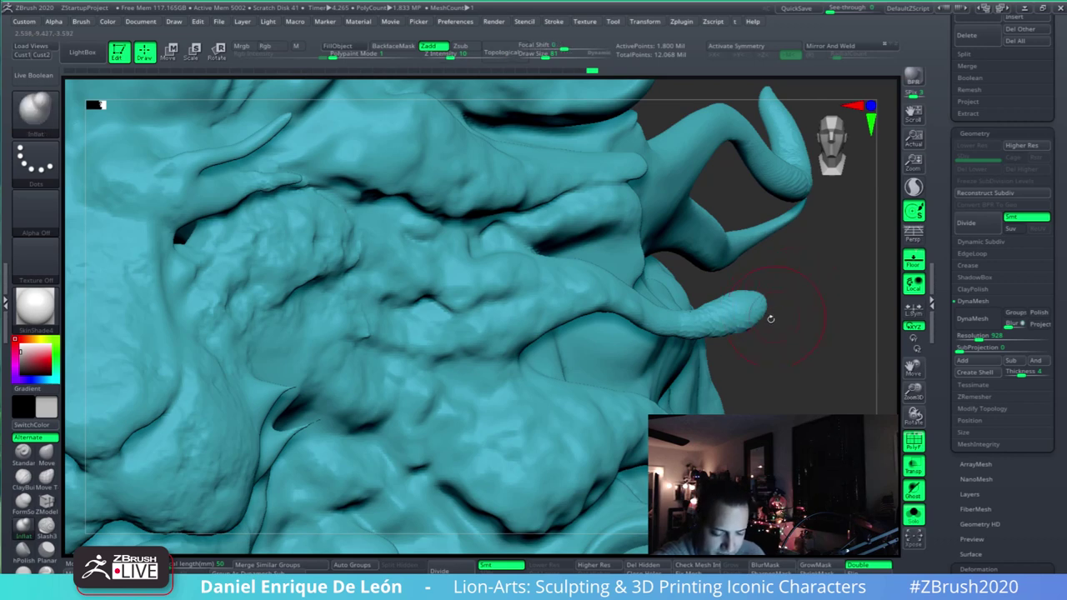
key("shift")
left_click_drag(777, 290, 770, 338)
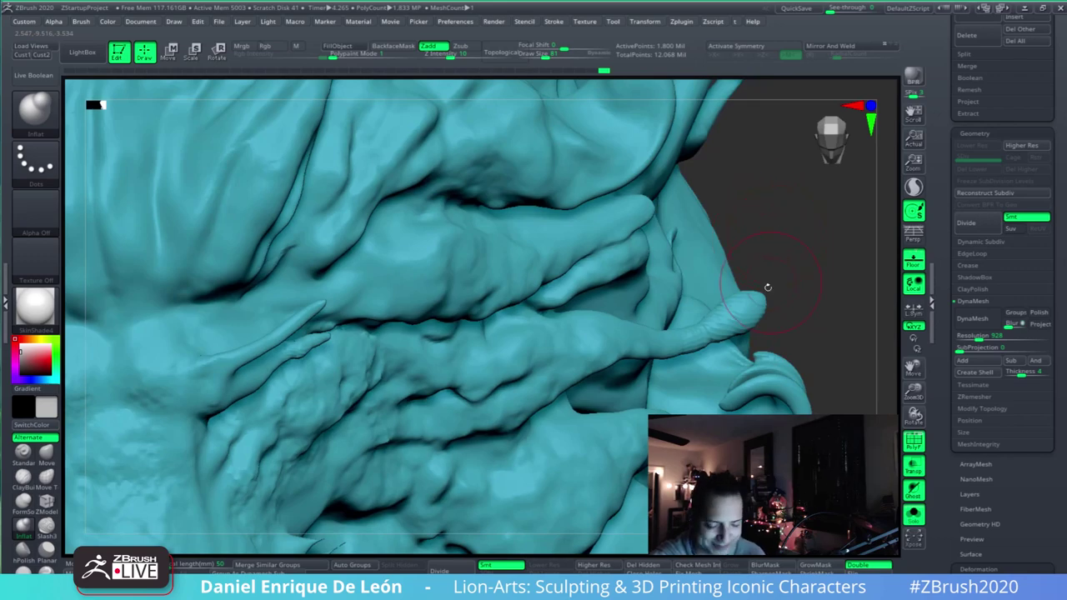
- Thicken the thin tips of the pointed strands on both sides of the rolled curl with the Inflat brush
mouse_move(729, 235)
right_mouse_down()
mouse_move(662, 239)
mouse_move(750, 226)
mouse_move(742, 250)
mouse_move(752, 311)
mouse_move(746, 290)
mouse_move(740, 340)
mouse_move(777, 305)
mouse_move(765, 369)
mouse_move(786, 369)
mouse_move(739, 358)
mouse_move(667, 383)
mouse_move(707, 361)
mouse_move(731, 399)
mouse_move(723, 382)
right_mouse_up()
key("shift")
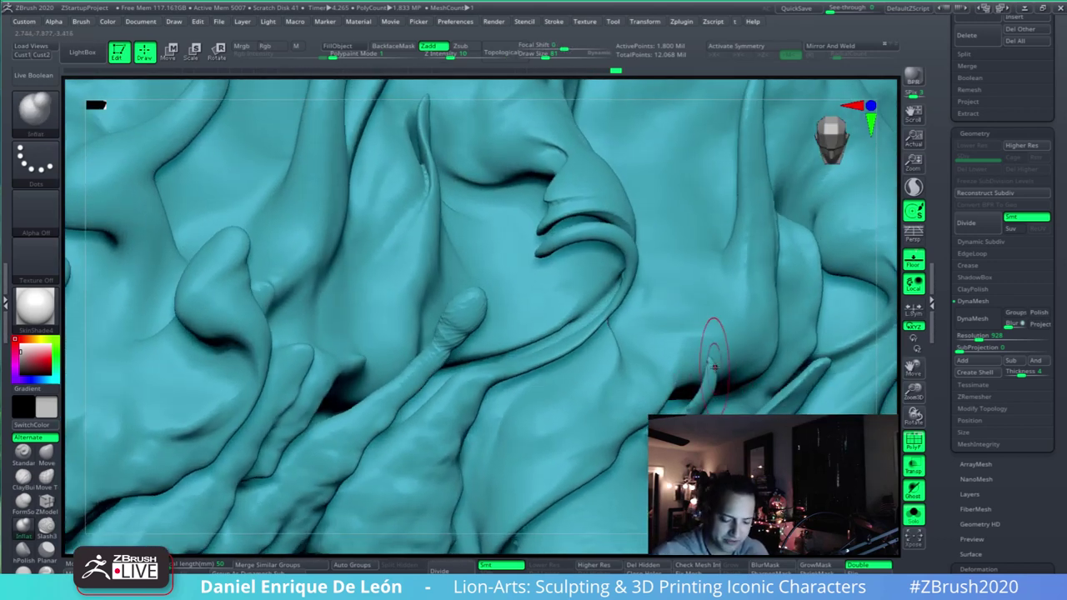
right_click_drag(659, 423, 702, 392)
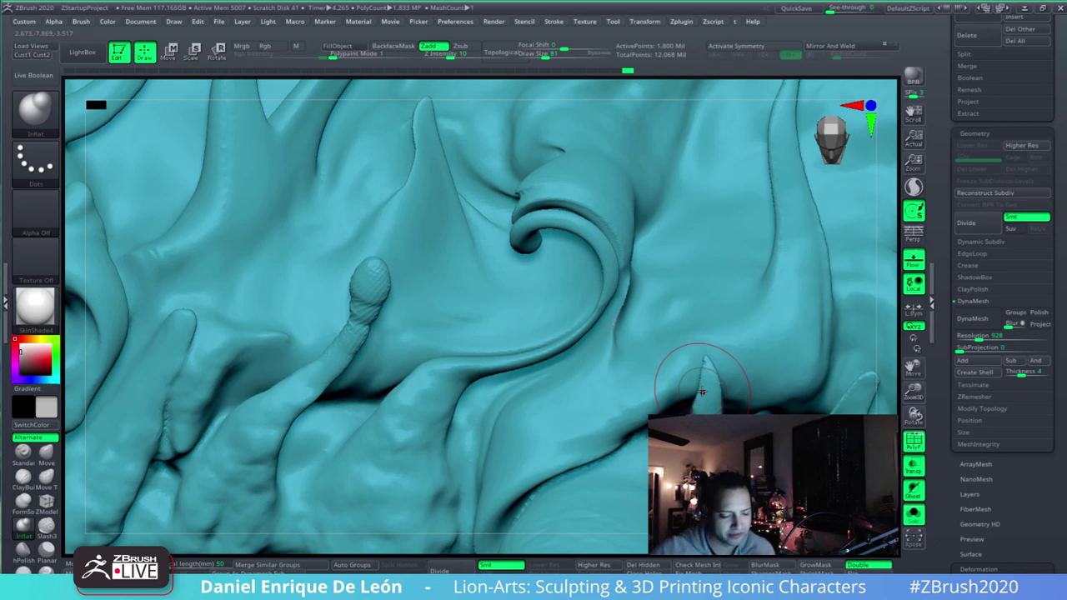
mouse_move(597, 240)
right_mouse_down("alt")
mouse_move(662, 273)
mouse_move(654, 367)
right_mouse_up("alt")
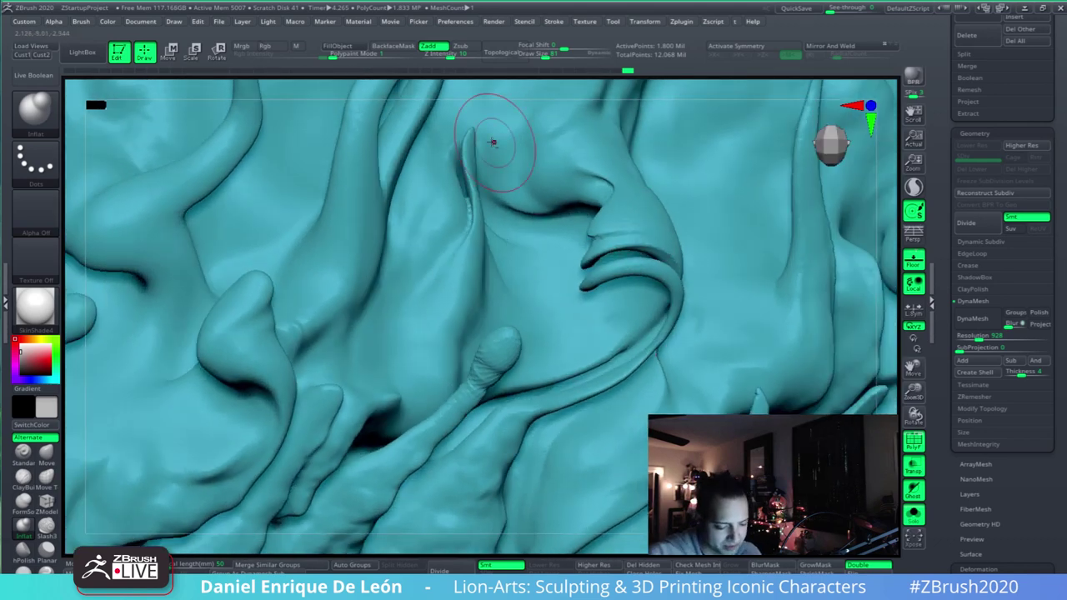
mouse_move(492, 141)
right_mouse_down("alt")
mouse_move(512, 224)
mouse_move(476, 246)
right_mouse_up("alt")
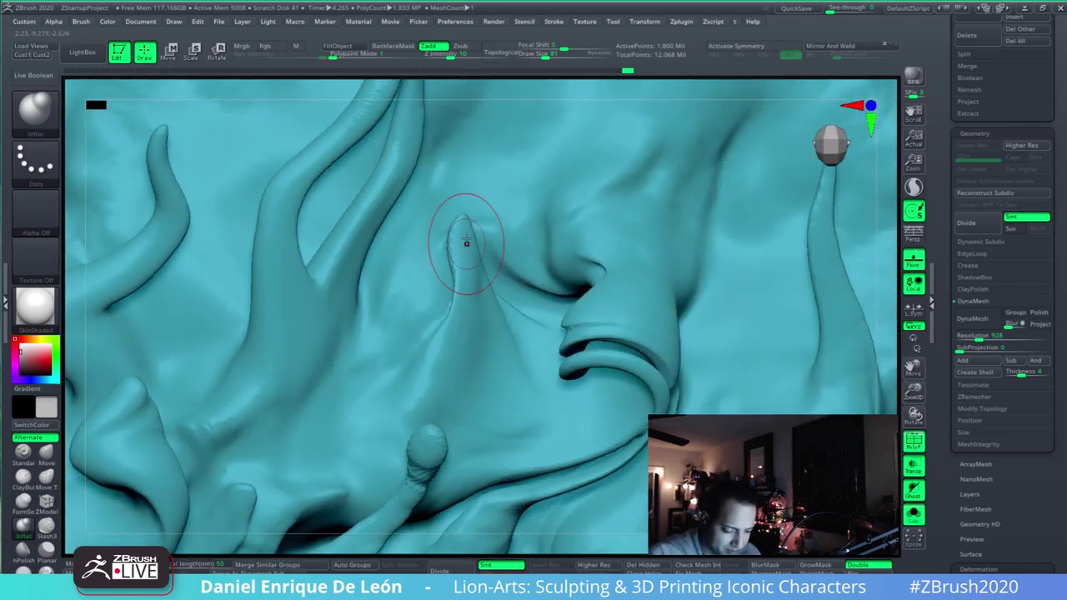
mouse_move(494, 316)
right_mouse_down()
mouse_move(464, 262)
mouse_move(510, 261)
mouse_move(514, 227)
right_mouse_up()
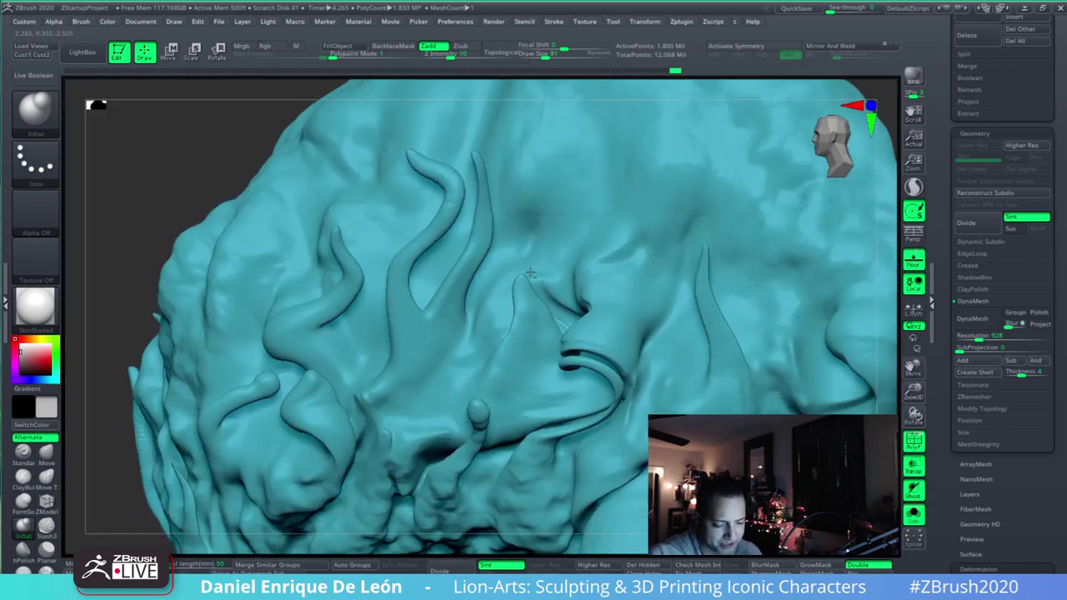
- Refine the small upright strand beside the rolled curl by inflating its tip and smoothing it
right_click_drag(604, 309, 617, 294)
mouse_move(629, 301)
right_mouse_down()
mouse_move(646, 306)
mouse_move(680, 288)
mouse_move(631, 255)
right_mouse_up()
mouse_move(562, 275)
right_mouse_down()
mouse_move(659, 207)
mouse_move(604, 284)
mouse_move(615, 247)
mouse_move(610, 280)
mouse_move(733, 387)
mouse_move(742, 310)
mouse_move(676, 296)
mouse_move(704, 313)
mouse_move(705, 327)
mouse_move(683, 254)
mouse_move(633, 272)
right_mouse_up()
key("shift")
key("shift")
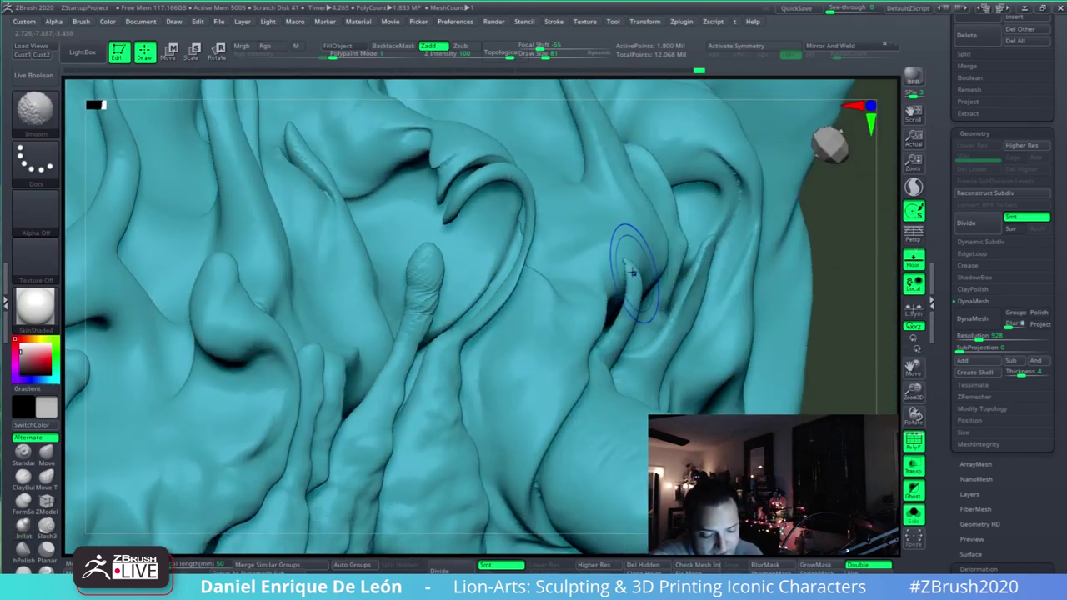
key("shift")
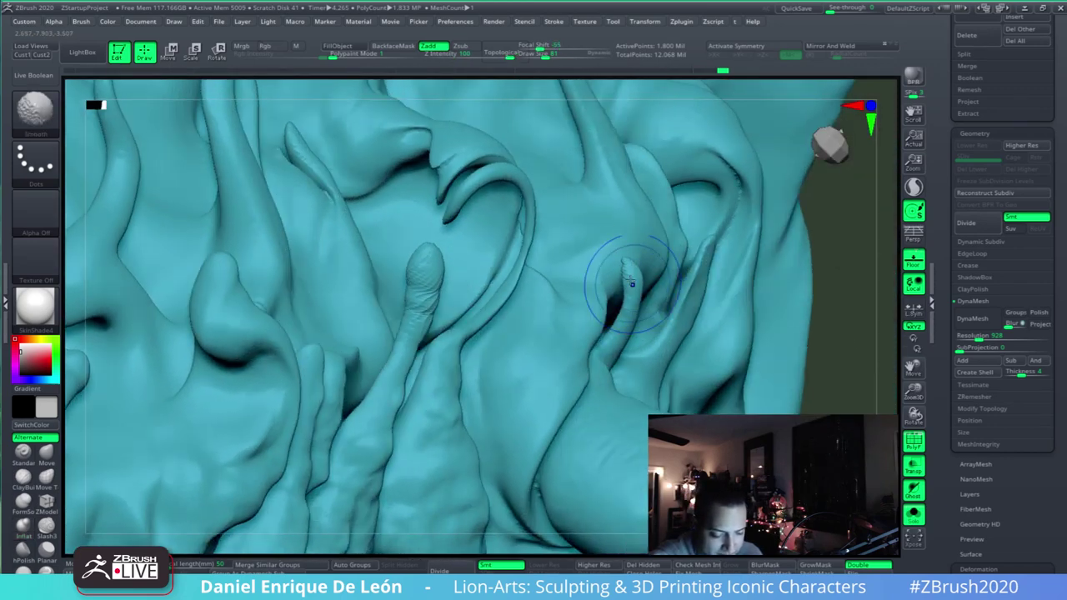
- Bend the long pointed strand behind the rolled curl into a softer curve with the Move Topological brush
right_click_drag(678, 245, 670, 351, "alt")
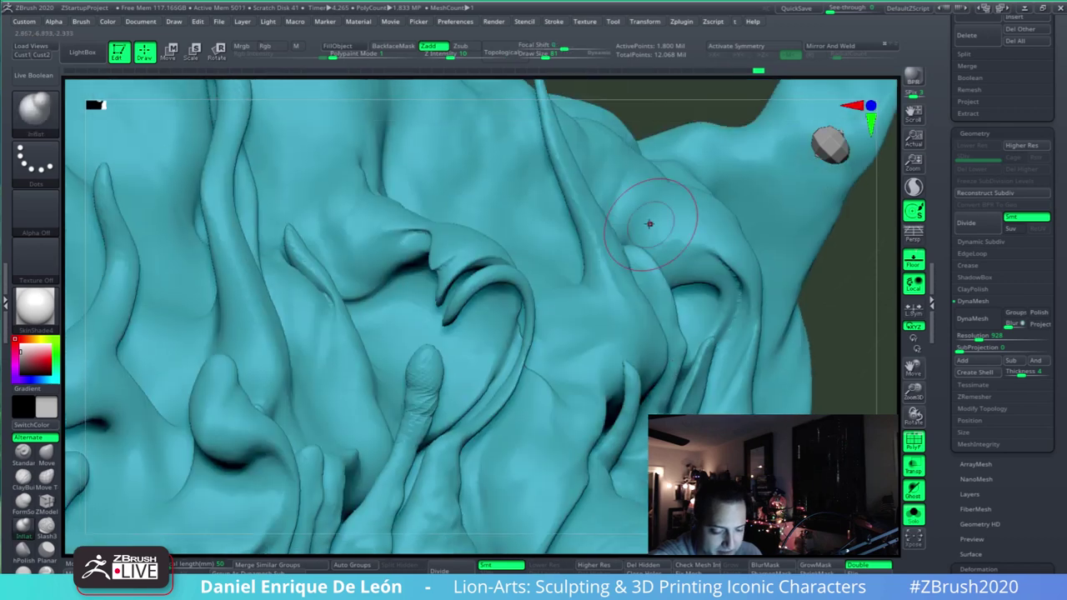
mouse_move(647, 225)
right_mouse_down("alt")
mouse_move(640, 292)
mouse_move(670, 383)
right_mouse_up("alt")
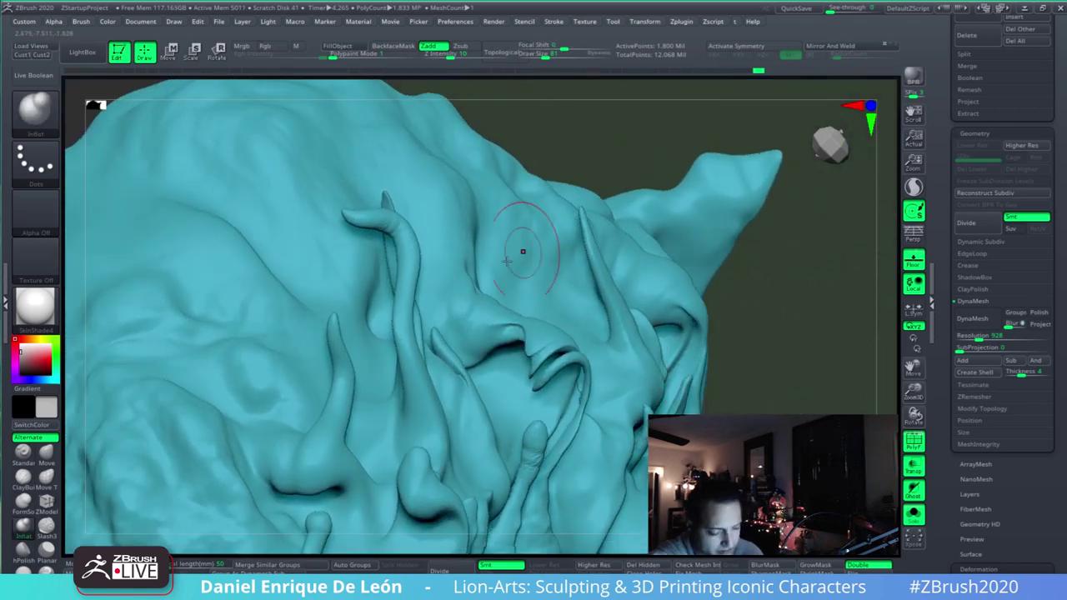
left_click(50, 475)
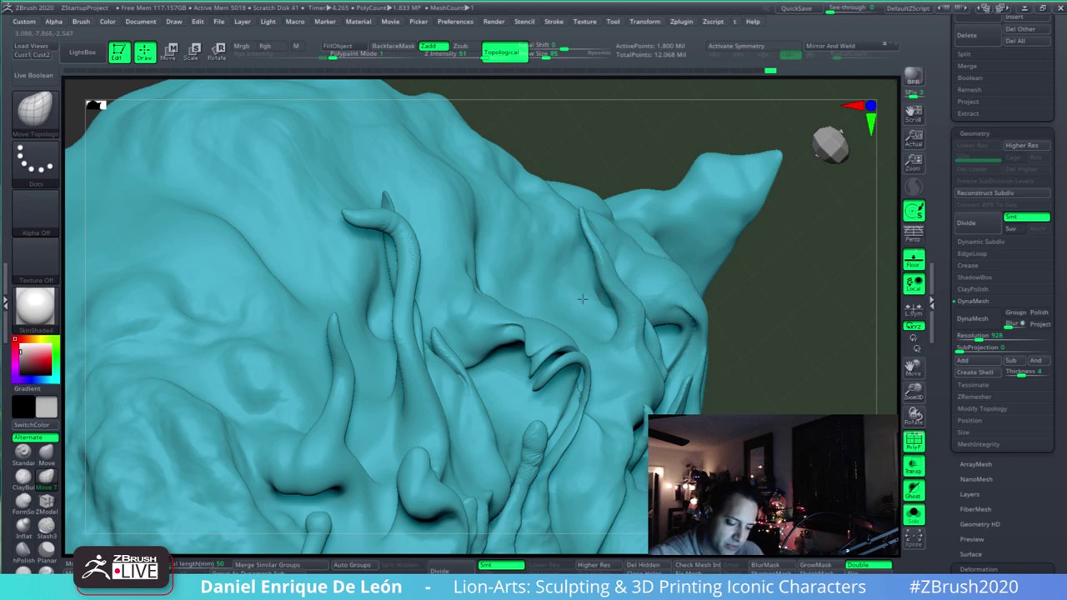
right_click_drag(594, 261, 627, 354)
mouse_move(526, 296)
right_mouse_down()
mouse_move(517, 239)
mouse_move(625, 409)
mouse_move(669, 257)
mouse_move(701, 291)
mouse_move(619, 268)
mouse_move(731, 267)
mouse_move(758, 241)
mouse_move(675, 345)
mouse_move(765, 282)
mouse_move(679, 345)
mouse_move(657, 276)
right_mouse_up()
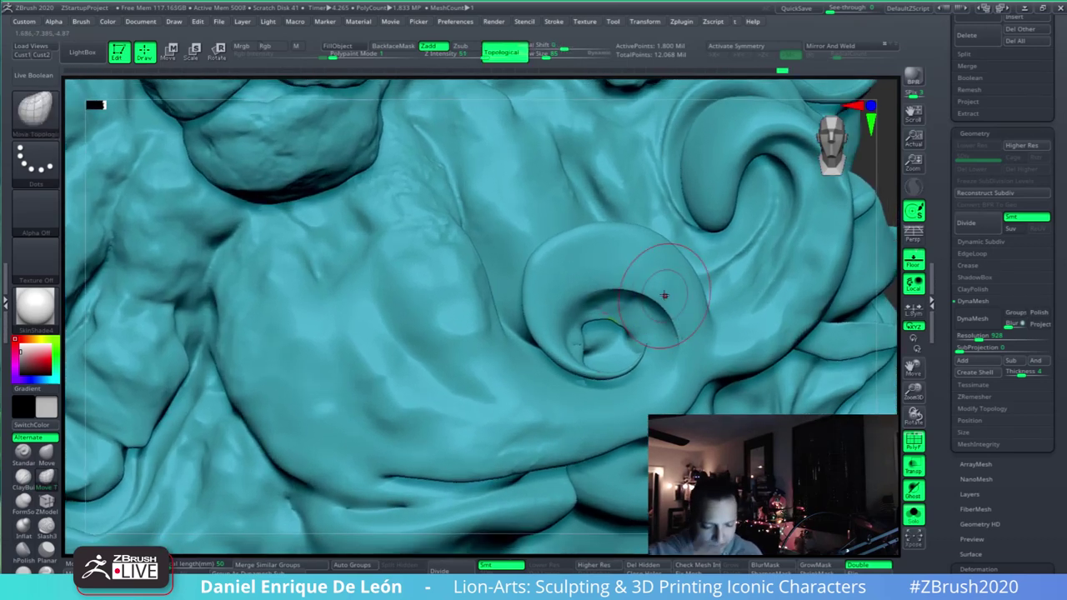
mouse_move(662, 389)
right_mouse_down("ctrl")
mouse_move(526, 350)
mouse_move(650, 362)
mouse_move(359, 346)
right_mouse_up("ctrl")
left_click_drag(358, 325, 334, 280, "shift")
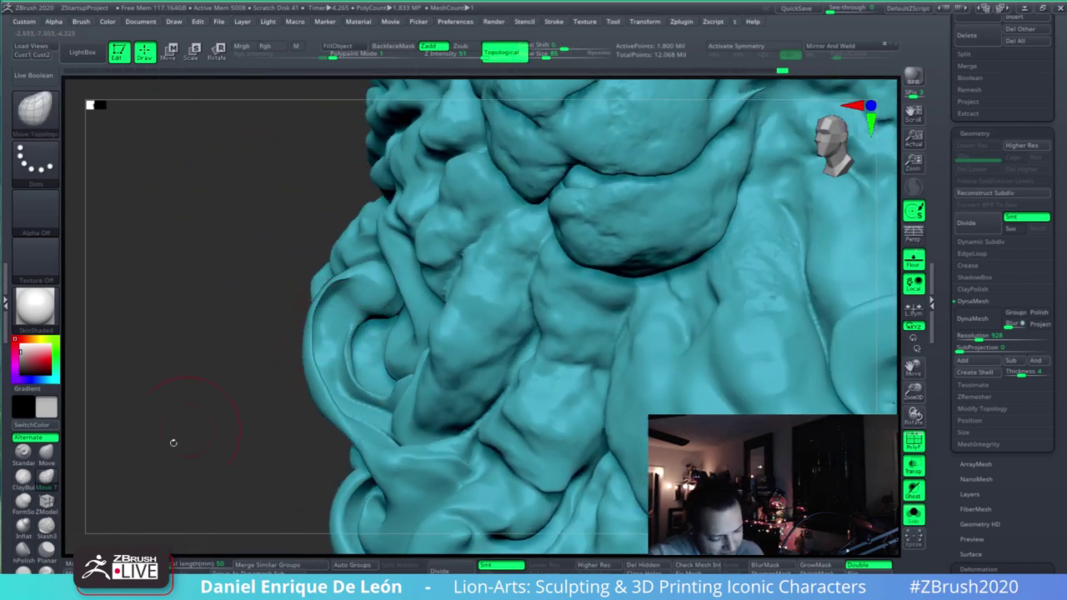
- Thicken the upper inner rim of the rolled side curl with the Inflat brush and smooth it
left_click(23, 527)
mouse_move(416, 308)
right_mouse_down()
mouse_move(358, 324)
mouse_move(512, 274)
mouse_move(492, 245)
mouse_move(515, 307)
right_mouse_up()
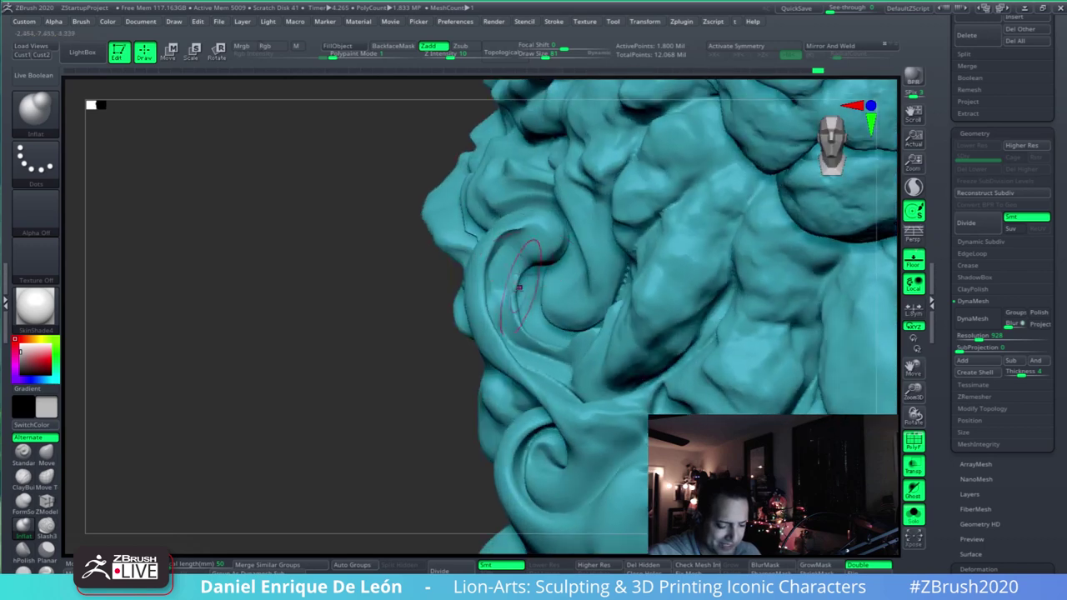
mouse_move(512, 312)
left_mouse_down()
mouse_move(508, 258)
mouse_move(521, 235)
left_mouse_up()
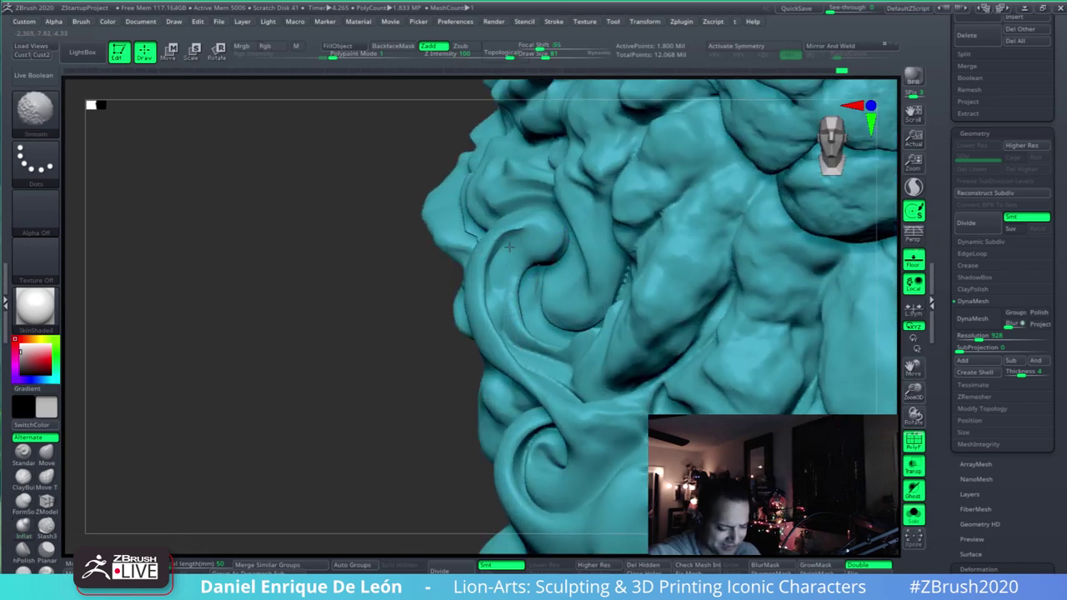
mouse_move(520, 236)
right_mouse_down()
mouse_move(540, 238)
mouse_move(520, 231)
right_mouse_up()
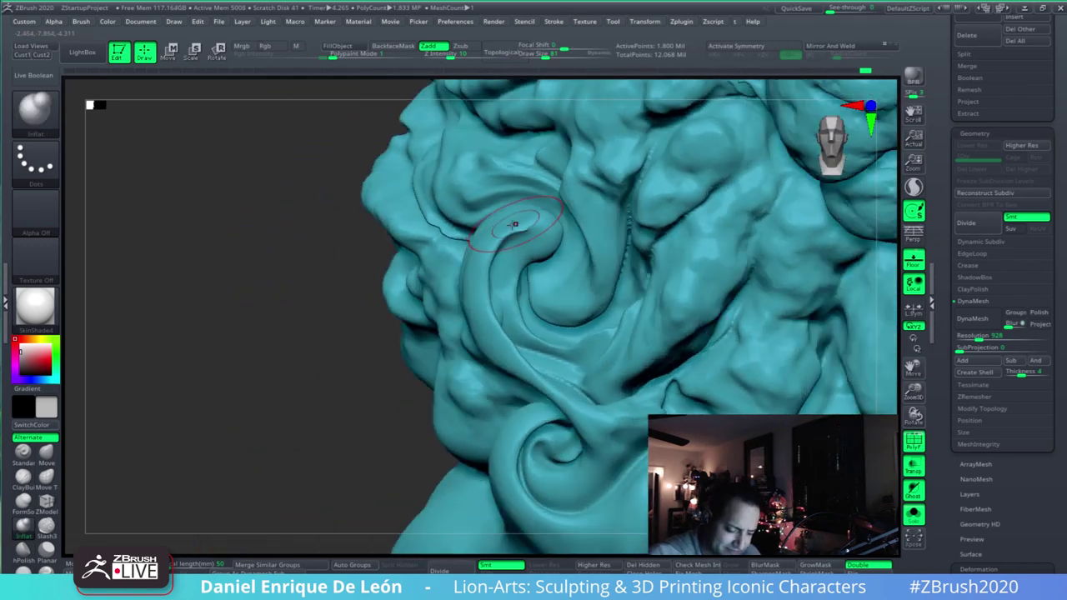
- Smooth the rolled curl and the jagged crease between it and the neighbouring mane strands
mouse_move(614, 239)
right_mouse_down()
mouse_move(638, 244)
mouse_move(631, 231)
right_mouse_up()
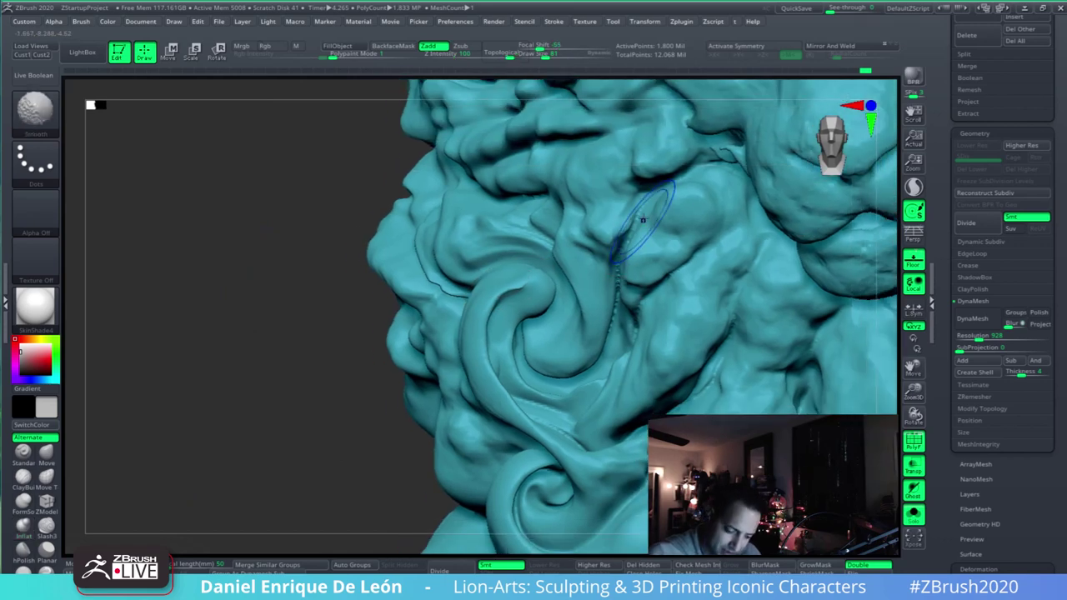
right_click_drag(620, 304, 690, 225)
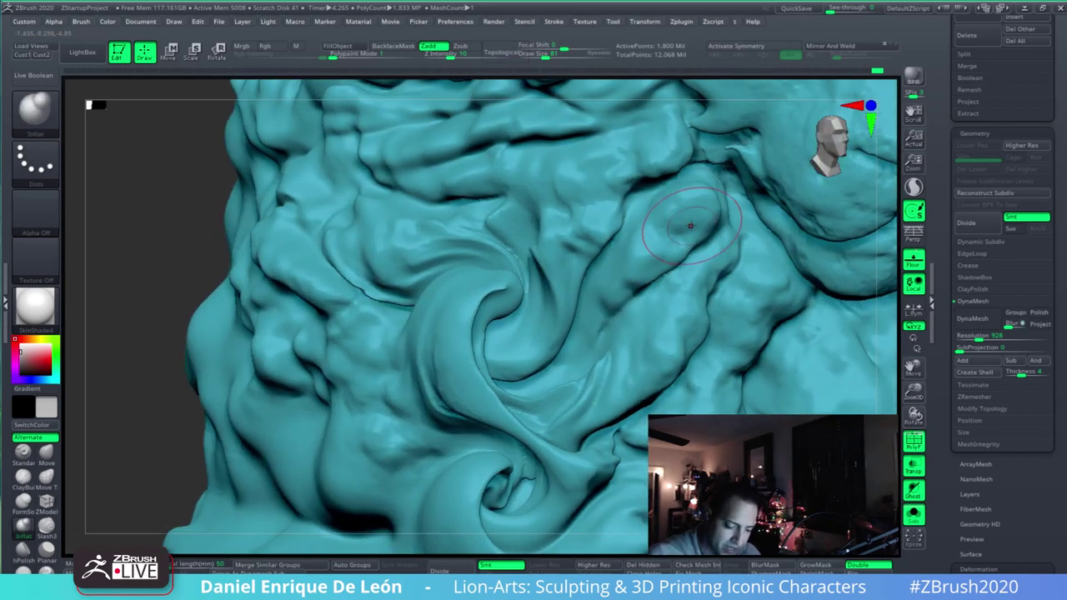
mouse_move(547, 428)
right_mouse_down()
mouse_move(488, 309)
mouse_move(503, 358)
mouse_move(537, 404)
right_mouse_up()
right_click_drag(603, 347, 599, 366)
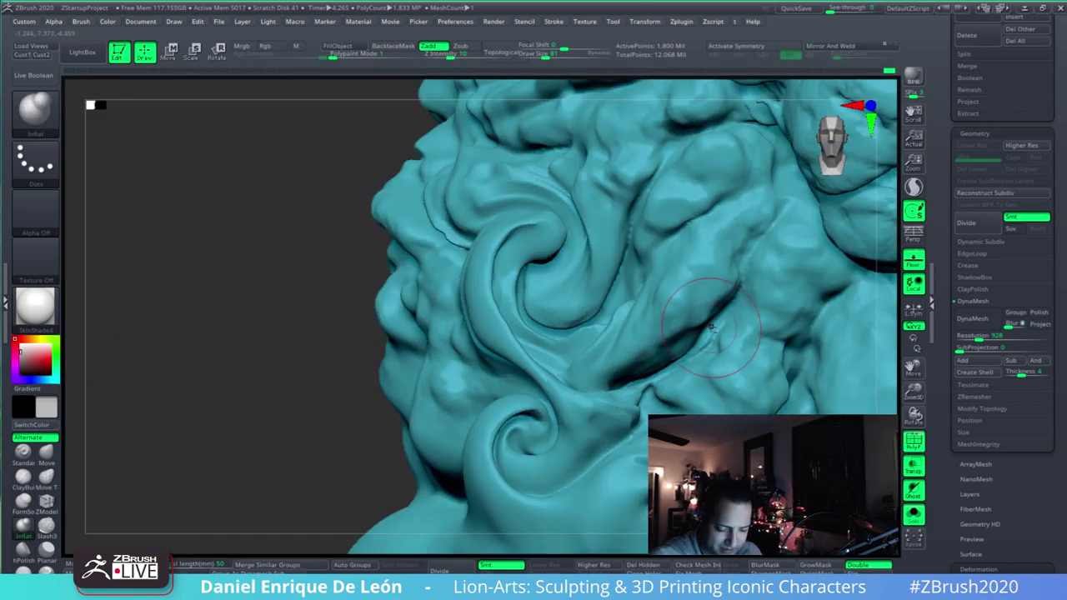
right_click_drag(715, 335, 727, 407)
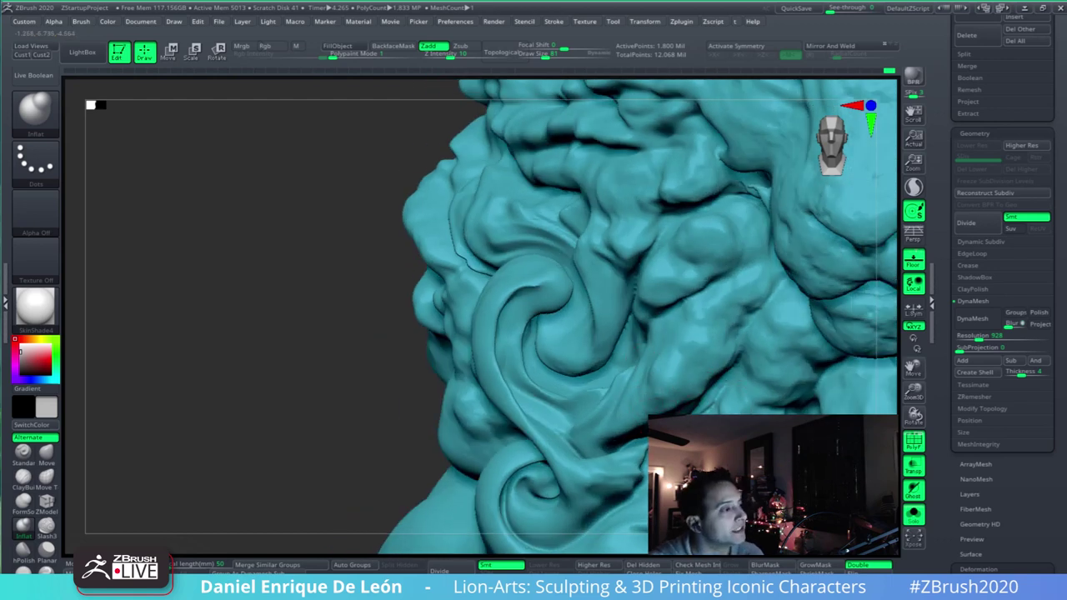
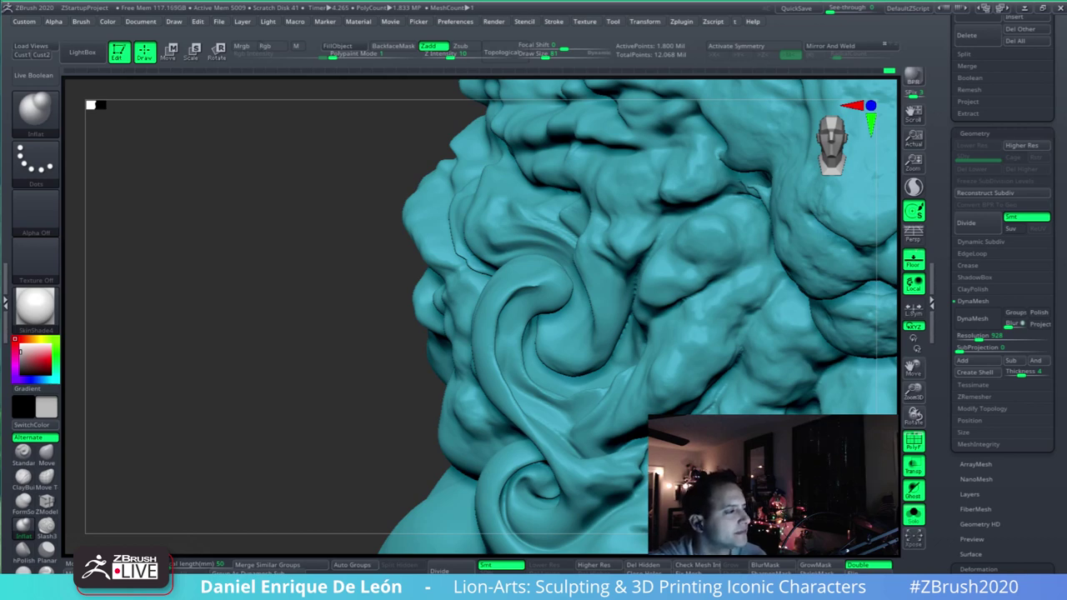
mouse_move(650, 342)
right_mouse_down()
mouse_move(615, 304)
mouse_move(563, 299)
mouse_move(602, 316)
mouse_move(624, 304)
mouse_move(607, 283)
right_mouse_up()
mouse_move(599, 295)
left_mouse_down("shift")
mouse_move(589, 296)
mouse_move(575, 337)
left_mouse_up("shift")
mouse_move(605, 362)
right_mouse_down()
mouse_move(678, 352)
mouse_move(634, 313)
mouse_move(637, 285)
mouse_move(671, 313)
mouse_move(641, 364)
mouse_move(666, 354)
mouse_move(670, 338)
right_mouse_up()
left_click_drag(482, 270, 497, 294, "shift")
- Reshape the outer band of the rolled side curl with the Move Topological brush
mouse_move(790, 257)
right_mouse_down()
mouse_move(693, 308)
mouse_move(672, 280)
mouse_move(594, 315)
right_mouse_up()
mouse_move(731, 233)
left_mouse_down()
mouse_move(691, 273)
mouse_move(671, 260)
left_mouse_up()
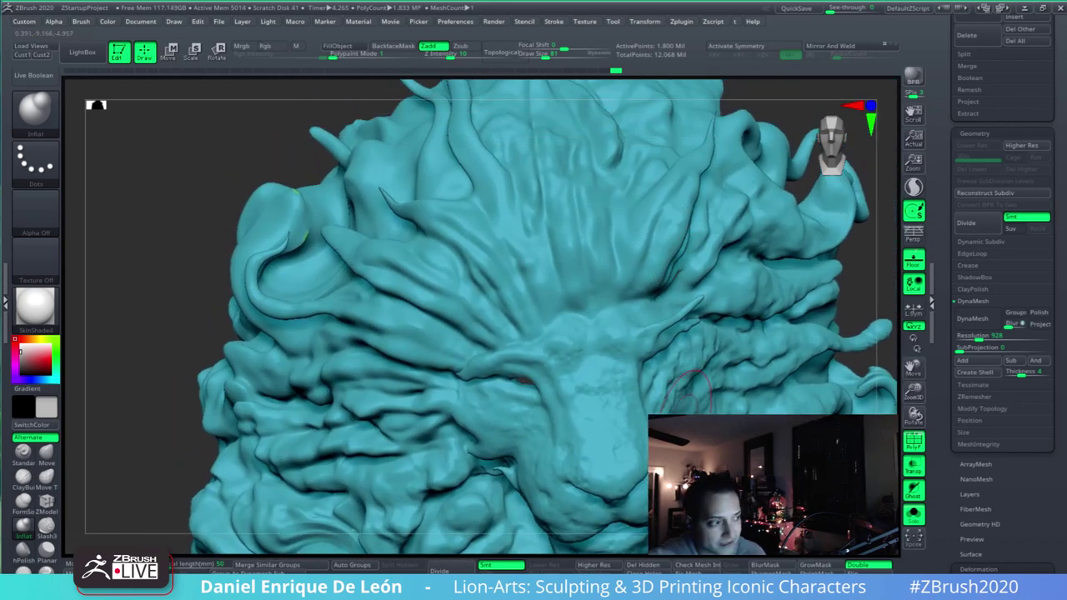
left_click_drag(734, 337, 713, 313)
mouse_move(641, 306)
left_mouse_down()
mouse_move(627, 304)
mouse_move(630, 284)
mouse_move(635, 336)
mouse_move(605, 393)
mouse_move(700, 358)
left_mouse_up()
mouse_move(618, 319)
left_mouse_down()
mouse_move(578, 309)
mouse_move(575, 318)
left_mouse_up()
left_click(46, 475)
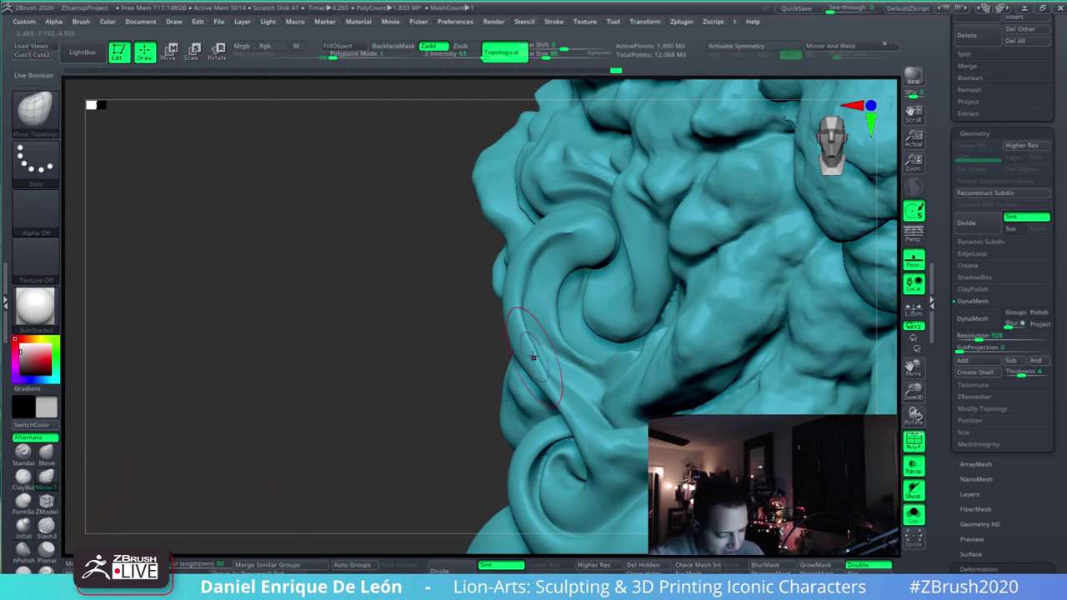
left_click_drag(533, 357, 540, 348)
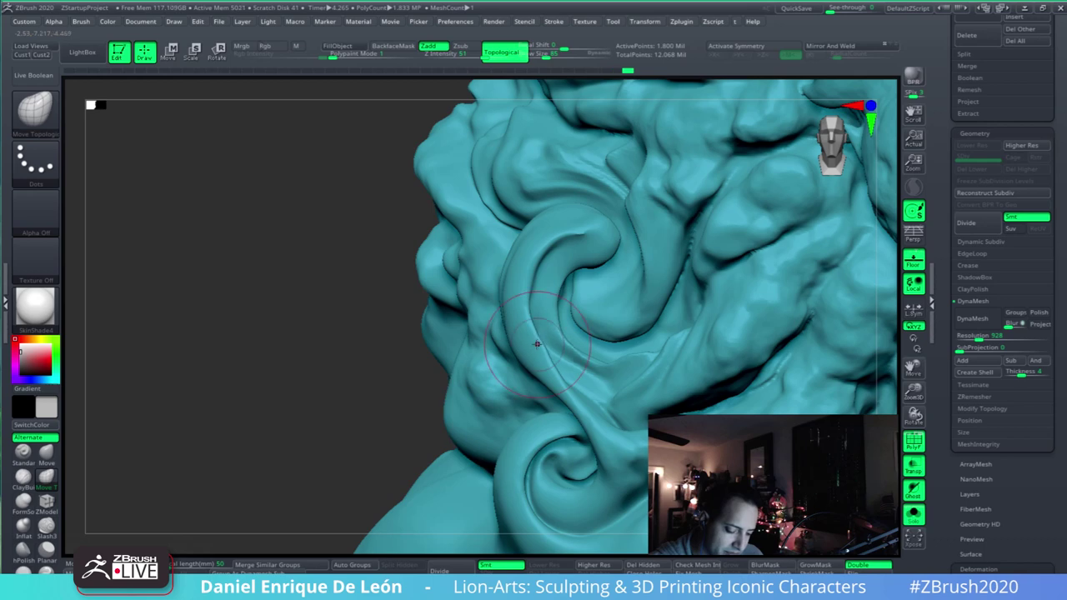
left_click_drag(531, 356, 592, 269)
- Thicken the reshaped outer band of the rolled curl with the Inflat brush and smooth its inner edge
left_click(23, 525)
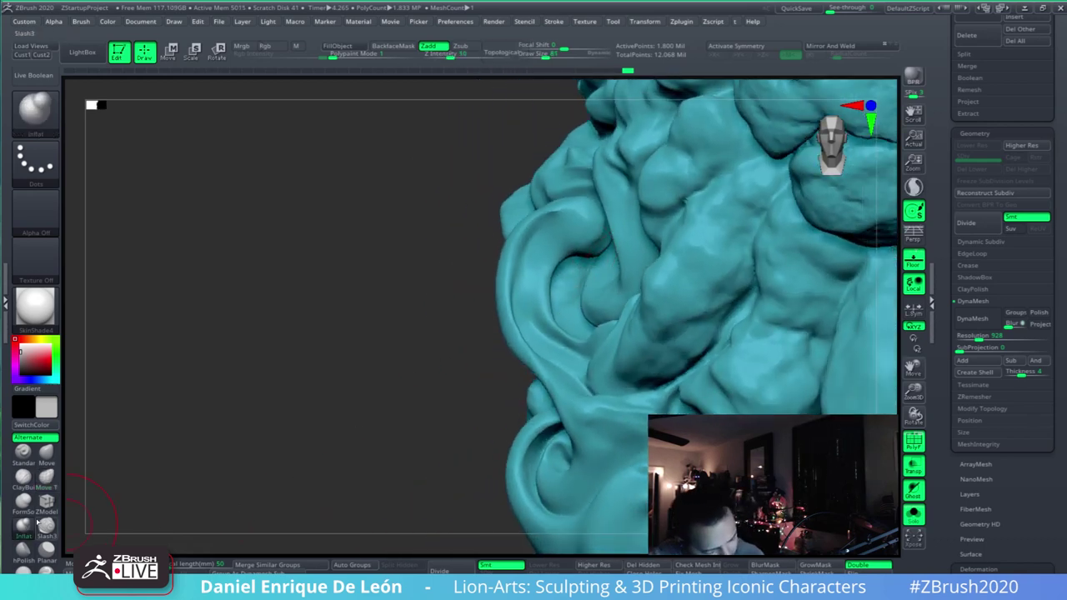
left_click_drag(492, 267, 536, 256)
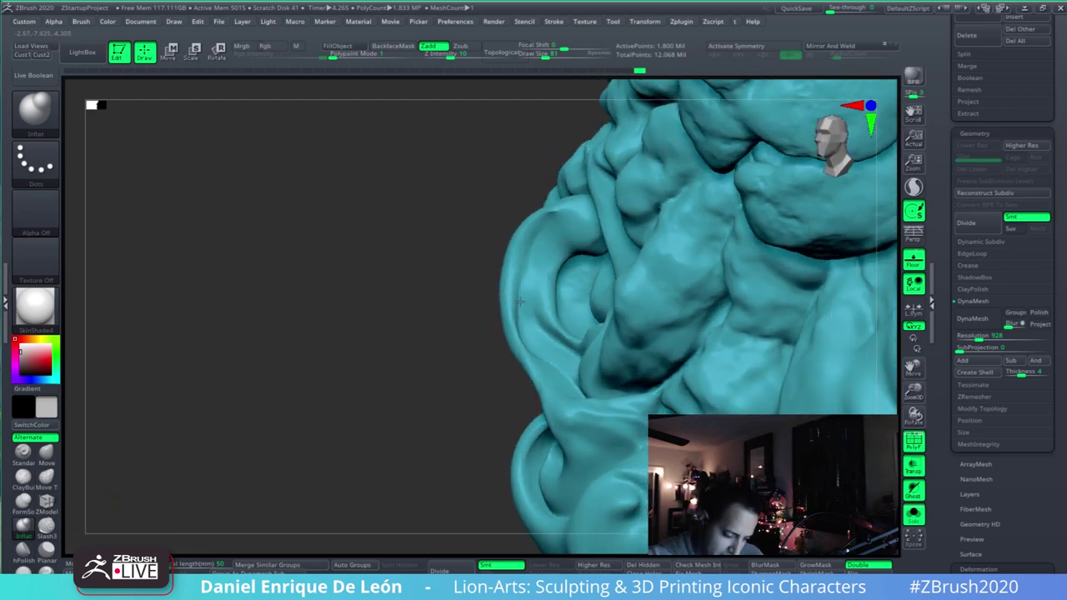
right_click_drag(536, 328, 547, 333)
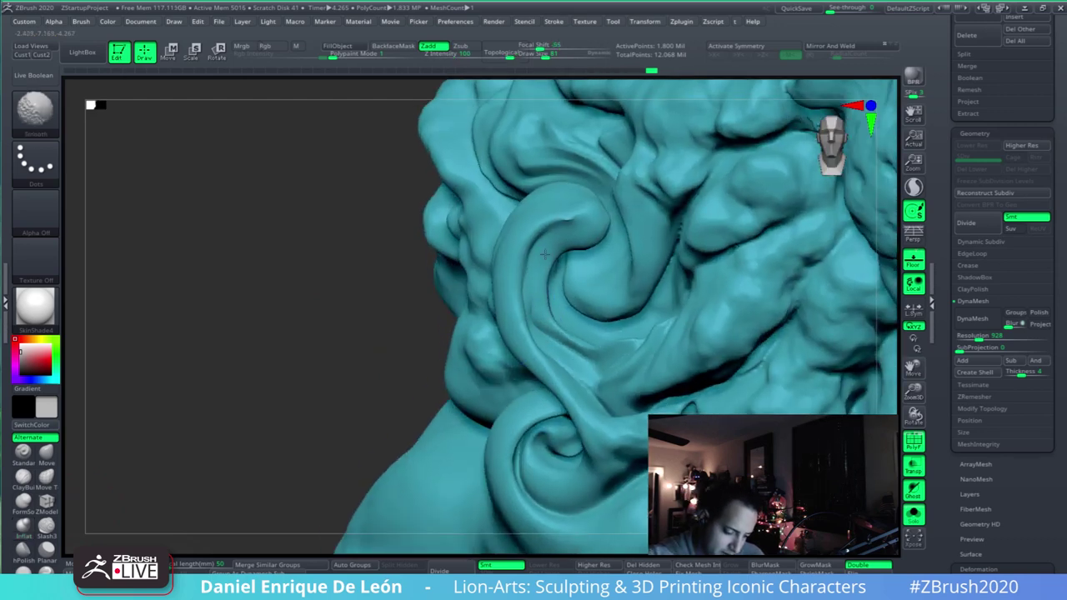
left_click_drag(558, 224, 545, 261, "shift")
- Adjust the strand at the base of the rolled curl with the Move Topological brush
mouse_move(525, 358)
right_mouse_down()
mouse_move(609, 423)
mouse_move(581, 375)
mouse_move(557, 405)
mouse_move(504, 365)
right_mouse_up()
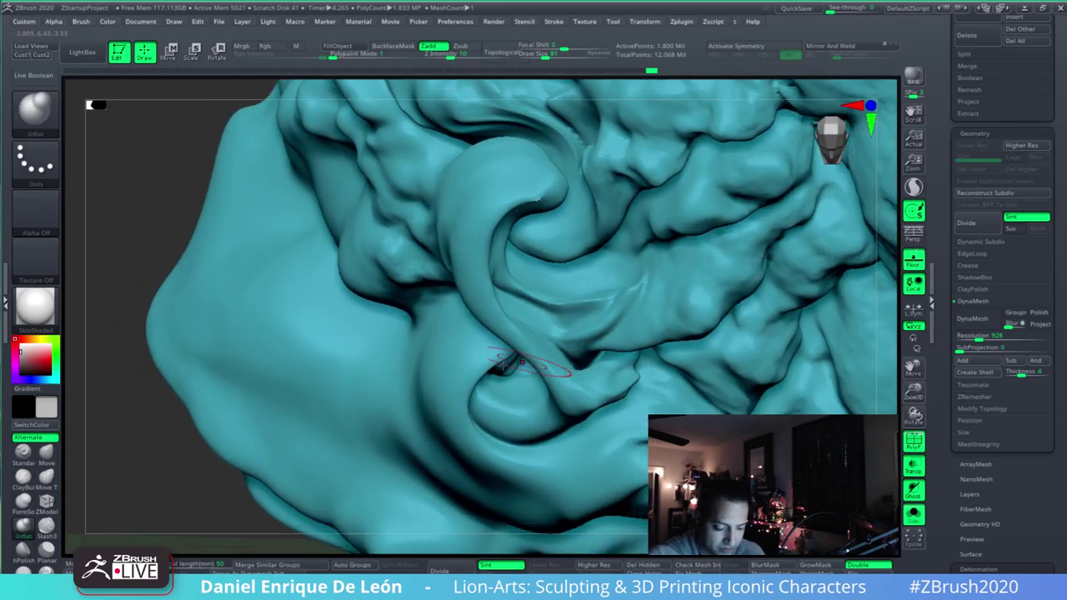
left_click(46, 477)
right_click_drag(643, 282, 620, 373)
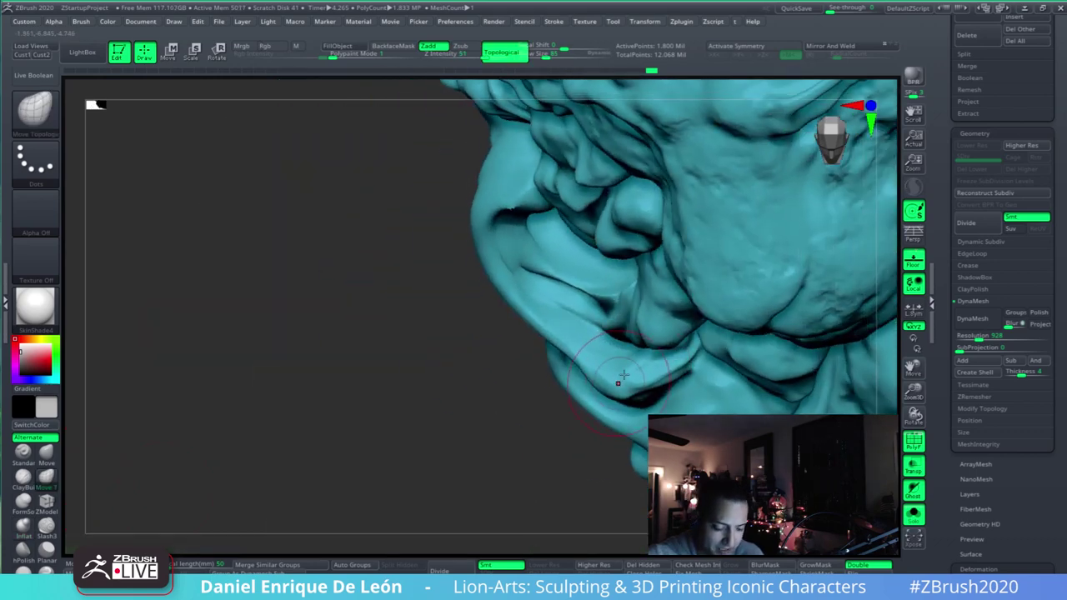
left_click_drag(618, 383, 640, 365)
- Smooth the back of the rolled curl and the deep crease where it meets the lower curl
mouse_move(593, 394)
right_mouse_down()
mouse_move(660, 356)
mouse_move(678, 286)
right_mouse_up()
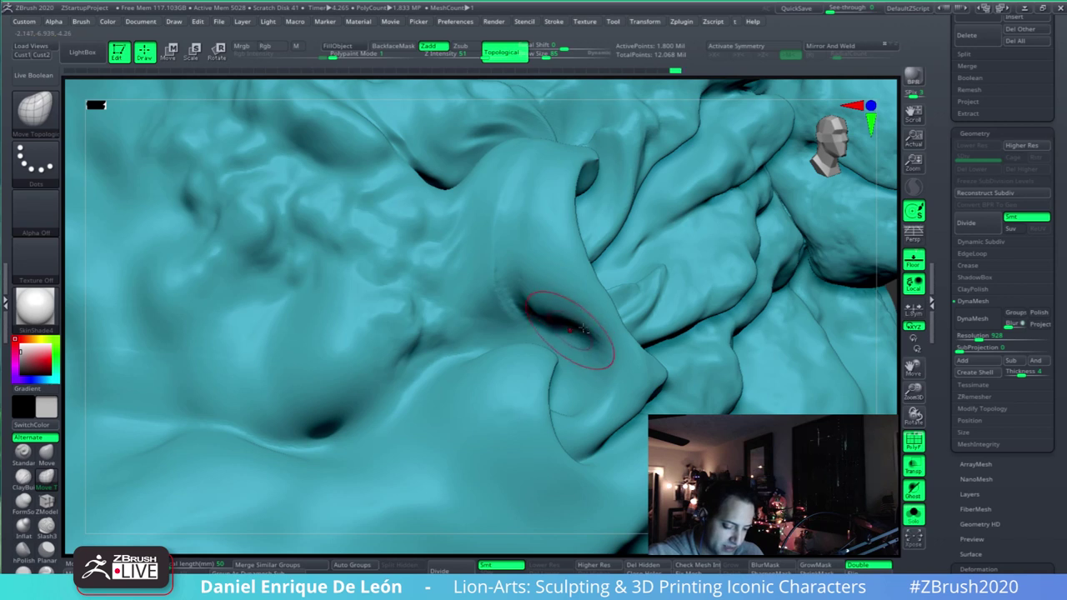
key("shift")
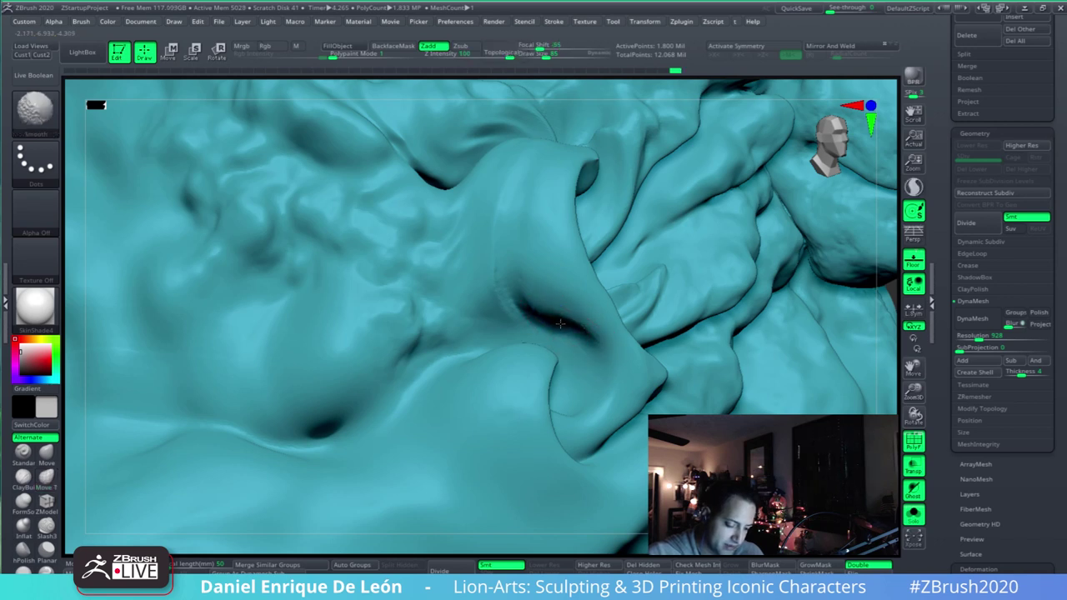
left_click_drag(514, 264, 546, 288, "shift")
left_click_drag(511, 182, 550, 283, "shift")
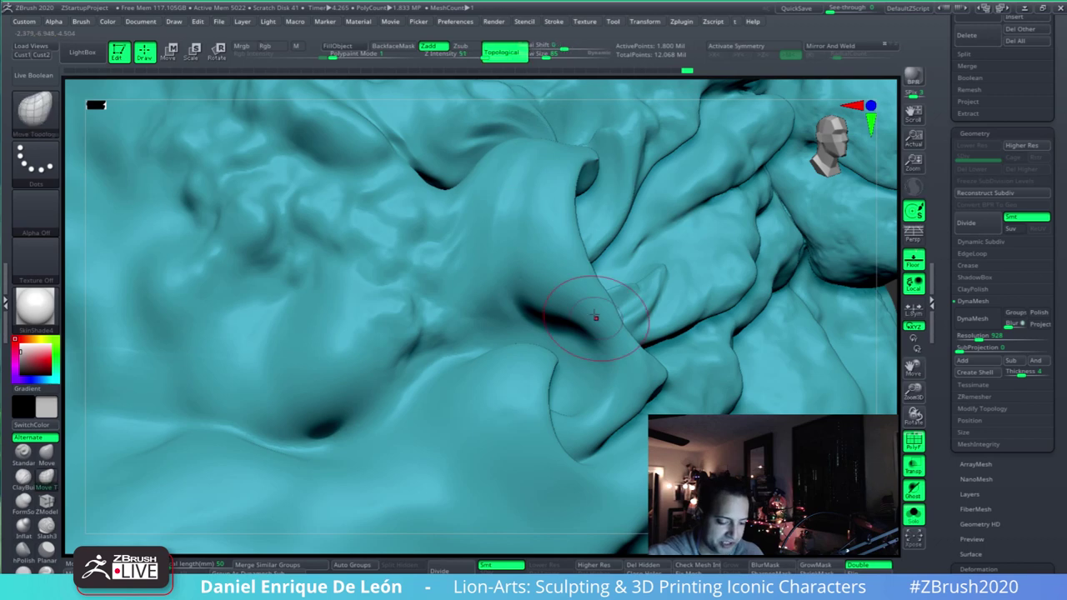
mouse_move(595, 316)
right_mouse_down()
mouse_move(581, 274)
mouse_move(590, 355)
right_mouse_up()
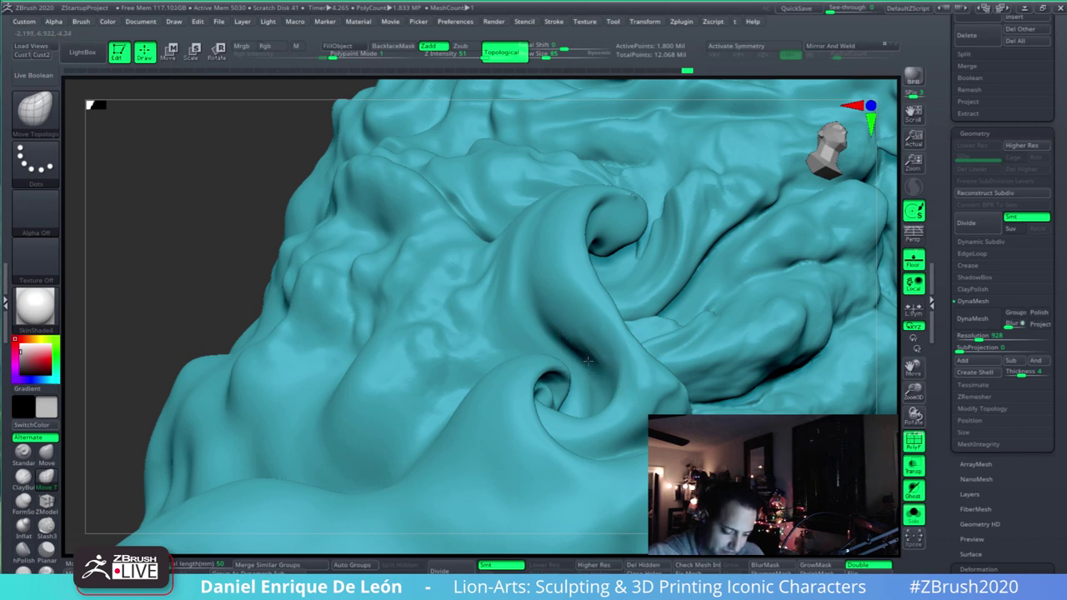
key("shift")
- Smooth the sharp inner crease running beneath the rolled curl
mouse_move(604, 371)
right_mouse_down()
mouse_move(534, 358)
mouse_move(541, 387)
right_mouse_up()
mouse_move(642, 300)
right_mouse_down("ctrl")
mouse_move(660, 357)
mouse_move(638, 356)
right_mouse_up("ctrl")
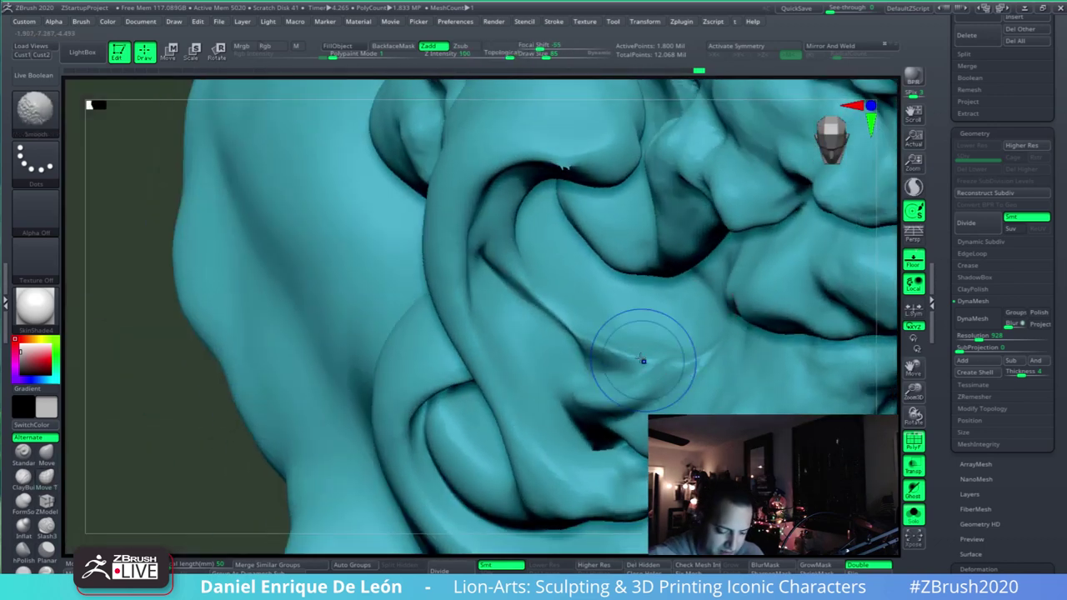
key("shift")
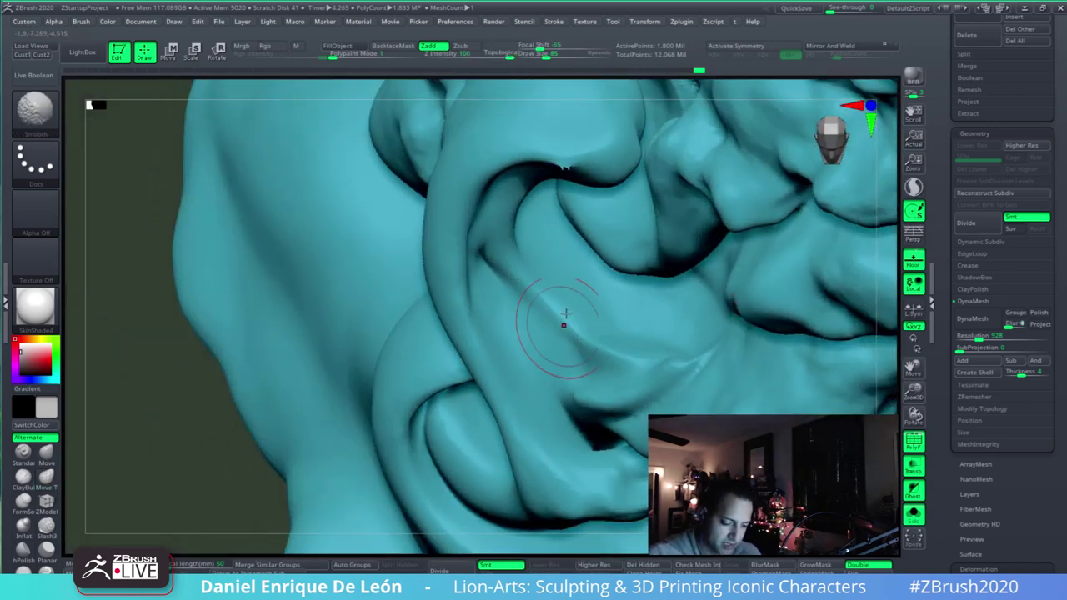
- Hide the torn, spiky polygons on the rolled curl with a lasso selection
mouse_move(565, 314)
right_mouse_down()
mouse_move(576, 131)
mouse_move(560, 327)
right_mouse_up()
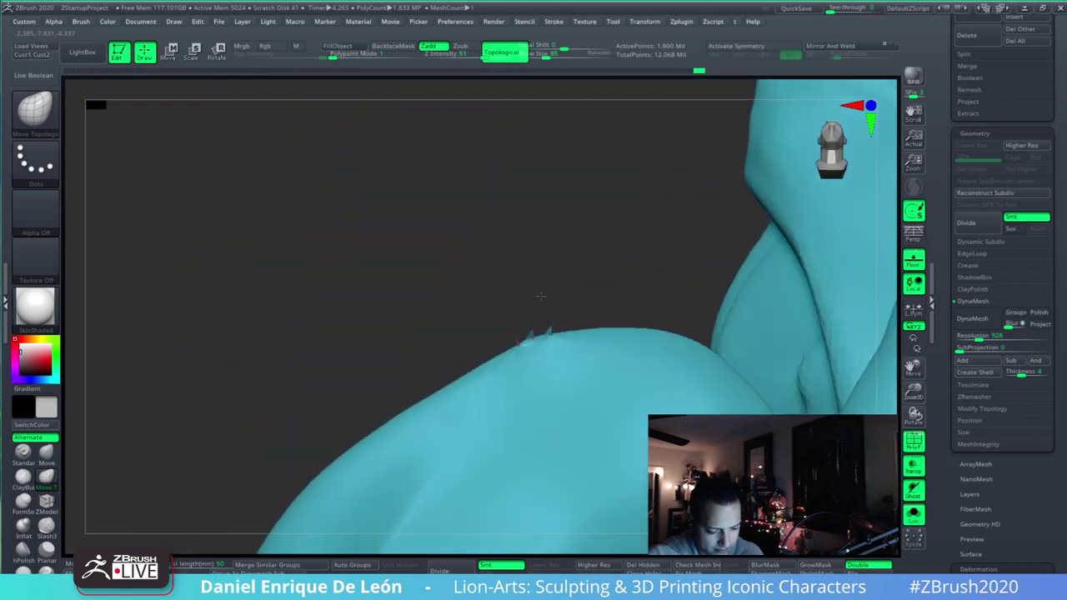
right_click_drag(540, 296, 552, 281)
left_click_drag(498, 243, 580, 318, "ctrl+shift")
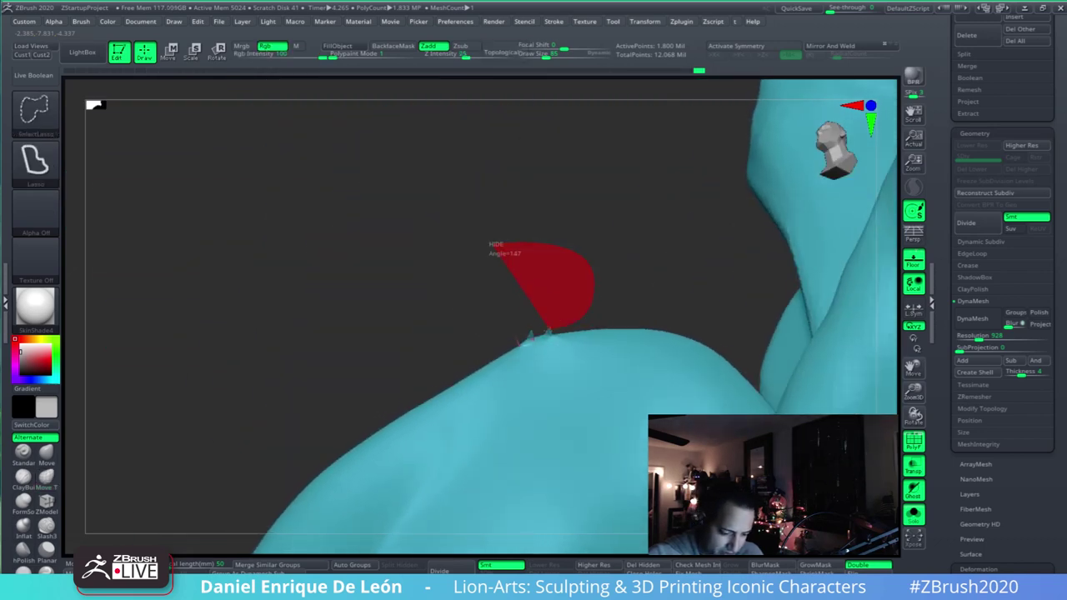
left_click_drag(489, 356, 490, 355, "ctrl+shift")
mouse_move(547, 336)
right_mouse_down("ctrl")
mouse_move(516, 349)
mouse_move(555, 400)
mouse_move(526, 360)
right_mouse_up("ctrl")
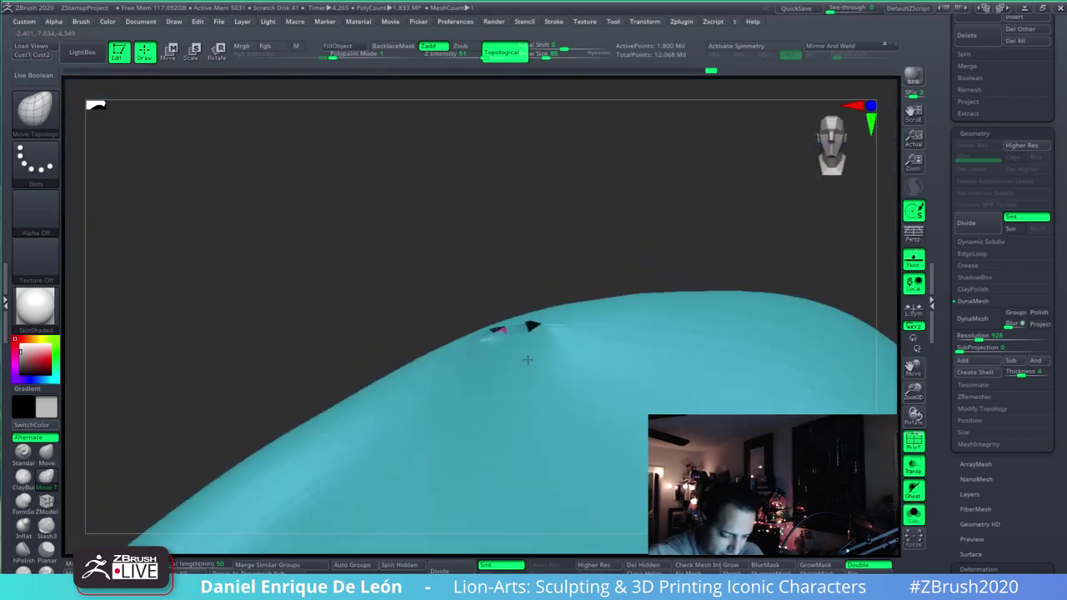
mouse_move(576, 273)
right_mouse_down()
mouse_move(595, 336)
mouse_move(606, 259)
right_mouse_up()
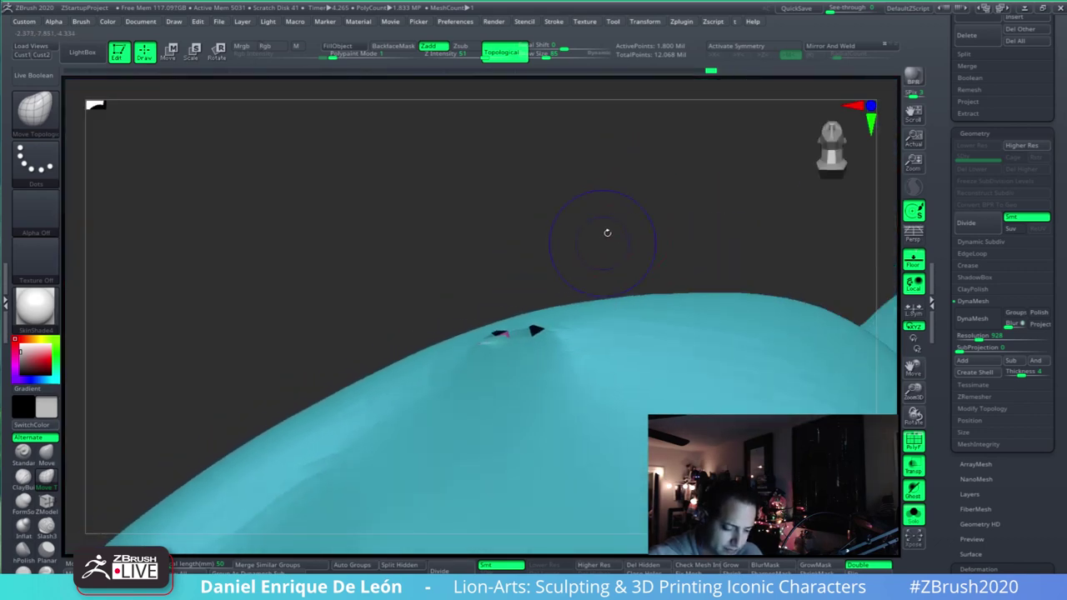
left_click_drag(674, 201, 671, 279, "ctrl+shift")
mouse_move(657, 181)
left_mouse_down("ctrl+shift")
mouse_move(632, 205)
mouse_move(635, 250)
left_mouse_up("ctrl+shift")
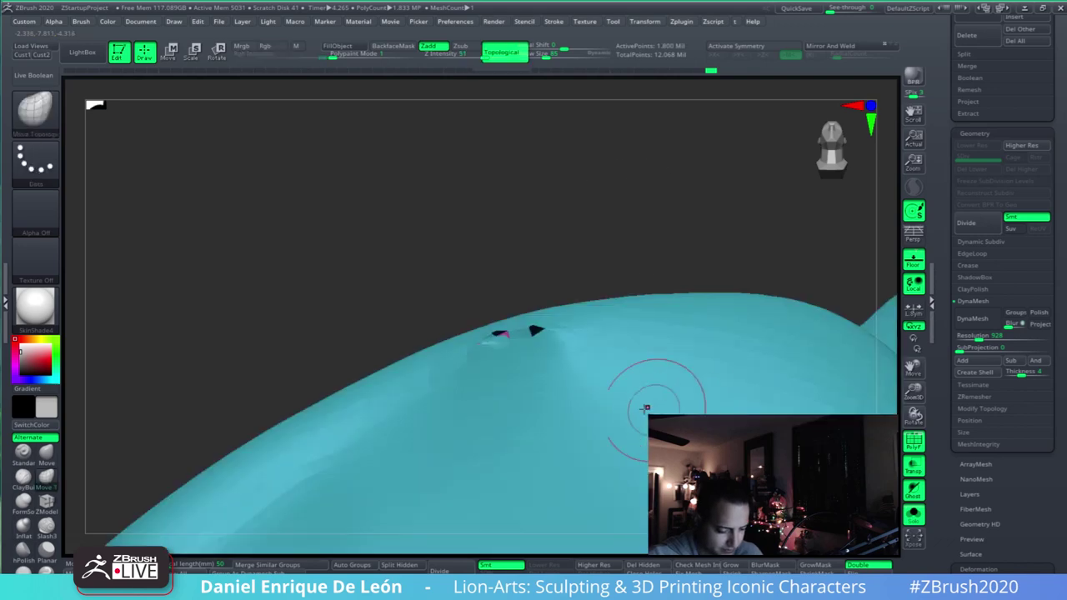
- Smooth the ragged surface around the holes in the rolled curl
mouse_move(645, 408)
right_mouse_down("ctrl")
mouse_move(601, 321)
mouse_move(668, 533)
right_mouse_up("ctrl")
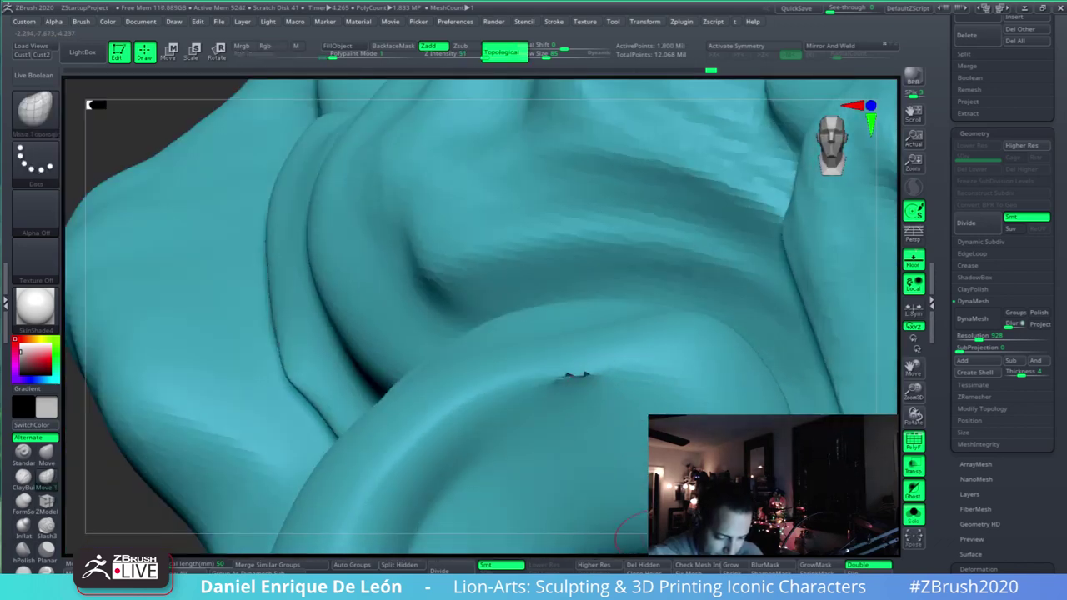
key("shift")
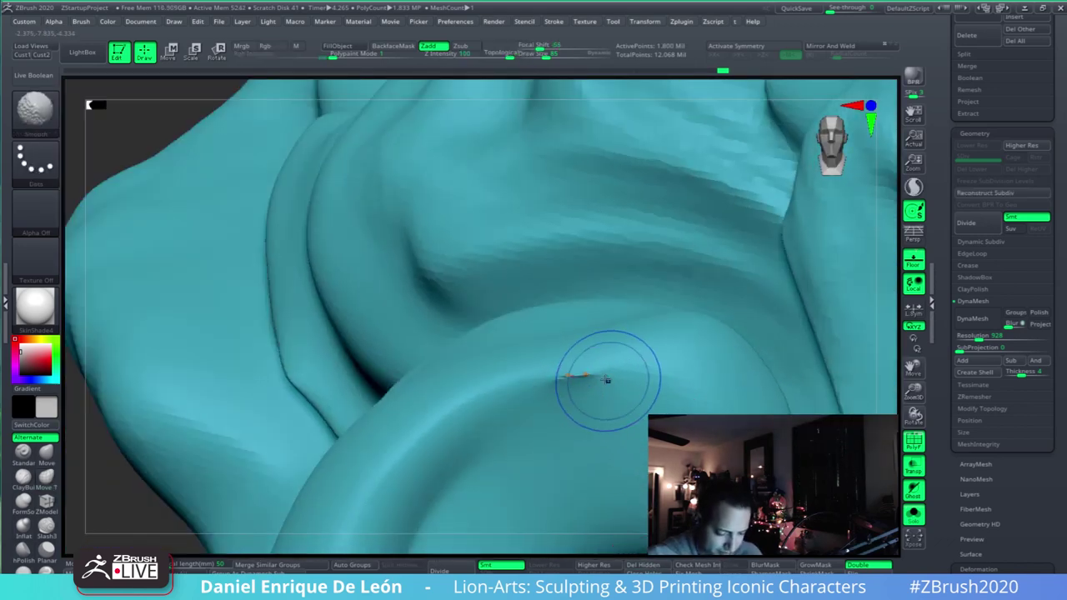
left_click_drag(568, 380, 571, 375, "shift")
mouse_move(571, 374)
right_mouse_down("ctrl")
mouse_move(583, 284)
mouse_move(671, 258)
mouse_move(658, 346)
mouse_move(740, 350)
mouse_move(673, 281)
mouse_move(668, 255)
right_mouse_up("ctrl")
- Turn off Solo and Transparency to inspect the lion together with the surrounding clouds
left_click(913, 515)
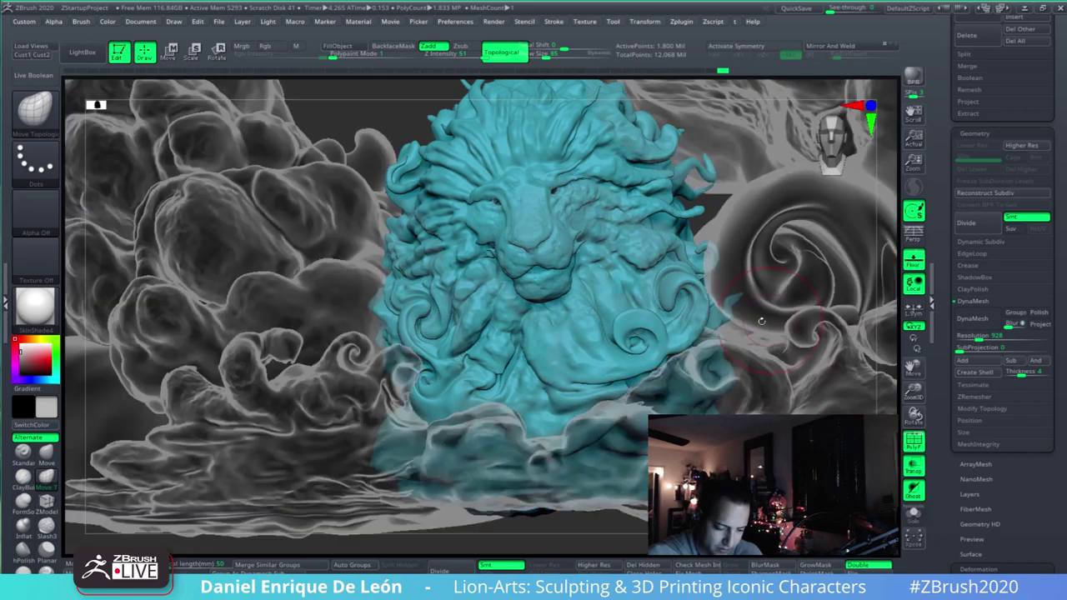
right_click_drag(766, 315, 683, 381, "alt")
right_click_drag(804, 346, 802, 283, "ctrl")
left_click(914, 466)
right_click_drag(817, 362, 744, 366, "alt")
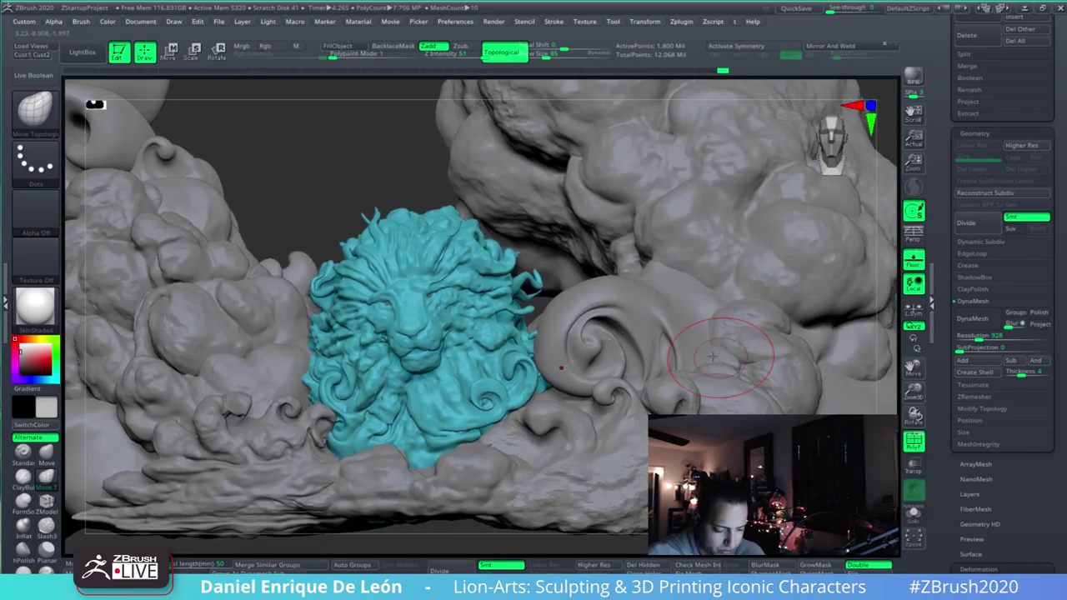
right_click_drag(604, 388, 604, 405)
right_click_drag(523, 408, 627, 271)
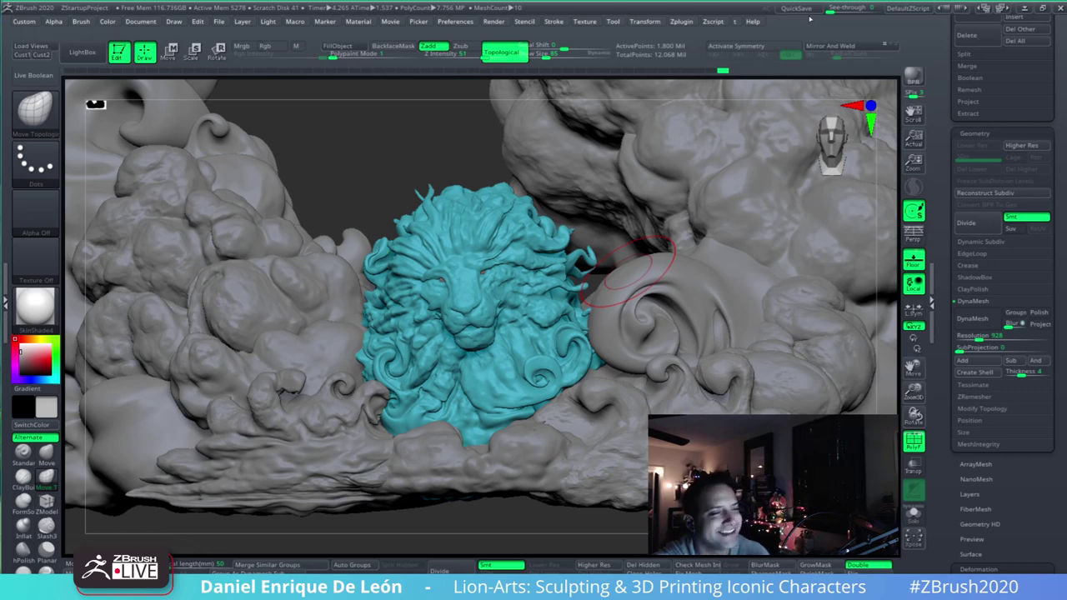
- Smooth the crease beneath the small hooked strand beside the lion's mouth
mouse_move(583, 367)
right_mouse_down()
mouse_move(583, 408)
mouse_move(563, 368)
mouse_move(510, 387)
mouse_move(503, 336)
right_mouse_up()
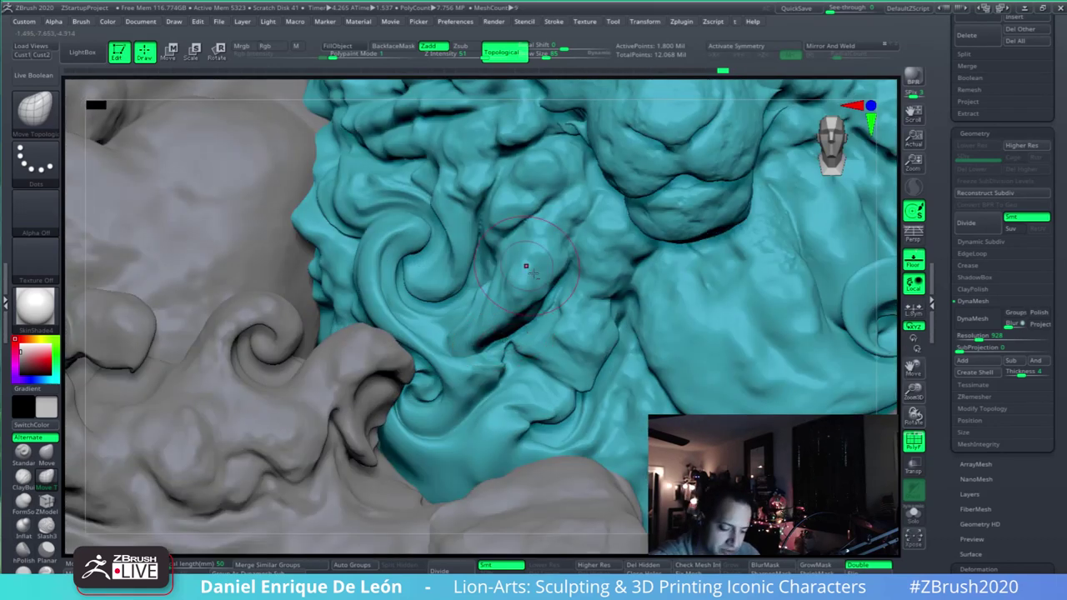
right_click_drag(523, 269, 607, 265)
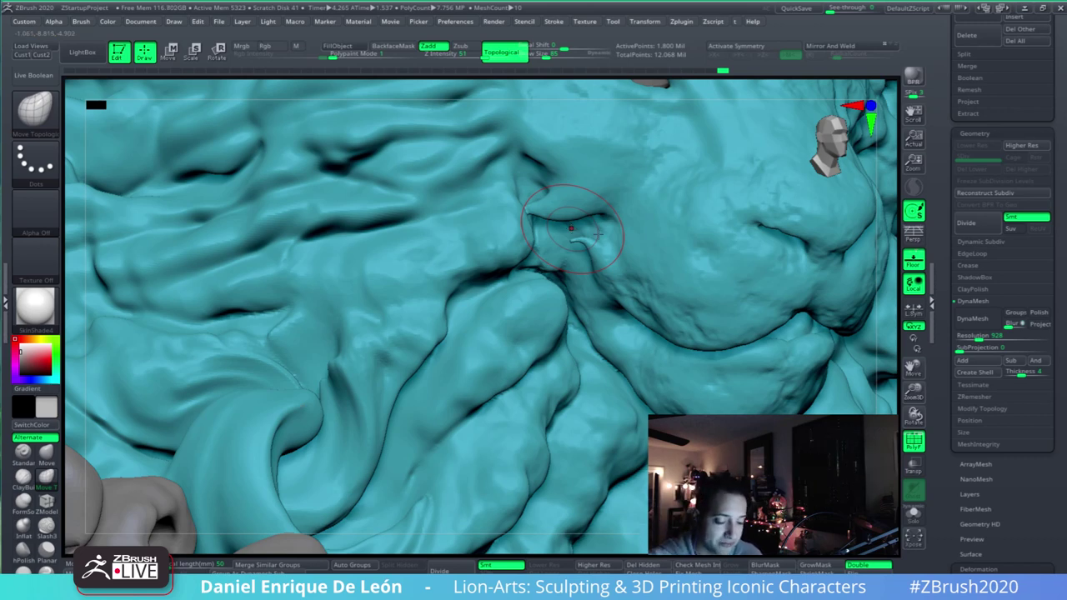
right_click_drag(597, 234, 605, 271)
left_click_drag(605, 252, 564, 241, "shift")
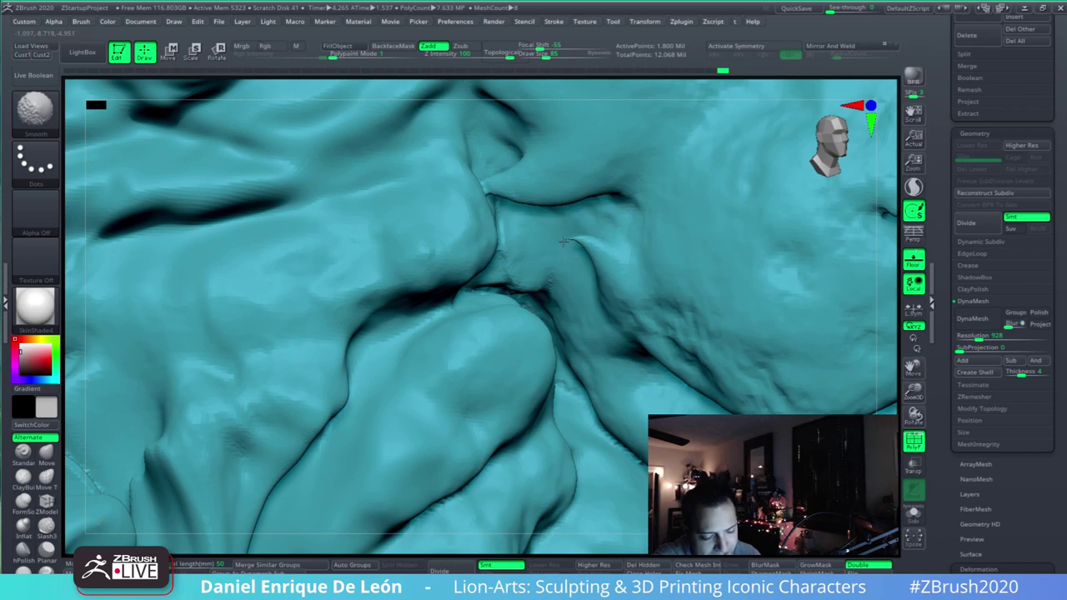
key("ctrl+z")
right_click_drag(600, 253, 569, 172)
left_click_drag(543, 308, 528, 298, "shift")
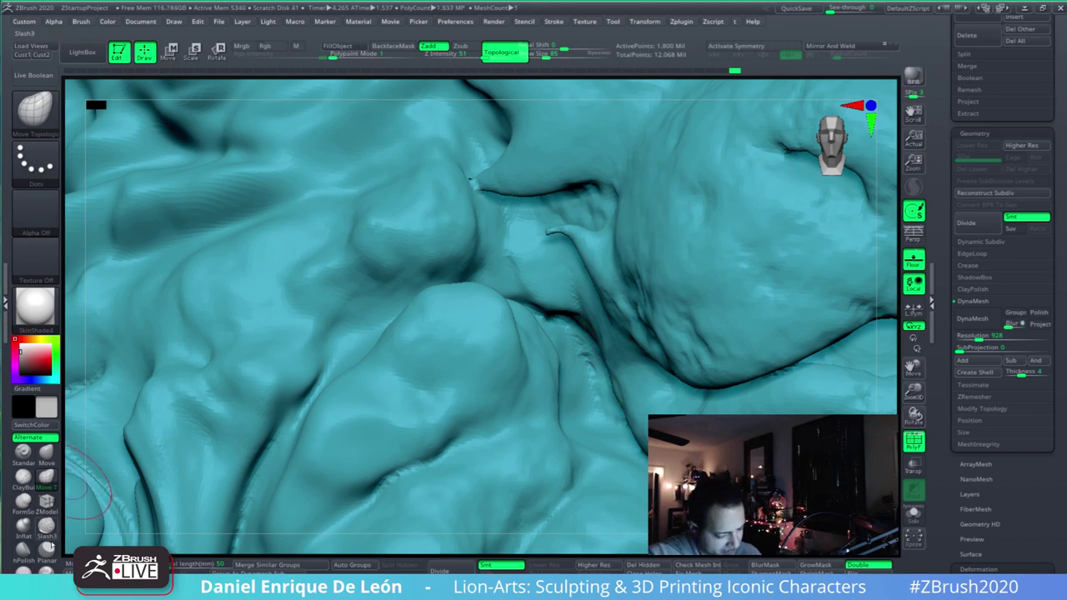
- Smooth the ragged ridge below the hooked strand and thicken the strand's thin tip with the Inflat brush
left_click(24, 527)
right_click_drag(575, 223, 590, 229, "alt")
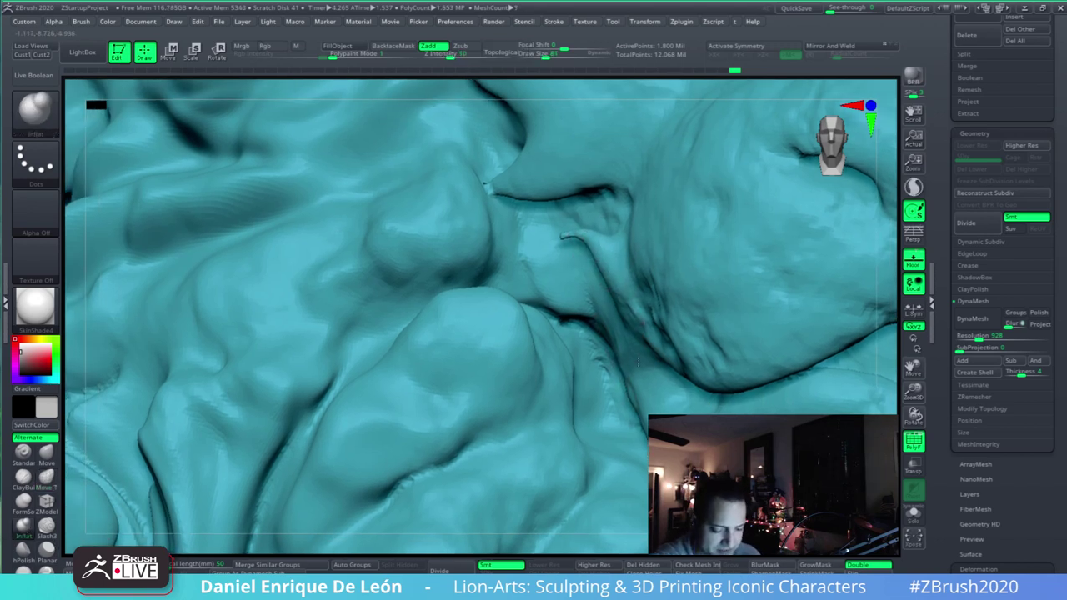
right_click_drag(639, 362, 630, 386, "ctrl")
left_click_drag(581, 376, 601, 415, "shift")
mouse_move(590, 235)
left_mouse_down()
mouse_move(541, 226)
mouse_move(557, 229)
left_mouse_up()
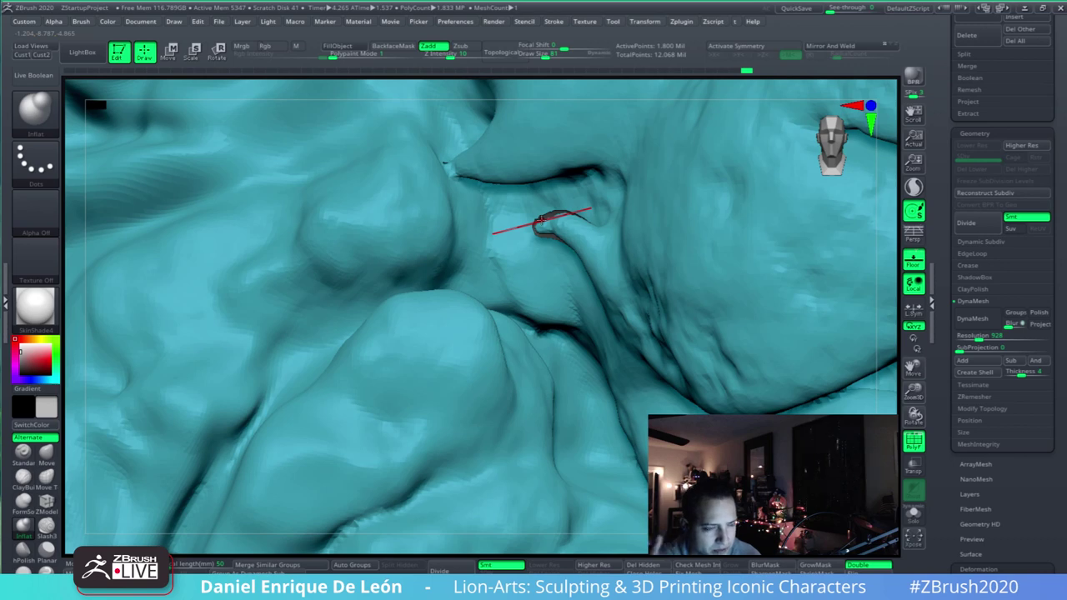
right_click_drag(559, 260, 595, 312)
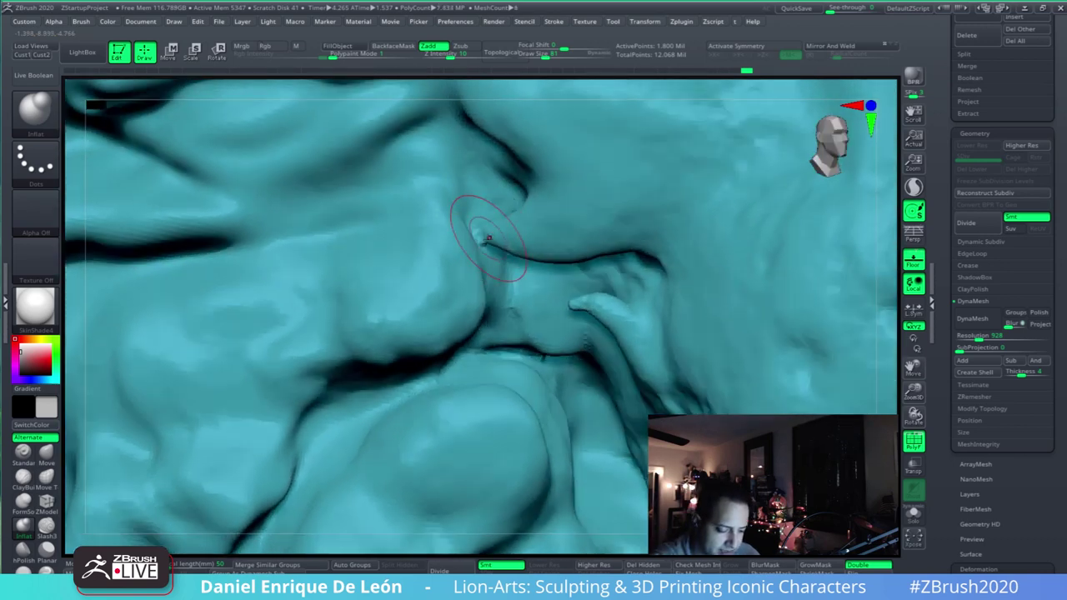
- Inflate the thin, pinched edge where the mane meets the cheek above the hooked strand
mouse_move(487, 238)
left_mouse_down()
mouse_move(492, 249)
mouse_move(503, 236)
mouse_move(484, 232)
left_mouse_up()
left_click_drag(503, 237, 485, 230)
mouse_move(483, 224)
right_mouse_down()
mouse_move(481, 206)
mouse_move(479, 219)
right_mouse_up()
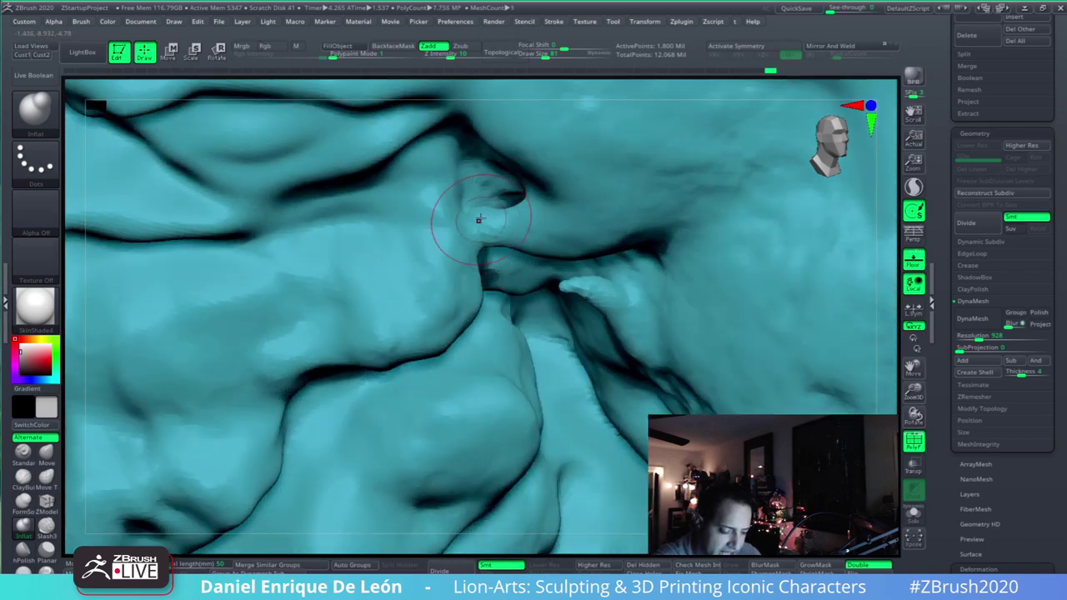
left_click_drag(483, 212, 499, 223)
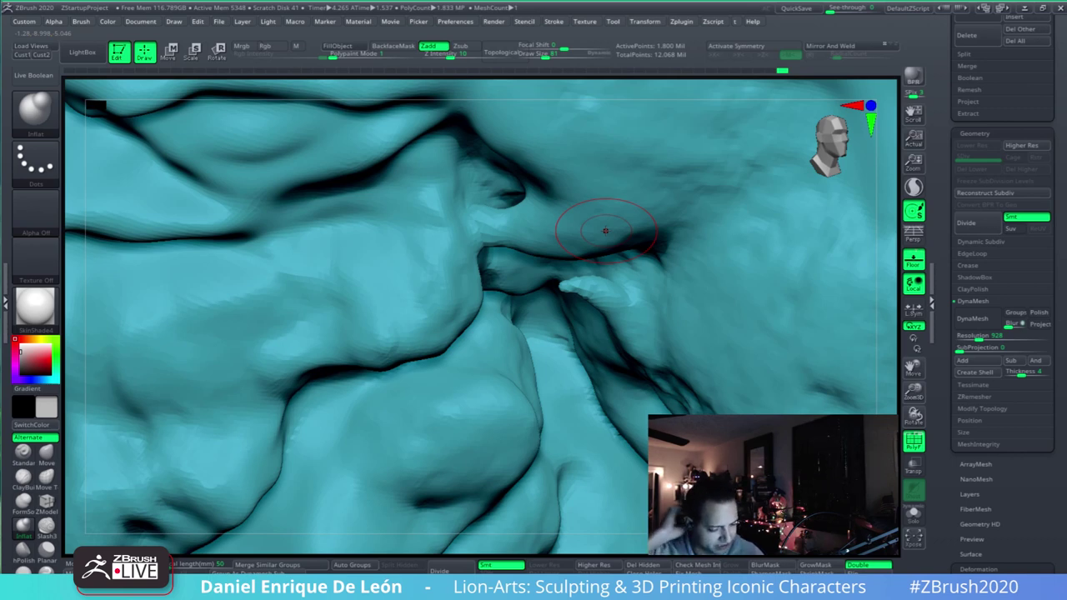
- Smooth the dark crease between the hooked strand and the rounded mane lock below it
mouse_move(611, 297)
right_mouse_down()
mouse_move(606, 272)
mouse_move(542, 277)
mouse_move(519, 255)
mouse_move(608, 281)
right_mouse_up()
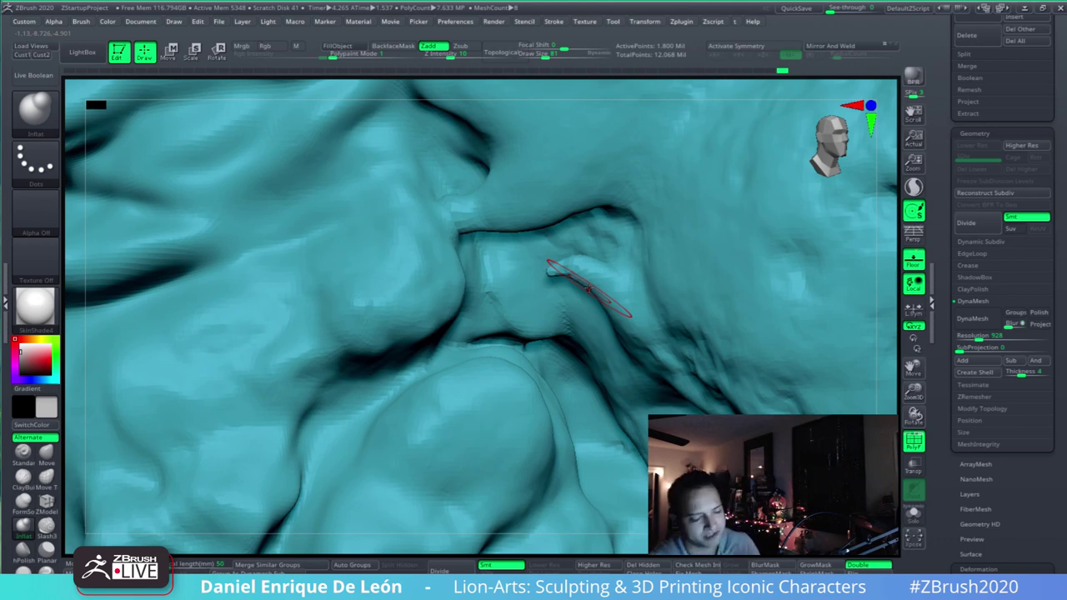
mouse_move(587, 289)
right_mouse_down()
mouse_move(638, 281)
mouse_move(639, 242)
mouse_move(680, 334)
mouse_move(691, 309)
right_mouse_up()
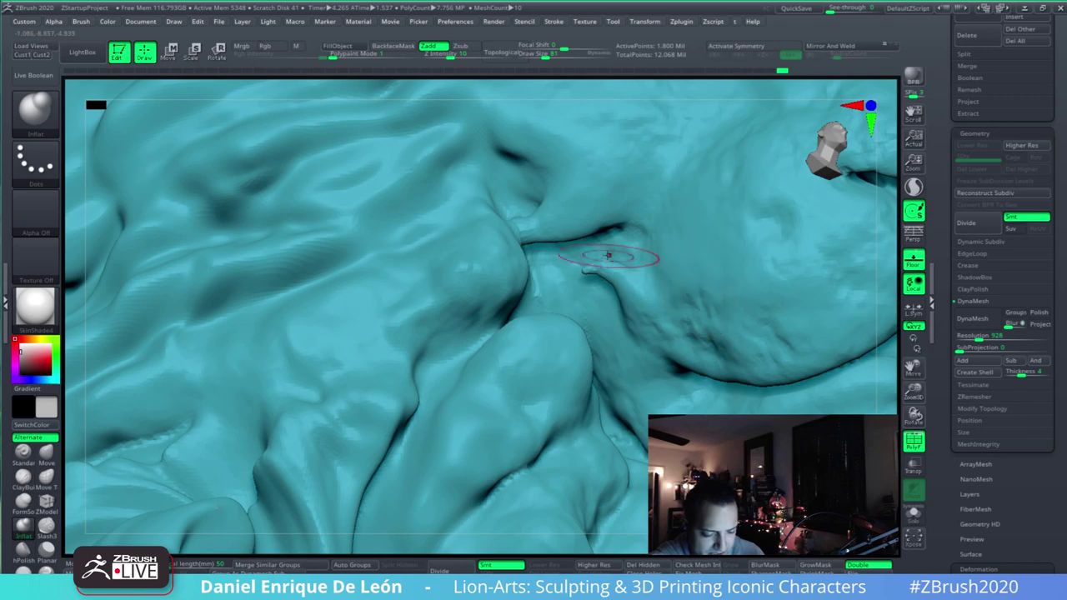
mouse_move(608, 255)
right_mouse_down()
mouse_move(638, 286)
mouse_move(612, 281)
mouse_move(668, 285)
mouse_move(641, 324)
mouse_move(673, 238)
mouse_move(602, 286)
mouse_move(622, 307)
mouse_move(595, 382)
right_mouse_up()
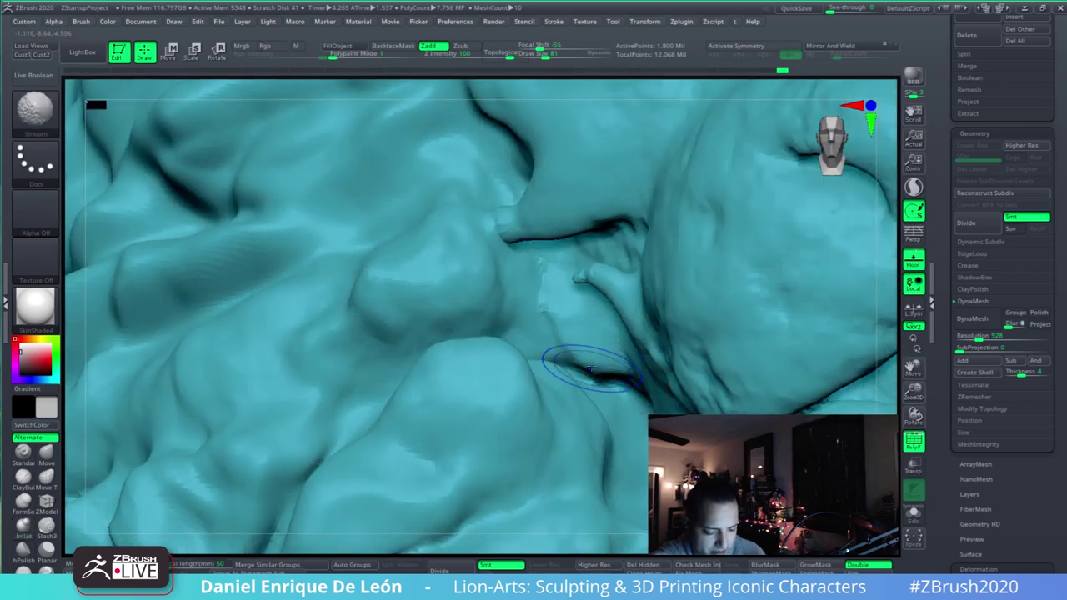
left_click_drag(592, 365, 607, 375, "shift")
- Smooth away the small crack in the surface where the mane meets the face, beside the eye
mouse_move(563, 281)
right_mouse_down()
mouse_move(598, 261)
mouse_move(542, 256)
mouse_move(629, 281)
mouse_move(609, 286)
mouse_move(664, 263)
mouse_move(641, 308)
mouse_move(608, 251)
mouse_move(596, 269)
mouse_move(578, 252)
right_mouse_up()
right_click_drag(518, 235, 526, 279, "ctrl")
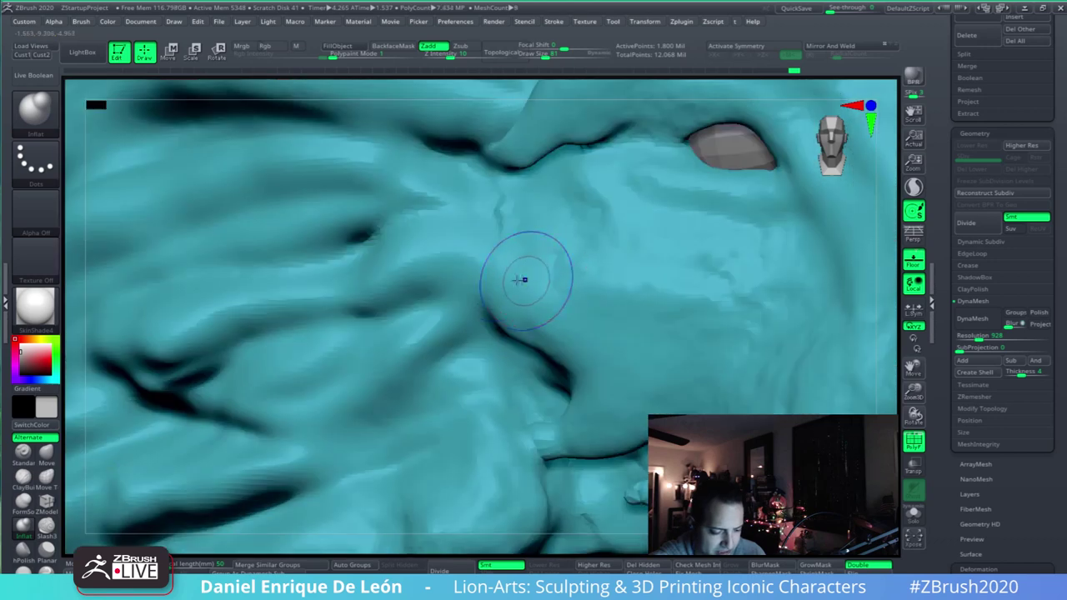
left_click_drag(500, 213, 505, 247, "shift")
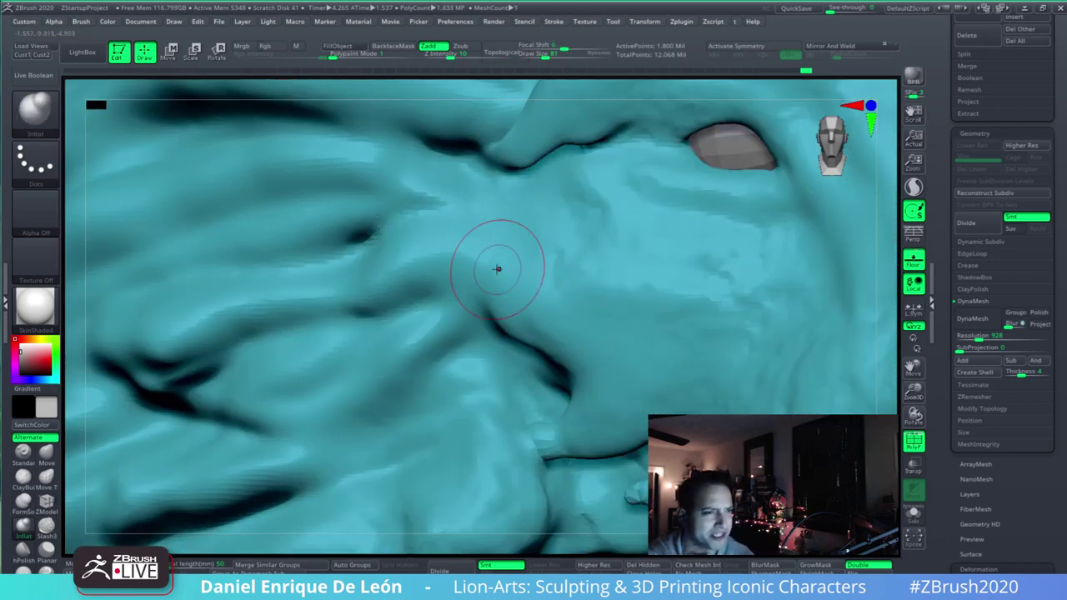
- Examine the side mane, the eye area, the curls and the beard for remaining surface defects
right_click_drag(597, 265, 571, 160, "alt")
mouse_move(654, 425)
right_mouse_down("alt")
mouse_move(636, 374)
mouse_move(712, 309)
mouse_move(647, 303)
mouse_move(635, 331)
mouse_move(600, 281)
right_mouse_up("alt")
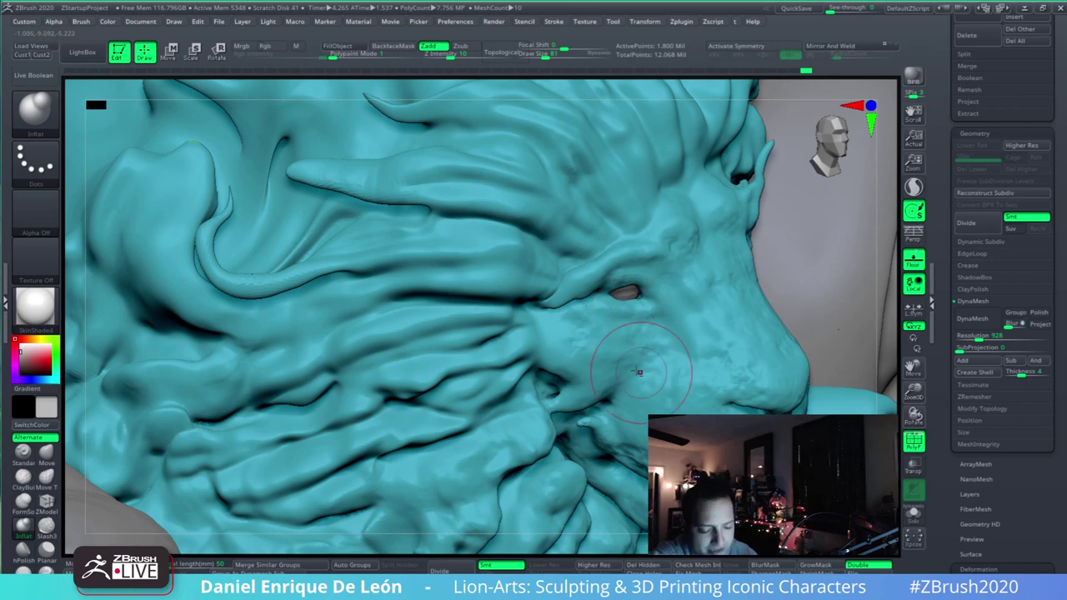
mouse_move(639, 372)
right_mouse_down("alt")
mouse_move(659, 310)
mouse_move(582, 271)
mouse_move(609, 313)
right_mouse_up("alt")
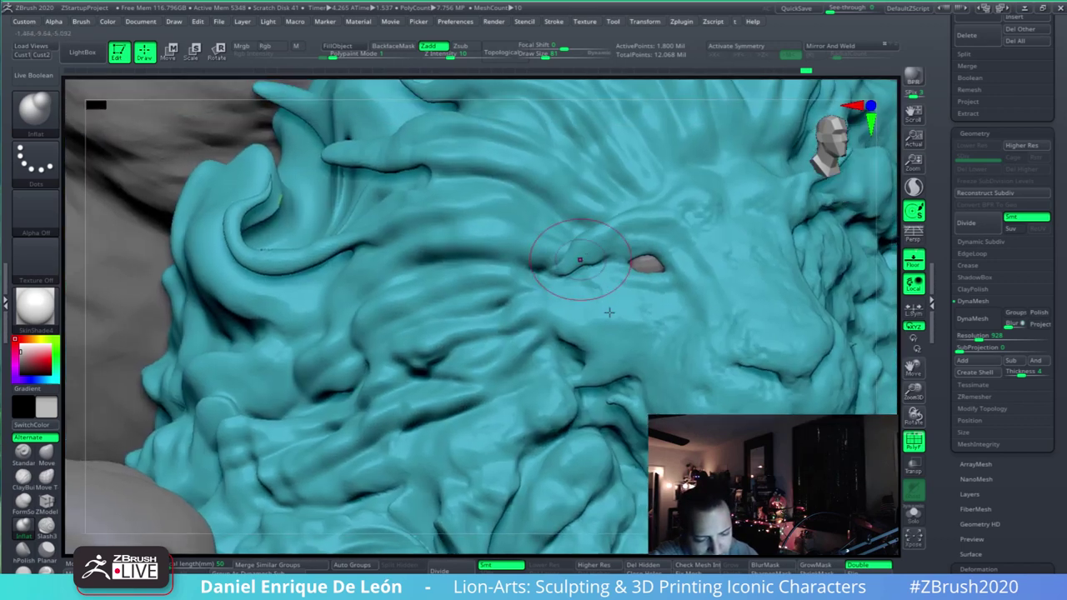
mouse_move(580, 260)
right_mouse_down()
mouse_move(589, 267)
mouse_move(584, 313)
right_mouse_up()
key("shift")
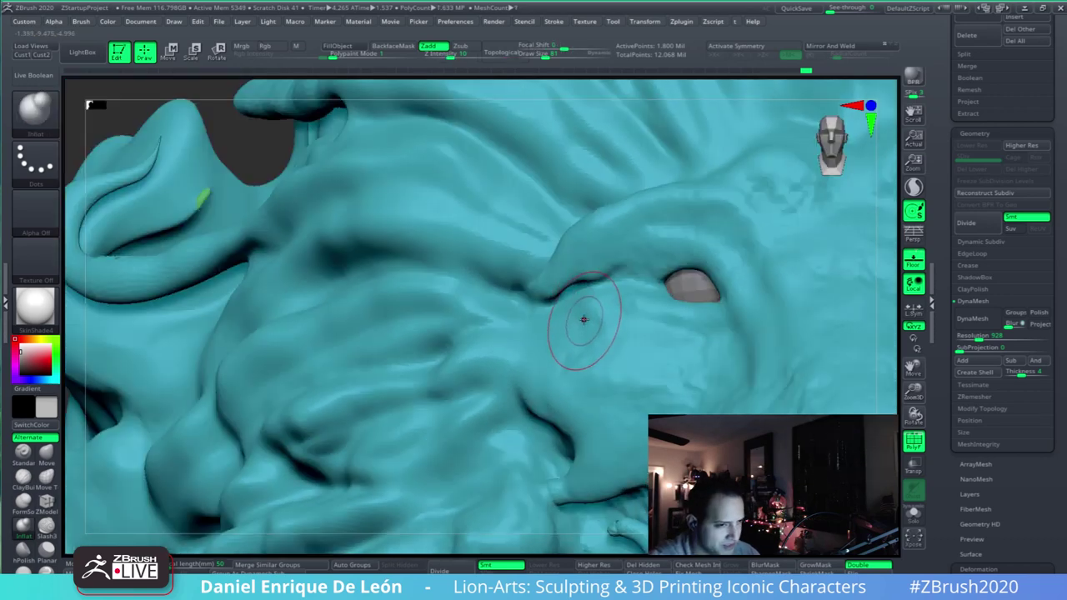
mouse_move(692, 352)
right_mouse_down()
mouse_move(612, 352)
mouse_move(625, 344)
mouse_move(604, 250)
right_mouse_up()
mouse_move(638, 375)
right_mouse_down()
mouse_move(623, 474)
mouse_move(632, 442)
mouse_move(620, 408)
mouse_move(519, 367)
mouse_move(549, 315)
mouse_move(489, 353)
mouse_move(538, 324)
mouse_move(618, 336)
mouse_move(645, 281)
right_mouse_up()
key("shift")
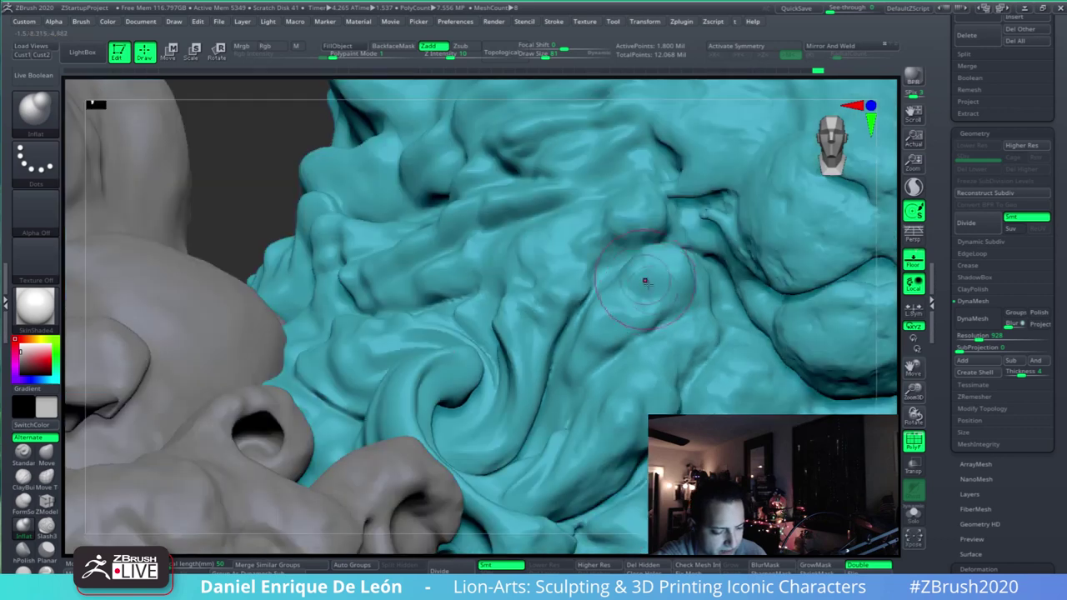
right_click_drag(587, 354, 632, 389)
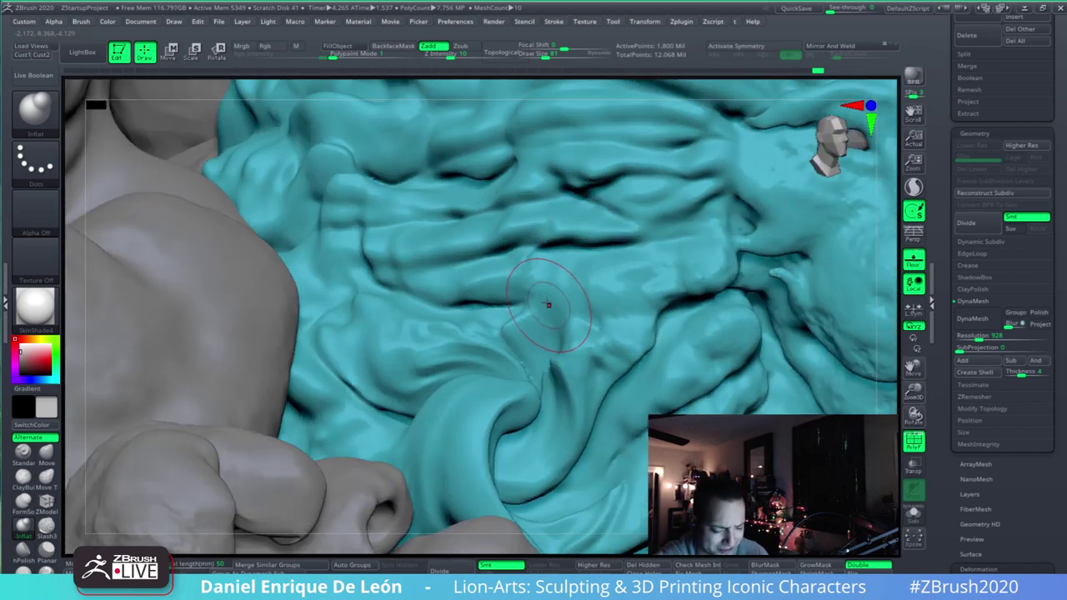
mouse_move(549, 305)
right_mouse_down()
mouse_move(550, 325)
mouse_move(652, 289)
mouse_move(567, 329)
mouse_move(575, 323)
right_mouse_up()
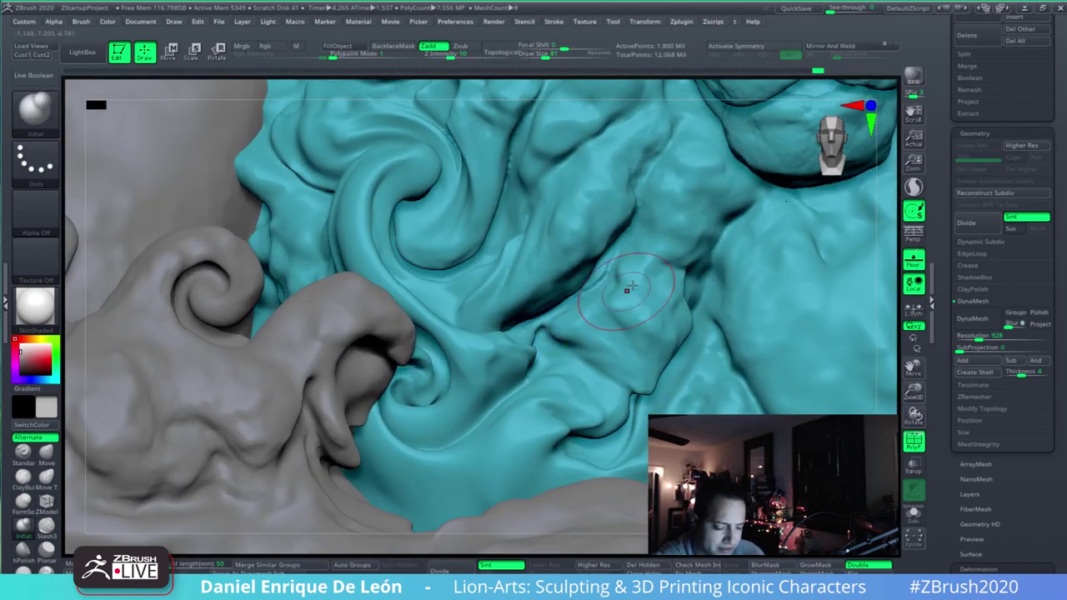
mouse_move(636, 351)
right_mouse_down()
mouse_move(722, 290)
mouse_move(661, 345)
mouse_move(667, 375)
mouse_move(640, 360)
mouse_move(659, 386)
mouse_move(652, 372)
right_mouse_up()
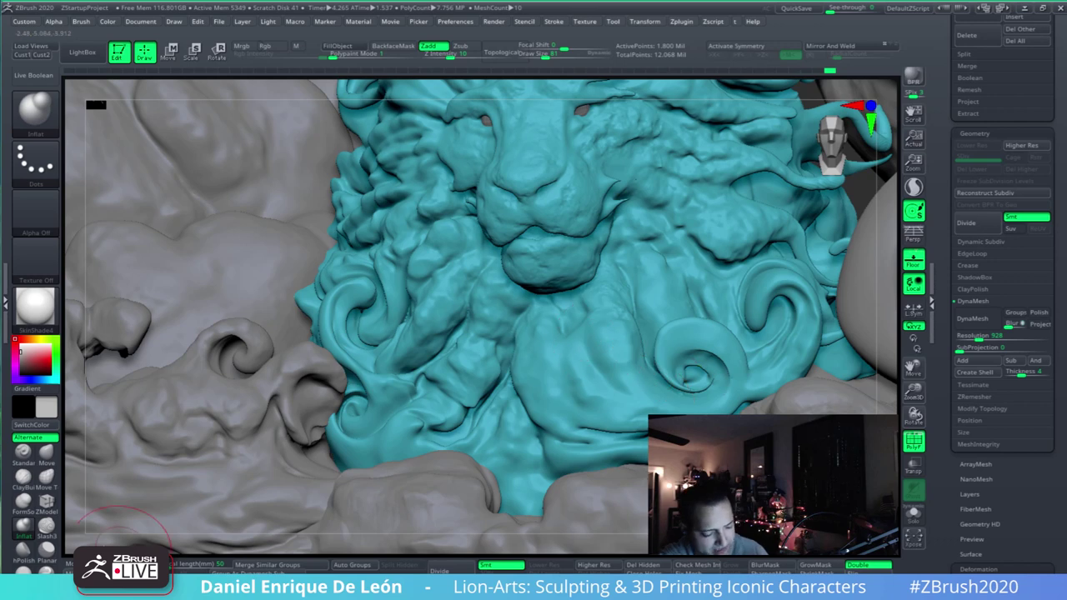
- Carve flowing hair grooves into the large smooth beard lock under the chin with the Slash3 brush
left_click(46, 526)
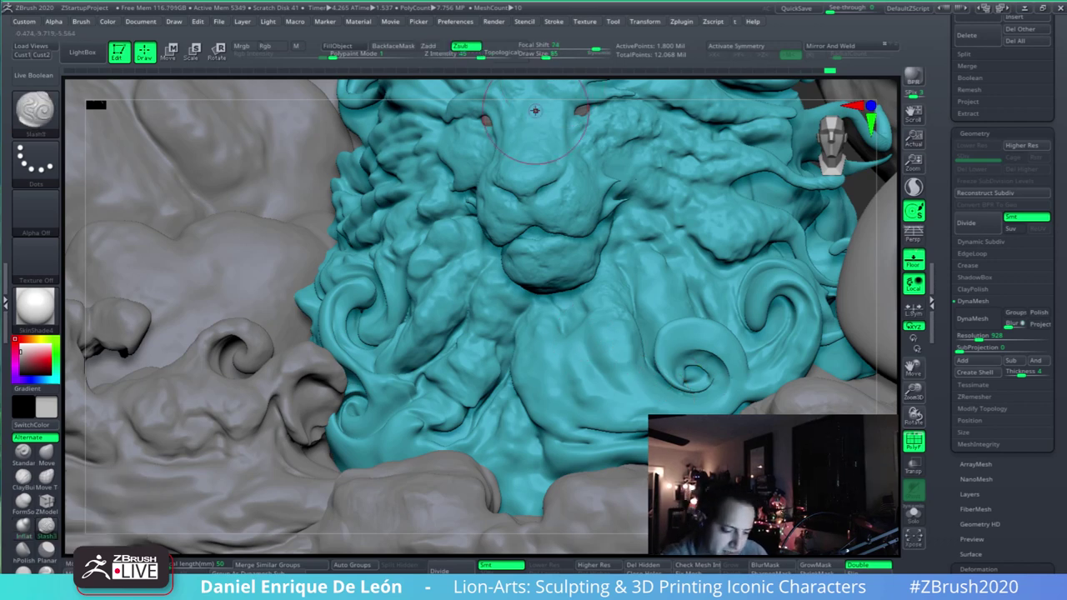
mouse_move(587, 317)
right_mouse_down()
mouse_move(586, 346)
mouse_move(579, 313)
right_mouse_up()
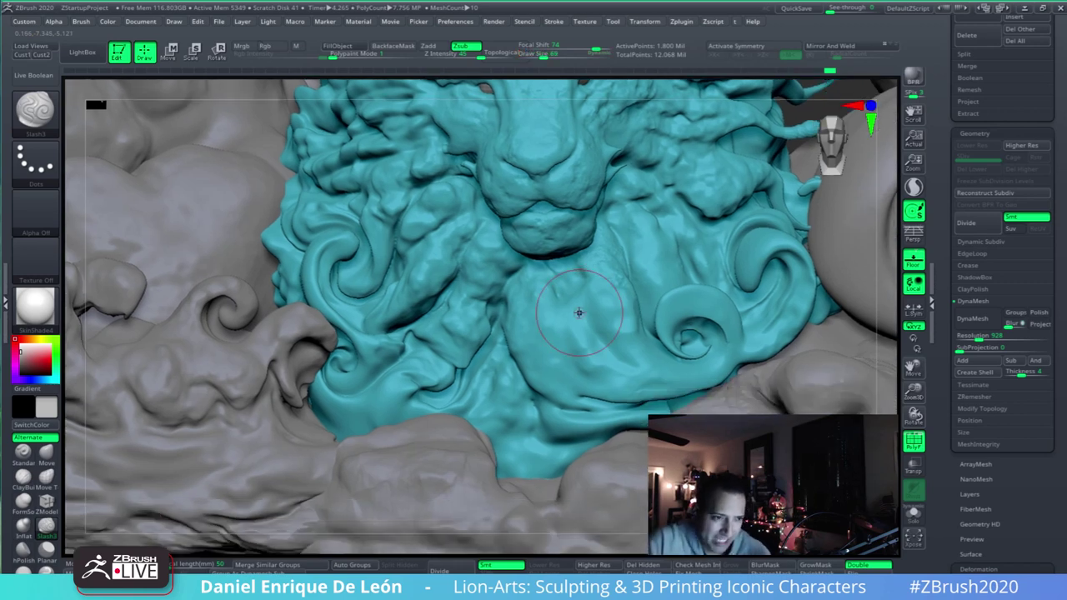
mouse_move(580, 314)
right_mouse_down()
mouse_move(610, 326)
mouse_move(603, 310)
right_mouse_up()
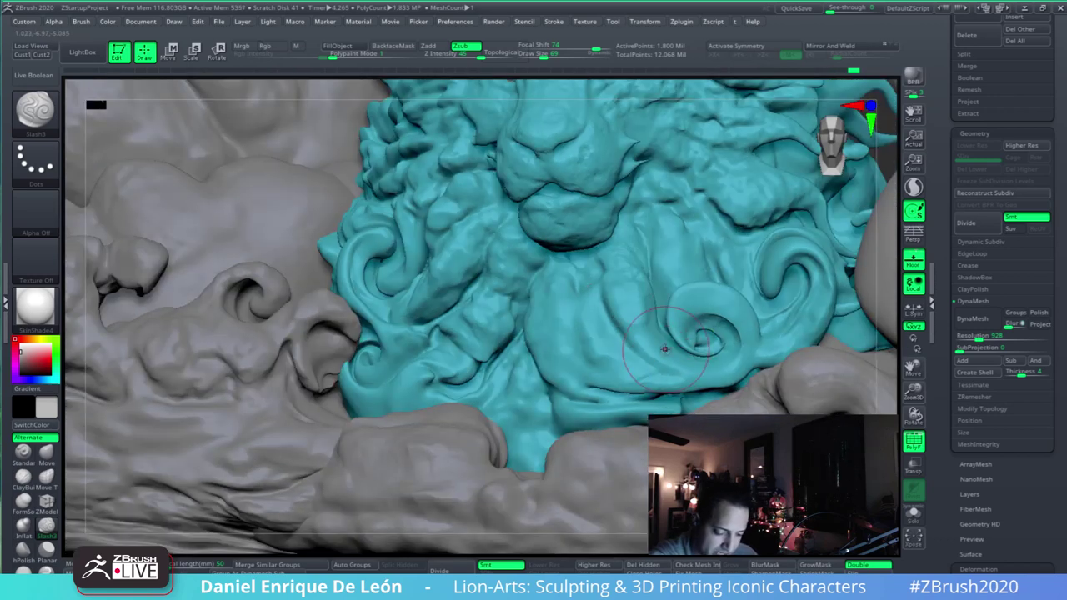
mouse_move(590, 298)
right_mouse_down()
mouse_move(594, 269)
mouse_move(573, 266)
right_mouse_up()
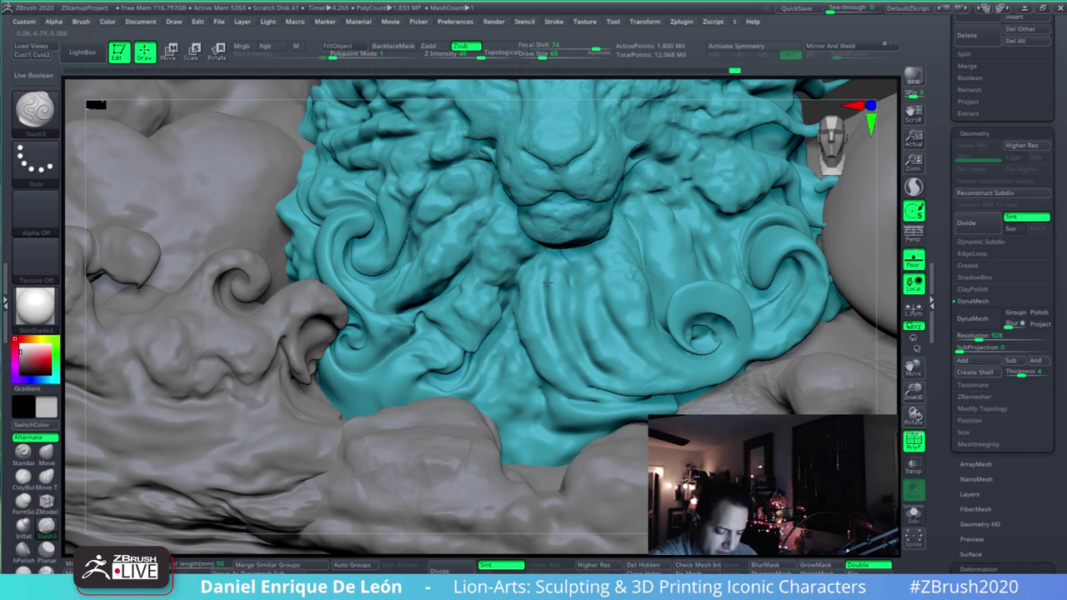
- Soften the newly carved grooves in the beard lock under the chin
right_click_drag(564, 260, 577, 257)
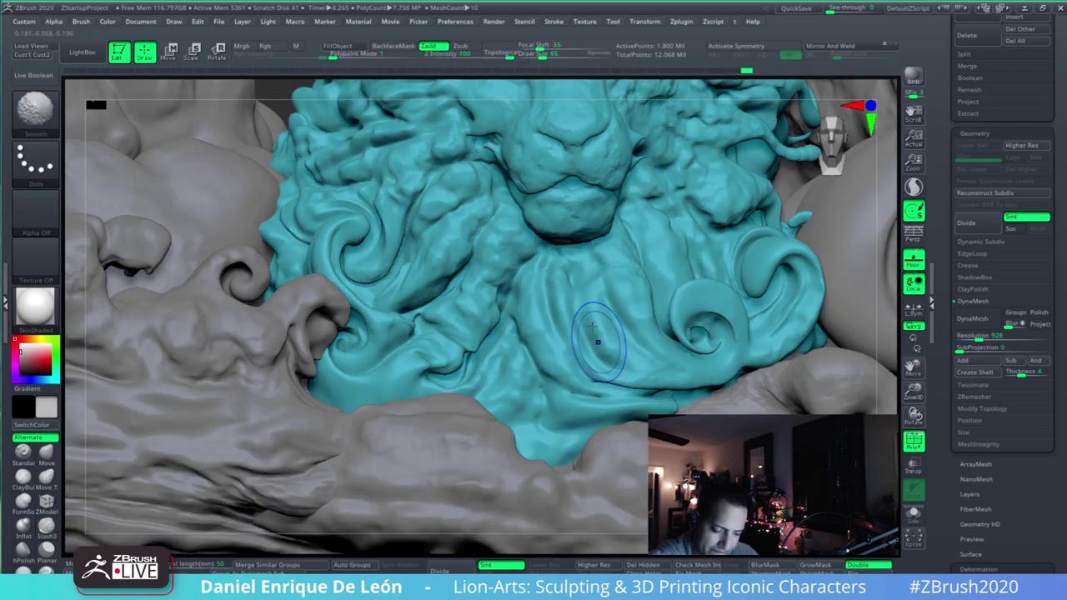
mouse_move(607, 341)
left_mouse_down("shift")
mouse_move(572, 289)
mouse_move(561, 295)
left_mouse_up("shift")
left_click_drag(561, 295, 554, 281, "shift")
- Carve further strand grooves along the beard's centre with Slash3, reducing the draw size to 51
mouse_move(552, 330)
right_mouse_down()
mouse_move(500, 338)
mouse_move(520, 321)
right_mouse_up()
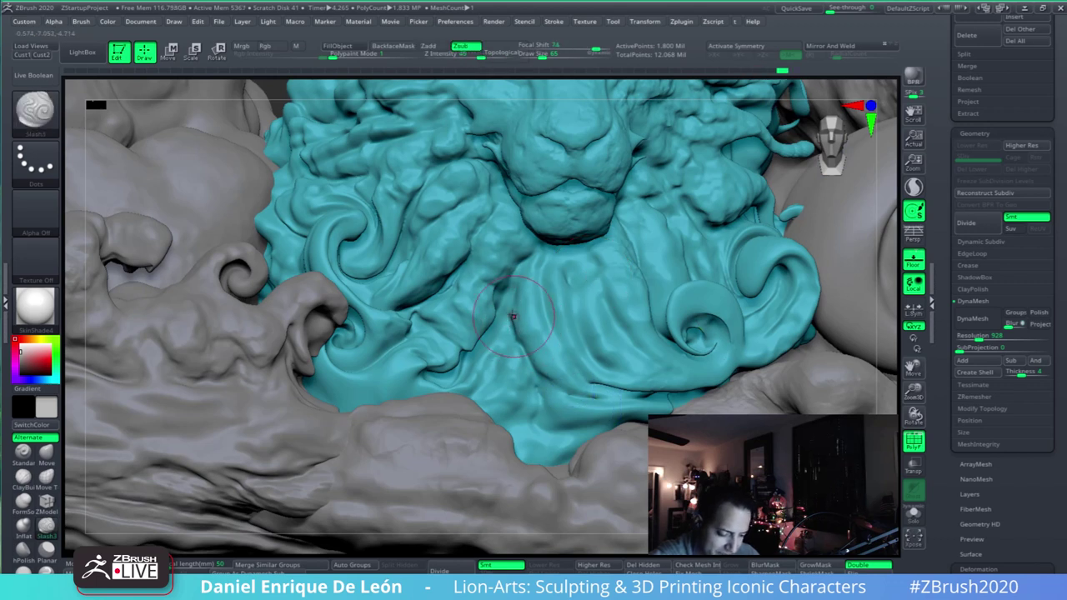
left_click_drag(518, 324, 517, 289)
left_click_drag(541, 58, 537, 64)
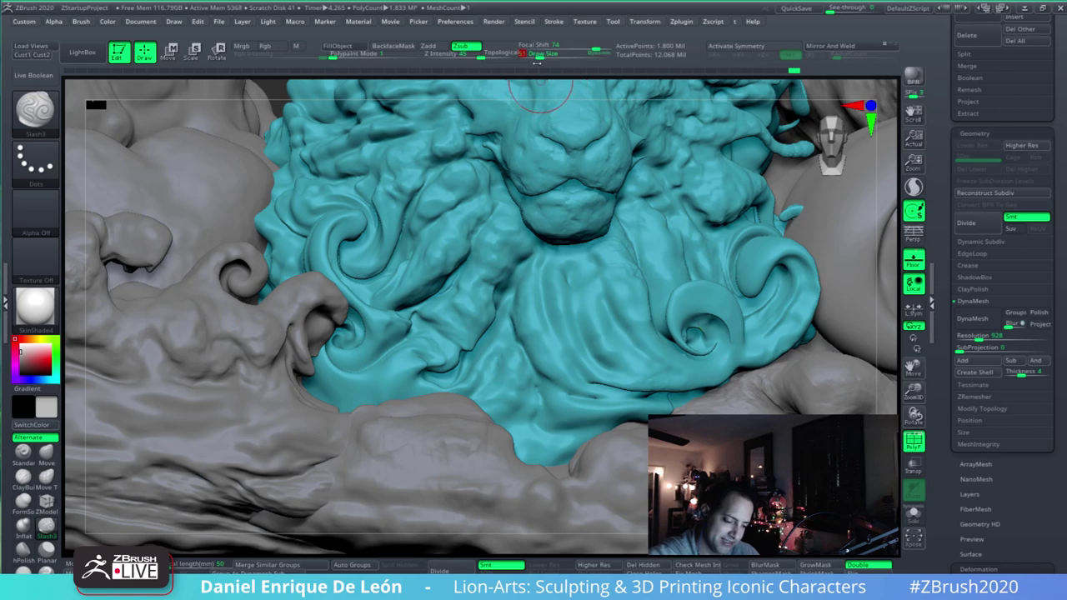
right_click_drag(574, 330, 516, 289)
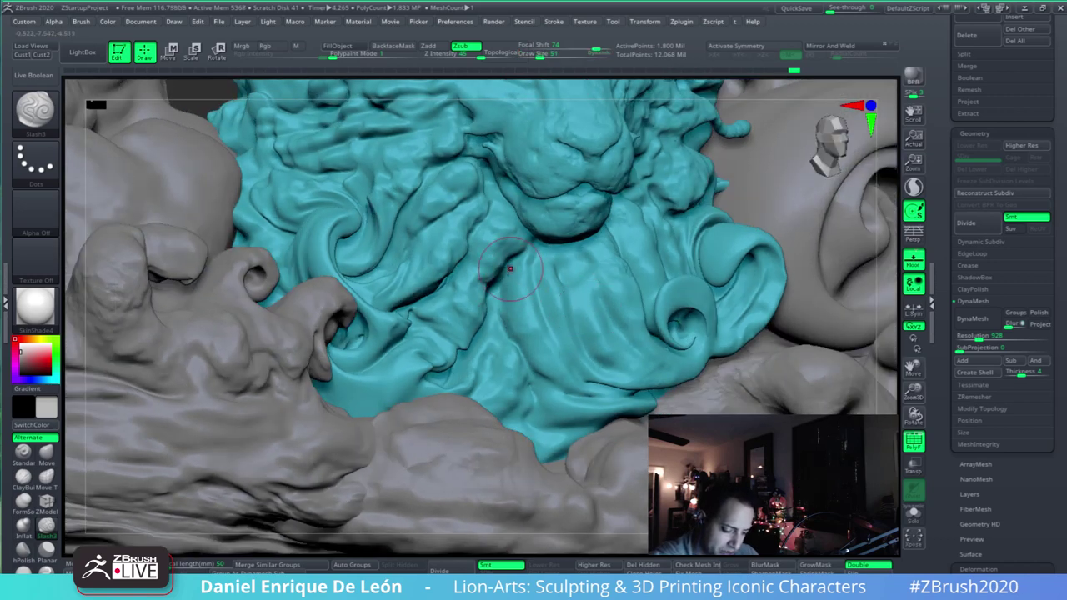
right_click_drag(523, 336, 704, 277)
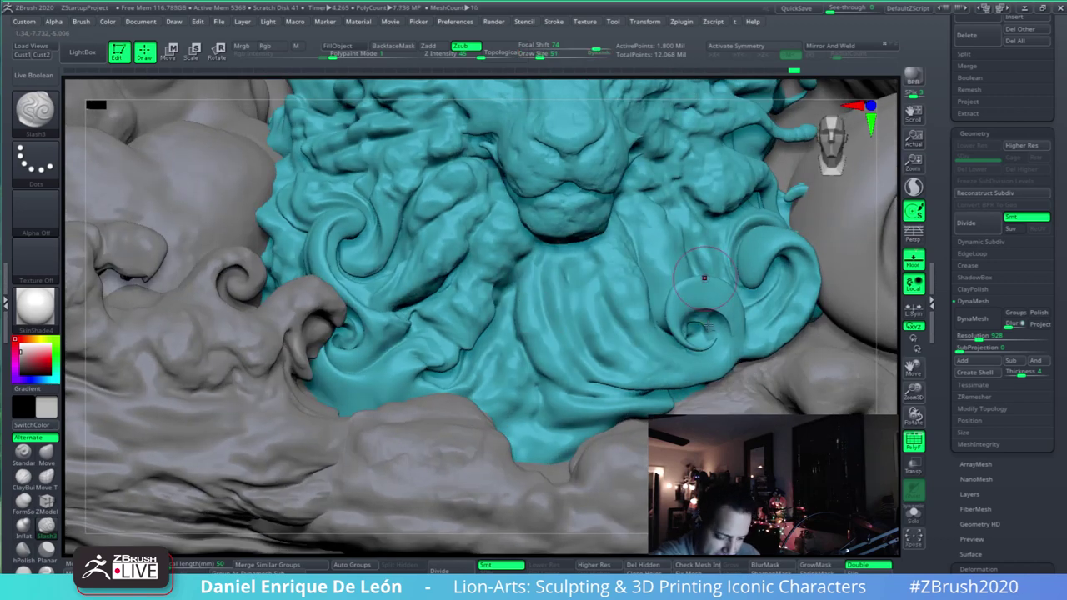
mouse_move(709, 234)
right_mouse_down("ctrl")
mouse_move(701, 188)
mouse_move(675, 209)
mouse_move(700, 250)
mouse_move(692, 265)
right_mouse_up("ctrl")
- Reshape the outer mane locks on the side of the head next to the clouds with the Move brush
mouse_move(560, 341)
right_mouse_down("alt")
mouse_move(589, 371)
mouse_move(613, 425)
right_mouse_up("alt")
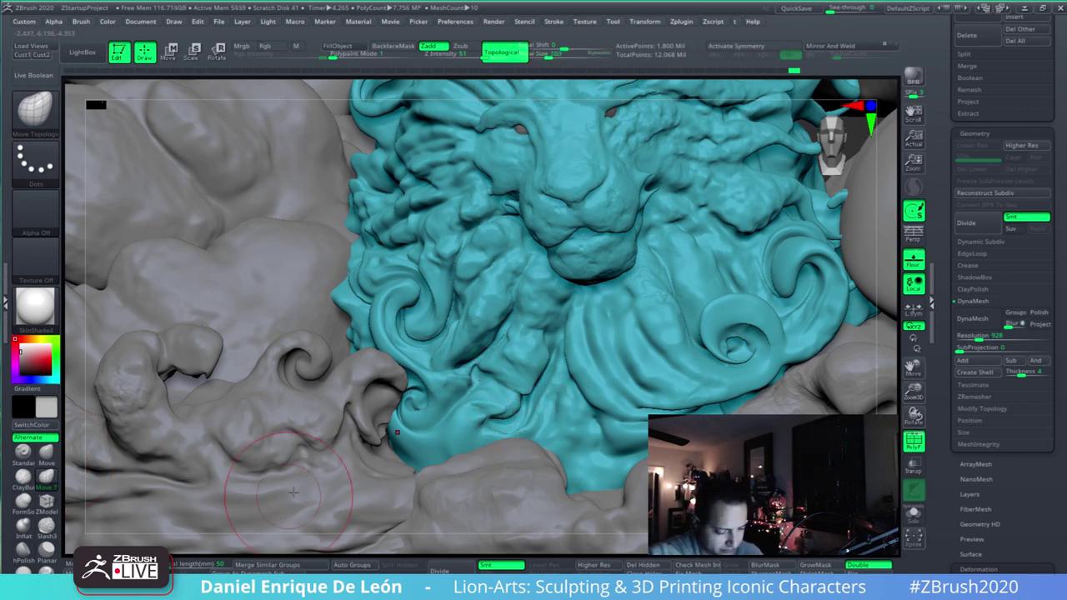
left_click(47, 452)
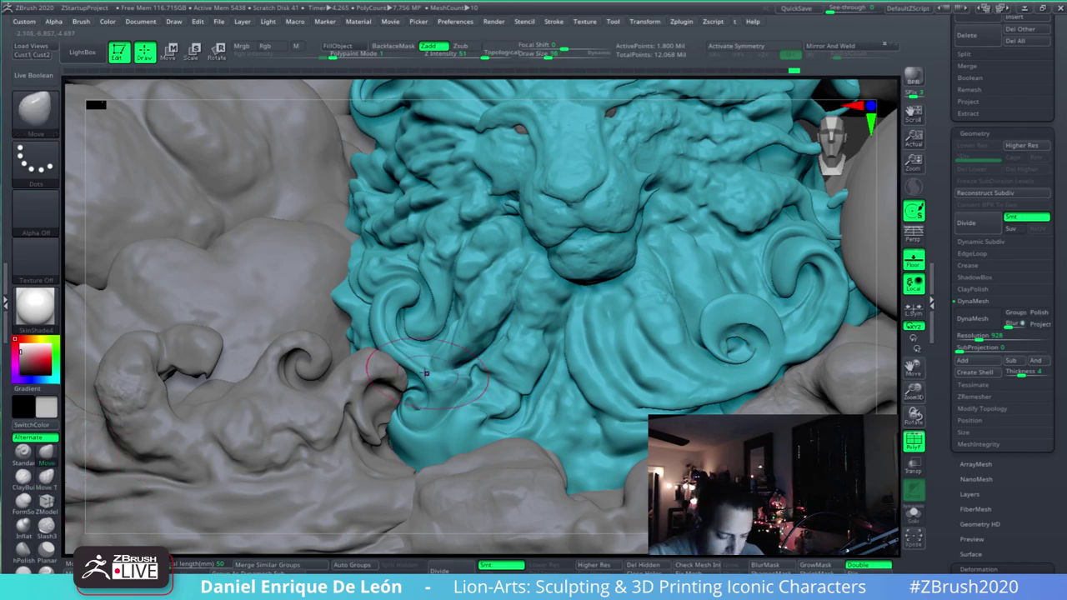
mouse_move(427, 412)
right_mouse_down()
mouse_move(464, 458)
mouse_move(400, 371)
right_mouse_up()
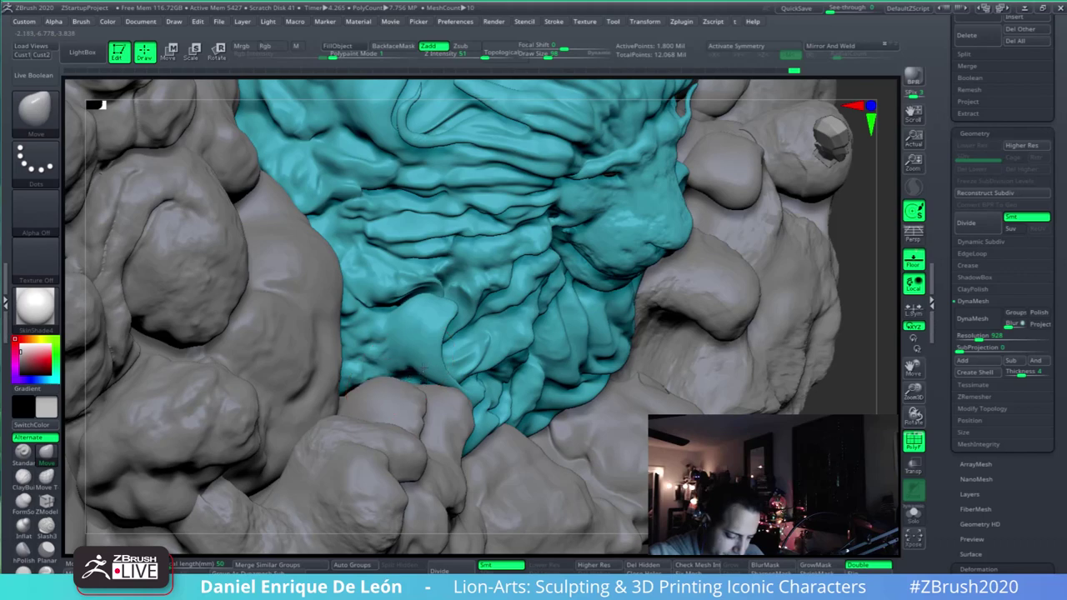
left_click_drag(427, 358, 431, 348)
mouse_move(442, 350)
right_mouse_down()
mouse_move(483, 404)
mouse_move(530, 340)
mouse_move(513, 343)
right_mouse_up()
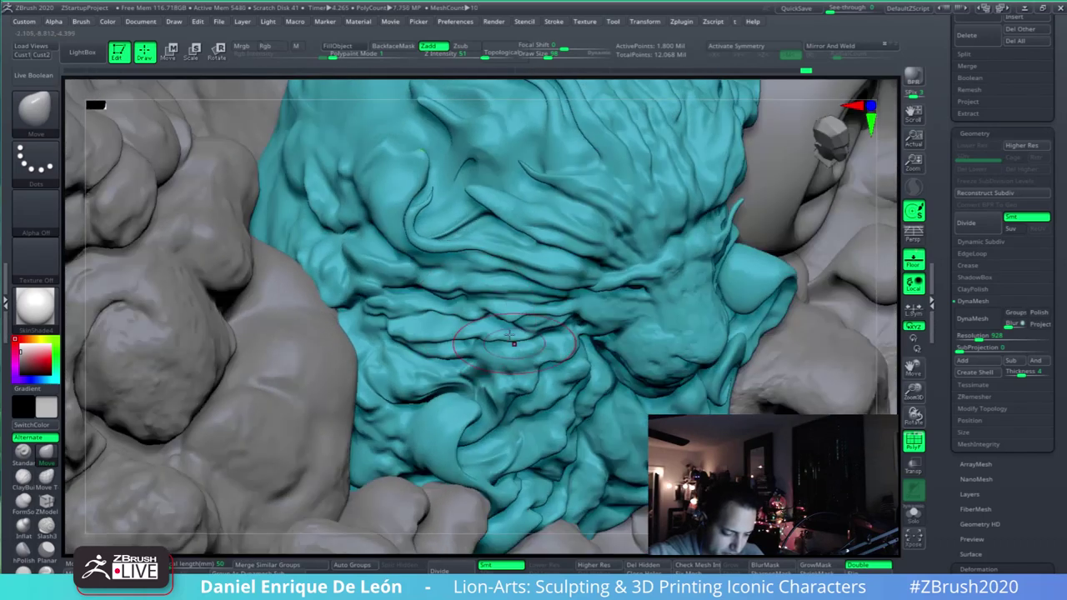
left_click_drag(414, 286, 444, 288)
left_click_drag(380, 307, 388, 335)
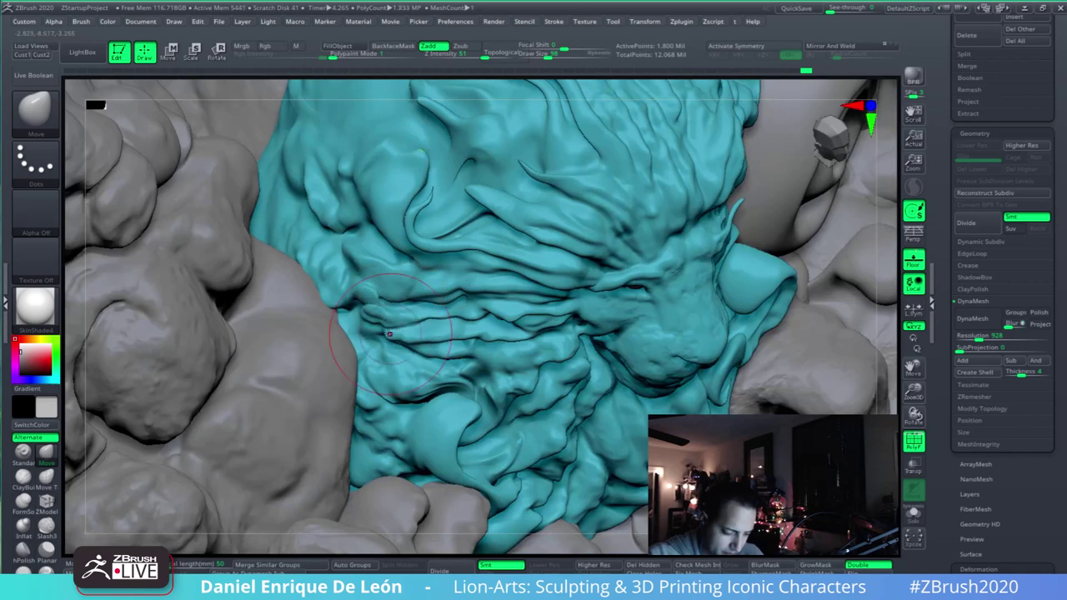
- Reshape the large curl at the mane's outer edge beside the clouds using Move Topological at draw size 137
mouse_move(450, 347)
right_mouse_down()
mouse_move(556, 288)
mouse_move(378, 312)
right_mouse_up()
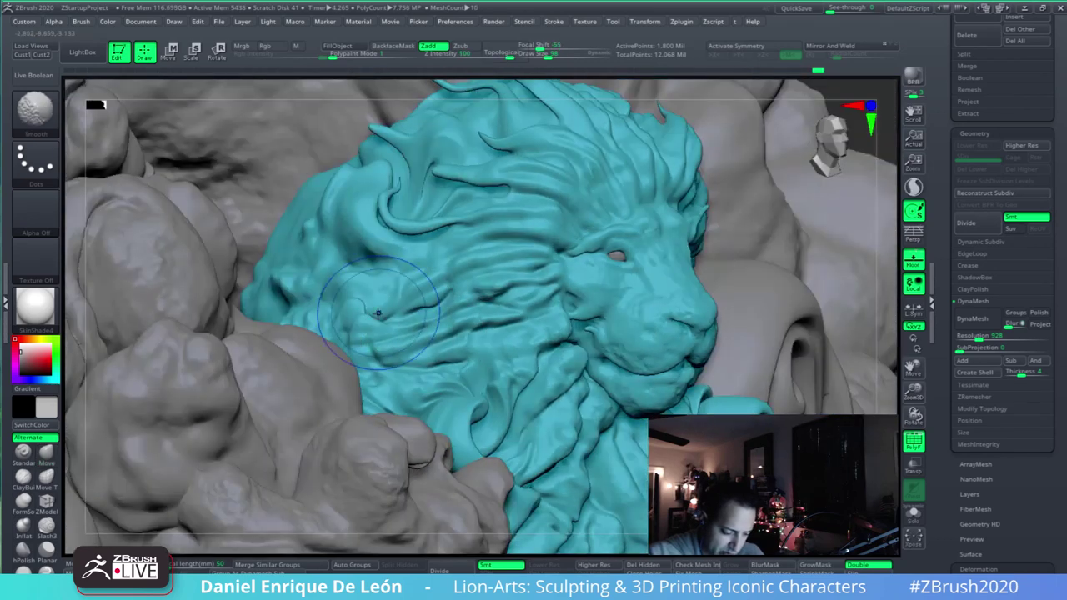
mouse_move(649, 380)
right_mouse_down()
mouse_move(641, 372)
mouse_move(667, 317)
mouse_move(695, 424)
mouse_move(674, 337)
mouse_move(658, 337)
mouse_move(696, 350)
right_mouse_up()
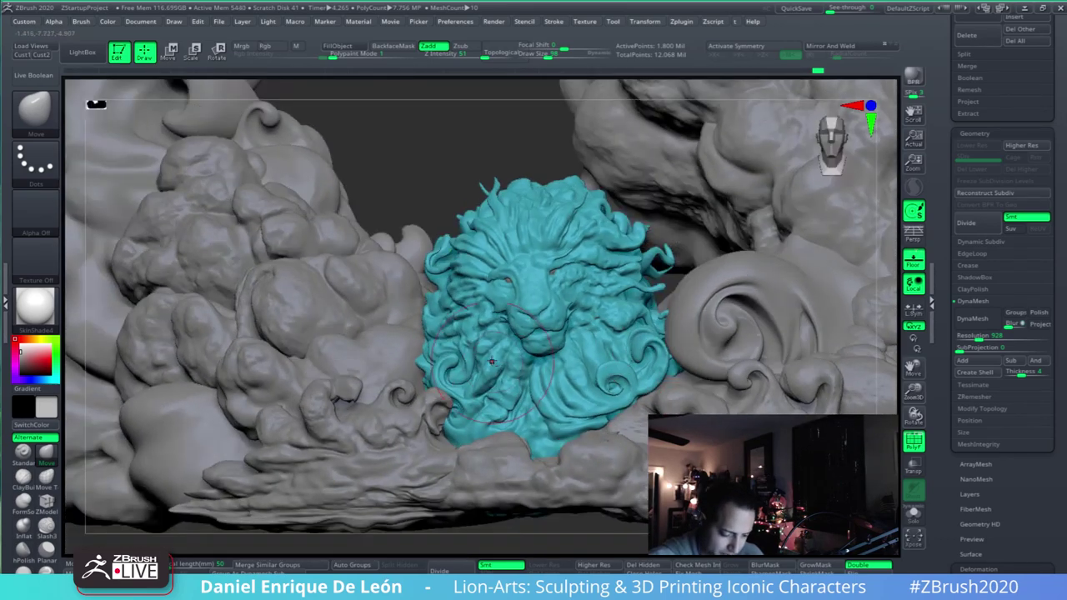
mouse_move(551, 365)
right_mouse_down("ctrl")
mouse_move(575, 419)
mouse_move(654, 383)
right_mouse_up("ctrl")
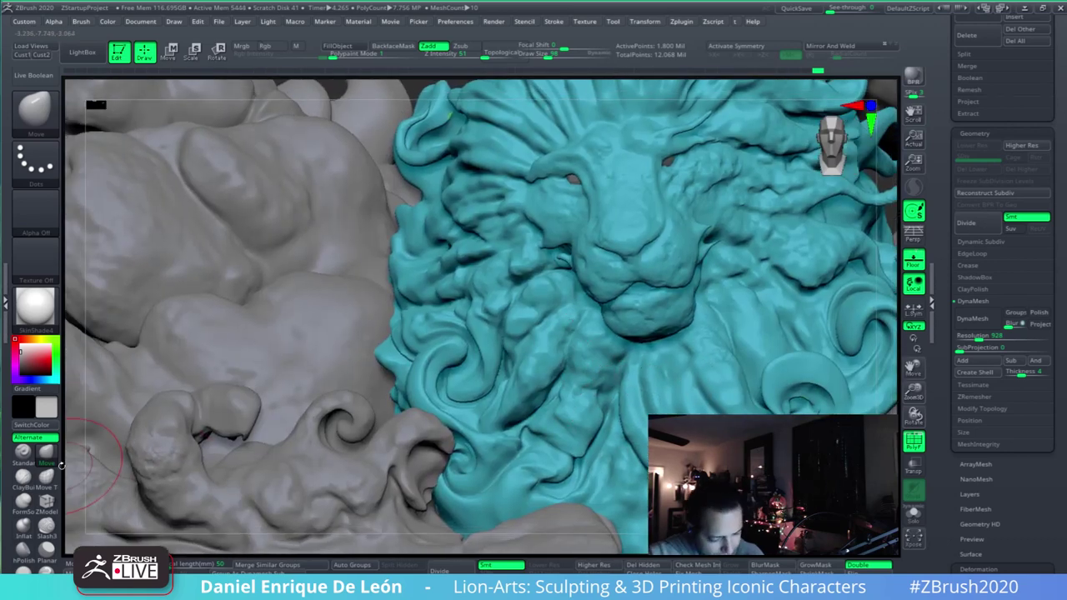
left_click(501, 51)
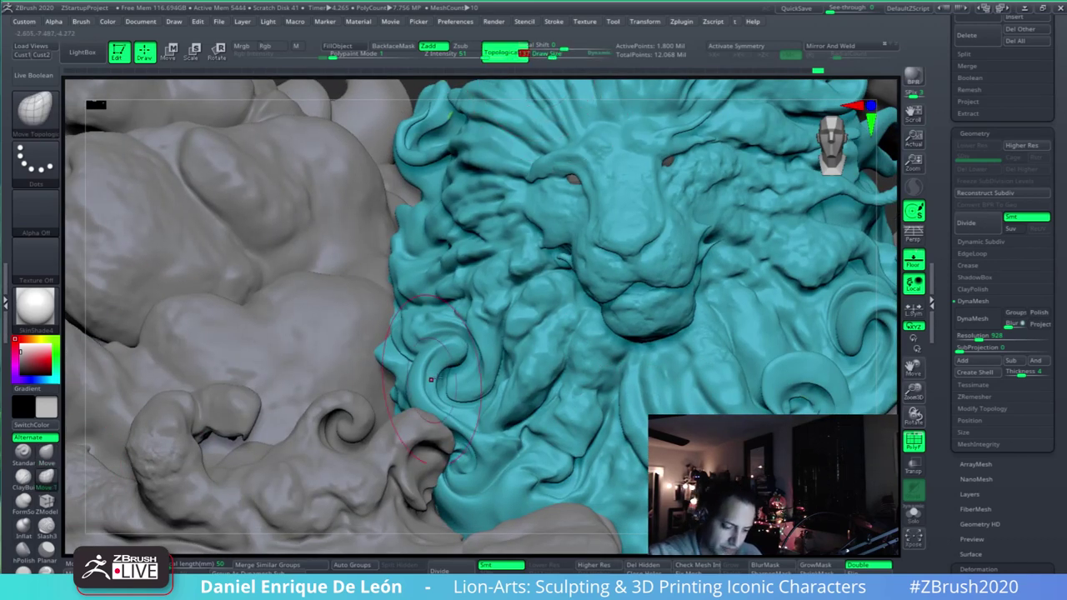
left_click_drag(424, 367, 388, 371)
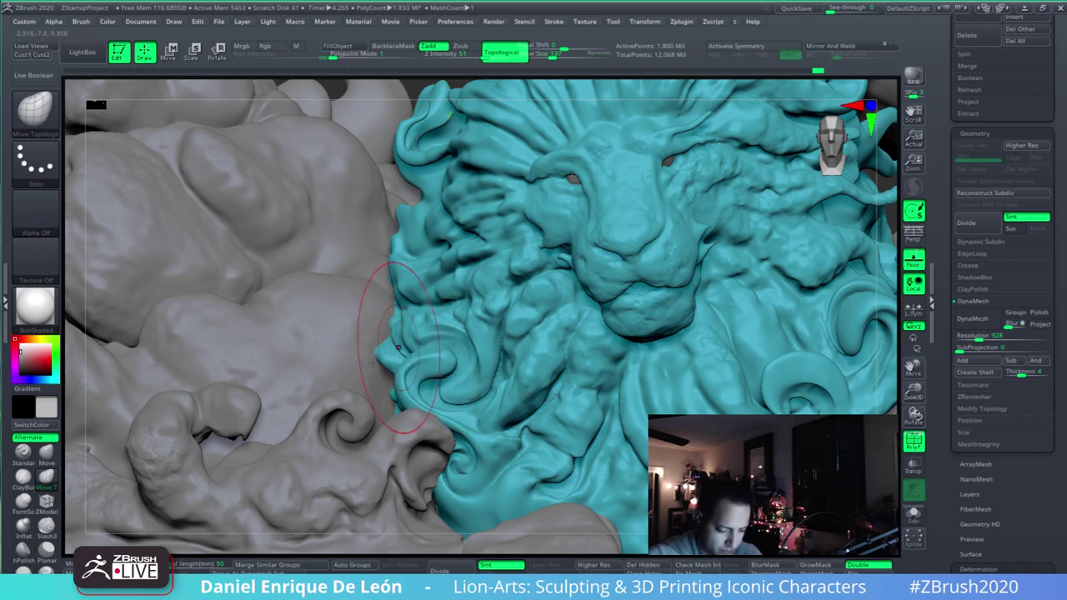
- Refine the shape of the mane-edge curl beside the clouds with the regular Move brush
left_click(53, 453)
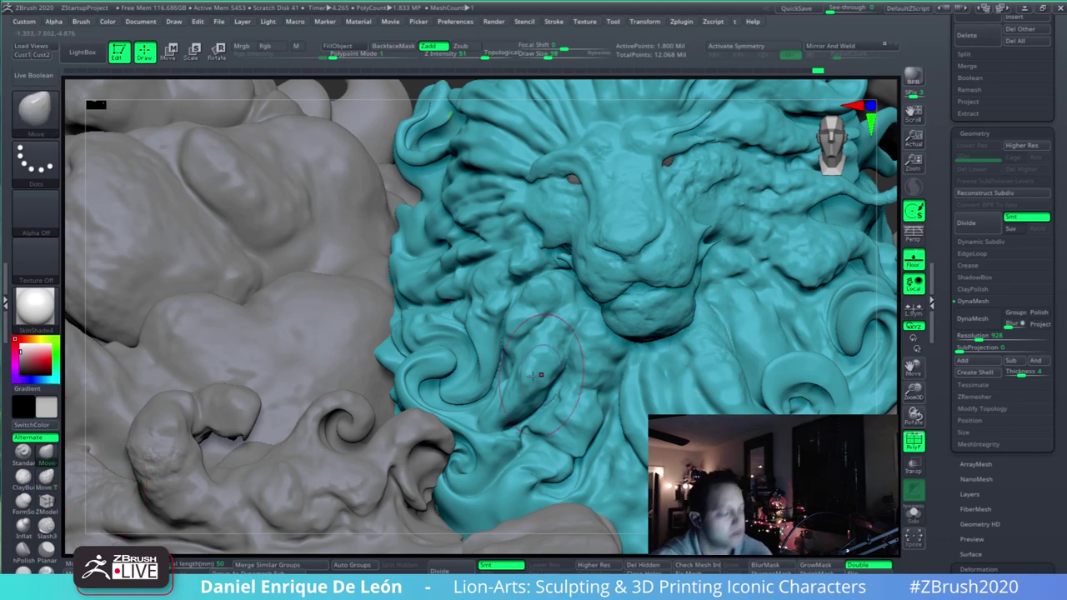
right_click_drag(472, 394, 503, 377, "alt")
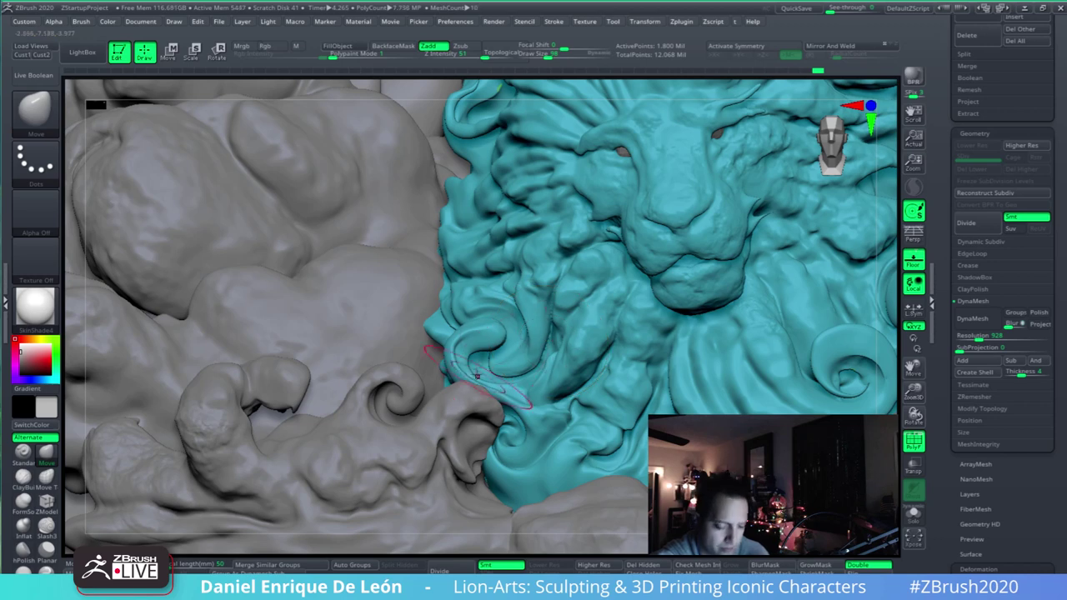
left_click_drag(515, 339, 493, 350)
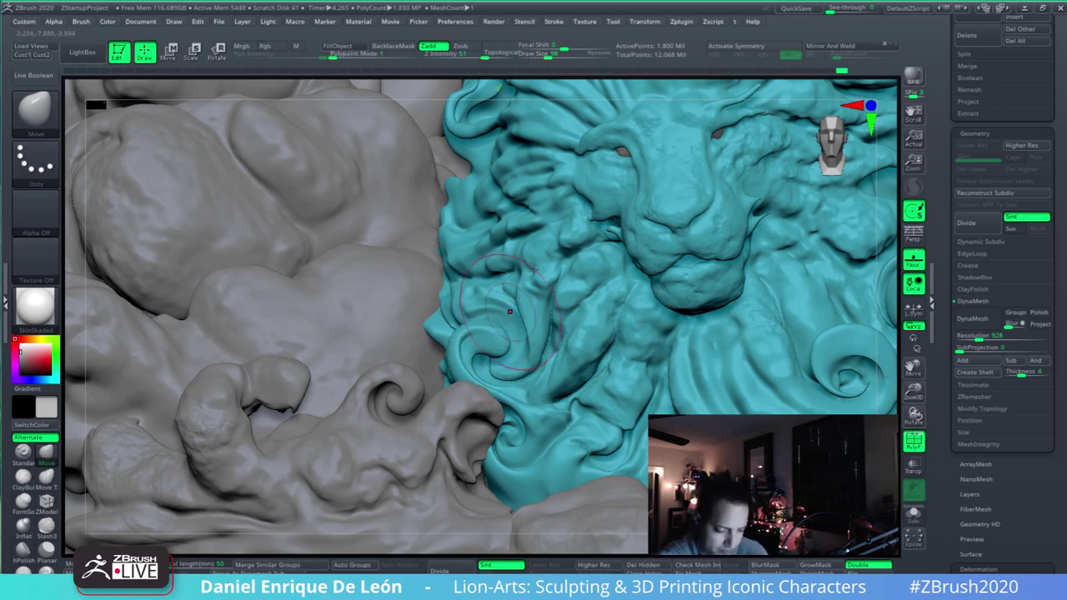
- Twist the mane-edge curl beside the clouds into a tighter swirl with the Spiral brush
left_click(90, 23)
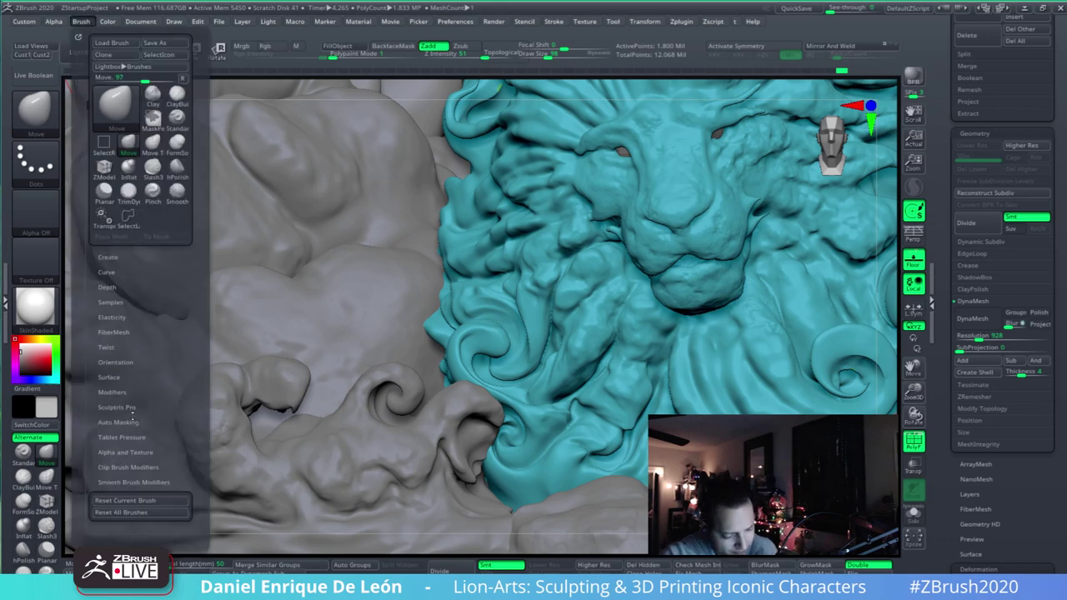
left_click(35, 106)
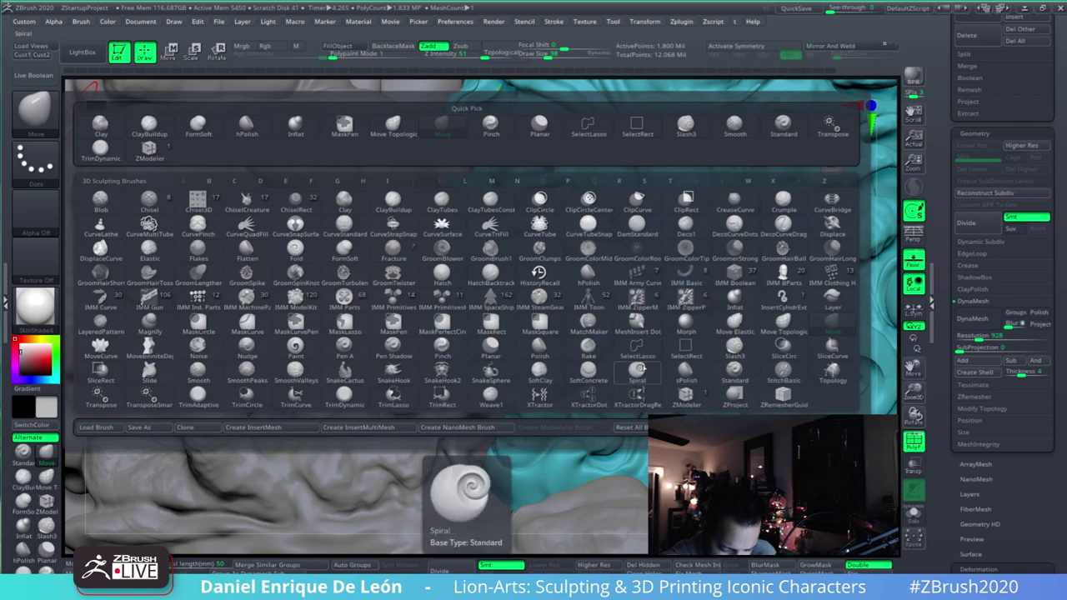
left_click(638, 372)
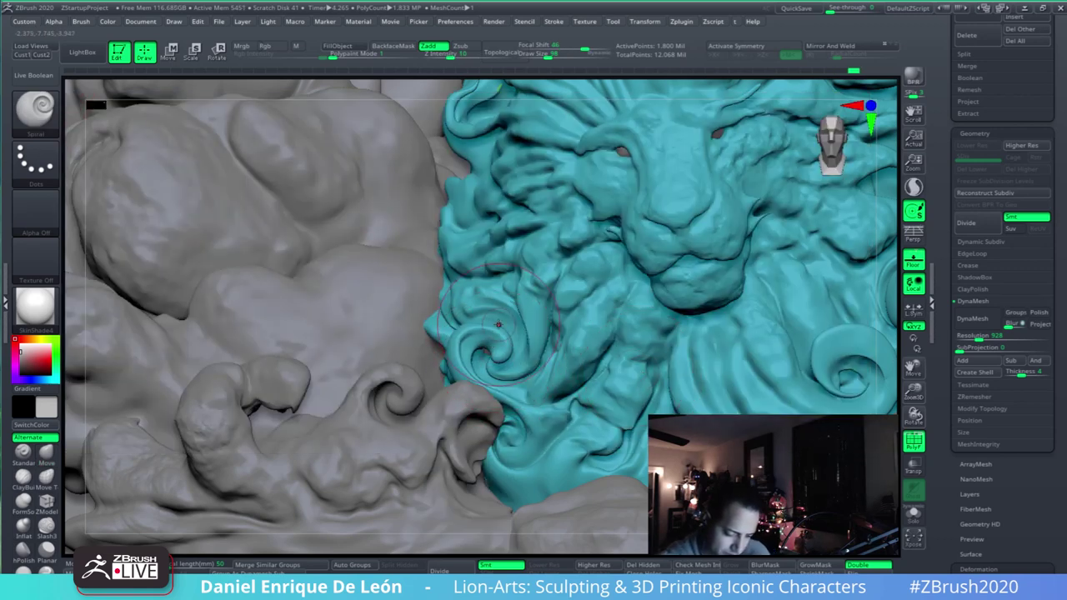
right_click_drag(661, 388, 731, 329, "ctrl")
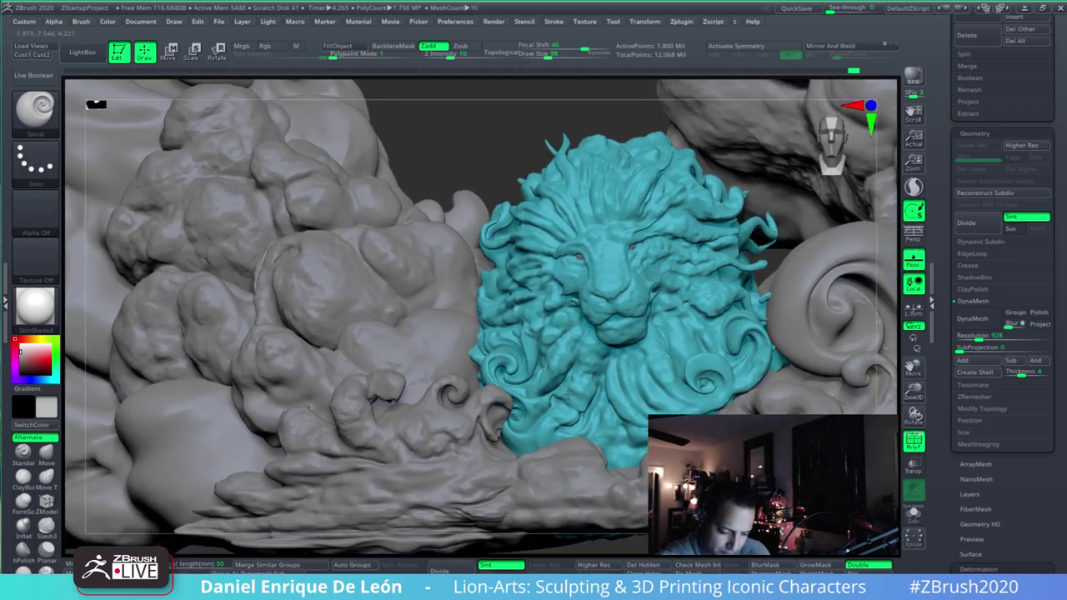
- Adjust the swirled curl and its neighbouring locks using the Move brush at draw size 137
right_click_drag(569, 395, 612, 399, "ctrl")
left_click(47, 452)
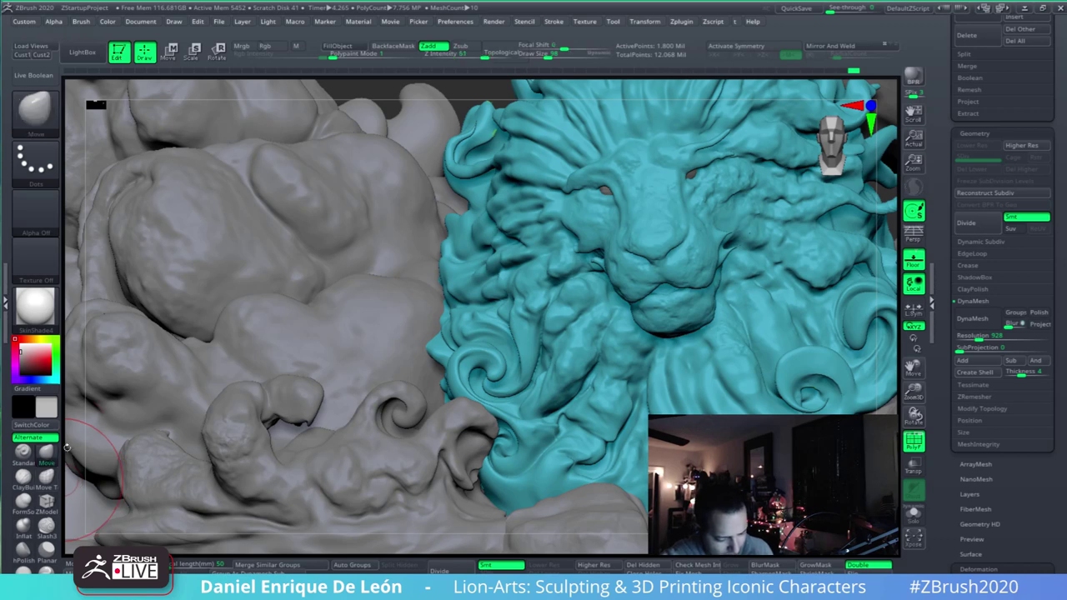
left_click(551, 56)
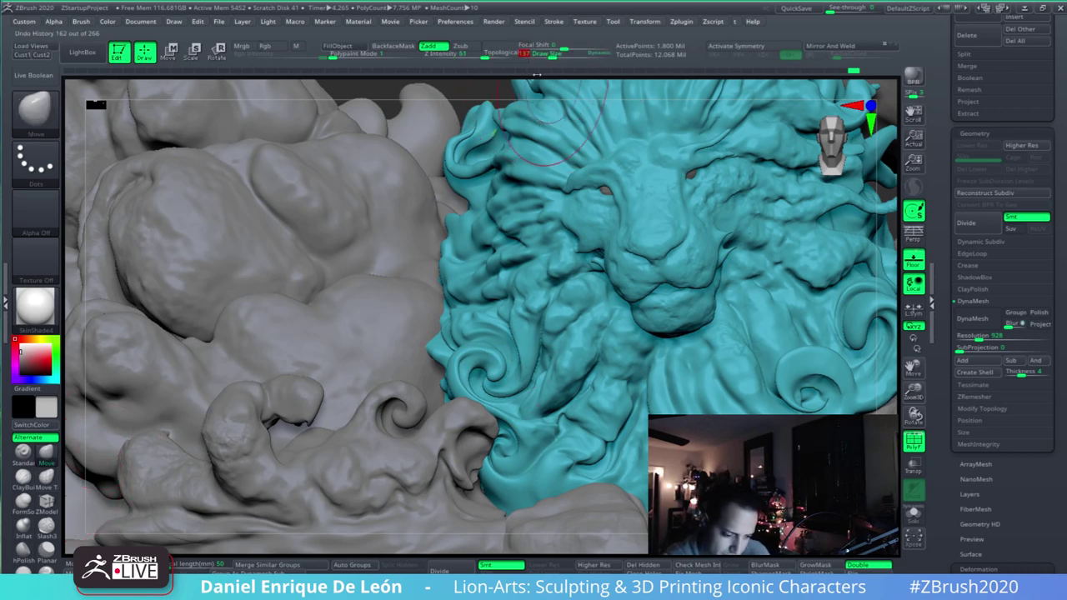
mouse_move(464, 374)
left_mouse_down()
mouse_move(437, 372)
mouse_move(480, 364)
left_mouse_up()
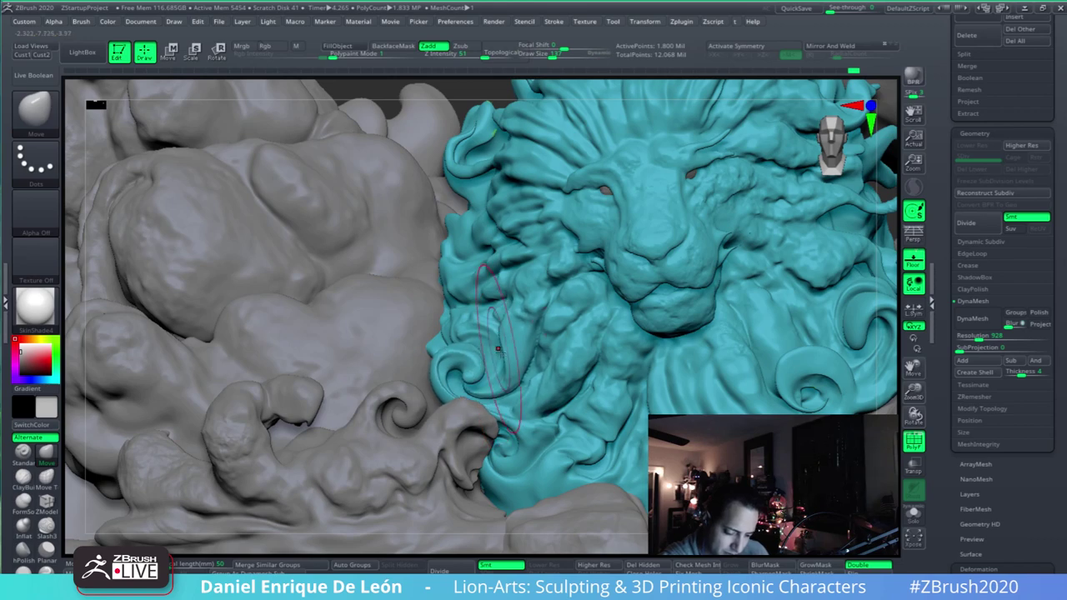
mouse_move(515, 405)
right_mouse_down()
mouse_move(477, 410)
mouse_move(565, 459)
mouse_move(535, 433)
mouse_move(475, 429)
right_mouse_up()
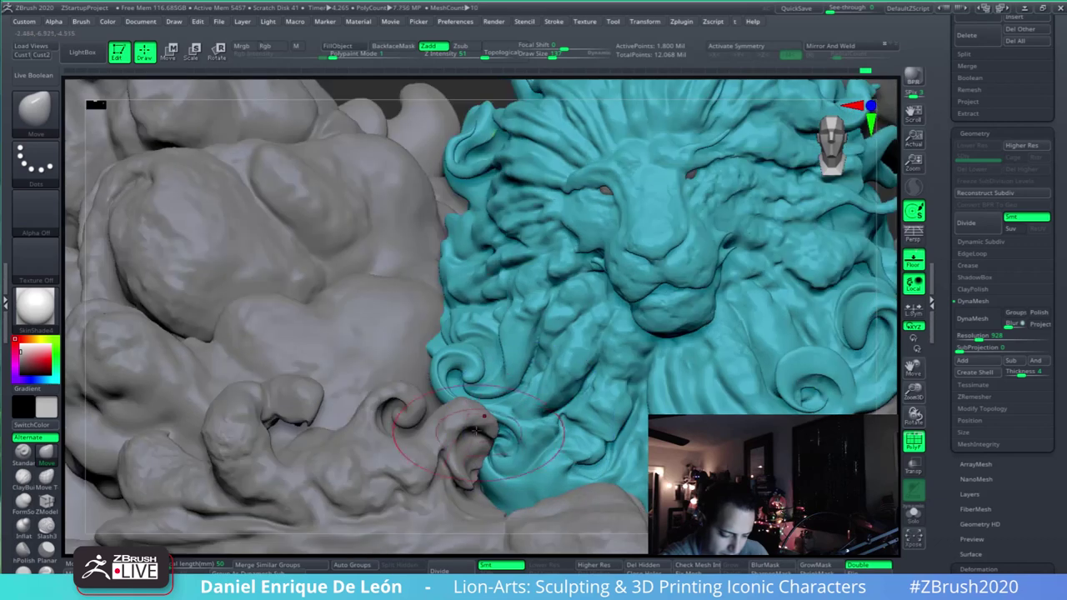
- Select the low cloud piece beside the beard and move its curled tip away from the lower mane curl
left_click(453, 427, "alt")
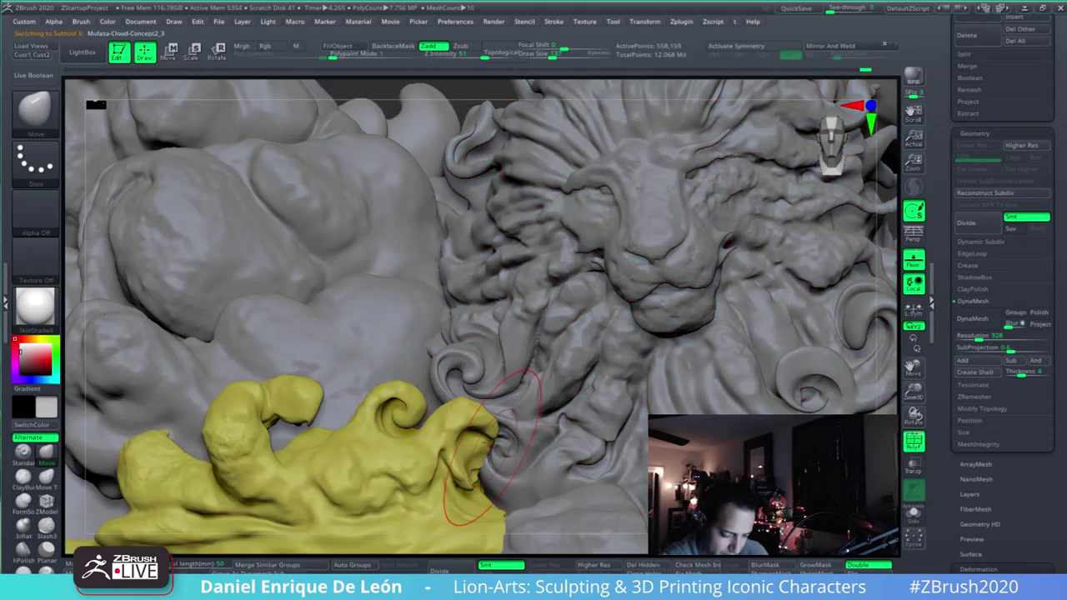
left_click_drag(467, 458, 465, 474)
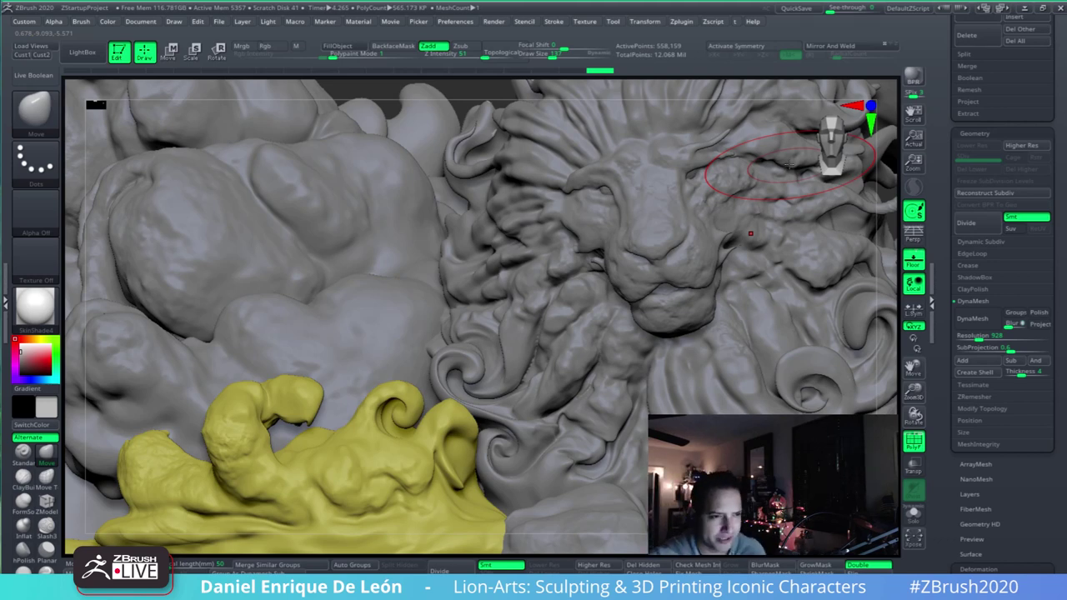
mouse_move(506, 429)
right_mouse_down("alt")
mouse_move(586, 392)
mouse_move(548, 391)
mouse_move(586, 437)
mouse_move(538, 451)
mouse_move(500, 428)
mouse_move(500, 450)
mouse_move(508, 442)
right_mouse_up("alt")
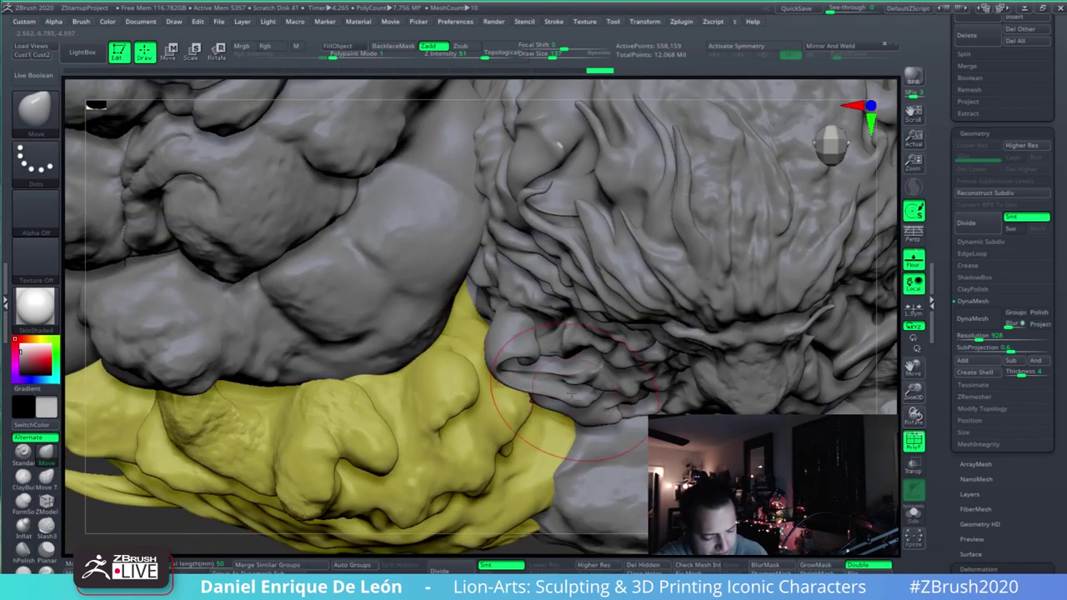
right_click_drag(638, 344, 607, 317, "alt")
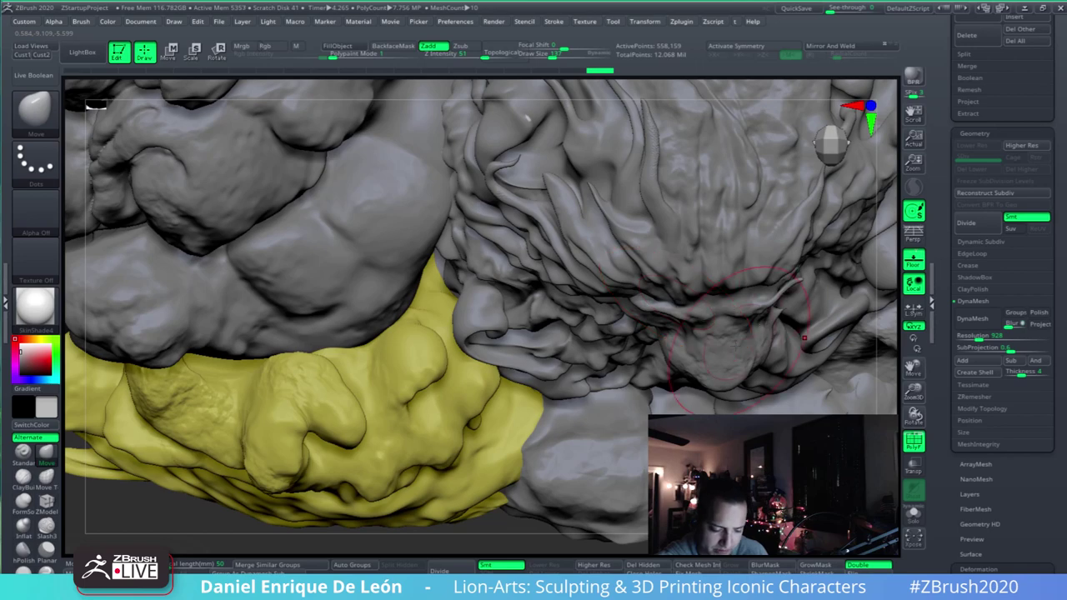
mouse_move(733, 341)
right_mouse_down()
mouse_move(663, 338)
mouse_move(733, 247)
right_mouse_up()
right_click_drag(456, 309, 572, 325)
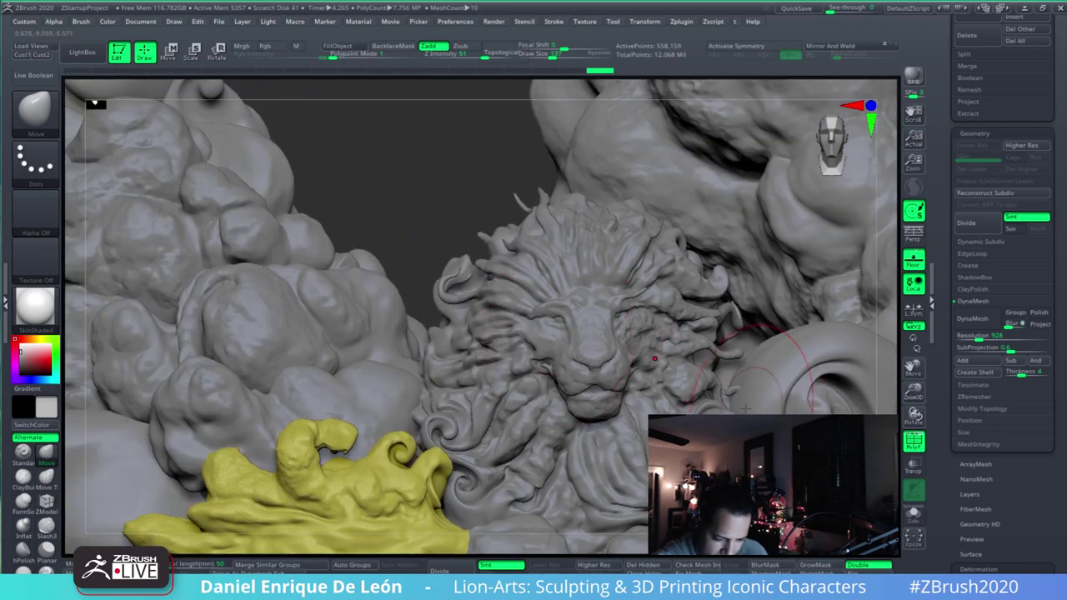
right_click_drag(754, 366, 675, 361)
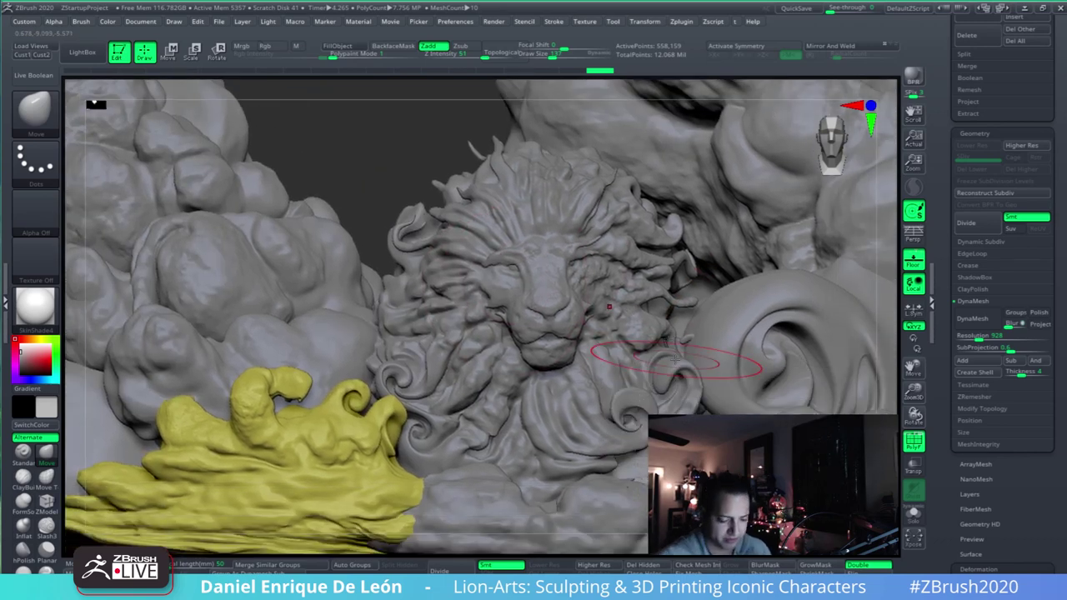
- Refine the low cloud piece's form with Move Topological at draw size 98
left_click(46, 476)
left_click_drag(549, 57, 547, 57)
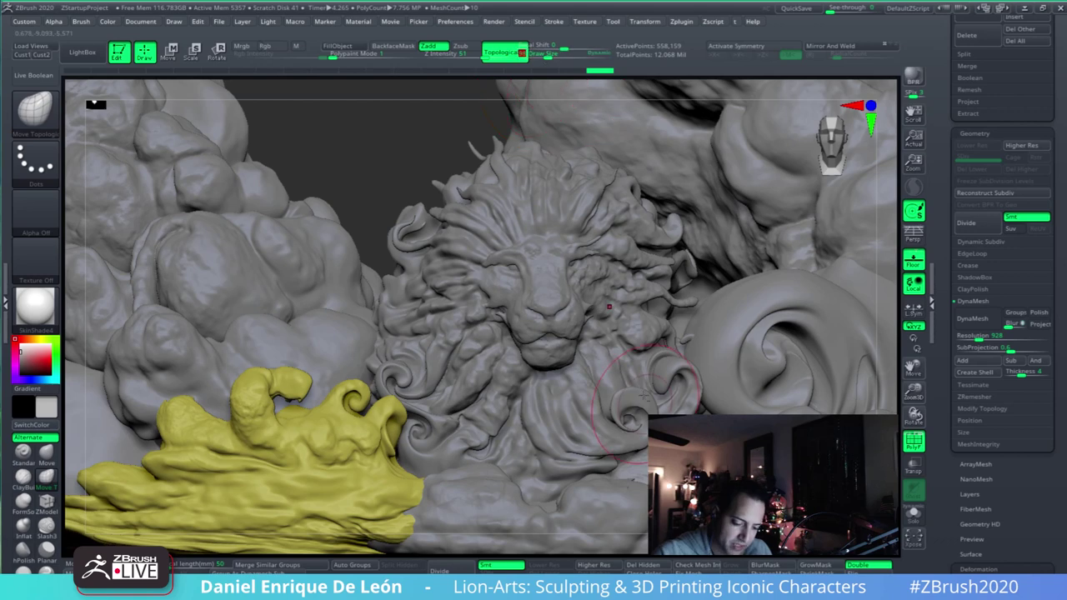
right_click_drag(524, 373, 519, 345, "alt")
mouse_move(402, 450)
right_mouse_down("ctrl")
mouse_move(380, 422)
mouse_move(457, 404)
right_mouse_up("ctrl")
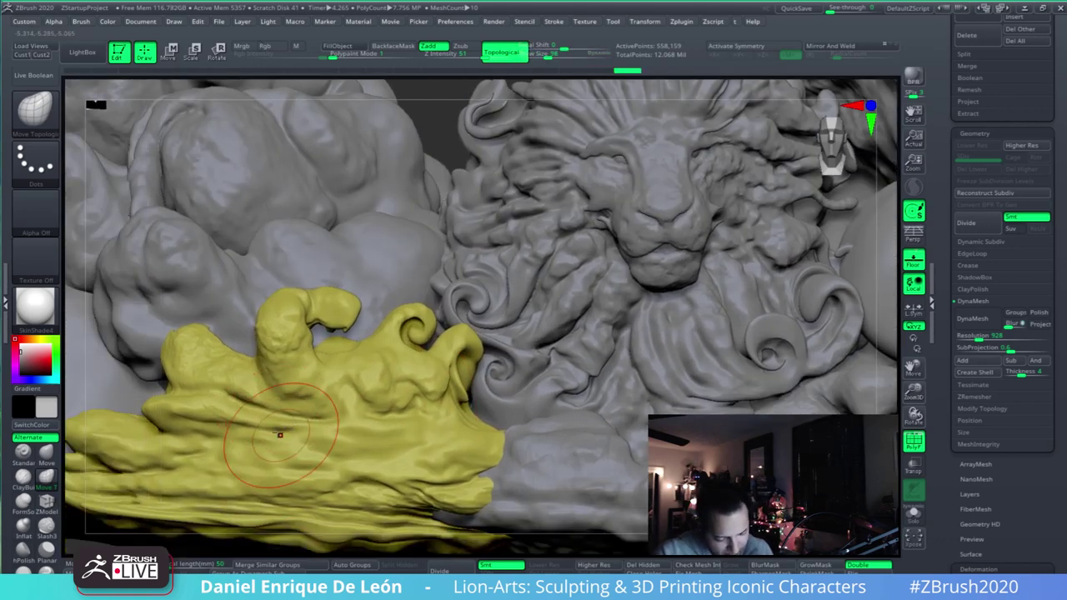
right_click_drag(549, 457, 345, 467, "alt")
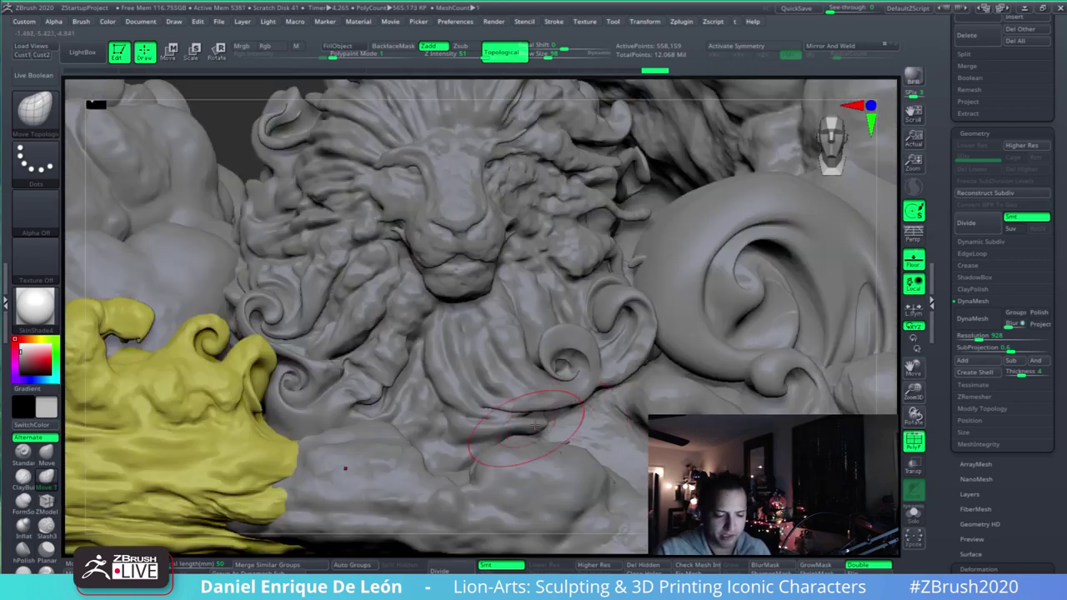
- Switch back to the lion mesh and reshape the small lower curl beside the cloud tip with the Move brush
mouse_move(578, 333)
right_mouse_down("ctrl")
mouse_move(749, 316)
mouse_move(771, 335)
right_mouse_up("ctrl")
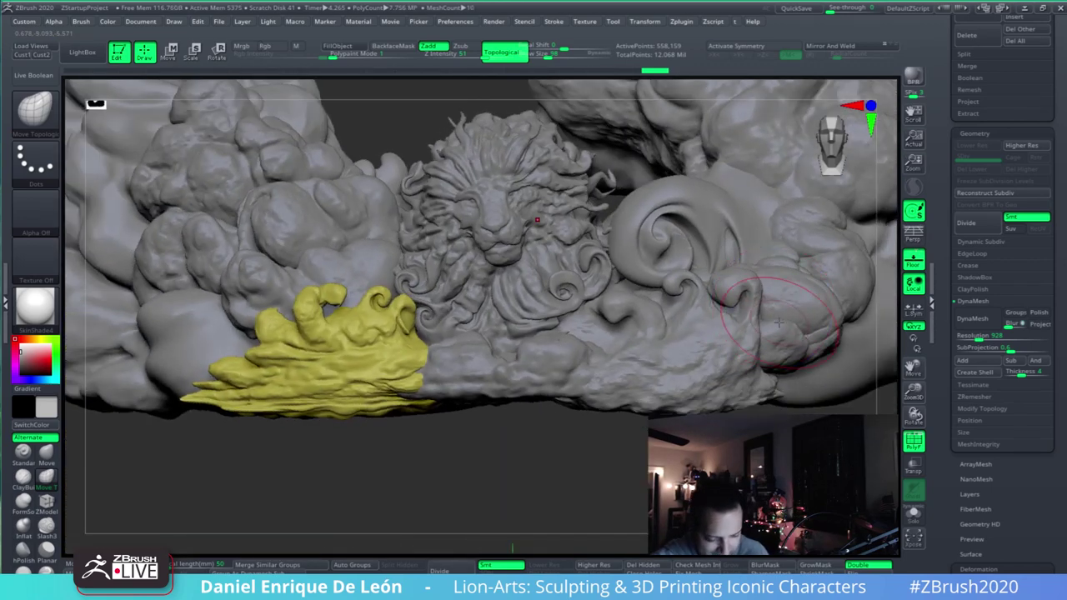
mouse_move(765, 281)
right_mouse_down("alt")
mouse_move(737, 415)
mouse_move(750, 309)
mouse_move(772, 314)
right_mouse_up("alt")
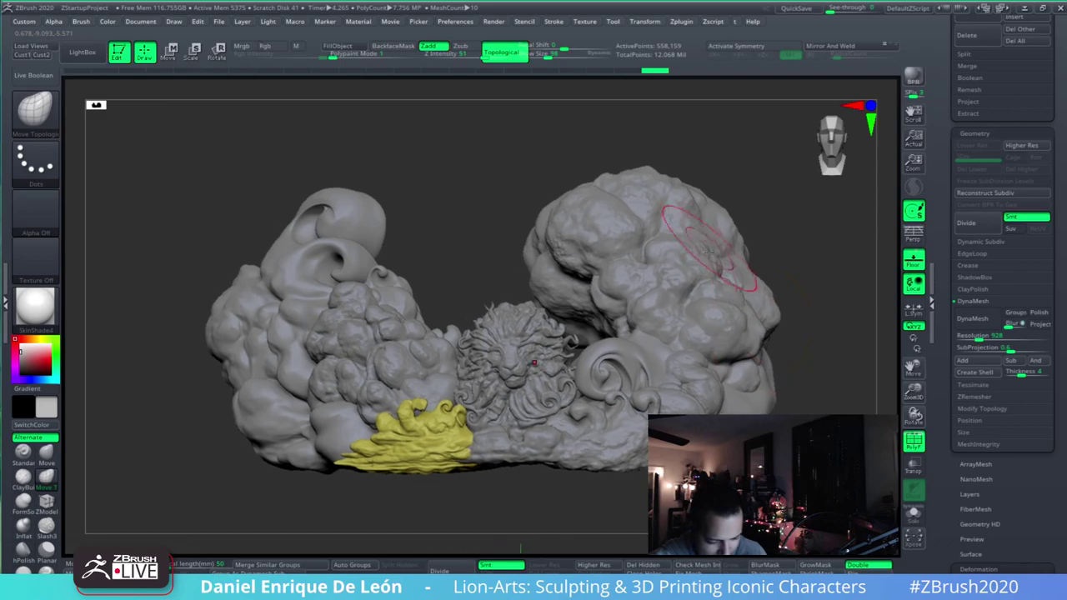
mouse_move(708, 239)
right_mouse_down()
mouse_move(726, 367)
mouse_move(704, 321)
mouse_move(691, 350)
mouse_move(716, 325)
mouse_move(692, 342)
mouse_move(678, 331)
mouse_move(692, 367)
right_mouse_up()
right_click_drag(746, 279, 698, 310)
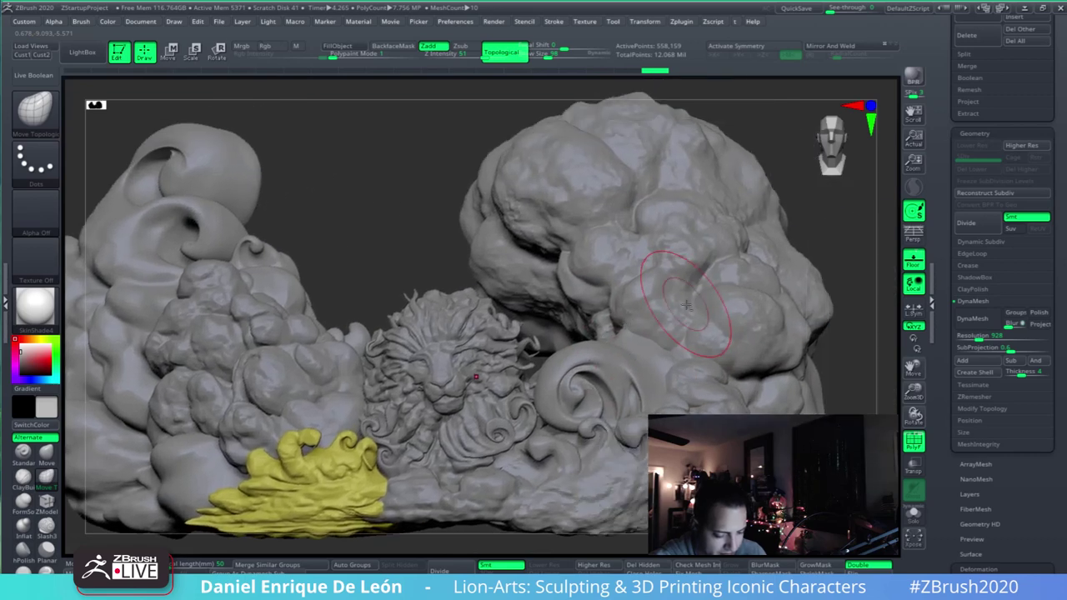
mouse_move(431, 459)
right_mouse_down()
mouse_move(488, 410)
mouse_move(494, 454)
right_mouse_up()
left_click(488, 428, "alt")
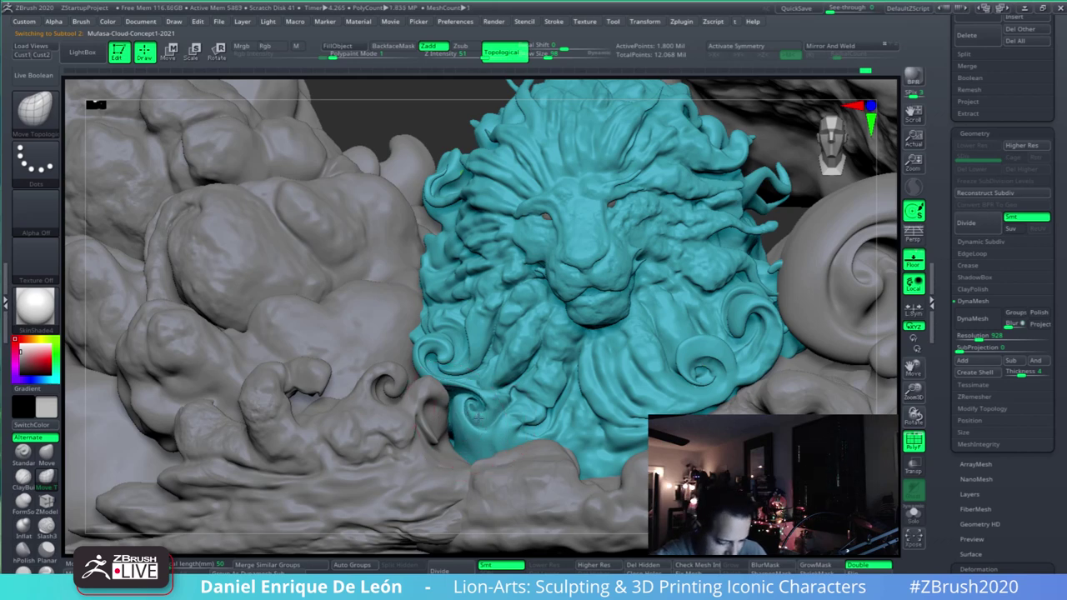
right_click_drag(459, 416, 464, 432)
left_click(46, 456)
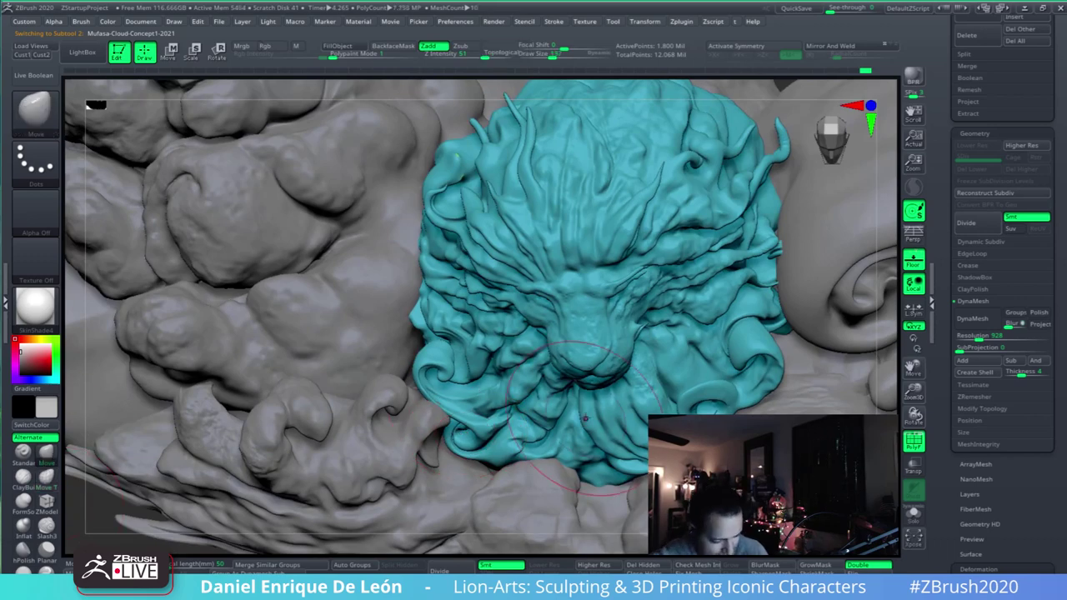
mouse_move(534, 361)
right_mouse_down()
mouse_move(531, 335)
mouse_move(568, 254)
mouse_move(601, 308)
right_mouse_up()
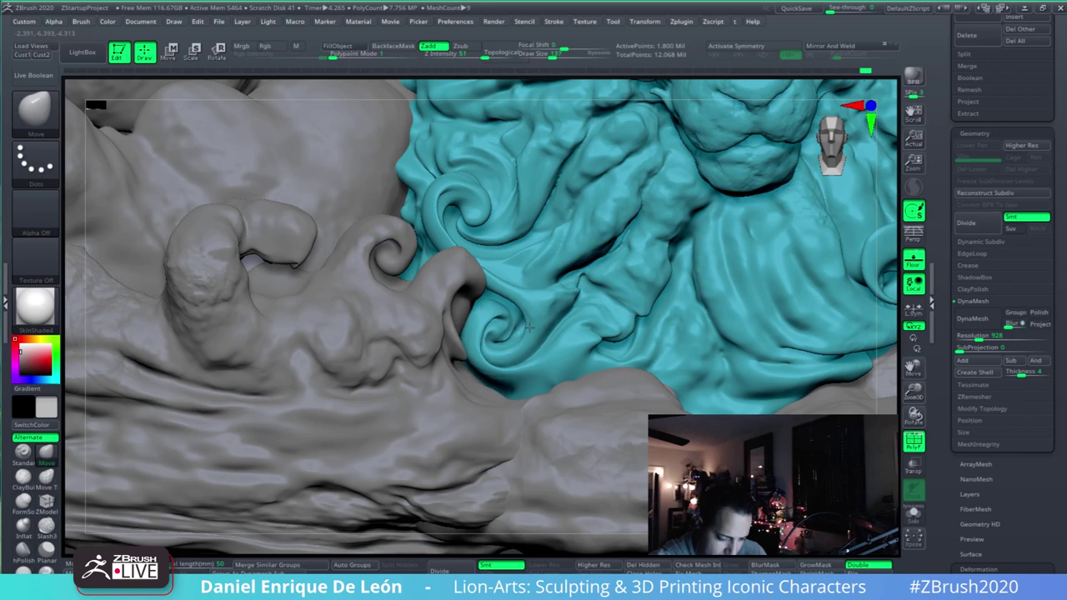
right_click_drag(489, 323, 471, 325)
left_click_drag(468, 326, 448, 322)
mouse_move(489, 311)
right_mouse_down()
mouse_move(510, 313)
mouse_move(413, 305)
right_mouse_up()
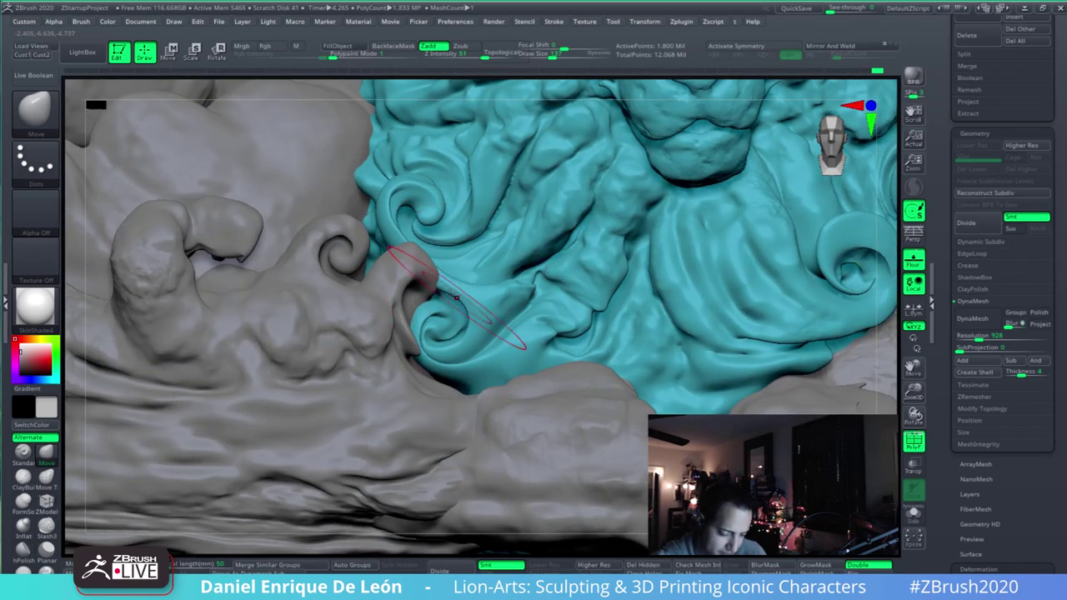
- Reselect the low cloud piece, reshape its tip next to the lower mane curl, and smooth the hollow beneath it
left_click(420, 261, "alt")
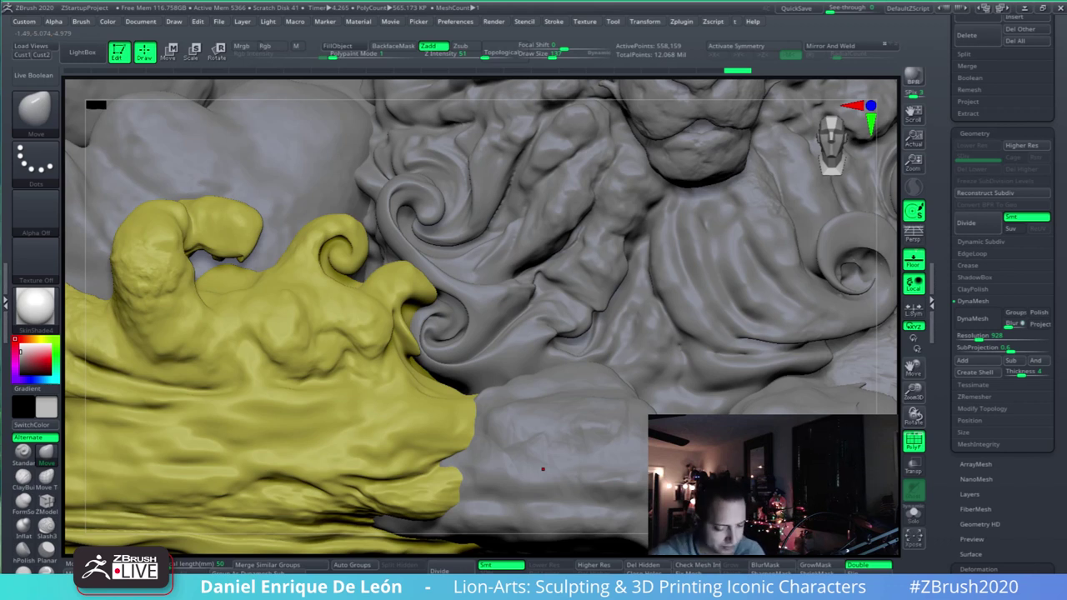
right_click_drag(437, 365, 406, 366)
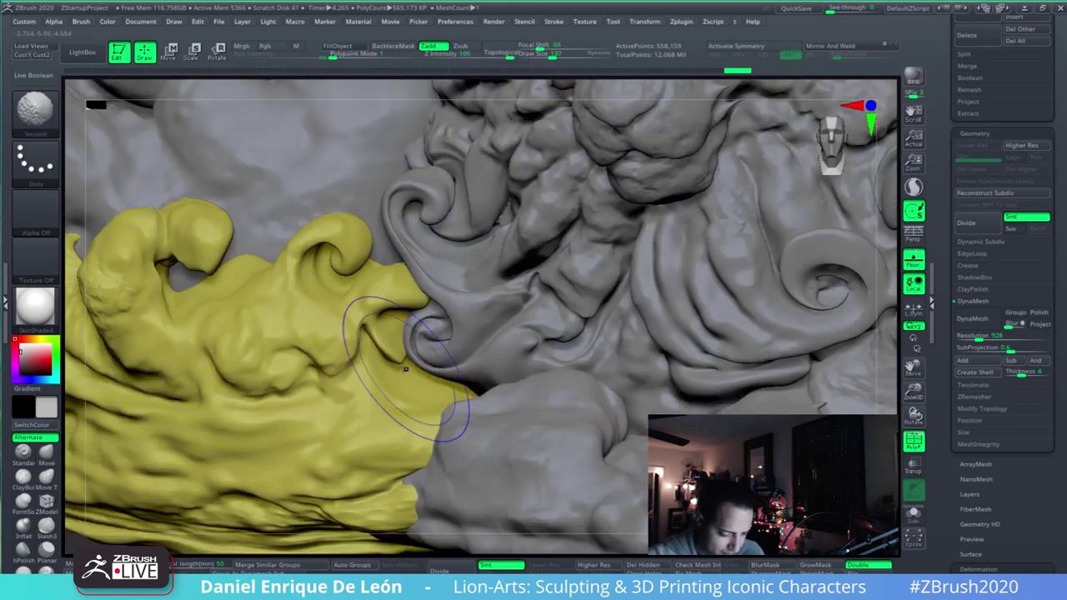
left_click_drag(406, 367, 390, 336, "shift")
mouse_move(685, 346)
right_mouse_down("alt")
mouse_move(655, 381)
mouse_move(705, 334)
mouse_move(665, 368)
mouse_move(686, 359)
right_mouse_up("alt")
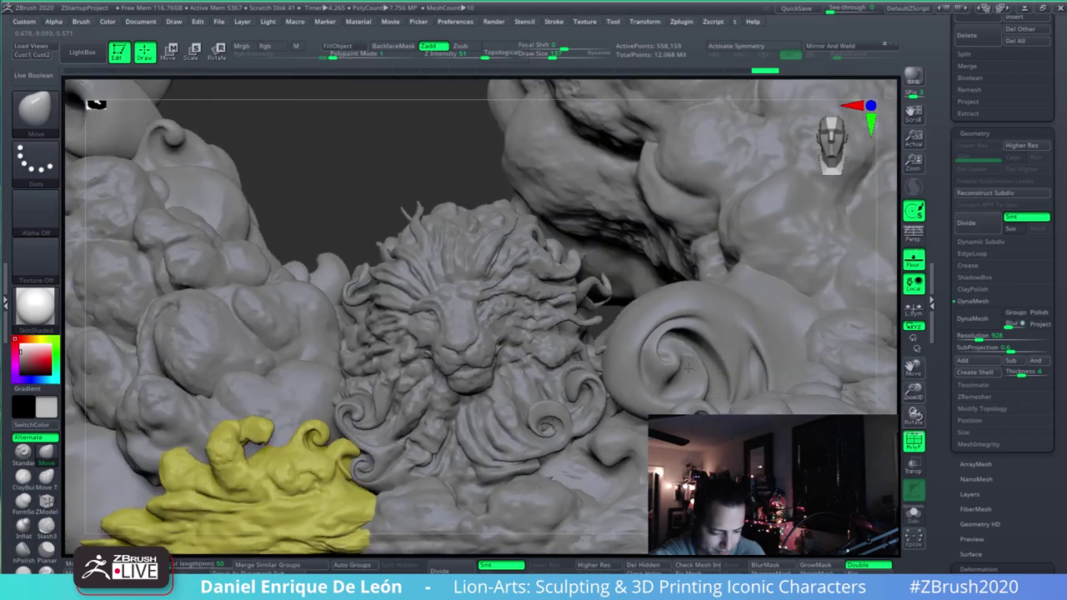
- Select the Mufasa-Cloud-Concept1-2021 lion mesh and isolate it from the clouds
mouse_move(587, 424)
right_mouse_down("alt")
mouse_move(609, 368)
mouse_move(538, 333)
right_mouse_up("alt")
left_click(540, 328, "alt")
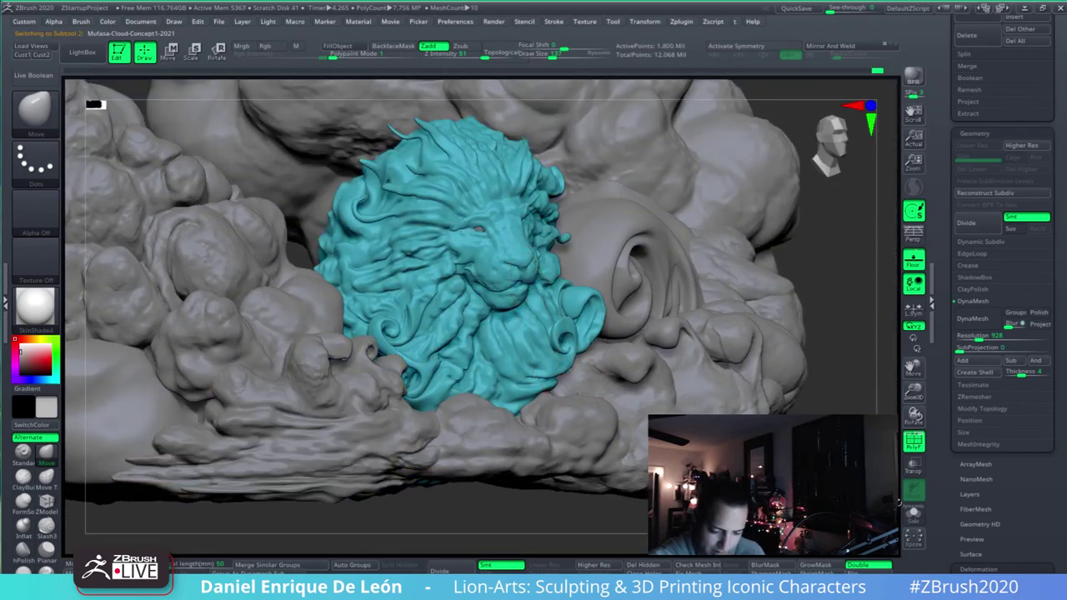
left_click(914, 514)
mouse_move(367, 366)
right_mouse_down()
mouse_move(581, 341)
mouse_move(574, 298)
mouse_move(586, 309)
mouse_move(593, 444)
mouse_move(579, 301)
mouse_move(580, 414)
mouse_move(519, 360)
right_mouse_up()
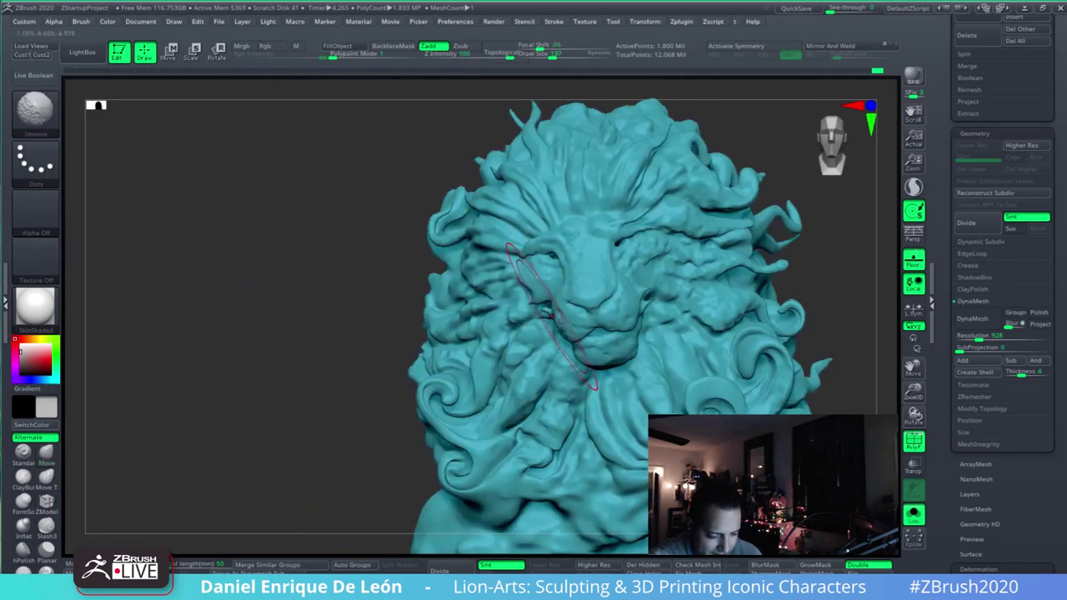
right_click_drag(572, 334, 460, 348, "alt")
- Compare the Mufasa-Cloud-Concept1-2020 and Mufasa-Cloud-Concept1-2021 lion subtools by switching between them
left_click_drag(1045, 81, 1056, 215)
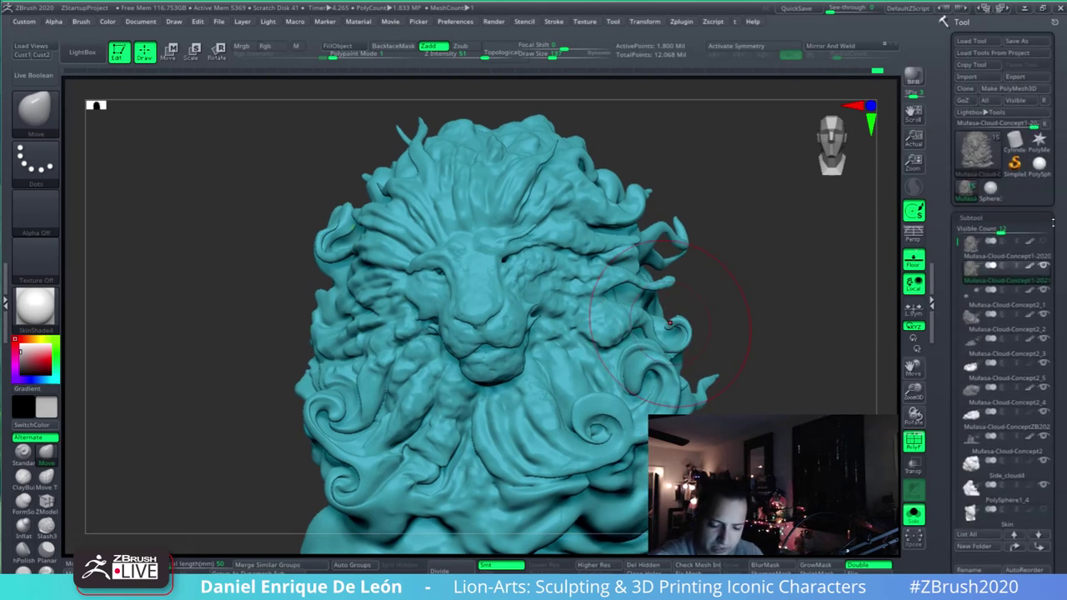
left_click(971, 254)
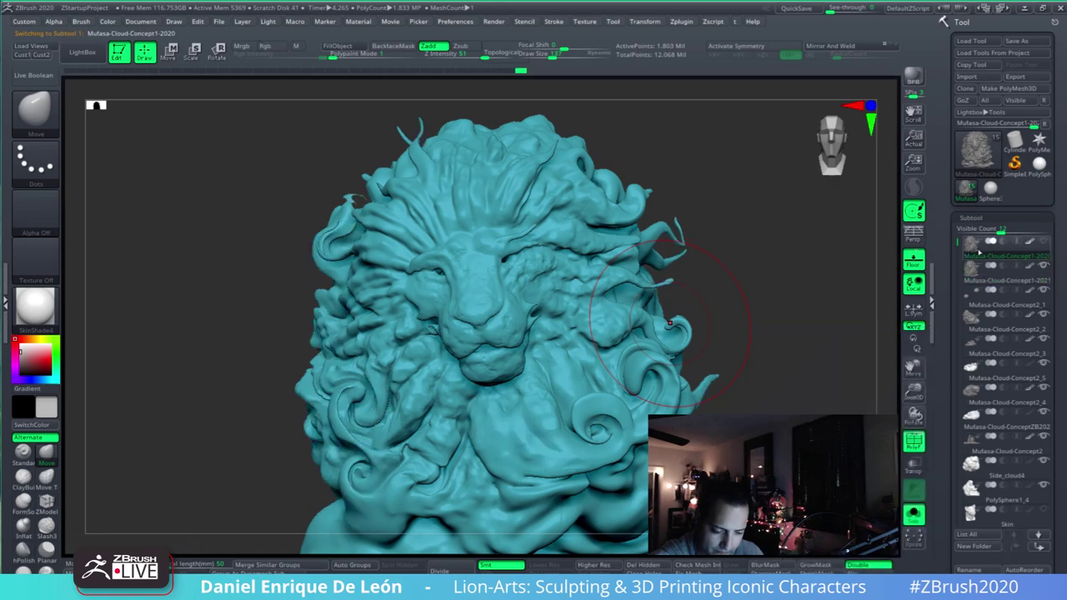
left_click(972, 268)
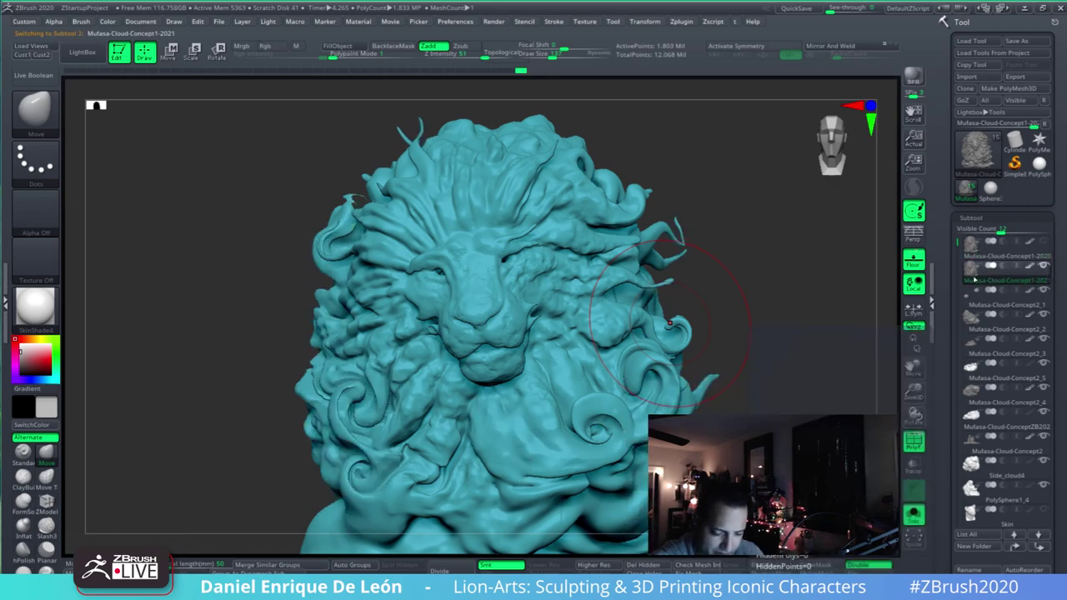
left_click(970, 253)
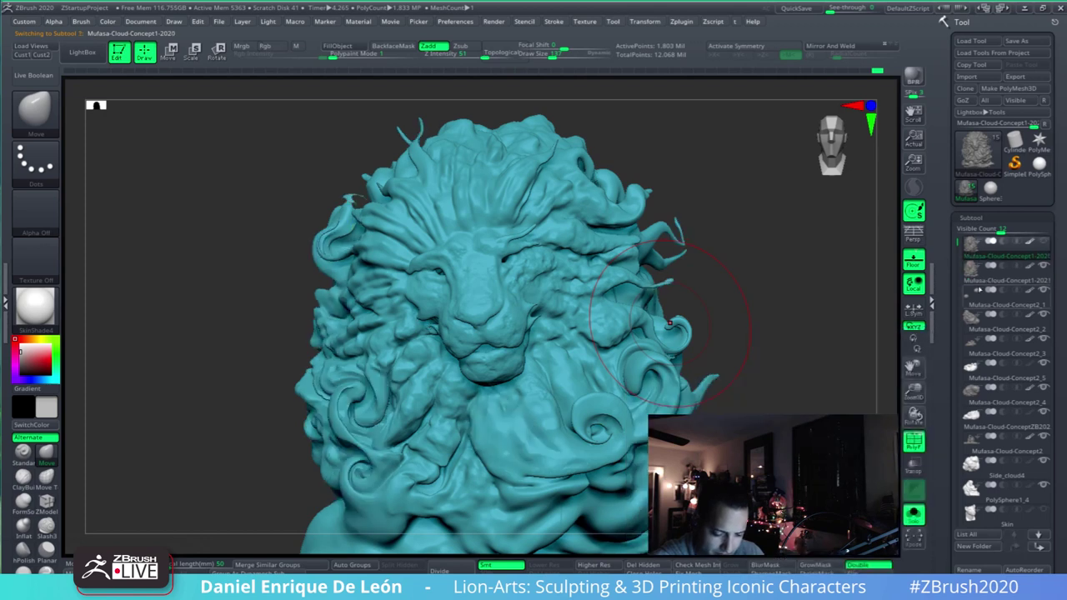
left_click(971, 268)
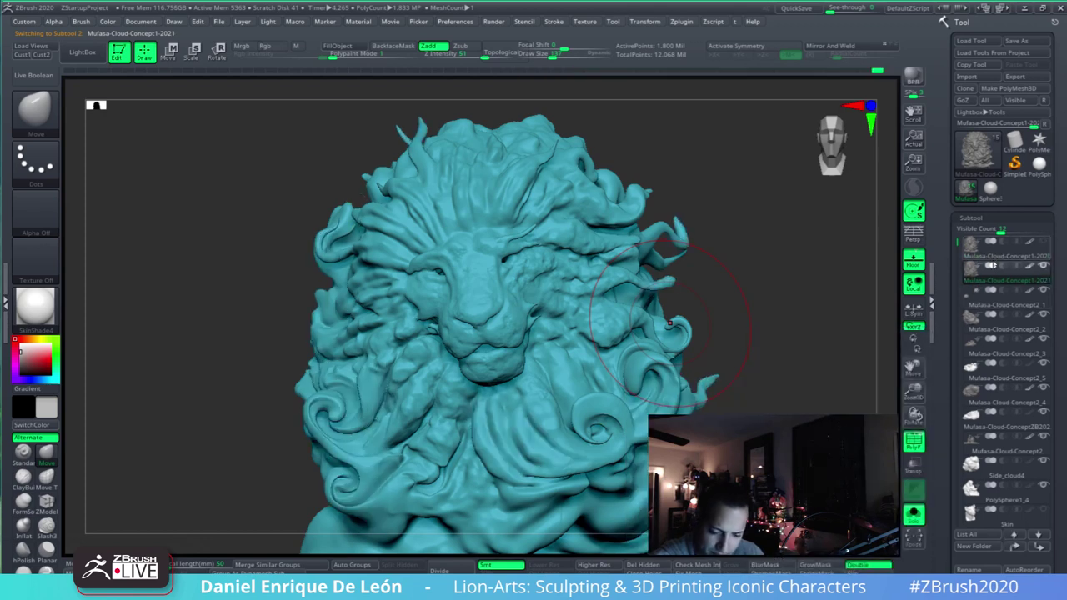
- Delete the older Mufasa-Cloud-Concept1-2020 lion subtool and accept the irreversible removal
left_click(973, 252)
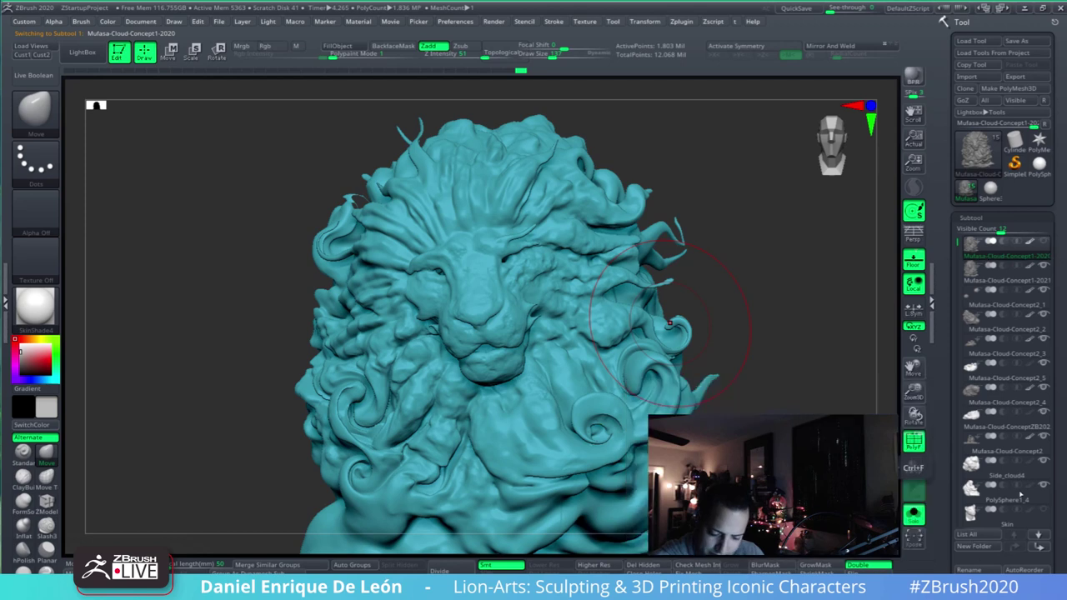
scroll(1000, 217, "down", 3)
scroll(1000, 250, "down", 5)
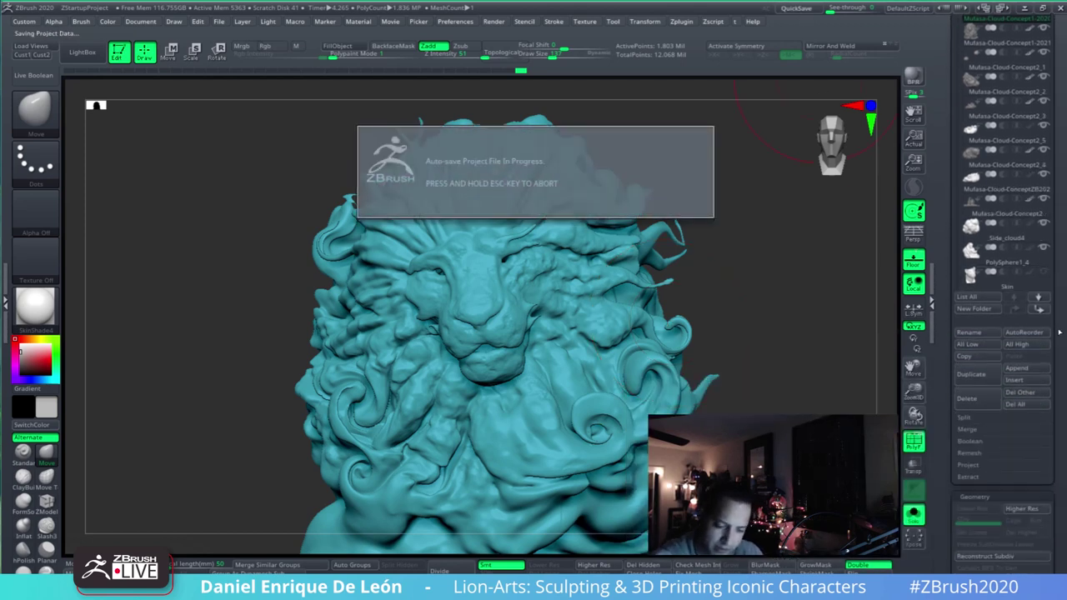
scroll(1059, 366, "down", 4)
scroll(1061, 309, "down", 4)
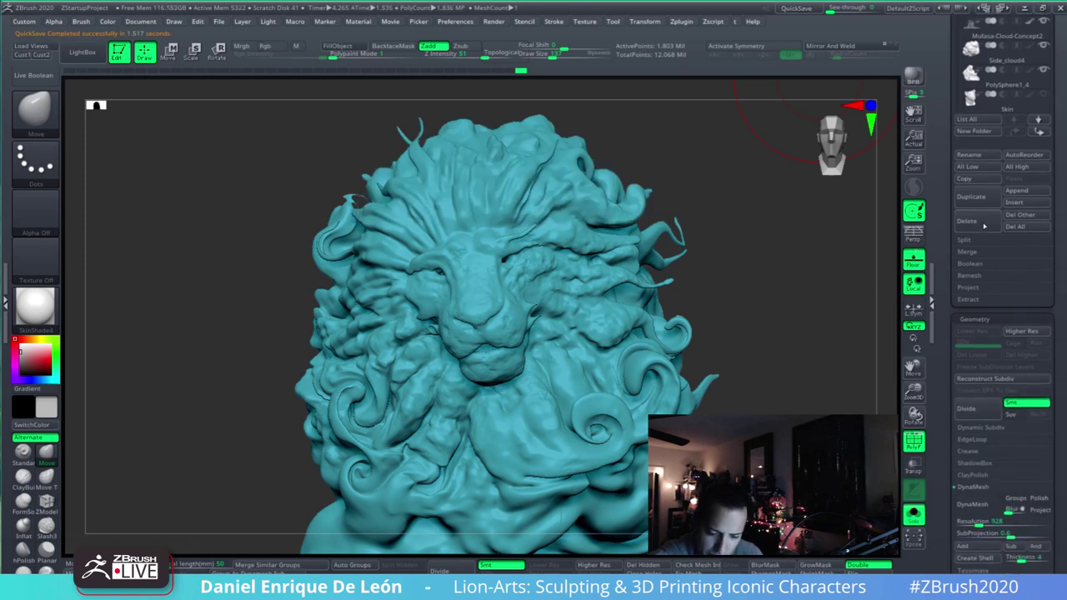
left_click(986, 226)
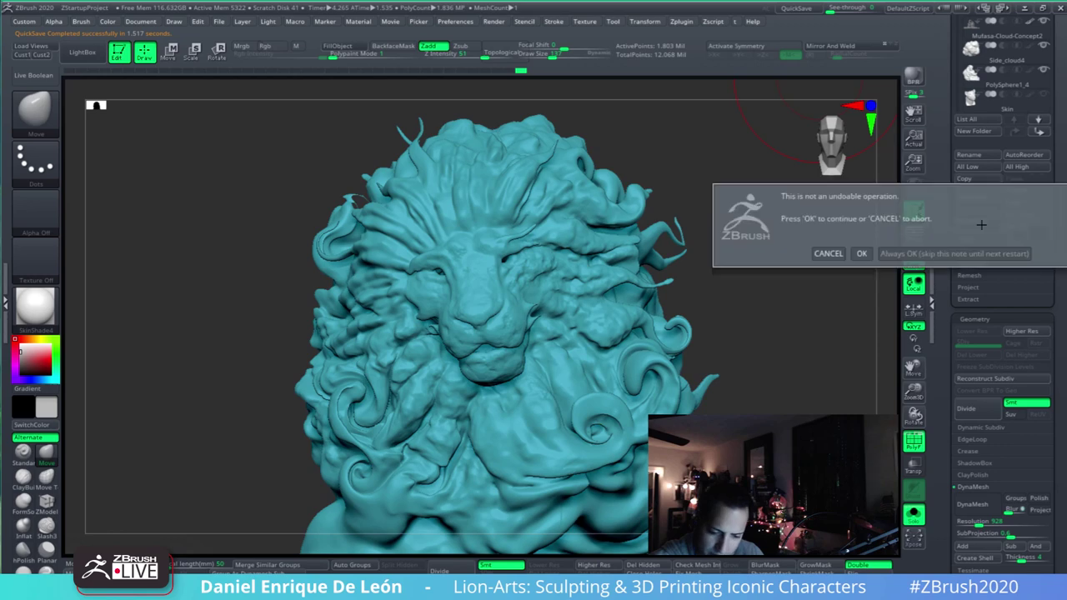
left_click(864, 256)
- Duplicate the remaining lion subtool and make the Mufasa-Cloud-Concept1-2022 subtool active
scroll(1062, 237, "up", 10)
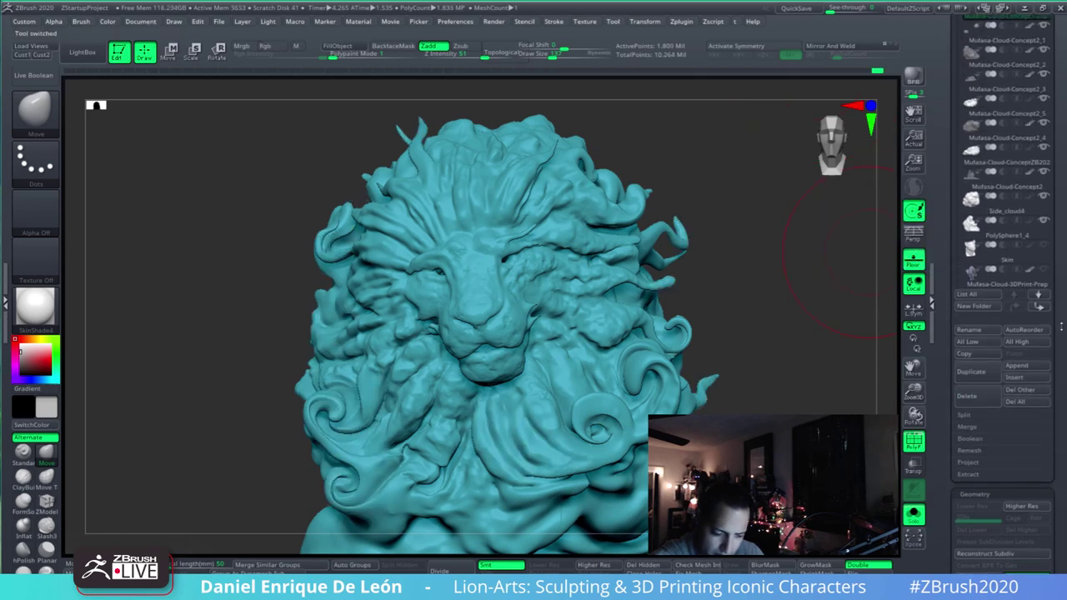
scroll(1064, 360, "down", 10)
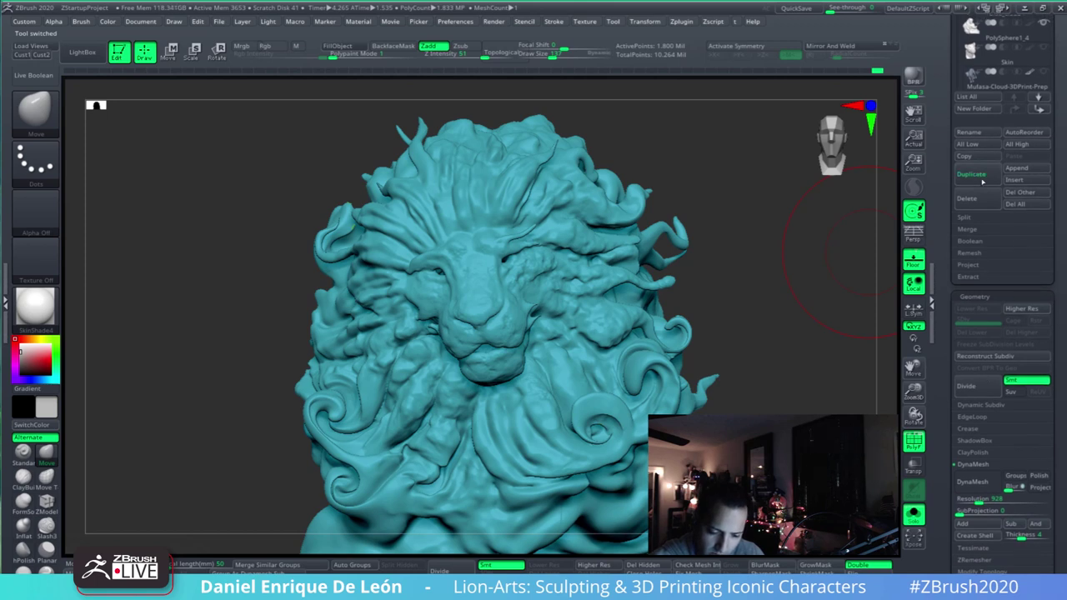
key("ctrl+z")
scroll(1062, 333, "down", 5)
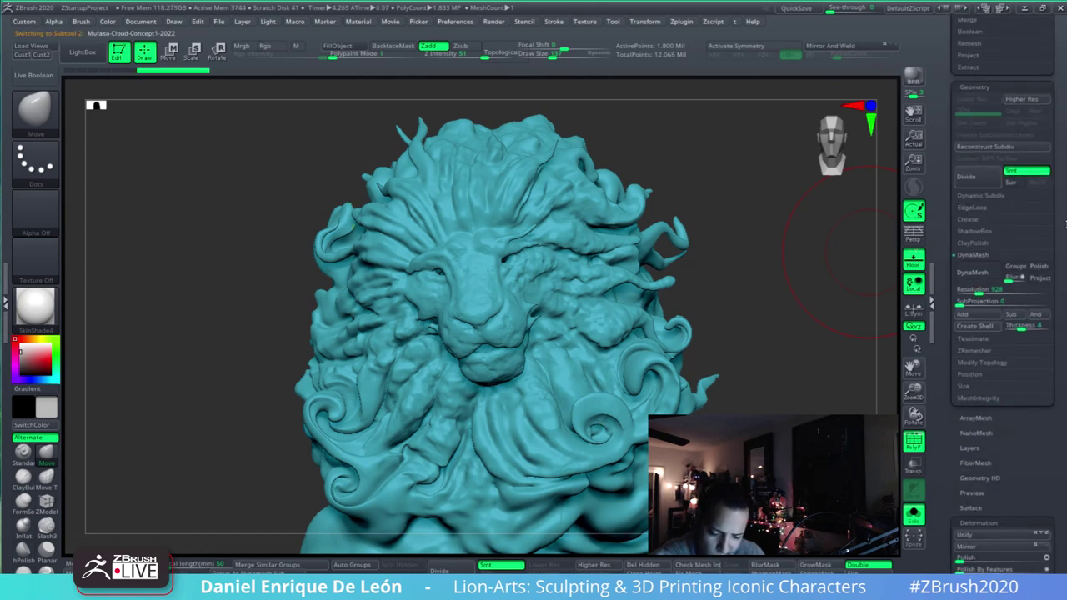
left_click_drag(853, 425, 842, 337, "alt")
mouse_move(787, 440)
left_mouse_down("alt")
mouse_move(802, 333)
mouse_move(803, 426)
left_mouse_up("alt")
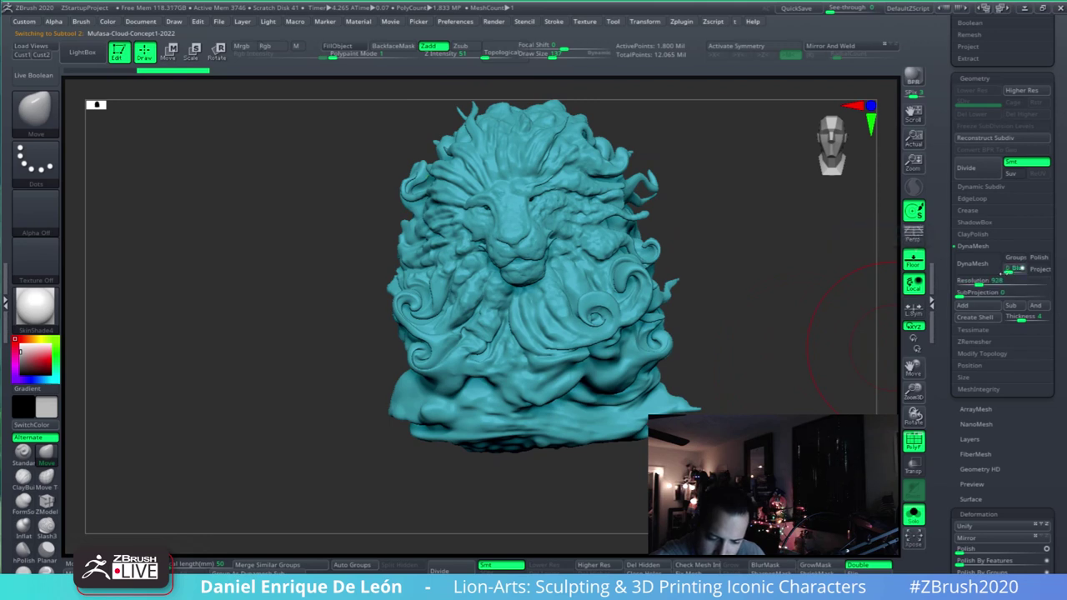
- Try remeshing the active lion subtool with DynaMesh at resolution 928, check the face, and undo it
left_click(973, 267)
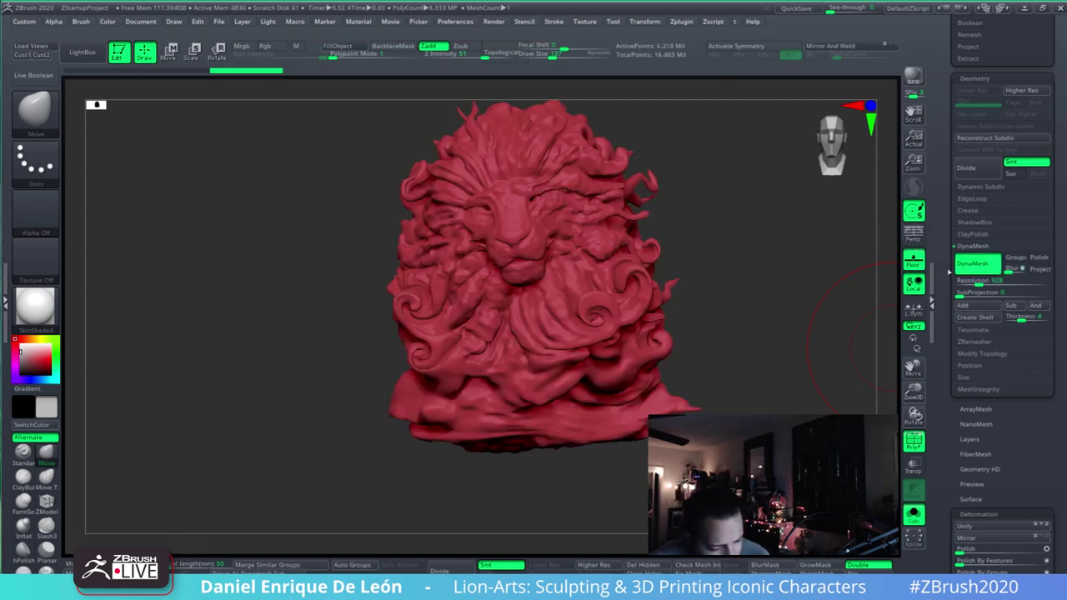
left_click_drag(742, 242, 829, 236)
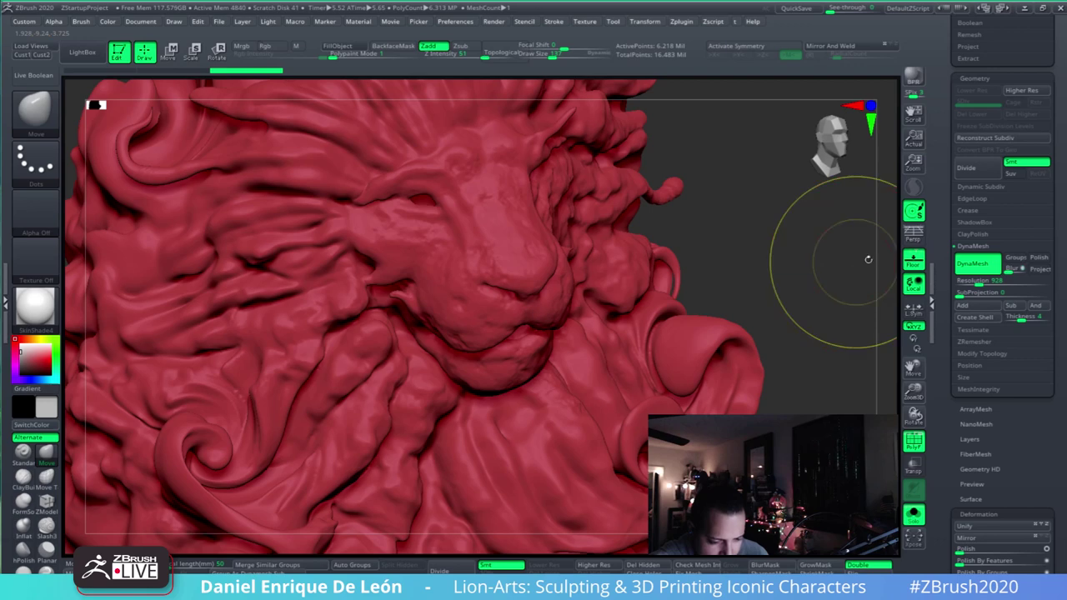
key("ctrl+z")
left_click_drag(820, 300, 861, 264, "alt")
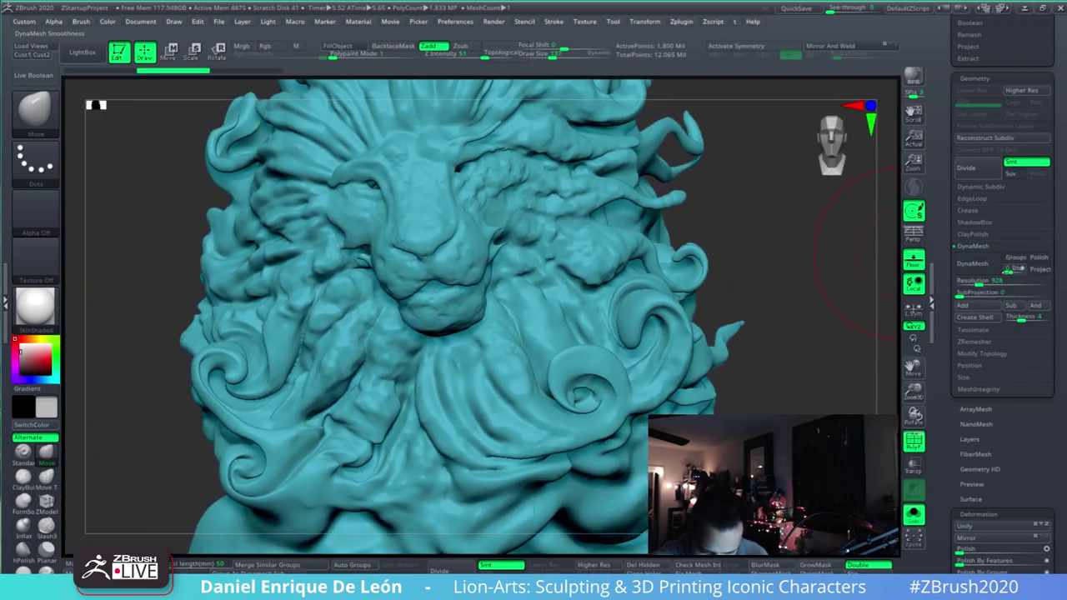
- Try DynaMesh on the lion at the reduced resolution of 304, and undo the remesh
left_click_drag(979, 283, 965, 284)
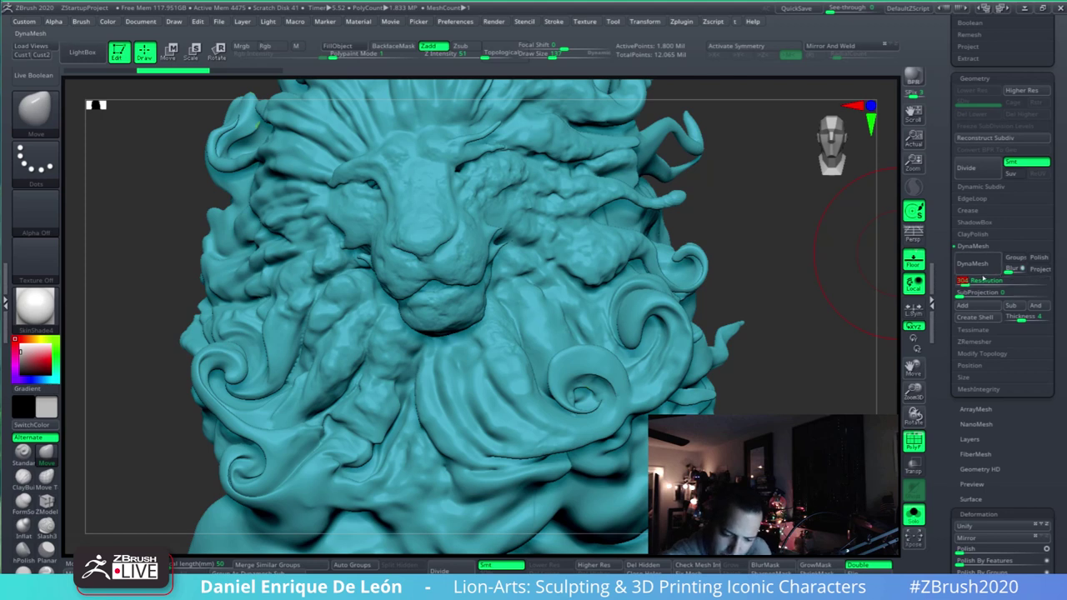
left_click(971, 263)
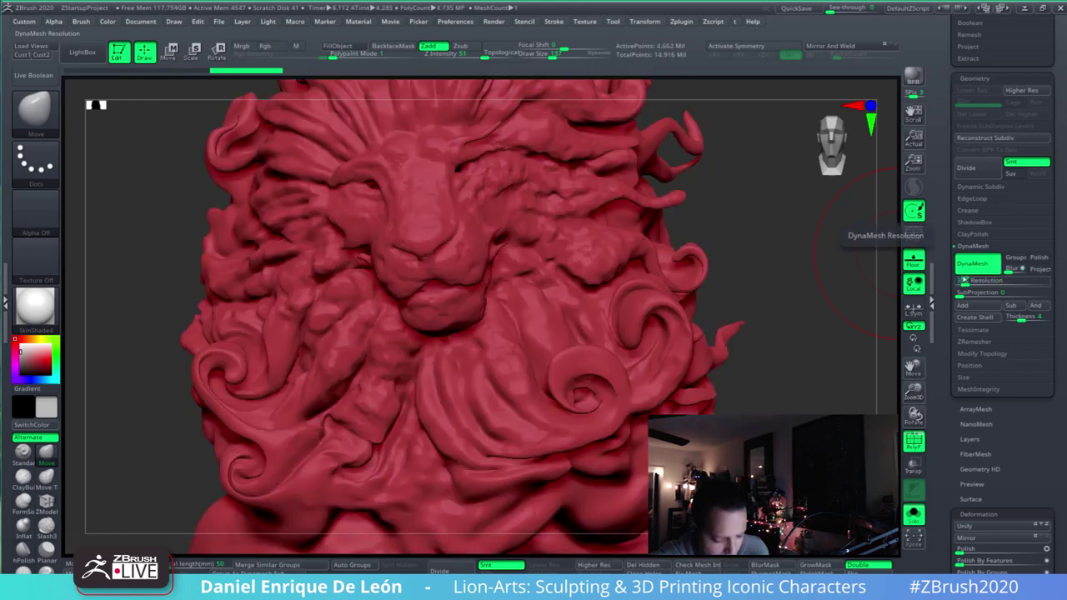
key("ctrl")
key("ctrl+z")
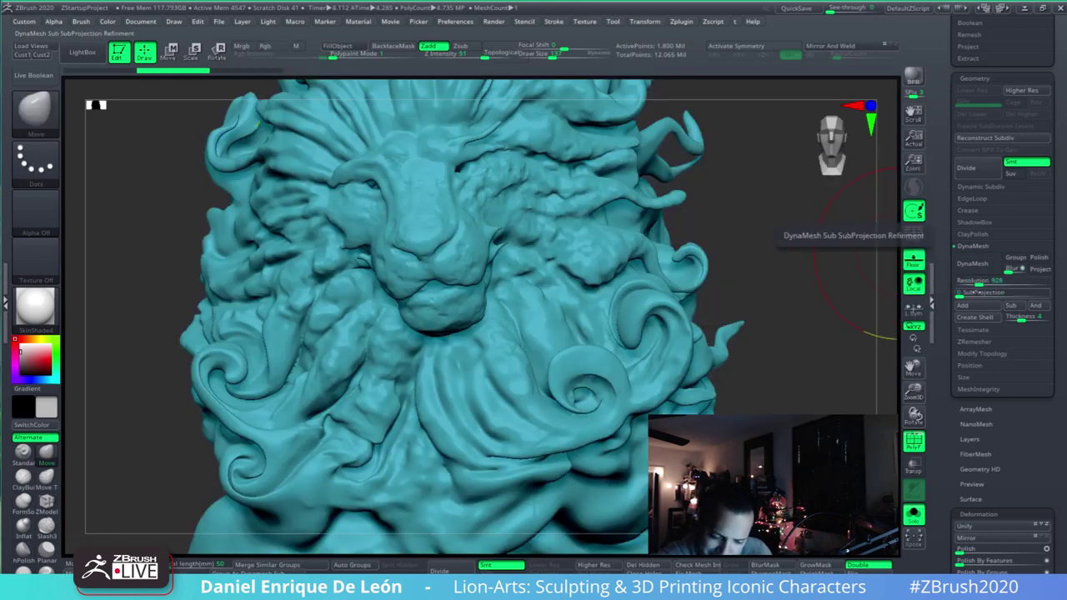
- Try DynaMesh on the lion at resolution 104, inspect the surface detail, and undo the remesh
left_click(965, 285)
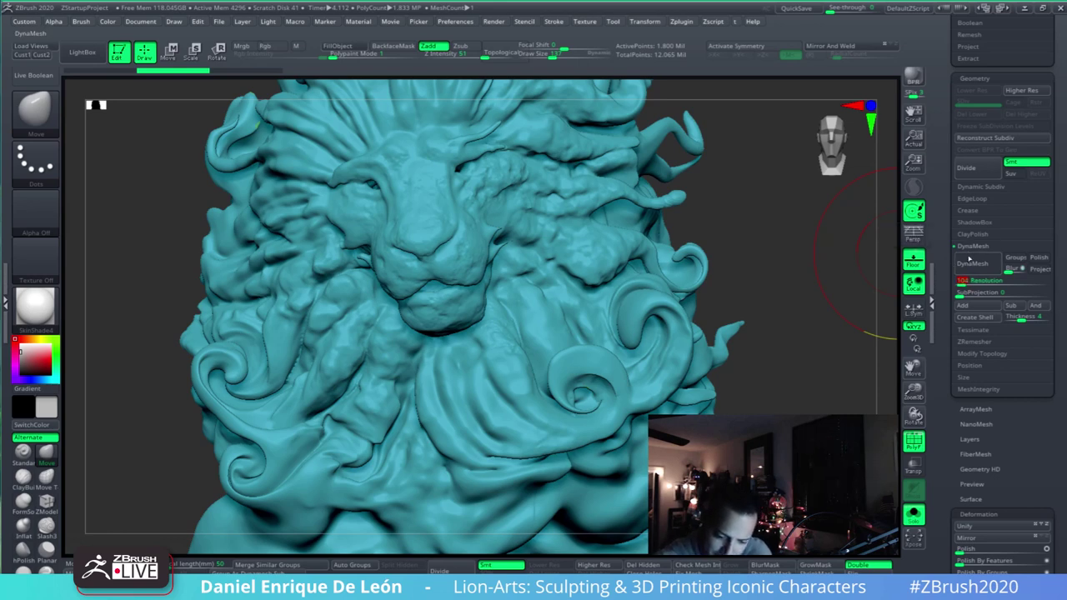
left_click(975, 265)
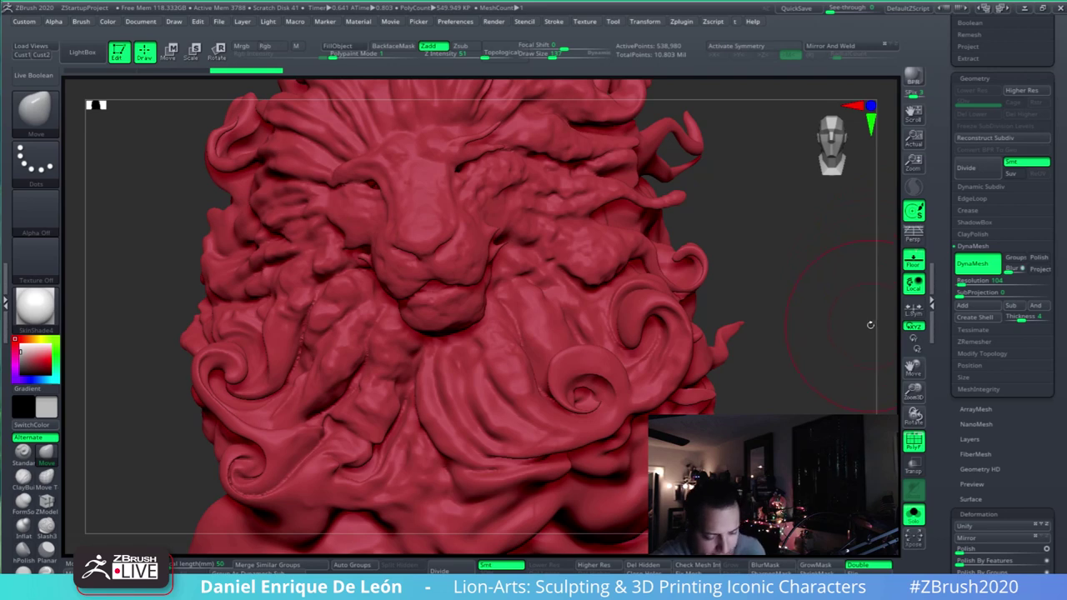
mouse_move(603, 374)
right_mouse_down("ctrl")
mouse_move(607, 433)
mouse_move(608, 380)
mouse_move(615, 405)
mouse_move(633, 325)
right_mouse_up("ctrl")
key("ctrl+z")
- Set the DynaMesh resolution to 176 and remesh the lion
left_click_drag(979, 281, 970, 281)
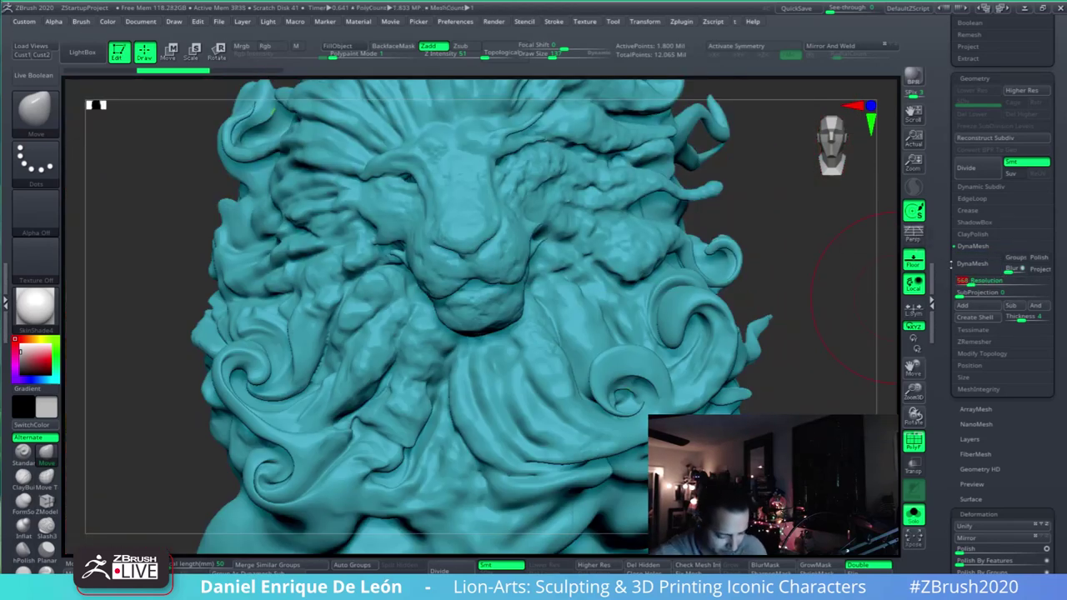
type("17")
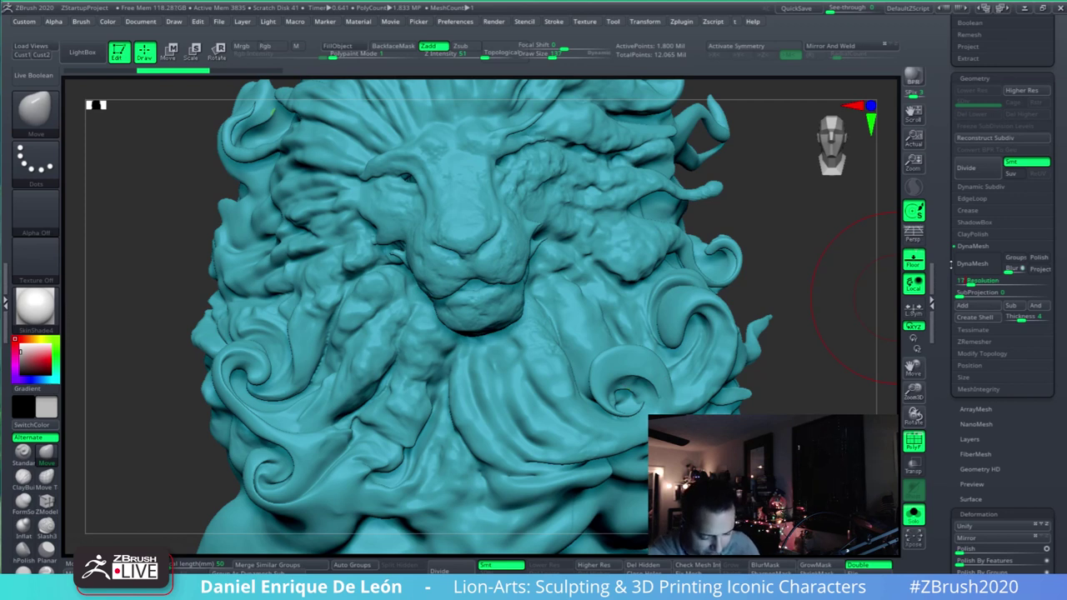
type("6")
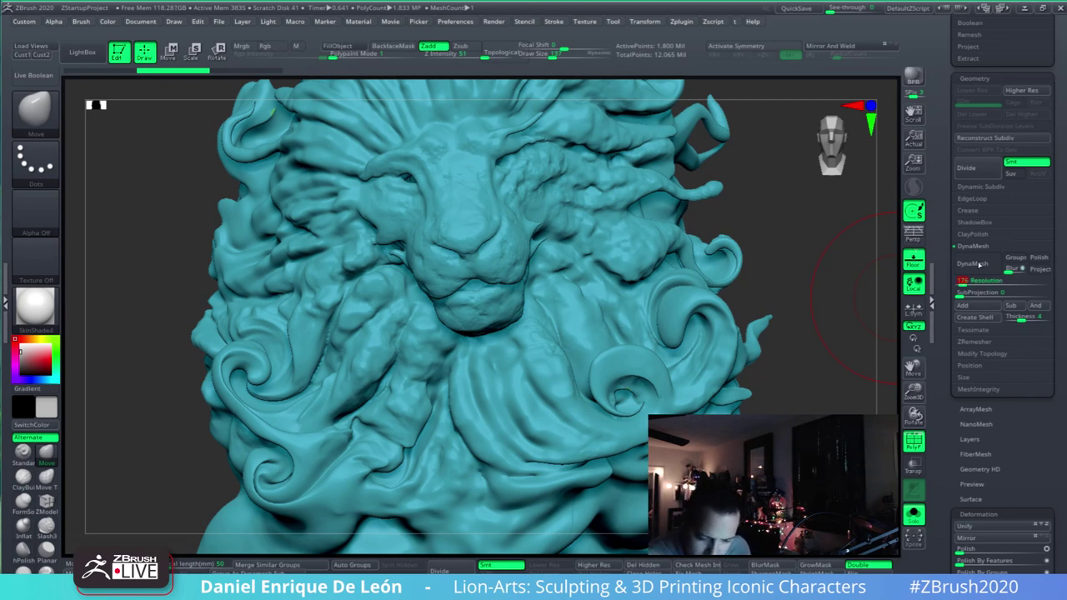
key("Return")
left_click(970, 262)
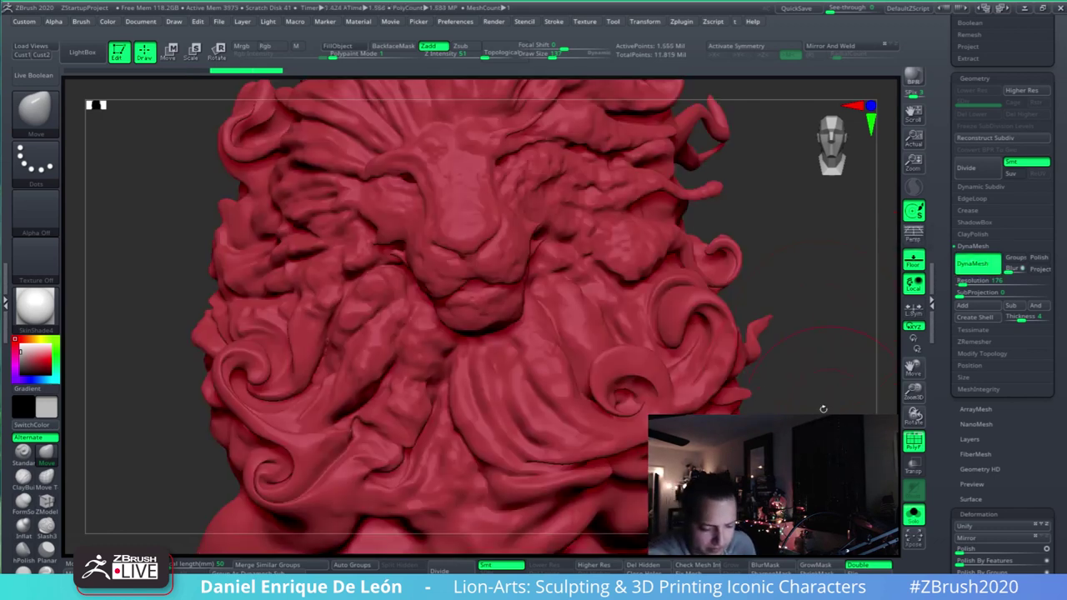
- Turn off the polygroup color display and bring the surrounding clouds back into view
right_click_drag(685, 407, 641, 334, "ctrl")
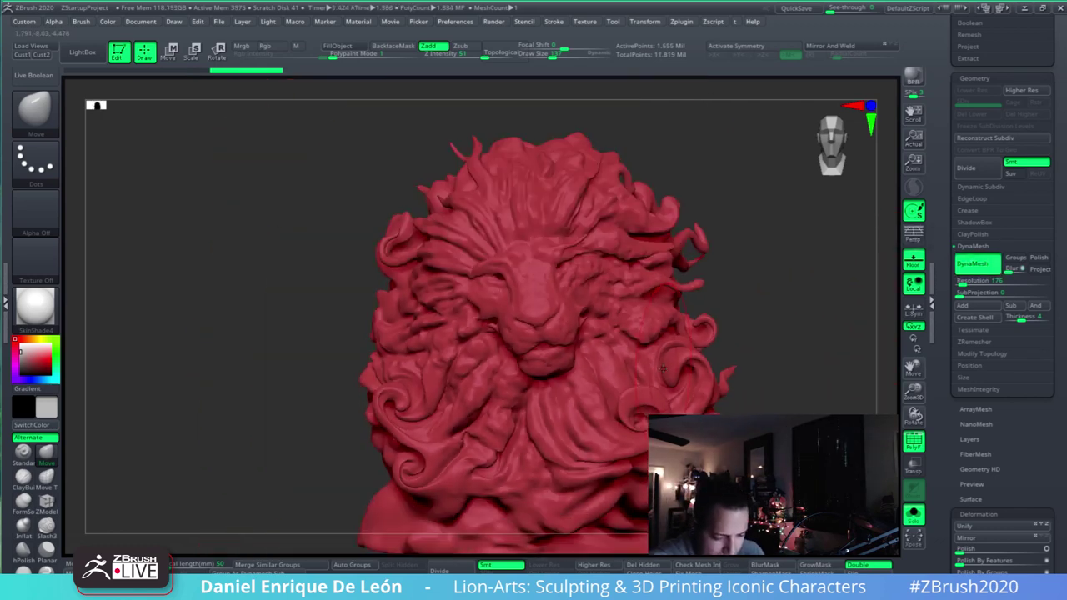
right_click_drag(575, 358, 695, 365)
left_click_drag(695, 365, 650, 338)
left_click(912, 448)
left_click(913, 515)
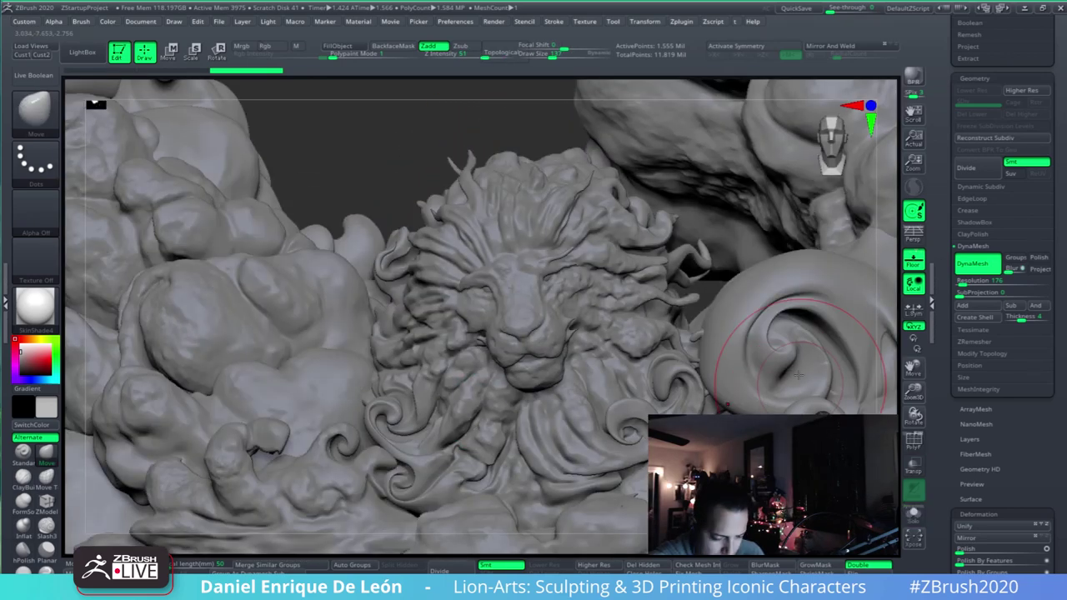
- Examine how the remeshed lion fits within the whole cloud composition
mouse_move(789, 348)
right_mouse_down("ctrl")
mouse_move(773, 305)
mouse_move(788, 321)
mouse_move(711, 306)
right_mouse_up("ctrl")
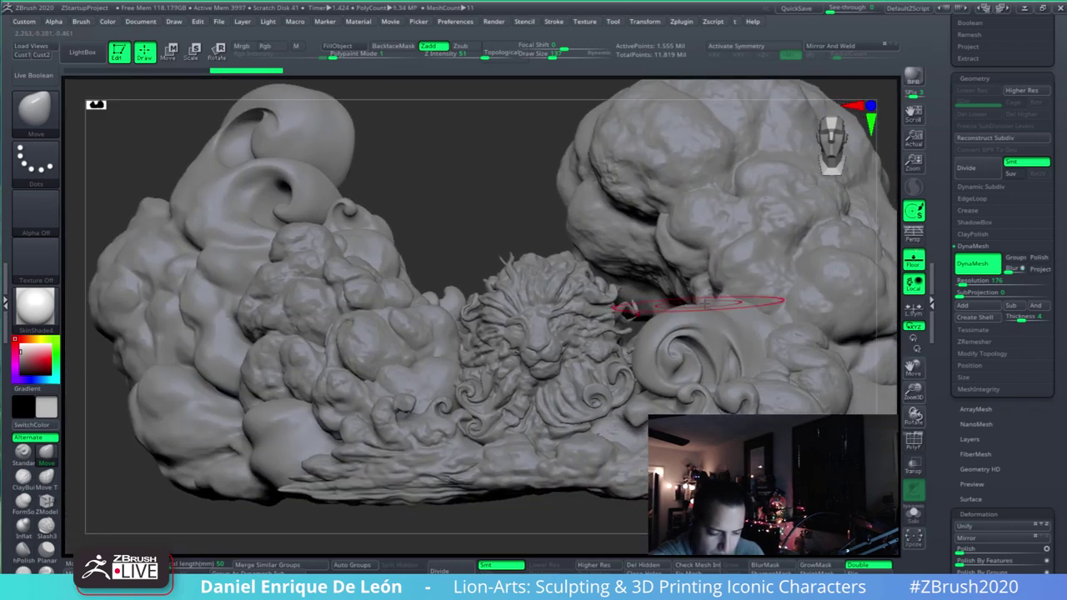
right_click_drag(777, 285, 758, 286, "alt")
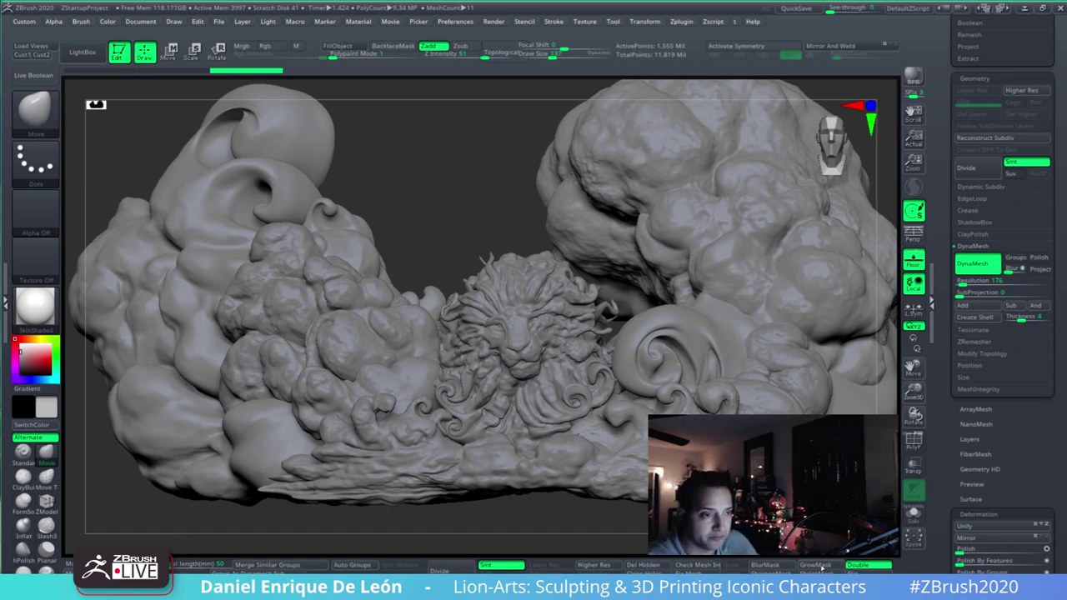
right_click_drag(755, 200, 739, 248)
mouse_move(866, 317)
right_mouse_down()
mouse_move(738, 310)
mouse_move(841, 308)
right_mouse_up()
left_click_drag(910, 367, 920, 347)
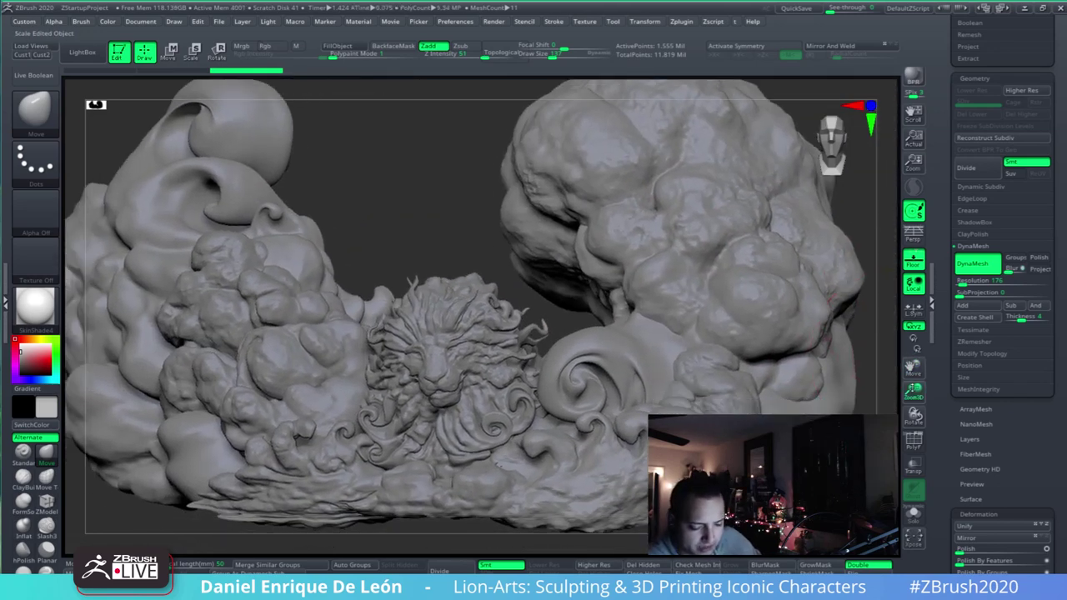
left_click_drag(913, 389, 905, 354)
right_click_drag(854, 325, 825, 321)
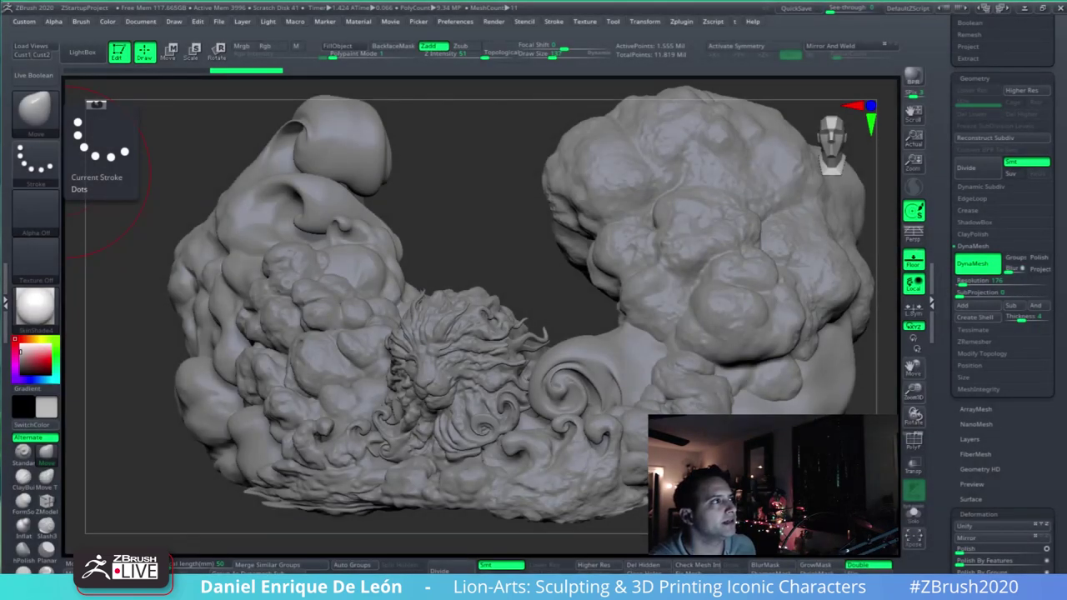
- Switch to Snip & Sketch and examine the screenshot of BadKing's Splash Brush Set
mouse_move(0, 125)
left_mouse_down()
mouse_move(361, 5)
mouse_move(365, 14)
left_mouse_up()
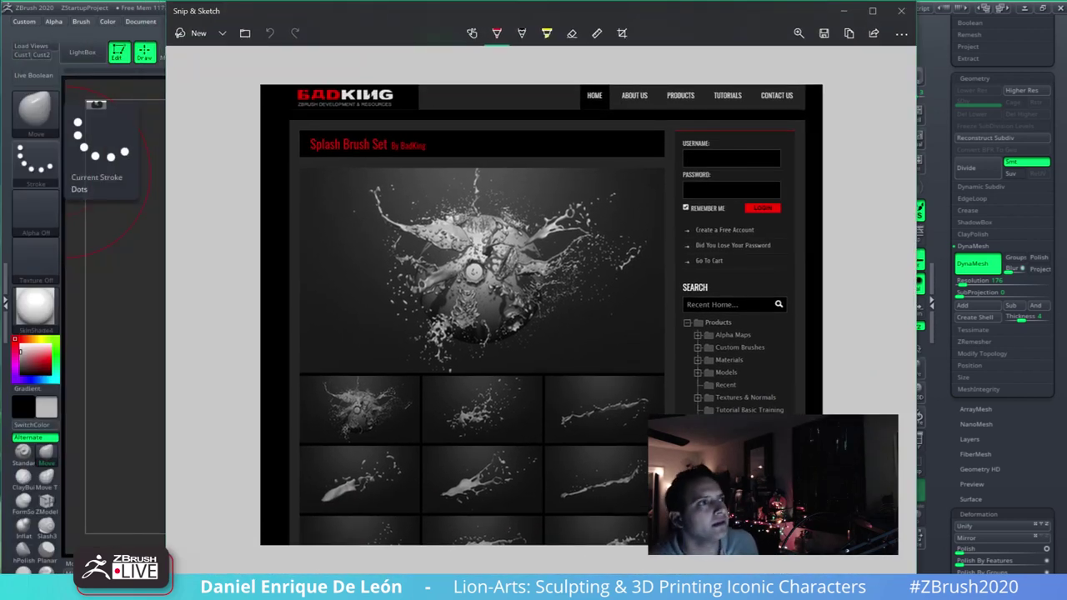
key("ctrl+c")
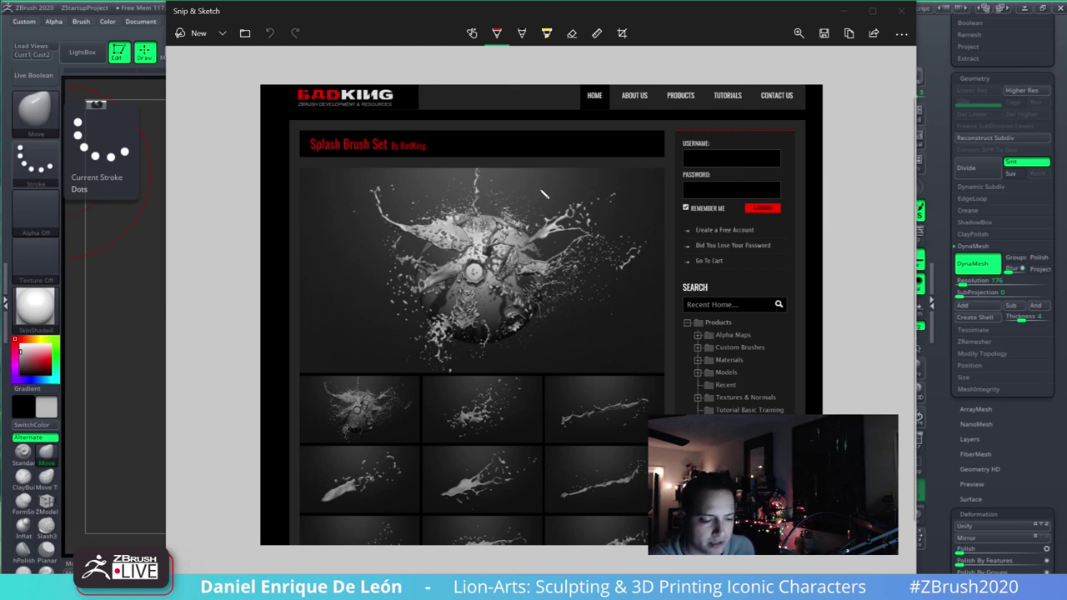
- Move the Snip & Sketch reference out of the way and return to the lion and cloud composition in ZBrush
left_click_drag(727, 19, 0, 20)
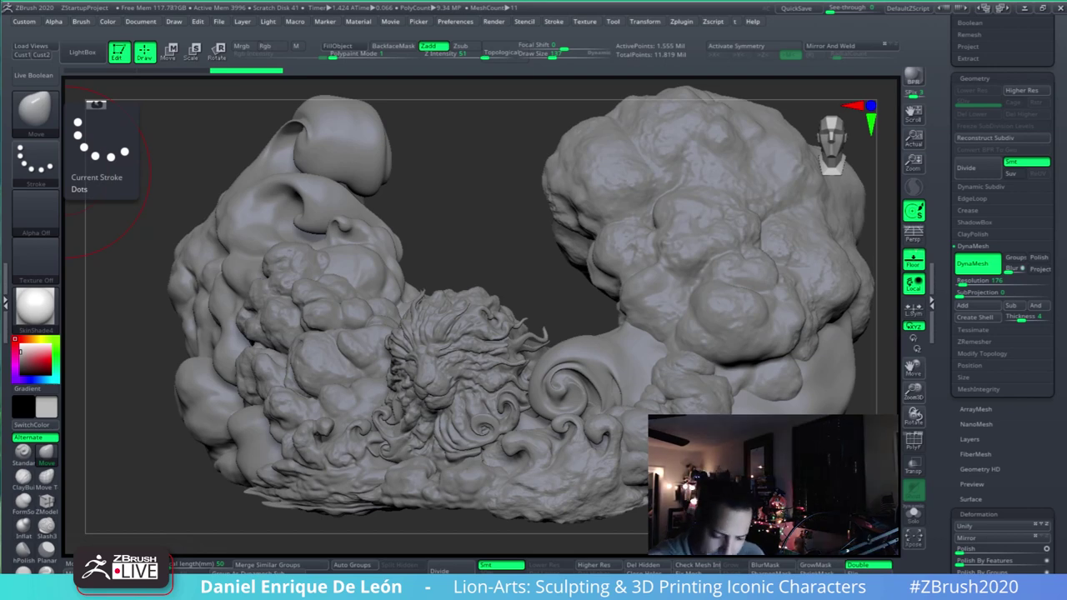
mouse_move(738, 460)
left_mouse_down()
mouse_move(787, 451)
mouse_move(834, 397)
left_mouse_up()
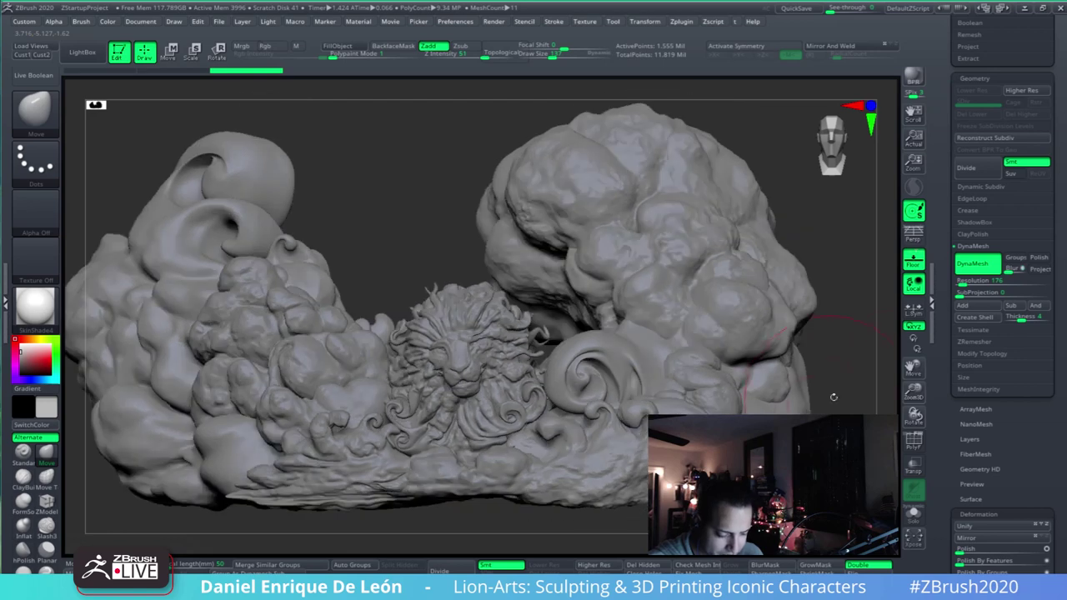
- Save the tool as a new ZTL file named Mufasa-Cloud-Concept1-2020-2 in the Tycoon-Ref folder
left_click_drag(1052, 138, 1052, 517)
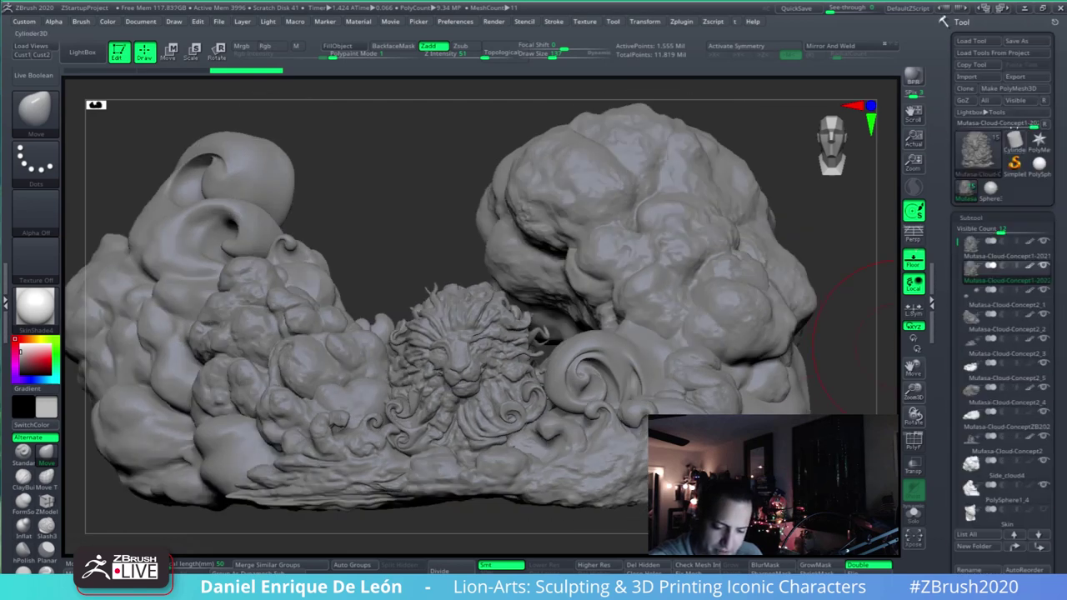
left_click(1016, 40)
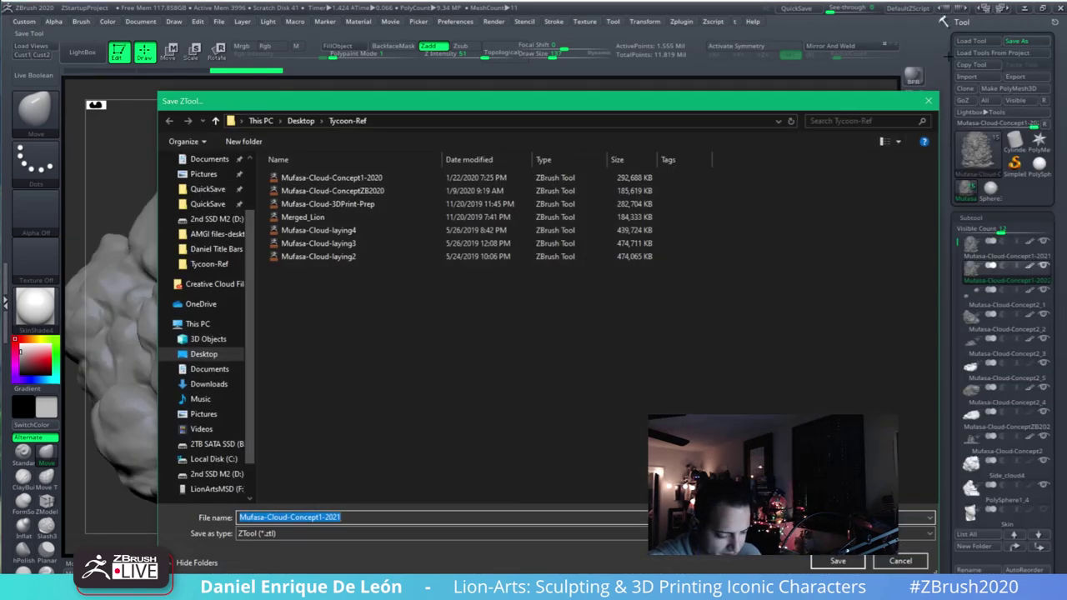
left_click(358, 516)
key("BackSpace")
type("0")
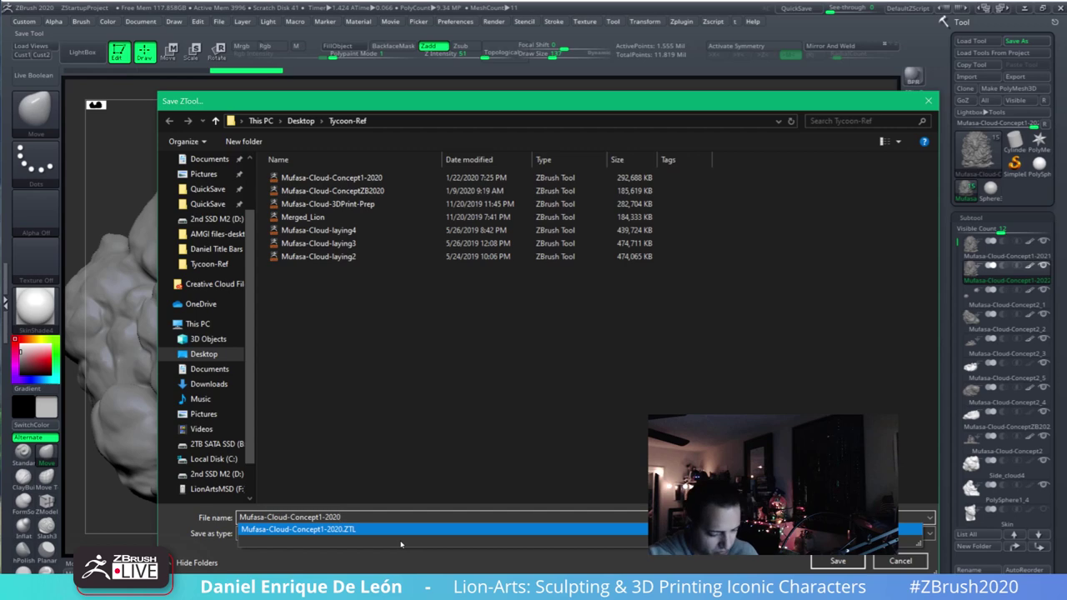
type("-2")
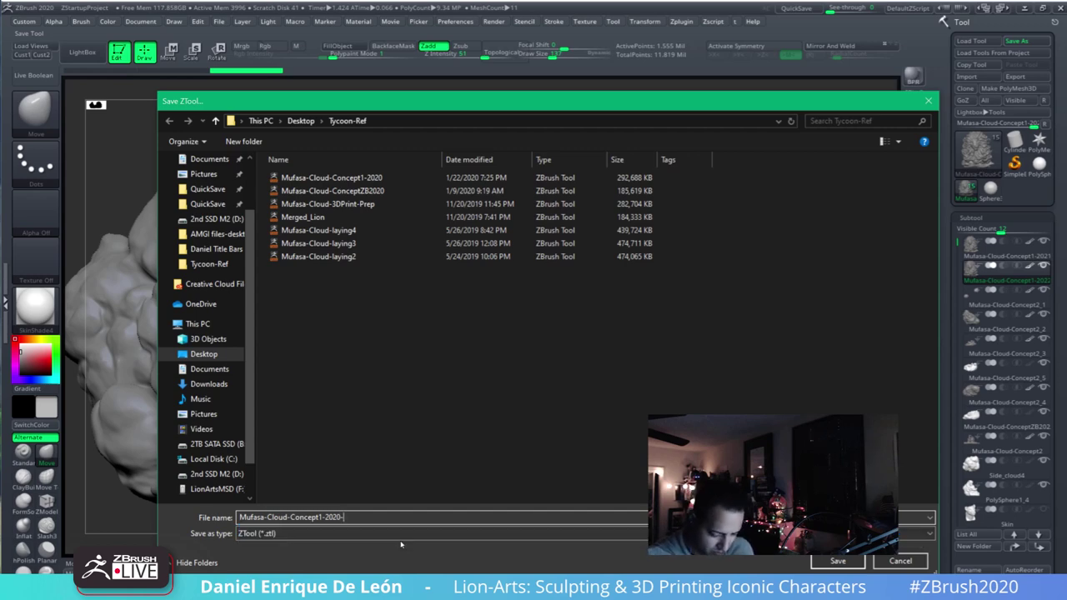
left_click(839, 561)
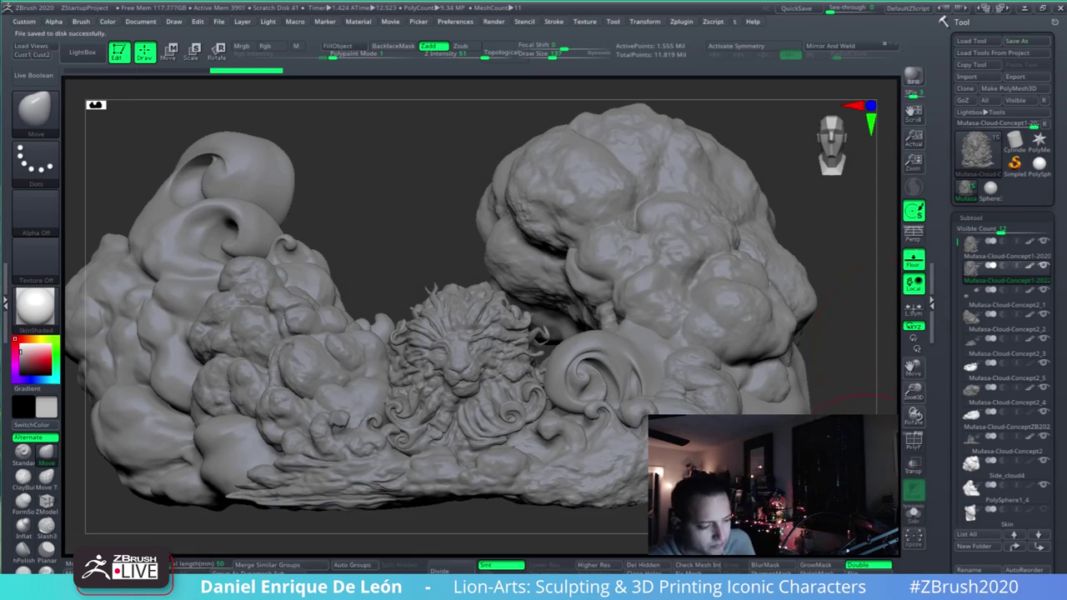
- Check the previews of the first two lion subtools and pick Mufasa-Cloud-Concept1-2022
mouse_move(691, 298)
right_mouse_down()
mouse_move(674, 325)
mouse_move(746, 312)
mouse_move(780, 286)
mouse_move(776, 268)
right_mouse_up()
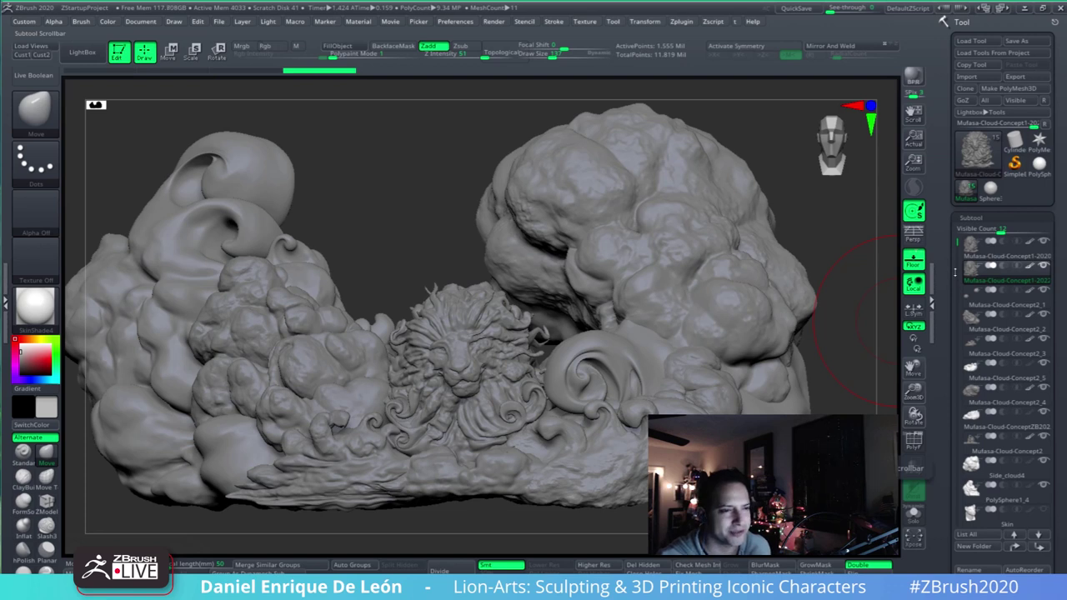
mouse_move(963, 263)
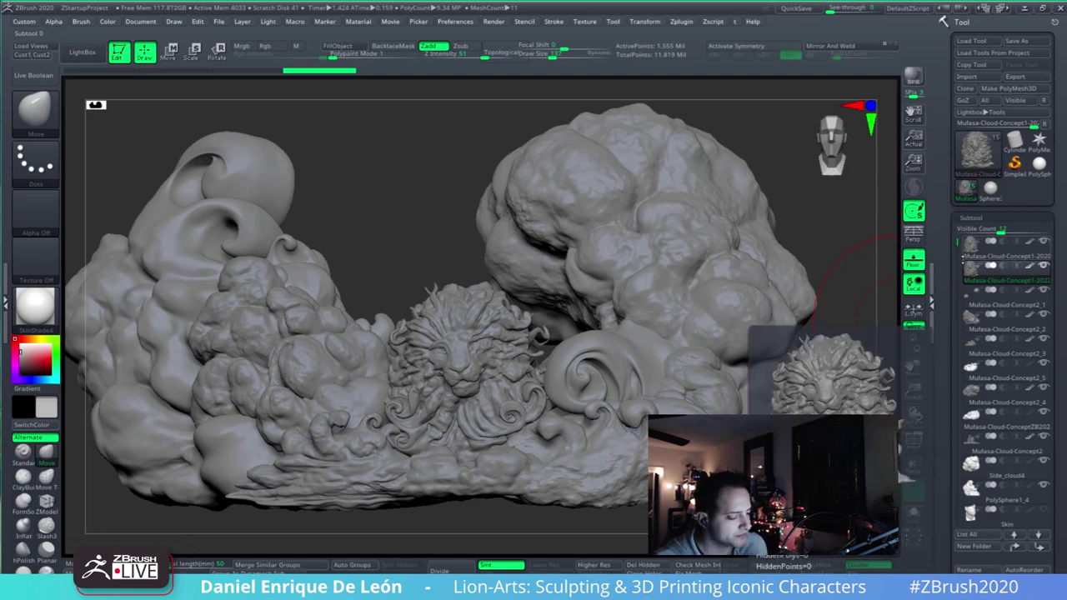
left_click(964, 269)
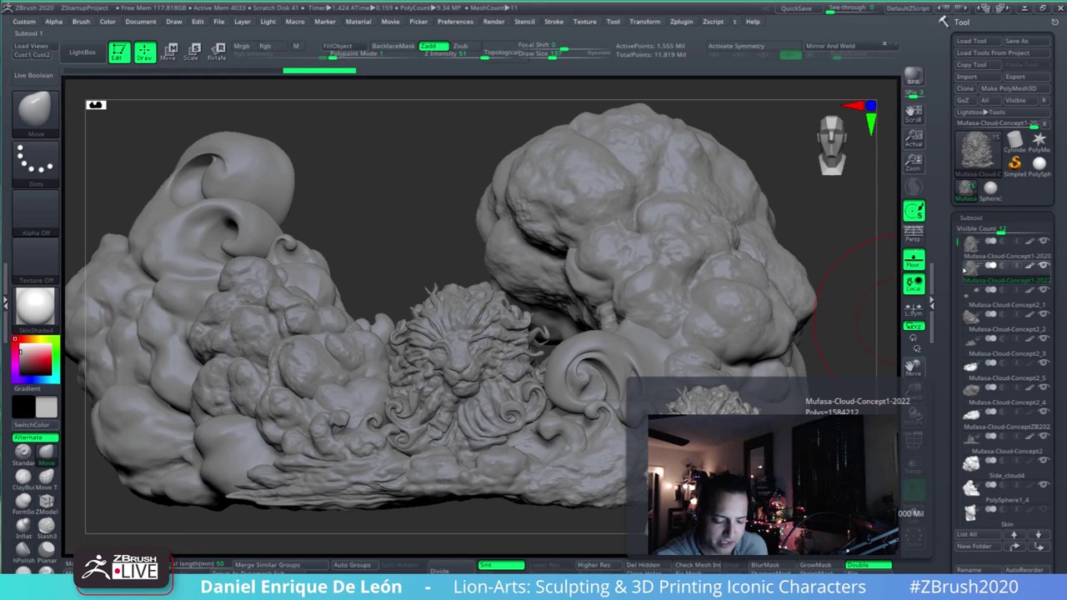